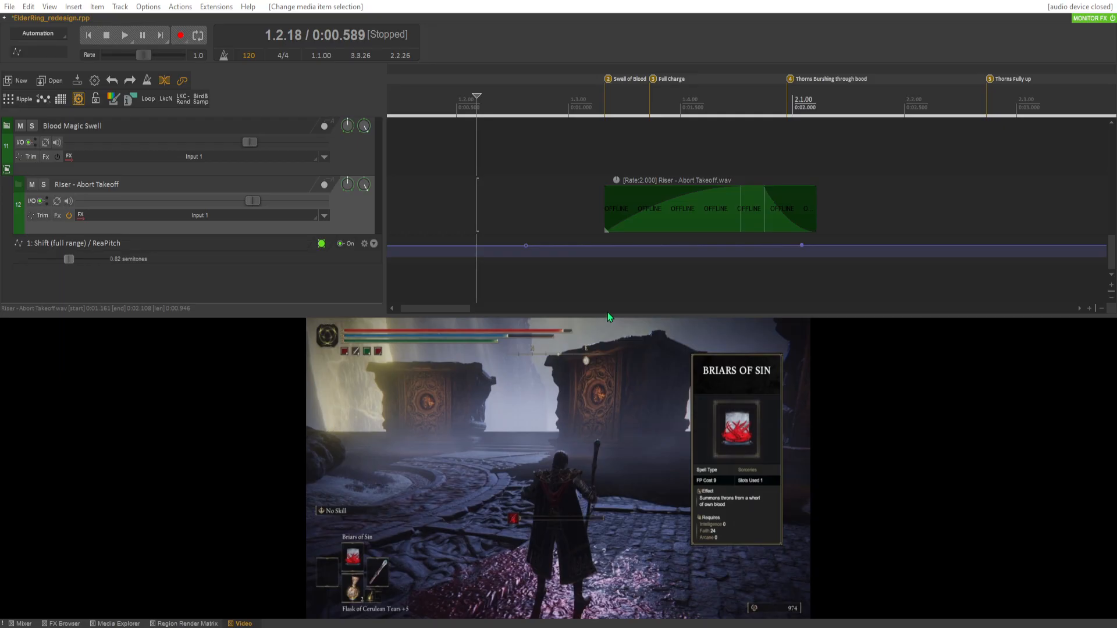
Enlarge the track area above the video preview and mute the Blood Magic Swell track.
left_click_drag(608, 314, 631, 428)
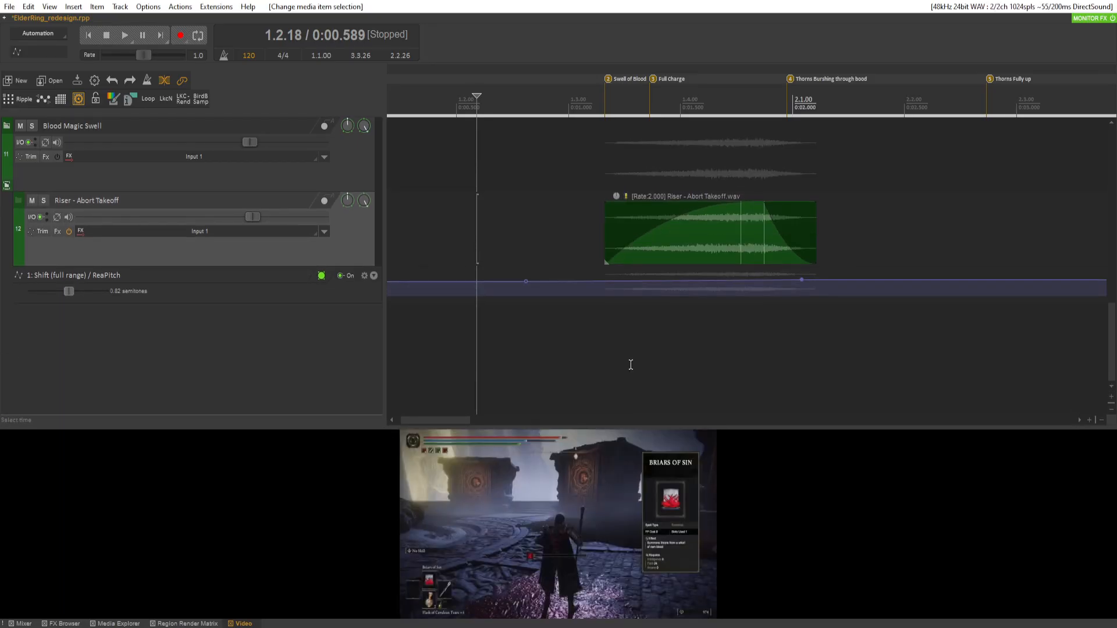
scroll(173, 234, "up", 2)
left_click(21, 237)
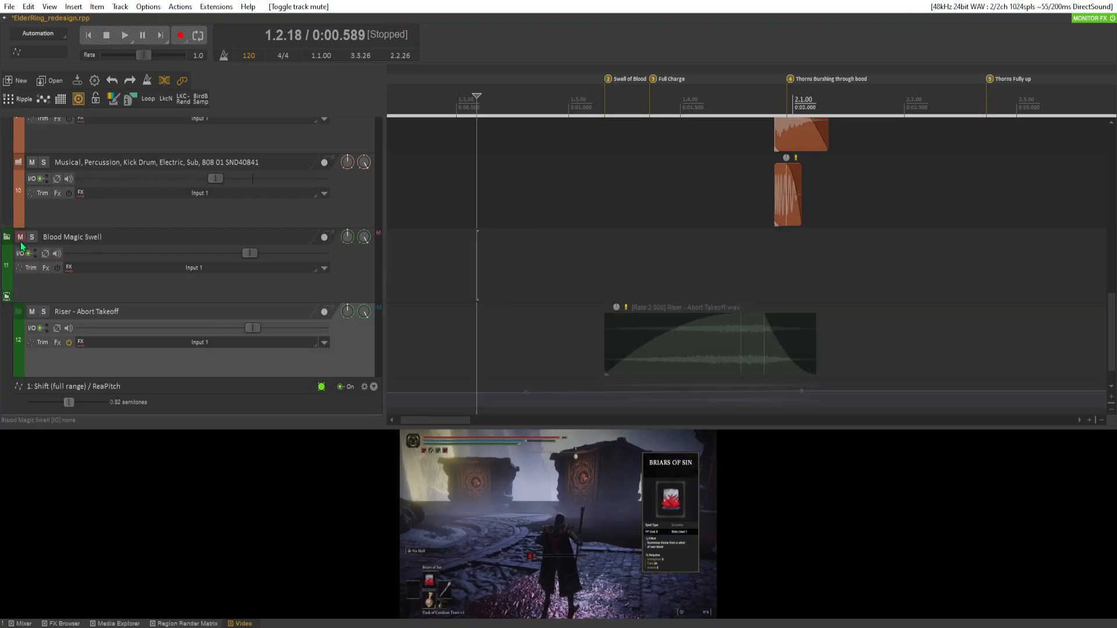
Open the Blood_Foley_Briarofsins.rpp subproject from its item on track 3 and close both H-Reverb windows.
scroll(228, 317, "up", 8)
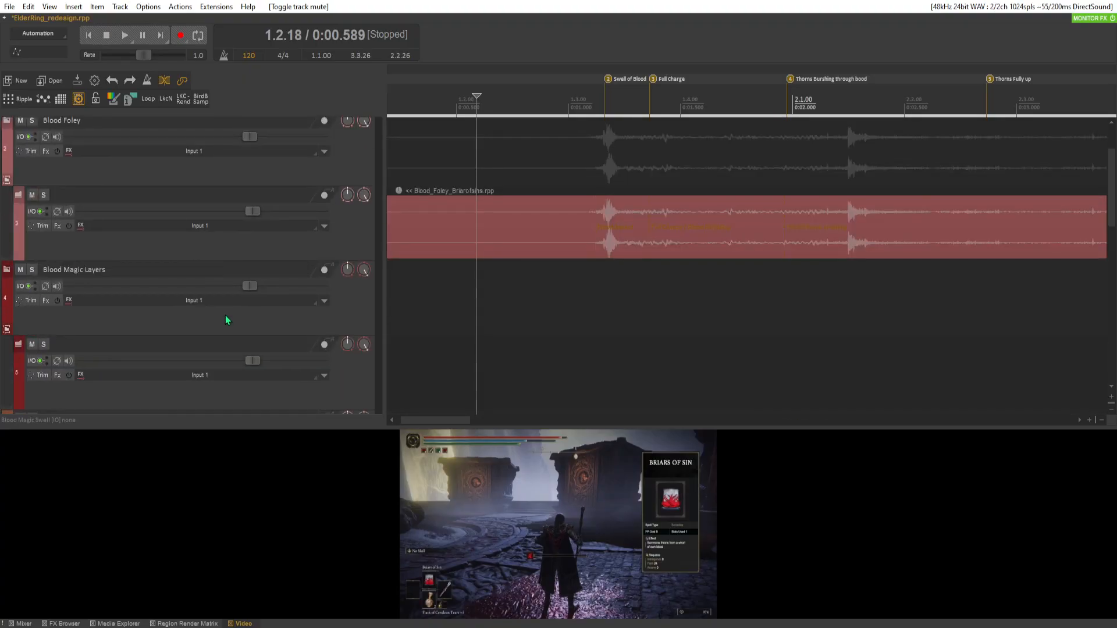
scroll(226, 317, "up", 1)
scroll(501, 395, "down", 8)
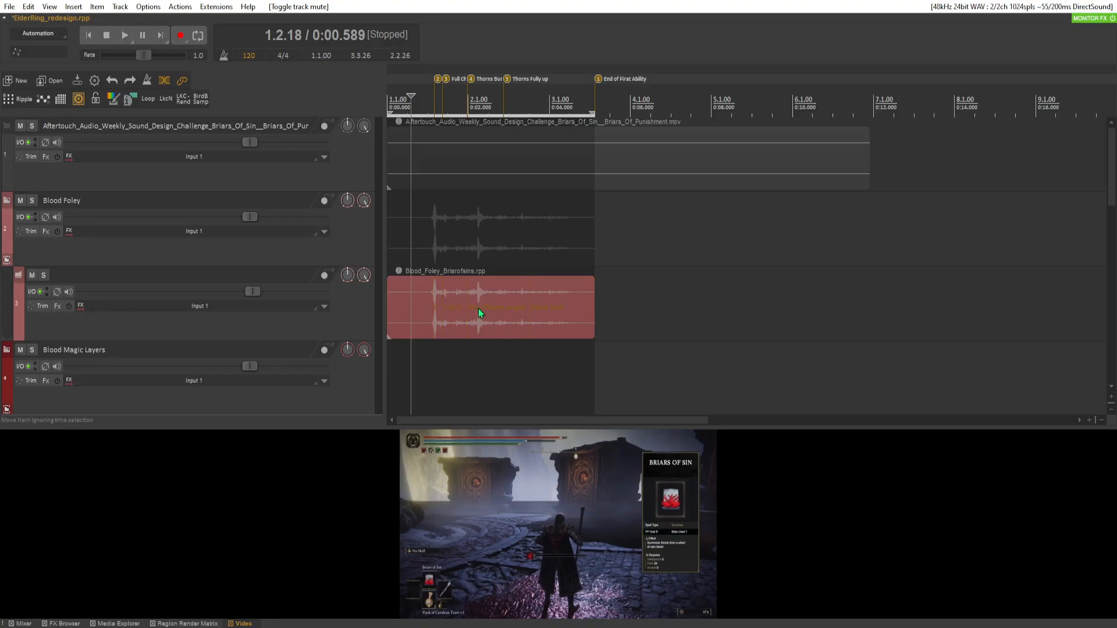
double_click(531, 313)
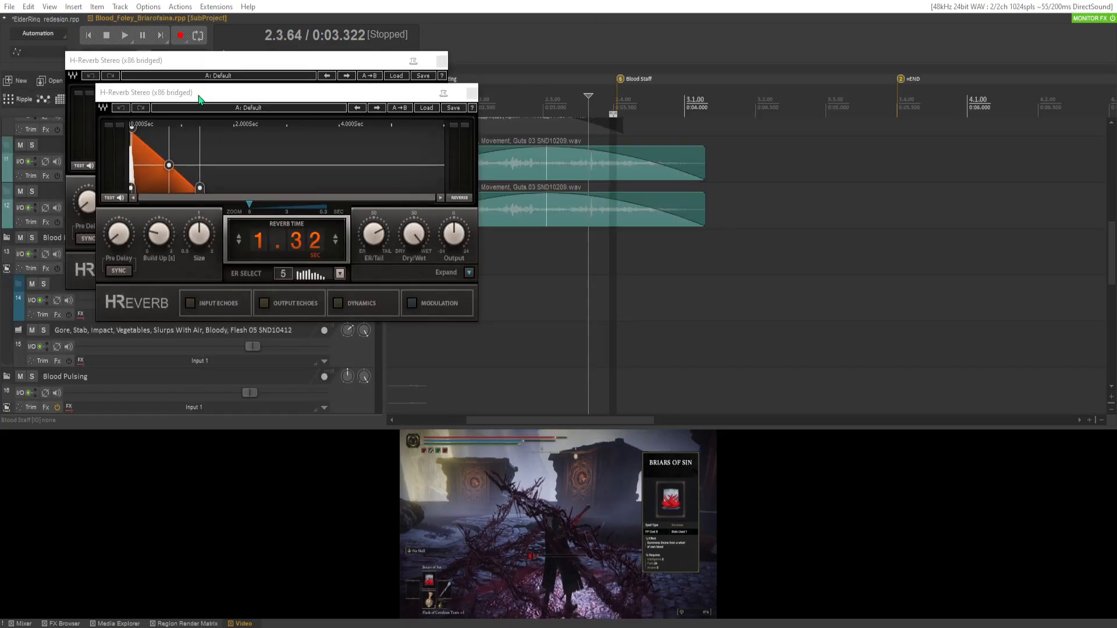
left_click(471, 93)
left_click(440, 61)
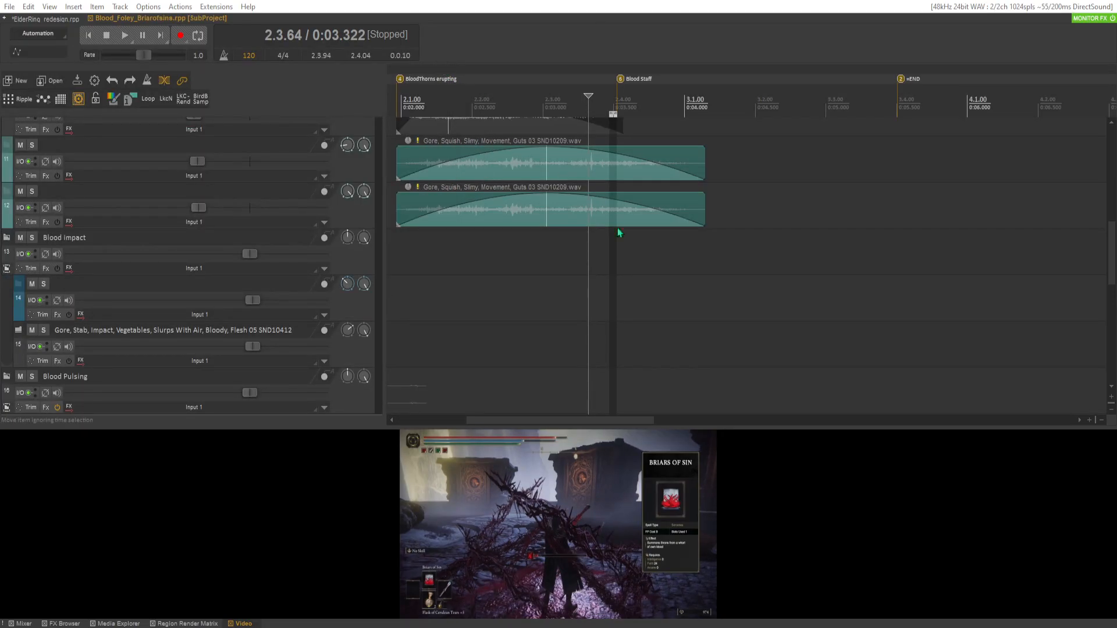
Return the subproject's cursor to the start and switch back to the ElderRing_redesign project.
scroll(701, 354, "up", 3)
scroll(700, 352, "down", 5)
scroll(701, 352, "down", 2)
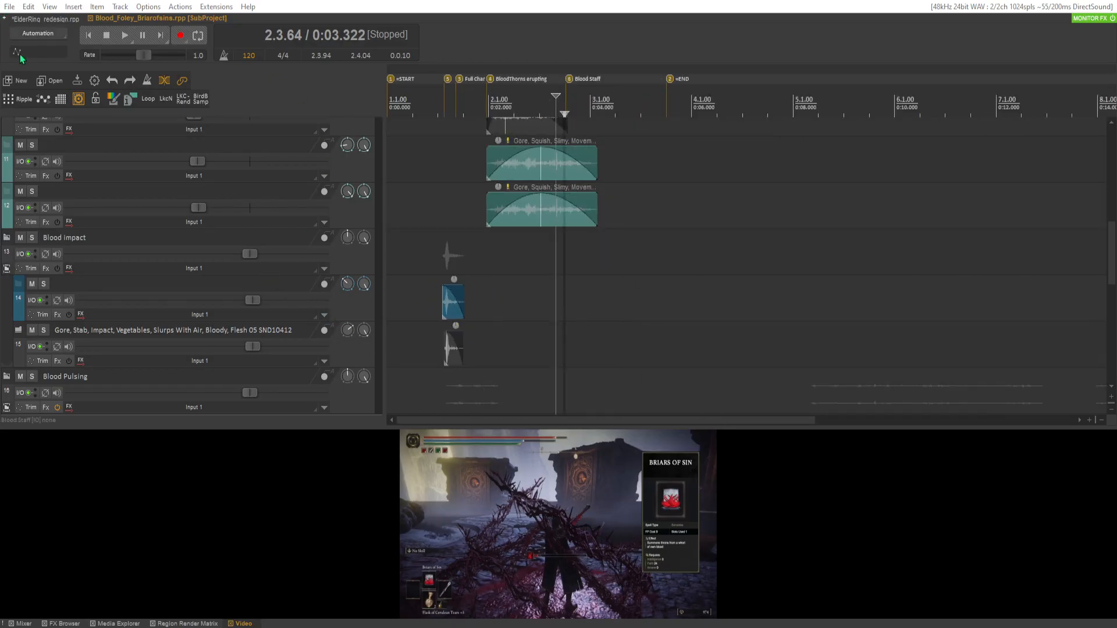
left_click(88, 35)
left_click(52, 18)
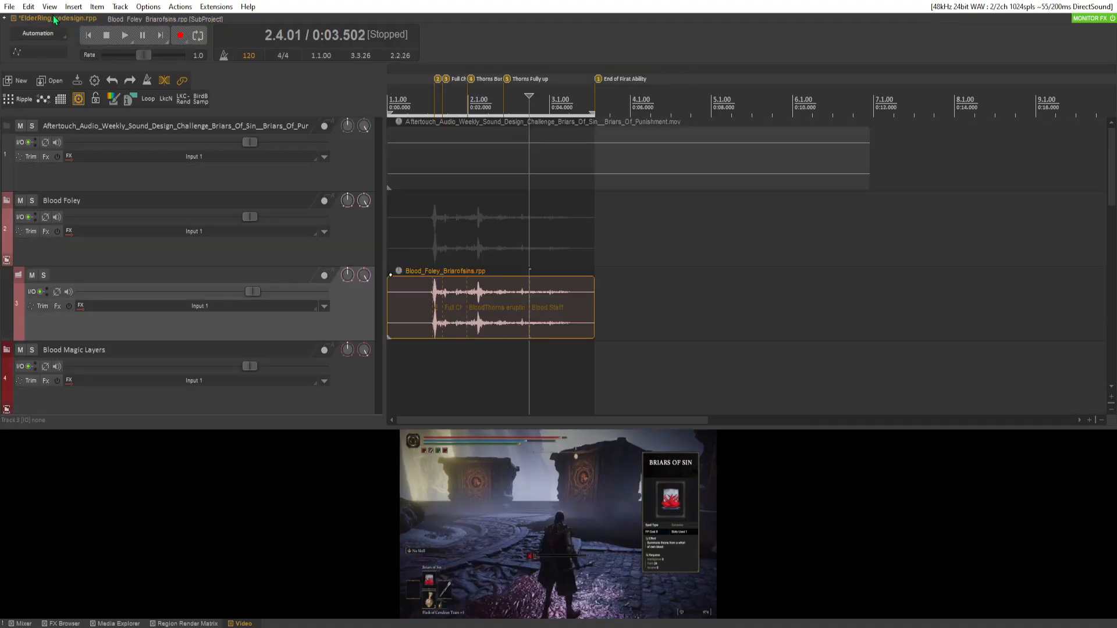
Mute the master track in the mixer, then bring back the video preview.
left_click(23, 623)
left_click(8, 490)
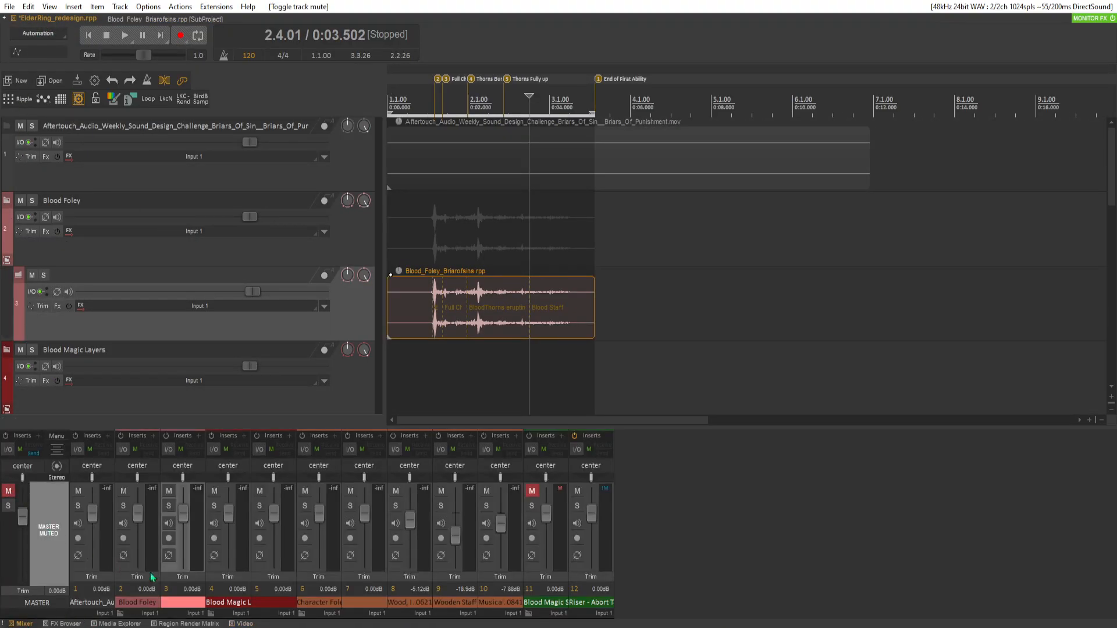
left_click(243, 623)
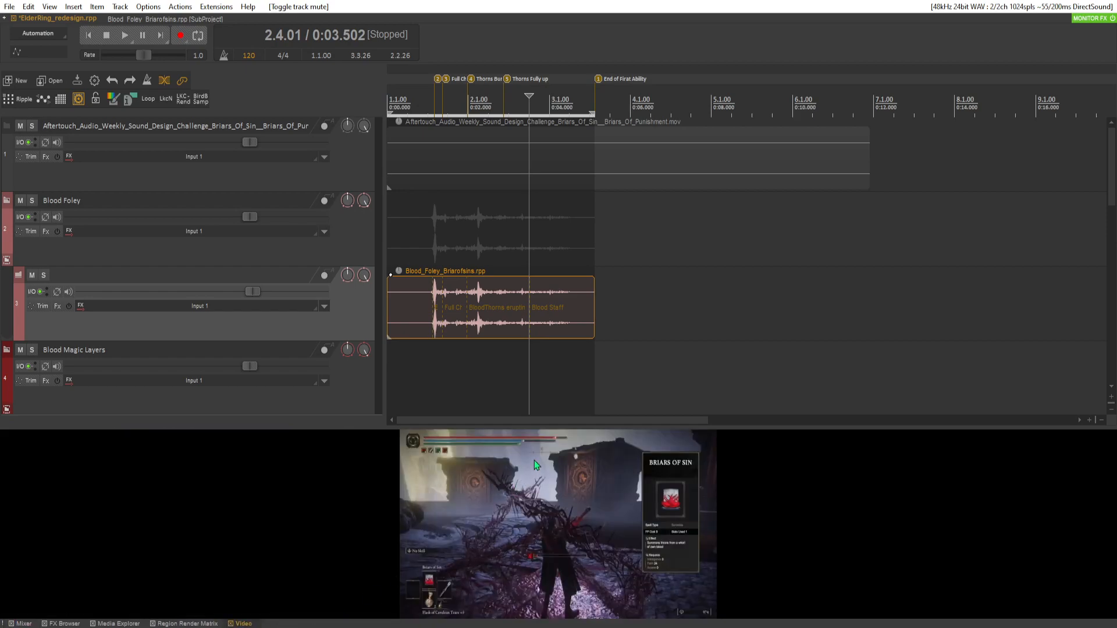
Enlarge the video preview and play the project from the start, stopping after a restart.
left_click_drag(568, 427, 601, 254)
left_click(89, 36)
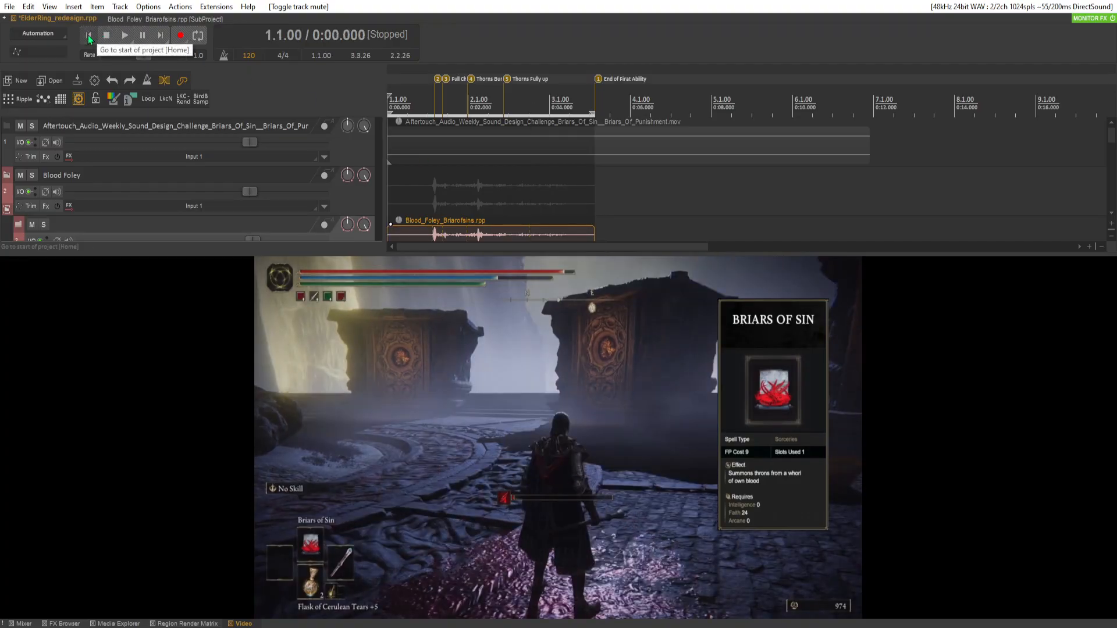
key("space")
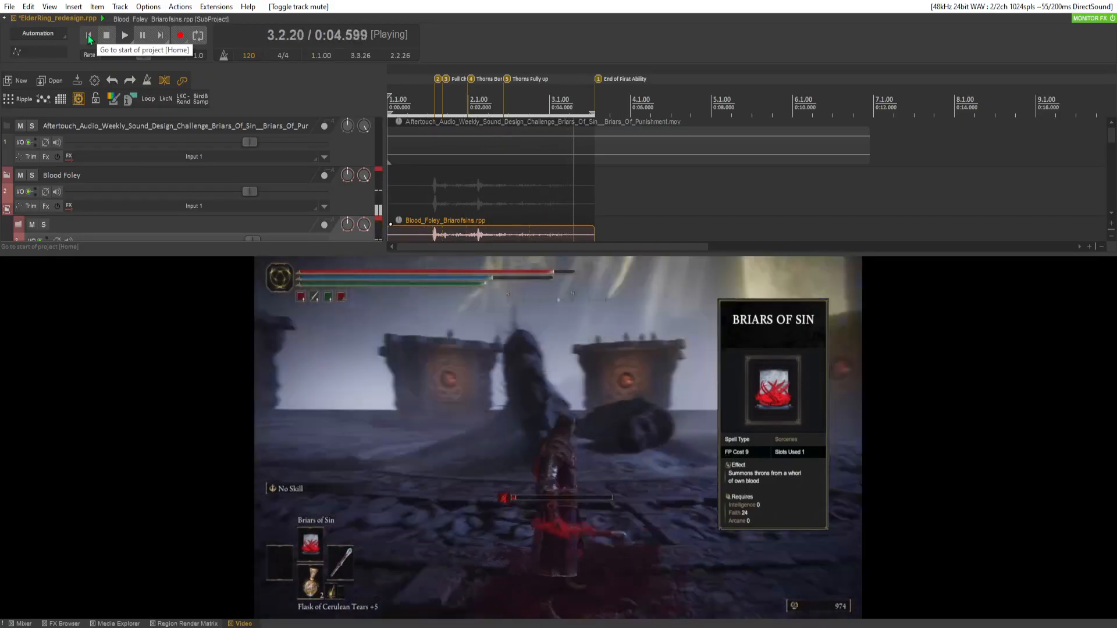
left_click(89, 39)
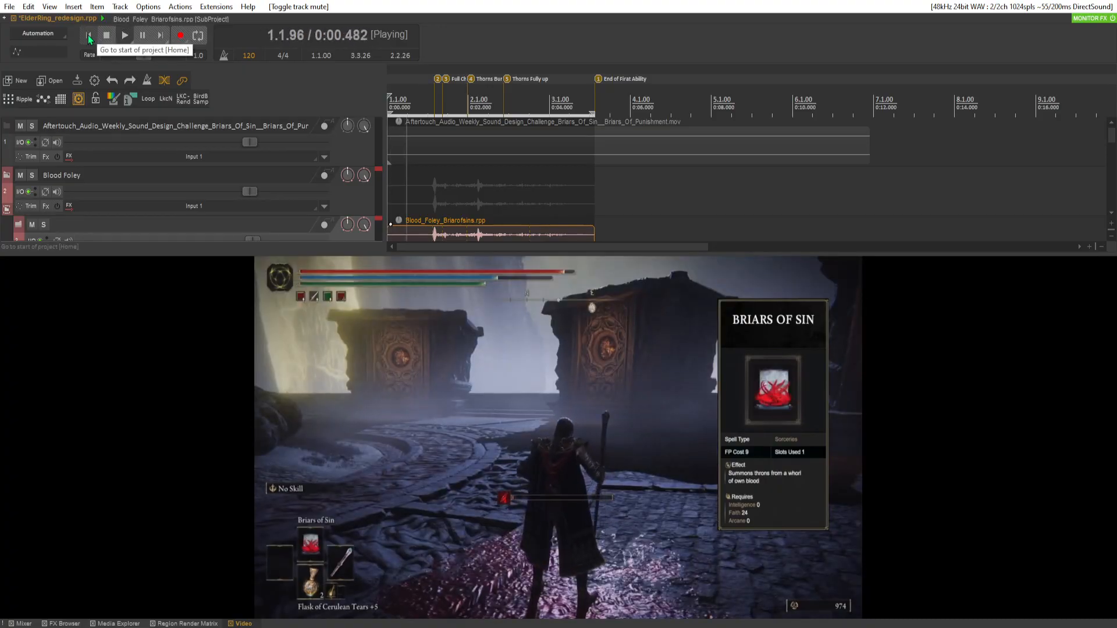
key("space")
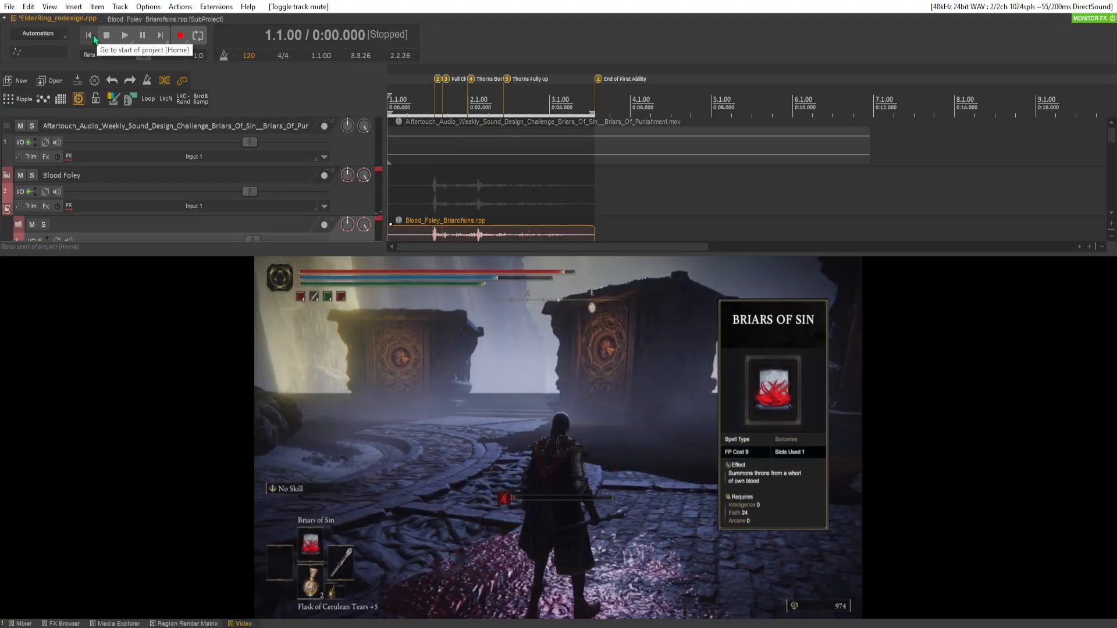
Scrub the edit cursor through the Briars of Sin ability to review the video, ending before the Swell of Blood marker.
left_click_drag(414, 97, 543, 96)
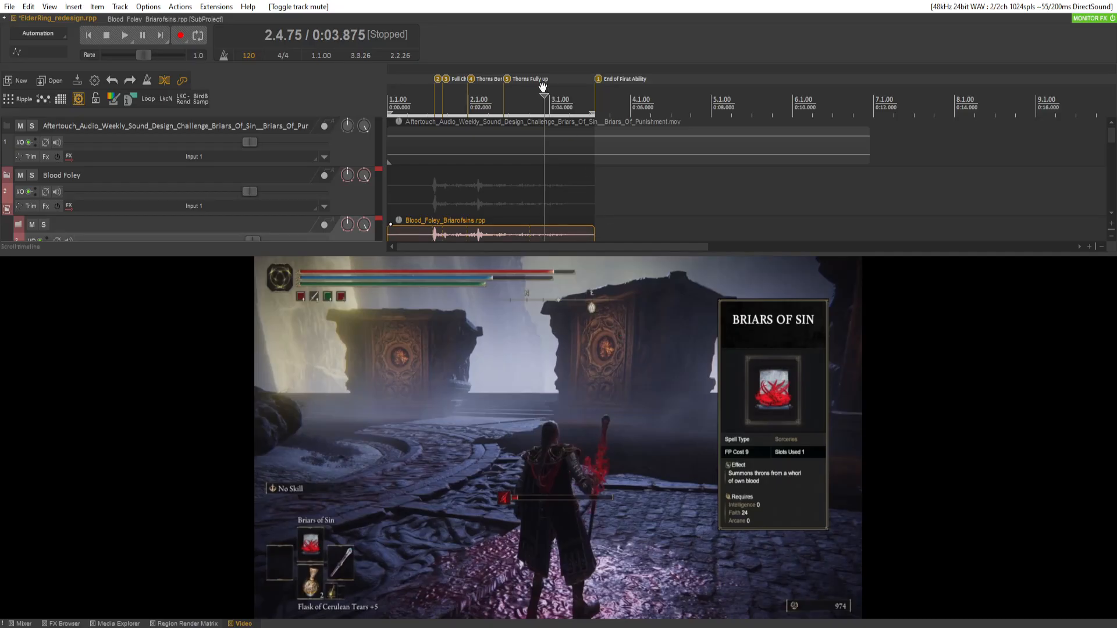
left_click_drag(545, 93, 604, 99)
left_click_drag(448, 111, 413, 108)
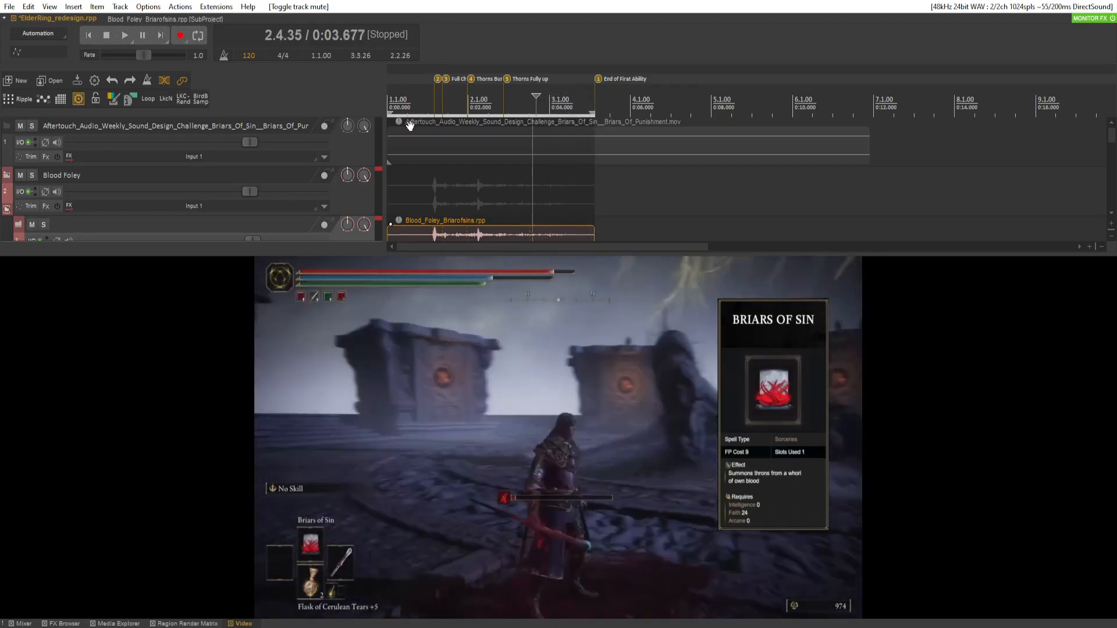
left_click_drag(410, 175, 417, 175)
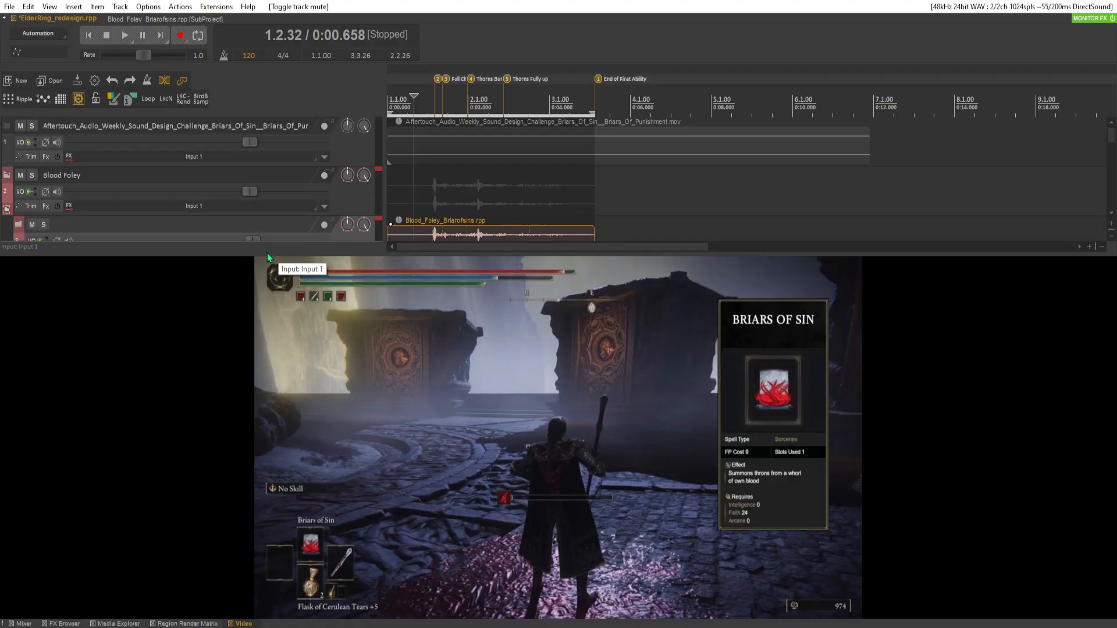
Shrink the video preview and review the main project's tracks from Blood Foley down to Riser - Abort Takeoff.
left_click_drag(267, 253, 307, 414)
scroll(261, 337, "down", 8)
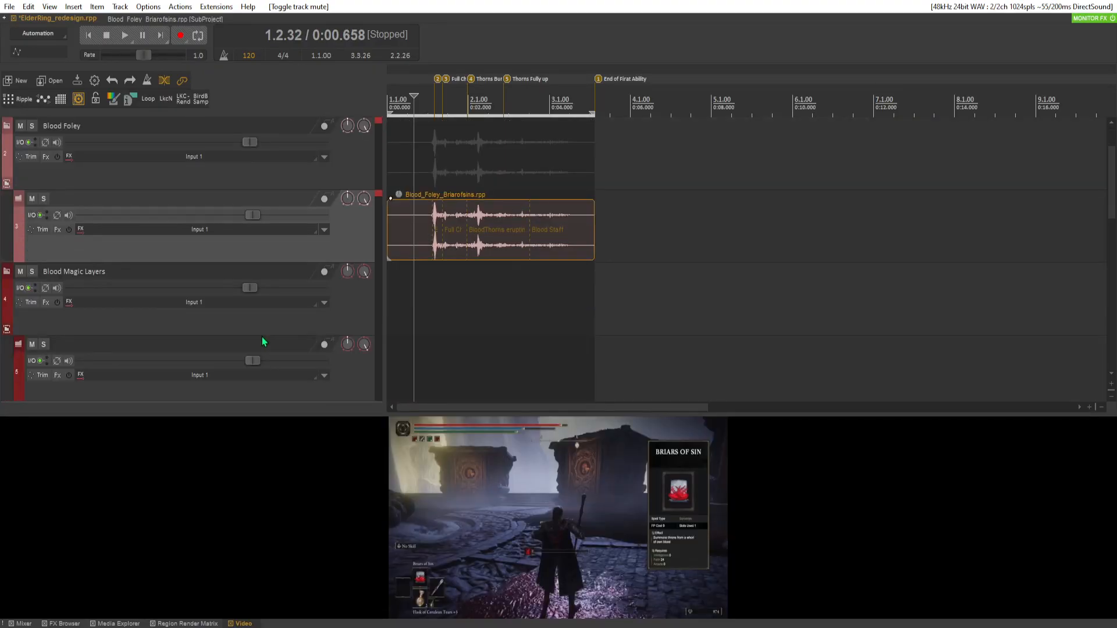
scroll(269, 311, "down", 2)
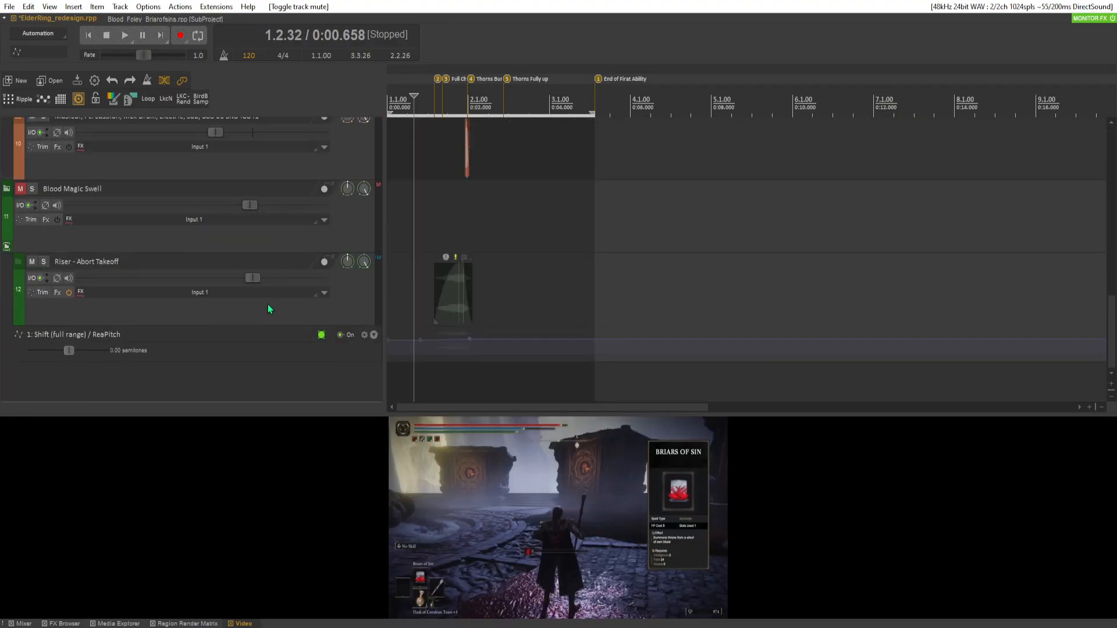
scroll(270, 298, "up", 6)
scroll(270, 301, "up", 3)
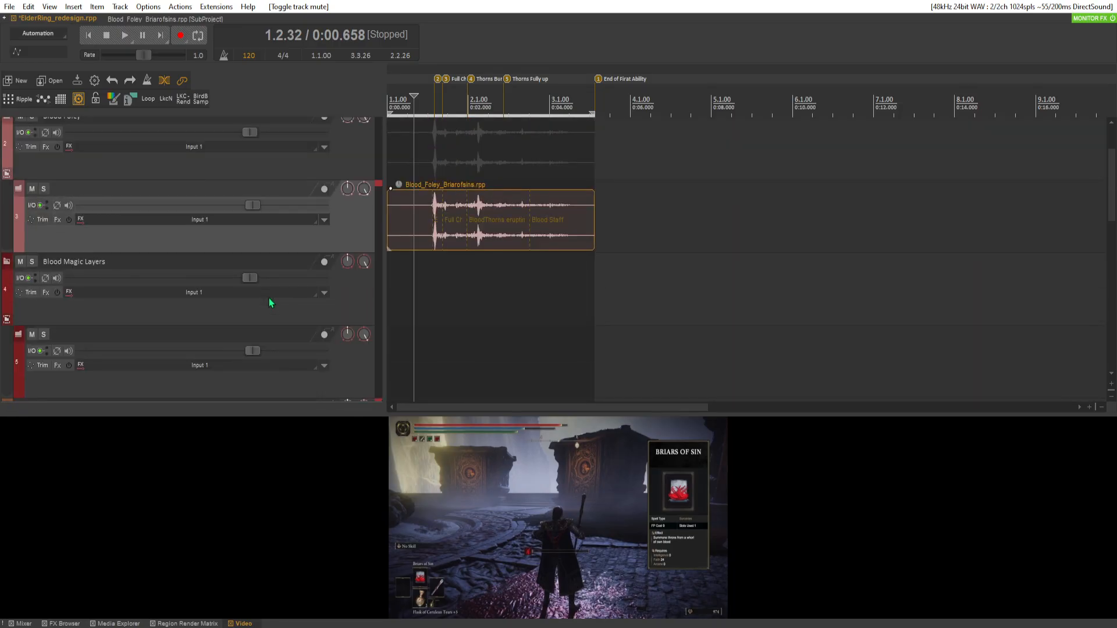
Switch to the Blood_Foley_Briarofsins.rpp subproject and close both H-Reverb windows.
left_click(174, 20)
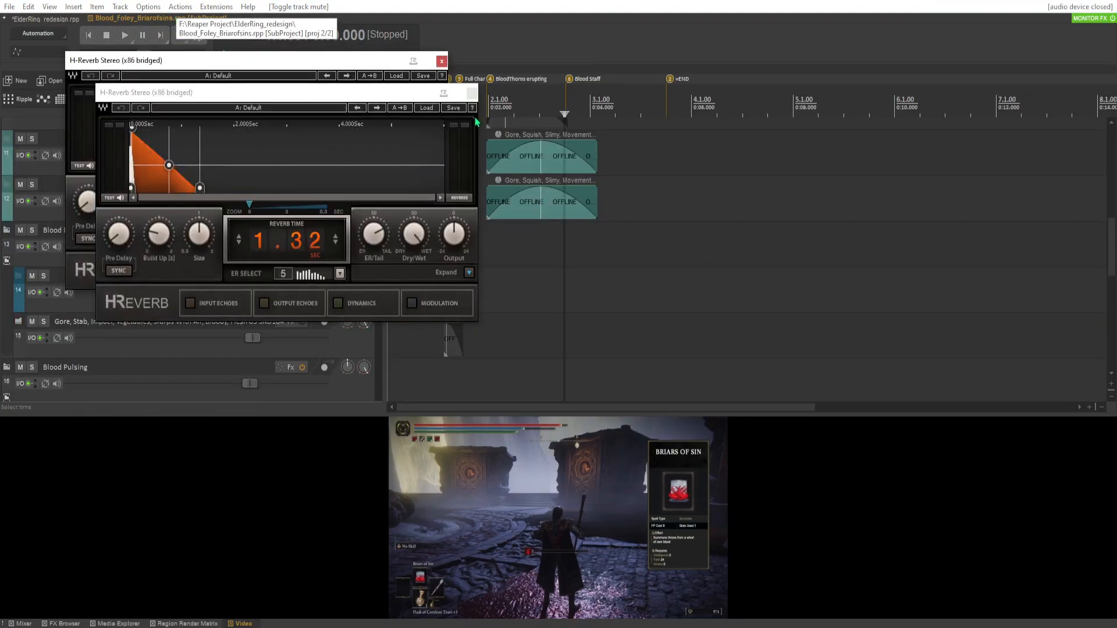
left_click(471, 93)
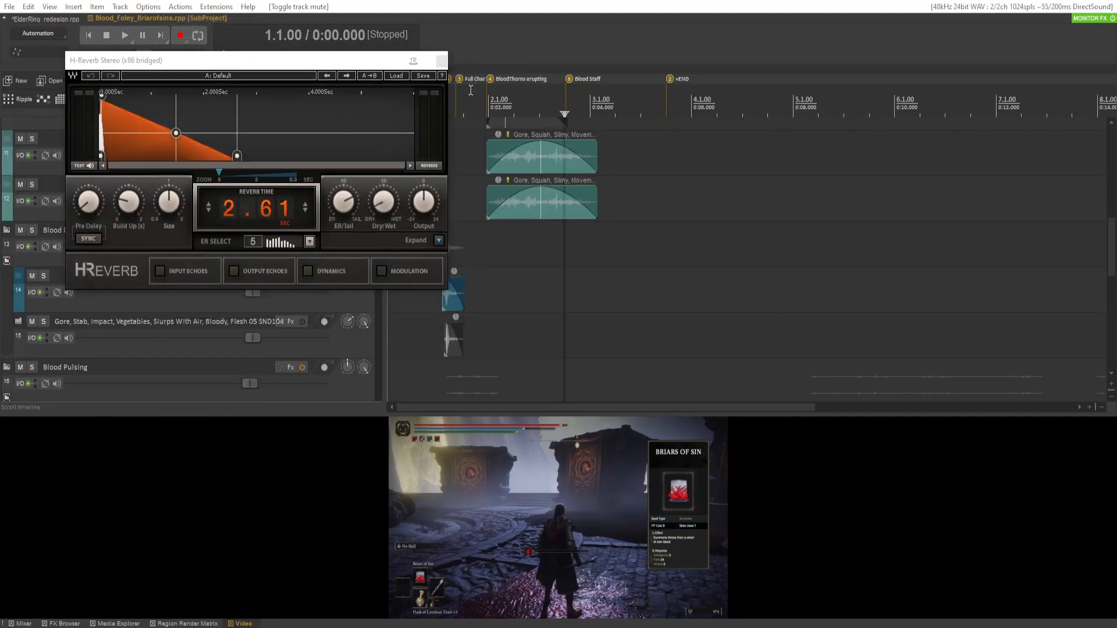
left_click(442, 60)
Examine the subproject's gore and squish layers, the Blood Impact group and the Blood Pulsing gargling tracks.
scroll(257, 249, "up", 3)
scroll(256, 250, "up", 6)
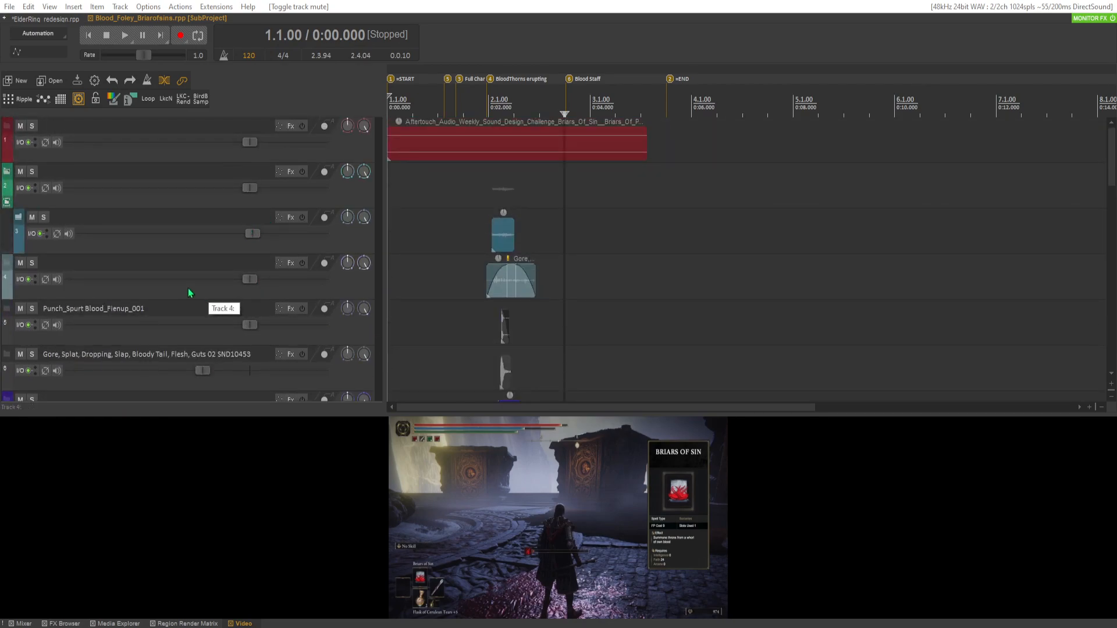
scroll(59, 226, "down", 2)
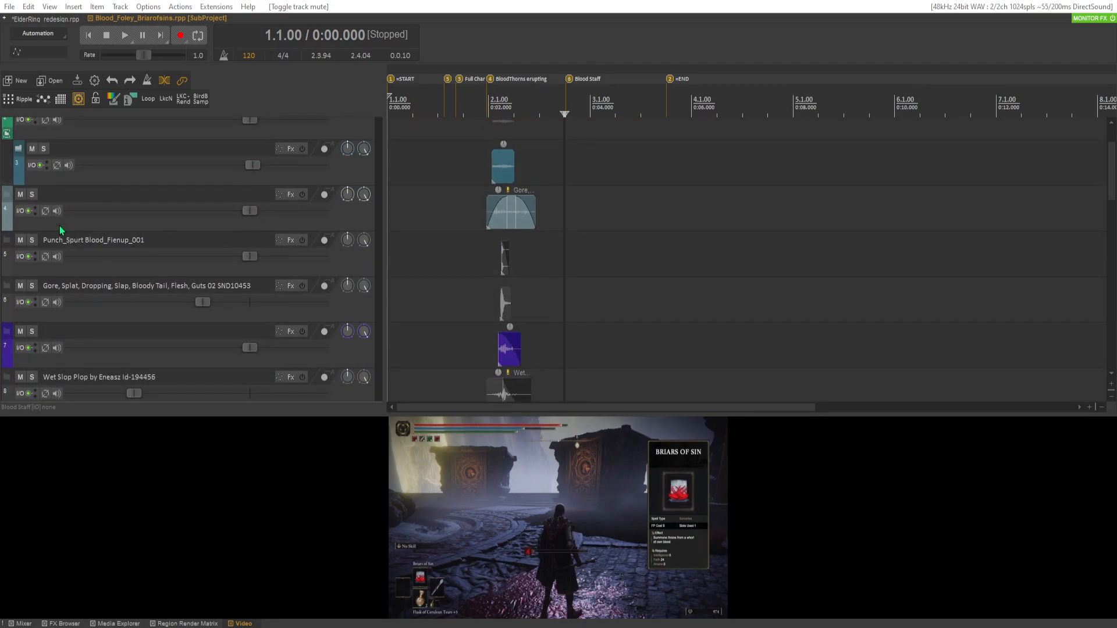
scroll(291, 298, "down", 3)
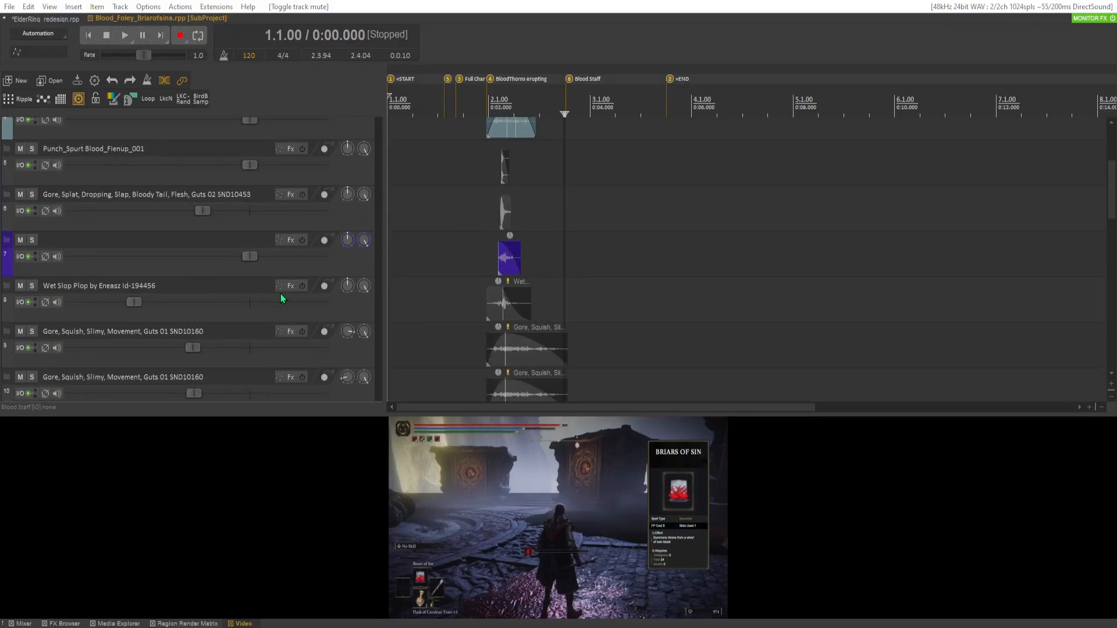
scroll(315, 285, "down", 2)
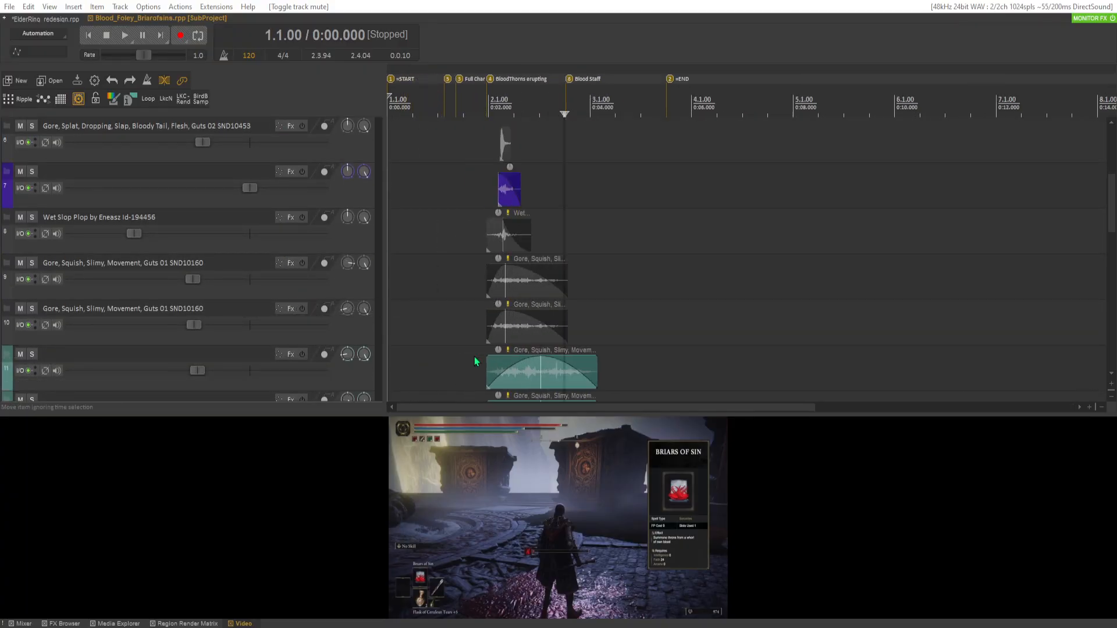
scroll(99, 226, "down", 4)
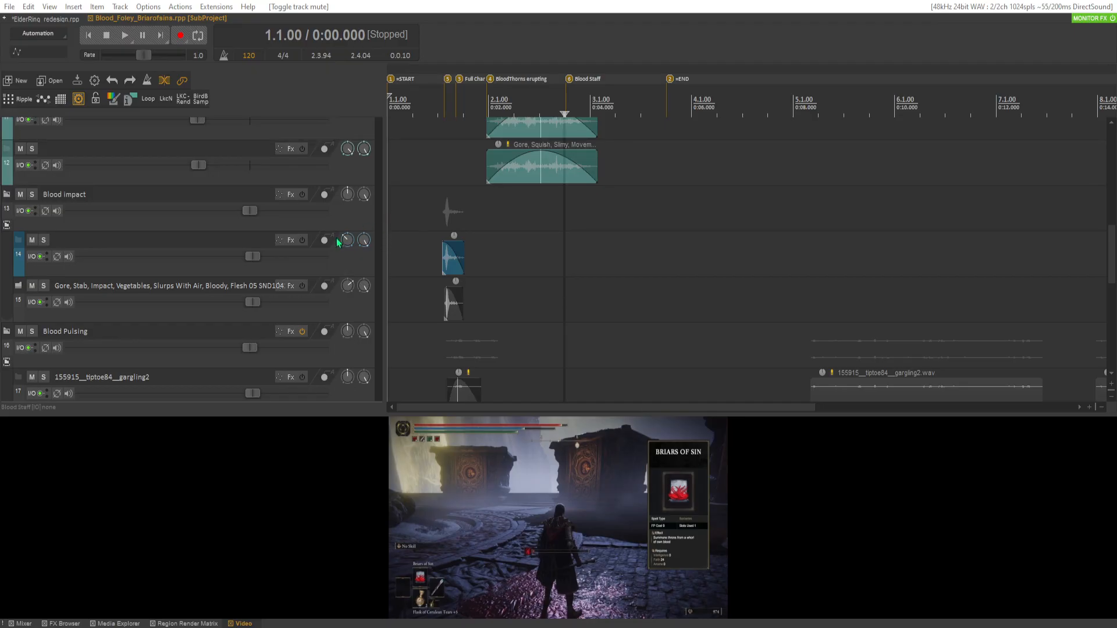
scroll(476, 257, "up", 5)
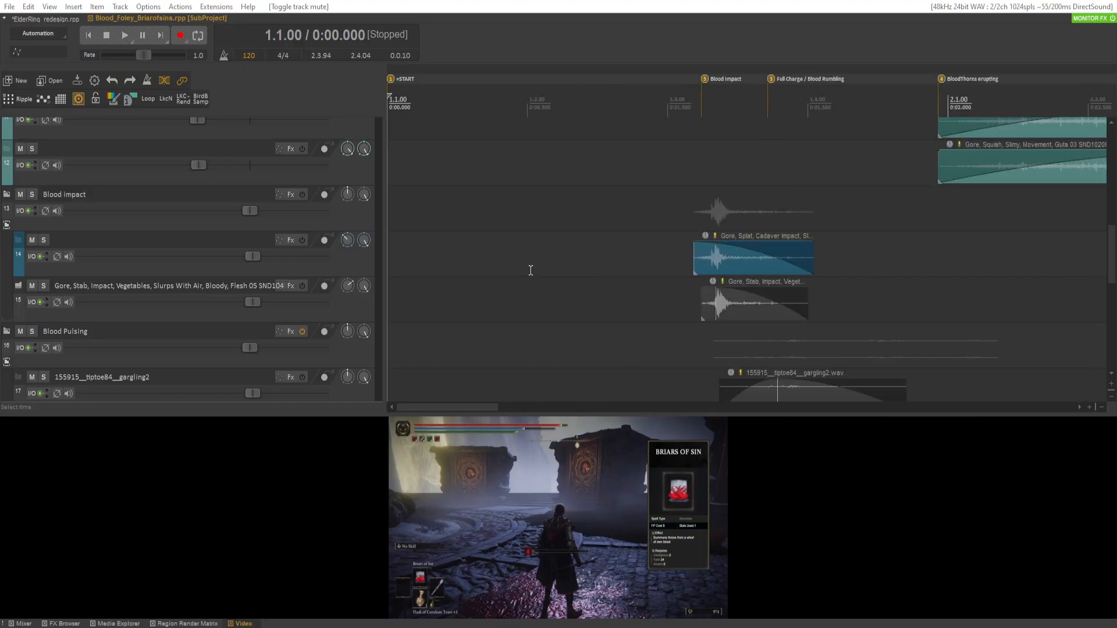
scroll(561, 283, "down", 3)
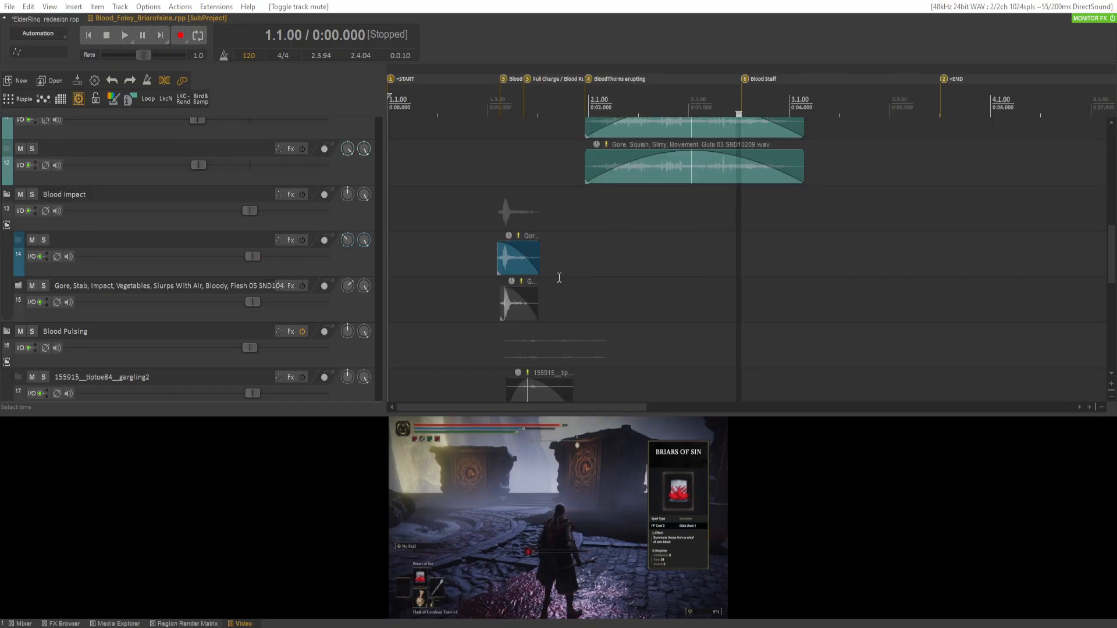
scroll(273, 231, "down", 3)
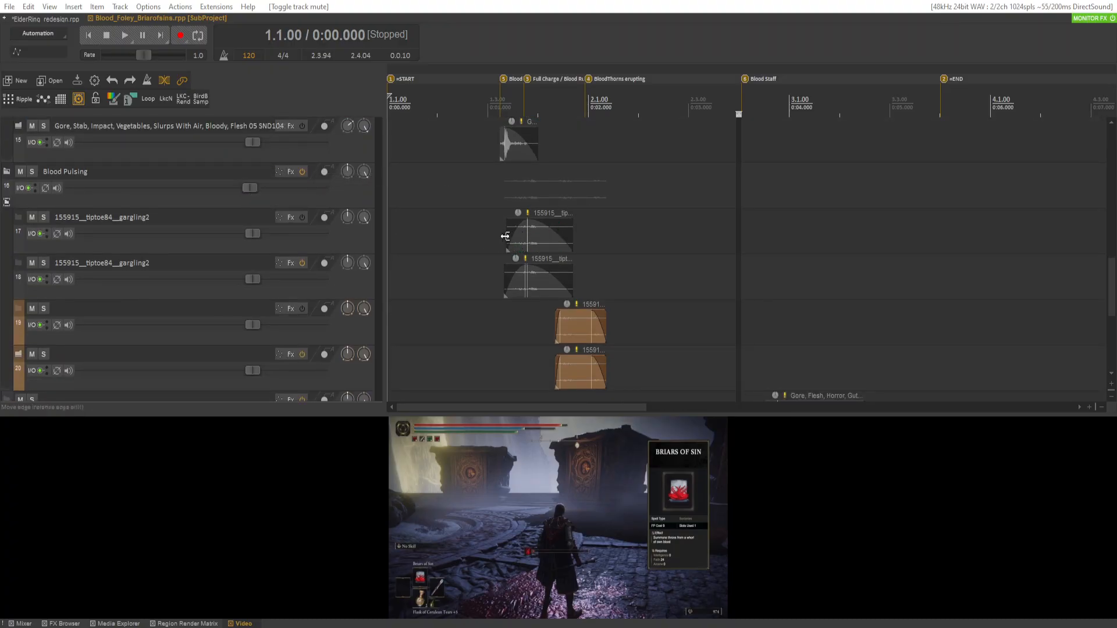
scroll(198, 269, "down", 1)
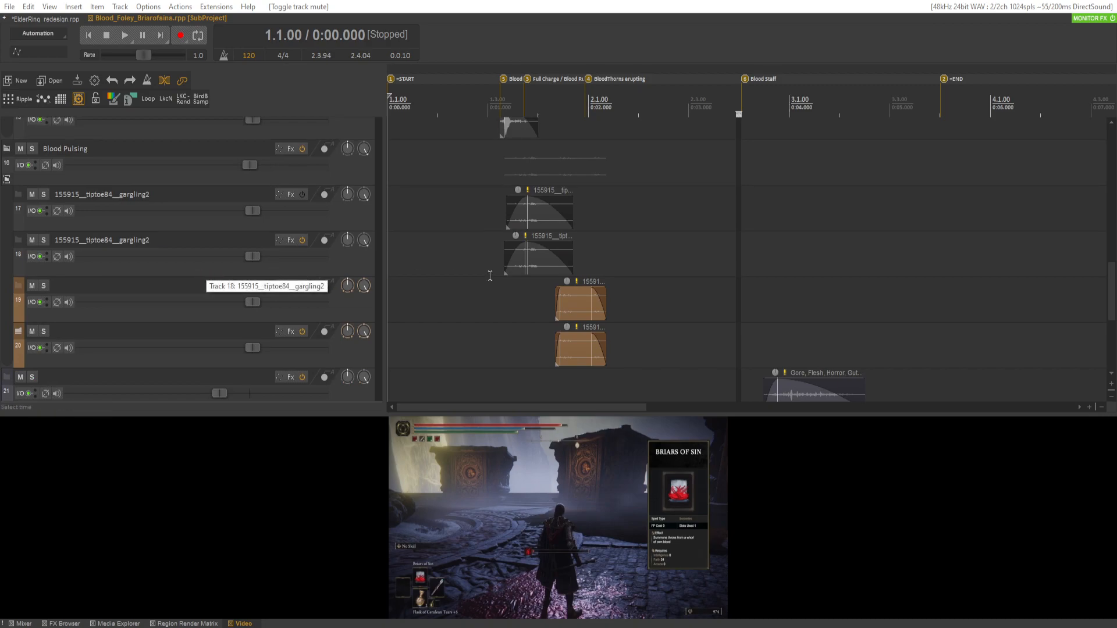
scroll(589, 237, "up", 4)
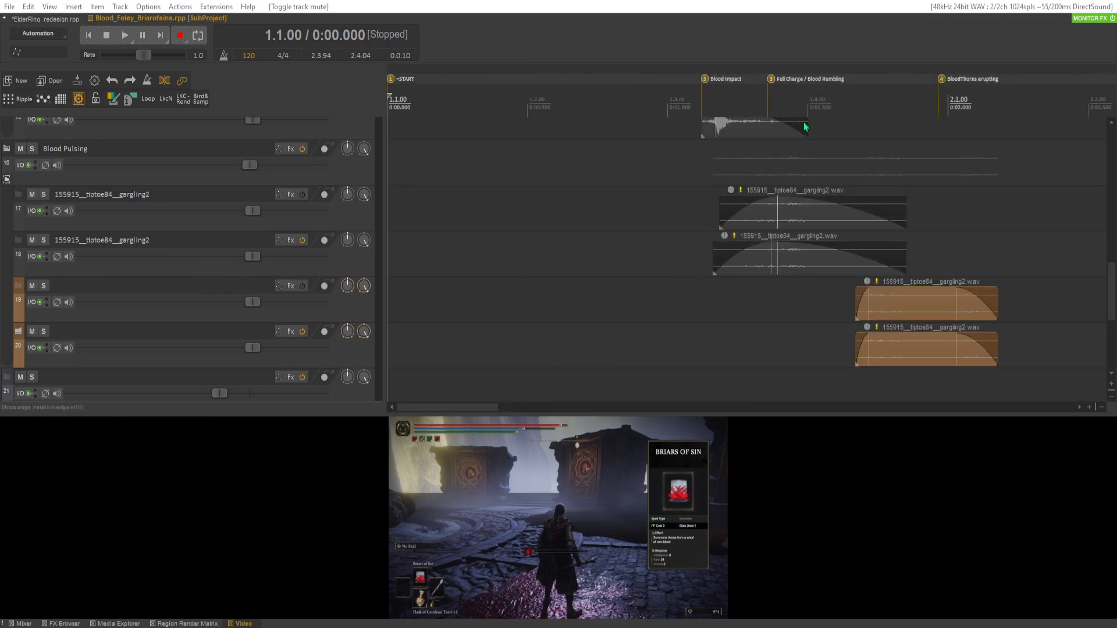
Place the cursor just before the Blood Impact marker and play back the blood foley from there.
left_click(681, 100)
key("space")
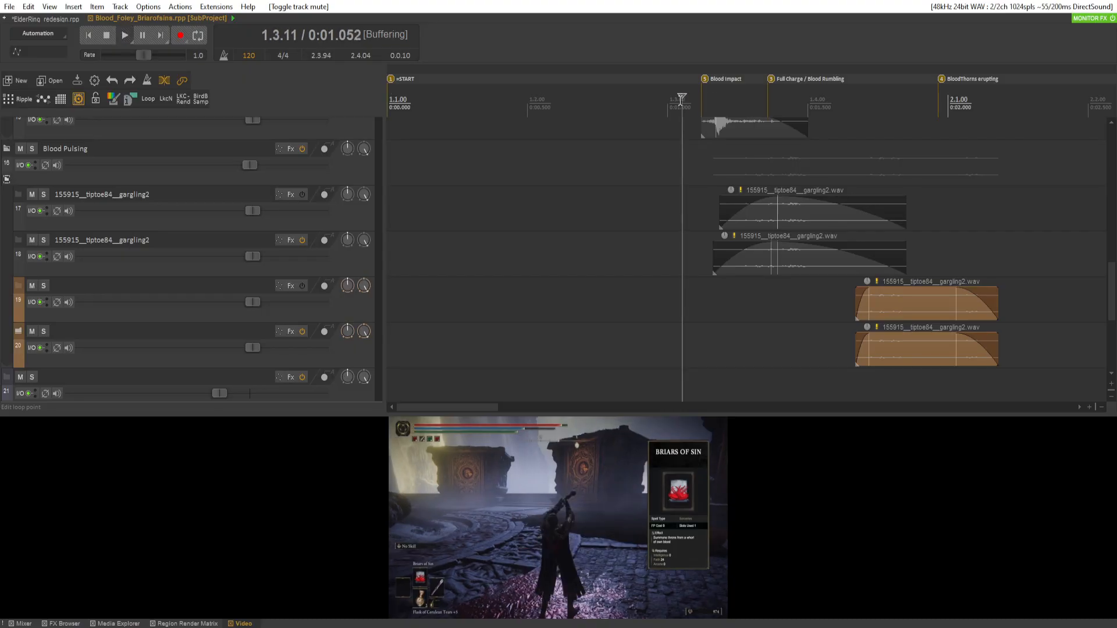
key("space")
key("space")
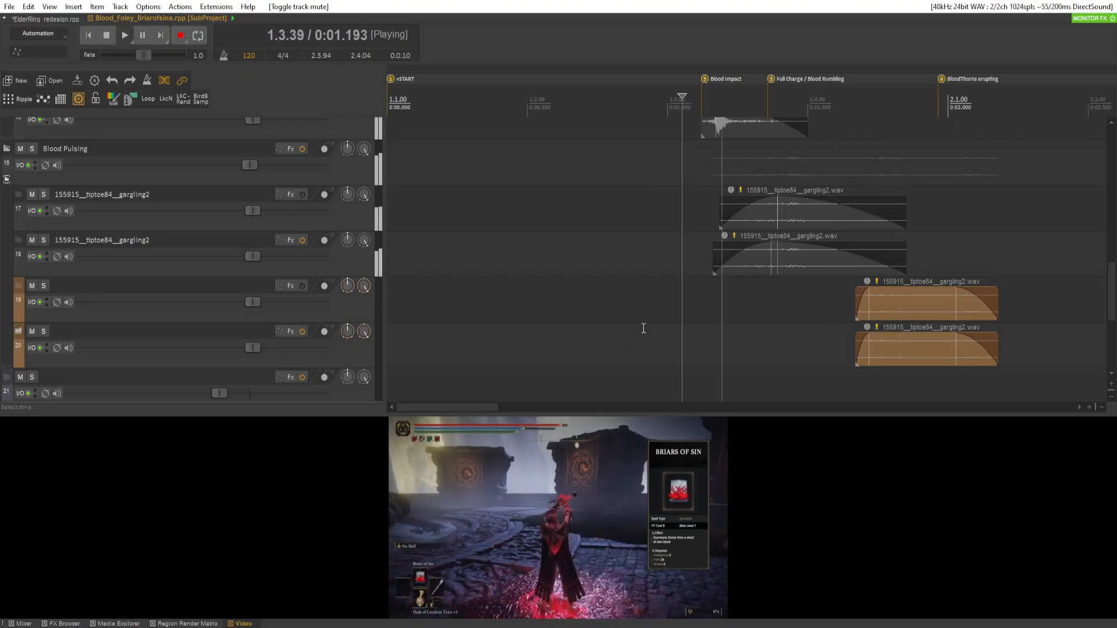
key("space")
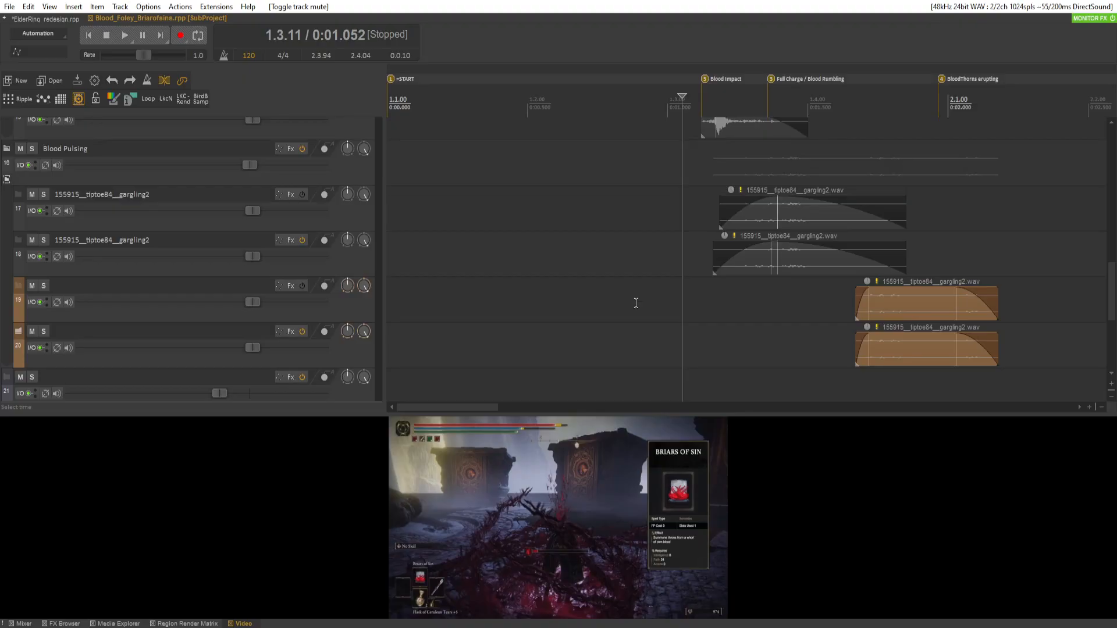
Play the gargling layers twice from about half a second before the Blood Impact marker.
left_click(560, 279)
key("space")
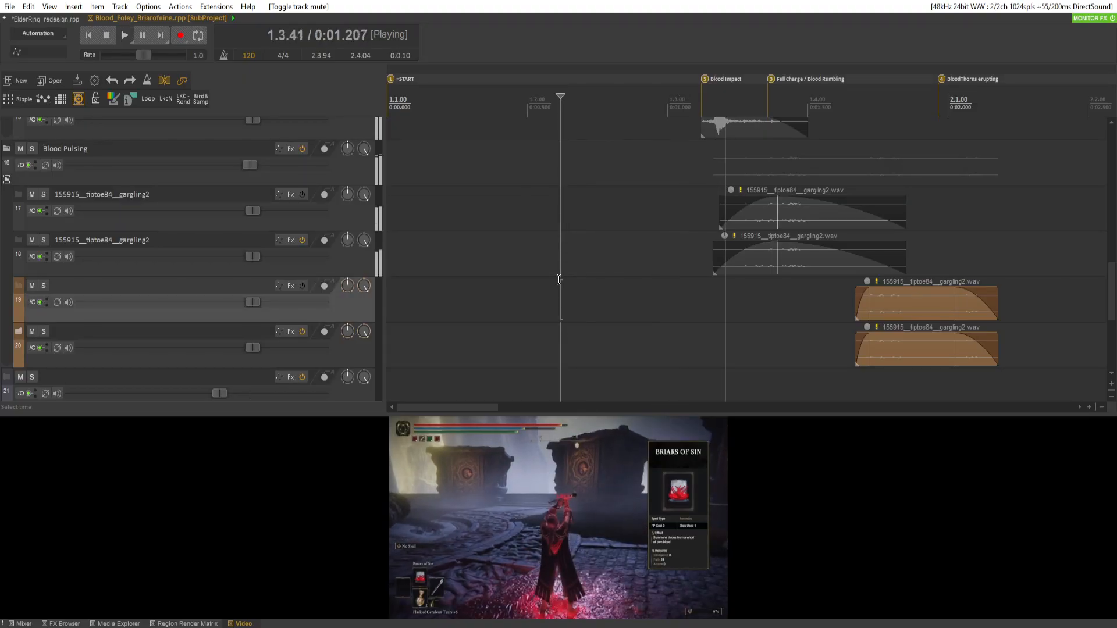
key("space")
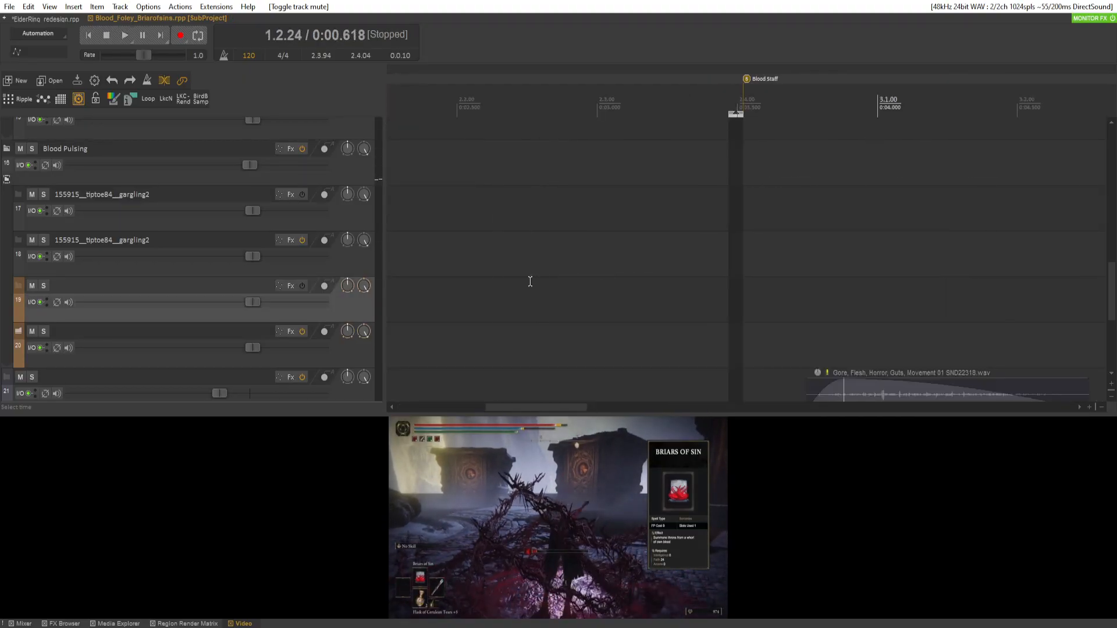
key("space")
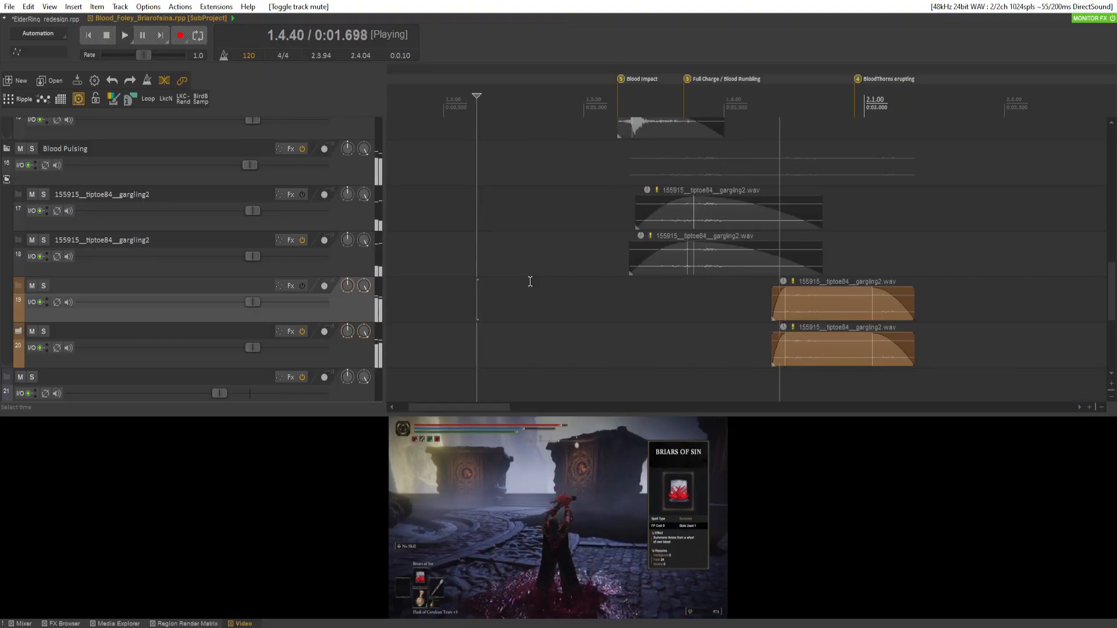
key("space")
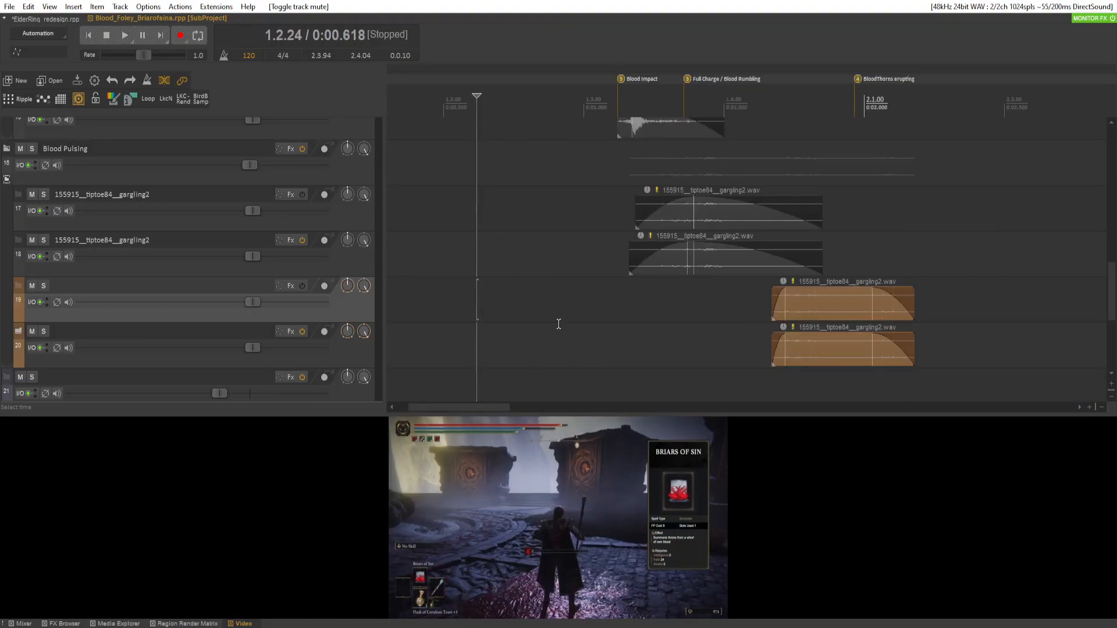
Enlarge the video preview and replay the blood charge-up several times from just before the Blood Impact marker.
scroll(558, 324, "down", 5)
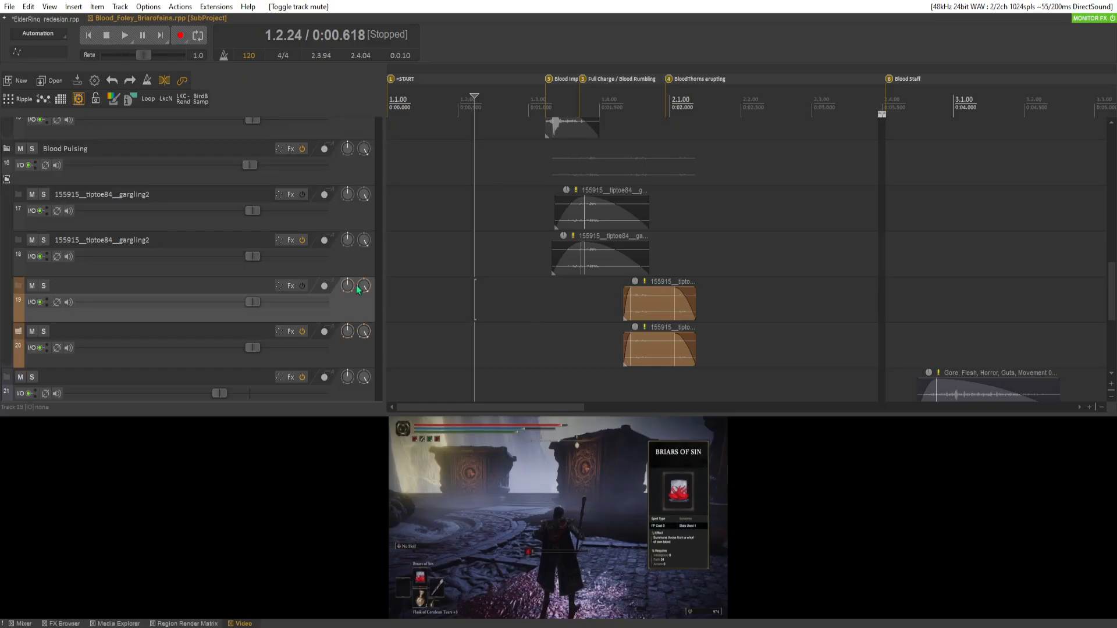
scroll(374, 288, "down", 1)
left_click_drag(546, 413, 544, 198)
left_click(535, 157)
key("space")
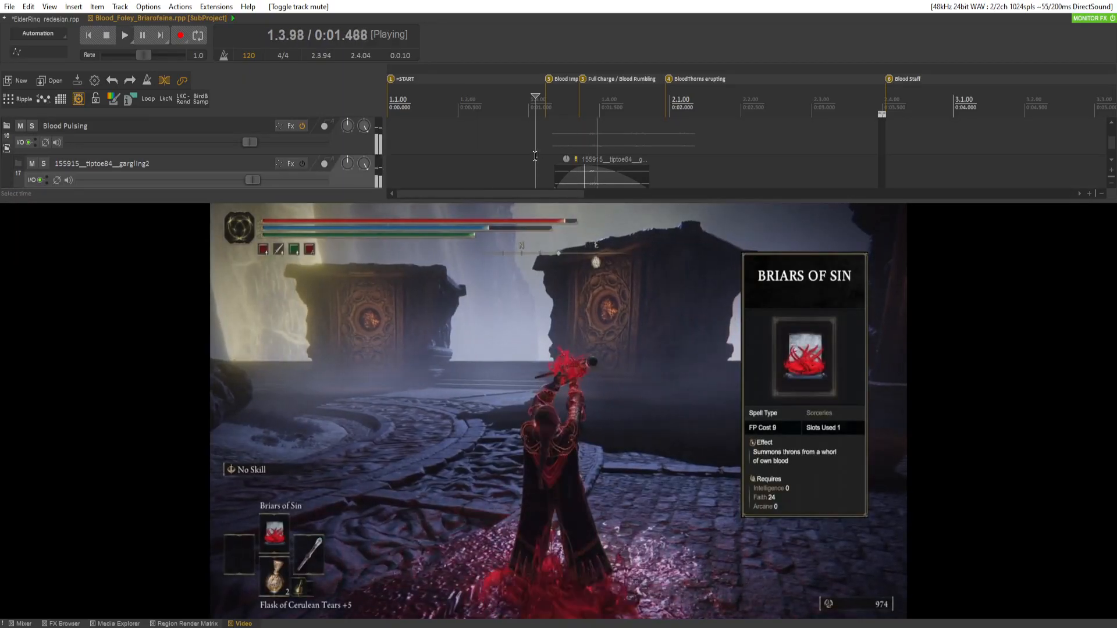
key("space")
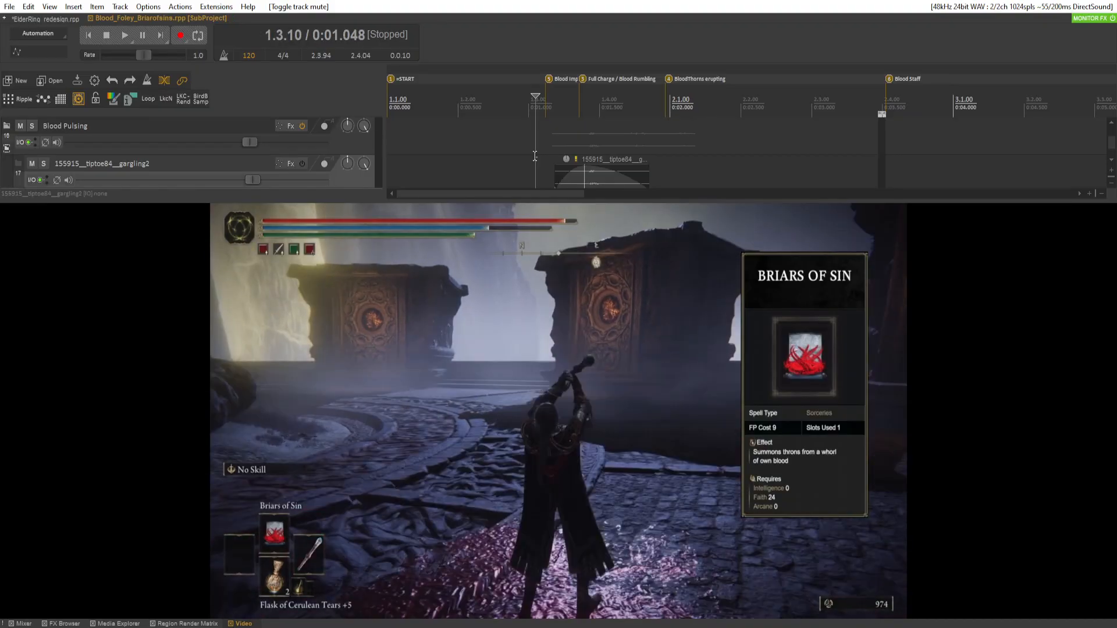
key("space")
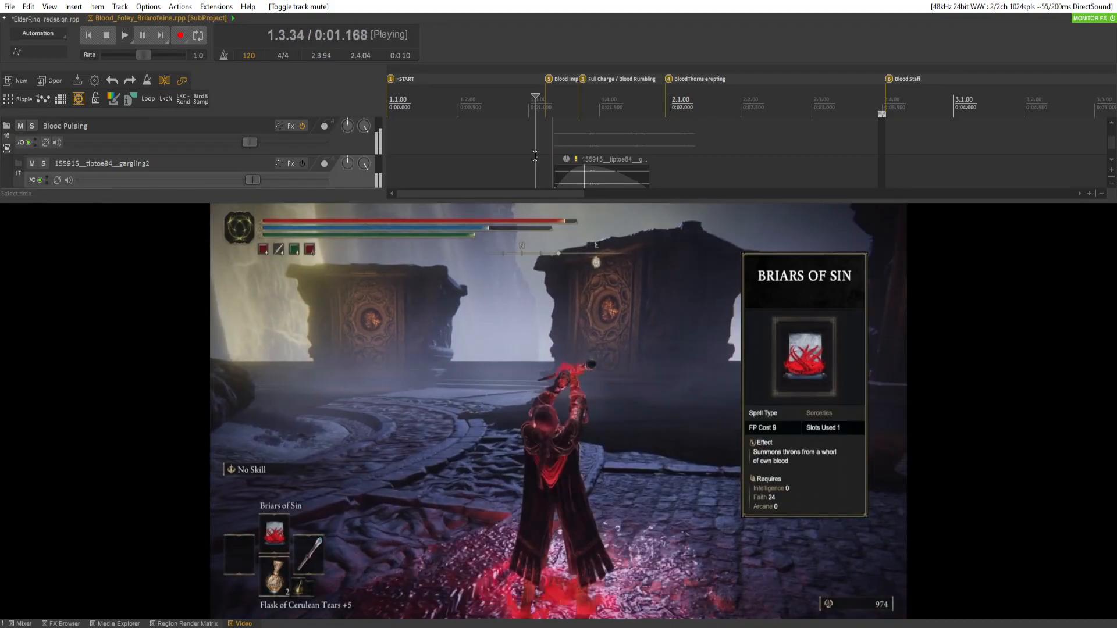
key("space")
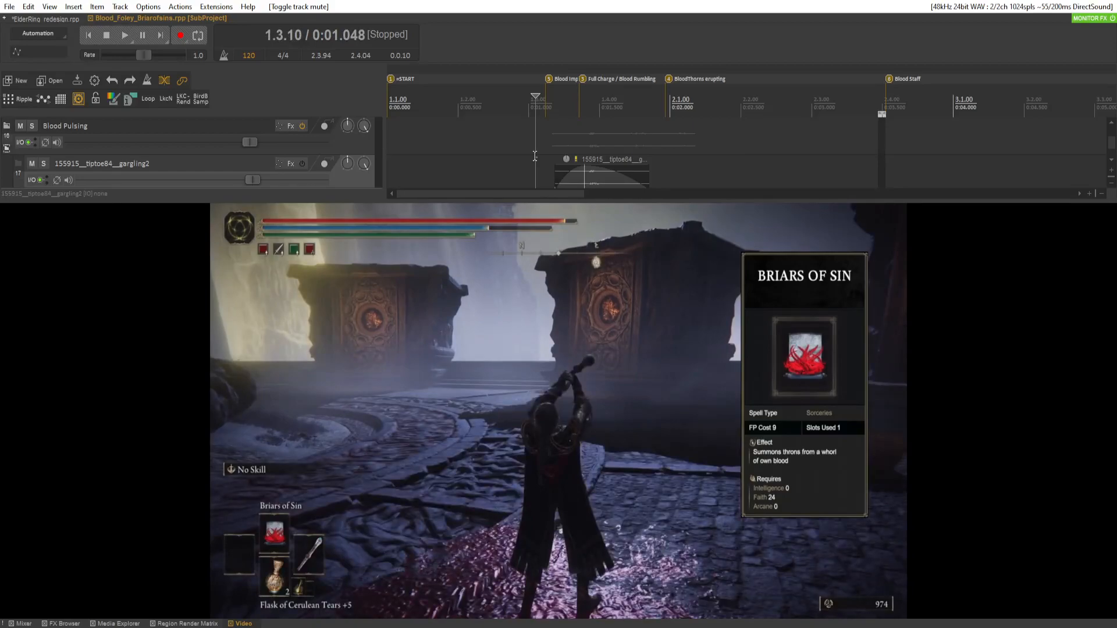
key("space")
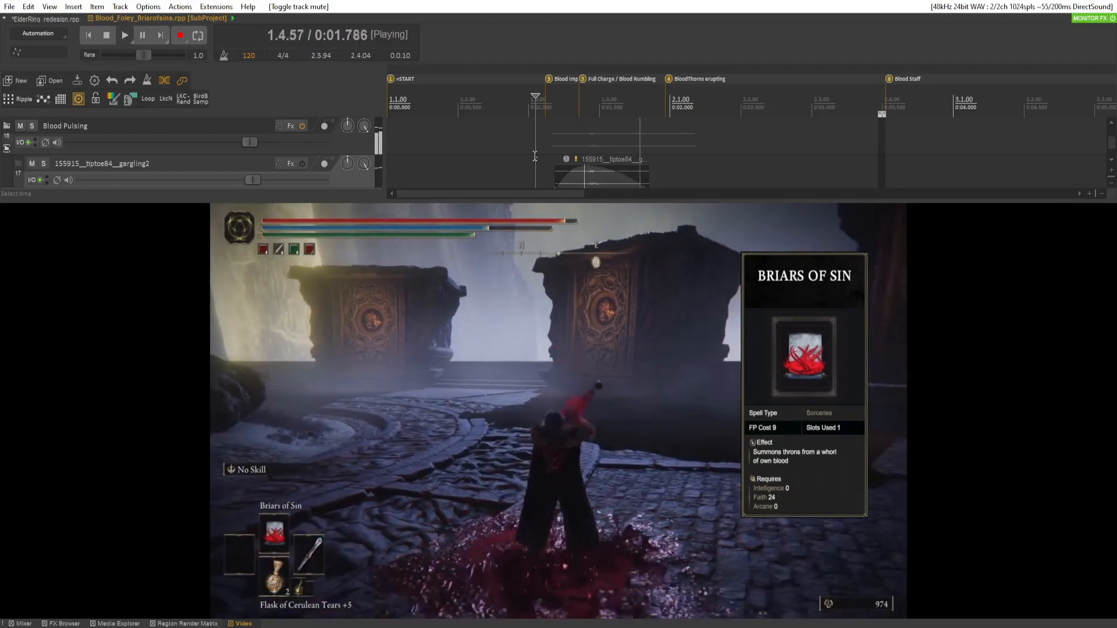
key("space")
Make the video preview slightly smaller and replay the Blood Pulsing layers, first from 0.760 s and again from 1.119 s.
left_click_drag(587, 200, 585, 254)
left_click(493, 156)
key("space")
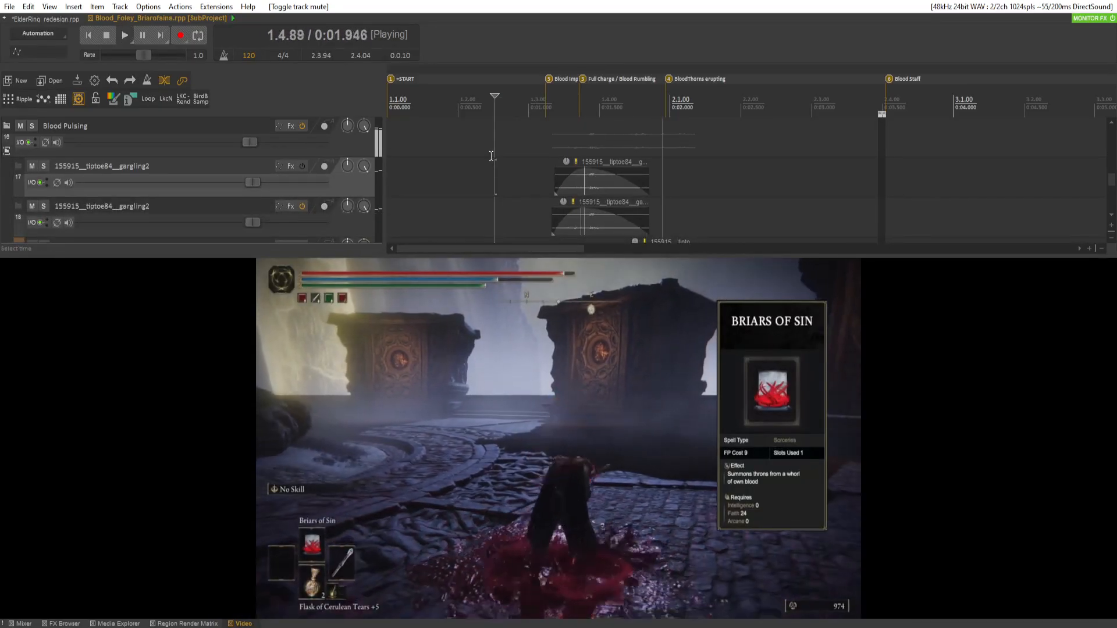
key("space")
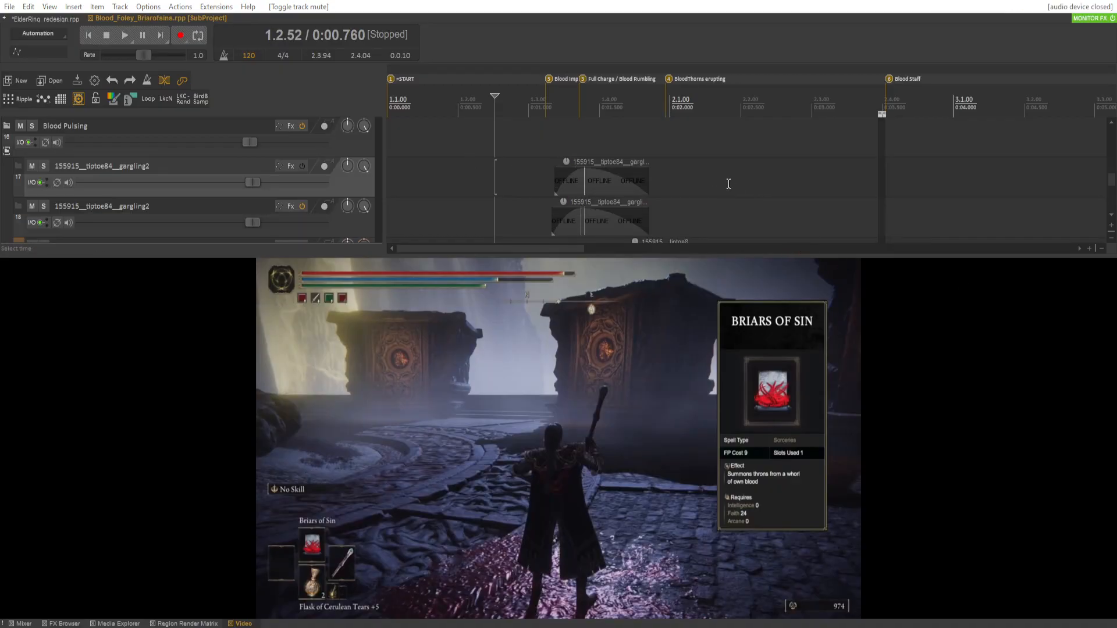
left_click(544, 182)
key("space")
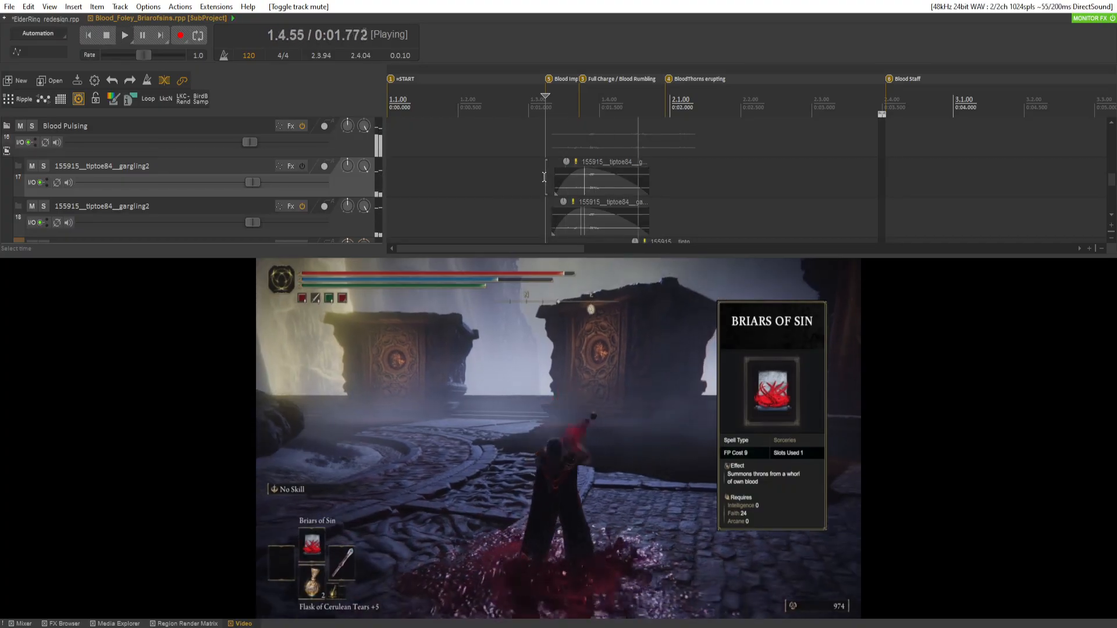
key("space")
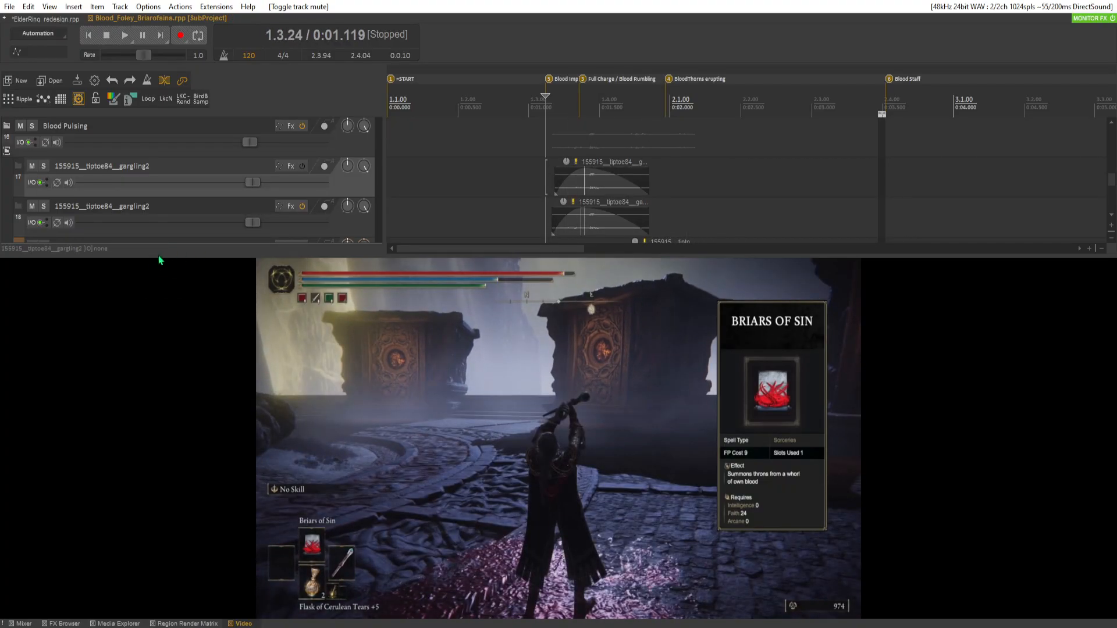
Return to the ElderRing_redesign project with a smaller video preview and set the Riser - Abort Takeoff item's fade-in to 0.607 s.
left_click_drag(160, 255, 148, 431)
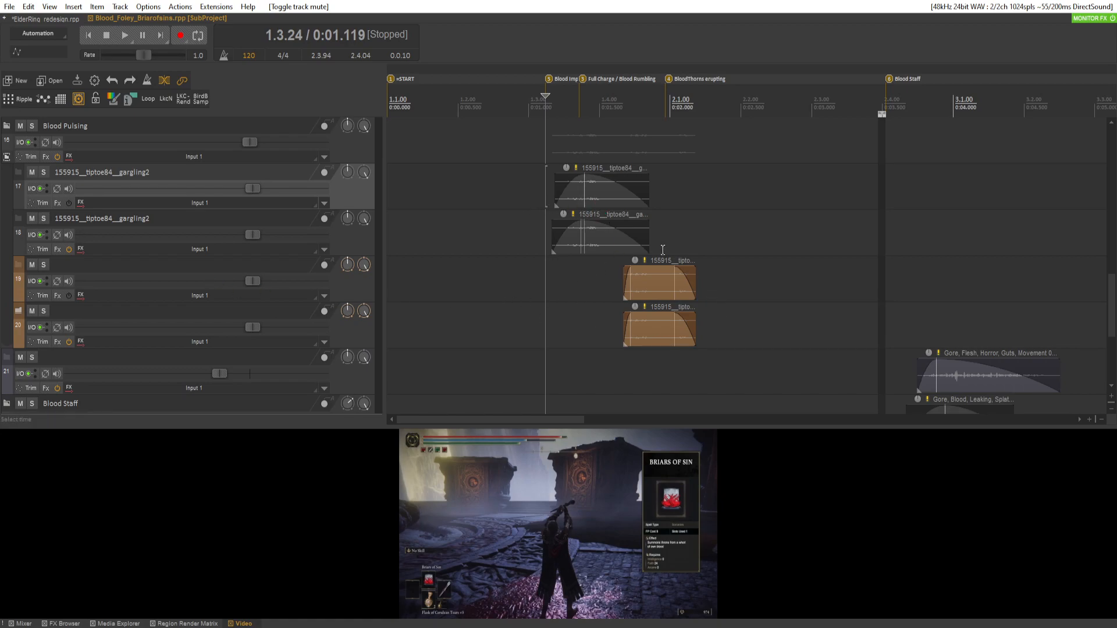
key("ctrl+Tab")
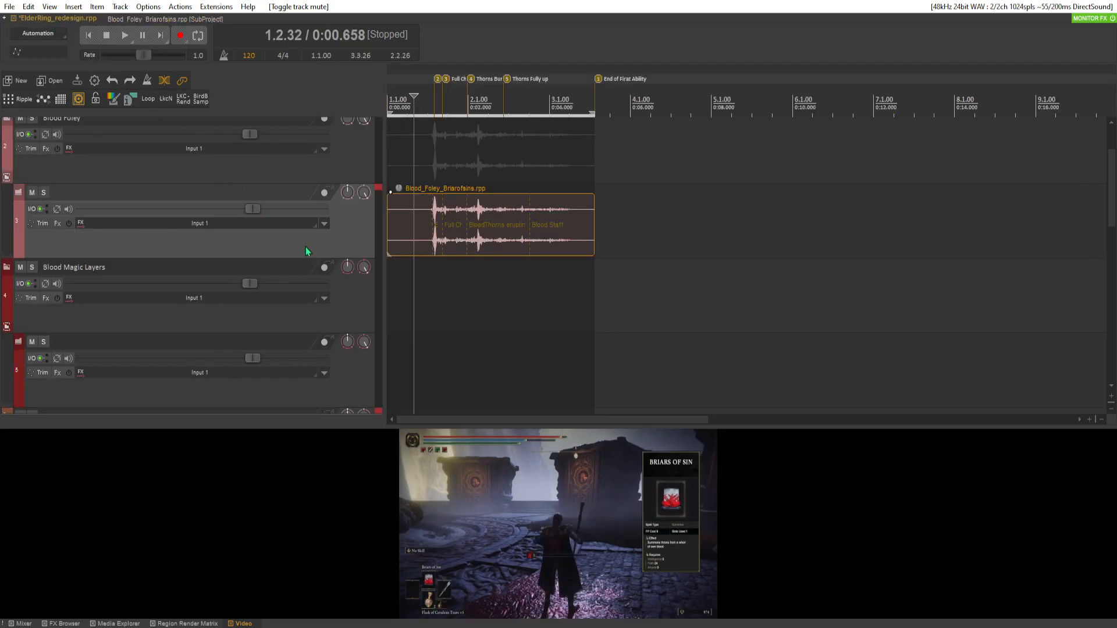
scroll(302, 339, "down", 10)
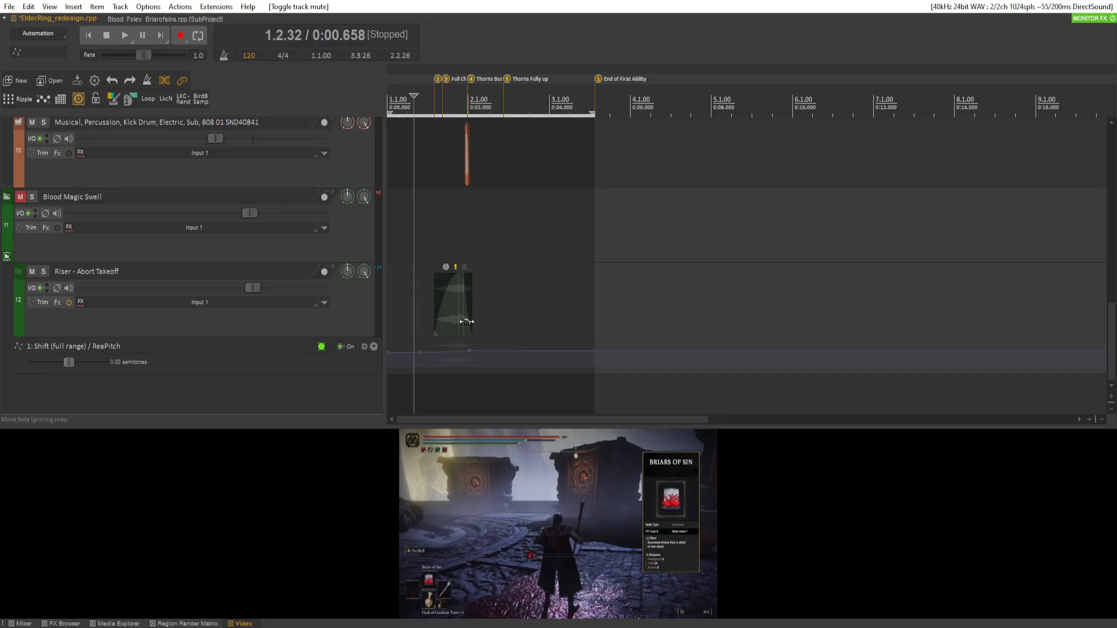
left_click_drag(460, 320, 459, 319)
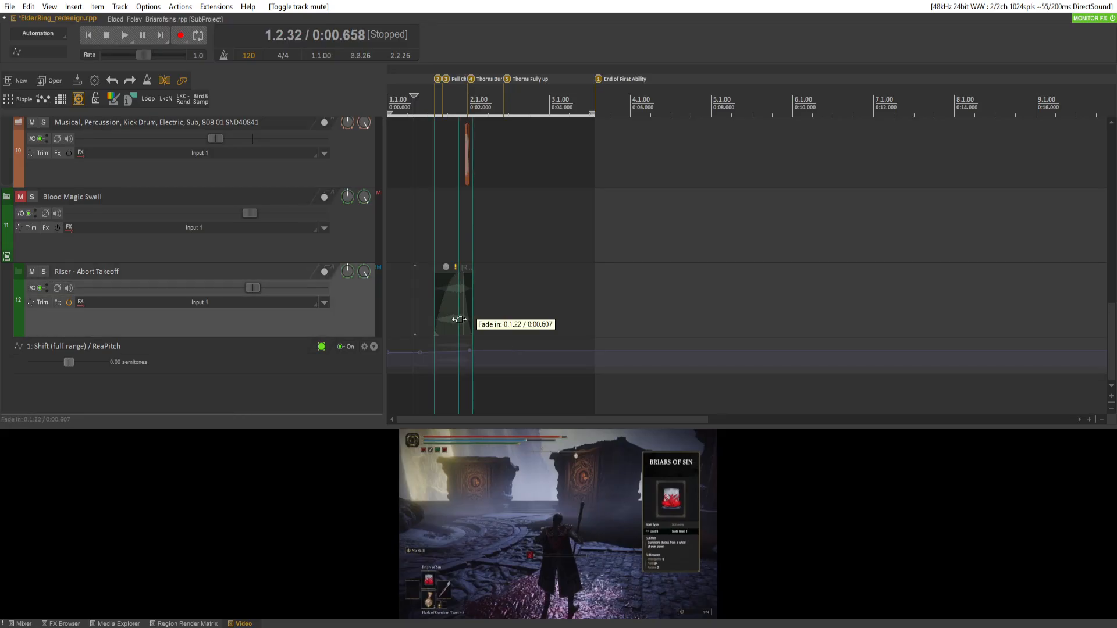
Insert a new track inside the Blood Magic Swell folder, above Riser - Abort Takeoff.
left_click(357, 238)
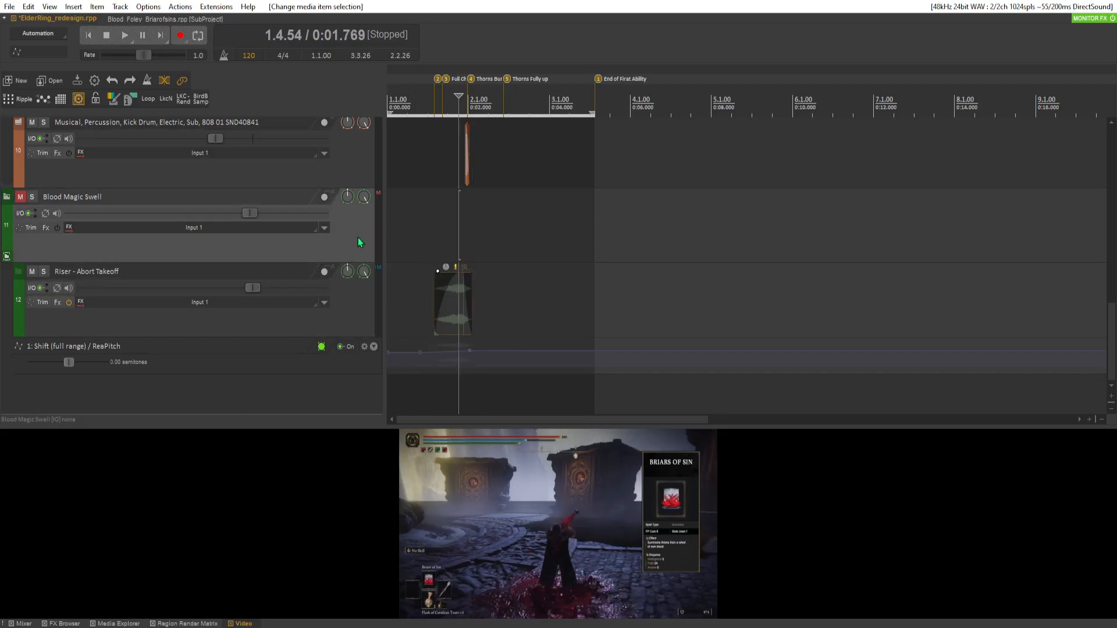
right_click(361, 236)
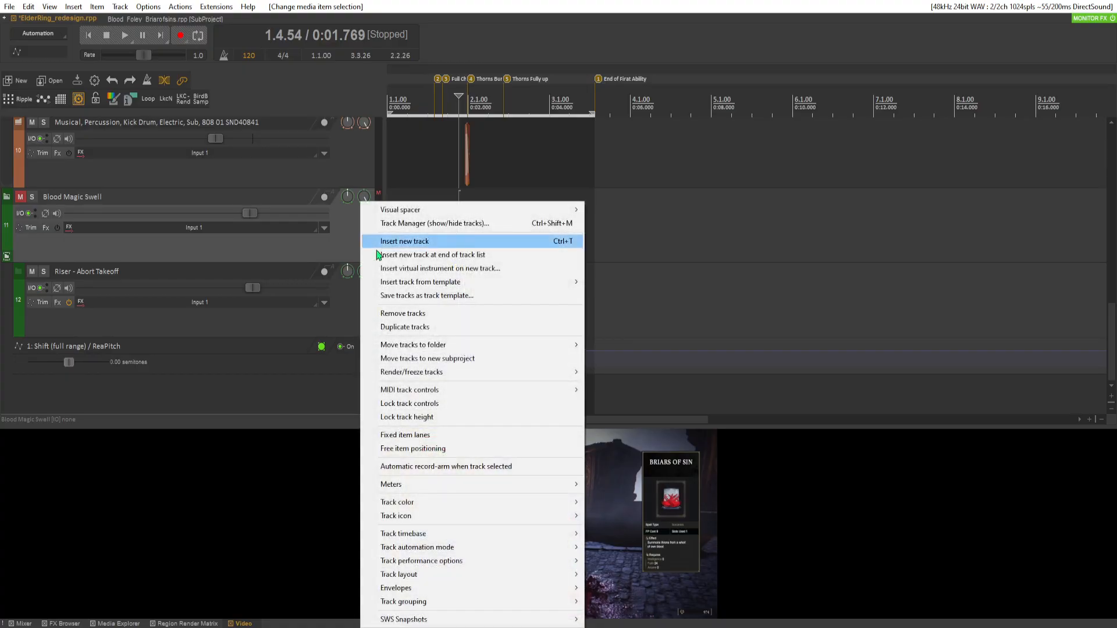
left_click(430, 242)
Set the Blood Magic Swell folder track to custom color 11 and apply the same color to its child tracks.
right_click(348, 237)
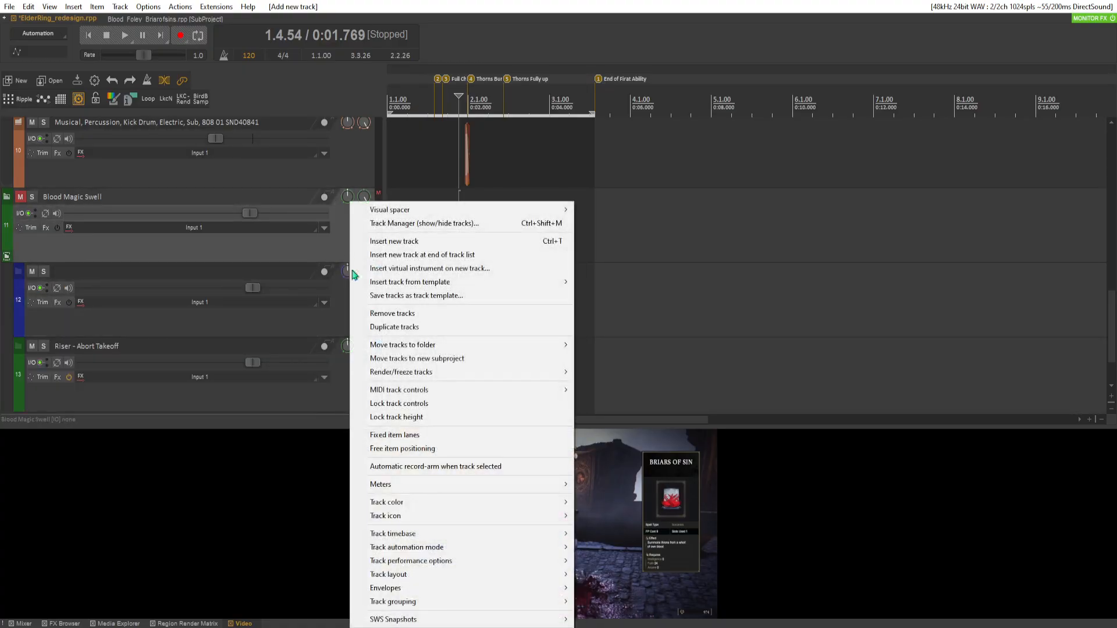
mouse_move(468, 507)
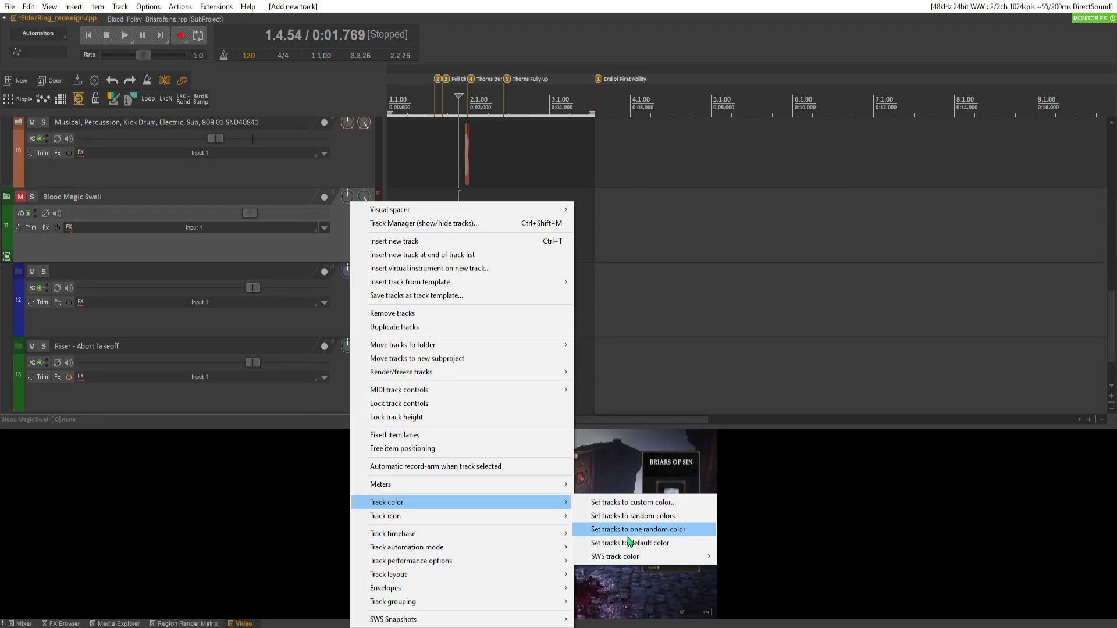
mouse_move(633, 557)
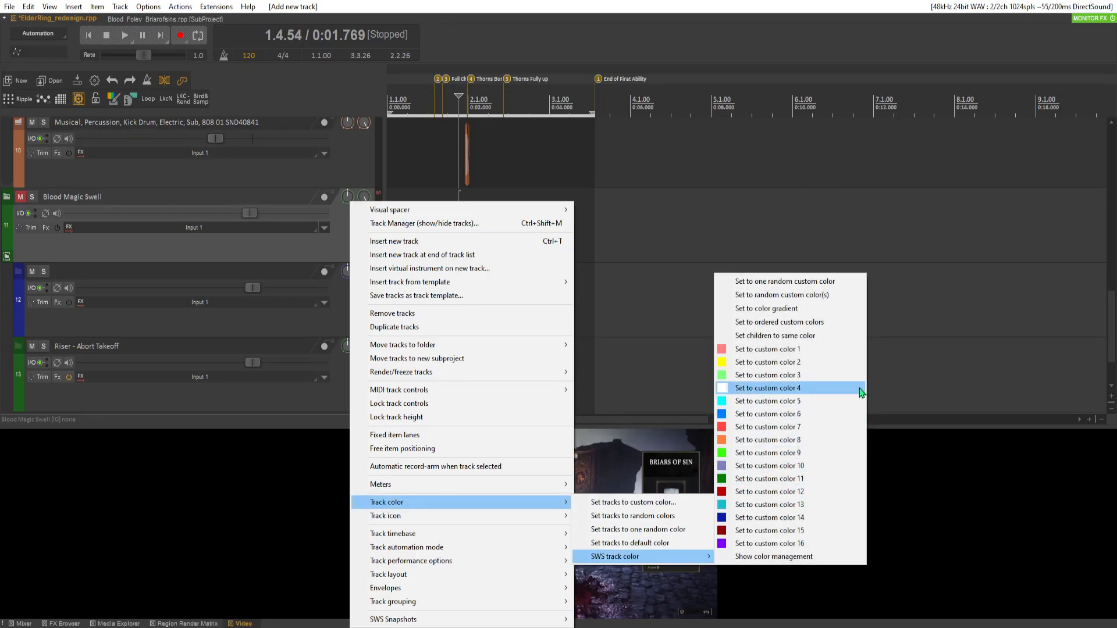
left_click(788, 479)
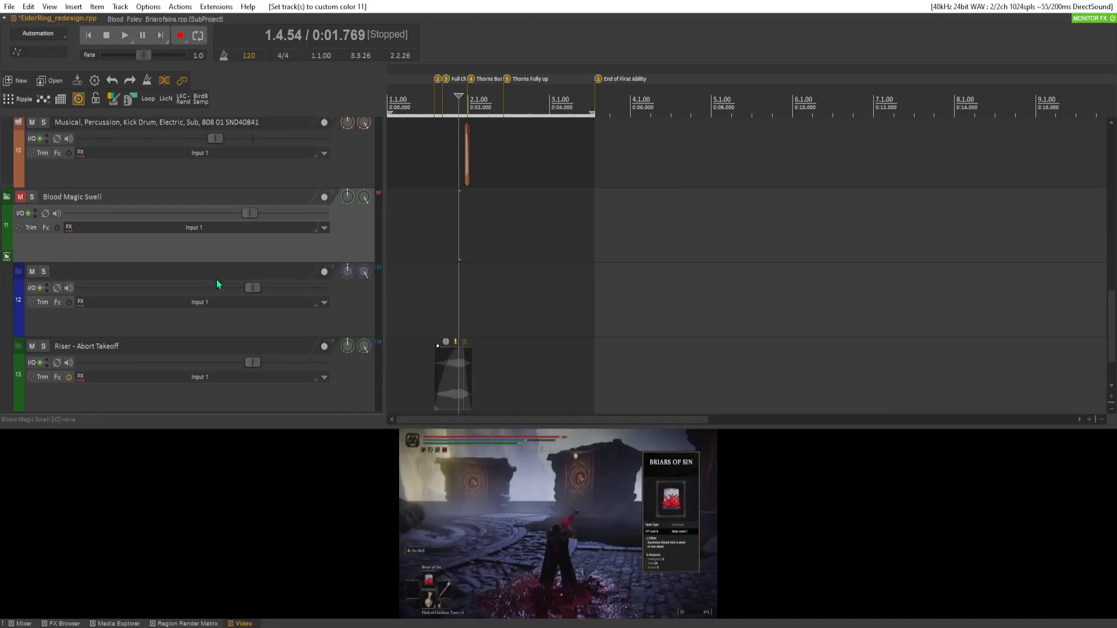
right_click(357, 242)
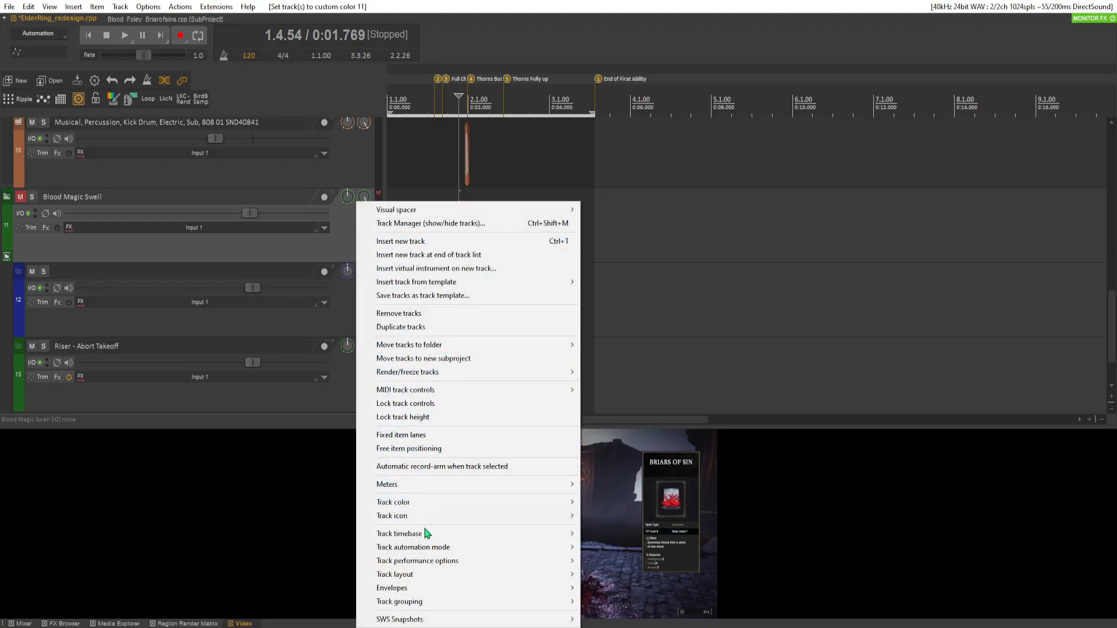
mouse_move(429, 503)
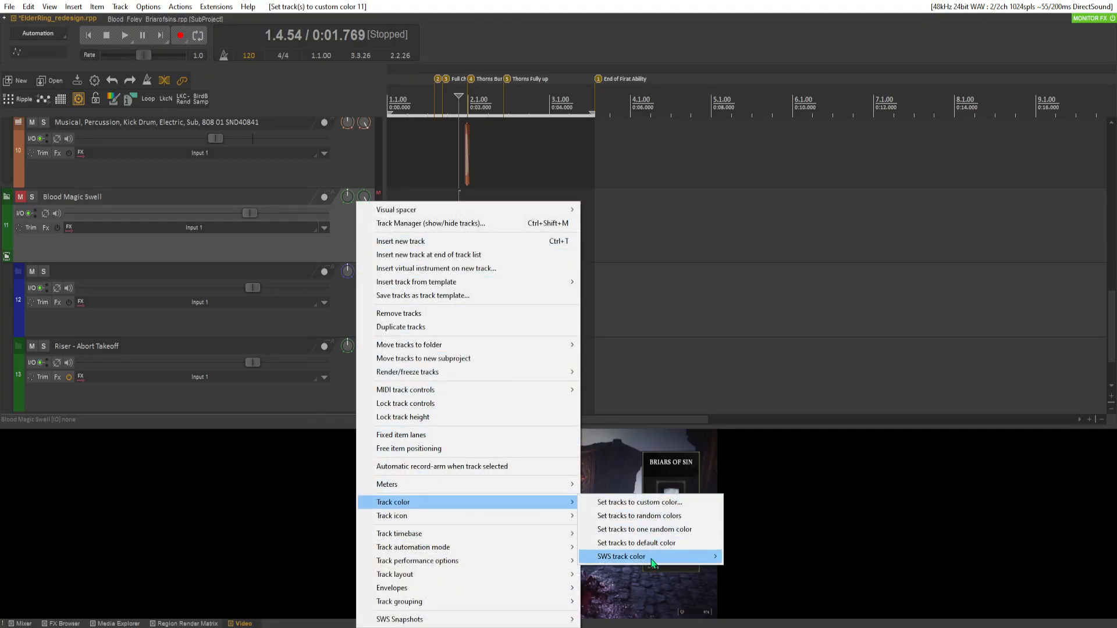
mouse_move(650, 560)
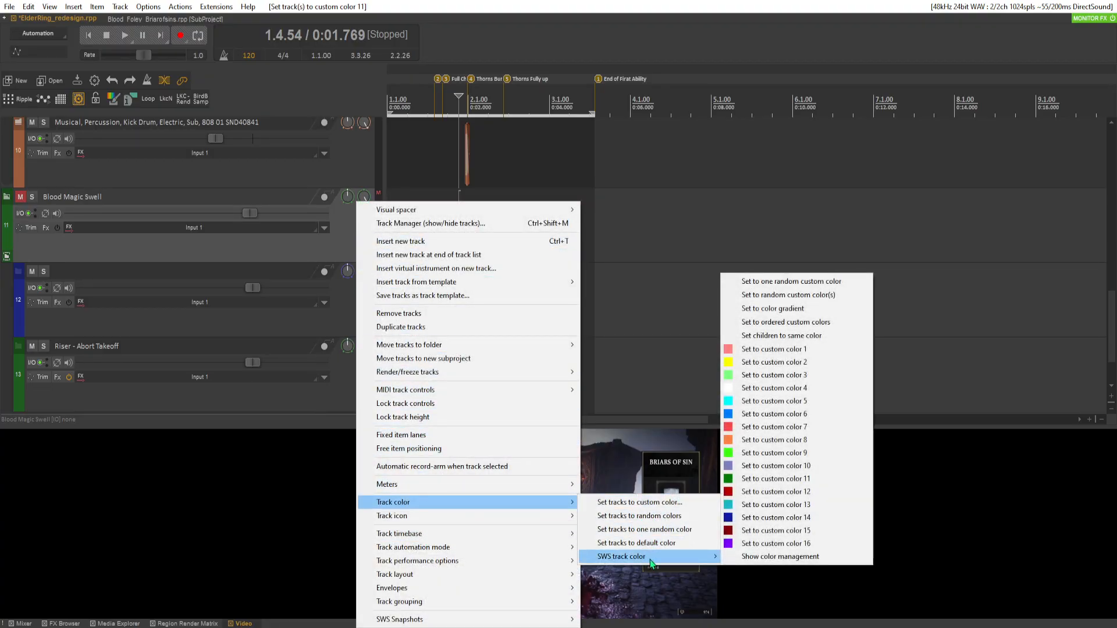
left_click(782, 335)
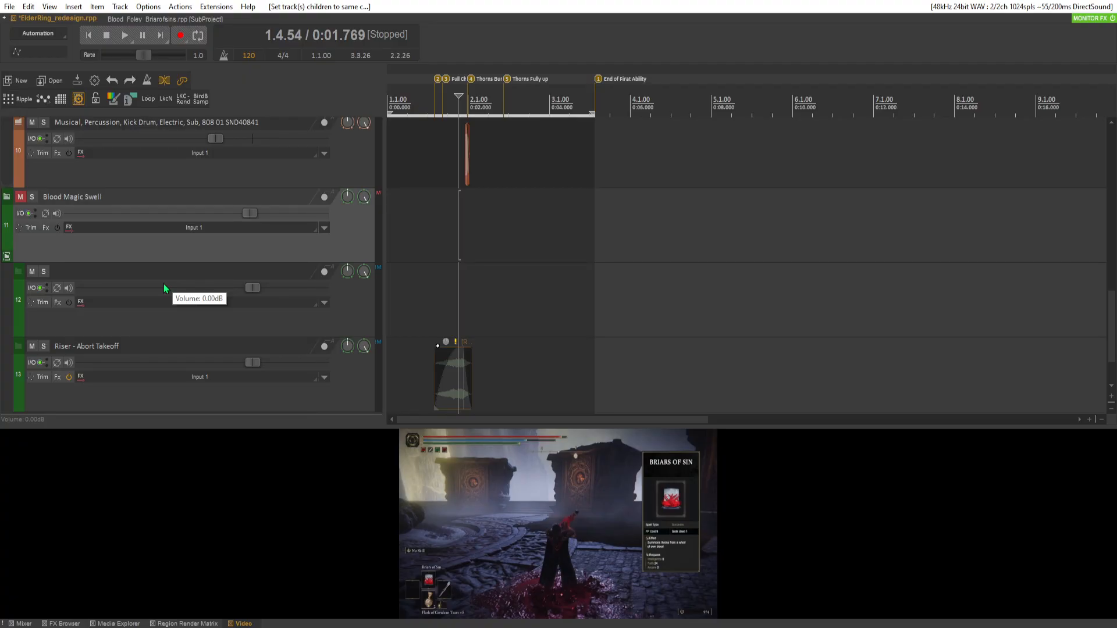
Select the empty track under Blood Magic Swell with the edit cursor at 4.665 s.
left_click(451, 387)
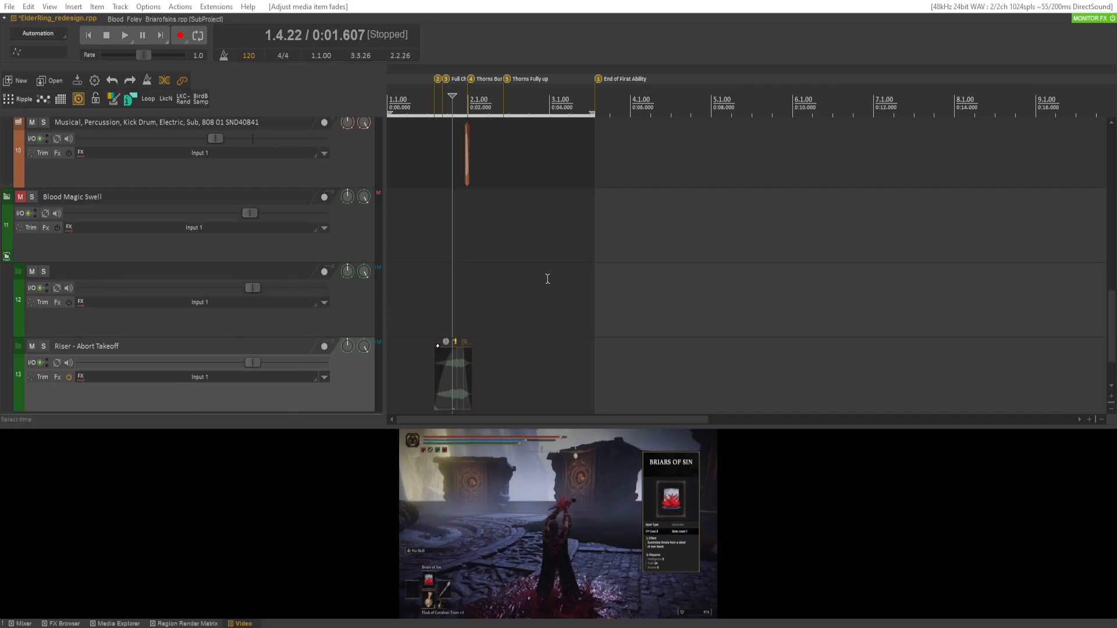
left_click(575, 302)
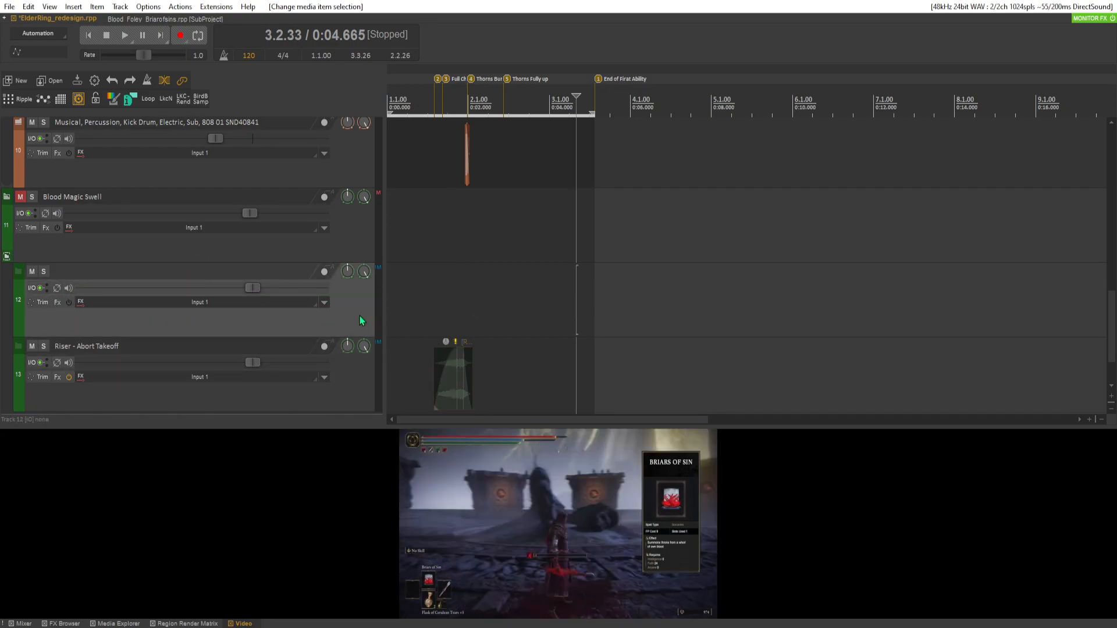
right_click(359, 316)
left_click(313, 305)
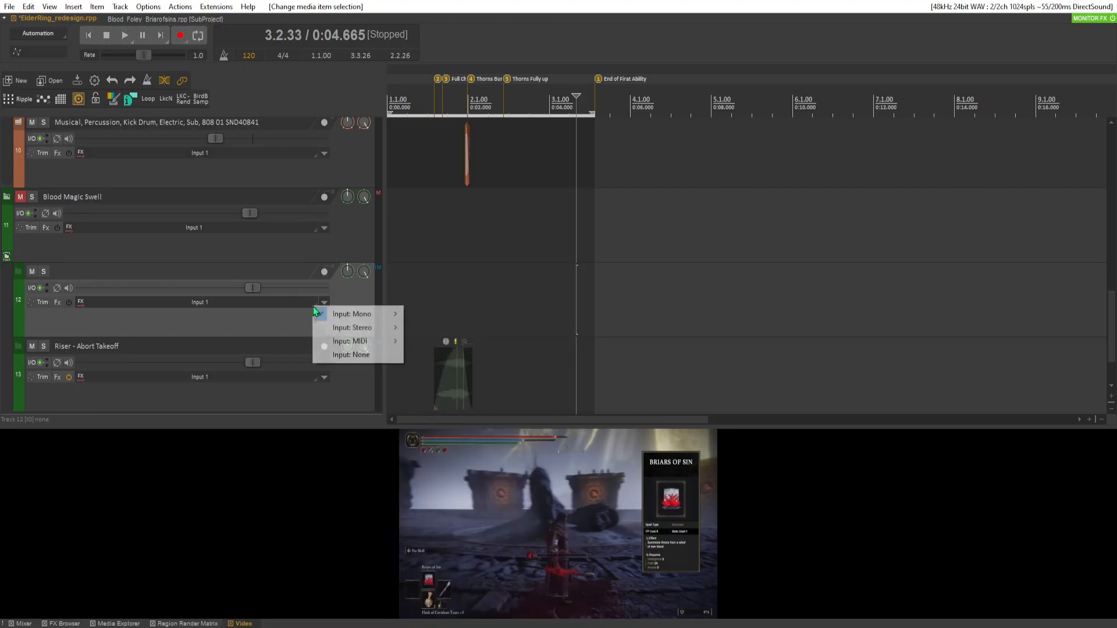
left_click(358, 288)
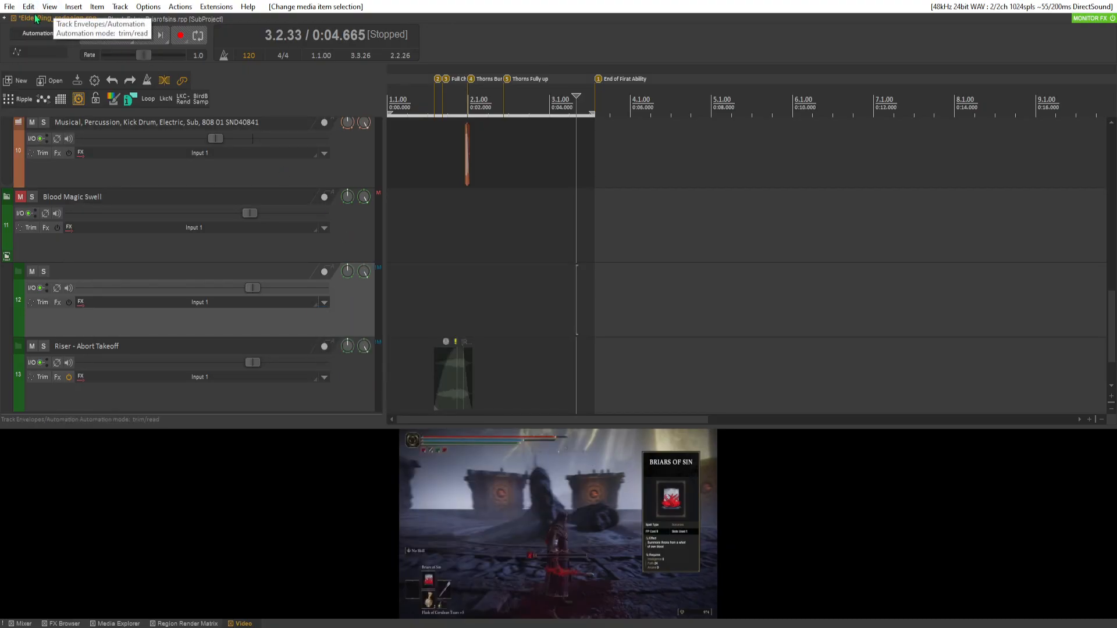
Insert a new subproject on the selected track, saved as Blood_Swell_Magic in the ElderRing_redesign folder.
left_click(10, 7)
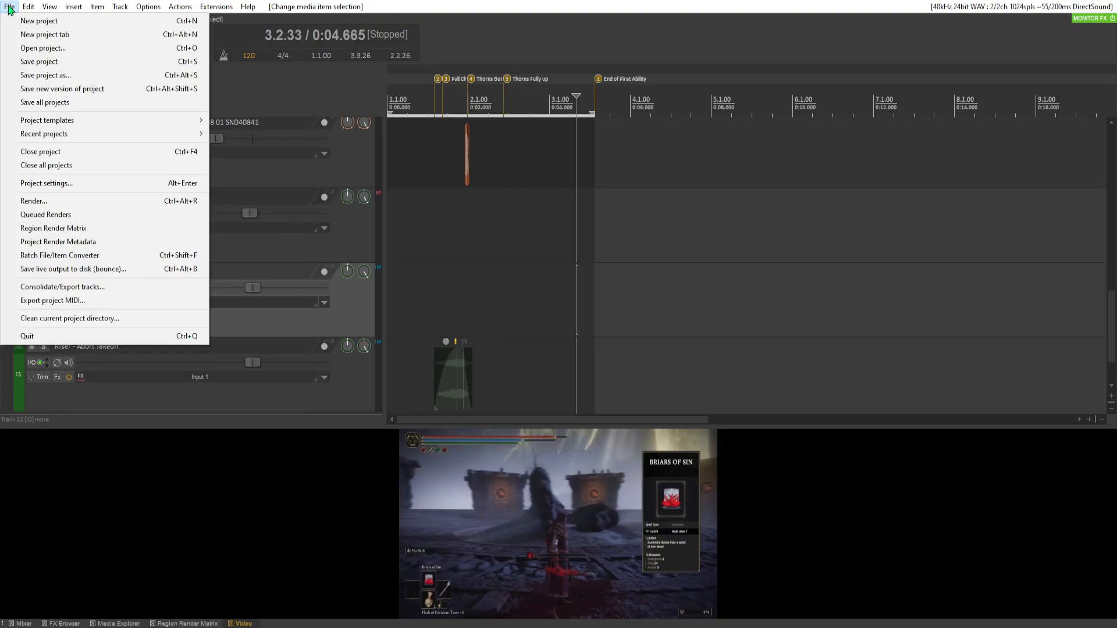
mouse_move(48, 8)
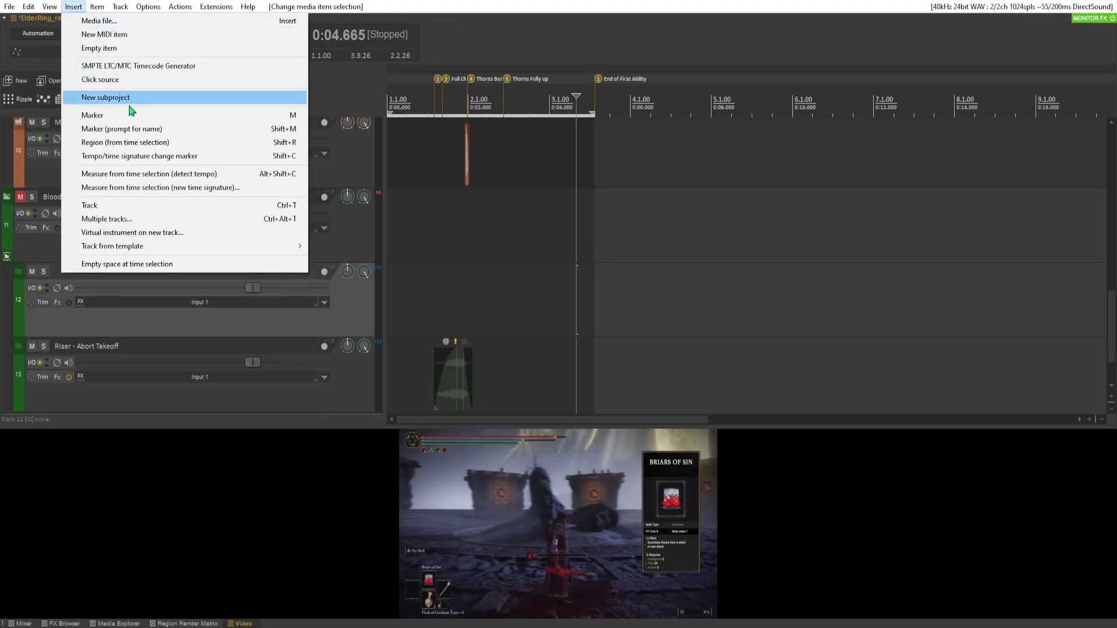
left_click(137, 97)
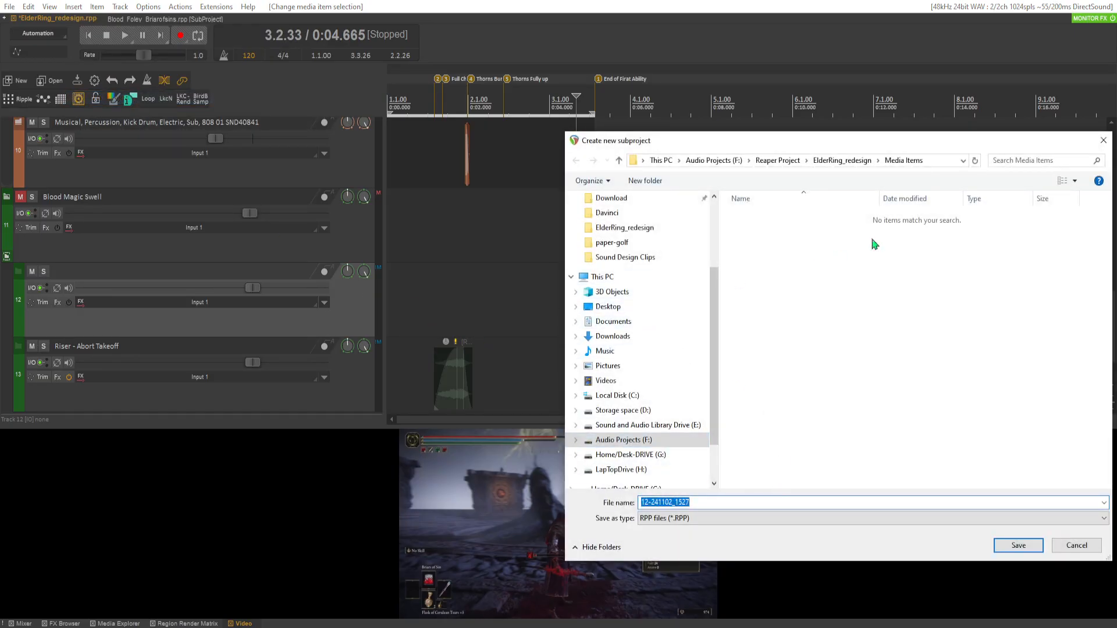
left_click(822, 163)
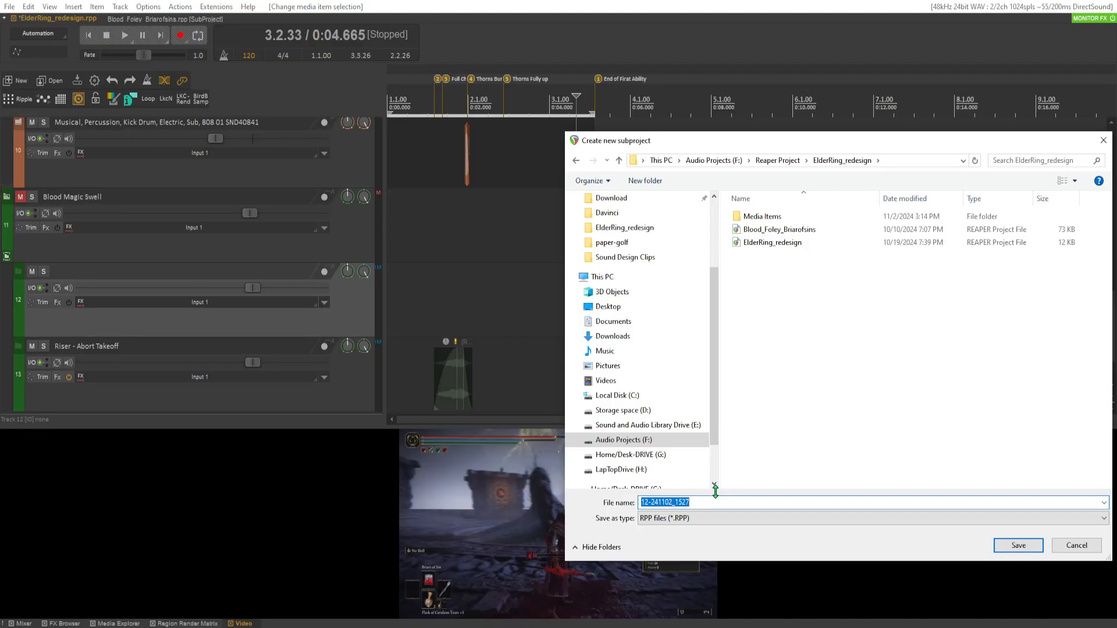
type("Blood")
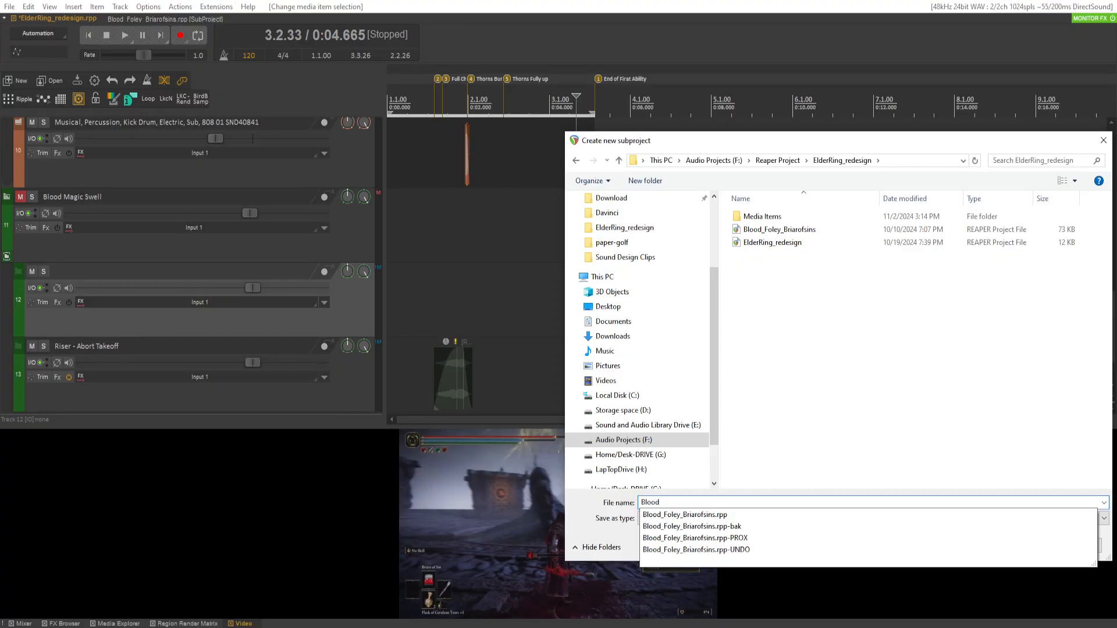
type("_Swell")
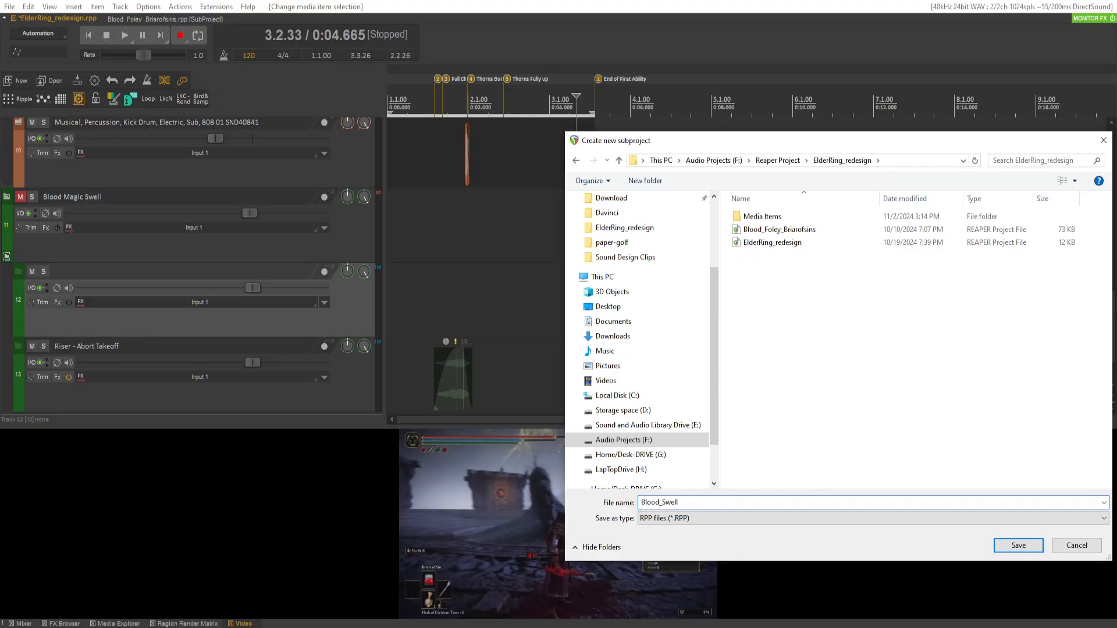
type("_Magic")
key("Return")
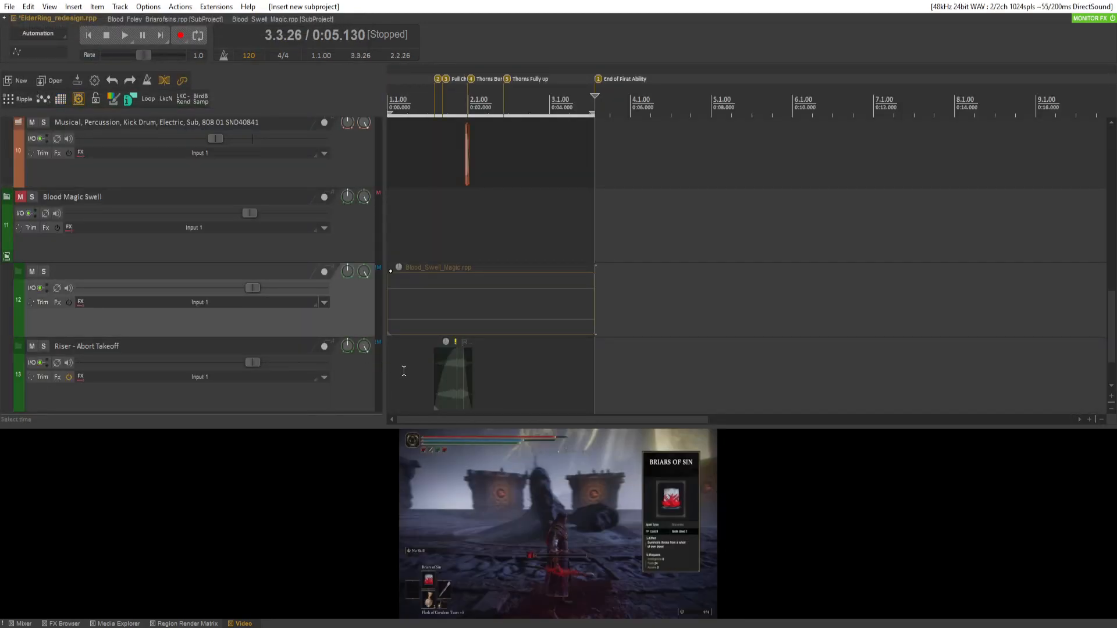
Copy the Riser - Abort Takeoff item into the Blood_Swell_Magic subproject and adjust the copy's fade-out.
left_click(453, 383)
left_click(472, 358)
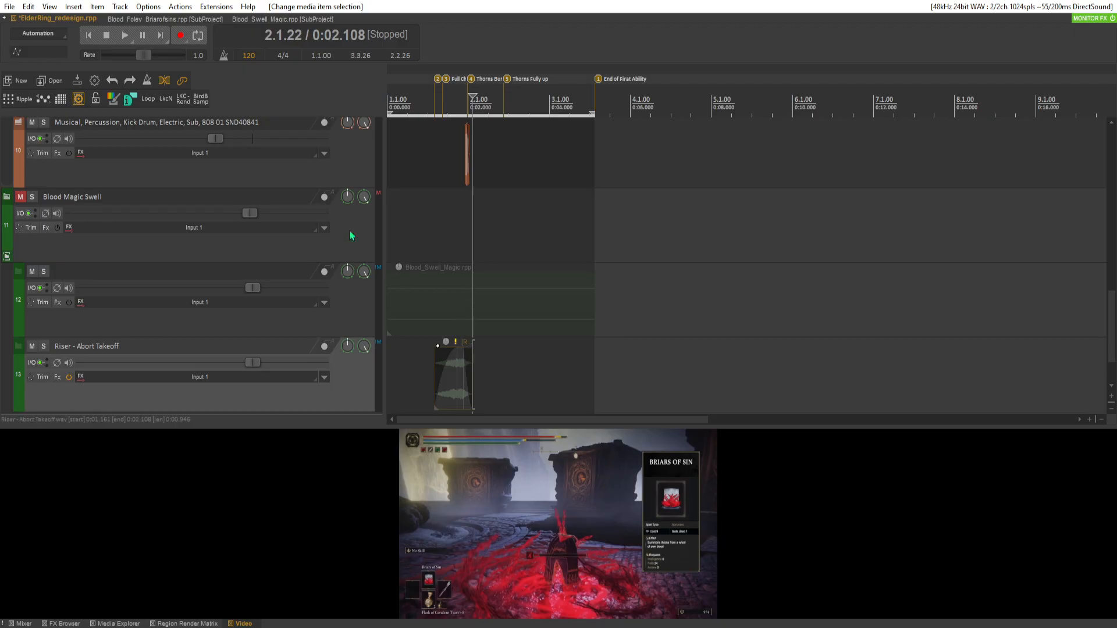
left_click(277, 19)
left_click(402, 202)
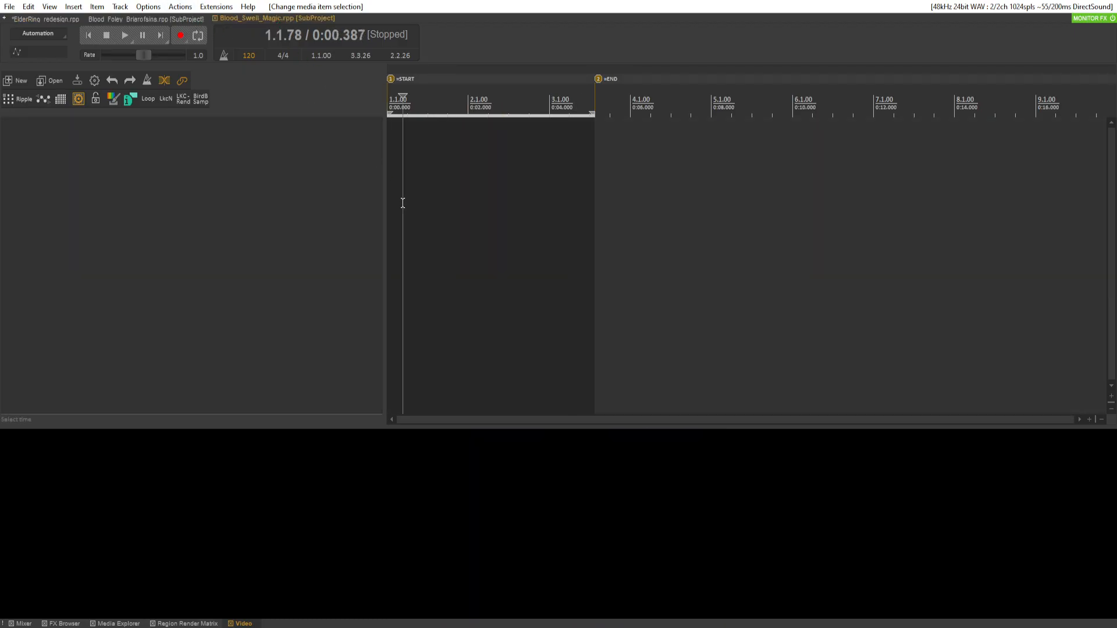
key("ctrl+v")
left_click_drag(438, 155, 430, 156)
Return to the ElderRing_redesign project and place the edit cursor at the start of the Riser - Abort Takeoff item.
left_click(124, 19)
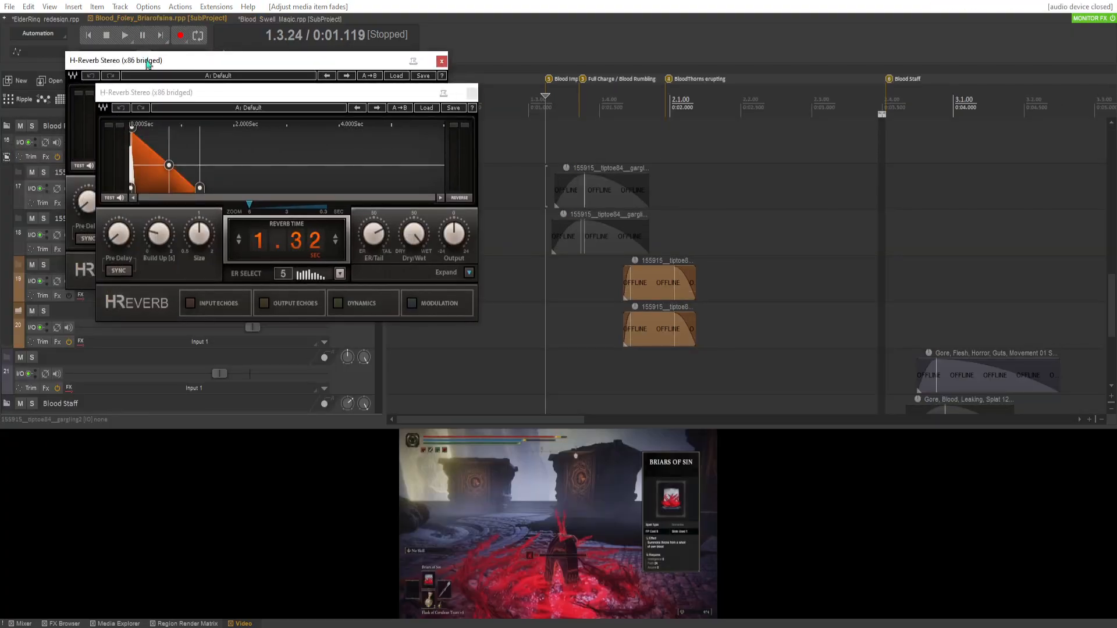
left_click(55, 17)
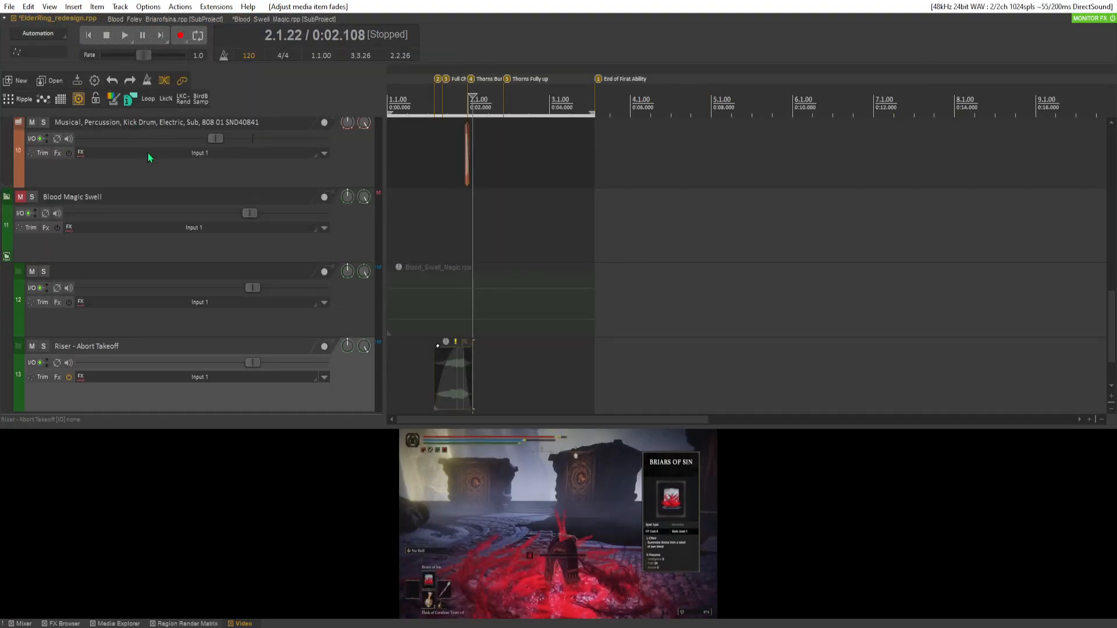
left_click(435, 371)
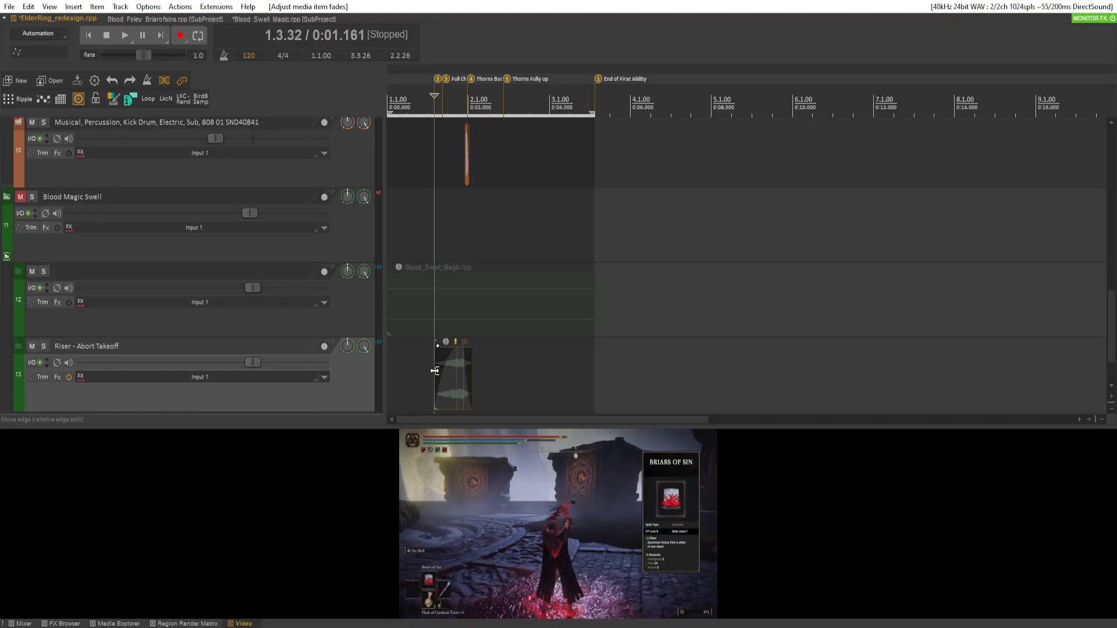
In the Blood_Swell_Magic subproject, set the edit cursor to 1.154 s and move the riser item to start there.
left_click(297, 17)
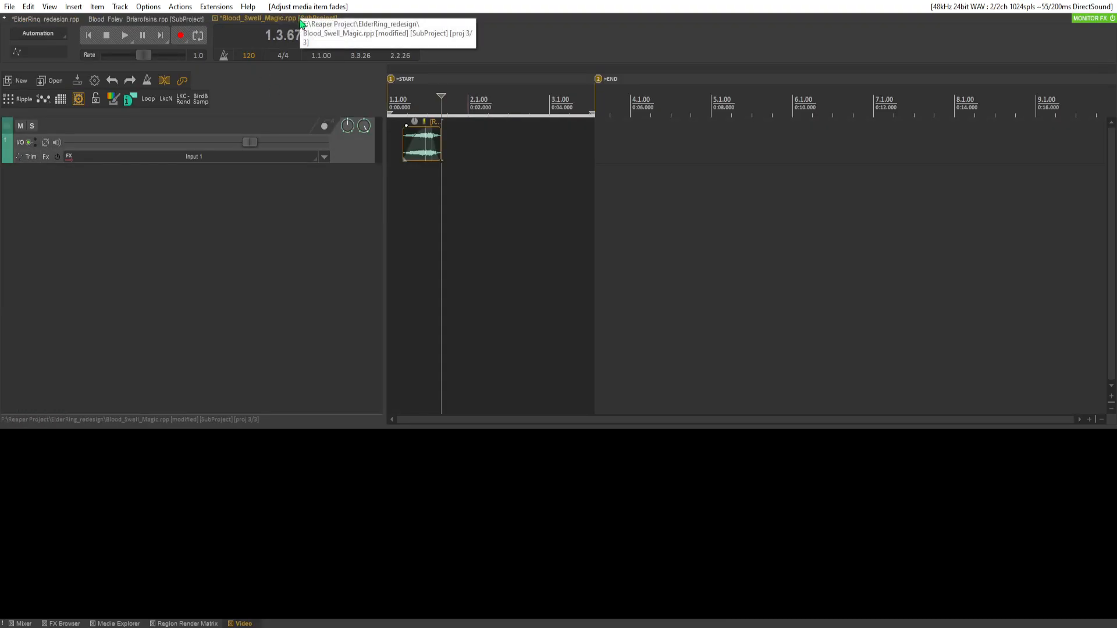
left_click(405, 264)
left_click(438, 109)
key("Left")
key("Left")
key("Left")
key("Left")
key("Left")
key("Left")
key("Left")
key("Left")
left_click_drag(421, 151, 455, 151)
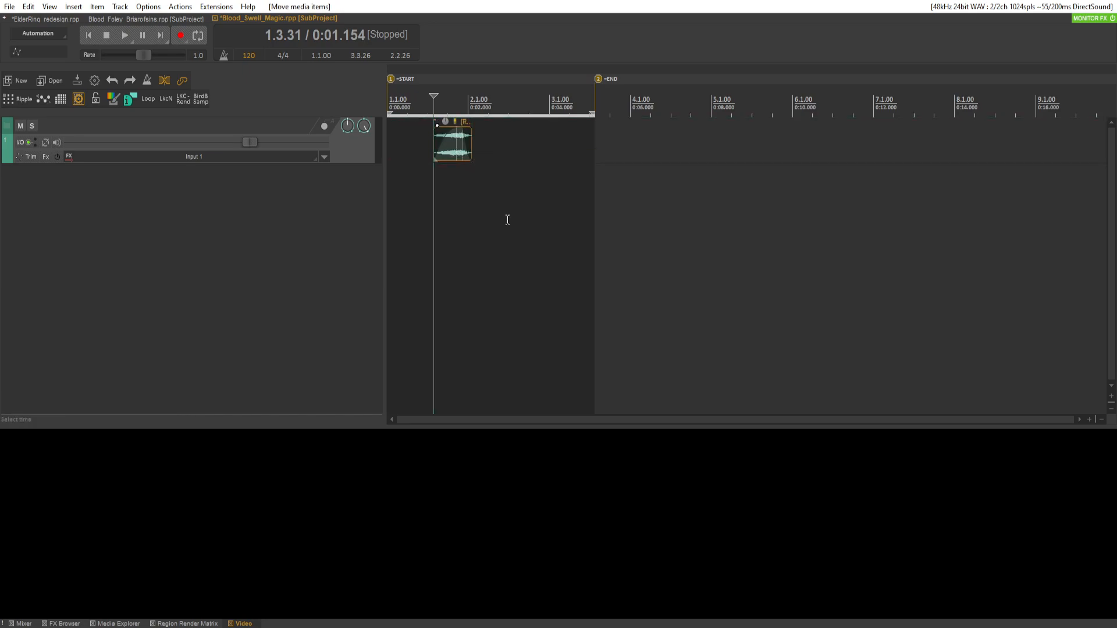
scroll(502, 211, "up", 4)
left_click_drag(613, 151, 616, 152)
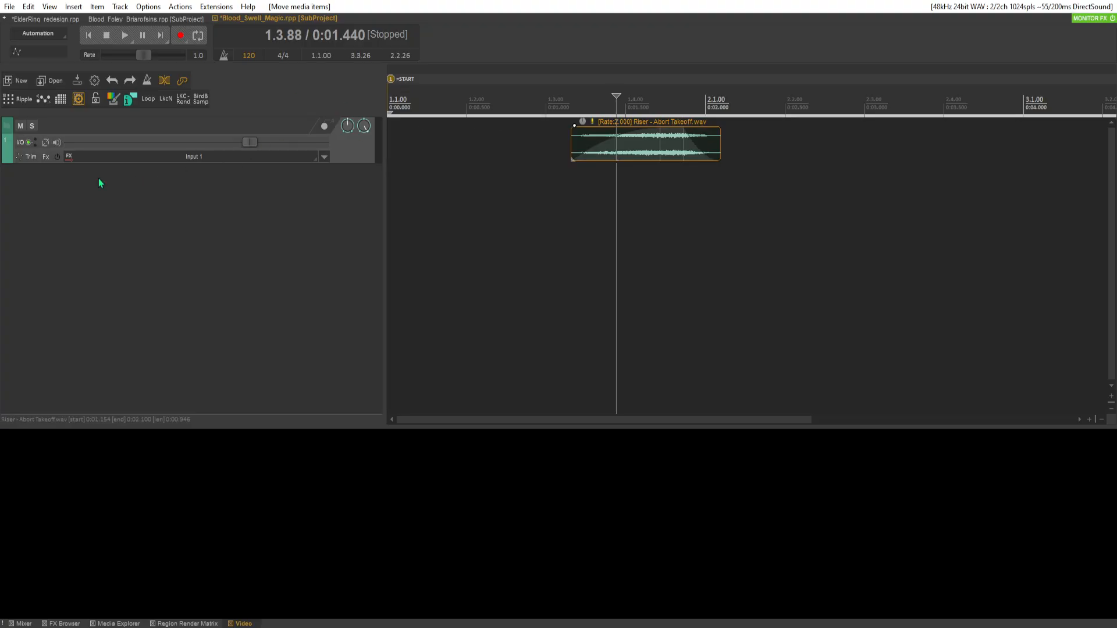
Insert a new track above the riser track and make it the riser's folder parent.
right_click(260, 236)
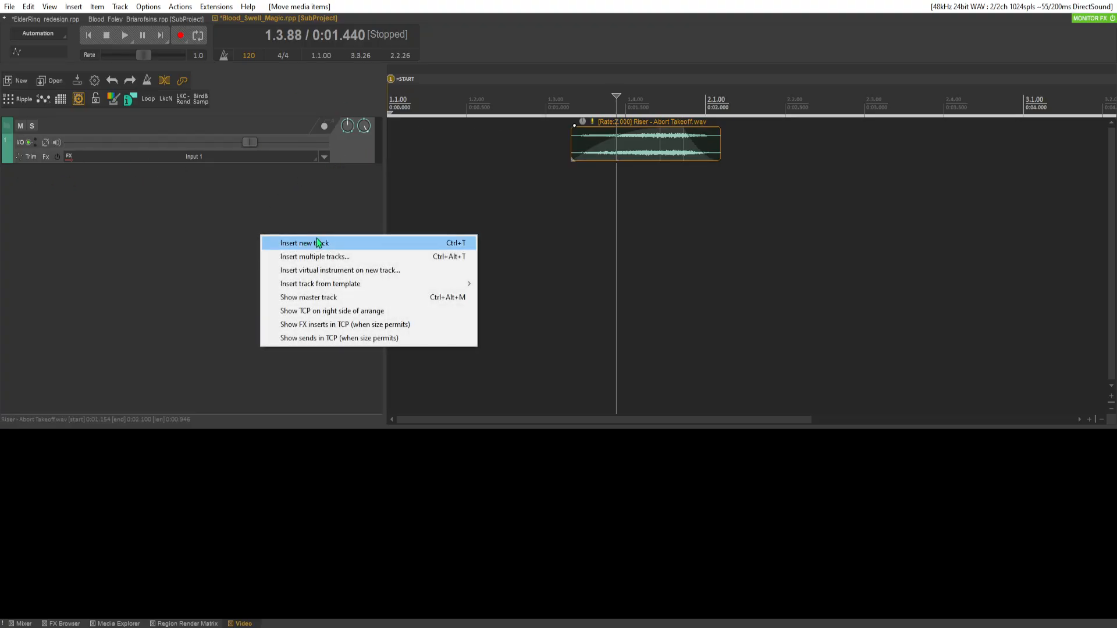
left_click(317, 243)
left_click_drag(359, 169, 366, 127)
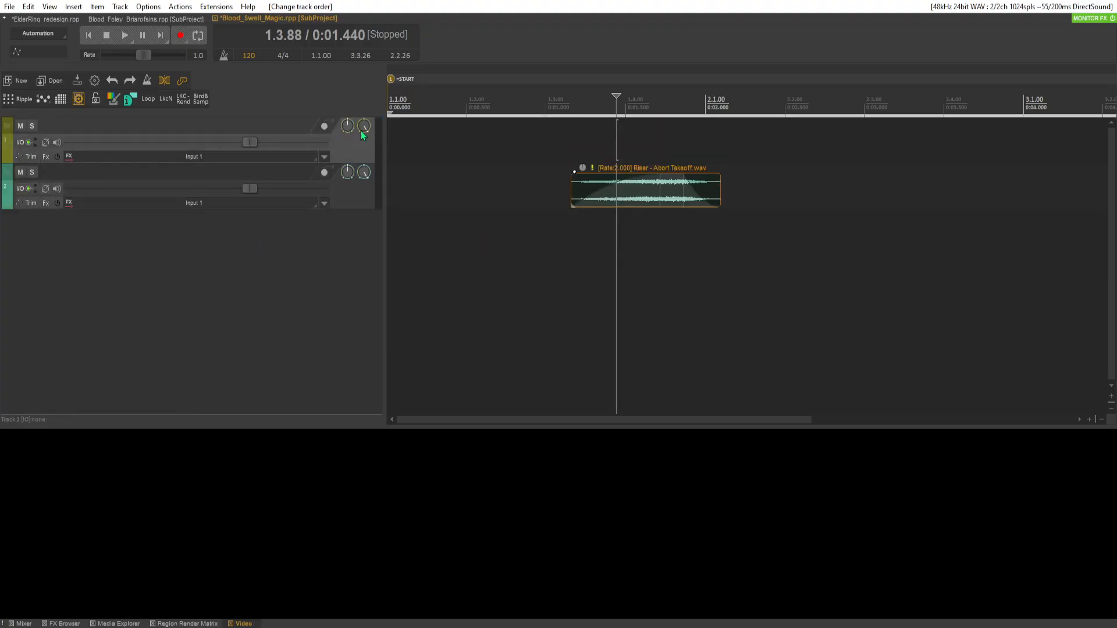
left_click(7, 126)
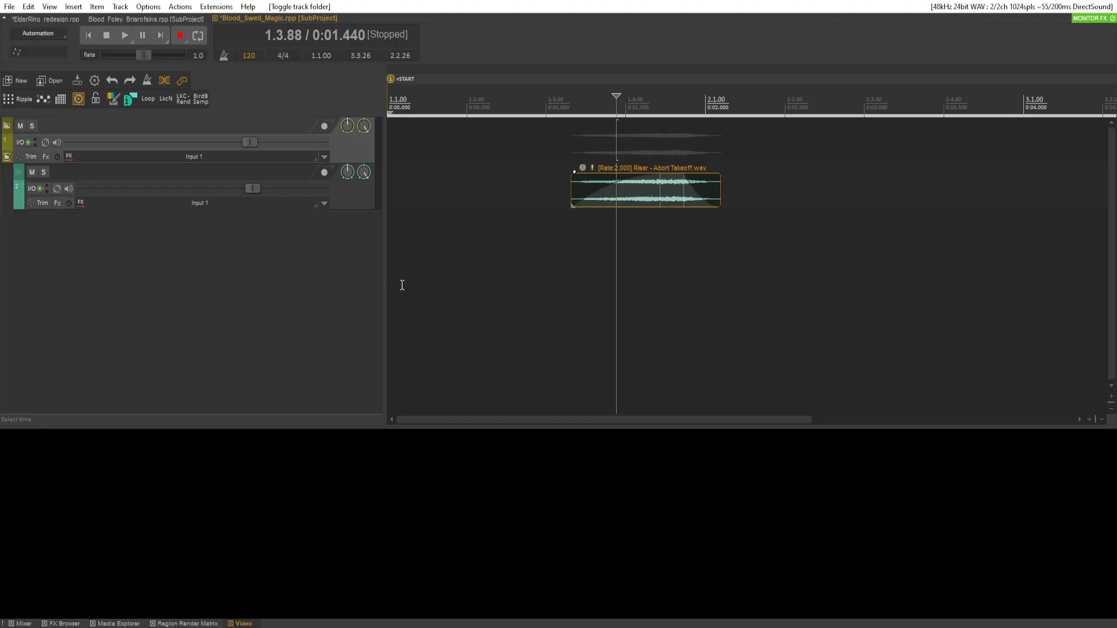
Insert another track inside the folder above the riser track, and mute the riser track.
right_click(361, 147)
left_click(432, 189)
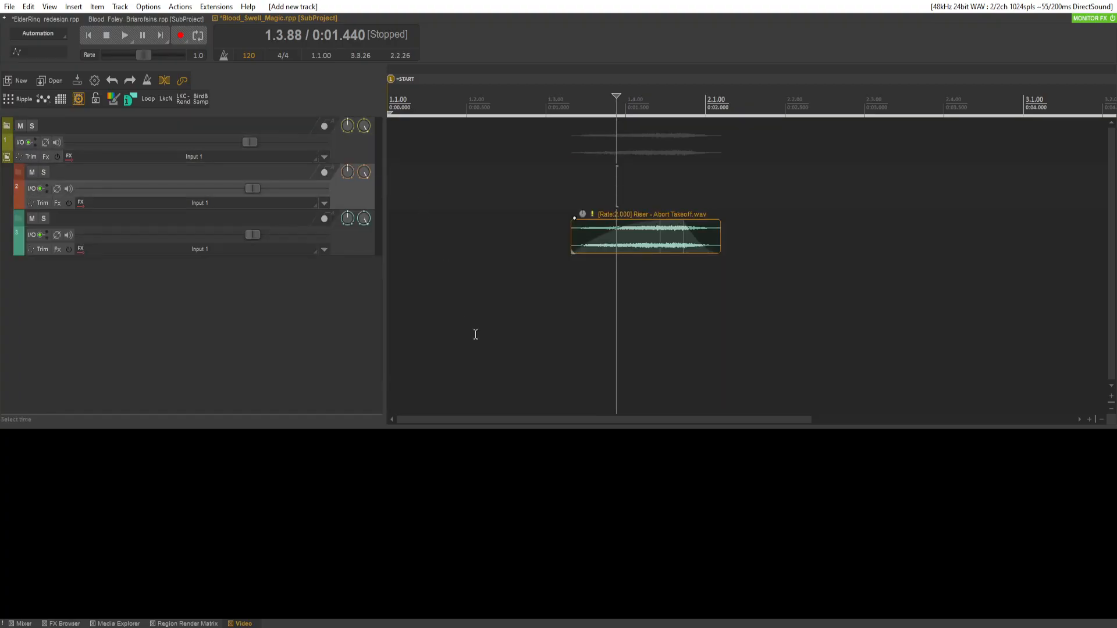
left_click(33, 220)
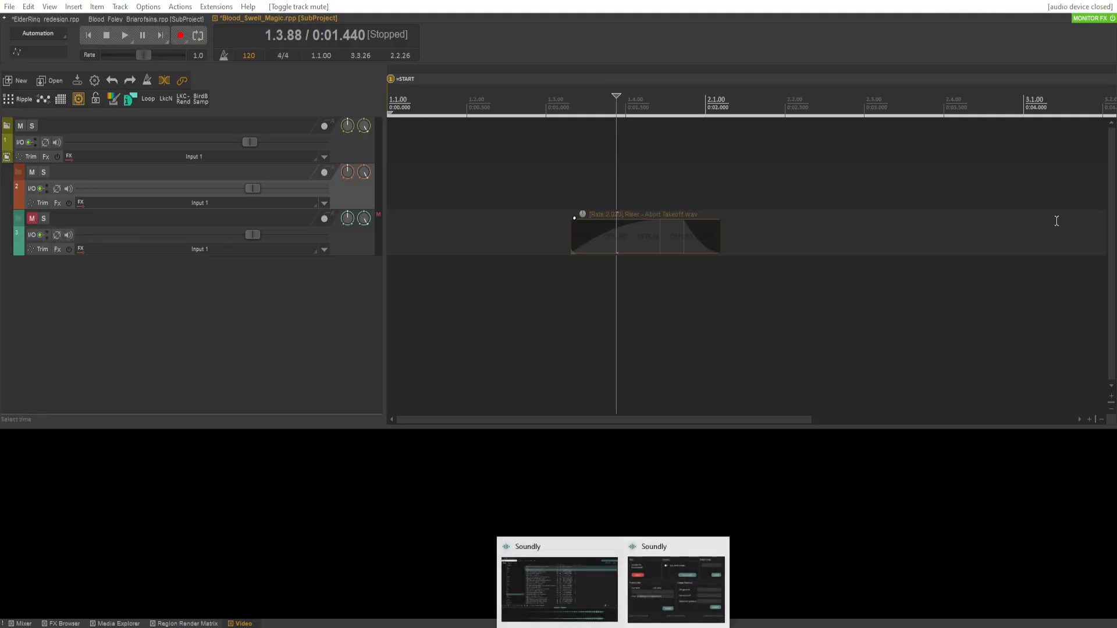
Look in Soundly, return to the project and search the Sound Effects/Samples library for "Boil" in an enlarged browser.
left_click(560, 596)
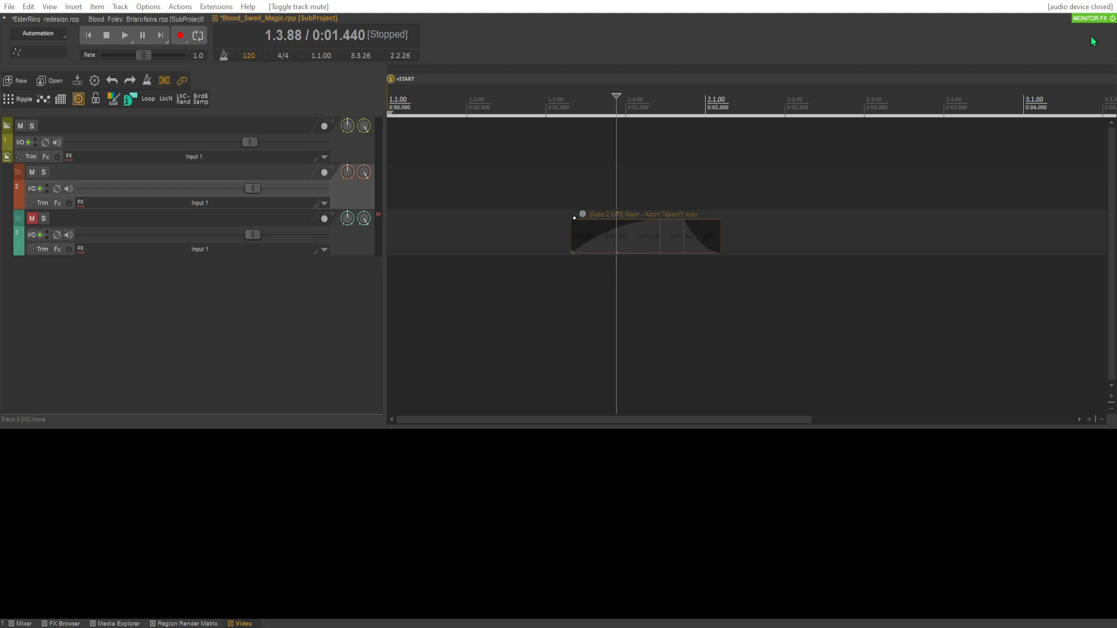
left_click(121, 622)
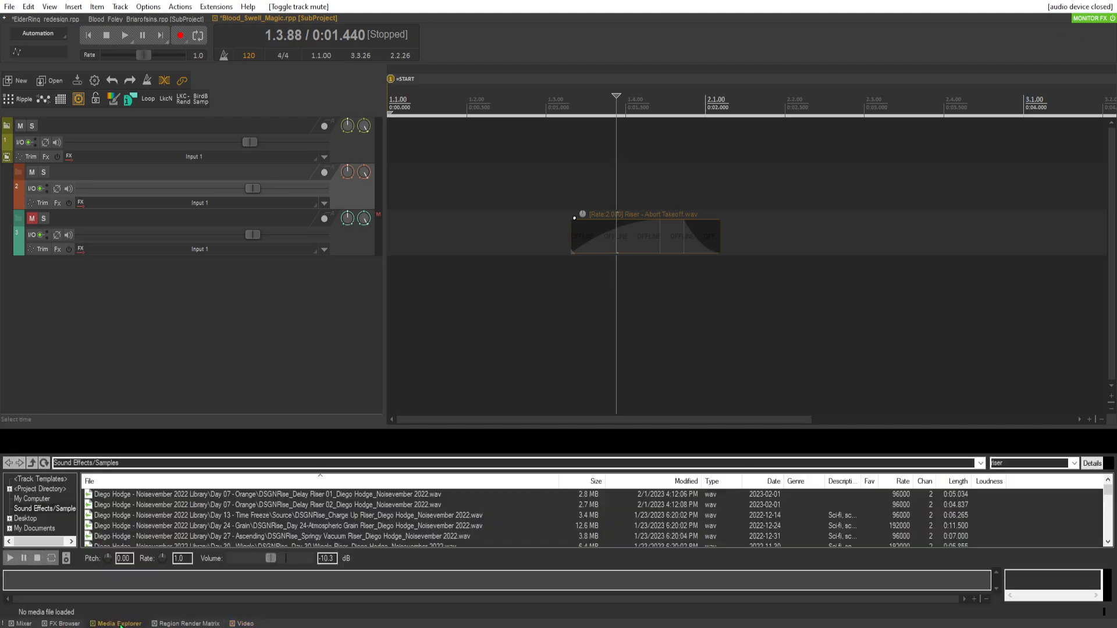
left_click_drag(970, 429, 970, 313)
double_click(1028, 347)
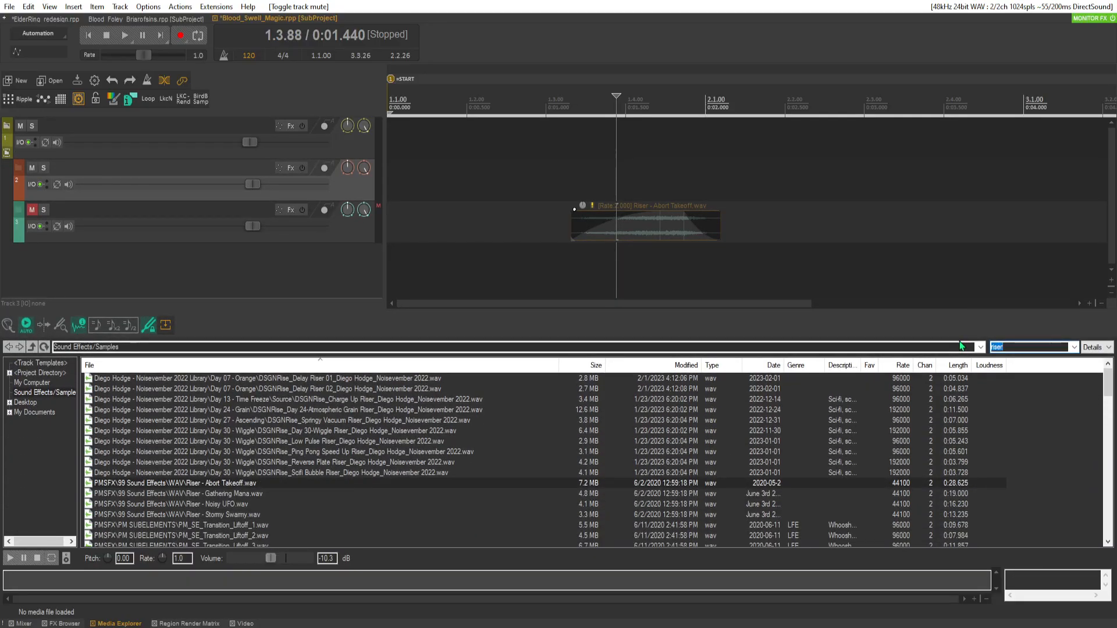
type("Boil")
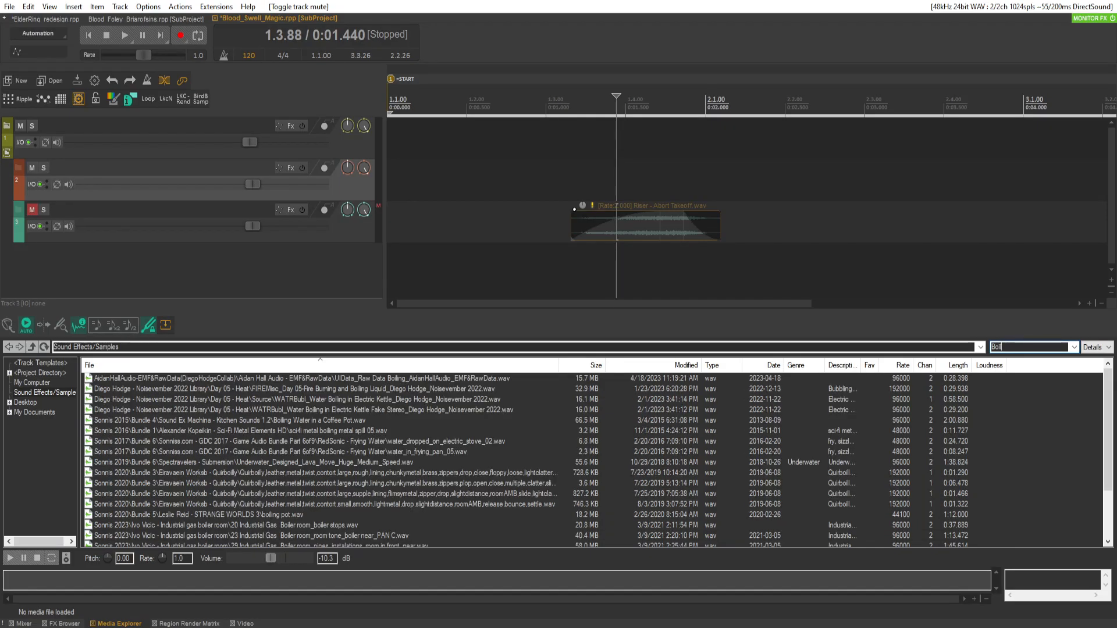
Audition the two electric kettle boiling recordings and Boiling Water in a Coffee Pot, sampling different points in the files.
left_click(302, 400)
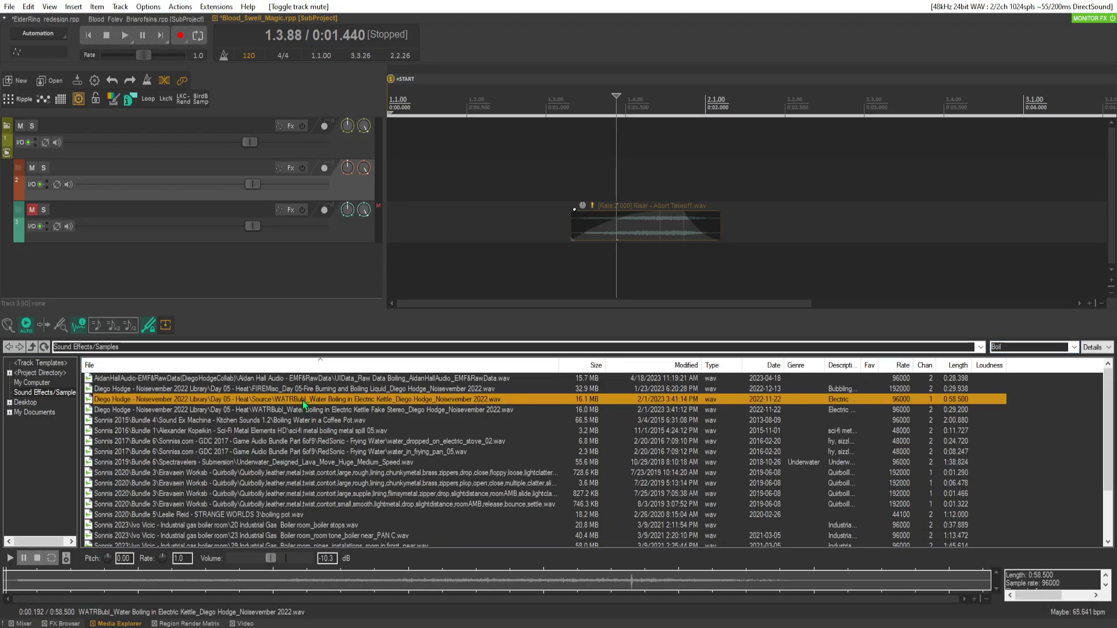
left_click(151, 580)
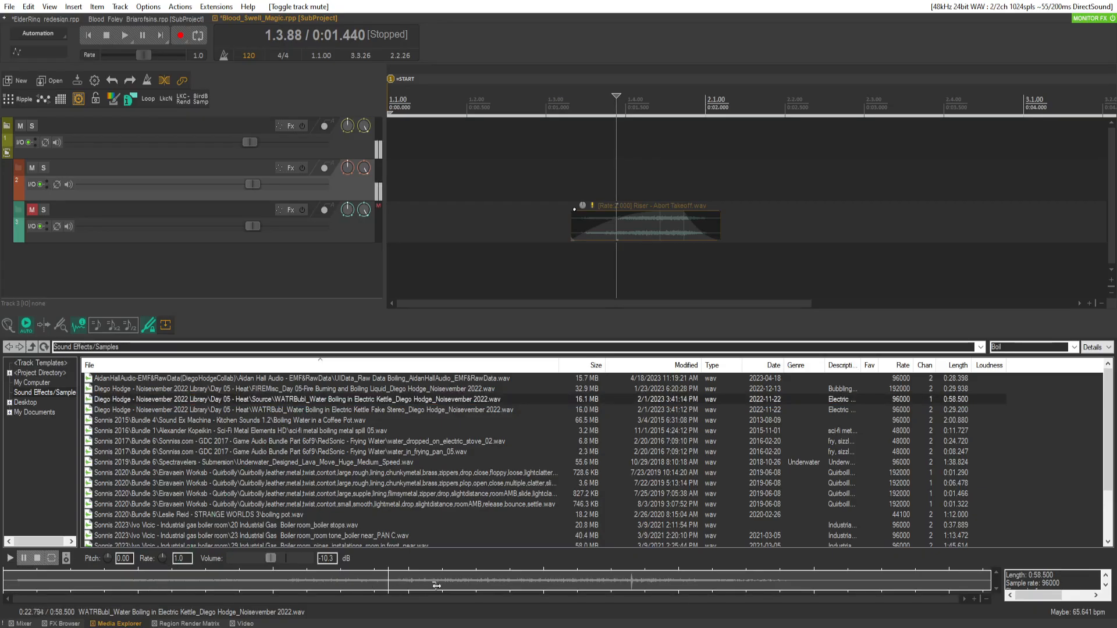
left_click(410, 580)
key("space")
left_click(404, 410)
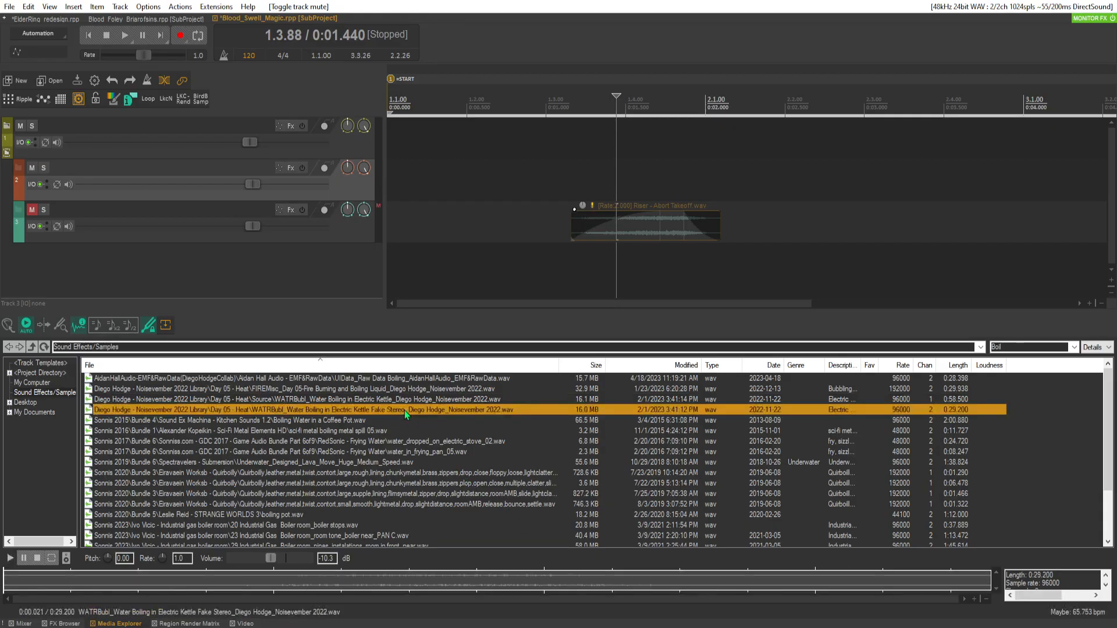
left_click(350, 421)
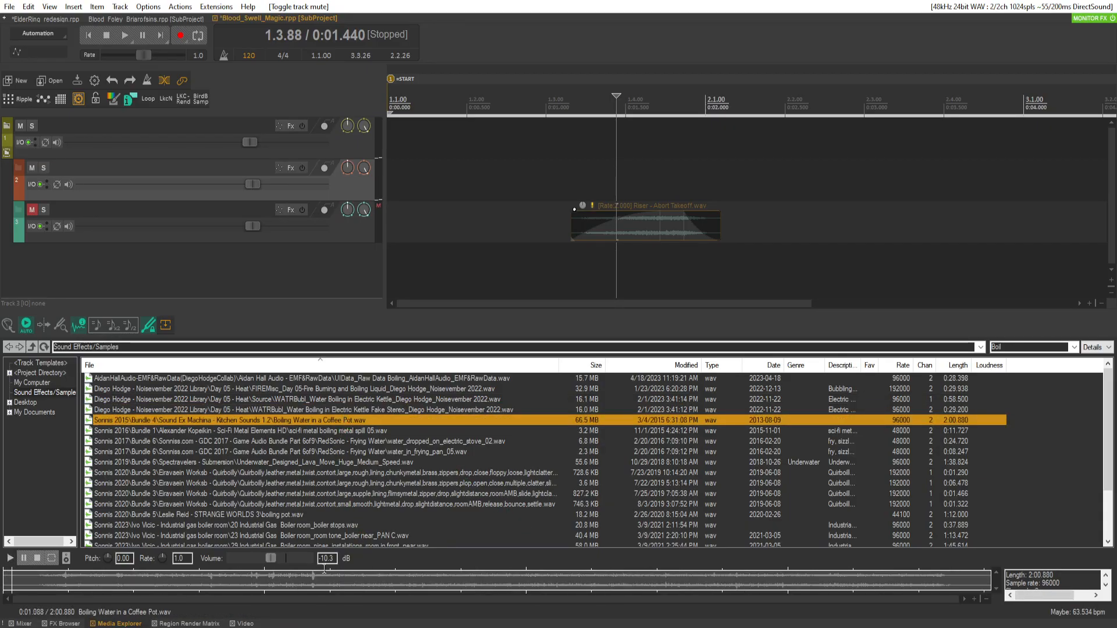
left_click(285, 581)
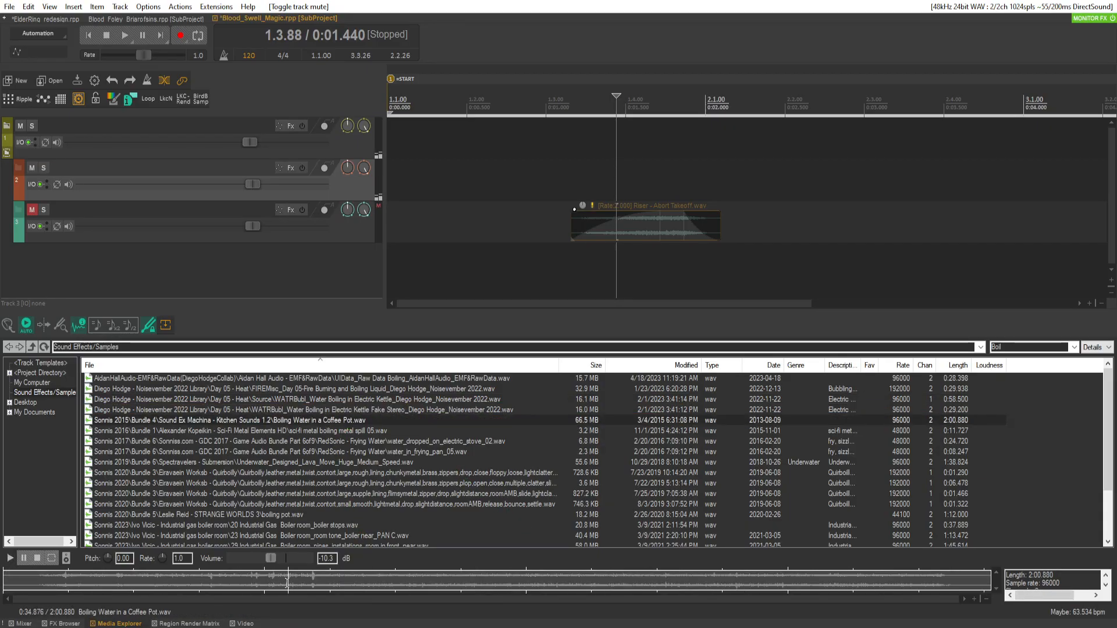
Audition sci-fi metal boiling metal spill 05, water_in_frying_pan_05 and water_dropped_on_electric_stove_02.
left_click(323, 430)
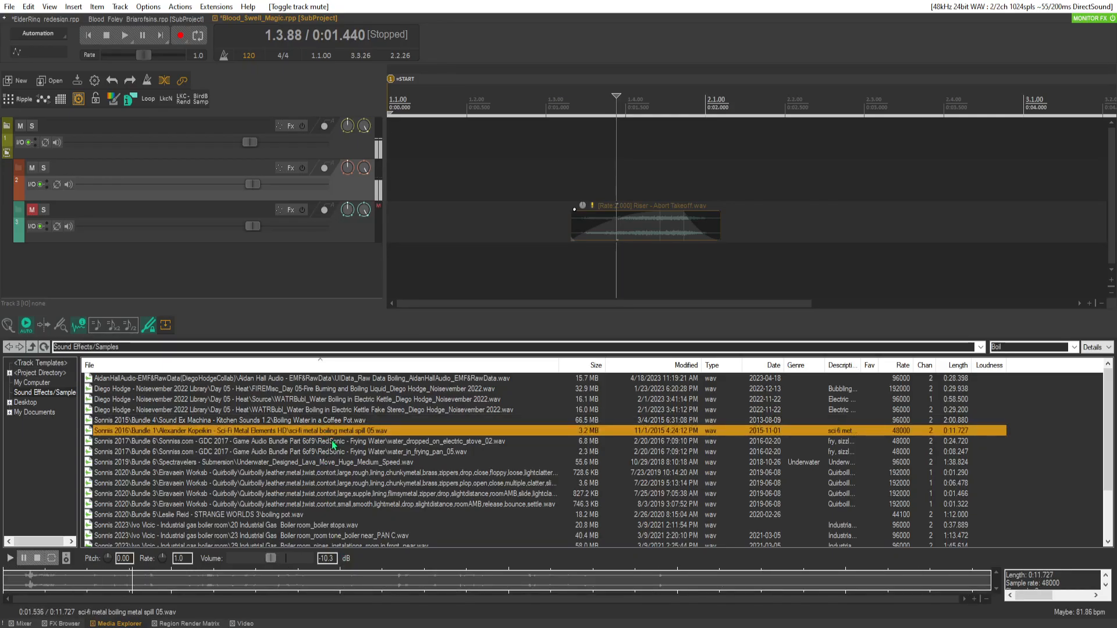
key("space")
left_click(351, 456)
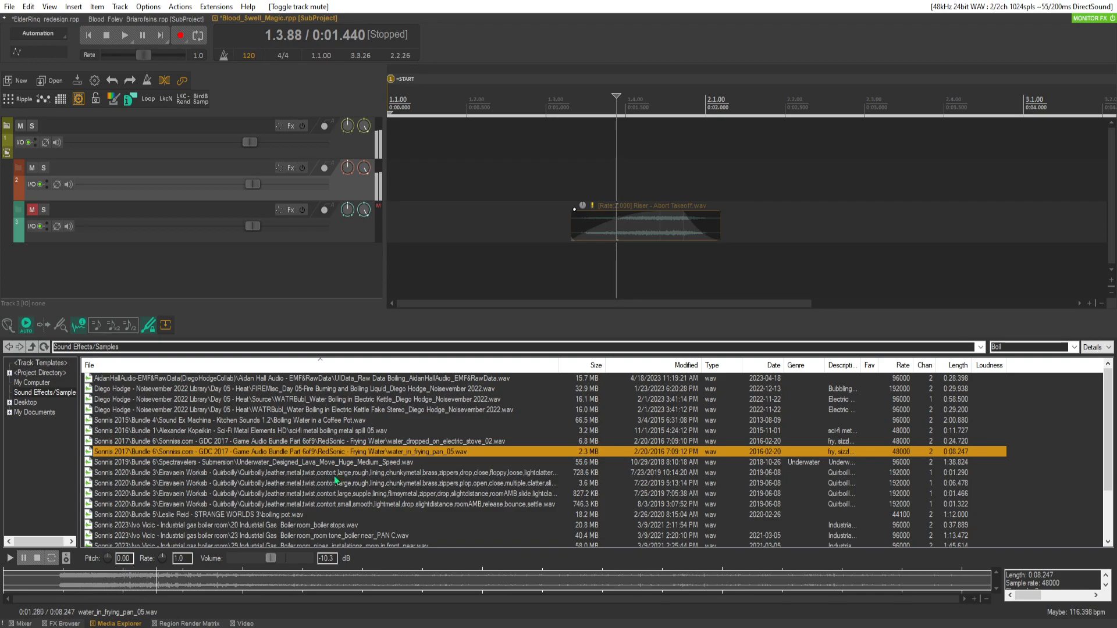
left_click(382, 441)
key("space")
scroll(294, 453, "down", 2)
Audition the boiling pot and industrial gas boiler room recordings further down the search results.
left_click(293, 453)
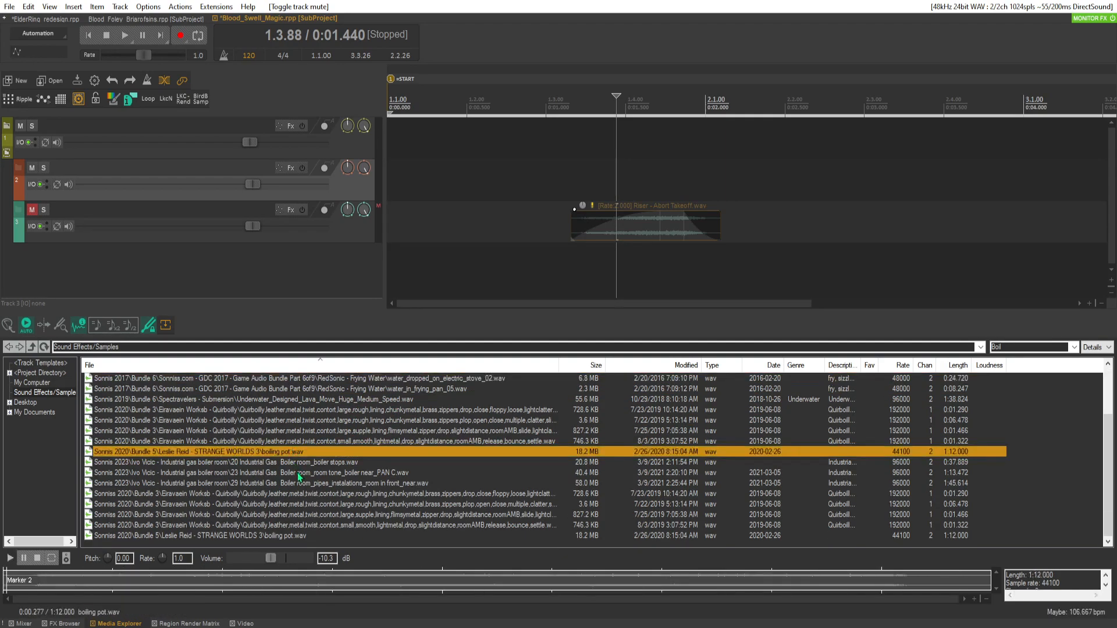
left_click(336, 463)
left_click(390, 475)
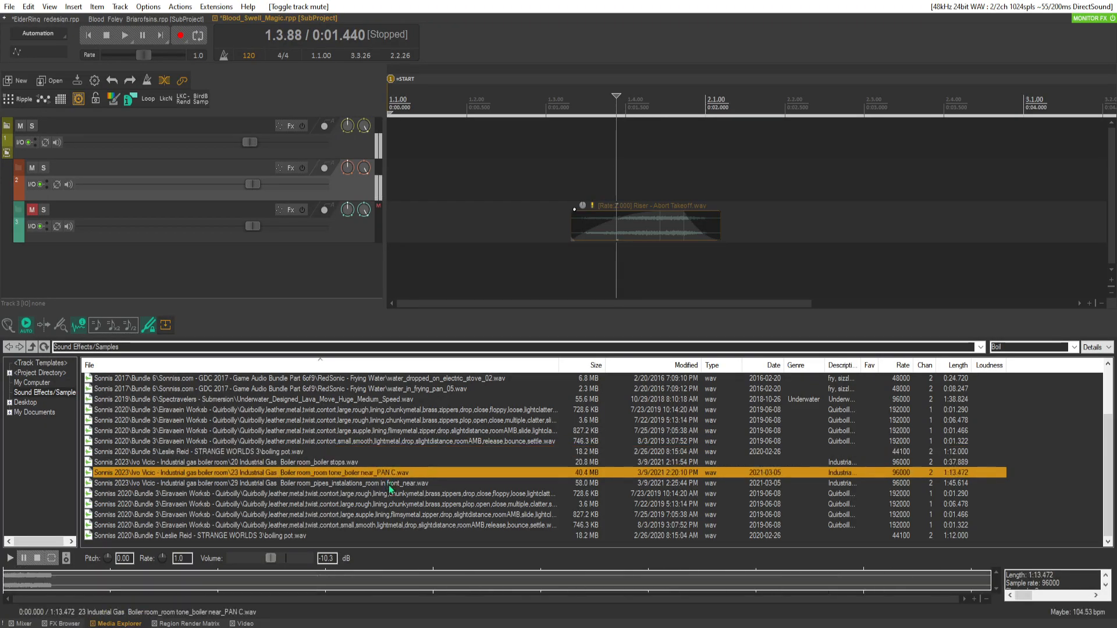
left_click(385, 495)
left_click(307, 536)
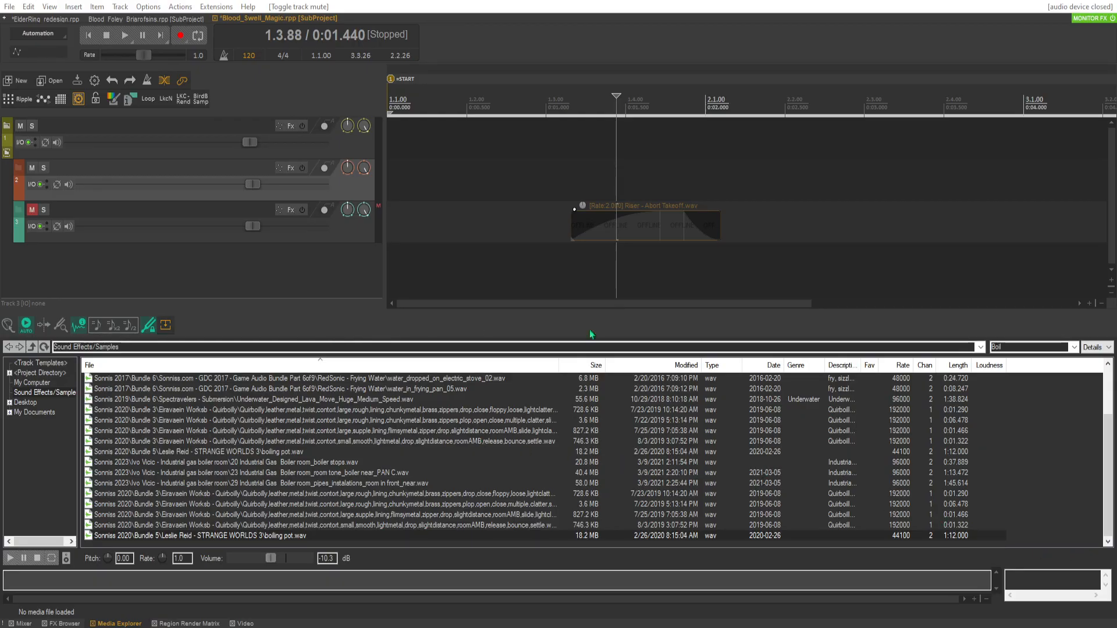
Add the Chemicals, Reaction, Dry Ice Dissolve In Water sound on a new track below the riser, starting around 1 s.
left_click_drag(983, 535, 628, 271)
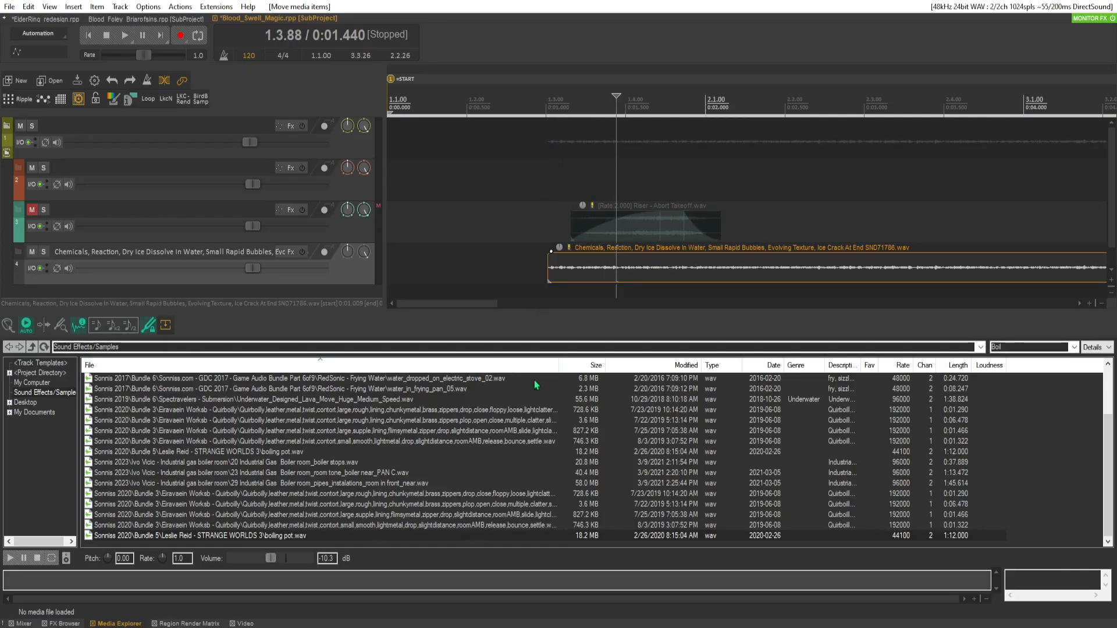
Slow the dry ice dissolving item to a playback rate of 0.8 and open the effects for its track.
left_click_drag(530, 312, 530, 457)
left_click(655, 288)
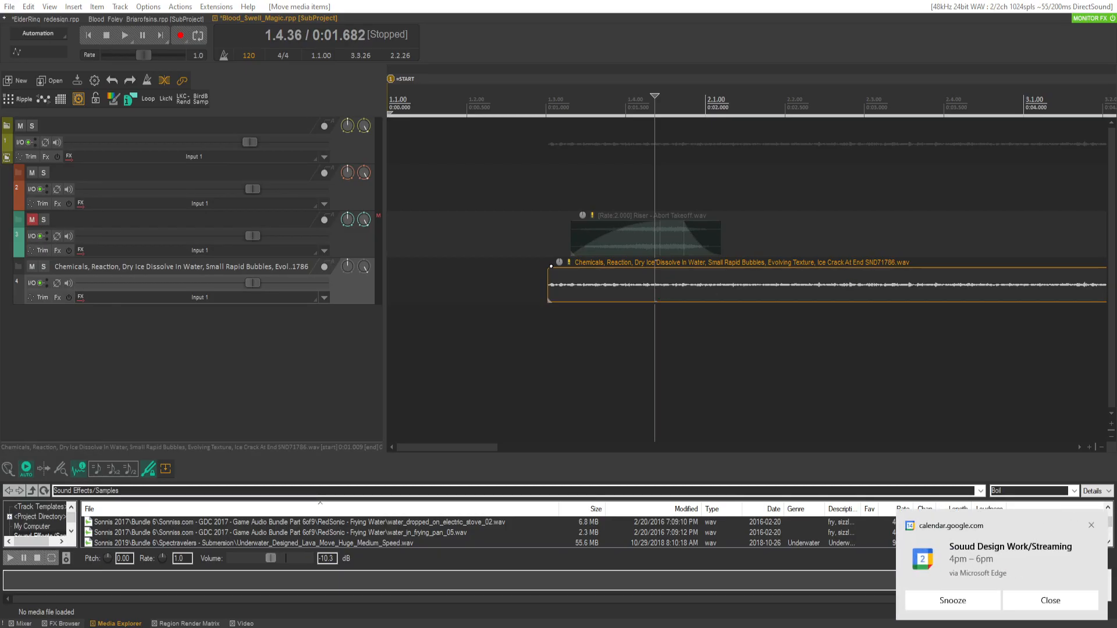
left_click(129, 98)
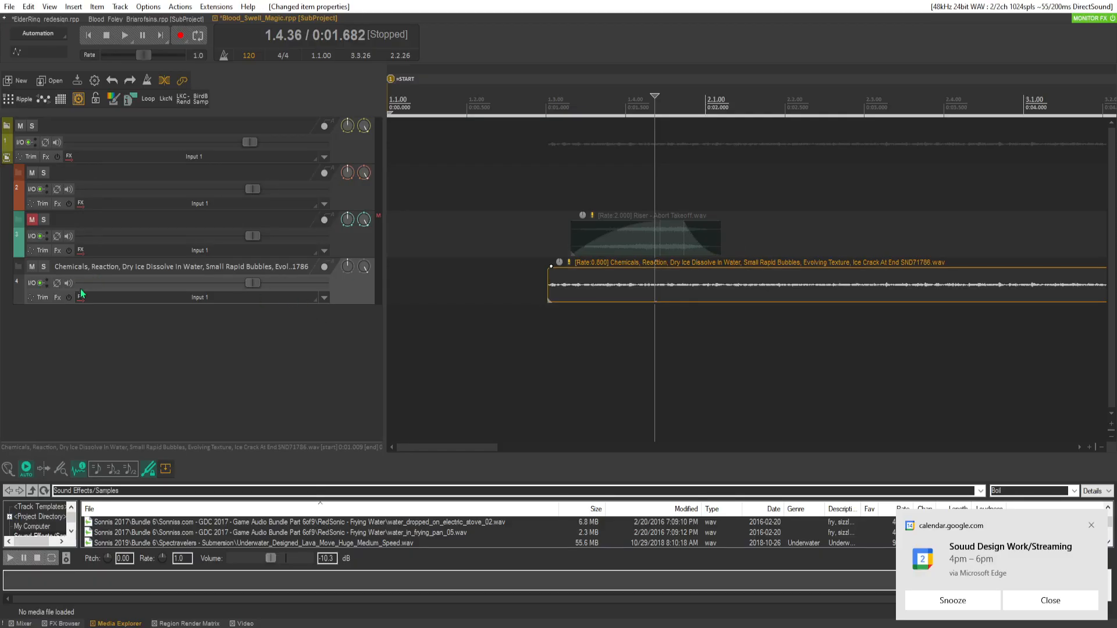
left_click(61, 299)
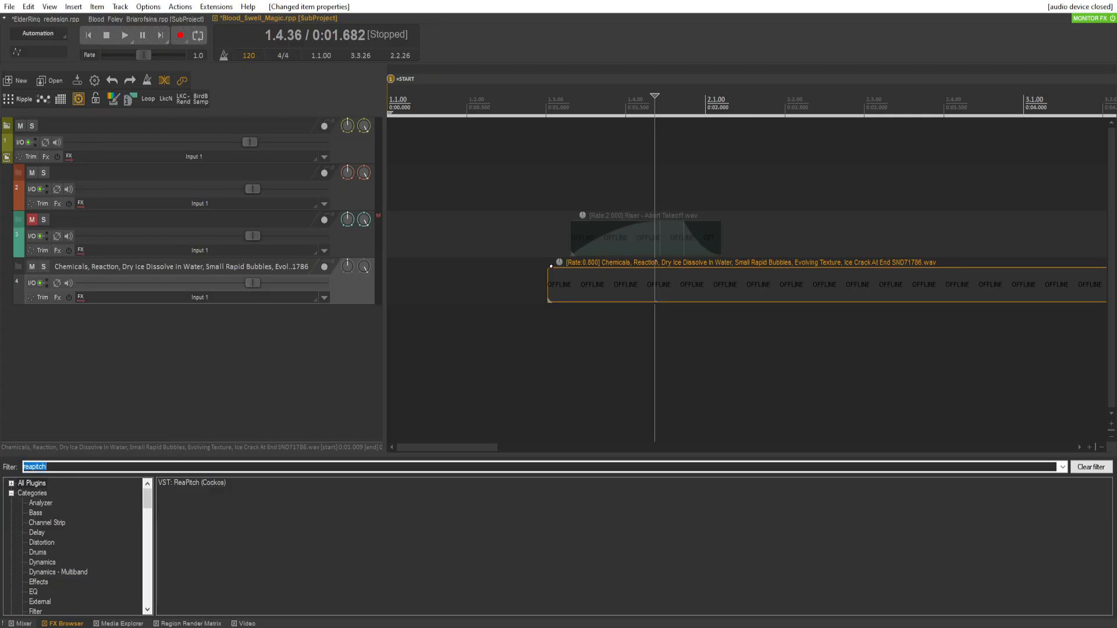
Add the Boiling Sauce recording on a new track below the dry ice layer, starting around 0.9 s.
left_click_drag(484, 310, 530, 307)
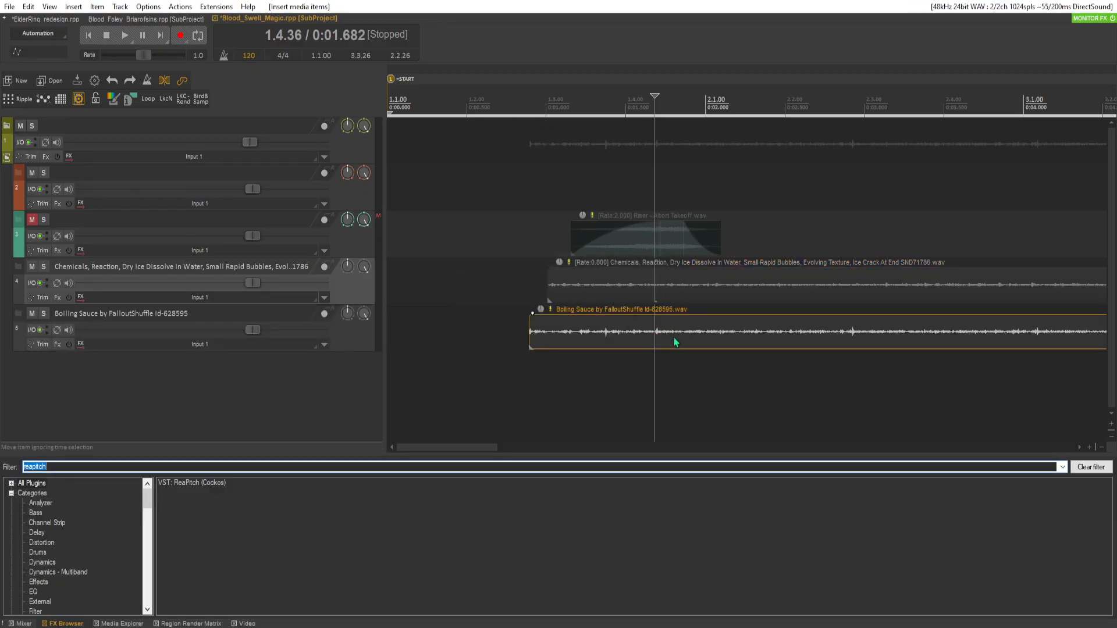
left_click(717, 329)
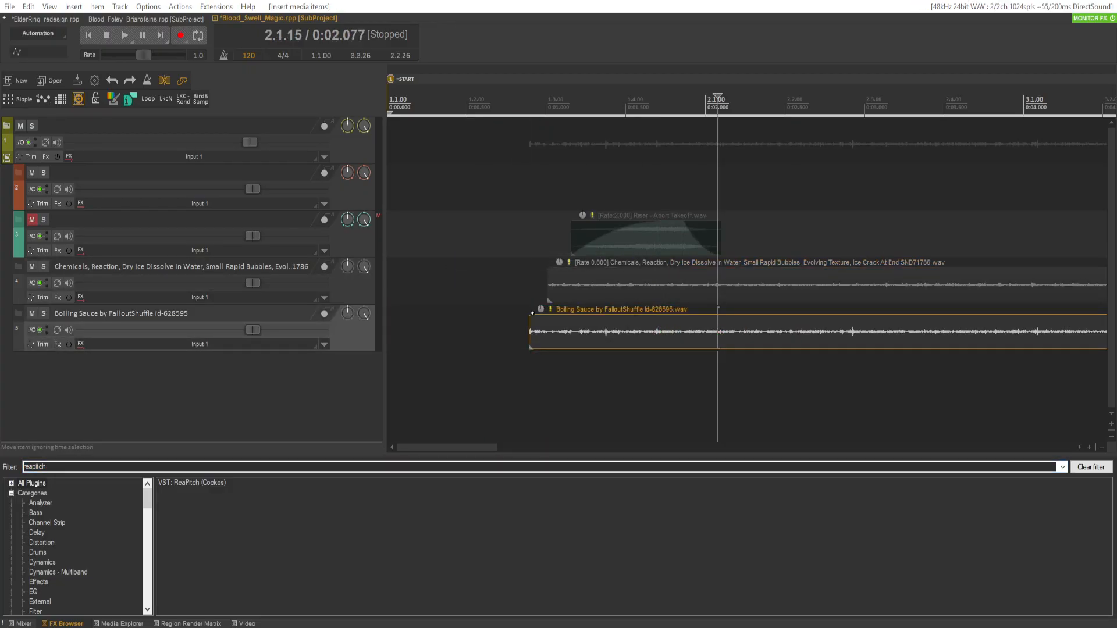
Set the Boiling Sauce item's playback rate to 0.7, solo its track and audition it.
key("minus")
left_click(43, 313)
key("space")
scroll(651, 413, "down", 3)
left_click(706, 348)
key("space")
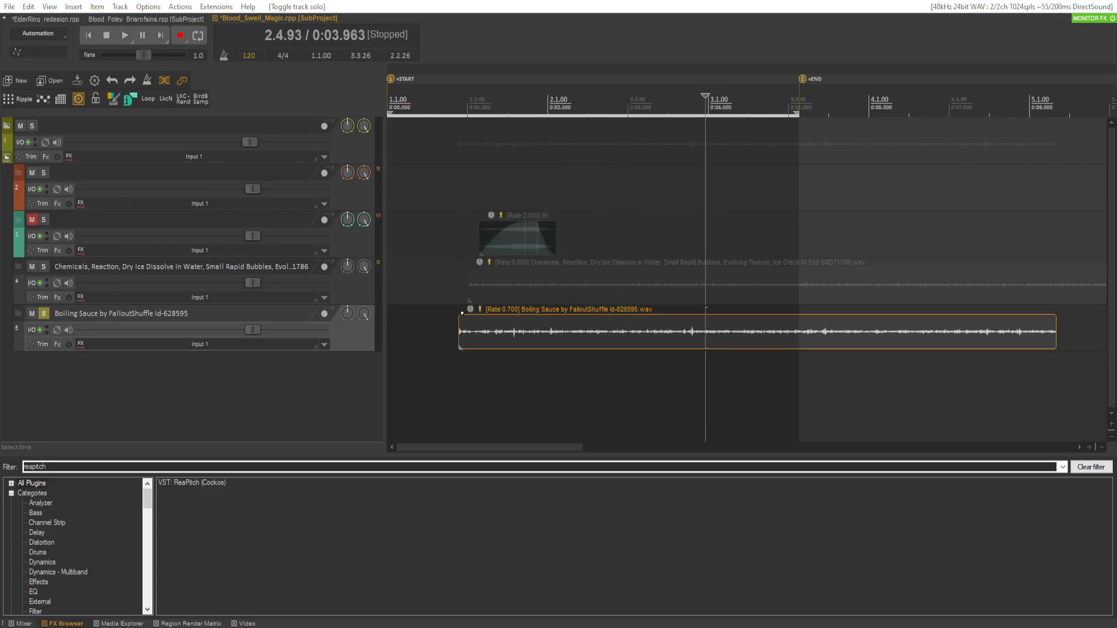
Try the Boiling Sauce item at a playback rate of 0.8 and listen to it from just before its start.
key("ctrl+Up")
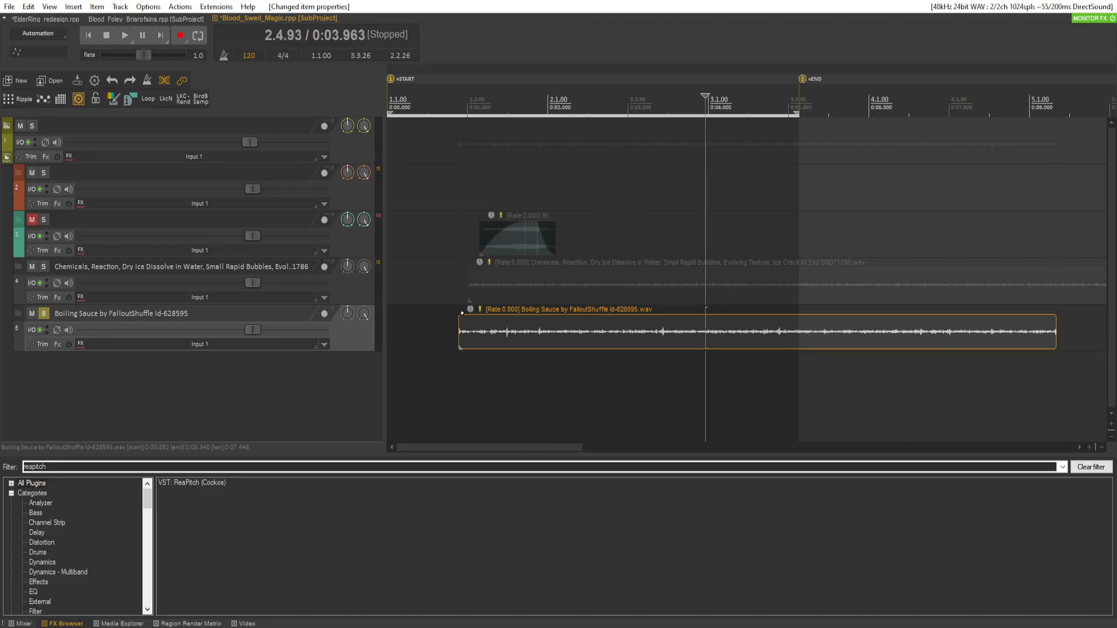
left_click(447, 342)
key("space")
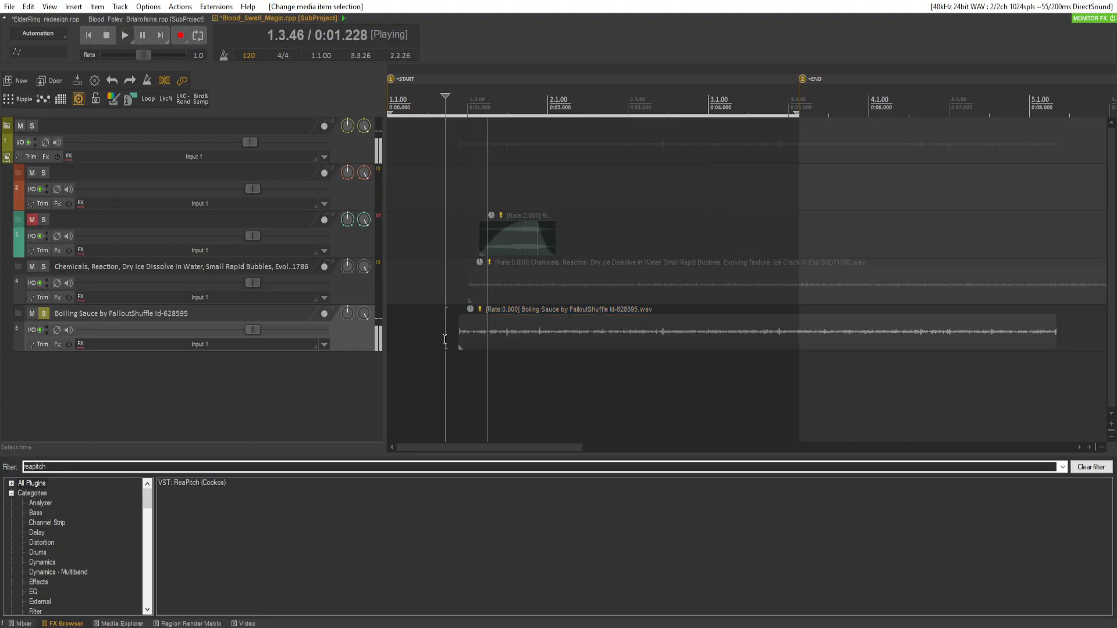
key("space")
Set the Boiling Sauce item's playback rate to 0.9 and audition it from its start.
left_click(656, 326)
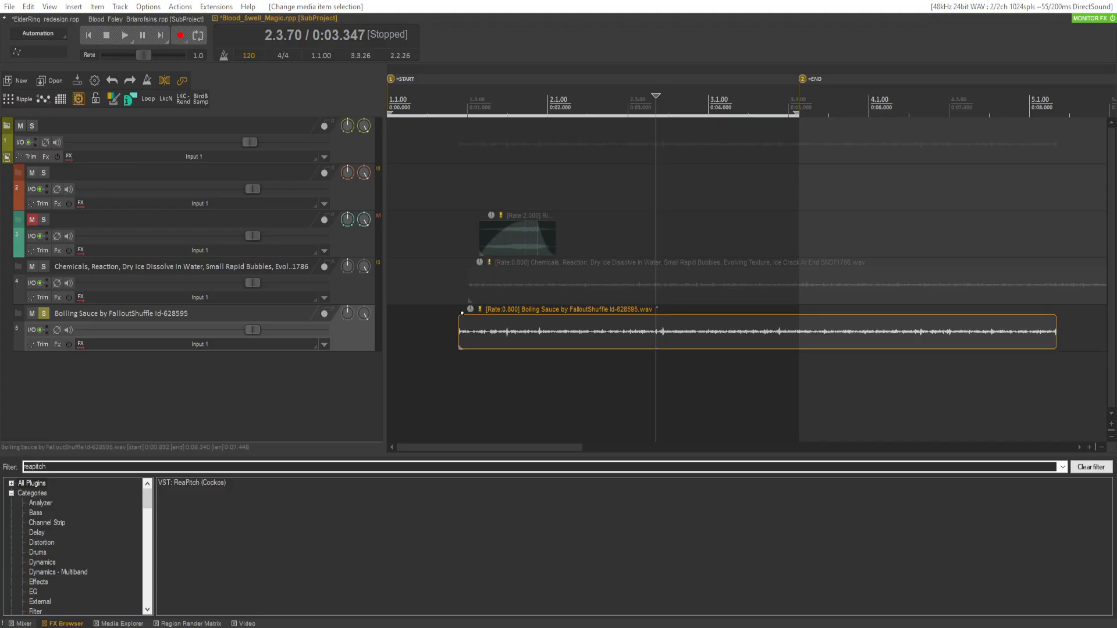
key("Return")
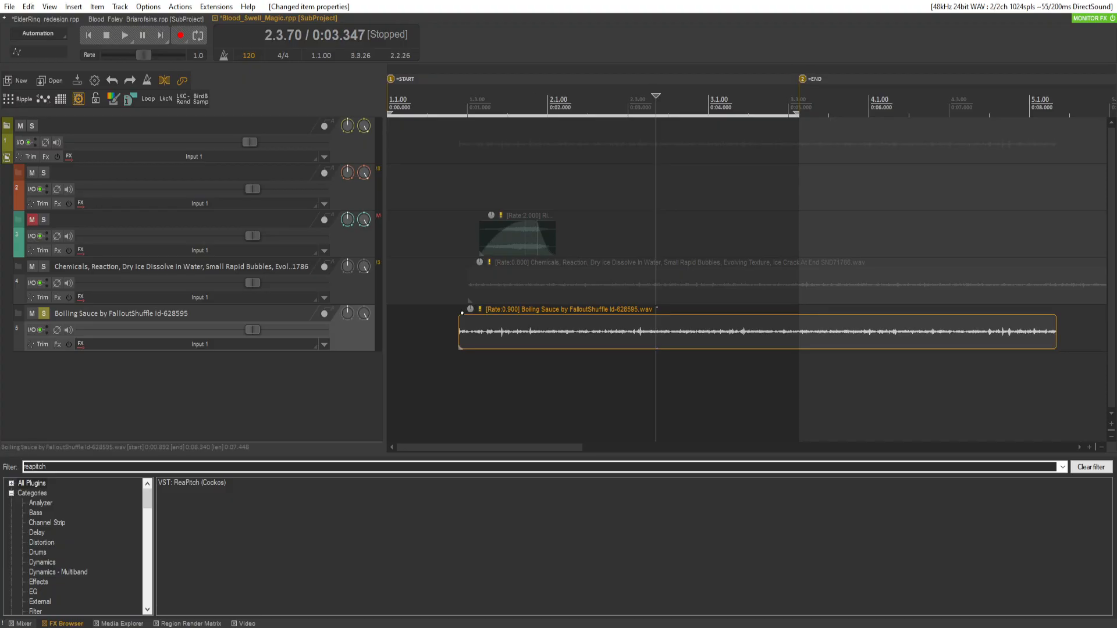
left_click(461, 347)
key("space")
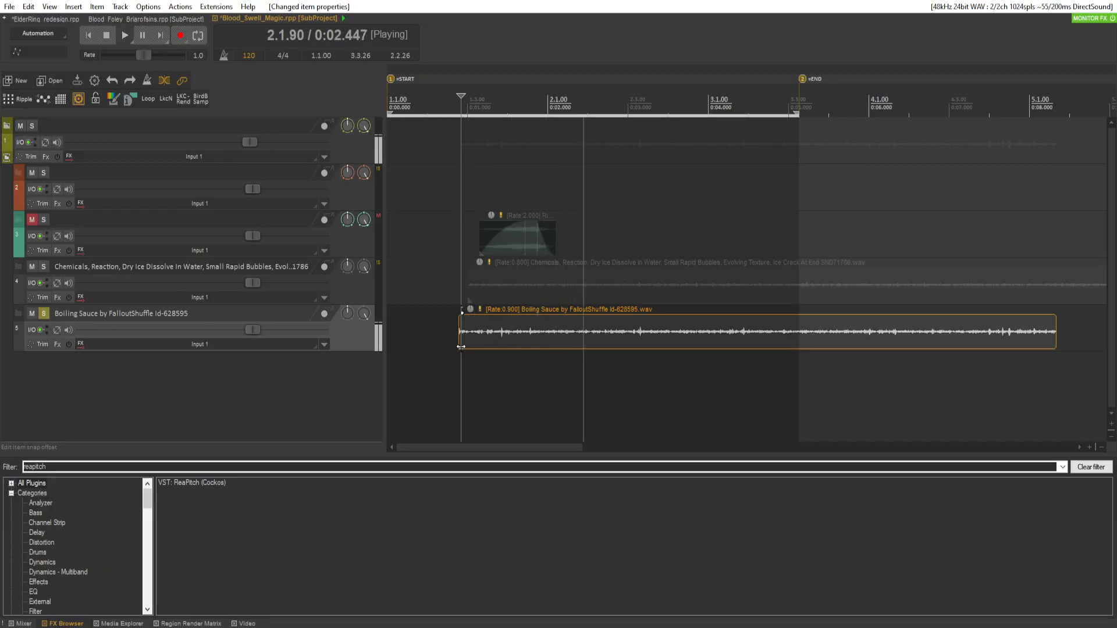
key("space")
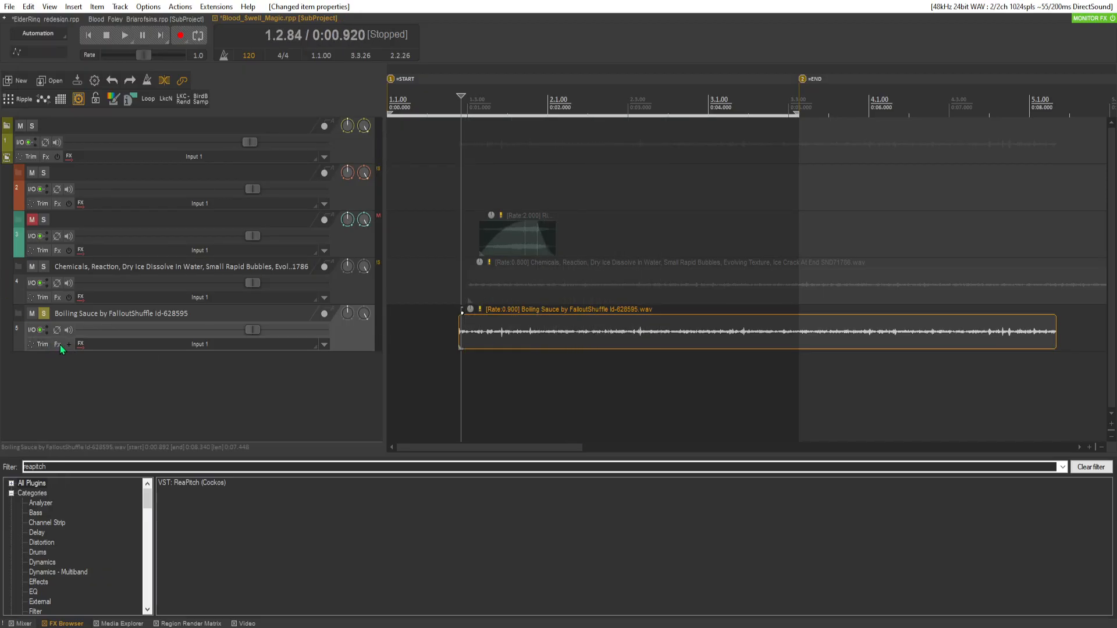
Insert ReaPitch on the Boiling Sauce track, shifted -7.30 semitones with the élastique 3.3.3 Pro algorithm.
left_click(60, 345)
type("reap")
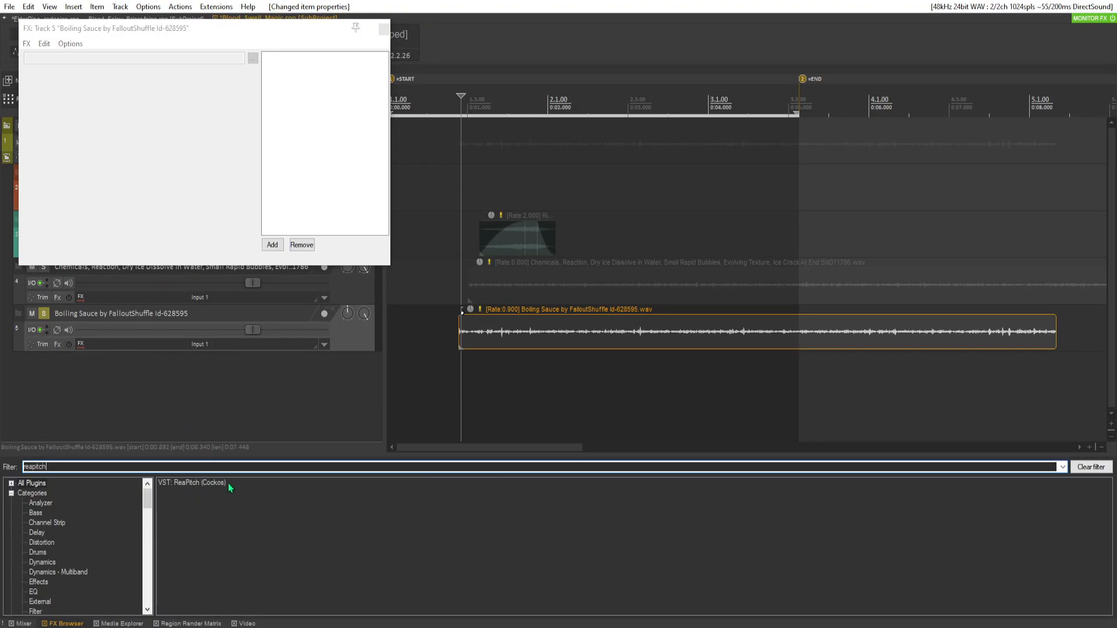
double_click(225, 482)
left_click_drag(188, 136, 173, 136)
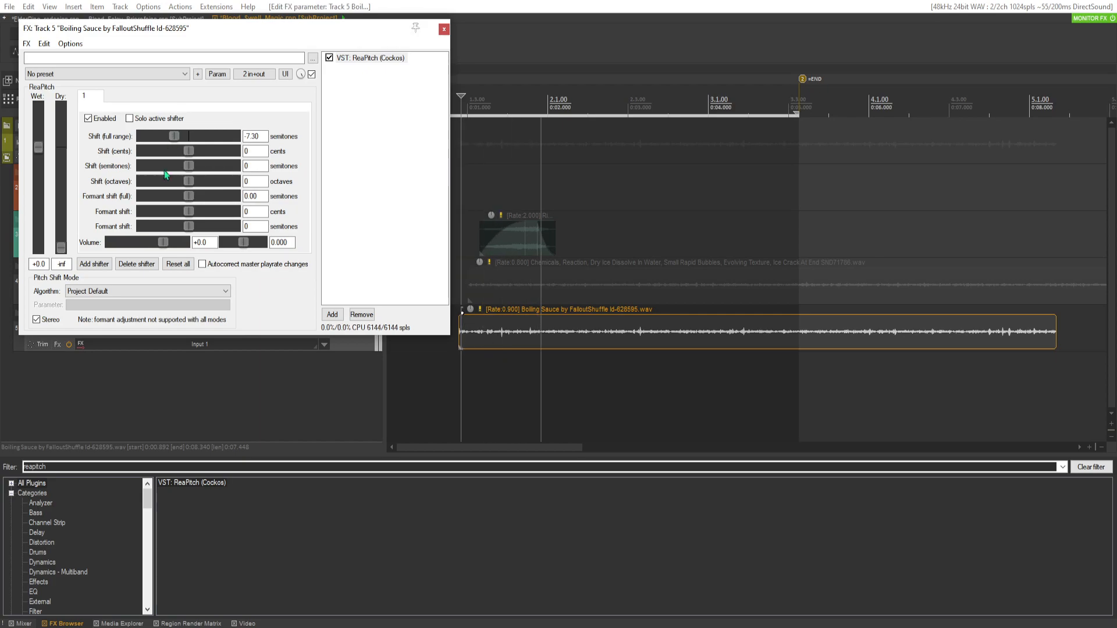
left_click(163, 291)
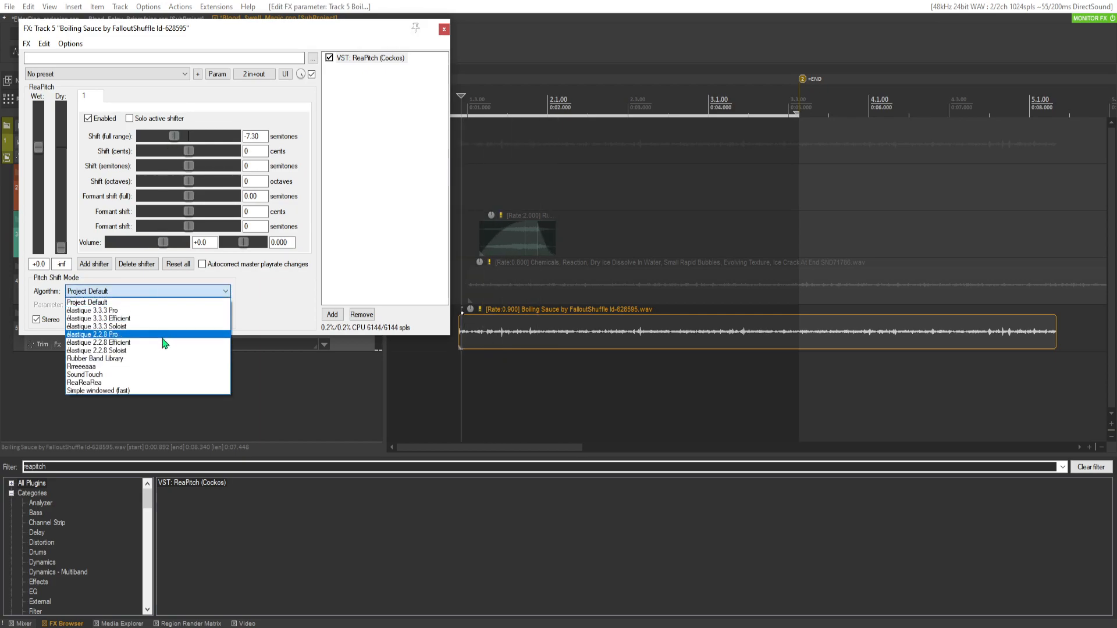
left_click(140, 311)
Add TDR Nova EQ ahead of ReaPitch on the Boiling Sauce track, removing the stray Proximity plug-in from the chain.
left_click(330, 319)
type("tdr")
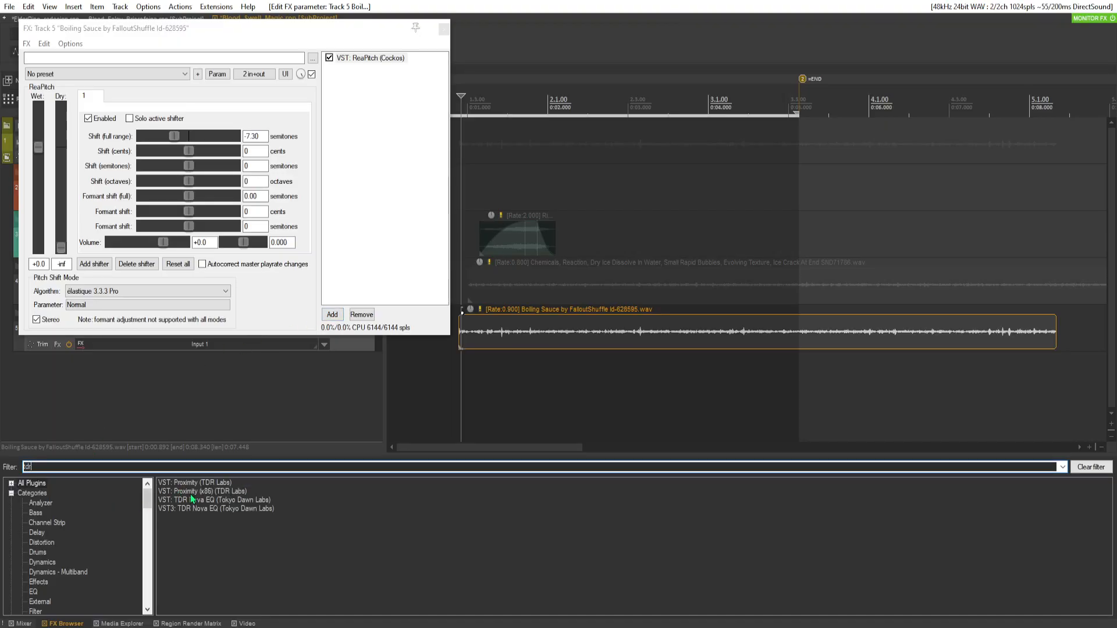
left_click(190, 493)
double_click(189, 500)
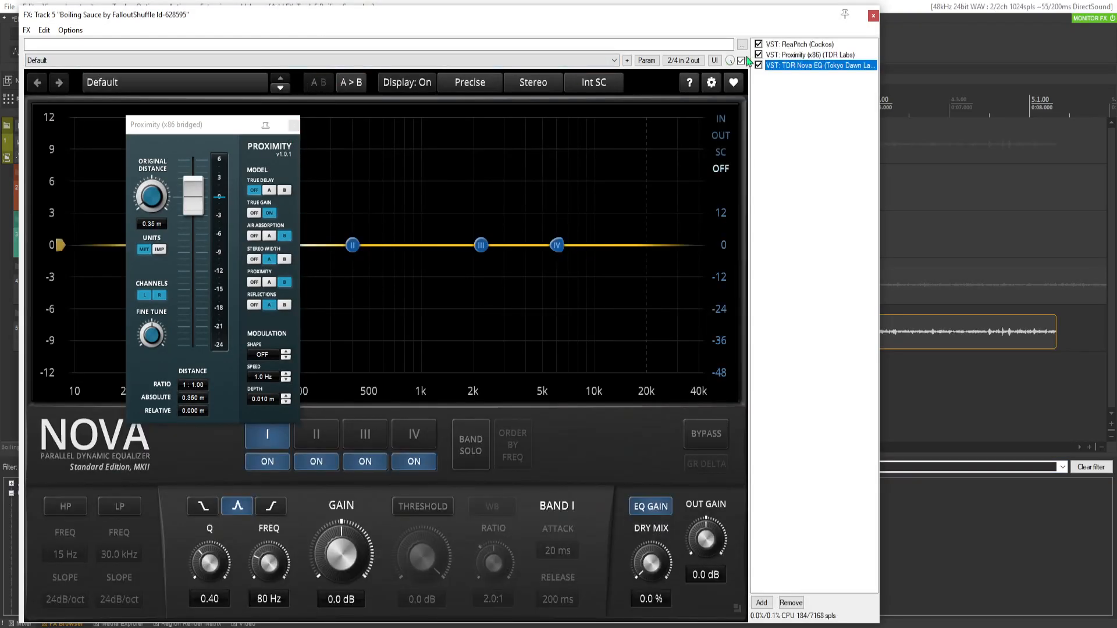
left_click(808, 55)
left_click(790, 602)
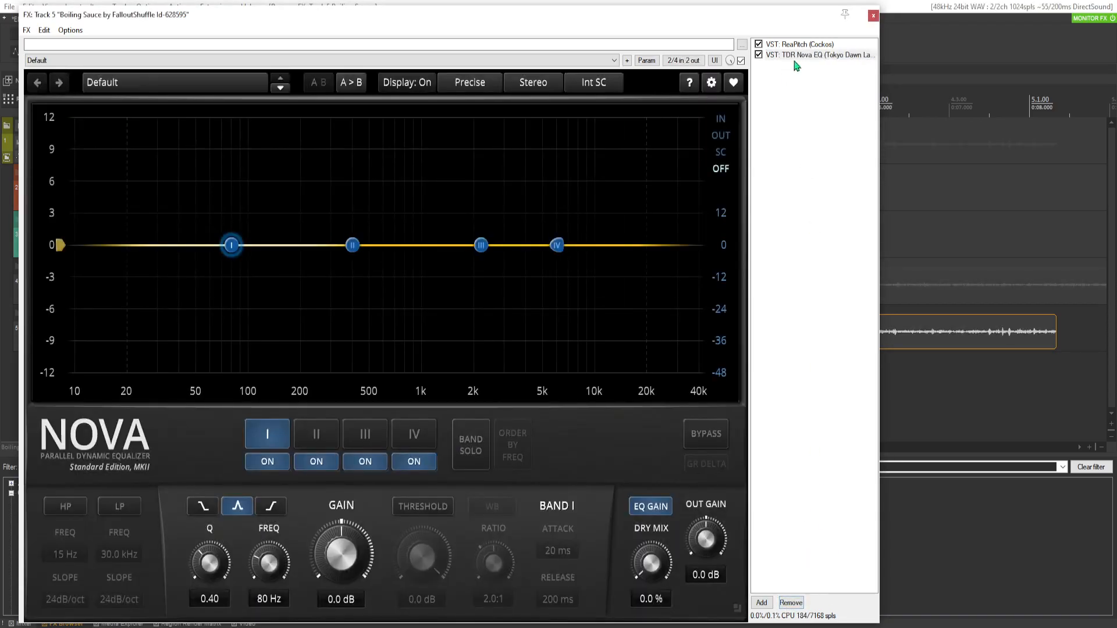
left_click_drag(805, 54, 832, 46)
Enable TDR Nova EQ's low-pass filter, lower its cutoff into the low midrange and audition the filtered Boiling Sauce layer.
left_click(124, 516)
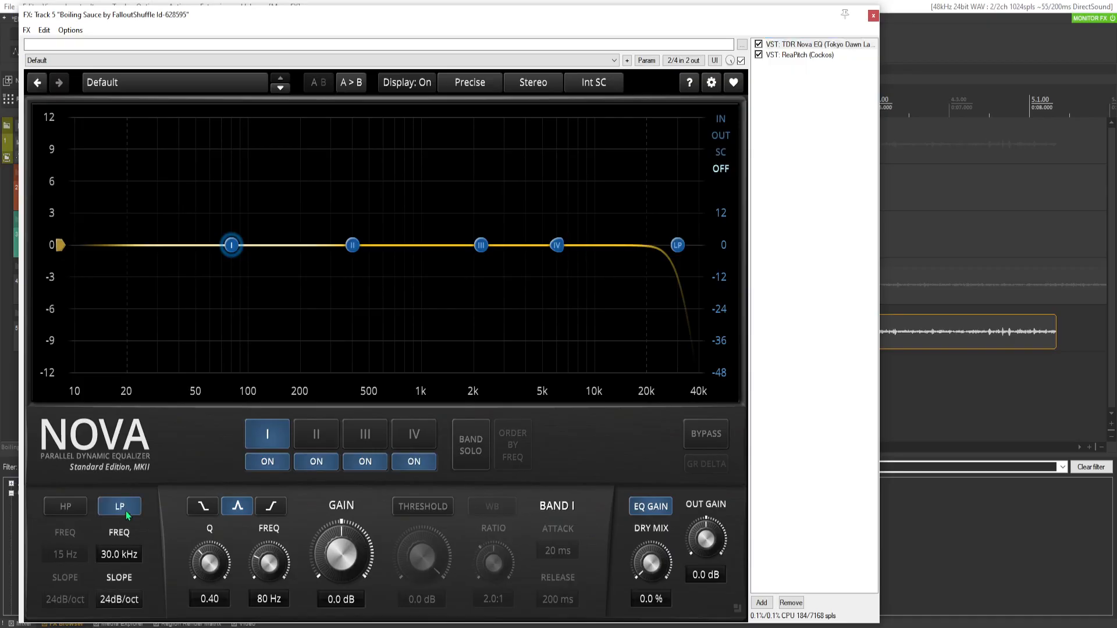
left_click_drag(675, 252, 432, 297)
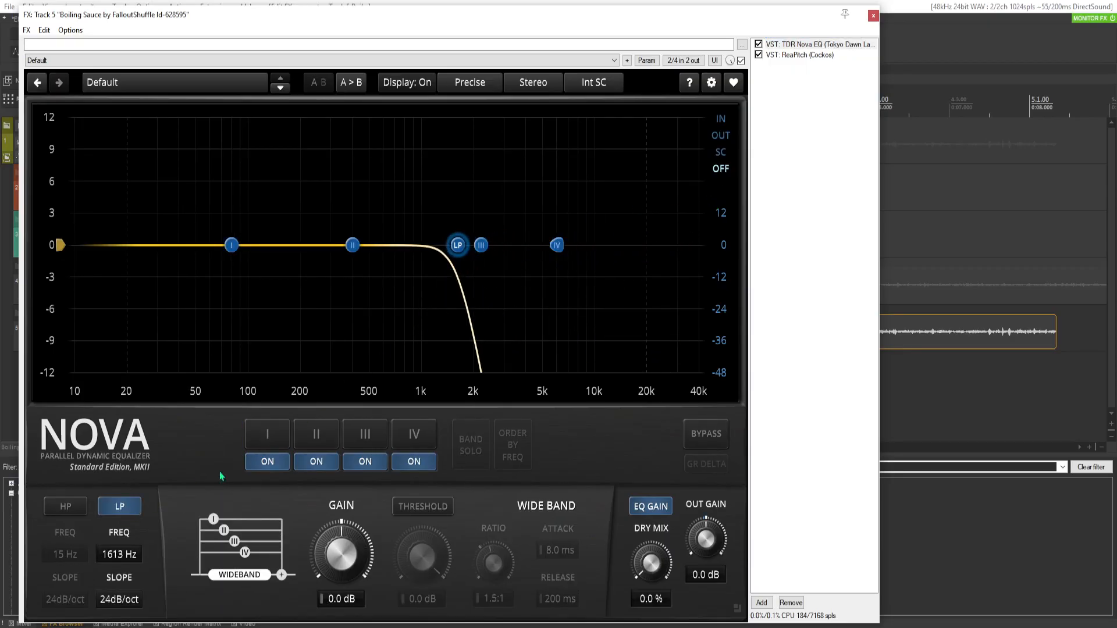
left_click_drag(457, 245, 389, 239)
left_click_drag(415, 19, 466, 22)
key("Escape")
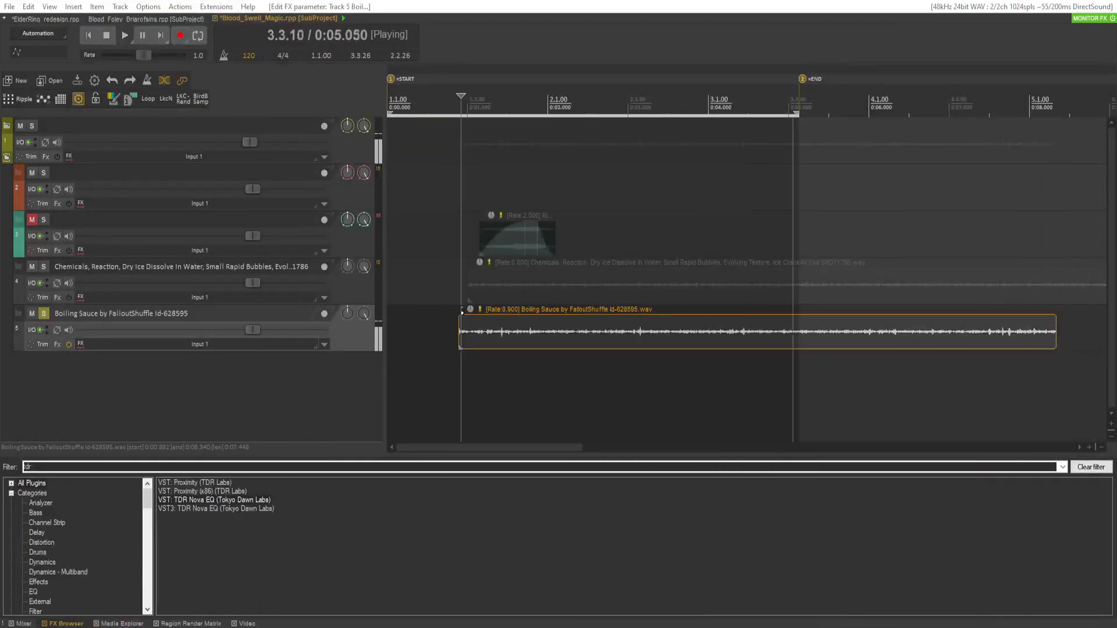
key("space")
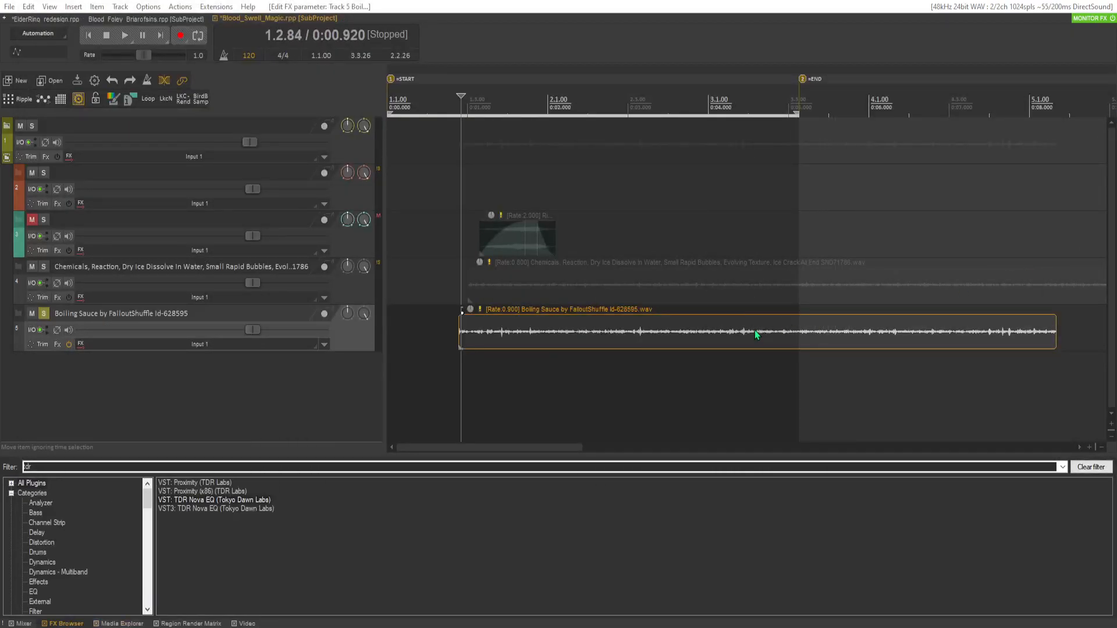
key("space")
key("space")
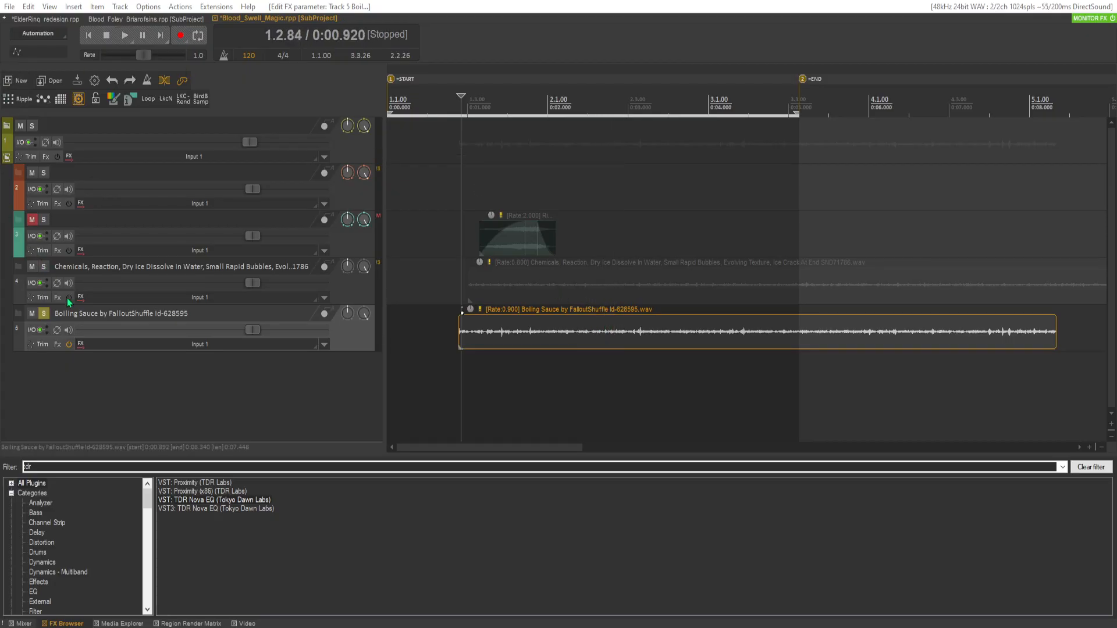
Paste the Boiling Sauce track's effects onto the dry ice track and play back from about 0.9 s.
key("ctrl+f")
key("alt+Tab")
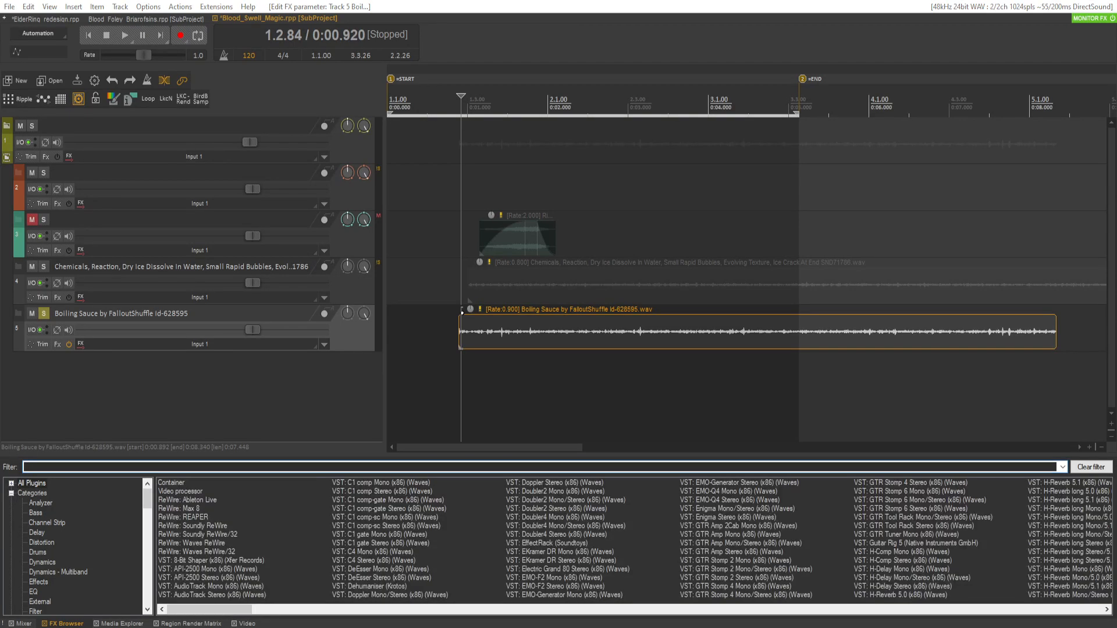
key("ctrl+v")
key("space")
key("space")
Solo the dry ice track alongside Boiling Sauce and audition both bubbling layers together several times.
left_click(44, 266)
key("space")
key("space")
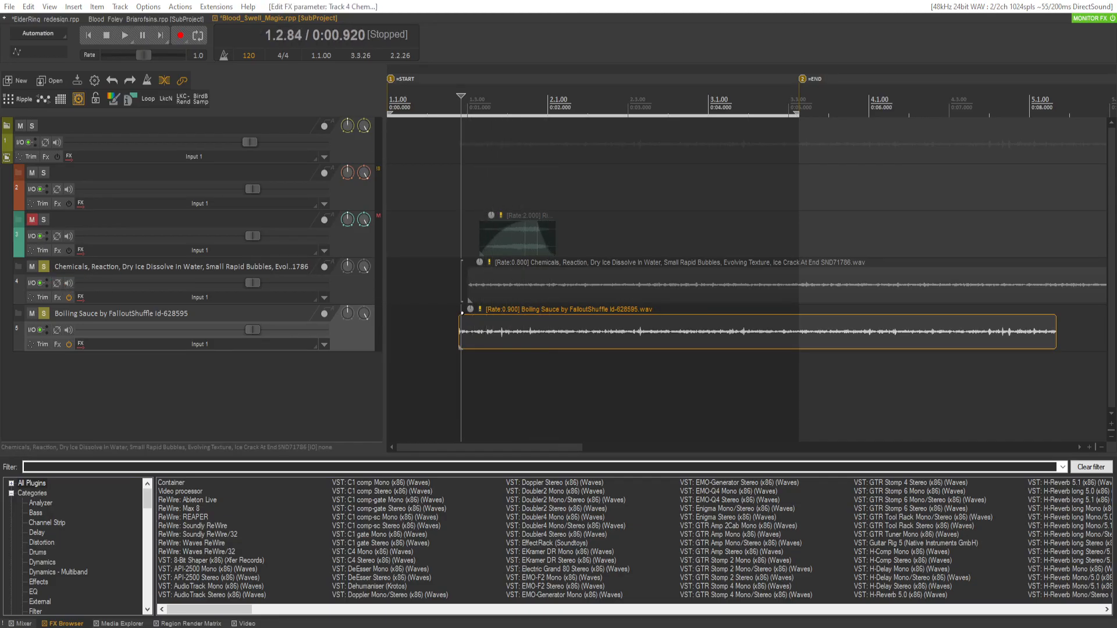
key("space")
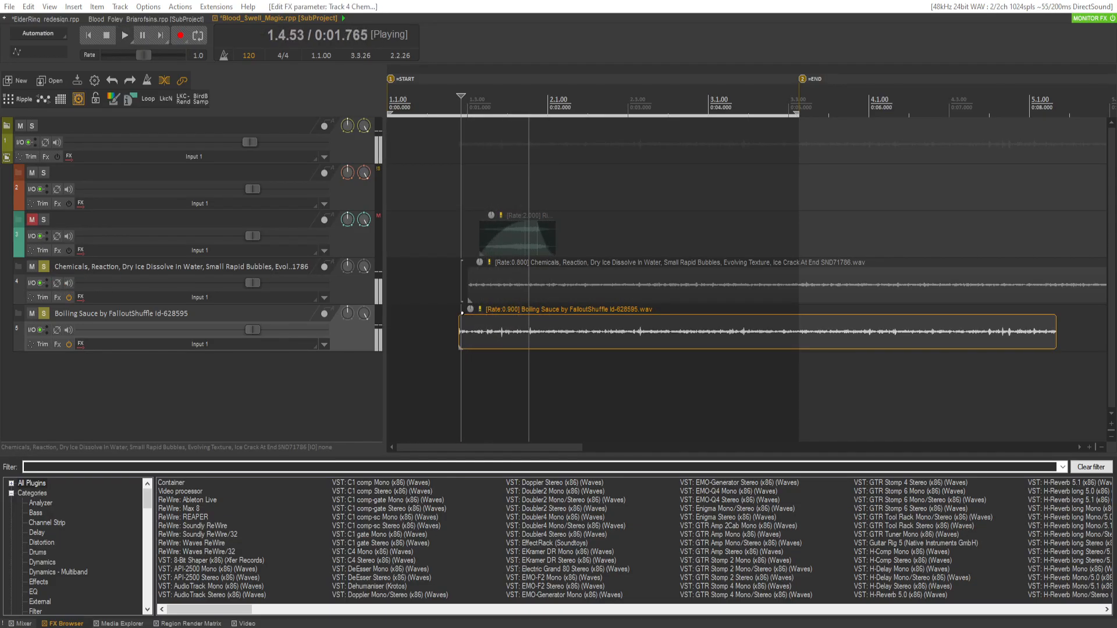
key("space")
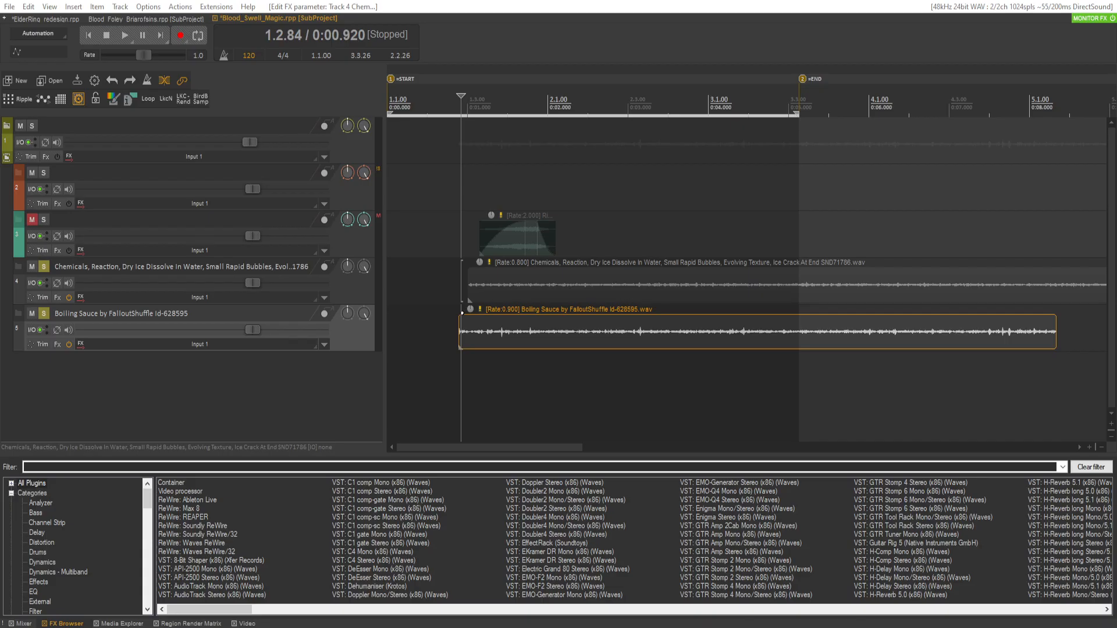
key("space")
key("space")
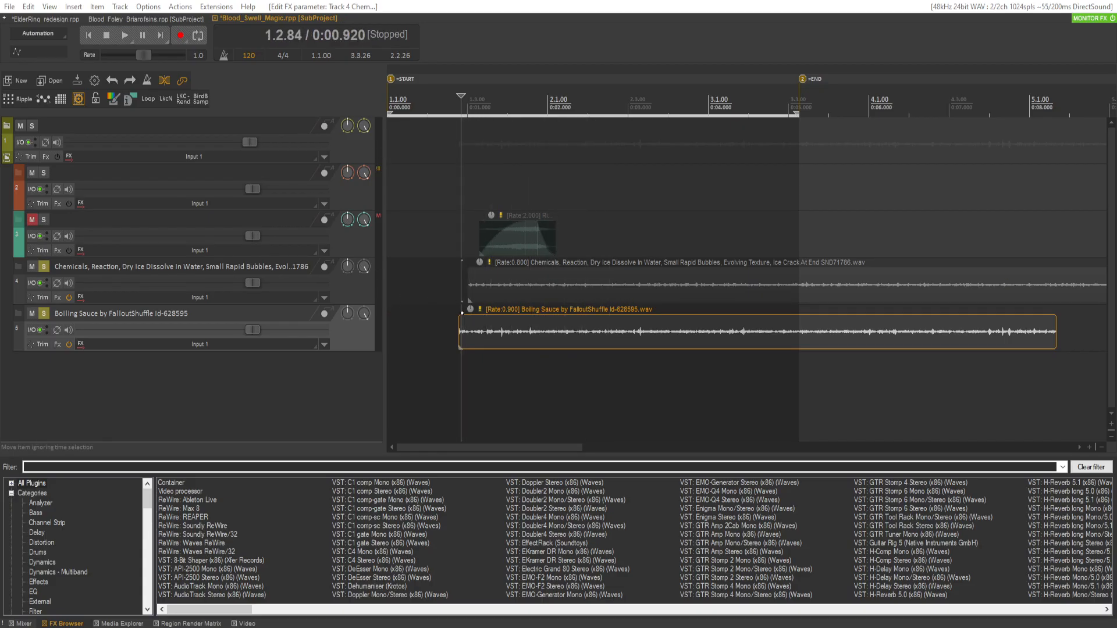
key("space")
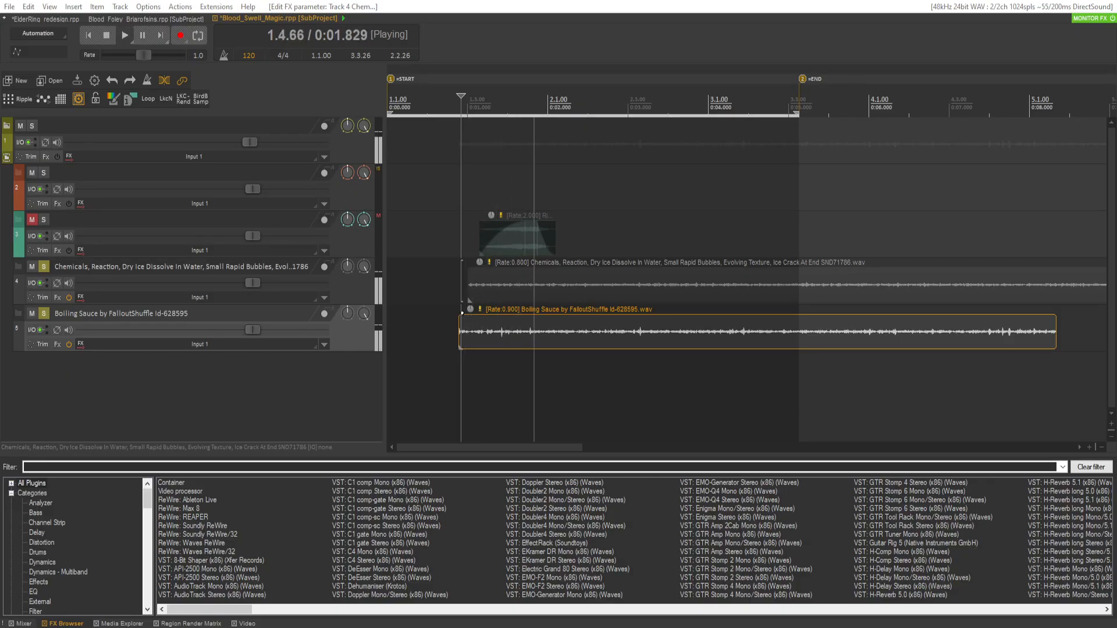
key("space")
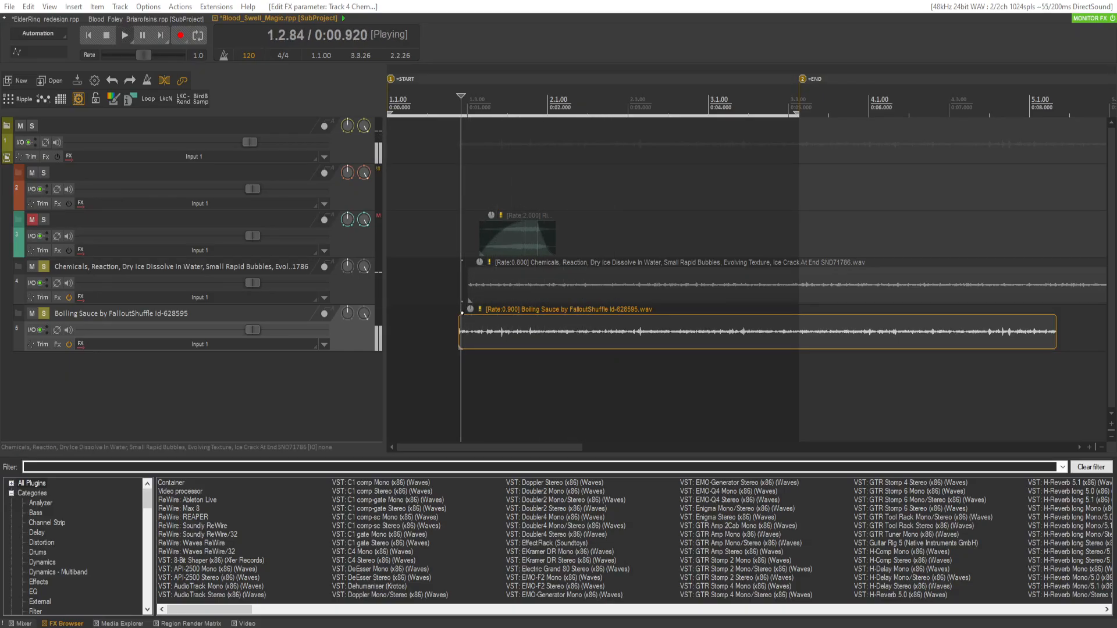
key("space")
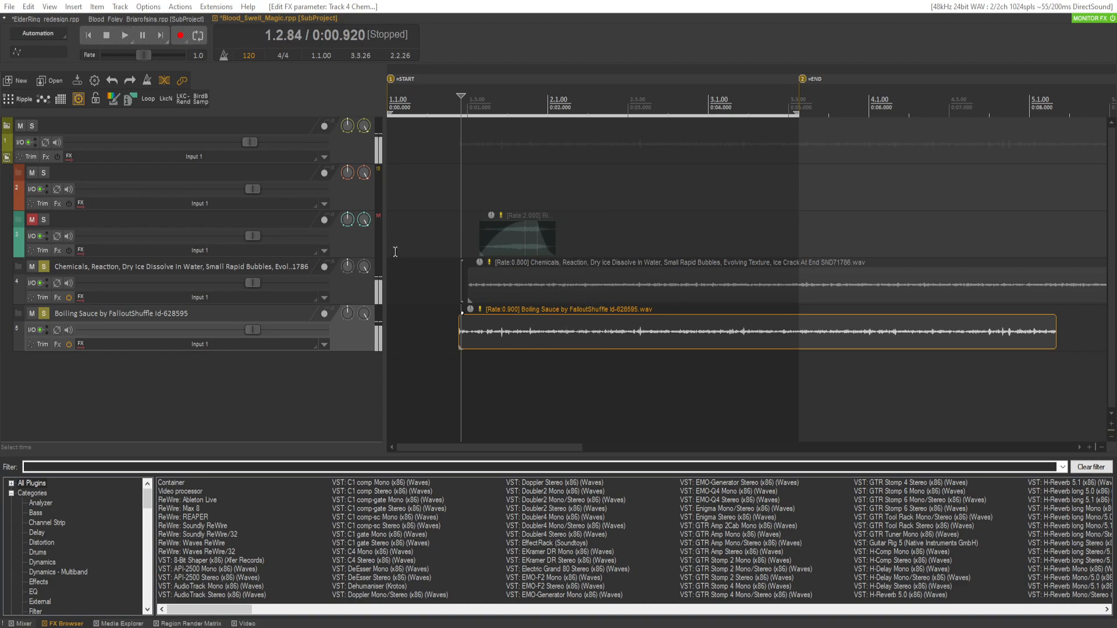
Trim the ends of the dry ice and Boiling Sauce items so both finish at about 3.25 s.
scroll(804, 345, "down", 3)
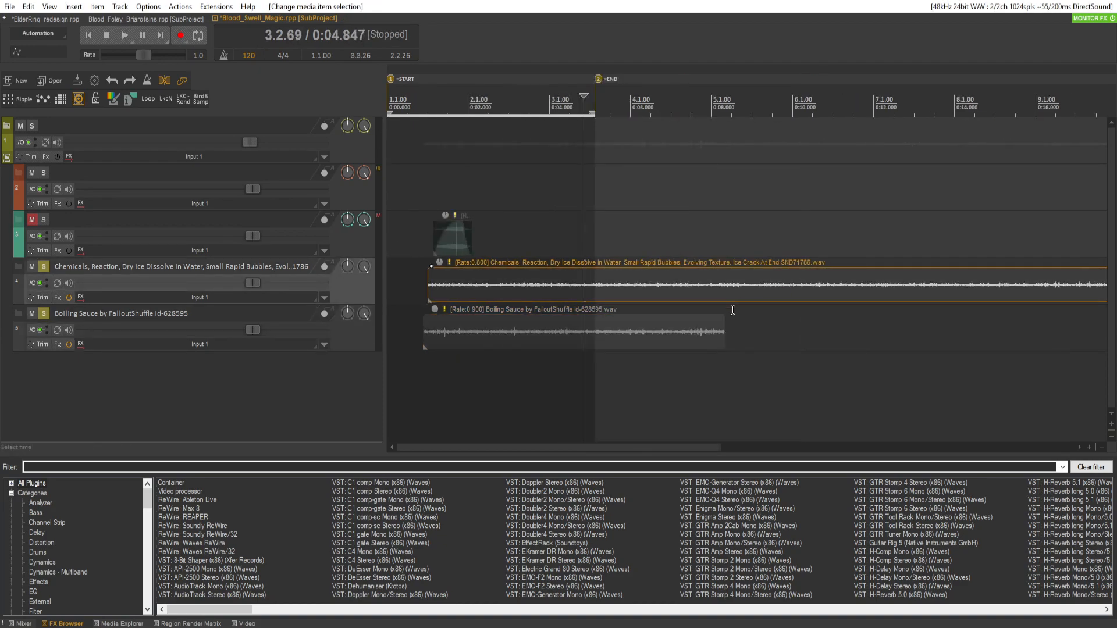
scroll(739, 339, "down", 3)
left_click_drag(790, 290, 434, 291)
left_click_drag(509, 325, 435, 327)
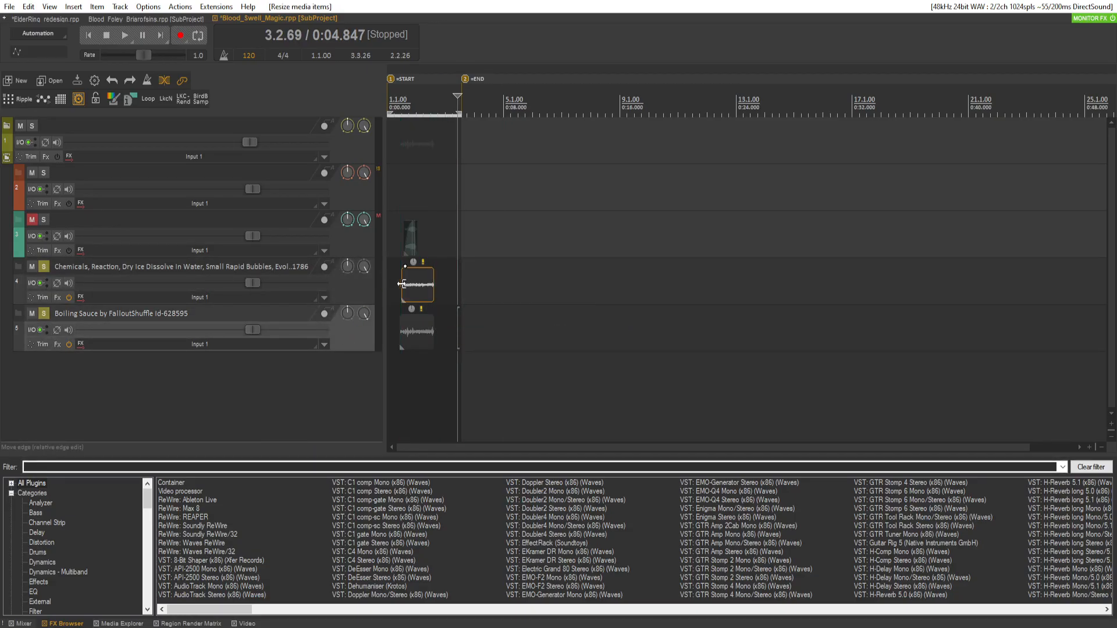
Audition the trimmed bubbling layers from the start of the dry ice item and select both items.
left_click(403, 285)
key("space")
scroll(605, 382, "up", 4)
scroll(605, 382, "up", 2)
key("space")
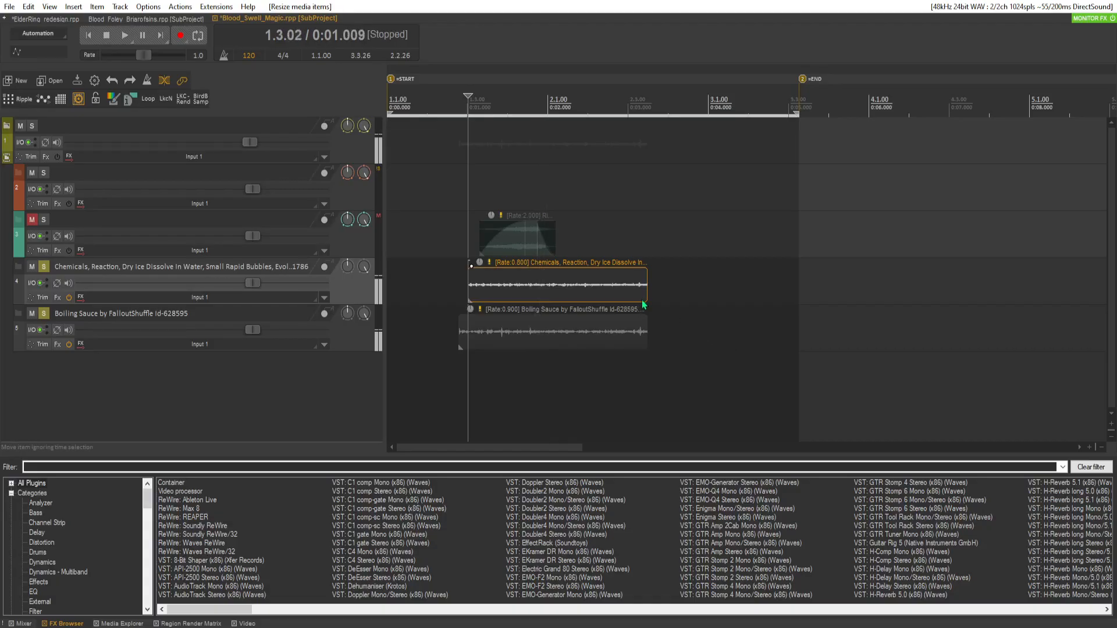
left_click(624, 344, "ctrl")
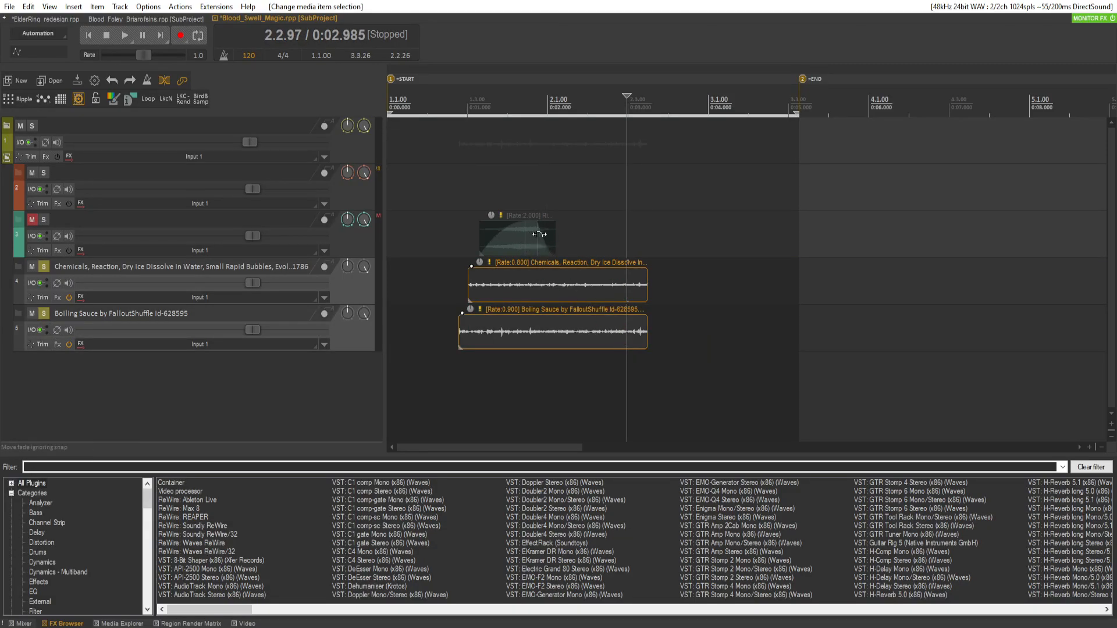
Shorten the dry ice and Boiling Sauce items to end at about 2.1 s and 2.2 s, with fade-outs on both.
left_click_drag(647, 291, 532, 272)
left_click(578, 273)
left_click(551, 263)
left_click_drag(565, 317, 534, 314)
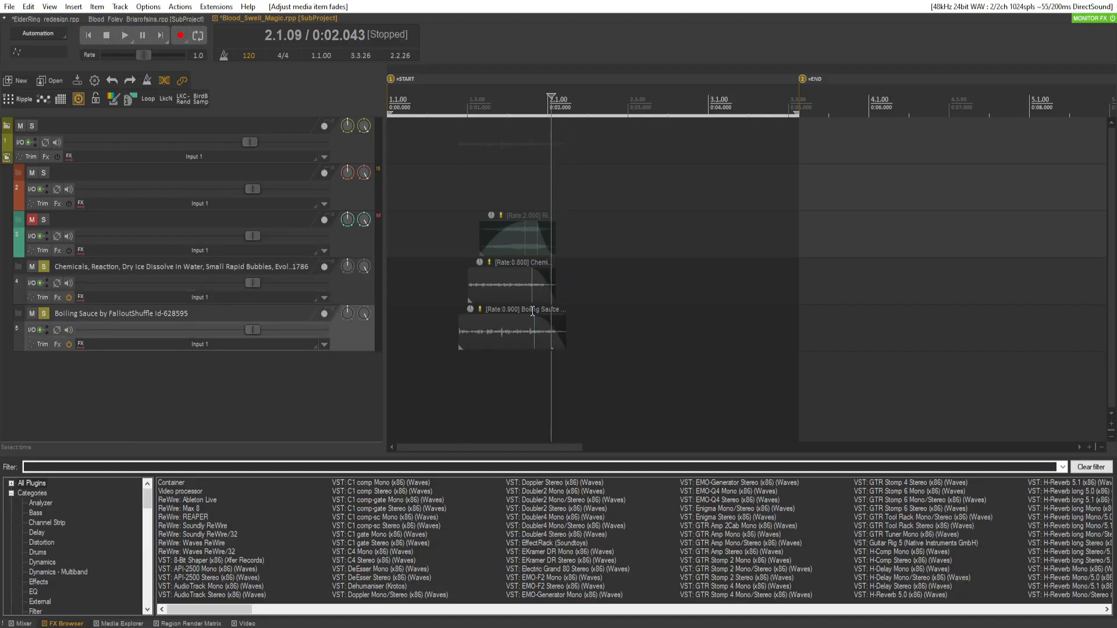
Trim both bubbling items to start at about 1.1 s, add fade-ins, and audition the layers.
left_click_drag(459, 329, 477, 323)
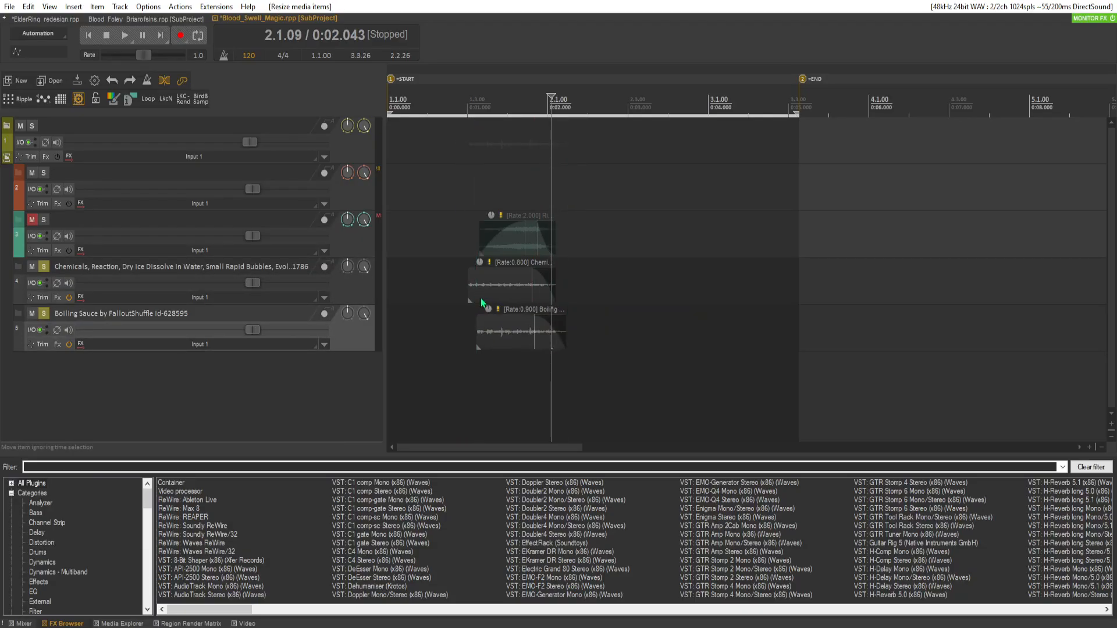
left_click_drag(480, 266, 508, 268)
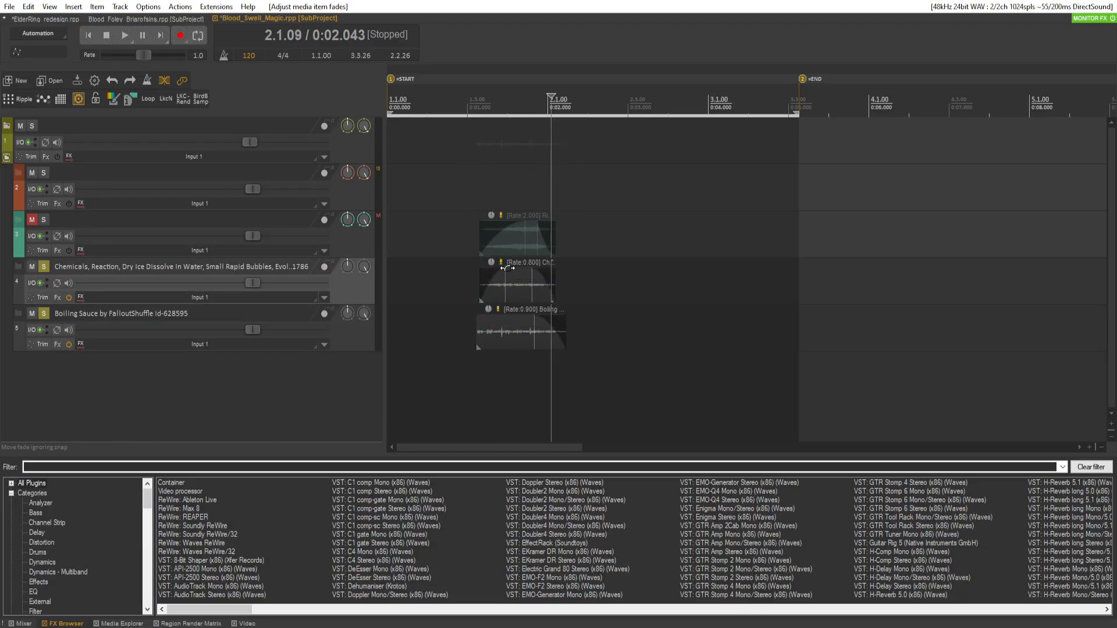
left_click_drag(477, 321, 475, 321)
key("space")
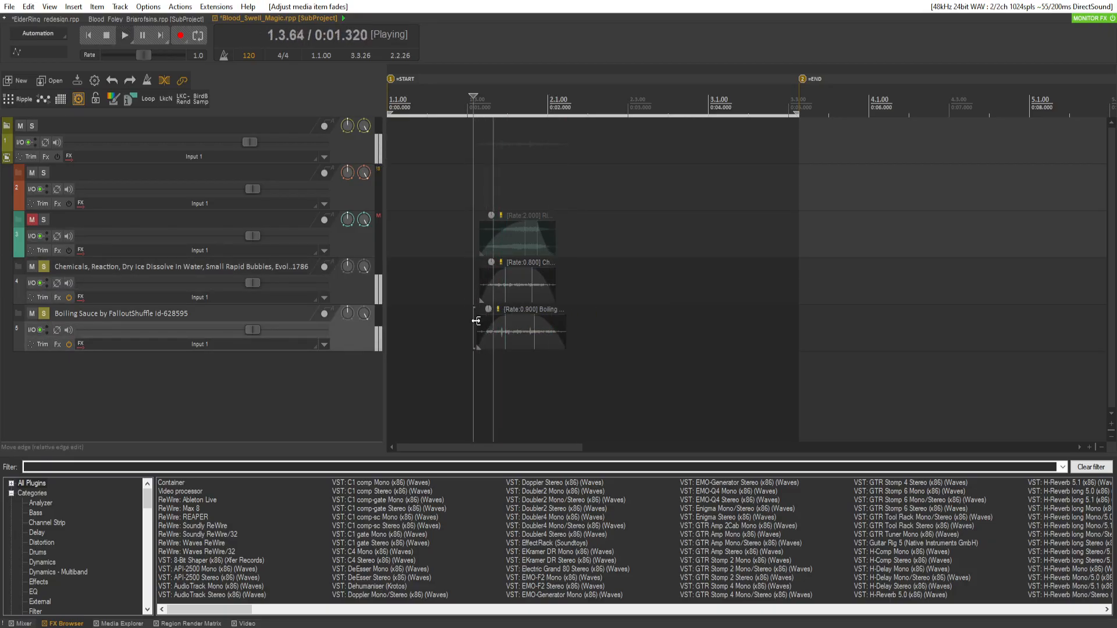
key("space")
key("space")
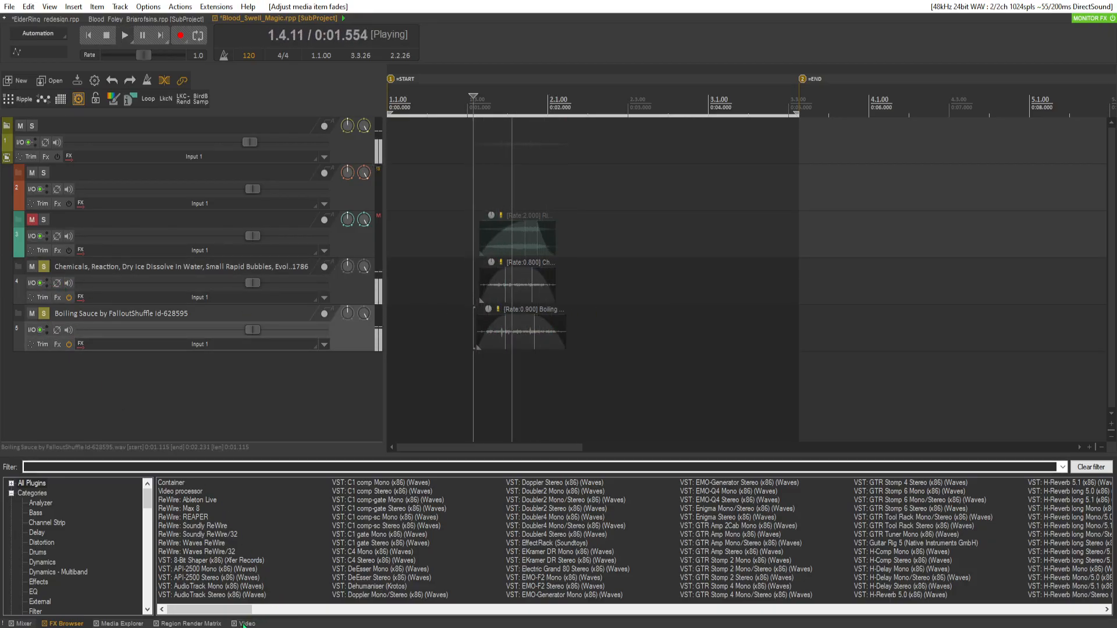
Show the video view, copy the Briars of Sin gameplay video item from the main redesign project, and return to the Blood_Swell_Magic subproject.
left_click(244, 624)
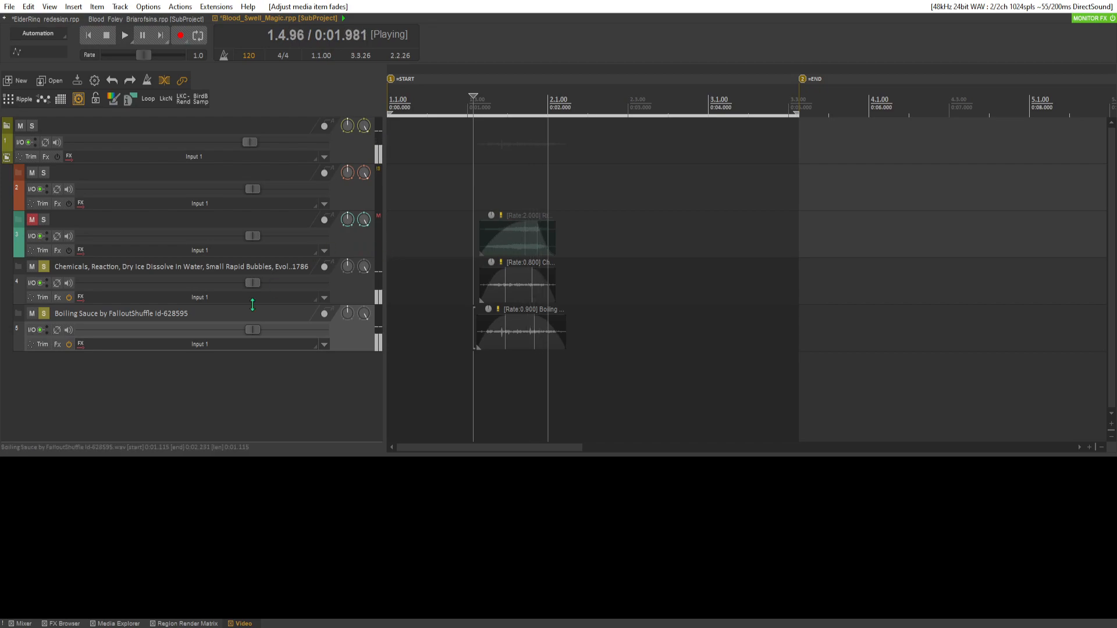
key("space")
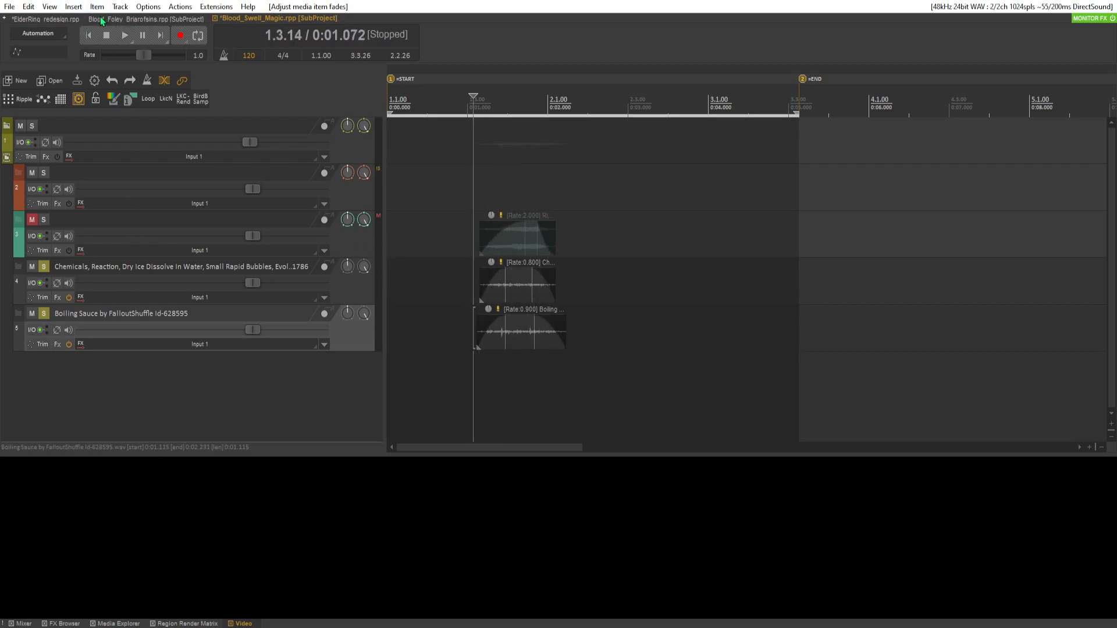
left_click(54, 18)
scroll(316, 337, "up", 5)
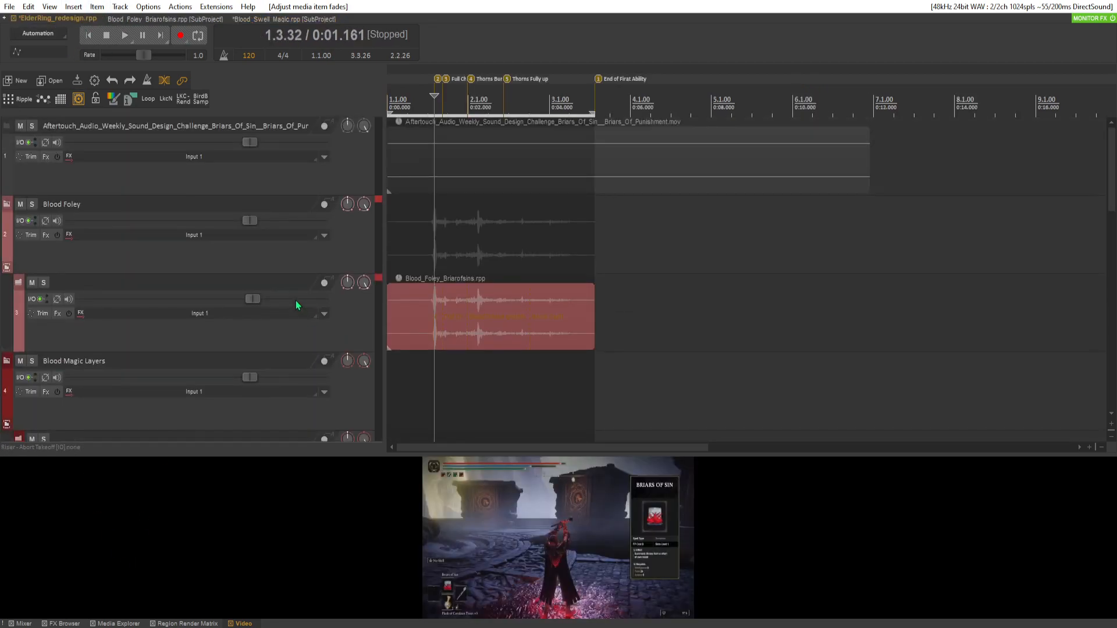
left_click(499, 154)
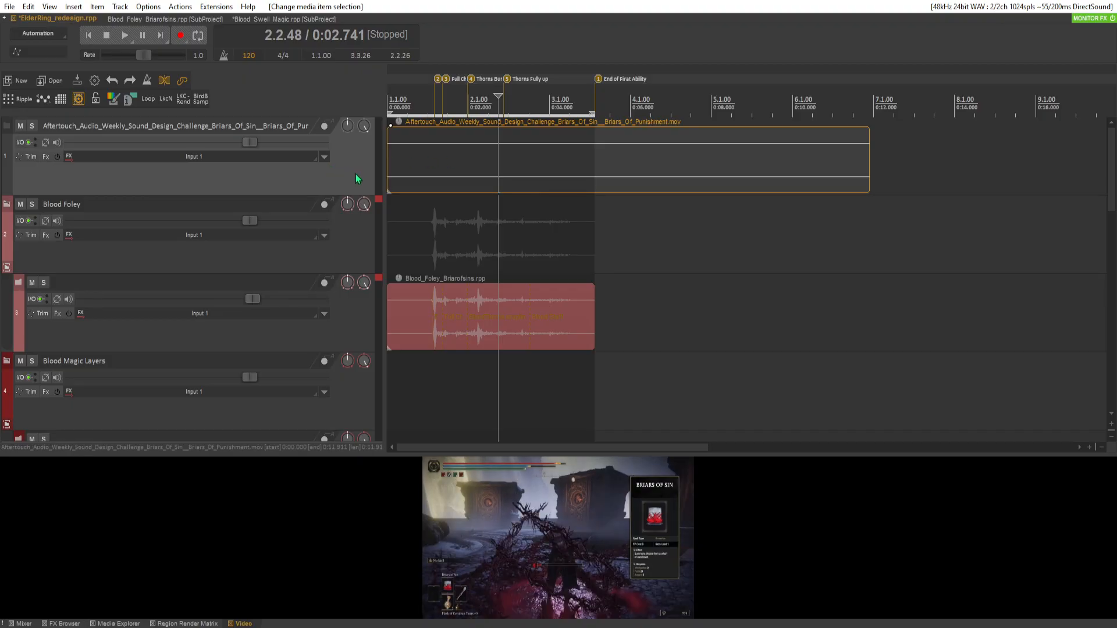
left_click(250, 25)
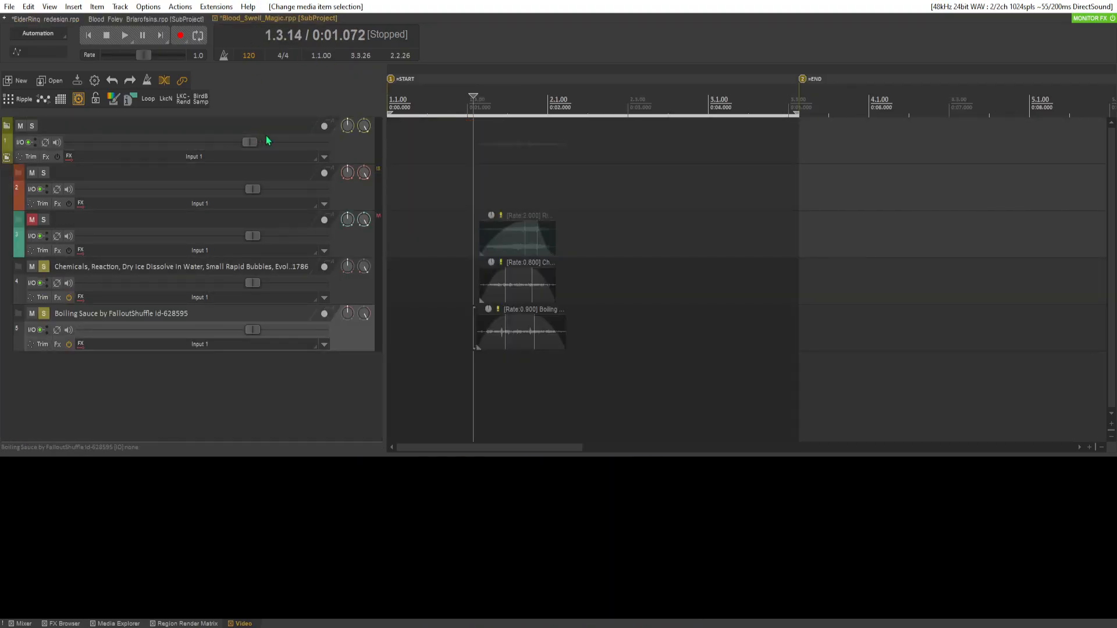
left_click(366, 153)
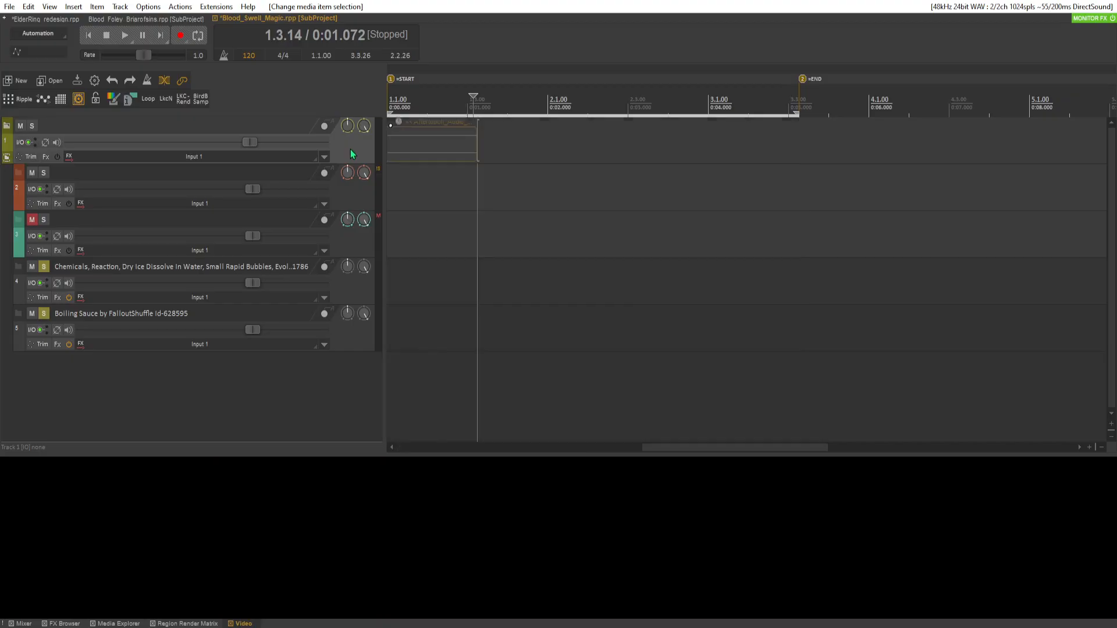
key("ctrl+v")
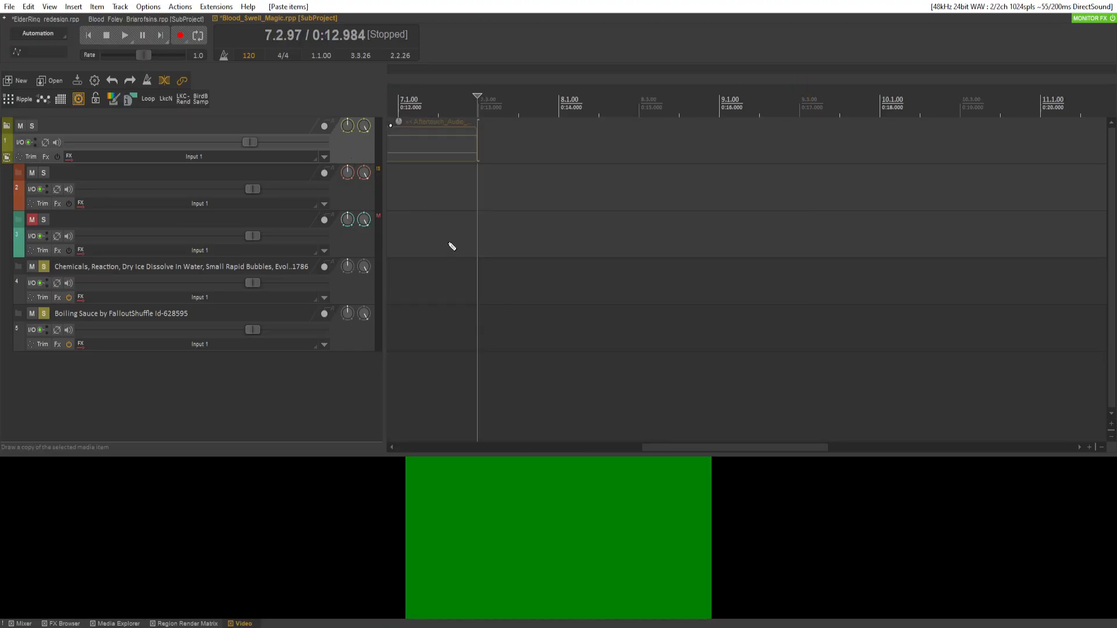
key("ctrl+z")
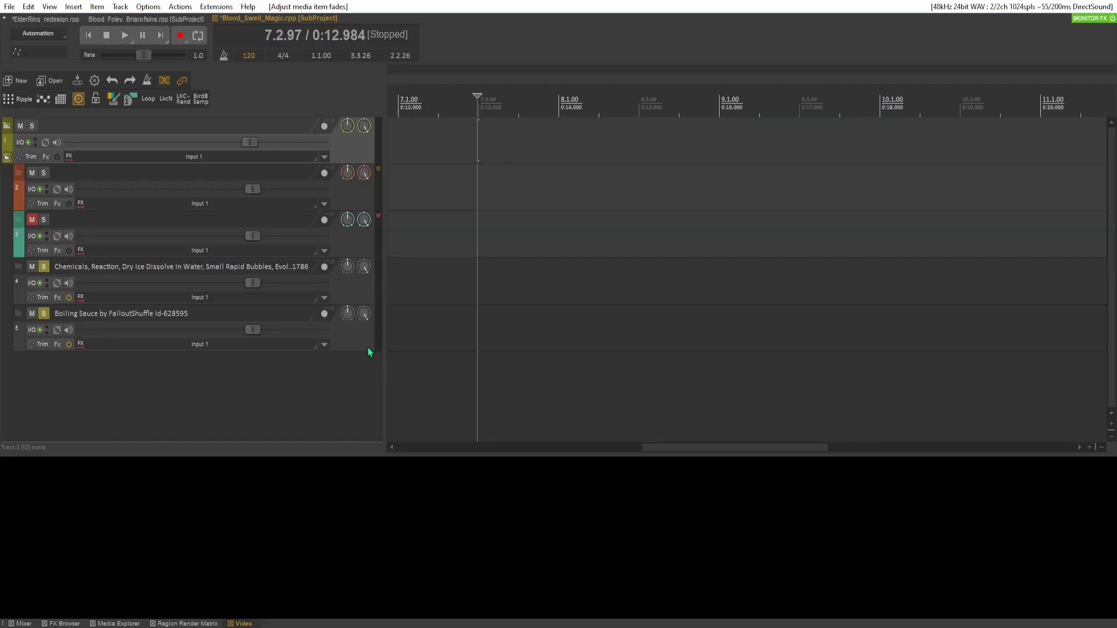
left_click(347, 337)
key("ctrl+v")
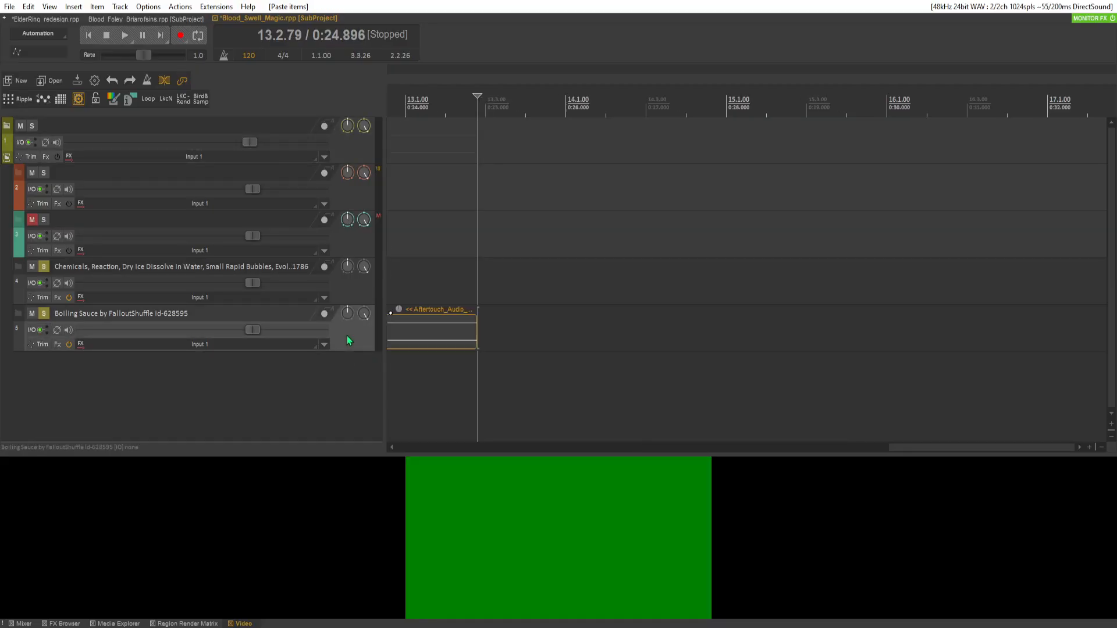
key("ctrl+z")
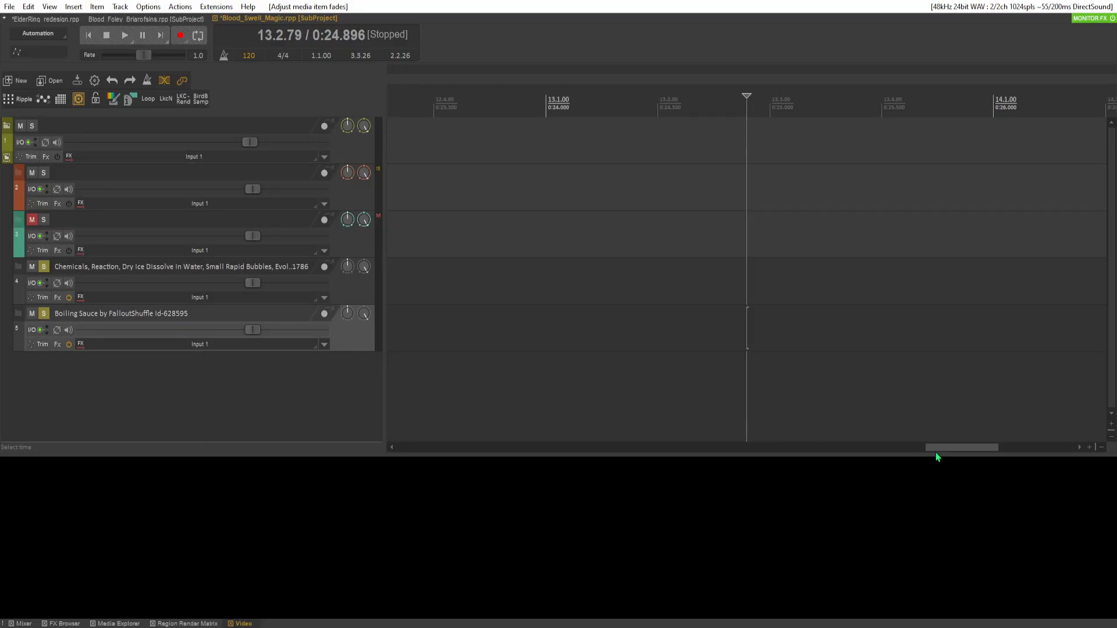
Insert a new track, place it above the folder as the first track, and paste the gameplay video onto it.
left_click_drag(1002, 448, 423, 449)
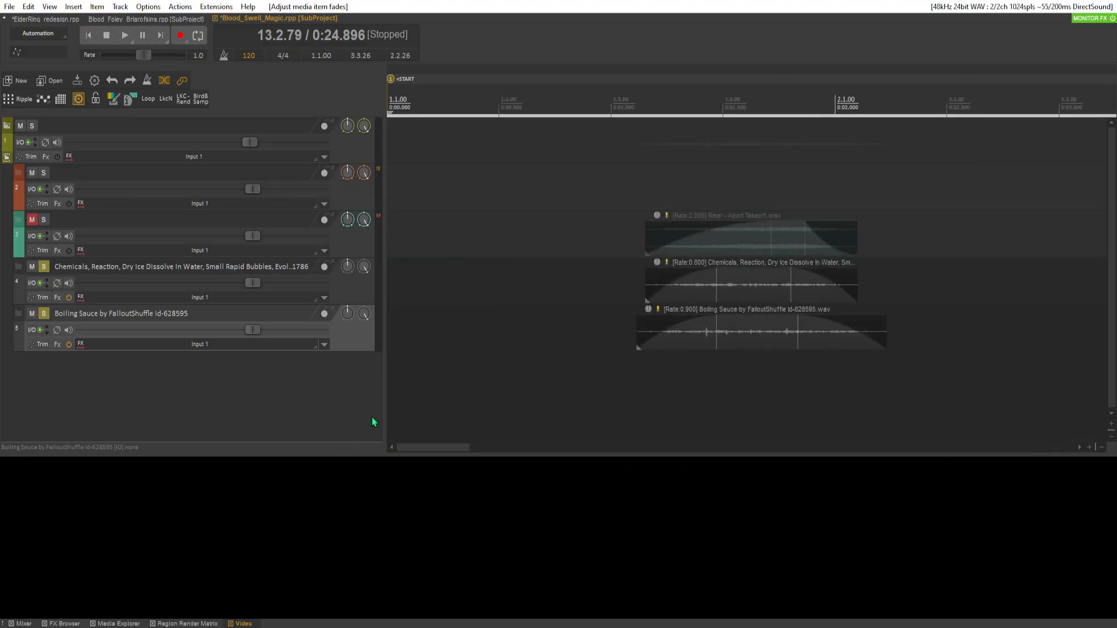
scroll(406, 386, "down", 2)
right_click(361, 148)
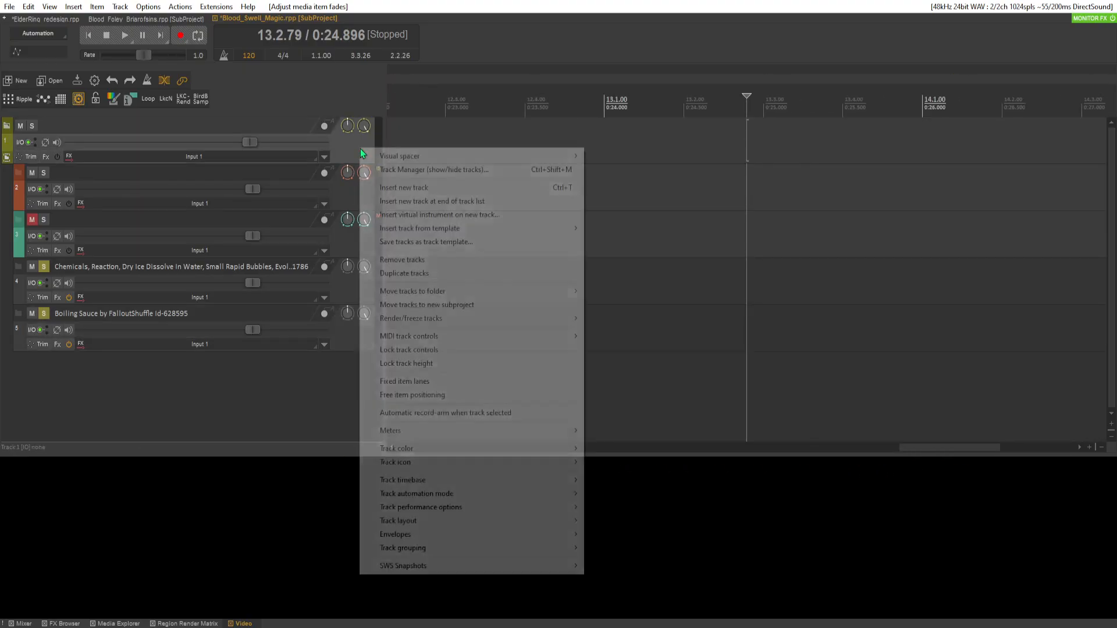
left_click(402, 185)
left_click_drag(365, 181, 367, 104)
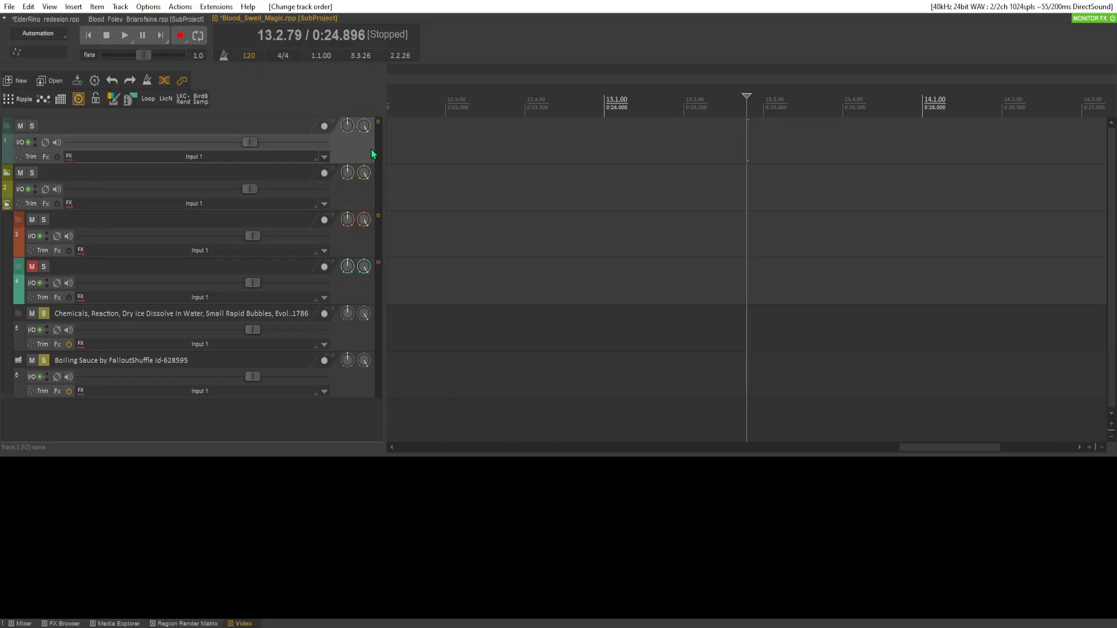
key("ctrl+v")
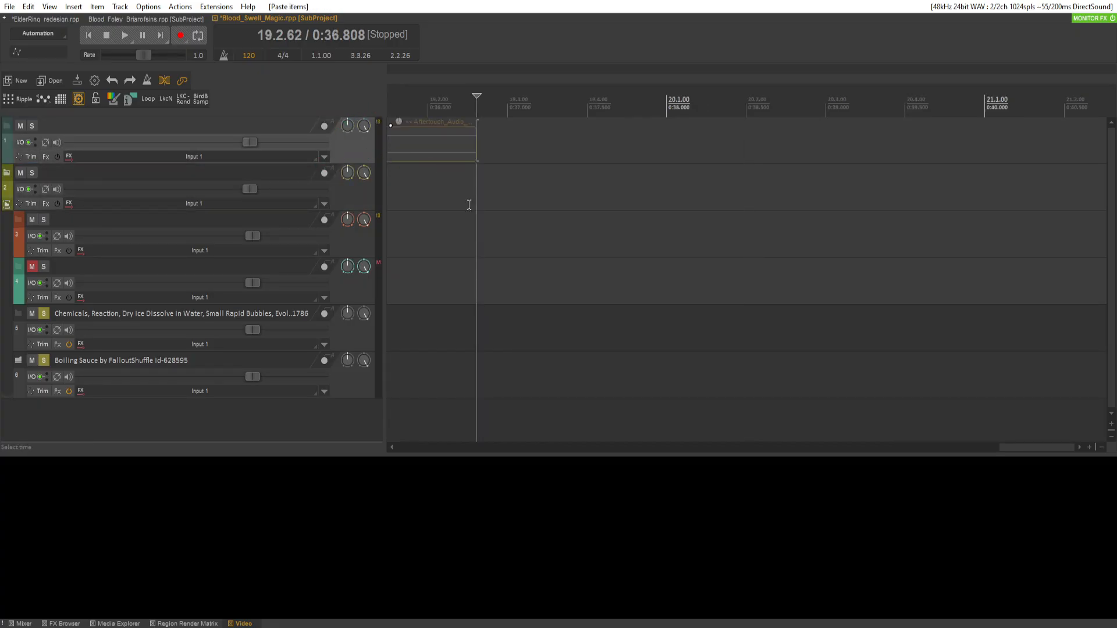
Move the pasted gameplay video item back to the very start of the subproject timeline.
scroll(698, 378, "up", 3)
left_click_drag(538, 149, 13, 121)
scroll(593, 220, "down", 10)
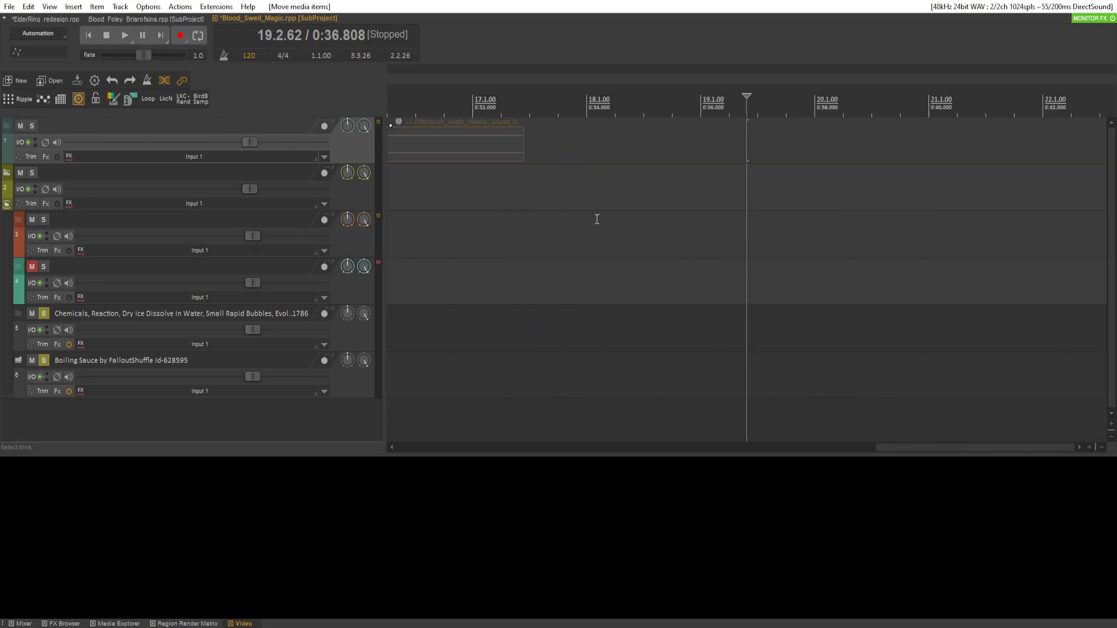
left_click(392, 87)
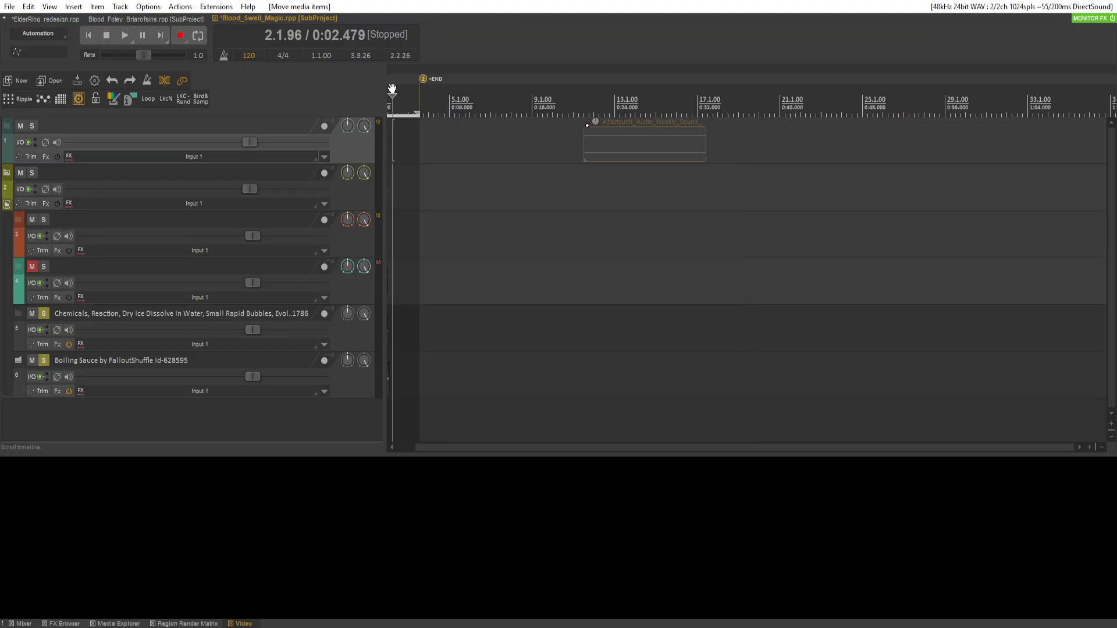
left_click_drag(392, 97, 1, 208)
left_click_drag(698, 154, 384, 107)
left_click(390, 97)
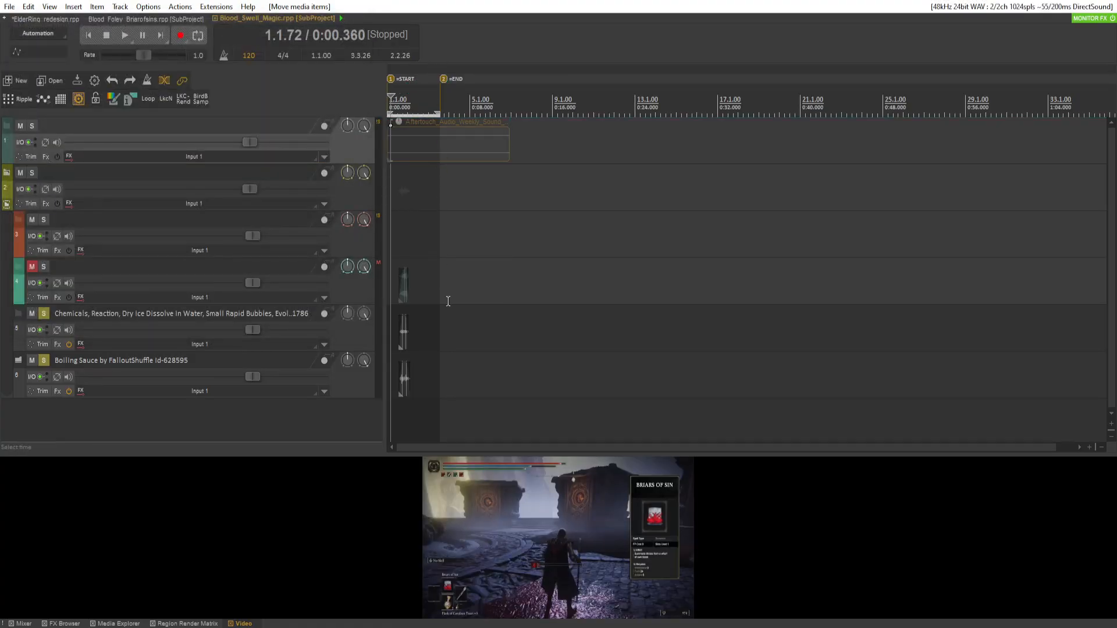
Play the soloed bubbling layers against the gameplay video from about 0.36 s.
scroll(442, 233, "up", 10)
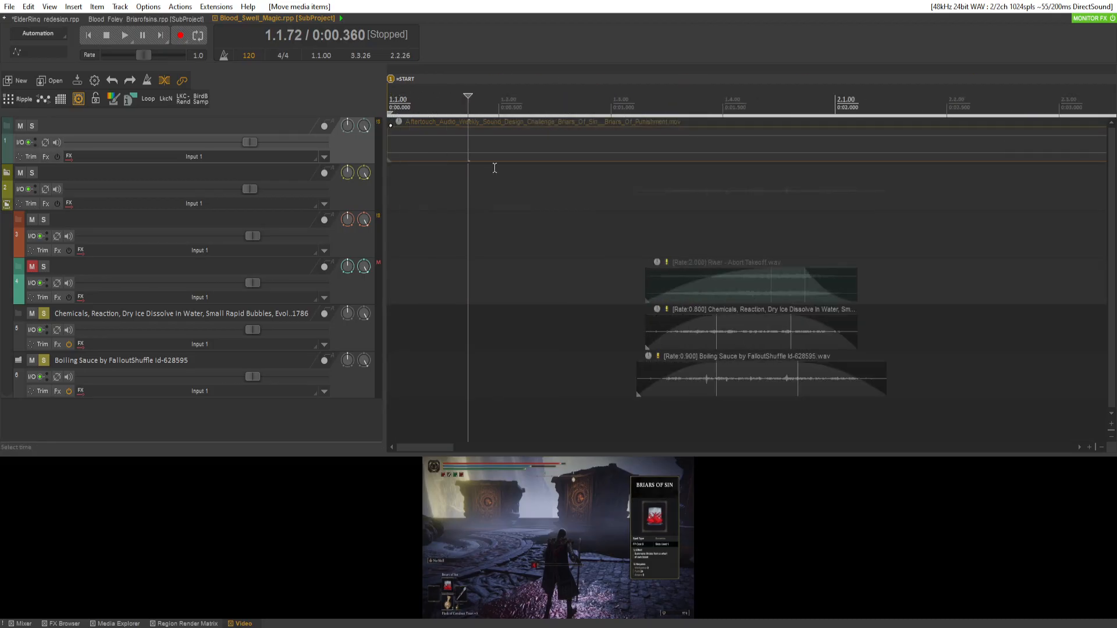
scroll(523, 142, "down", 8)
key("space")
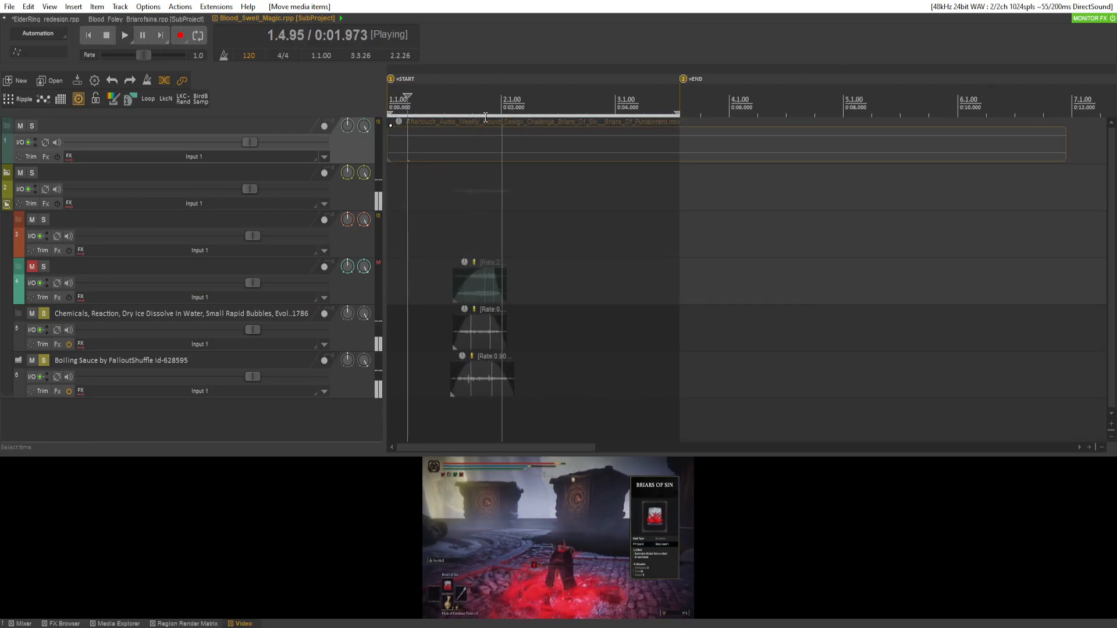
key("space")
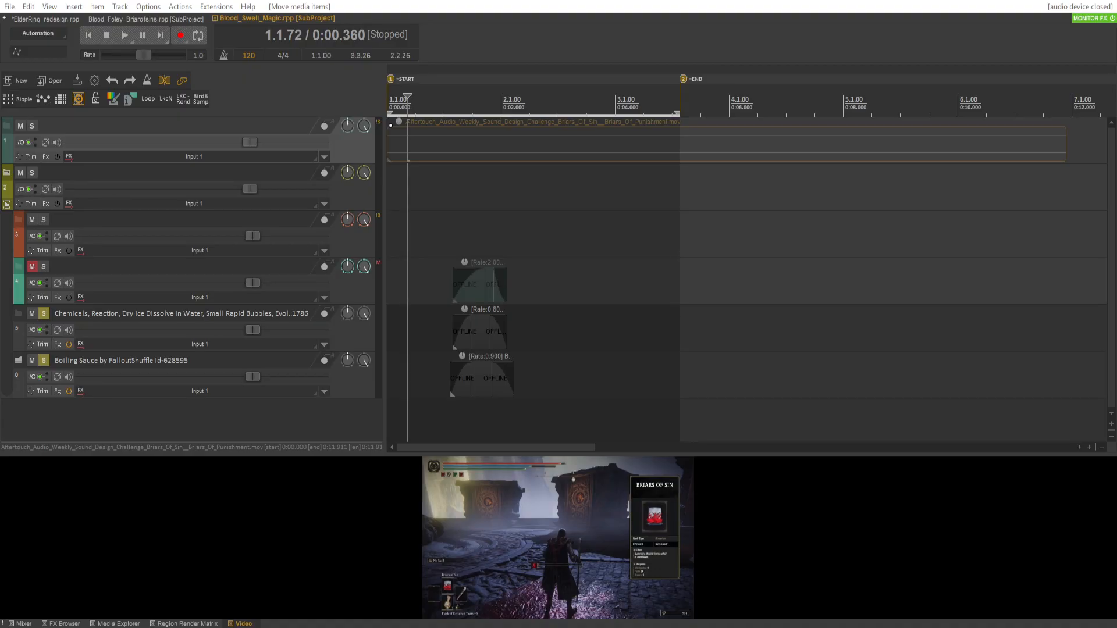
Insert the underwater bubbles Splash 02 SND12426 2 sample on the empty track above the riser, solo it, and audition it moved to about 1.6 s.
left_click_drag(0, 192, 453, 248)
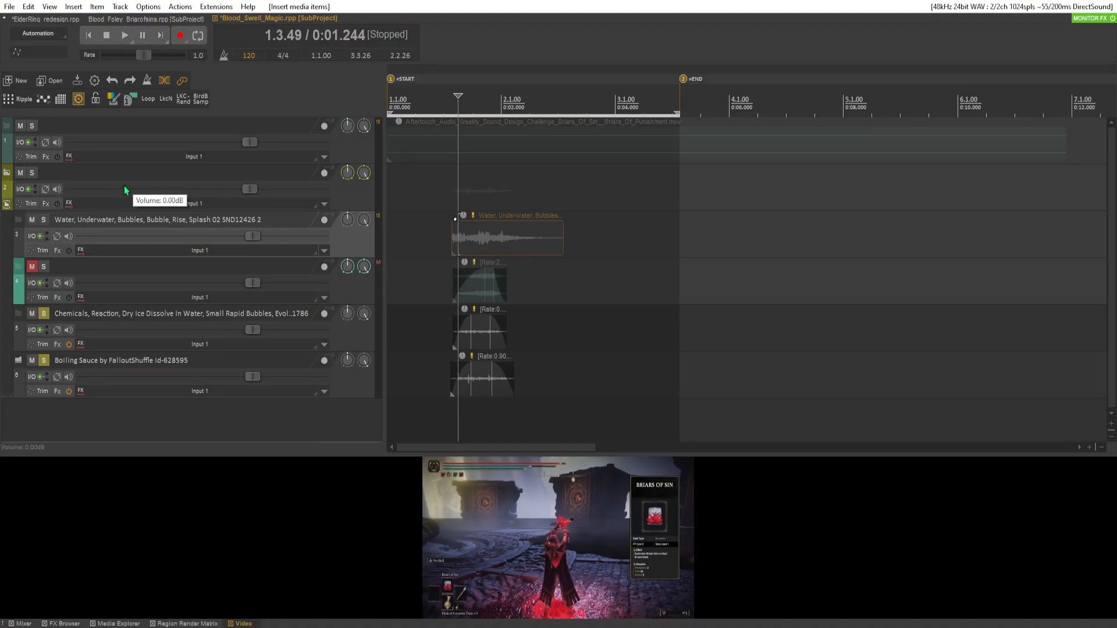
left_click(42, 221)
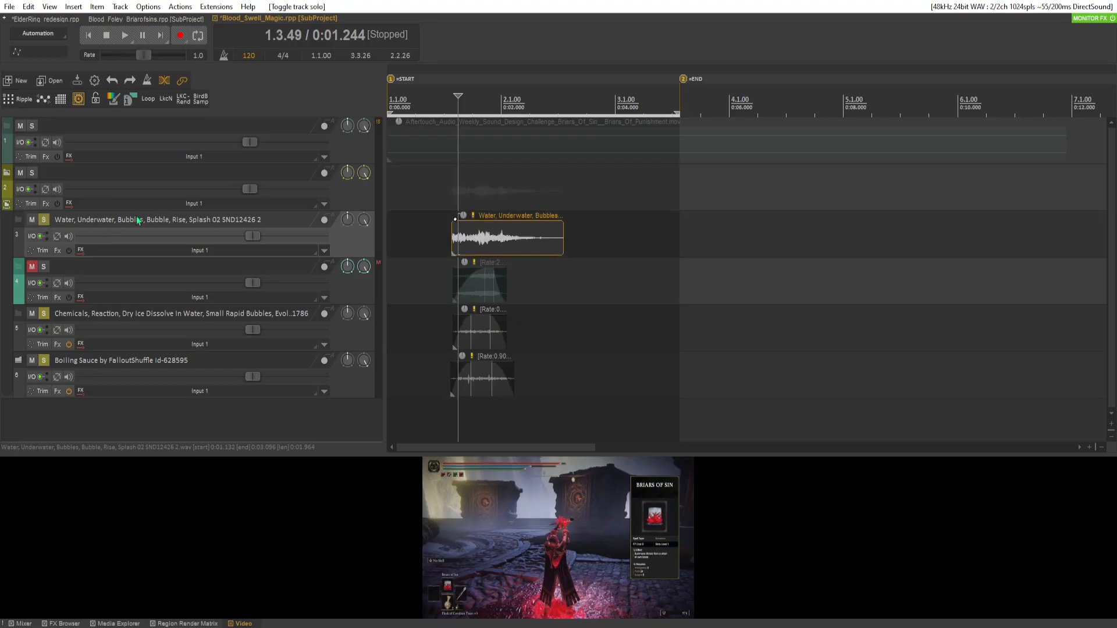
key("space")
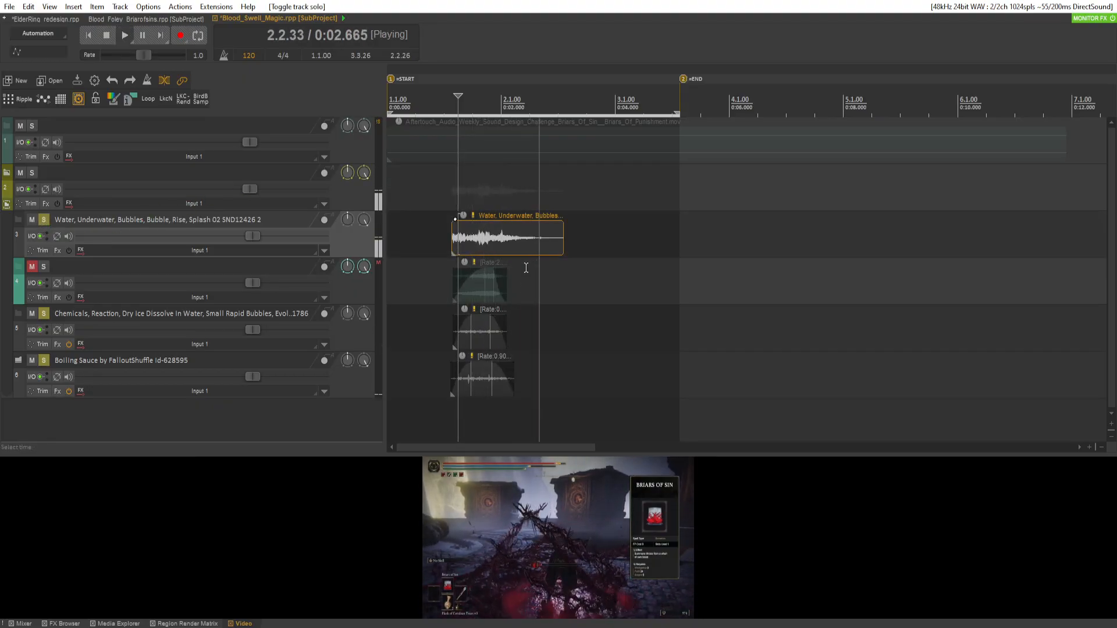
left_click_drag(511, 245, 543, 246)
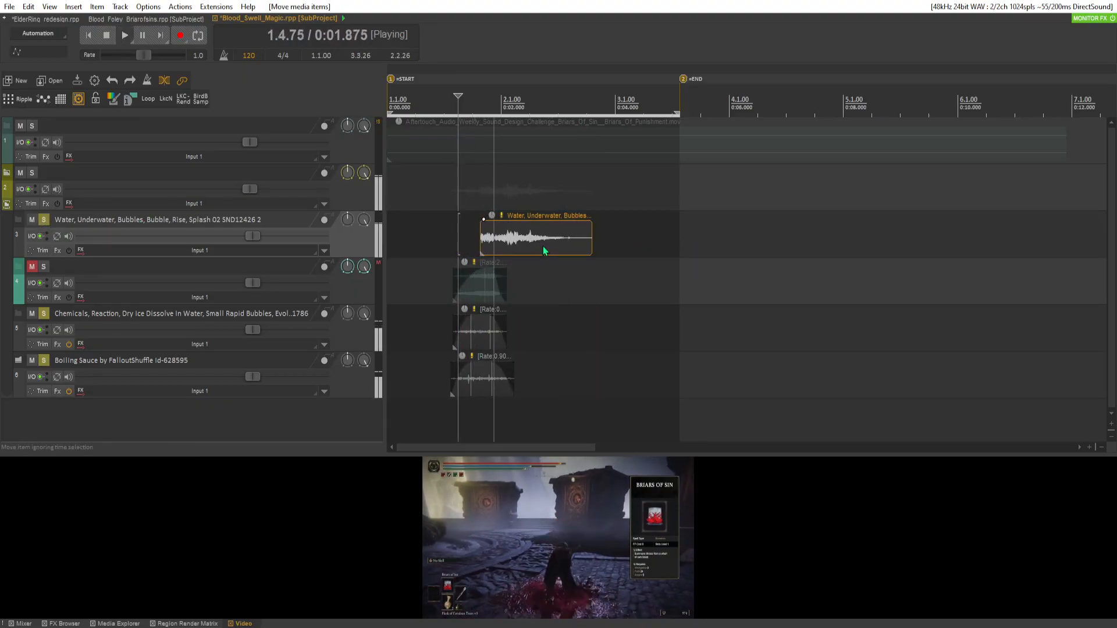
key("space")
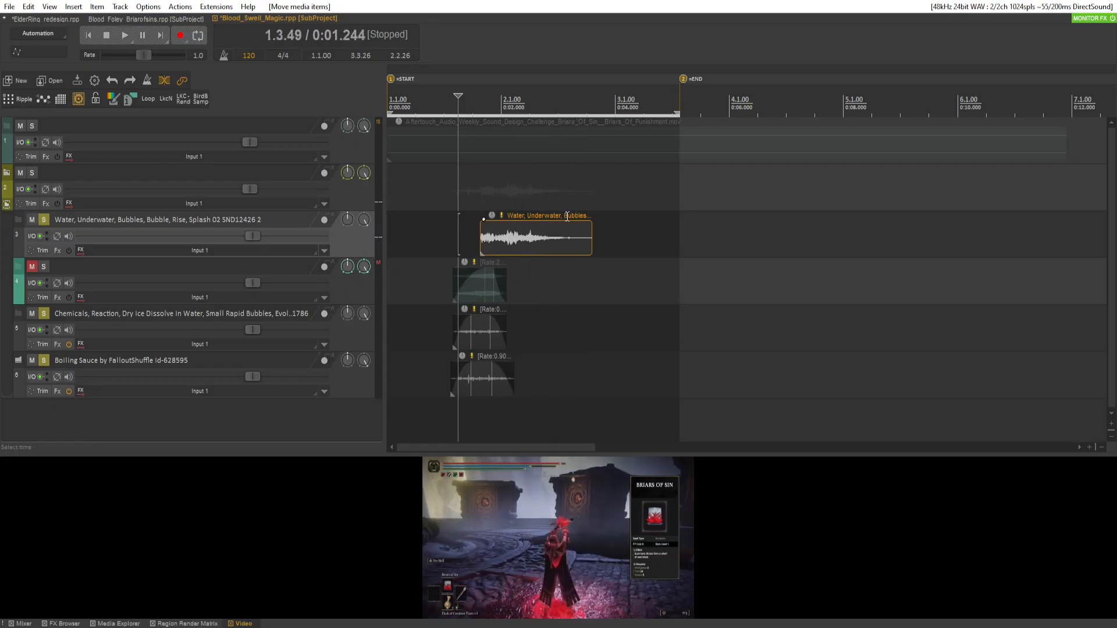
Add a long fade-out to the SND12426 2 bubbles item, mute its track, and move that track below Boiling Sauce, outside the folder.
left_click_drag(598, 221, 520, 228)
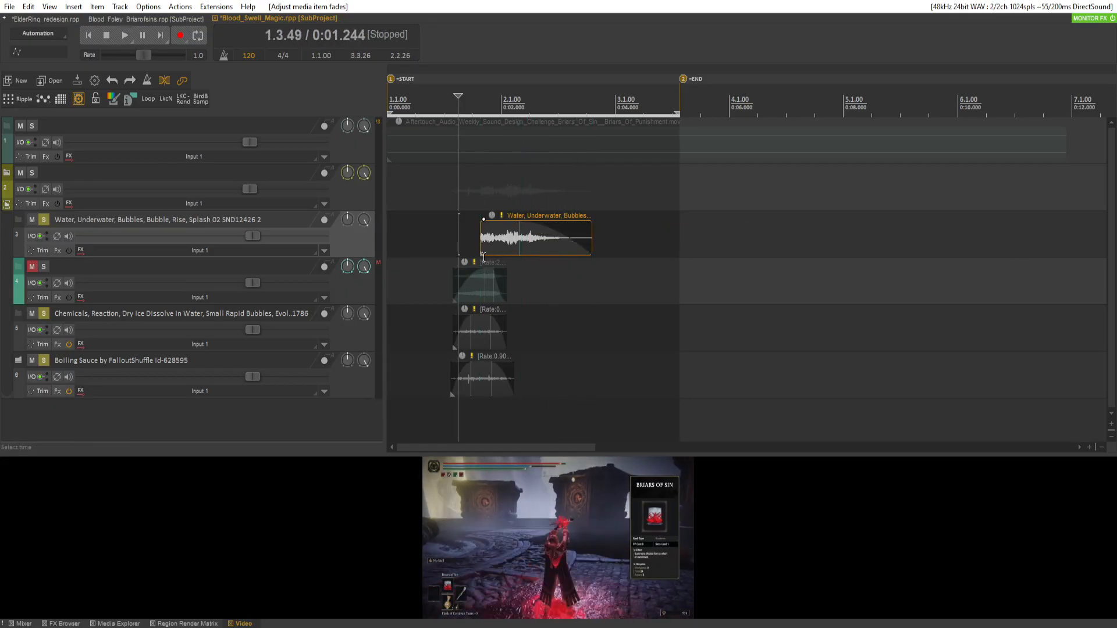
left_click(32, 219)
left_click_drag(345, 245, 384, 486)
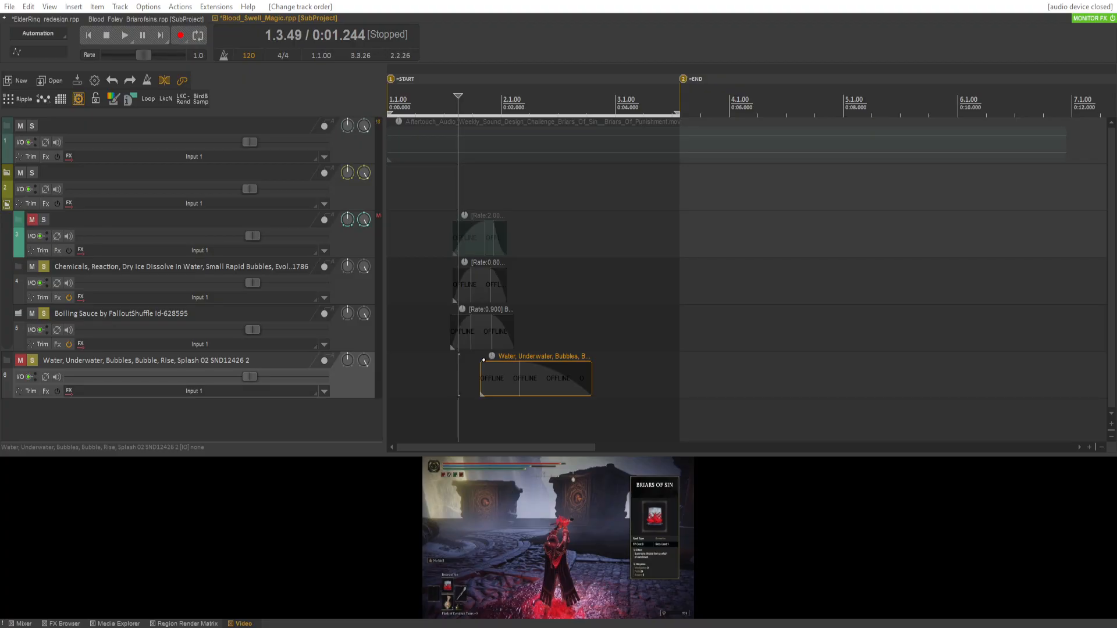
Insert the bubbles Splash 02 SND12426 3 sample at about 1.12 s and place it on a new track above the riser.
left_click_drag(455, 233, 452, 201)
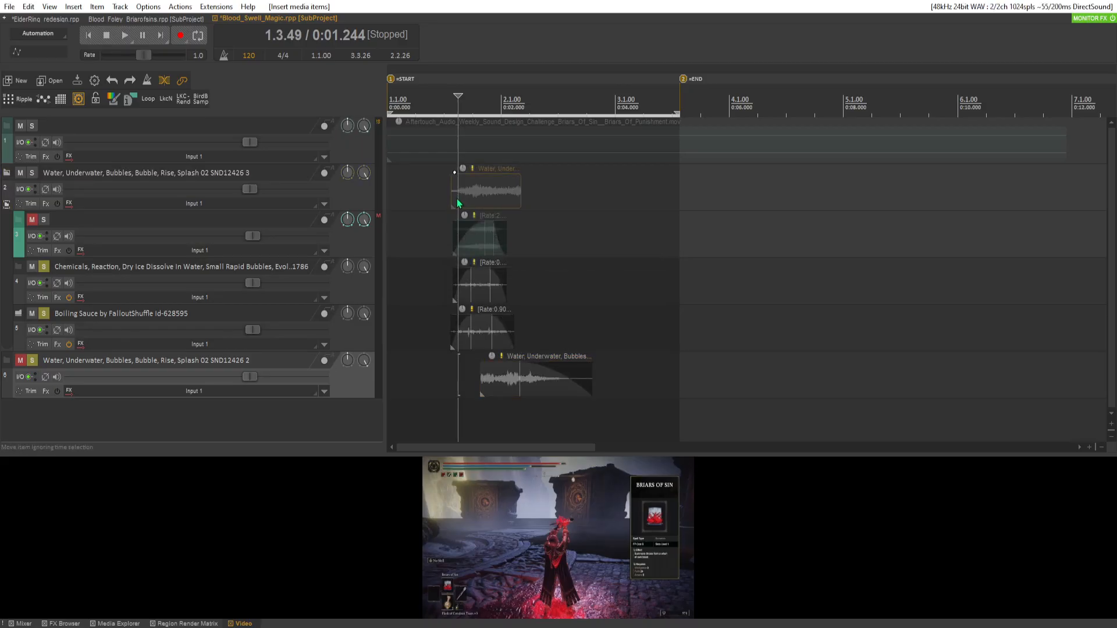
right_click(347, 195)
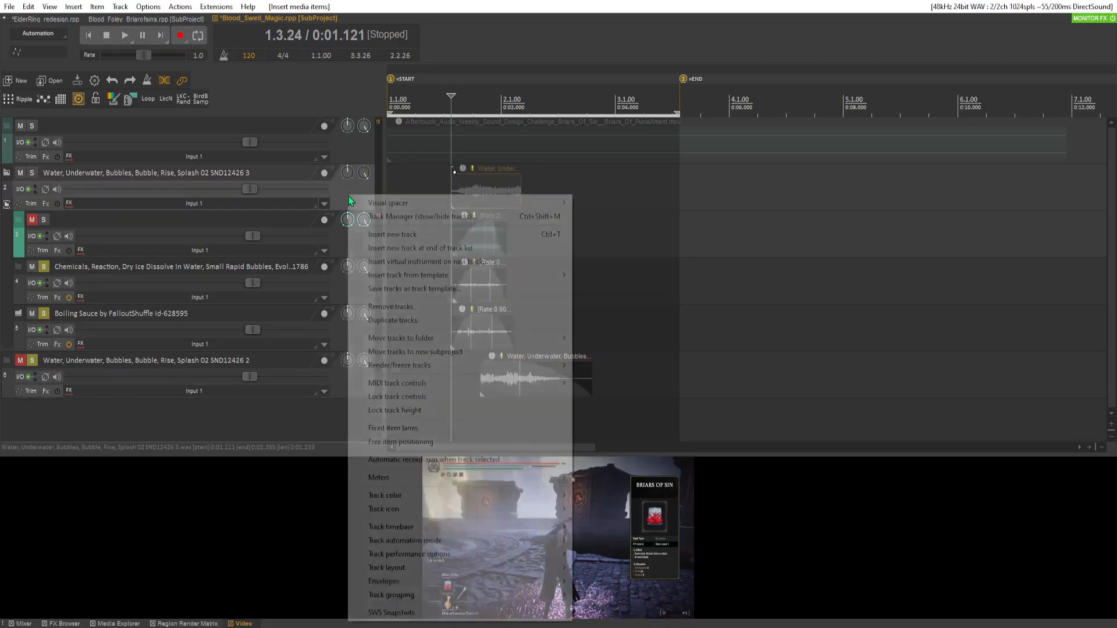
left_click(407, 229)
left_click_drag(496, 202, 488, 237)
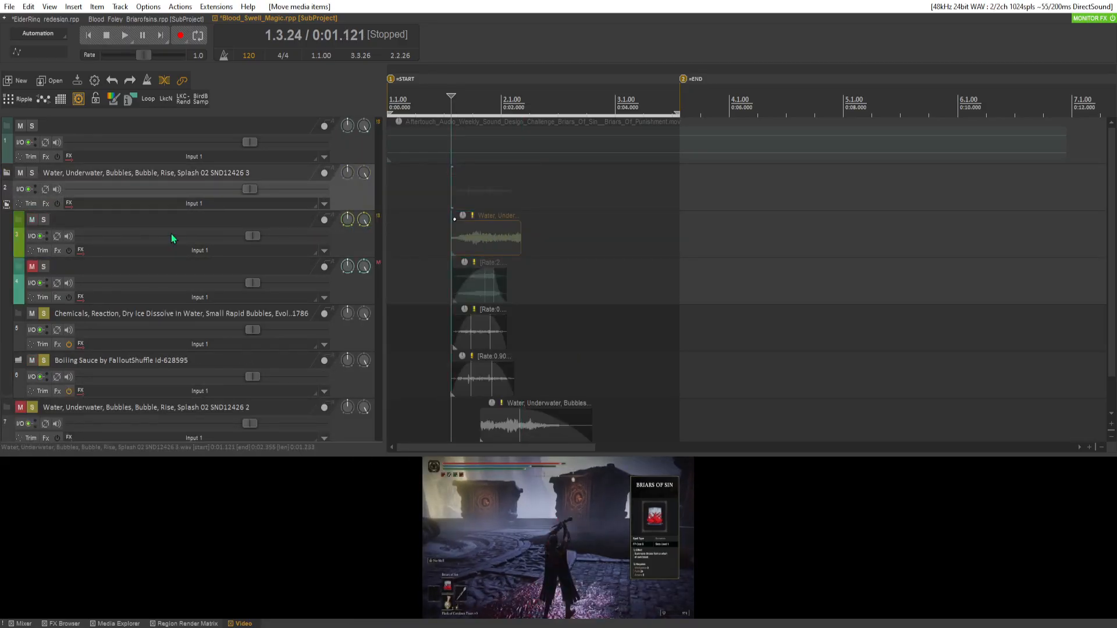
Mute the track with the SND12426 3 bubbles item, audition the remaining layers, and take the SND12426 2 track out of solo.
left_click(32, 220)
key("space")
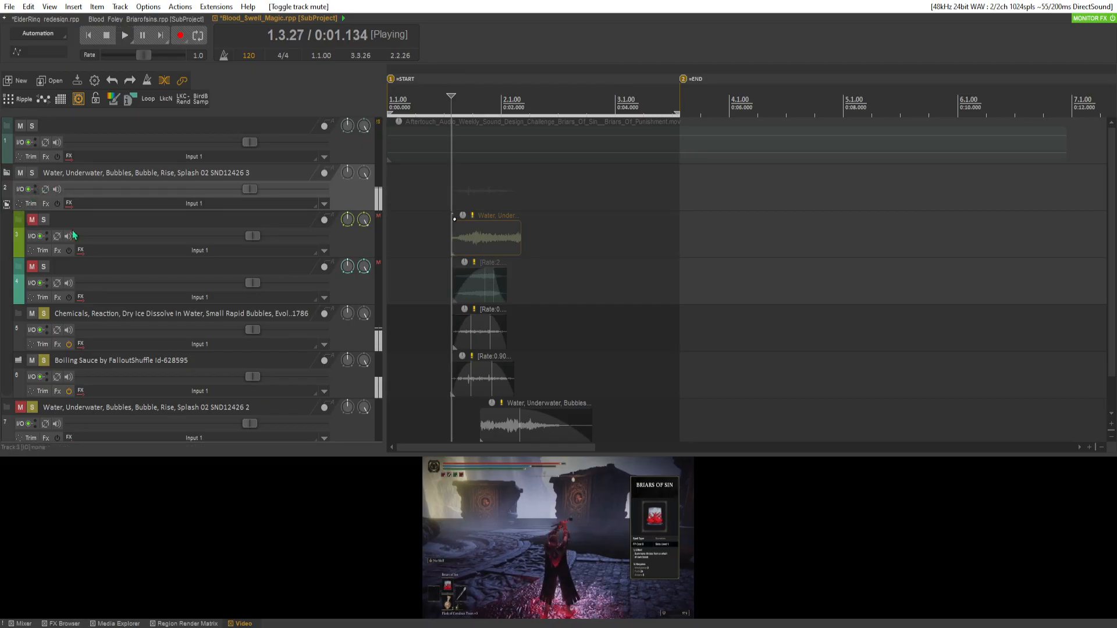
key("space")
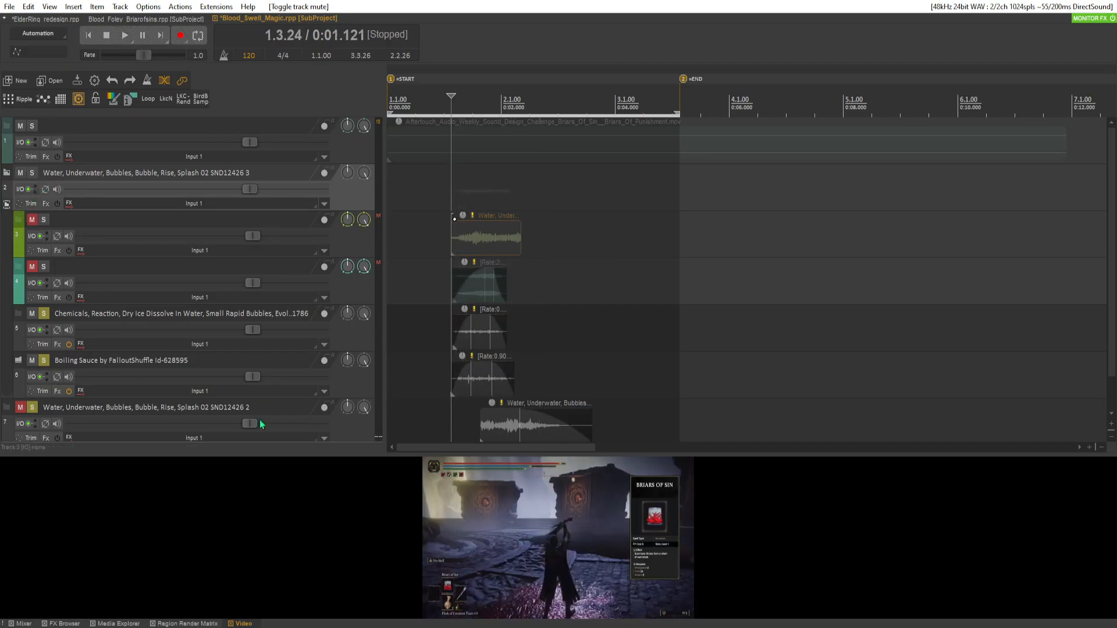
left_click(32, 409)
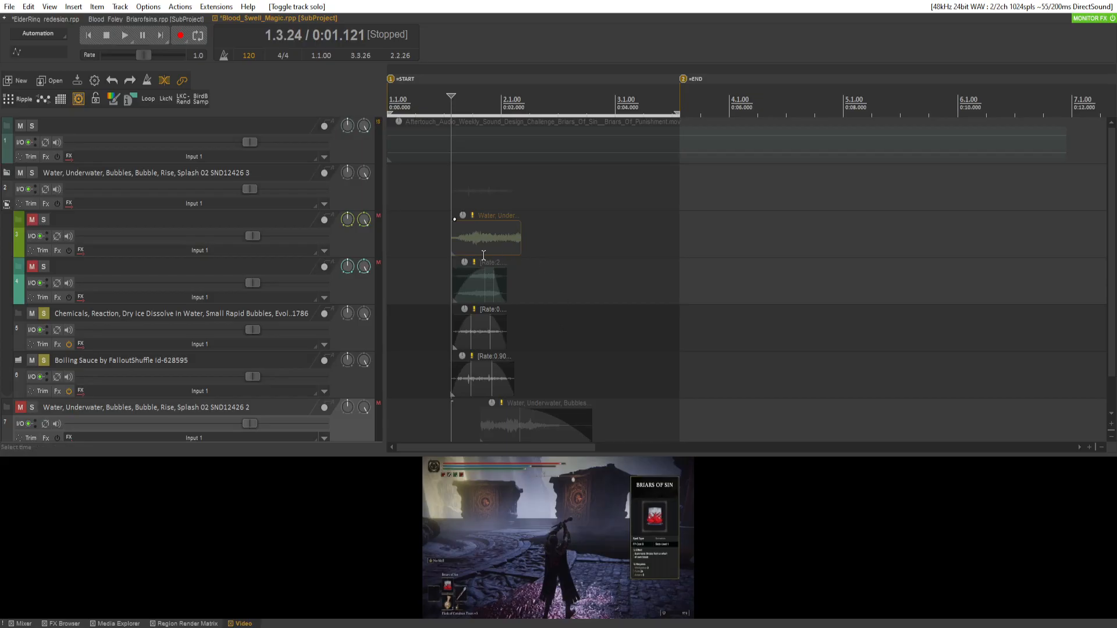
Move the SND12426 3 bubbles item's track below the riser track, shorten the item to about 0.98 s, and fade it in and out.
left_click_drag(358, 246, 365, 298)
key("space")
key("space")
left_click_drag(516, 297, 503, 280)
left_click(452, 268)
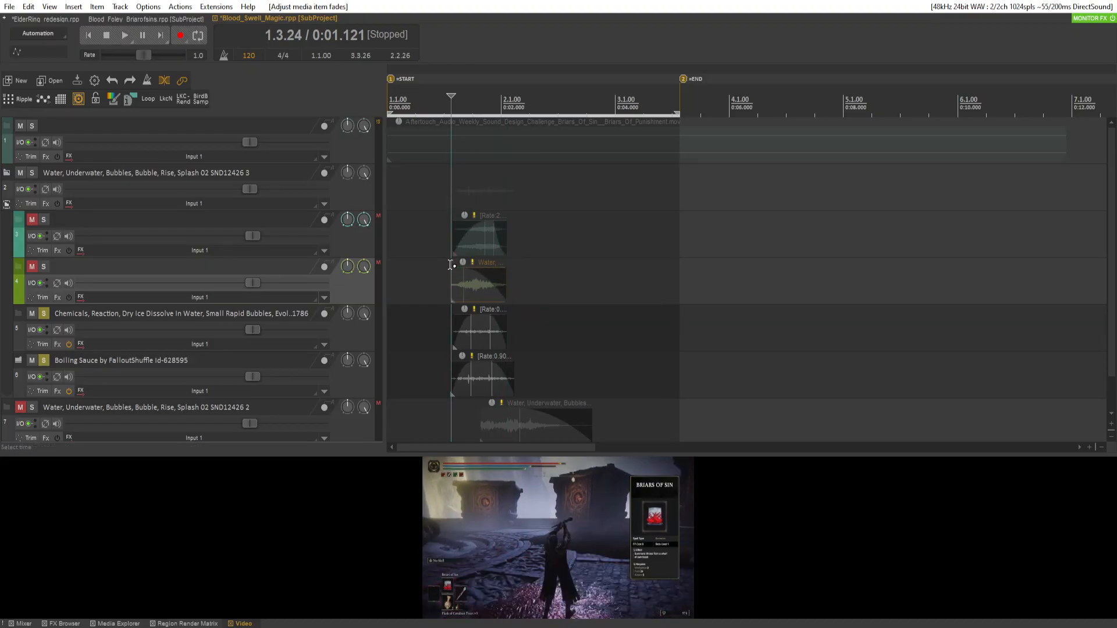
Unmute and solo the SND12426 3 bubbles item's track and audition it with the other bubbling layers from about 1.13 s.
left_click(32, 266)
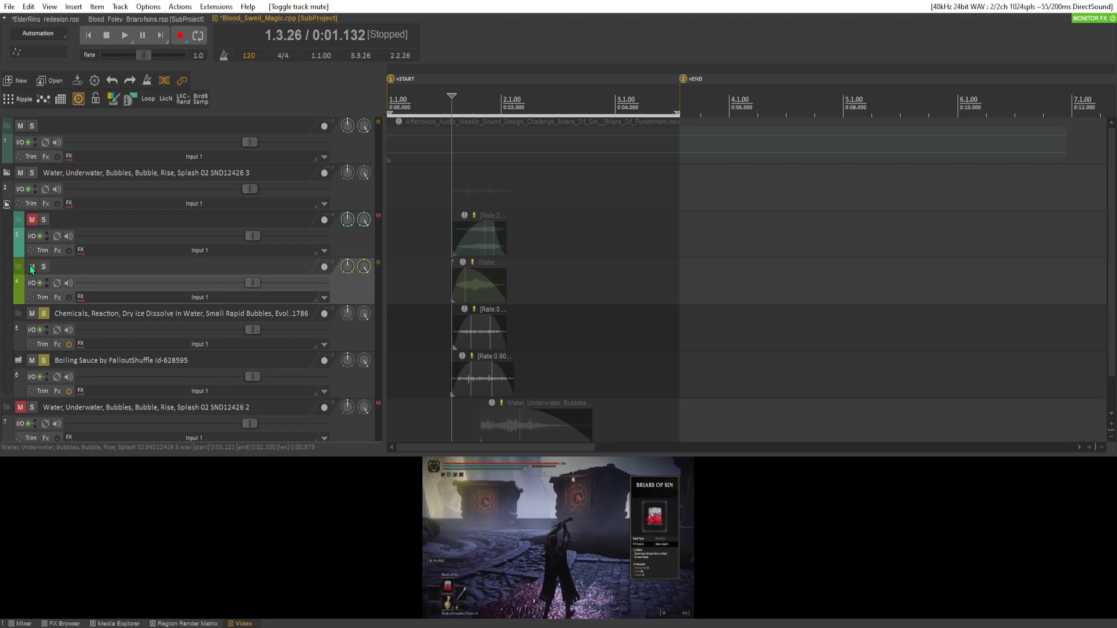
key("space")
key("space")
left_click(47, 267)
key("space")
key("space")
key("space")
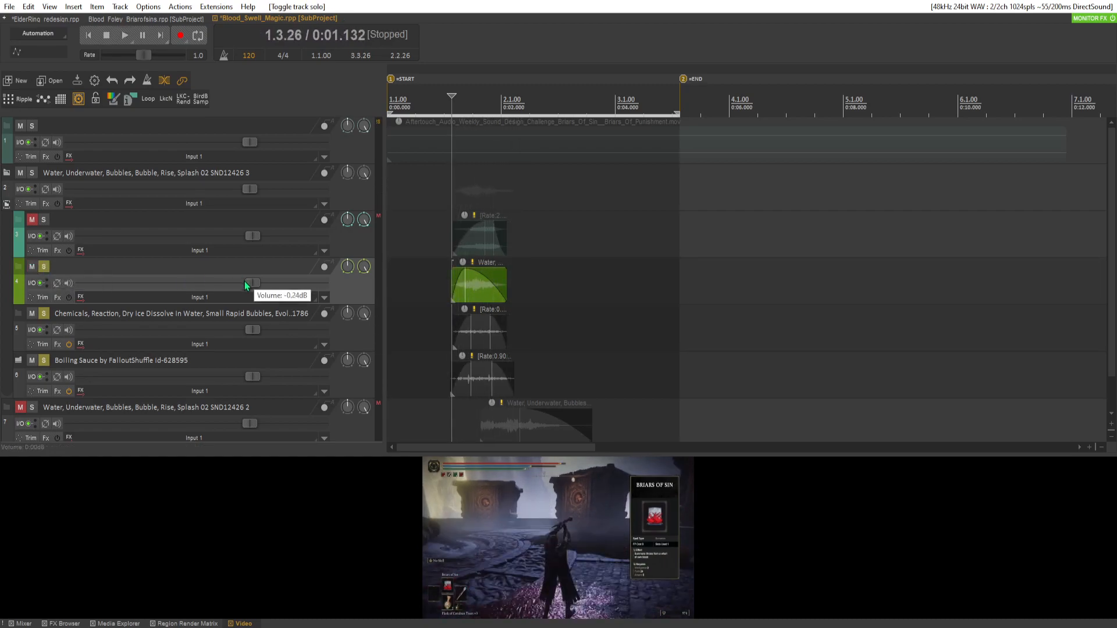
Lower the volume of the SND12426 3 bubbles item's track to about -17.3 dB while auditioning it against the video.
left_click_drag(246, 280, 224, 285)
scroll(221, 287, "down", 4)
key("space")
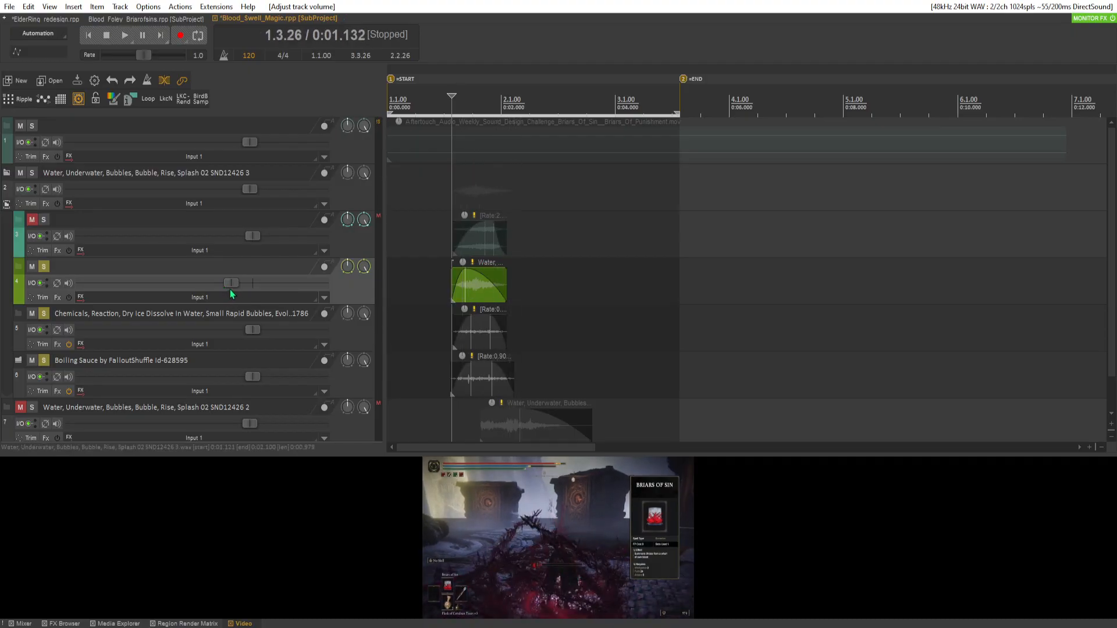
key("space")
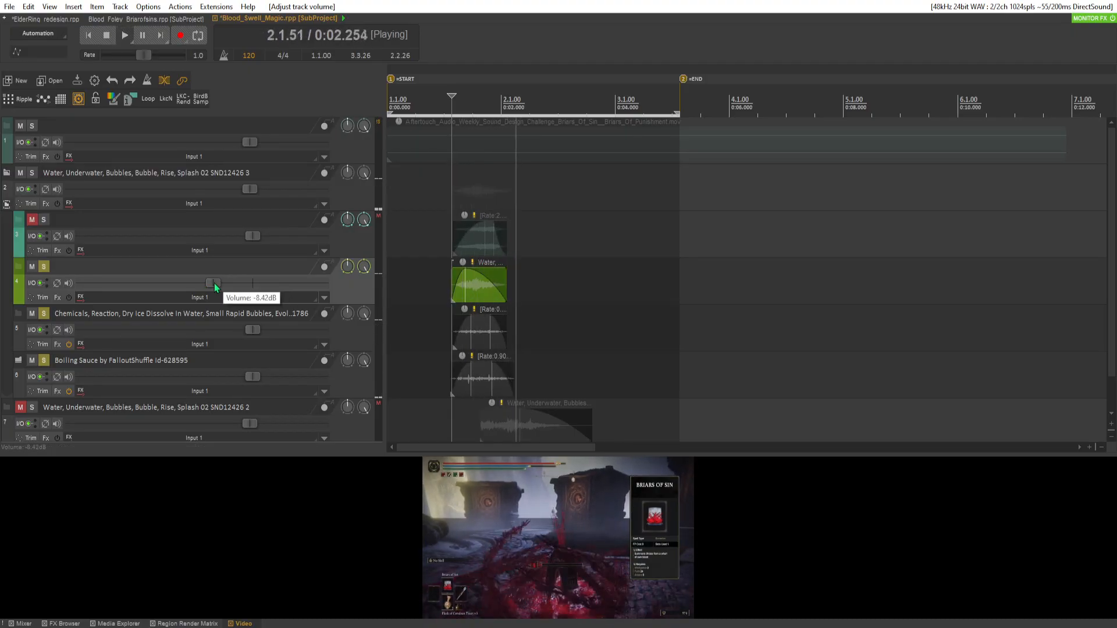
key("space")
key("space")
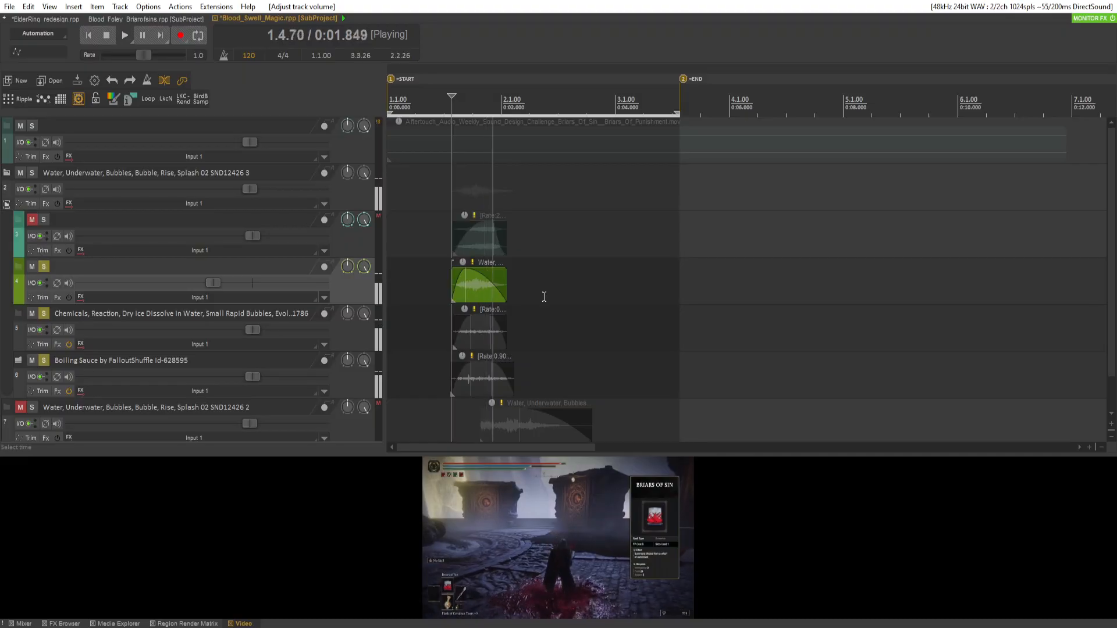
key("space")
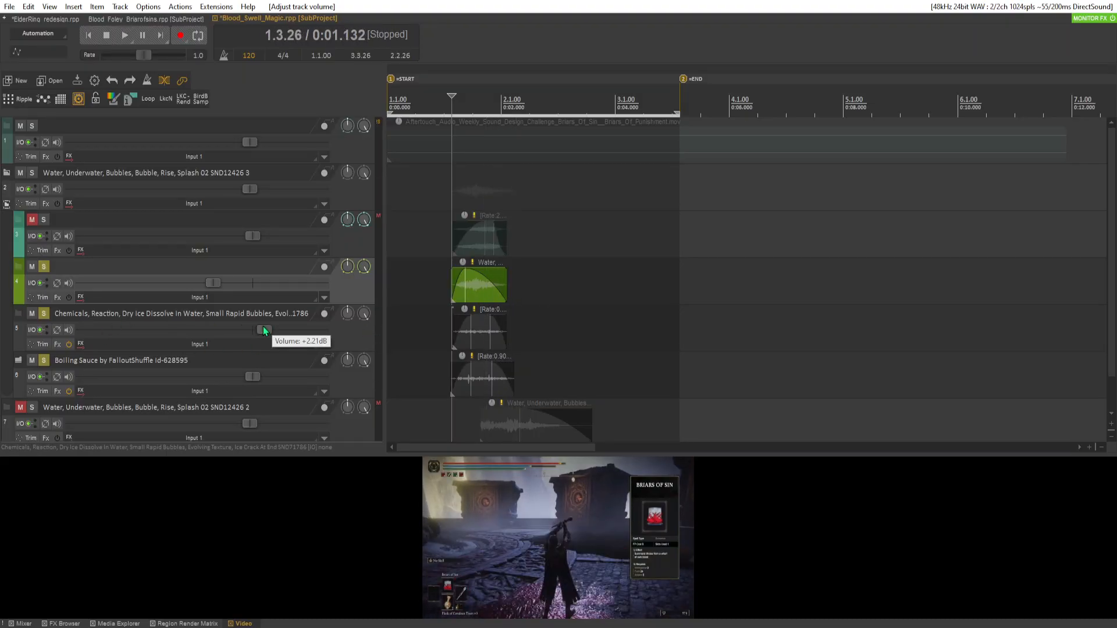
left_click_drag(216, 285, 178, 283)
key("space")
key("space")
key("space")
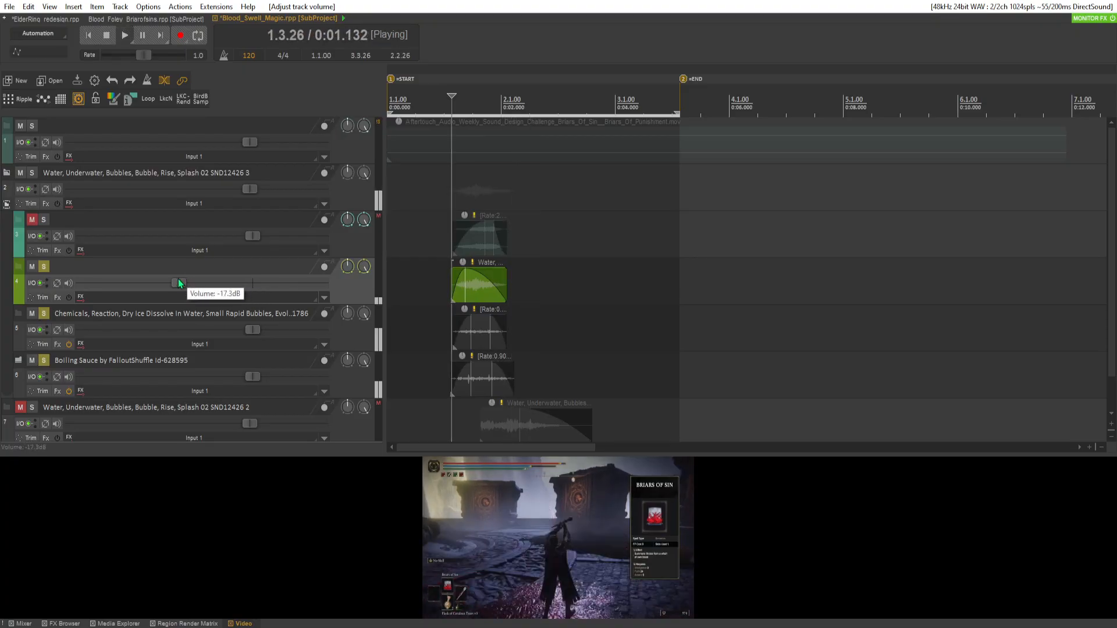
key("space")
Audition the soloed bubbling layers from about 1.13 s while adjusting the effects on the Chemicals track.
key("space")
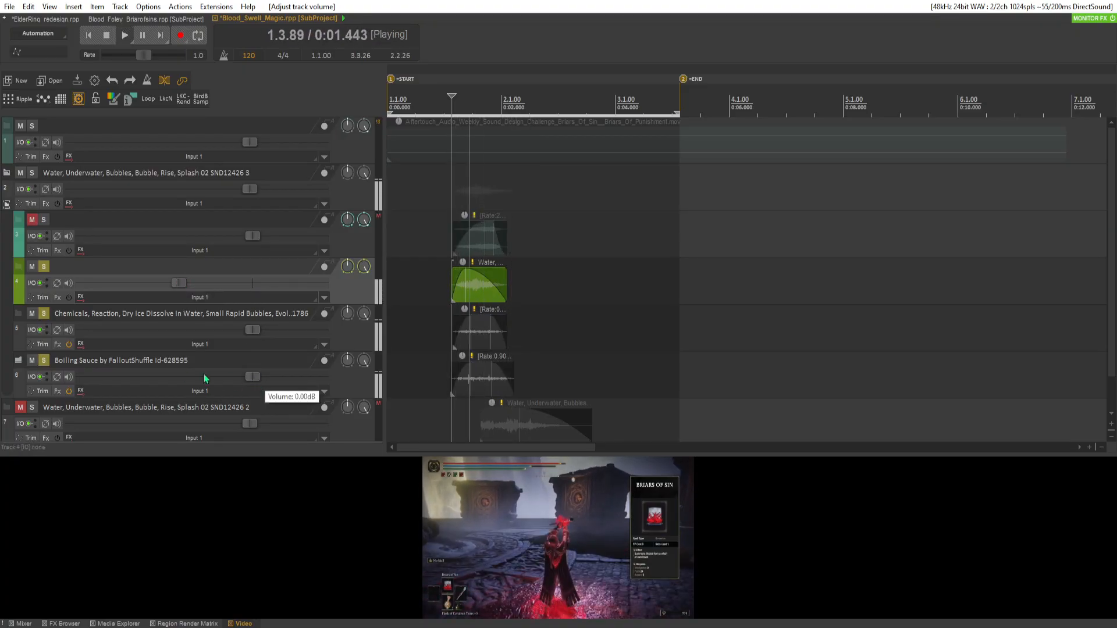
key("space")
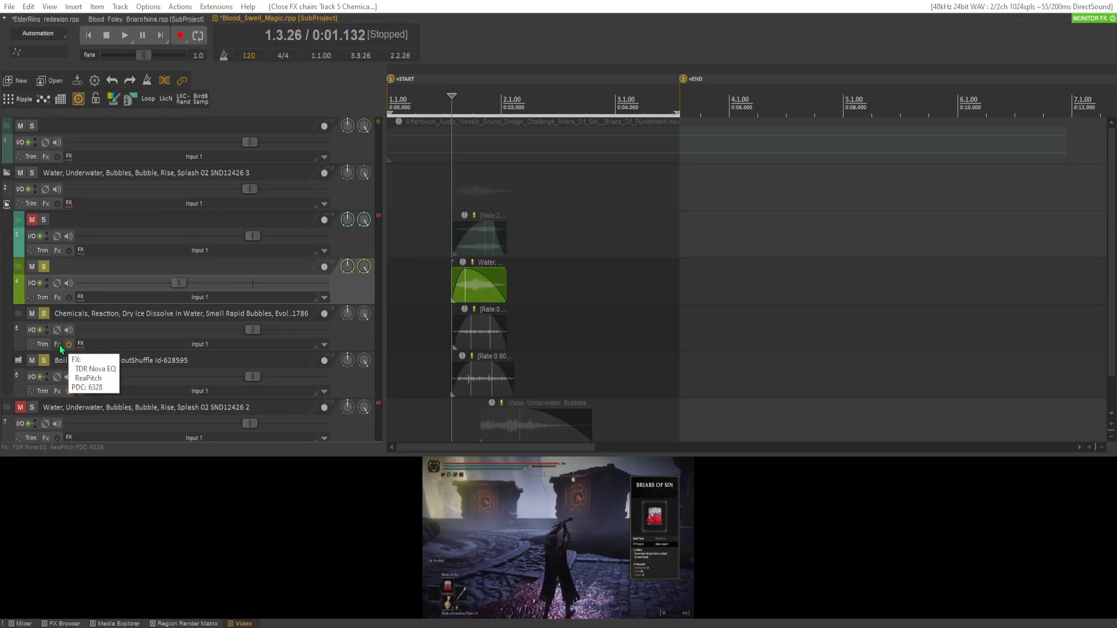
key("space")
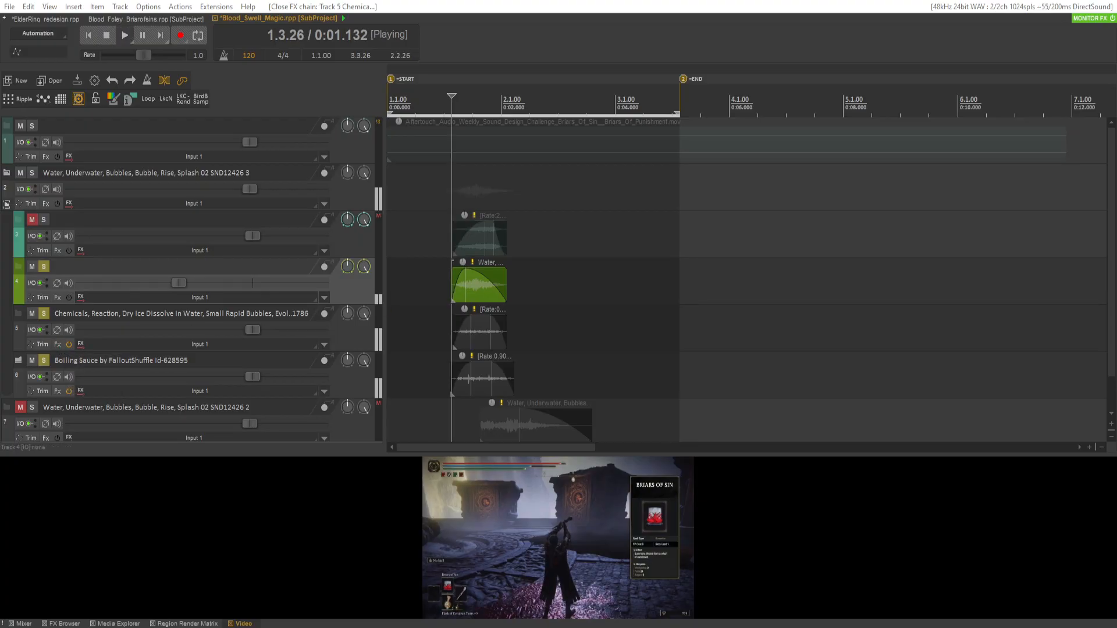
key("space")
key("space")
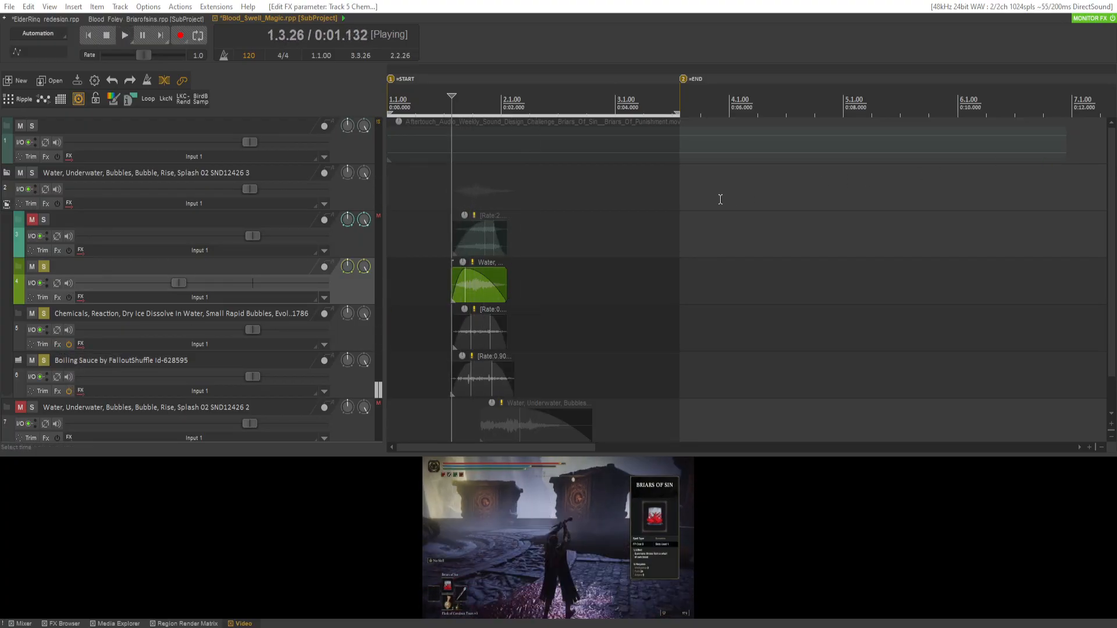
key("space")
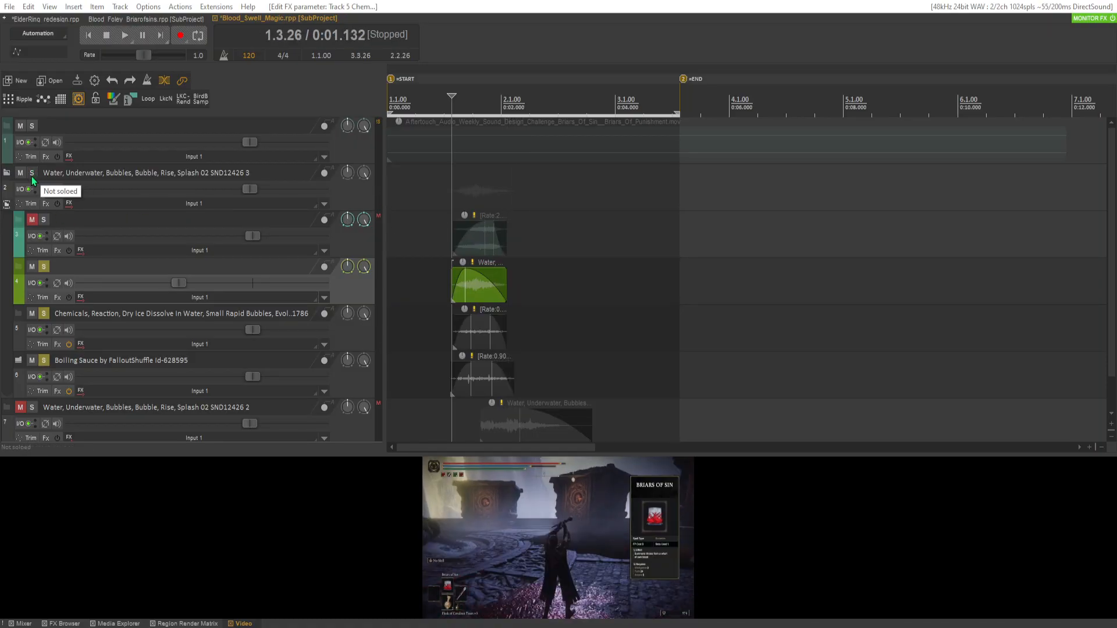
key("space")
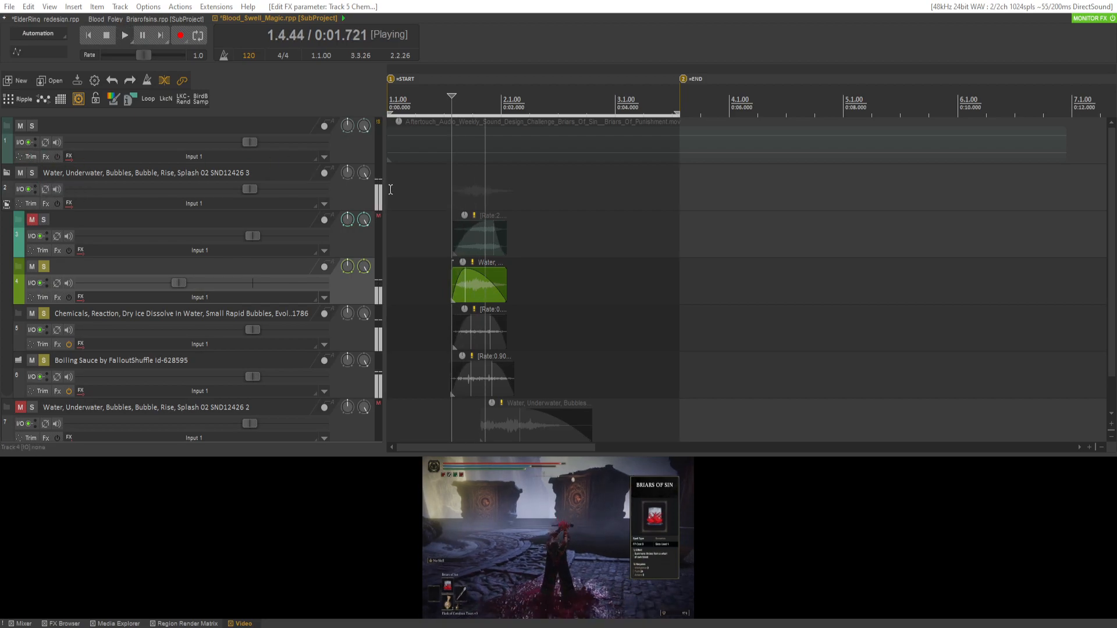
key("space")
key("space")
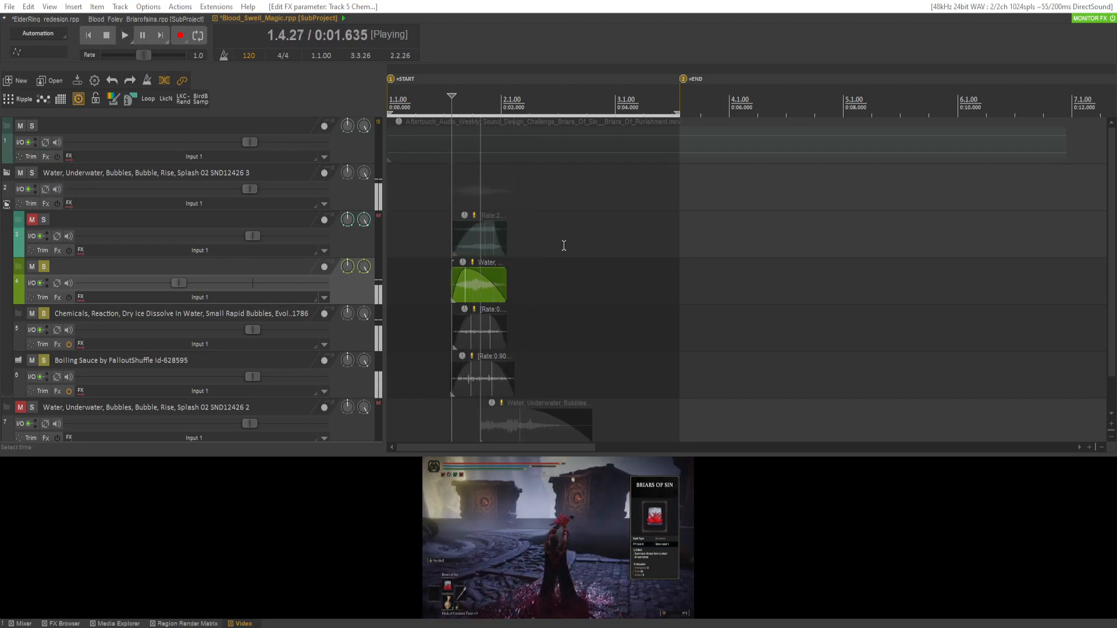
key("space")
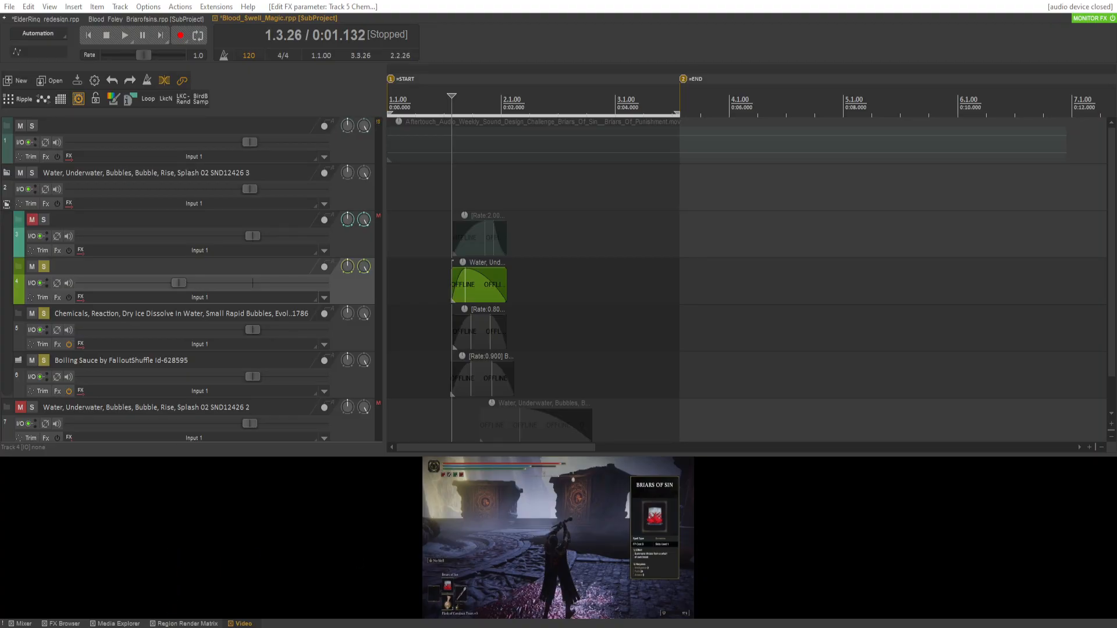
Open the ZOOM0075_LR recording from the file browser in Media Player, preview it at two points, and close it.
key("super+e")
left_click_drag(466, 132, 570, 627)
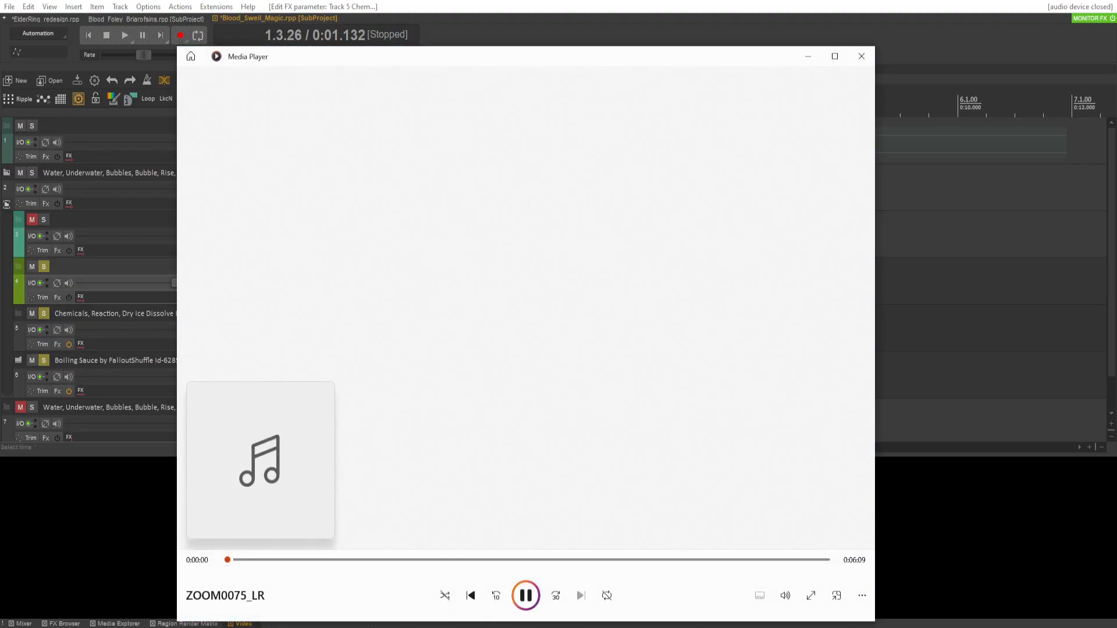
left_click(396, 560)
left_click(506, 560)
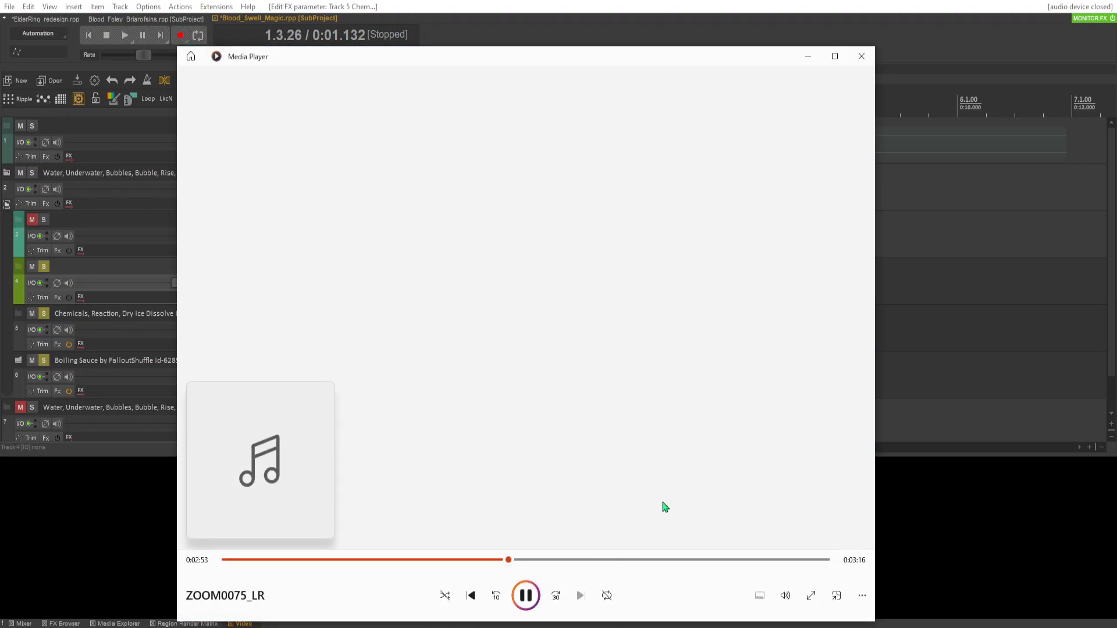
left_click(861, 56)
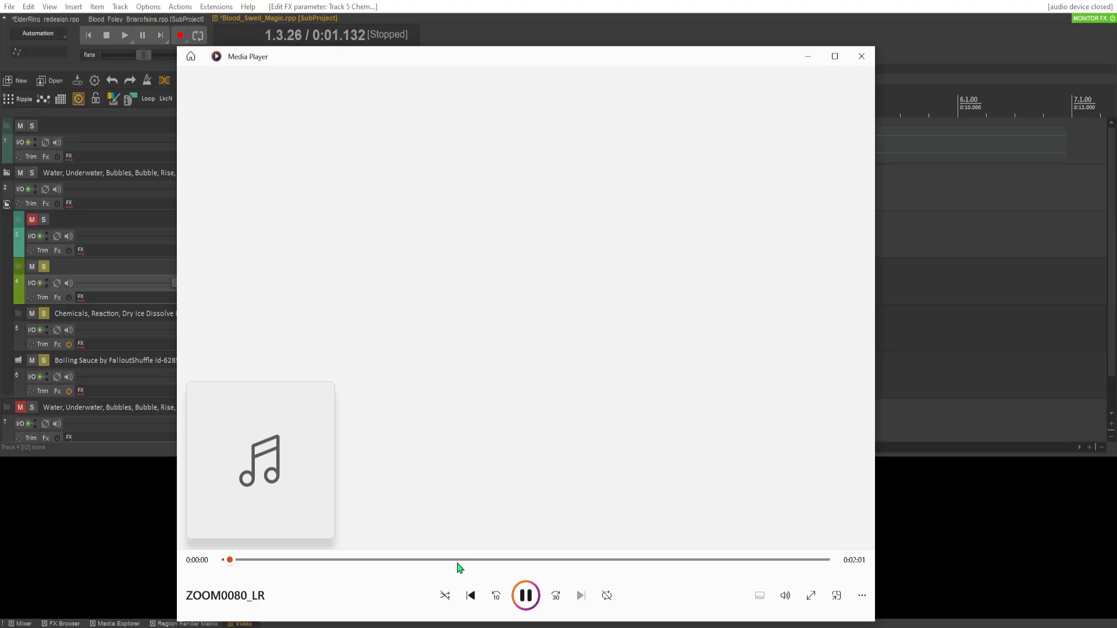
Preview the ZOOM0080_LR recording at several points in Media Player and close it.
left_click(455, 560)
left_click(576, 560)
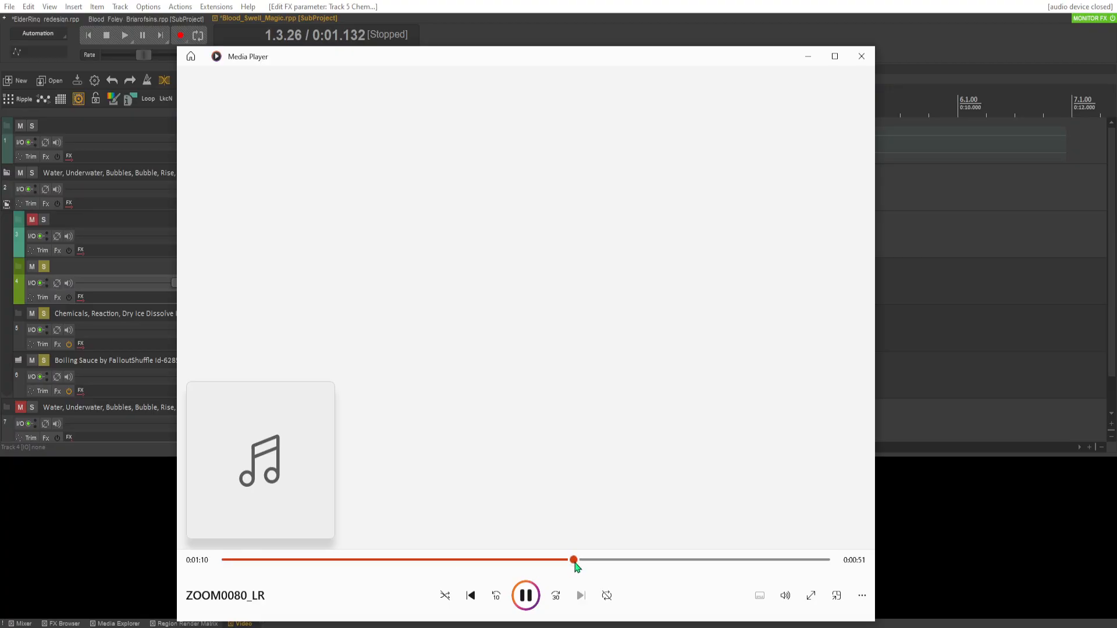
left_click(687, 560)
left_click(525, 595)
left_click(862, 56)
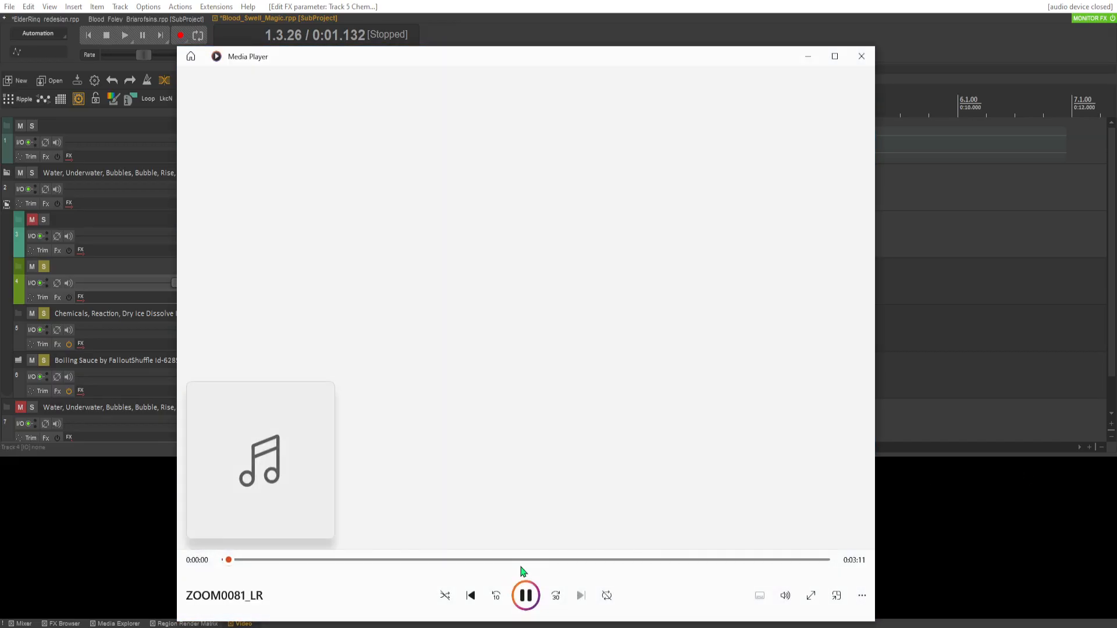
Preview the ZOOM0081_LR recording at several points in Media Player and close it.
left_click(497, 559)
left_click(549, 560)
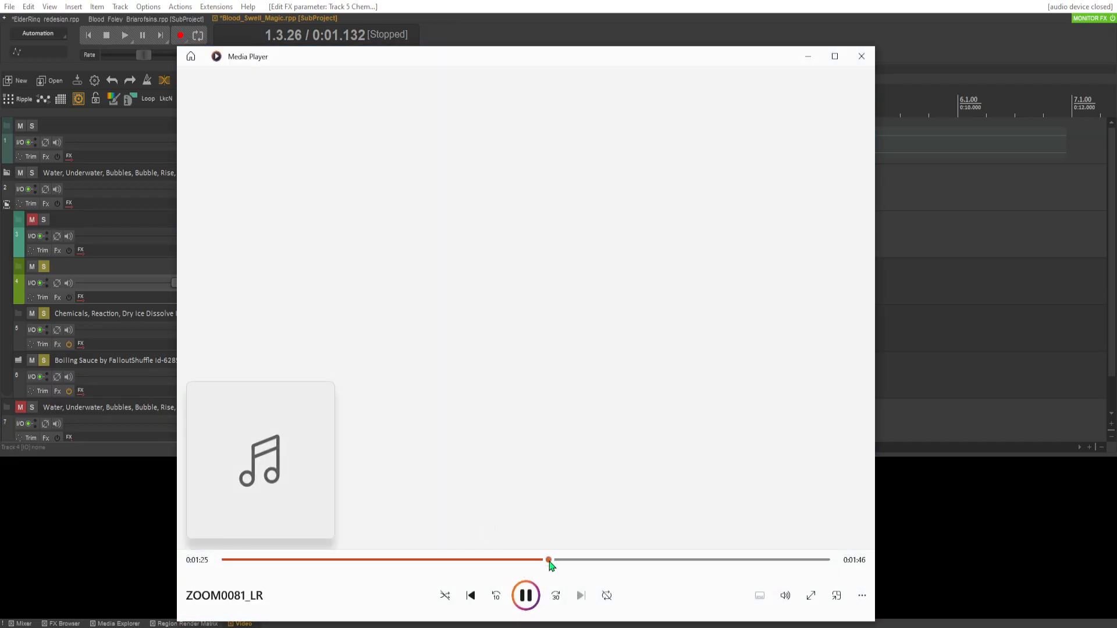
left_click(490, 559)
left_click(861, 56)
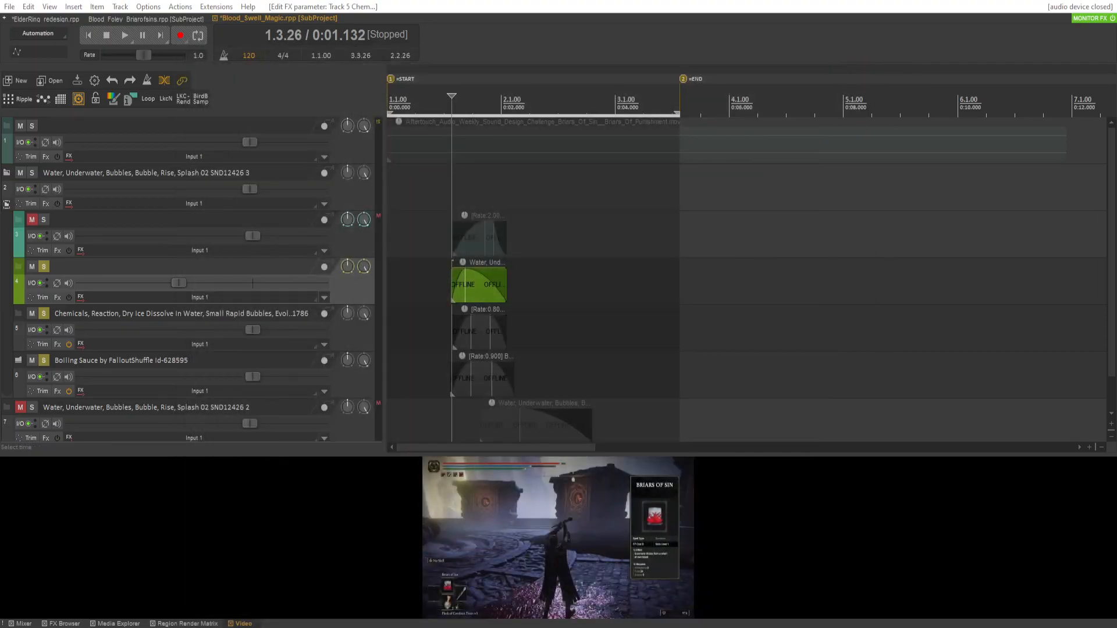
Switch back to REAPER and insert ZOOM0081_LR.WAV on the SND12426 2 track at about 4.1 s.
left_click_drag(1116, 511, 622, 405)
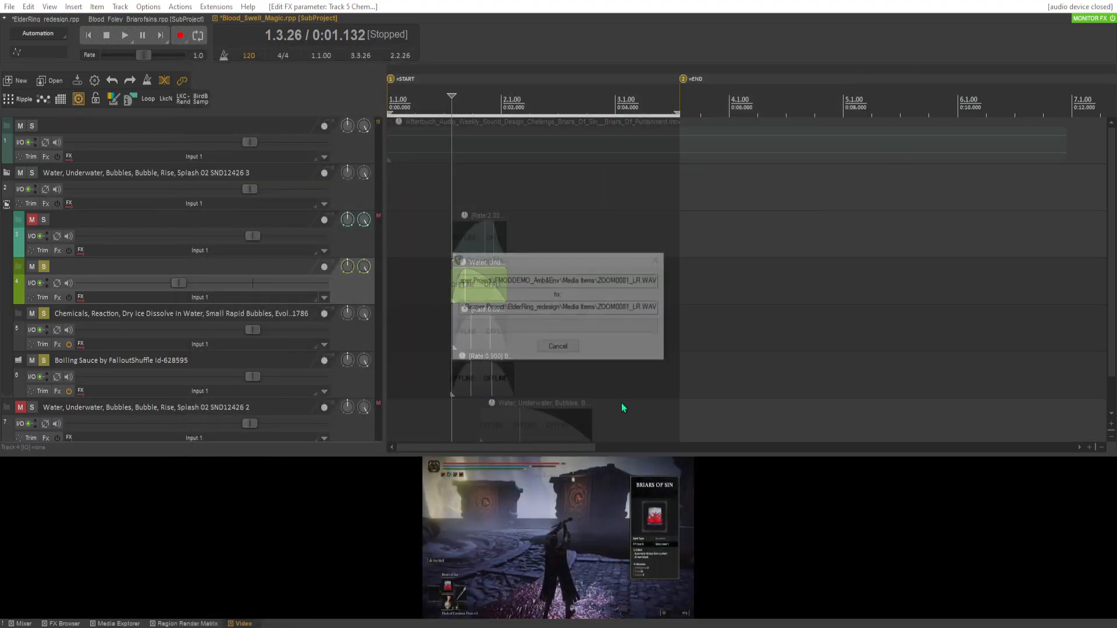
scroll(331, 386, "down", 1)
scroll(797, 367, "down", 2)
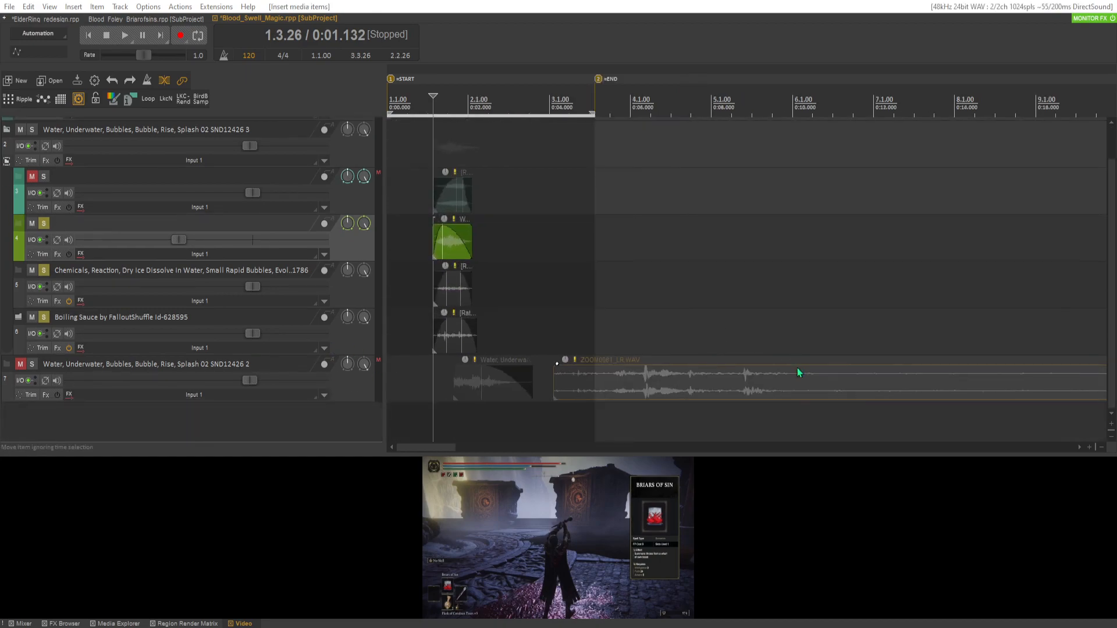
Cut off the opening part of the ZOOM0081_LR recording and move the rest onto the Boiling Sauce track at about 4.6 s.
left_click(686, 385)
left_click(711, 392)
key("s")
left_click(667, 379)
key("Delete")
left_click_drag(794, 369, 618, 335)
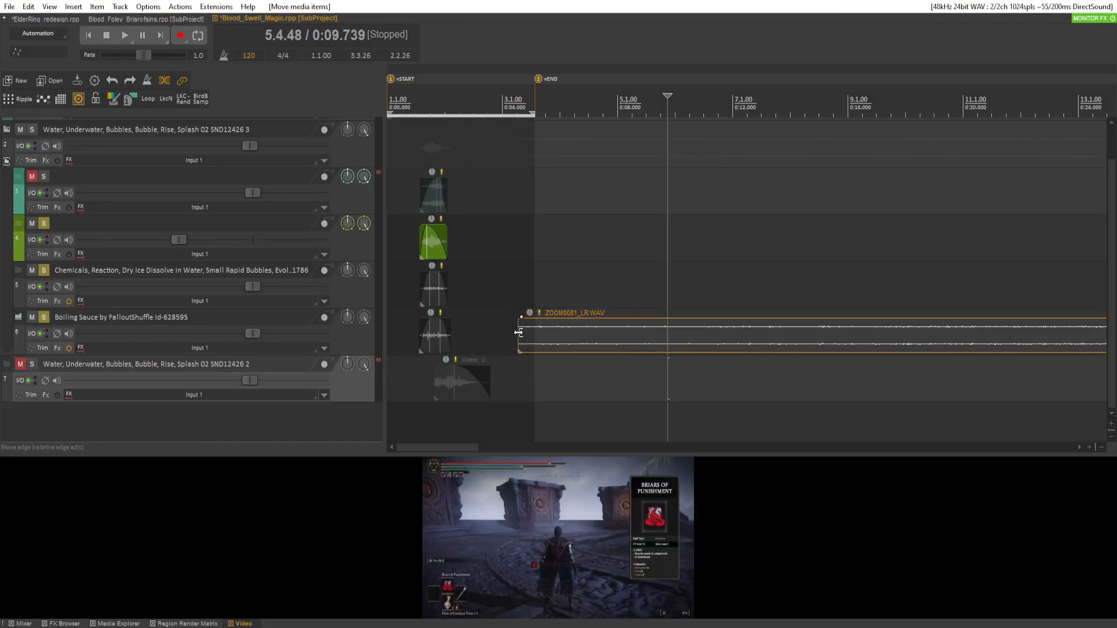
Move the ZOOM0081_LR recording up to the Chemicals track and audition it from about 7.7 s.
key("space")
left_click_drag(678, 332, 667, 288)
key("space")
left_click(609, 284)
key("space")
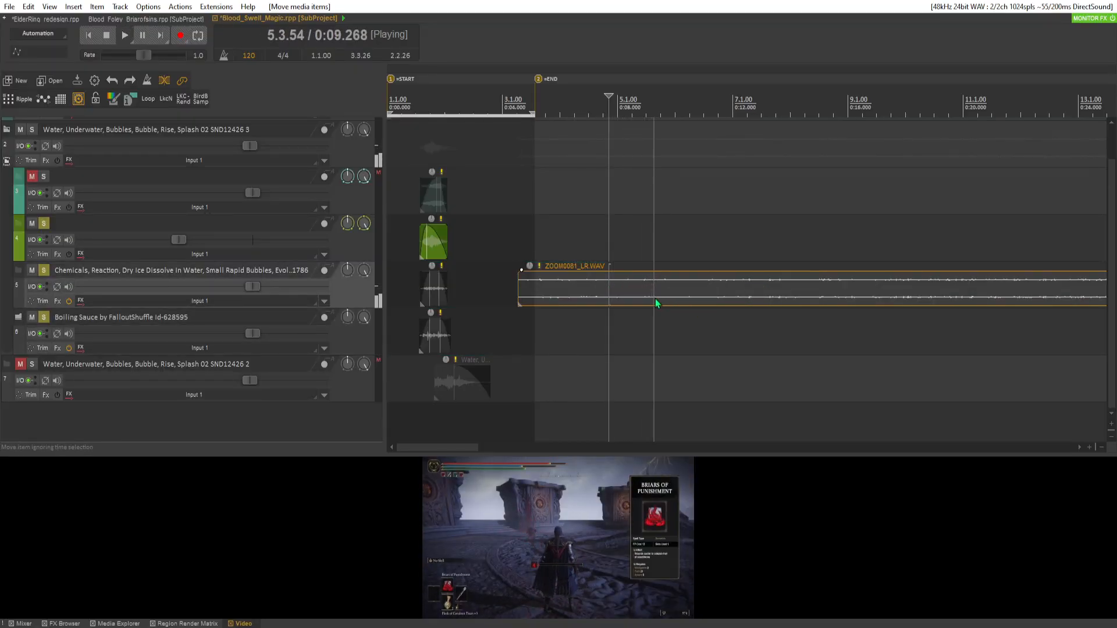
key("space")
Split the ZOOM0081_LR recording at about 7.7 s and 11.8 s.
key("s")
left_click(728, 298)
key("s")
Insert a new track above the Chemicals track and solo it.
right_click(347, 247)
left_click(396, 240)
left_click(44, 270)
Split the recording at about 15 s and move the segment before that cut onto the new track at about 1.1 s.
left_click_drag(760, 344, 478, 286)
left_click(861, 337)
left_click(818, 341)
key("s")
Move the 7.7 s to 11.8 s segment onto the new track and delete the leftover segment before it.
left_click(631, 338)
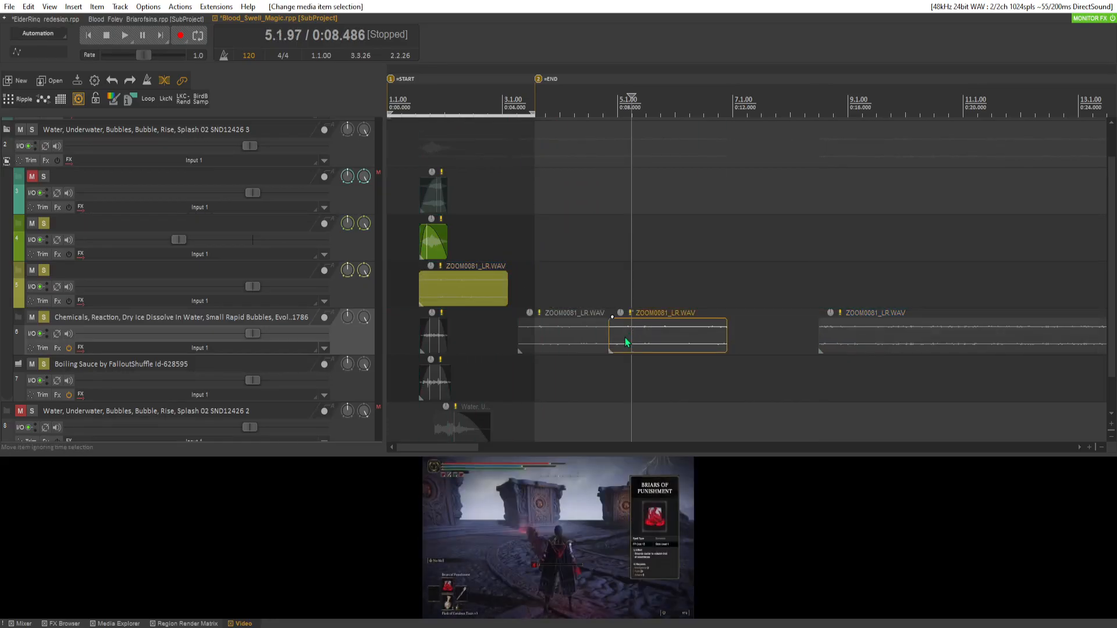
left_click_drag(626, 342, 650, 301)
left_click(585, 326)
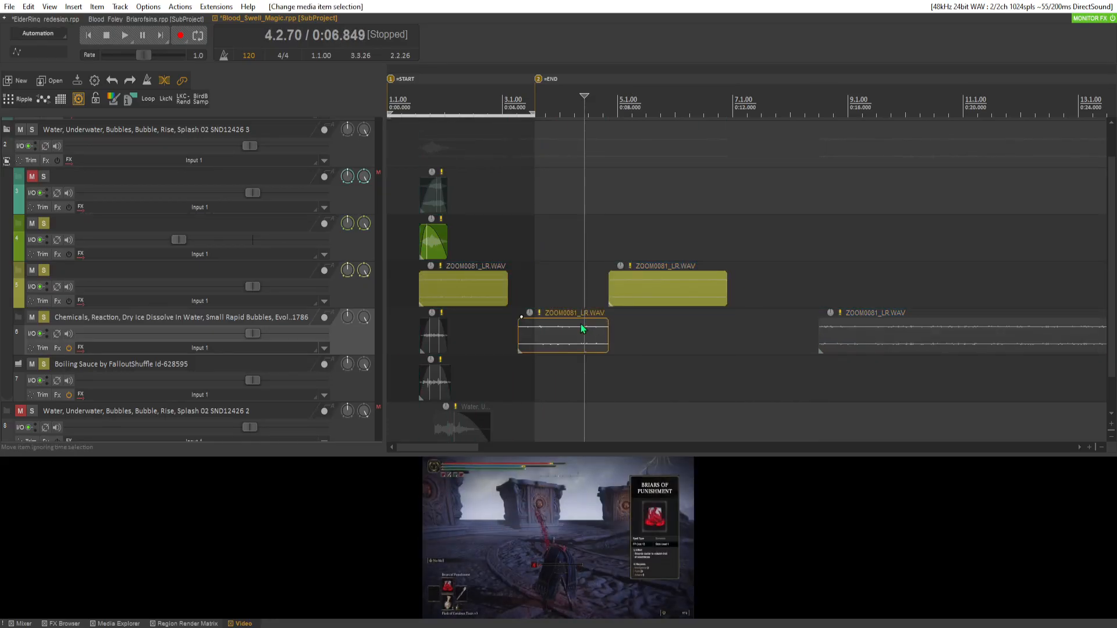
key("Delete")
Audition the remaining ZOOM0081_LR recording from about 40 s and 51 s, and move it onto the new track.
scroll(806, 348, "down", 5)
left_click(806, 348)
key("space")
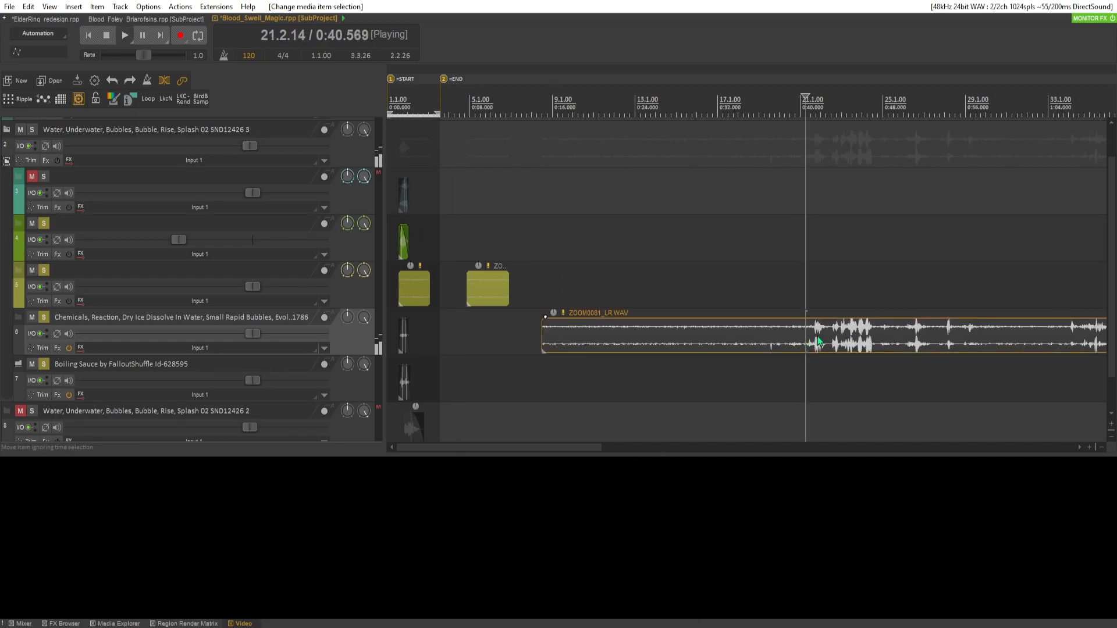
left_click(913, 343)
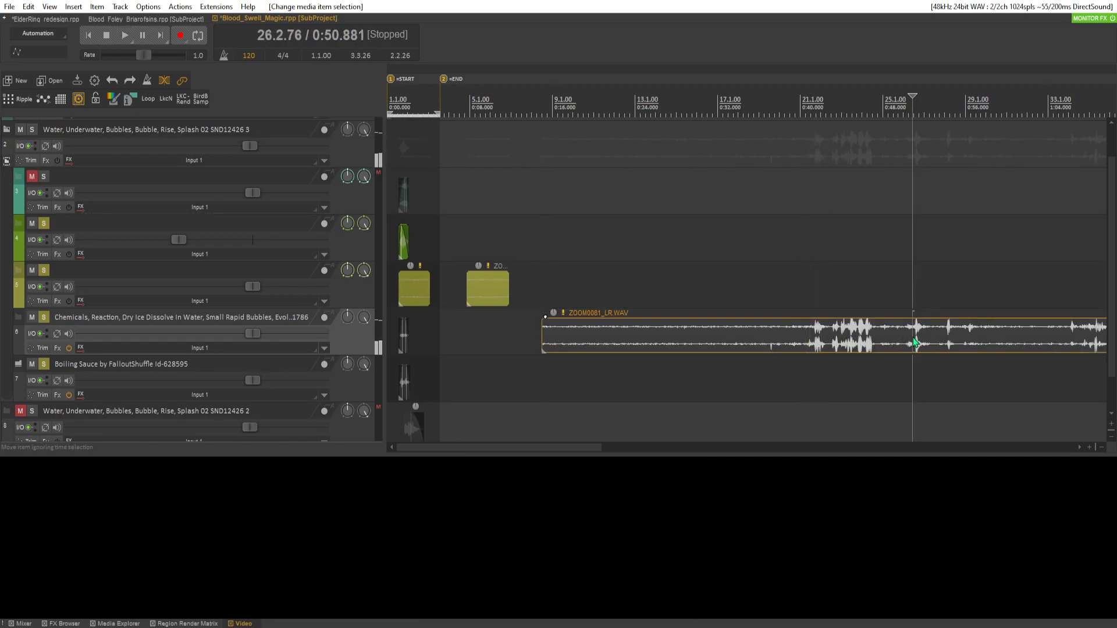
key("space")
left_click_drag(933, 345, 929, 298)
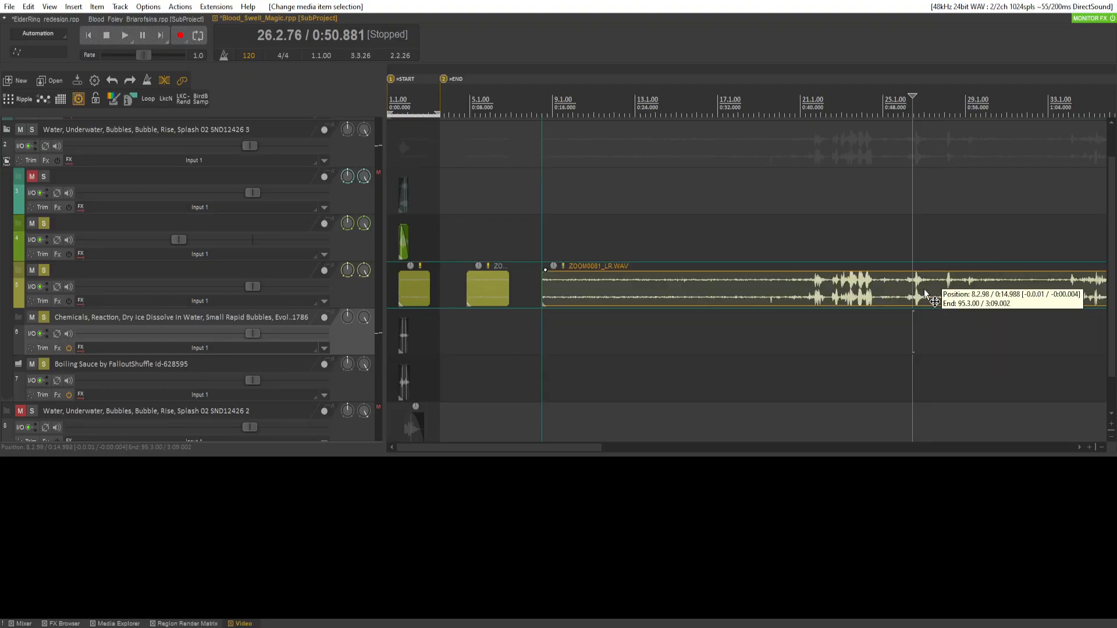
Audition the remaining ZOOM0081_LR recording from about 51 s, 1:08 and 1:27.
key("space")
key("space")
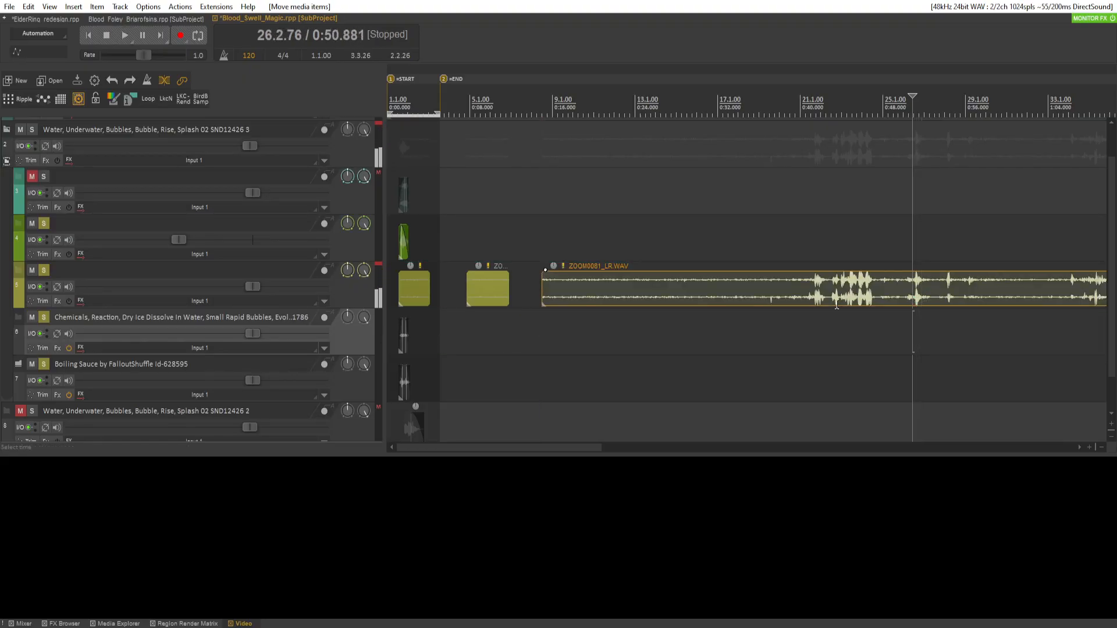
scroll(931, 307, "down", 2)
left_click(744, 297)
key("space")
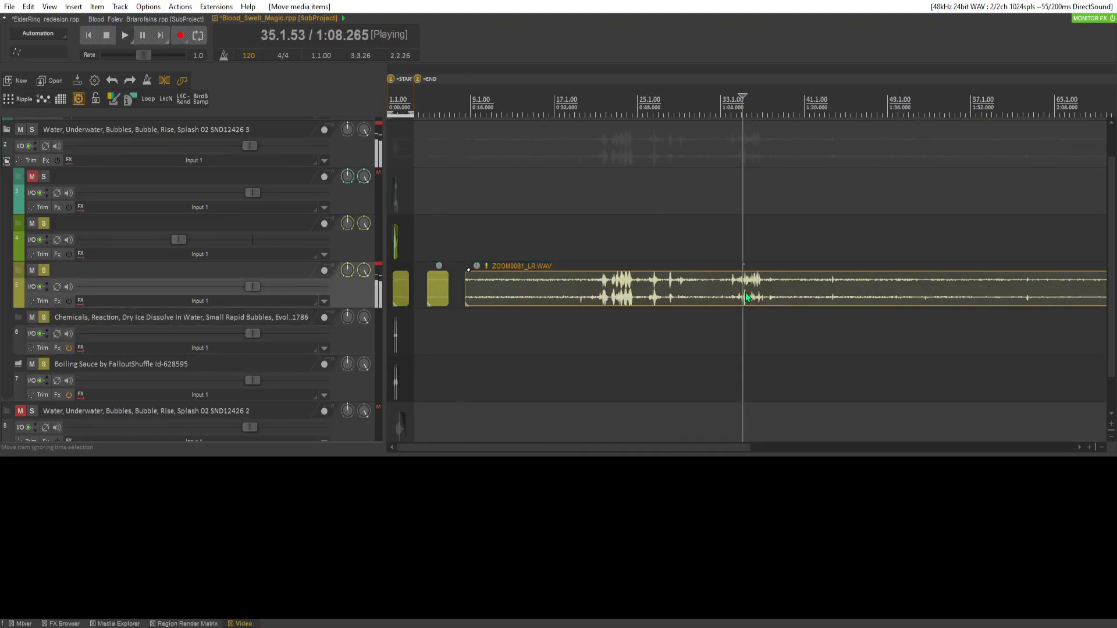
key("space")
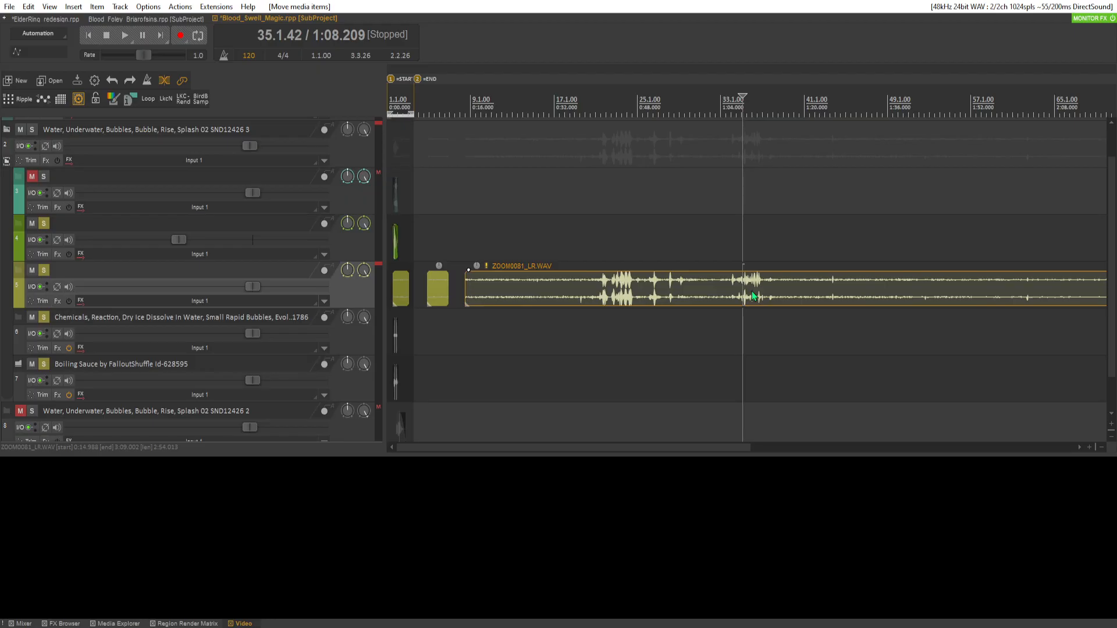
left_click(825, 294)
key("space")
scroll(880, 299, "down", 2)
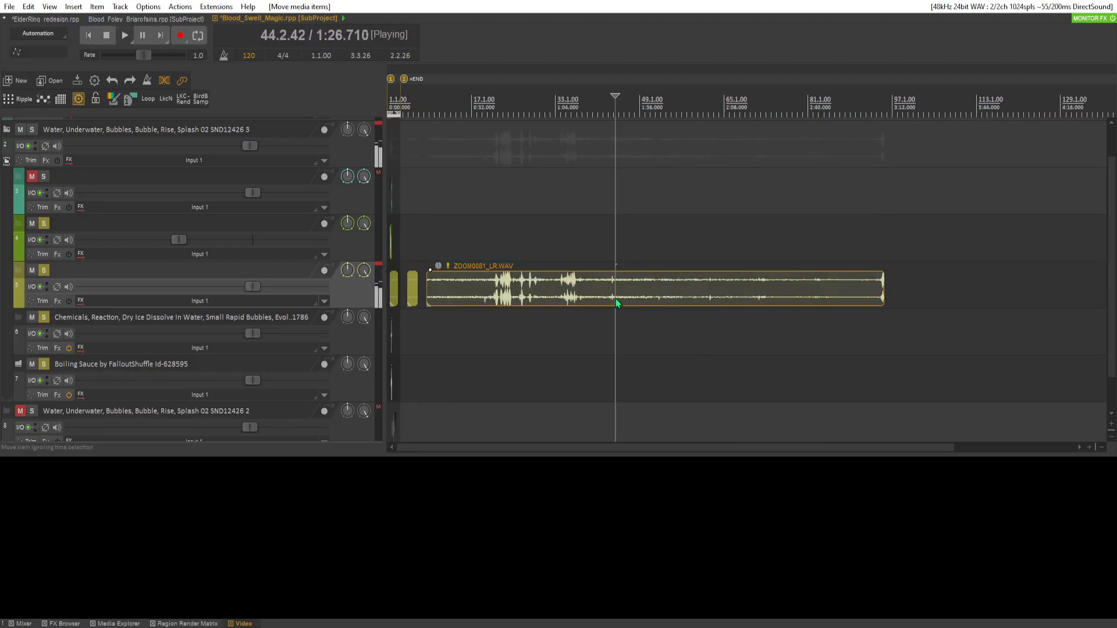
key("space")
scroll(633, 293, "up", 3)
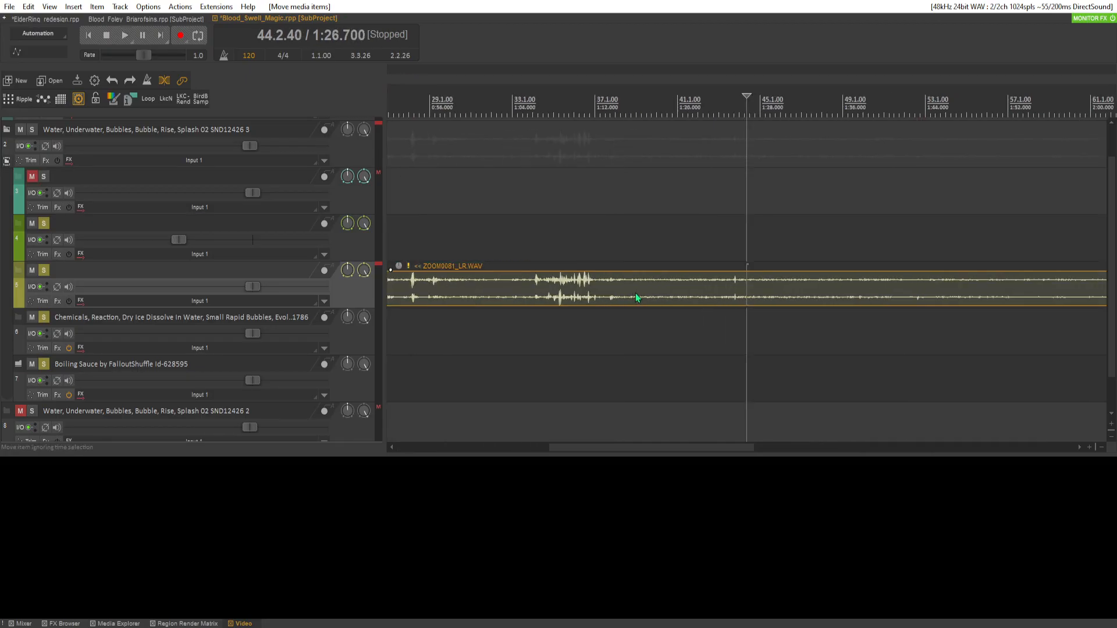
Split the ZOOM0081_LR recording at about 1:27 and 1:37 and move the segment between the cuts up onto track 4.
key("space")
key("s")
key("space")
key("space")
left_click(853, 298)
key("s")
left_click_drag(805, 290, 706, 258)
Audition the rest of the recording, split it at about 2:05 and 2:19, and move the segment between the cuts onto track 4.
left_click(620, 291)
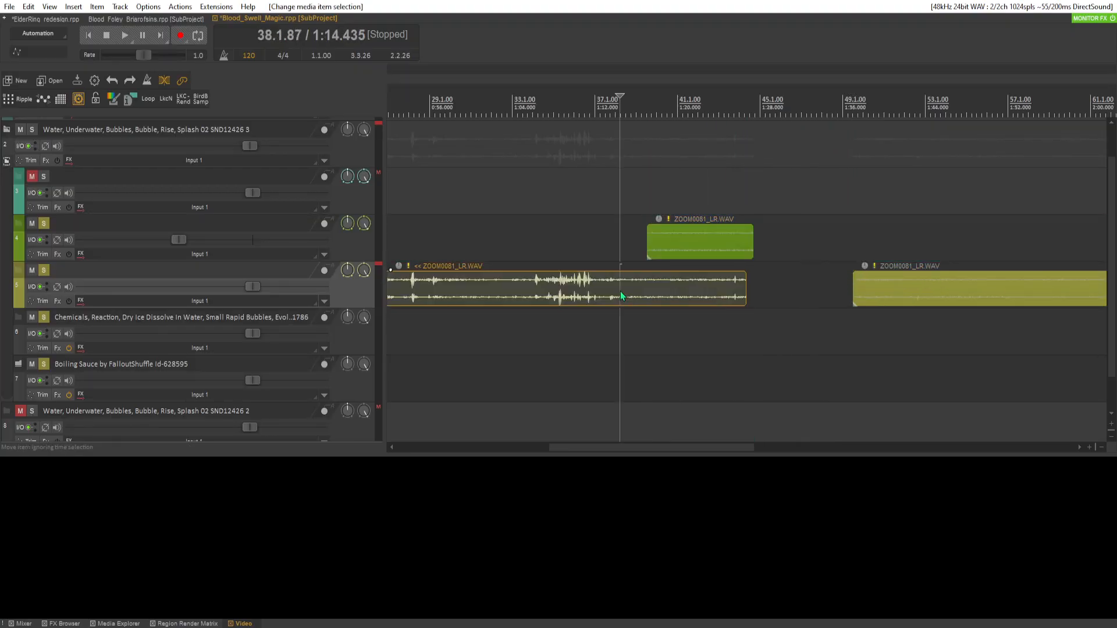
scroll(620, 291, "down", 3)
scroll(895, 294, "down", 2)
key("space")
mouse_move(841, 298)
left_mouse_down()
mouse_move(870, 294)
mouse_move(855, 296)
left_mouse_up()
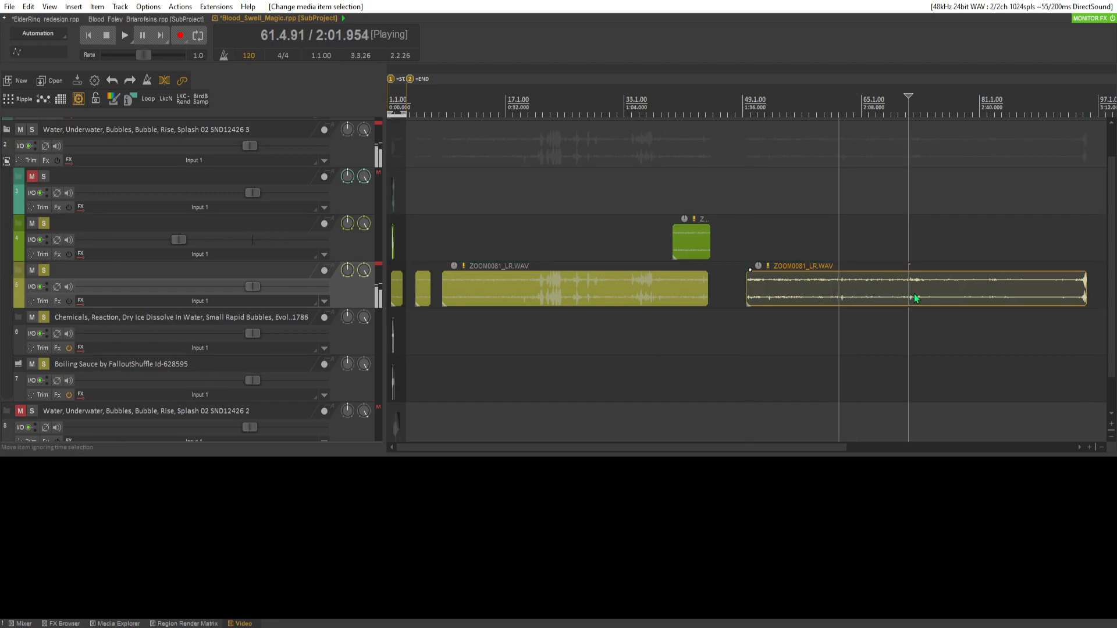
left_click_drag(860, 299, 780, 240)
key("s")
left_click(903, 300)
key("space")
key("s")
Delete the three long leftover pieces of the ZOOM0081_LR recording, keeping the two short segments near the start.
left_click(780, 305)
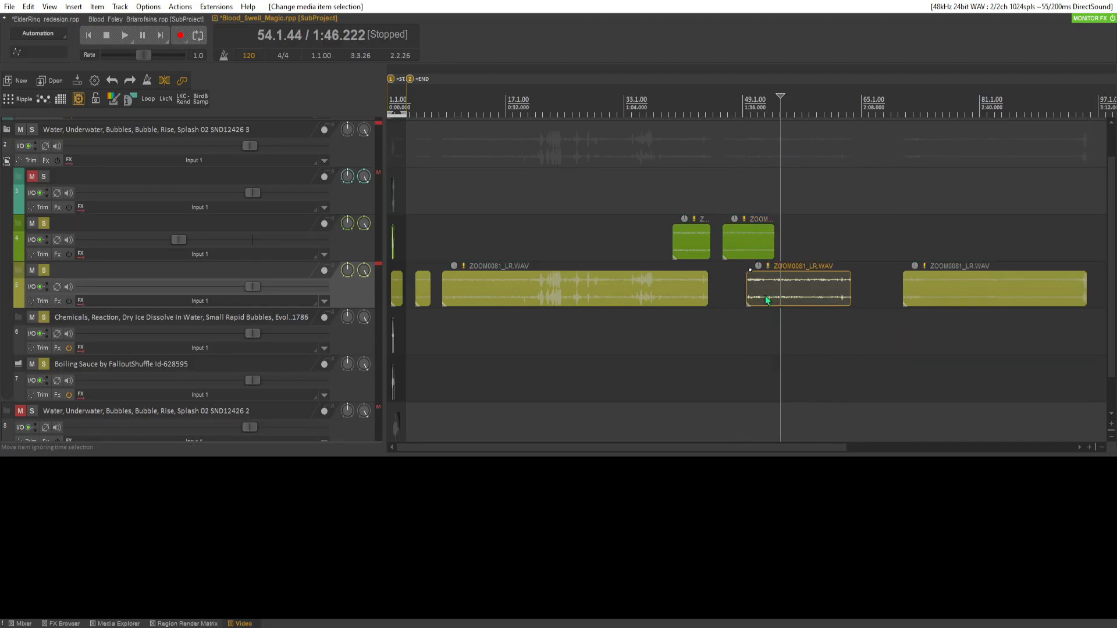
key("Insert")
left_click(933, 298)
key("Delete")
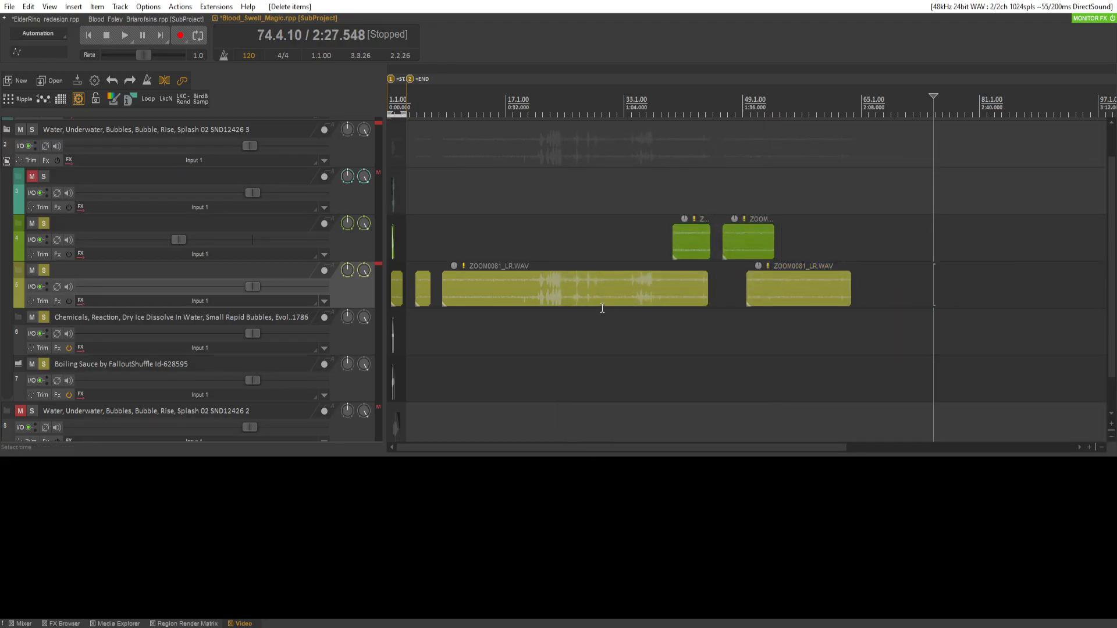
left_click(605, 297)
key("Delete")
left_click_drag(793, 290, 794, 290)
key("Delete")
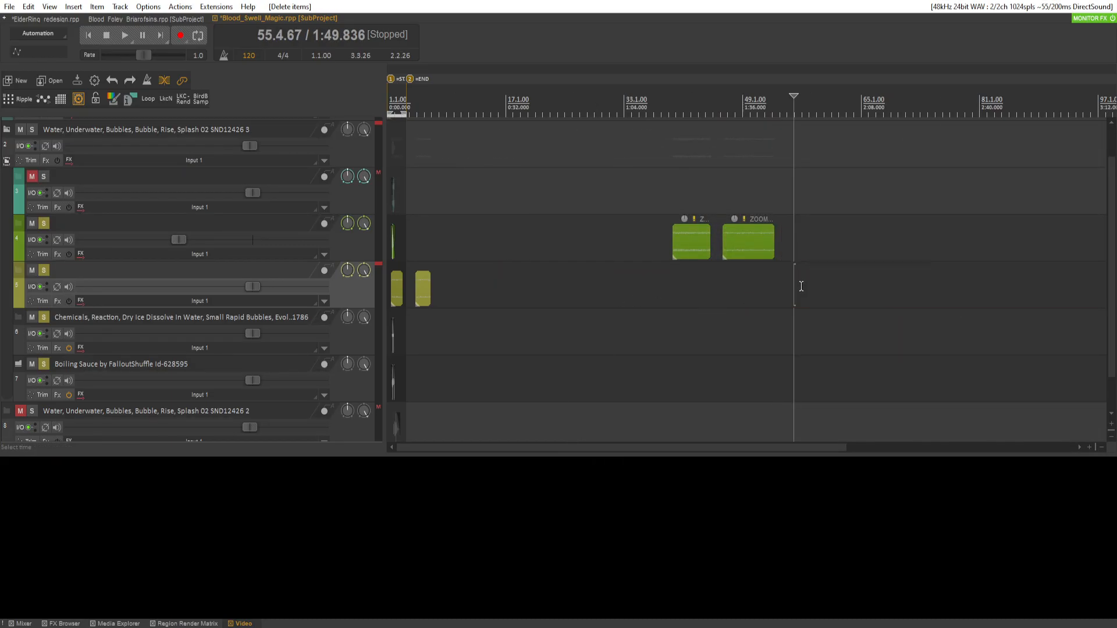
Move the two extracted ZOOM0081_LR segments from track 4 back to the ZOOM track, starting at about 17 s and 38 s.
scroll(683, 339, "up", 2)
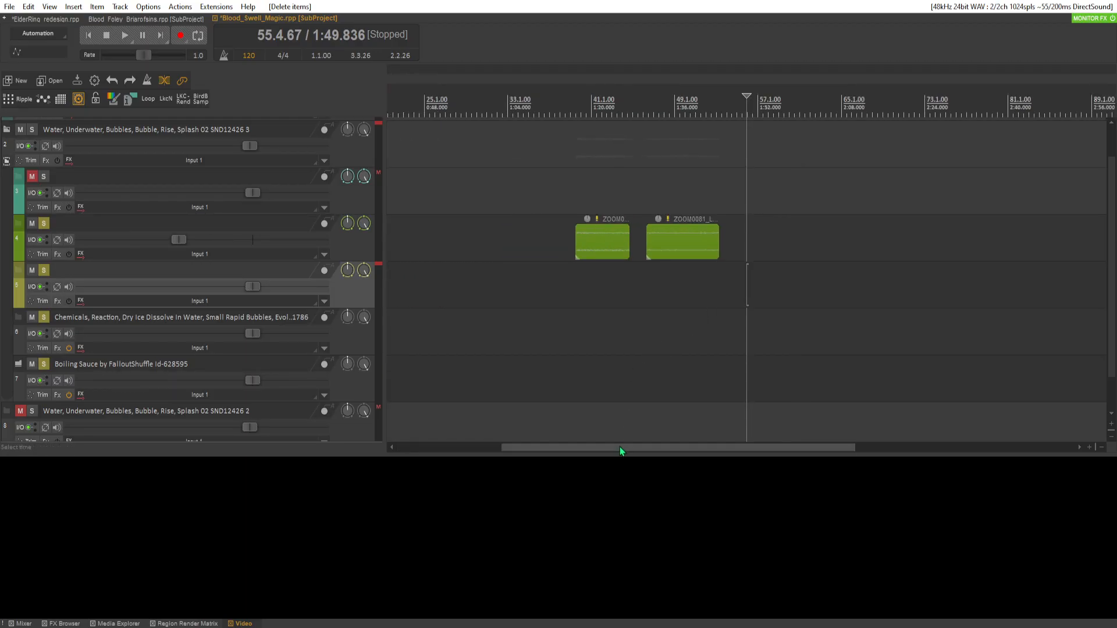
left_click_drag(620, 446, 457, 444)
left_click_drag(797, 251, 486, 297)
left_click_drag(899, 251, 625, 303)
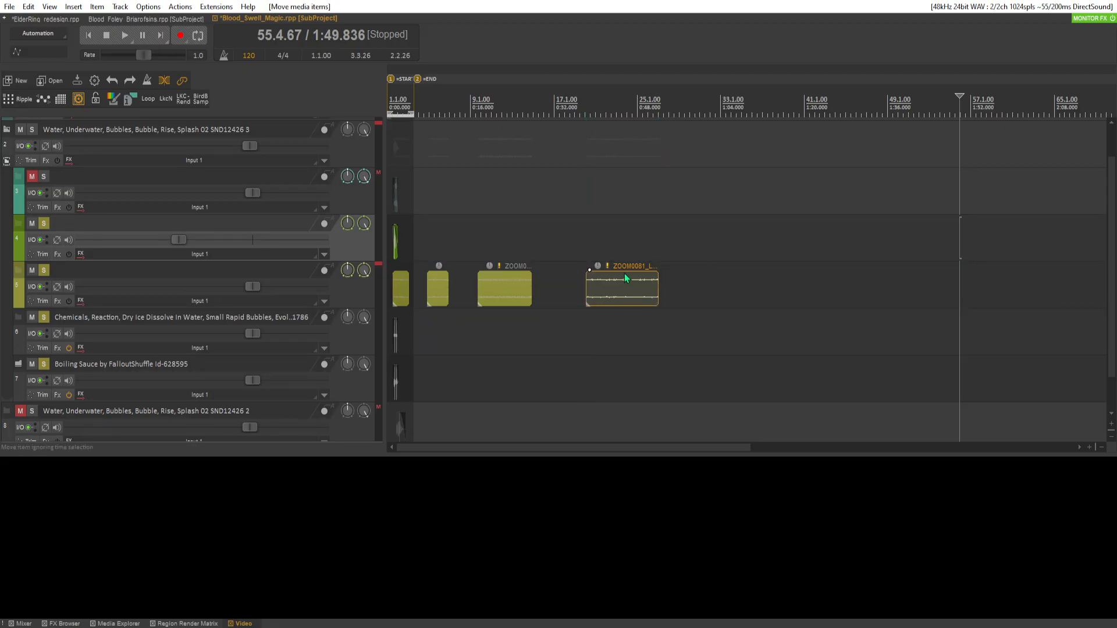
scroll(659, 279, "down", 2)
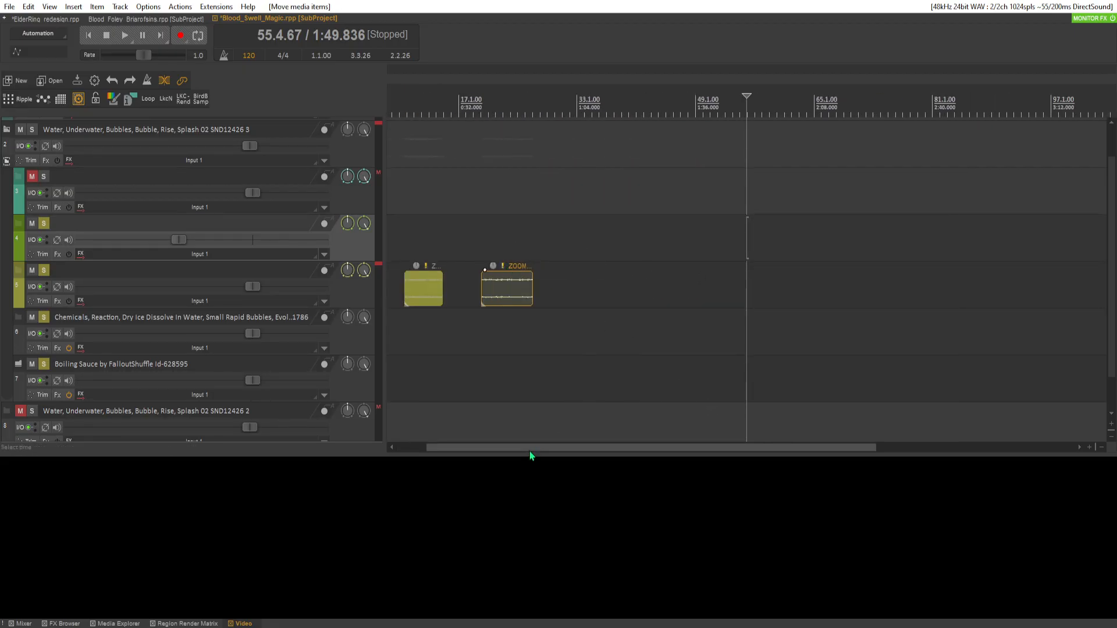
left_click_drag(531, 448, 410, 390)
Insert a new track below track 4 and move the second ZOOM0081_LR segment onto it at about 1.1 s.
left_click(394, 240)
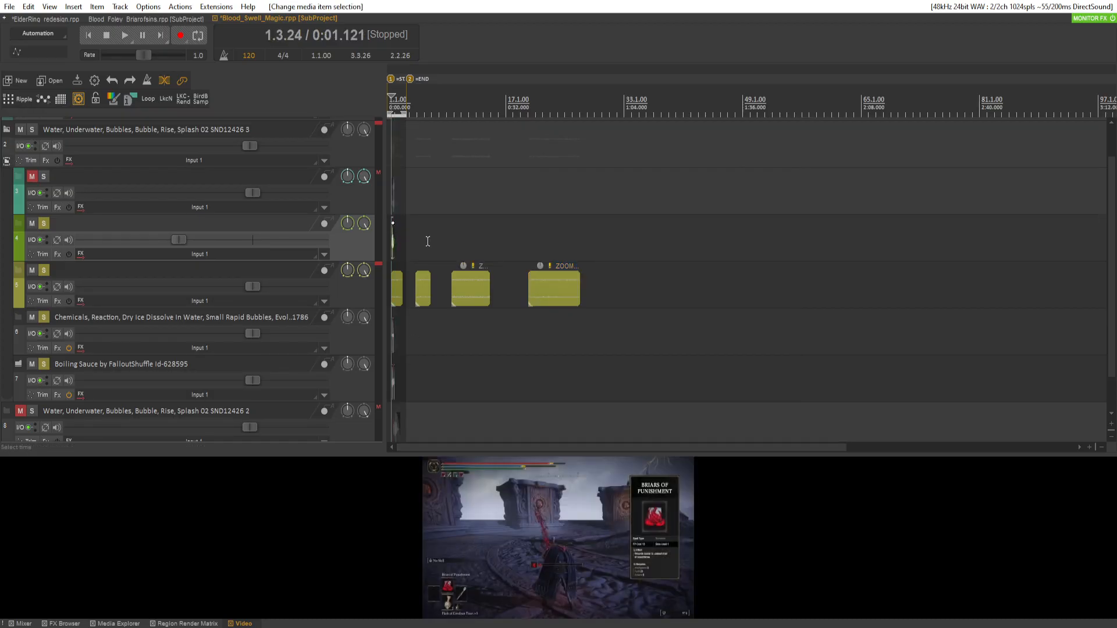
scroll(562, 262, "up", 6)
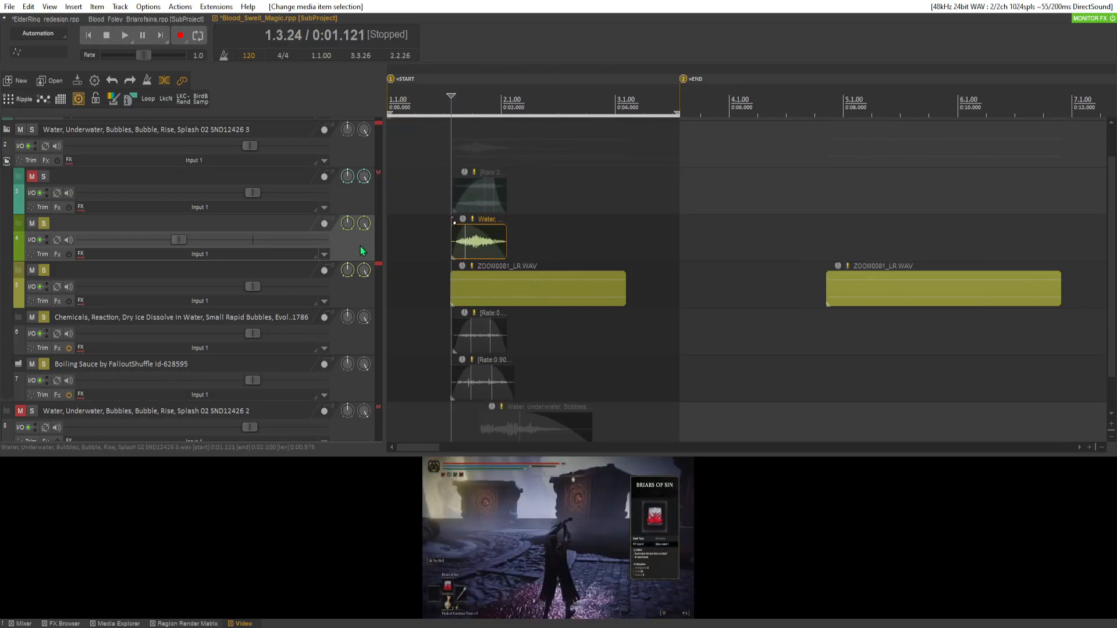
right_click(361, 246)
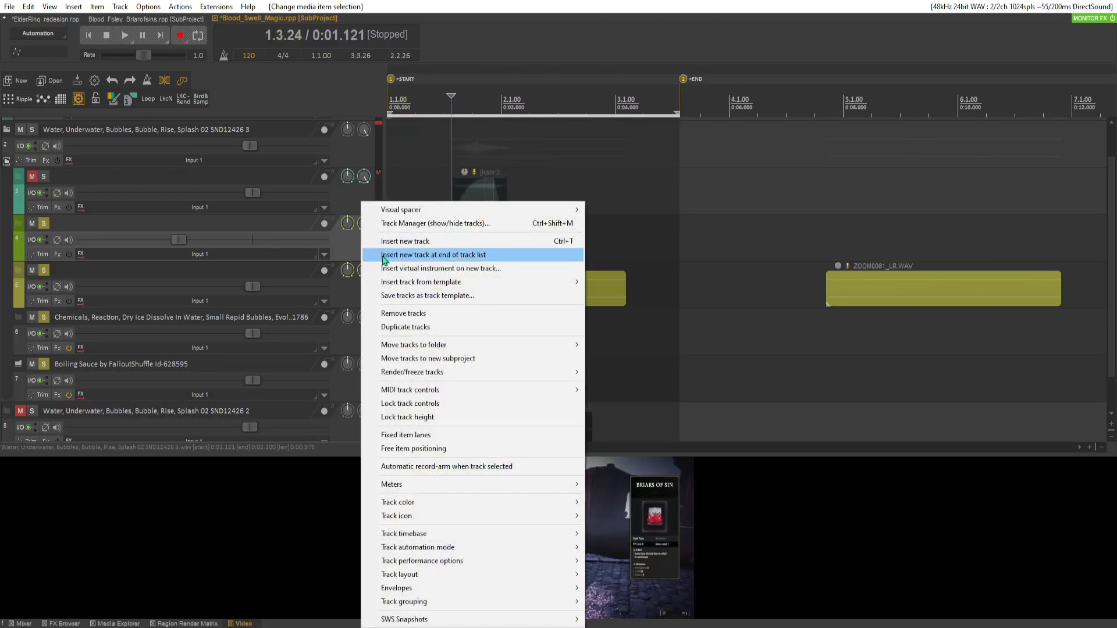
left_click(419, 240)
left_click_drag(881, 346, 507, 282)
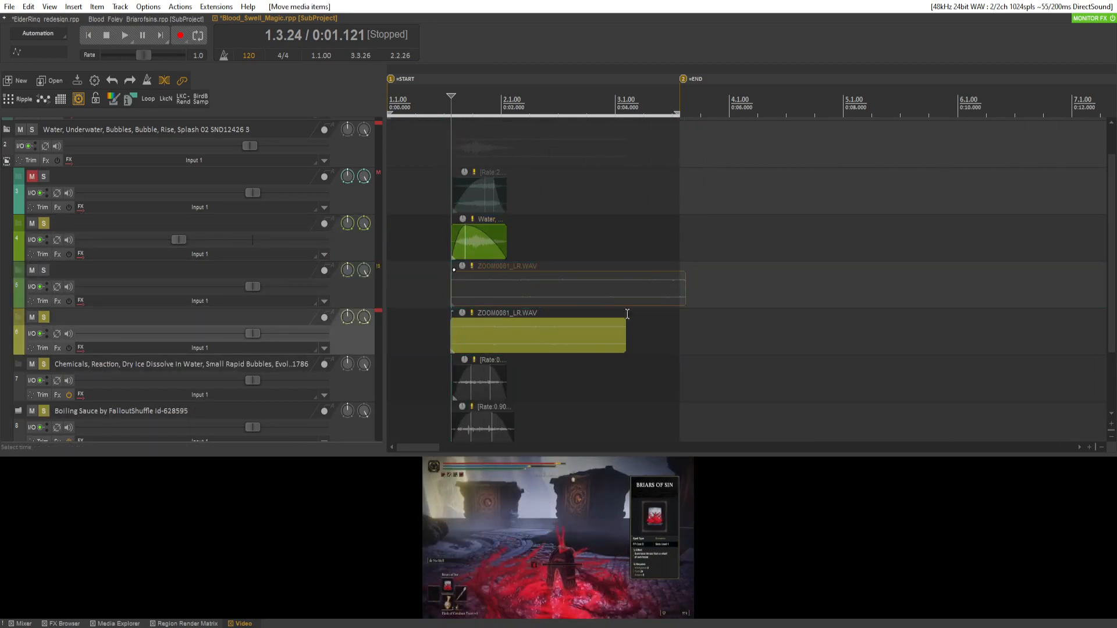
Trim the ZOOM0081_LR item on track 6 to end with the other layers at about 2.1 s and give it a long fade-out.
scroll(773, 352, "down", 3)
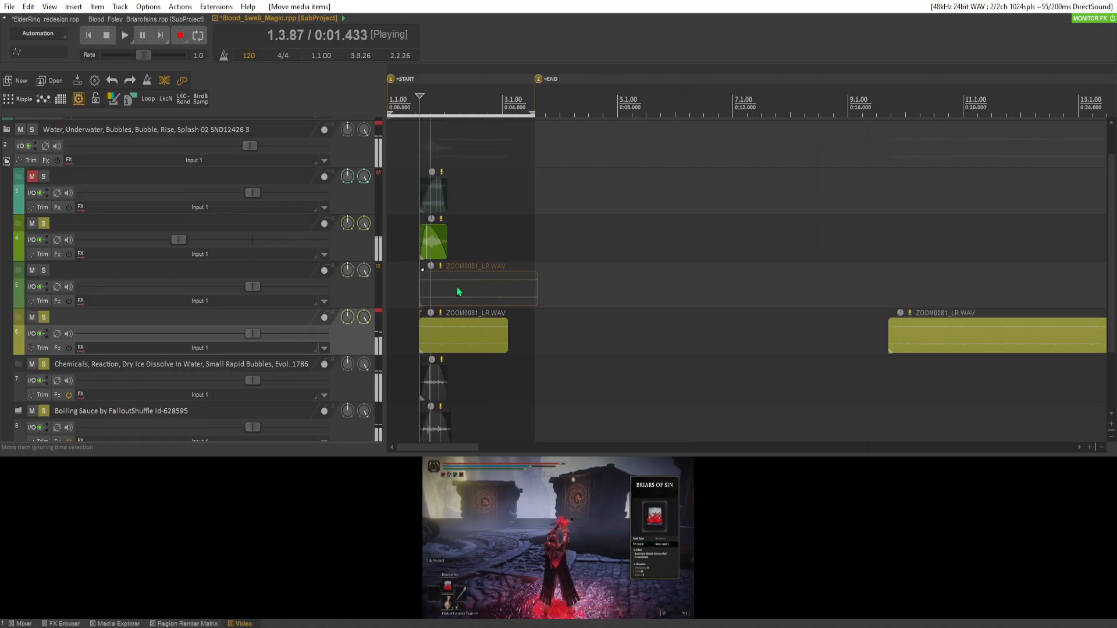
key("space")
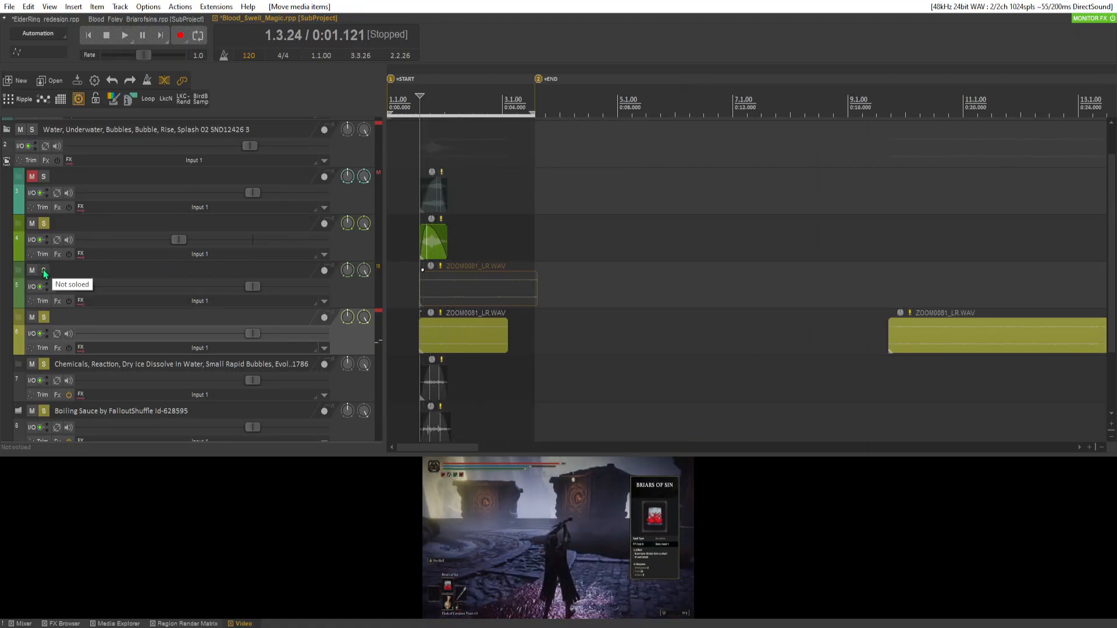
left_click_drag(508, 336, 443, 339)
key("space")
key("space")
left_click_drag(446, 319, 434, 322)
key("space")
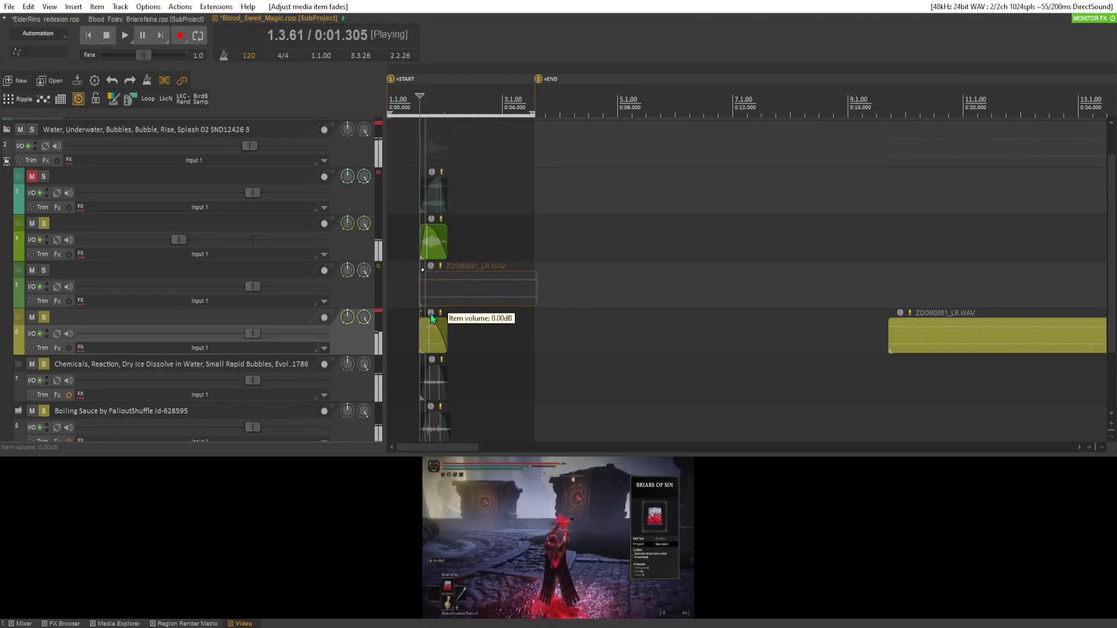
key("space")
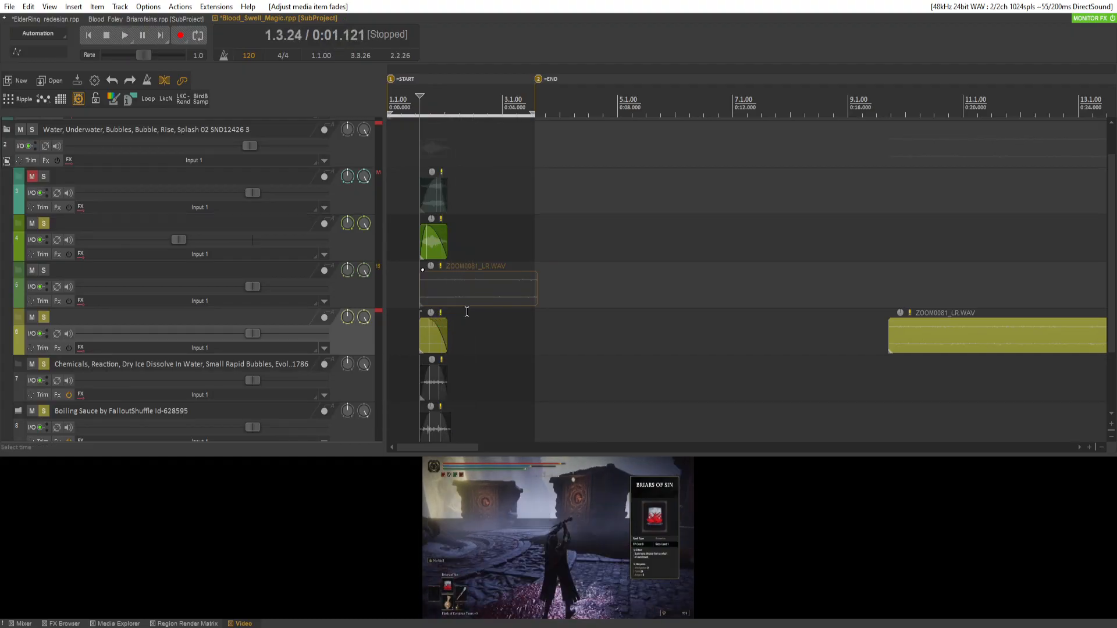
Play the layered sound against the gameplay video, including from about 0.9 s.
key("space")
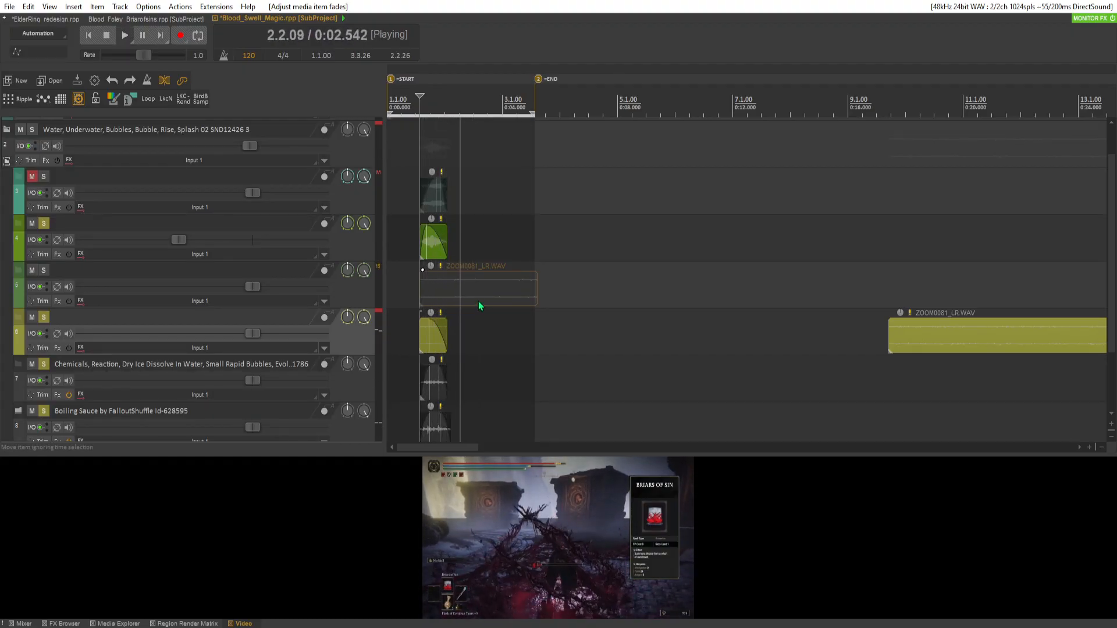
key("space")
scroll(546, 323, "up", 3)
scroll(546, 322, "up", 2)
left_click(487, 299)
key("space")
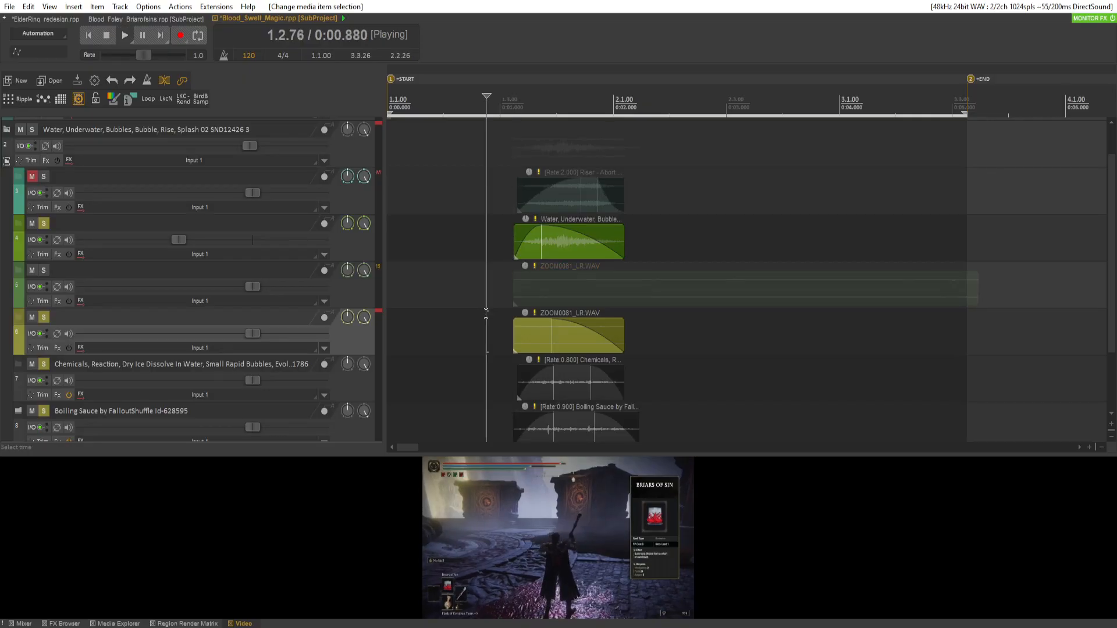
key("space")
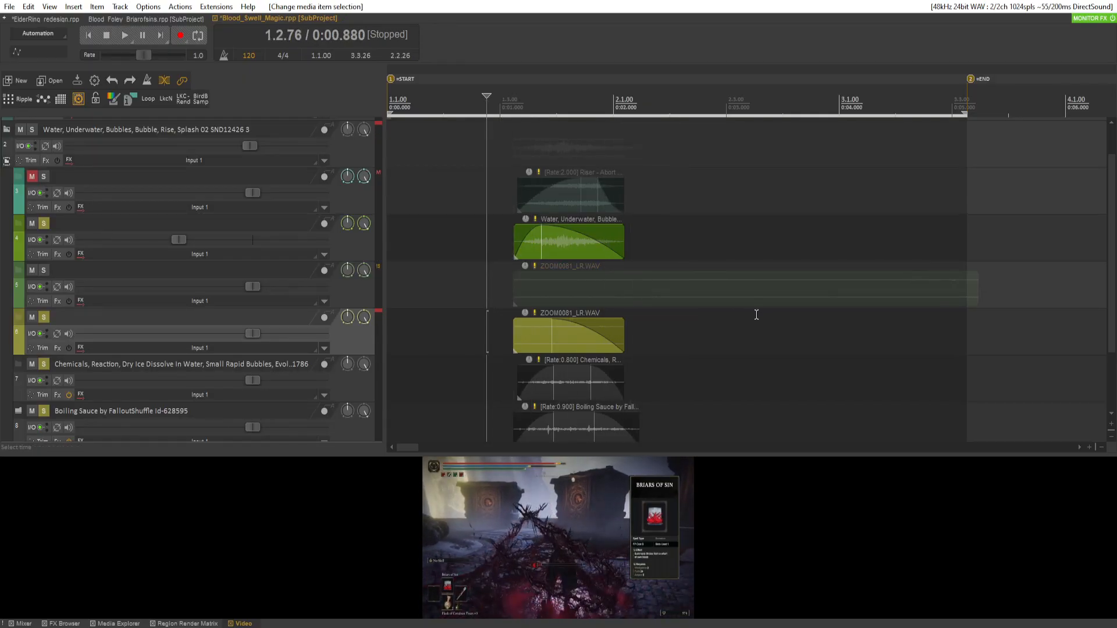
Solo track 5, trim its ZOOM0081_LR item to end at about 2.1 s, and add a long fade-out.
scroll(755, 312, "down", 3)
left_click(47, 272)
key("space")
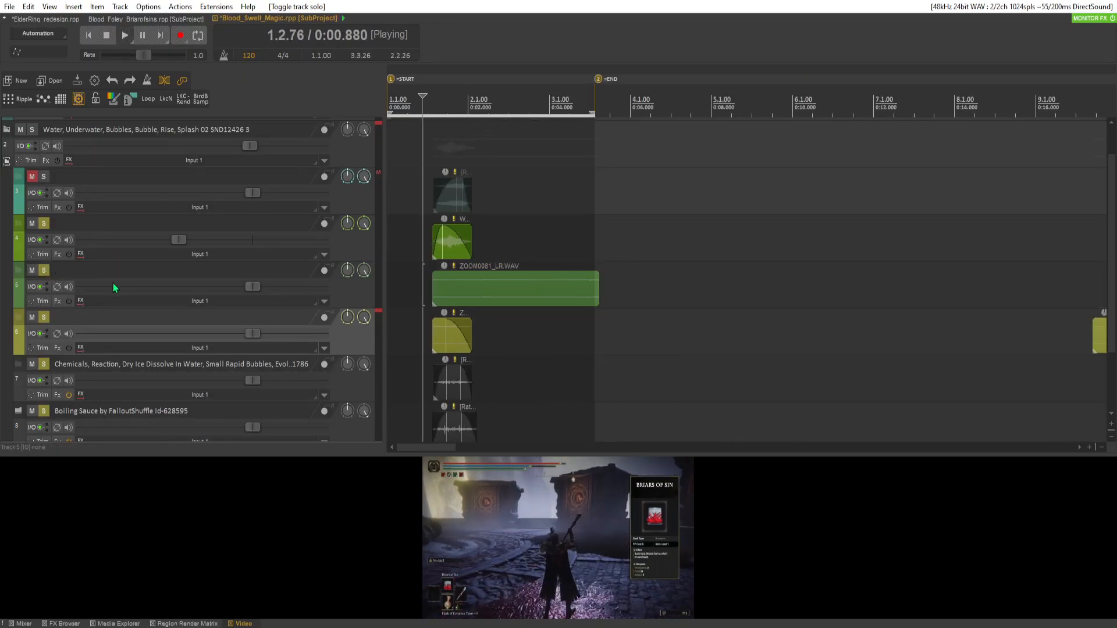
key("space")
left_click_drag(599, 294, 434, 275)
key("space")
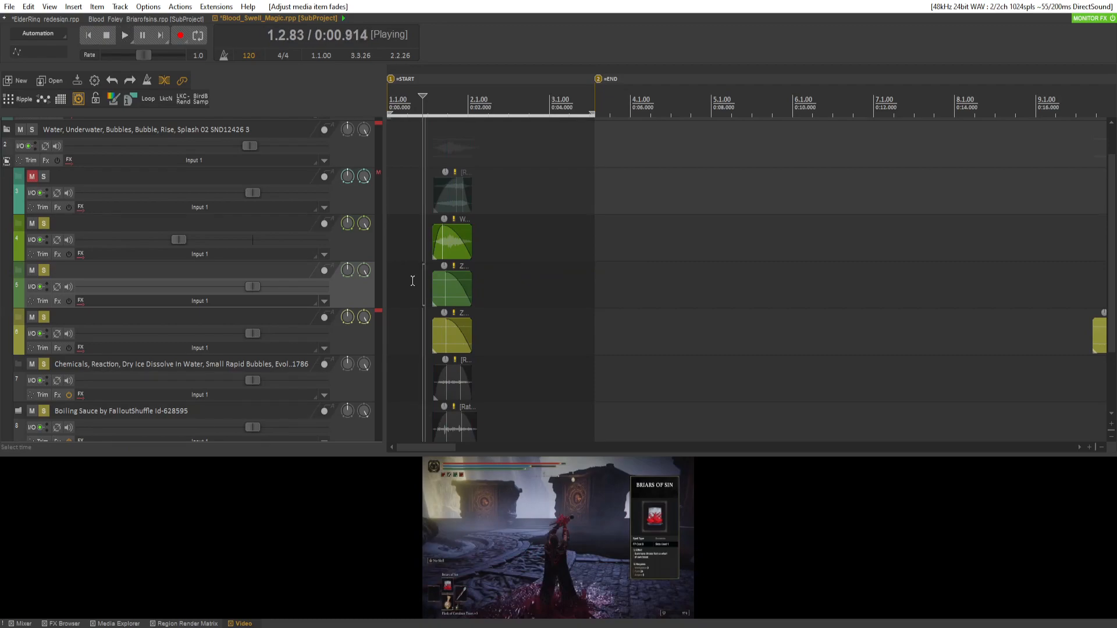
key("space")
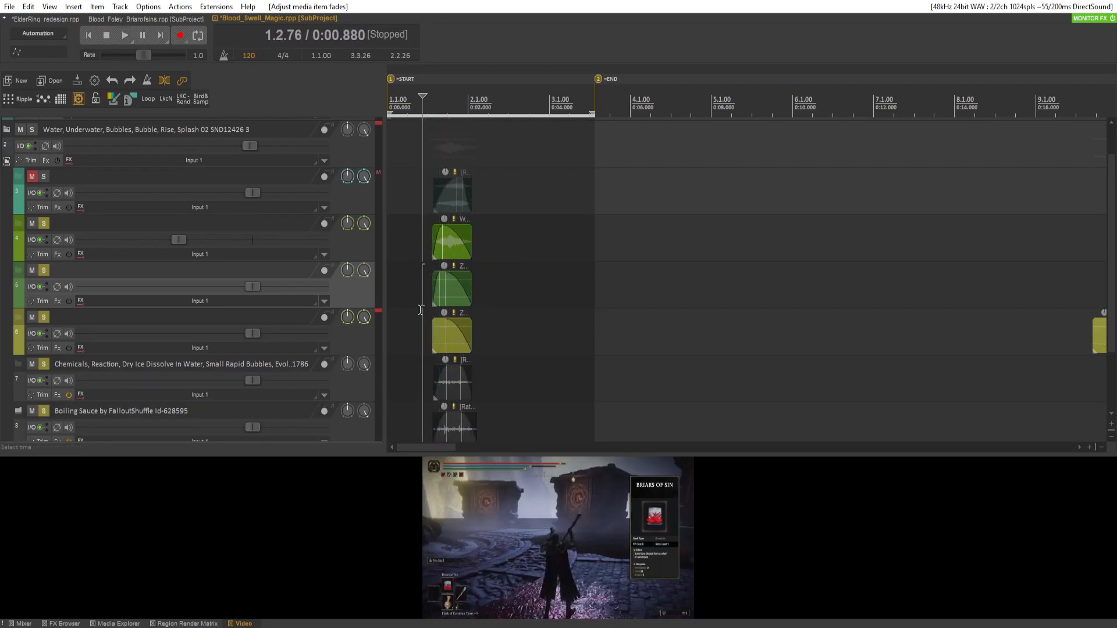
Add a short fade-in to the ZOOM0081_LR item on track 6 and play back the layers.
left_click_drag(433, 324, 434, 324)
key("space")
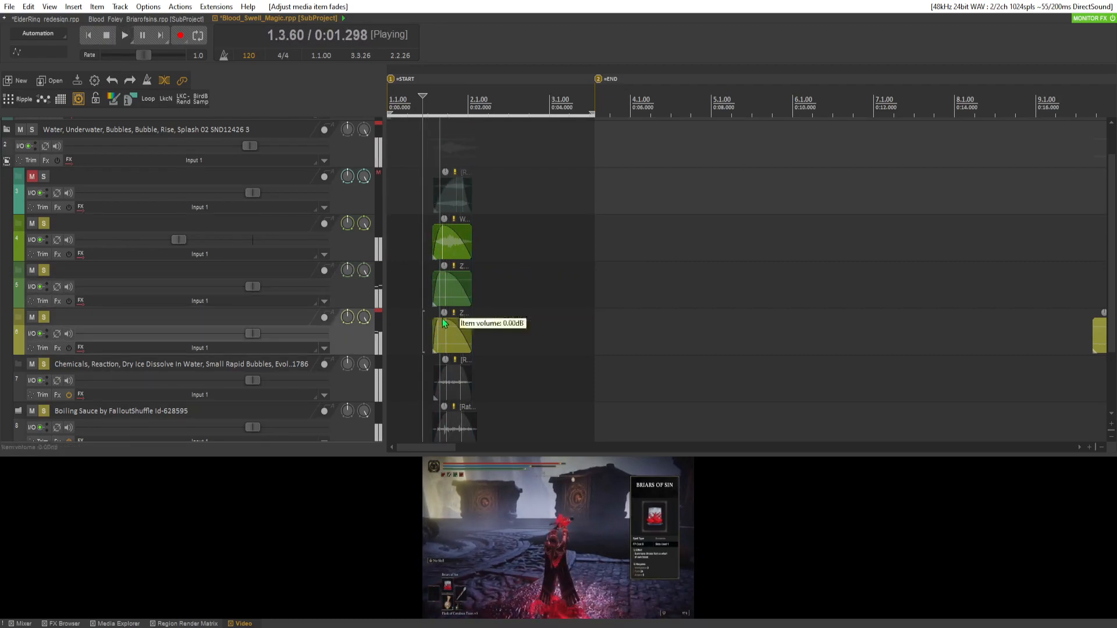
key("space")
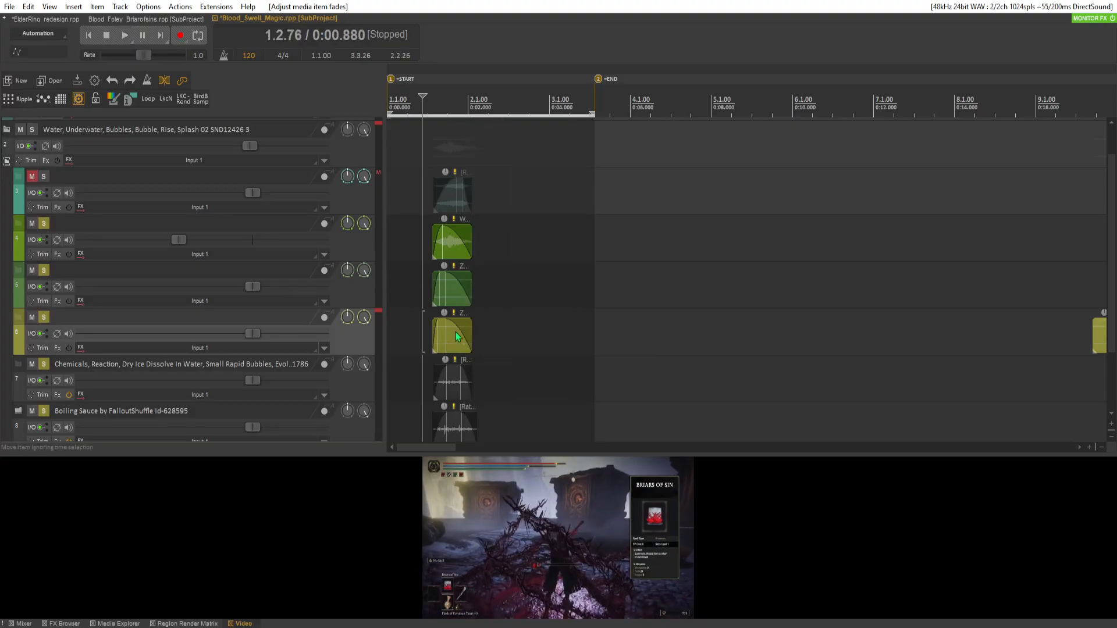
Set the fade-outs of both ZOOM0081_LR items at 1.1 s to the third fade curve and shorten them.
right_click(457, 330)
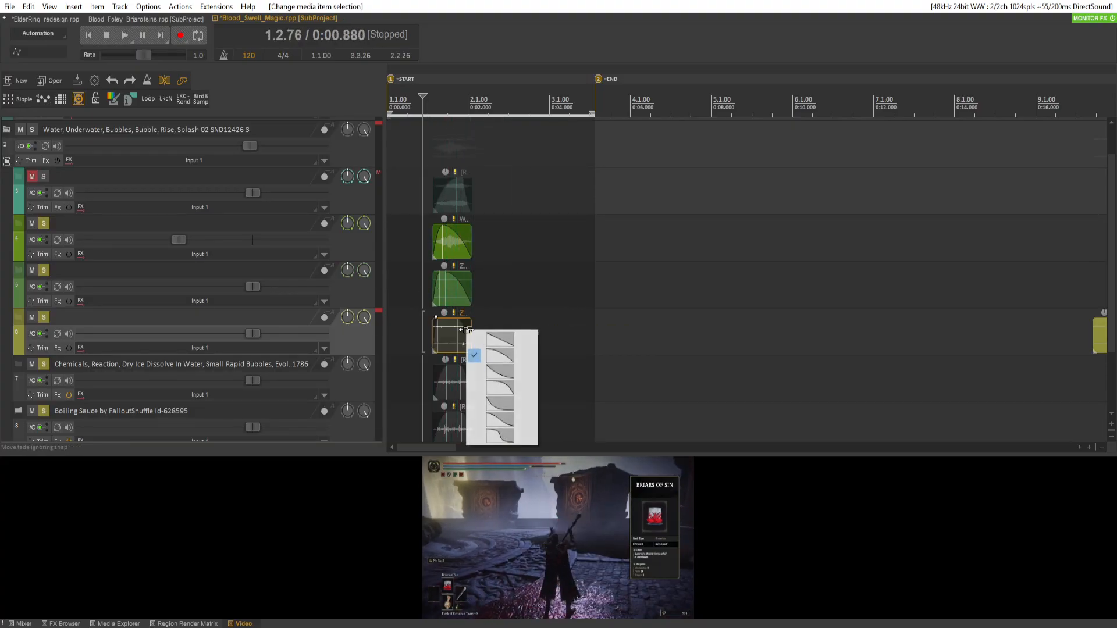
left_click(484, 366)
right_click(463, 291)
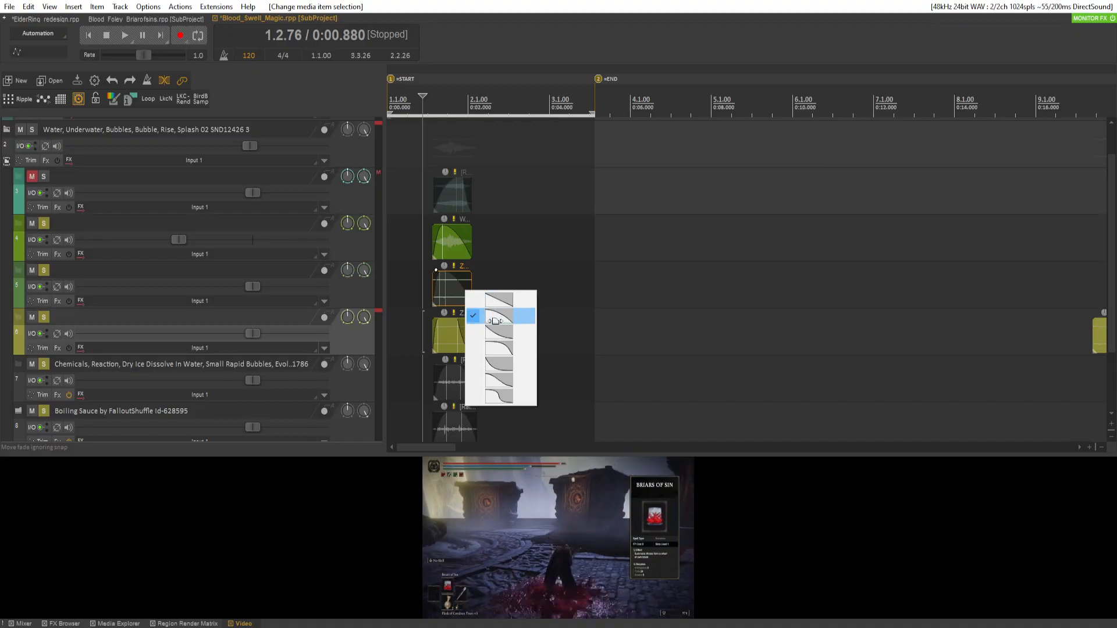
left_click(499, 330)
left_click_drag(458, 288, 470, 287)
left_click_drag(463, 336, 465, 337)
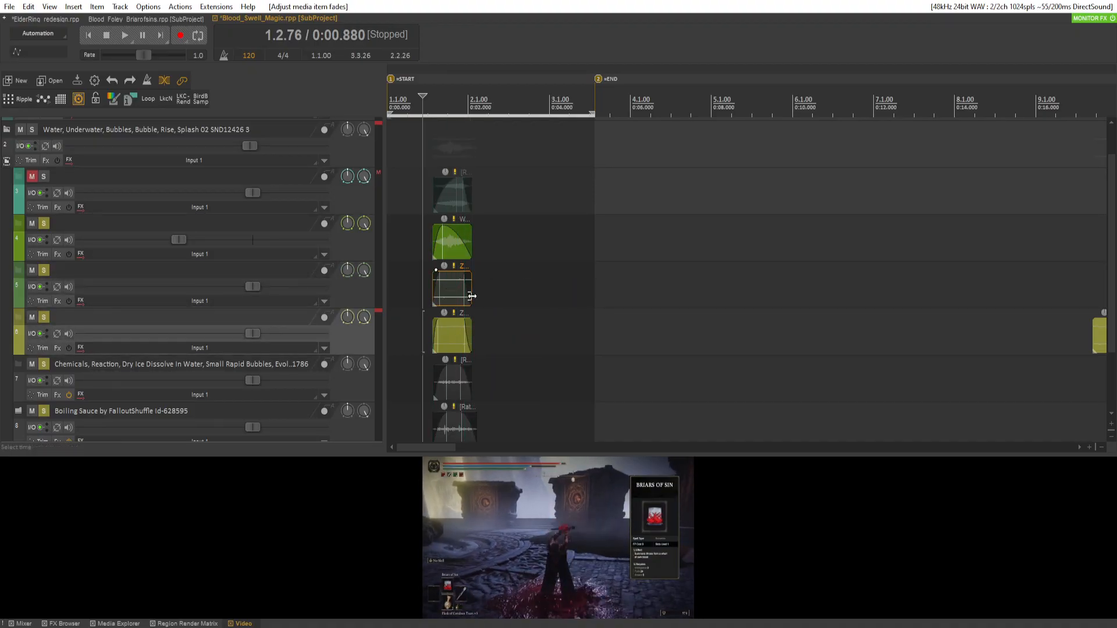
Change the fade-out curve of the Water, Underwater, Bubbles item on track 4 and adjust its fade length.
right_click(467, 254)
left_click(502, 288)
left_click_drag(468, 240, 469, 240)
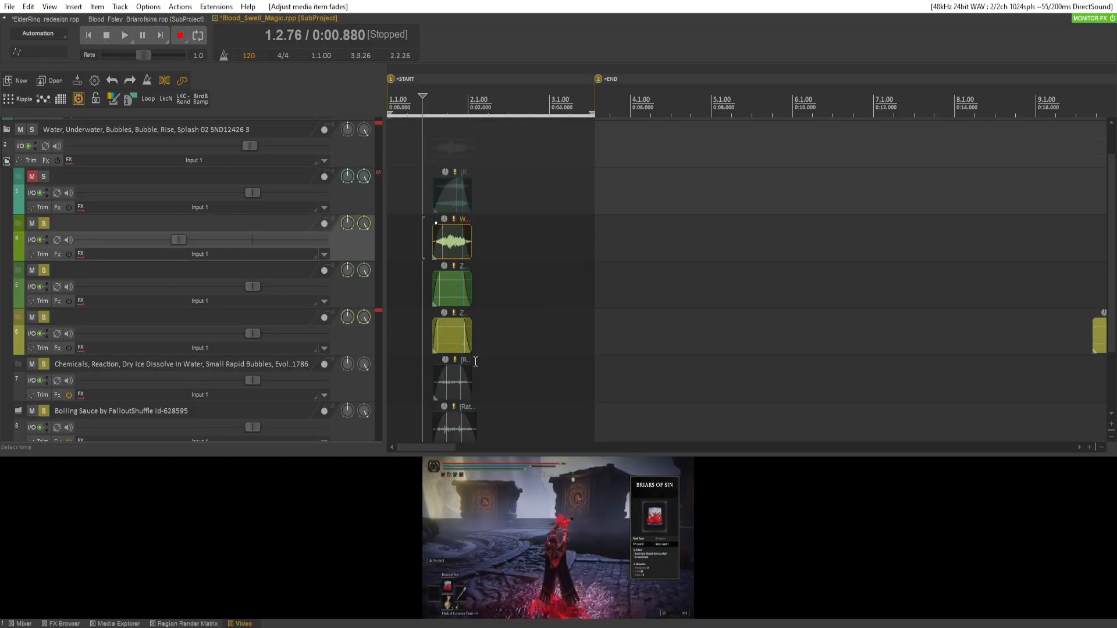
Set the fade-outs of the items on the Chemicals and Boiling Sauce tracks to the third curve and play back the layers.
right_click(466, 381)
left_click(504, 415)
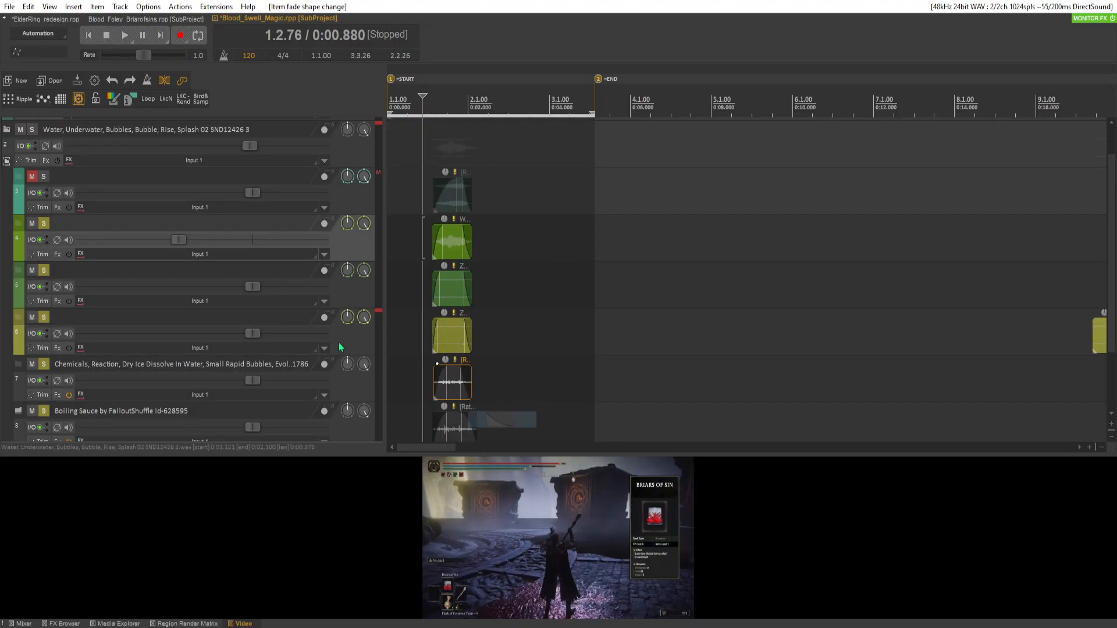
scroll(435, 347, "down", 1)
right_click(473, 362)
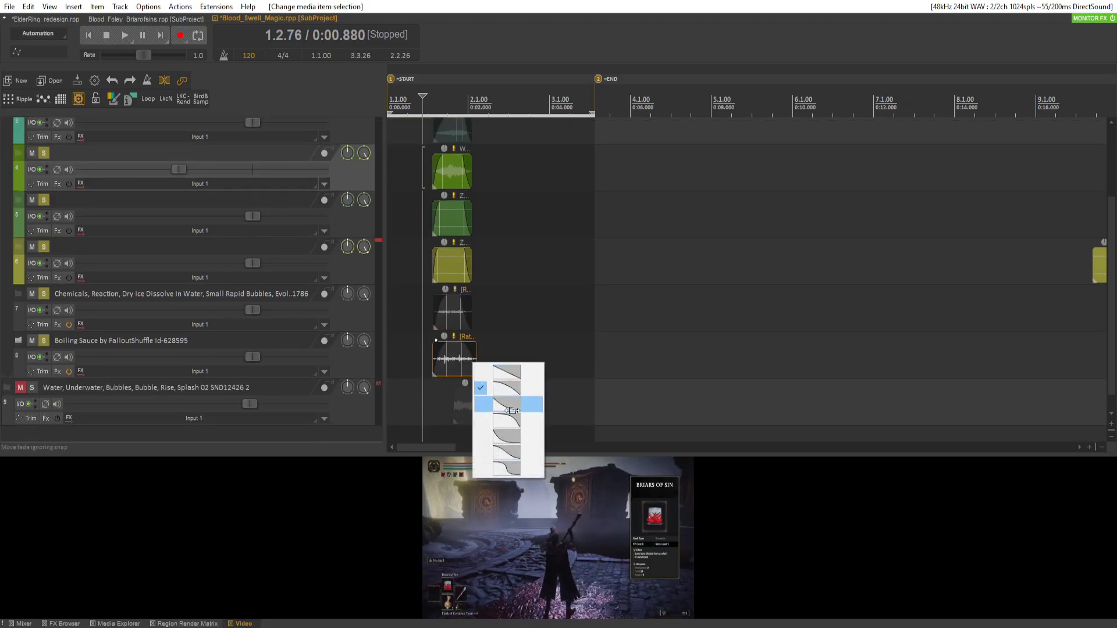
left_click(511, 411)
left_click(408, 353)
key("space")
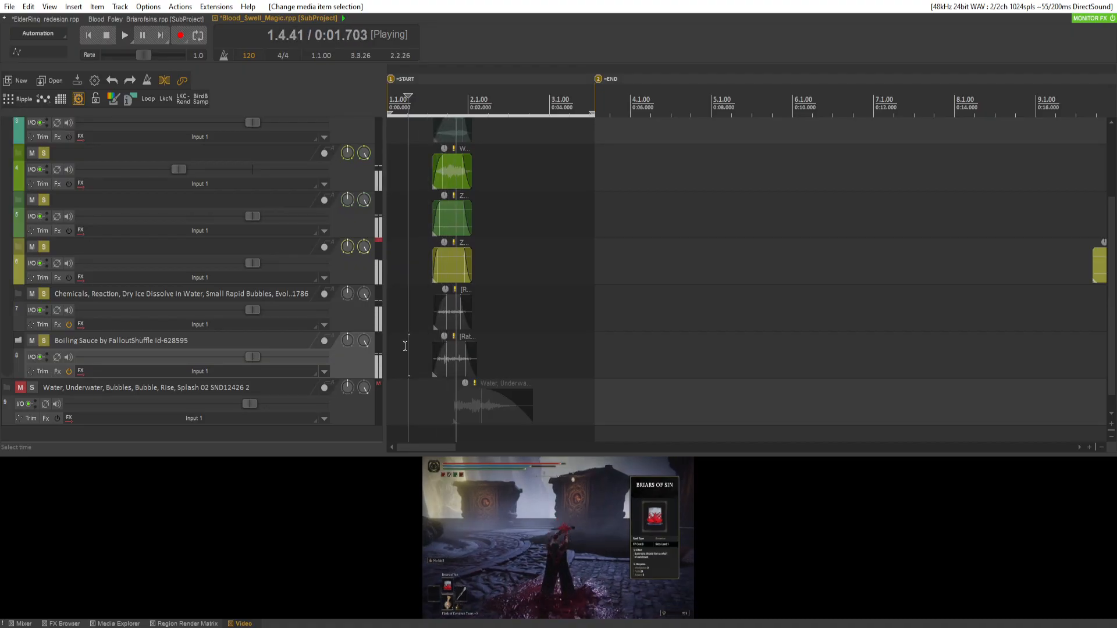
scroll(309, 292, "down", 1)
key("space")
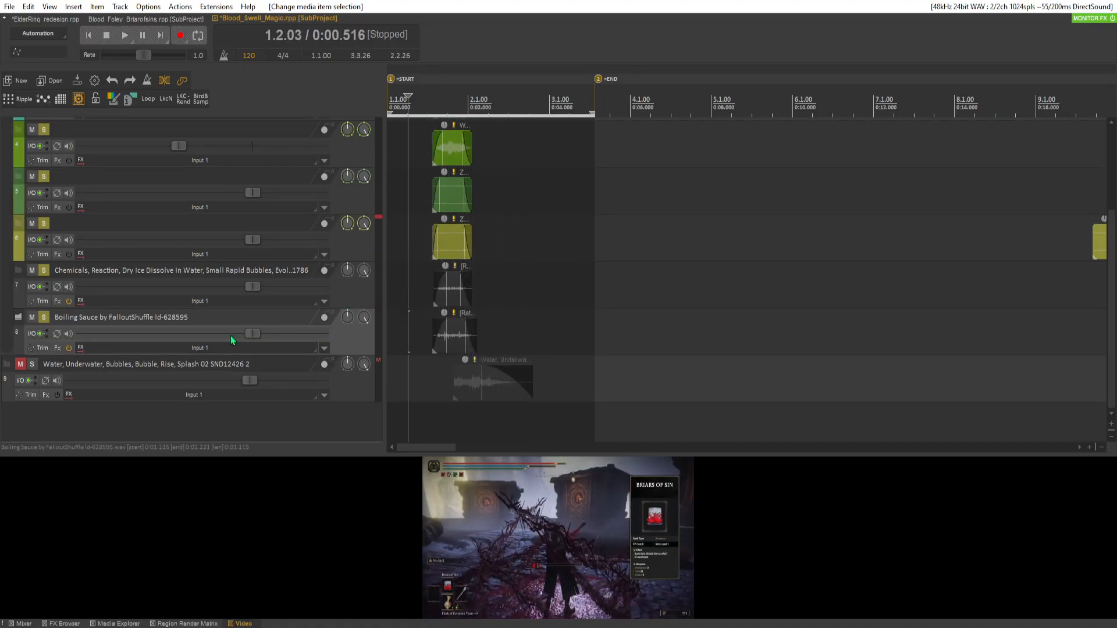
Unmute and solo the Water, Underwater, Bubbles track 9 and play it back with the other layers.
left_click(20, 365)
key("space")
left_click(32, 365)
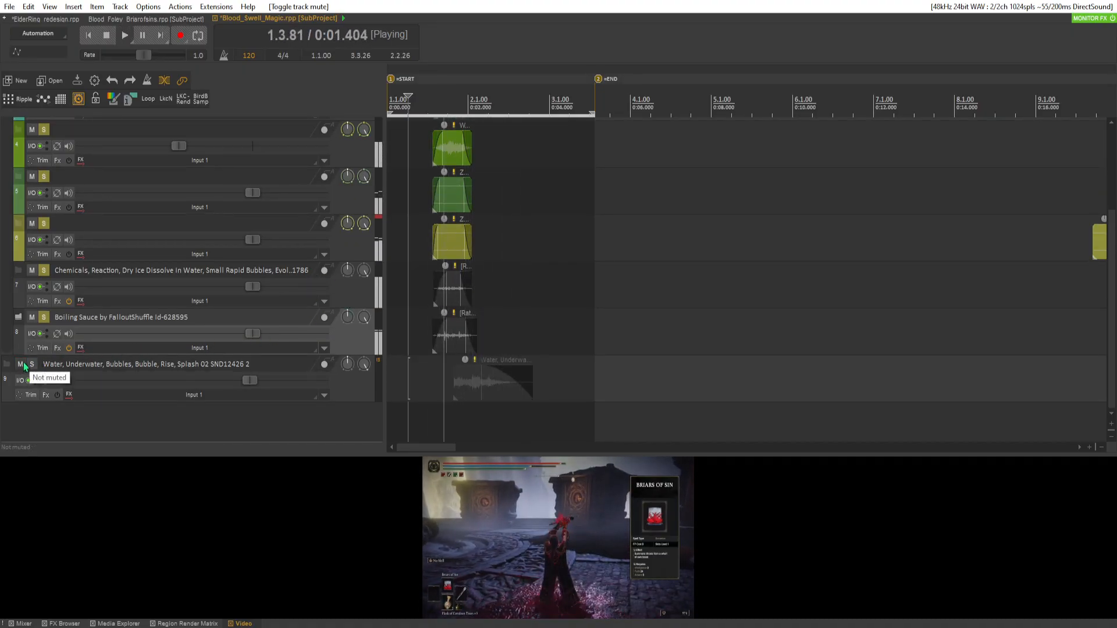
key("space")
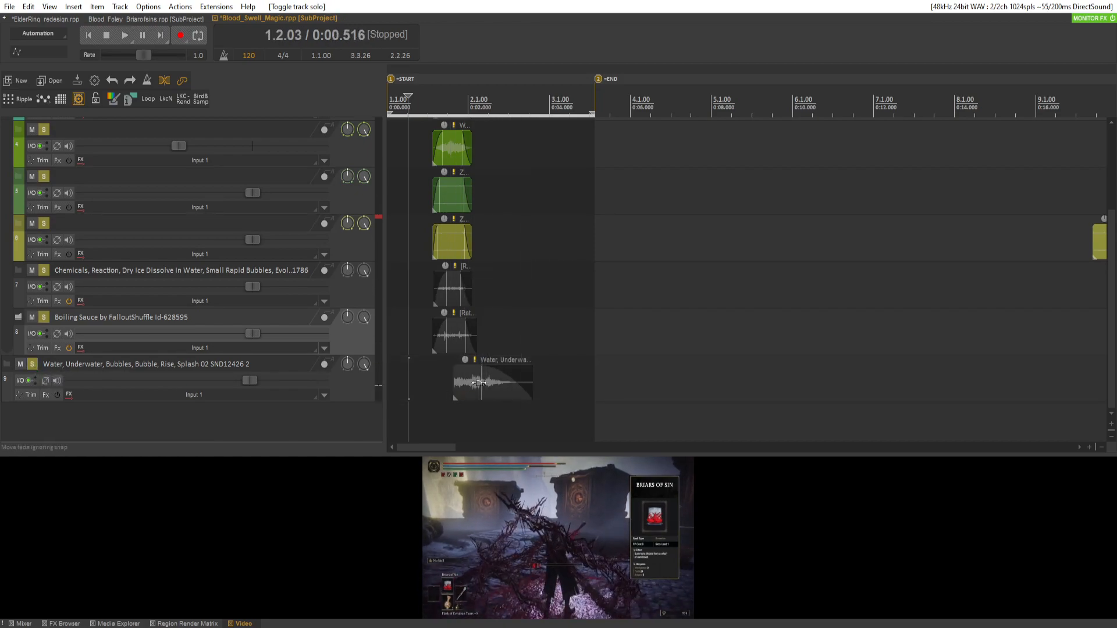
key("space")
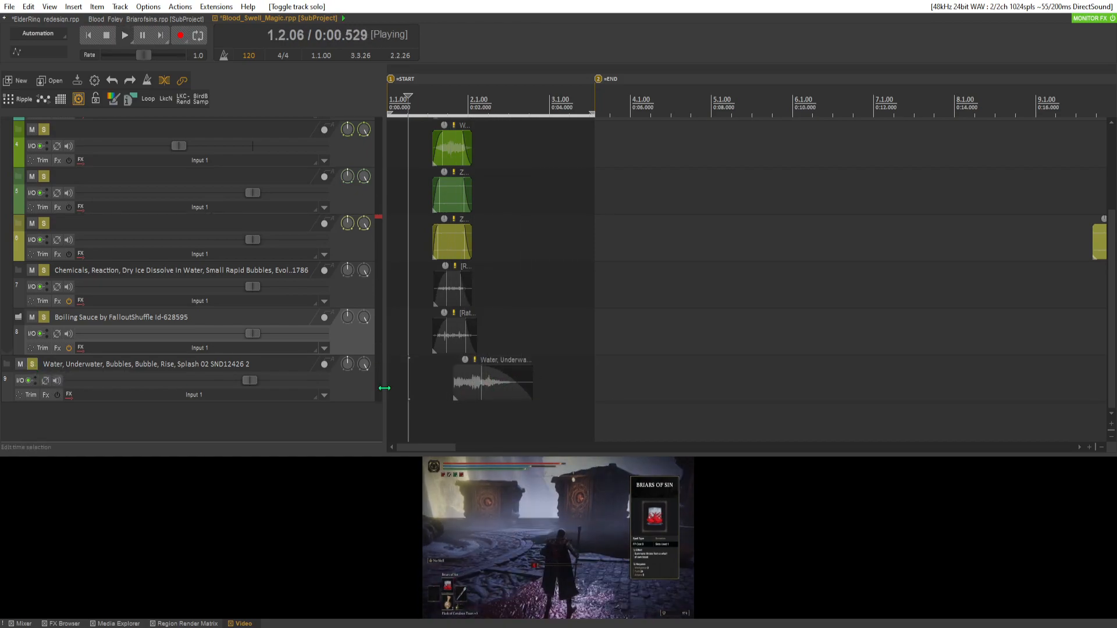
key("space")
Trim the start of the track 9 Water, Underwater, Bubbles item to about 2.1 s and play back the result.
left_click_drag(454, 386, 471, 373)
key("space")
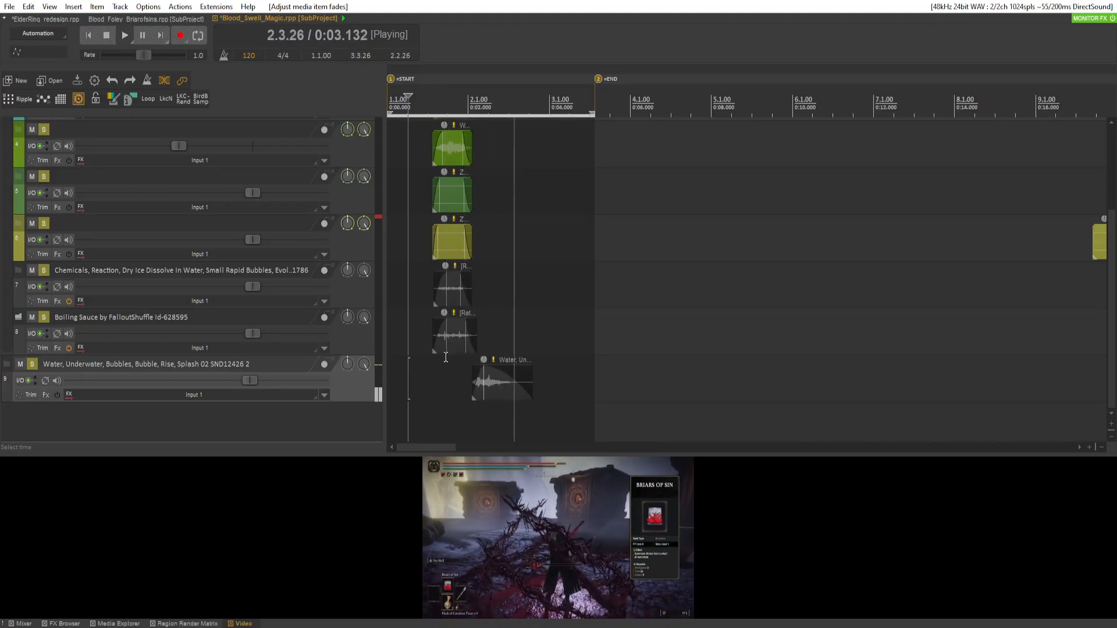
key("space")
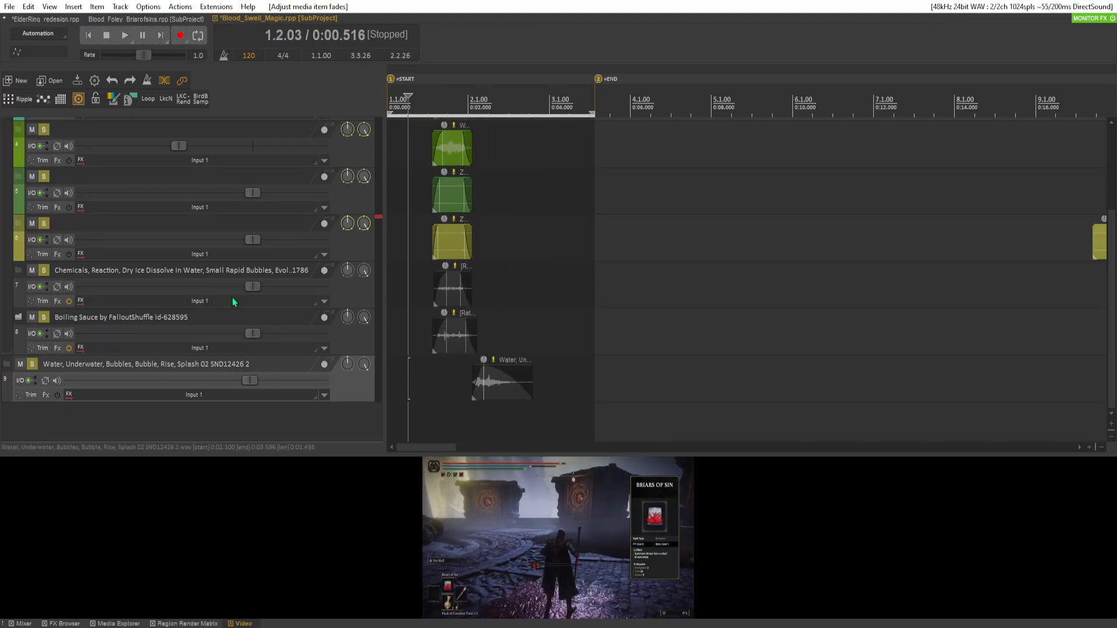
Move the two spare ZOOM0081_LR items to a new track below track 9, starting at about 1.9 s and 15.6 s.
scroll(859, 302, "down", 3)
left_click_drag(719, 249, 494, 425)
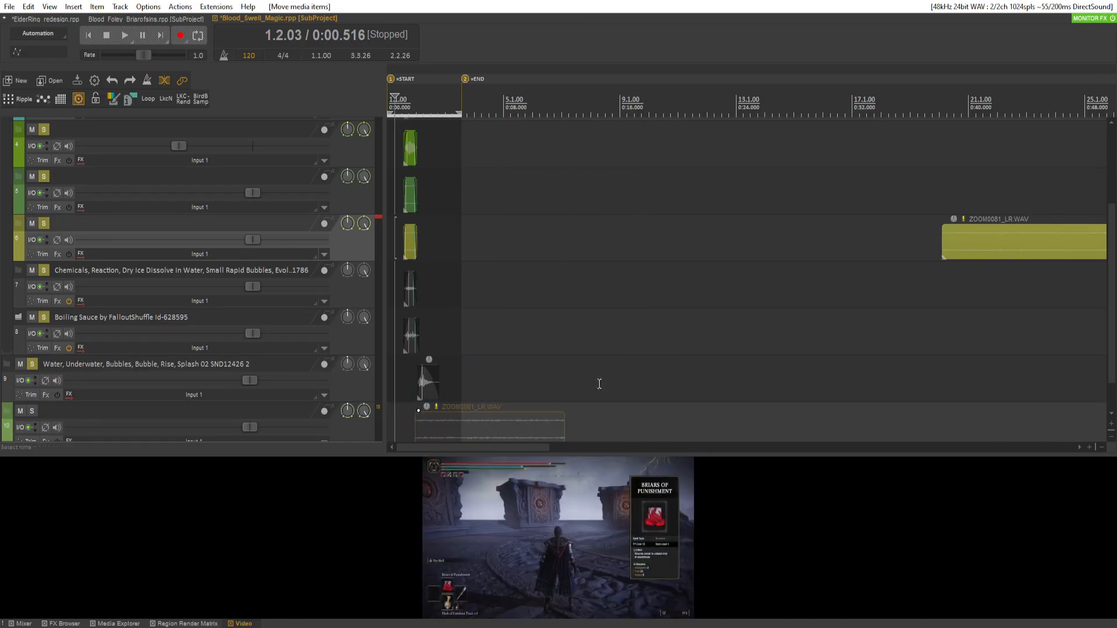
left_click_drag(1014, 266, 707, 419)
scroll(213, 253, "down", 1)
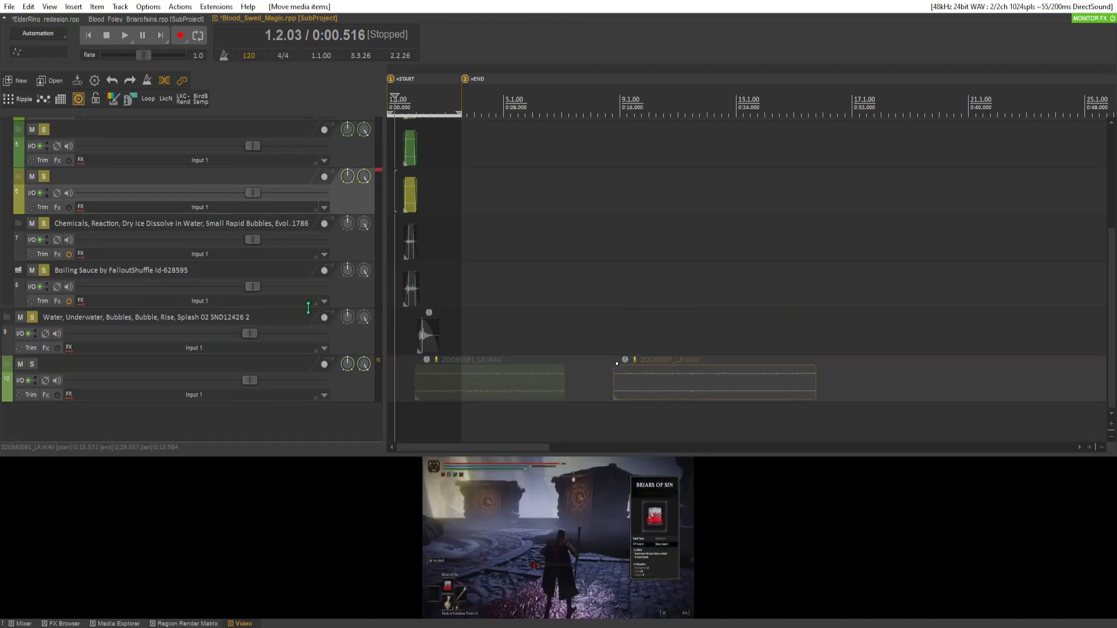
Insert a track above the Water, Underwater, Bubbles track 9, make it the folder parent of the tracks below, and solo it.
right_click(360, 299)
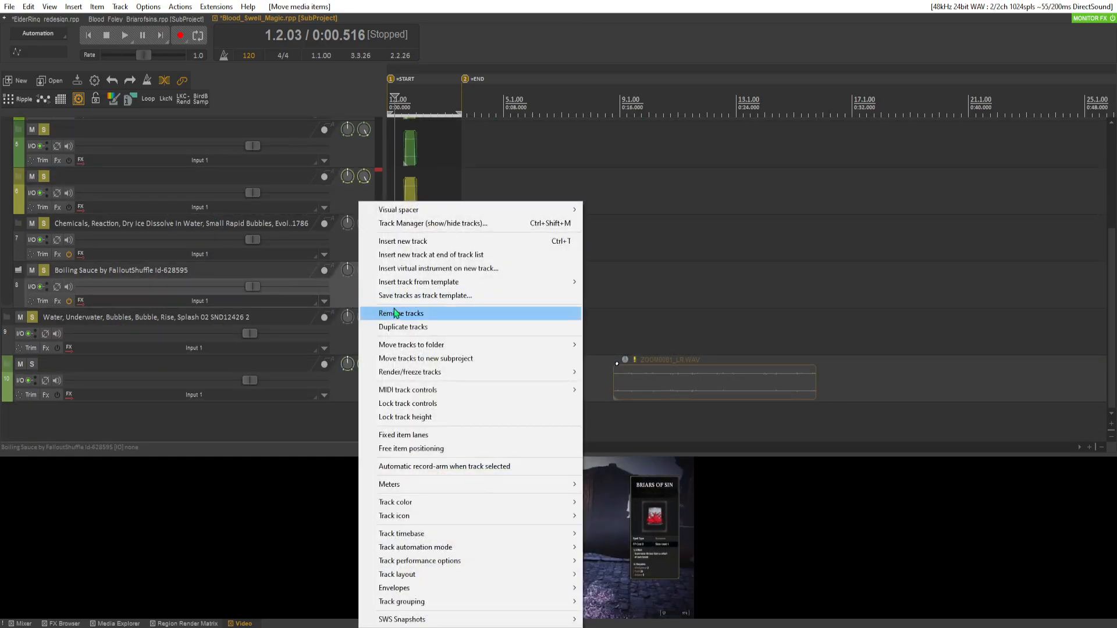
left_click(410, 243)
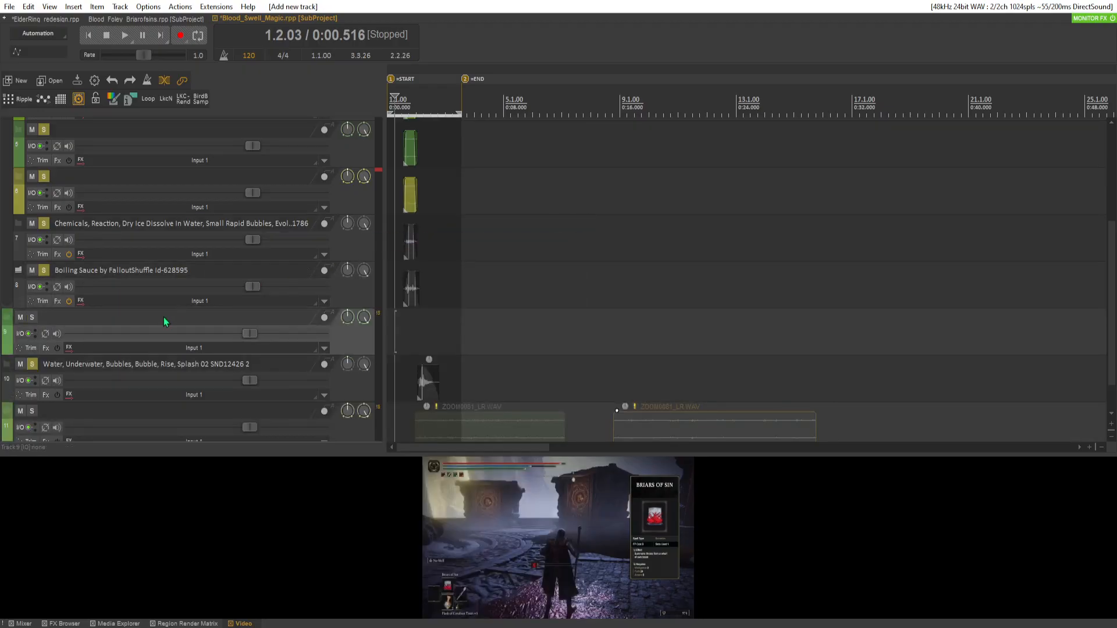
left_click(6, 317)
scroll(6, 319, "down", 1)
left_click(32, 271)
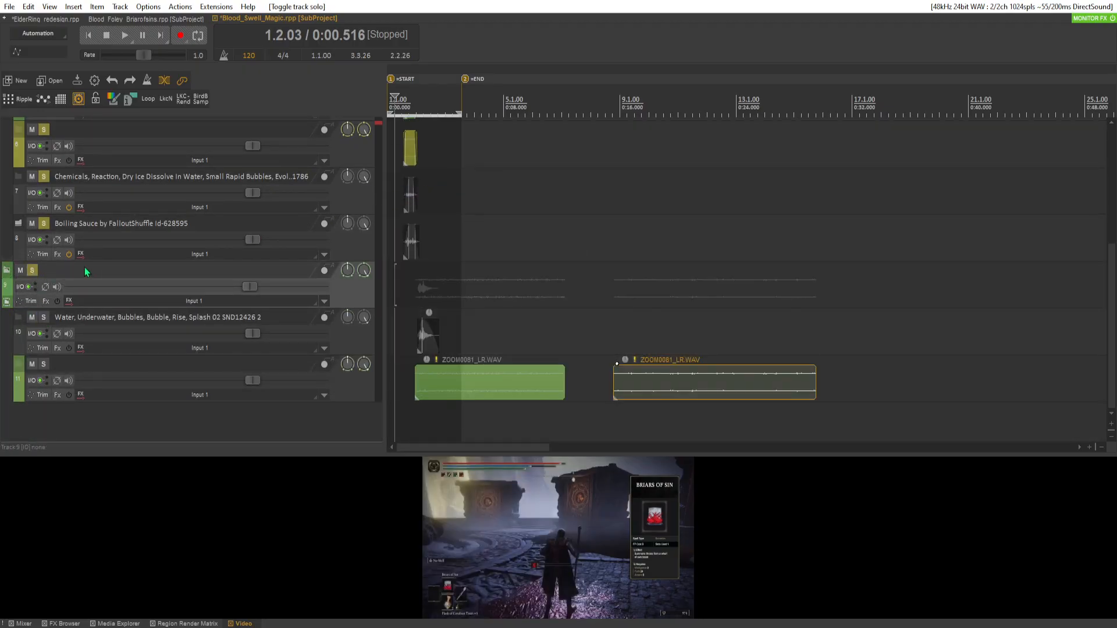
Shorten the track 11 ZOOM0081_LR item, then move the other to a new track 12 at about 1.9 s and trim its end to about 4.5 s.
left_click_drag(563, 396, 452, 397)
left_click_drag(640, 376, 446, 421)
scroll(446, 421, "down", 1)
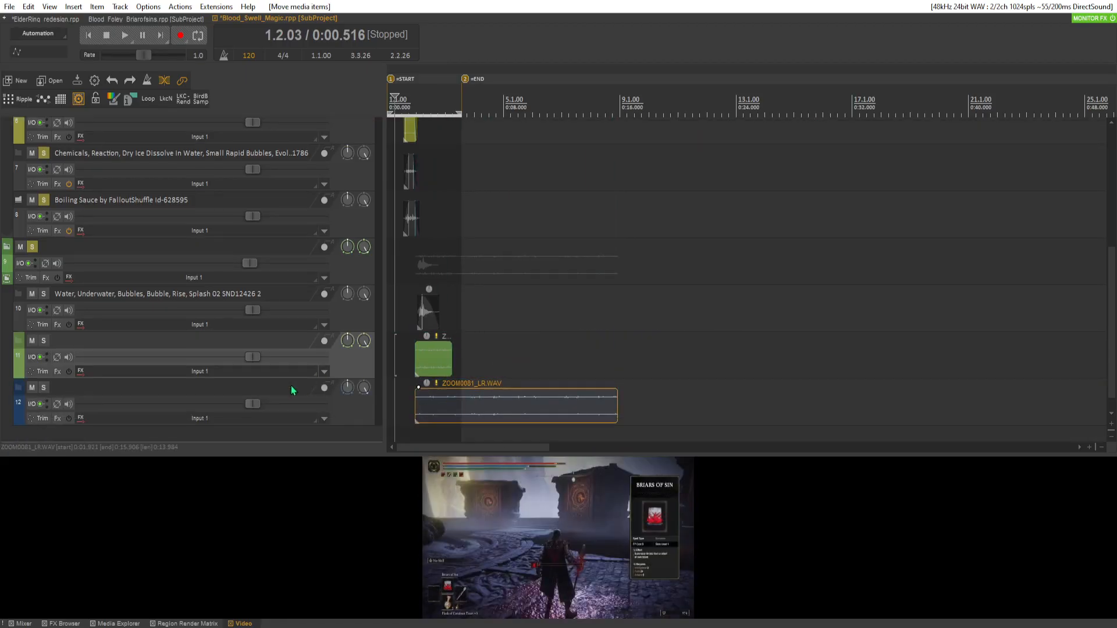
left_click_drag(613, 389, 424, 367)
Give the track 11 ZOOM0081_LR item and the track 10 Water, Underwater, Bubbles item fade-outs with the third curve.
left_click_drag(452, 320, 431, 328)
right_click(431, 328)
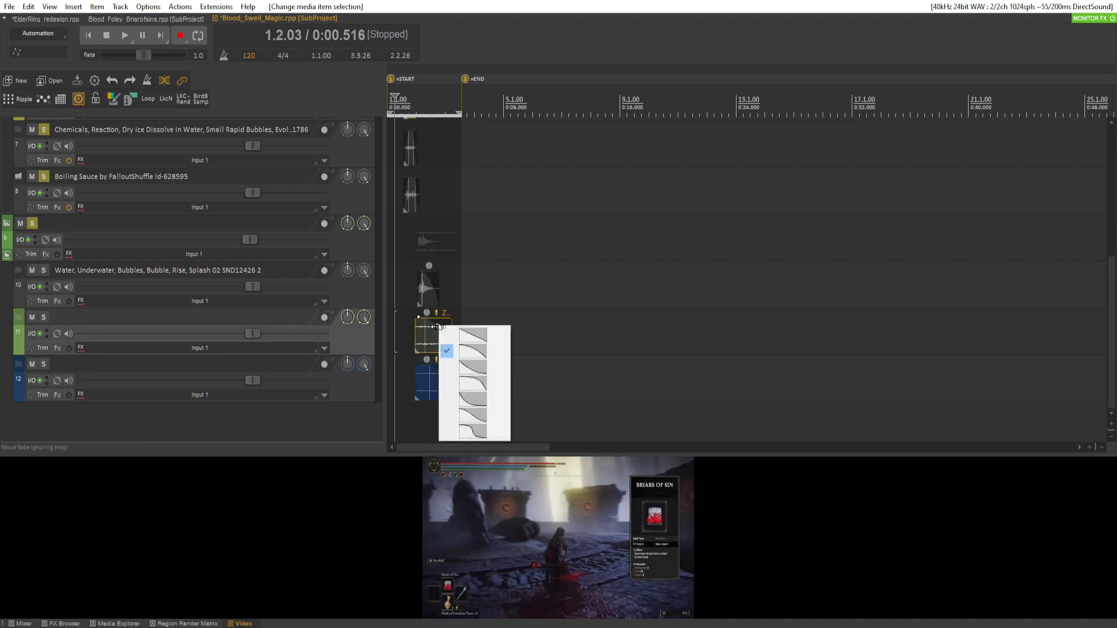
left_click(474, 366)
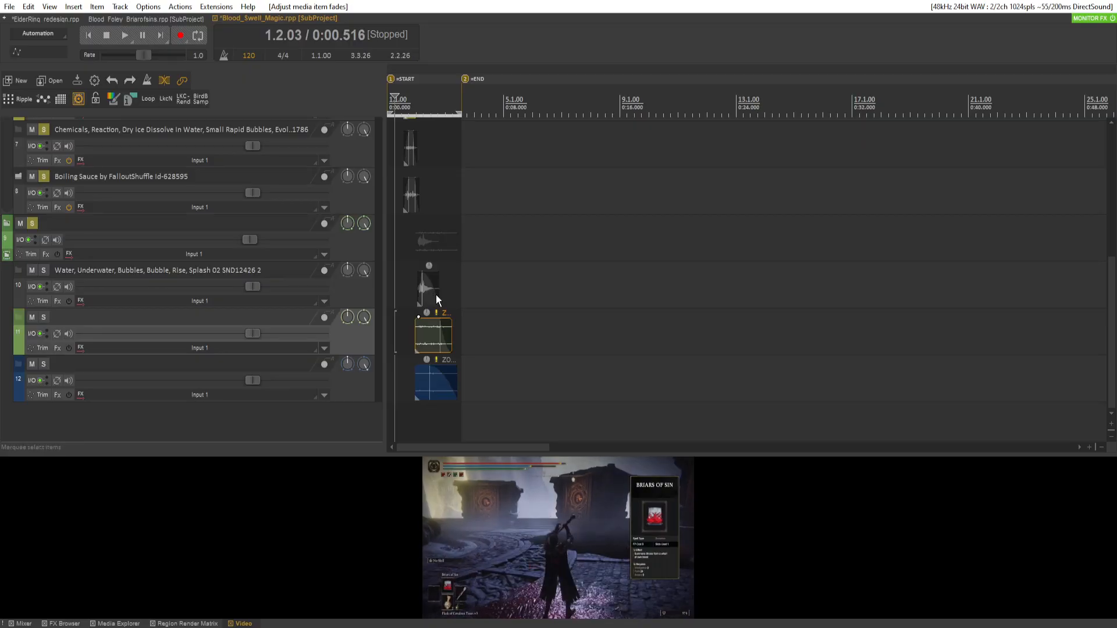
right_click(435, 295)
key("Escape")
left_click(425, 285)
right_click(435, 286)
left_click(468, 327)
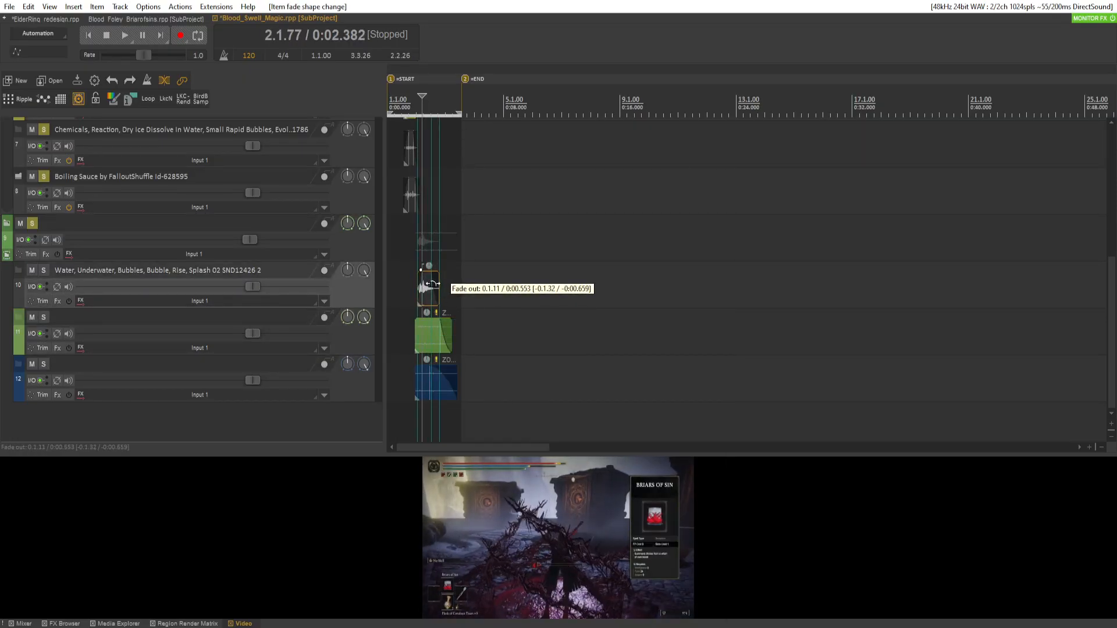
Change the fade-out curve of the track 12 ZOOM0081_LR item and add fade-ins to the items on tracks 11 and 12.
right_click(446, 383)
left_click(479, 439)
left_click_drag(454, 382, 454, 382)
left_click_drag(416, 320, 428, 323)
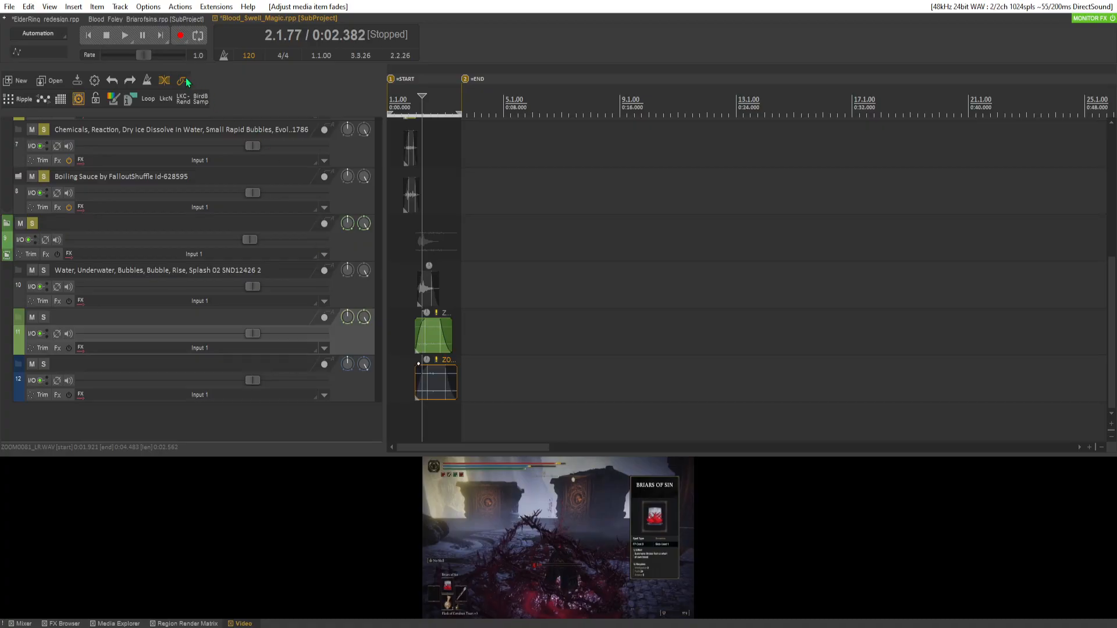
Play back the soloed swell and second-folder layers from about 1 s against the gameplay video.
scroll(540, 287, "up", 3)
left_click(422, 221)
key("space")
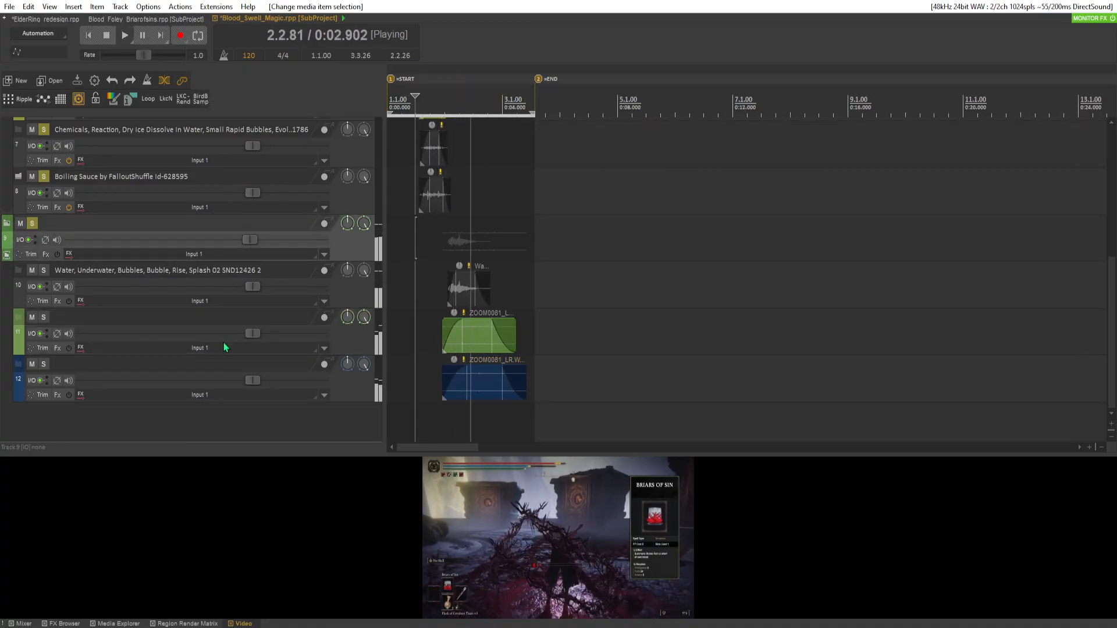
key("space")
Pan the layer tracks alternately, with tracks 4, 6 and 7 to the left and tracks 3, 5 and 8 to the right.
scroll(148, 359, "up", 4)
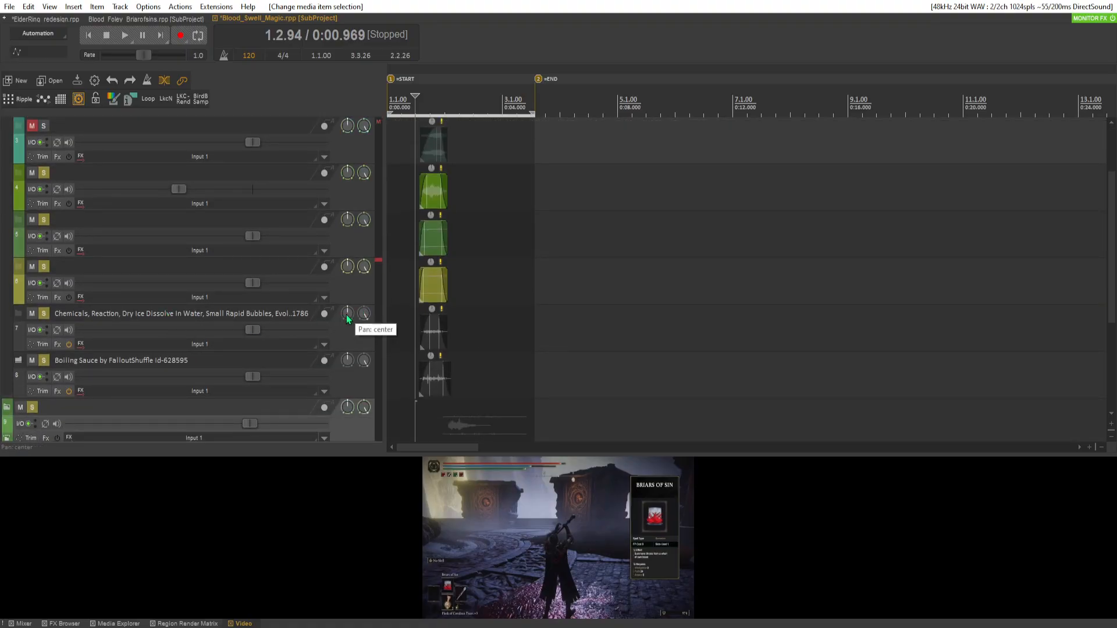
left_click_drag(364, 313, 350, 349)
scroll(333, 329, "up", 1)
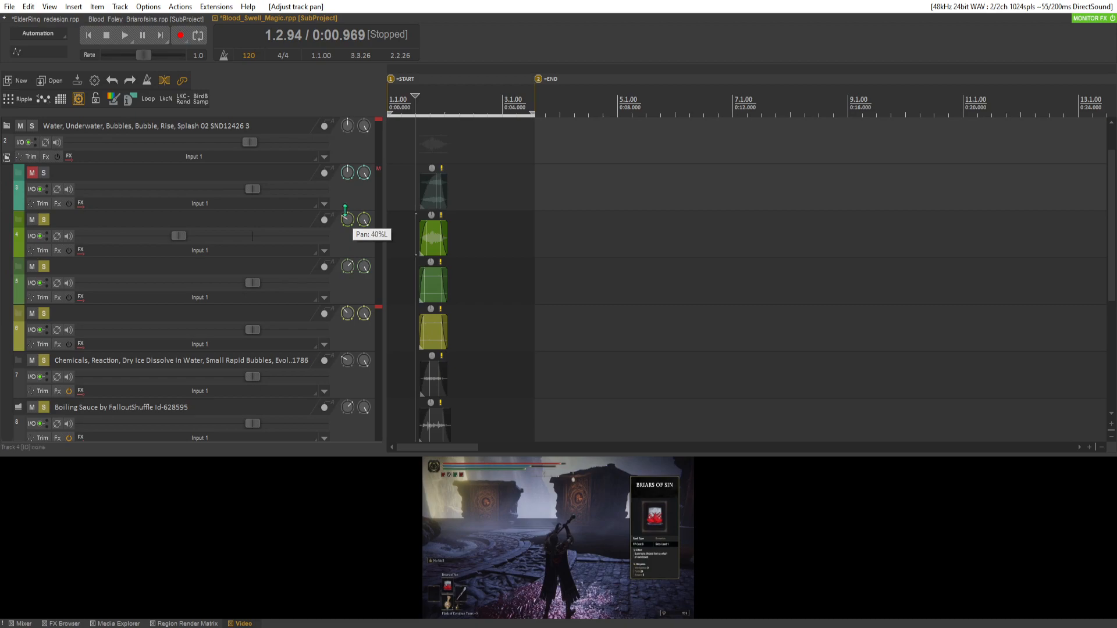
scroll(171, 256, "up", 1)
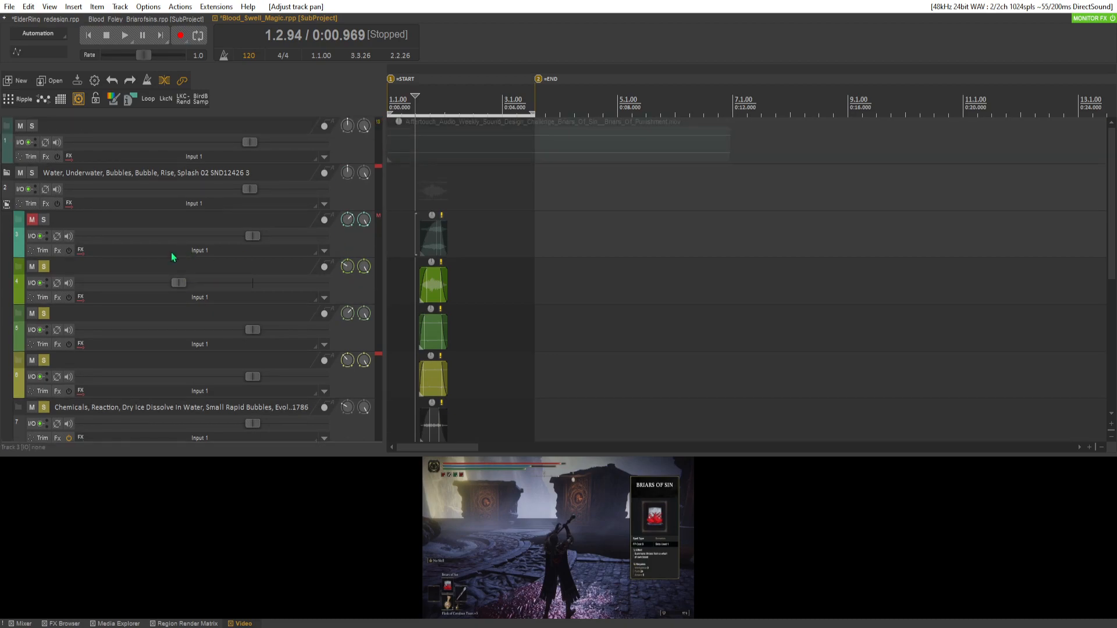
Solo the track 2 folder, remove the solos from tracks 4 to 8 and folder track 9, and play back the folder.
left_click(35, 173)
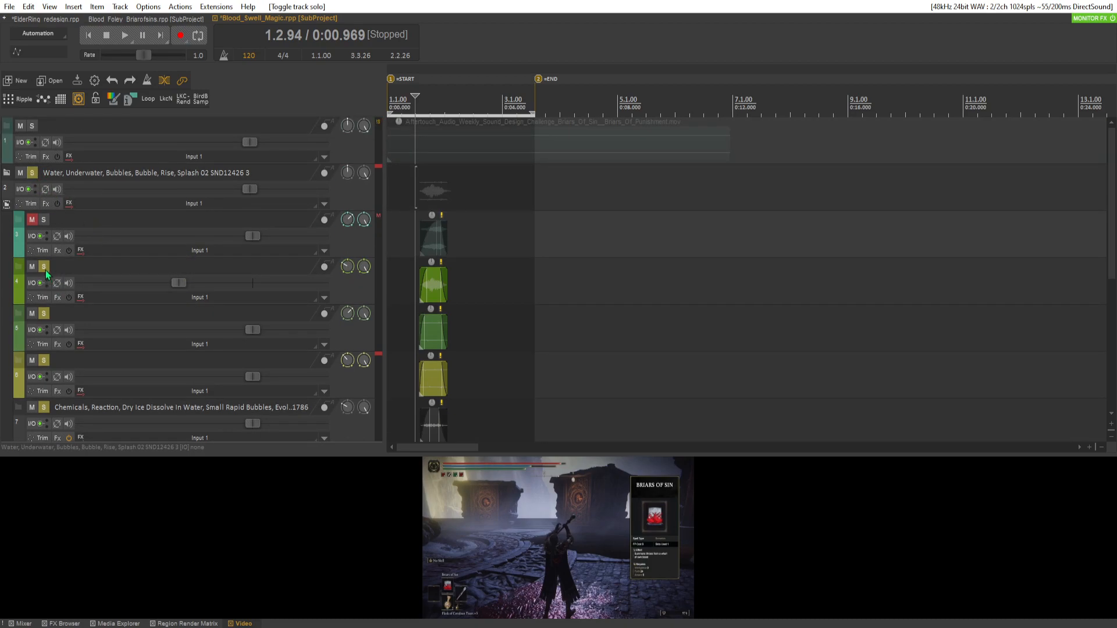
left_click(44, 266)
left_click(43, 314)
scroll(43, 317, "down", 1)
left_click(43, 314)
left_click(43, 360)
left_click(44, 407)
scroll(57, 364, "down", 3)
scroll(47, 312, "up", 3)
scroll(47, 312, "down", 3)
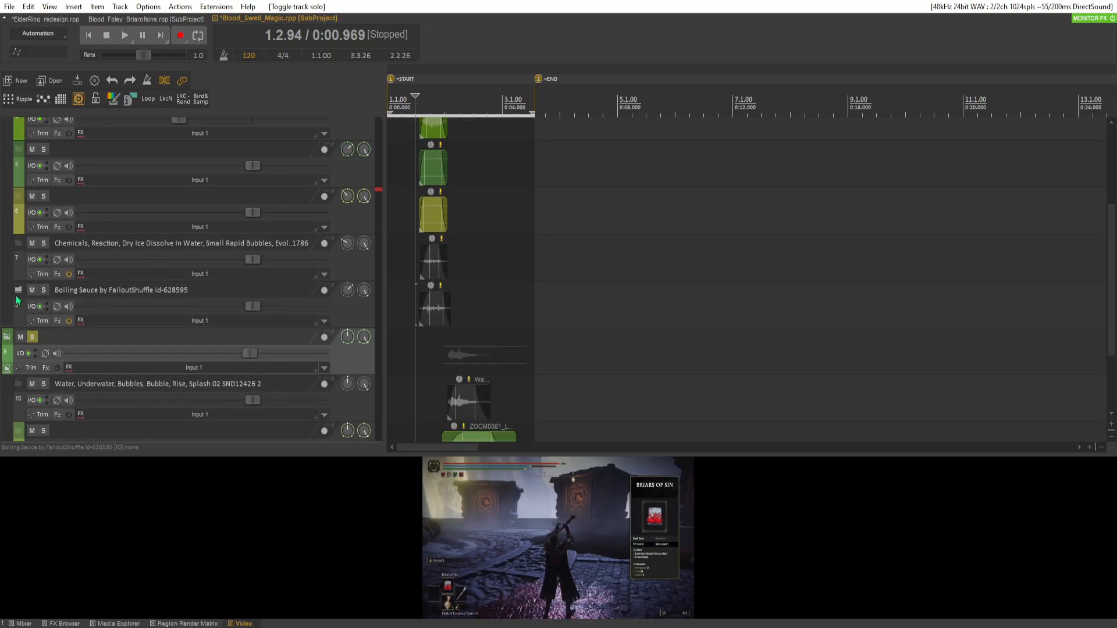
left_click(33, 338)
scroll(93, 273, "up", 3)
key("space")
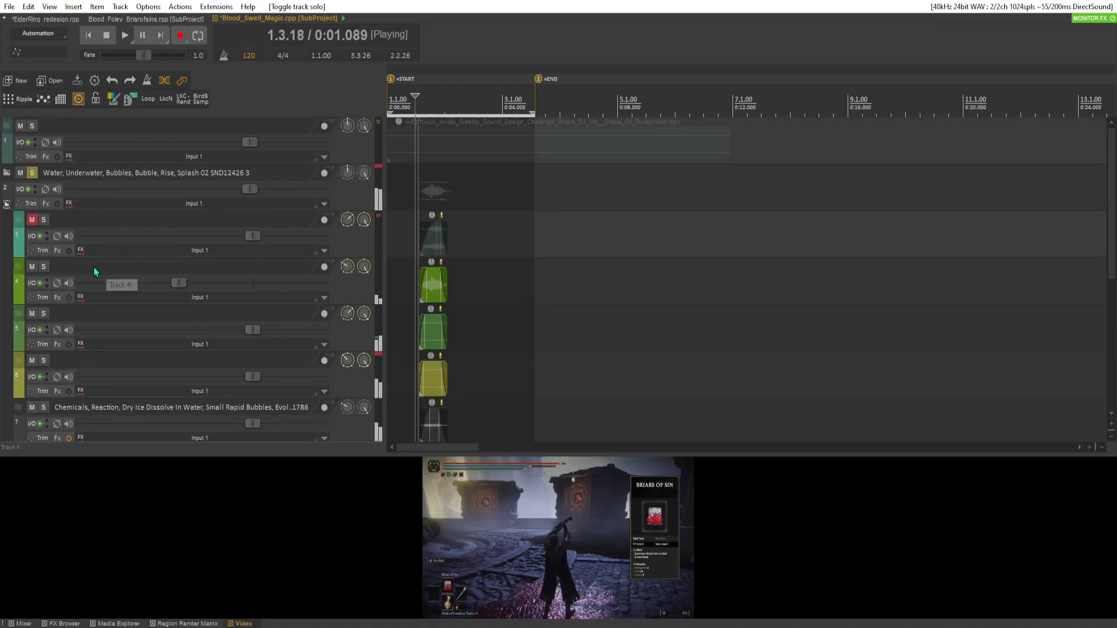
key("space")
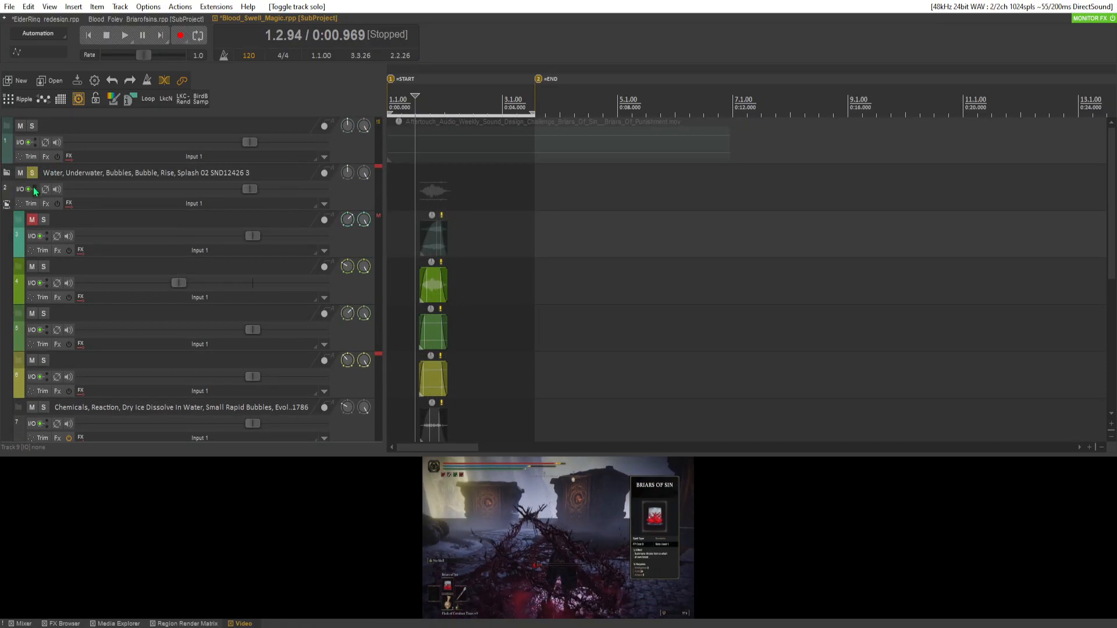
Add the Waves S1 Imager Stereo plugin to the track 2 folder and set its Width to 1.30.
left_click(47, 207)
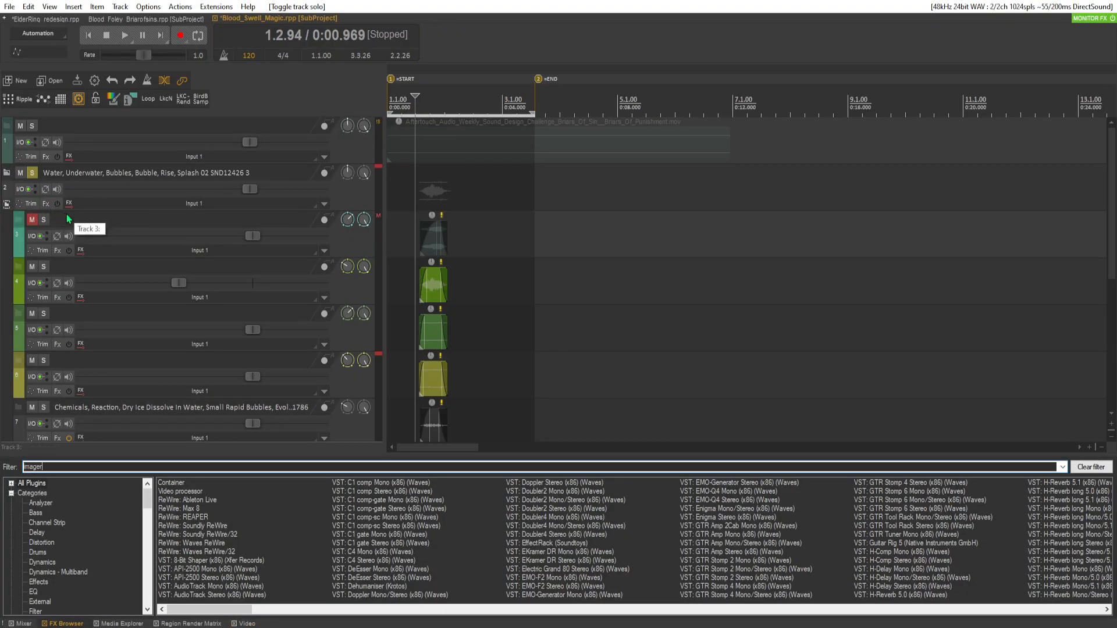
double_click(222, 487)
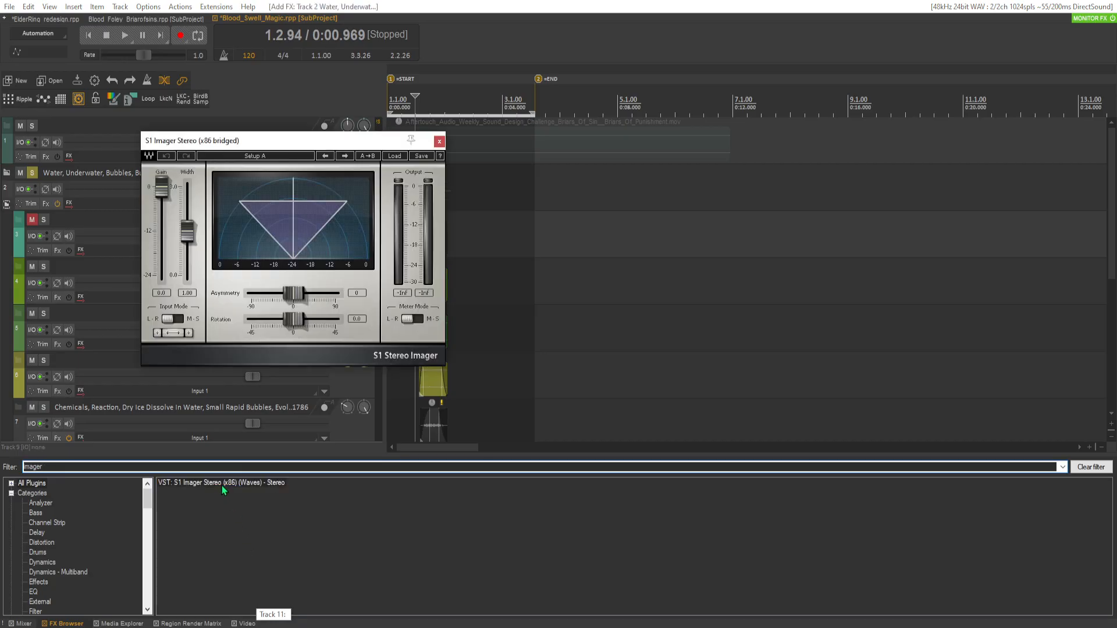
left_click_drag(220, 135, 663, 149)
left_click_drag(631, 247, 631, 237)
left_click(630, 240)
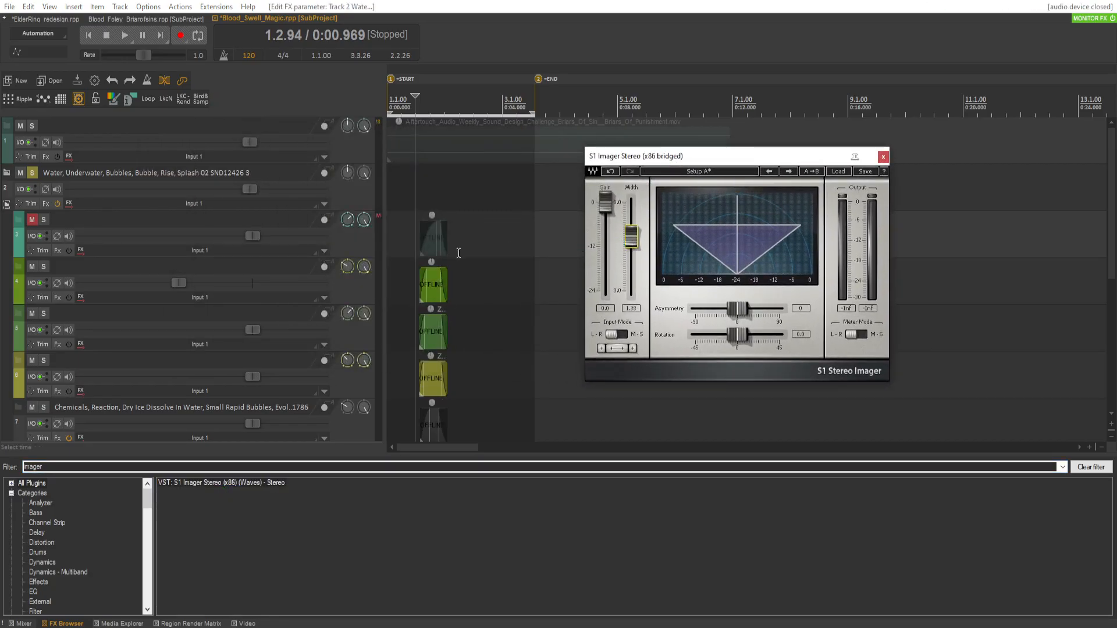
Play back the widened track 2 folder, recheck the S1 Imager settings, and close the plugin window.
left_click(409, 265)
key("space")
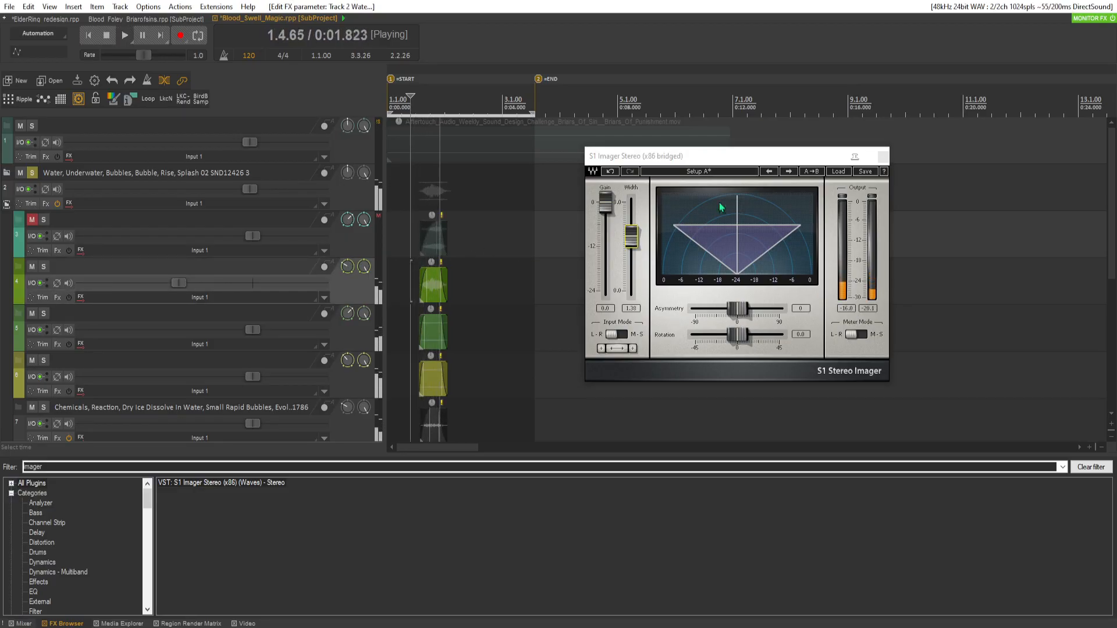
key("space")
left_click(882, 155)
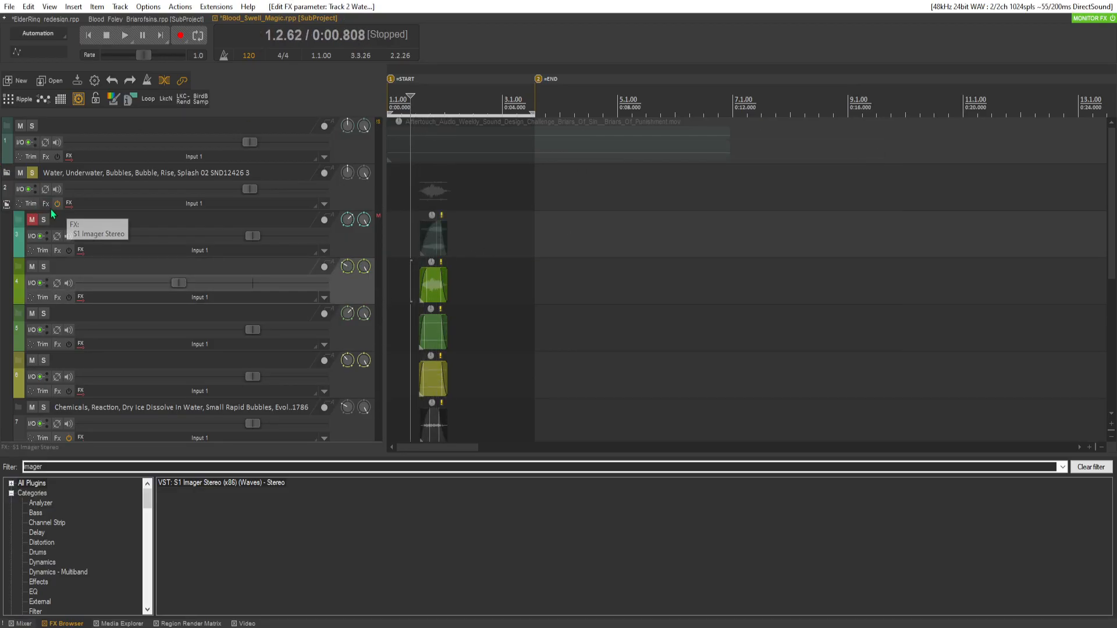
left_click(49, 204)
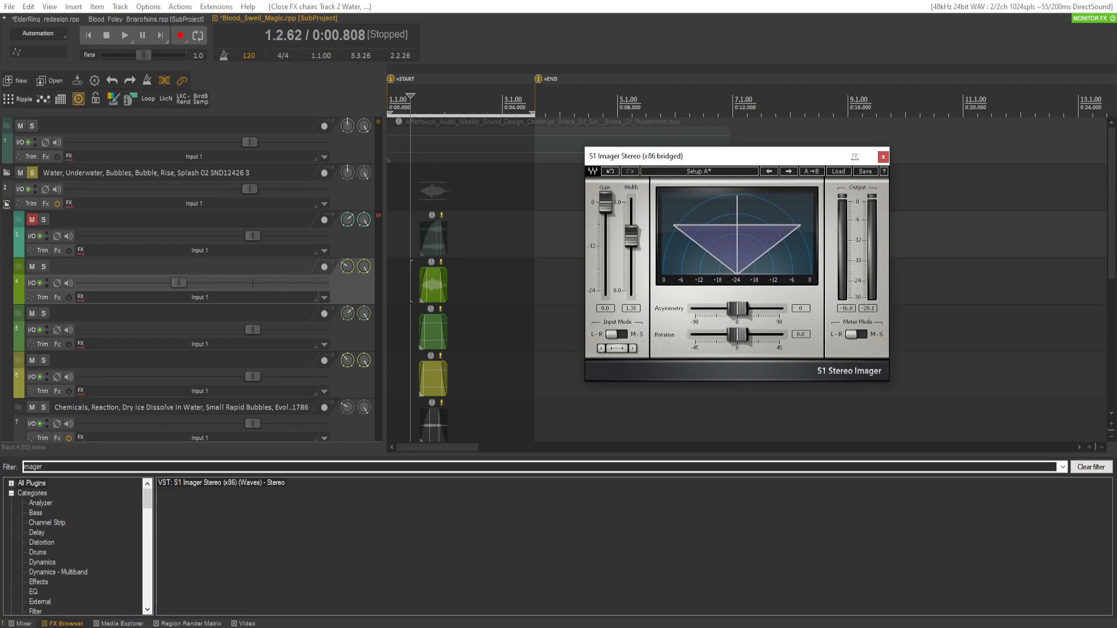
left_click(882, 156)
Search the effects for "verb" and add the Waves H-Reverb Stereo plugin to the track 2 folder.
left_click(33, 467)
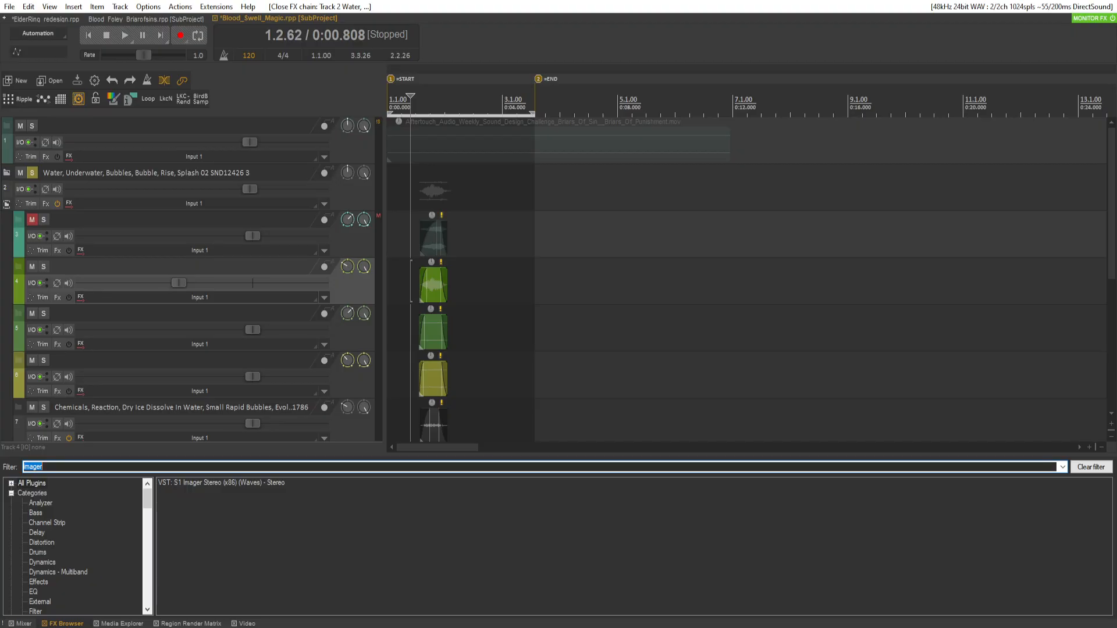
type("b")
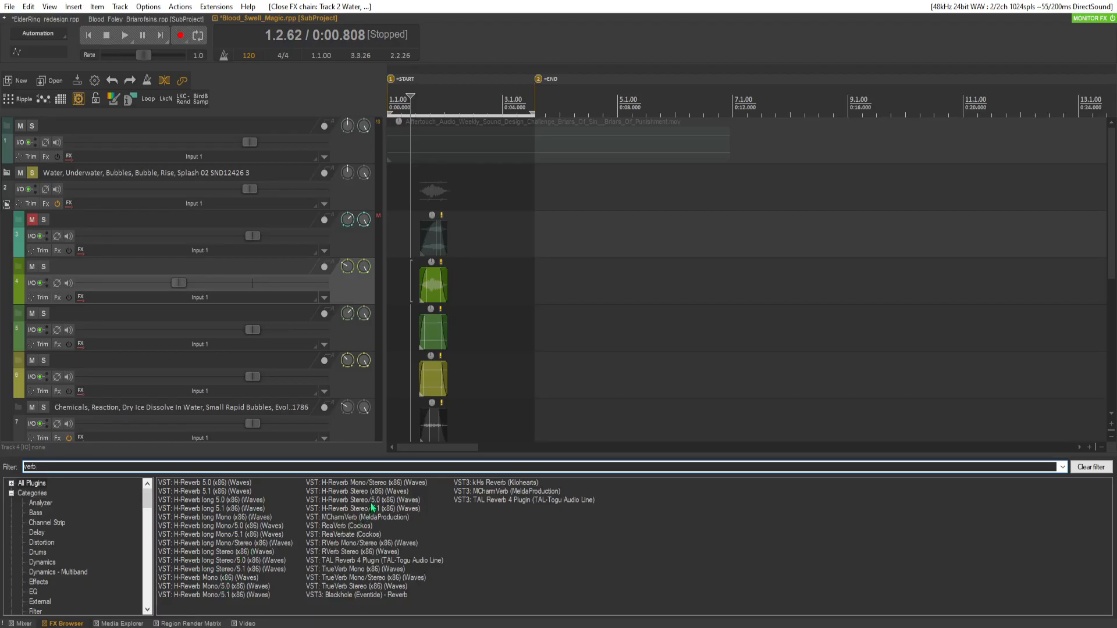
double_click(395, 492)
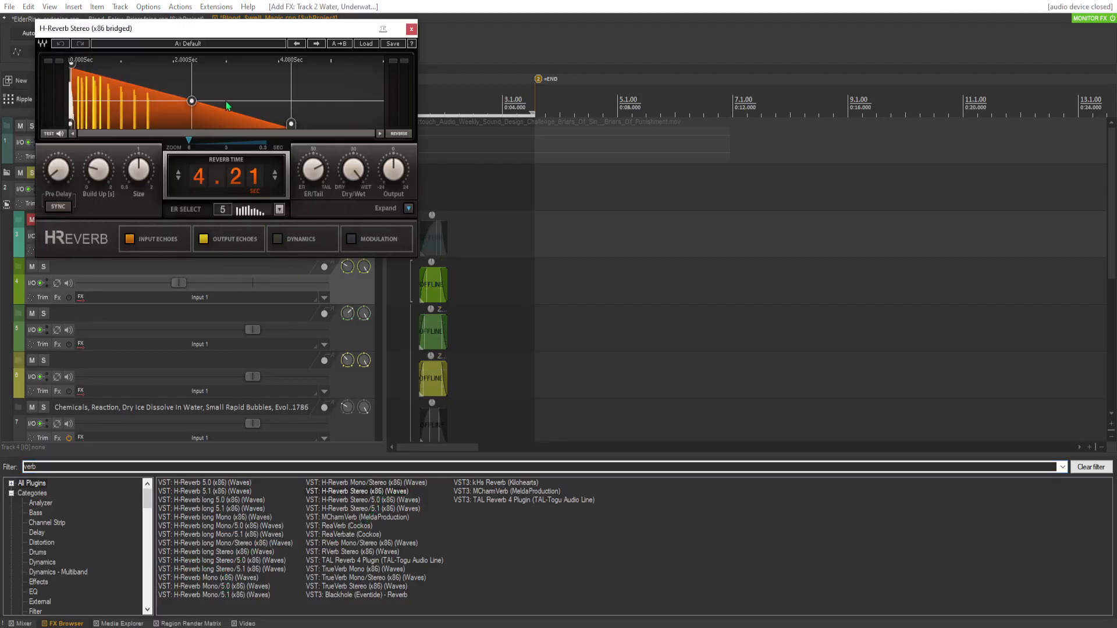
left_click_drag(276, 29, 876, 213)
Turn off H-Reverb's input and output echoes and lower its Dry/Wet mix to about 7.
left_click(729, 423)
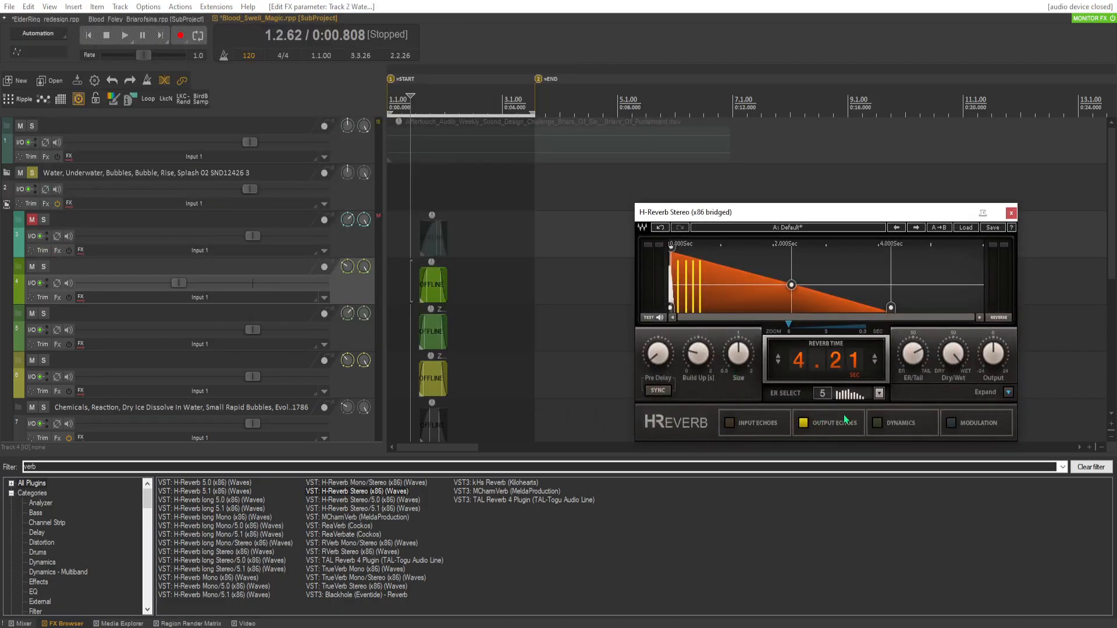
left_click(802, 425)
left_click_drag(945, 362, 945, 351)
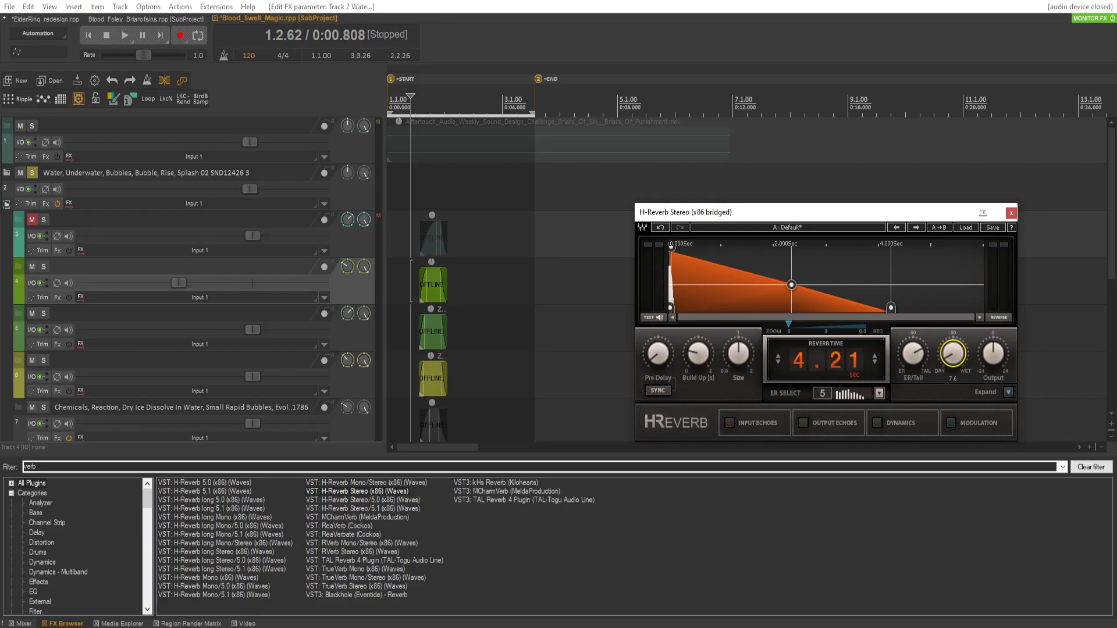
Shorten H-Reverb's reverb time to 2.00 seconds and shift its ER/Tail balance toward early reflections.
left_click_drag(891, 308, 774, 308)
mouse_move(912, 353)
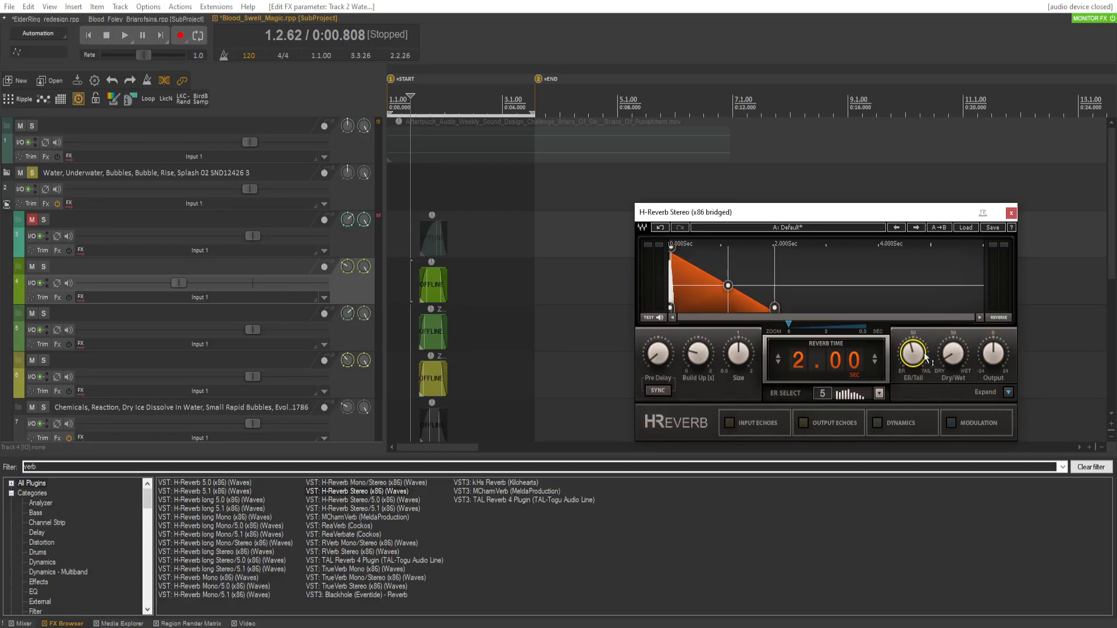
left_click_drag(913, 353, 912, 361)
mouse_move(952, 354)
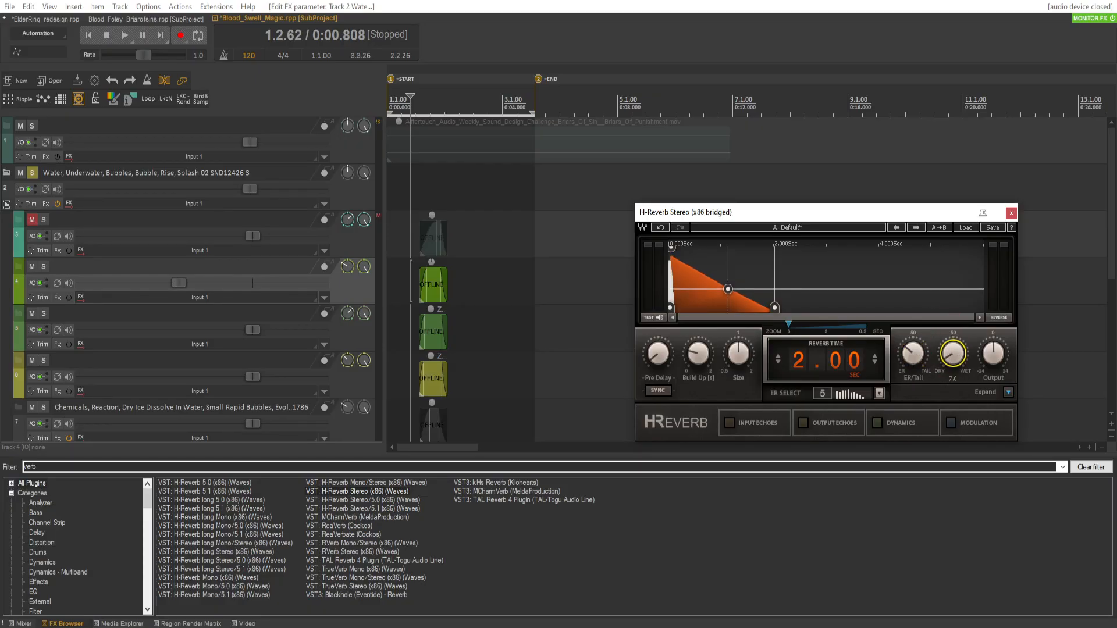
Play back the reverberated track 2 folder from just before the bubbling clips.
left_click(416, 254)
key("space")
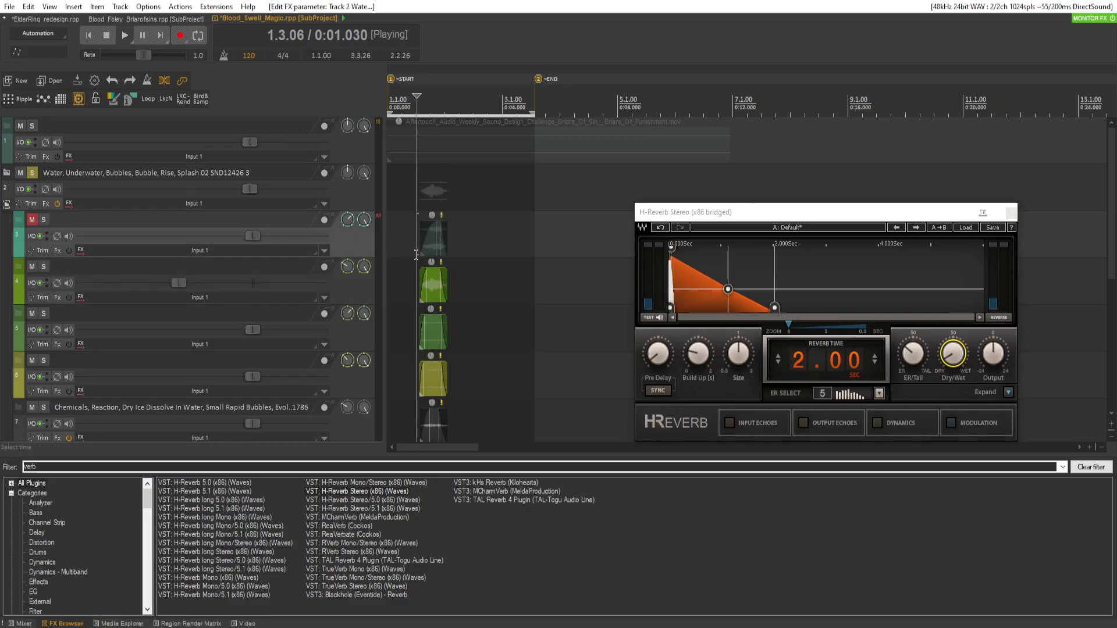
left_click(416, 252)
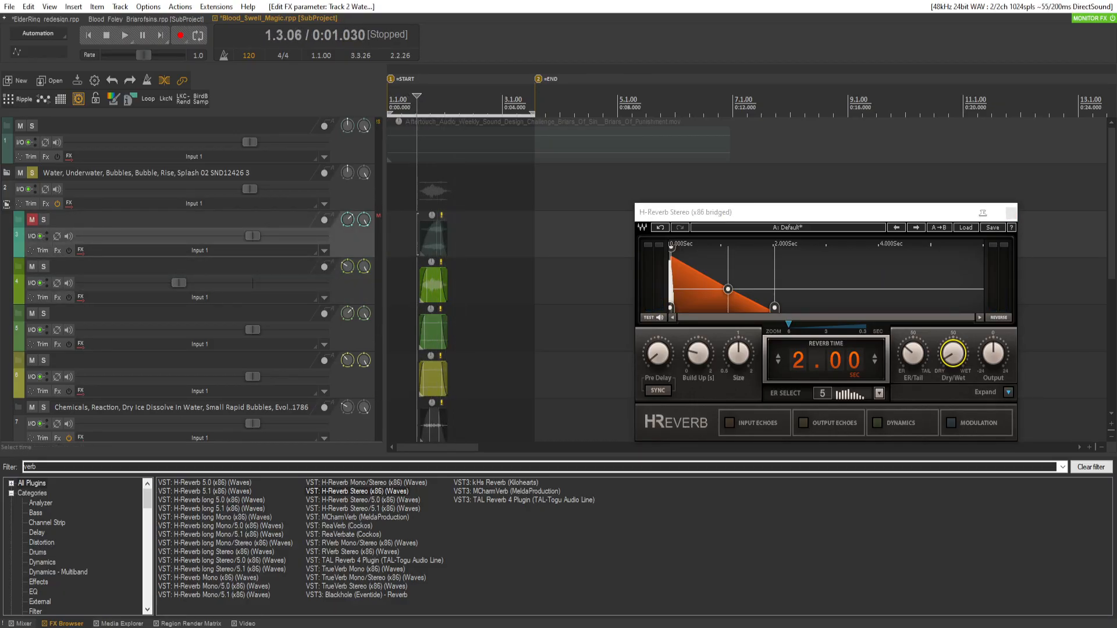
key("space")
Add the Waves MondoMod Stereo plugin to the track 2 folder and play back the modulated sound.
type("mond")
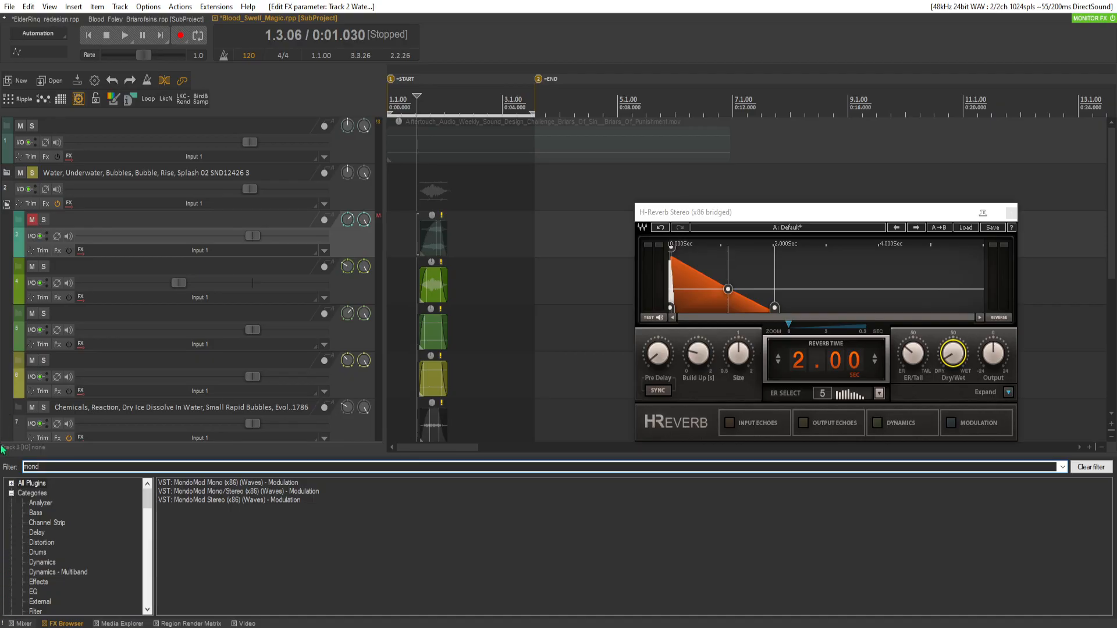
double_click(281, 499)
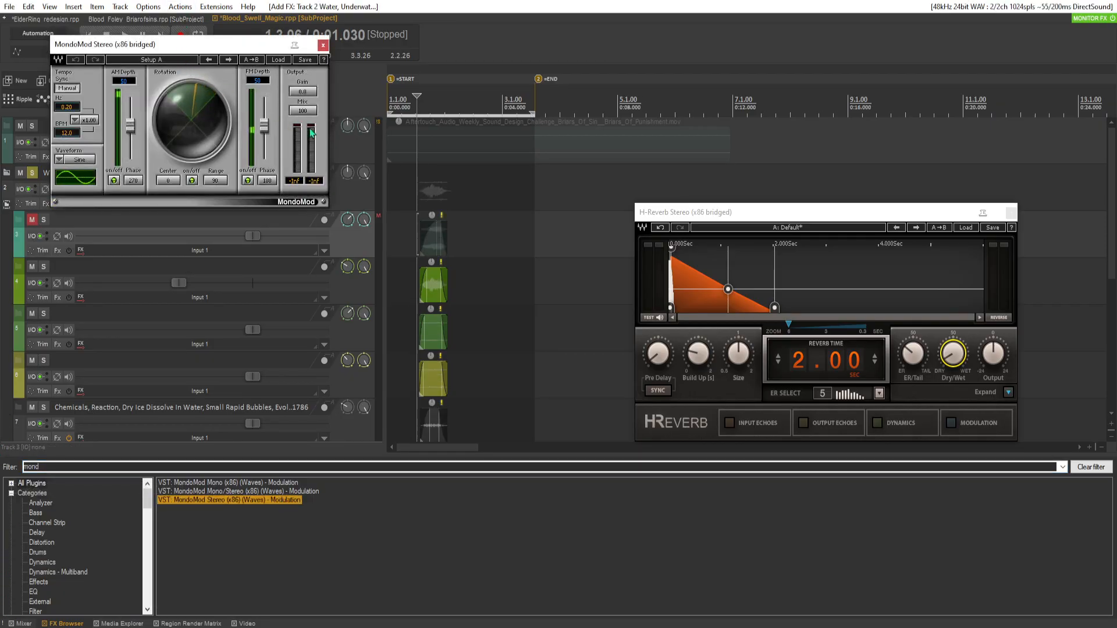
left_click(415, 287)
key("space")
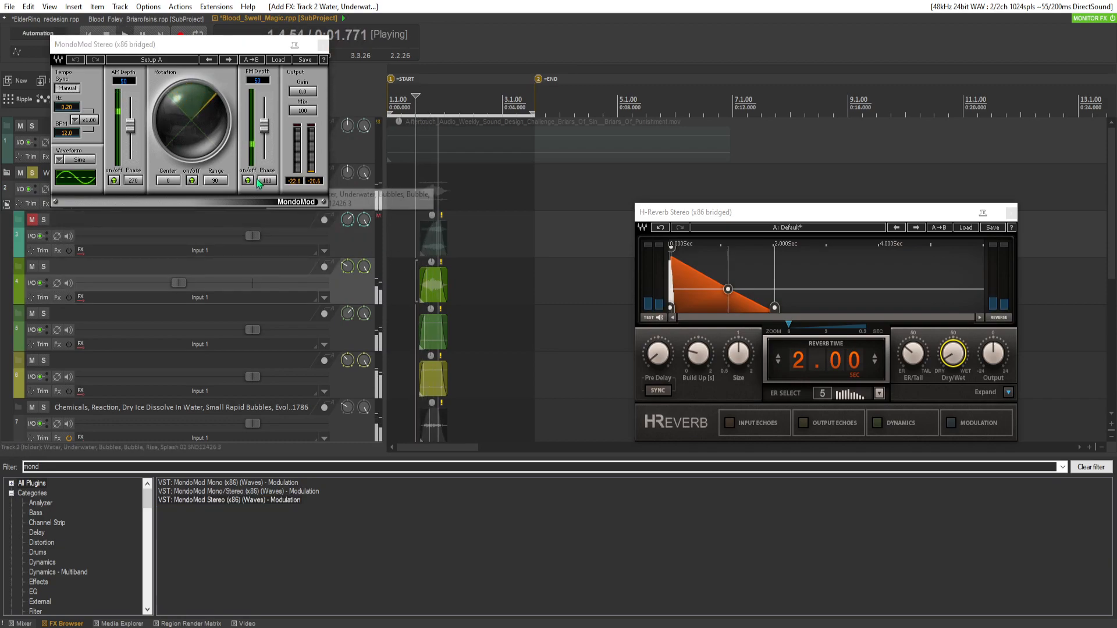
key("space")
left_click_drag(157, 47, 704, 138)
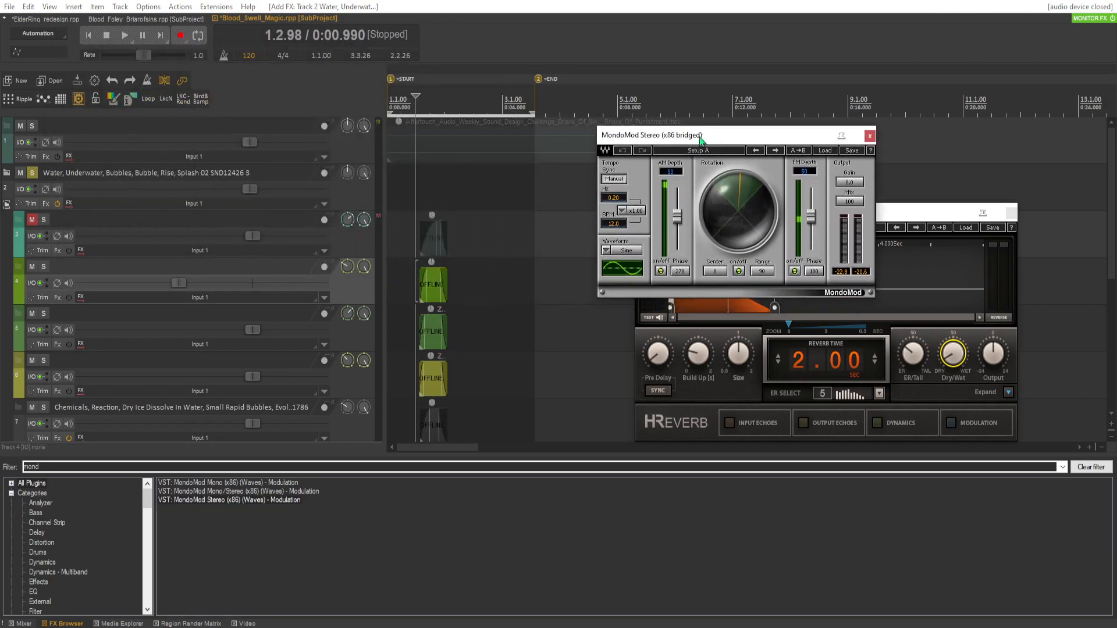
Set MondoMod's tempo multiplier to x2.666 and play back the track 2 folder.
left_click(621, 211)
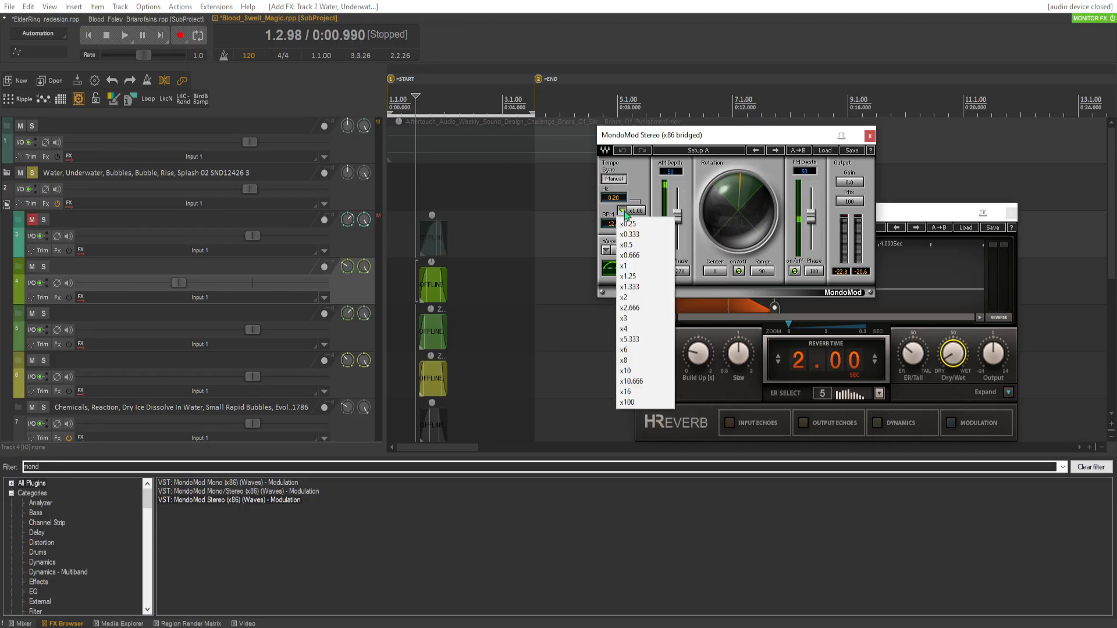
left_click(651, 308)
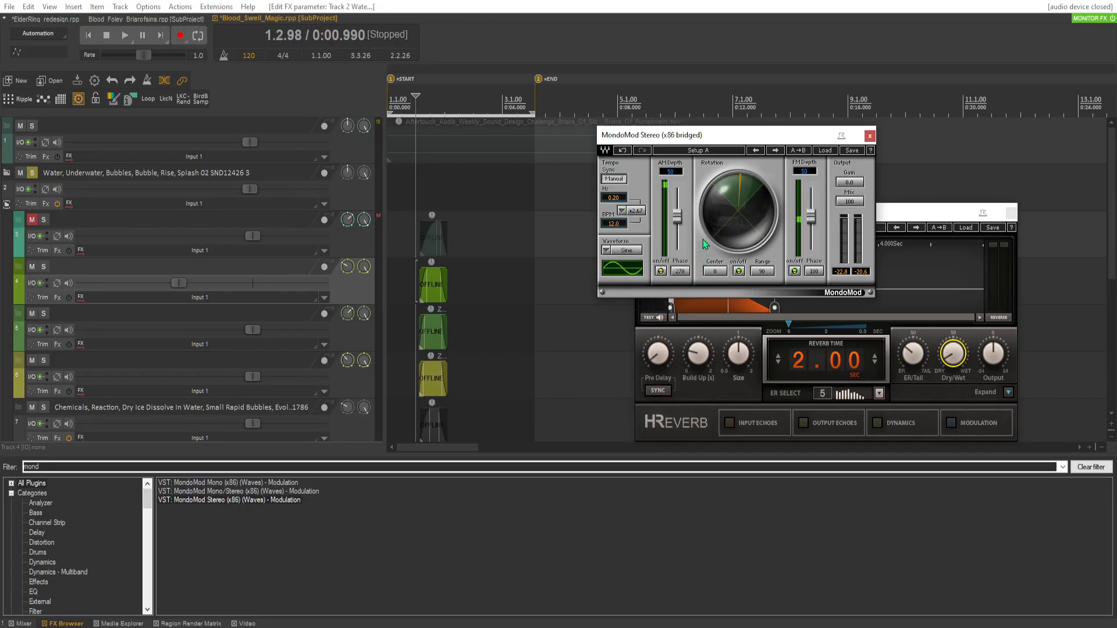
left_click(416, 266)
key("space")
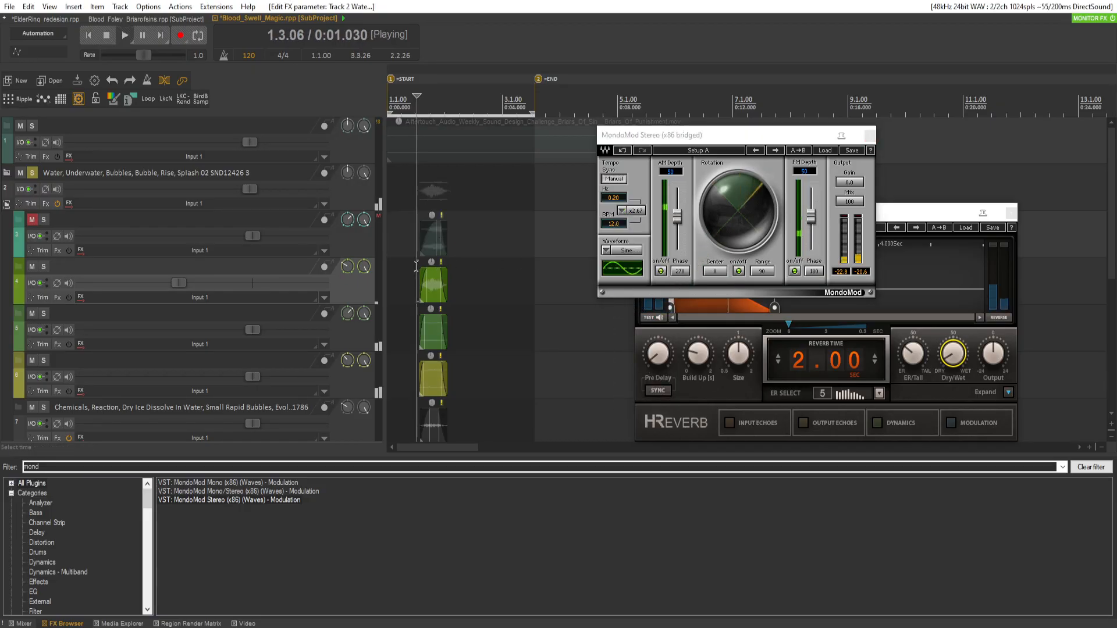
key("space")
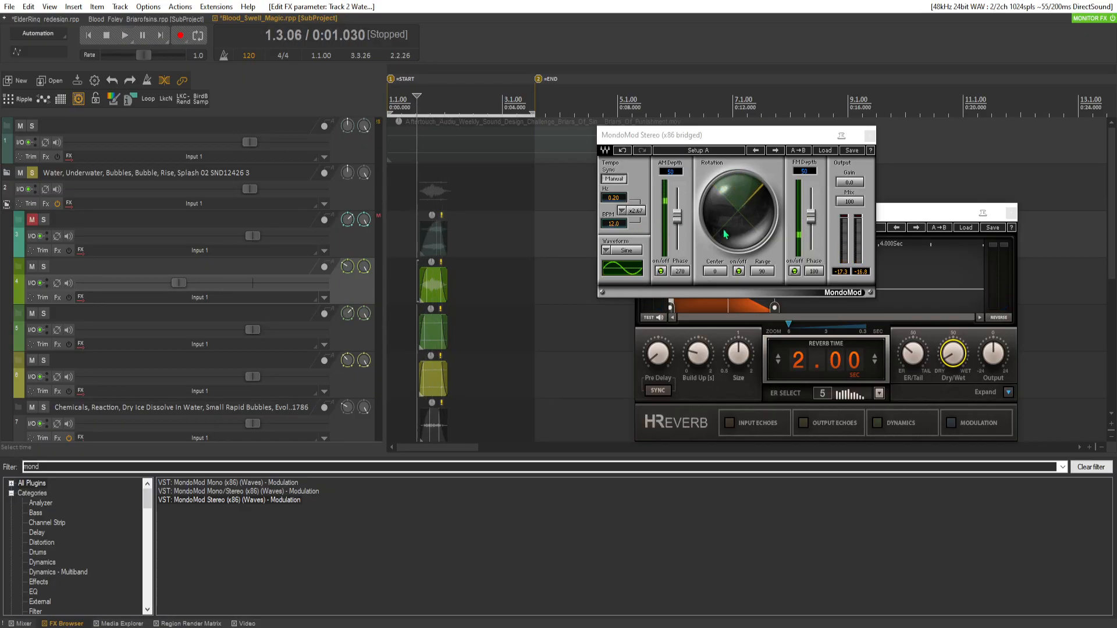
Raise MondoMod's AM Depth to 76 and play back the folder from near the project start.
left_click_drag(677, 216, 677, 201)
left_click(399, 217)
key("space")
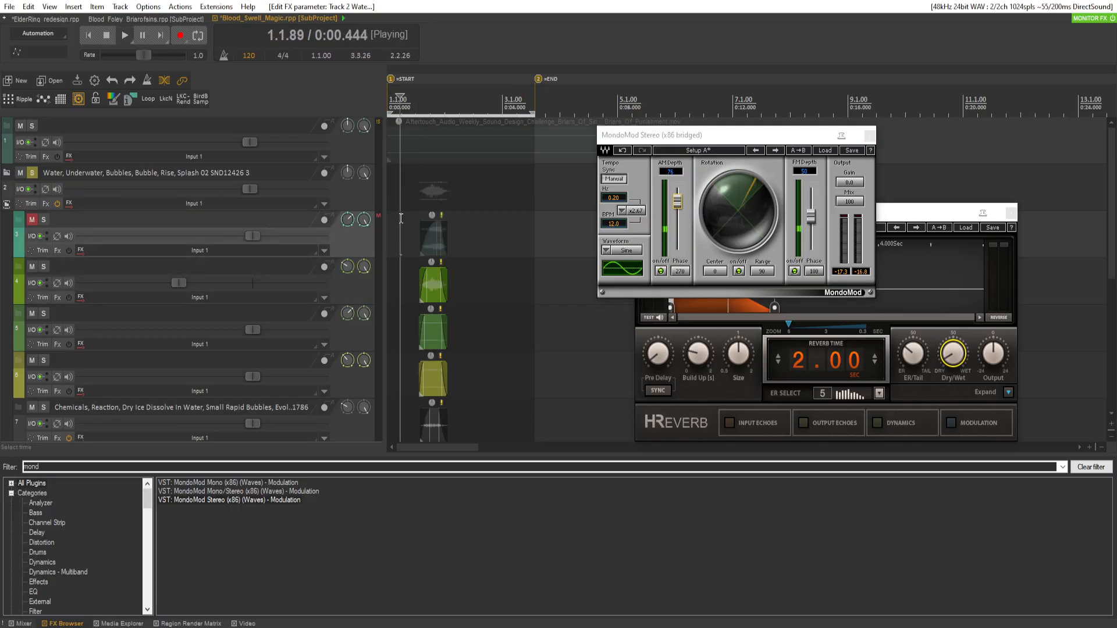
key("space")
key("space")
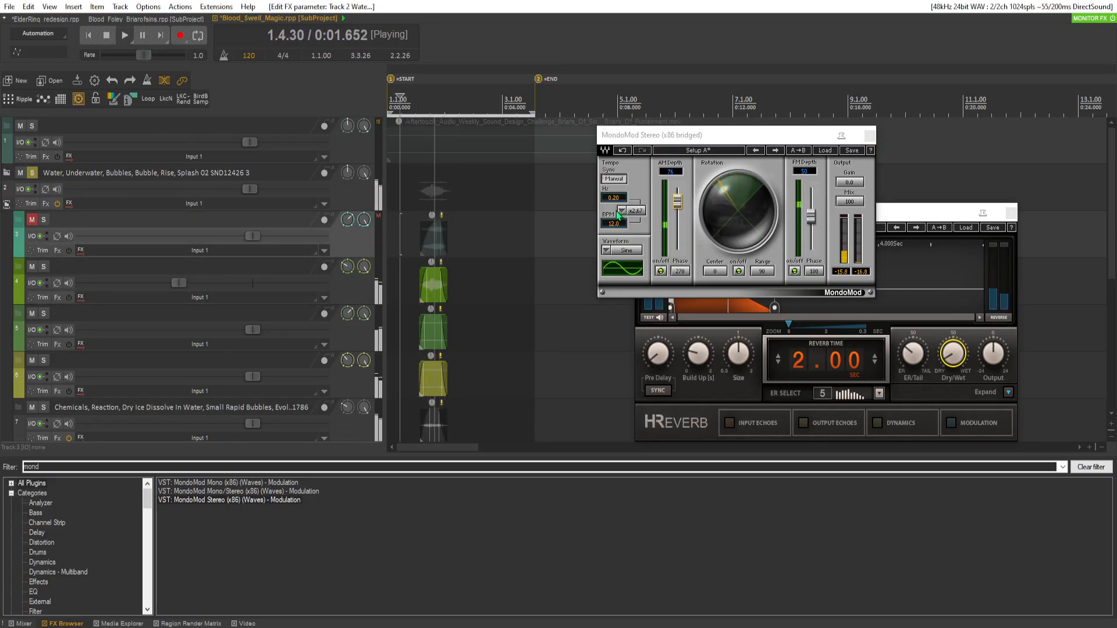
key("space")
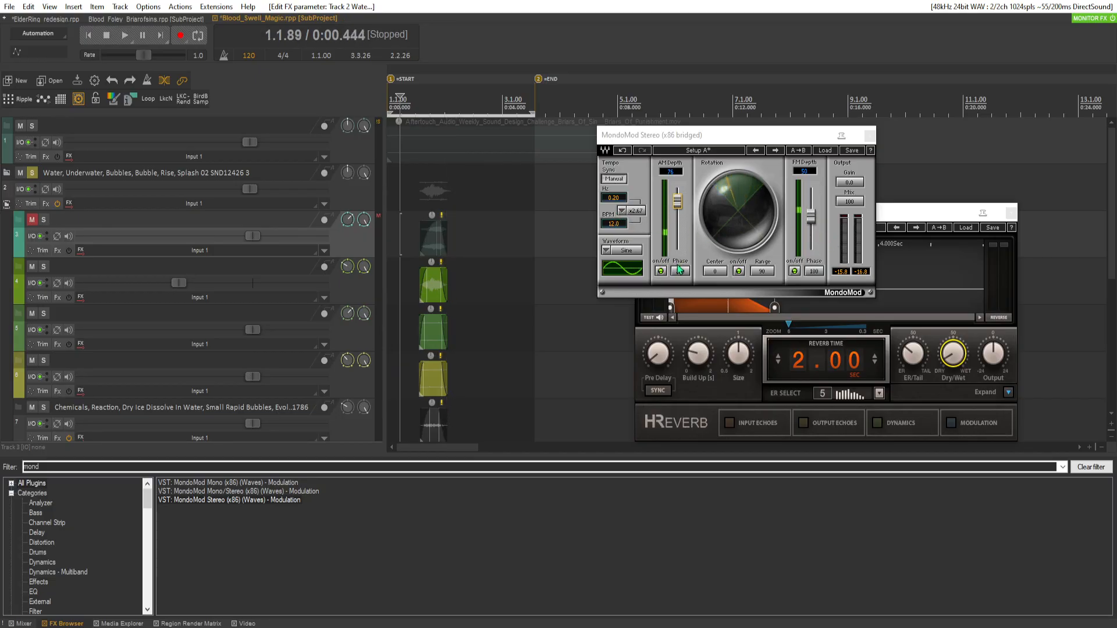
Reduce MondoMod's rotation Range to about 42, audition the folder, and close the MondoMod and H-Reverb windows.
left_click(762, 271)
left_click_drag(762, 271, 762, 289)
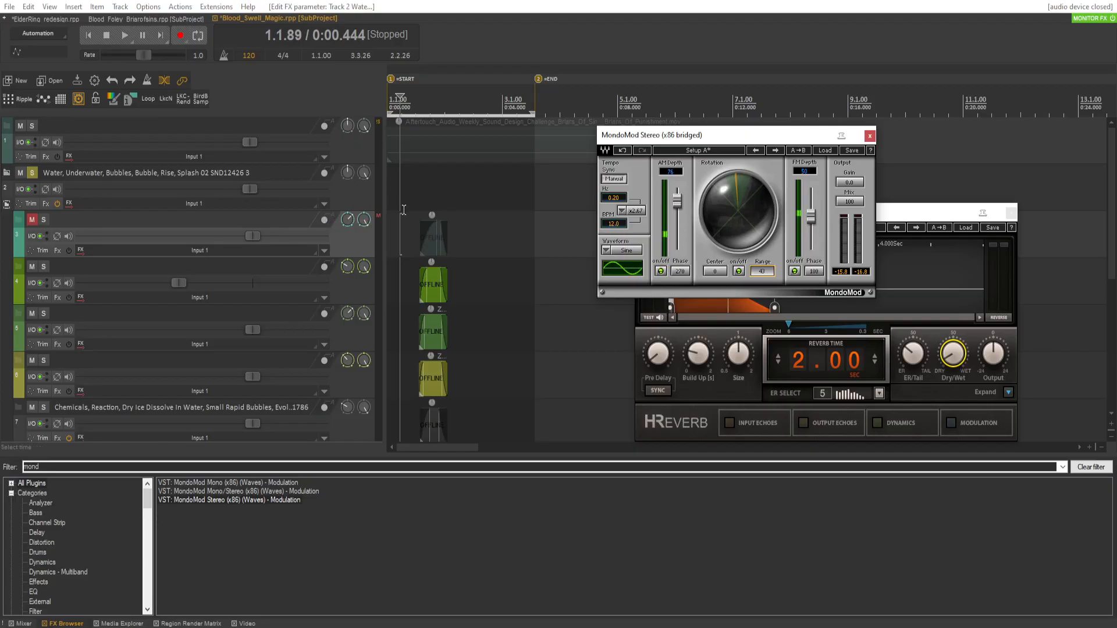
left_click(403, 209)
key("space")
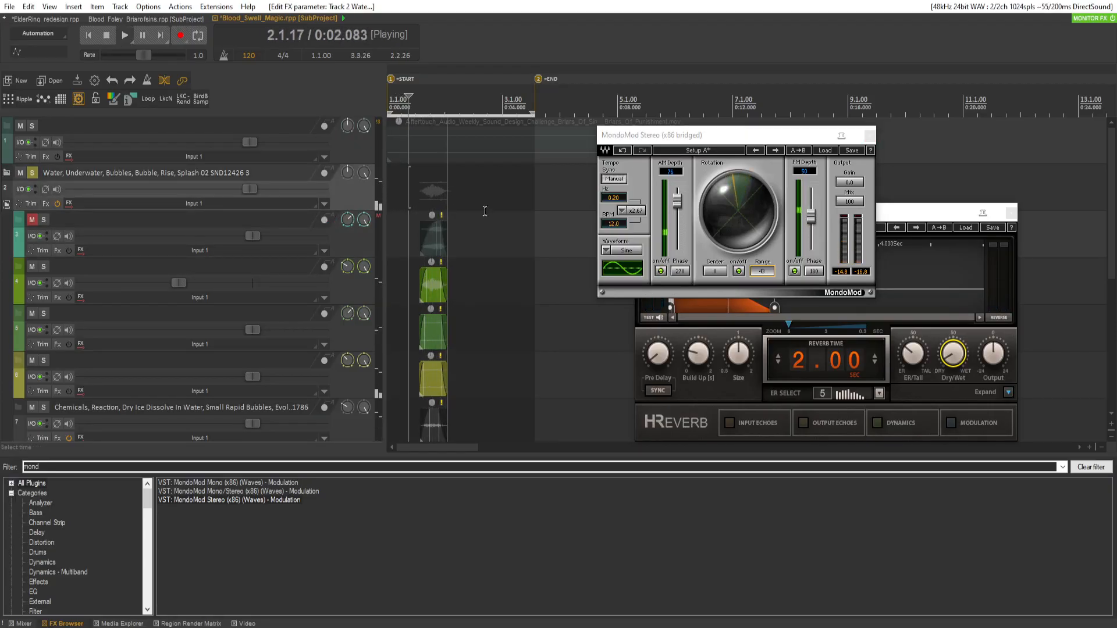
key("space")
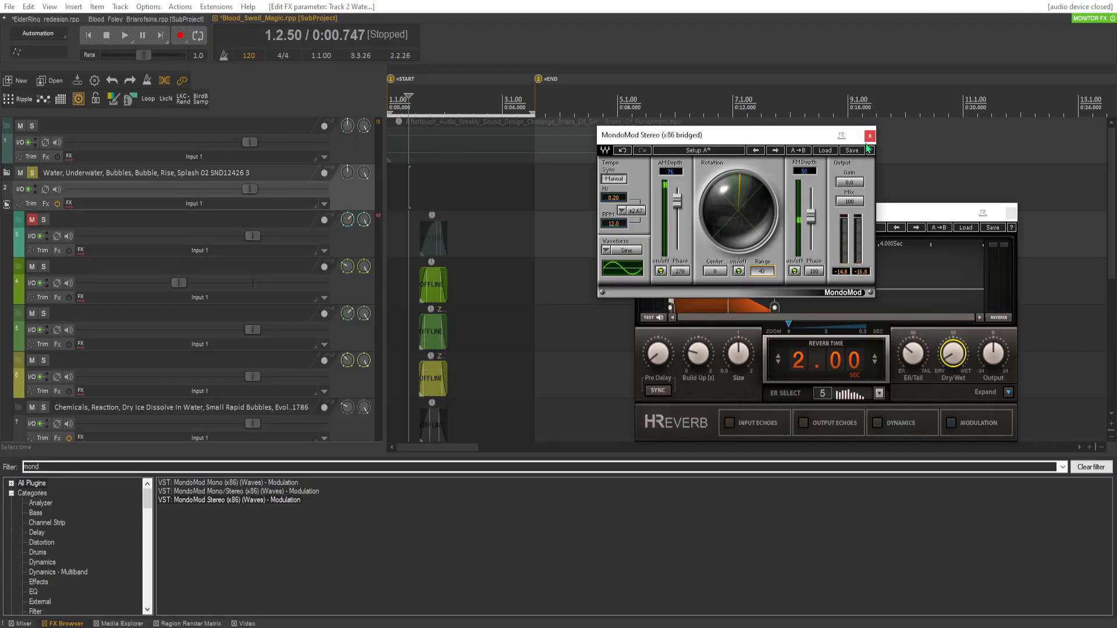
left_click(868, 137)
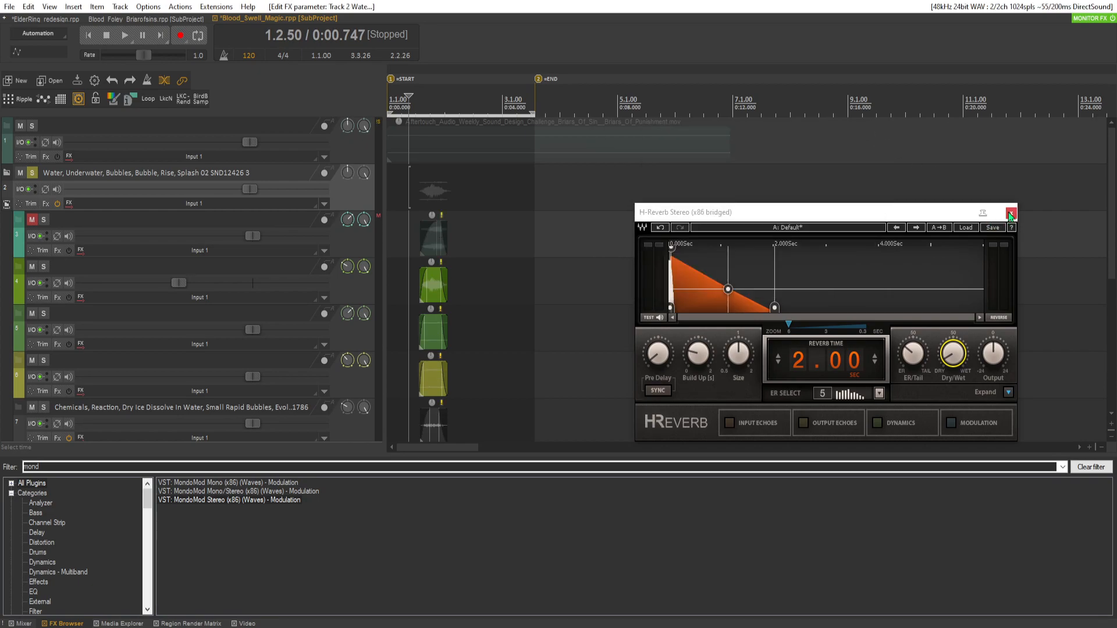
left_click(1011, 212)
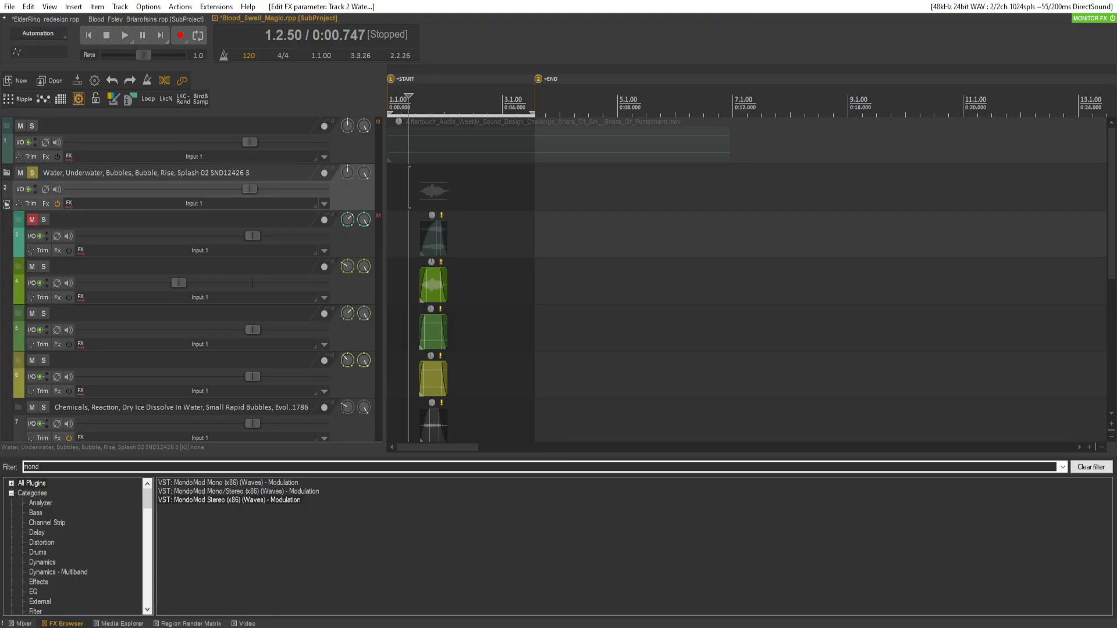
Search the effects for "comp" and add ReaComp (Cockos) as the first effect on the track 2 folder.
key("ctrl+f")
type("comp")
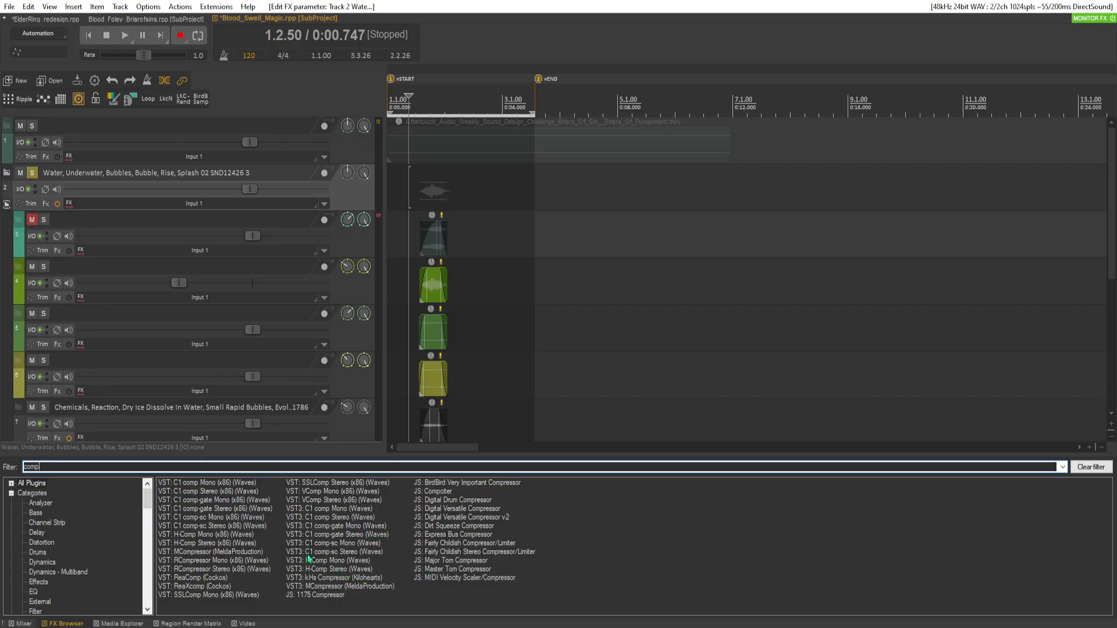
double_click(195, 578)
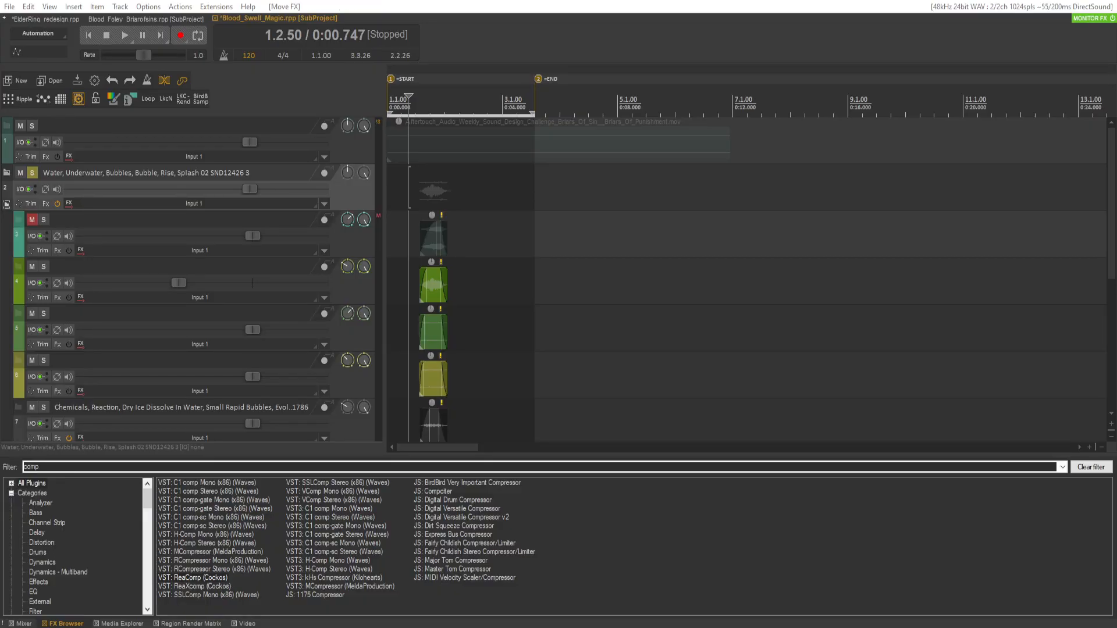
Set ReaComp's threshold to -22.0 dB and its ratio to 1.5 while auditioning the track 2 folder.
key("space")
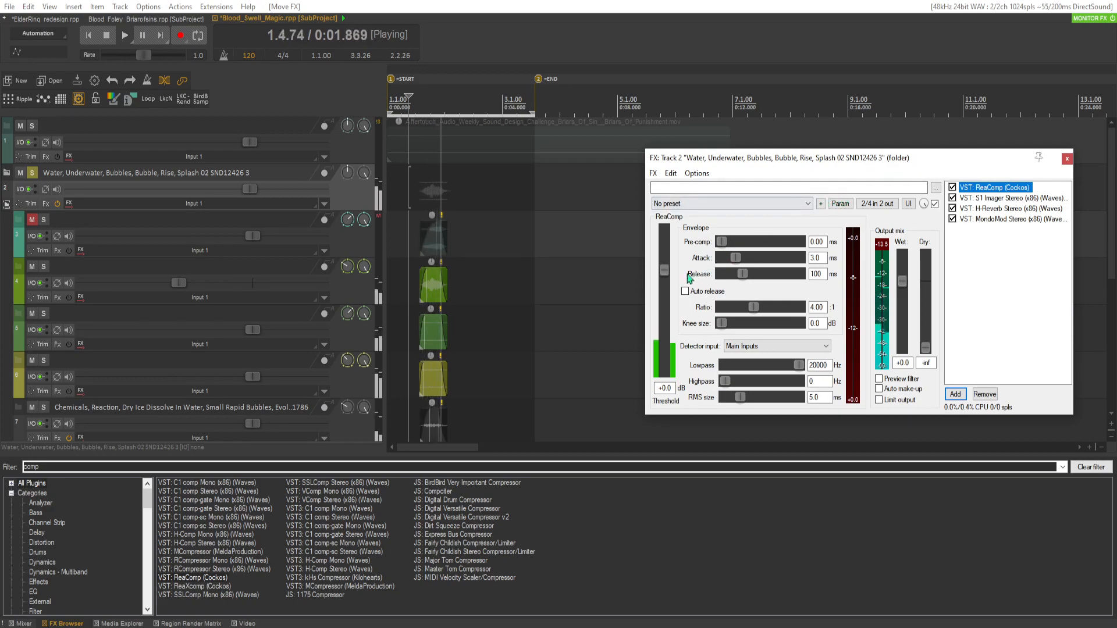
left_click_drag(664, 269, 663, 324)
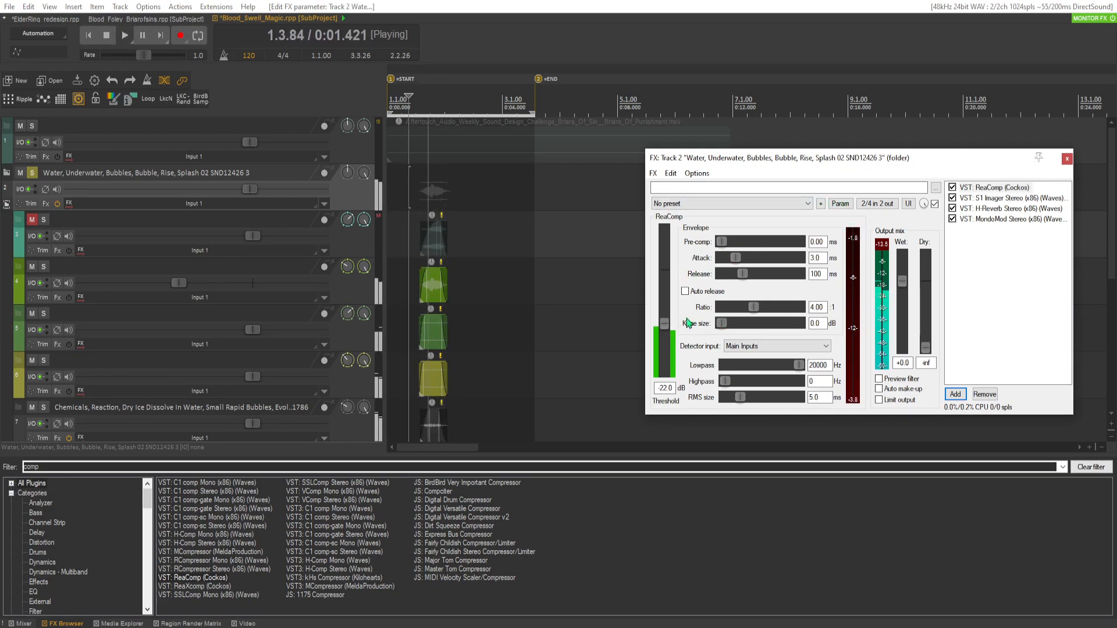
key("space")
left_click_drag(753, 307, 801, 307)
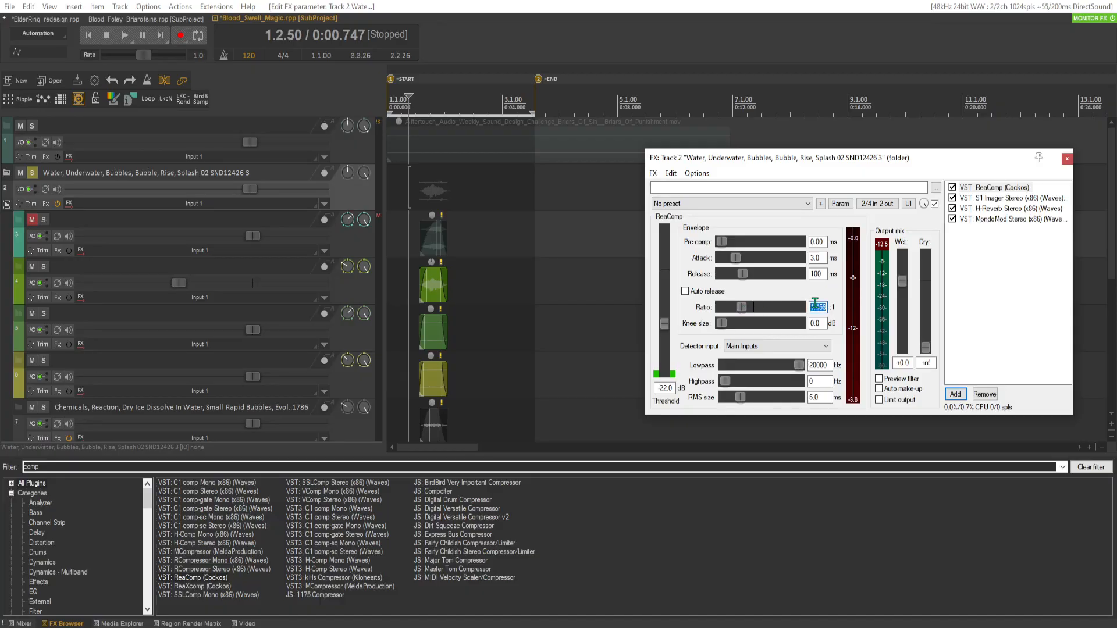
type("1.5")
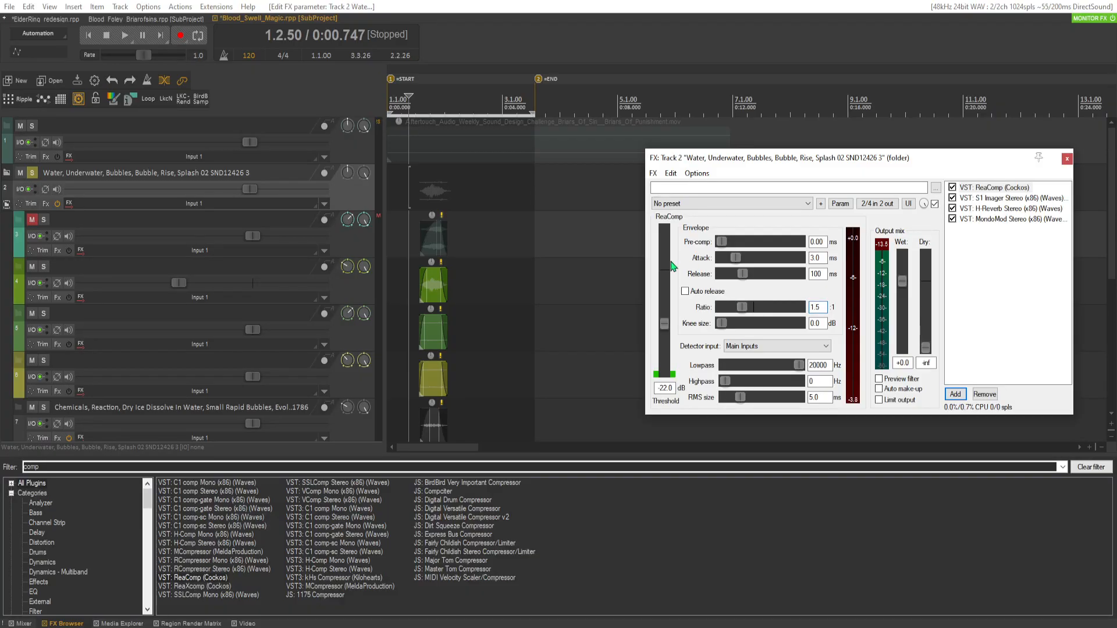
left_click(417, 279)
key("space")
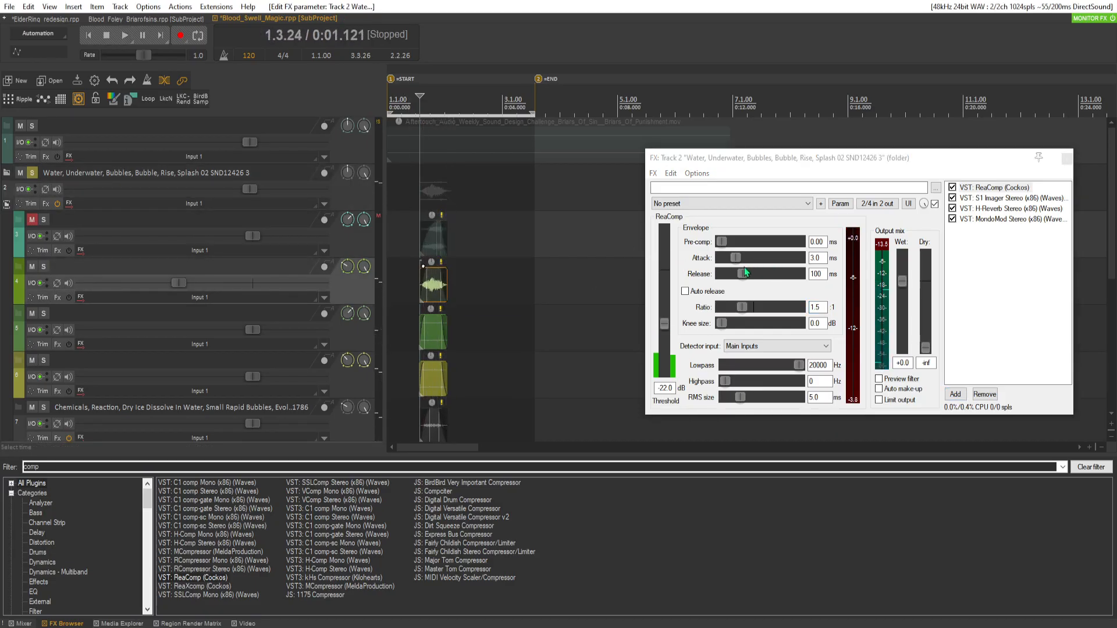
Try a 6 ms release time in ReaComp and raise it back up.
left_click(743, 274)
left_click_drag(743, 276, 731, 277)
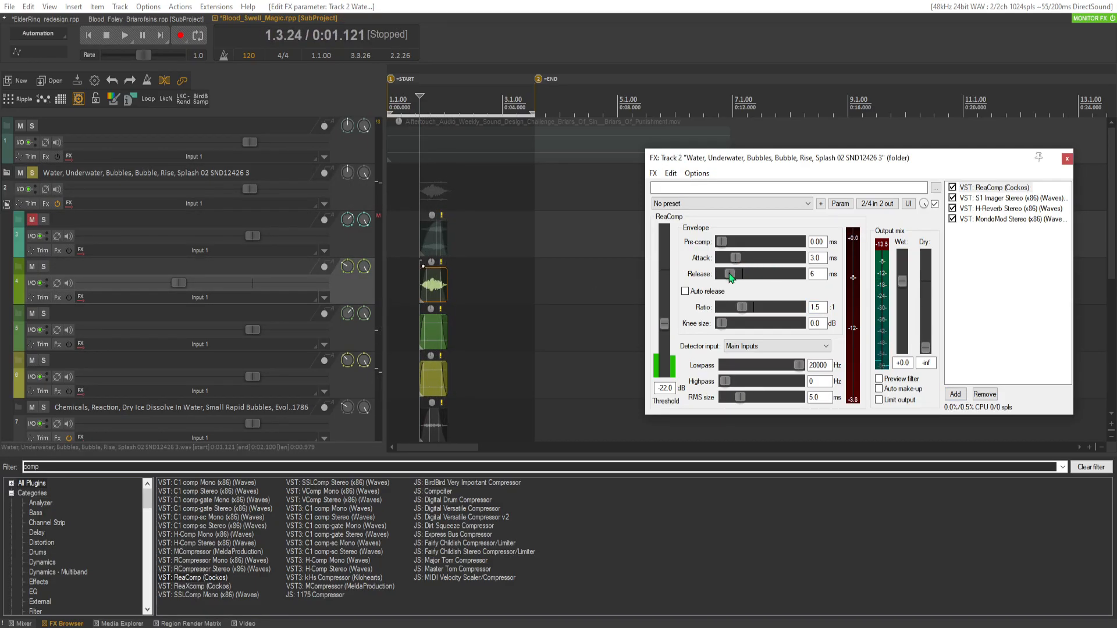
left_click_drag(730, 278, 742, 277)
Open MondoMod from the track 2 folder's effects and try the x10.666 tempo multiplier while auditioning the layers.
double_click(995, 219)
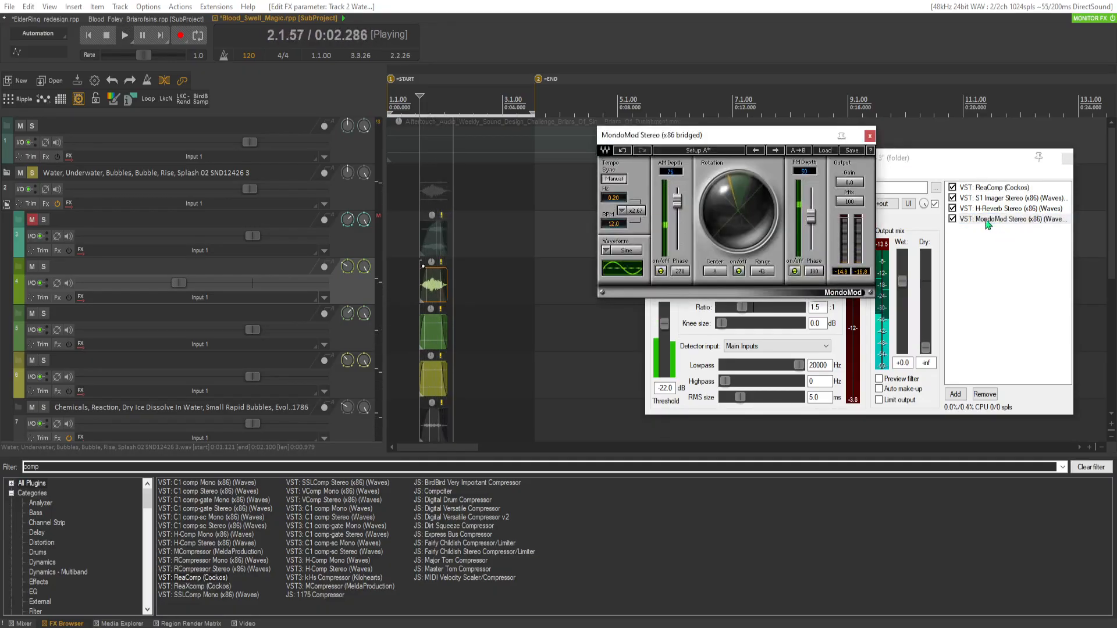
left_click(632, 211)
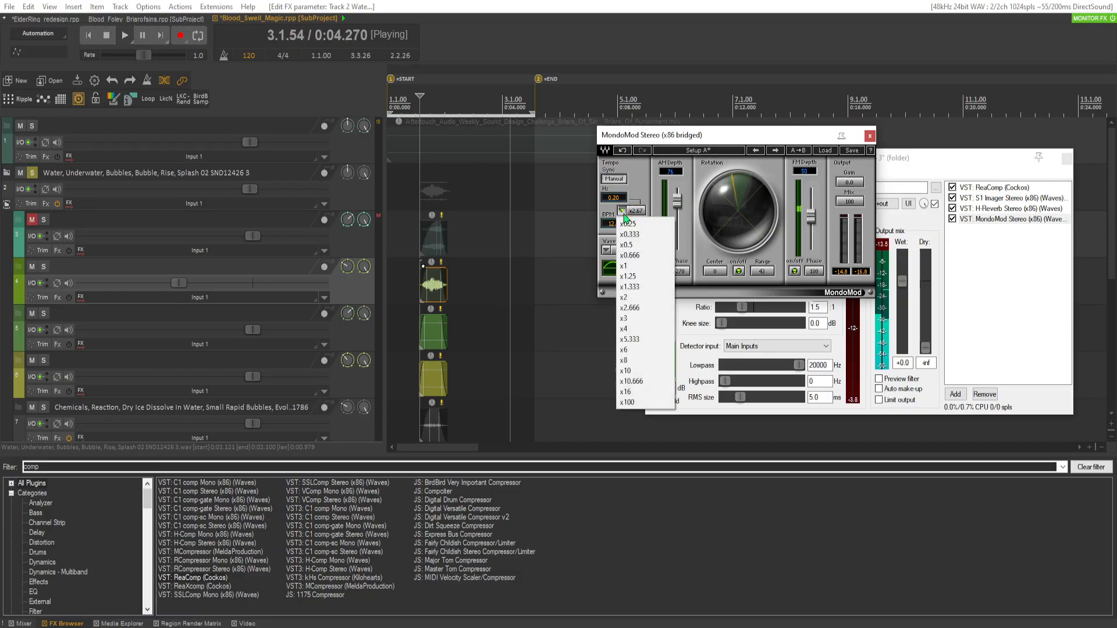
left_click(635, 379)
left_click(414, 291)
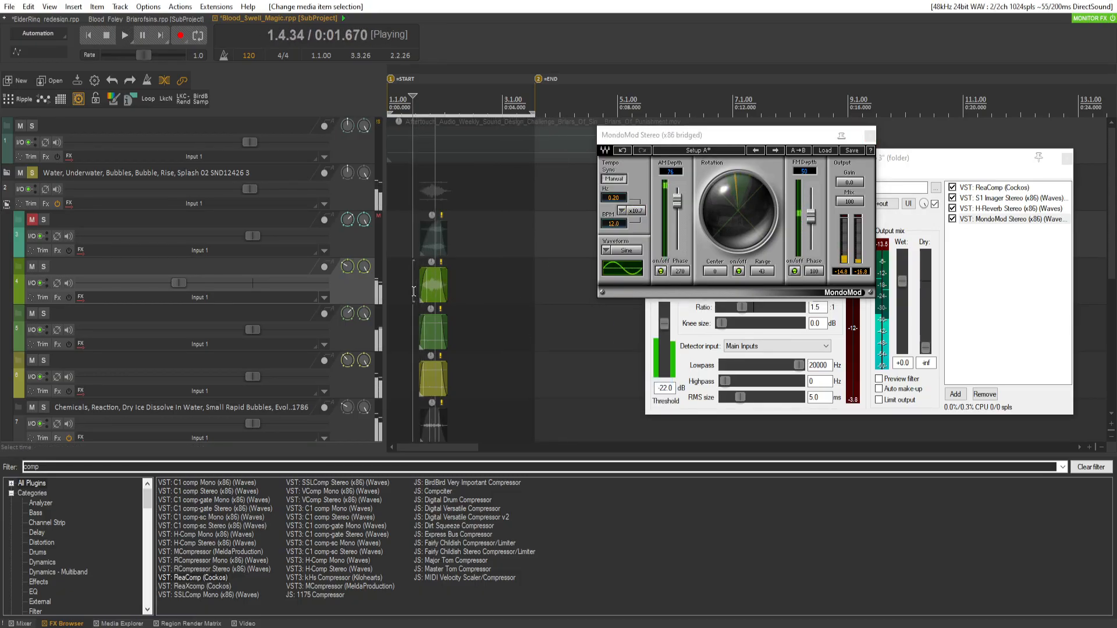
key("space")
key("space")
Try MondoMod's tempo multiplier at x4 and audition the track 2 folder from just before the clips.
left_click(622, 211)
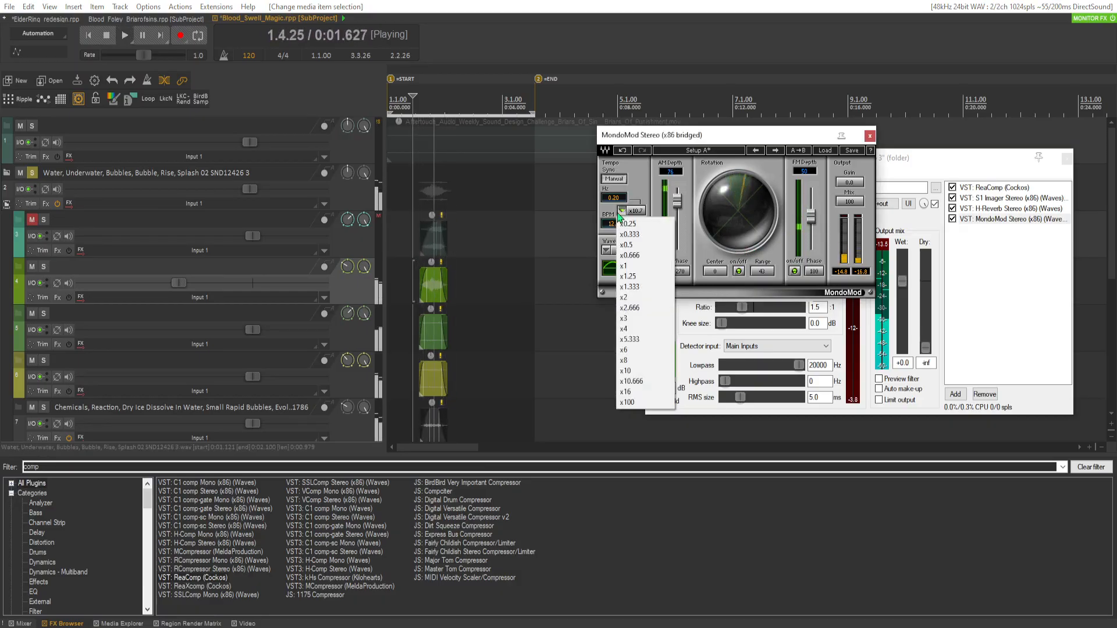
left_click(634, 330)
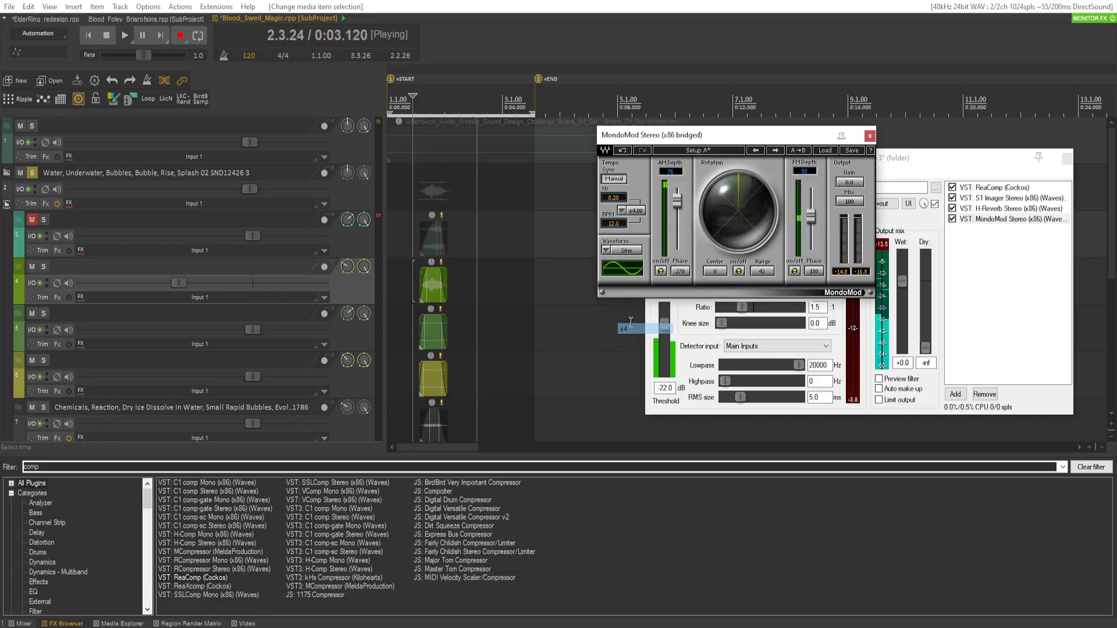
left_click(411, 247)
key("space")
key("space")
key("space")
key("space")
key("space")
Set MondoMod's tempo multiplier to x1 and audition the track 2 folder from just before the clips.
left_click(622, 210)
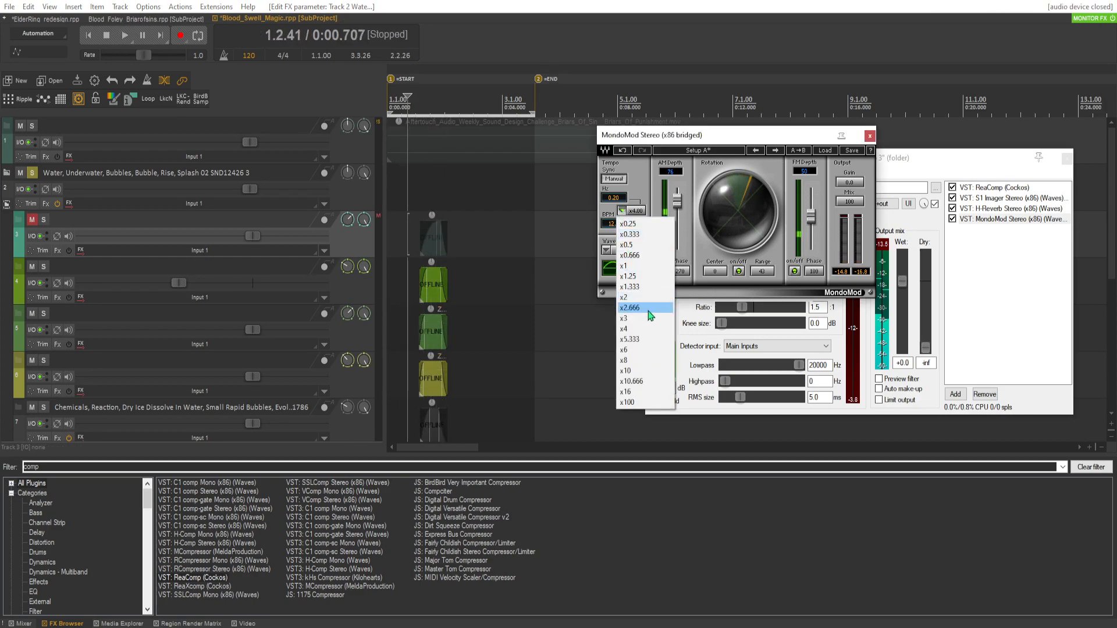
left_click(649, 269)
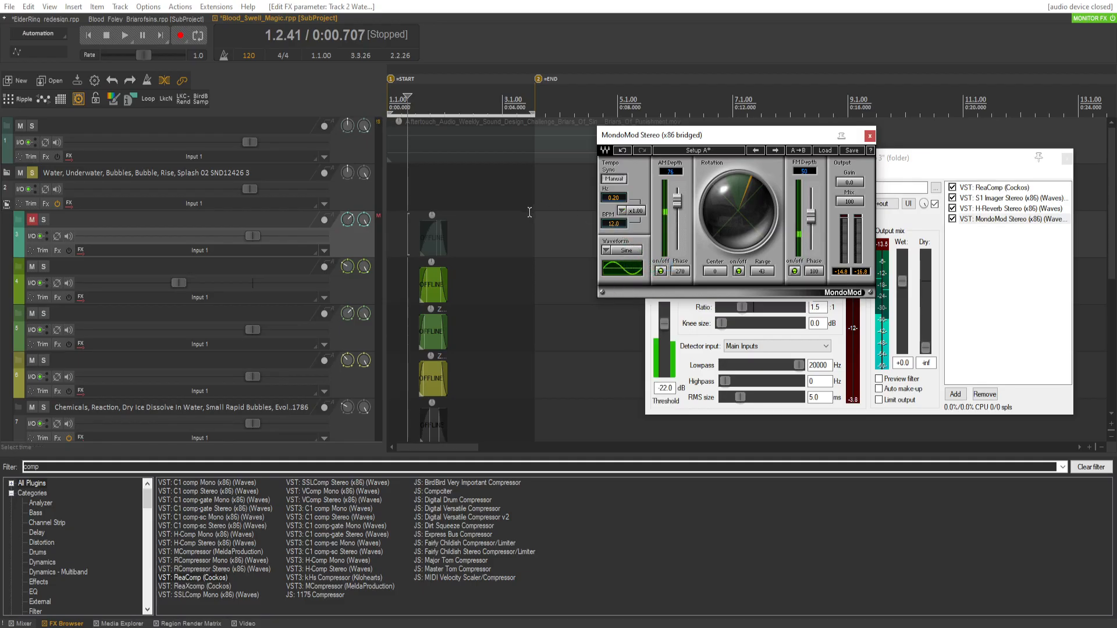
left_click(415, 238)
key("space")
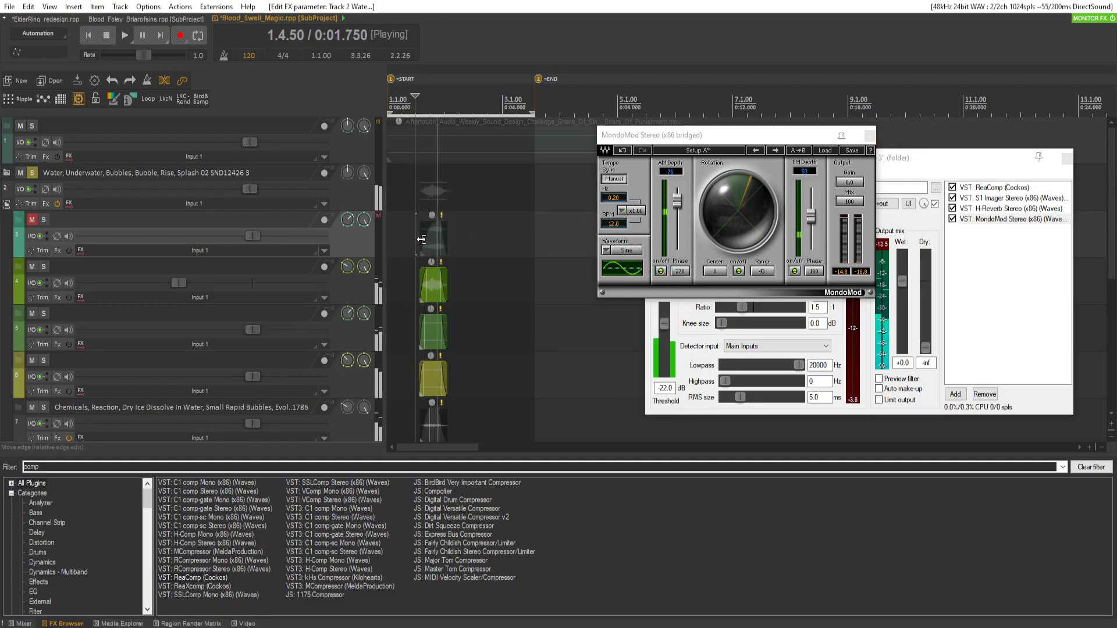
key("space")
Open the choices for MondoMod's tempo multiplier.
left_click(625, 212)
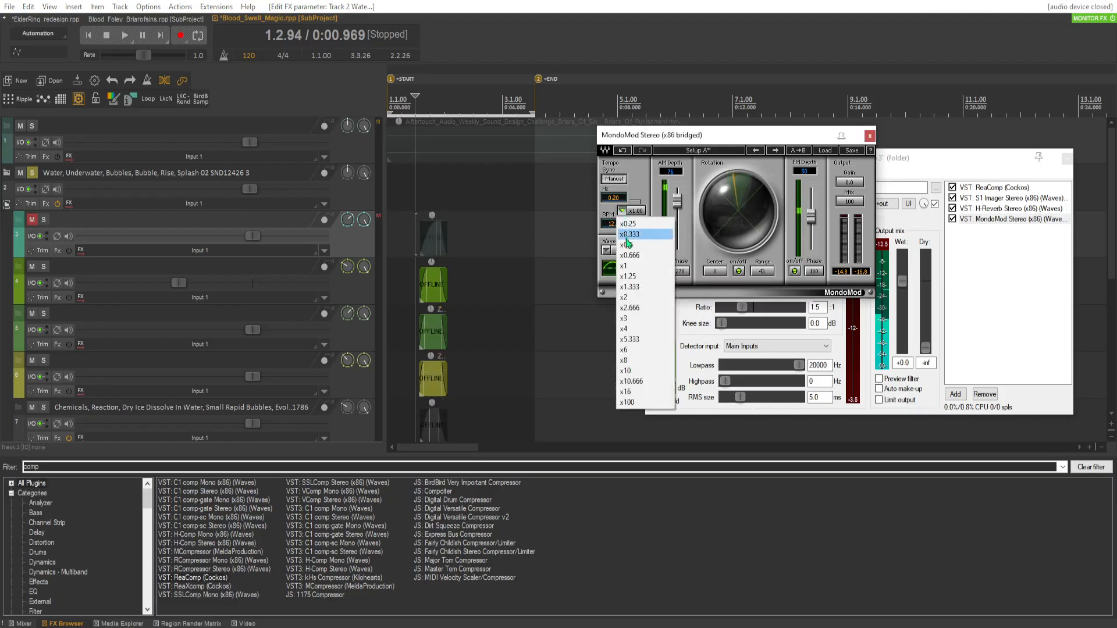
Set MondoMod's tempo multiplier to x2.666 and lower its rotation range, auditioning the swell with the changes.
left_click(640, 309)
key("space")
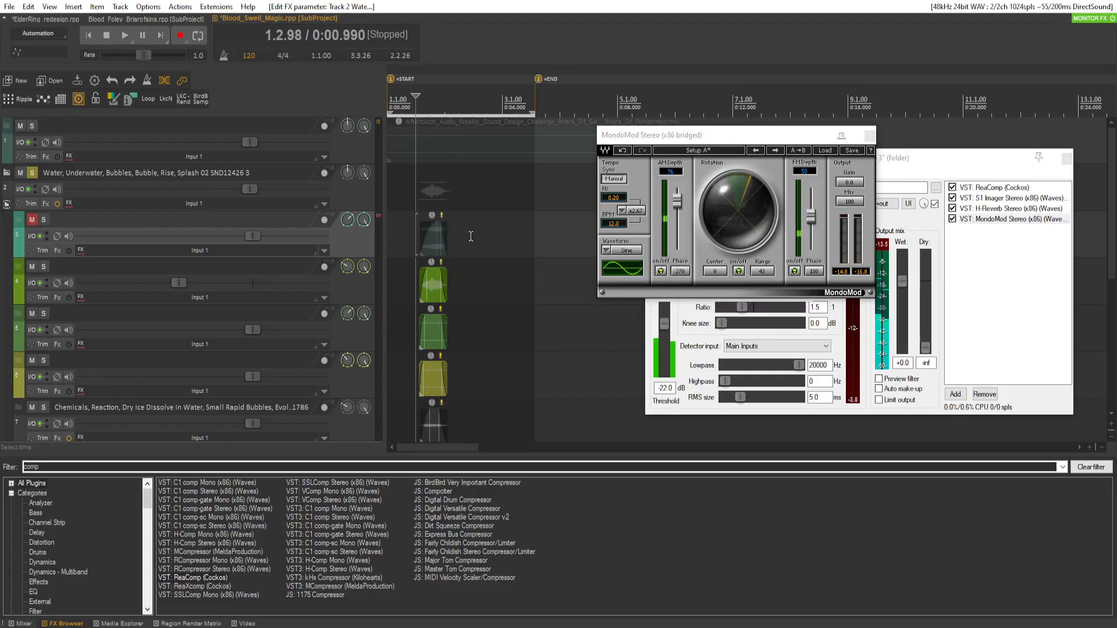
left_click(763, 272)
key("space")
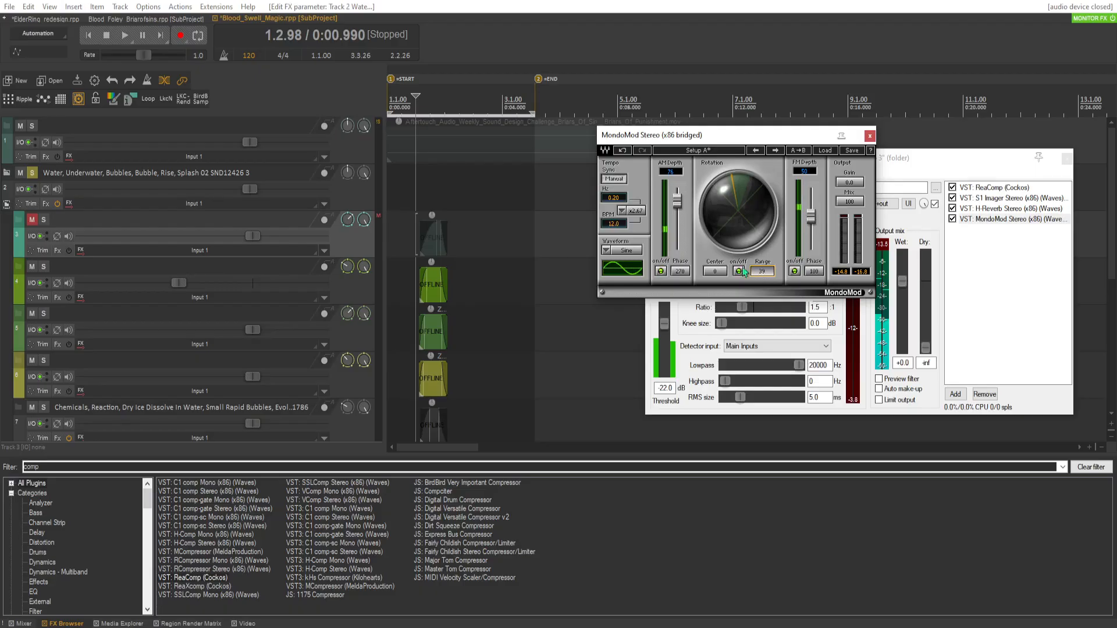
Play the water bubble swell from just before its start, and close the MondoMod and FX chain windows.
left_click(417, 211)
key("space")
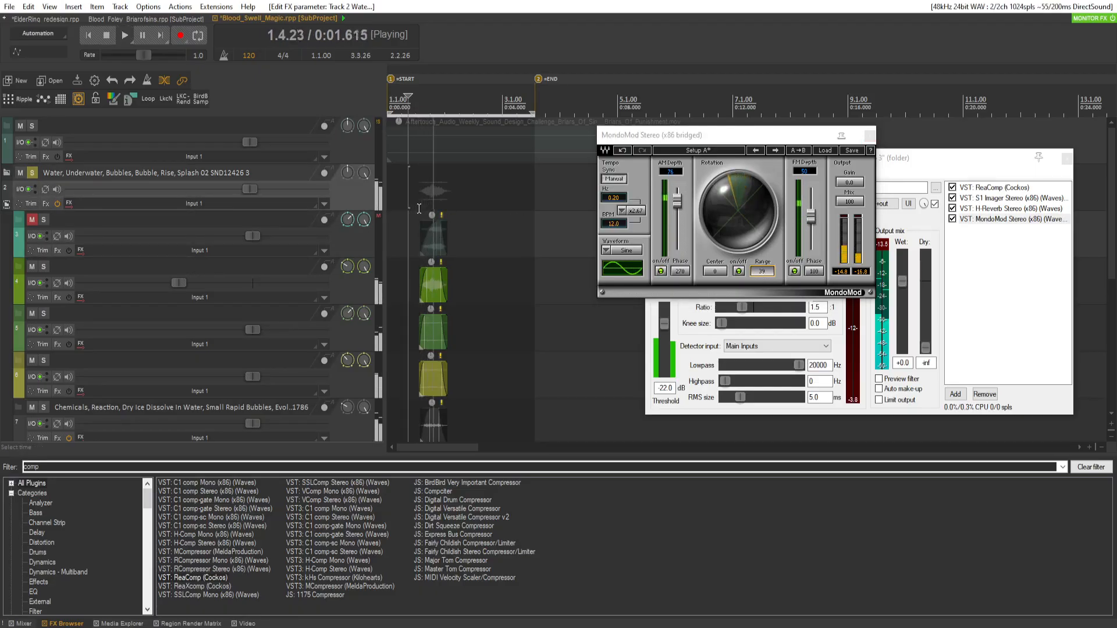
mouse_move(442, 218)
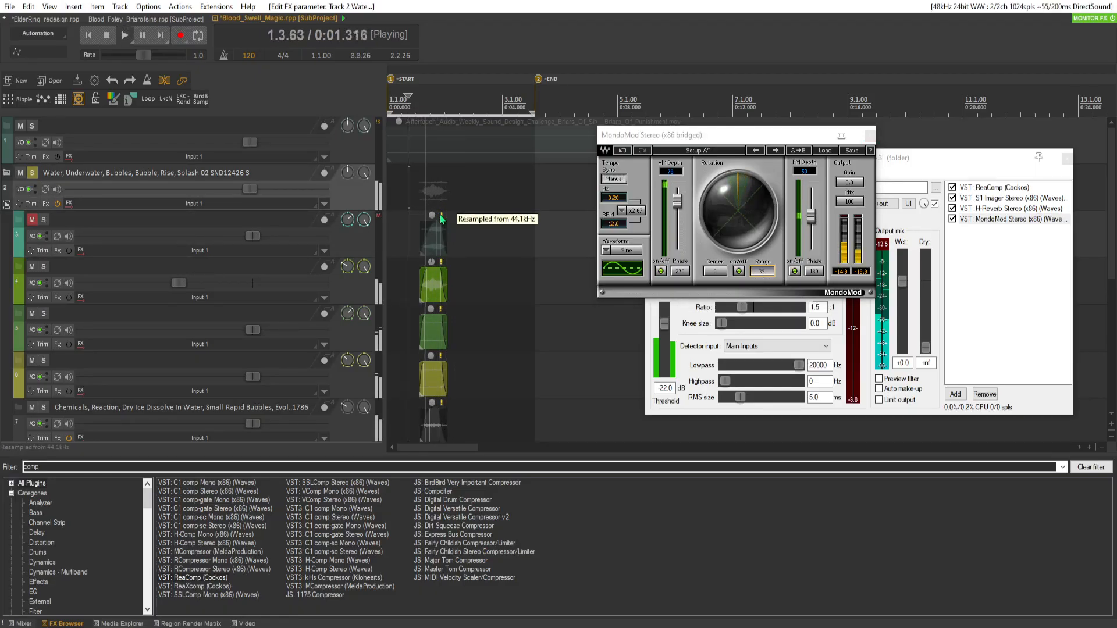
key("space")
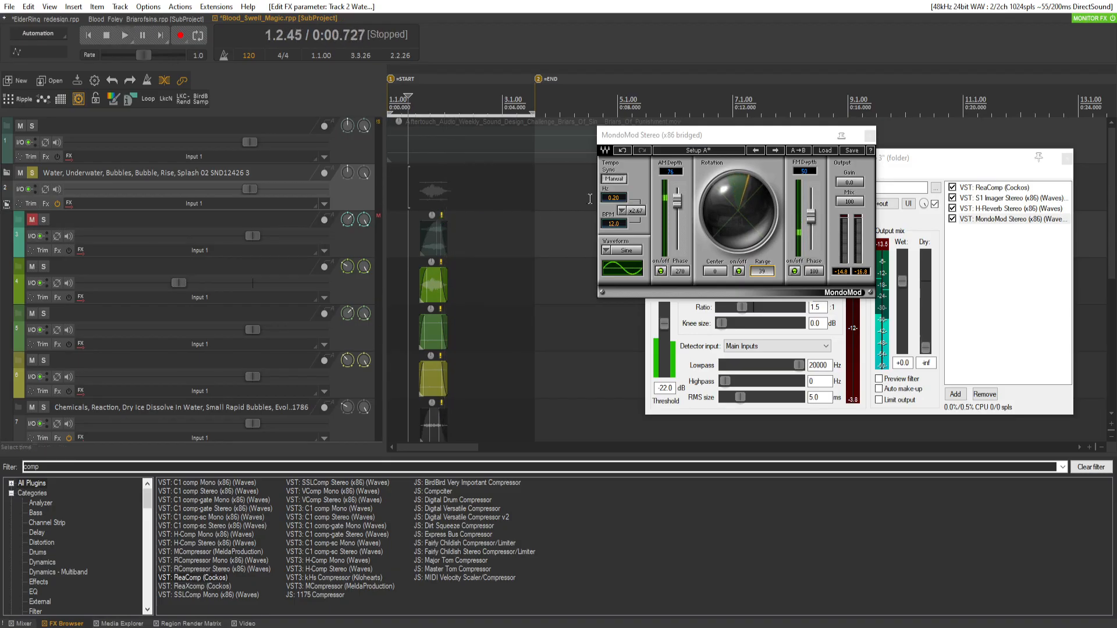
left_click(868, 136)
left_click(1066, 158)
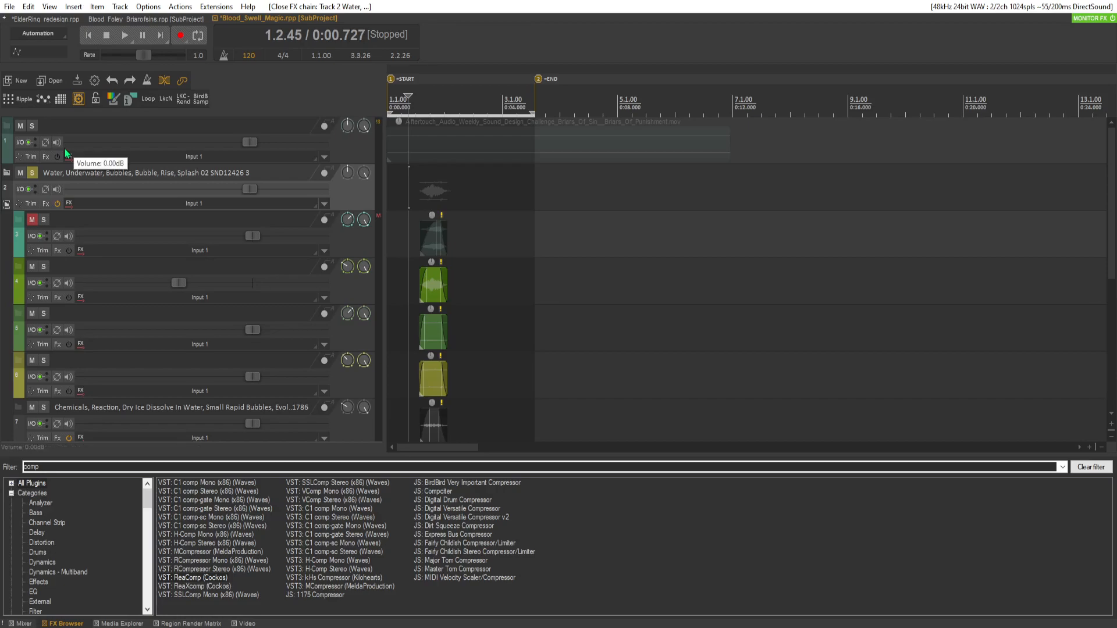
left_click(49, 467)
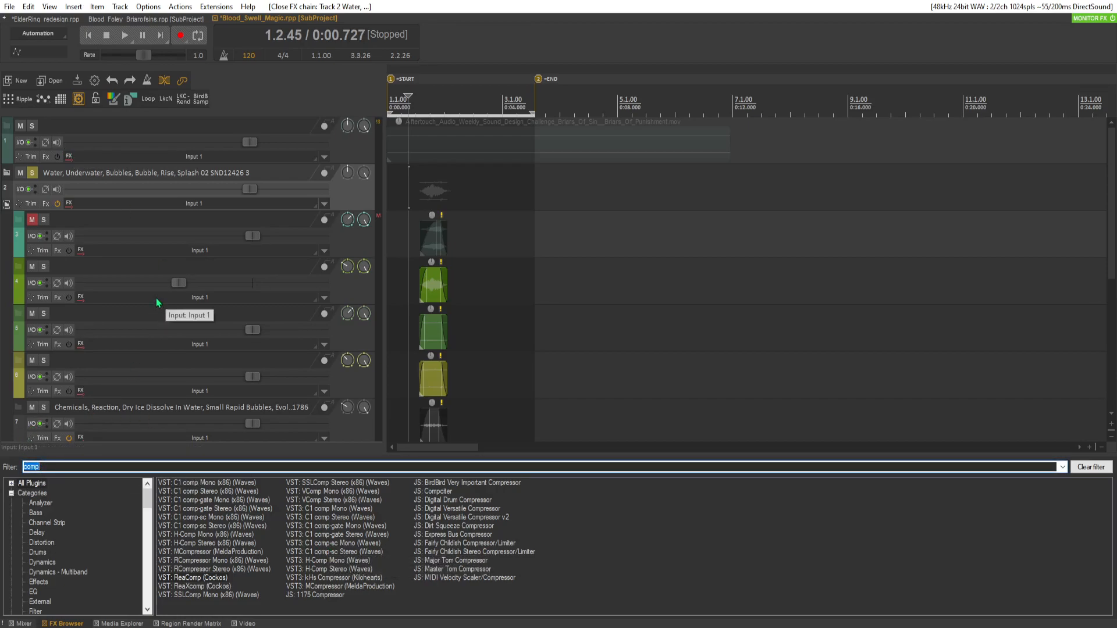
In the Blood_Foley_Briarofsins subproject, close the open H-Reverb window and save the subproject.
left_click(155, 17)
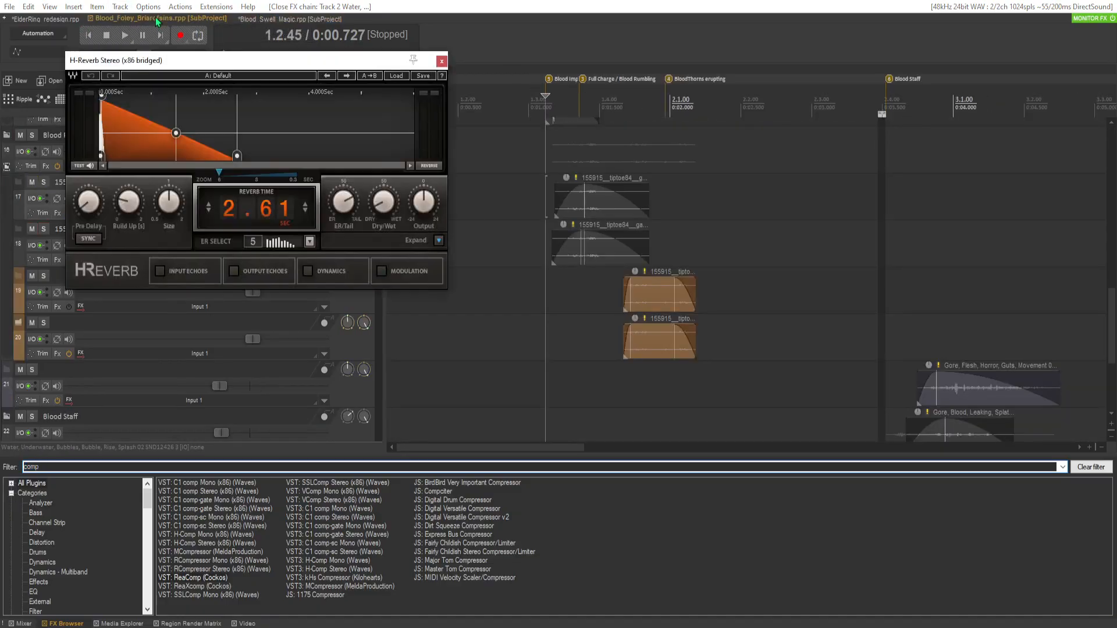
left_click(441, 61)
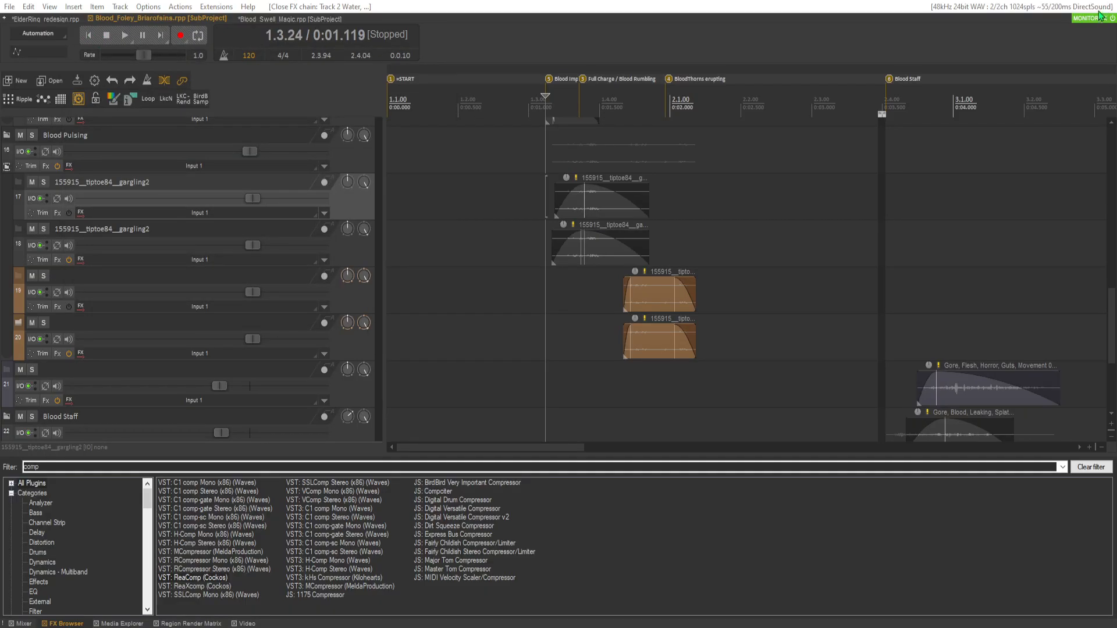
key("ctrl+s")
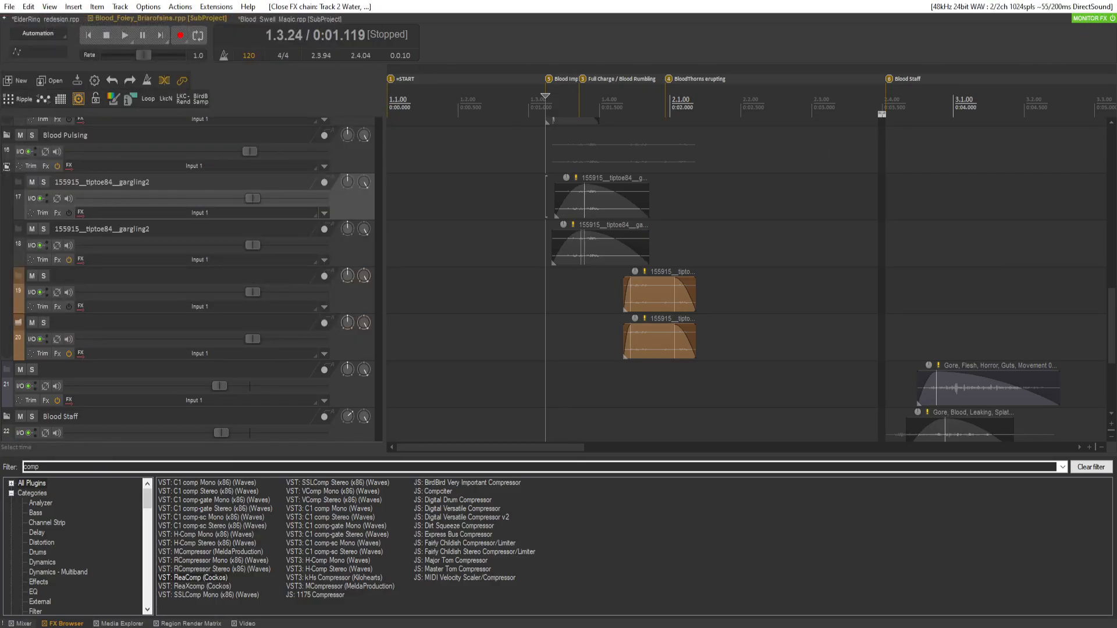
In the ElderRing_redesign project, unmute the Blood Magic Swell track and solo it together with Blood Foley.
key("alt+Tab")
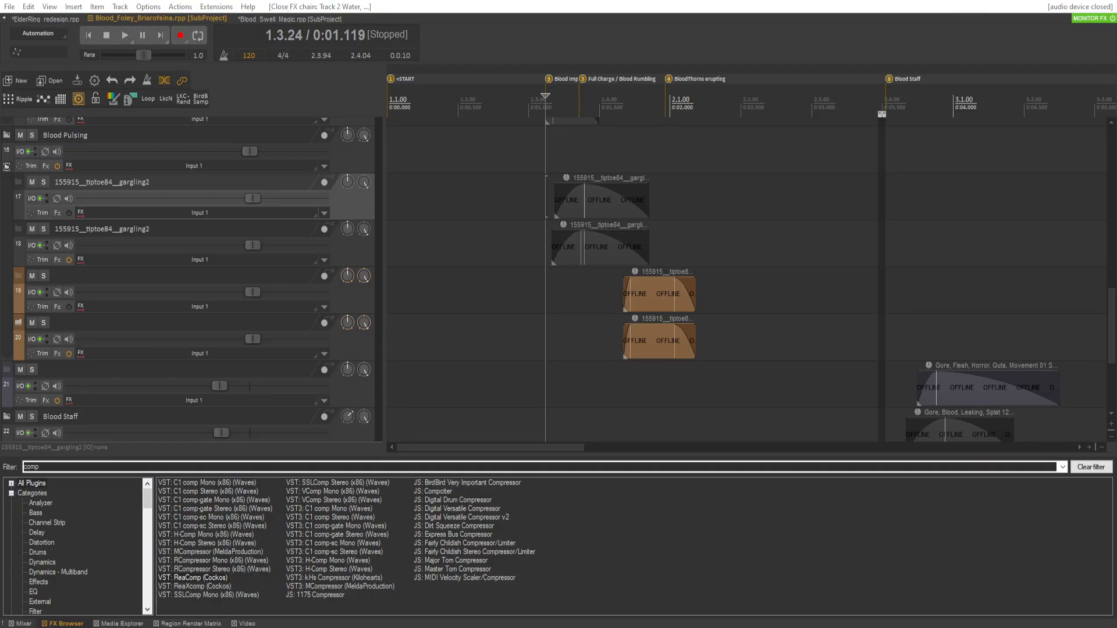
left_click(58, 19)
left_click(413, 221)
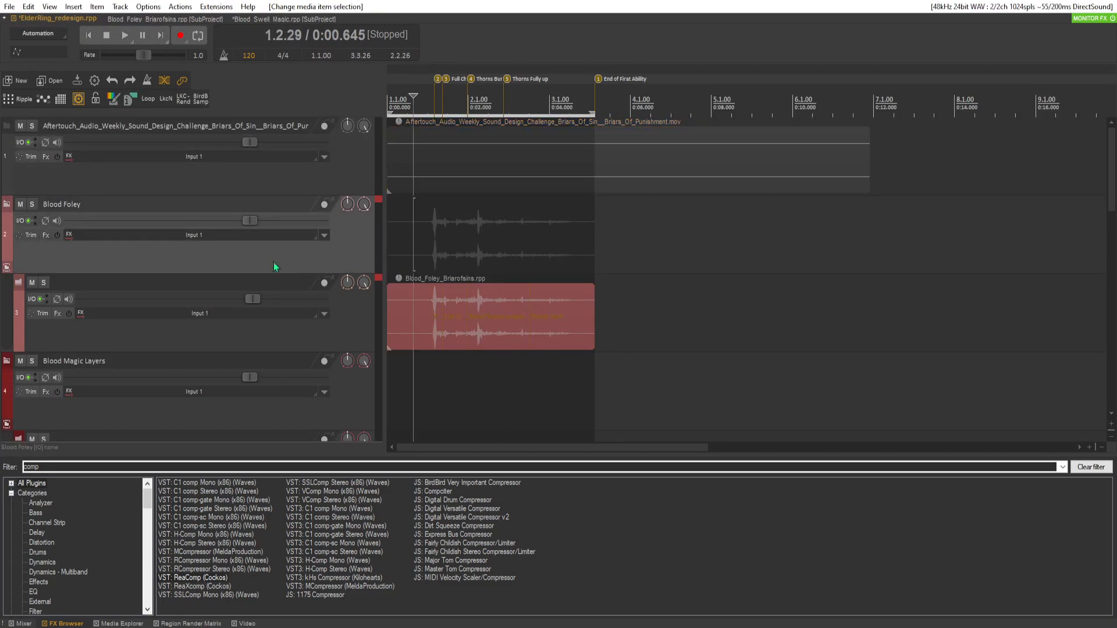
scroll(187, 264, "down", 10)
scroll(188, 264, "down", 1)
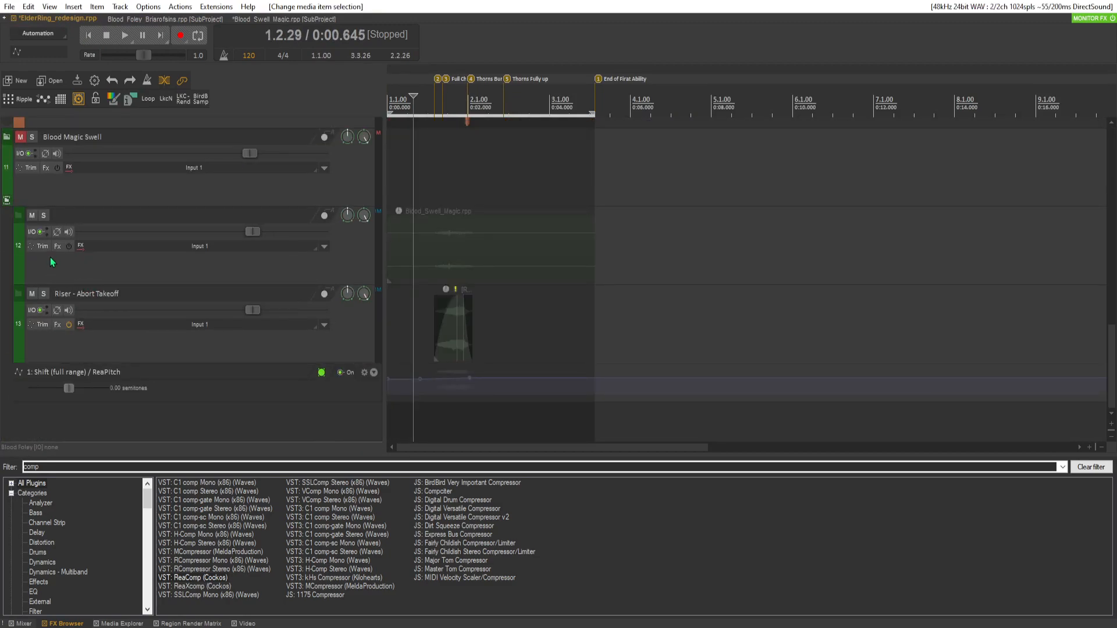
scroll(52, 262, "up", 1)
left_click(25, 176)
left_click(32, 176)
scroll(142, 256, "up", 10)
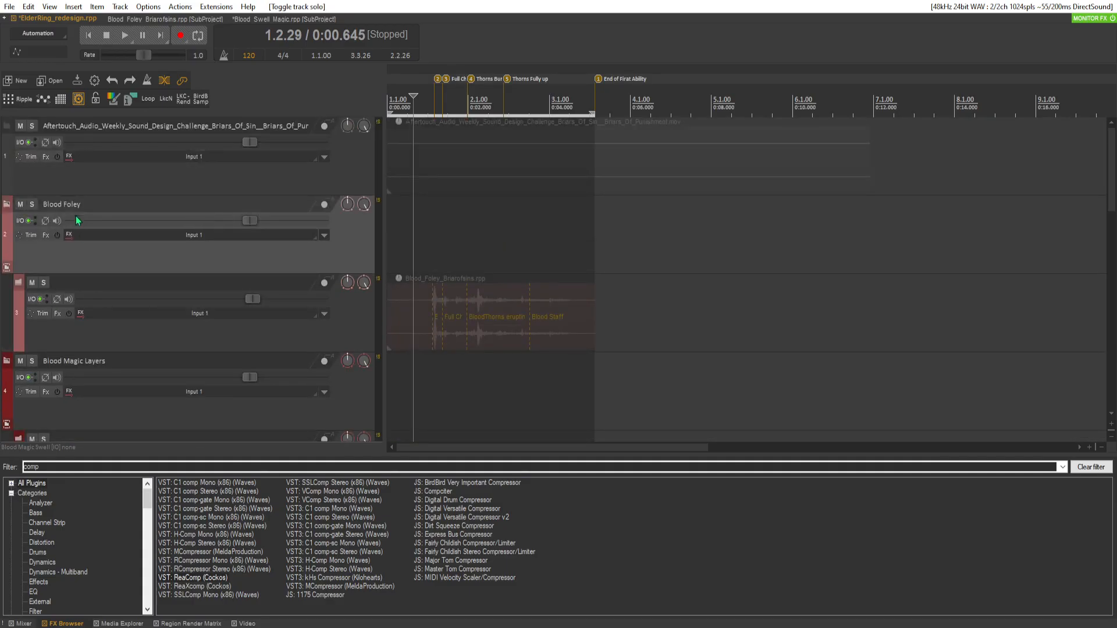
Delete the Riser - Abort Takeoff track from the Blood Magic Swell folder.
scroll(66, 232, "down", 10)
scroll(100, 221, "up", 1)
key("Delete")
left_click(531, 346)
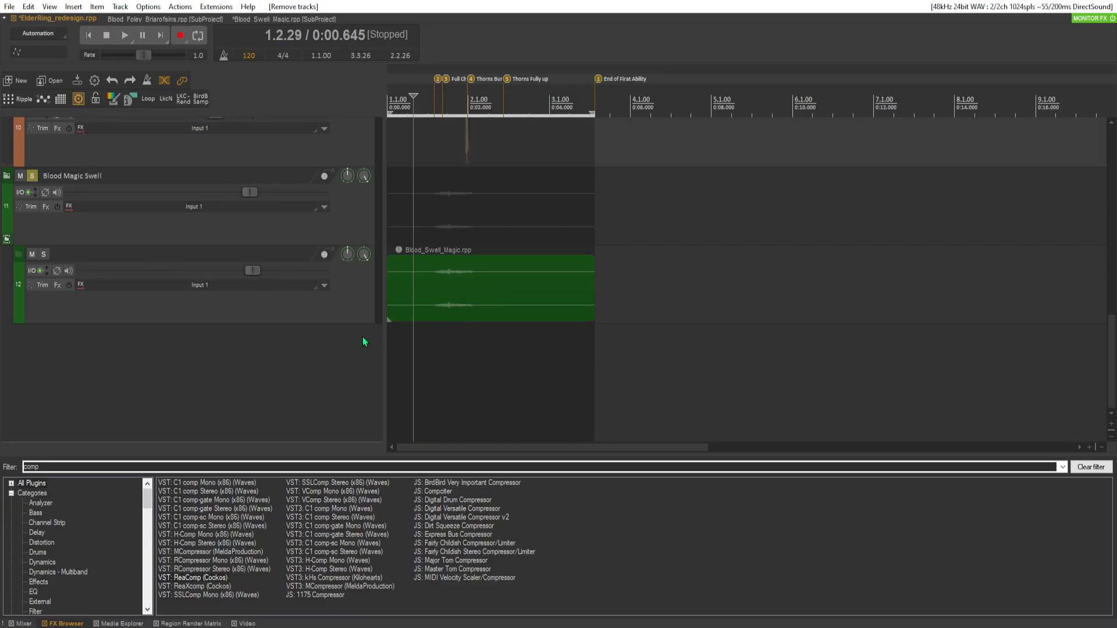
Move the Blood Magic Swell folder directly below the Blood Foley folder, keeping it as a separate top-level folder.
scroll(267, 319, "up", 2)
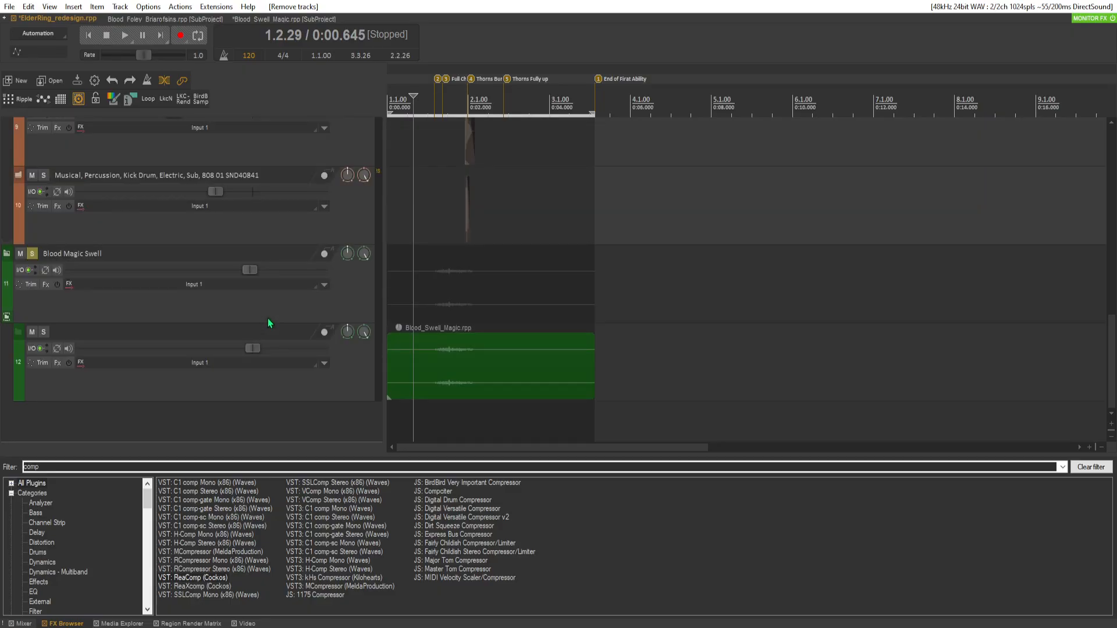
left_click_drag(344, 364, 273, 331)
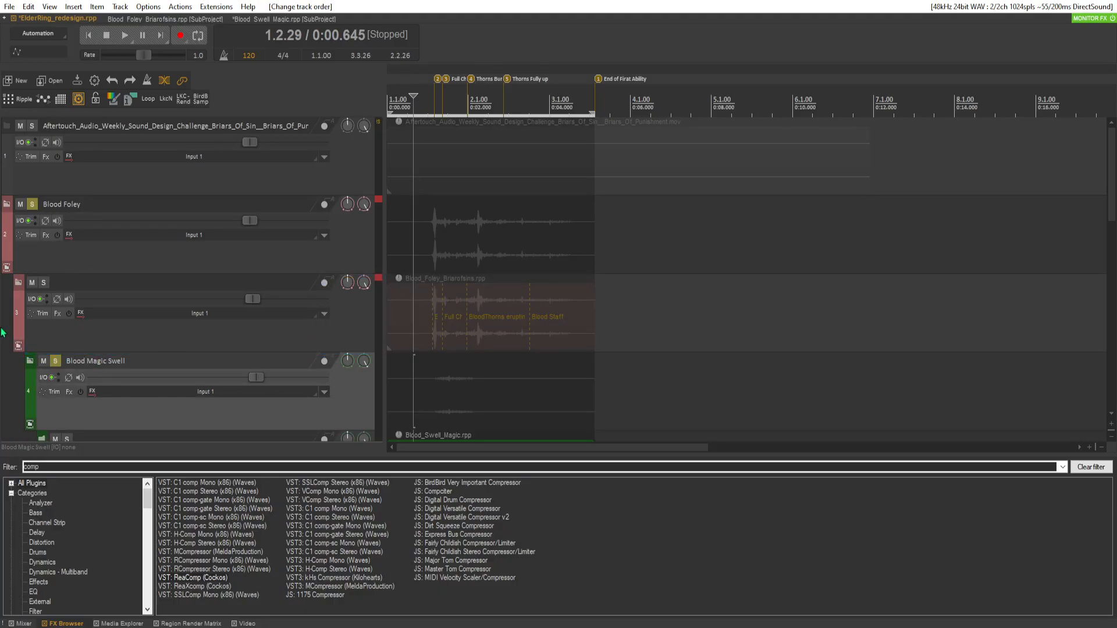
left_click(18, 347)
left_click(18, 348)
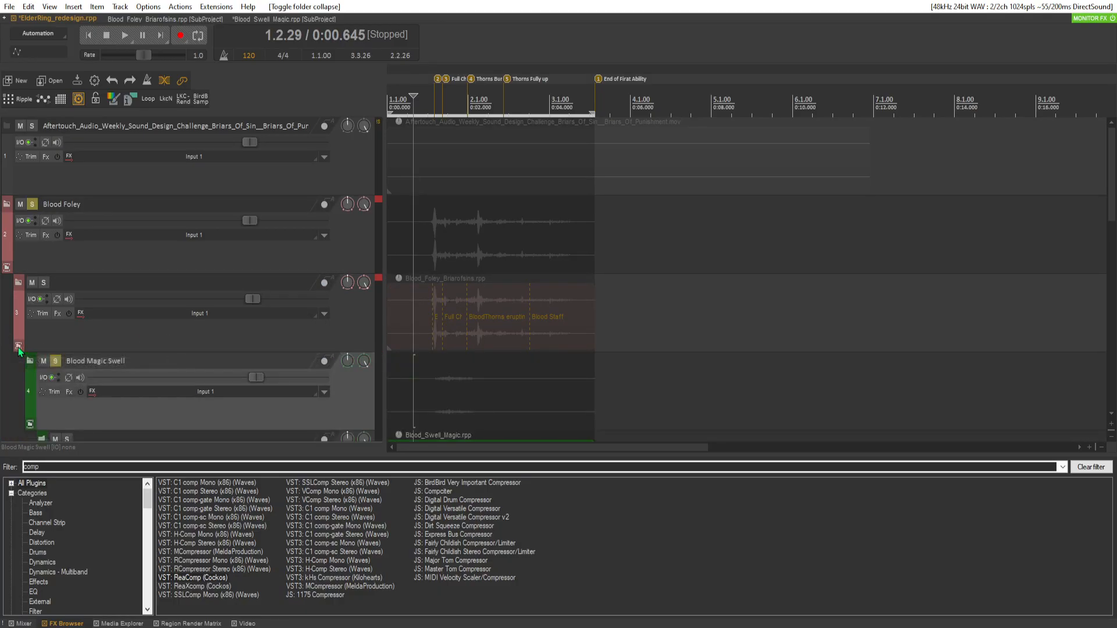
left_click(18, 283)
scroll(58, 318, "down", 3)
scroll(242, 380, "up", 2)
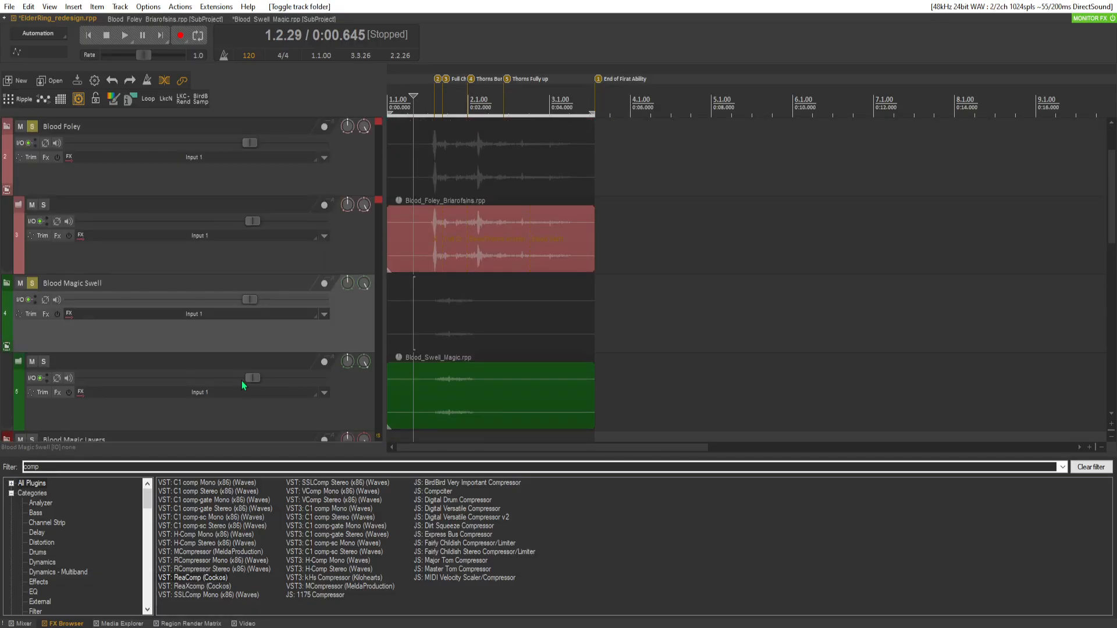
Look into the Blood_Swell_Magic subproject, return to ElderRing_redesign and play the soloed layers from just before the Swell marker.
double_click(452, 396)
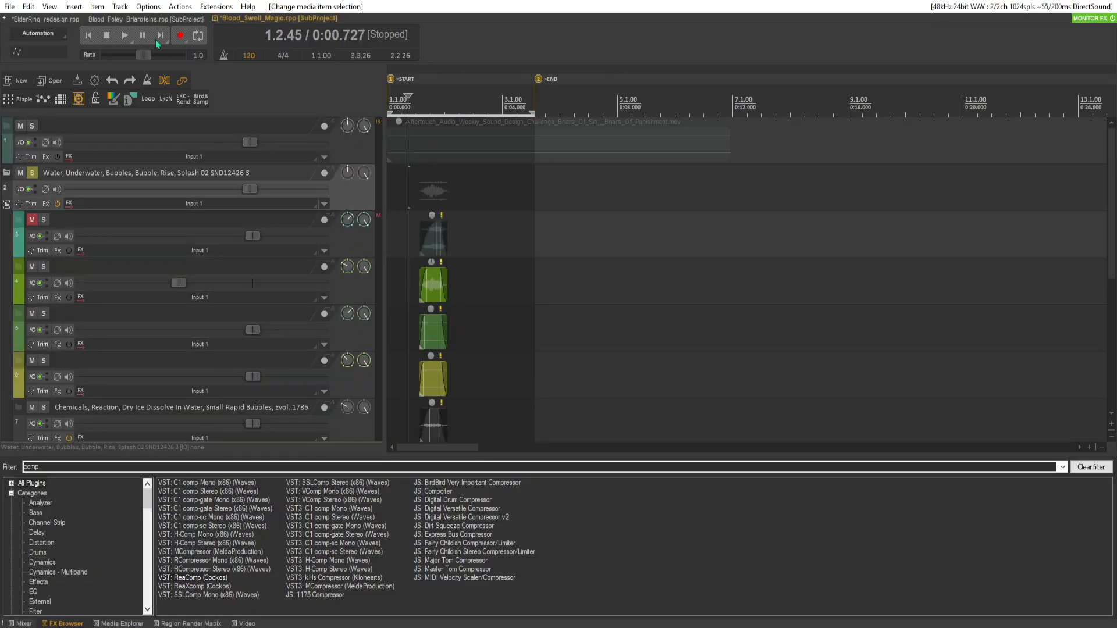
left_click(53, 20)
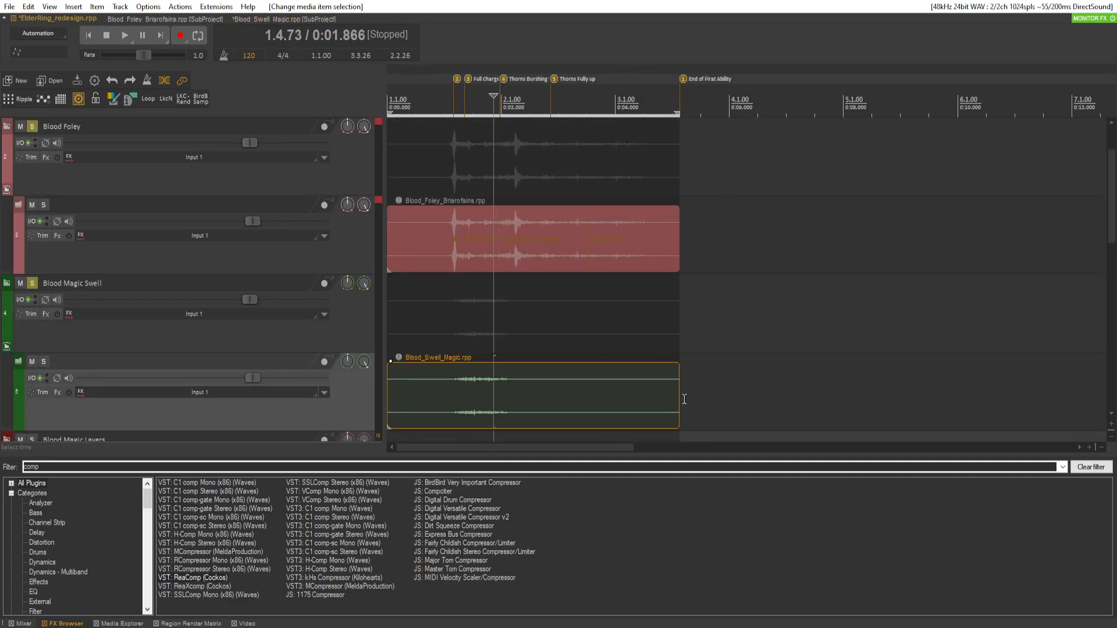
scroll(124, 320, "down", 1)
scroll(152, 319, "up", 1)
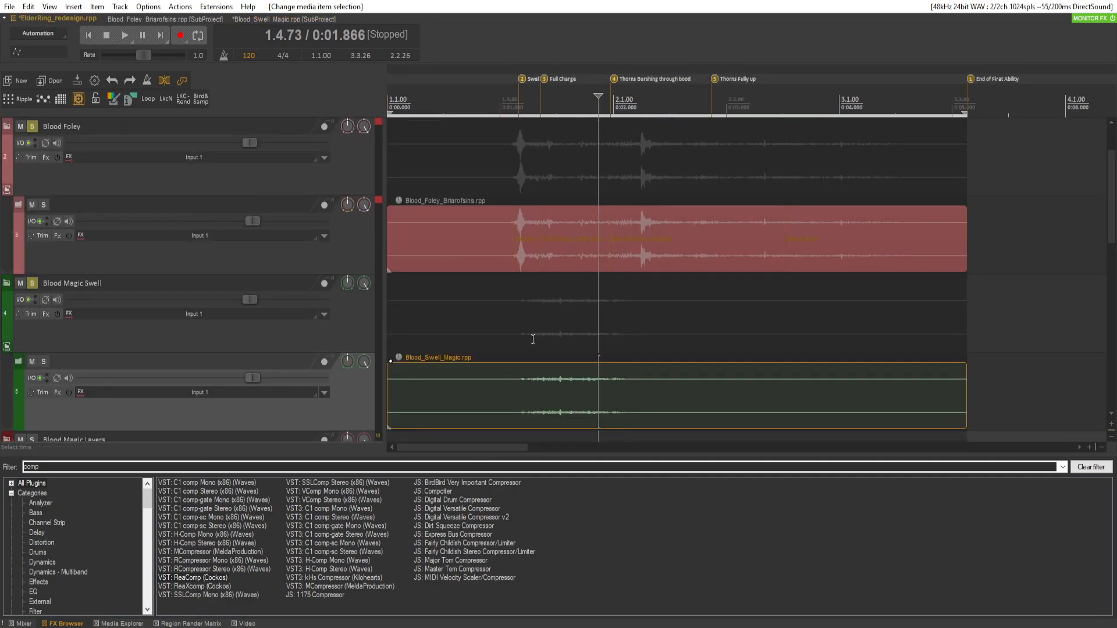
left_click(503, 341)
key("space")
key("space")
Show the mixer and unmute the master track.
scroll(111, 316, "up", 1)
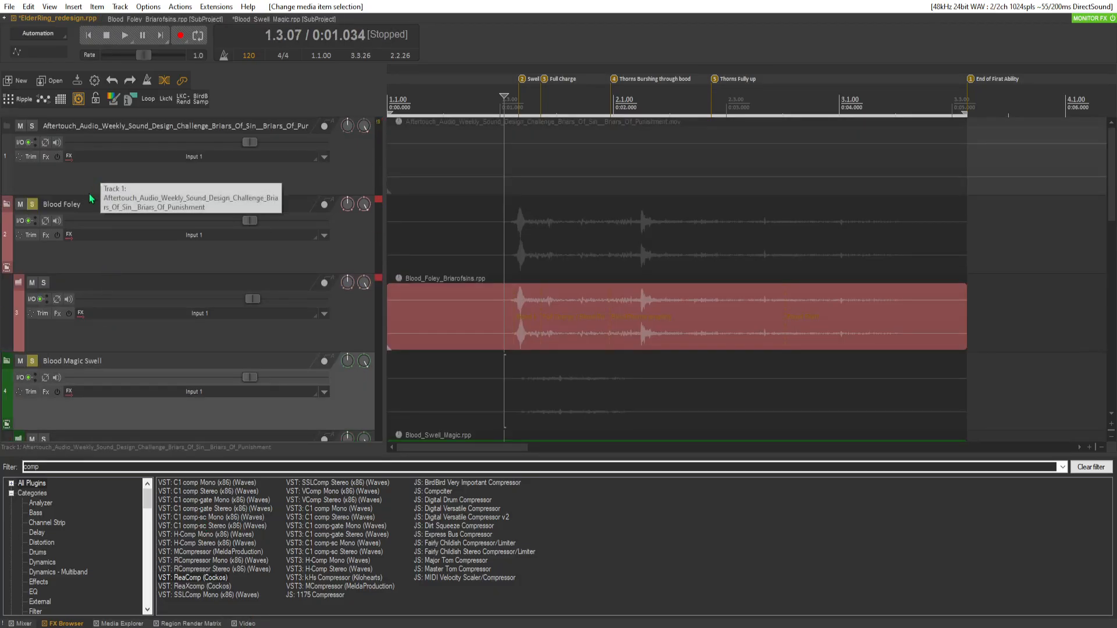
scroll(57, 252, "down", 4)
scroll(57, 252, "up", 3)
scroll(57, 246, "up", 1)
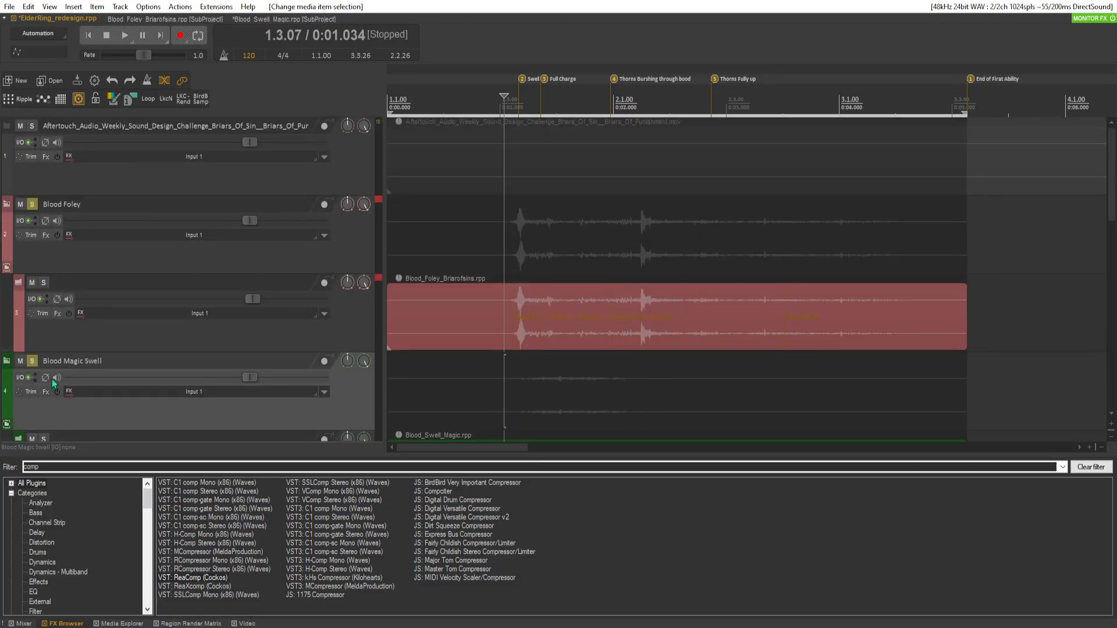
left_click(21, 623)
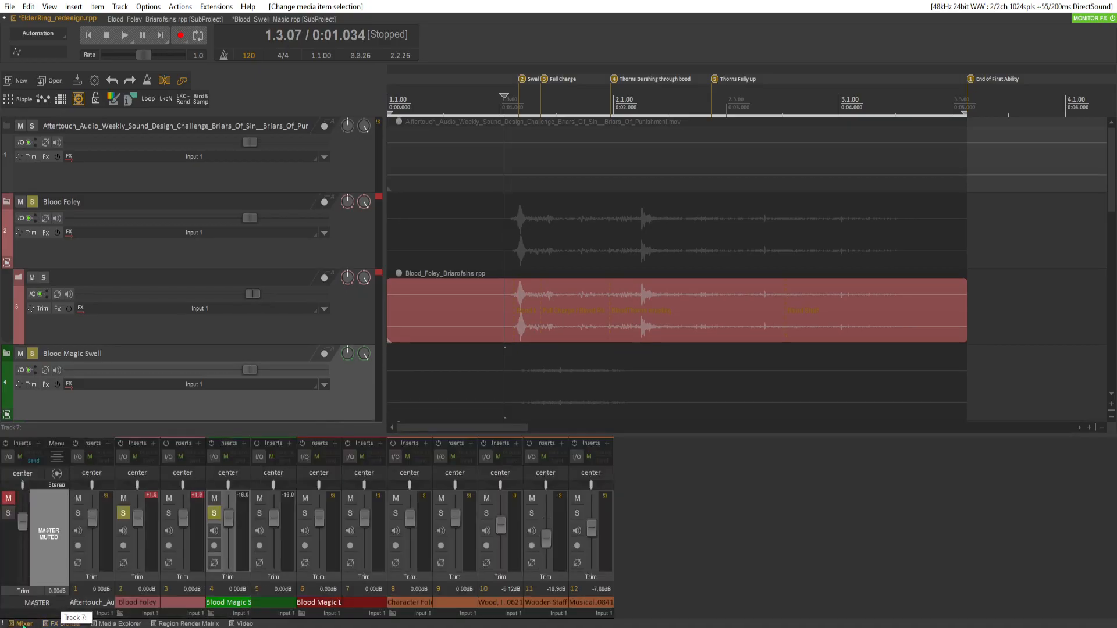
left_click(8, 499)
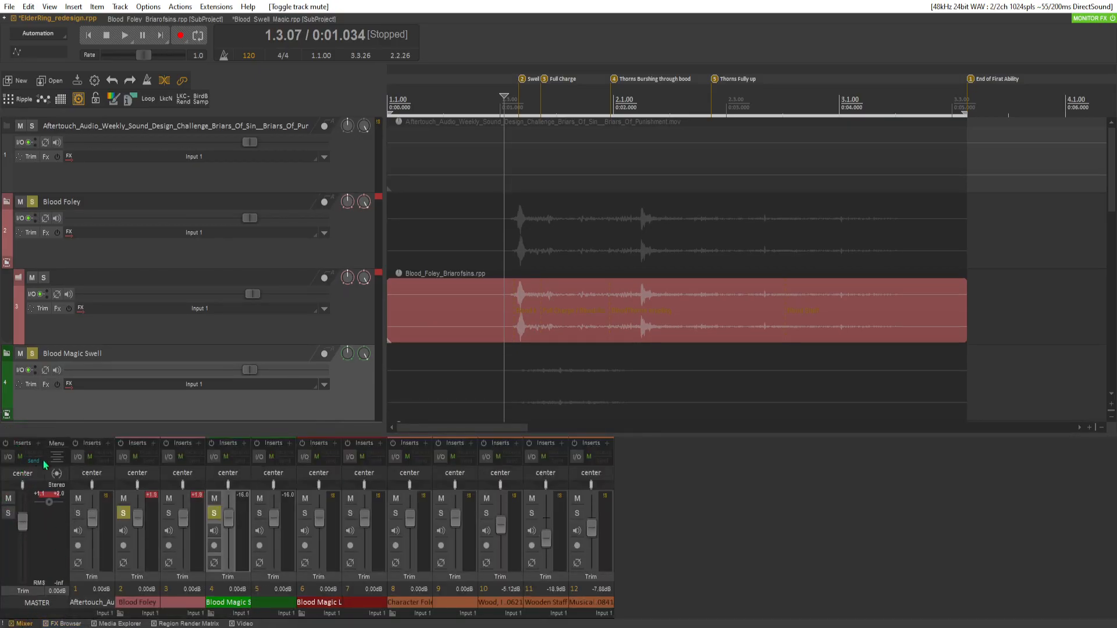
Add ReaComp to the master track with a threshold of -10.9 dB and a ratio of 1.312:1.
left_click(25, 446)
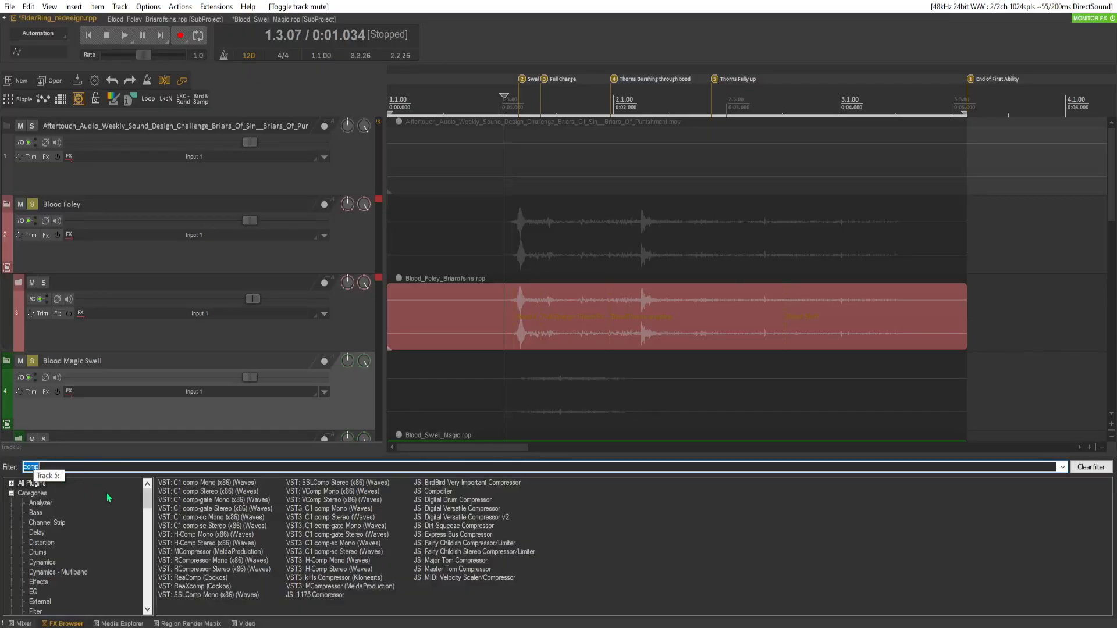
double_click(209, 578)
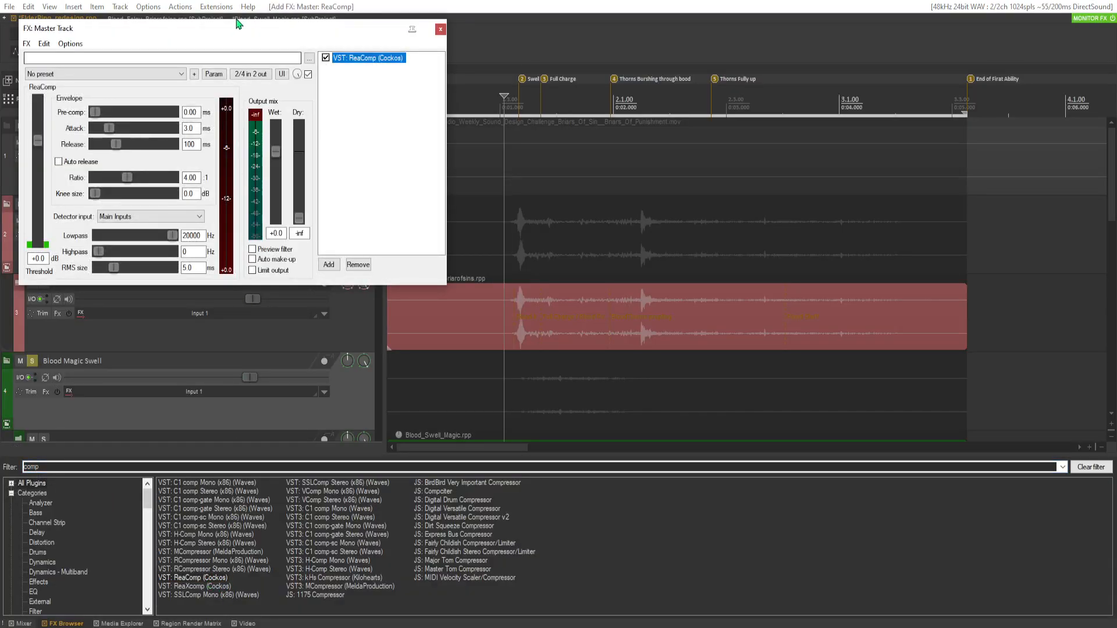
left_click_drag(212, 36, 609, 170)
key("space")
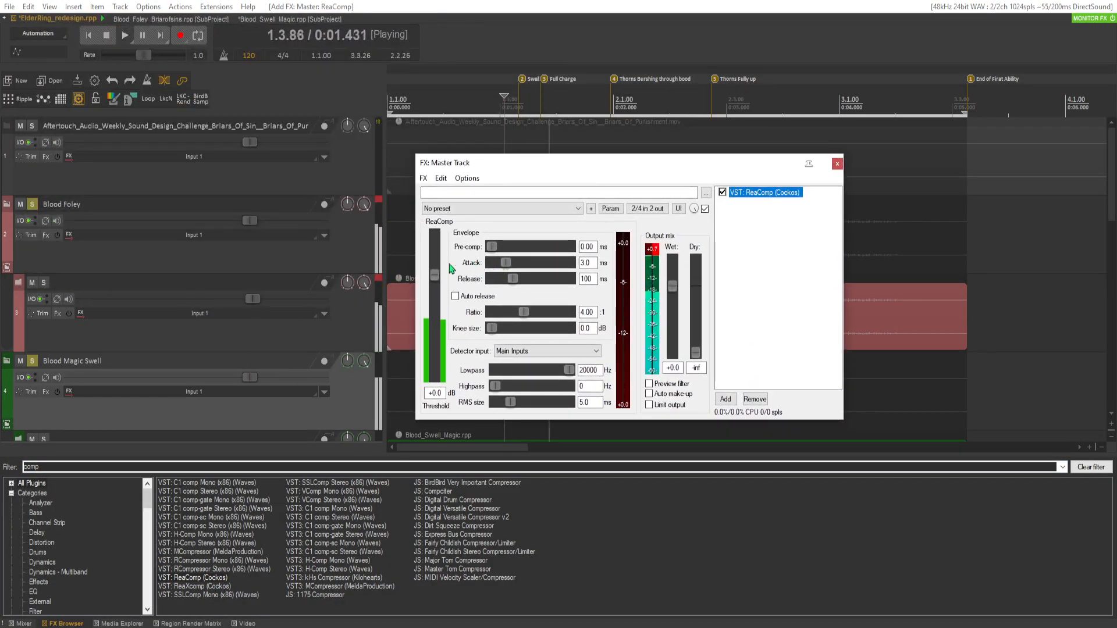
key("space")
left_click_drag(435, 275, 510, 322)
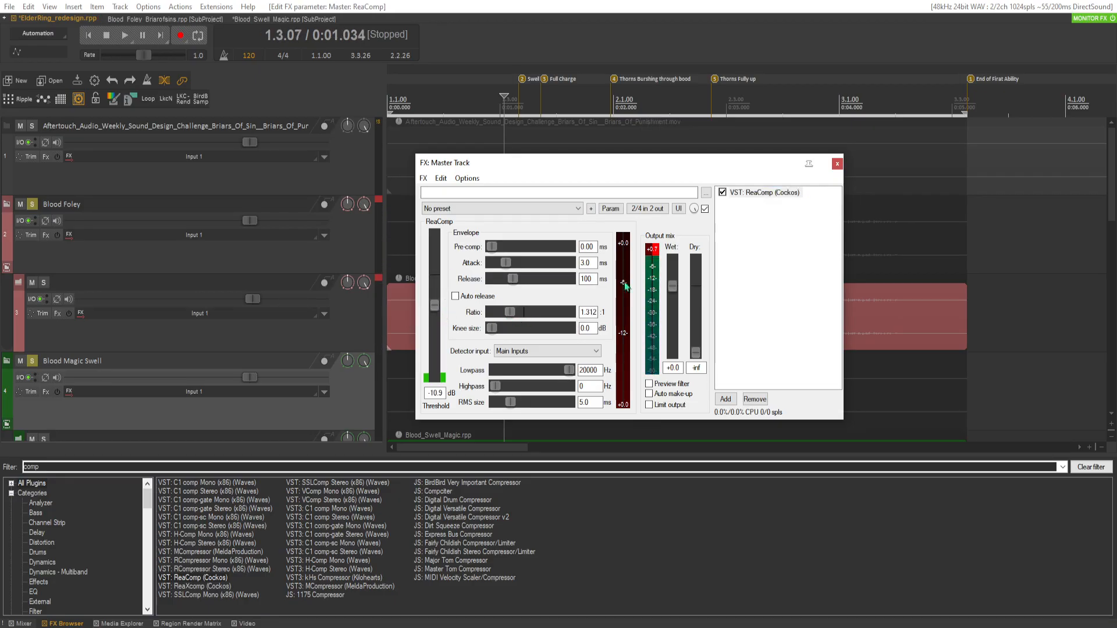
left_click(837, 163)
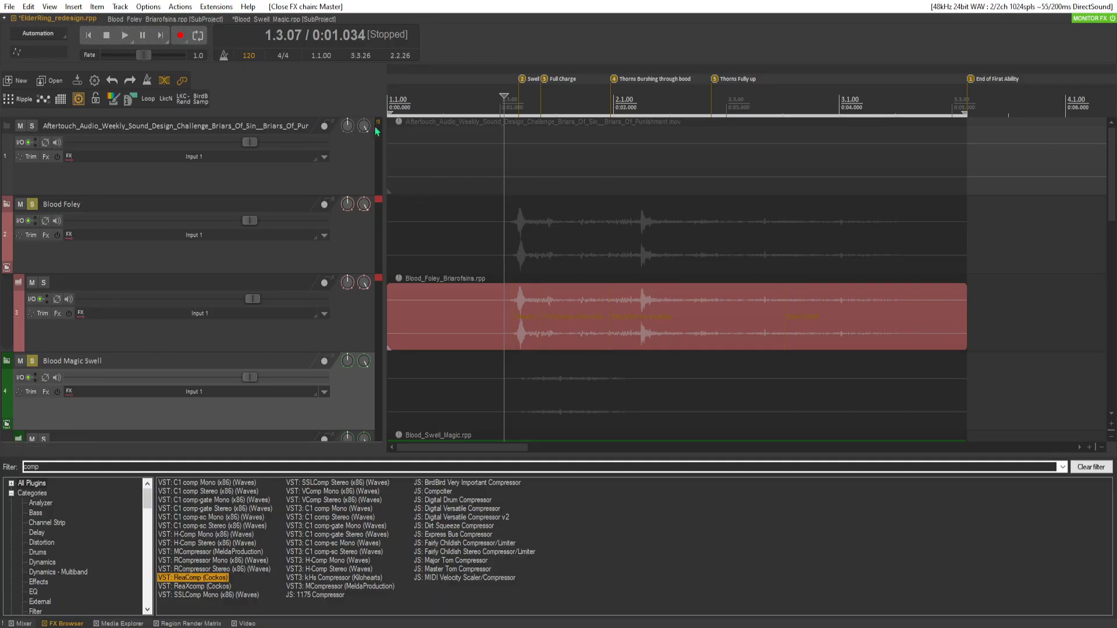
Play the project from the start with the video preview enlarged, and shrink the preview again.
key("Home")
left_click(251, 623)
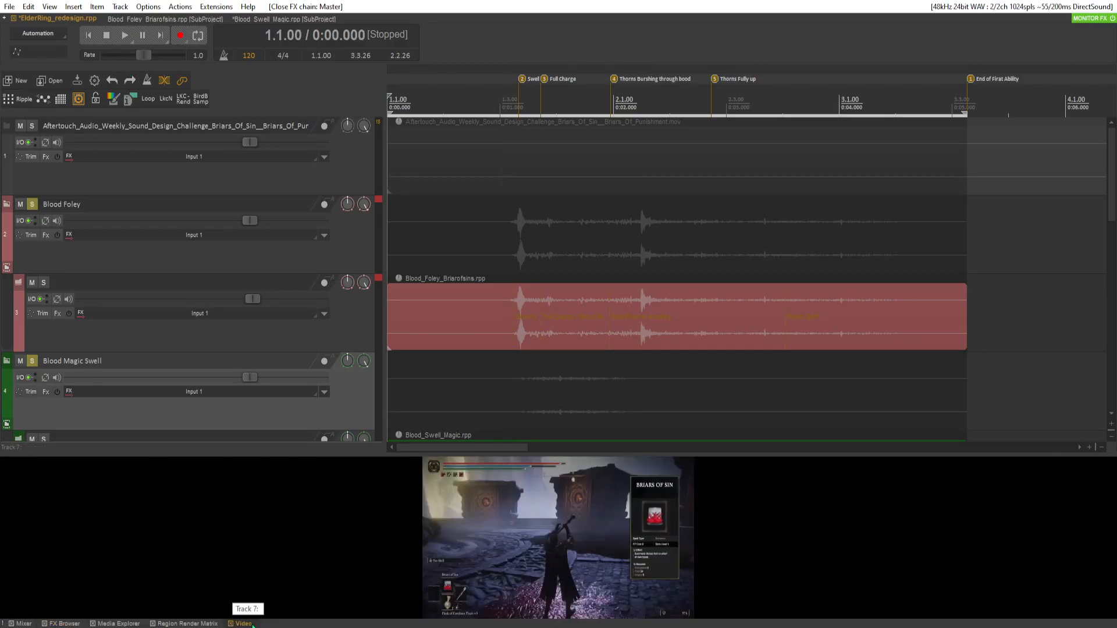
left_click_drag(435, 453, 472, 251)
key("space")
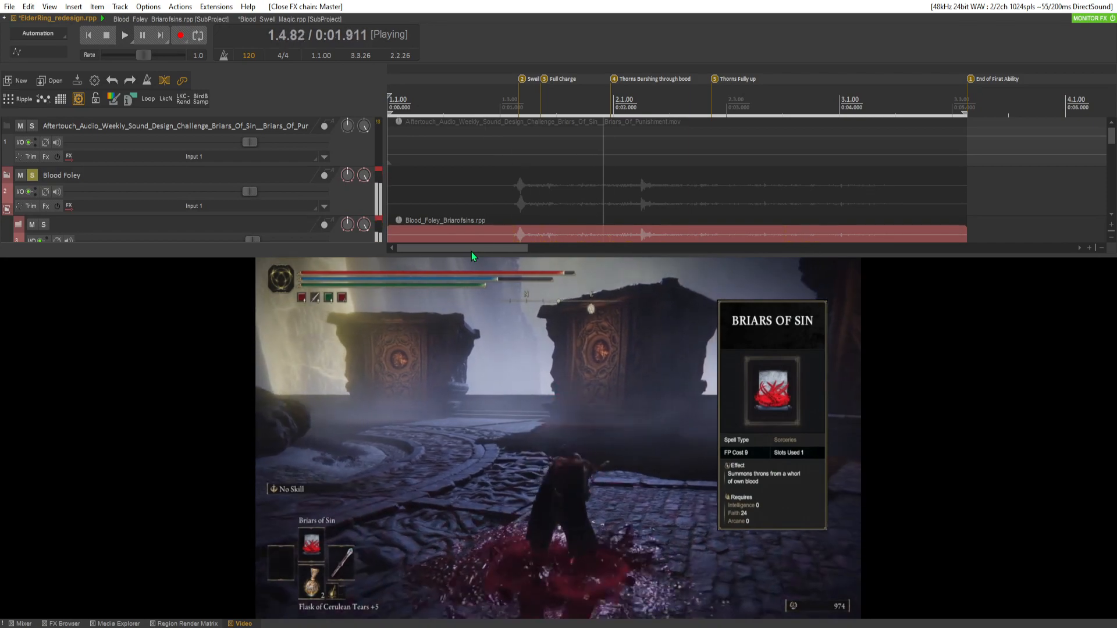
key("space")
left_click_drag(350, 252, 373, 465)
Open the Blood_Swell_Magic subproject from its item in the Blood Magic Swell folder.
scroll(256, 356, "down", 3)
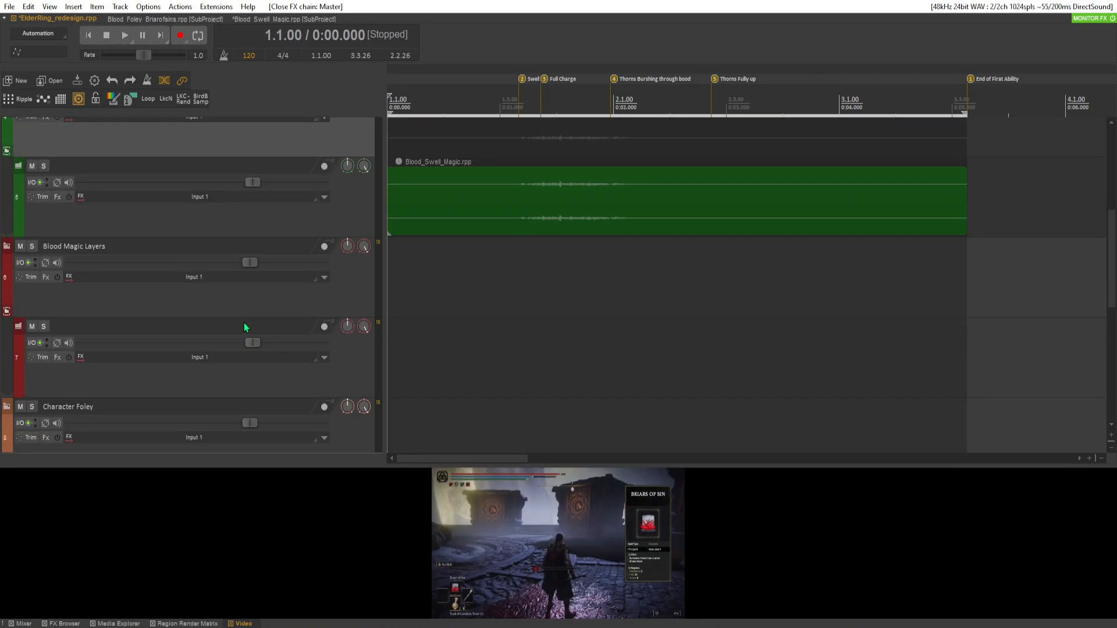
left_click(484, 274)
double_click(484, 275)
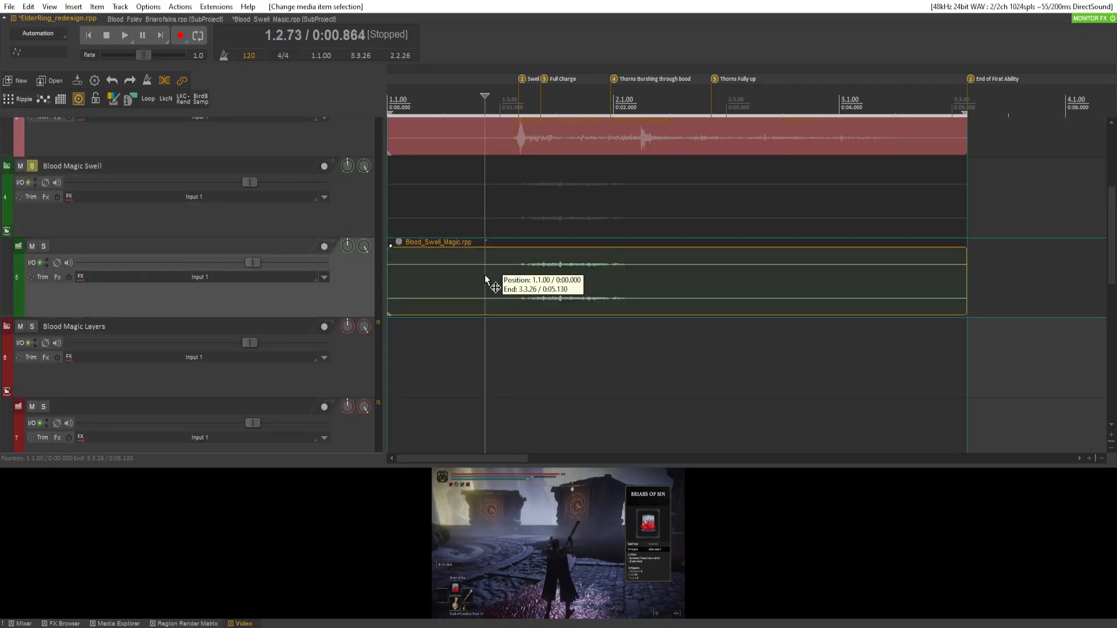
Play the subproject's swell layers from just before they begin and look over the water and bubble tracks.
key("space")
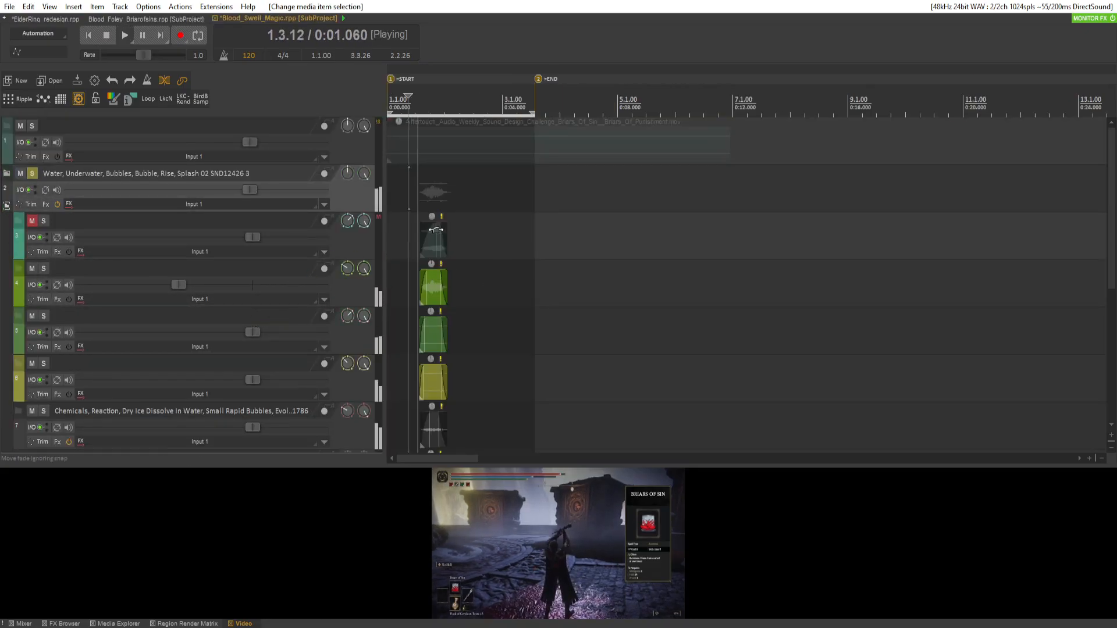
key("space")
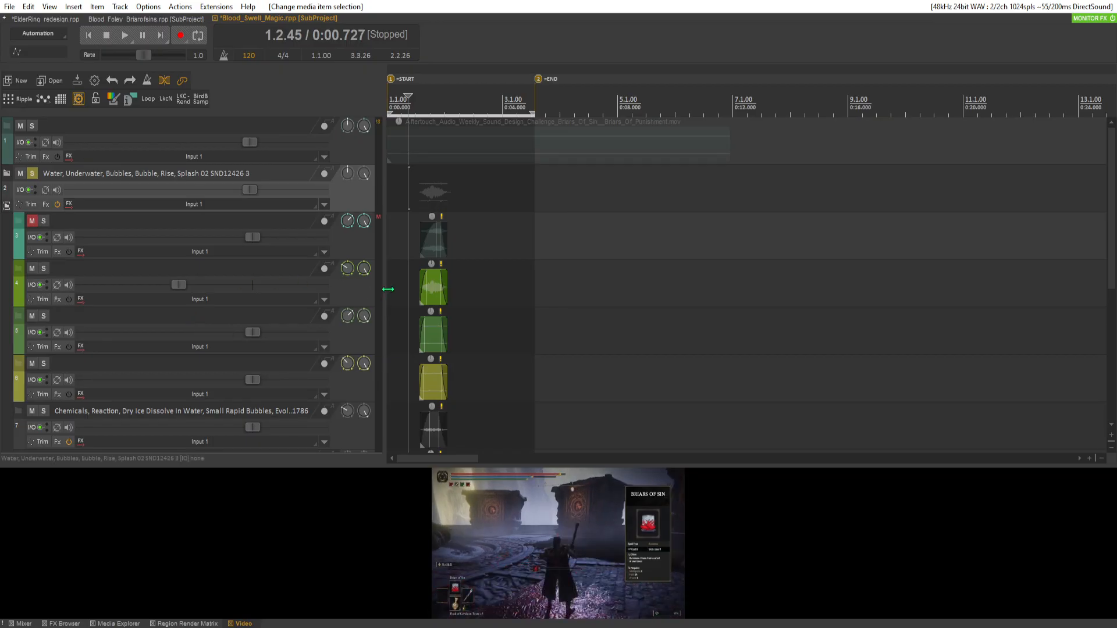
scroll(407, 285, "up", 5)
key("space")
scroll(418, 289, "up", 4)
scroll(285, 253, "down", 2)
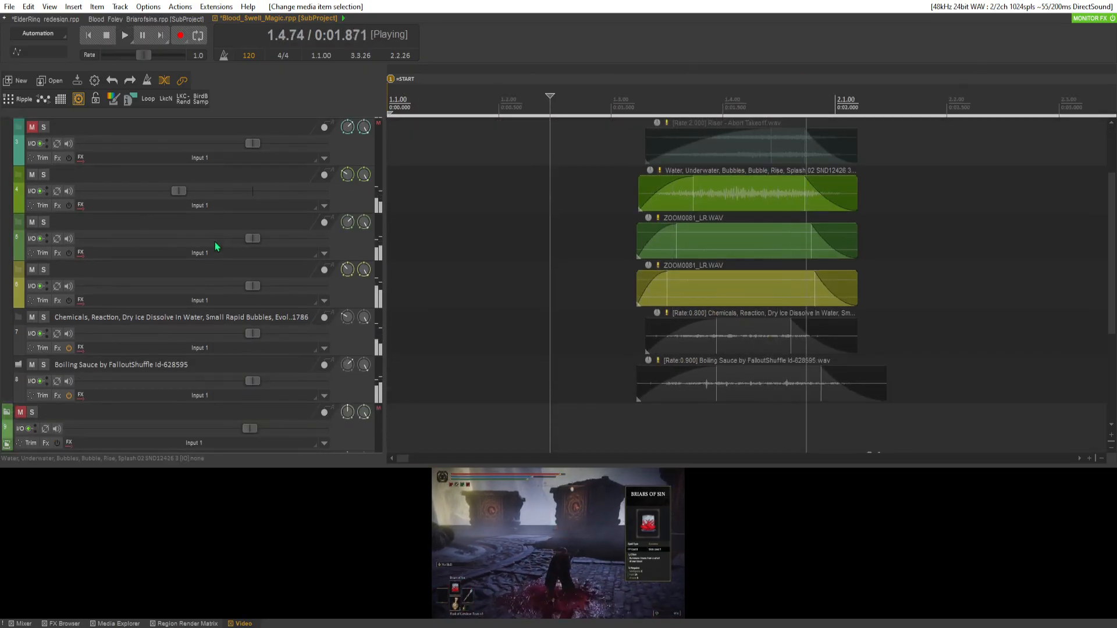
key("space")
scroll(217, 244, "up", 2)
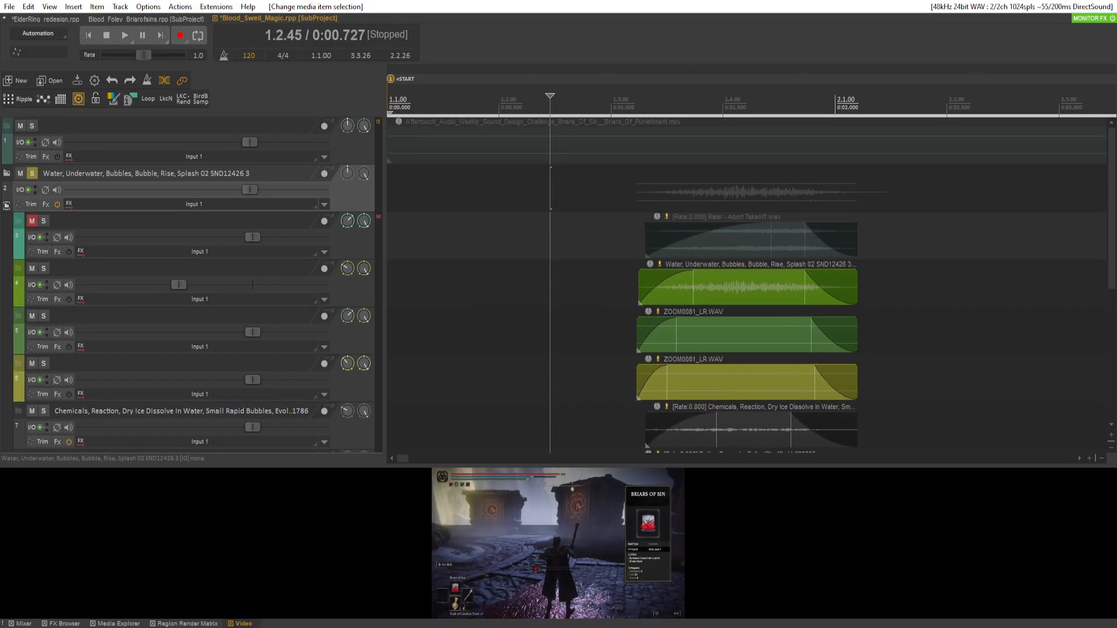
Switch to Media Player with the ZOOM0081_LR recording and move its window off the project.
key("alt+Tab")
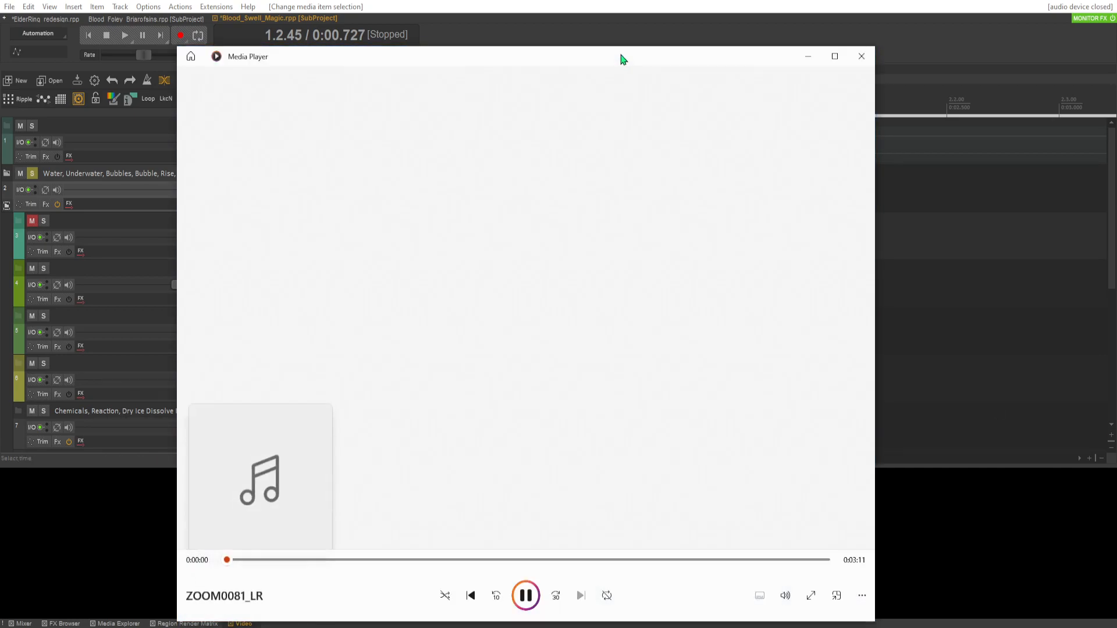
left_click_drag(623, 59, 1116, 73)
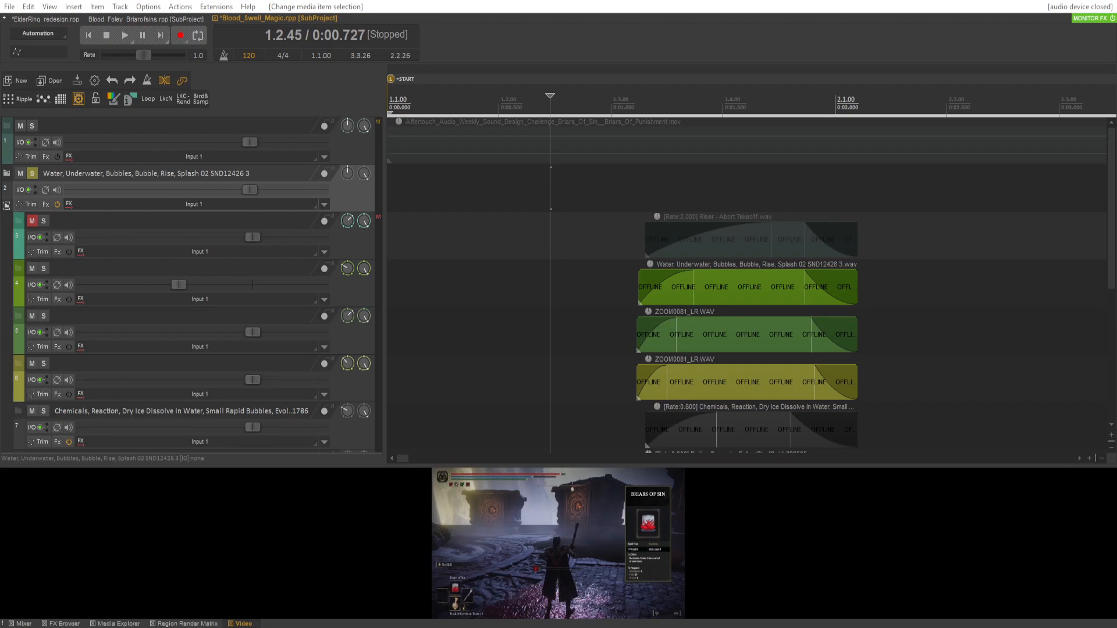
Add the Water, Underwater, Bubbles in Pool, Hydrophone recording to track 2, aligning its start with the swell layers below.
left_click_drag(633, 109, 681, 174)
left_click_drag(800, 199, 700, 196)
left_click_drag(581, 208, 649, 207)
key("space")
key("space")
left_click_drag(806, 203, 790, 202)
scroll(921, 210, "down", 3)
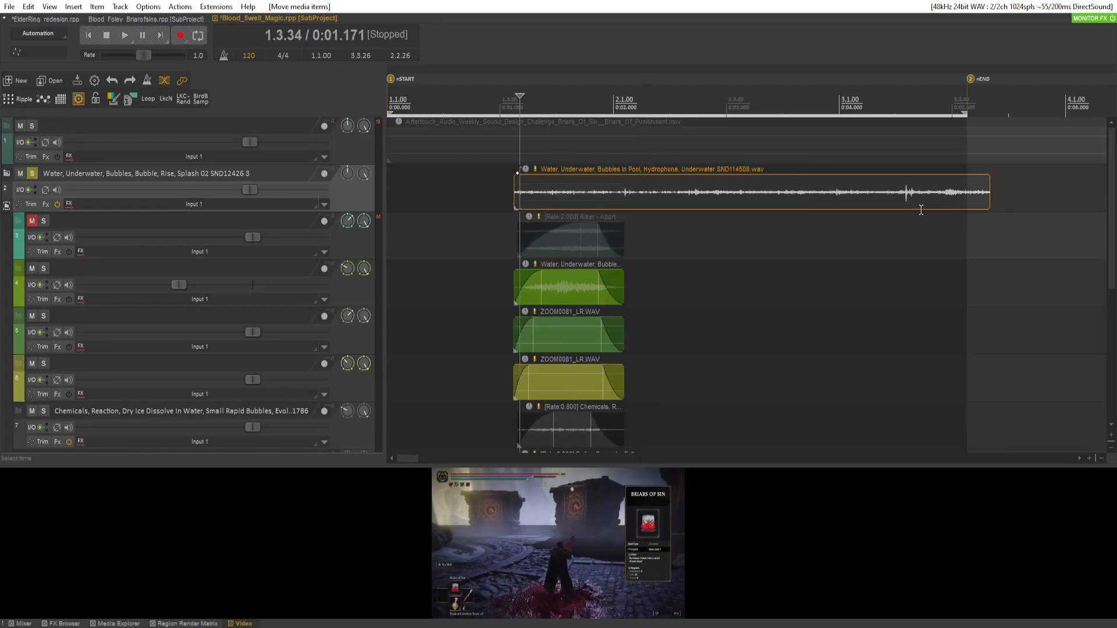
Trim the end of the hydrophone bubbles item to match the swell layers and give its fade-out a curved shape.
left_click_drag(989, 193, 600, 188)
right_click(601, 188)
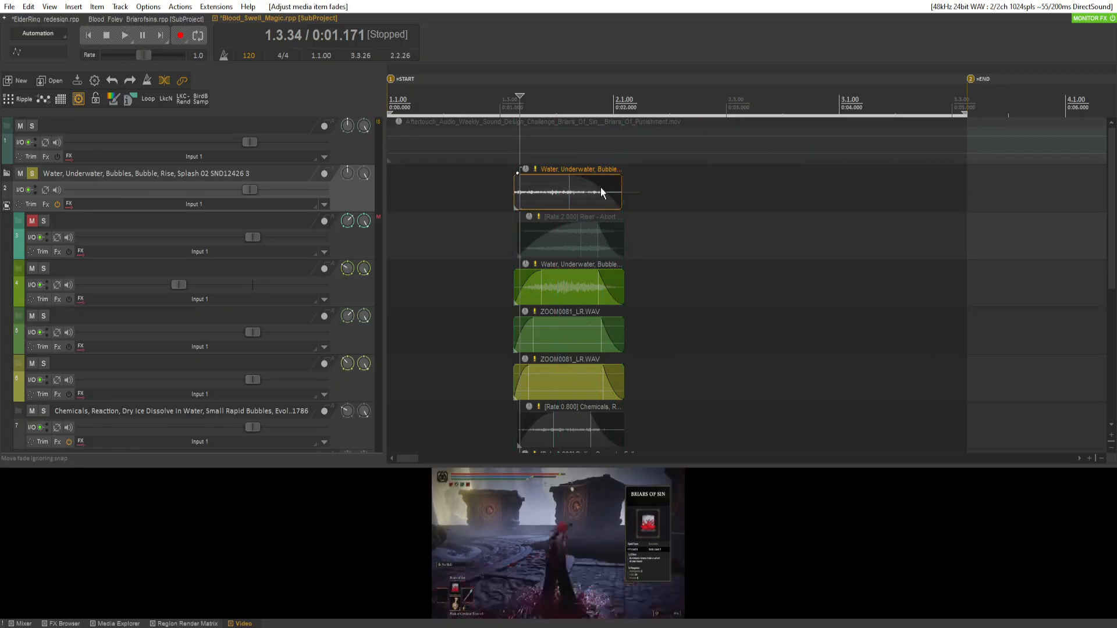
left_click(631, 230)
right_click(583, 191)
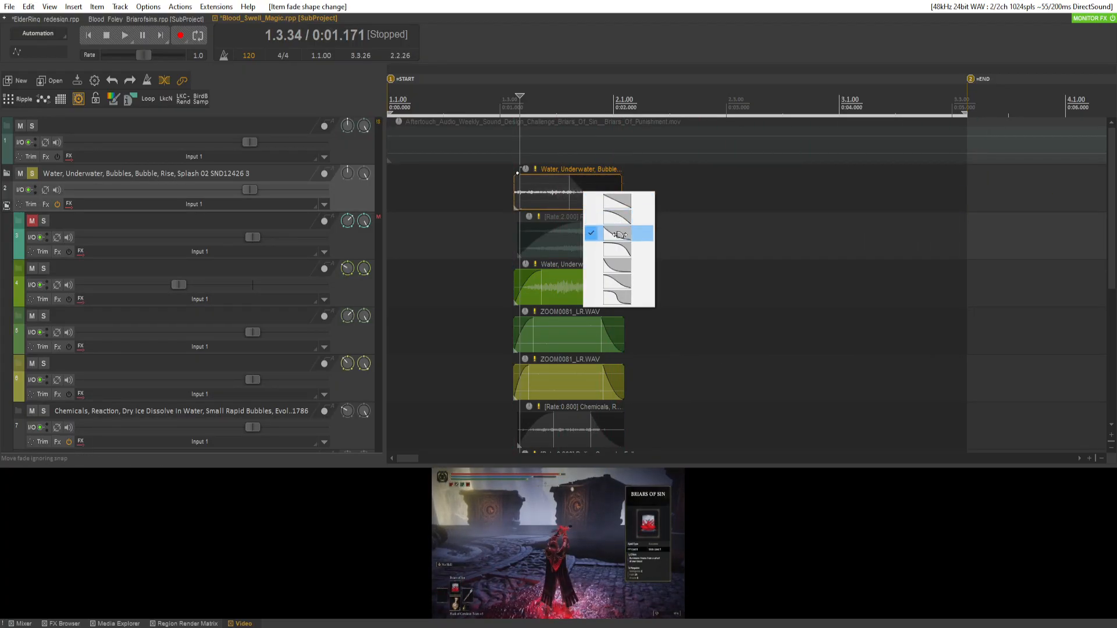
left_click(617, 266)
Shorten the hydrophone bubbles item's fade-out, add a fade-in, and play it from just before the swell.
left_click_drag(577, 191, 620, 192)
left_click_drag(515, 183, 507, 189)
left_click(516, 184)
key("space")
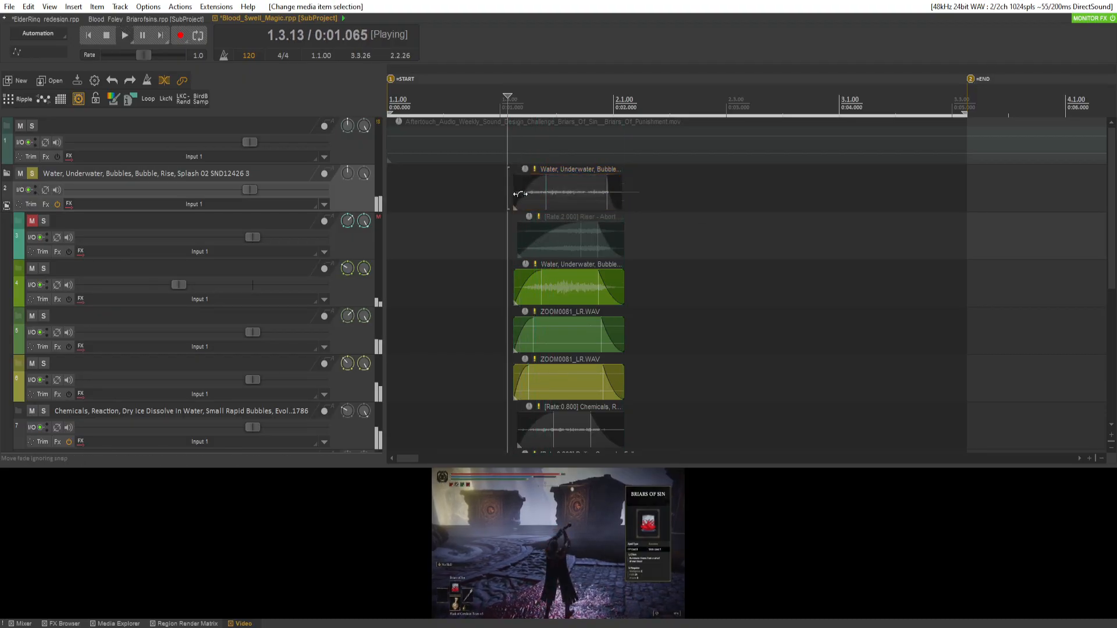
key("space")
key("space")
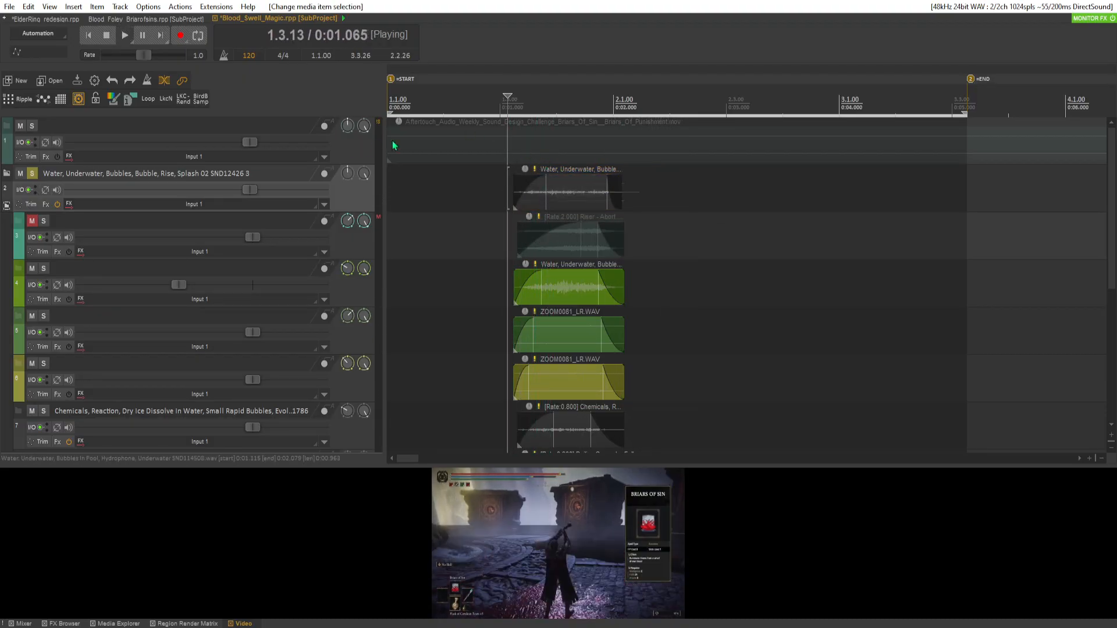
key("space")
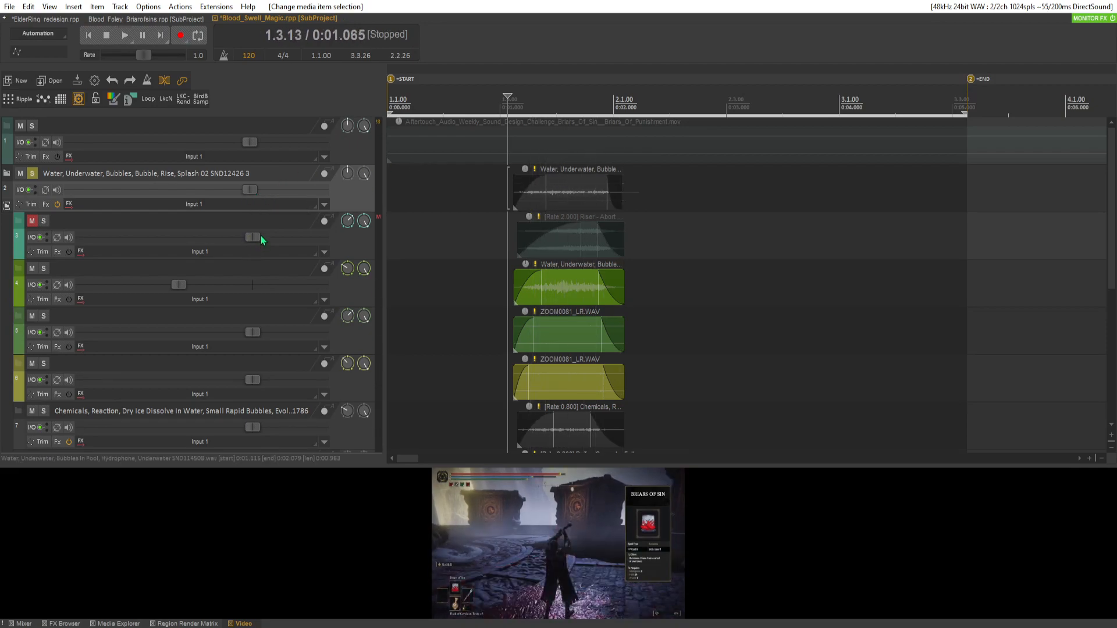
Insert a new track below track 2, move the hydrophone bubbles item onto it and lower its volume during a playback check.
right_click(373, 192)
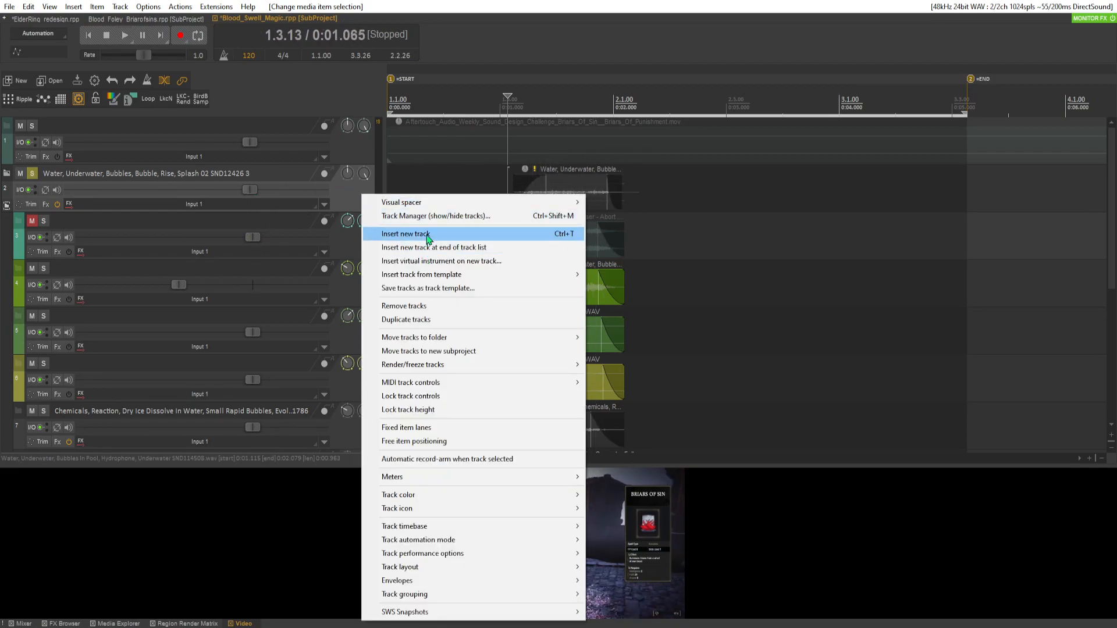
left_click(395, 235)
left_click_drag(564, 203, 578, 235)
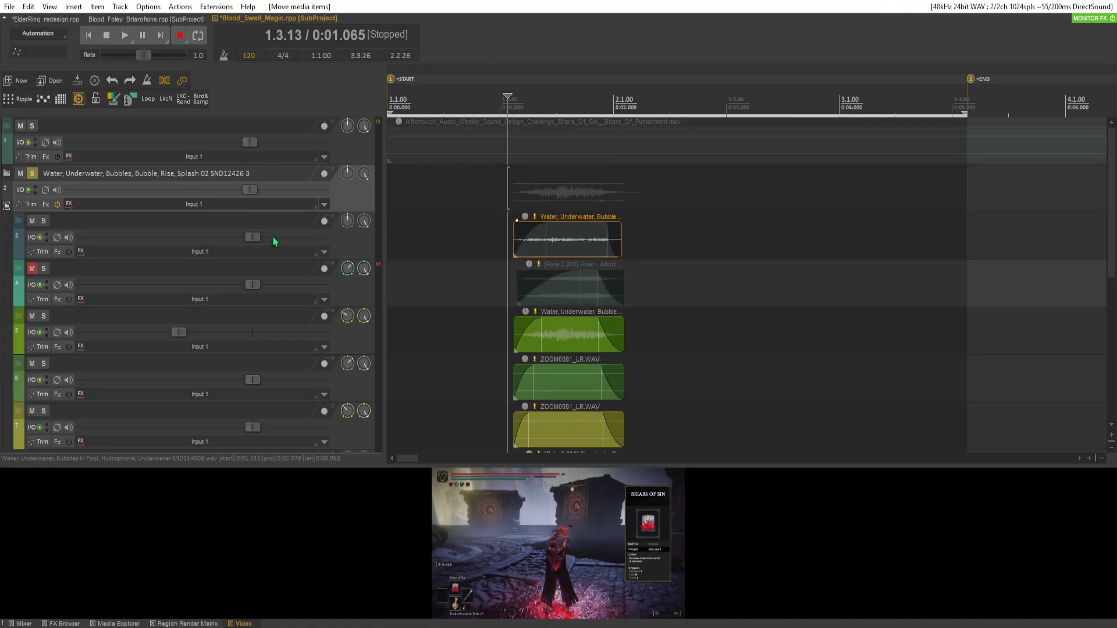
left_click_drag(270, 239, 208, 244)
key("space")
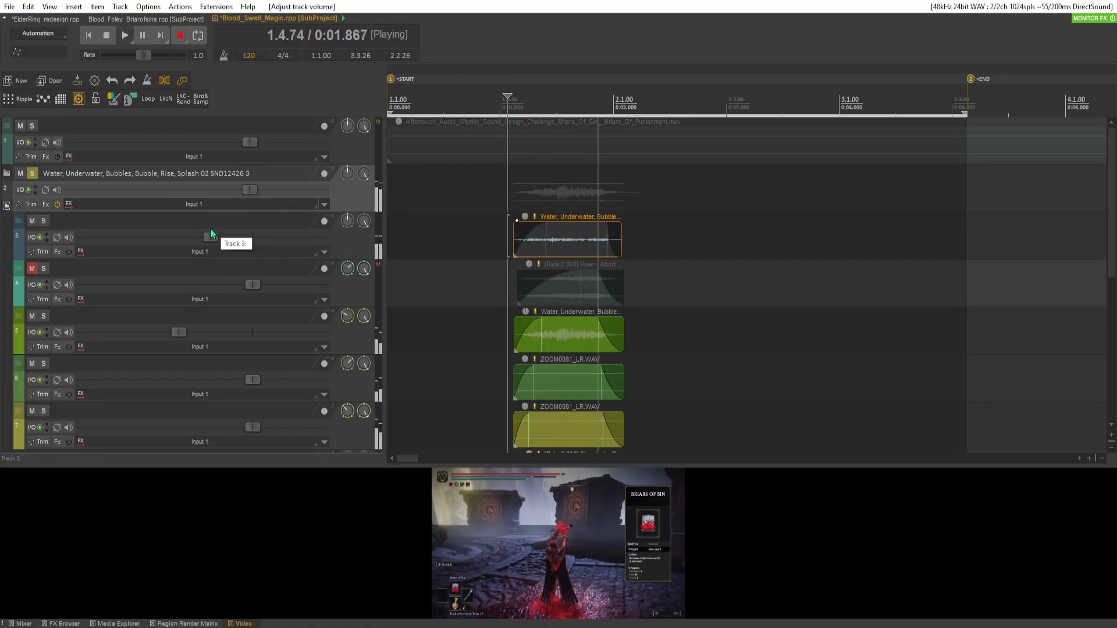
key("space")
Add TDR Nova EQ to the hydrophone bubbles track and adjust it while playing the swell layers.
left_click(61, 254)
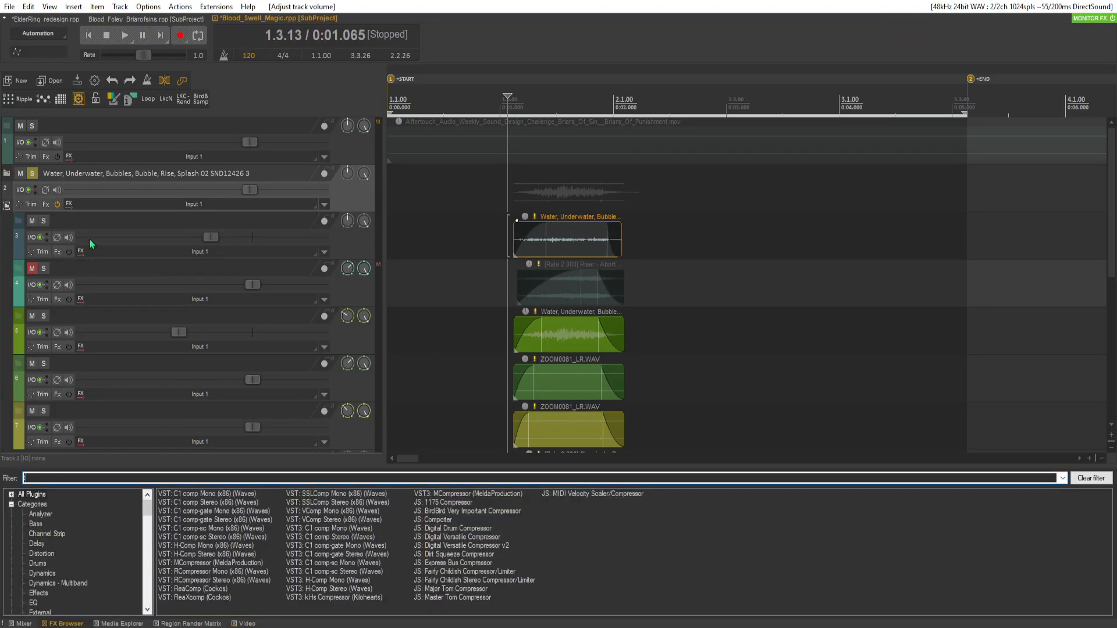
type("tdr")
double_click(190, 511)
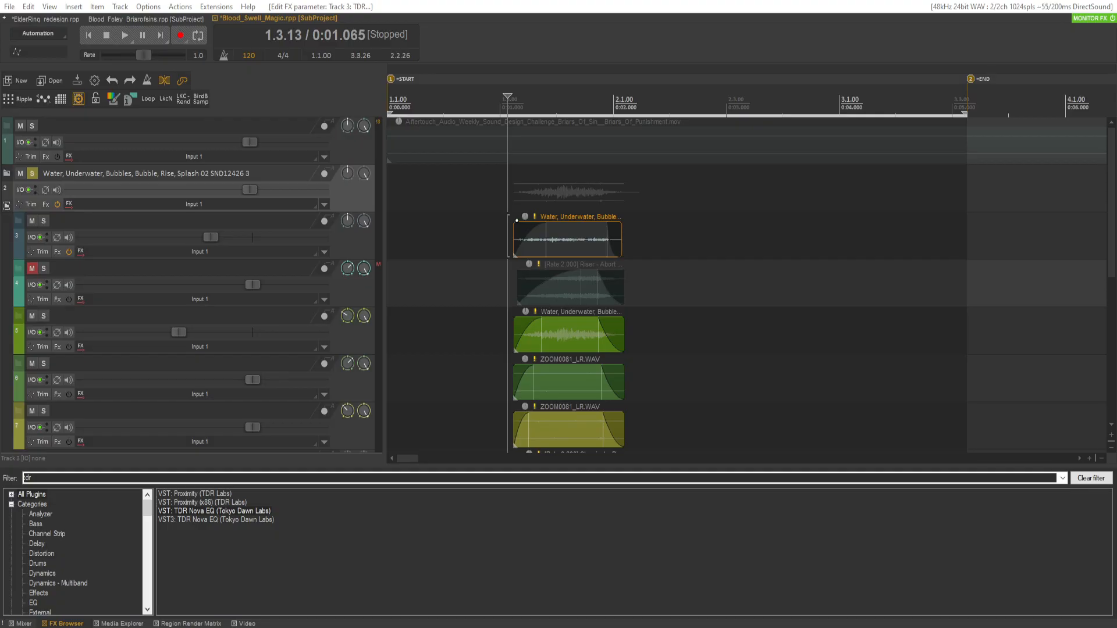
key("space")
key("space")
key("space")
key("space")
Duplicate the hydrophone bubbles track and pan the original to the right and the copy to the left.
right_click(357, 242)
left_click(343, 245)
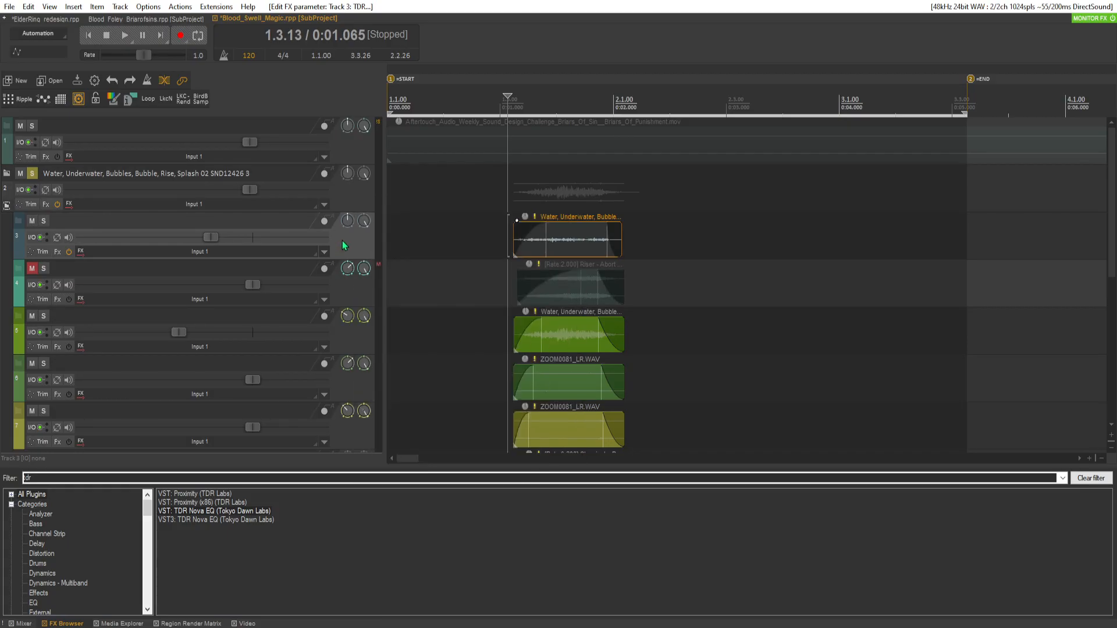
right_click(342, 245)
left_click(352, 249)
left_click_drag(355, 273, 355, 277)
key("space")
key("space")
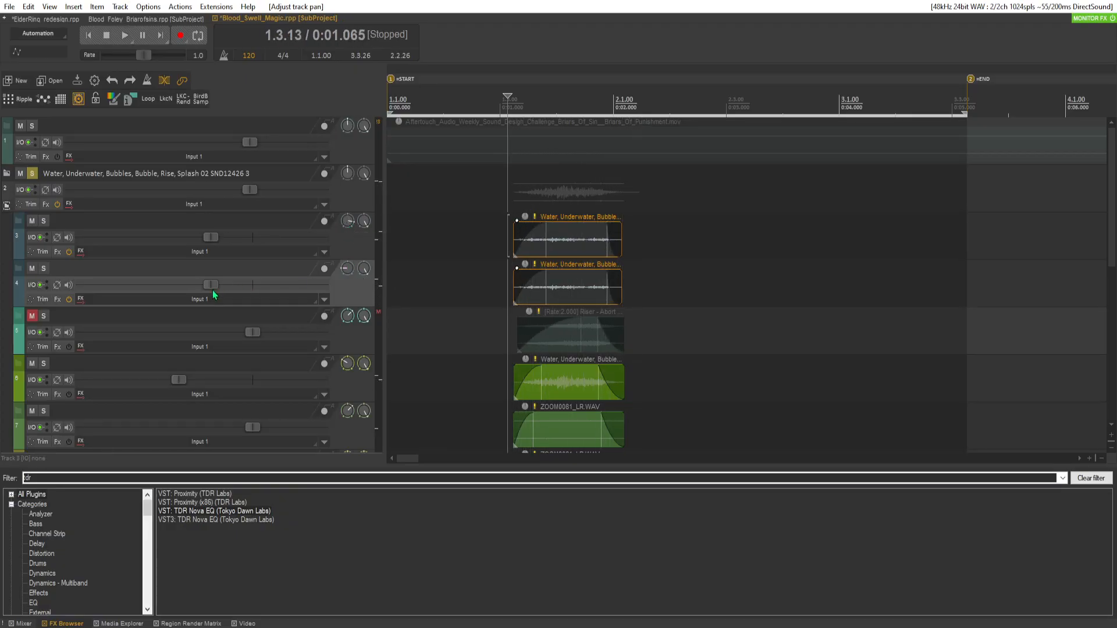
Set track 3's hydrophone bubbles to about -11 dB and its duplicate on track 4 somewhat lower, playing the layers in between.
left_click_drag(214, 286, 202, 262)
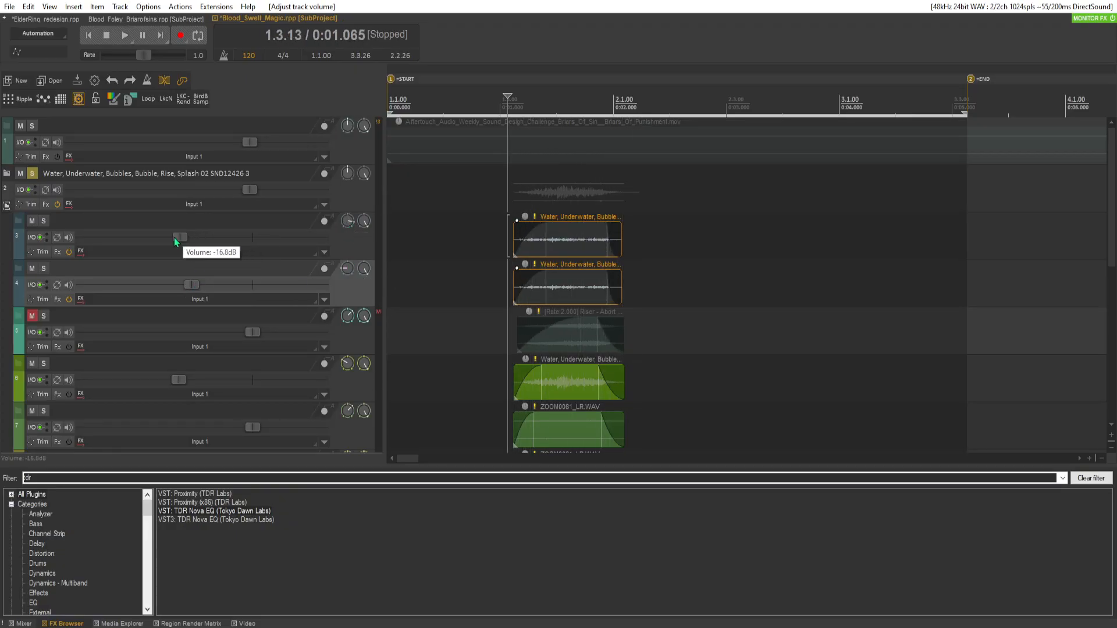
left_click_drag(176, 288, 170, 288)
key("space")
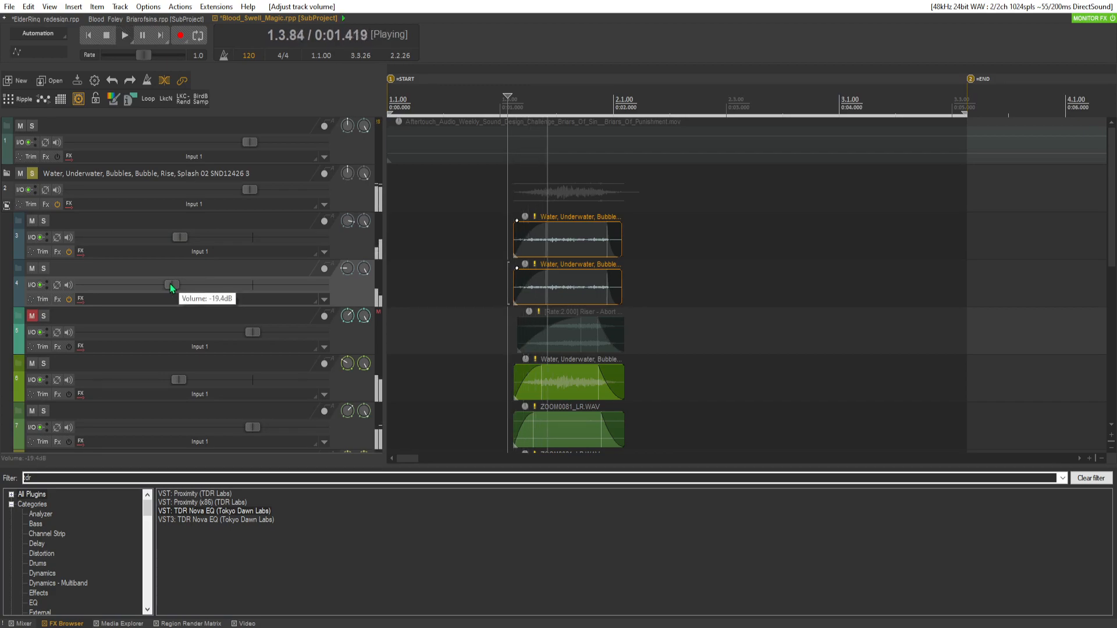
key("space")
left_click_drag(179, 237, 194, 237)
left_click_drag(180, 289, 185, 289)
left_click_drag(195, 246, 201, 246)
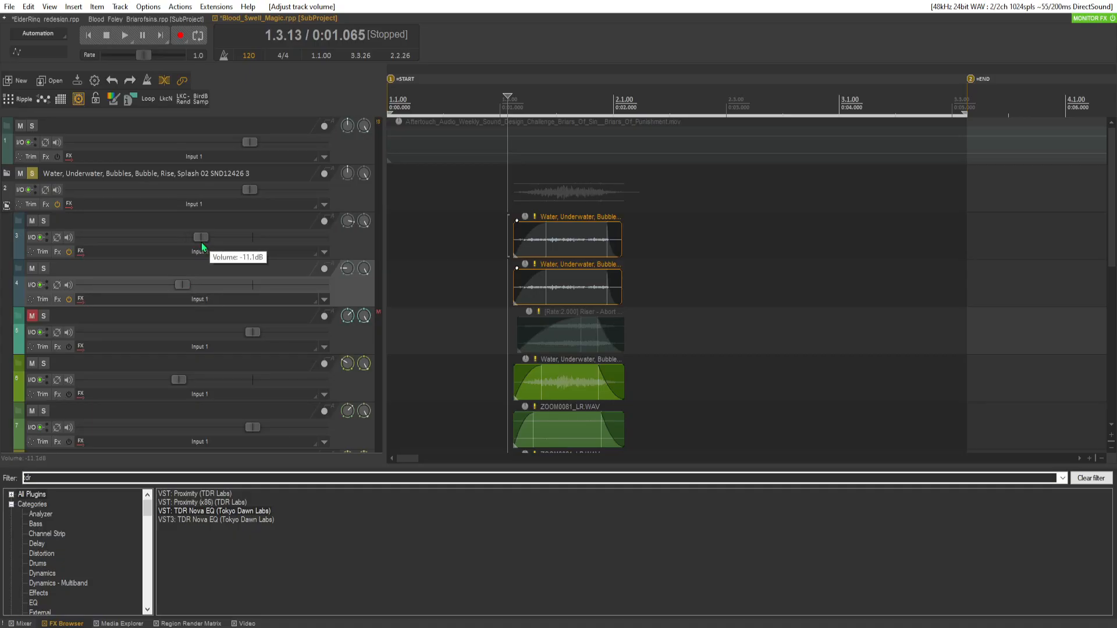
Play the swell layers from about 0.85 s to check the balance of the panned bubbles tracks.
scroll(190, 285, "up", 1)
left_click(482, 264)
key("space")
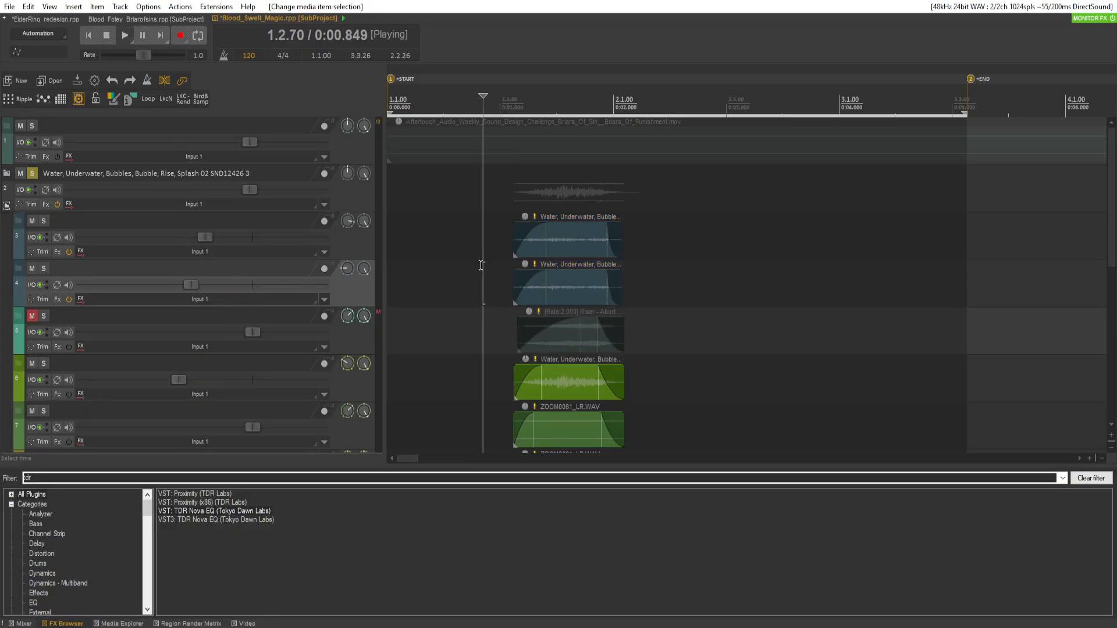
key("space")
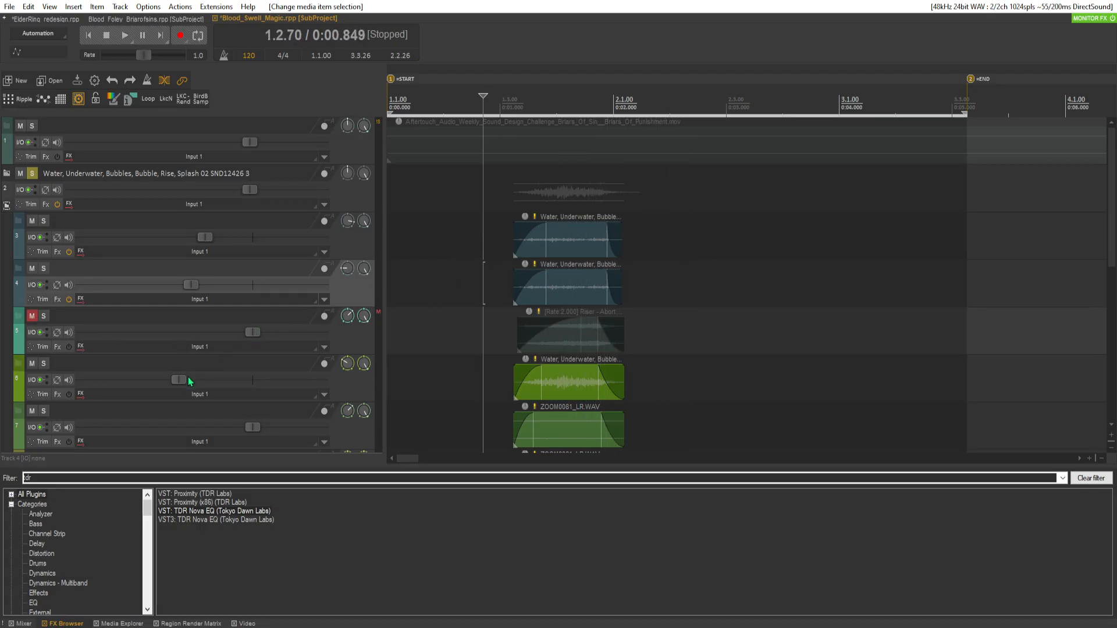
Try a louder volume on track 6's Water, Underwater, Bubbles layer and bring it back down while playing the swell.
key("space")
key("space")
left_click_drag(238, 381, 187, 381)
key("space")
key("space")
Solo the ZOOM0081_LR layer on track 7 and play it.
scroll(214, 367, "down", 5)
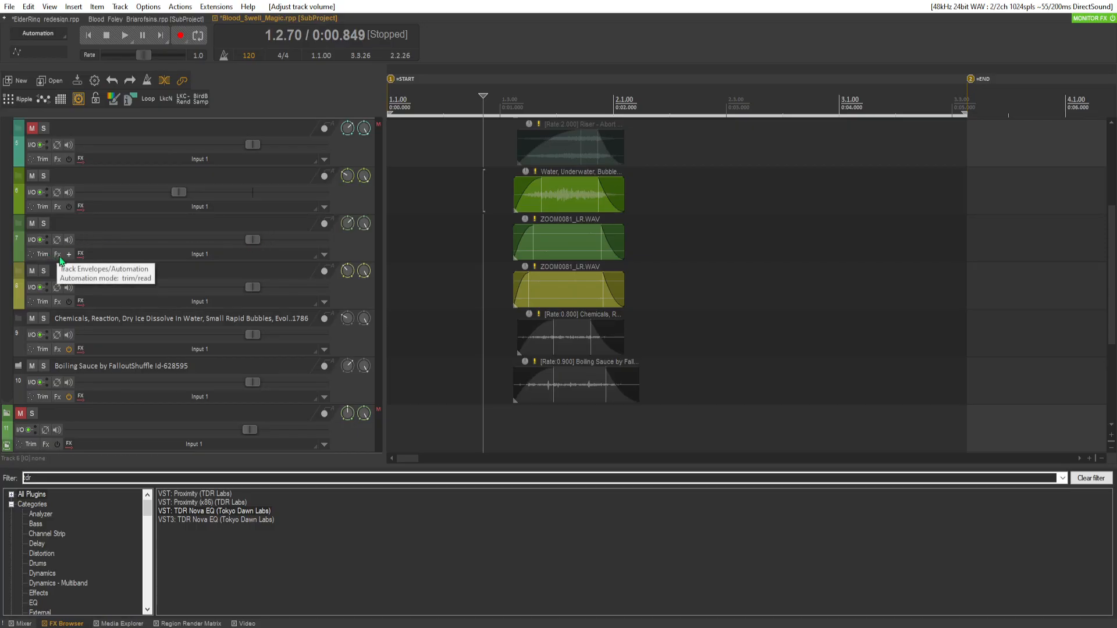
left_click(44, 223)
key("space")
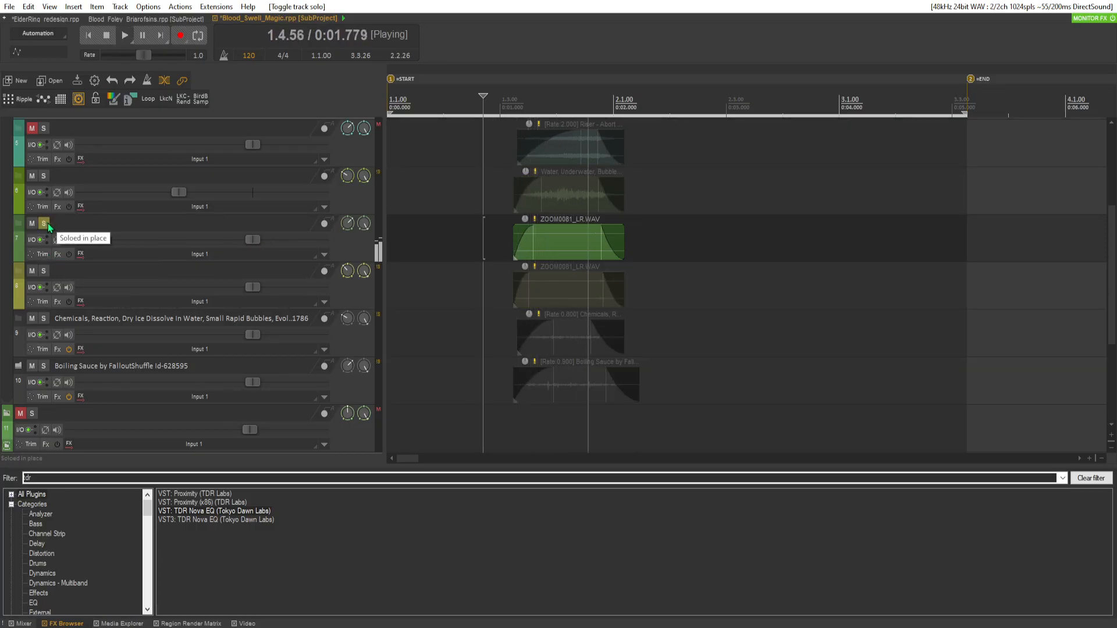
key("space")
Add TDR Nova EQ to track 7 and adjust it while playing the soloed ZOOM0081_LR layer.
key("ctrl+f")
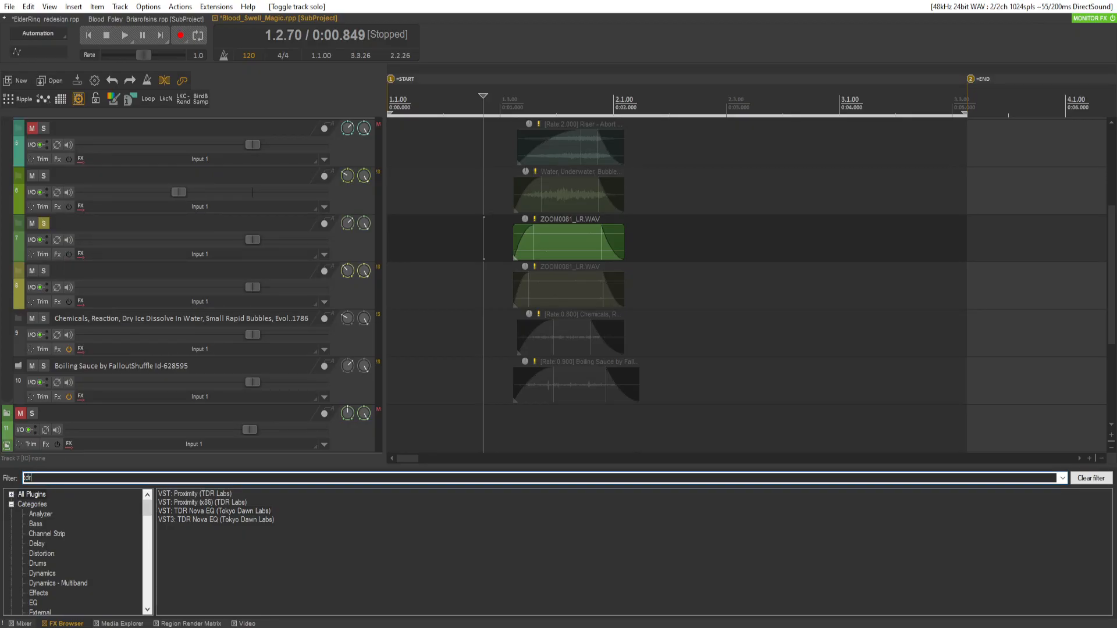
double_click(200, 512)
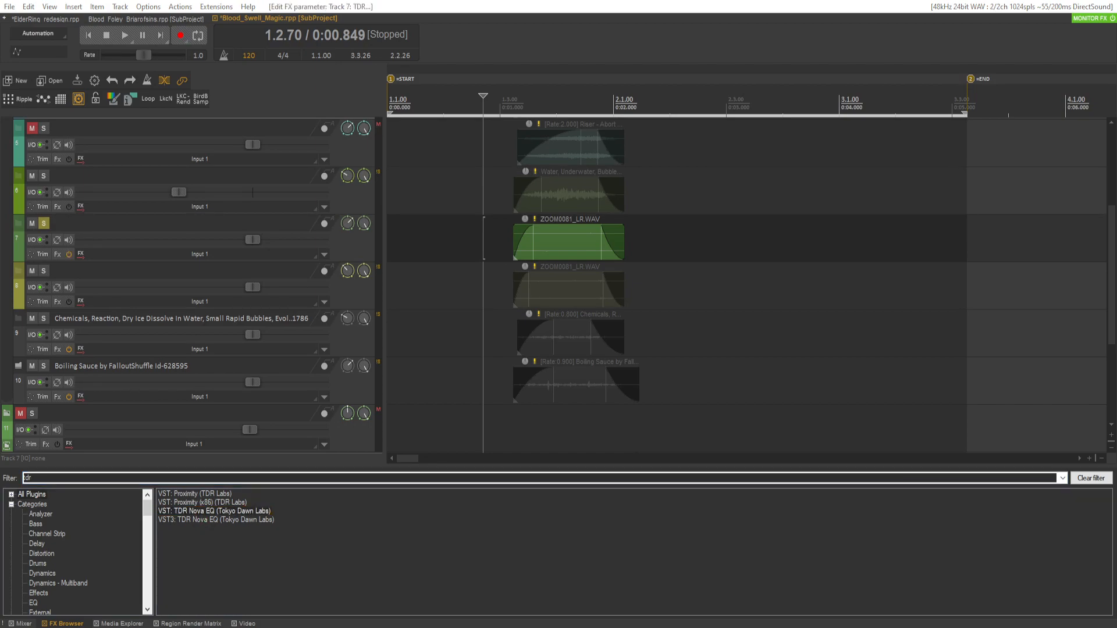
key("space")
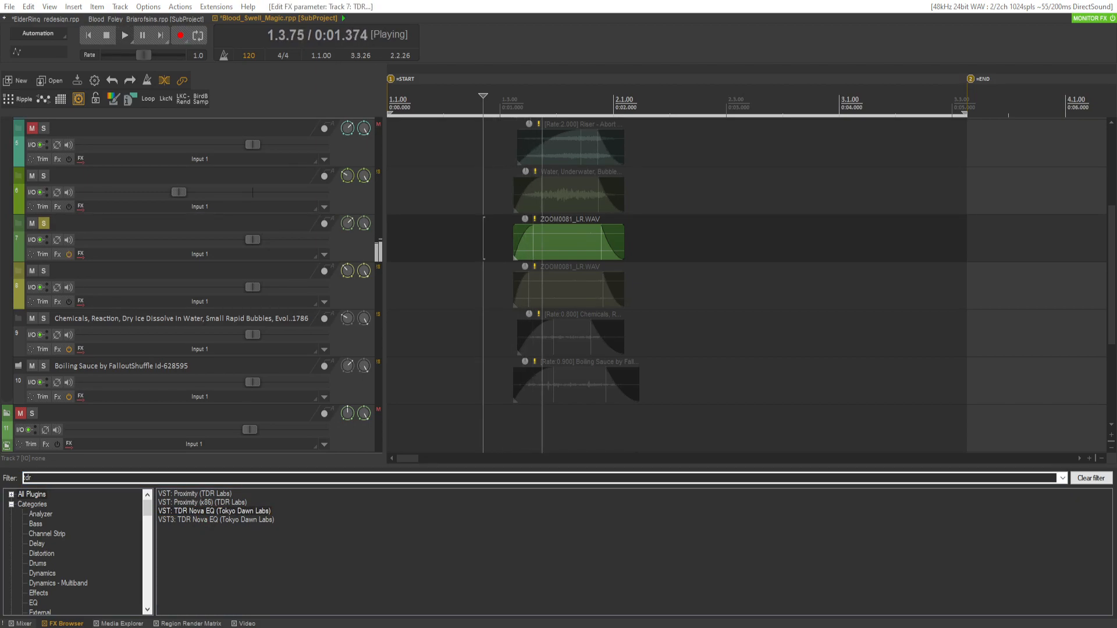
key("space")
key("space")
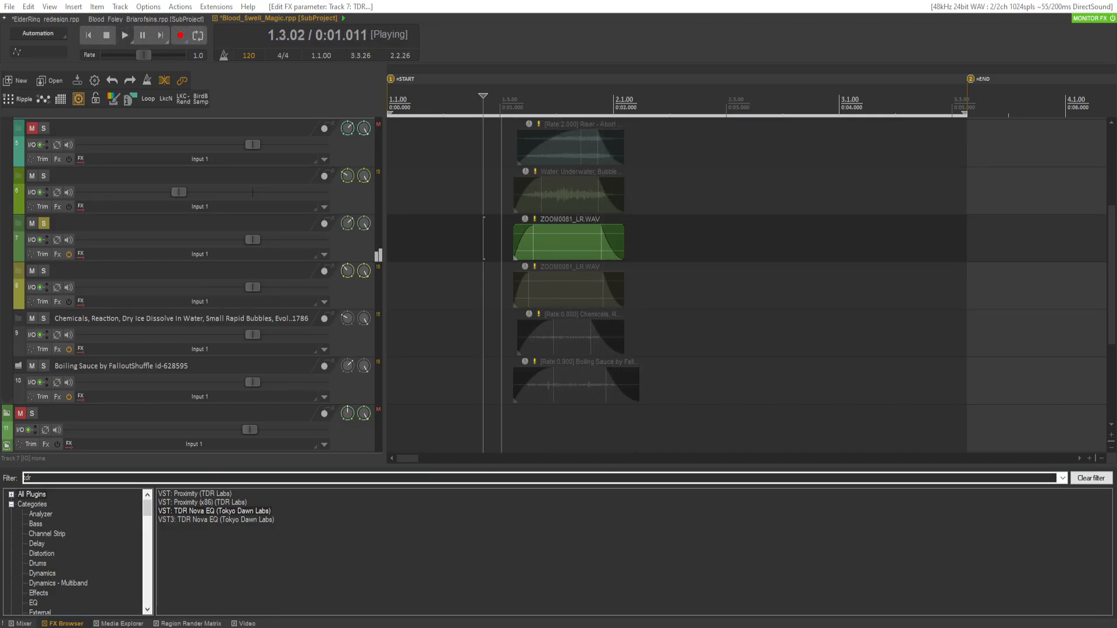
key("space")
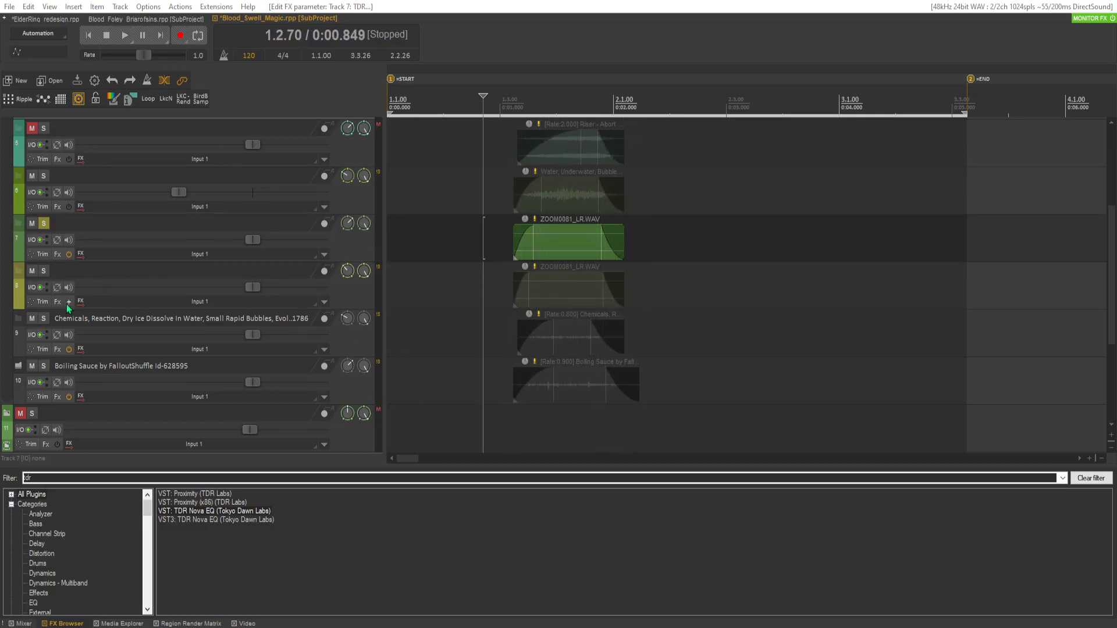
Copy track 7's TDR Nova EQ to the second ZOOM0081_LR layer on track 8 and play the result.
key("Tab")
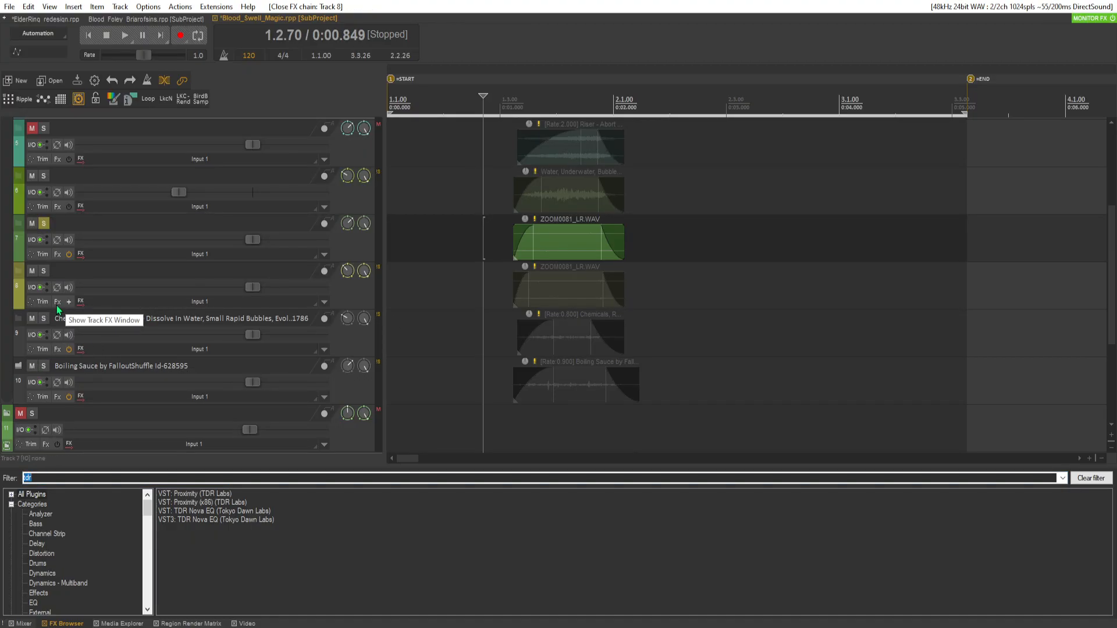
key("space")
key("space")
key("space")
key("space")
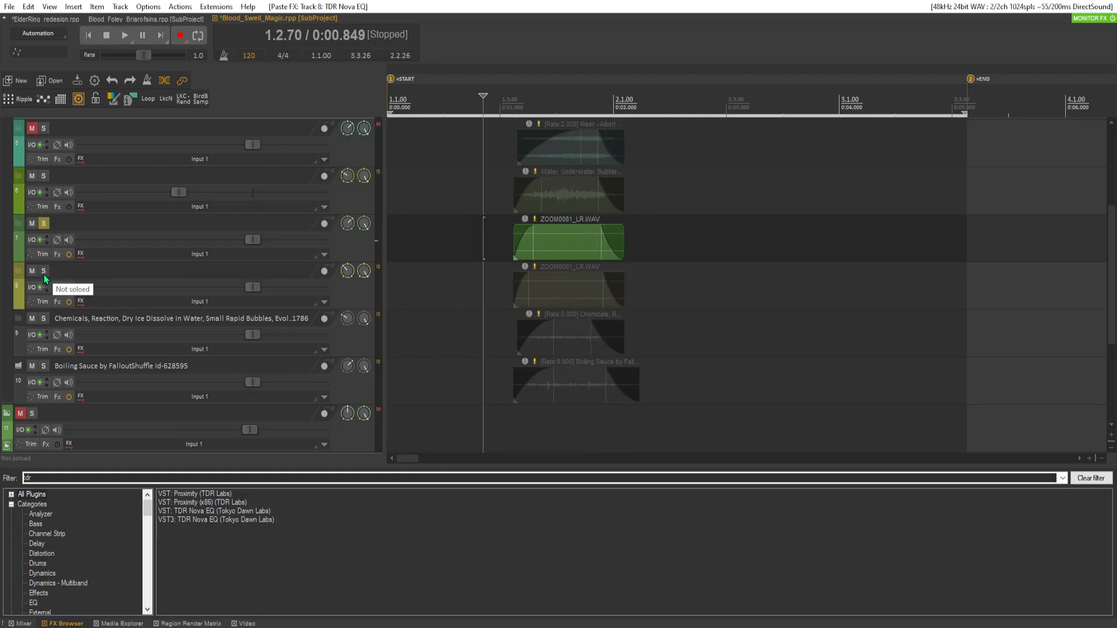
Solo the second ZOOM0081_LR layer on track 8 alongside track 7 and play both together.
left_click(43, 272)
key("space")
key("space")
key("space")
key("space")
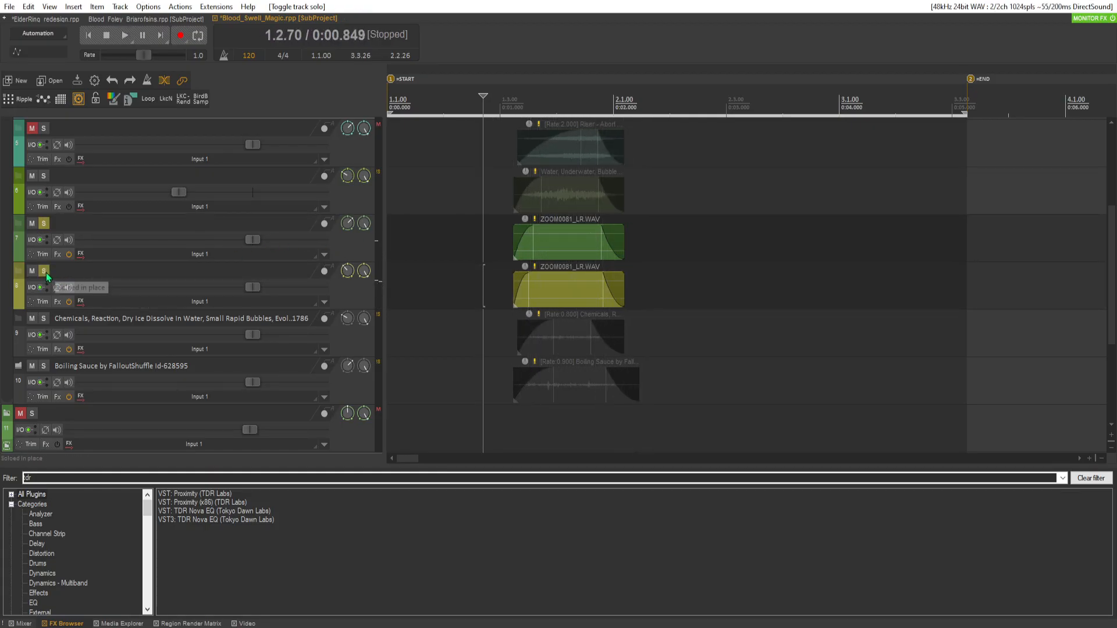
Unsolo track 8, add the Chemicals layer on track 9 and Boiling Sauce on track 10 to the solo, and play them.
left_click(44, 271)
left_click(44, 318)
key("space")
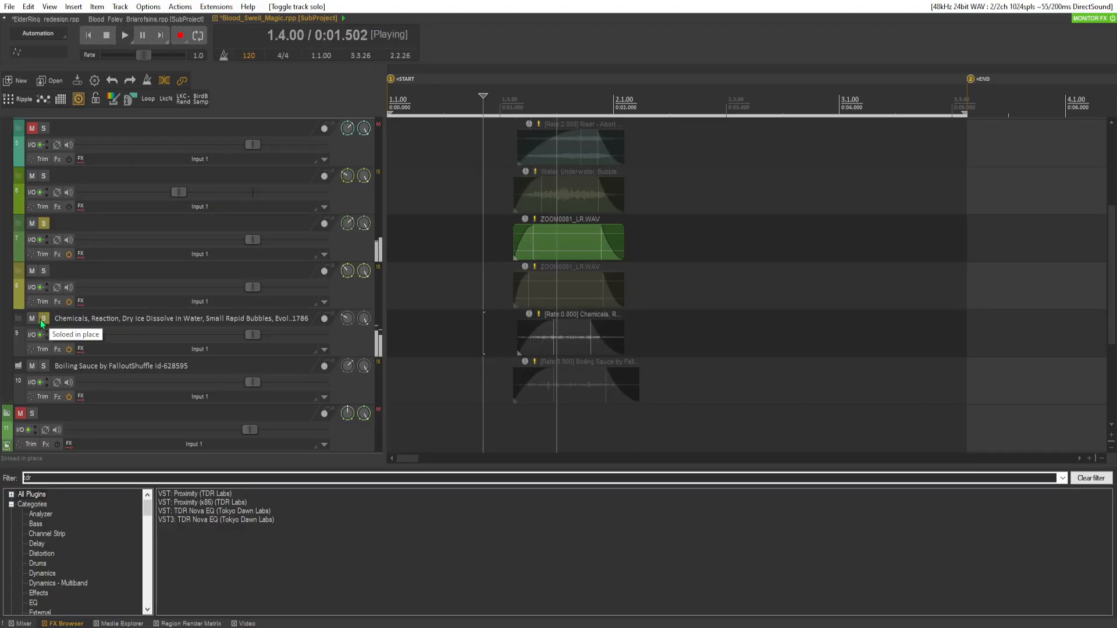
key("space")
left_click(45, 366)
key("space")
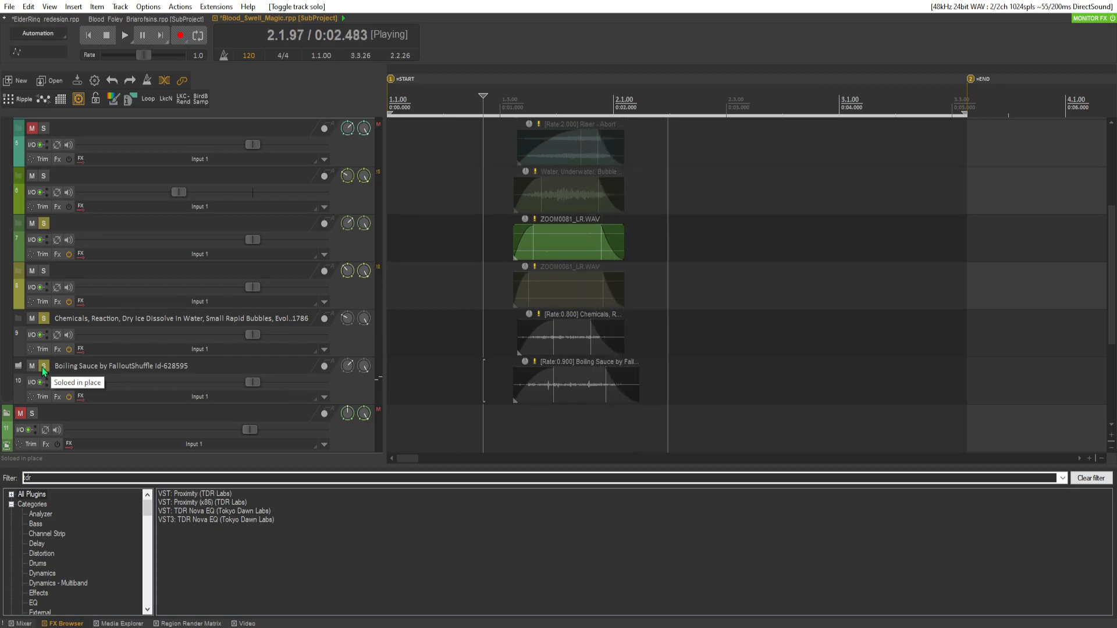
key("space")
Duplicate the Boiling Sauce track, pan the copy to the opposite side, and play the soloed layers.
right_click(359, 392)
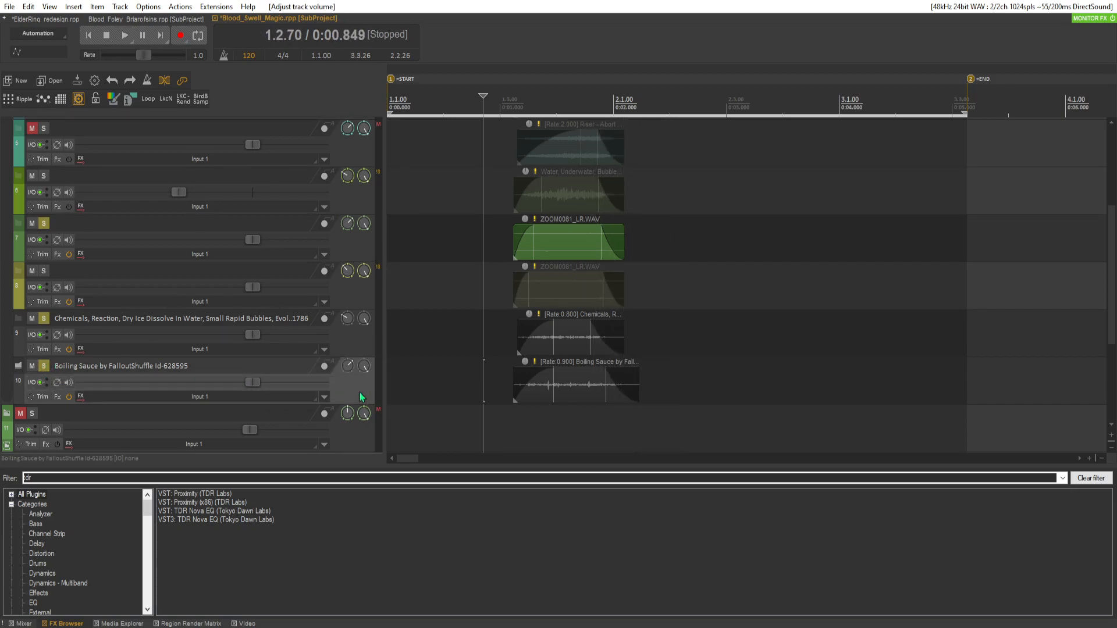
left_click(436, 327)
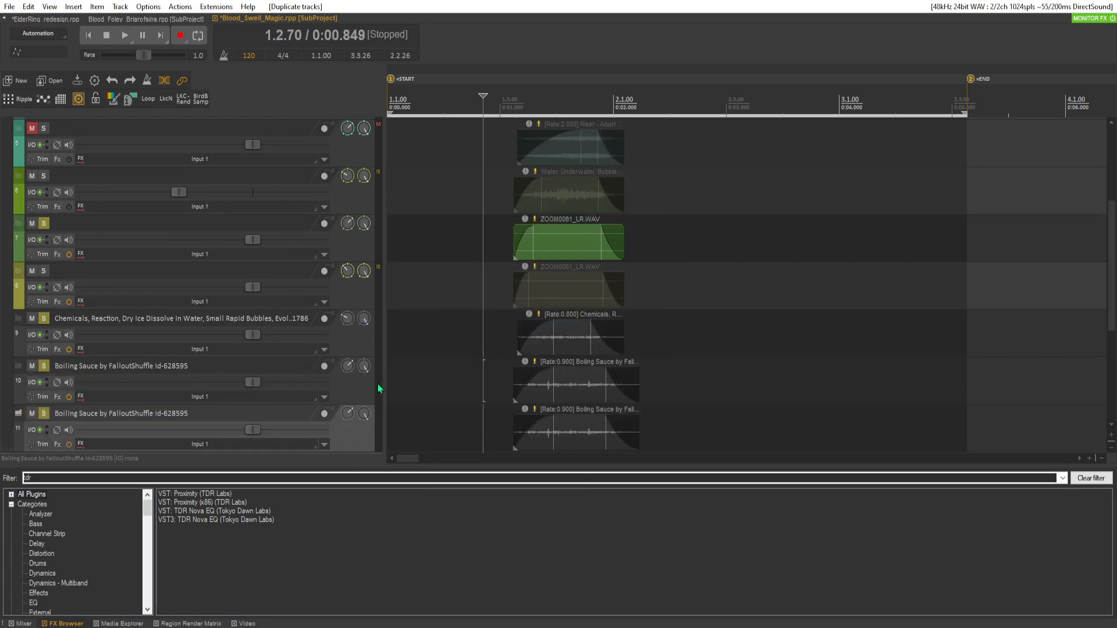
scroll(244, 394, "down", 3)
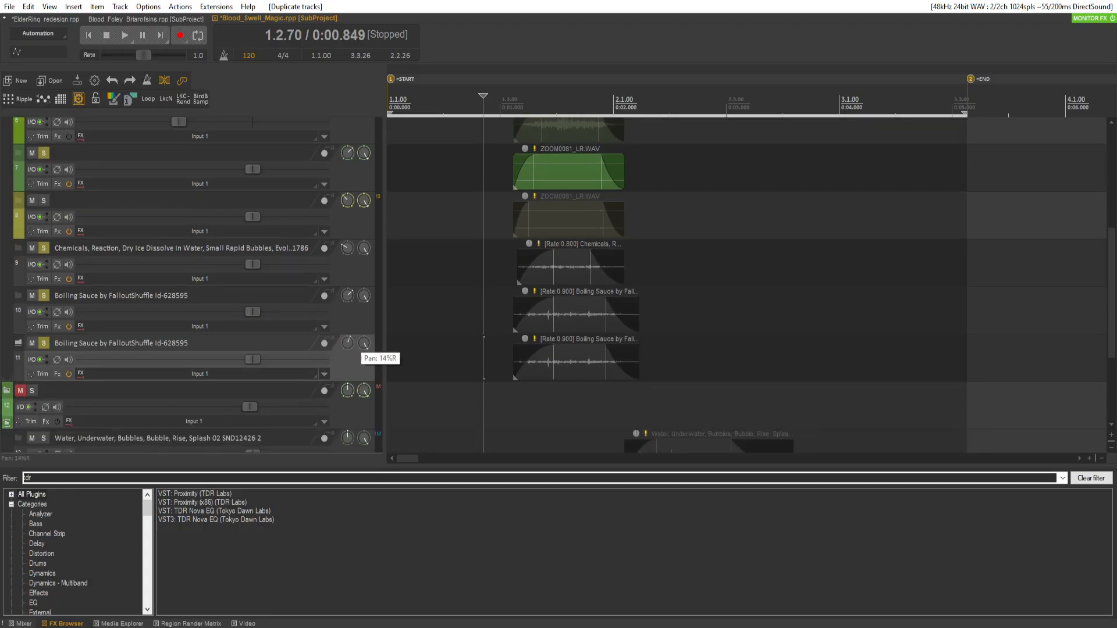
key("space")
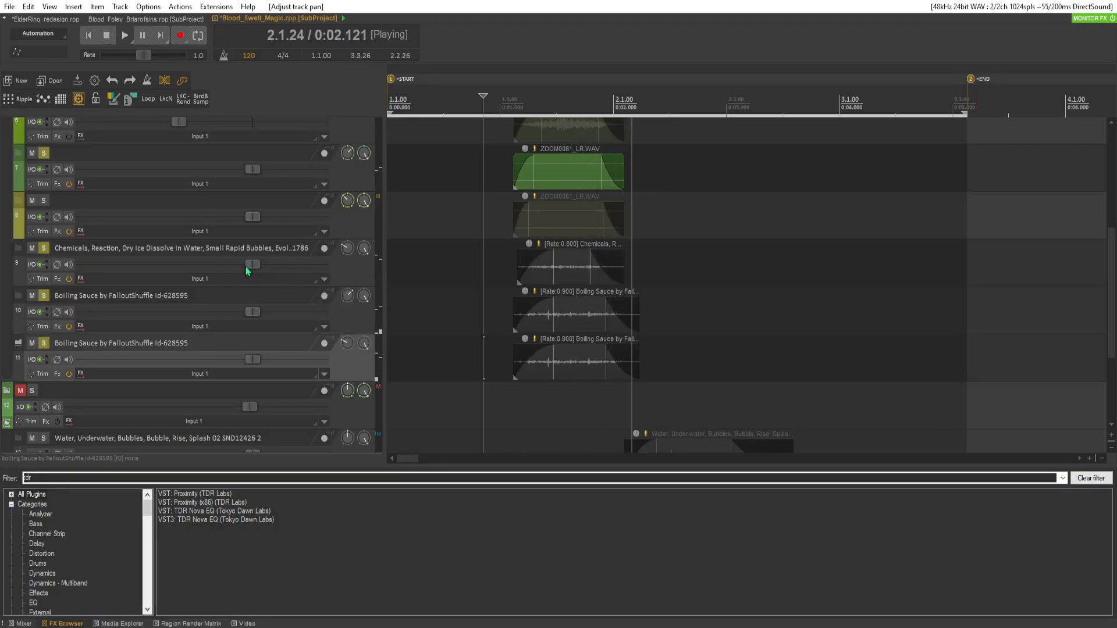
scroll(168, 320, "up", 5)
scroll(167, 316, "up", 6)
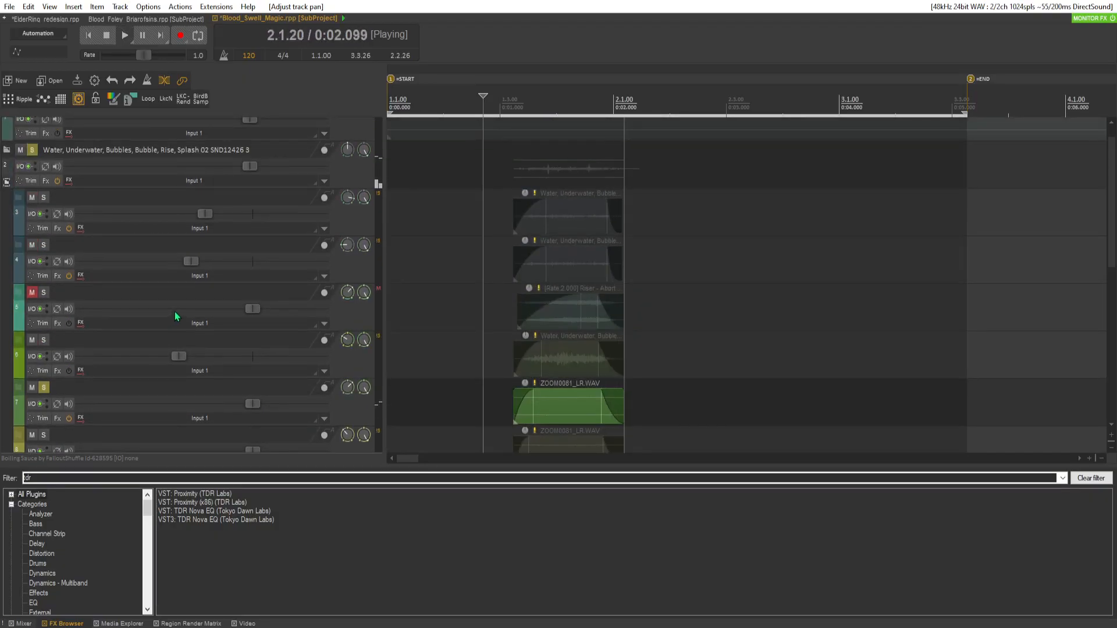
key("space")
Add the VST3 MSaturator to the track 2 folder's effects chain and close the effect windows.
left_click(46, 205)
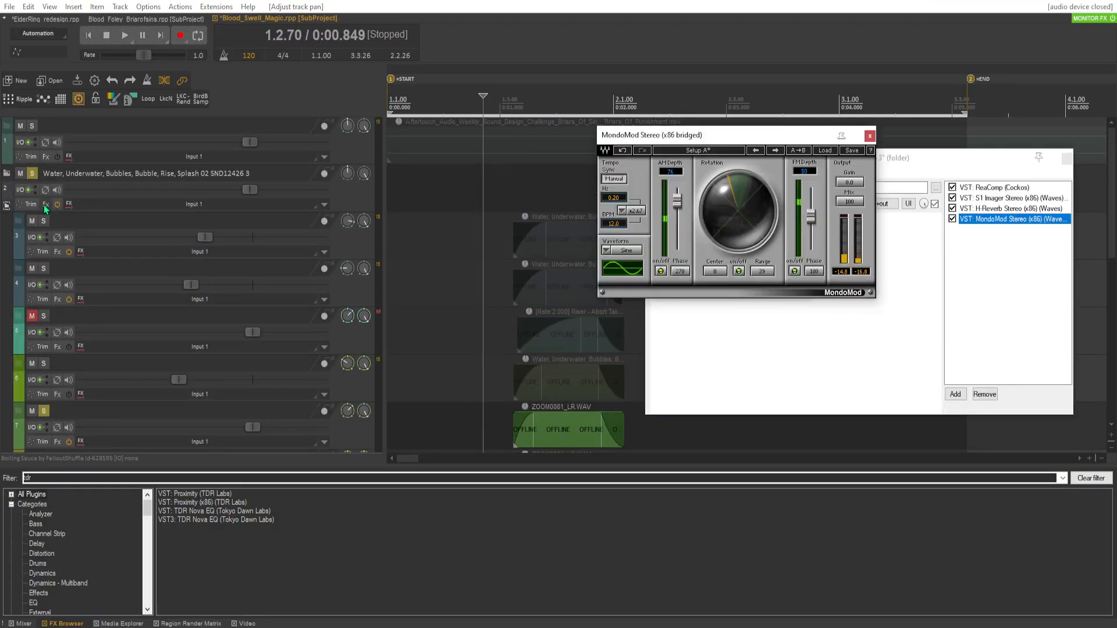
left_click(955, 394)
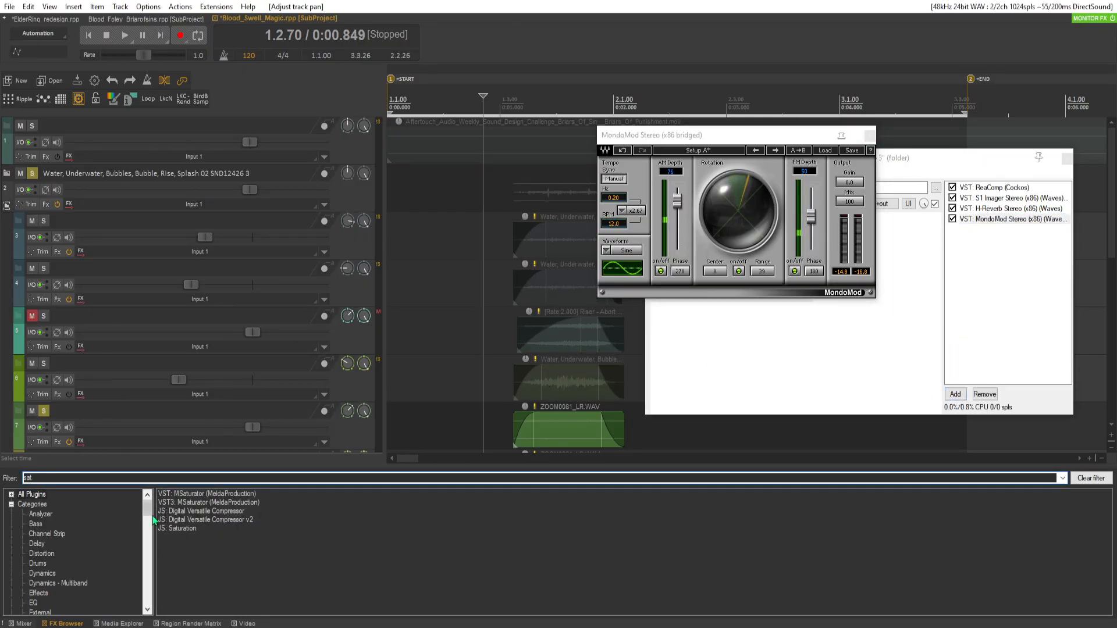
double_click(203, 503)
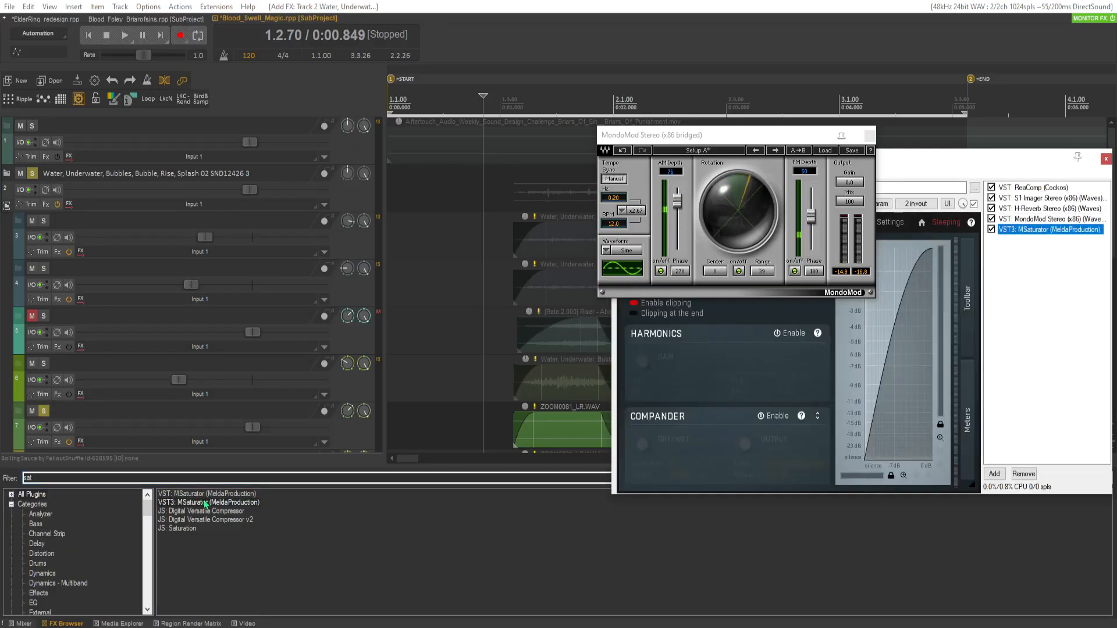
key("space")
left_click(869, 135)
key("space")
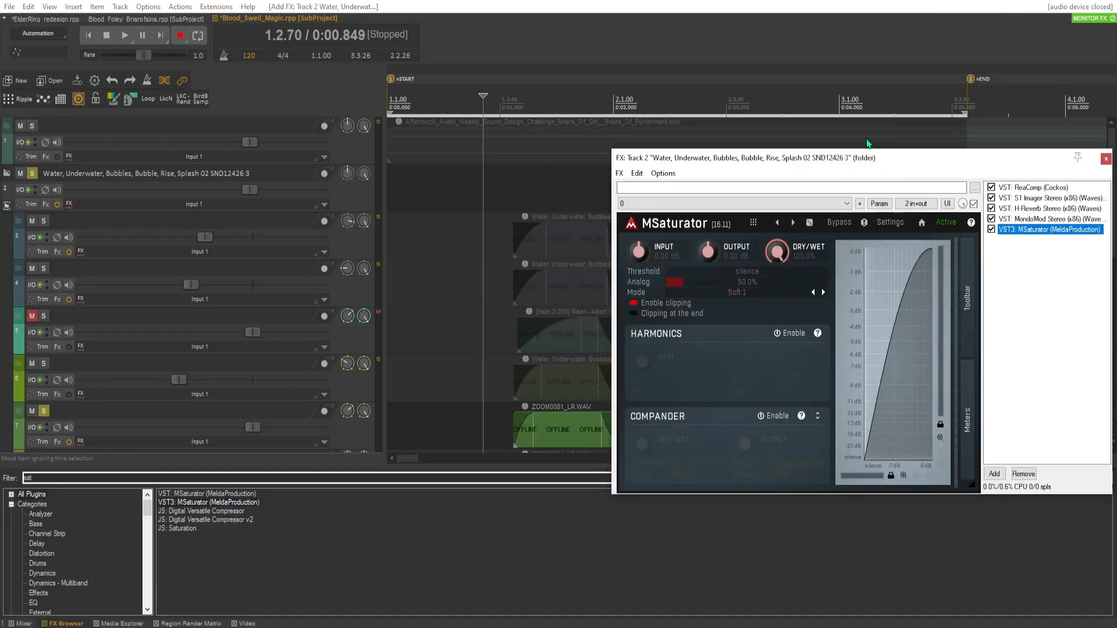
left_click(1105, 158)
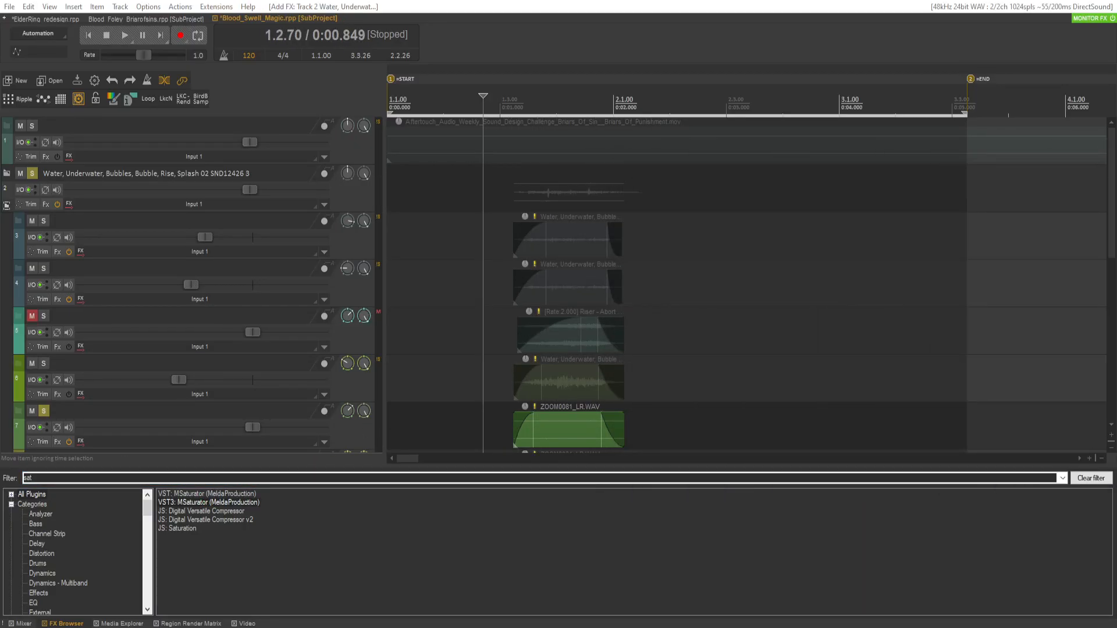
Adjust an effect parameter on the track 2 folder while playing the soloed layers repeatedly.
key("space")
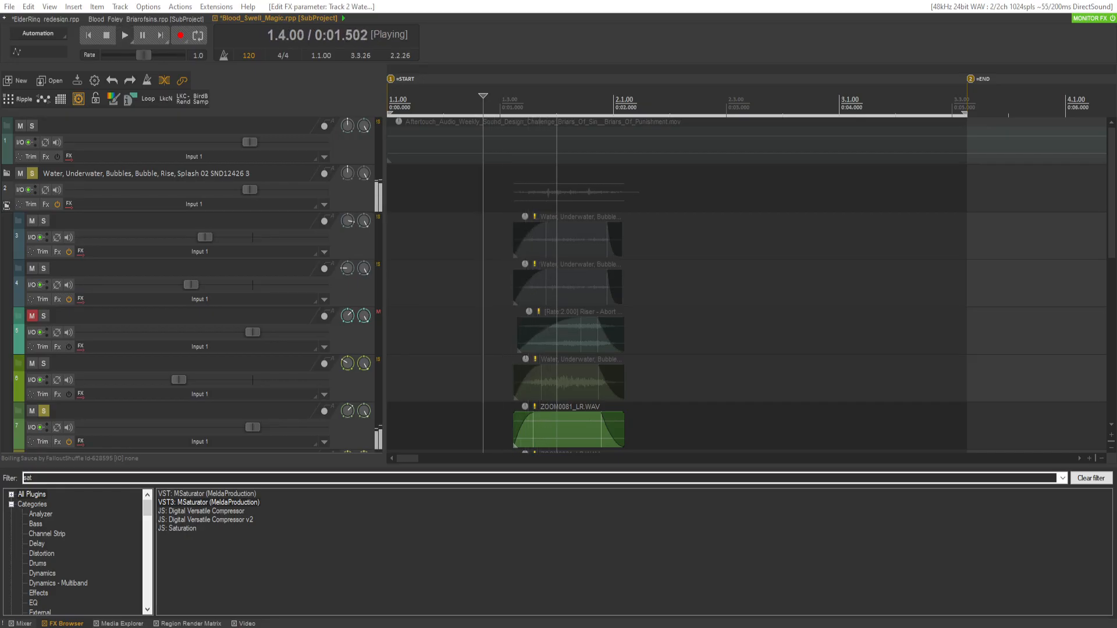
key("space")
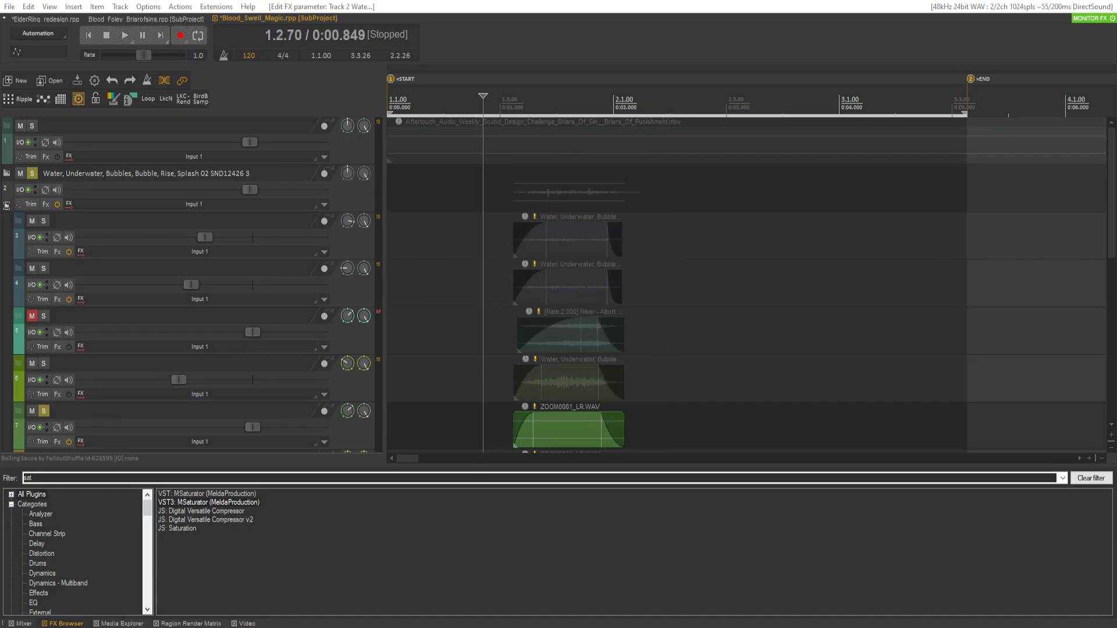
key("space")
key("space")
key("space")
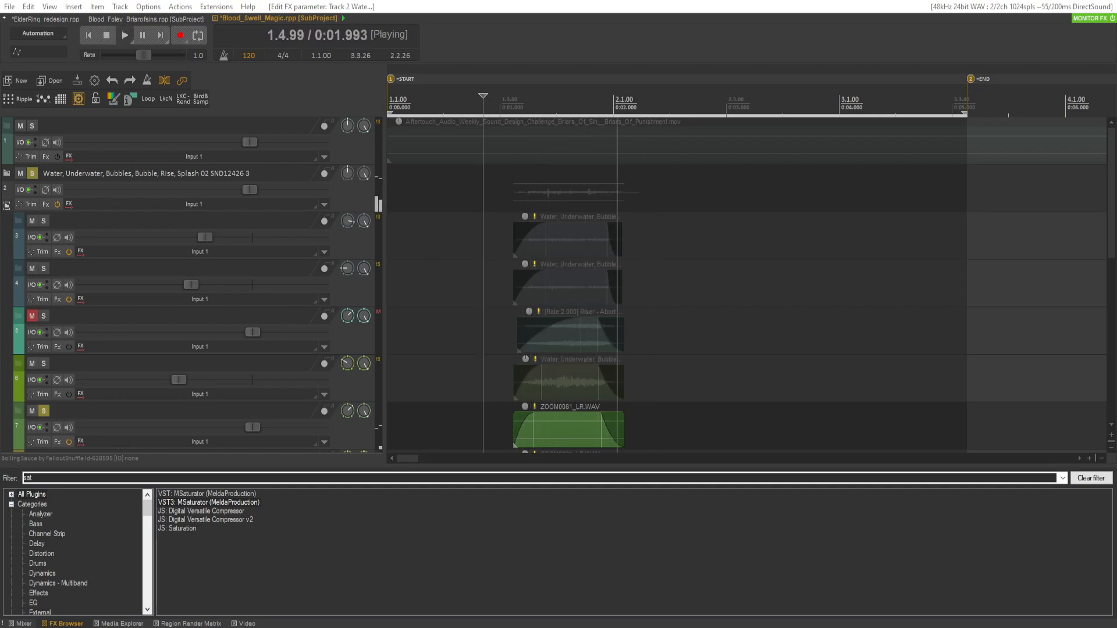
key("space")
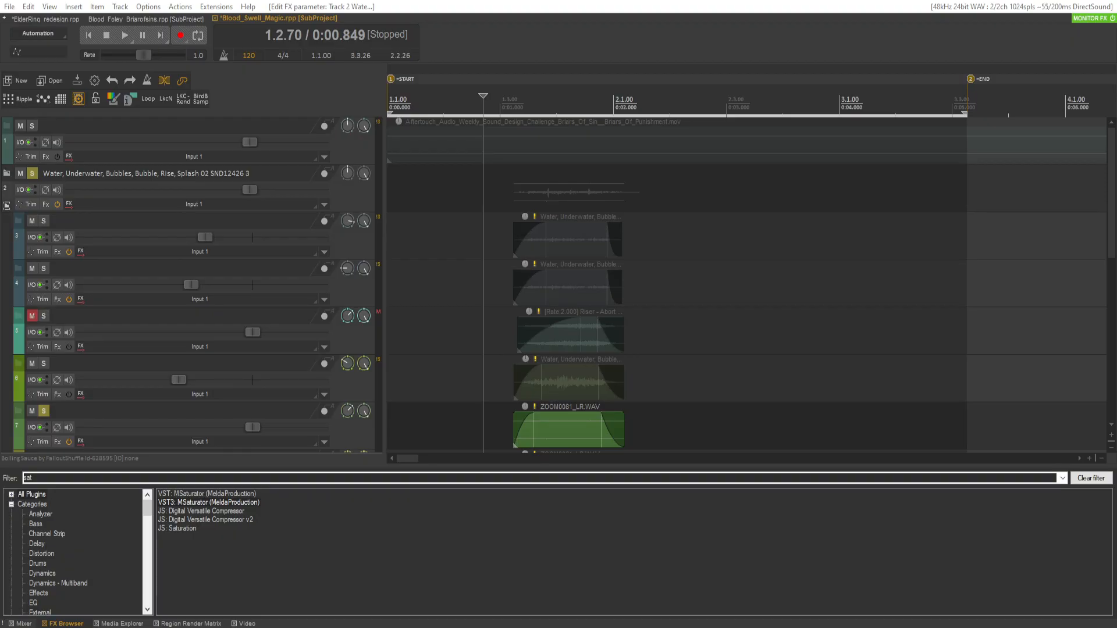
Find and add JS: Event Horizon Limiter/Clipper to the track 2 folder and play the soloed layers through it.
key("ctrl+a")
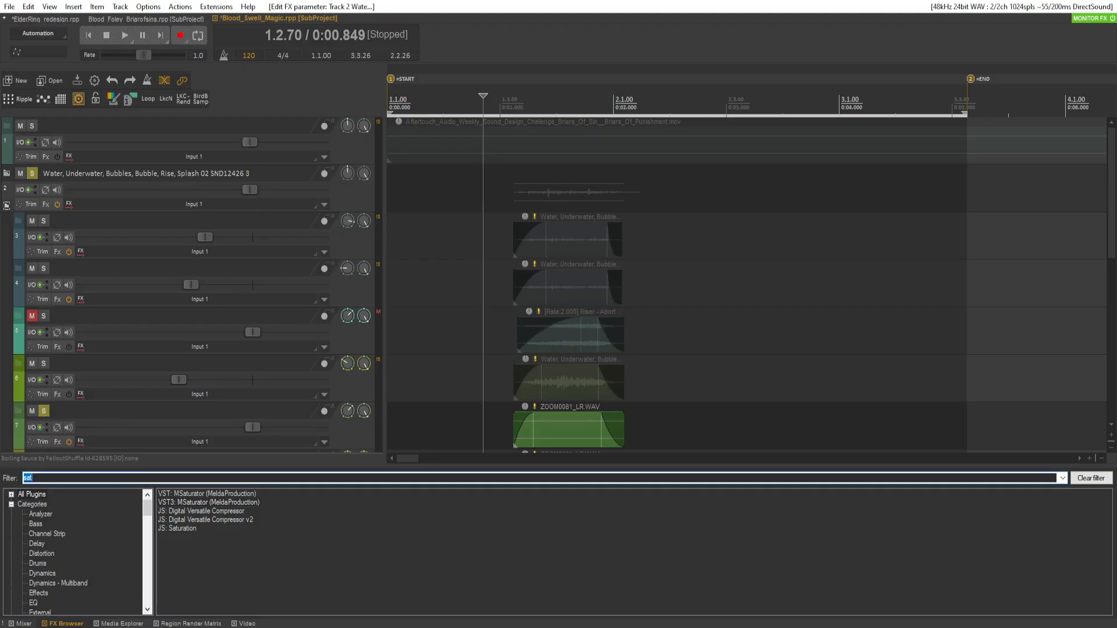
scroll(92, 389, "down", 2)
scroll(118, 263, "up", 2)
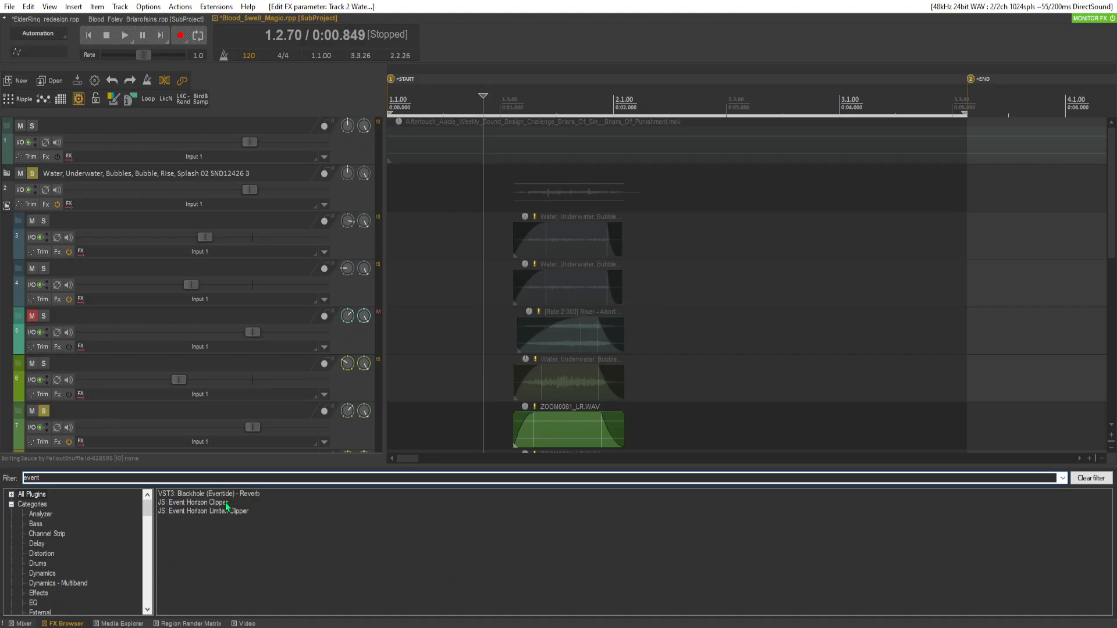
double_click(222, 513)
key("space")
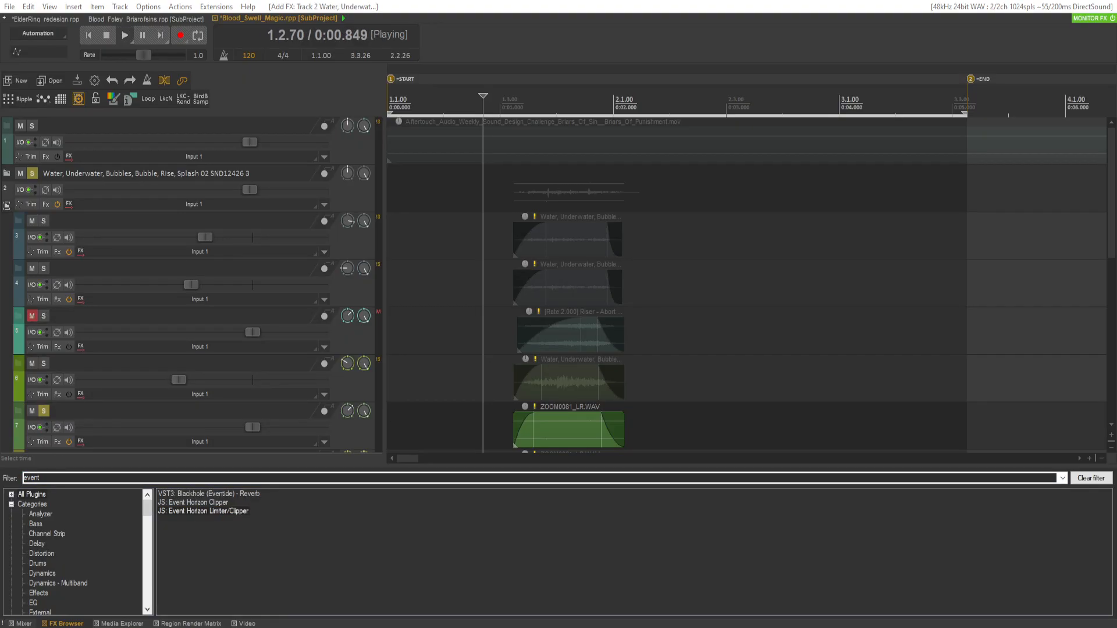
key("space")
key("space")
key("space")
Unmute the track 12 folder and clear the solo state on all tracks.
left_click(32, 174)
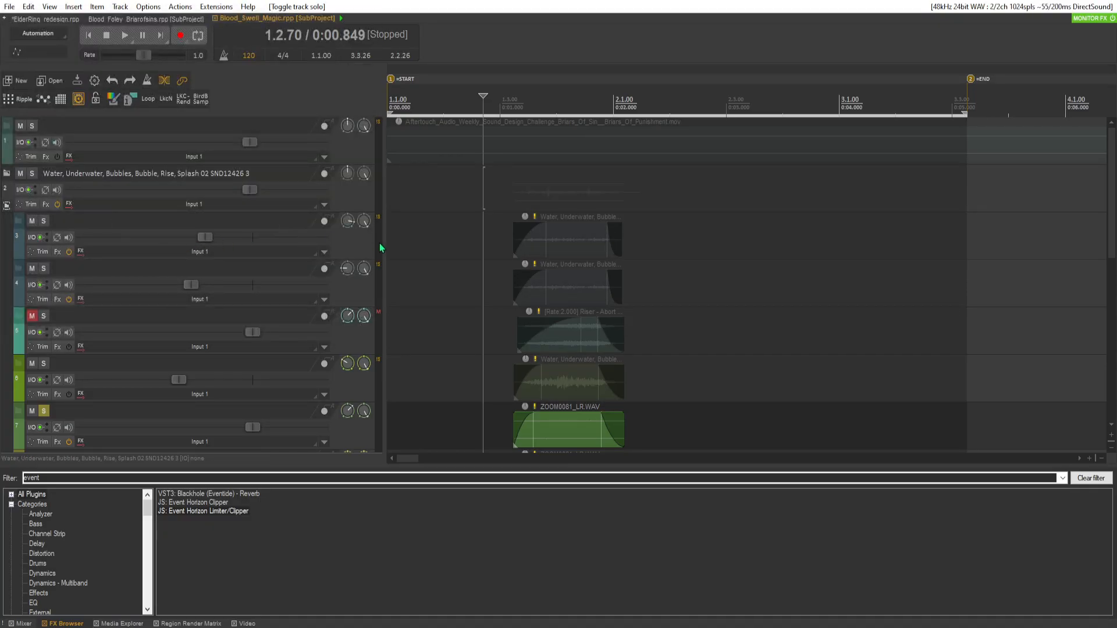
scroll(293, 250, "down", 8)
key("space")
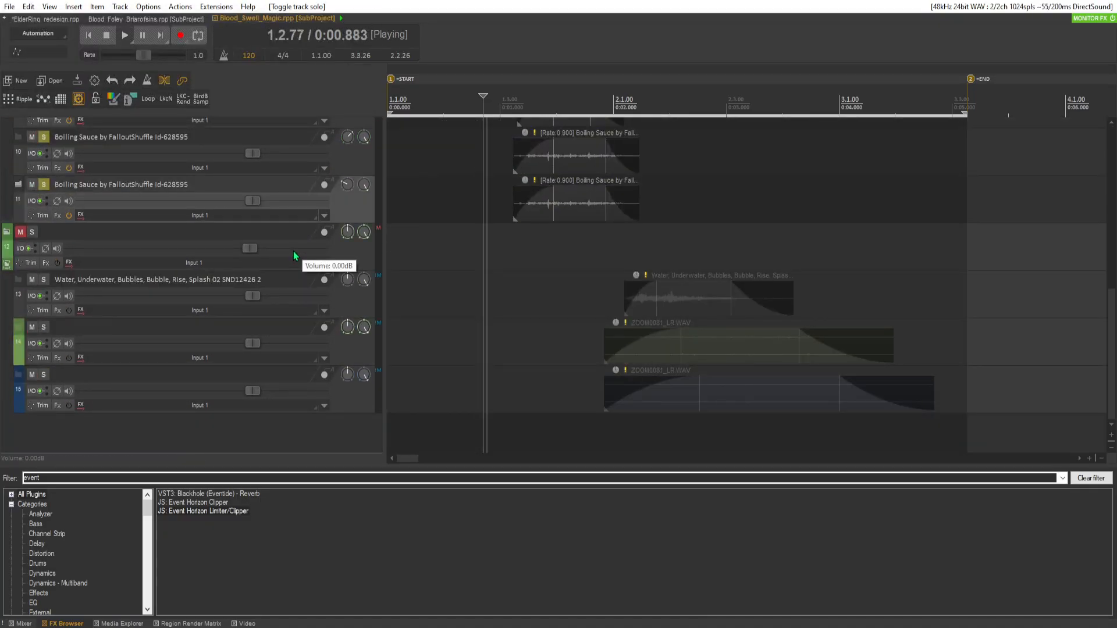
left_click(20, 231)
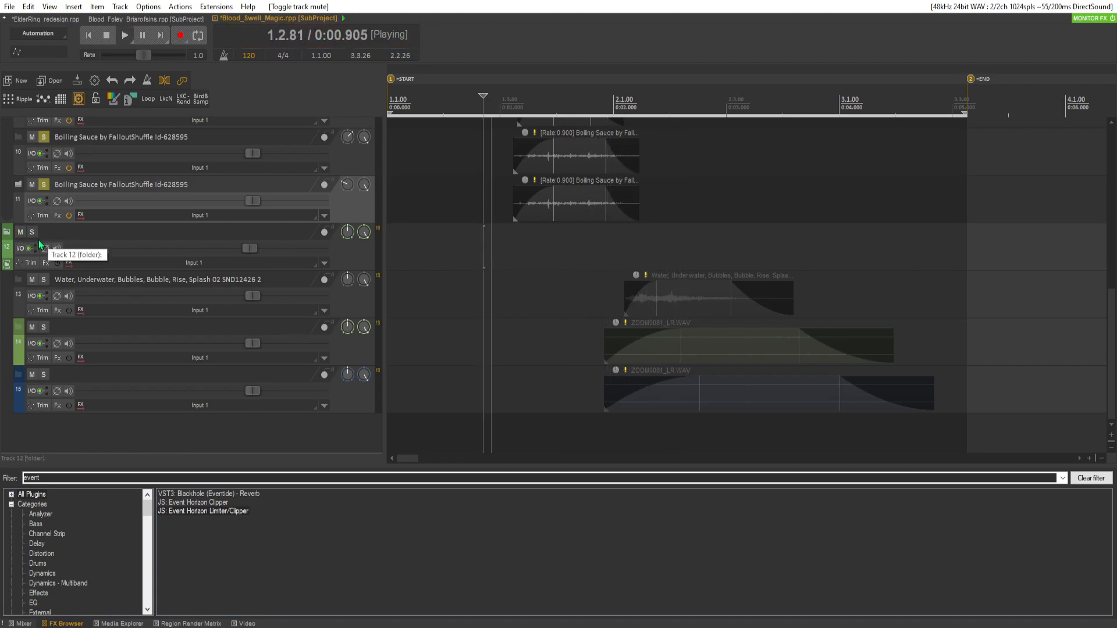
key("space")
scroll(40, 235, "up", 4)
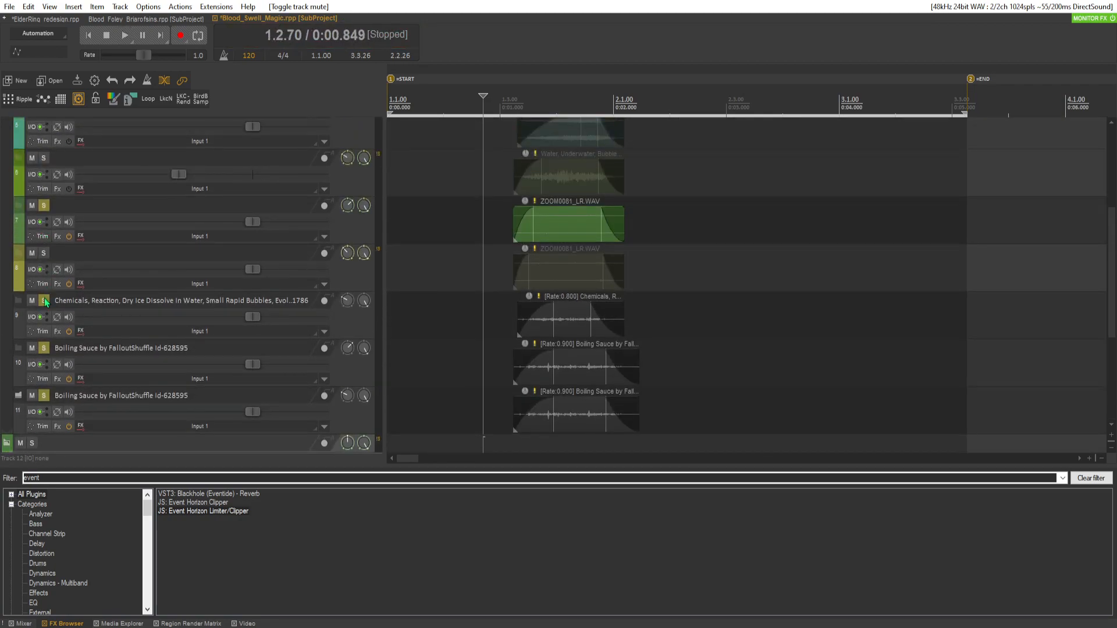
key("ctrl+alt+s")
scroll(42, 279, "up", 4)
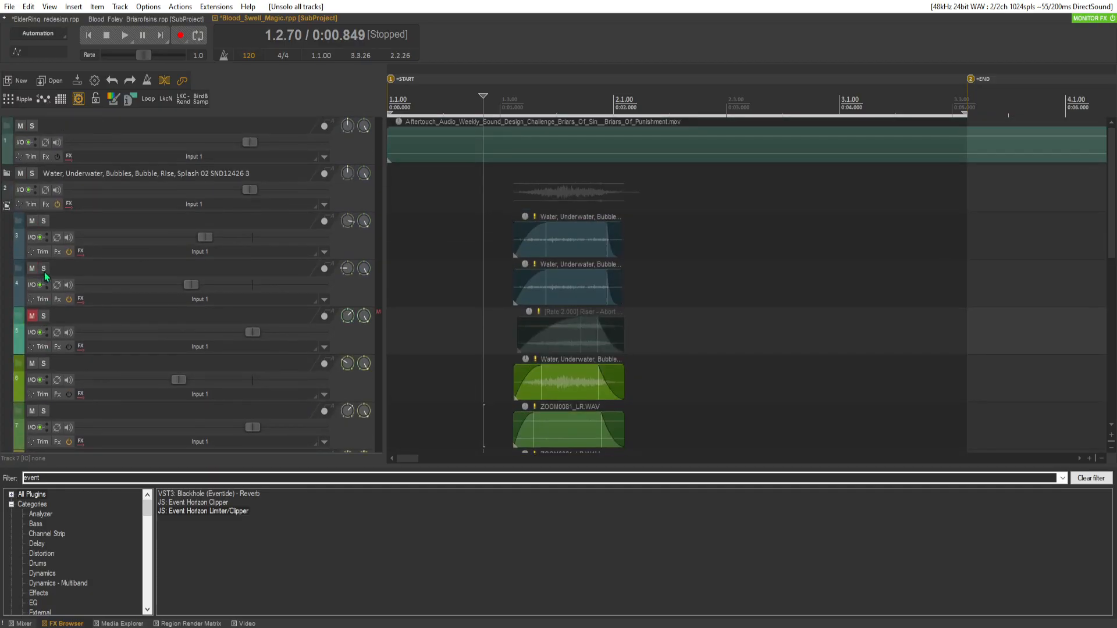
scroll(52, 189, "down", 6)
key("space")
key("s")
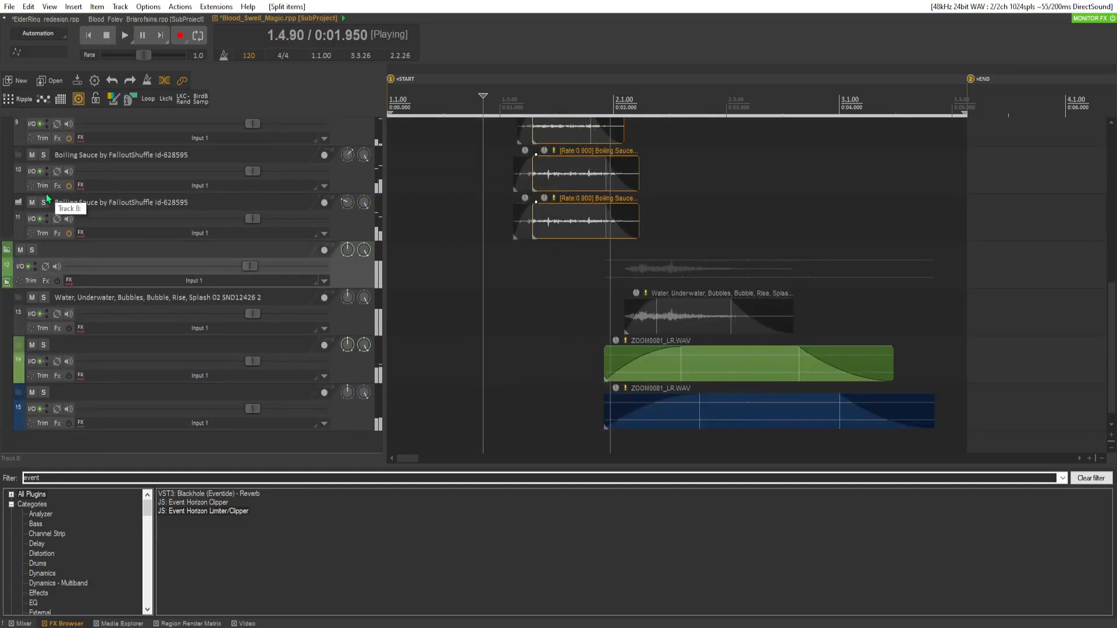
key("space")
key("ctrl+x")
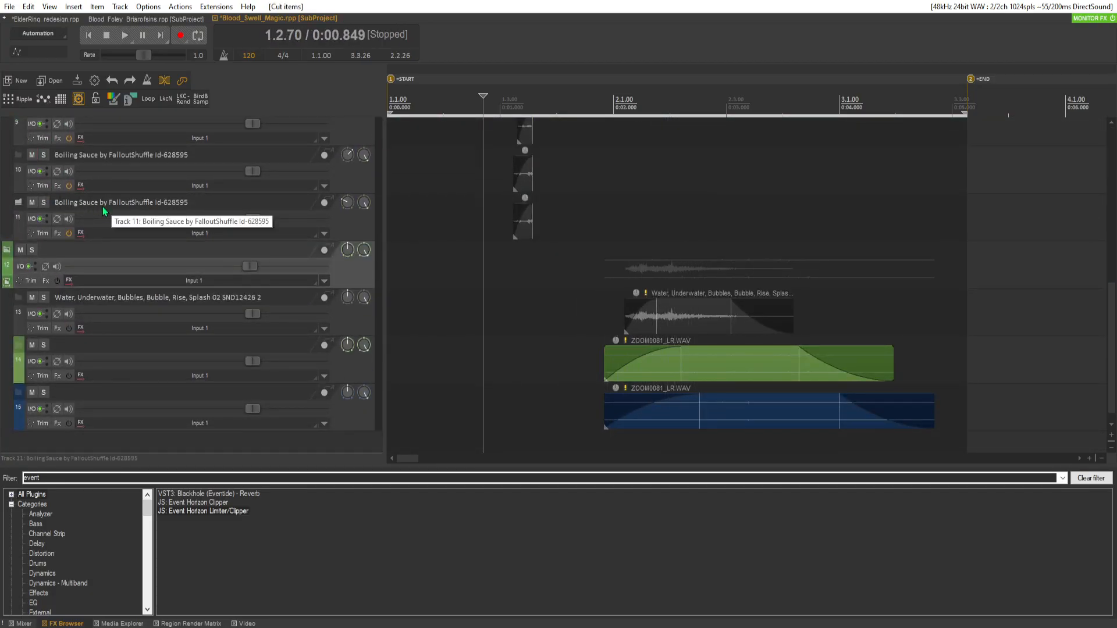
key("ctrl+z")
key("ctrl+z")
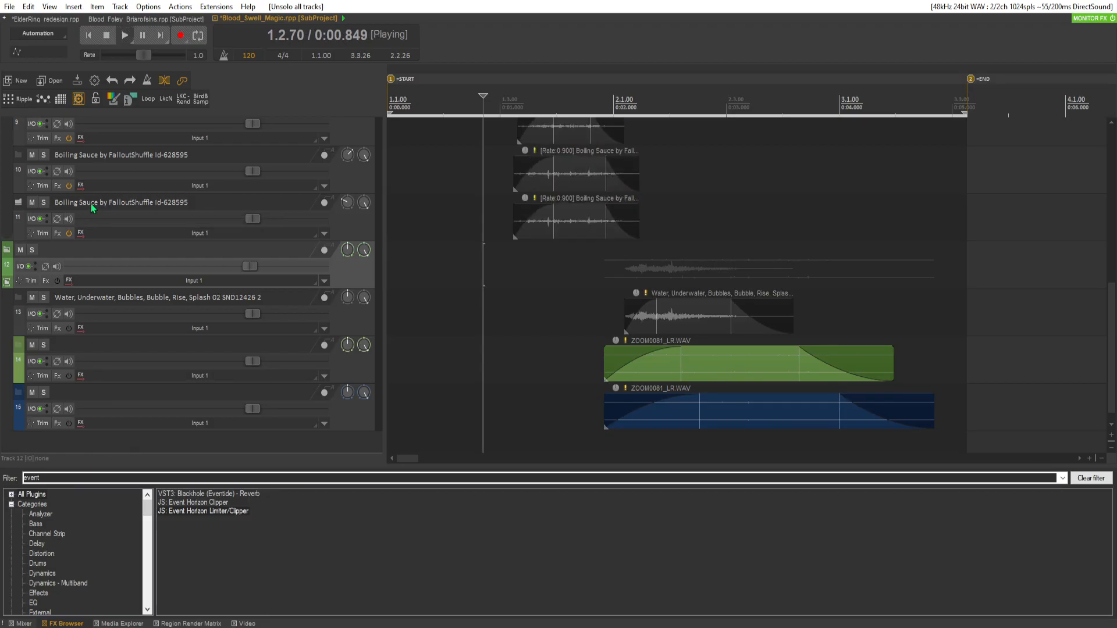
Play the full swell with all layers, showing the video window to check the sound against the gameplay picture.
scroll(7, 238, "up", 2)
key("space")
scroll(7, 238, "down", 3)
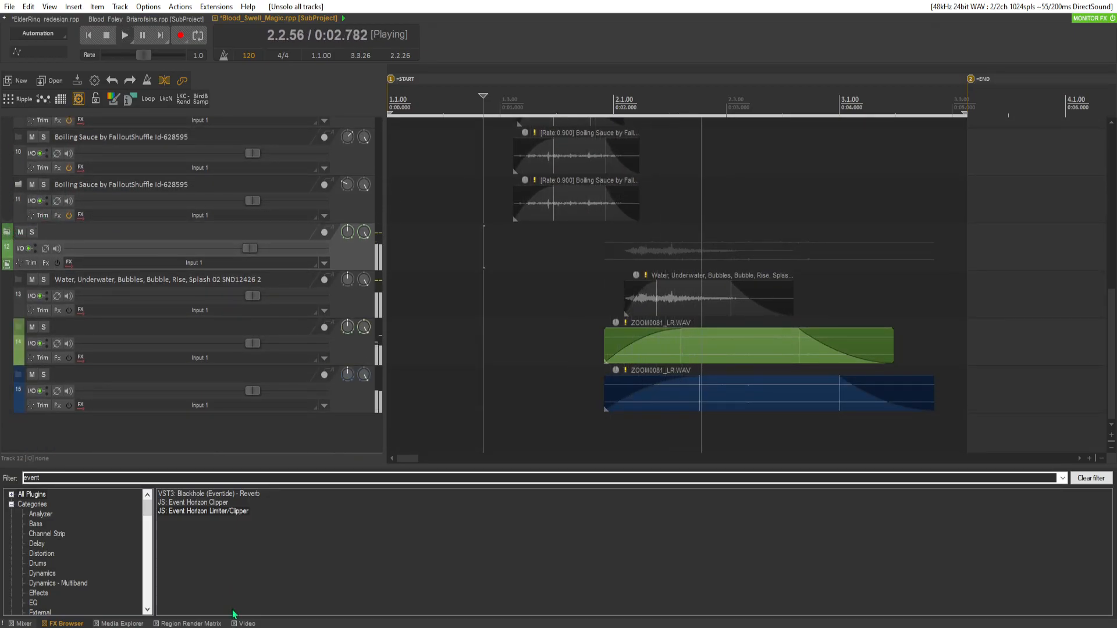
key("space")
left_click(243, 623)
key("space")
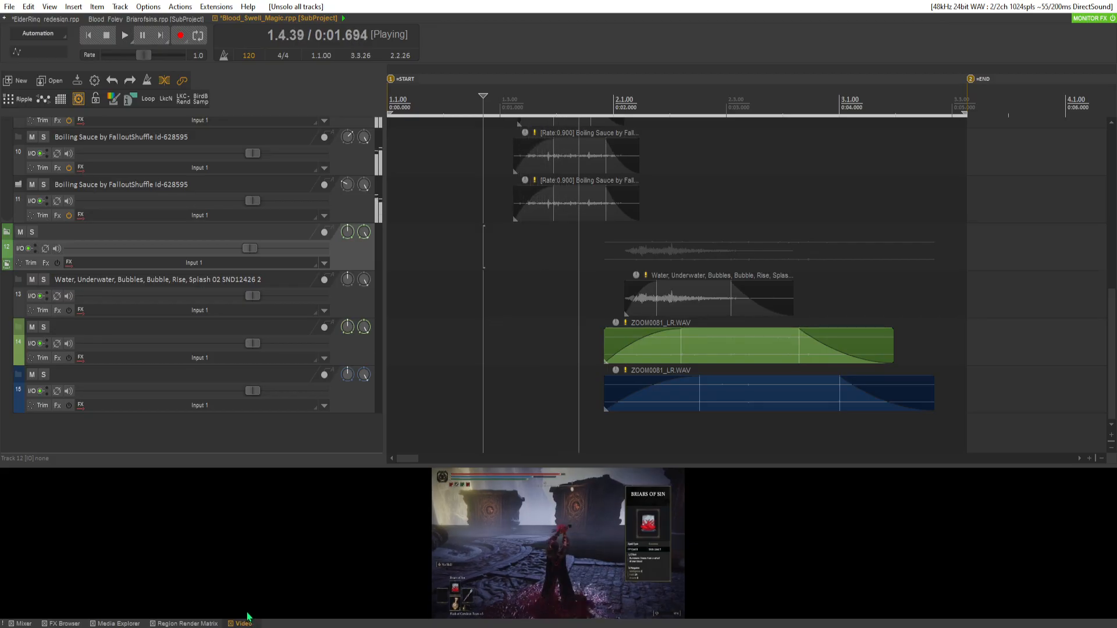
key("space")
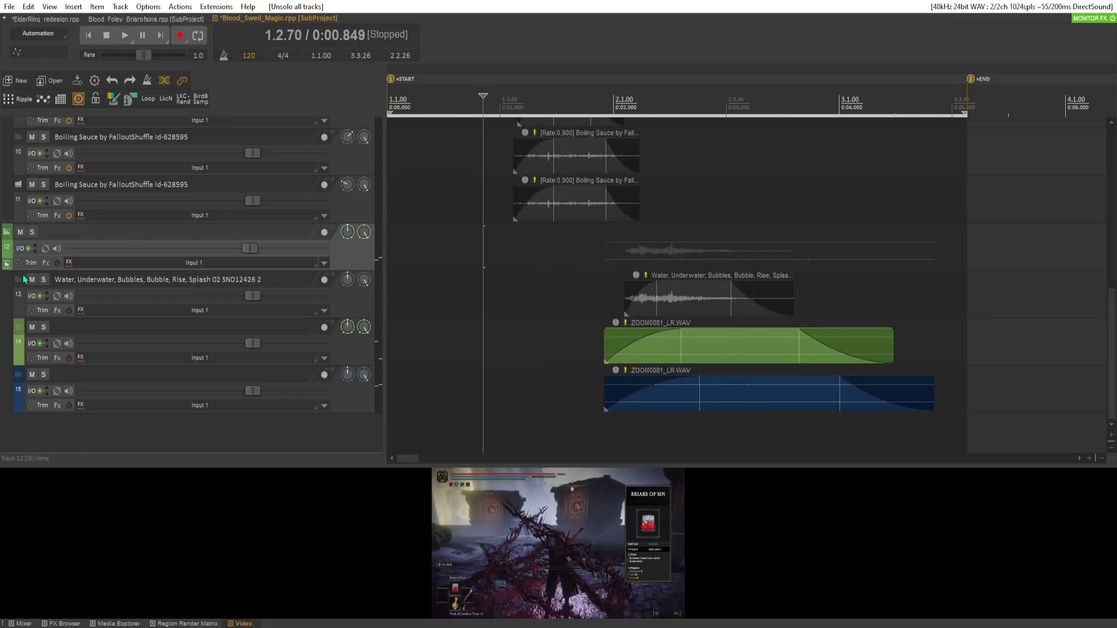
Extend the ends of all the swell layer items under the track 2 folder together and play from just before the swell.
scroll(579, 299, "up", 2)
left_click(627, 307)
scroll(229, 295, "up", 7)
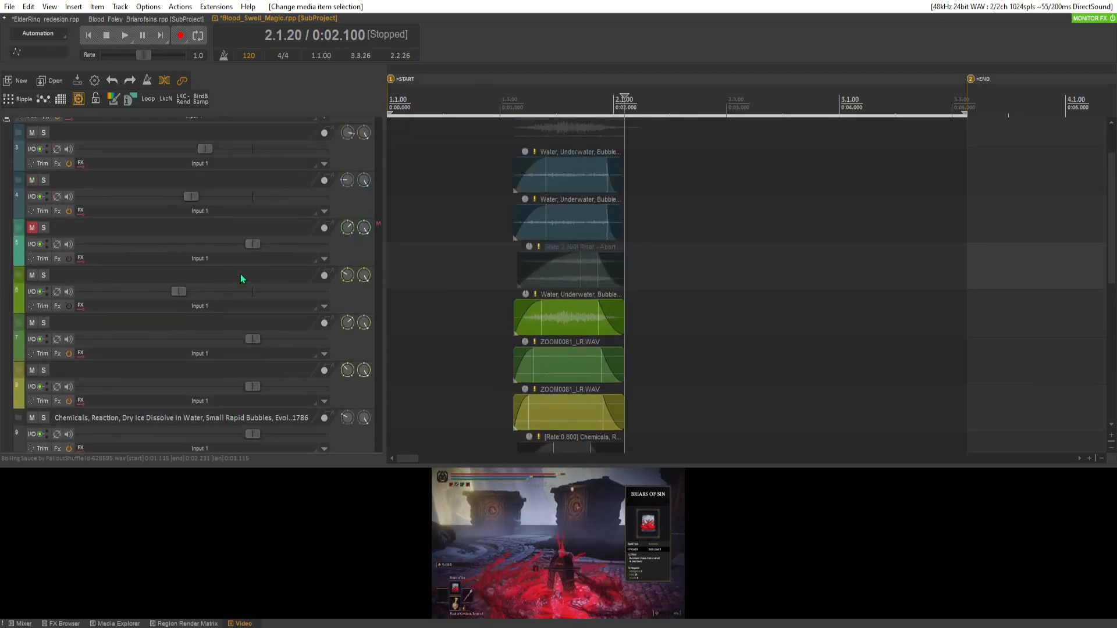
scroll(183, 306, "down", 7)
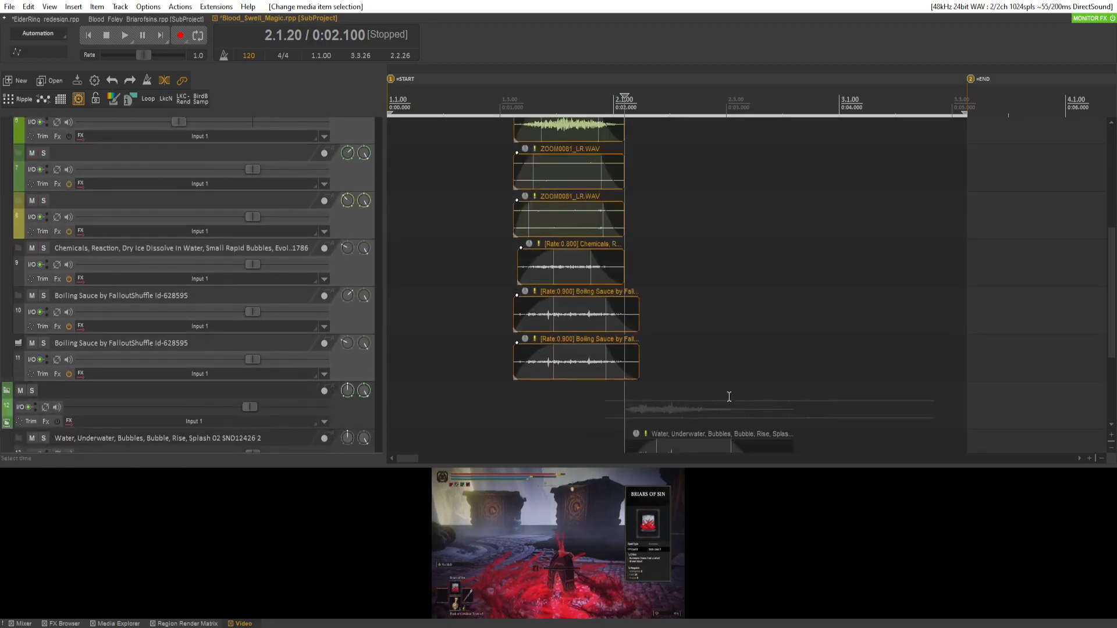
left_click_drag(645, 369, 655, 372)
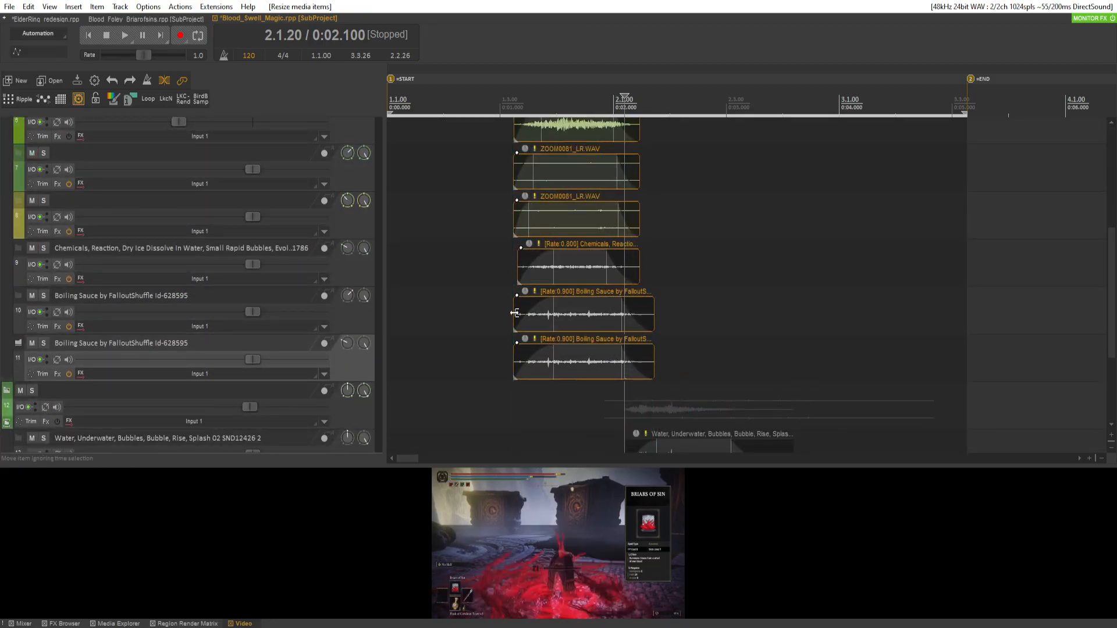
left_click(488, 302)
key("space")
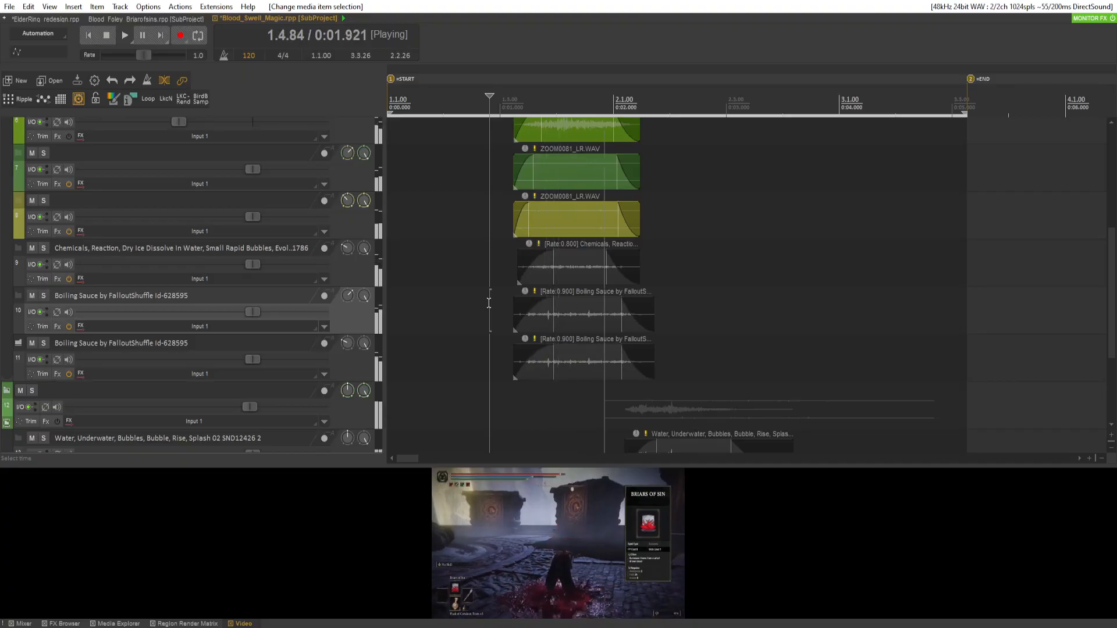
Unmute the riser layer on track 5 and play it soloed and together with the other swell layers.
key("space")
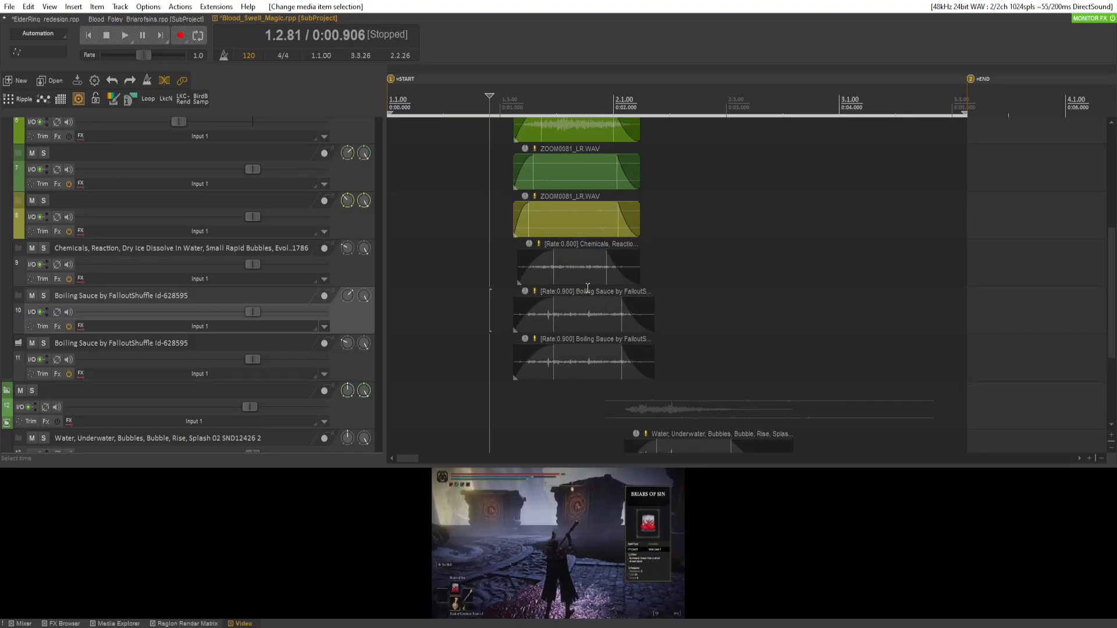
scroll(337, 206, "up", 4)
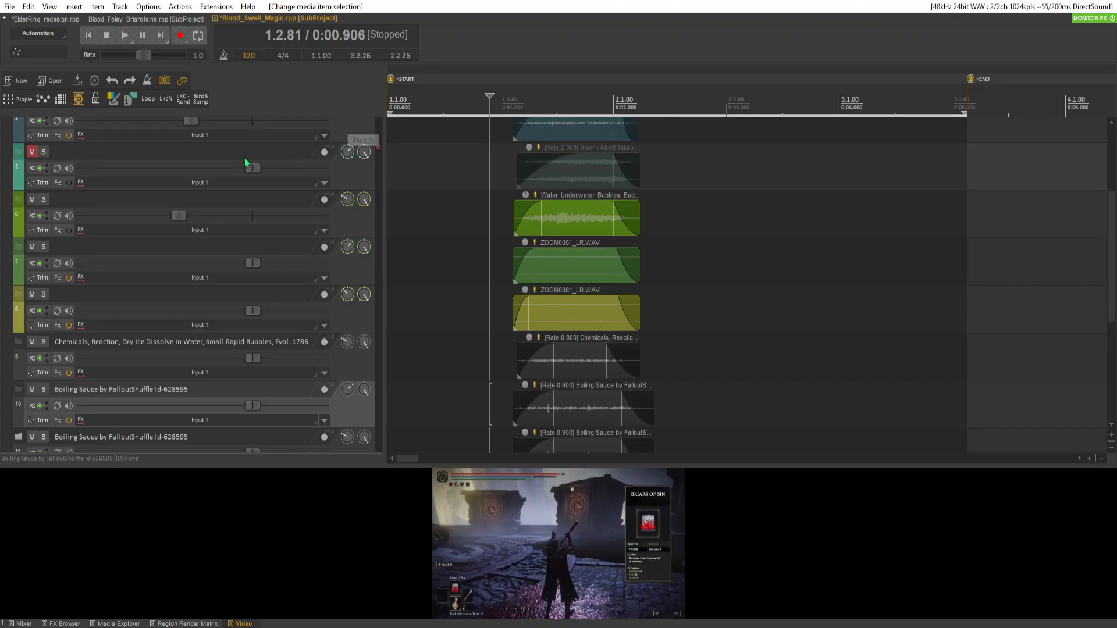
scroll(138, 257, "up", 5)
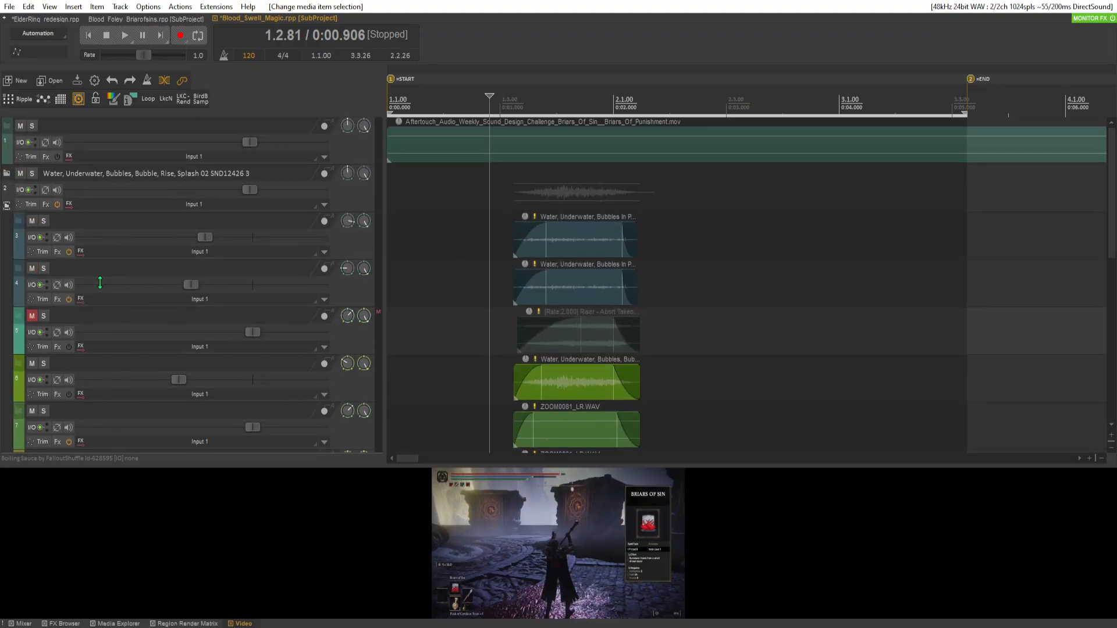
left_click(32, 317)
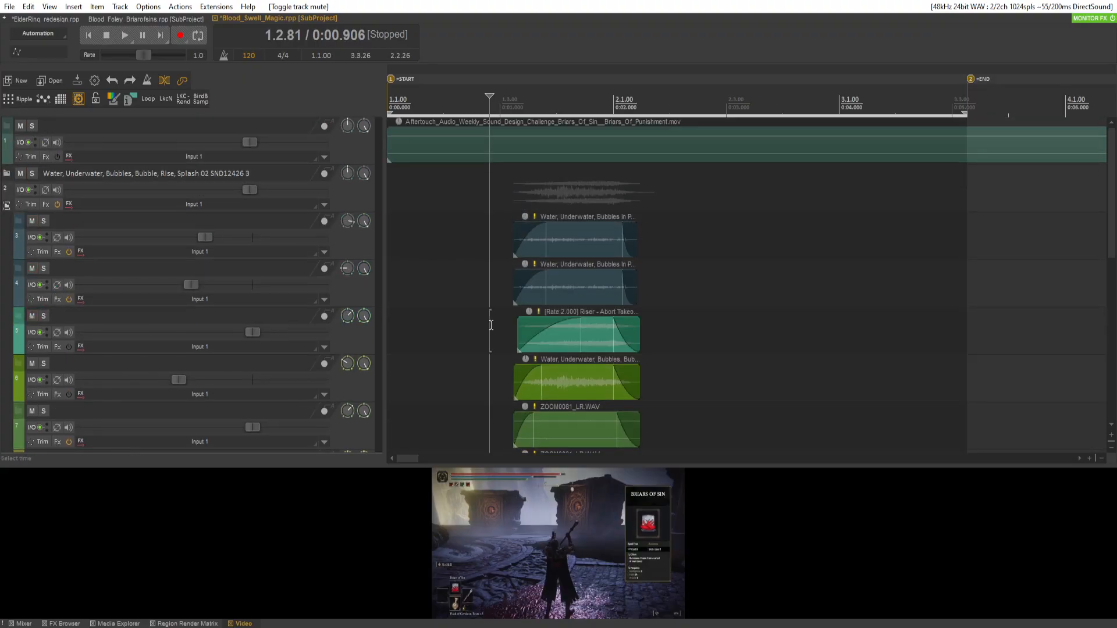
left_click(44, 317)
key("space")
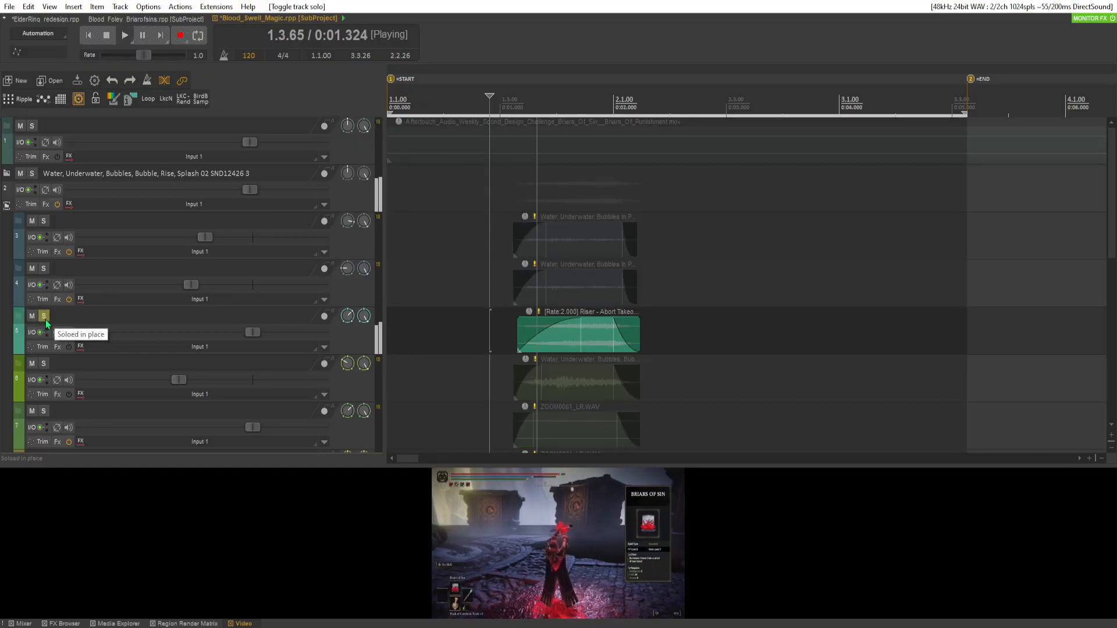
left_click(46, 320)
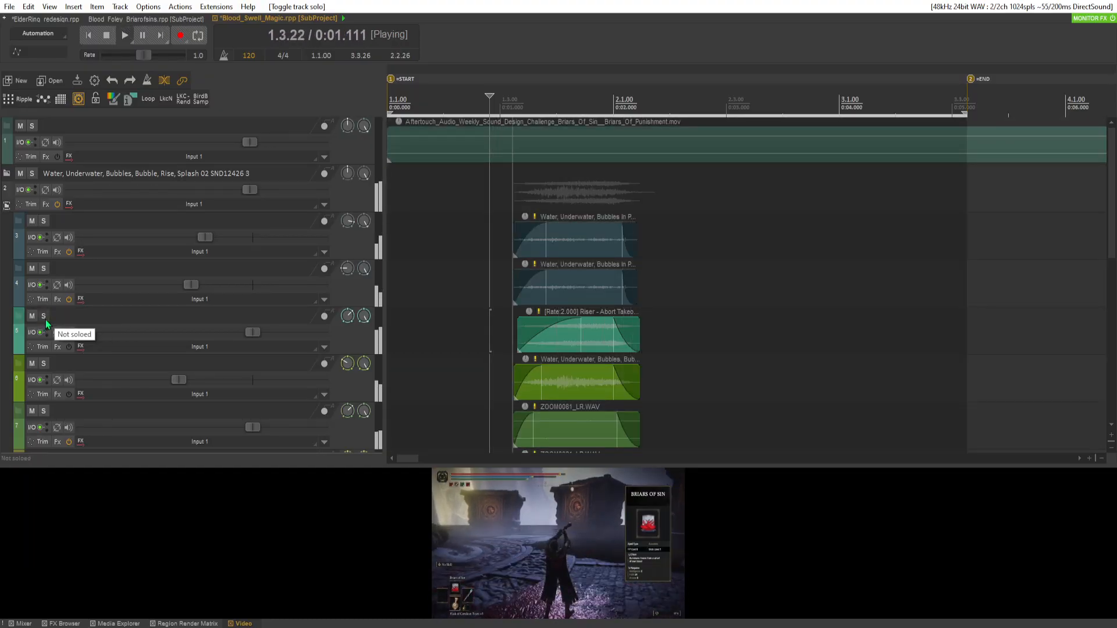
key("space")
Lower the track 5 riser's volume to about -7.6 dB, centre its pan and check the balance in playback.
left_click_drag(253, 333, 220, 342)
key("space")
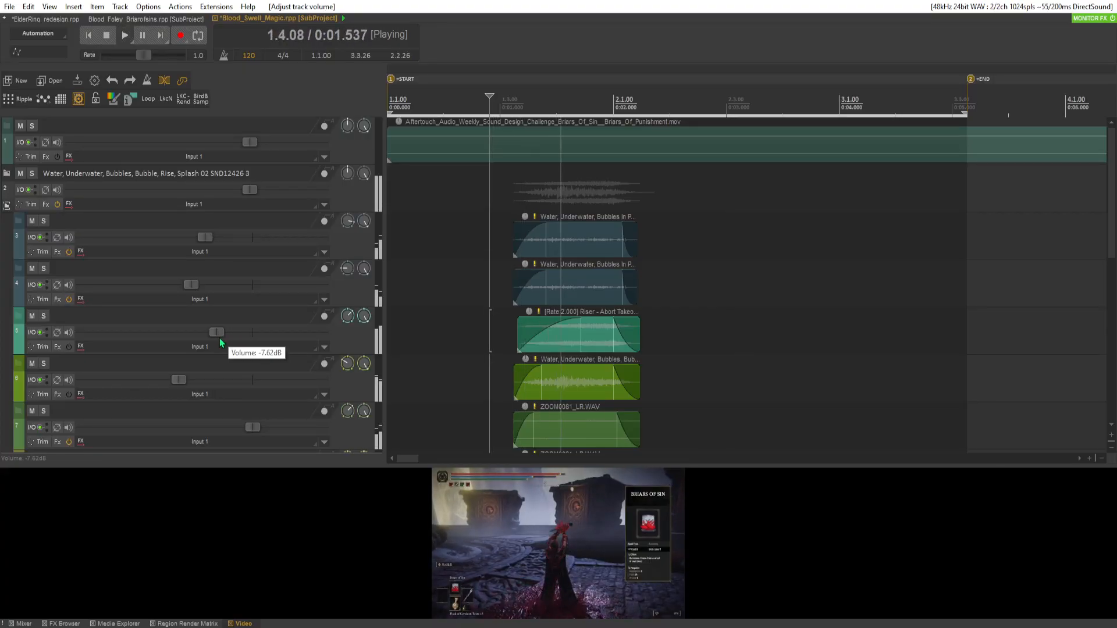
key("space")
left_click_drag(220, 342, 217, 333)
key("space")
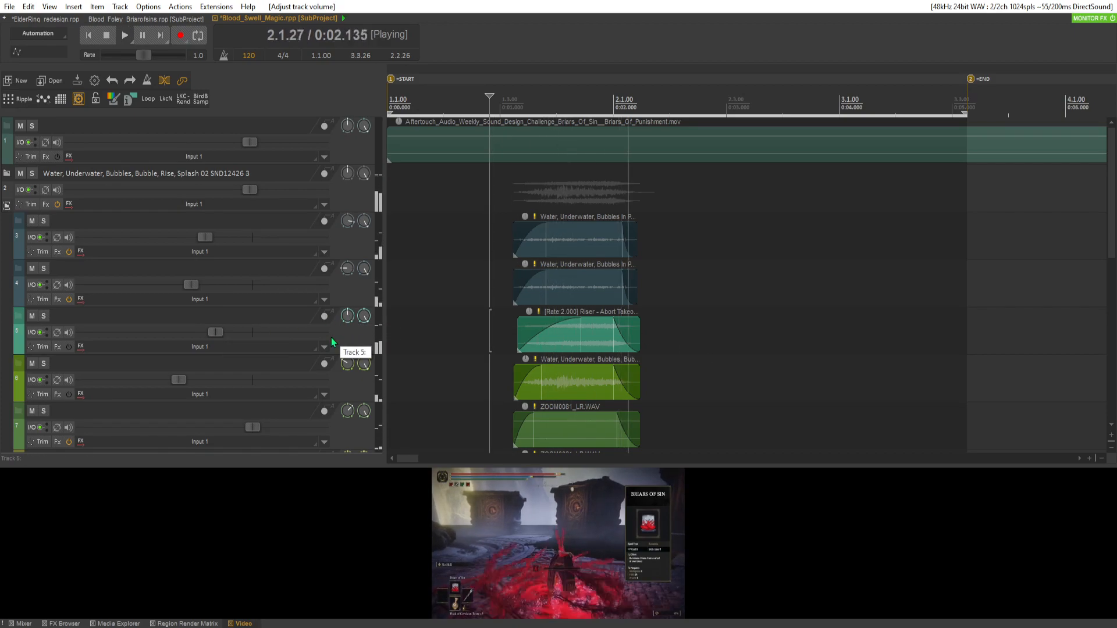
key("space")
Shorten the end of the underwater bubble splash item on track 13 and start it slightly earlier.
scroll(326, 337, "down", 10)
key("space")
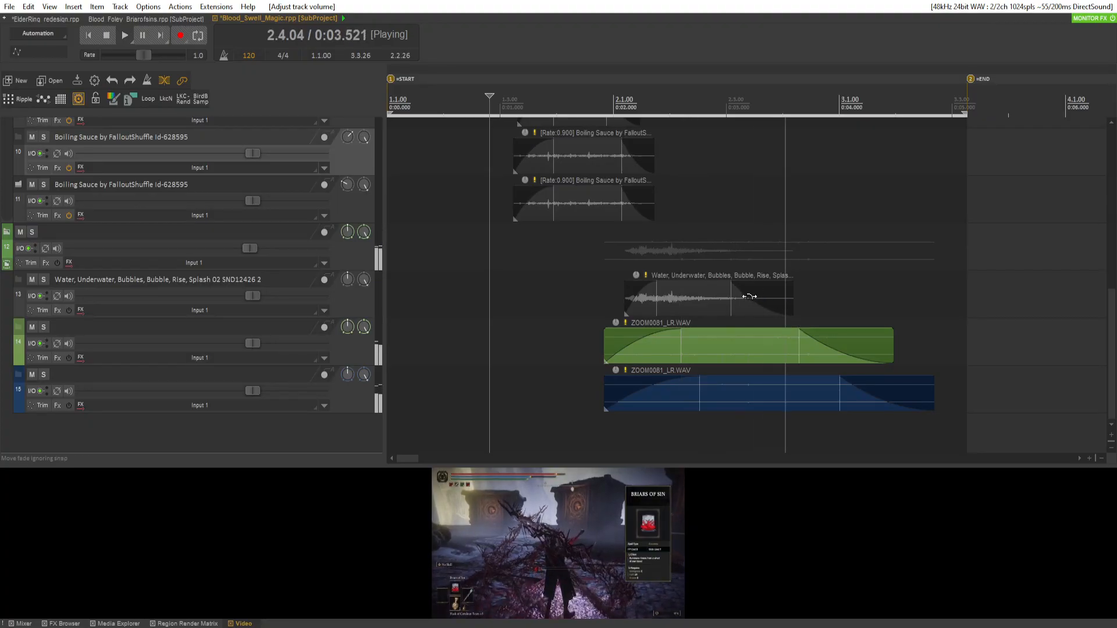
key("space")
left_click_drag(774, 307, 735, 304)
Extend the ends of the ZOOM0081_LR.WAV items on tracks 14 and 15 together until the track 15 item reaches the END marker.
left_click(852, 344)
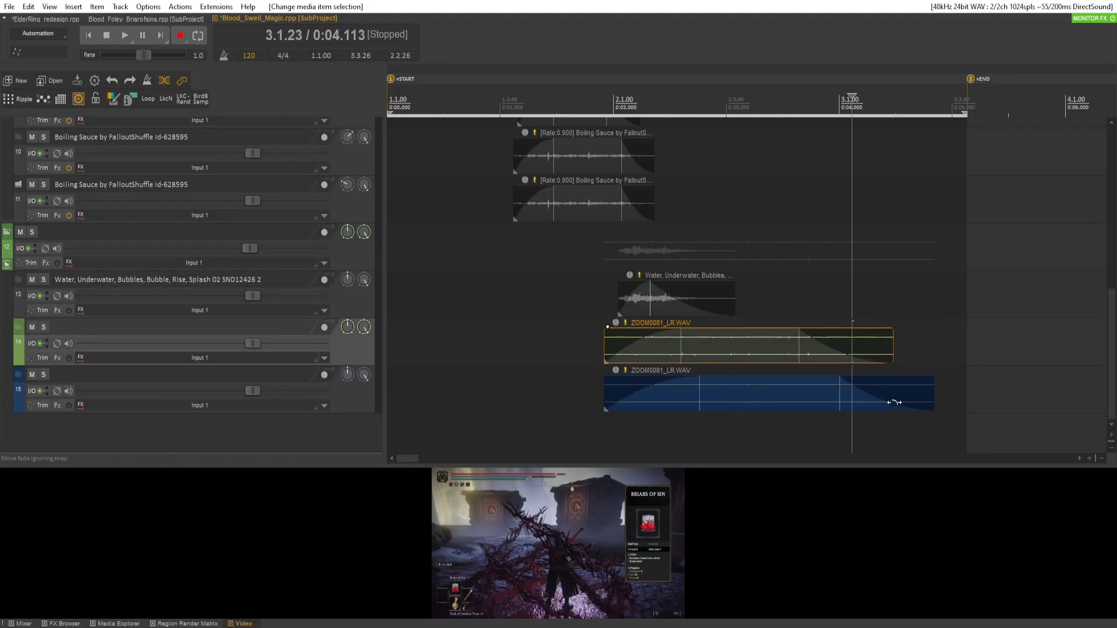
left_click(894, 403, "ctrl")
left_click_drag(934, 401, 950, 399)
left_click_drag(959, 399, 967, 399)
Play the splash section and the whole swell against the video, and save the subproject.
key("space")
key("space")
left_click(606, 286)
key("space")
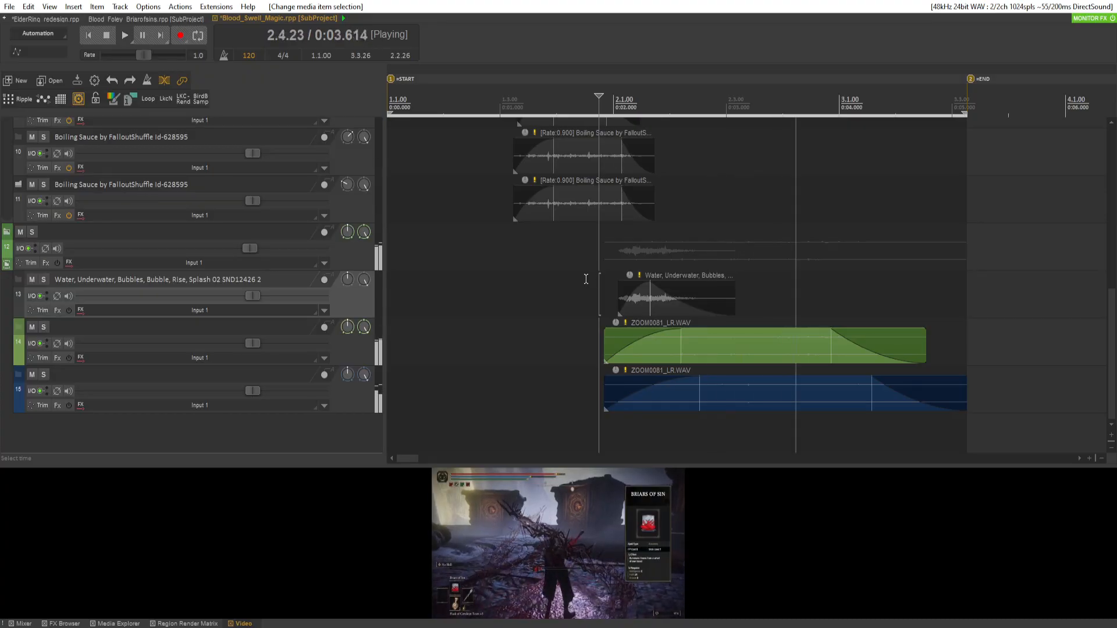
key("space")
key("space")
key("space")
left_click(494, 300)
key("space")
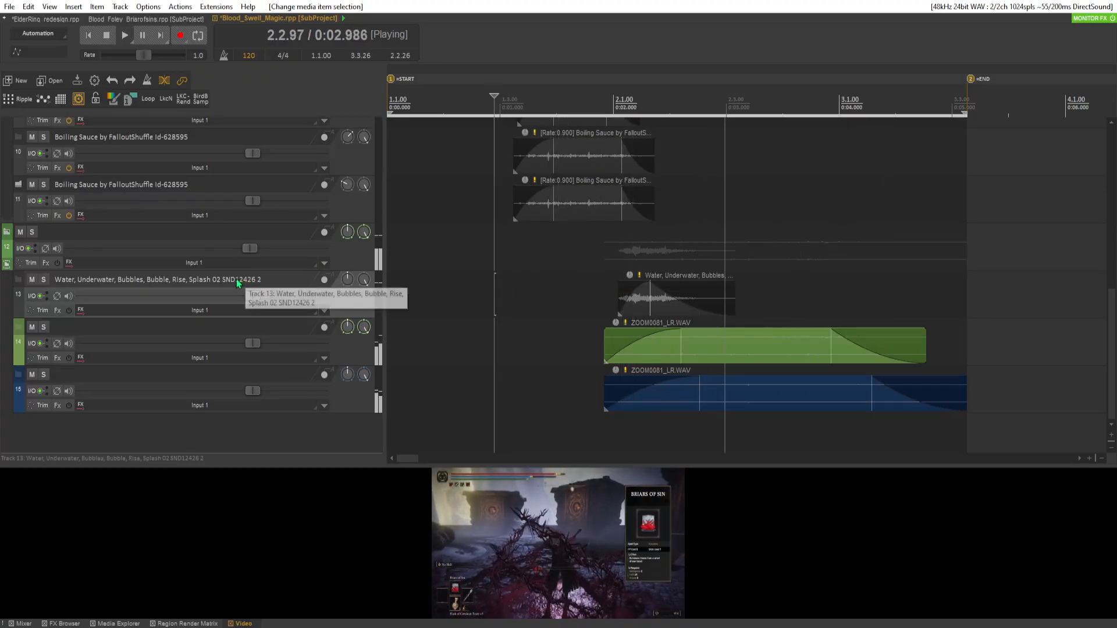
key("space")
scroll(347, 277, "up", 3)
key("ctrl+s")
Move the riser track to the first place inside the track 2 folder and name it "Swelling Layer".
scroll(242, 121, "up", 3)
scroll(219, 125, "up", 4)
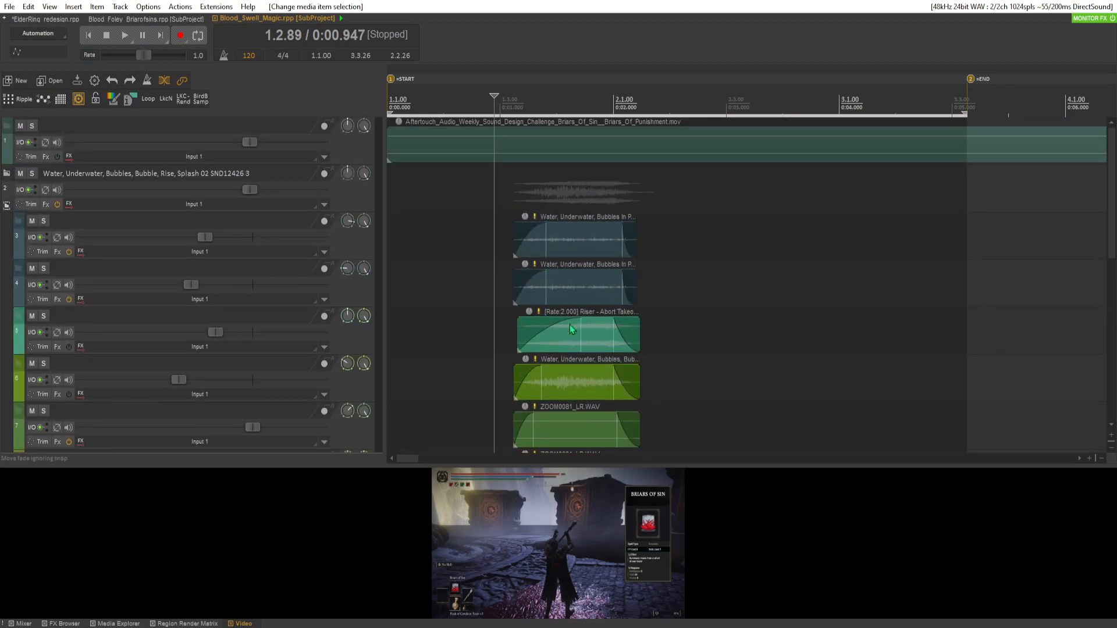
left_click_drag(364, 338, 230, 228)
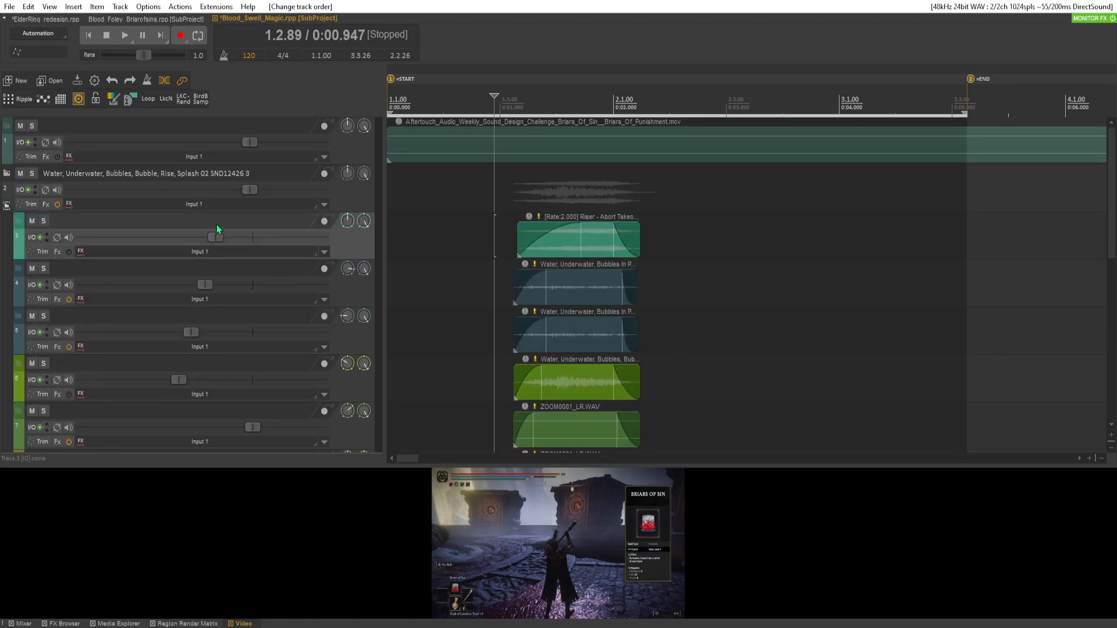
double_click(193, 221)
type("Swelling Layer")
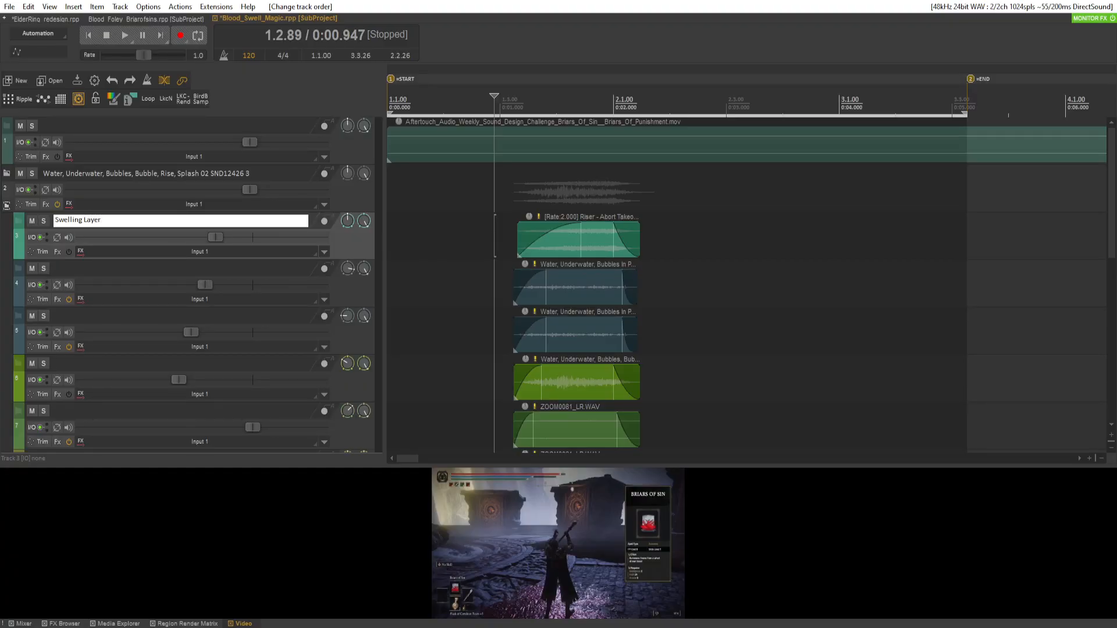
key("Return")
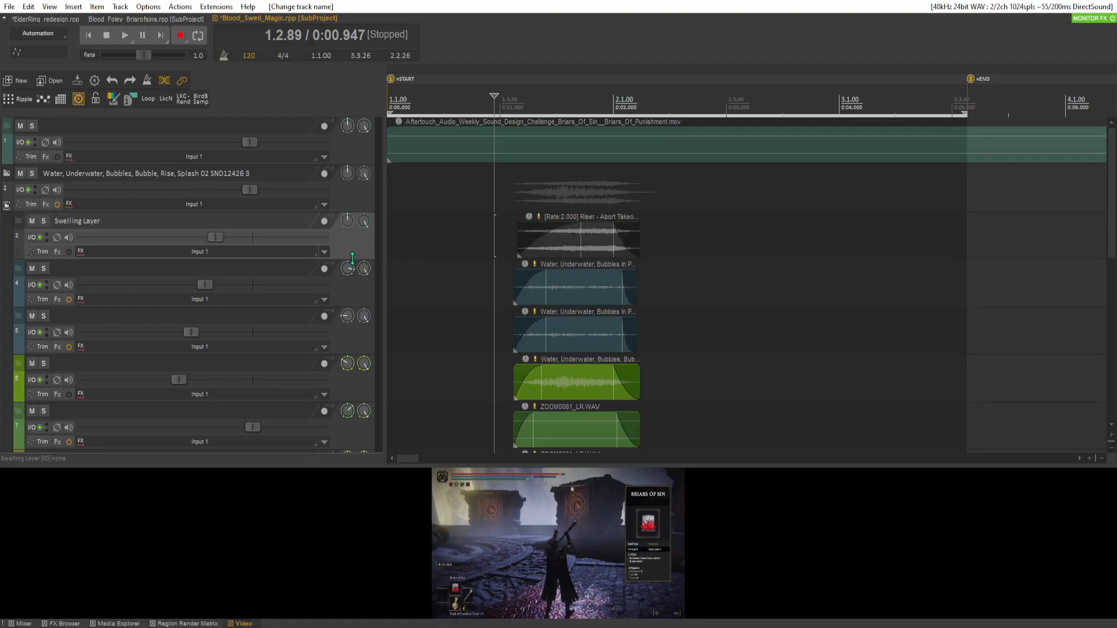
Redefine SWS custom color 4 as a strong pink with hue 220, saturation 240 and luminosity 148.
right_click(365, 197)
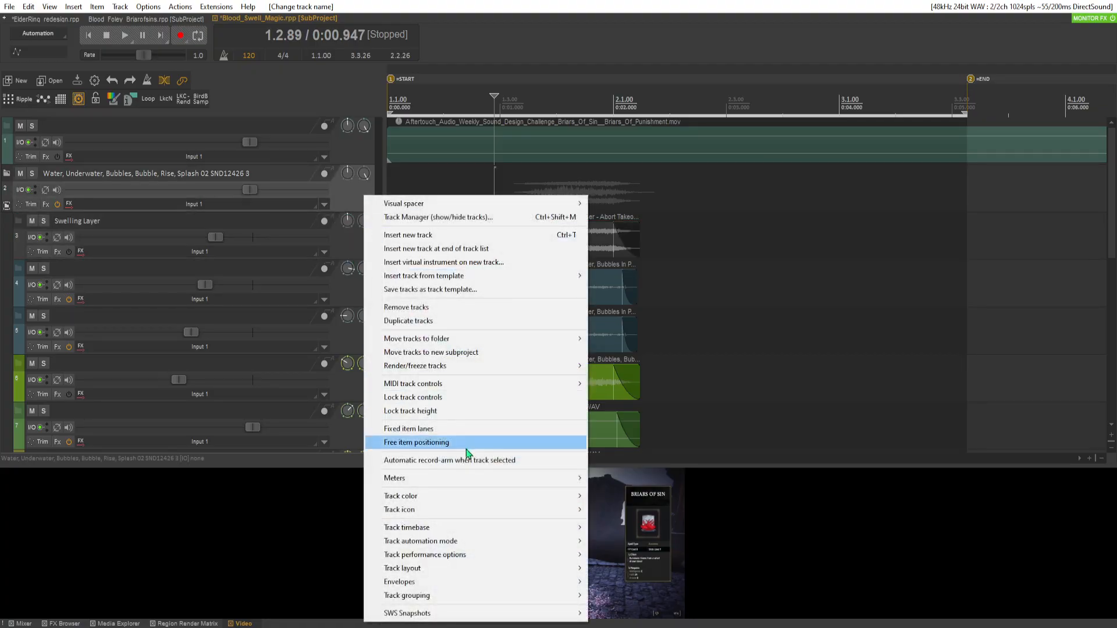
mouse_move(468, 499)
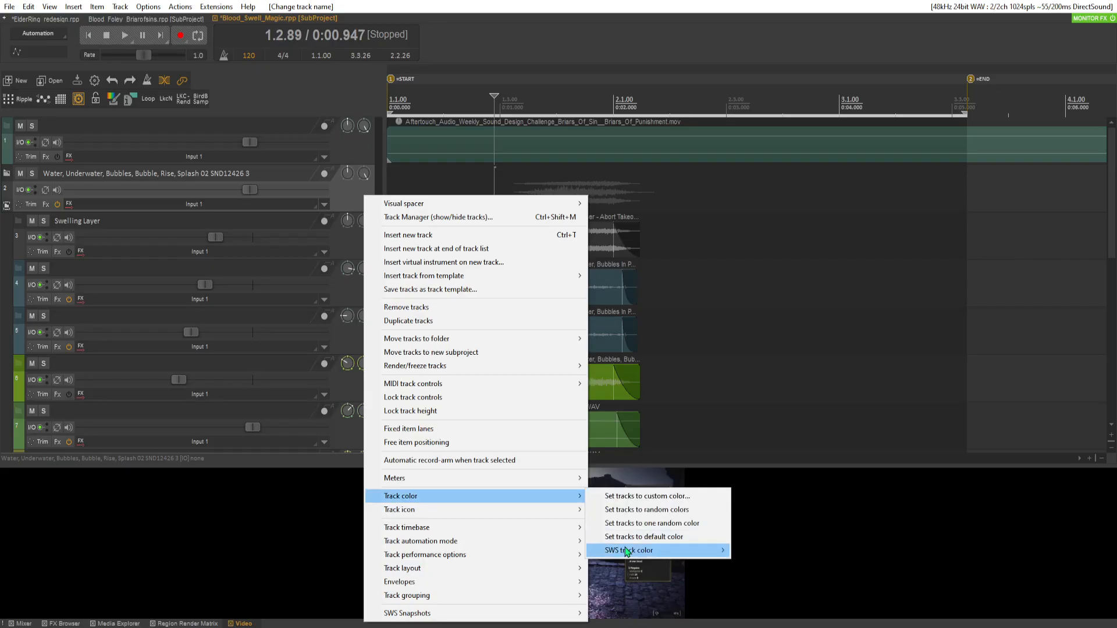
mouse_move(653, 549)
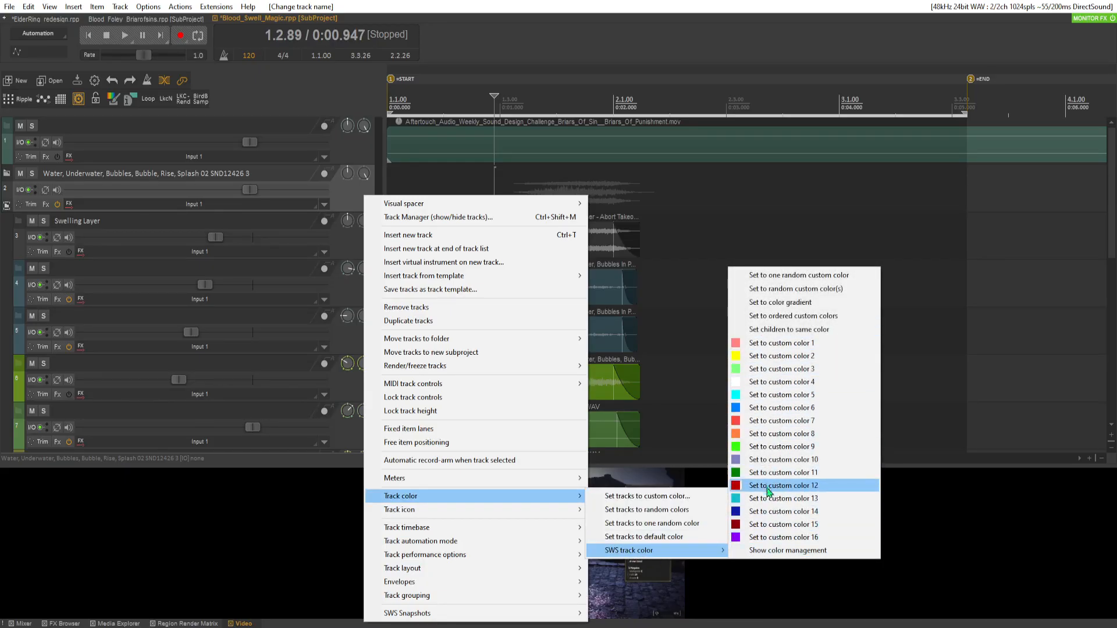
left_click(782, 552)
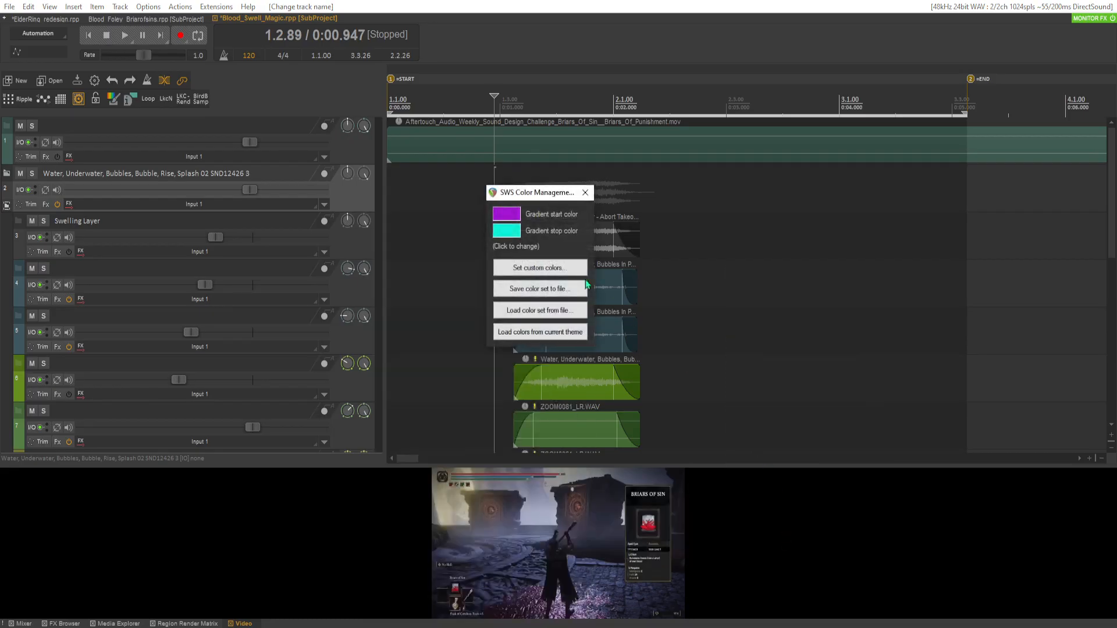
left_click(531, 267)
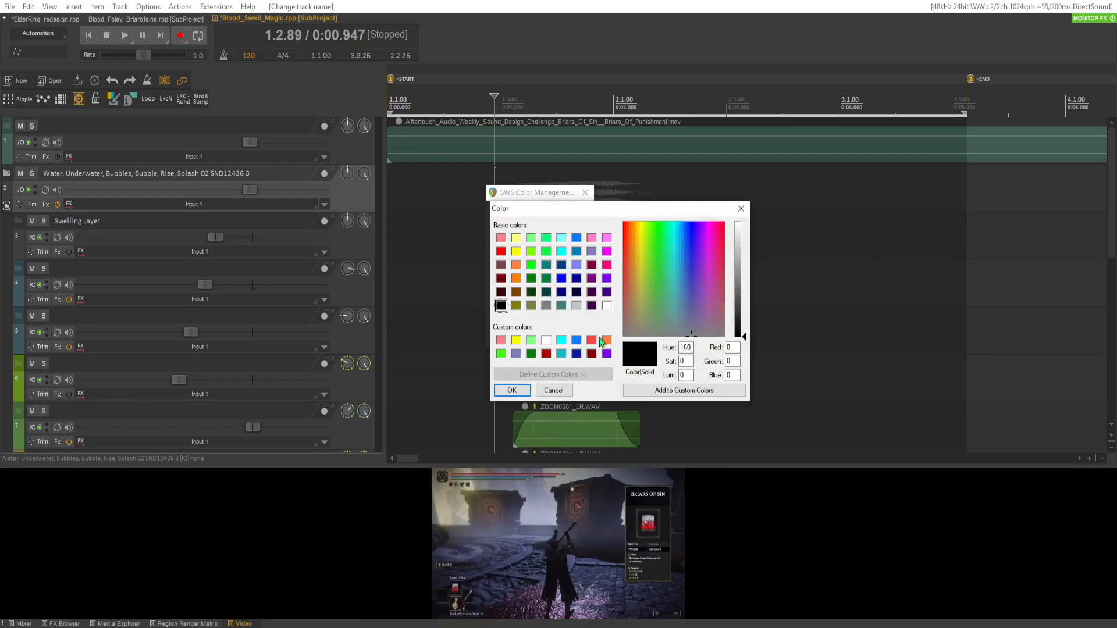
left_click(546, 339)
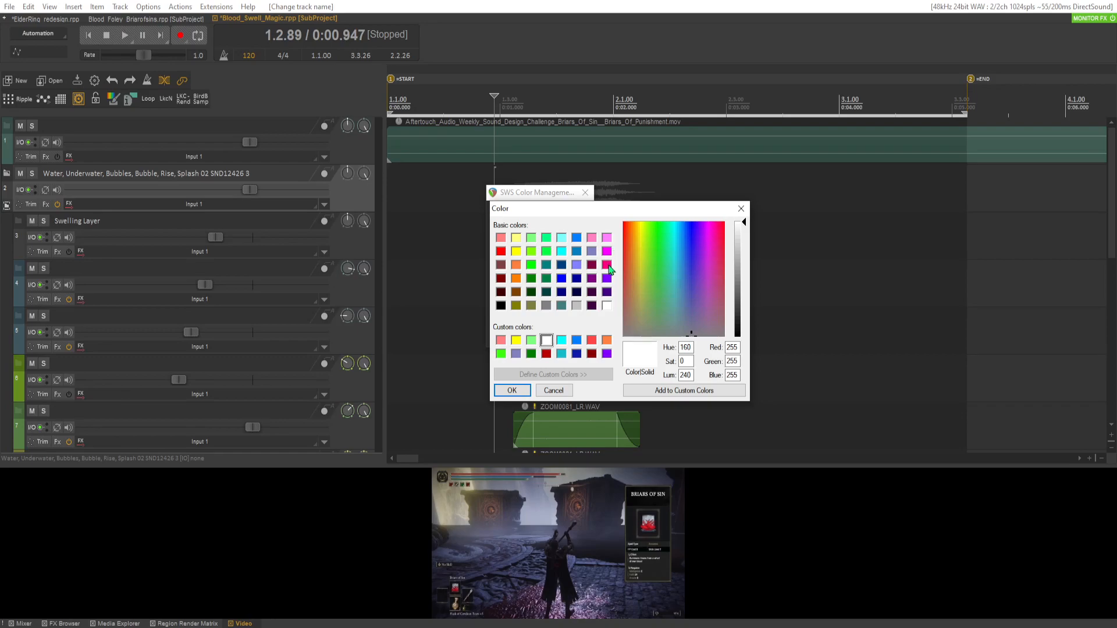
left_click(592, 237)
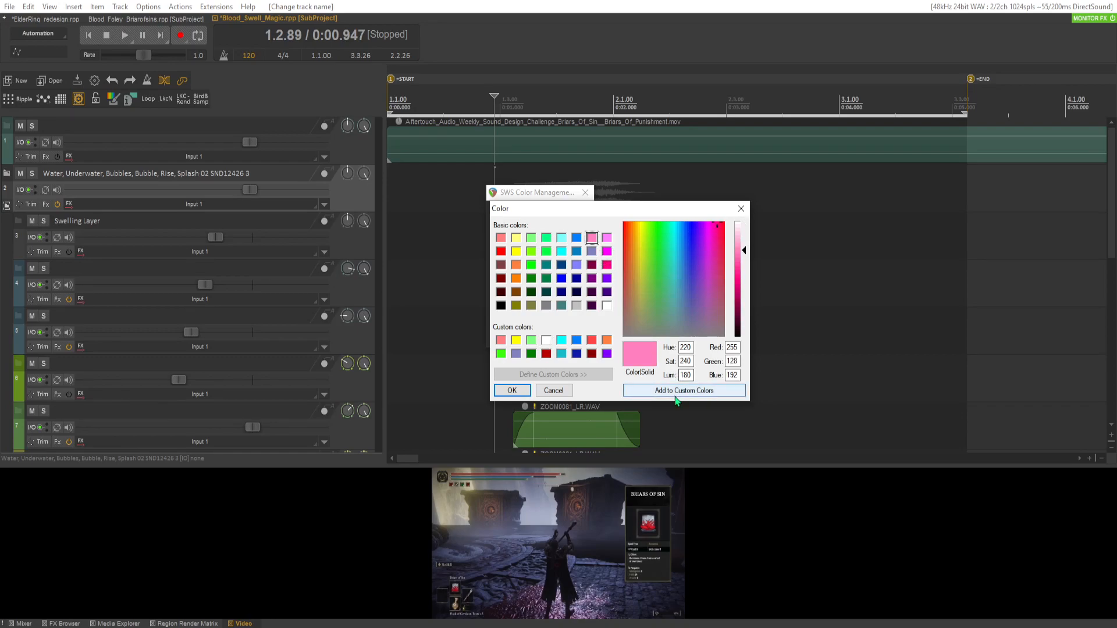
left_click(744, 253)
left_click_drag(745, 256, 745, 267)
left_click(663, 391)
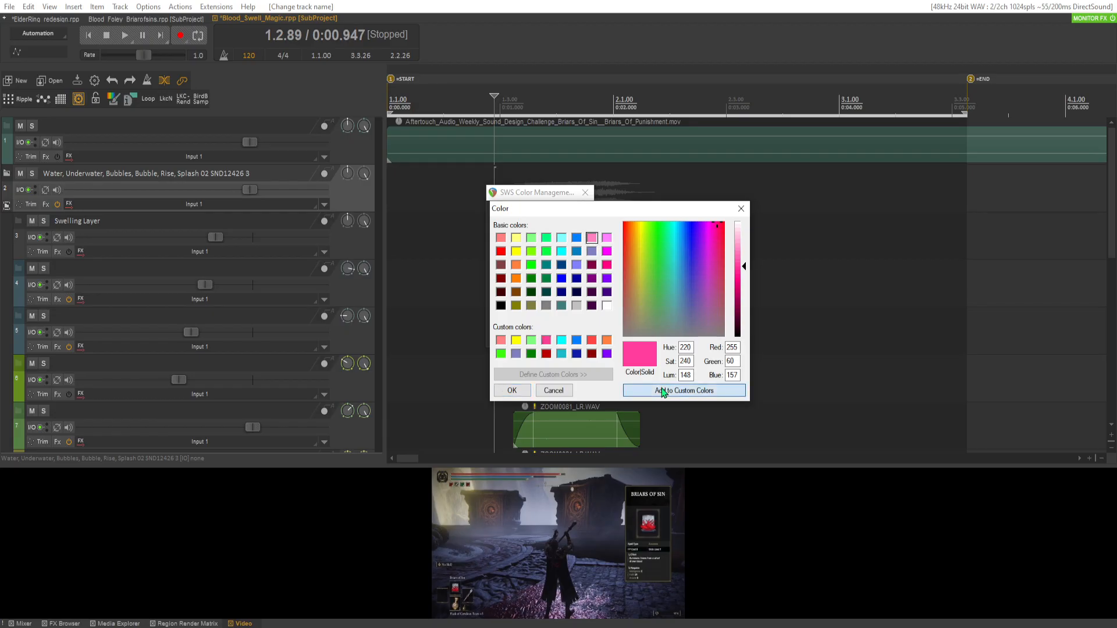
left_click(512, 390)
left_click(586, 187)
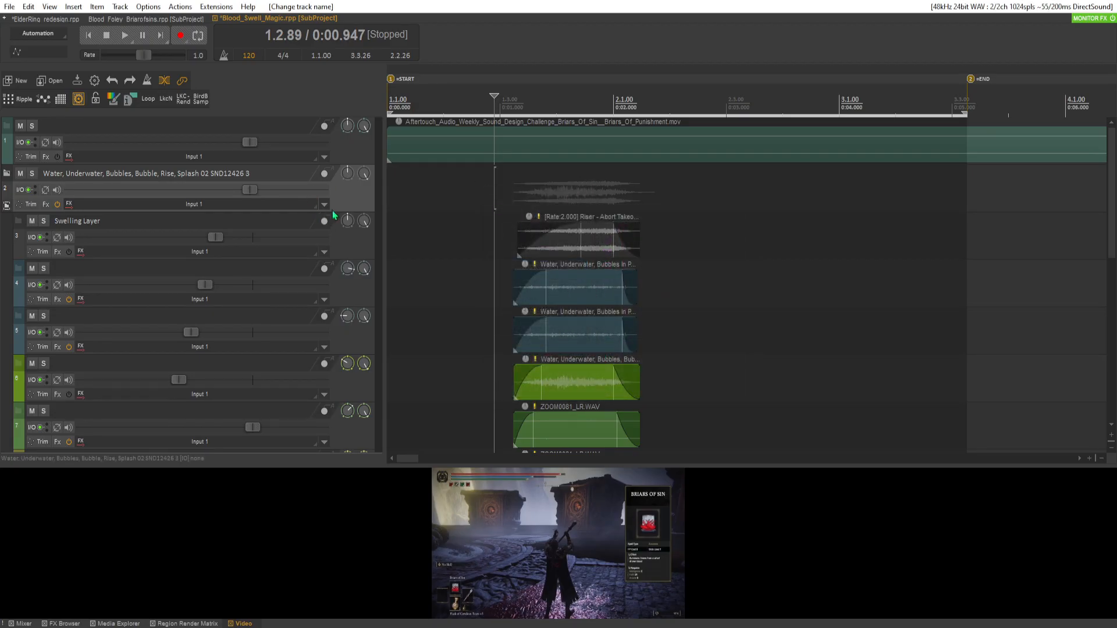
Colour the track 2 folder with custom color 4 and give its child tracks the same color.
right_click(357, 195)
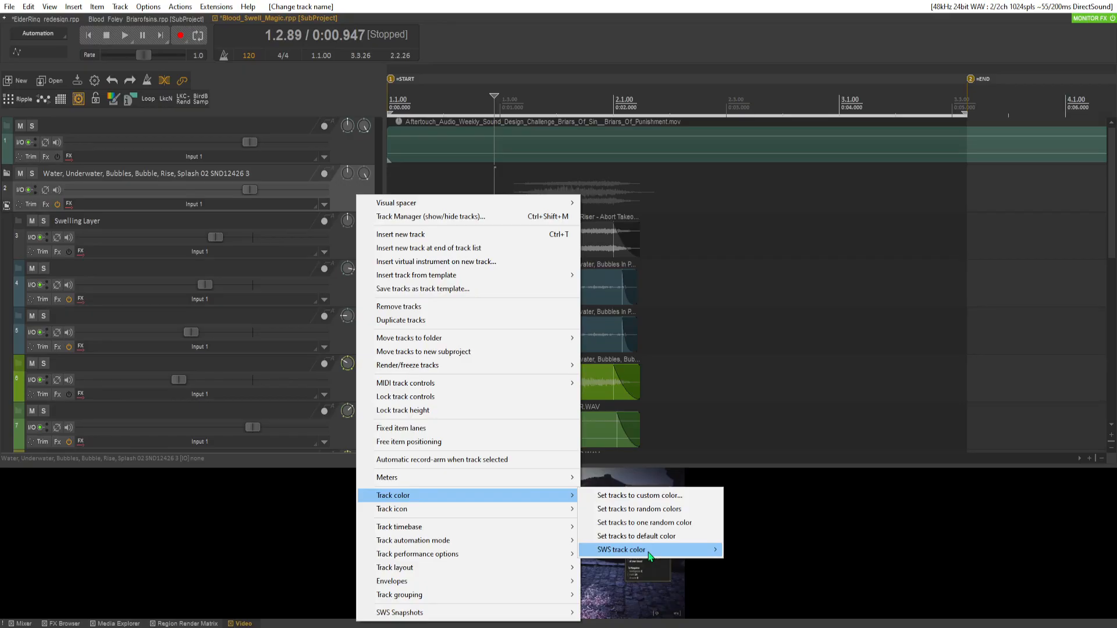
mouse_move(640, 549)
left_click(781, 382)
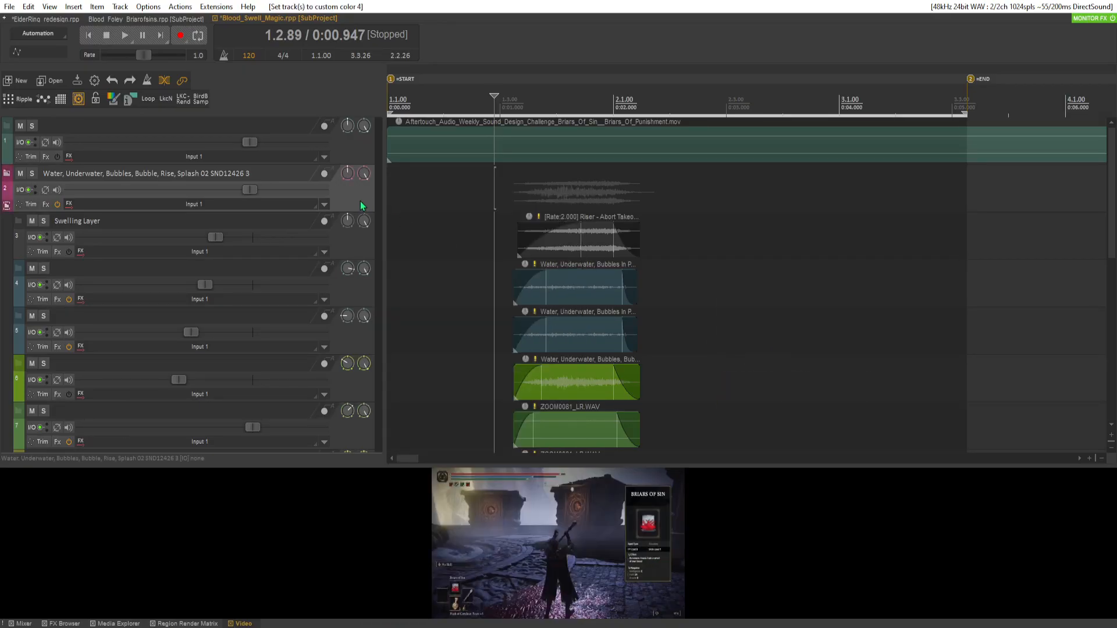
right_click(361, 202)
mouse_move(432, 507)
mouse_move(640, 556)
left_click(772, 343)
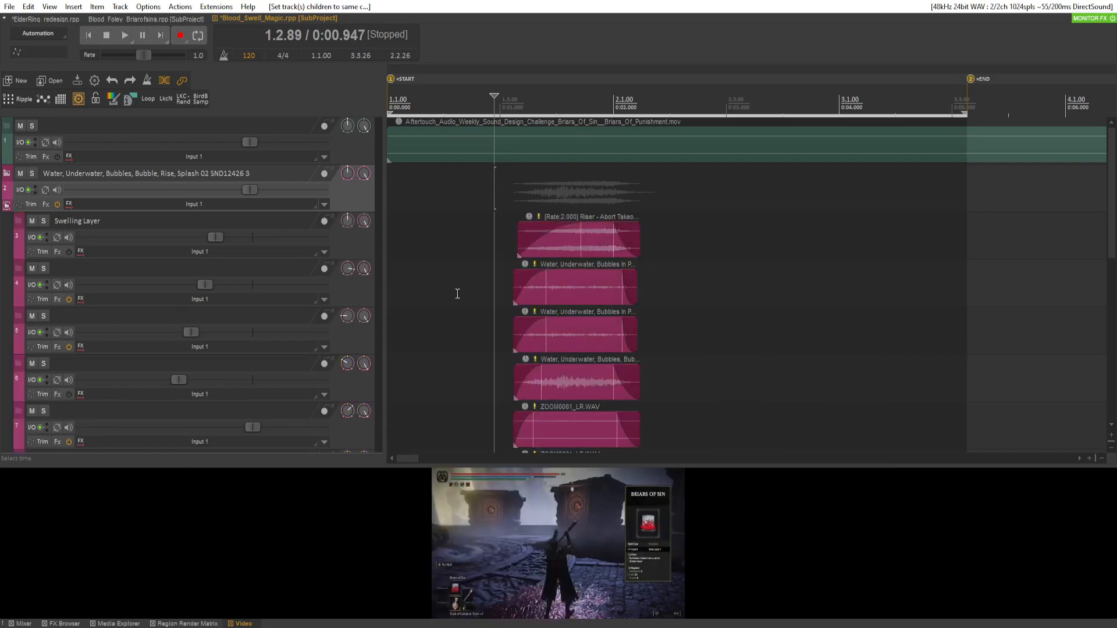
Colour the track 12 folder and its child tracks with custom color 16, and save the subproject.
scroll(259, 347, "down", 6)
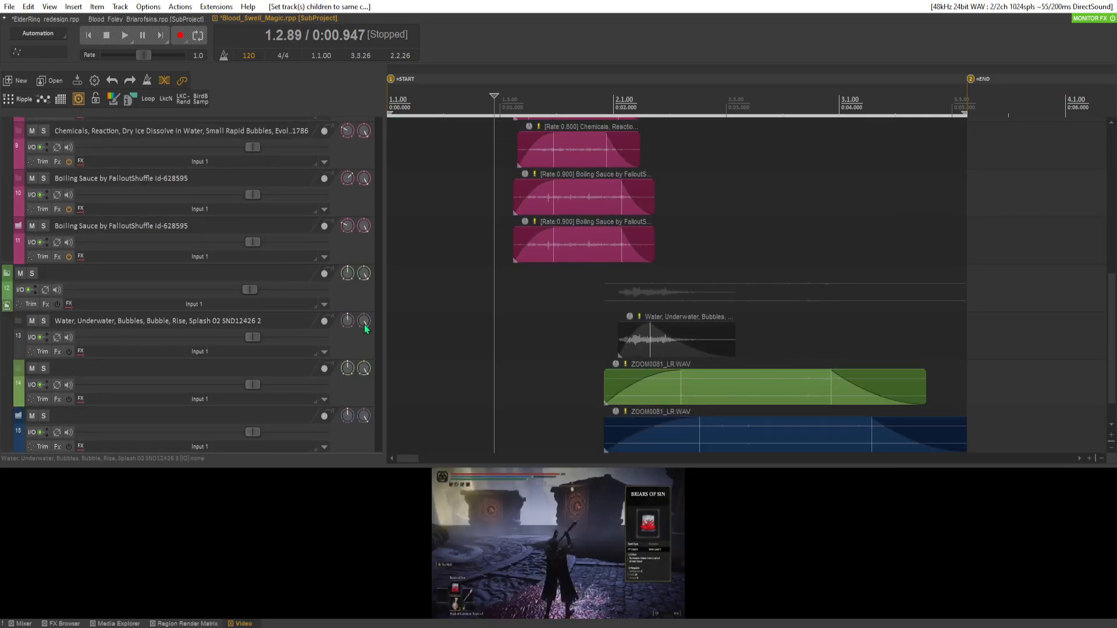
right_click(352, 300)
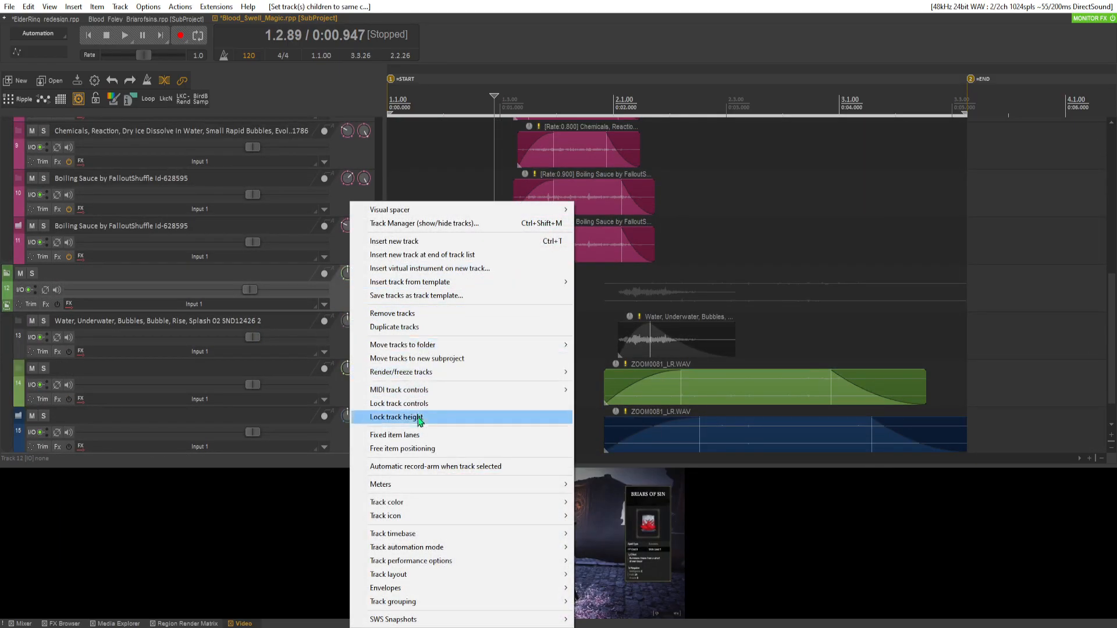
mouse_move(433, 507)
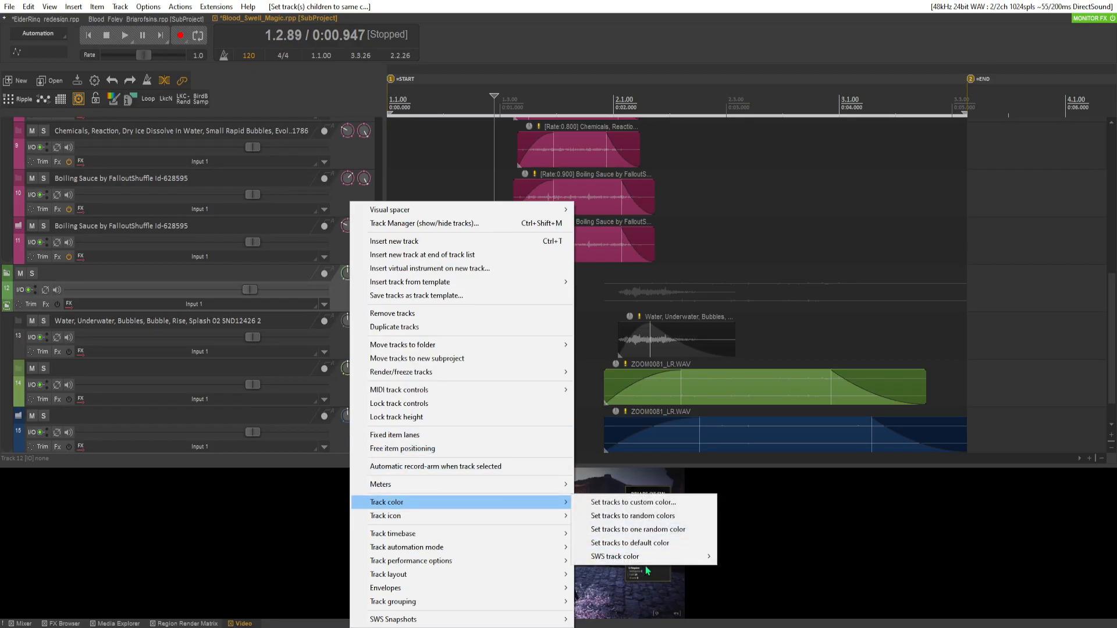
mouse_move(647, 559)
left_click(785, 543)
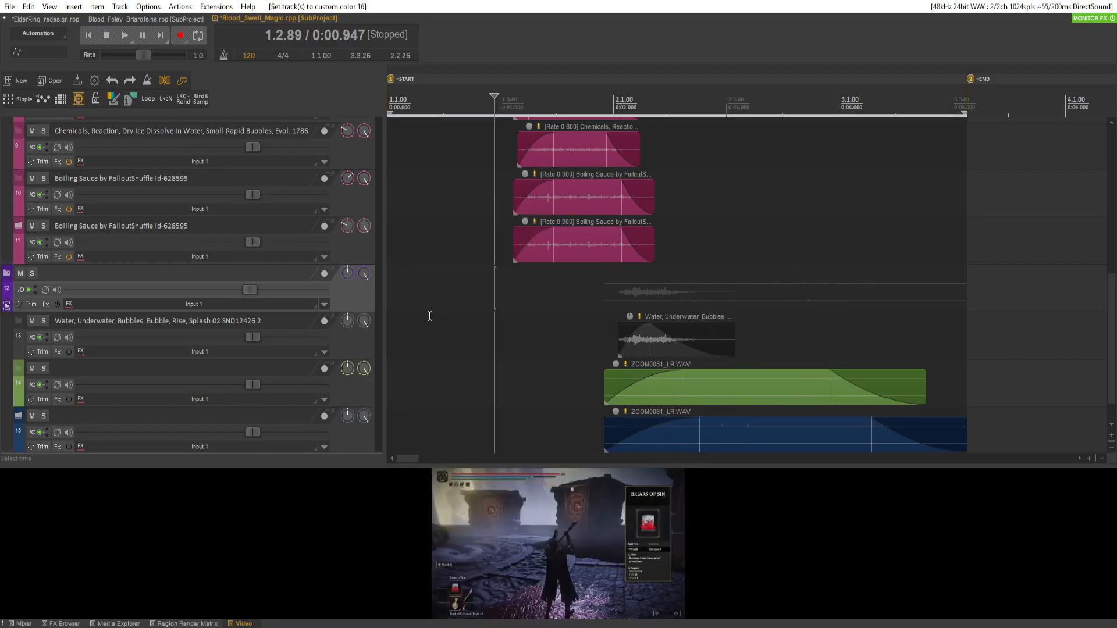
right_click(356, 302)
mouse_move(444, 504)
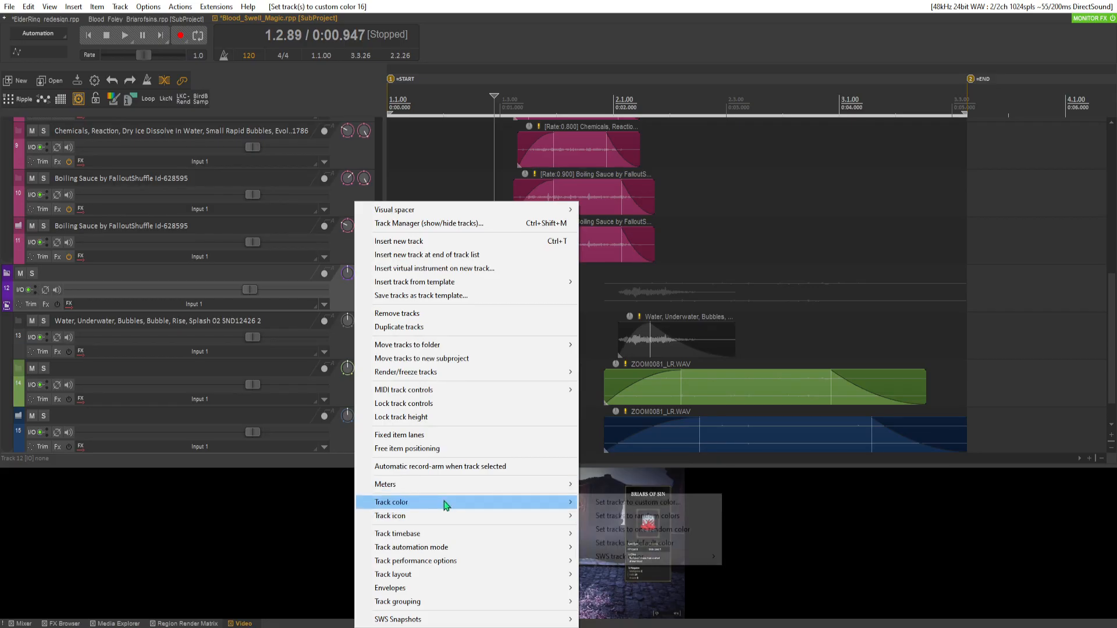
mouse_move(640, 556)
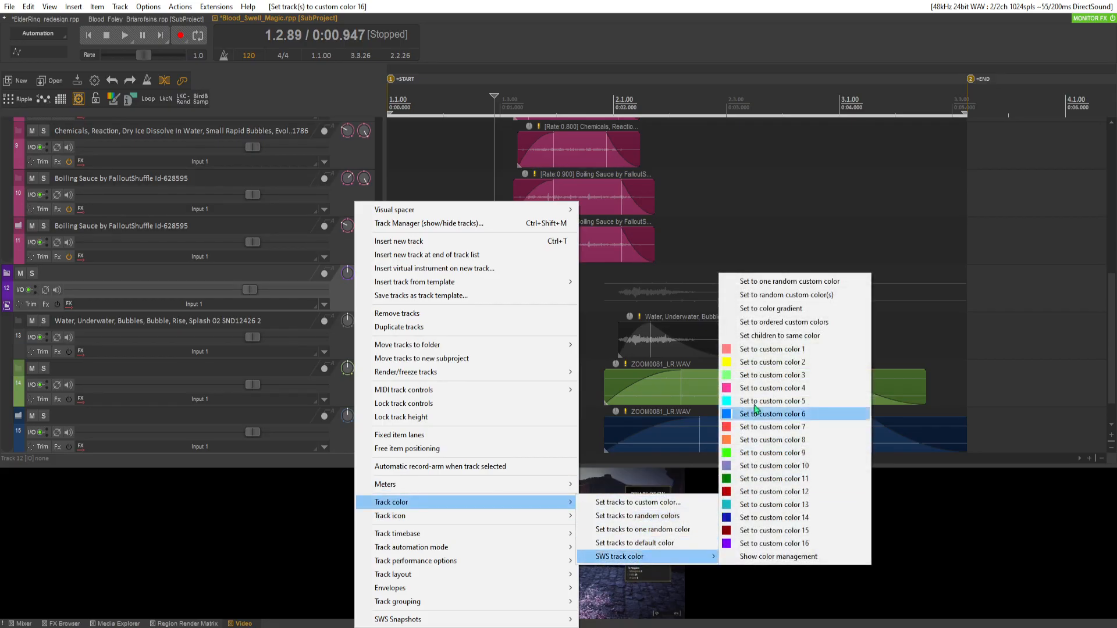
left_click(773, 336)
key("ctrl+s")
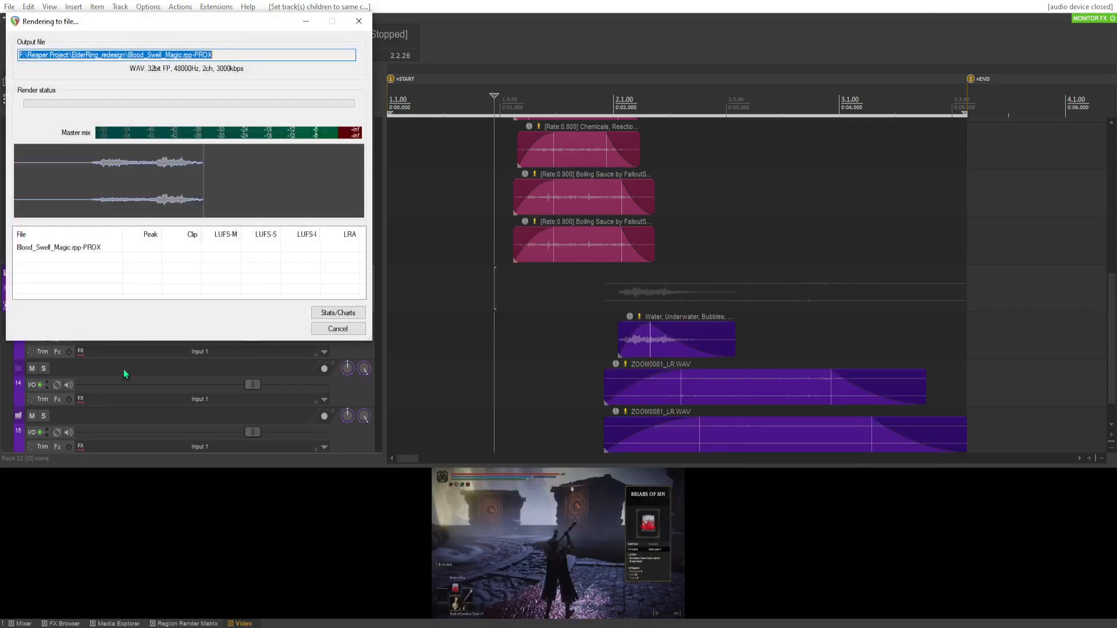
Play back the swell layers from the edit cursor, stop playback, and save the subproject.
scroll(114, 326, "up", 8)
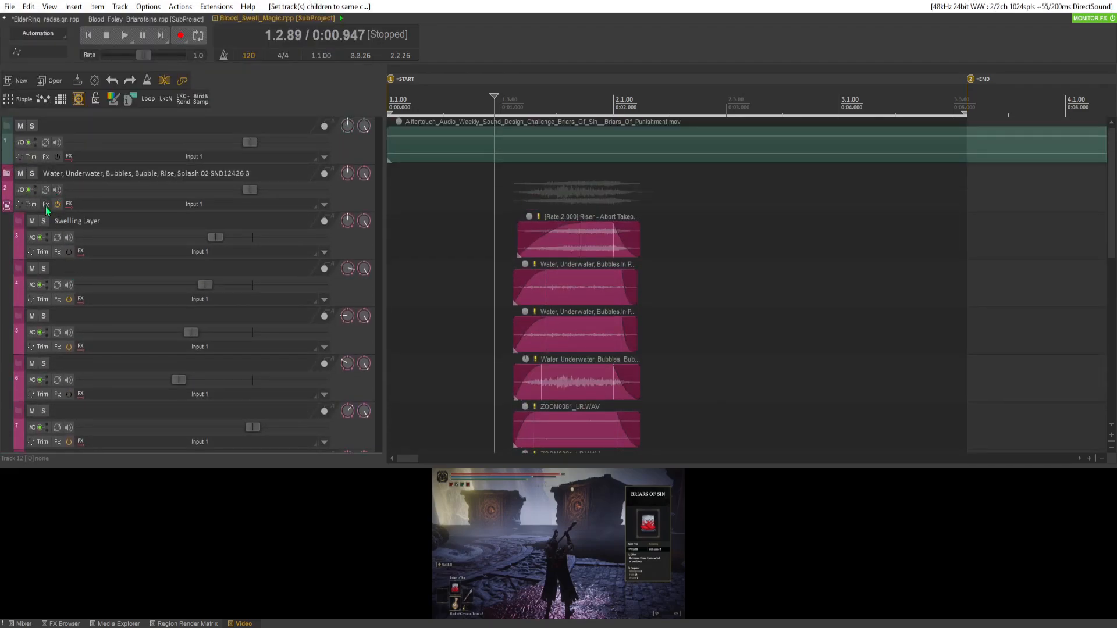
mouse_move(46, 208)
key("space")
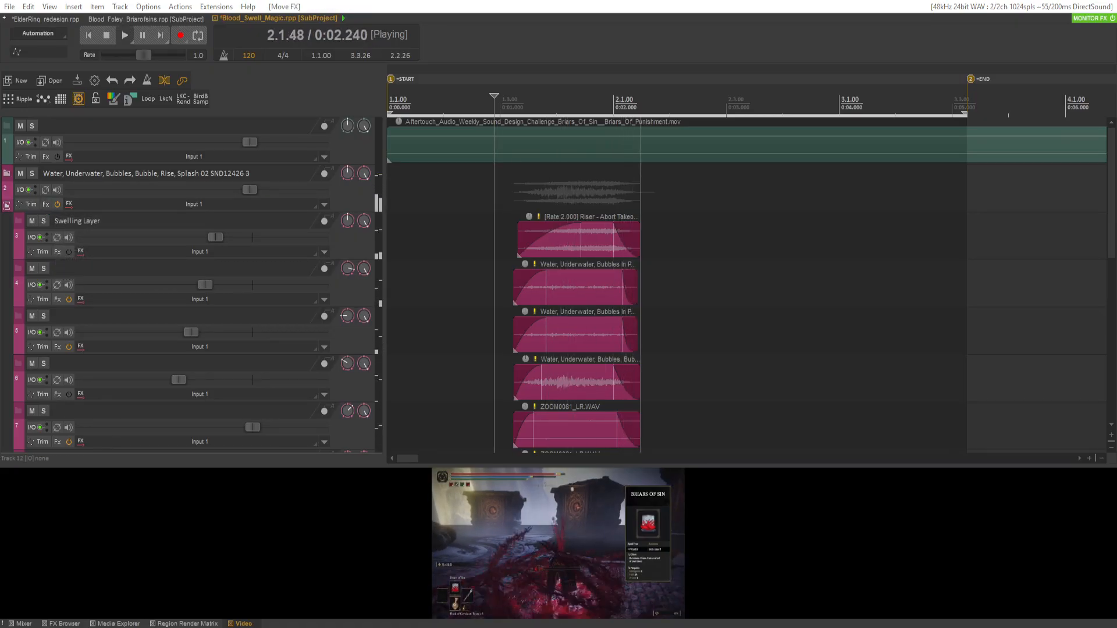
key("space")
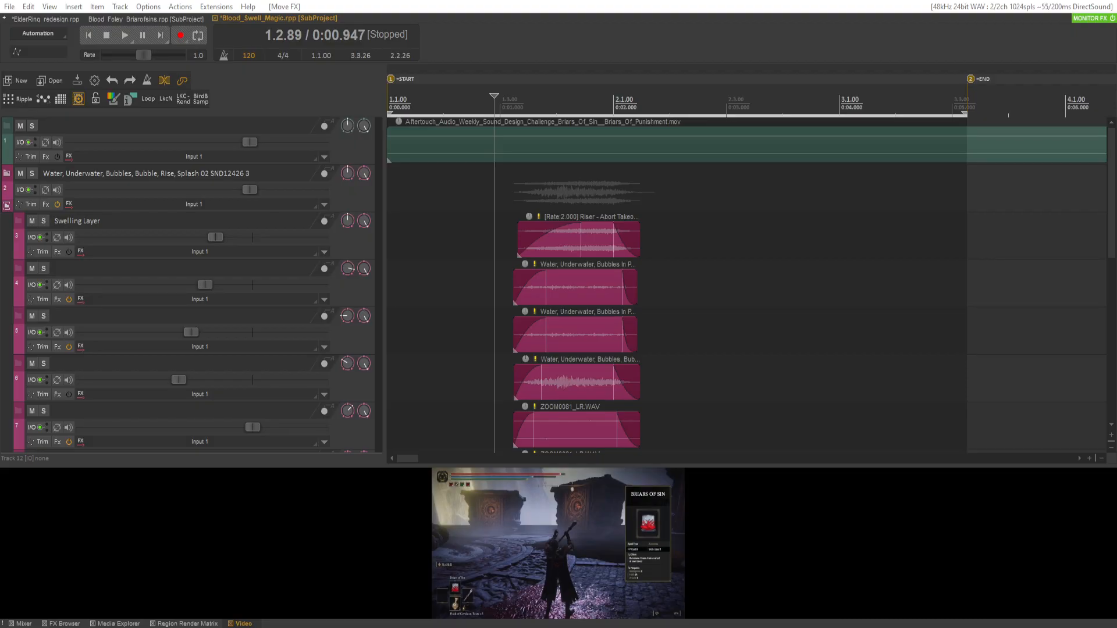
key("ctrl+s")
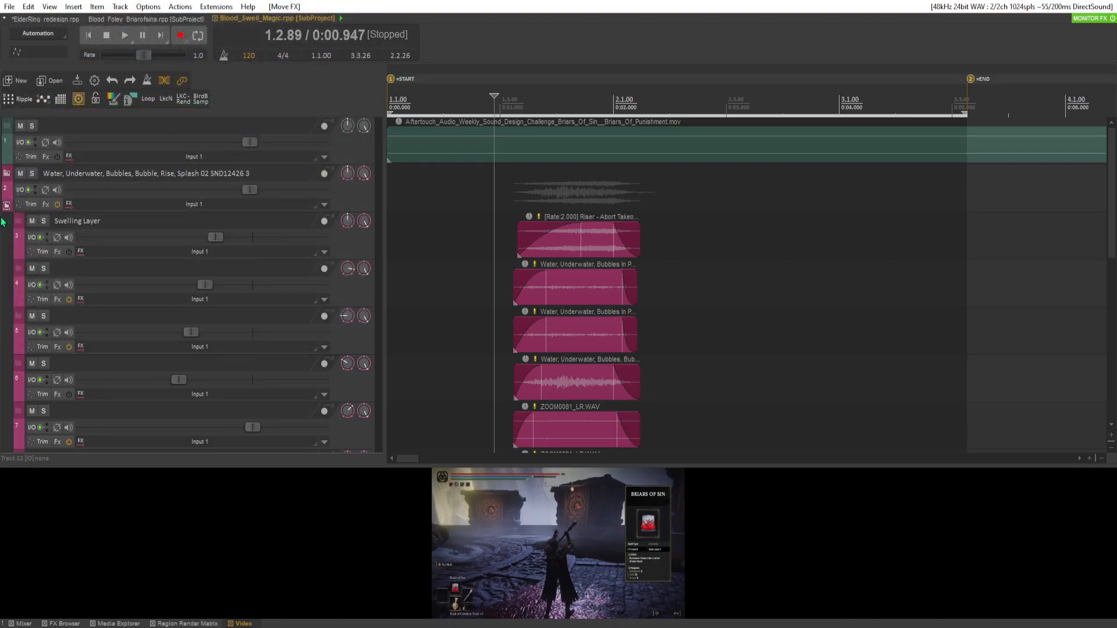
Rename the track 2 folder as "Gore Swell".
double_click(177, 173)
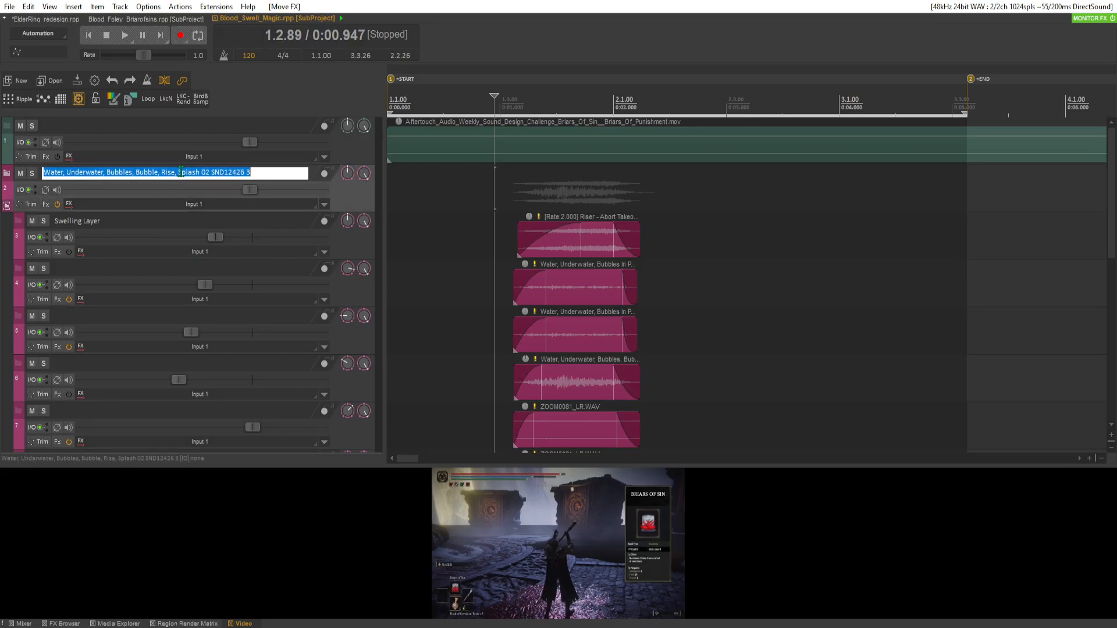
type("Gore Swell")
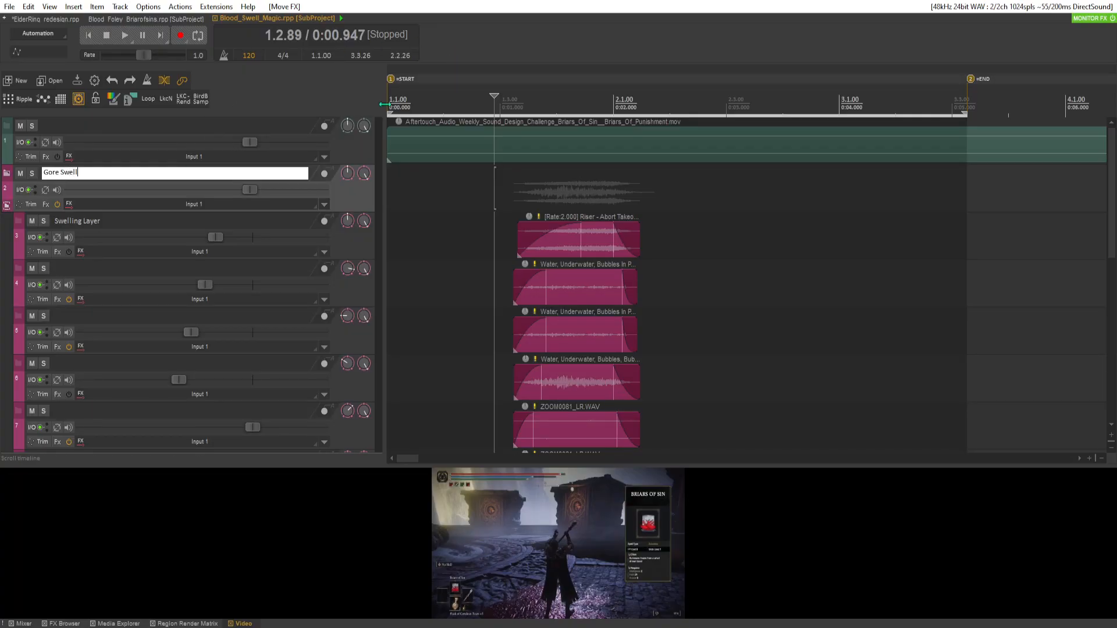
key("Return")
Name the track 12 folder "Release swell" and set its track color to custom color 16.
scroll(133, 210, "down", 5)
scroll(130, 216, "down", 2)
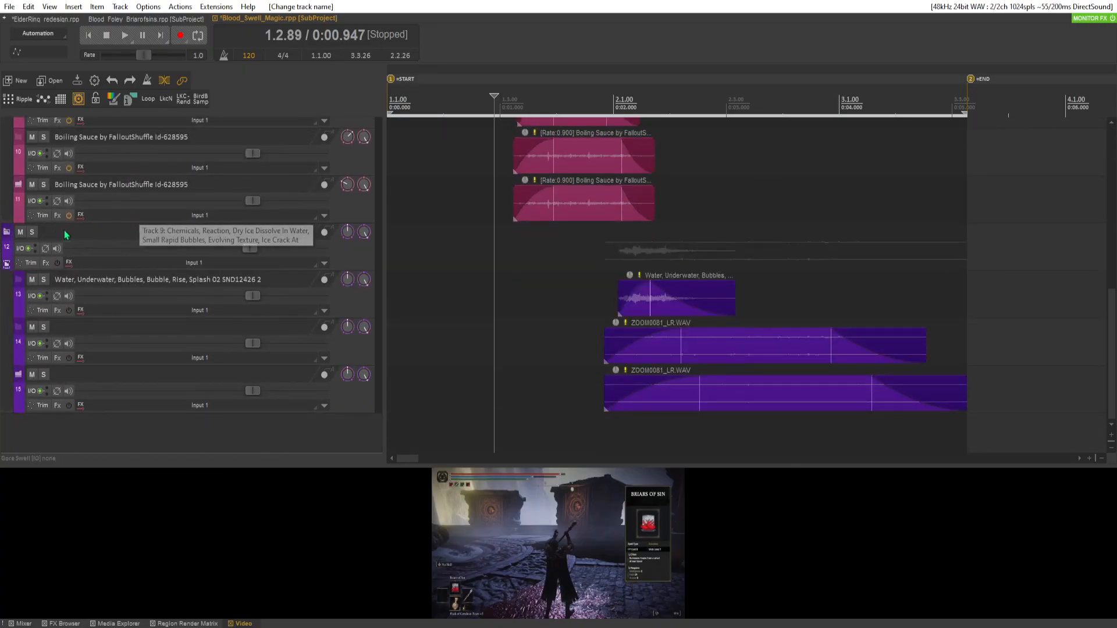
double_click(78, 232)
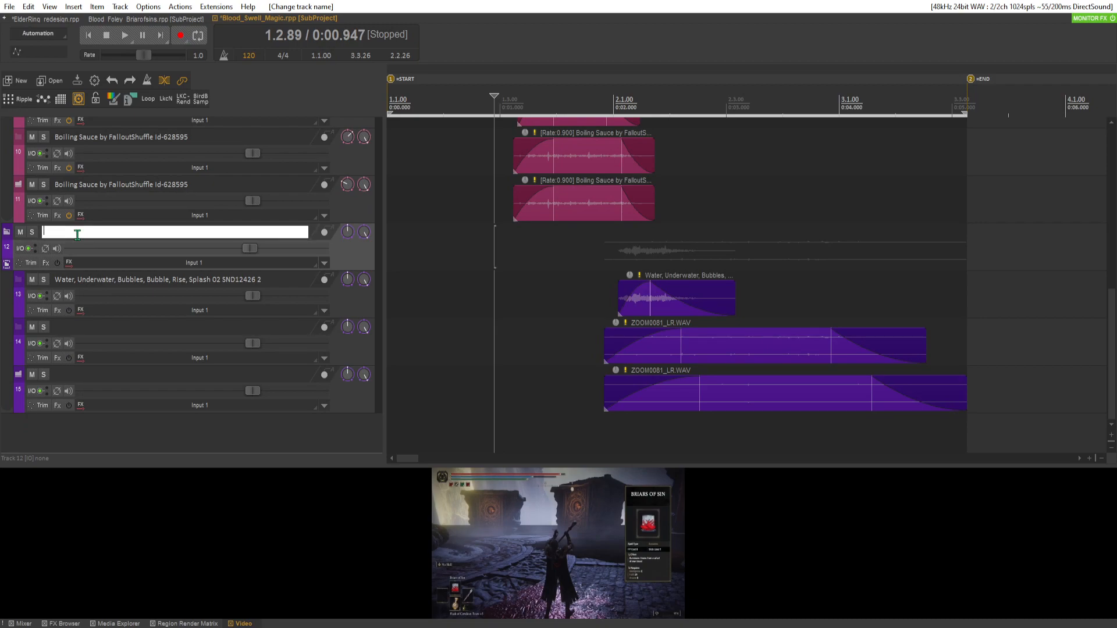
type("RE")
key("Return")
right_click(361, 257)
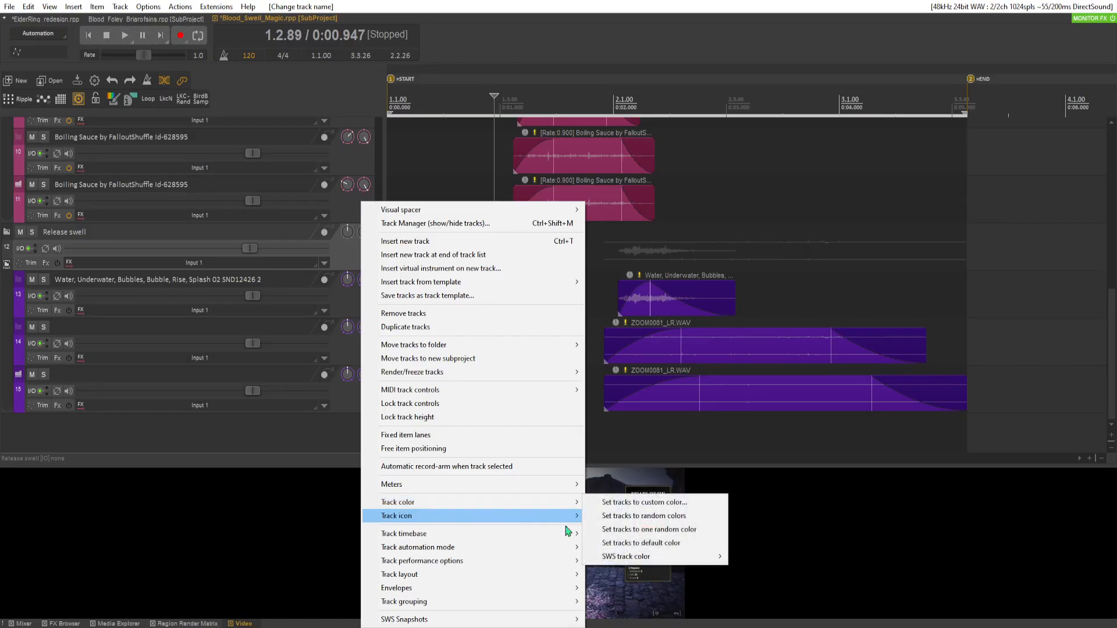
mouse_move(669, 557)
left_click(750, 545)
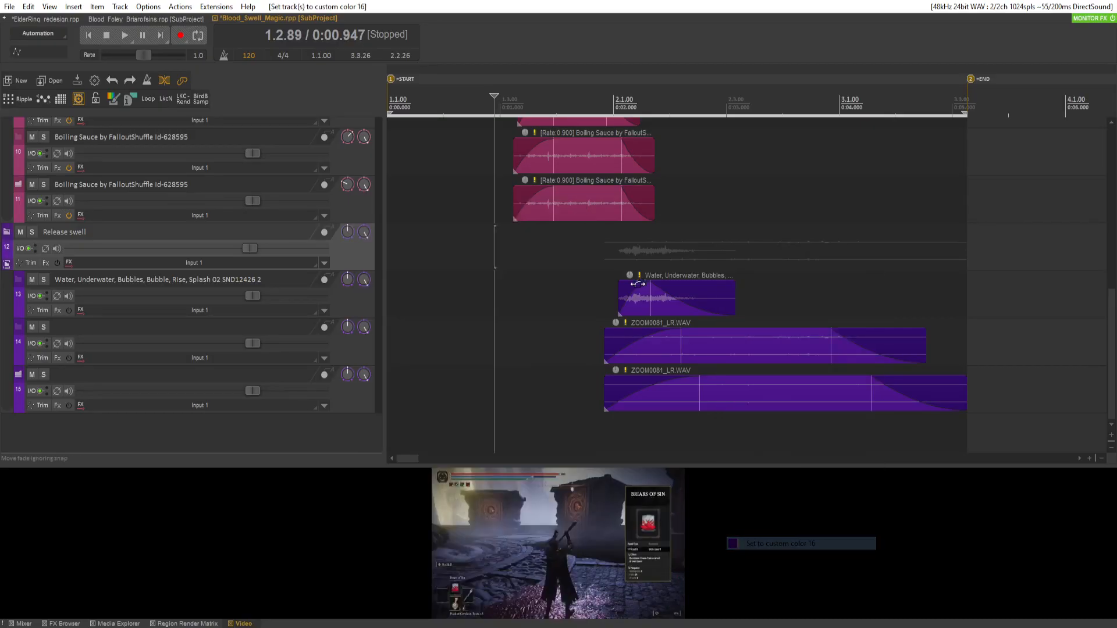
Play the release layers, pan track 14 left and track 15 right, and play them again.
key("space")
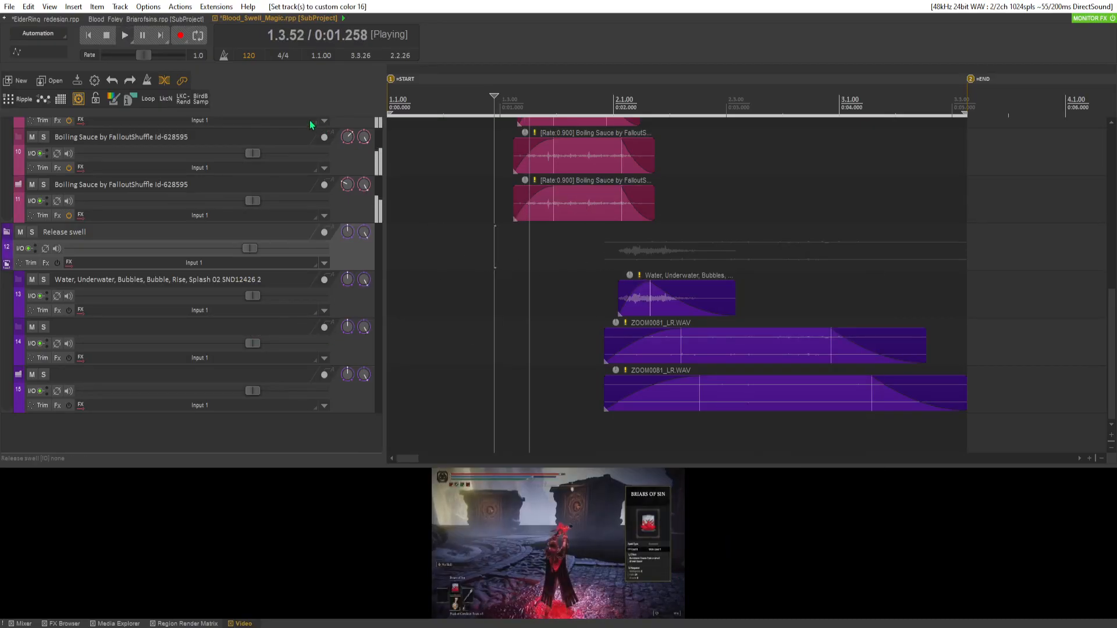
key("space")
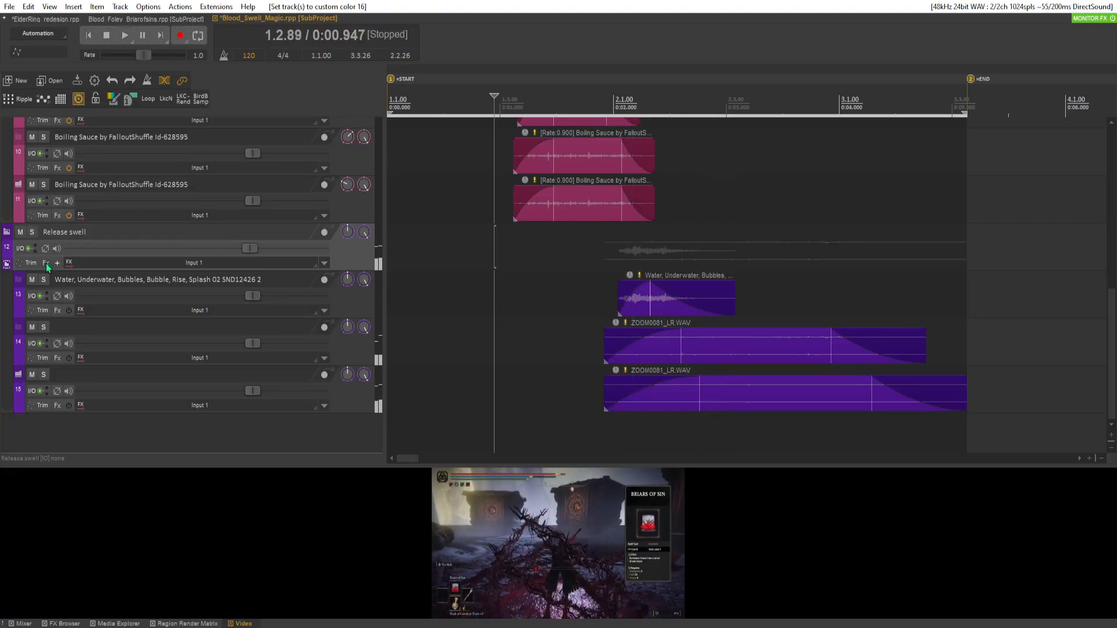
left_click_drag(347, 327, 347, 340)
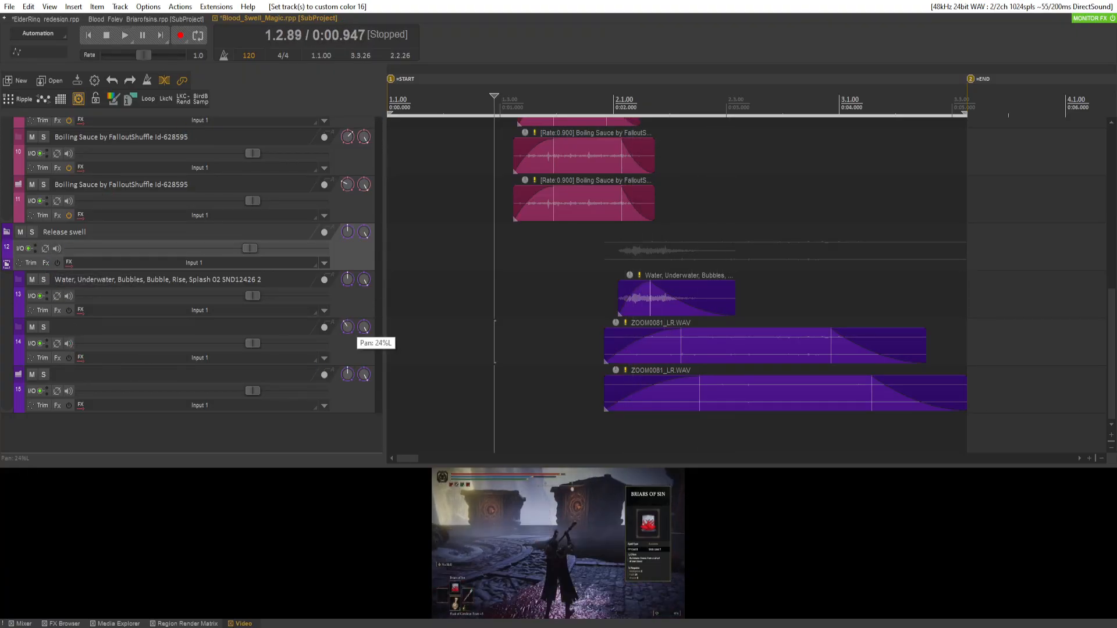
key("space")
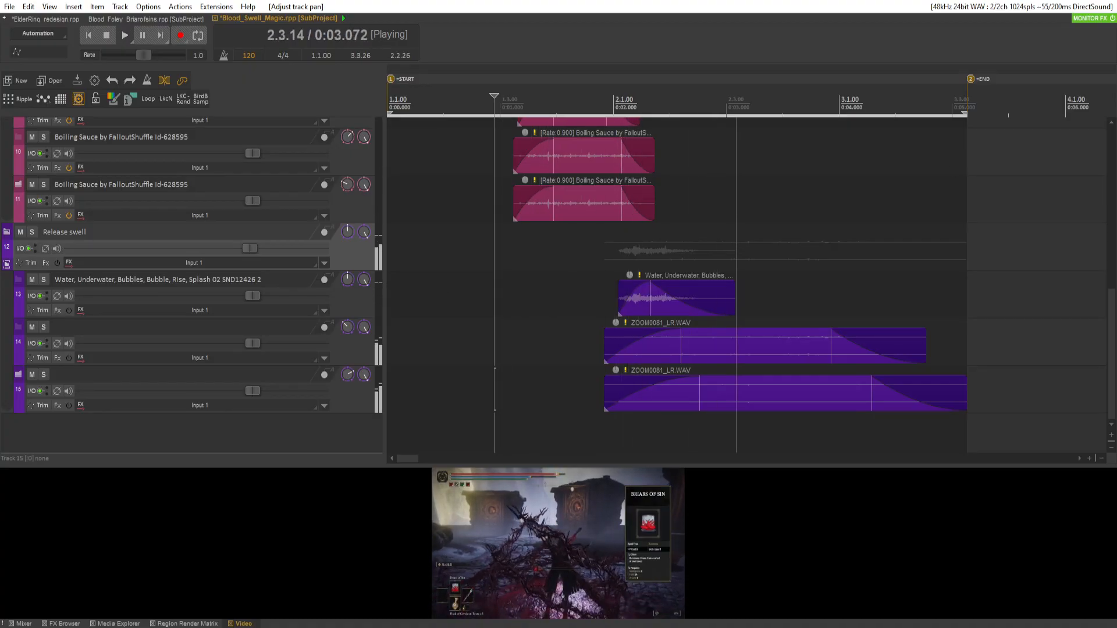
key("alt+Tab")
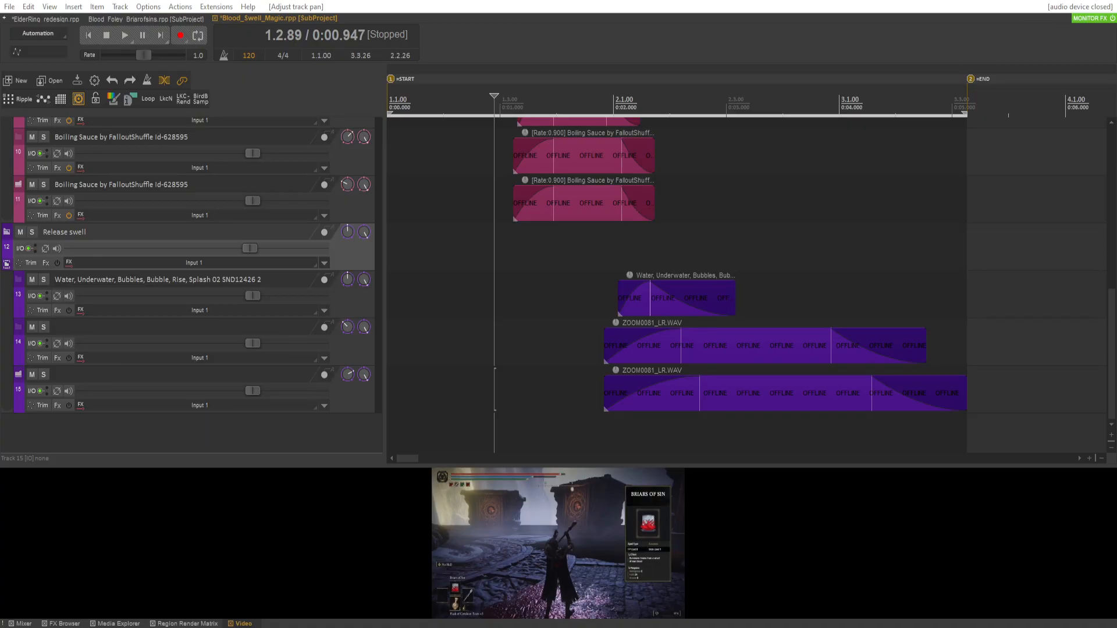
Place the edit cursor at about 0:01.626, then solo the underwater bubbles layer on track 13 and play it.
left_click(571, 346)
key("space")
key("space")
left_click(46, 263)
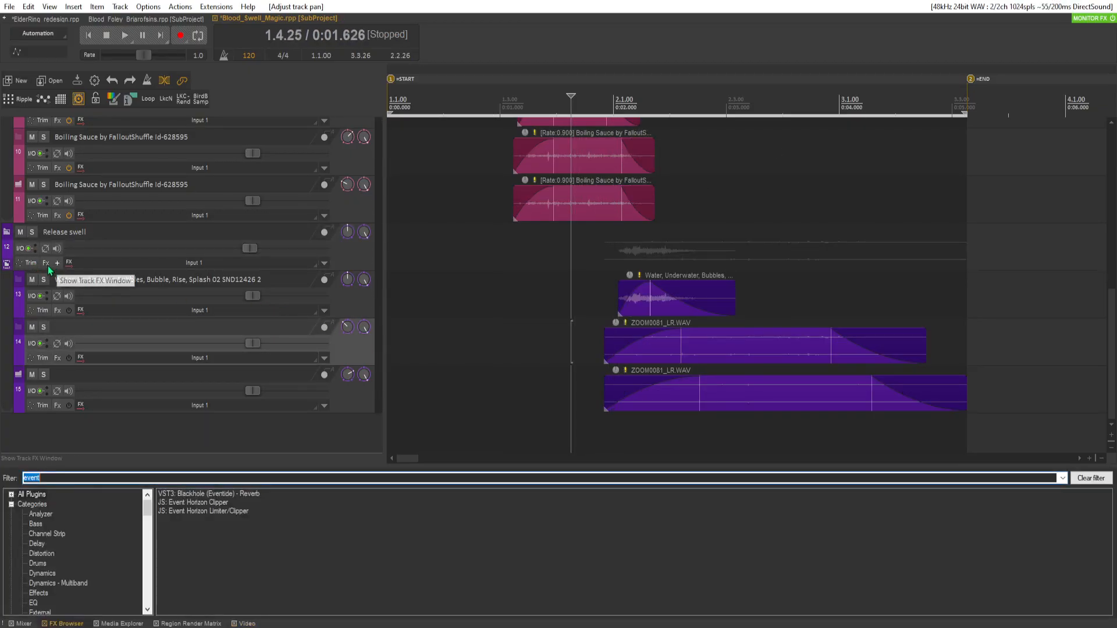
left_click(43, 279)
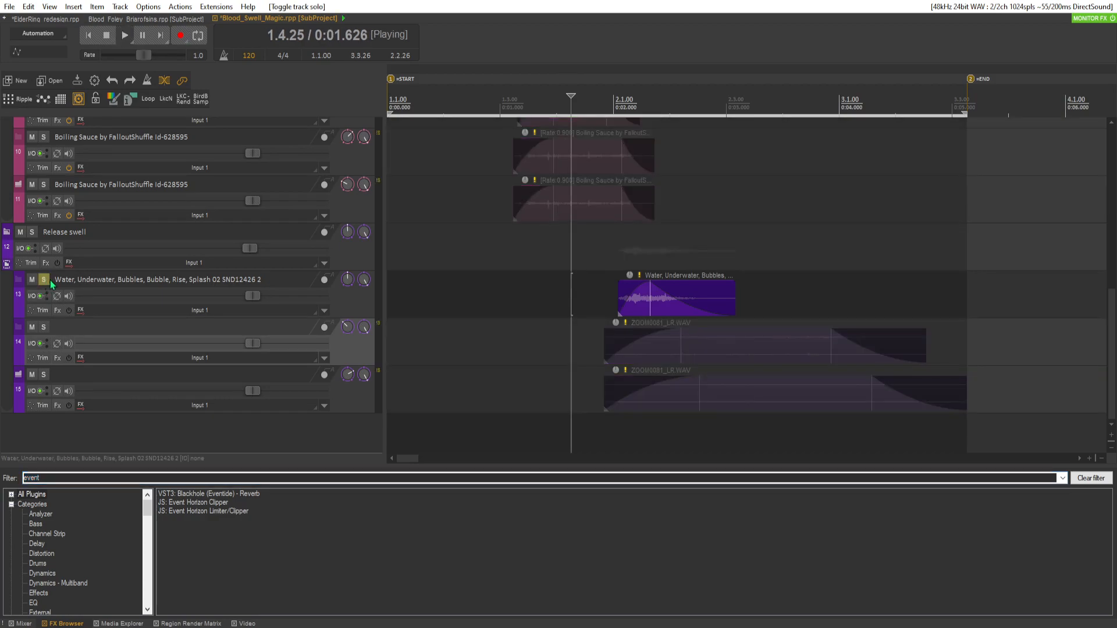
key("space")
key("space")
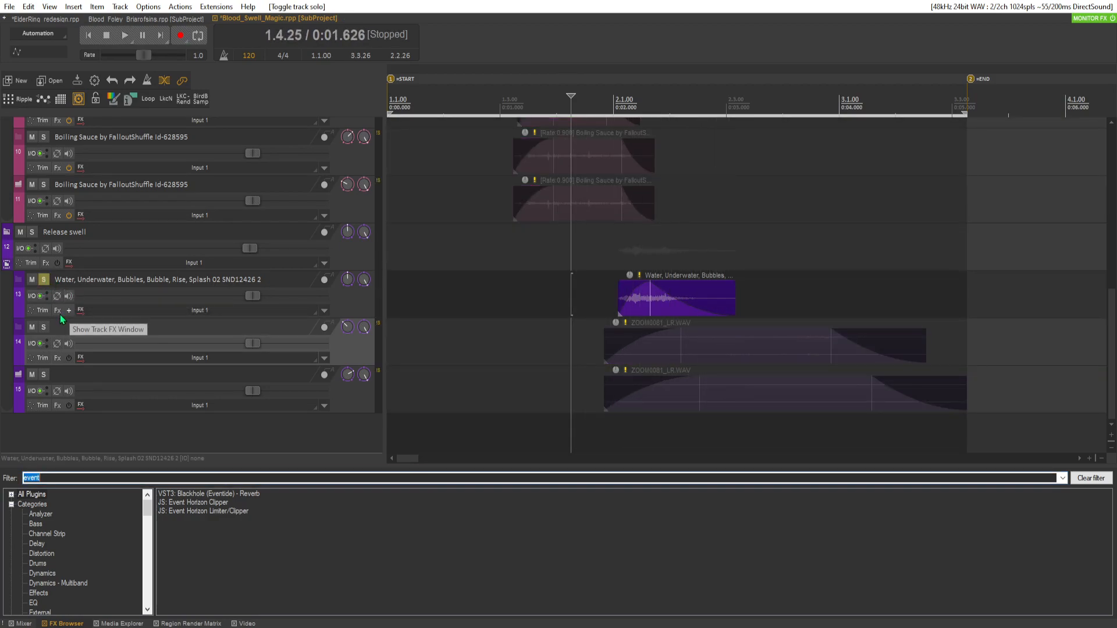
Find TDR Nova EQ with the filter "tdr", add the VST version to track 13, and play the equalized bubbles layer.
key("BackSpace")
type("tdr")
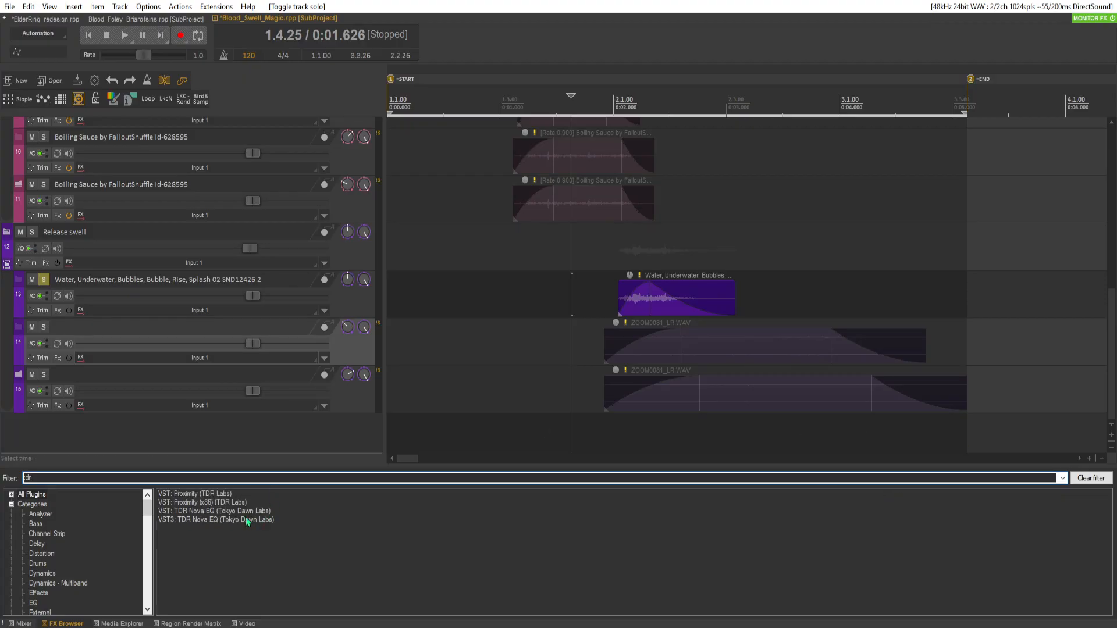
double_click(208, 512)
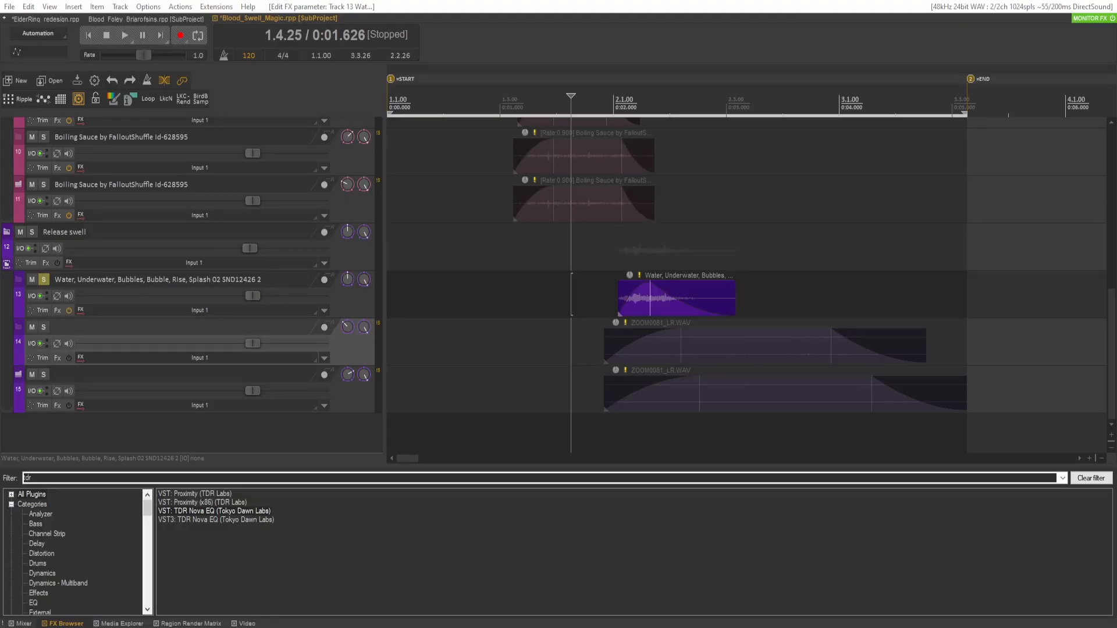
key("space")
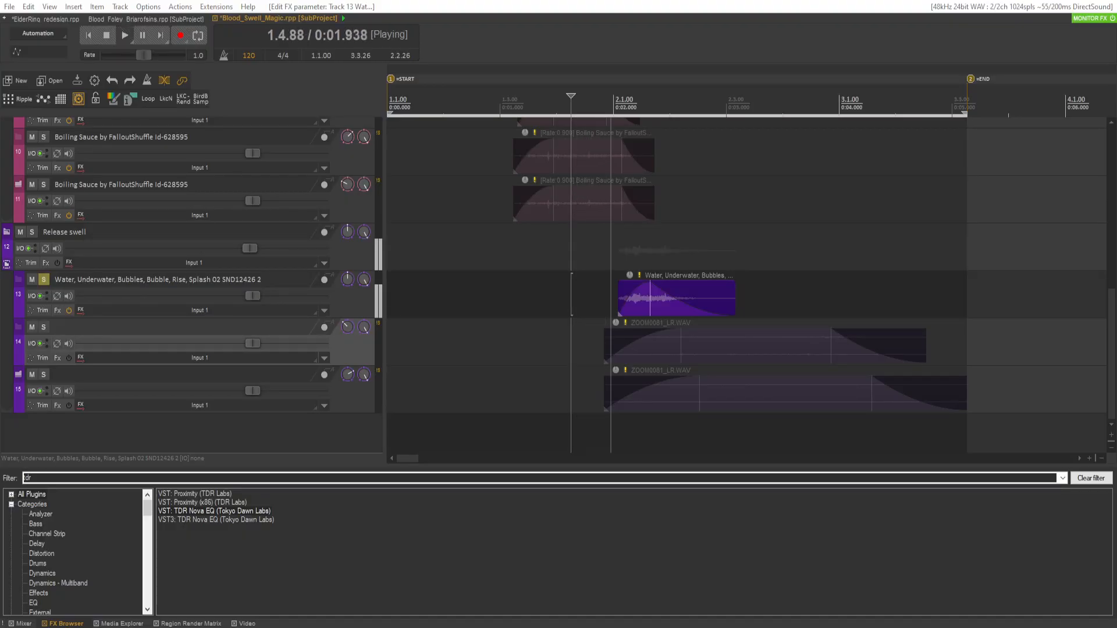
key("space")
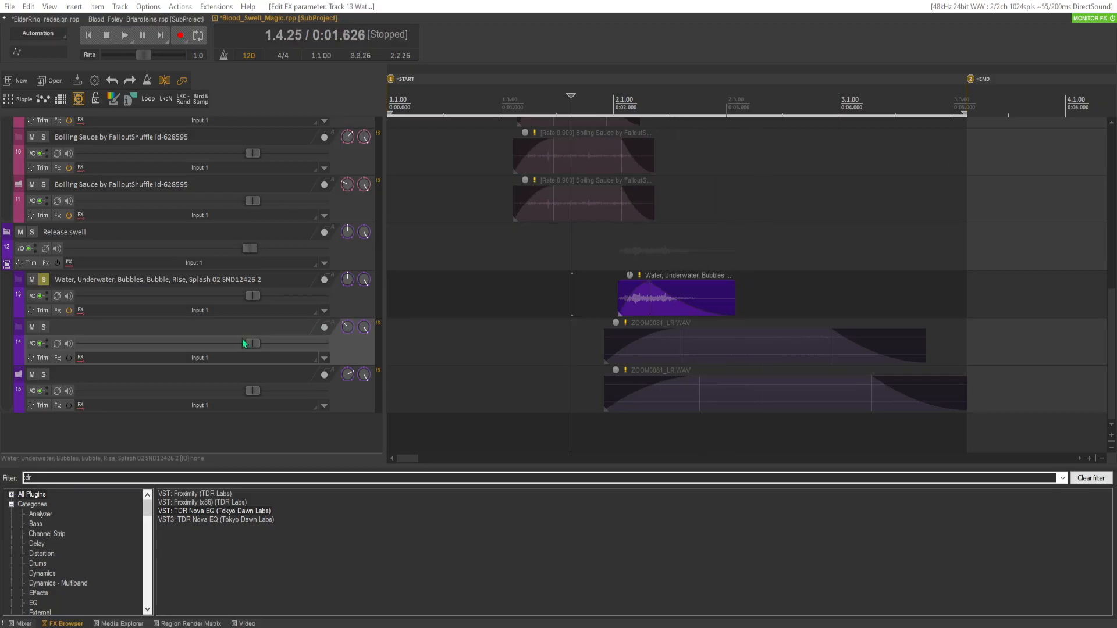
Add the VST version of TDR Nova EQ to track 14 and briefly run playback.
left_click(55, 361)
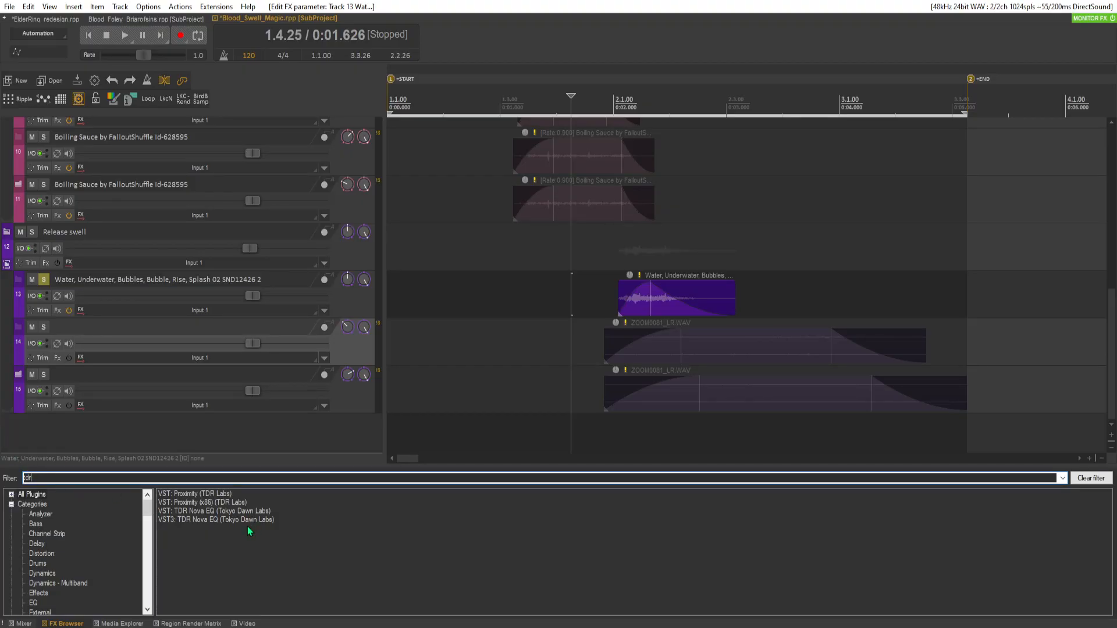
double_click(224, 511)
key("space")
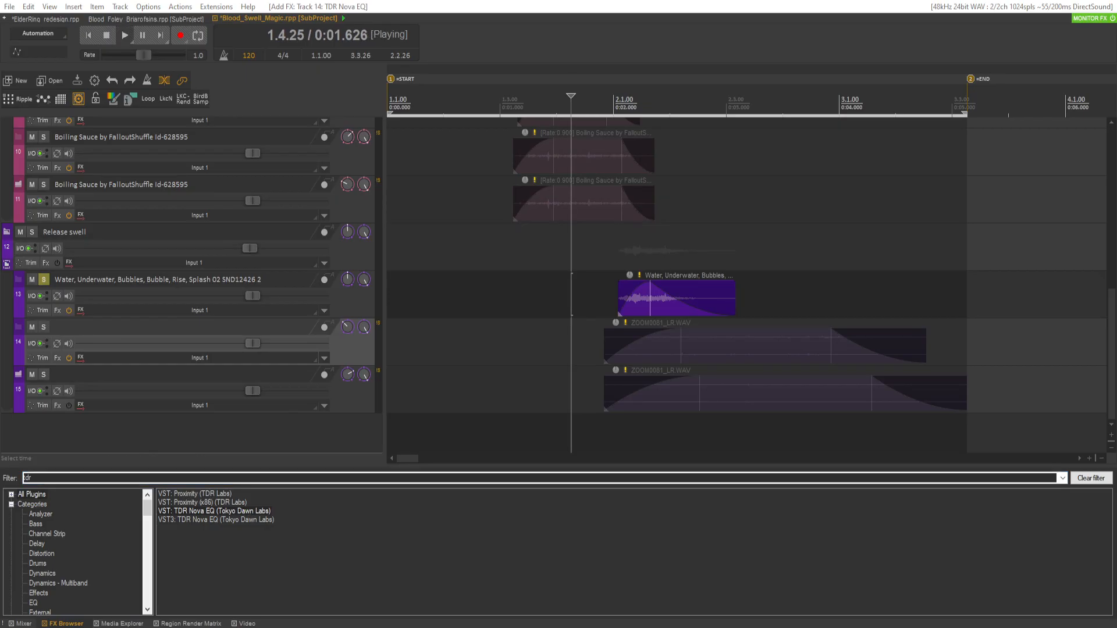
key("space")
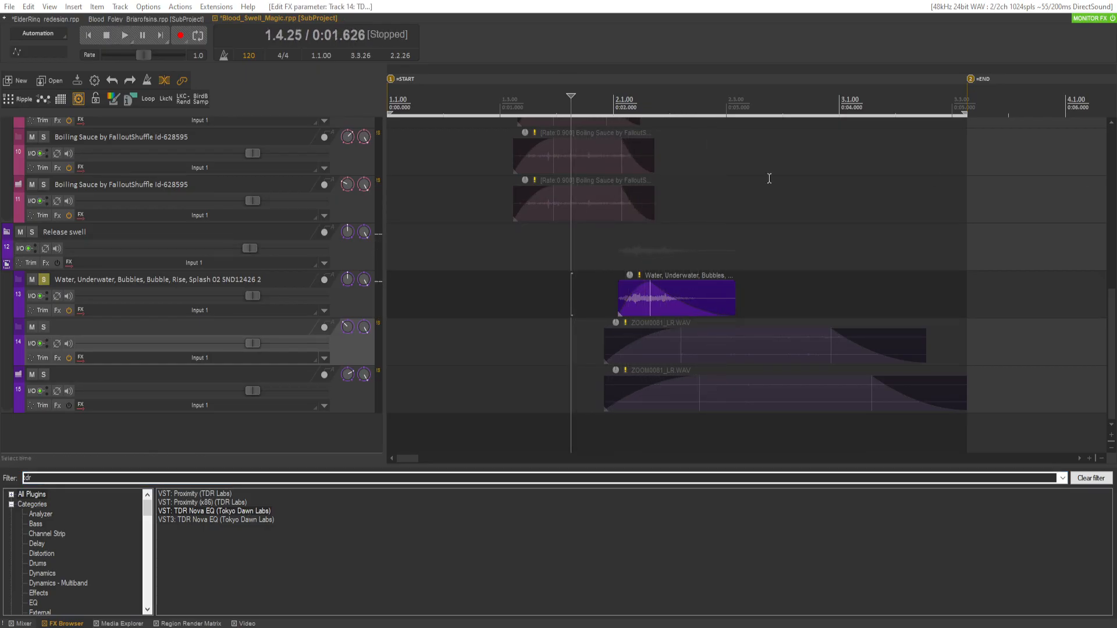
Solo track 14 instead of track 13, adjust its TDR Nova EQ during playback, and paste the EQ onto track 15.
left_click(44, 327)
left_click(45, 280)
key("space")
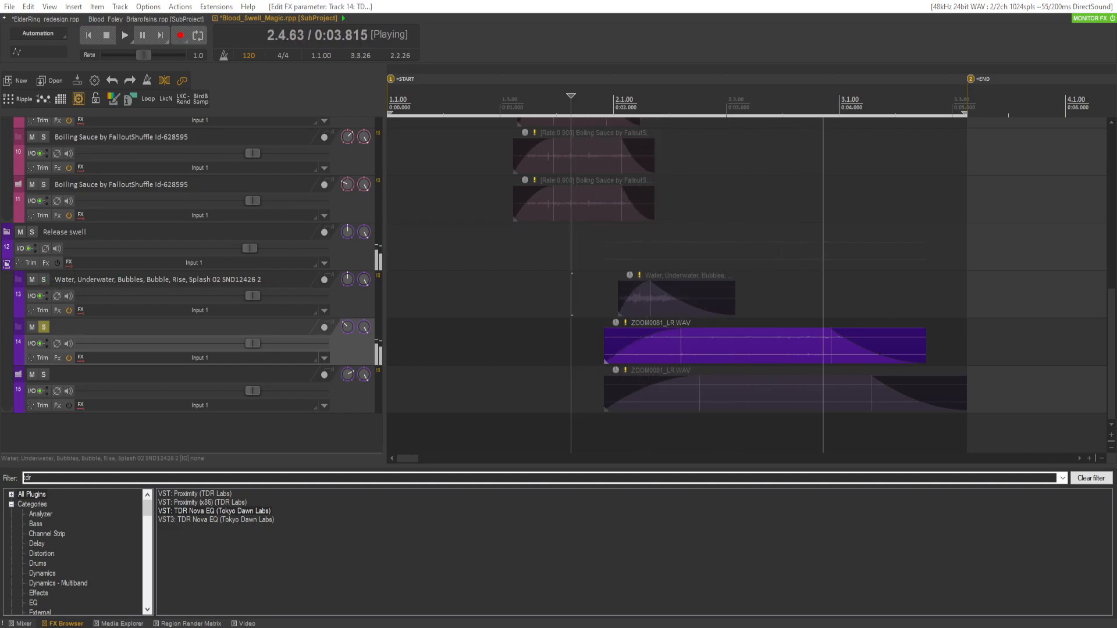
key("space")
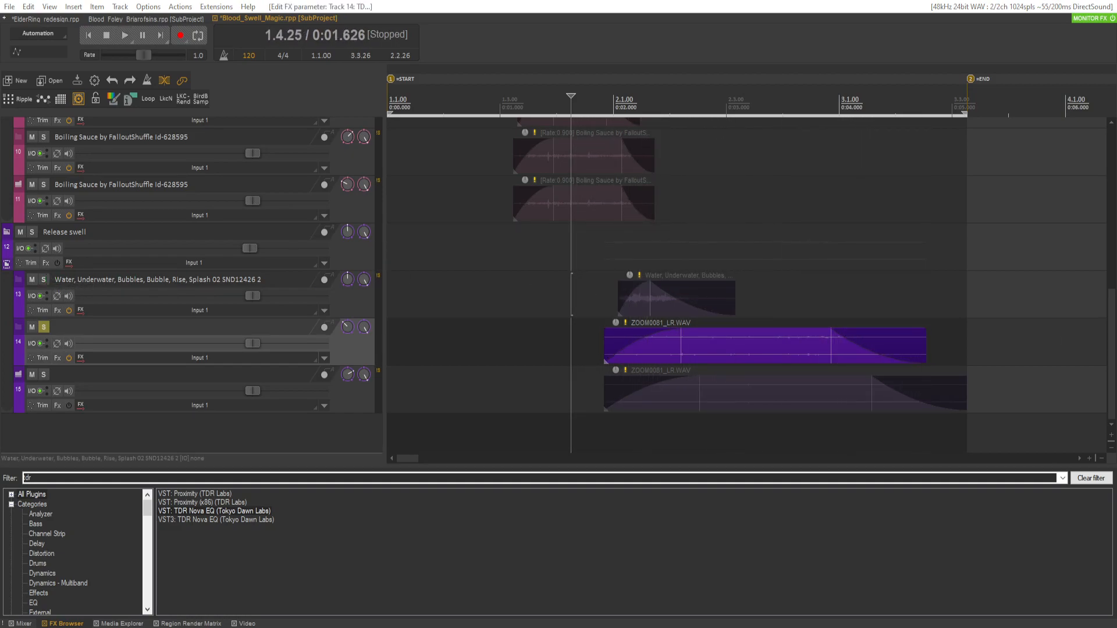
key("space")
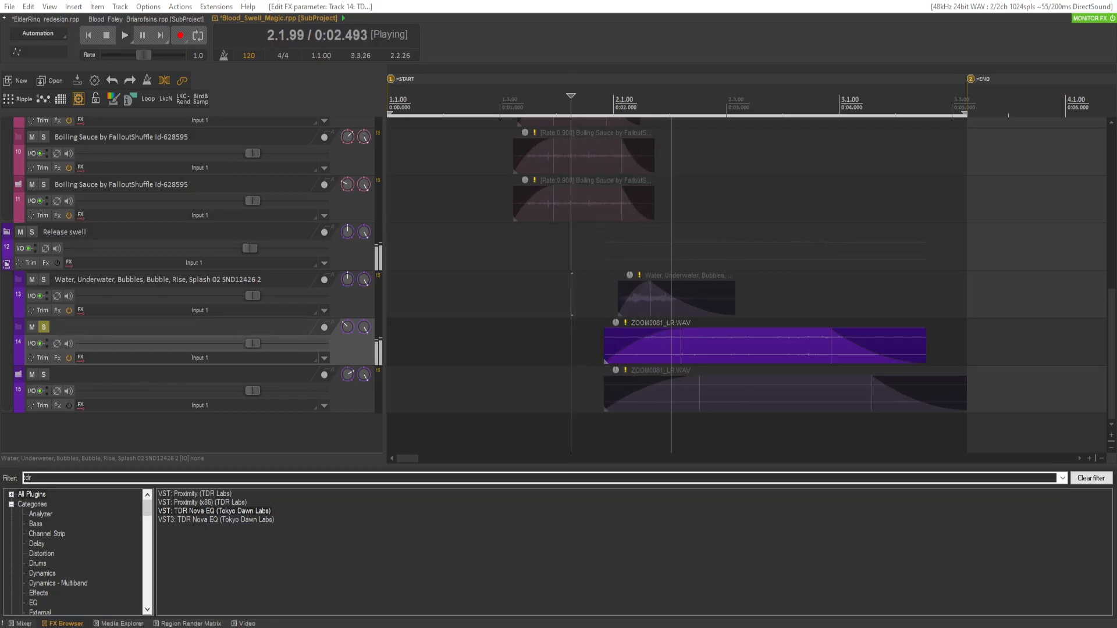
key("space")
key("space")
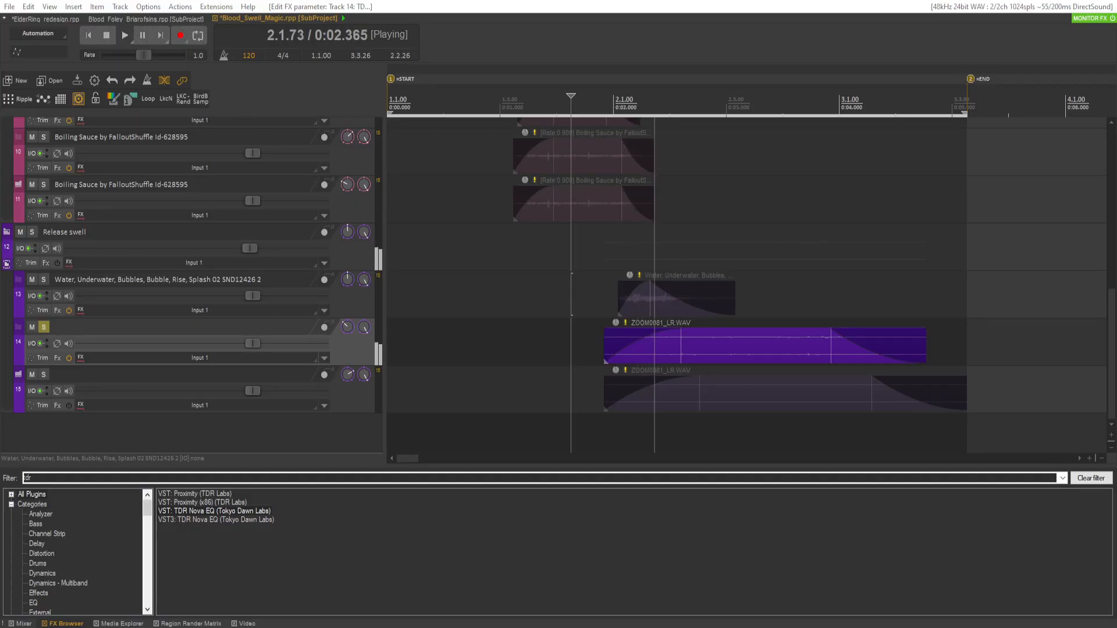
key("space")
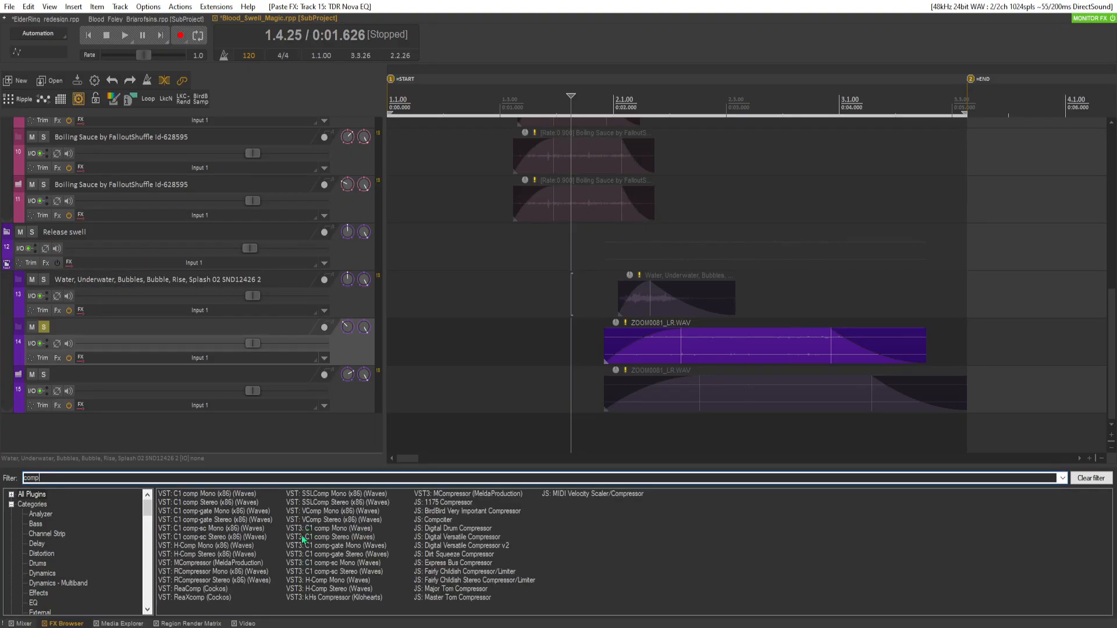
Add VST: ReaComp (Cockos) to the Release swell folder and adjust the compressor while playing the soloed track 14.
double_click(186, 590)
key("space")
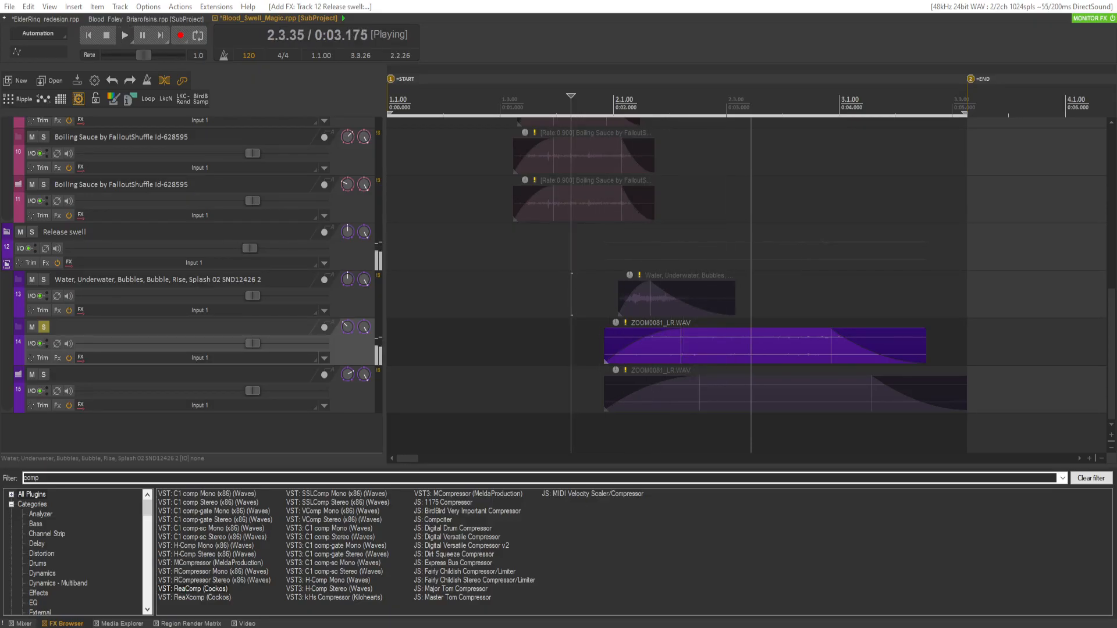
key("space")
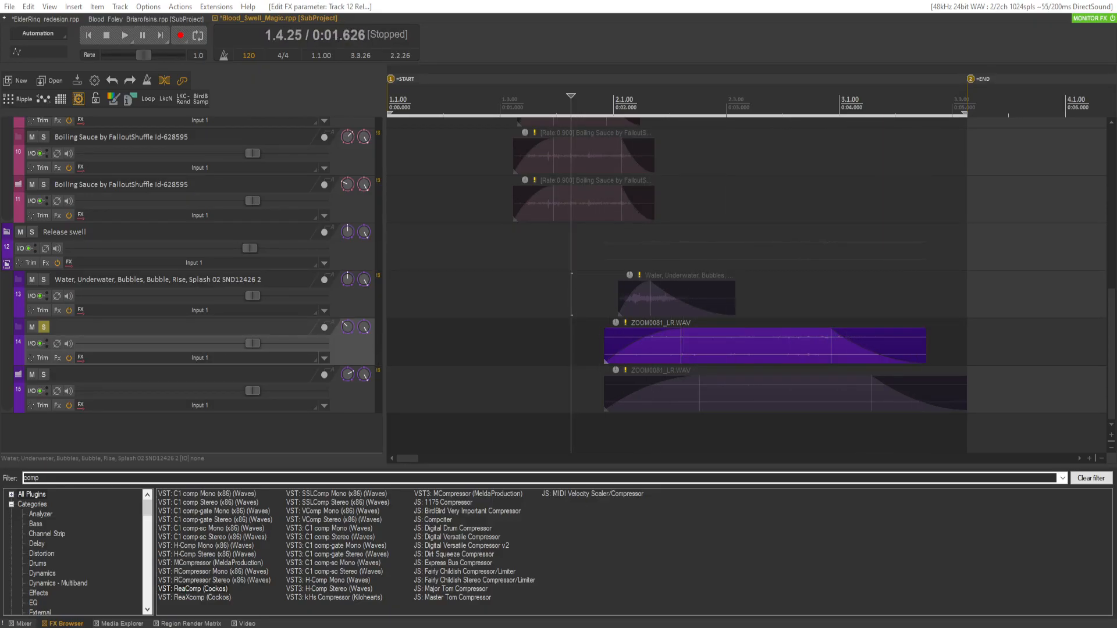
key("space")
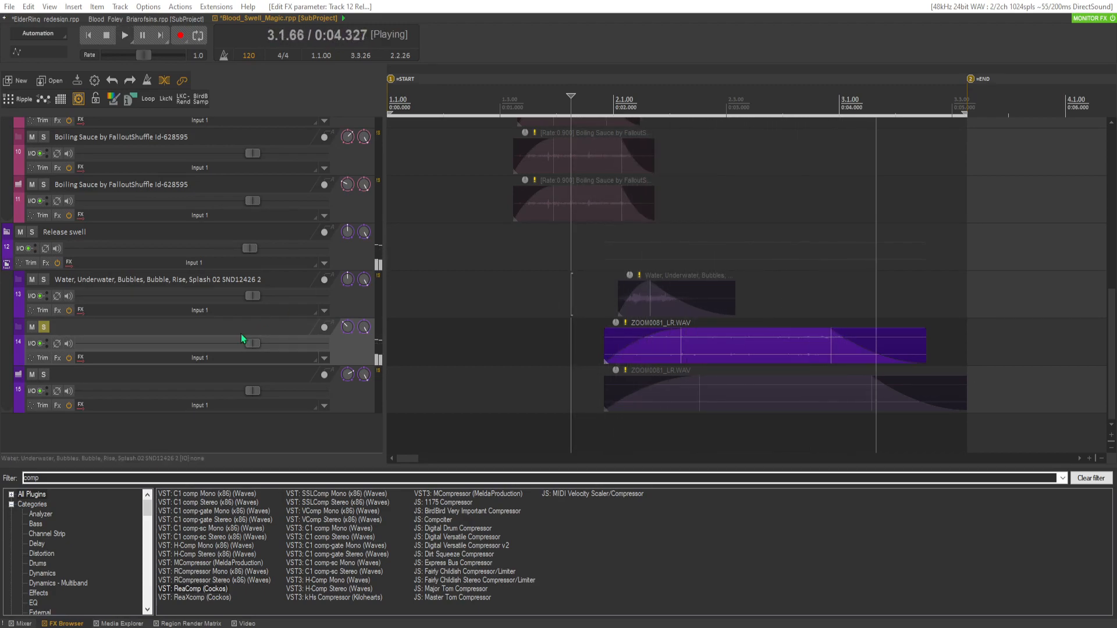
key("space")
Unsolo track 14 and play all the layers together from the edit cursor.
left_click(44, 328)
key("space")
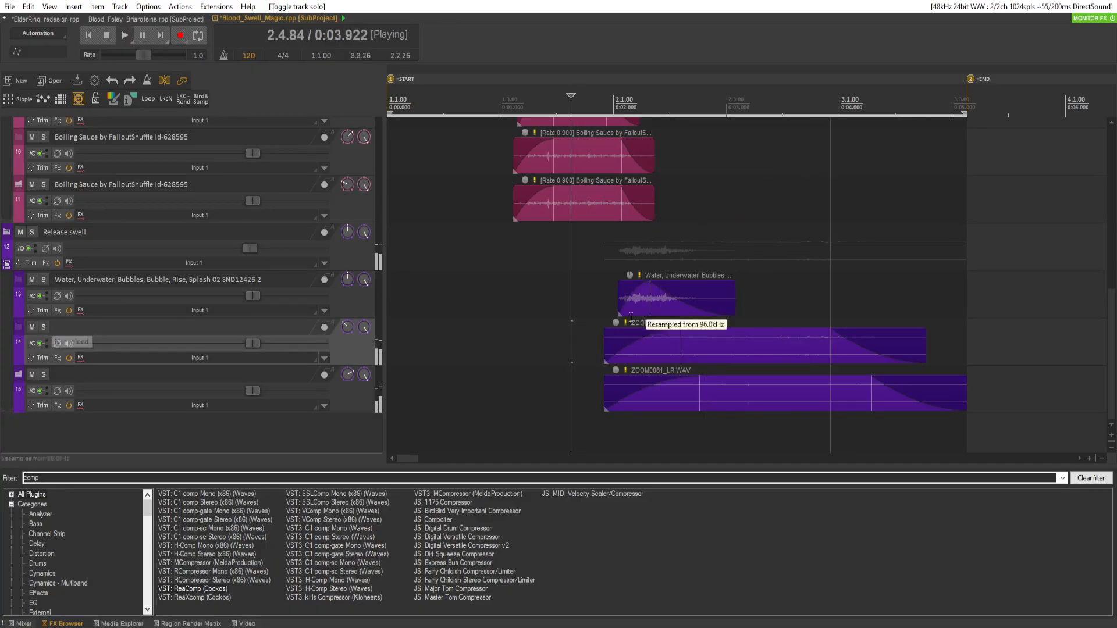
key("space")
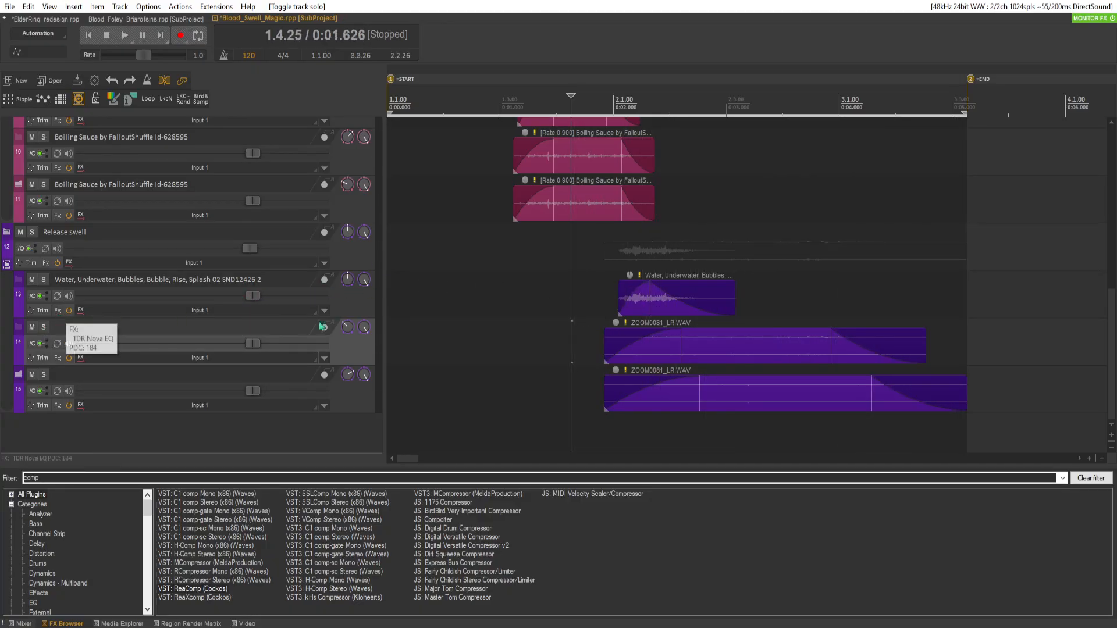
left_click(351, 302)
right_click(355, 308)
mouse_move(422, 394)
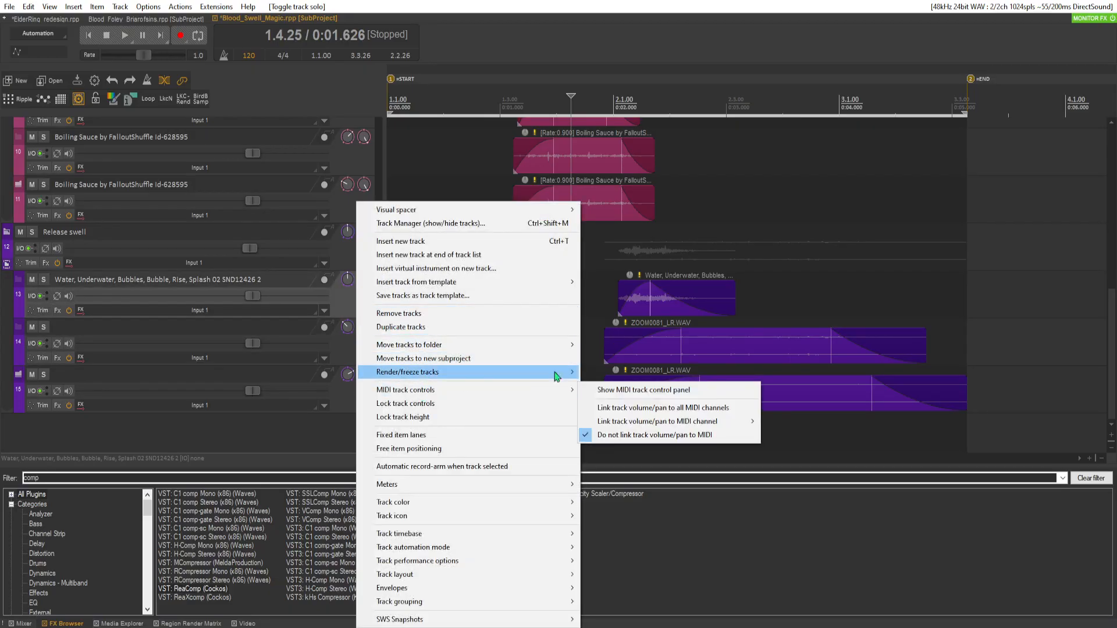
left_click(734, 566)
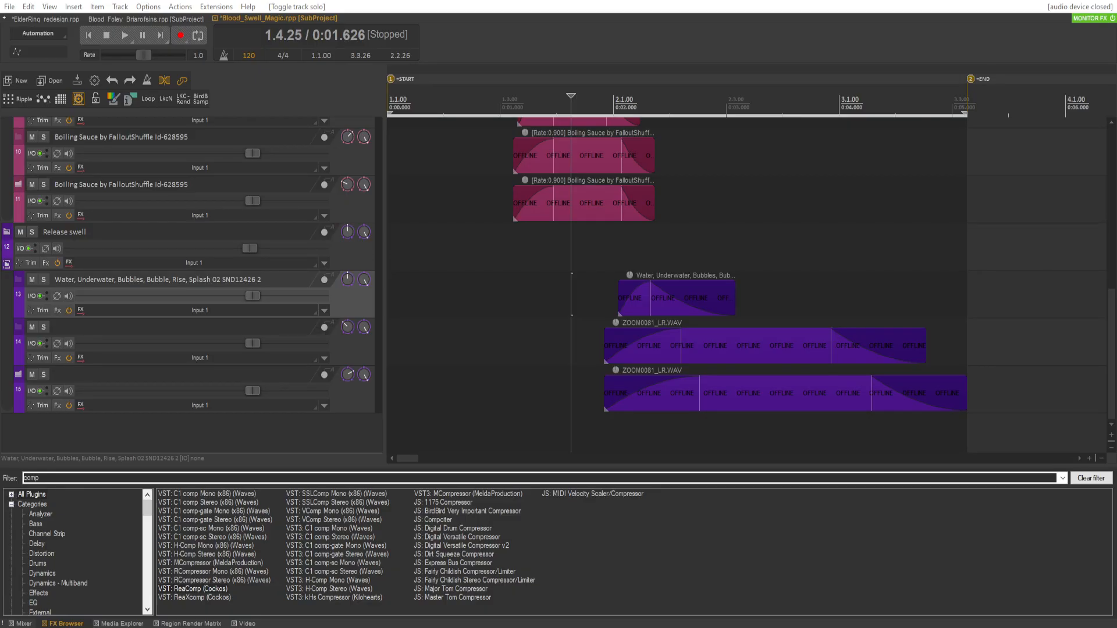
Import the "Designed, Bass Dive" sample and place it on a new track below track 13, aligned with the underwater bubbles item's start.
left_click_drag(1010, 412, 800, 299)
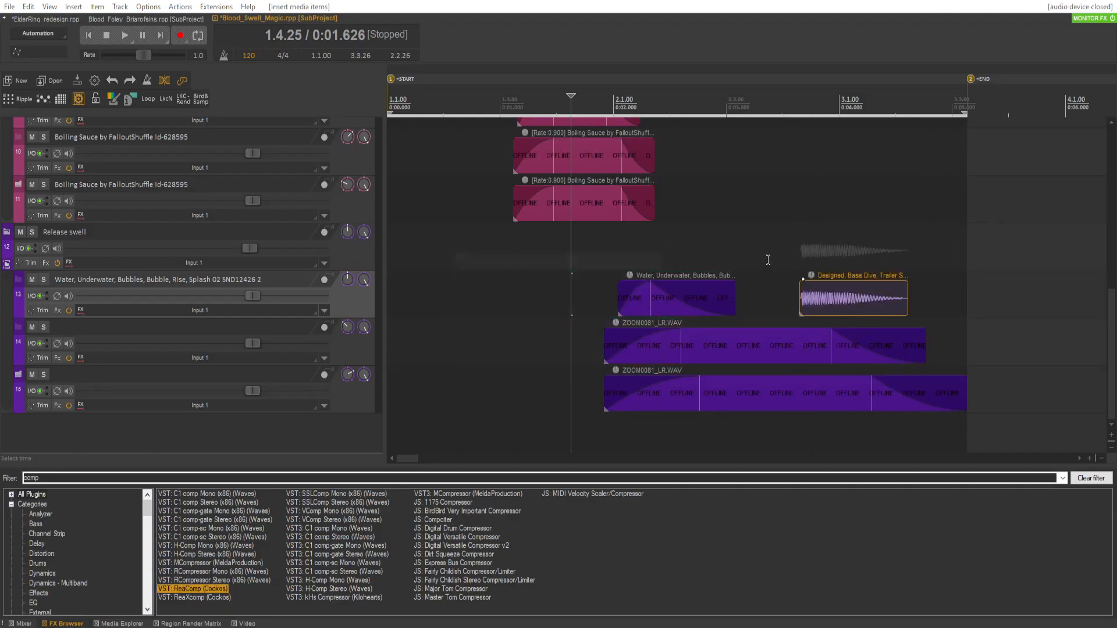
right_click(362, 305)
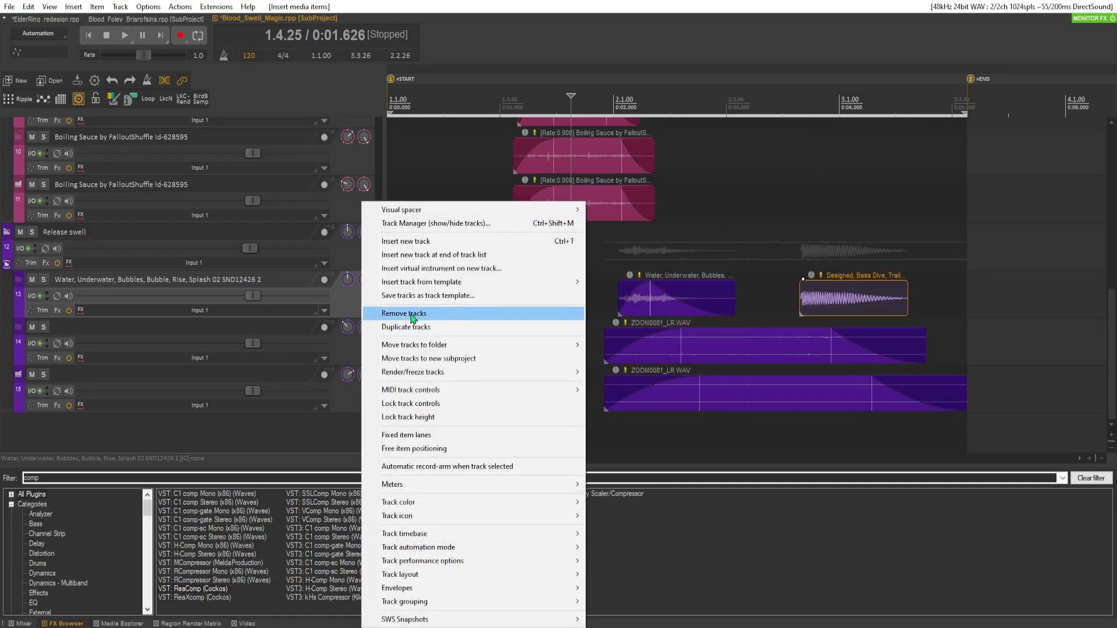
left_click(405, 241)
left_click_drag(826, 296, 645, 343)
Lower the volume of the new bass dive track to about -11 dB, auditioning its level in playback.
left_click_drag(256, 344, 186, 343)
key("space")
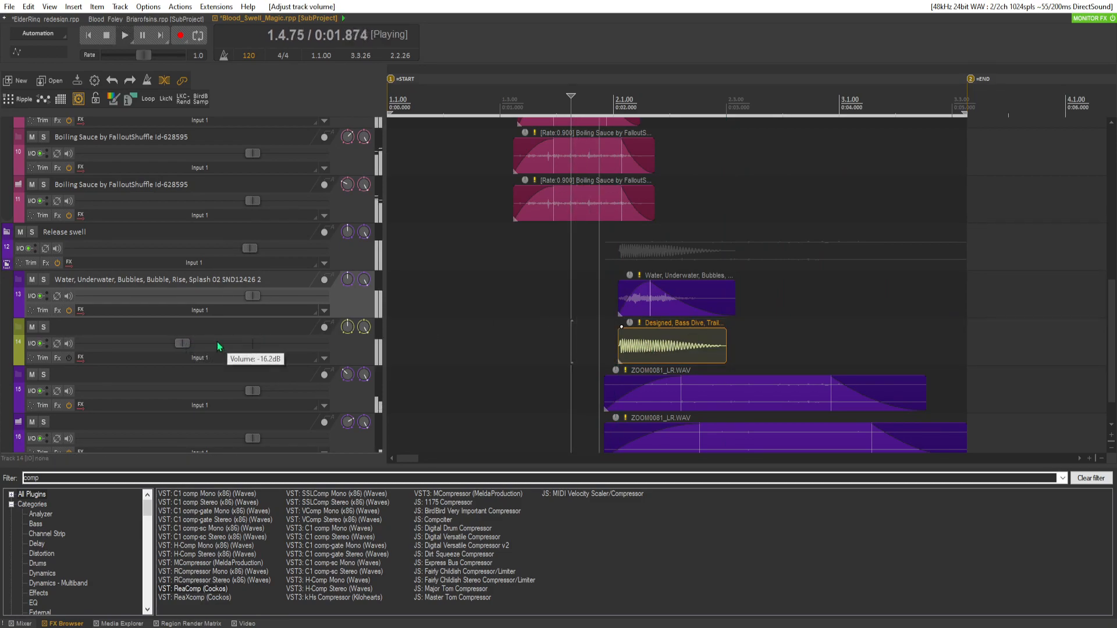
key("space")
left_click_drag(182, 343, 205, 348)
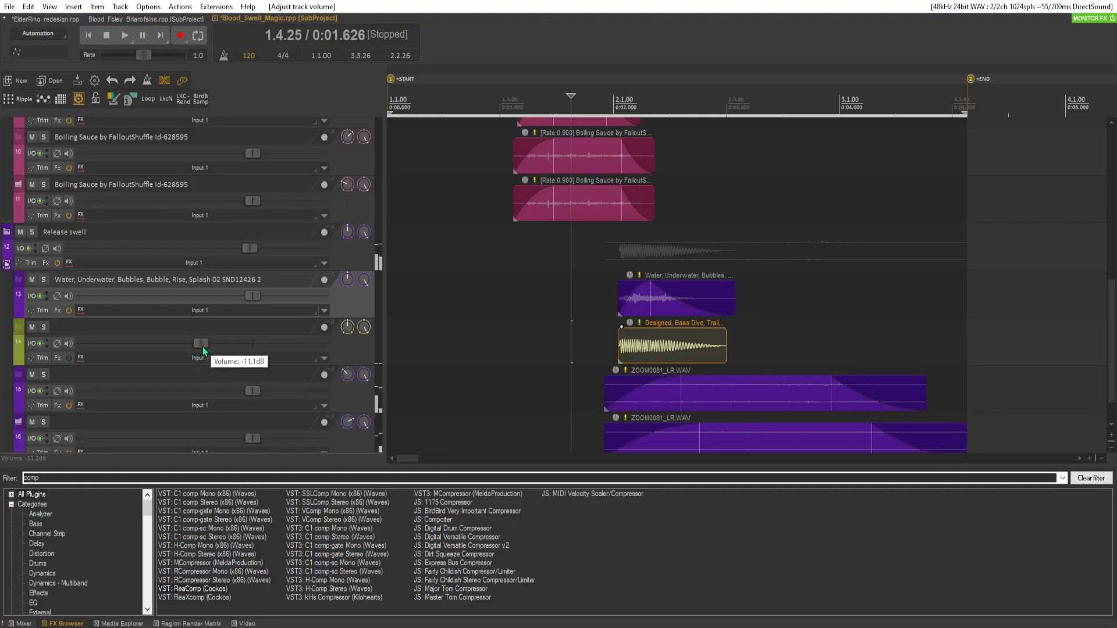
key("space")
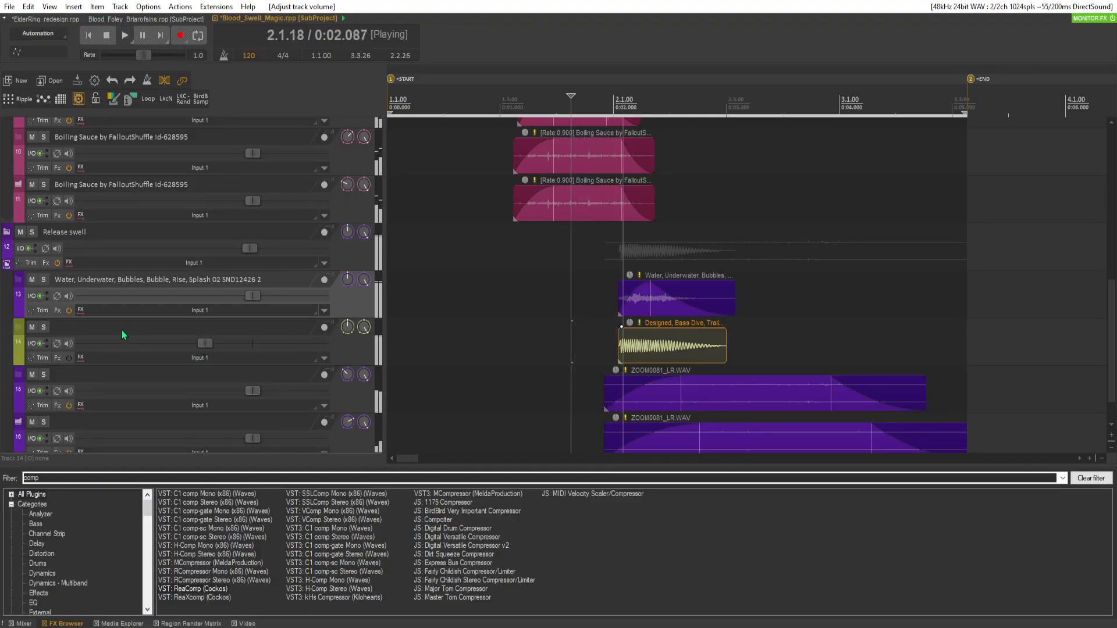
key("space")
Add VST: TDR Nova EQ (Tokyo Dawn Labs) to bass dive track 14, adjust the EQ and briefly run playback.
left_click(55, 357)
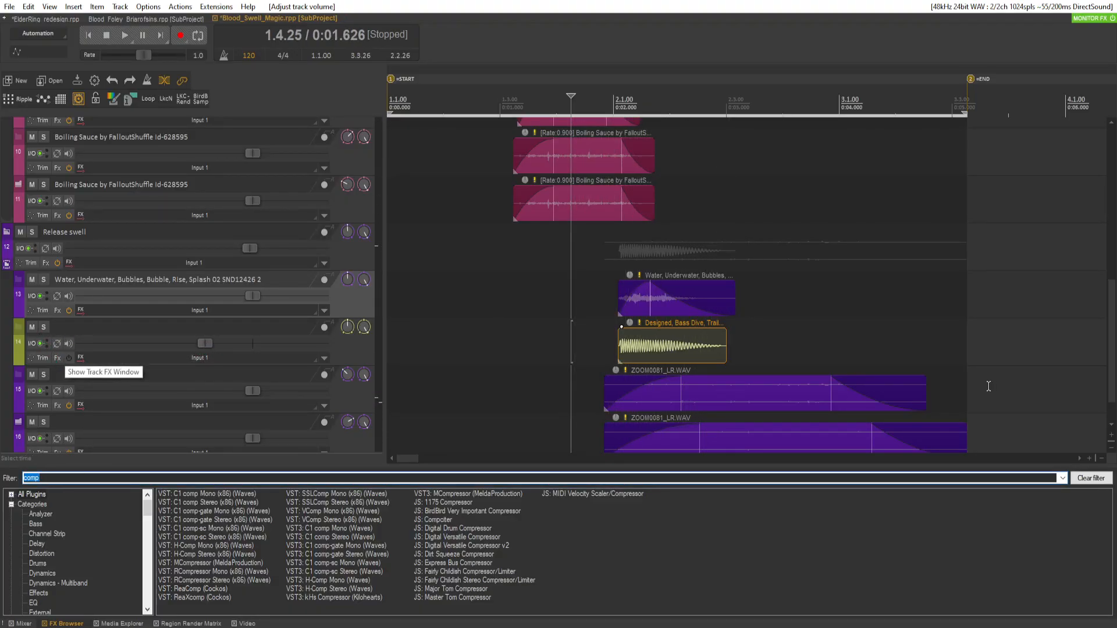
double_click(186, 511)
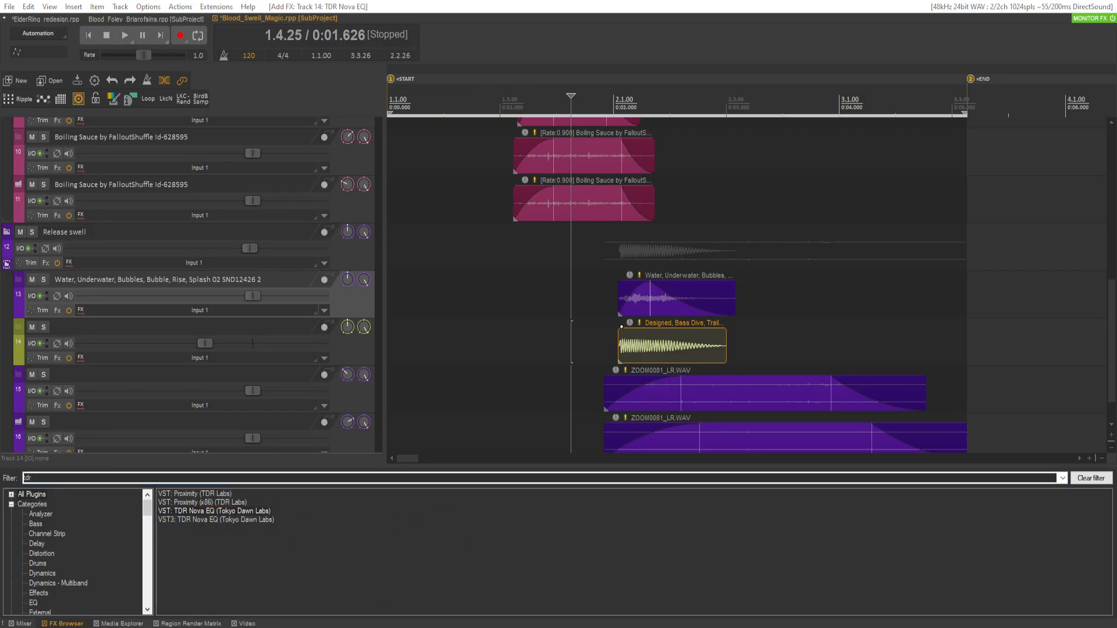
key("space")
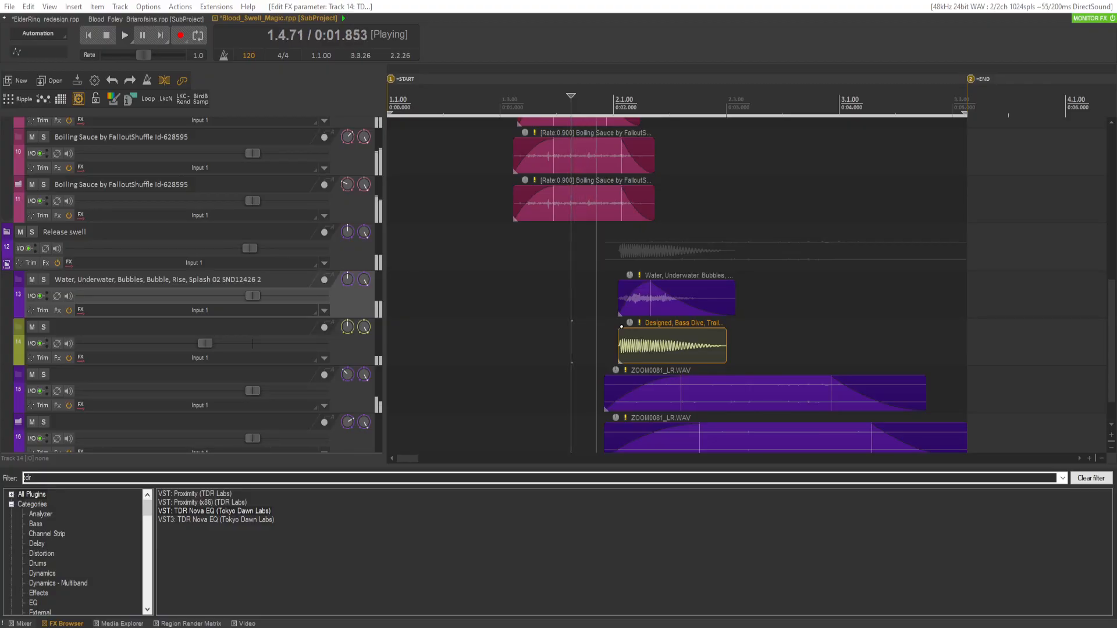
key("space")
Set track 14's volume to -5.84 dB, check it in playback and save the subproject.
left_click_drag(205, 346, 224, 348)
key("space")
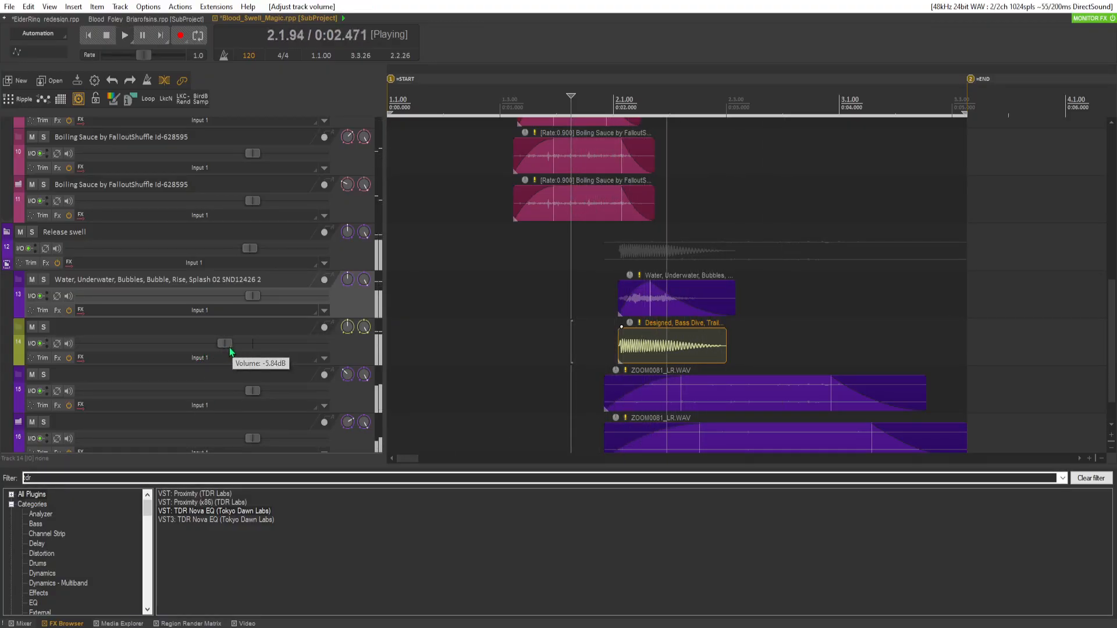
key("space")
key("ctrl+s")
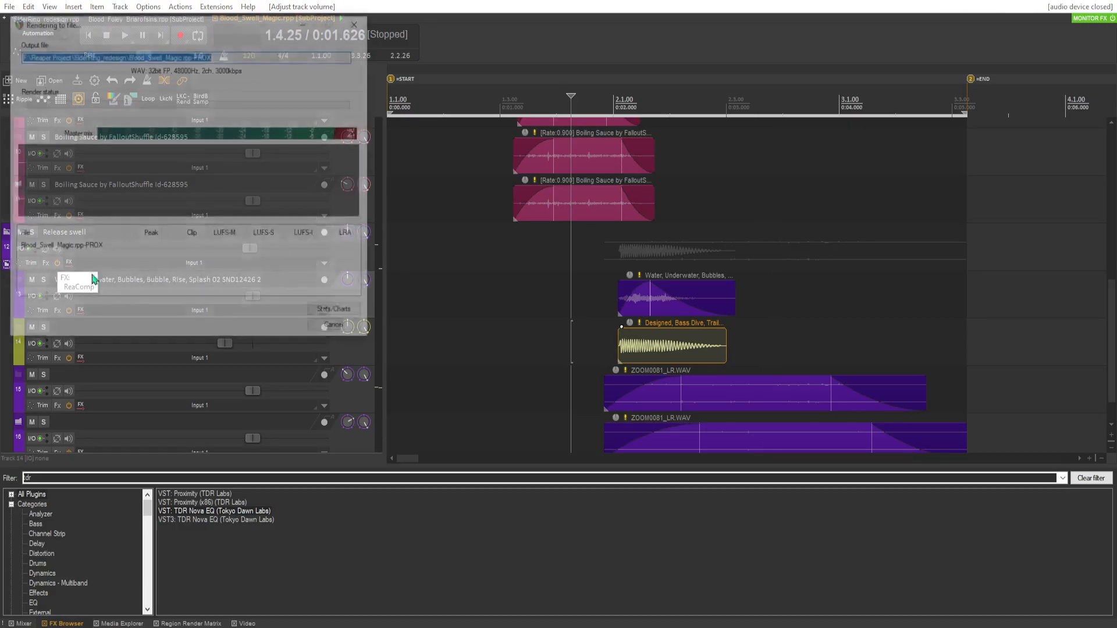
Look at the Gore Swell folder's effects, open the mixer and show the master track above the track list.
scroll(142, 285, "up", 5)
scroll(111, 242, "up", 4)
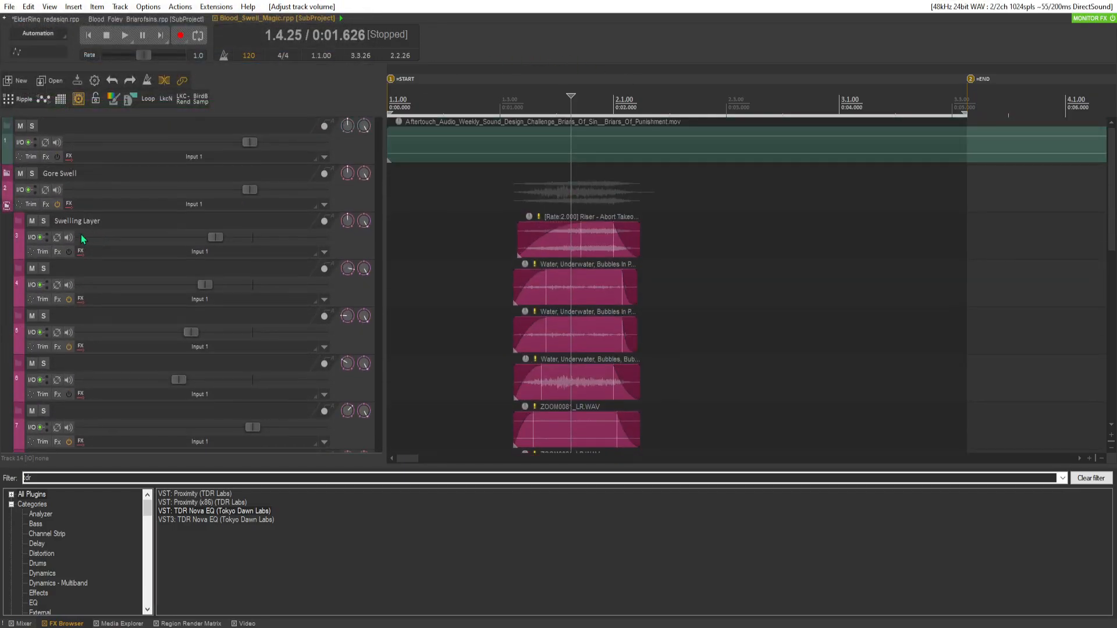
mouse_move(47, 208)
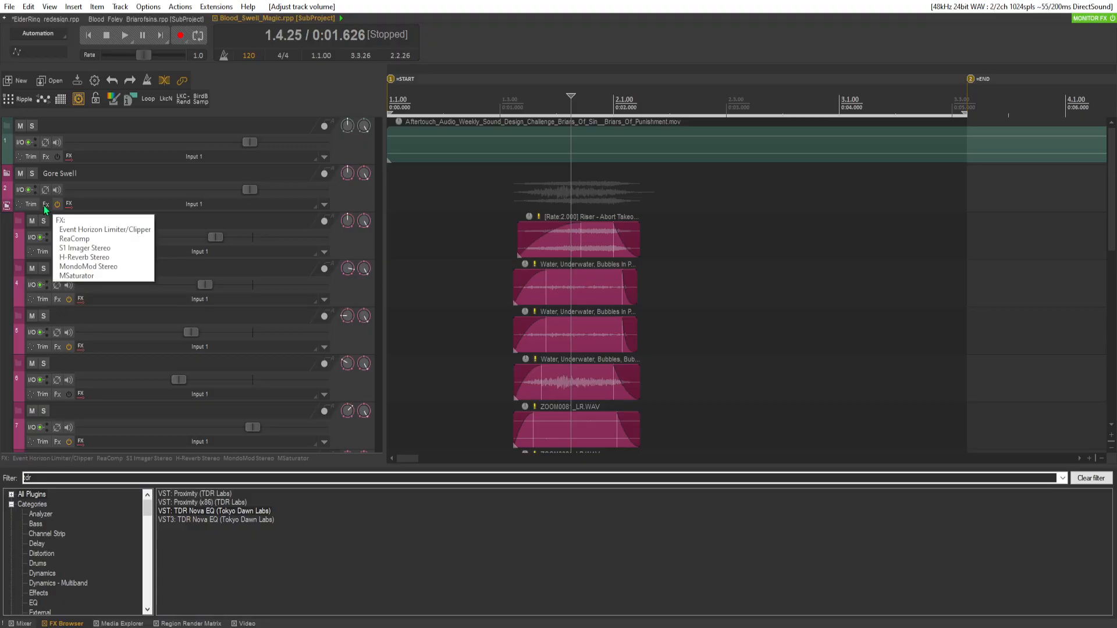
scroll(84, 445, "down", 1)
left_click(24, 623)
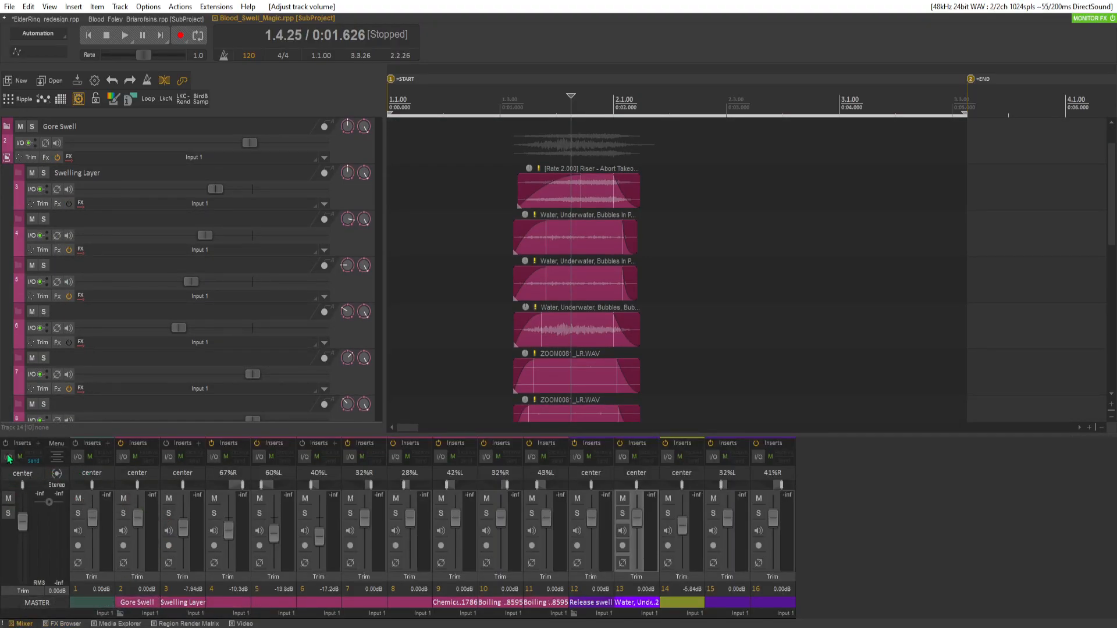
scroll(144, 216, "up", 1)
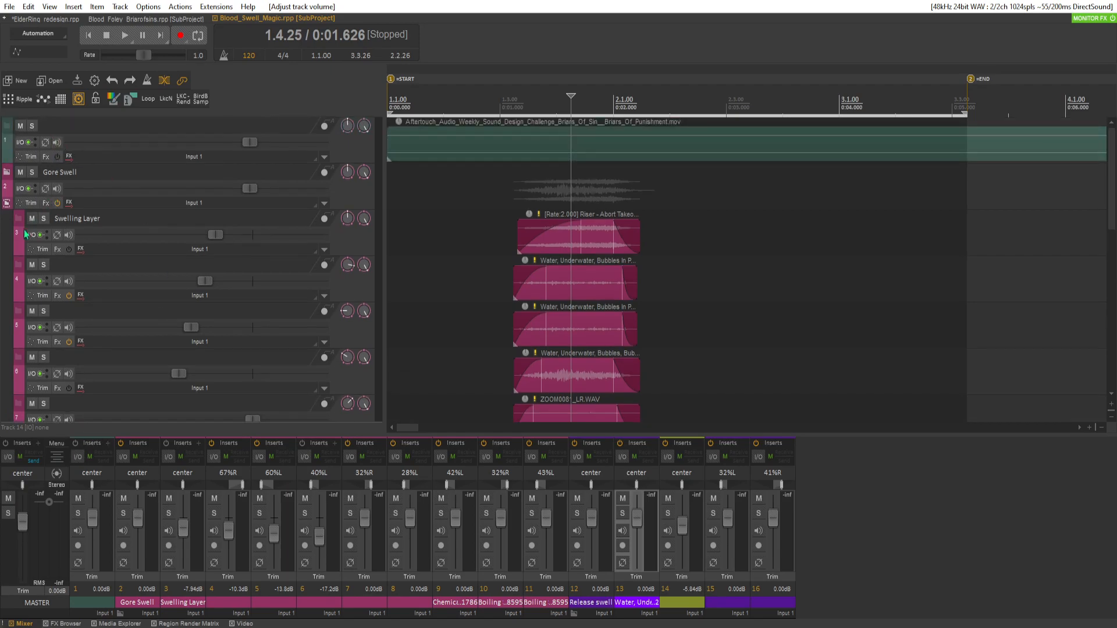
scroll(27, 230, "down", 10)
right_click(87, 406)
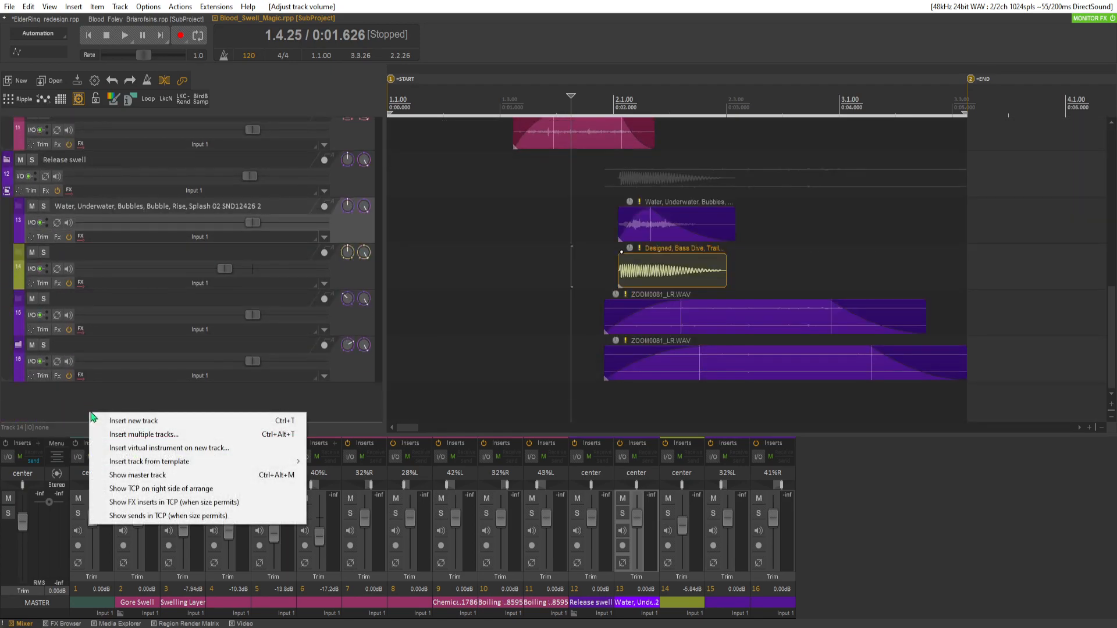
left_click(217, 476)
scroll(86, 218, "up", 10)
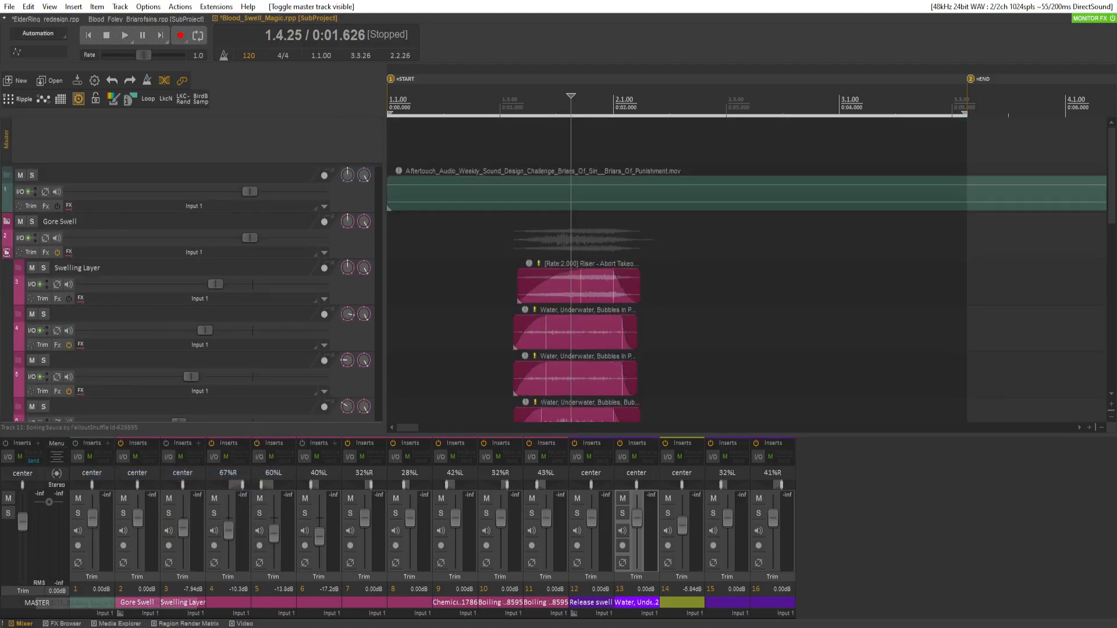
Switch to the video preview, select the master track and return to the mixer.
left_click(241, 623)
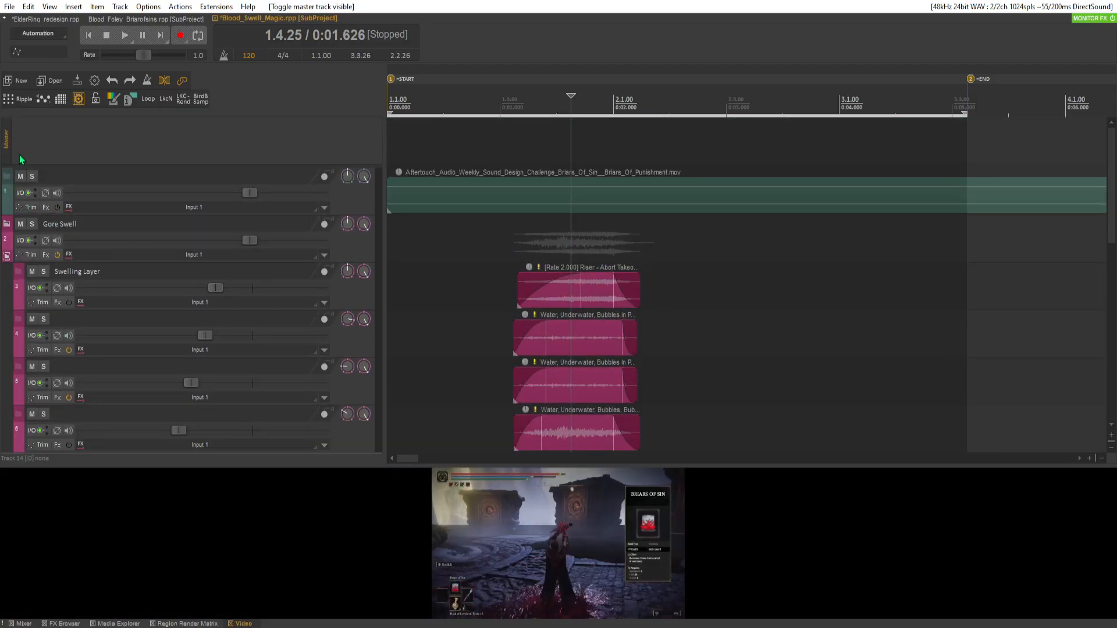
right_click(28, 142)
left_click(33, 128)
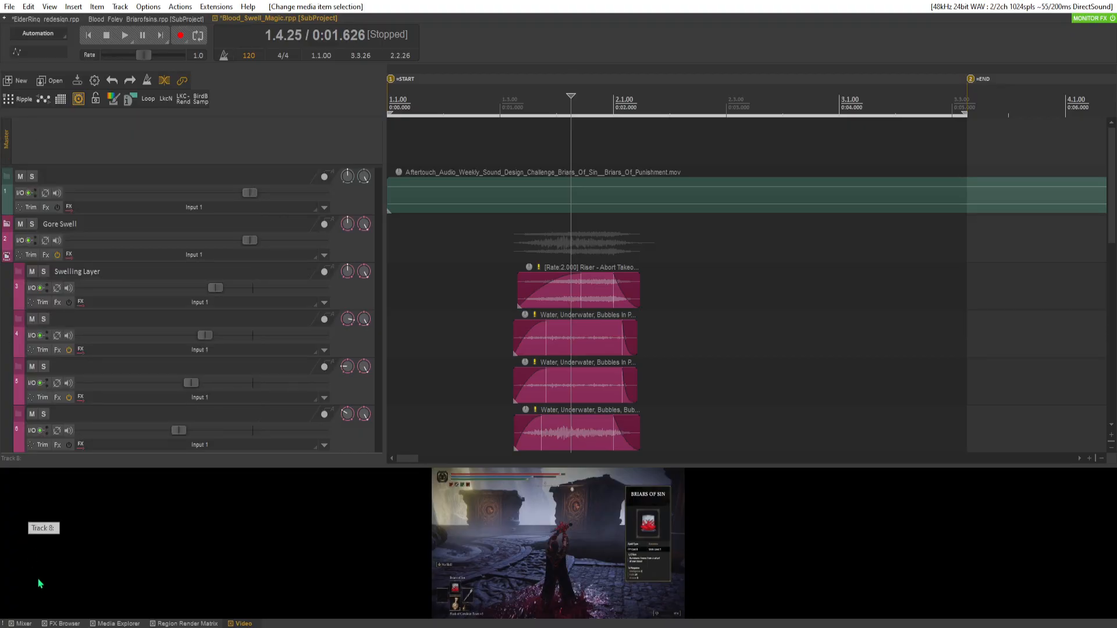
left_click(24, 623)
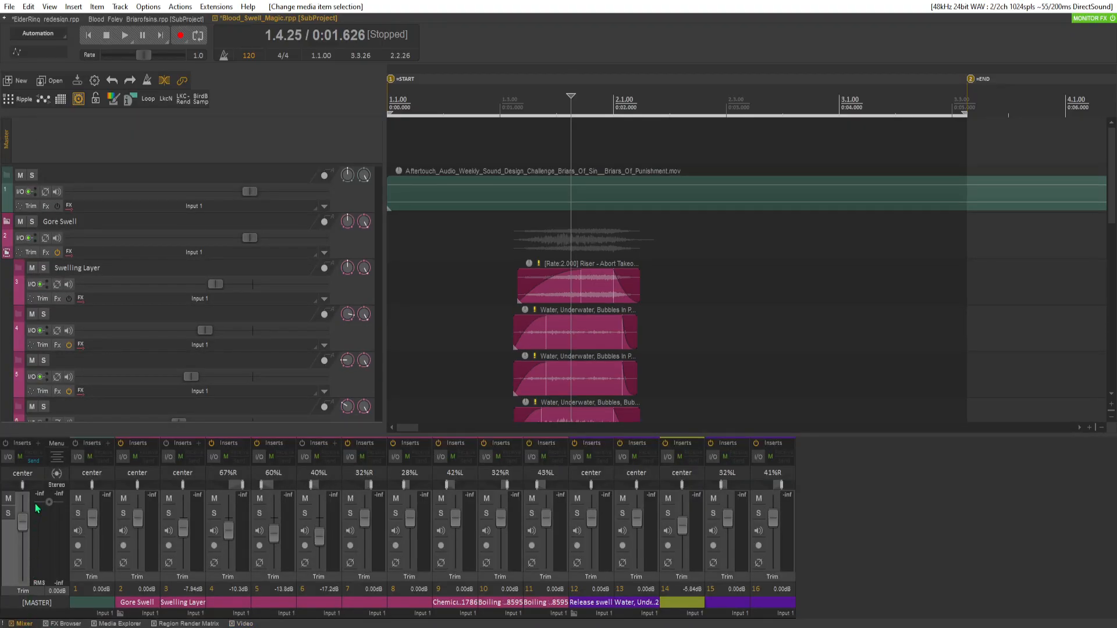
Try showing the master track on the right side of the mixer, and turn that option off again.
left_click(59, 445)
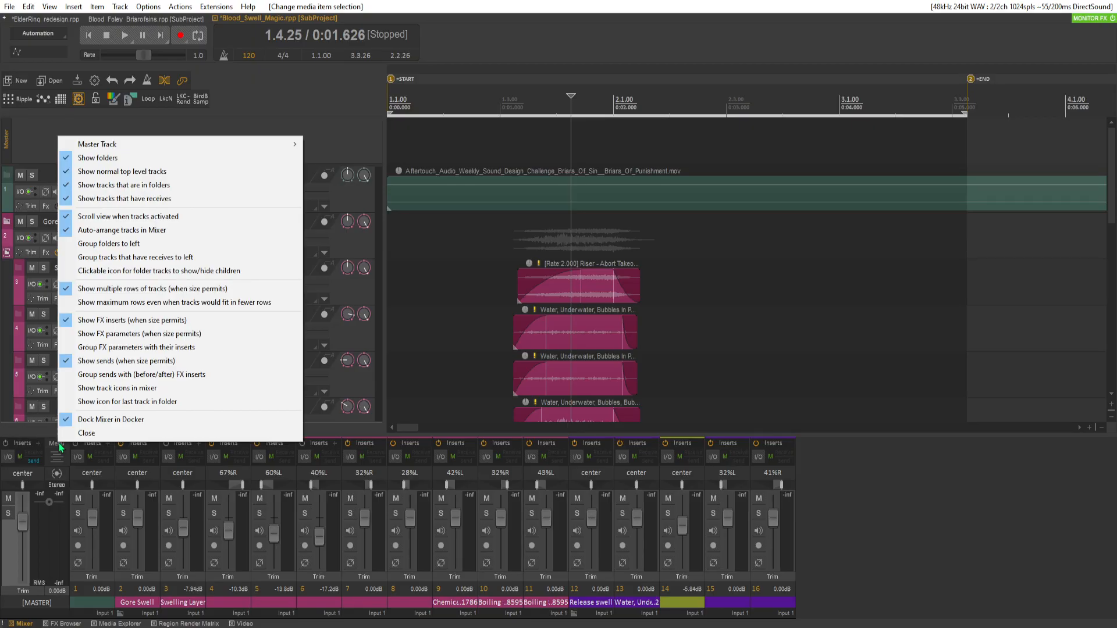
mouse_move(264, 150)
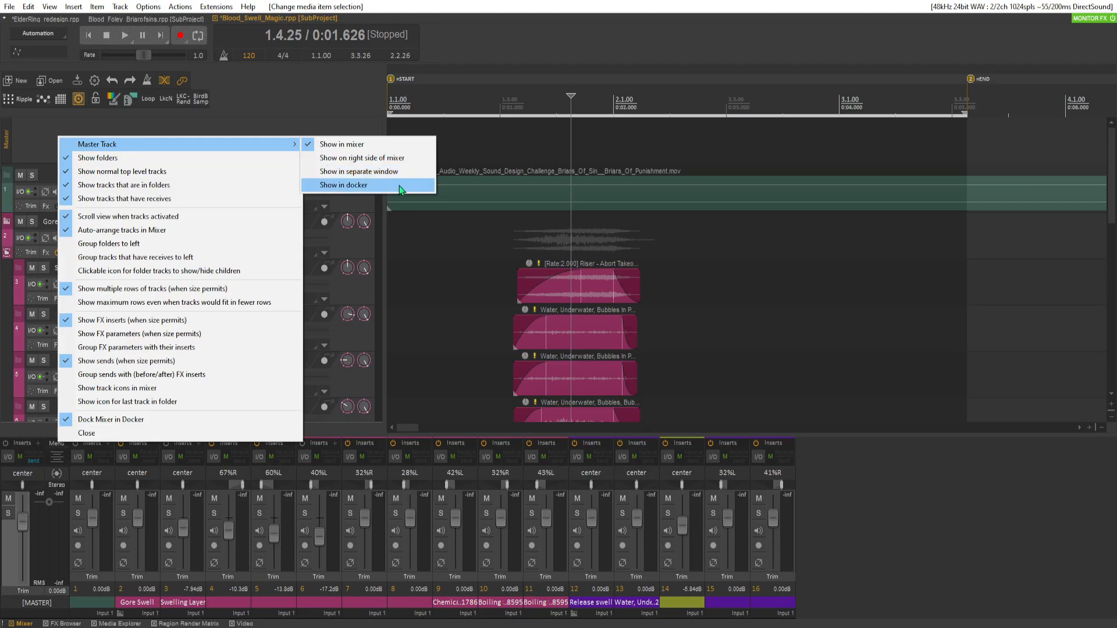
left_click(387, 158)
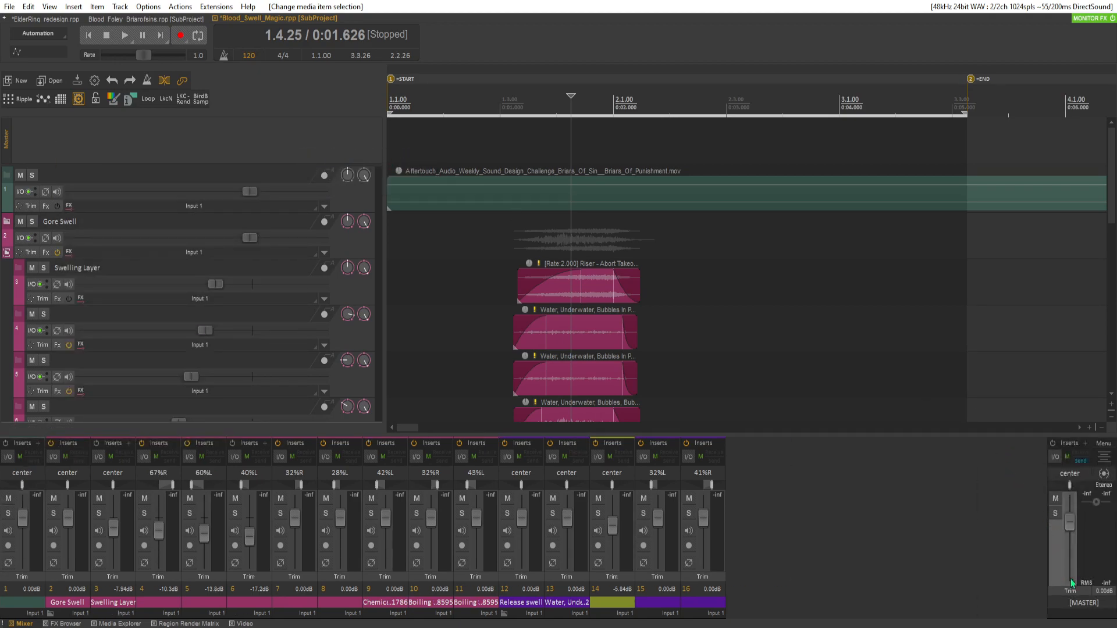
left_click(1108, 453)
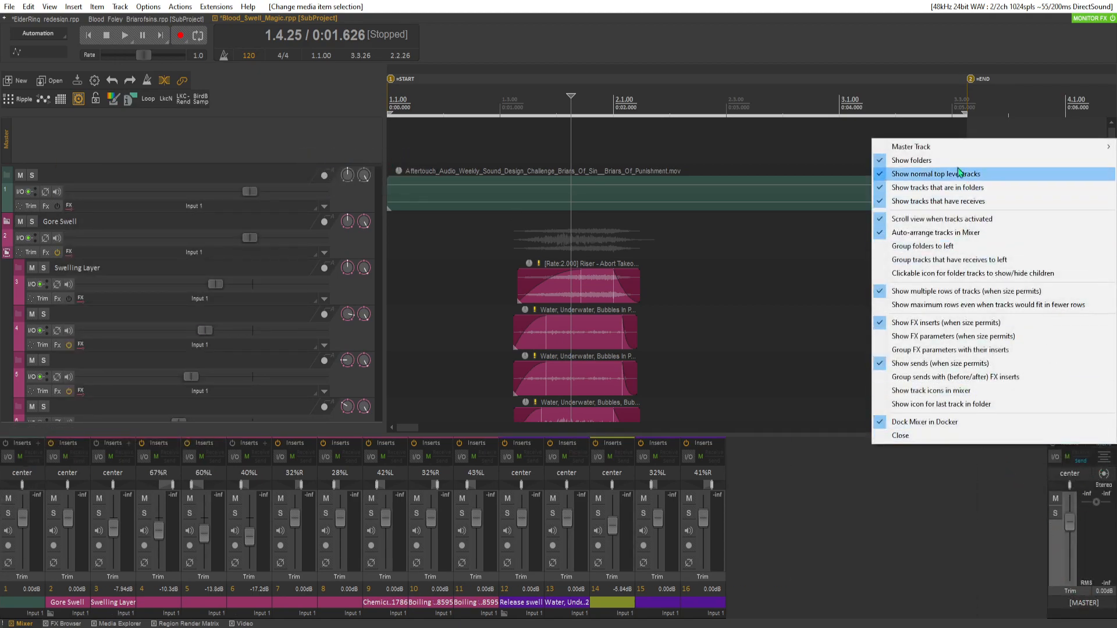
mouse_move(952, 156)
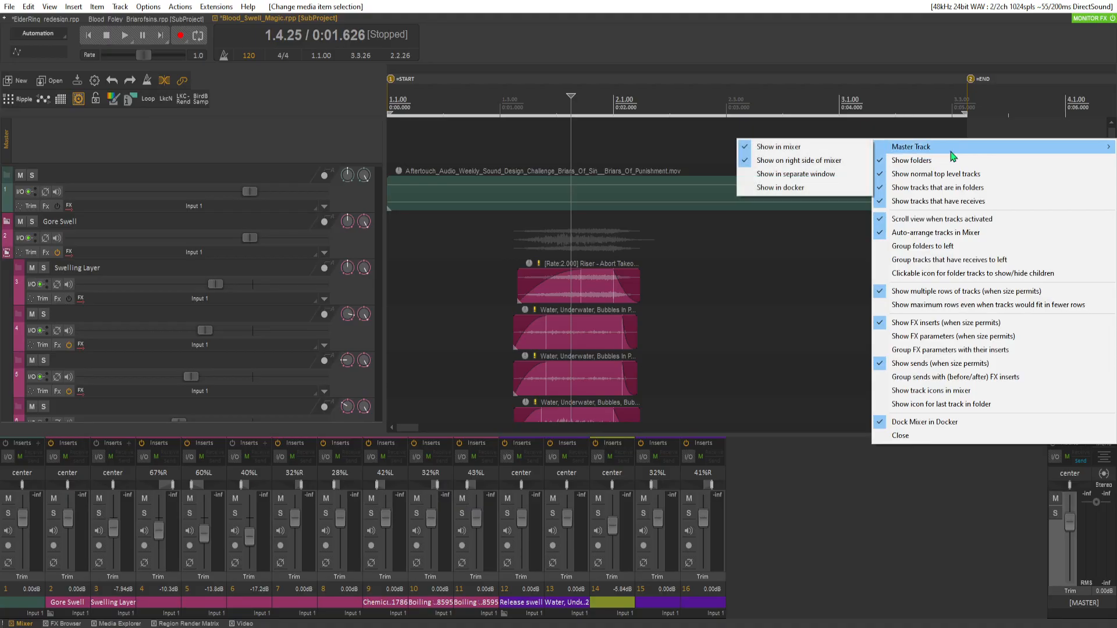
left_click(831, 160)
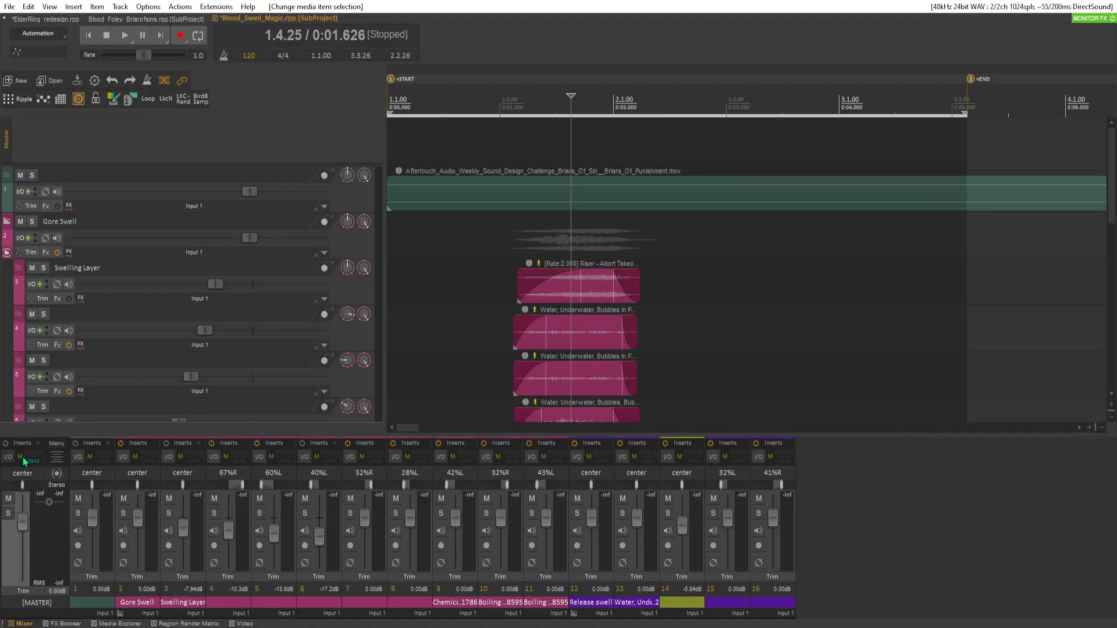
left_click(65, 456)
mouse_move(124, 155)
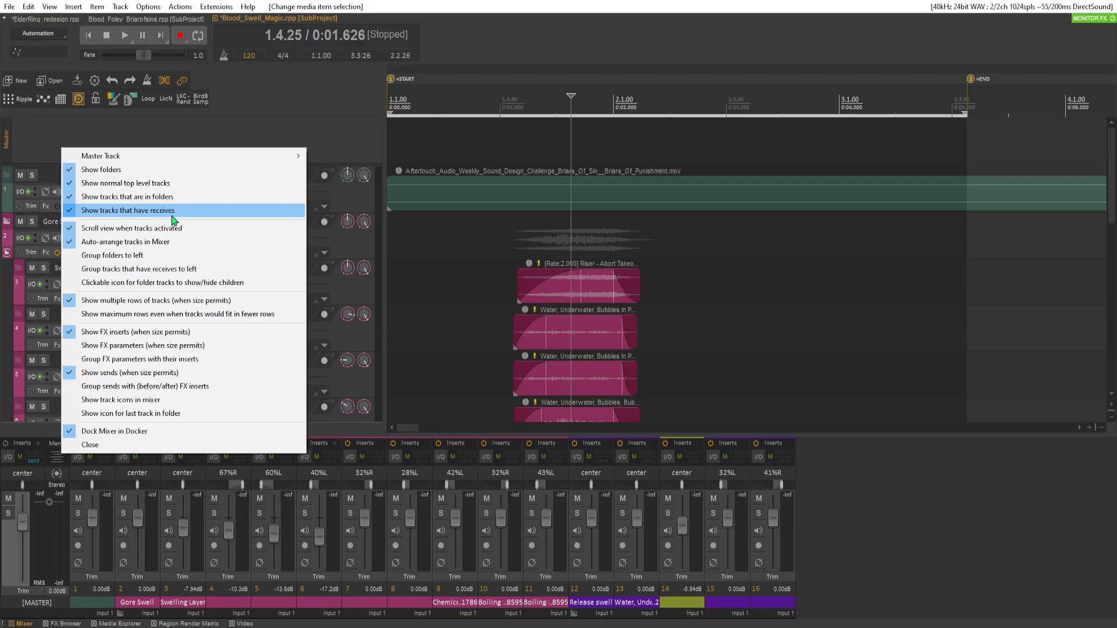
left_click(243, 116)
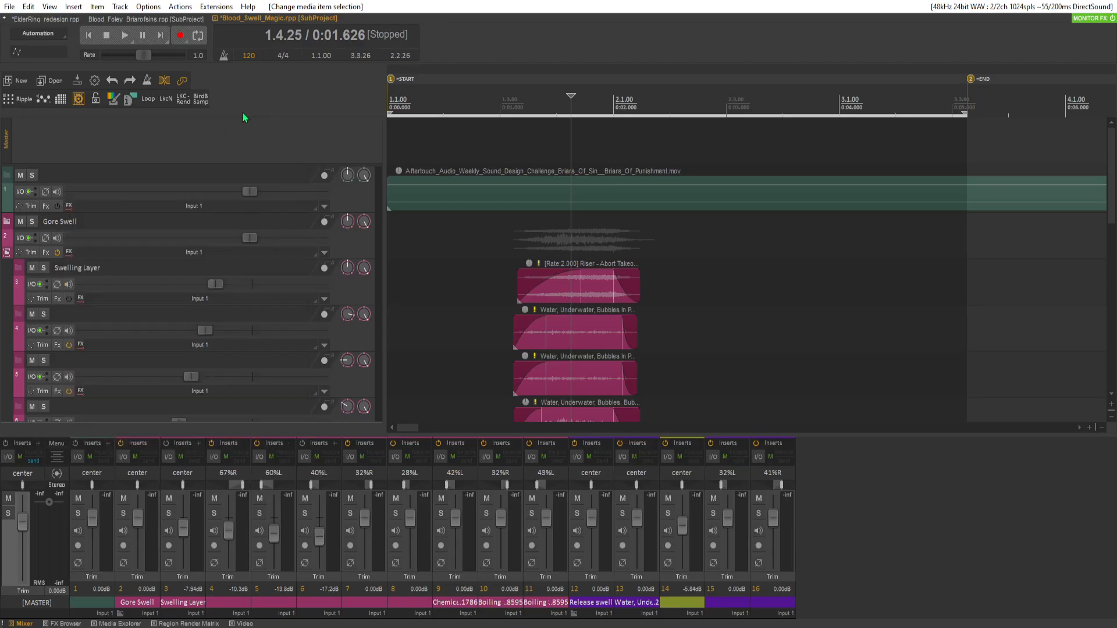
Filter the effects browser by "comp" and add VST3: H-Comp Stereo (Waves) to the master track.
key("shift+f")
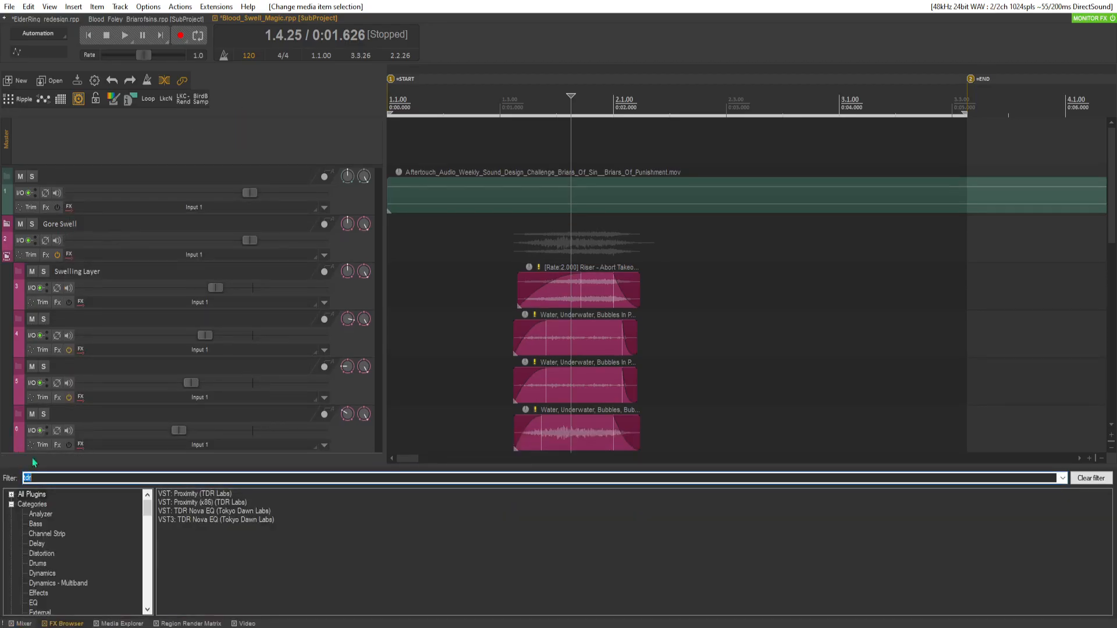
left_click(23, 623)
key("shift+f")
key("shift+f")
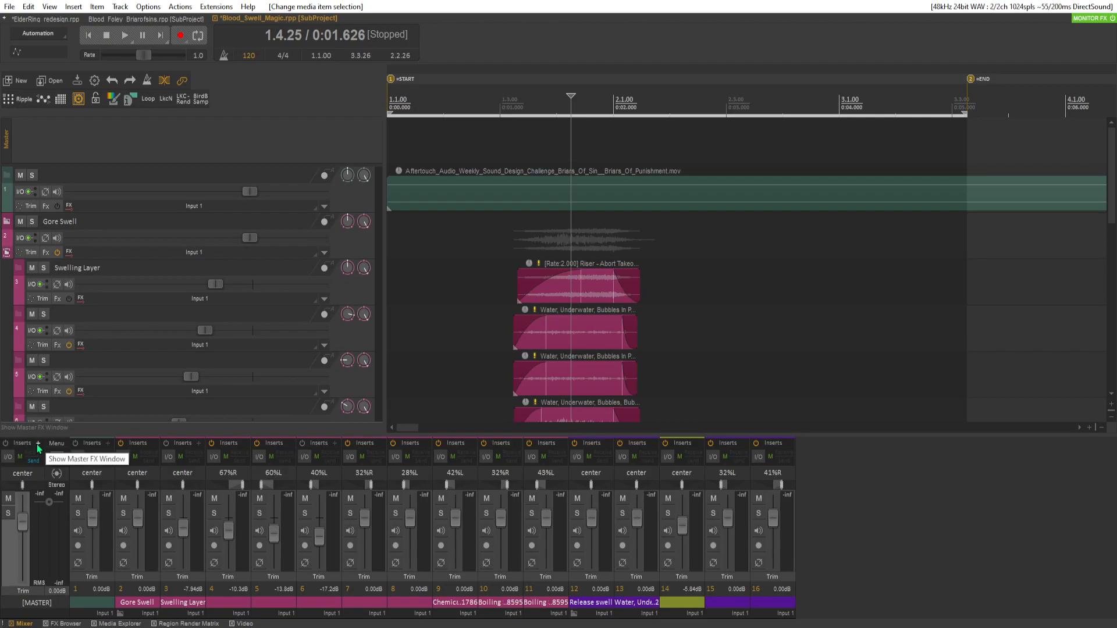
key("shift+f")
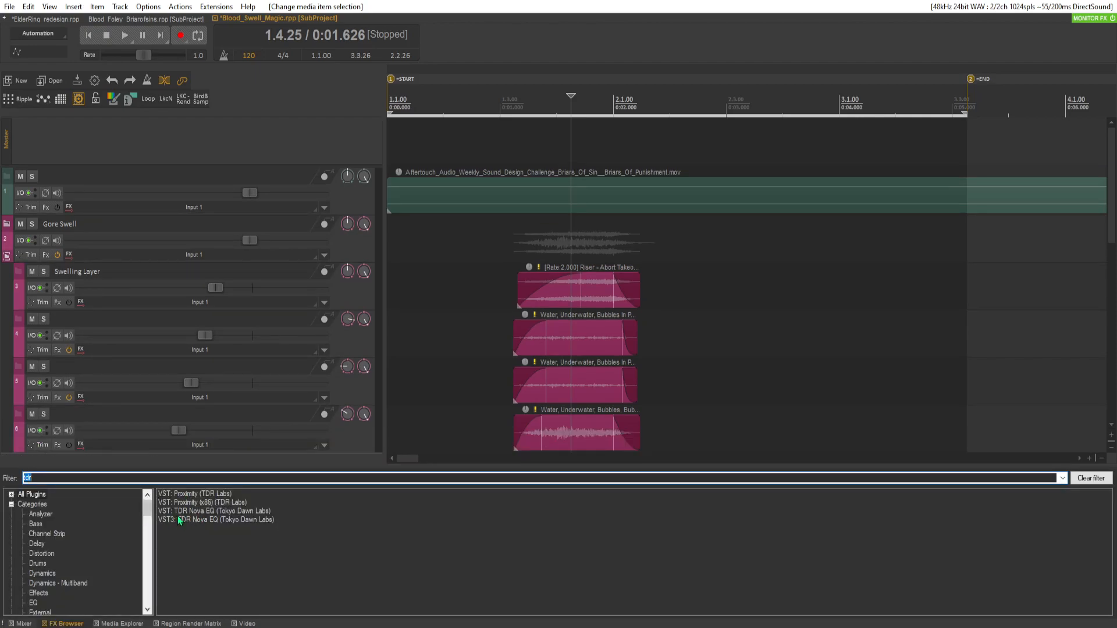
type("comp")
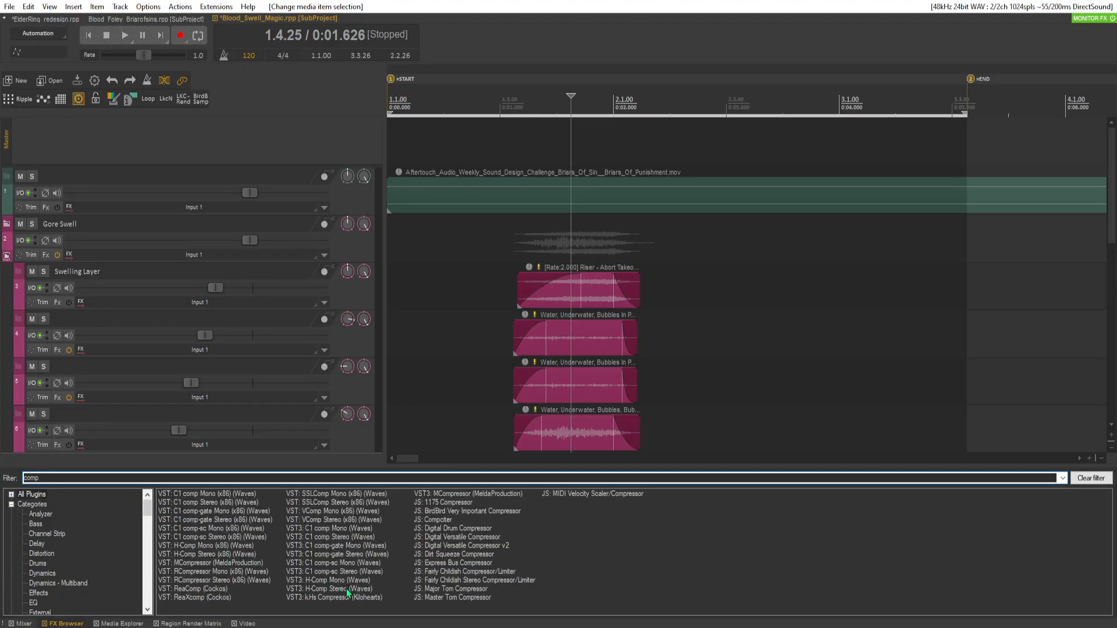
left_click_drag(346, 588, 295, 281)
Show the mixer and audition the swell repeatedly from 1.4.25 while adjusting the H-Comp compressor on the master.
scroll(316, 274, "down", 10)
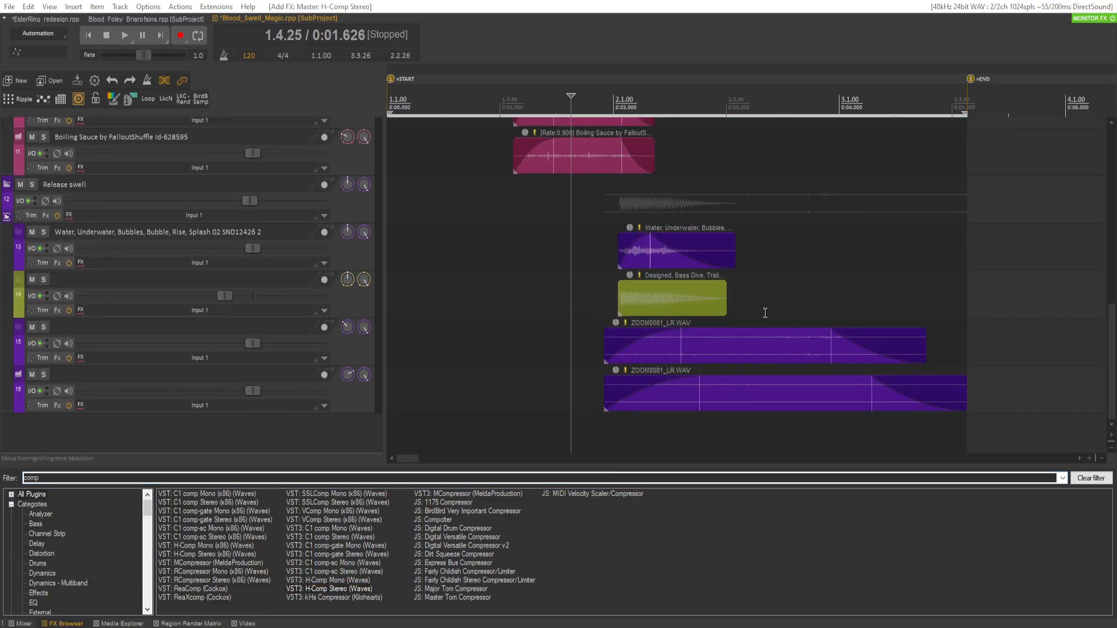
left_click(24, 623)
key("space")
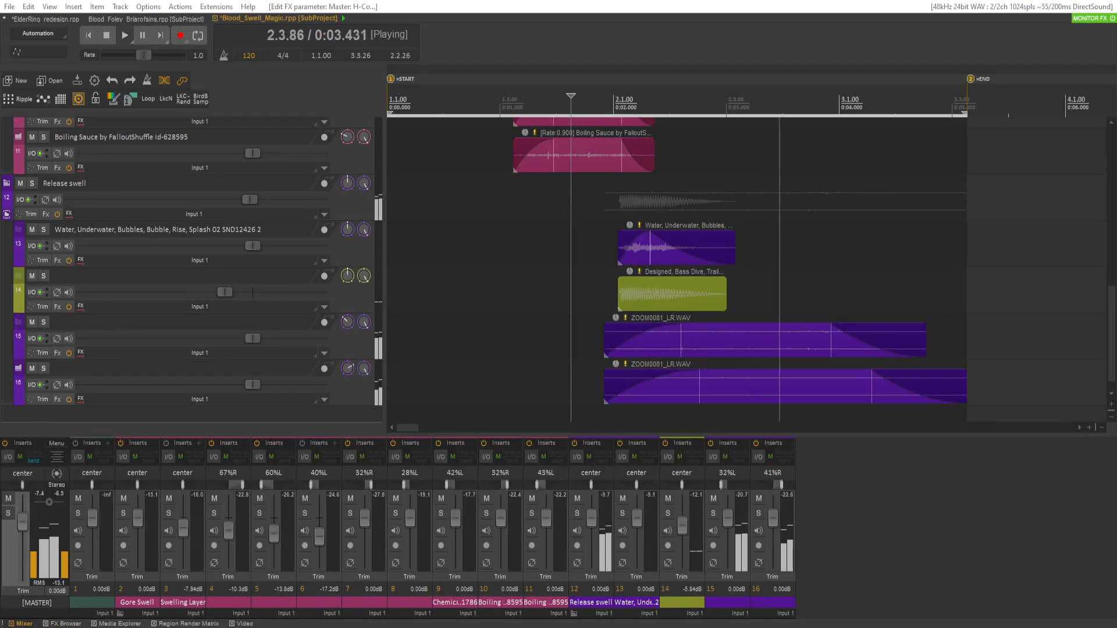
key("space")
key("space")
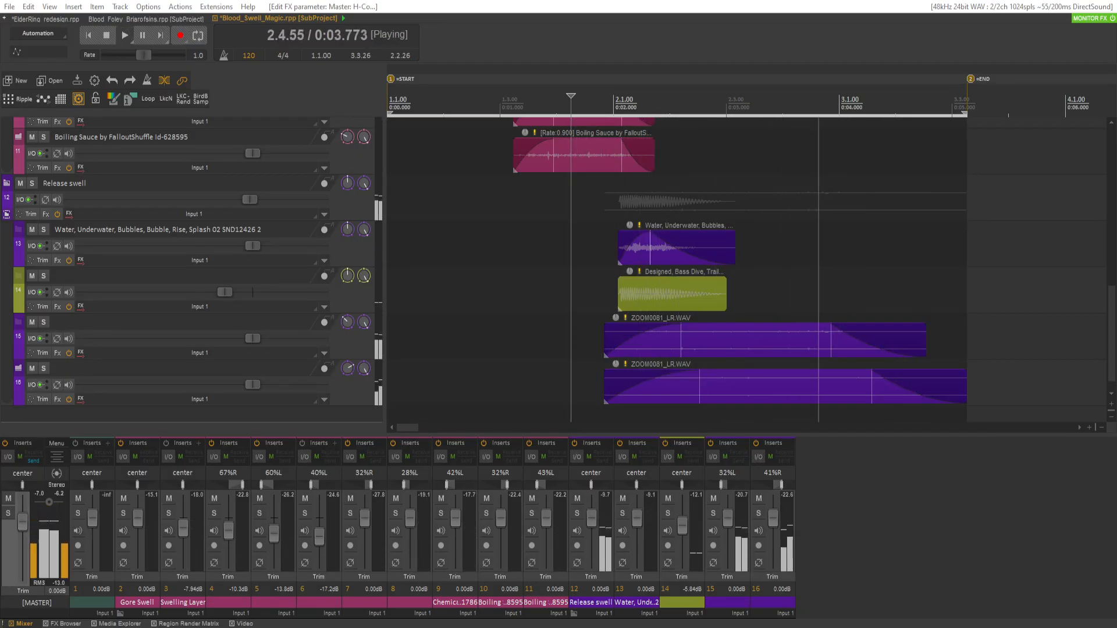
key("space")
key("space")
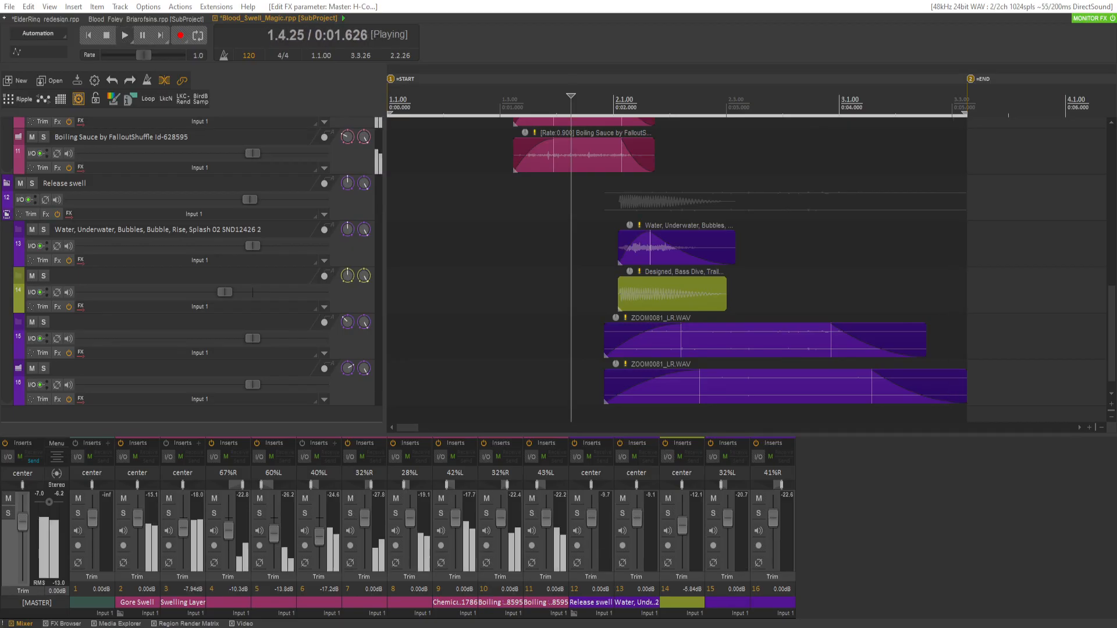
key("space")
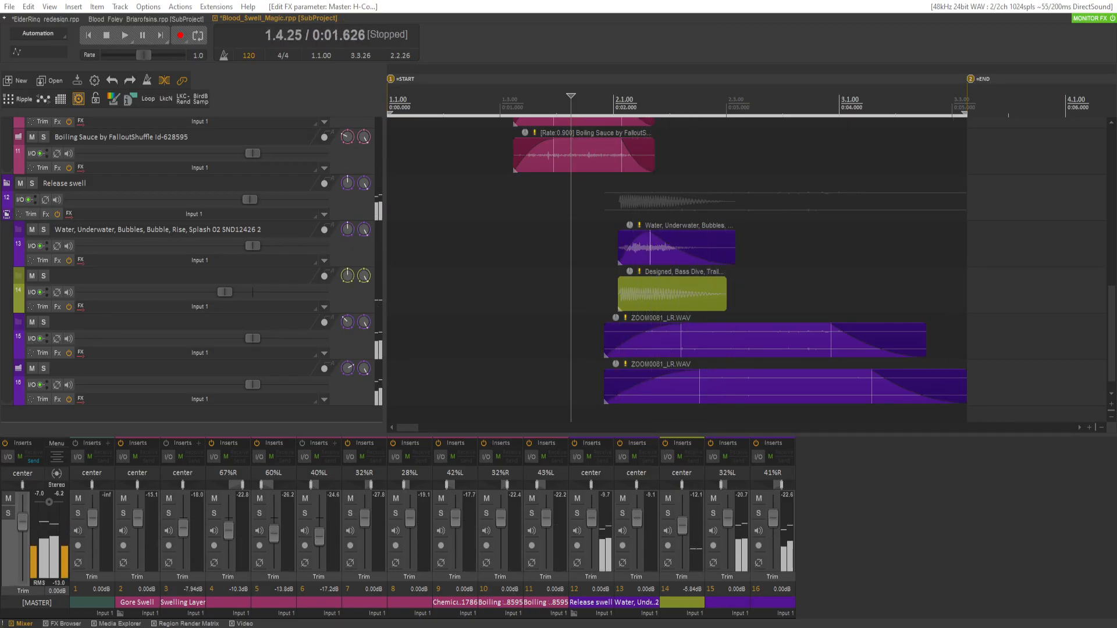
key("space")
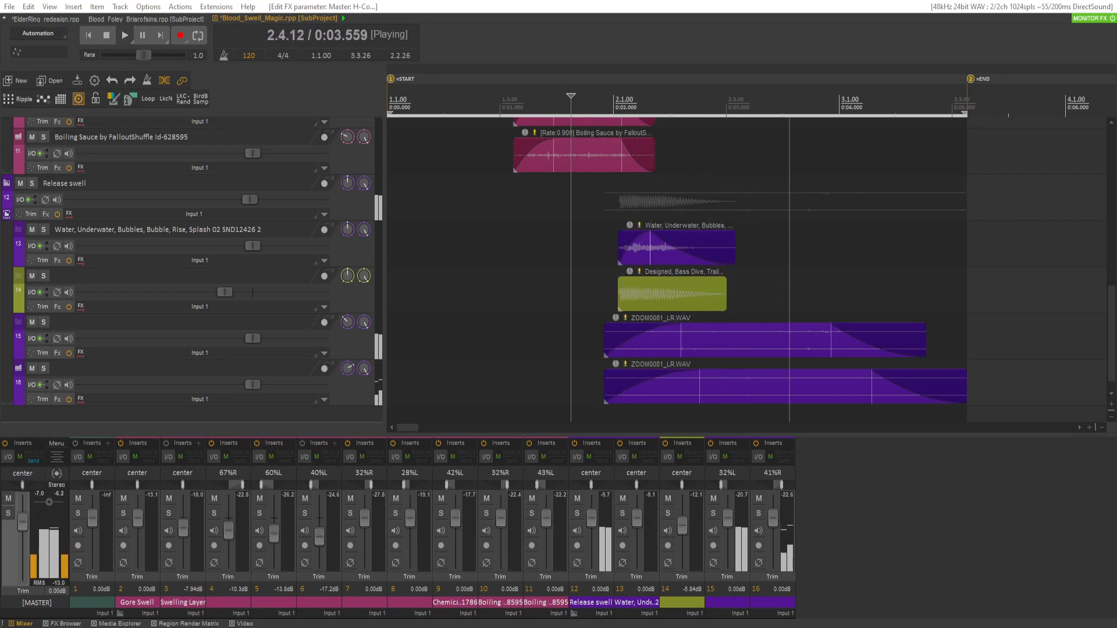
key("space")
key("space")
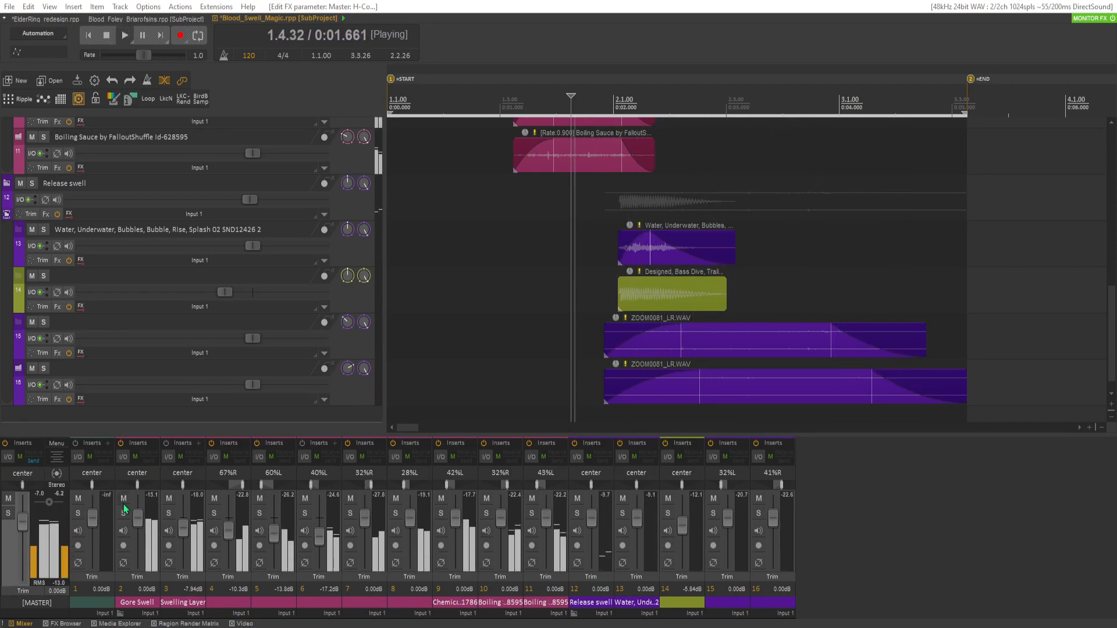
key("space")
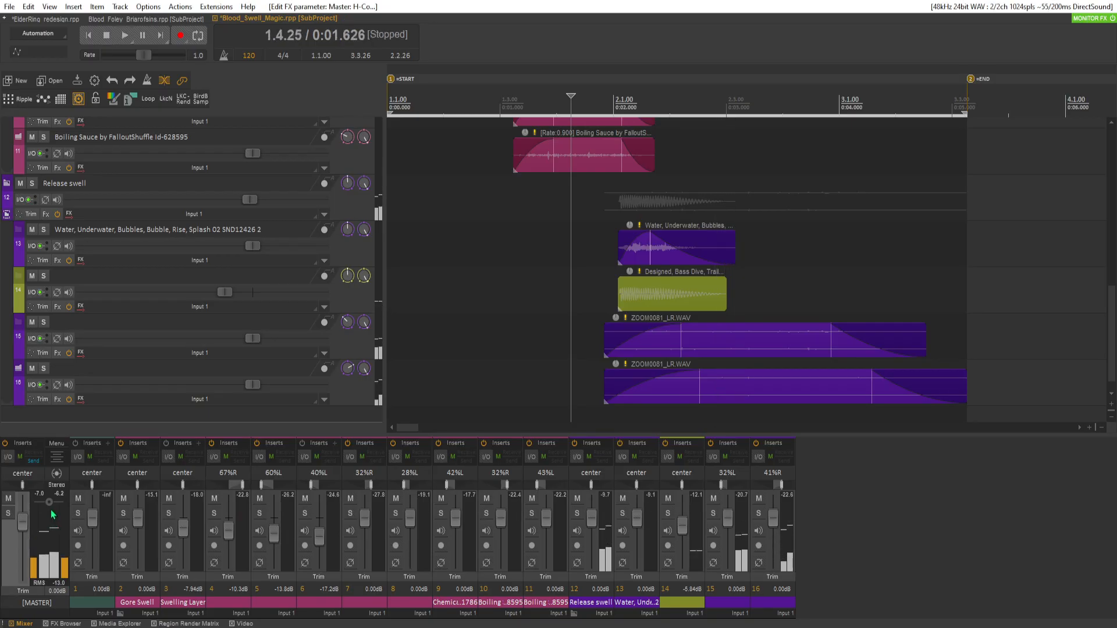
key("space")
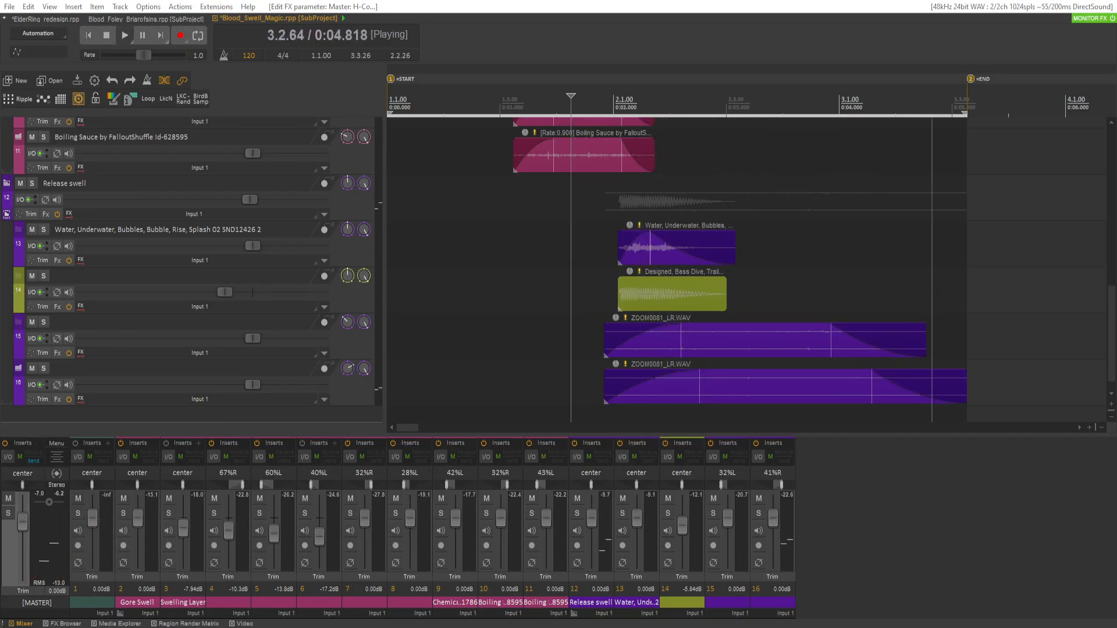
key("space")
key("space")
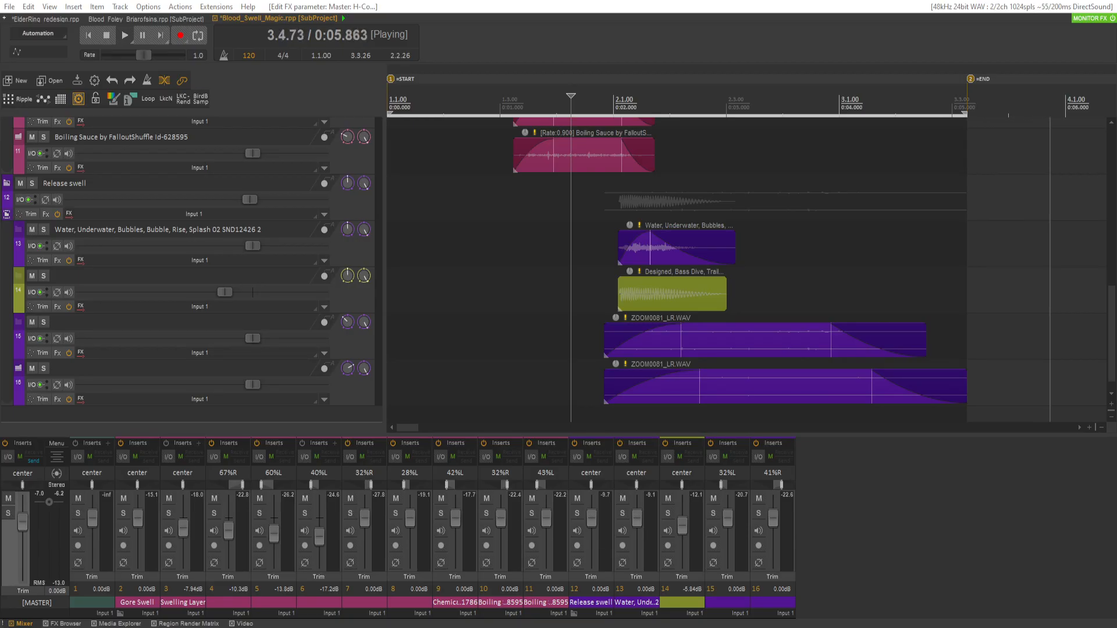
key("space")
key("space")
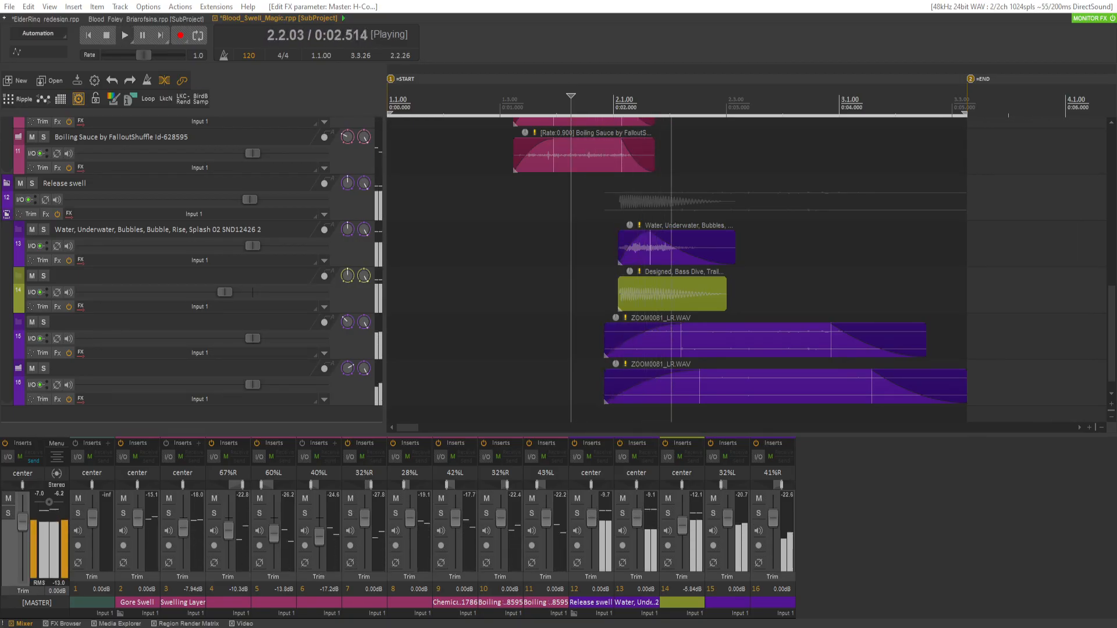
key("space")
key("space")
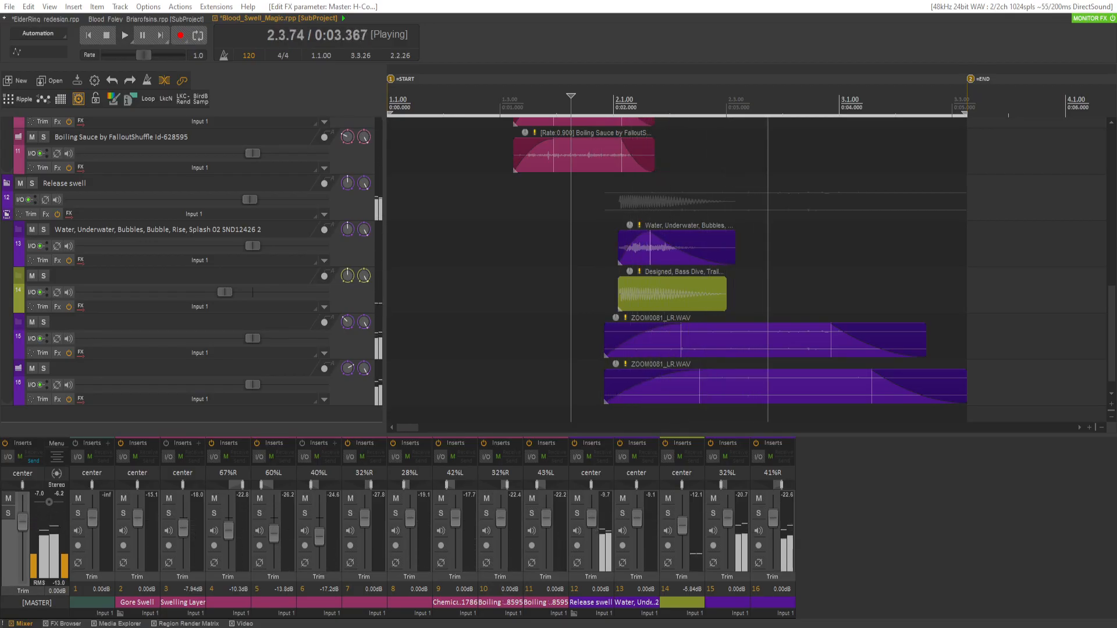
key("space")
key("space")
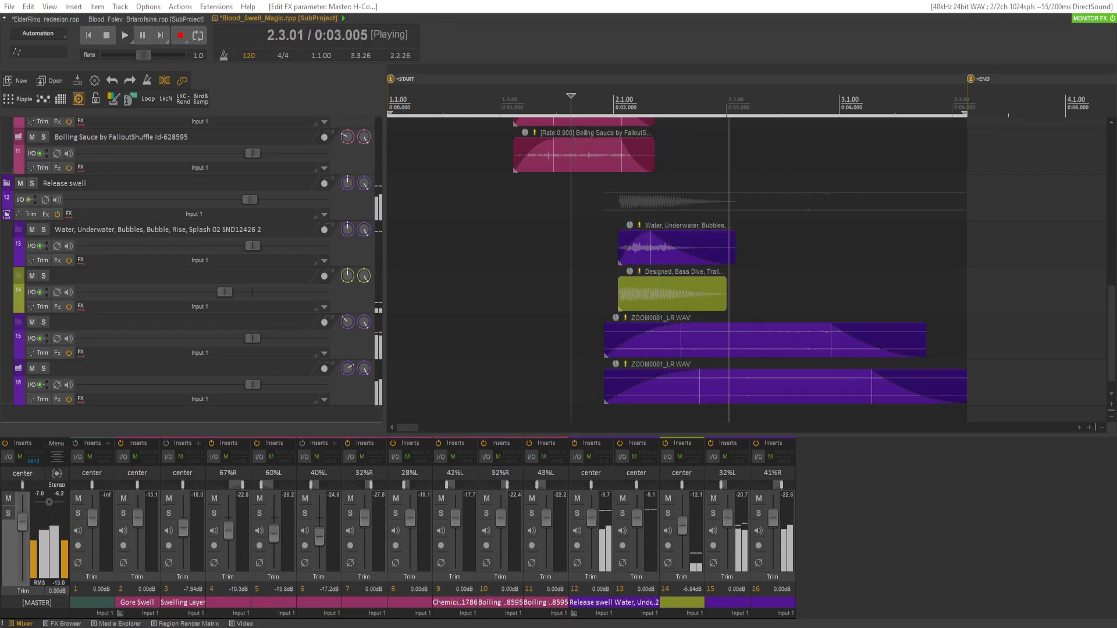
key("space")
key("space")
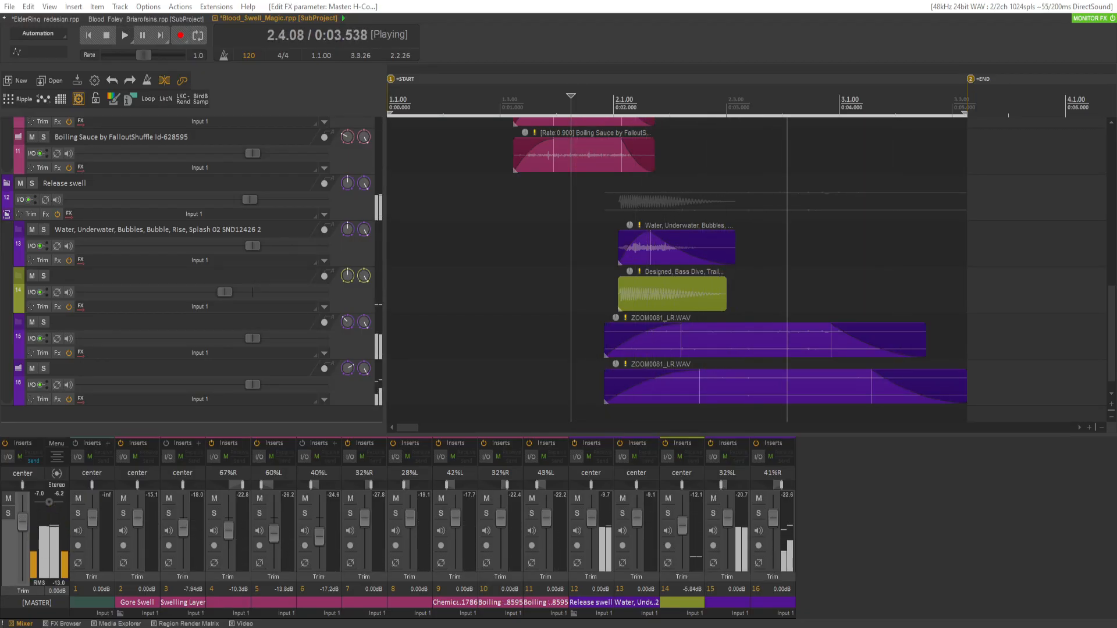
key("space")
key("space")
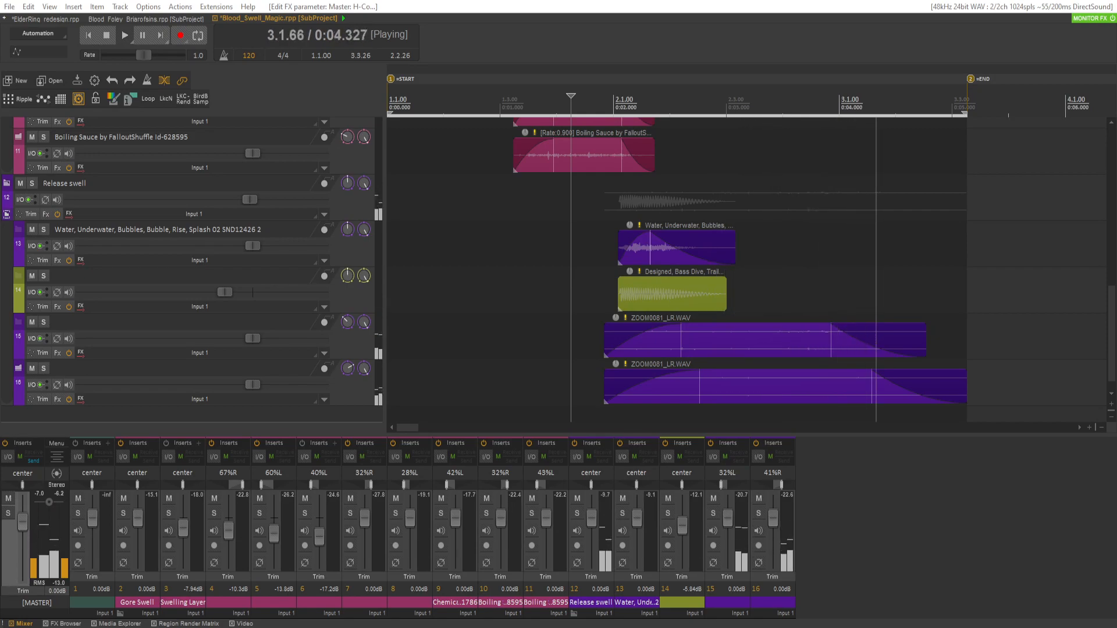
key("space")
key("space")
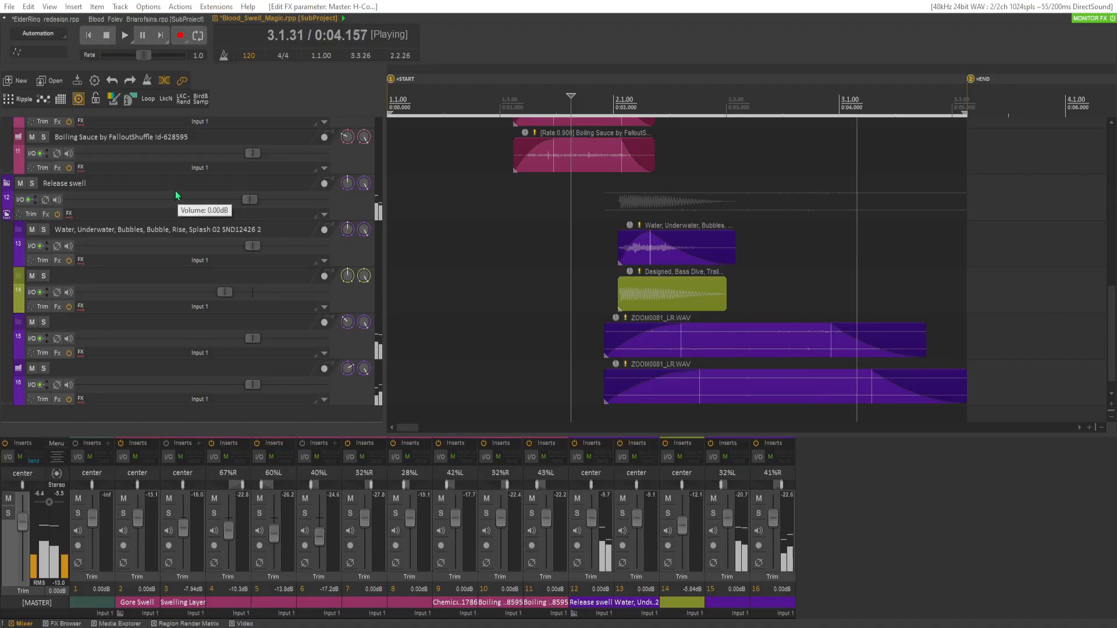
key("space")
Duplicate the "Water, Underwater, Bubbles, Bubble, Rise, Splash 02" track in the Release swell folder and audition the layered result.
right_click(345, 256)
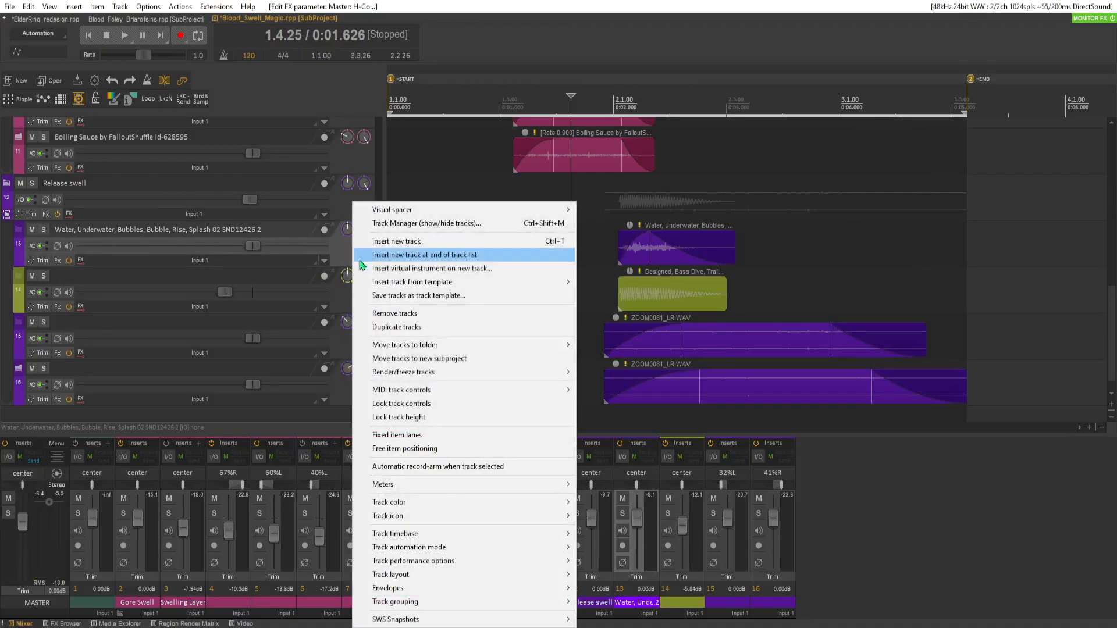
left_click(394, 324)
key("space")
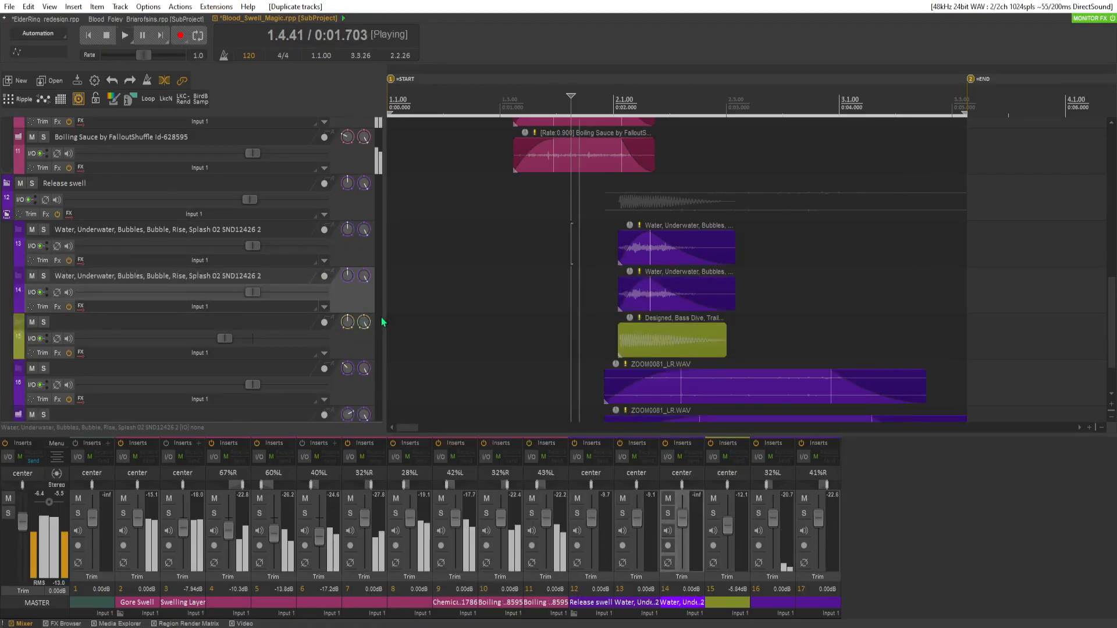
key("space")
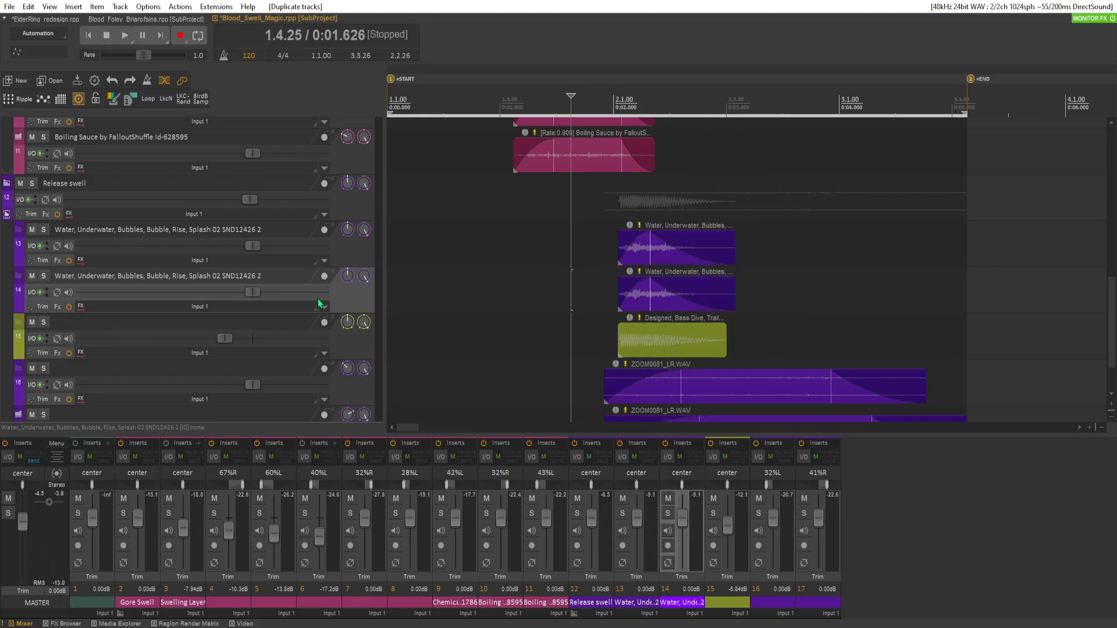
Duplicate the copied bubble track once more, adjust an effect parameter on the new copy, and audition the three layers.
right_click(345, 307)
left_click(390, 327)
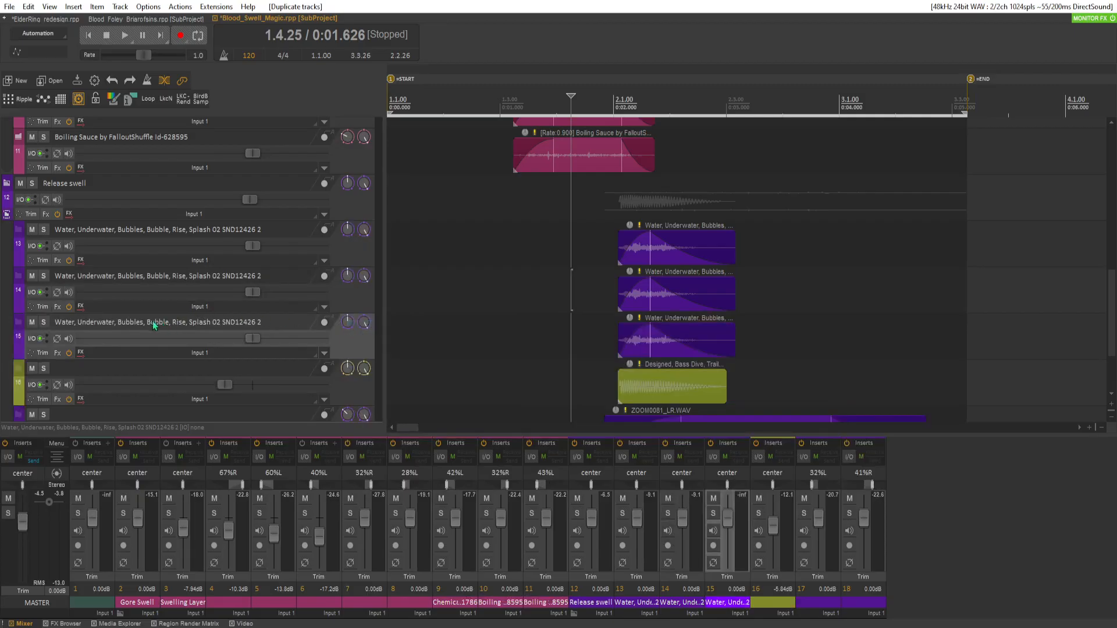
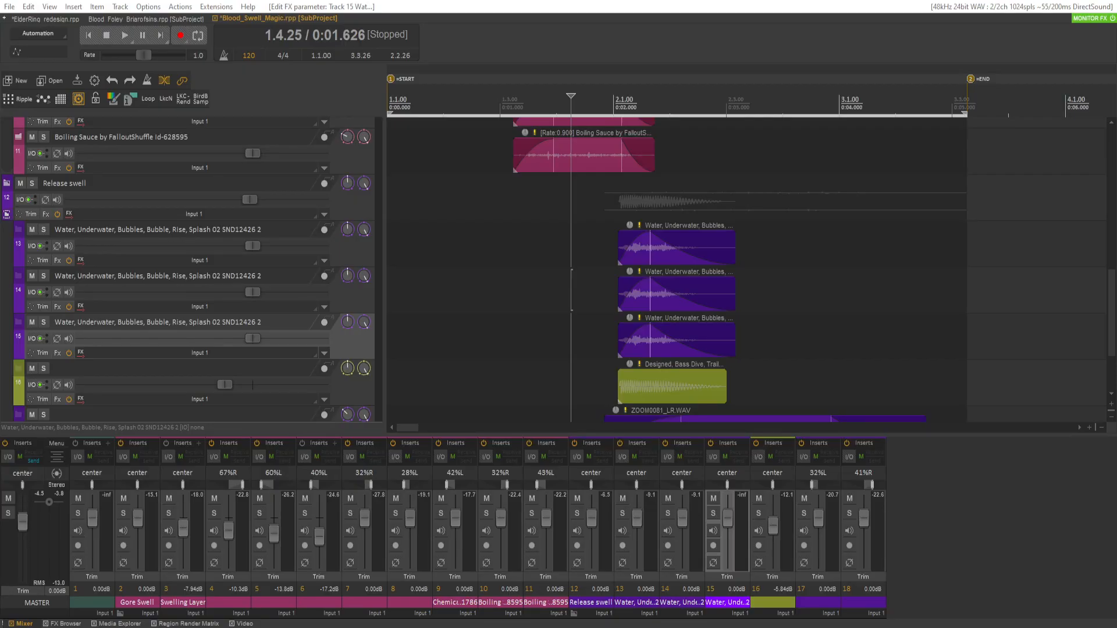
key("space")
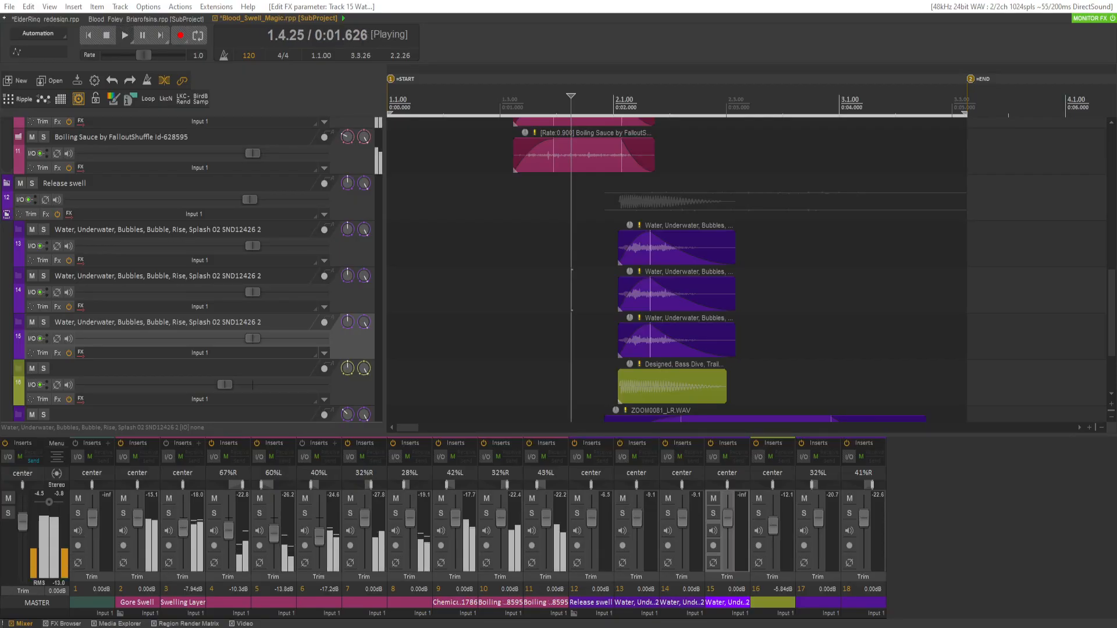
key("space")
key("space")
key("space")
key("space")
key("space")
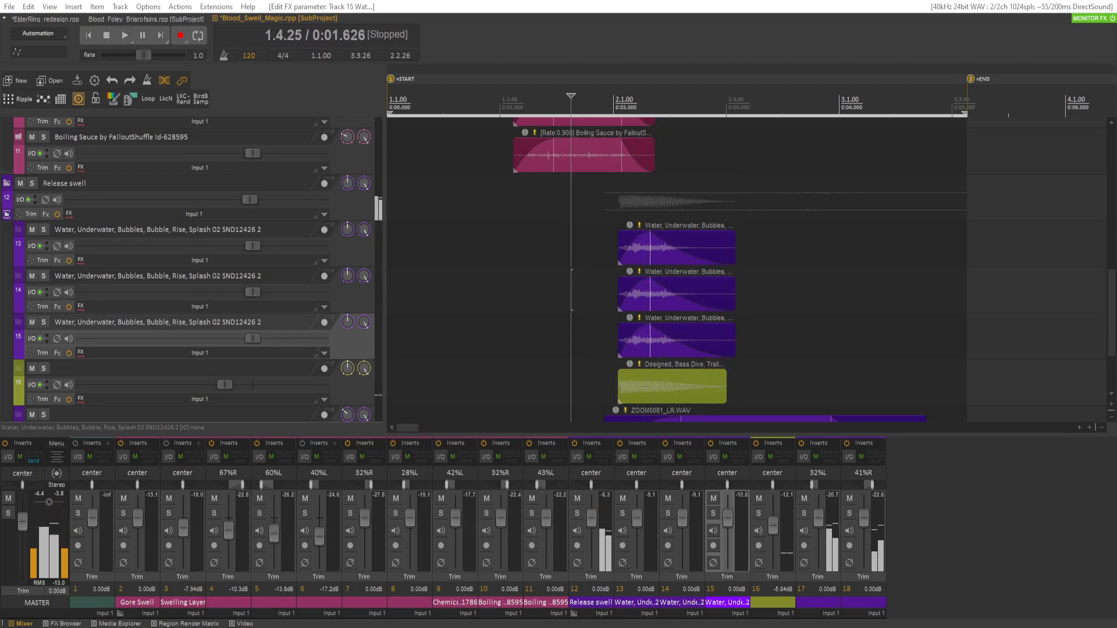
key("space")
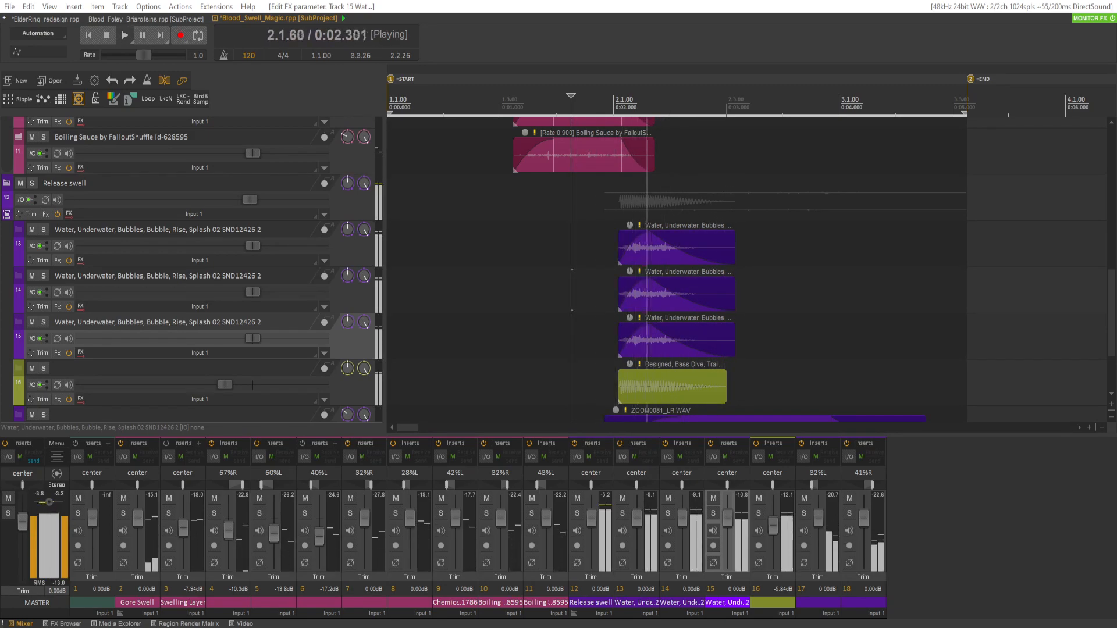
key("space")
key("space")
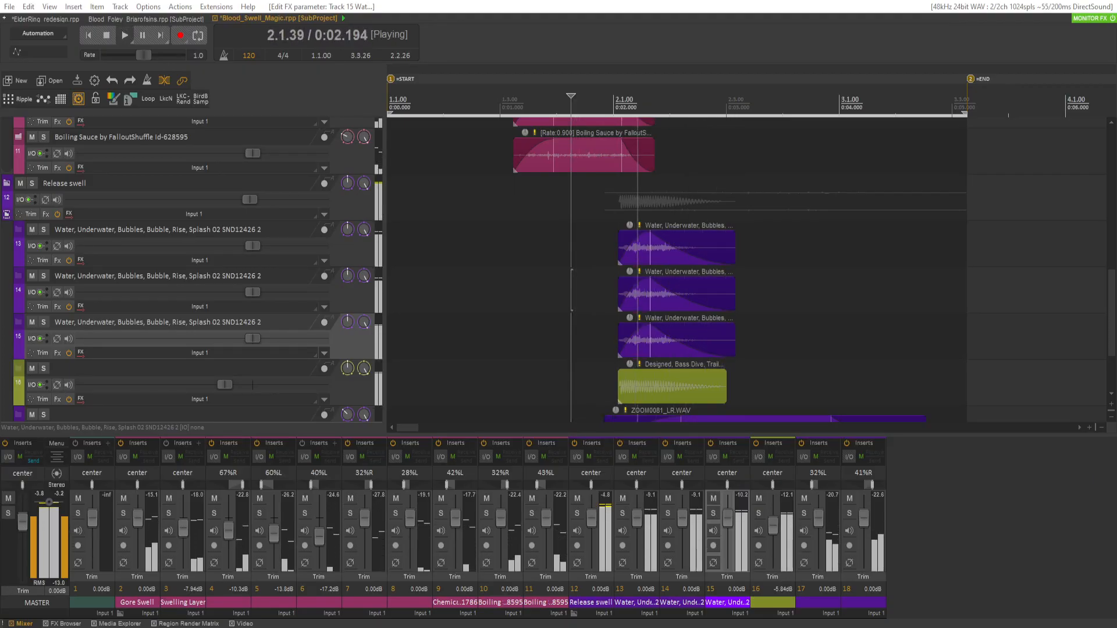
key("space")
Lower track 15, the third bubble layer, to -5.02 dB and track 14 to -10.1 dB, and audition the balance.
left_click_drag(250, 346, 226, 345)
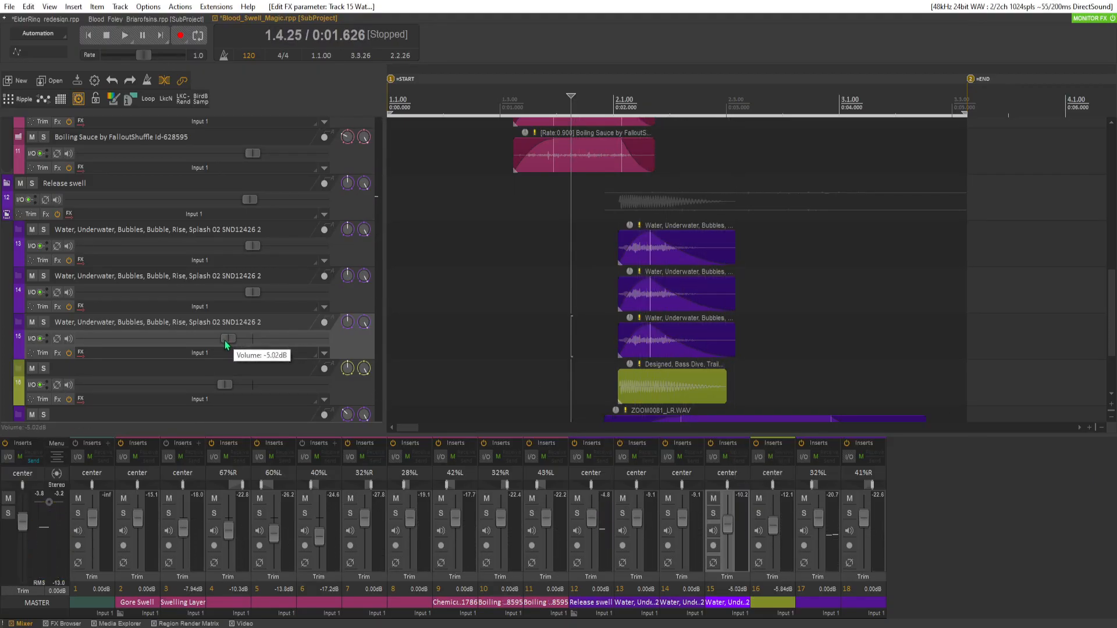
key("space")
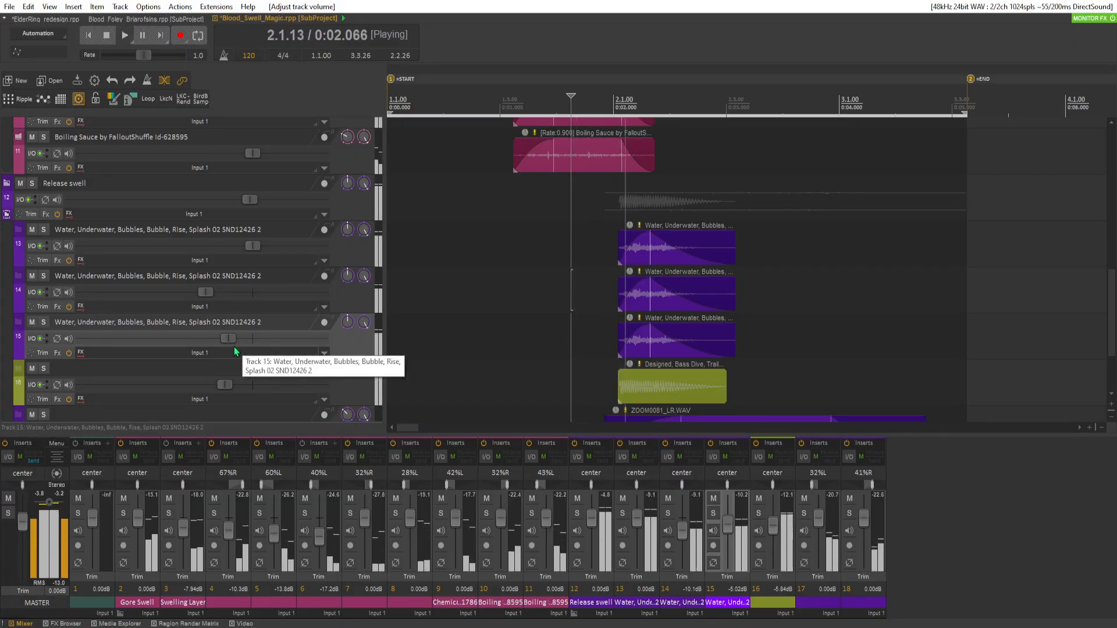
key("space")
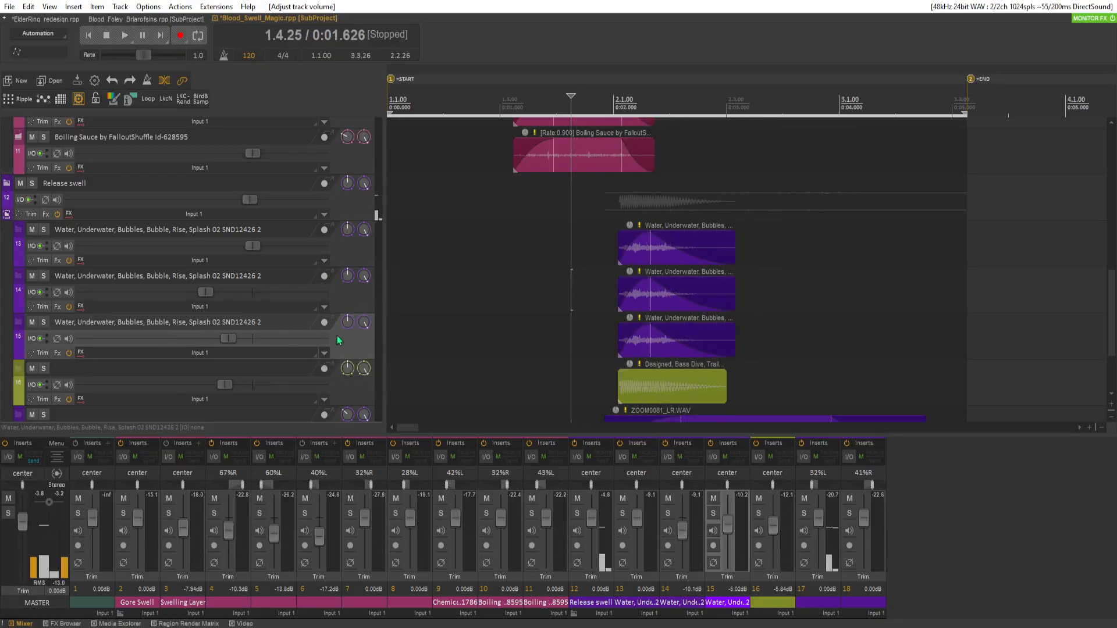
Mute the third bubble track and audition the swell without it.
left_click(32, 321)
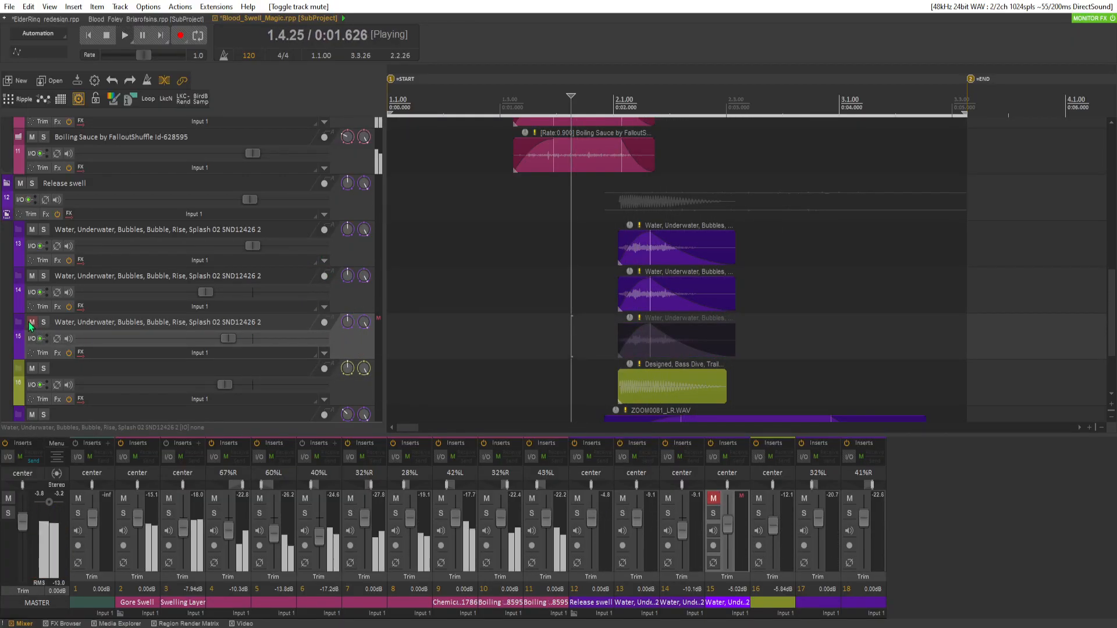
key("space")
key("space")
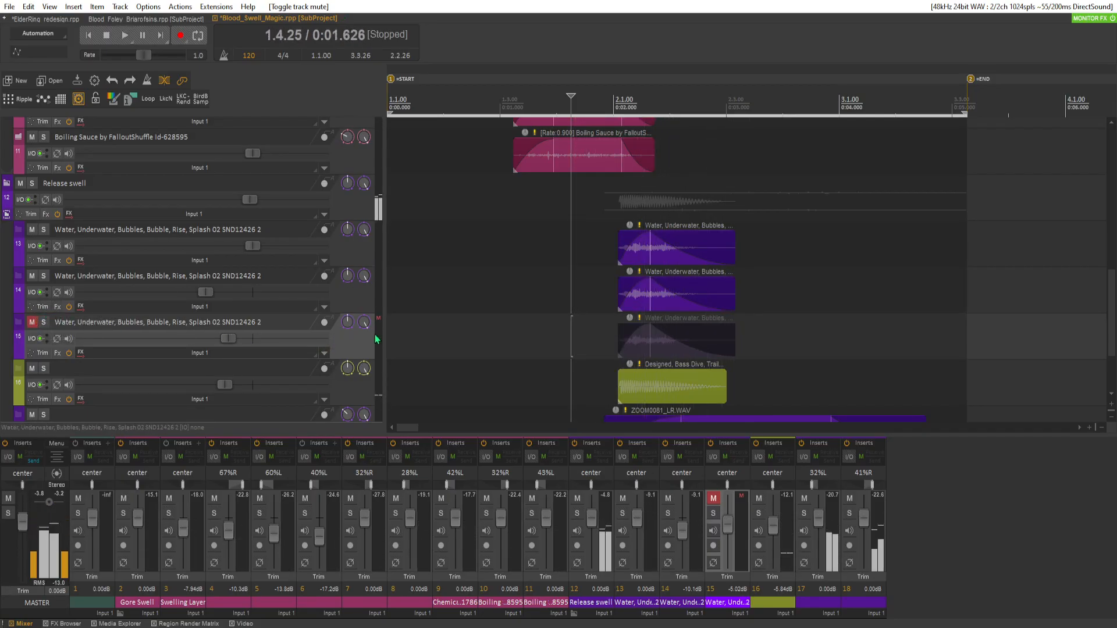
Delete the third bubble layer's audio item and remove its muted track.
key("Delete")
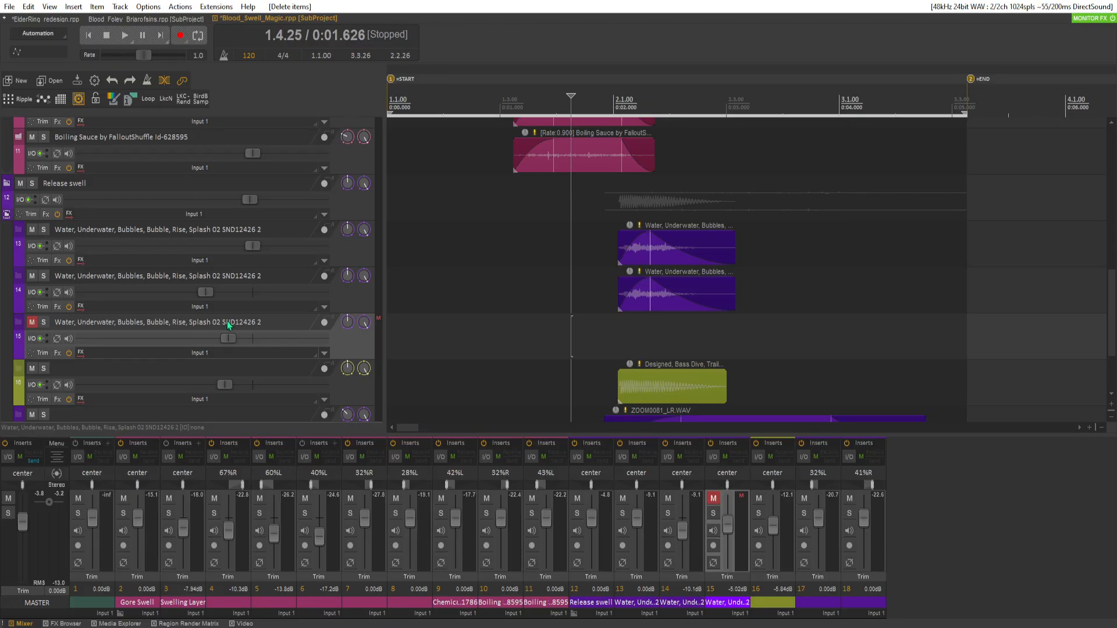
left_click(469, 348)
left_click(429, 379)
left_click(364, 349)
key("Delete")
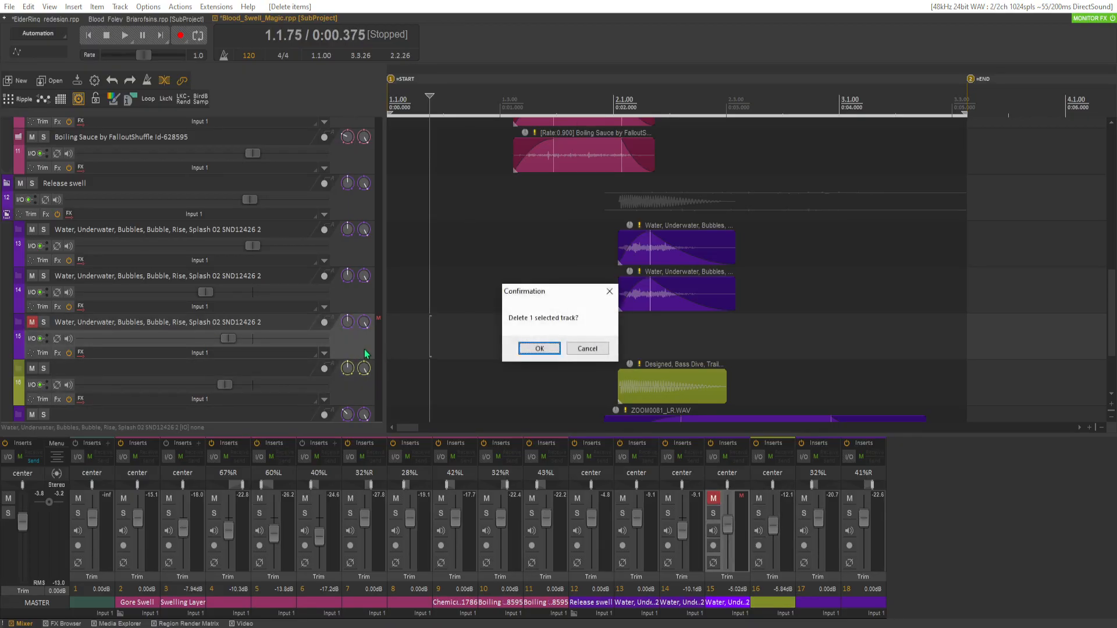
left_click(529, 349)
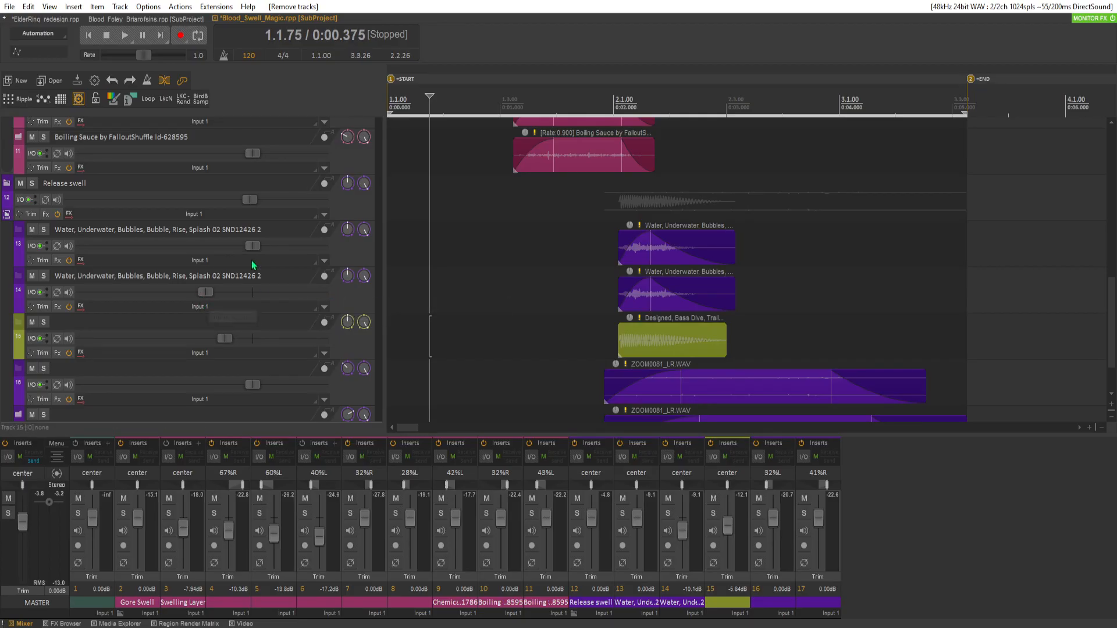
Set the volume of the original bubble track, track 13, to -6.30 dB and audition the swell from 1.1.75.
left_click(232, 245)
key("space")
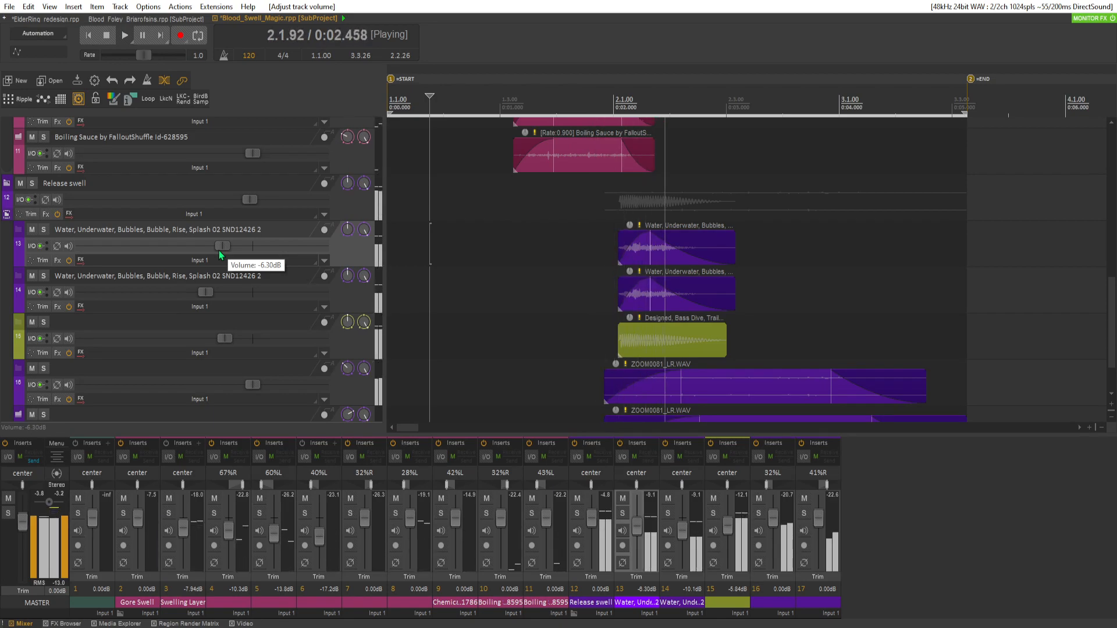
key("space")
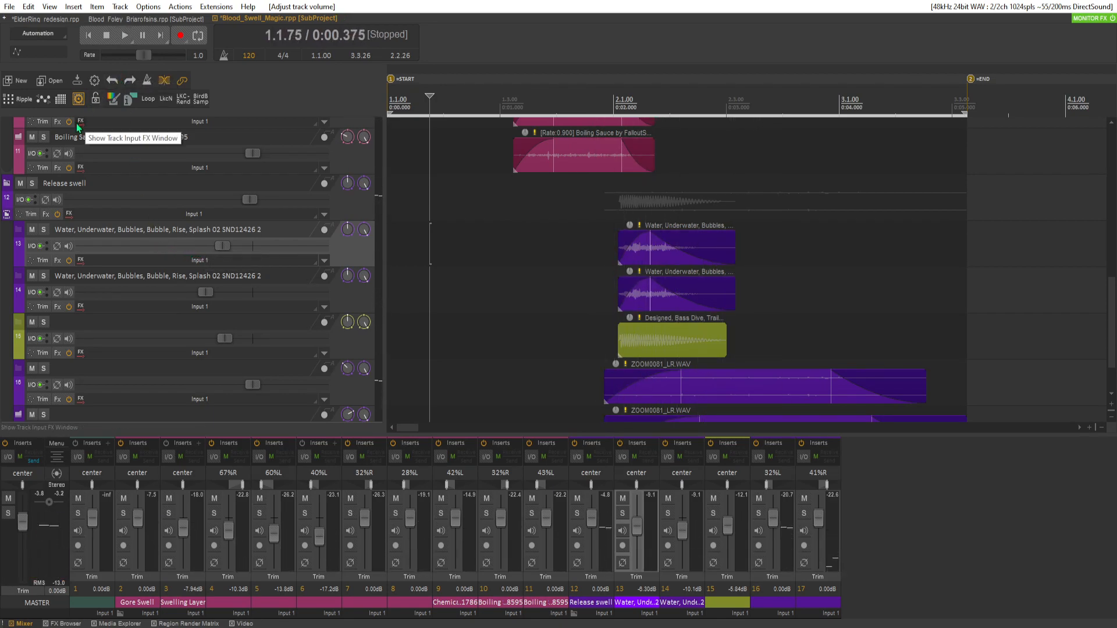
Save the blood magic swell subproject and play it through from the start.
key("ctrl+s")
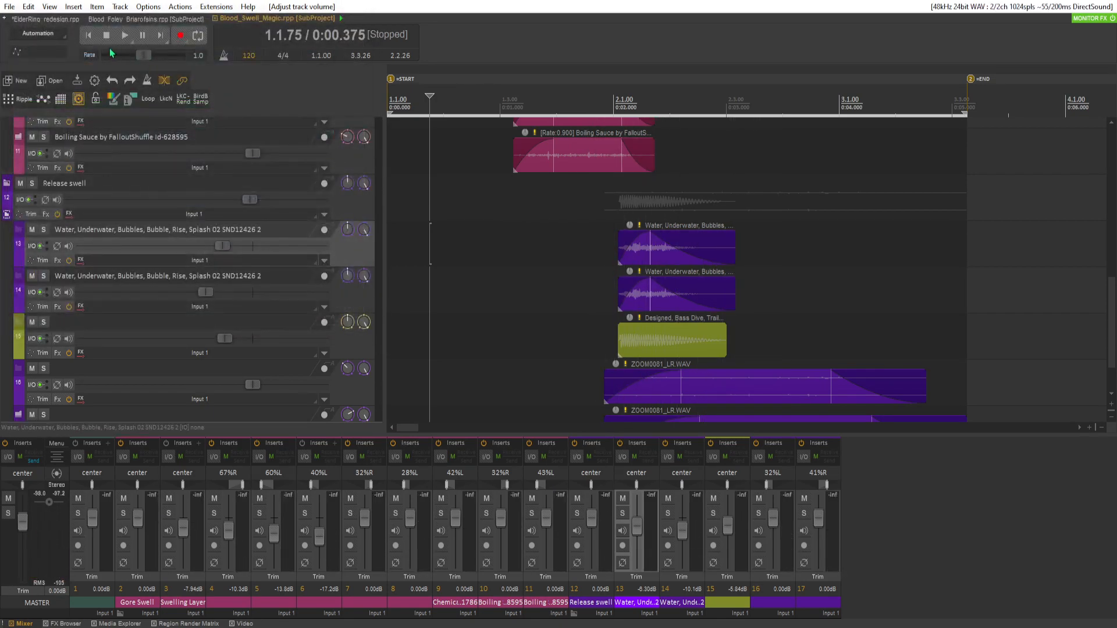
key("space")
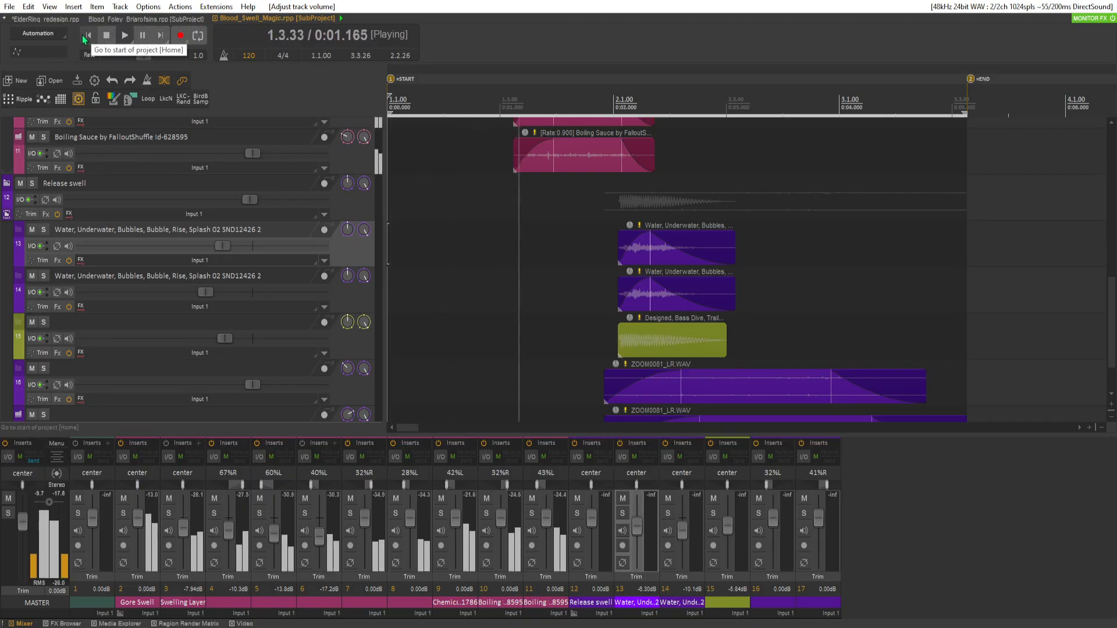
key("space")
Return to the main ElderRing_redesign project and save it.
left_click(110, 18)
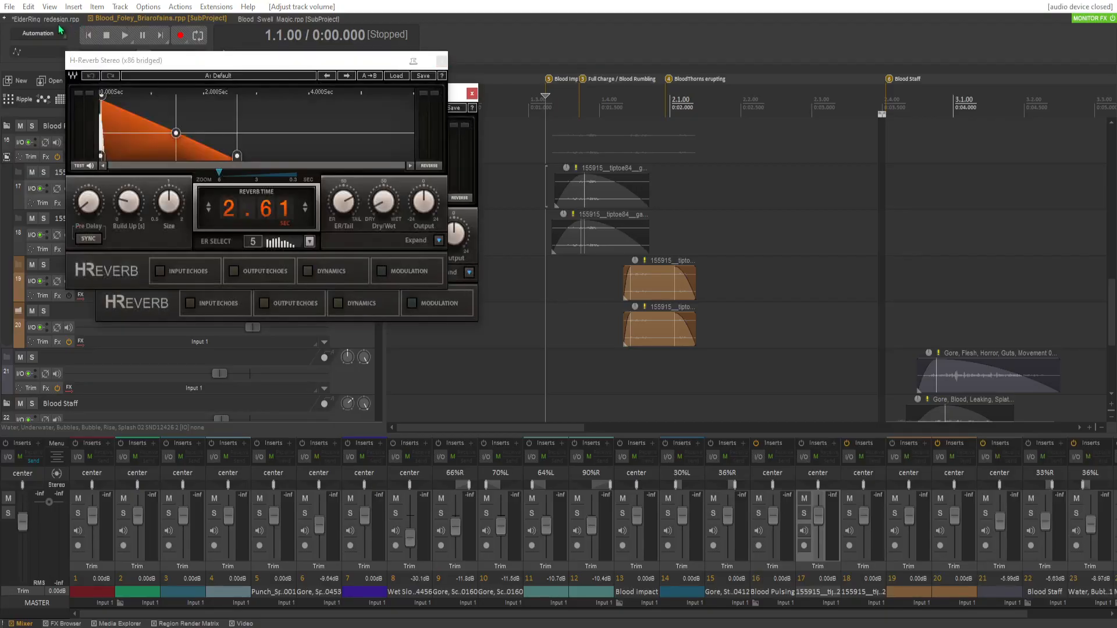
left_click(56, 21)
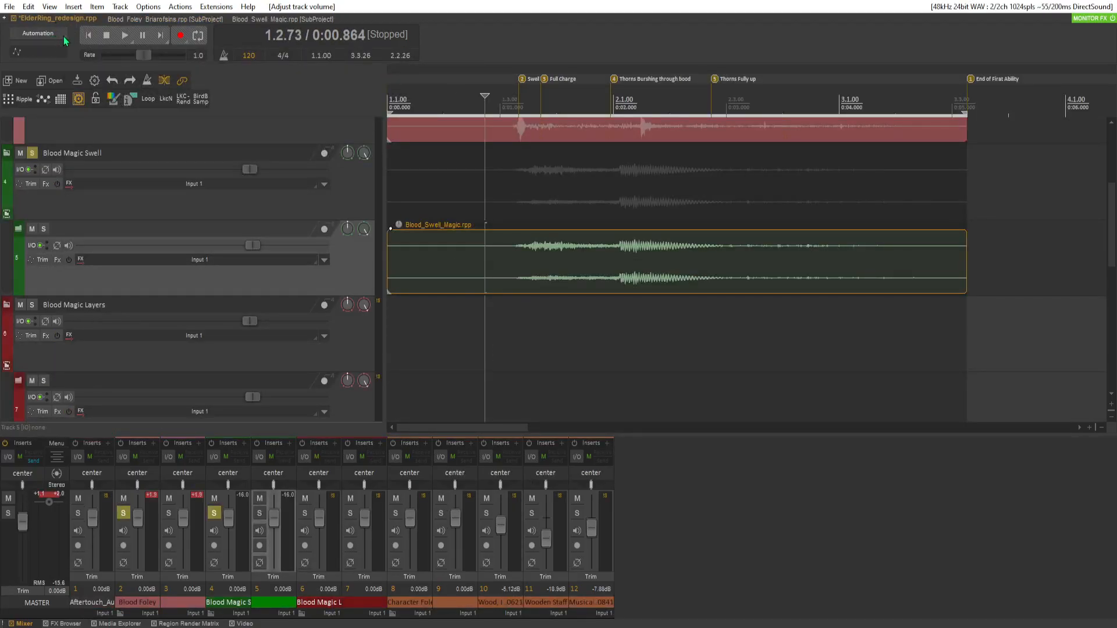
key("ctrl+s")
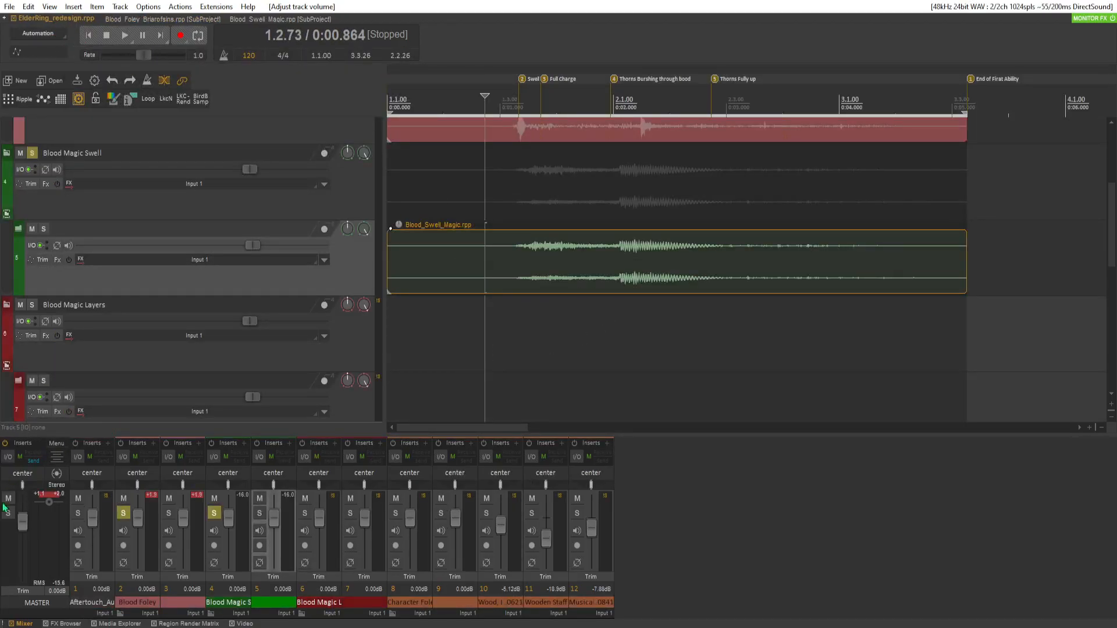
Show the gameplay video beneath the arrangement and enlarge it, keeping the Blood Magic Swell track in view.
left_click(240, 623)
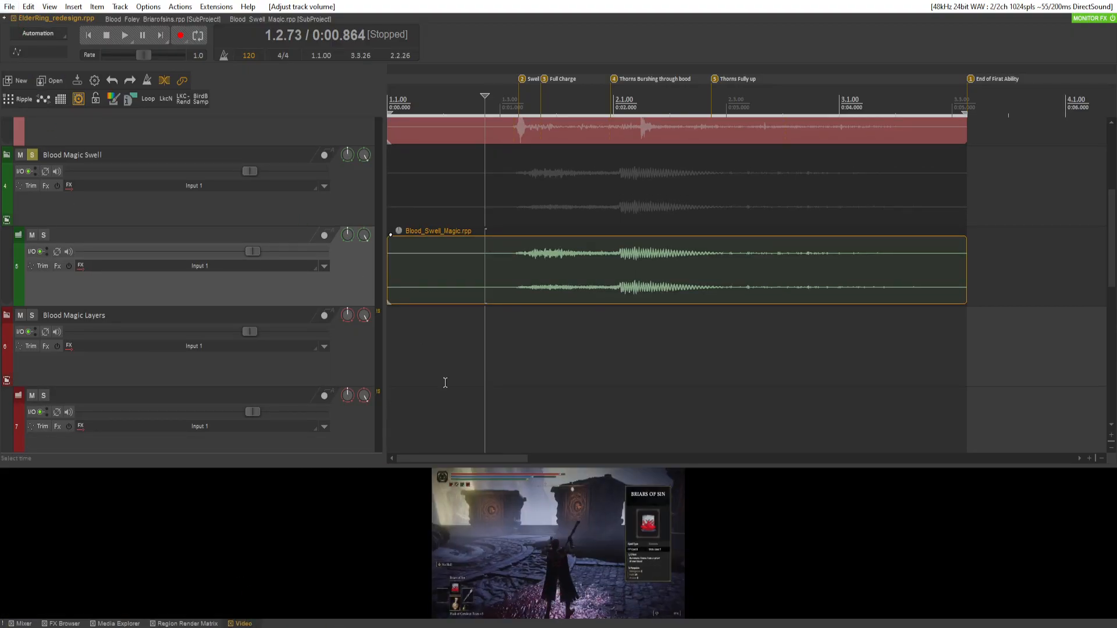
left_click_drag(546, 463, 546, 354)
scroll(259, 288, "up", 3)
scroll(250, 276, "down", 3)
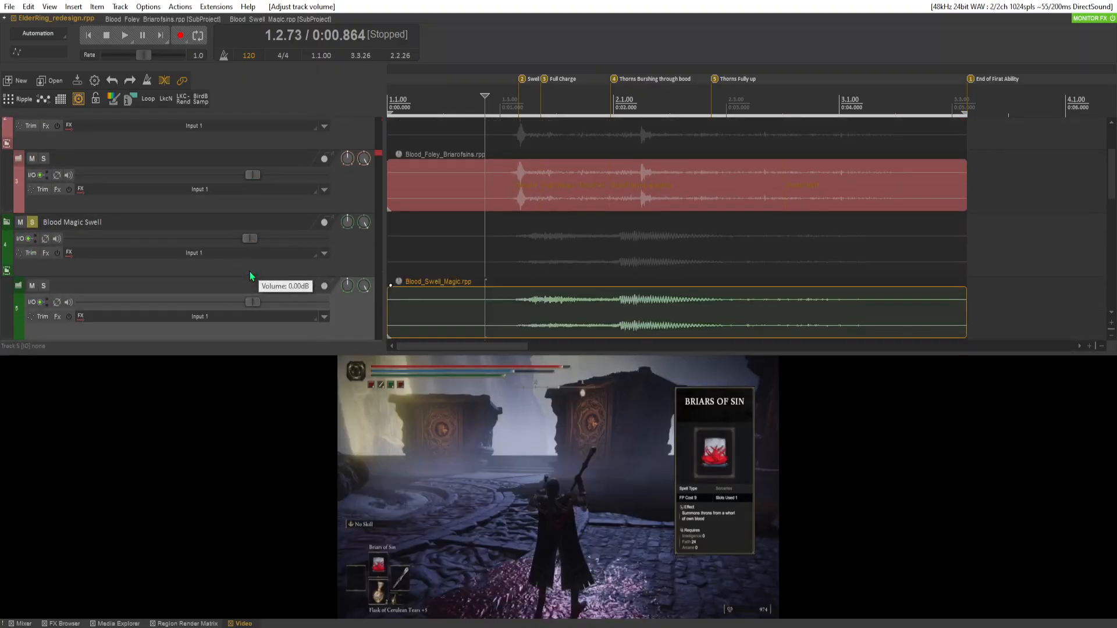
Play the main project from the start several times to check the blood swell against the video.
key("space")
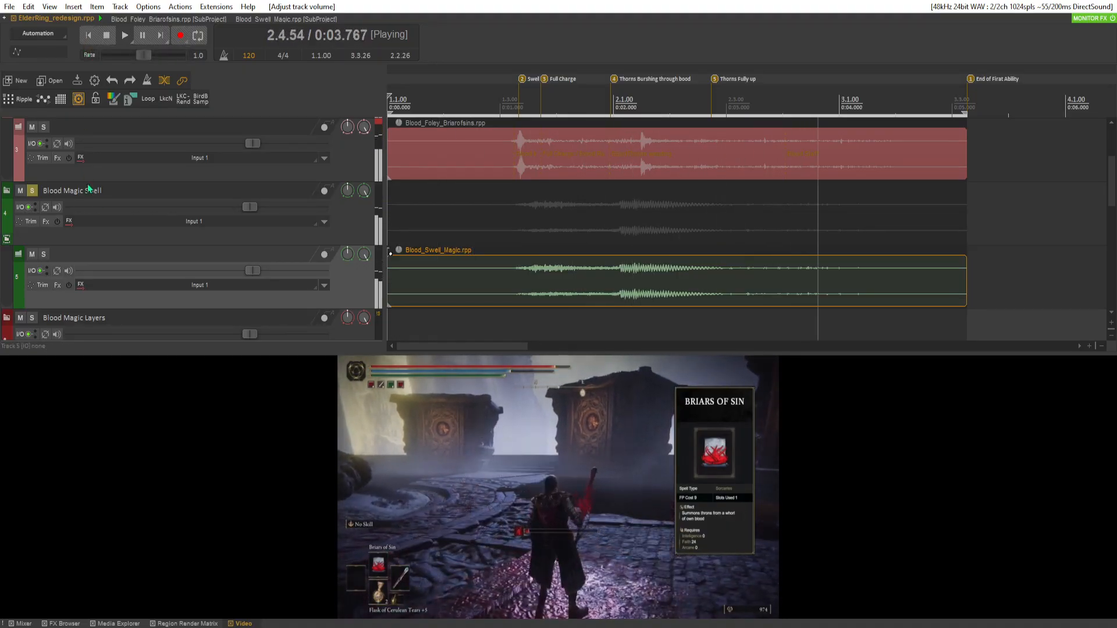
key("Home")
scroll(177, 242, "up", 2)
scroll(177, 245, "down", 2)
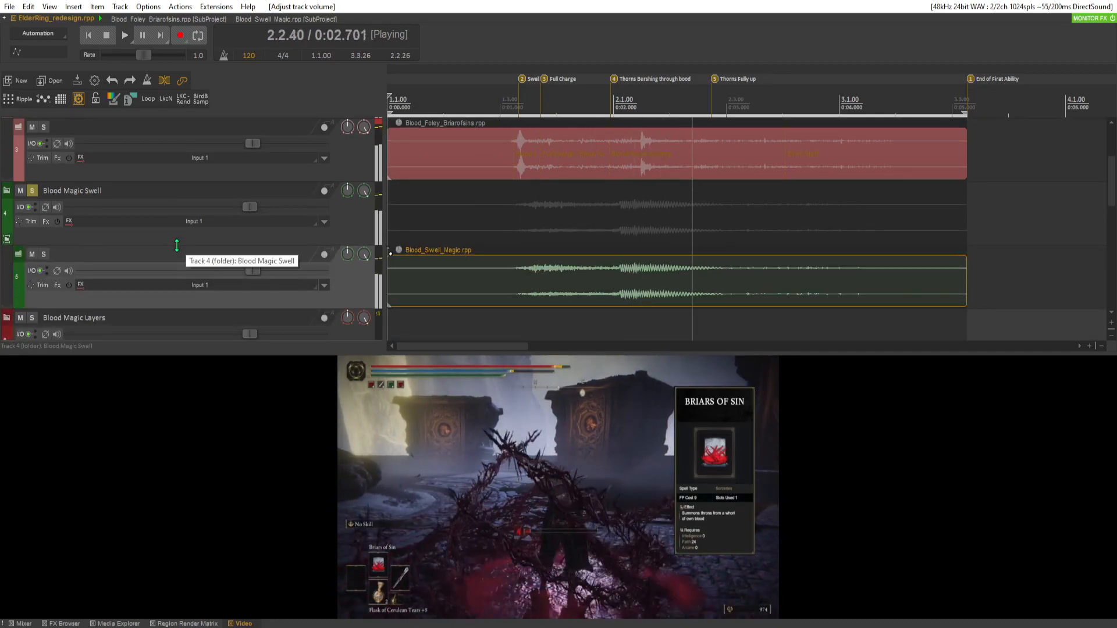
key("space")
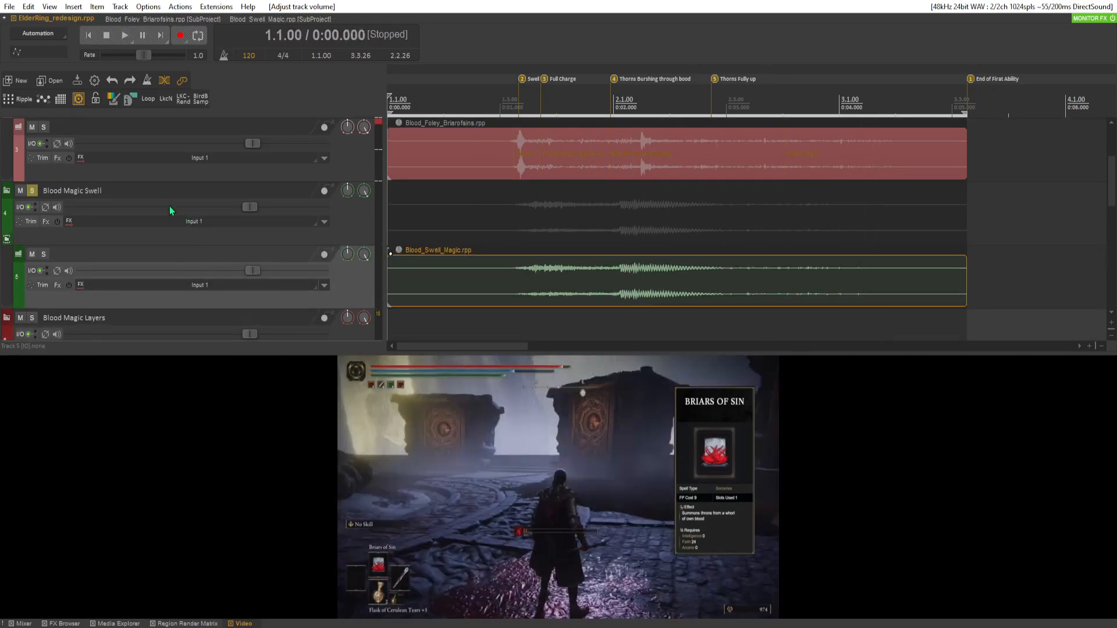
key("space")
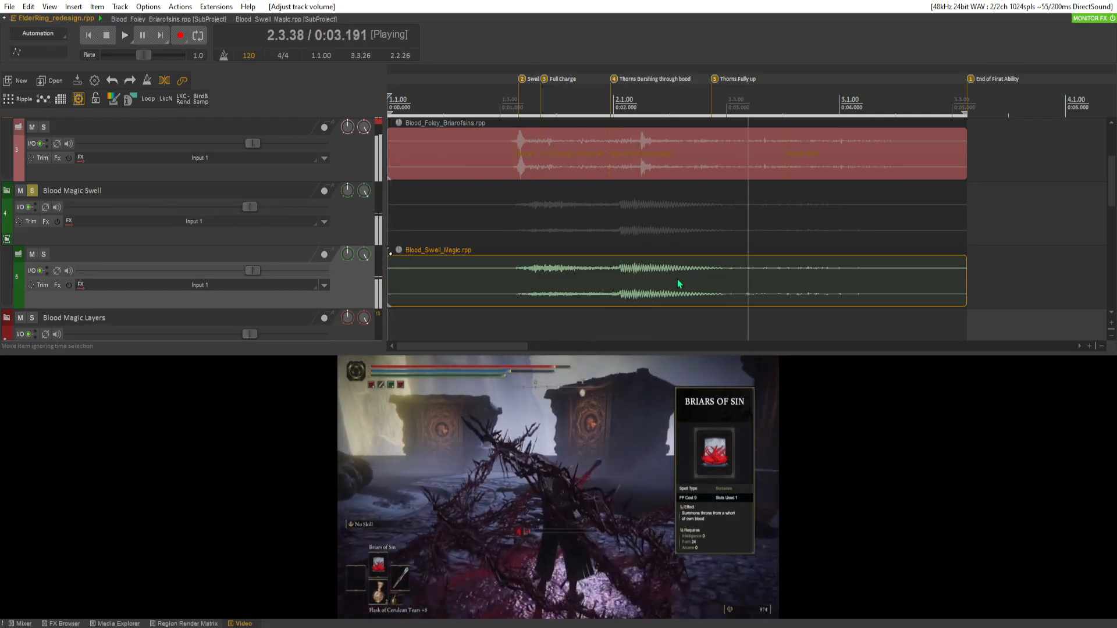
key("space")
In the Blood_Swell_Magic subproject, select the release swell items on tracks 13 to 17 and audition from 2.1.17.
left_click(264, 22)
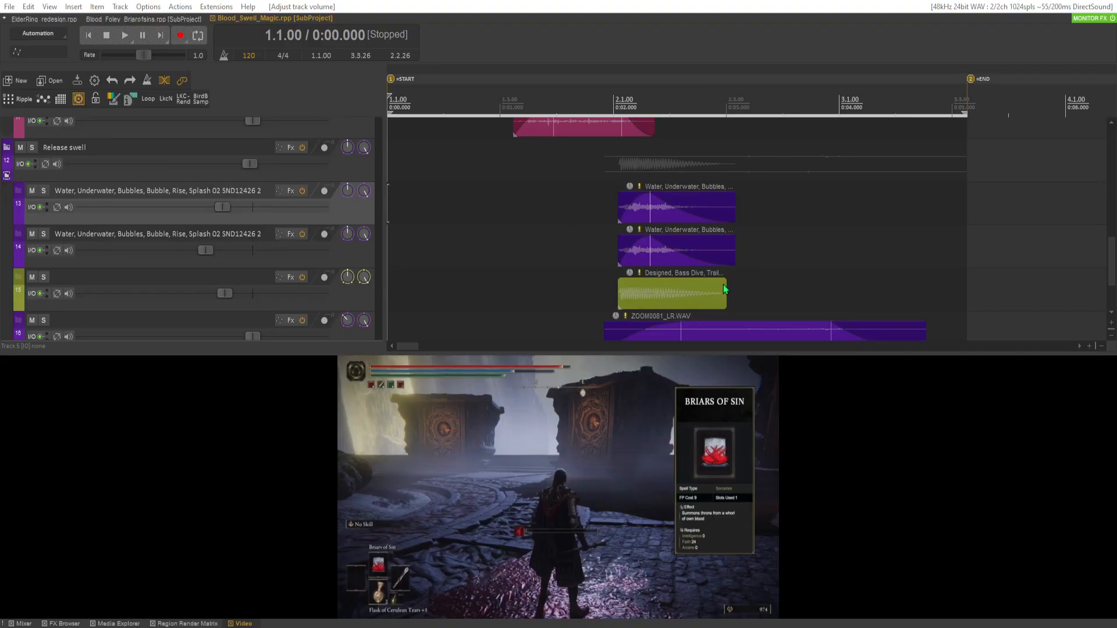
scroll(725, 225, "down", 4)
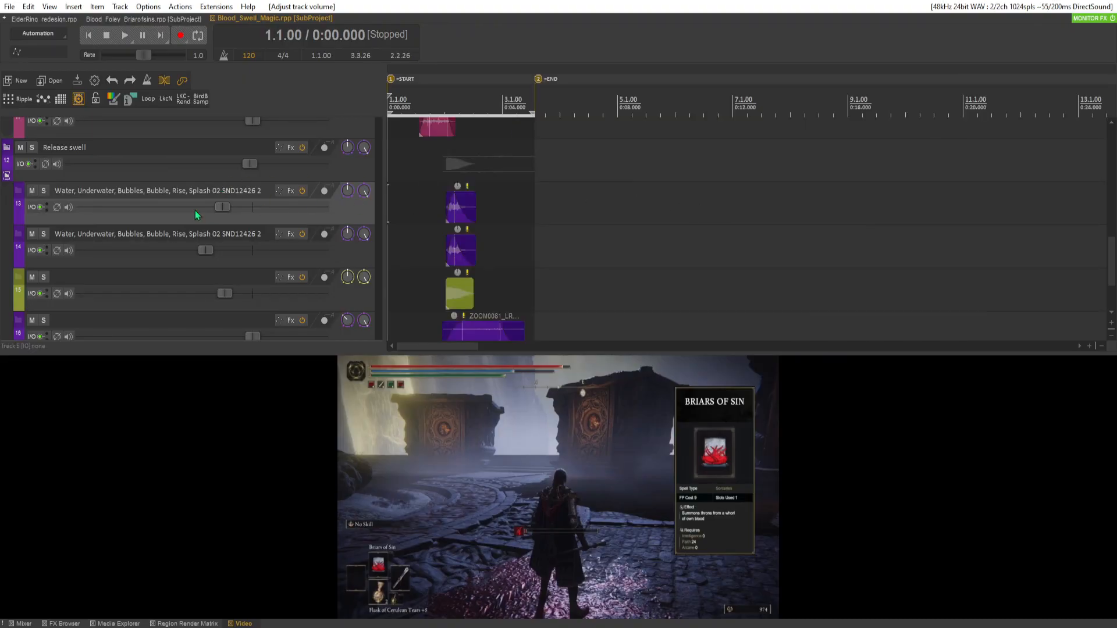
scroll(621, 297, "up", 4)
scroll(162, 197, "down", 2)
left_click(622, 163)
left_click_drag(712, 322, 606, 112)
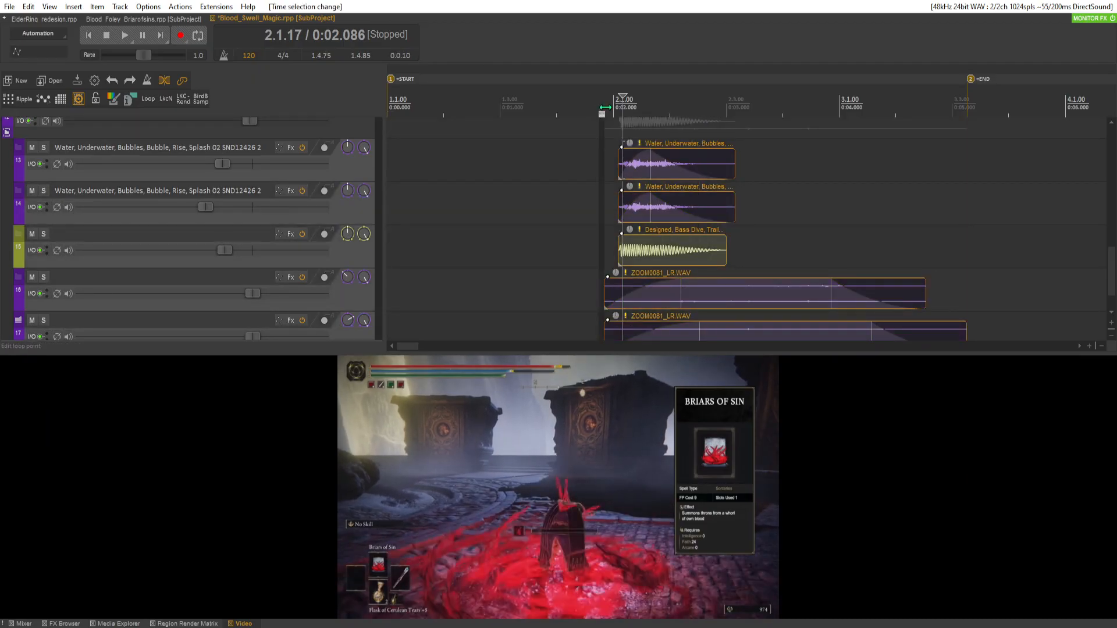
key("space")
key("space")
key("space")
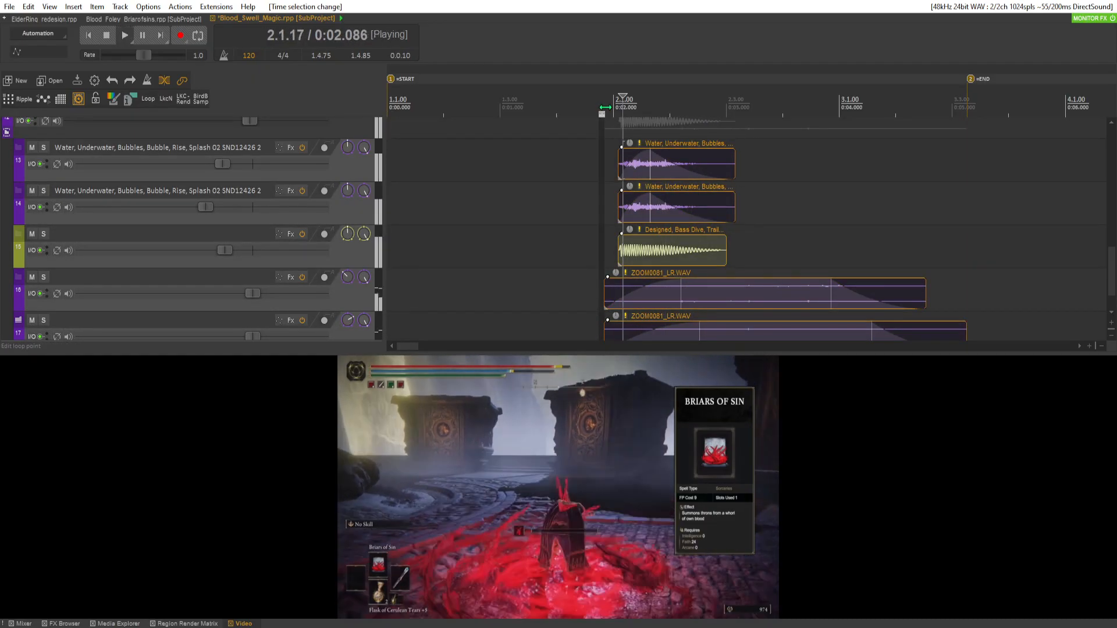
key("space")
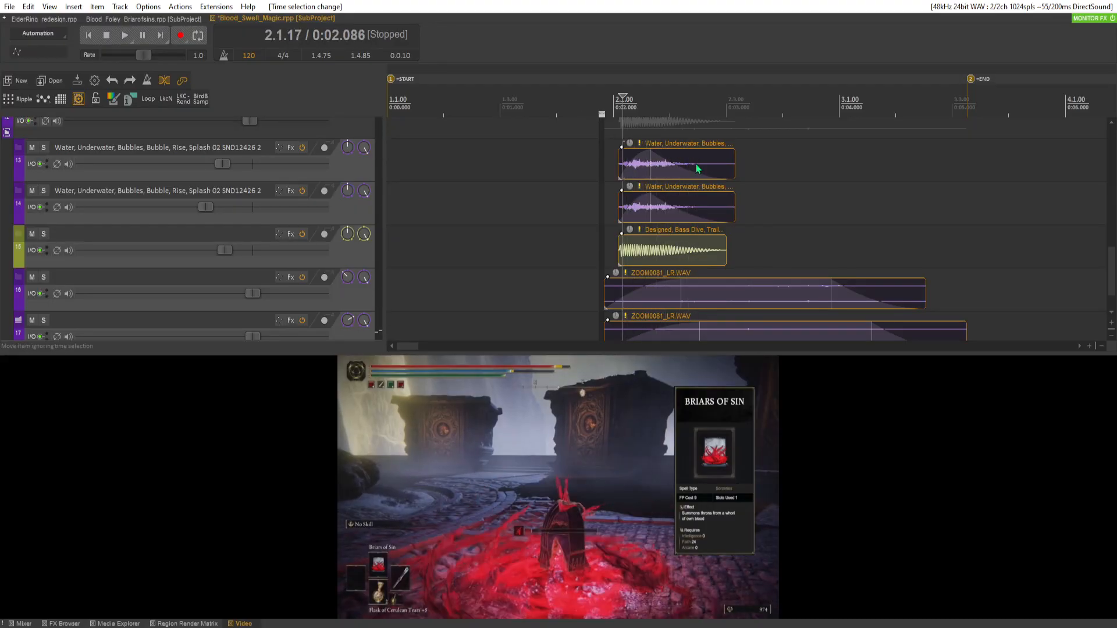
Play the main project from the start to check when the thorns burst relative to the release swell.
left_click(68, 19)
key("space")
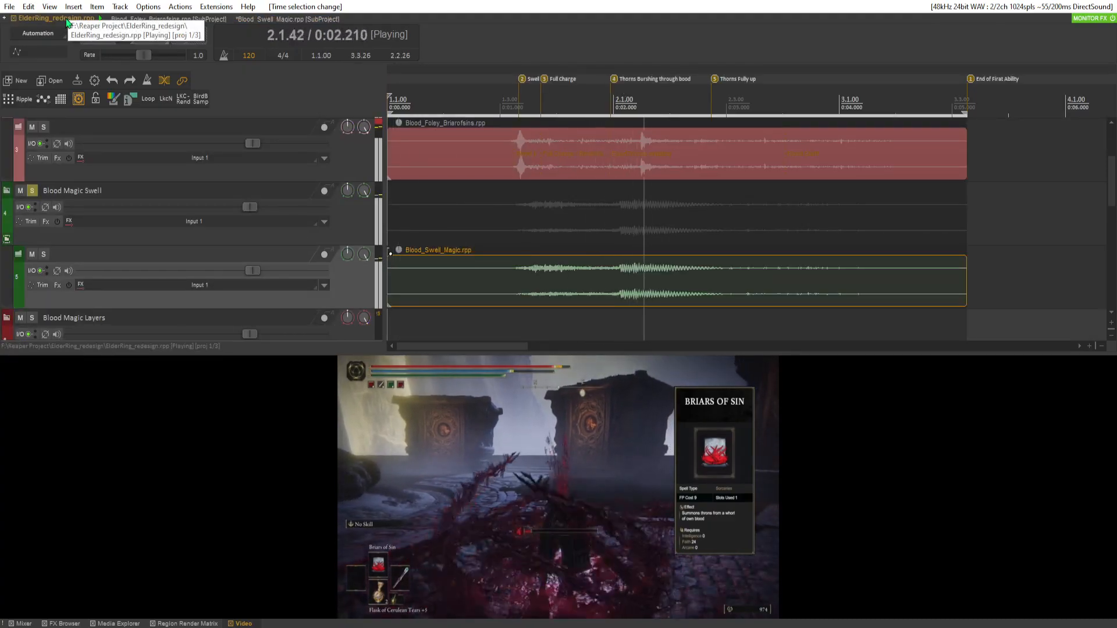
key("space")
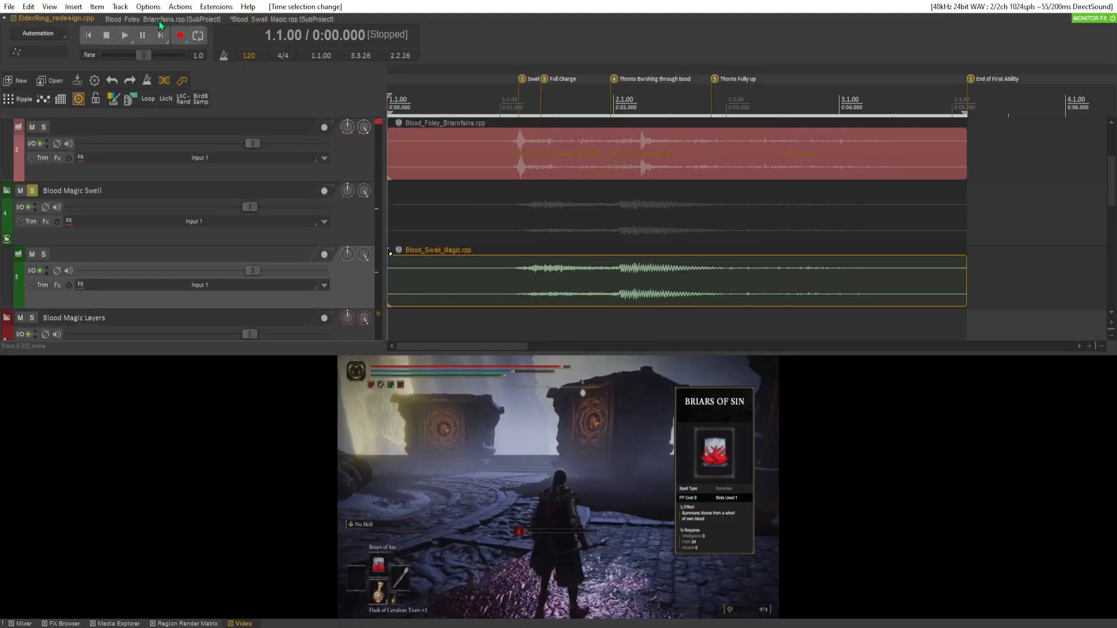
In the swell subproject, select all release swell items on tracks 13 to 17 and move them about 0.3 seconds later.
left_click(259, 19)
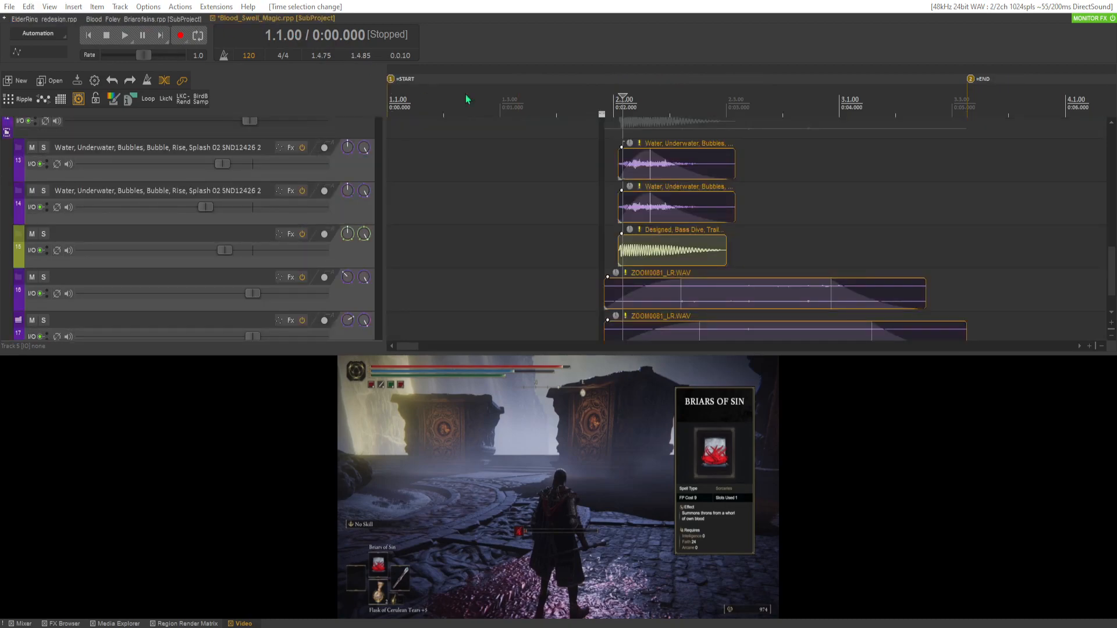
scroll(184, 241, "up", 3)
scroll(184, 249, "down", 3)
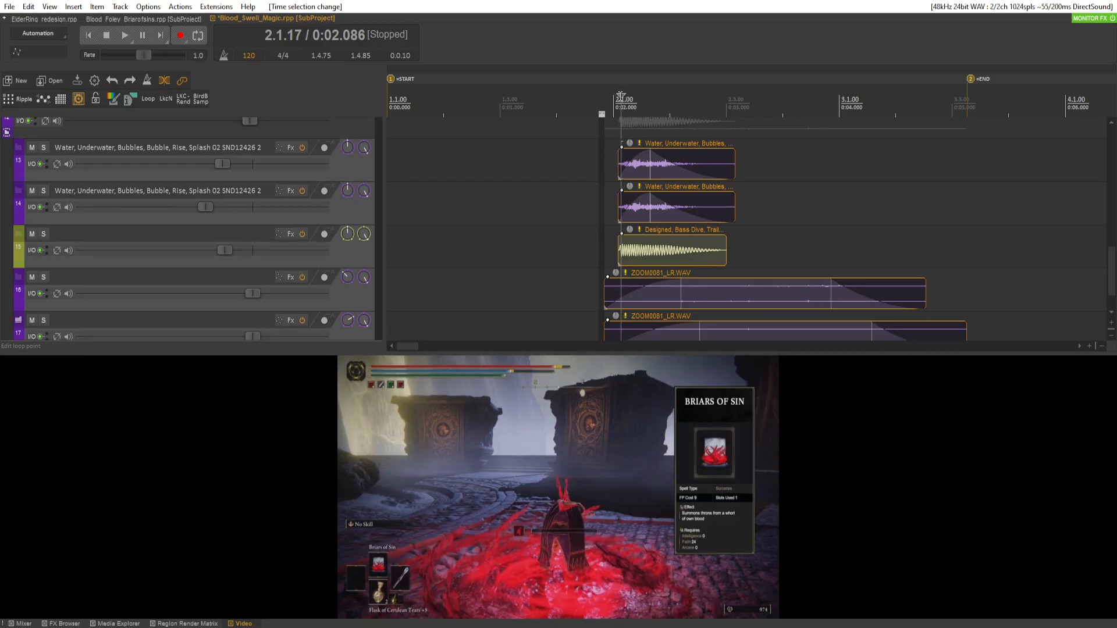
left_click_drag(622, 96, 652, 96)
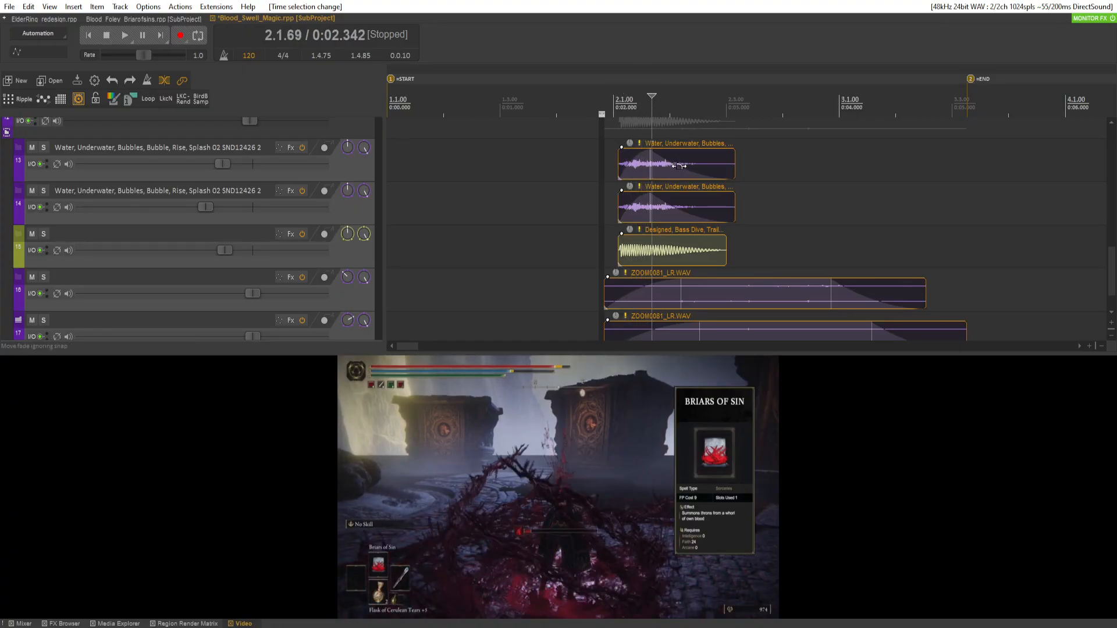
left_click(623, 165)
left_click(698, 335, "shift")
scroll(255, 250, "down", 2)
left_click_drag(722, 290, 764, 289)
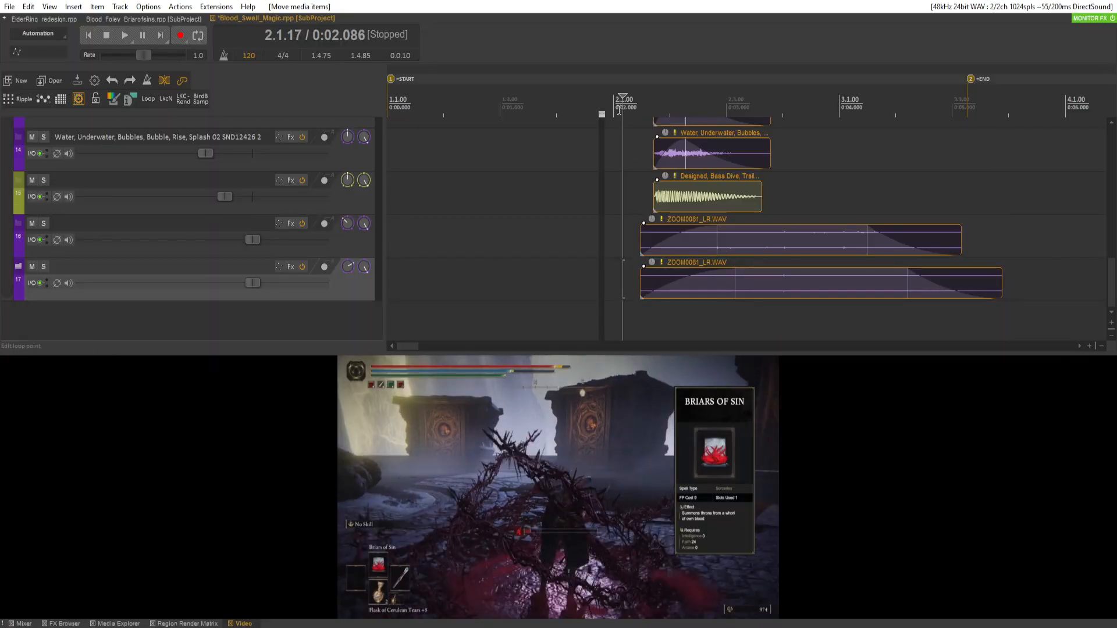
Place the edit cursor at 2.1.49 and move the release items back so the bubble and bass layers start there.
left_click_drag(618, 114, 617, 92)
scroll(705, 191, "up", 3)
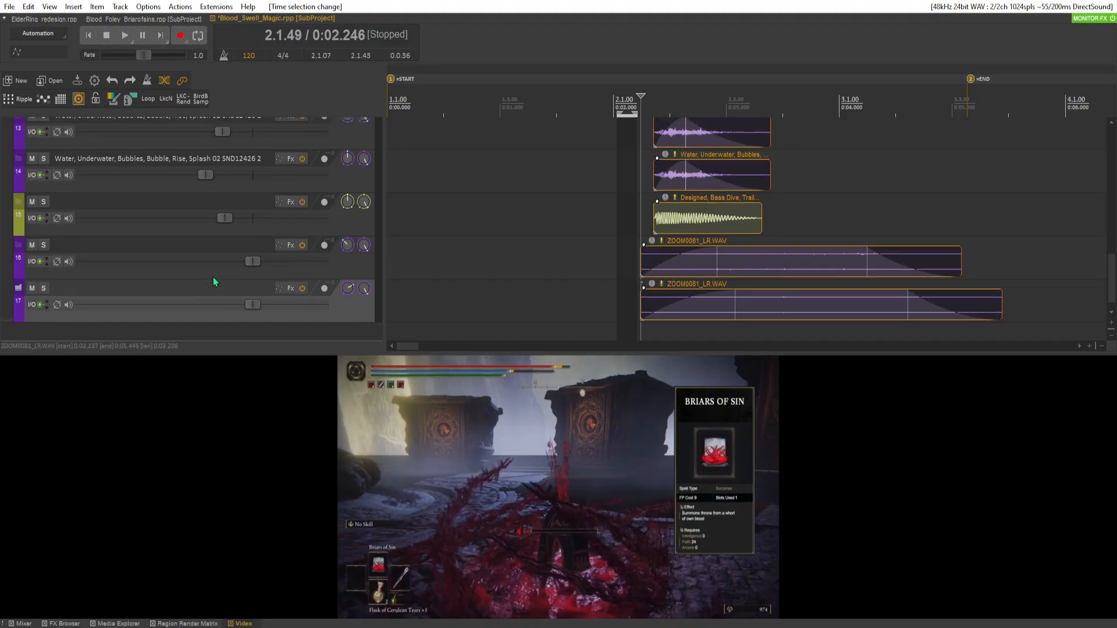
left_click_drag(745, 226, 733, 232)
scroll(127, 239, "down", 1)
scroll(260, 260, "down", 2)
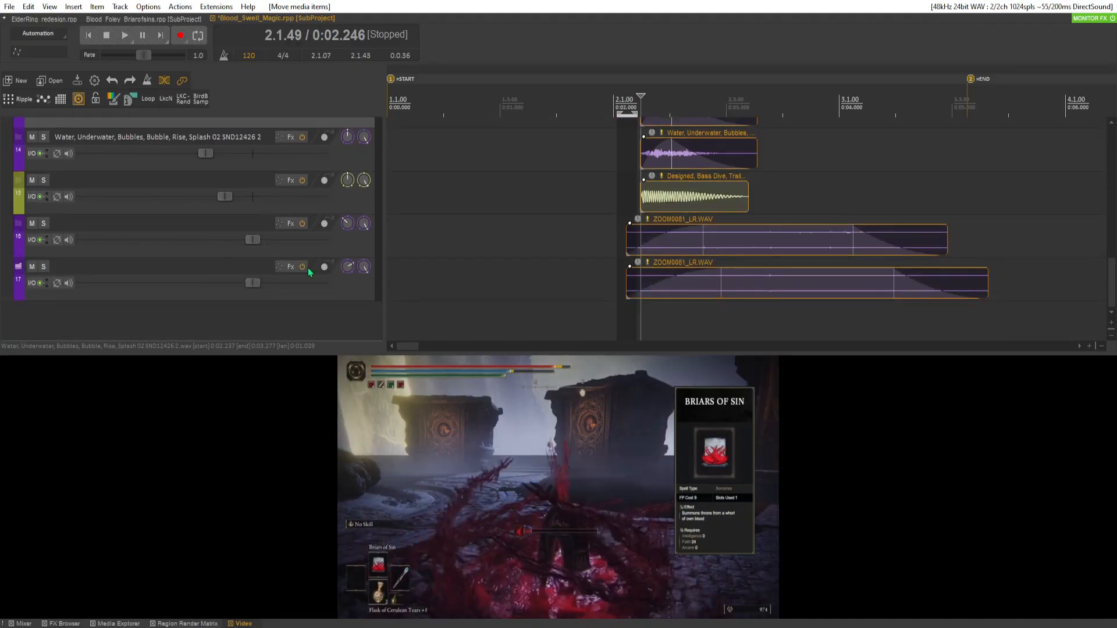
Select only the two ZOOM0081_LR.WAV items and move them later to start at 2.1.49 with the other release layers.
left_click(539, 338)
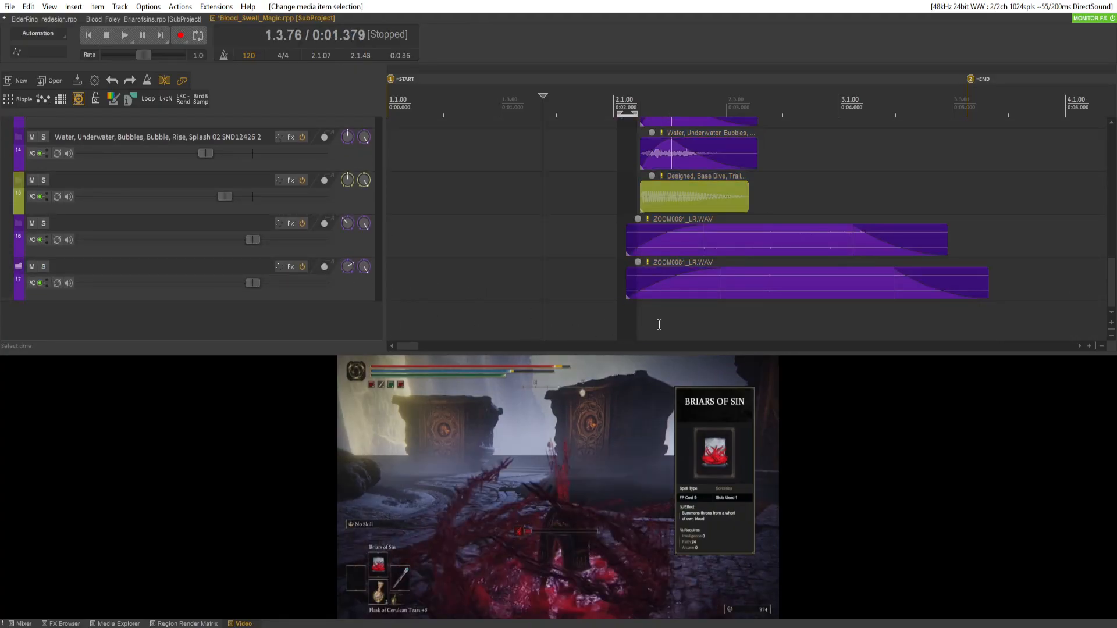
left_click(752, 241)
left_click(769, 293)
left_click_drag(783, 291, 796, 291)
Lower the Release swell folder track to -3.97 dB and audition the transition from 1.4.35.
scroll(98, 237, "up", 2)
scroll(97, 237, "up", 2)
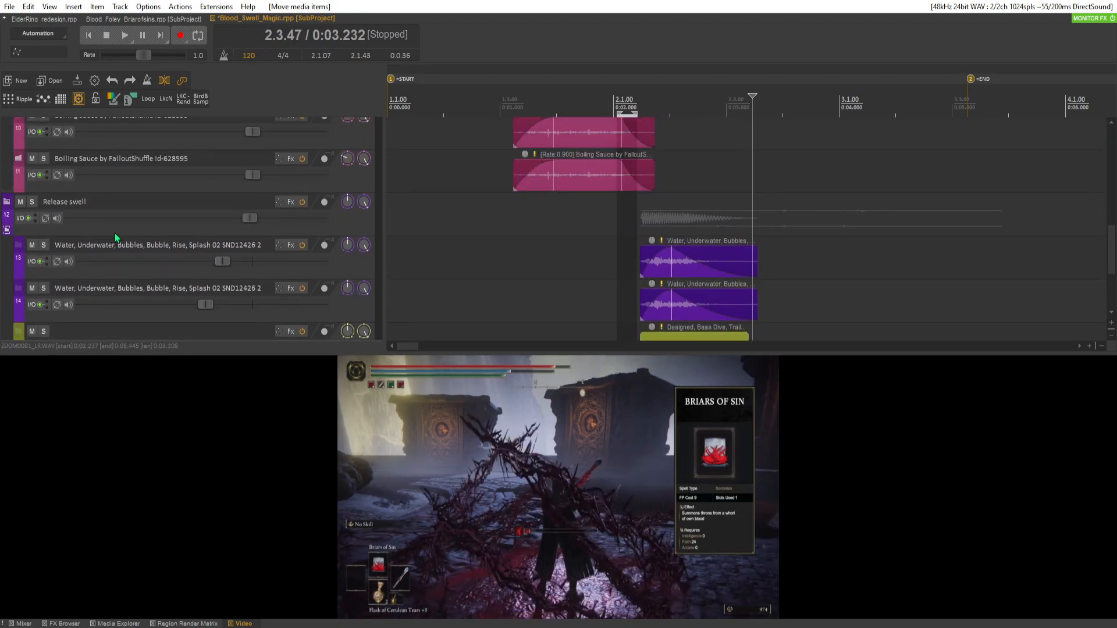
scroll(114, 238, "down", 1)
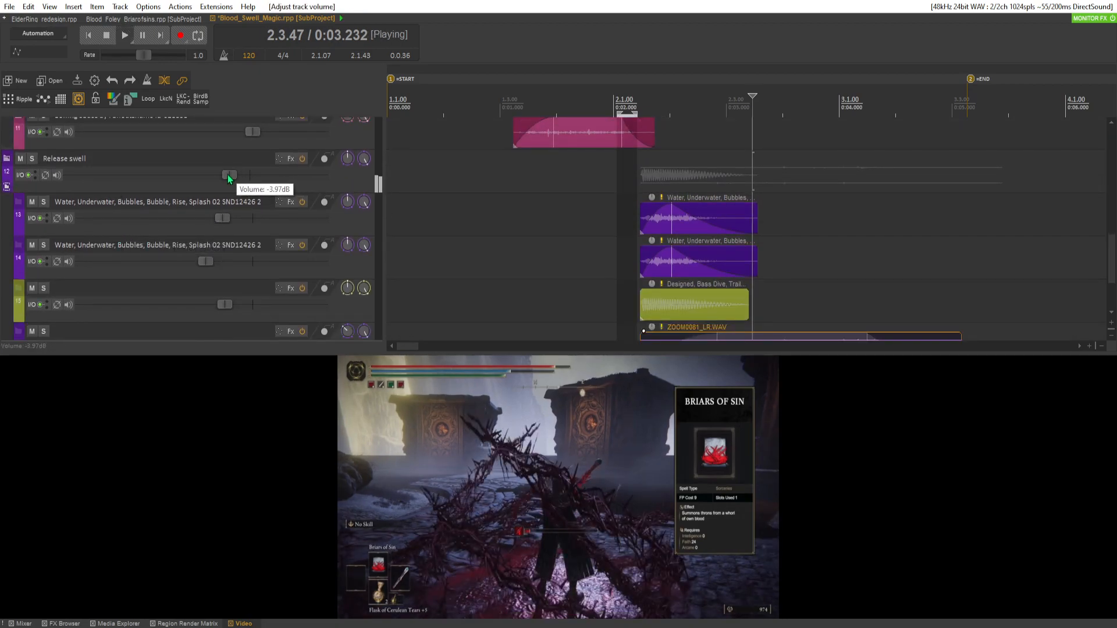
left_click(576, 197)
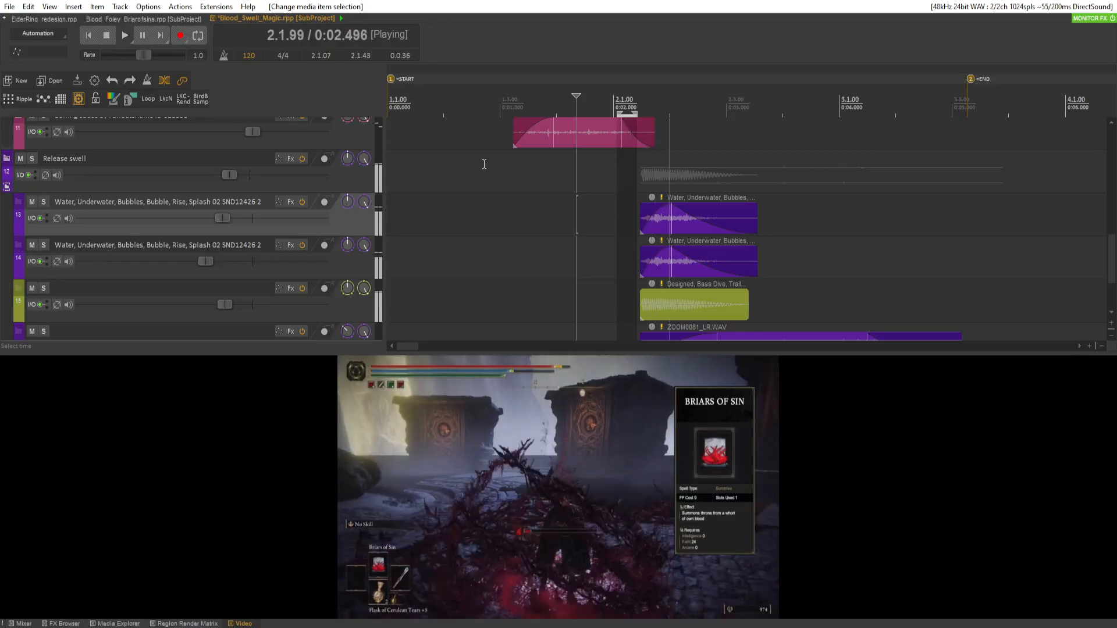
key("space")
Set the Release swell folder track's volume to +0.04 dB and audition from 1.4.35.
scroll(248, 265, "down", 2)
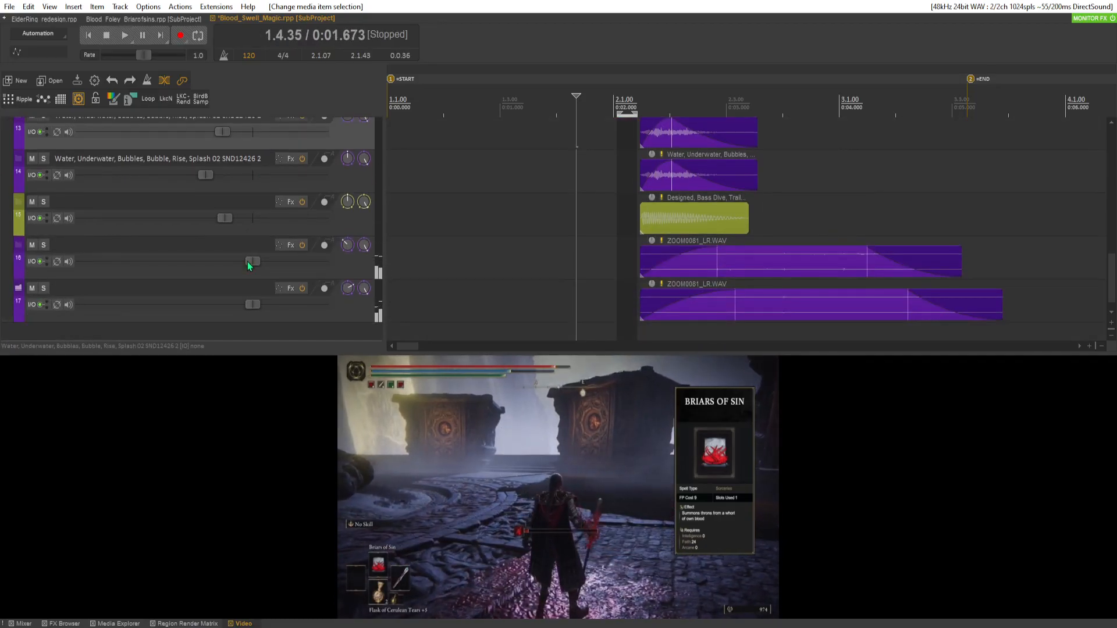
scroll(250, 250, "up", 1)
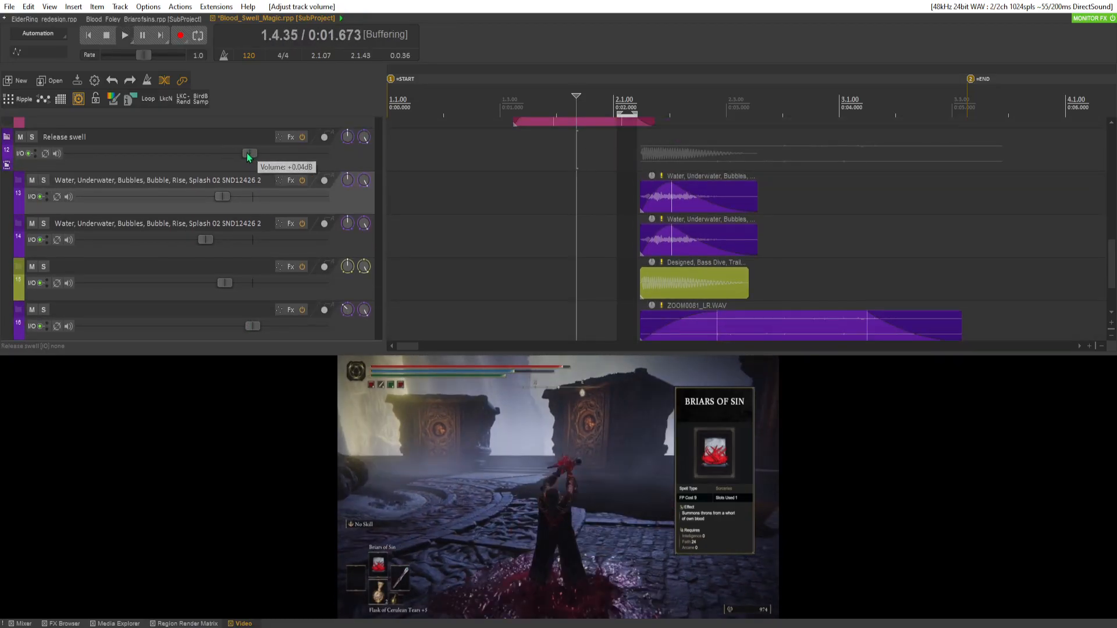
key("space")
scroll(243, 164, "down", 2)
key("space")
Save the swell subproject, then play the re-timed swell against the video in the main ElderRing_redesign project.
key("ctrl+s")
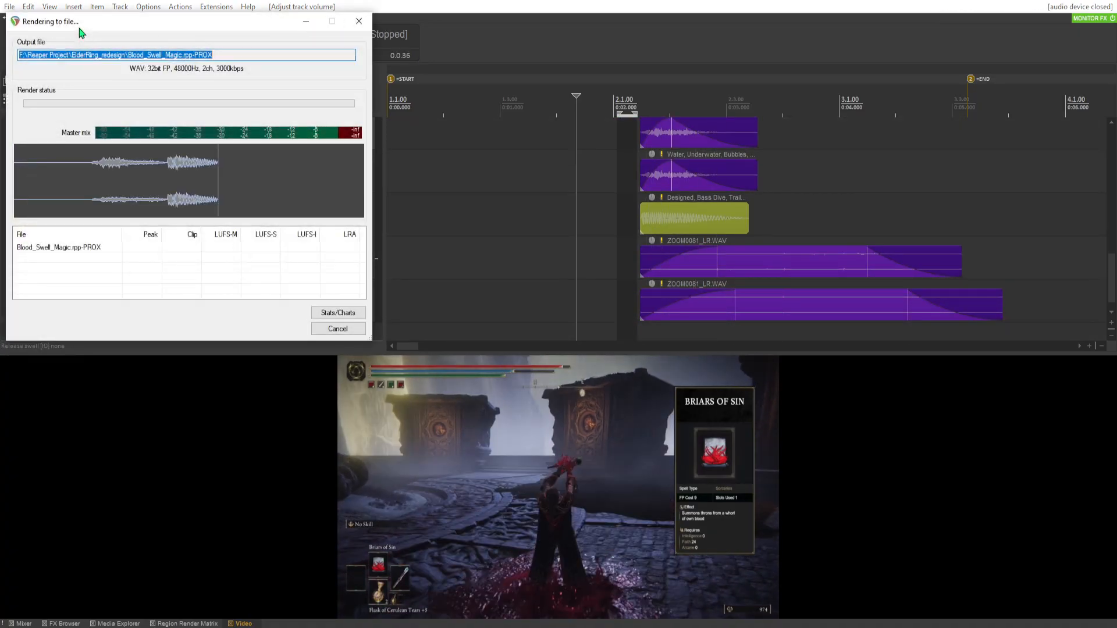
left_click(48, 20)
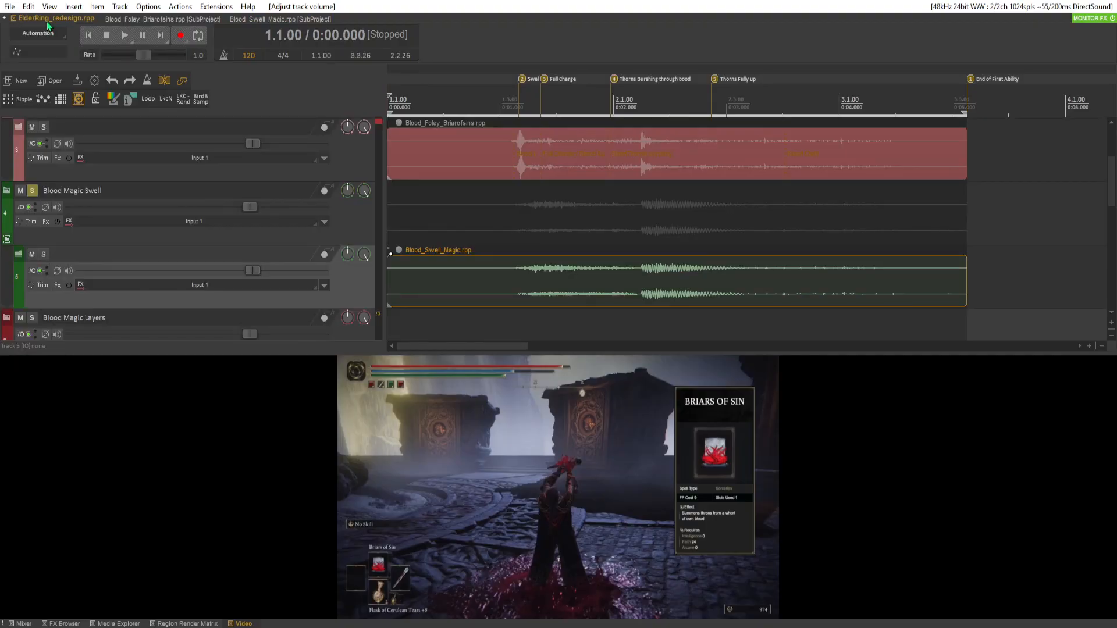
key("space")
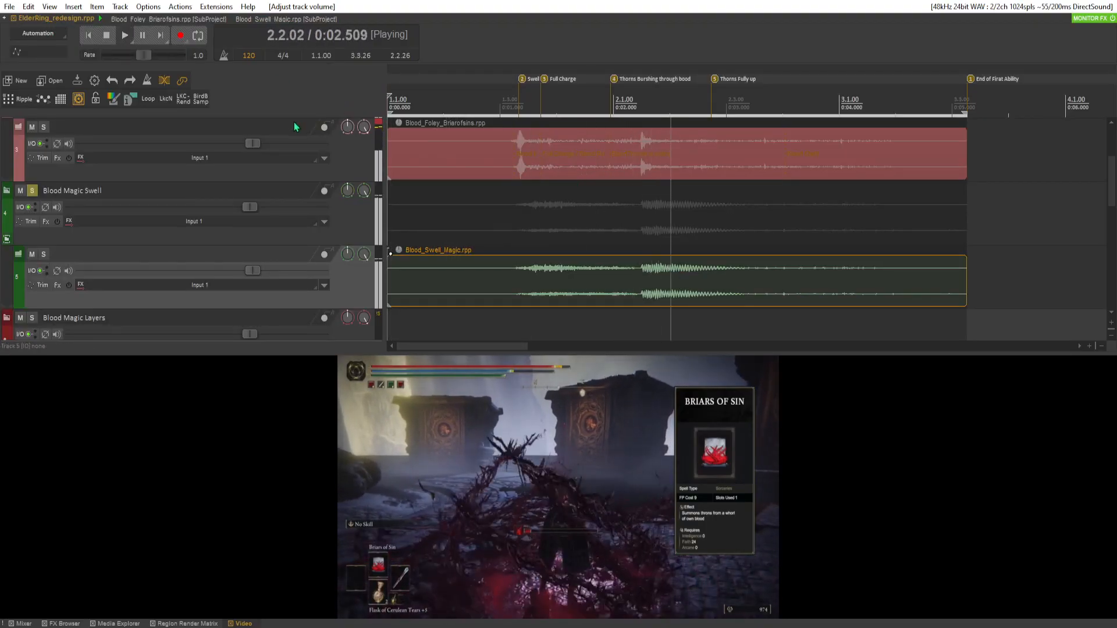
key("space")
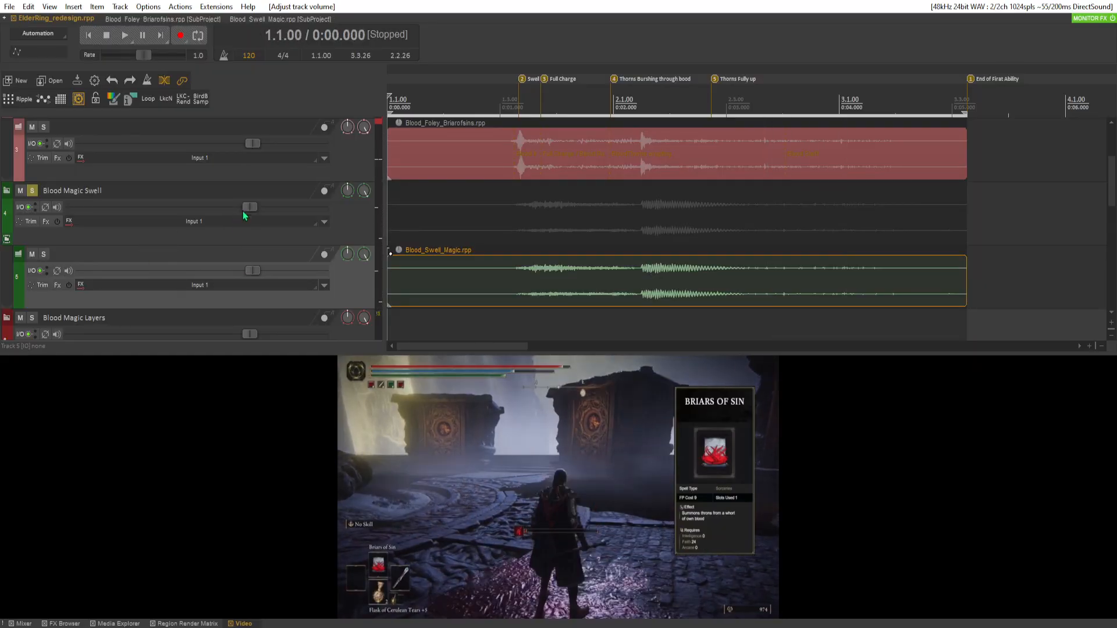
scroll(233, 242, "down", 1)
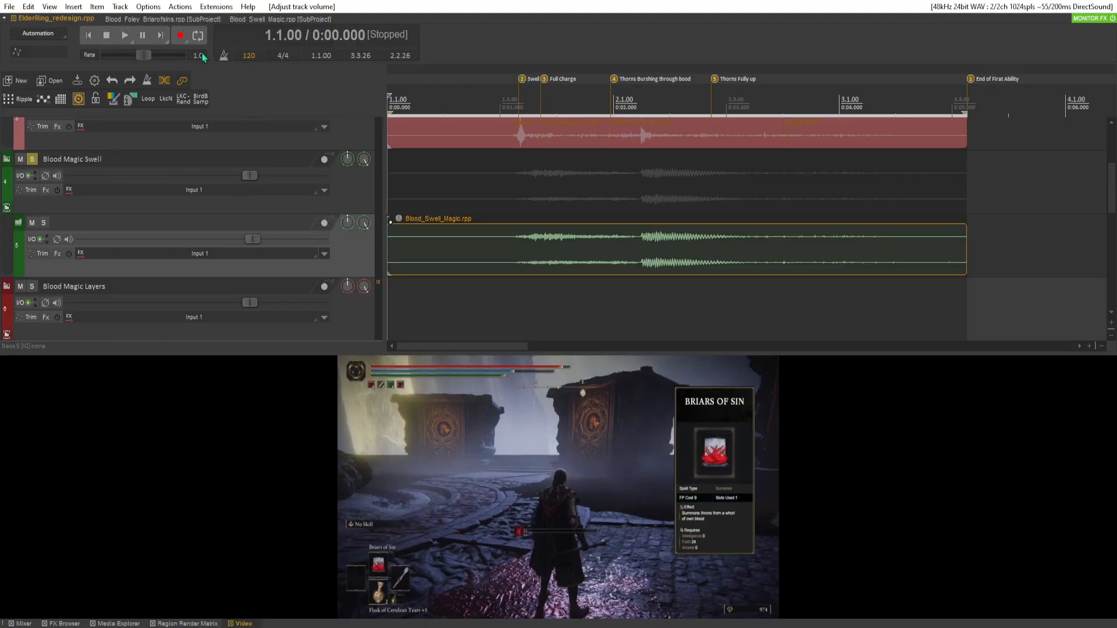
In the Blood_Swell_Magic subproject, move the Swelling Layer track out of the Gore Swell folder and place it directly above the folder.
left_click(271, 20)
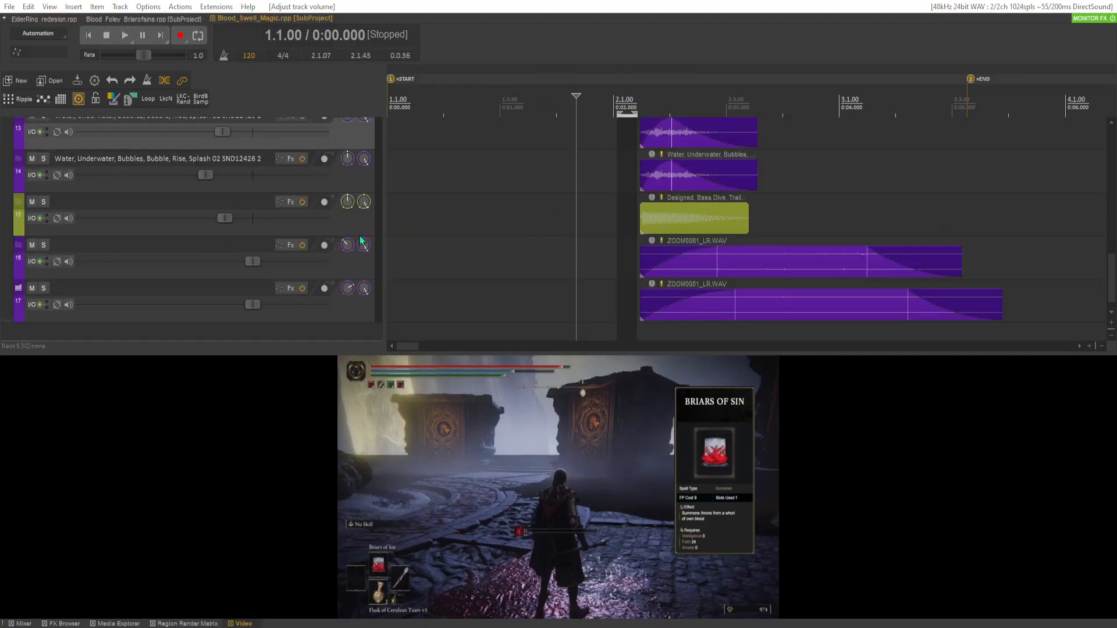
left_click(447, 206)
scroll(214, 263, "up", 10)
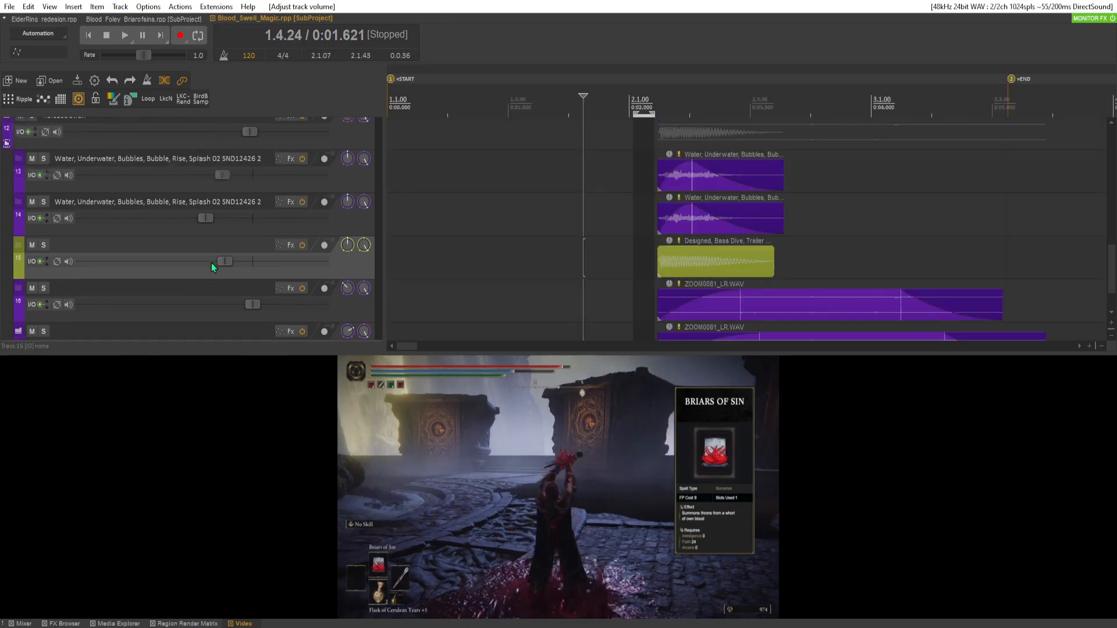
scroll(221, 254, "down", 1)
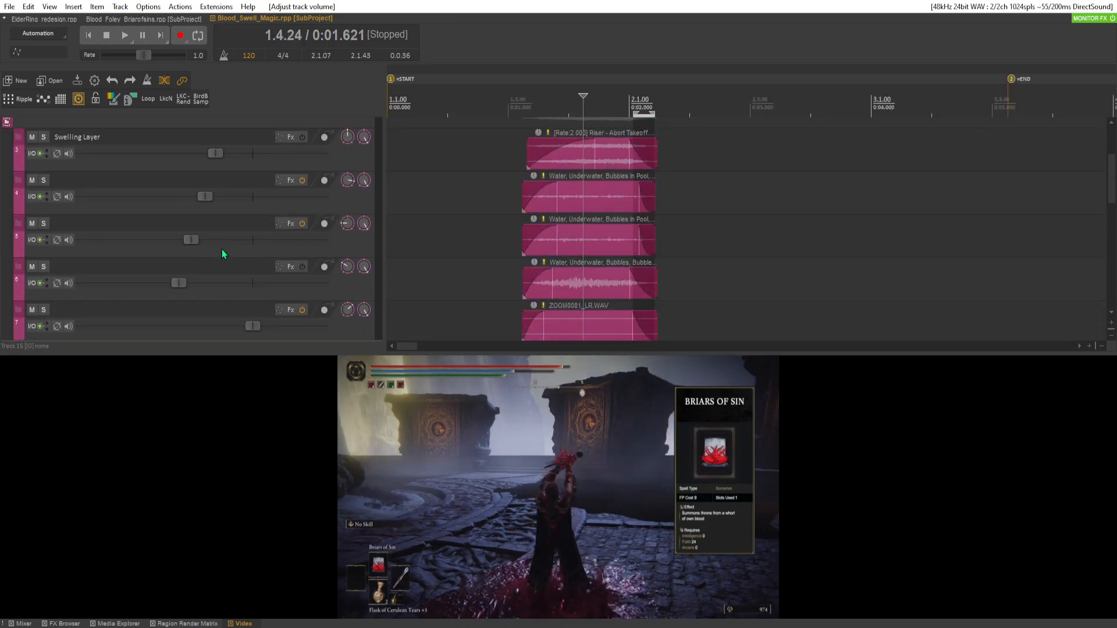
scroll(337, 234, "up", 2)
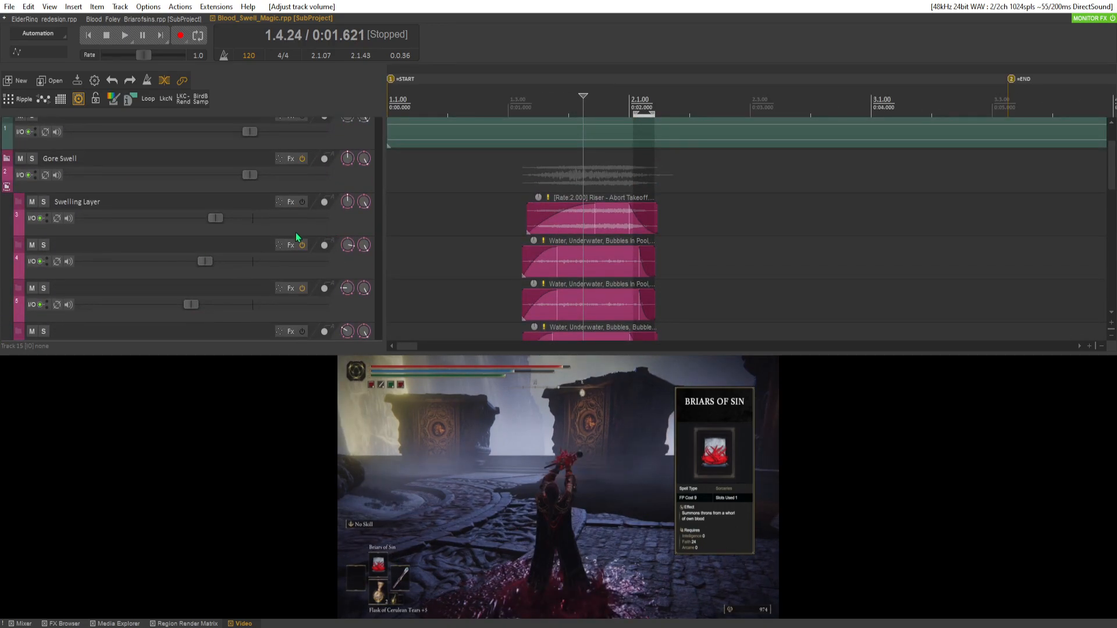
left_click_drag(348, 227, 352, 154)
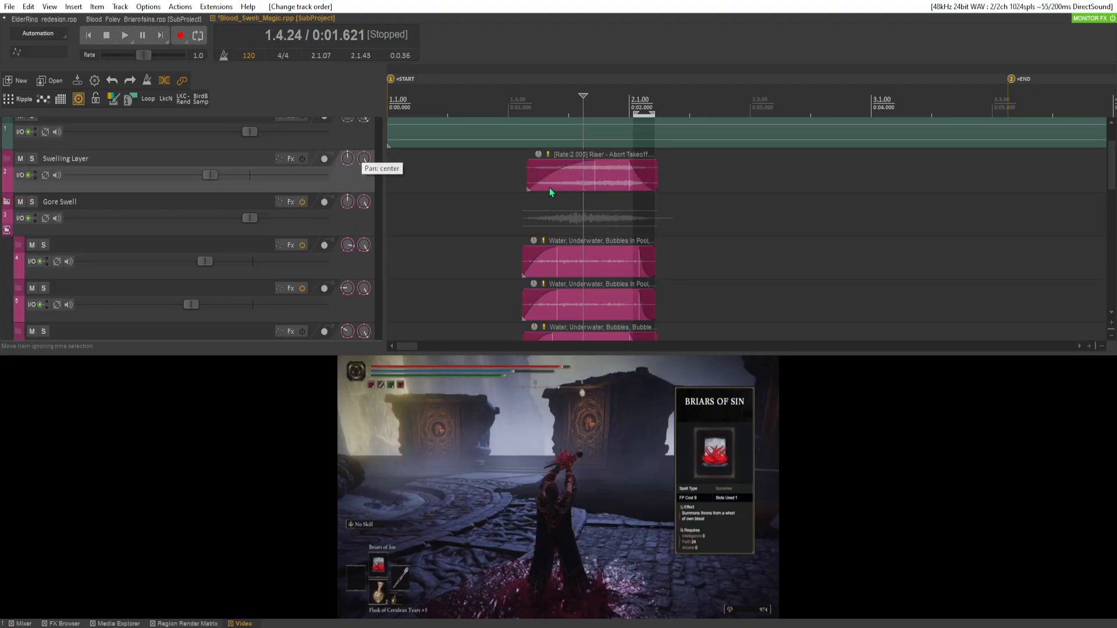
Add the TDR Nova EQ effect to the Swelling Layer track and adjust it while auditioning.
left_click(290, 160)
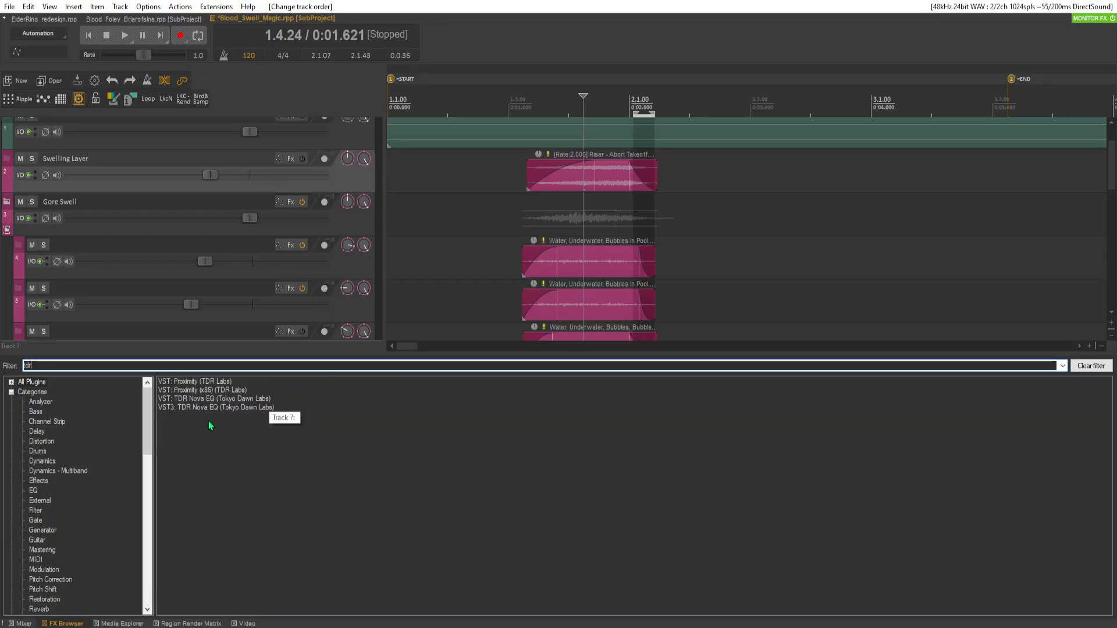
double_click(202, 400)
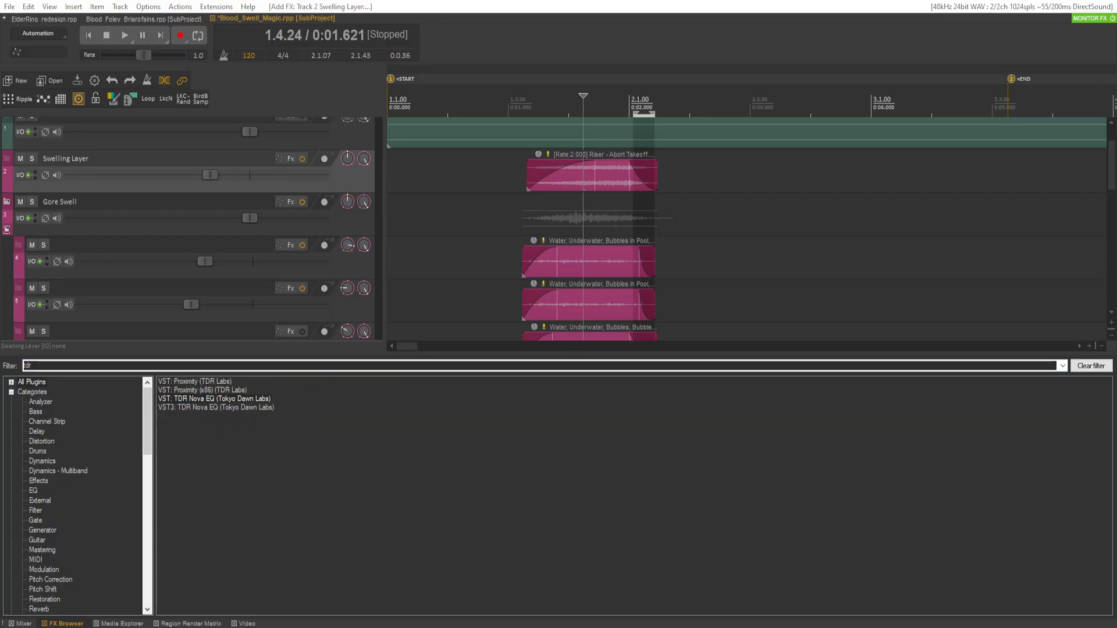
key("space")
key("space")
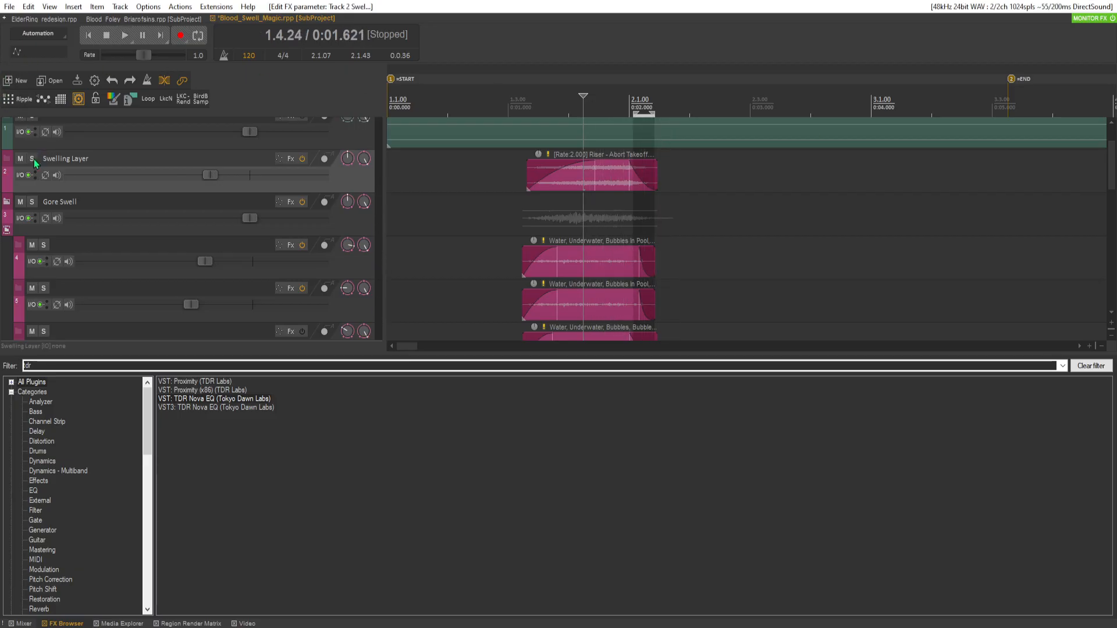
Solo the Swelling Layer track and audition it from 1.2.73.
left_click(32, 158)
key("space")
key("space")
left_click(492, 178)
key("space")
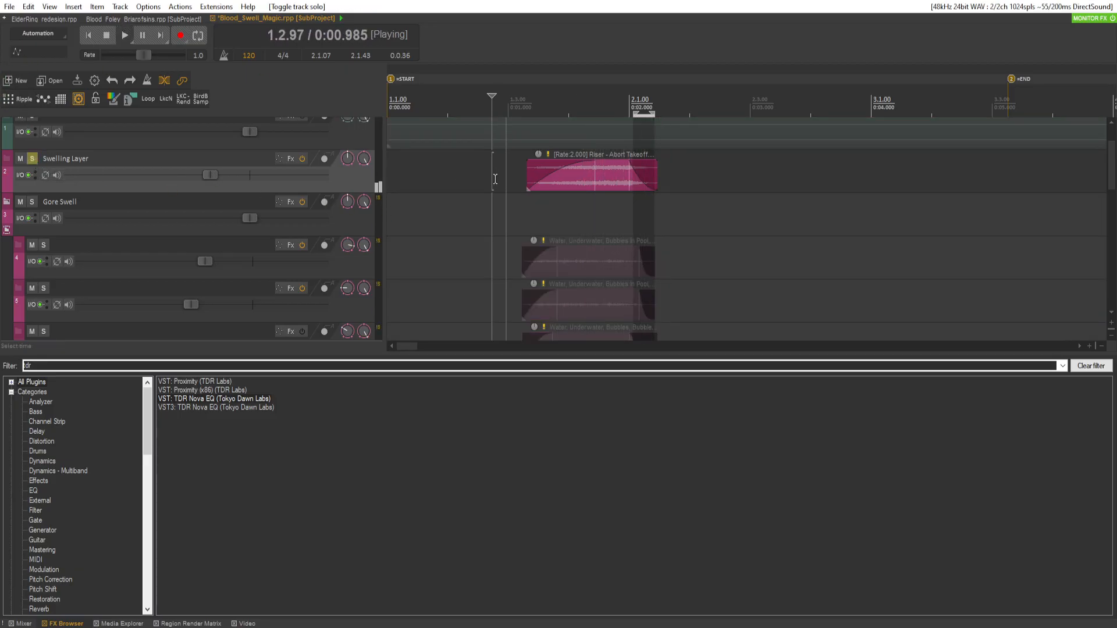
key("space")
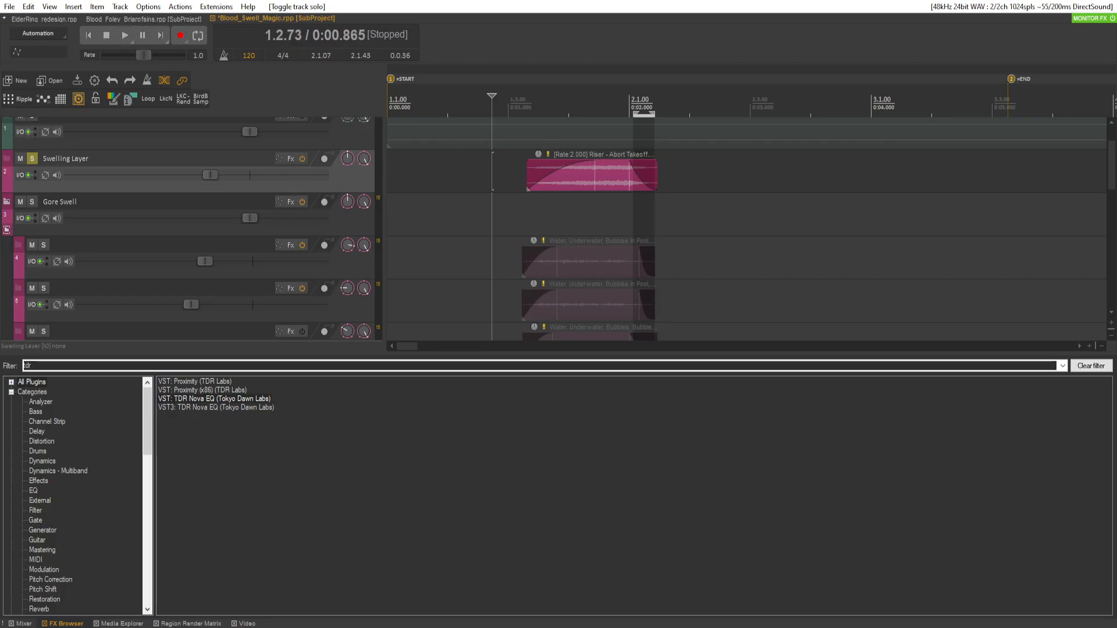
Find ReaPitch among the effects and add it to the Swelling Layer track.
key("ctrl+a")
type("reap")
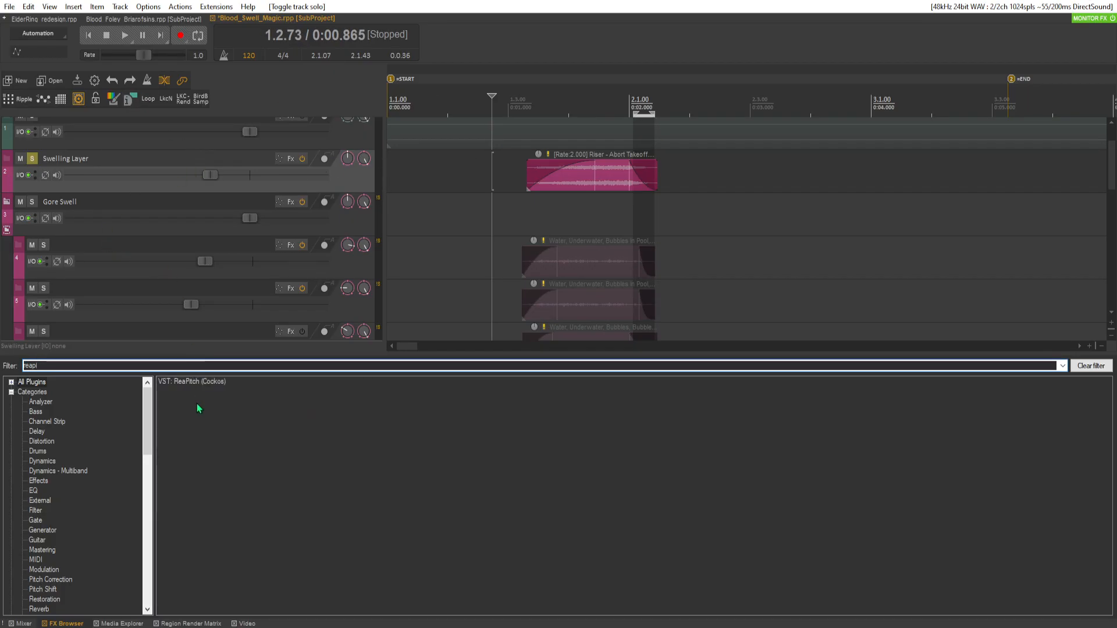
double_click(201, 384)
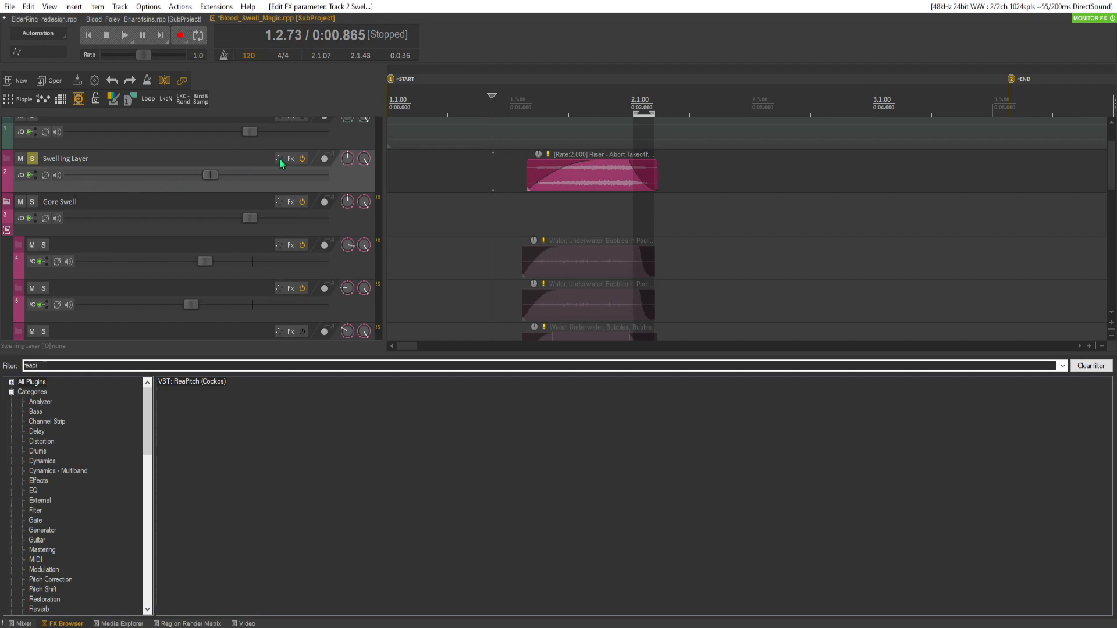
Enlarge the Swelling Layer track and show its ReaPitch Shift (full range) automation envelope.
mouse_move(289, 160)
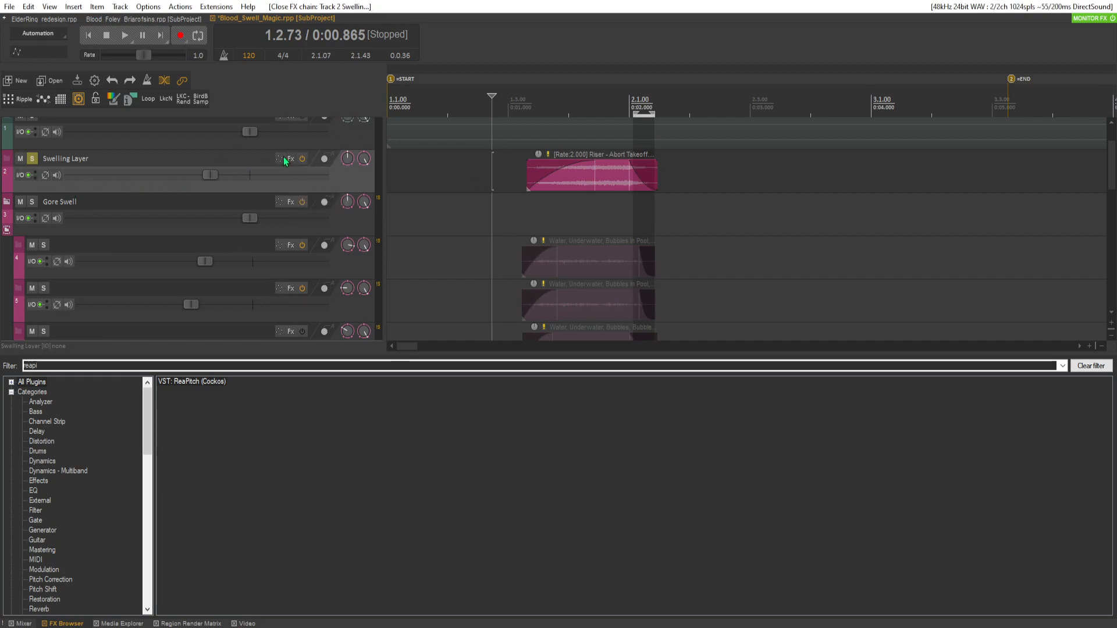
left_click_drag(270, 191, 271, 222)
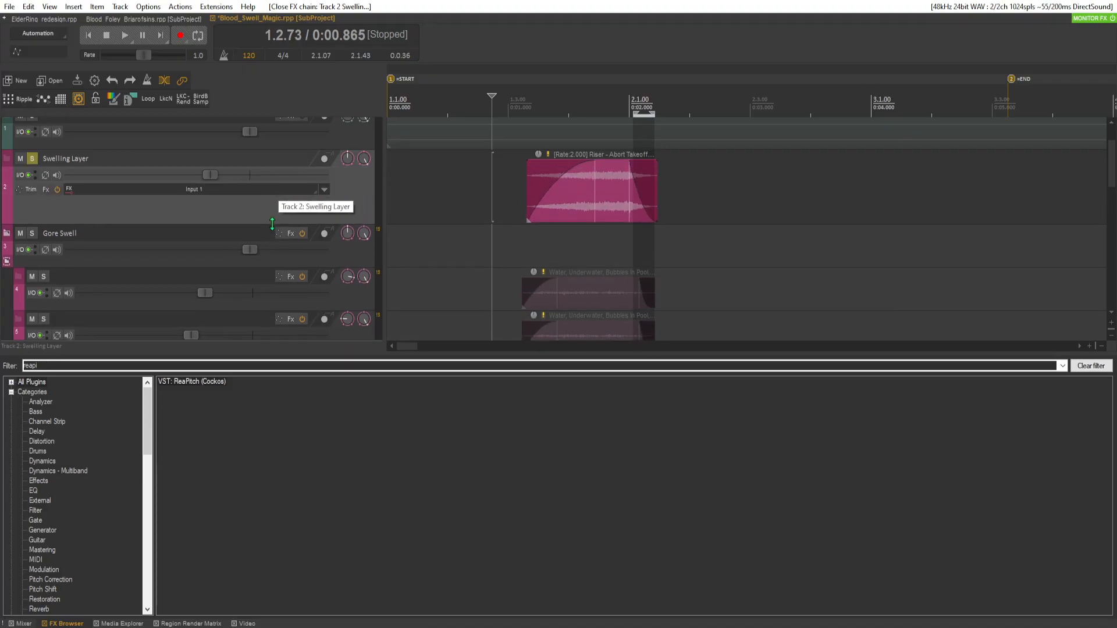
left_click(29, 190)
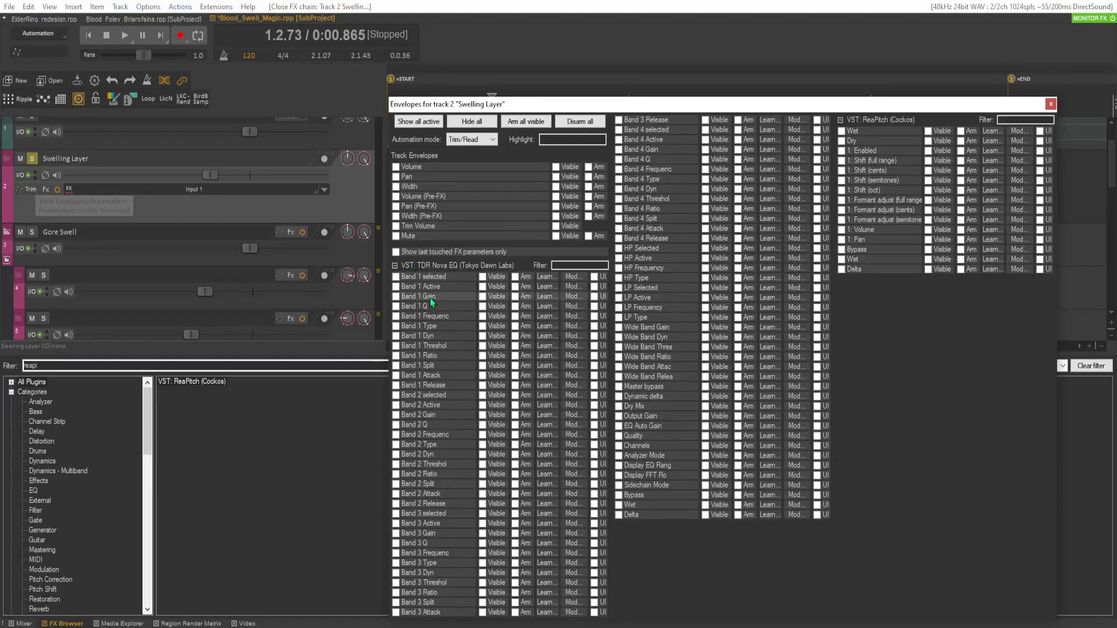
left_click(928, 160)
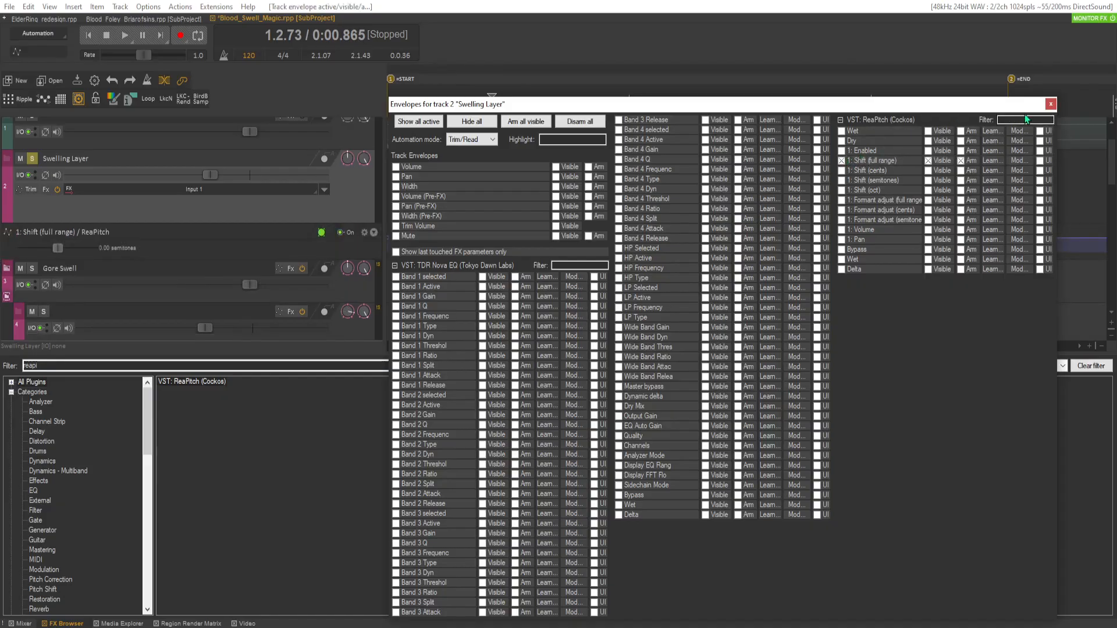
left_click(1050, 106)
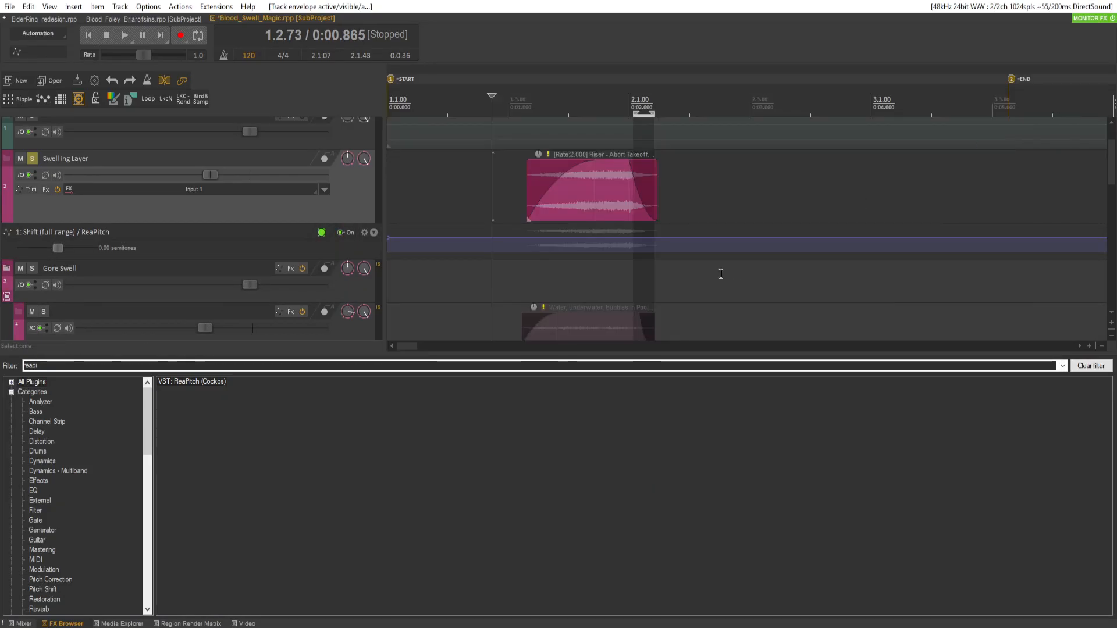
Shape a rising pitch-shift envelope across the riser item, reaching about 2.88 semitones at 2.1.43, and audition it.
left_click(527, 234)
left_click_drag(655, 236, 650, 234)
key("space")
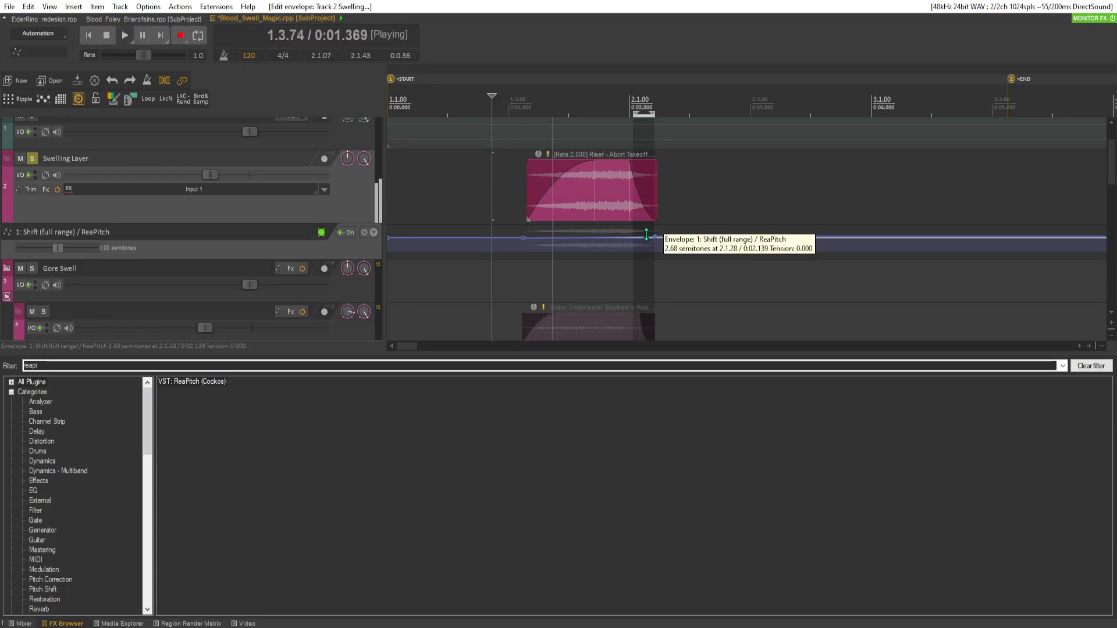
key("space")
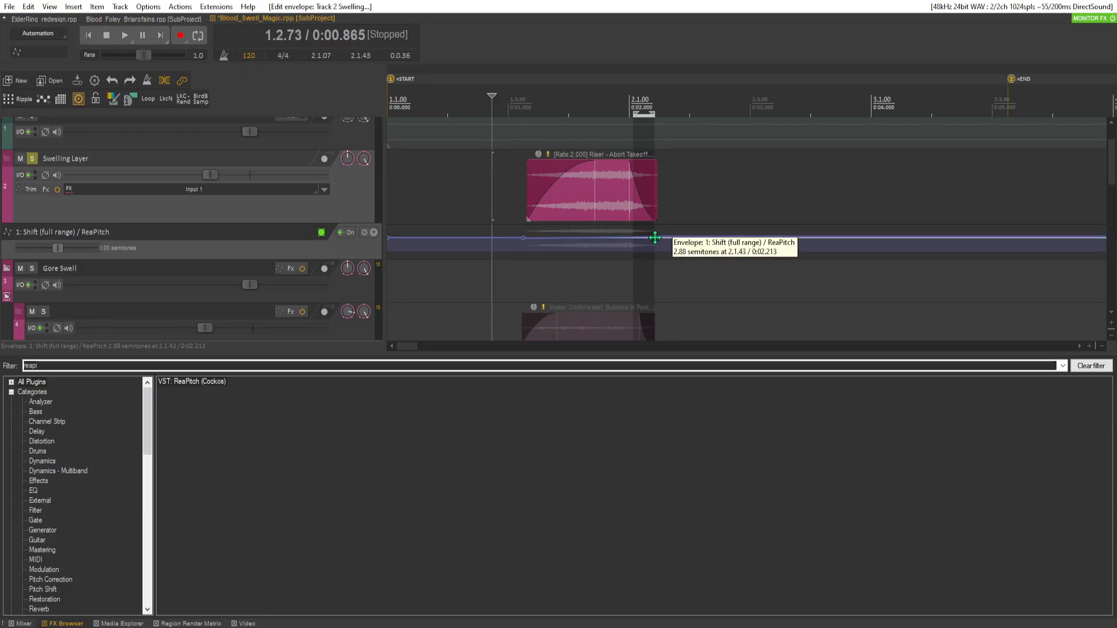
key("space")
key("space")
Extend the end of the Riser - Abort Takeoff.wav item to about 0:02.499, auditioning the longer swell.
left_click_drag(647, 204, 666, 203)
key("space")
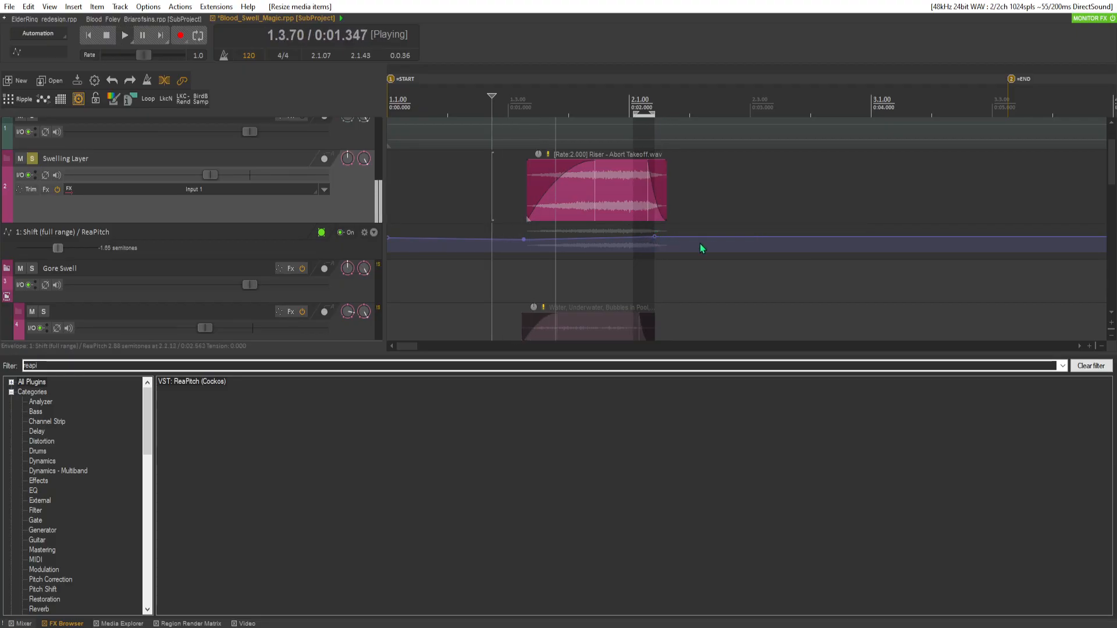
key("space")
left_click_drag(666, 203, 687, 204)
key("space")
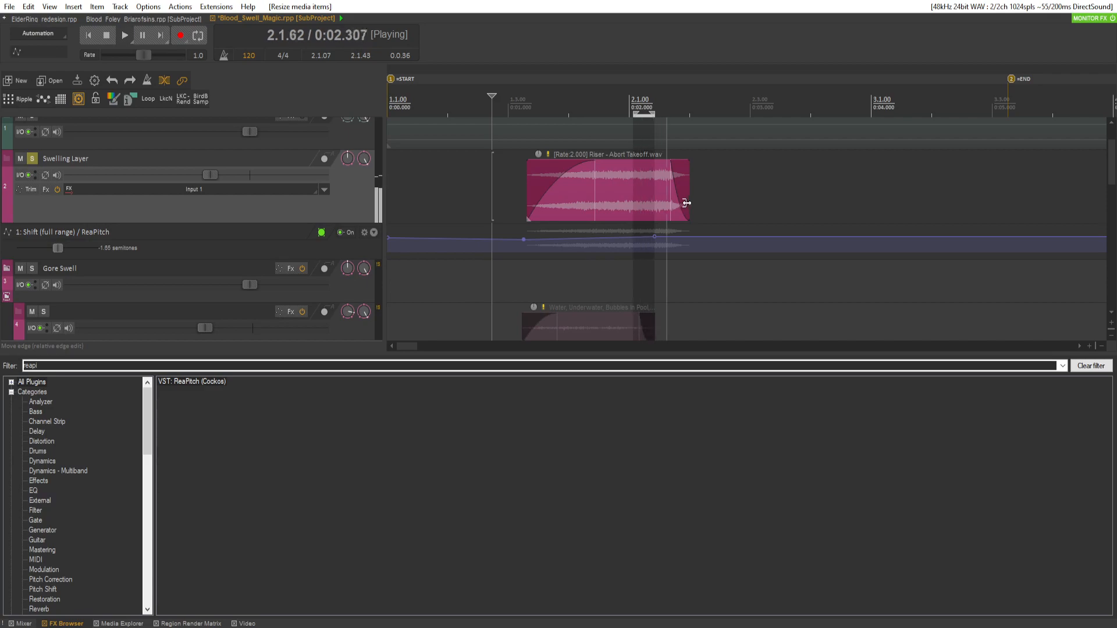
key("space")
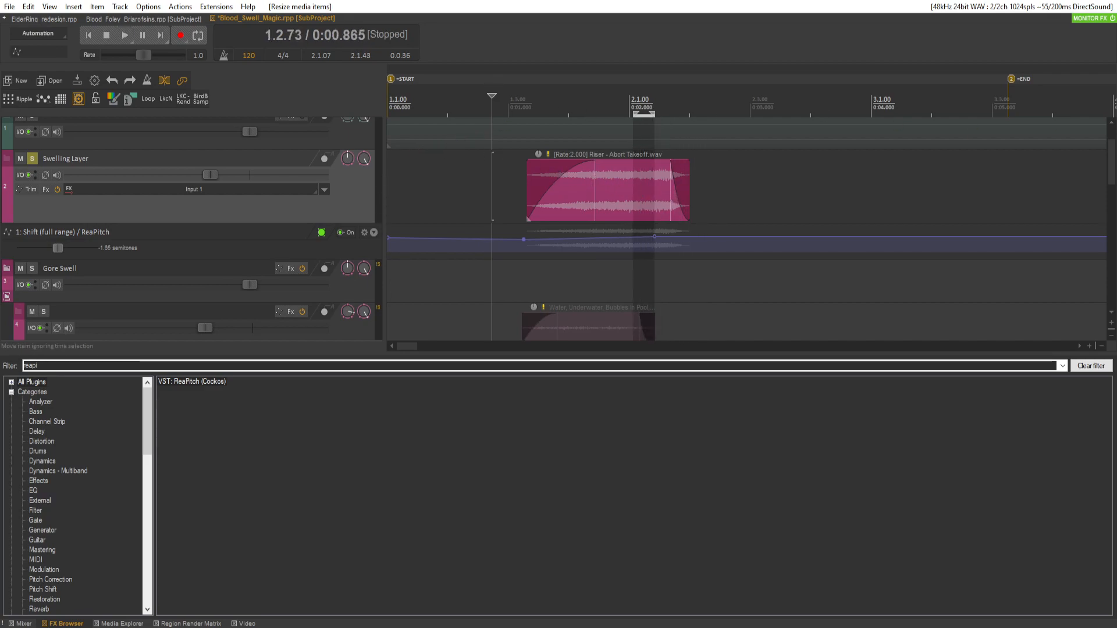
Add the H-Reverb Stereo effect to the Swelling Layer track and turn off its input and output echoes.
left_click(35, 365)
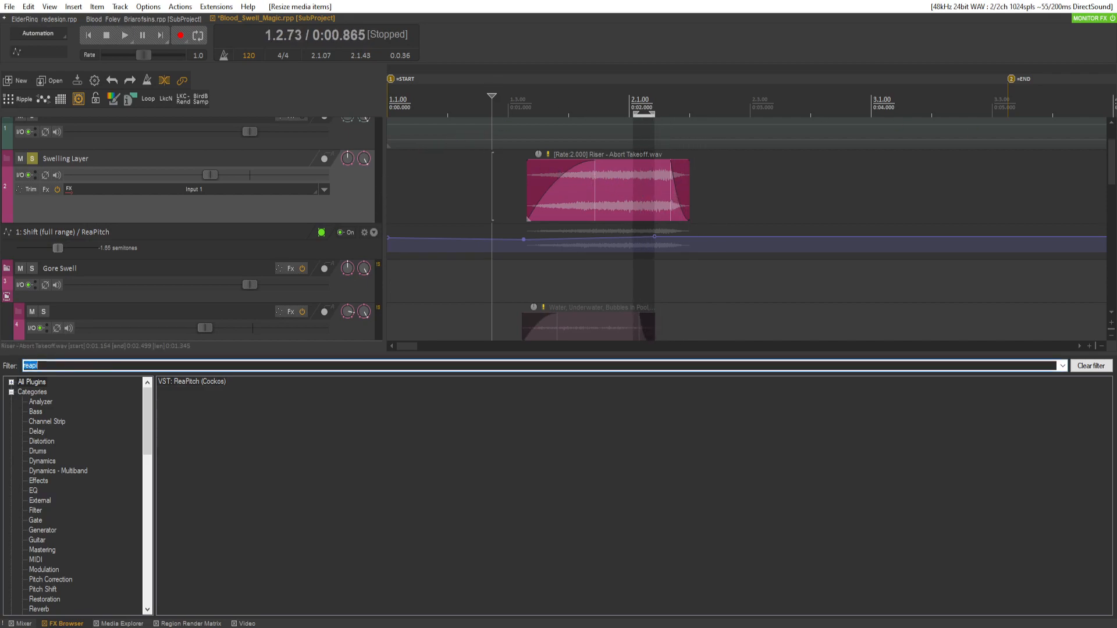
type("verb")
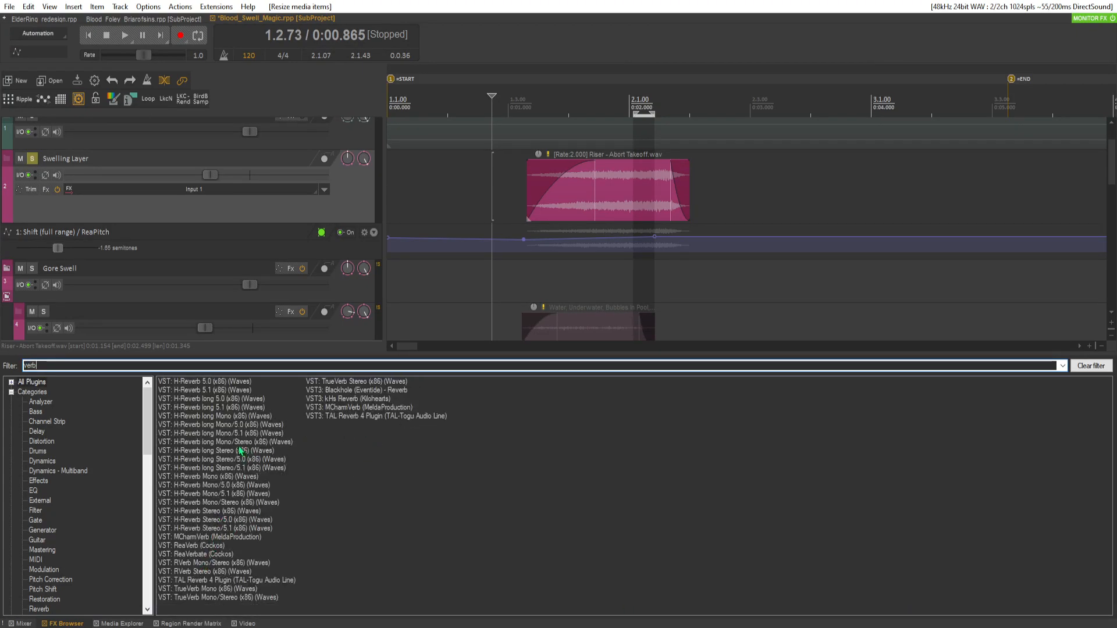
double_click(239, 511)
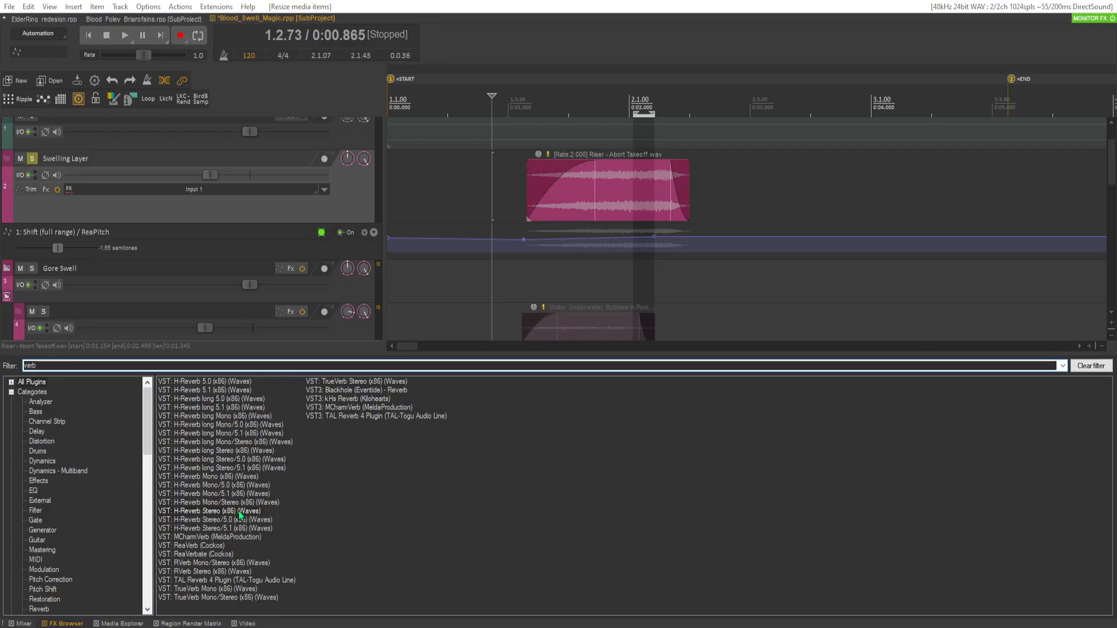
left_click_drag(267, 81, 938, 372)
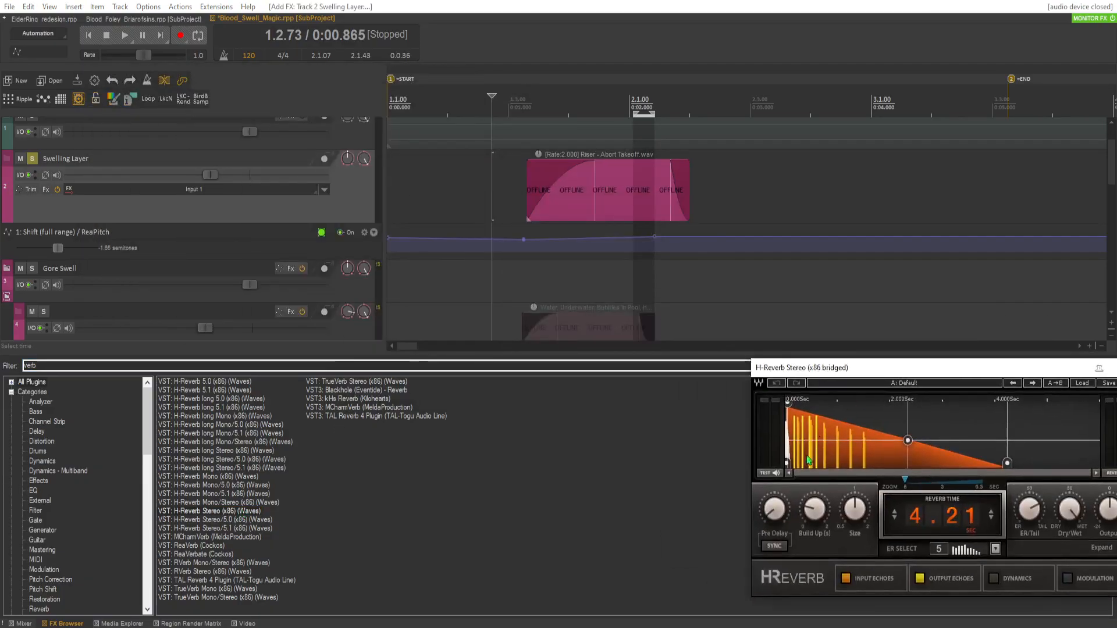
left_click(845, 579)
left_click(920, 580)
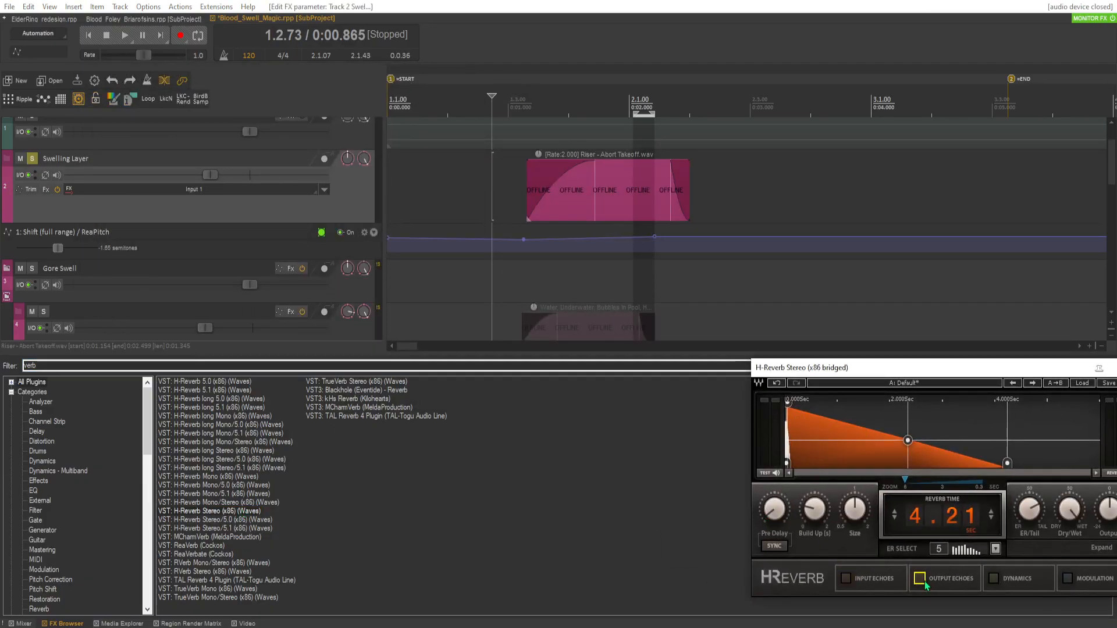
Shorten the H-Reverb time to 2.36 seconds, adjust its dry/wet mix, and audition the riser from 1.3.18.
left_click_drag(925, 367, 661, 291)
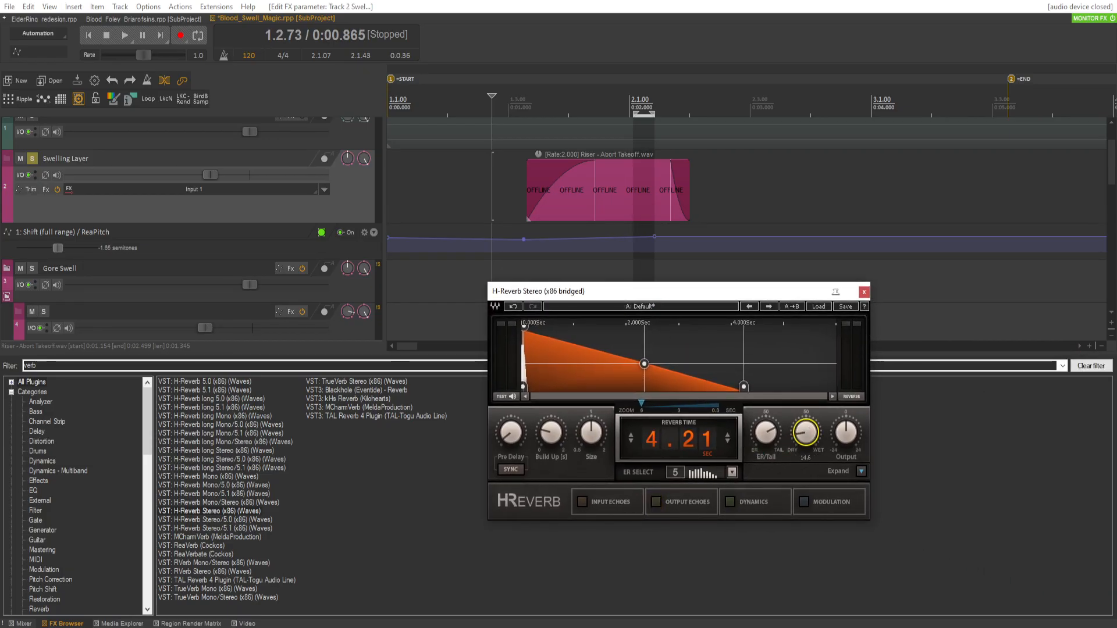
left_click_drag(737, 388, 646, 388)
left_click(541, 193)
key("space")
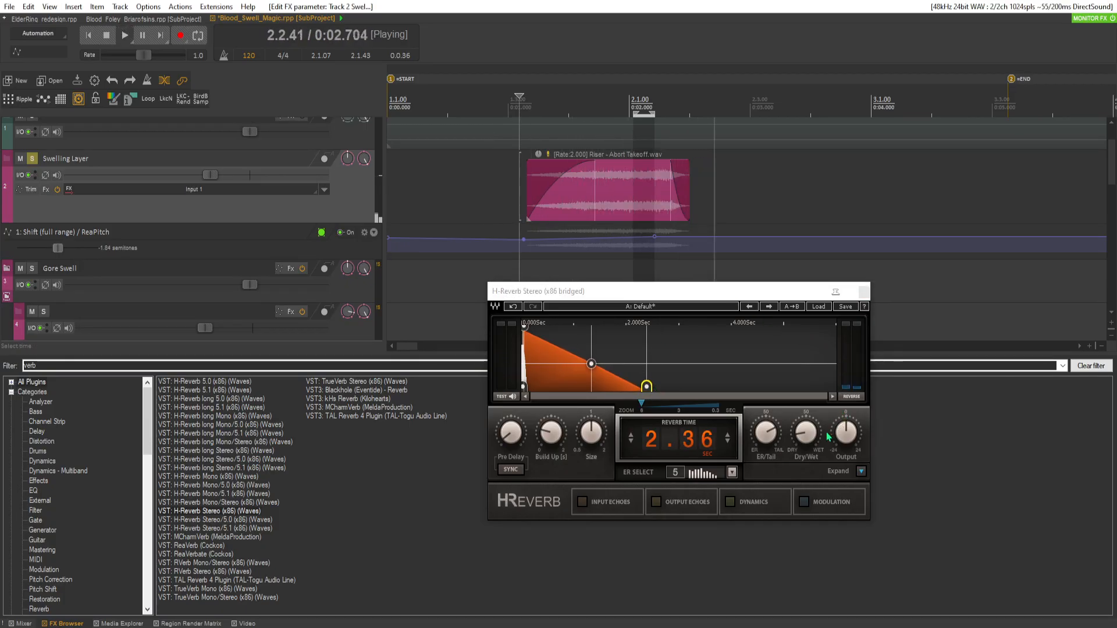
key("space")
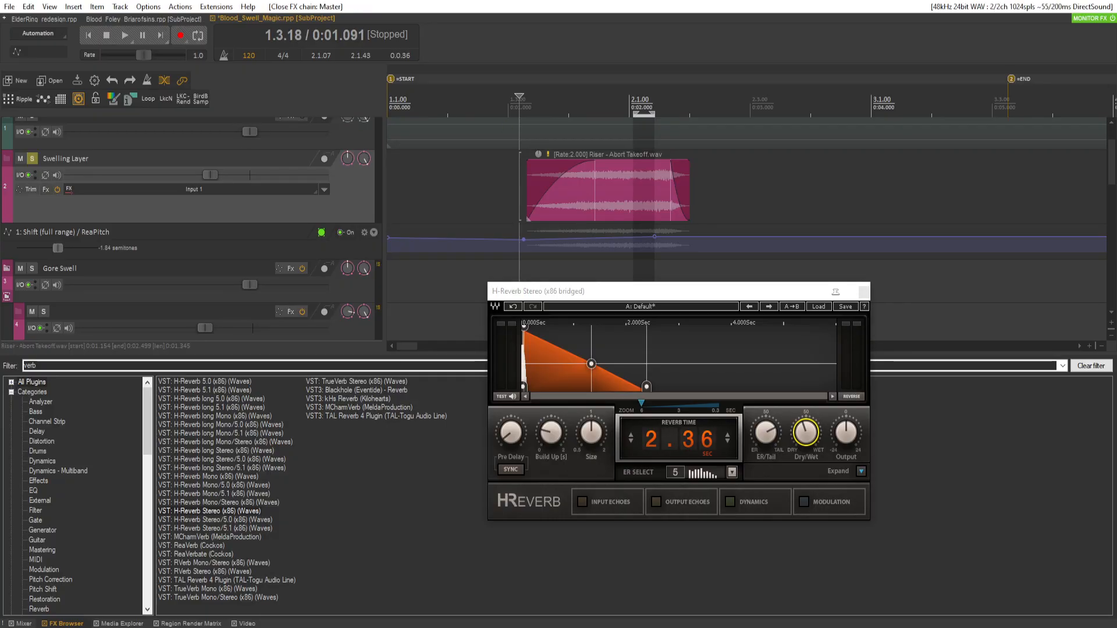
Replay the soloed Swelling Layer from 1.3.18 several times to judge the reverb tail and pitch rise.
key("space")
key("space")
key("space")
key("space")
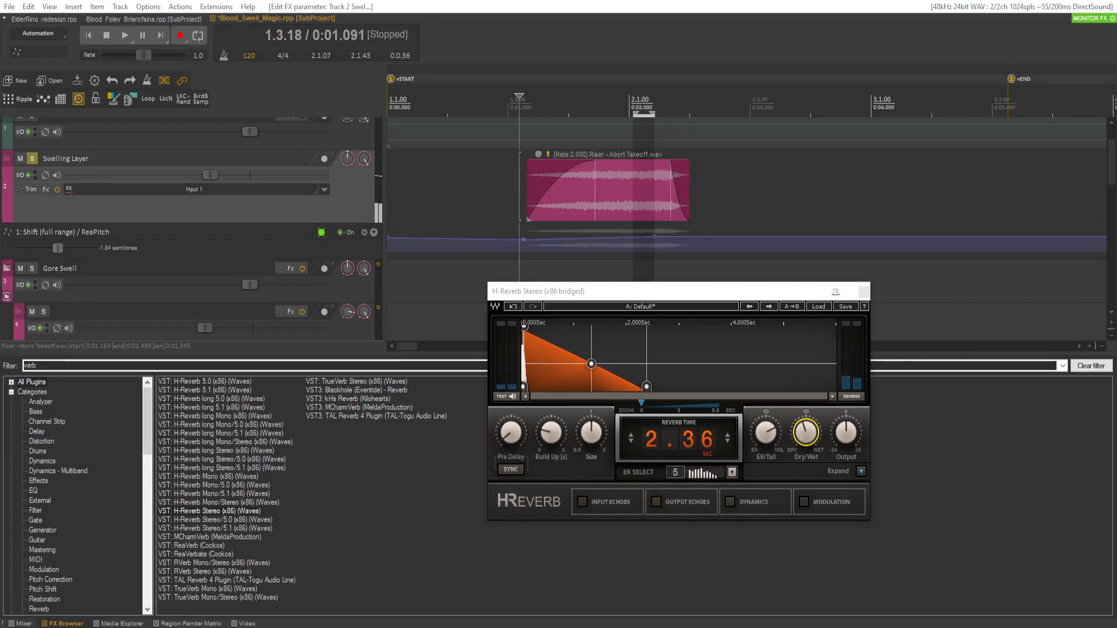
key("space")
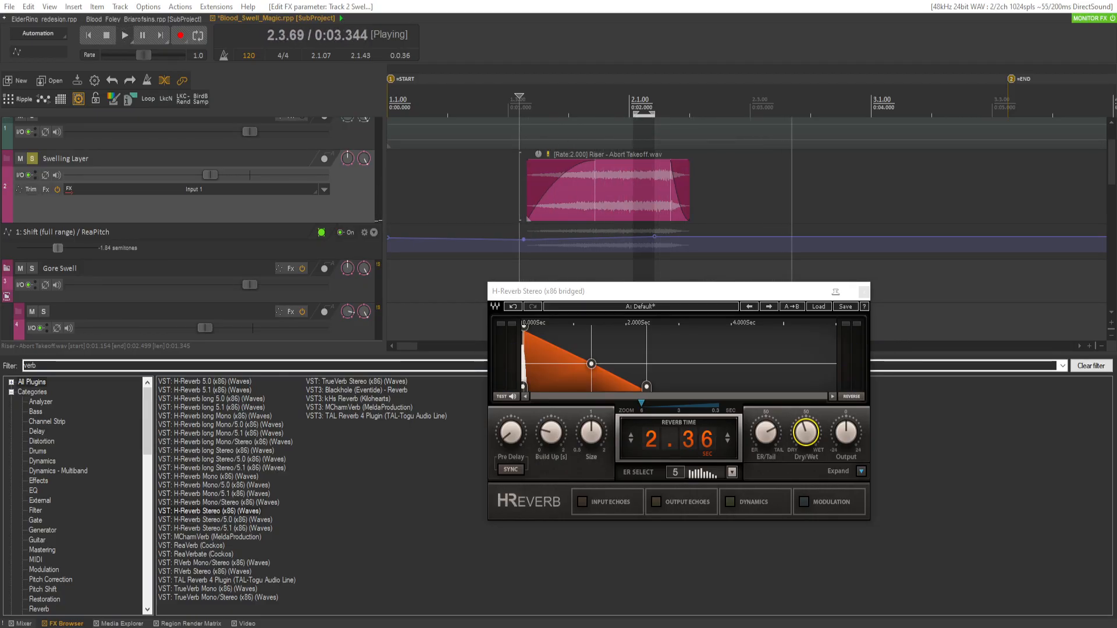
key("space")
key("space")
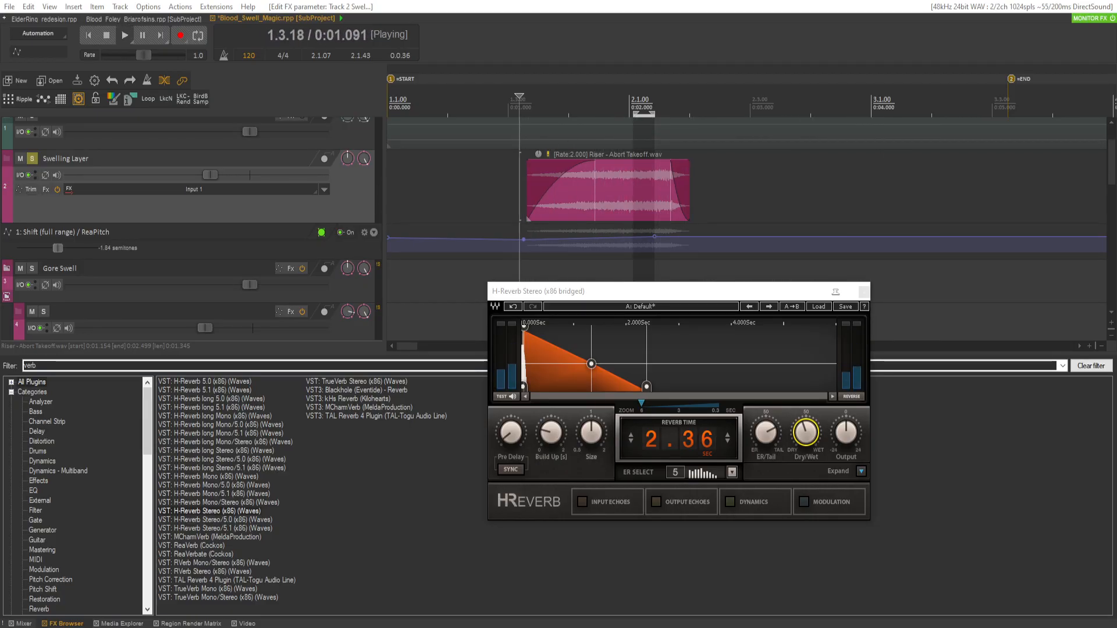
key("space")
key("space")
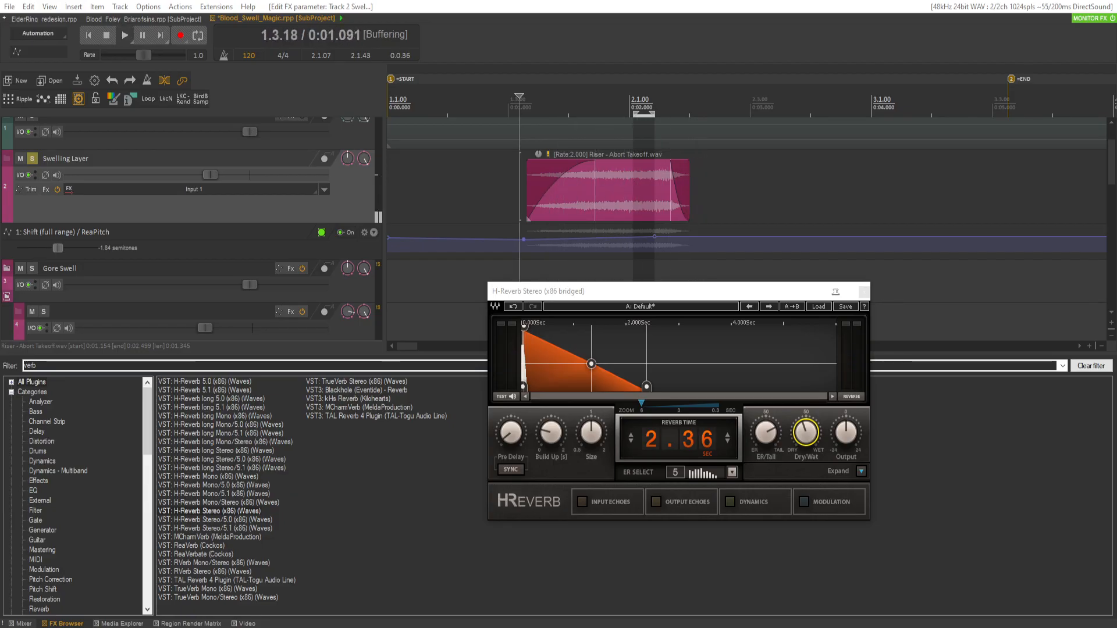
key("space")
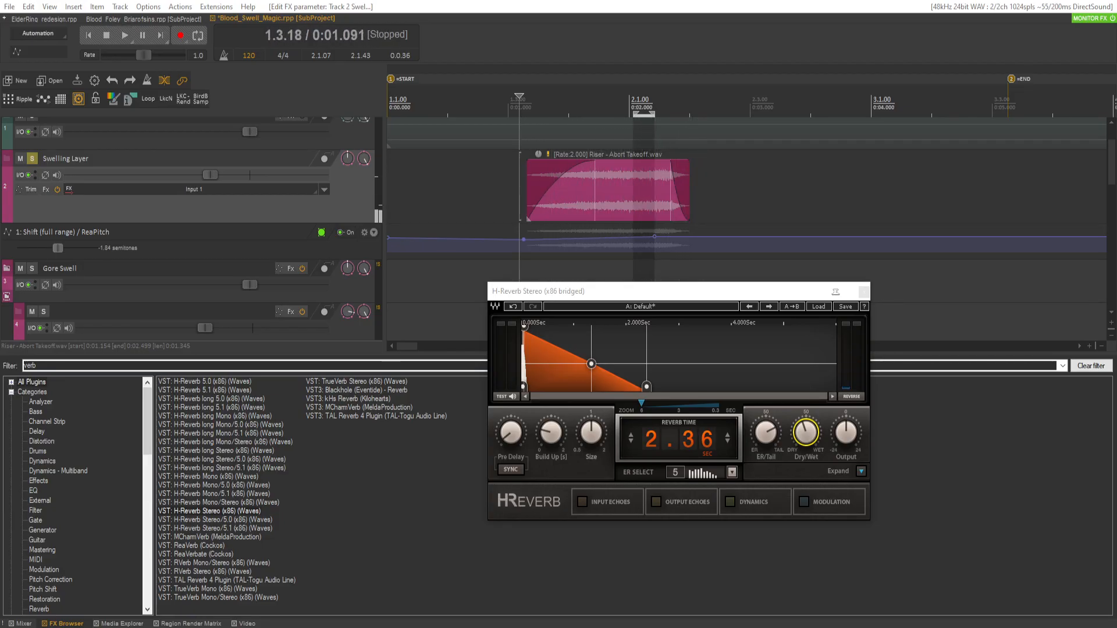
key("space")
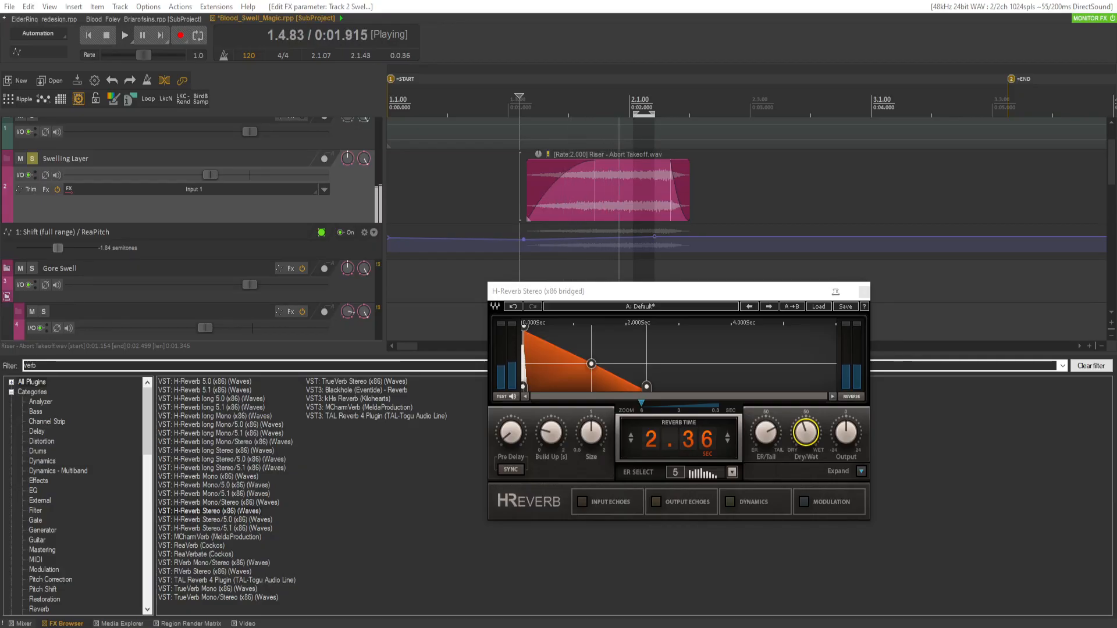
key("space")
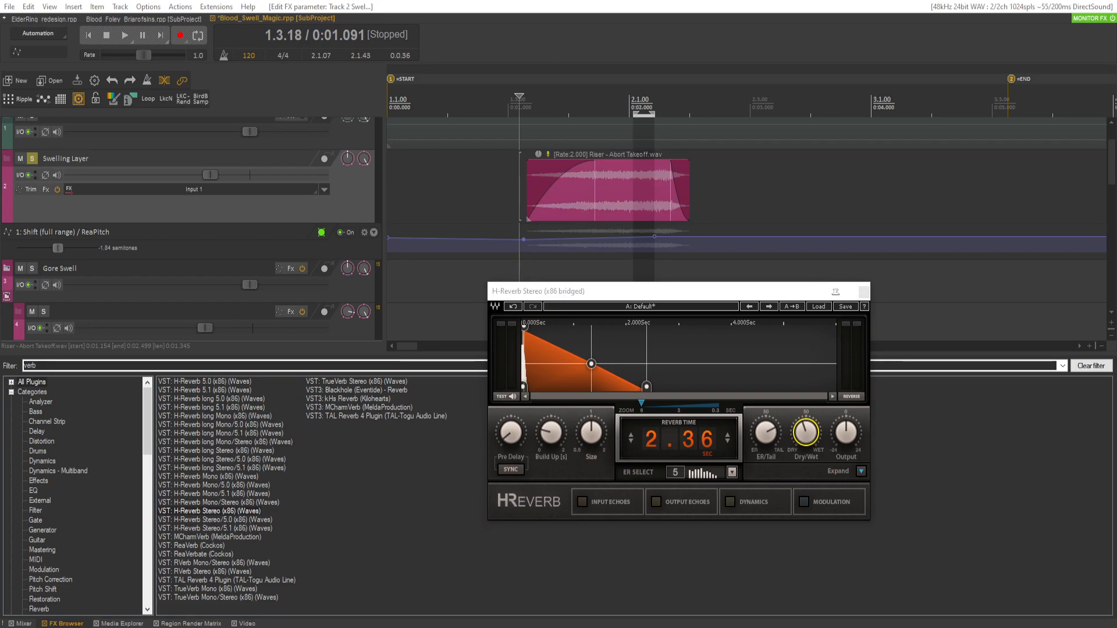
key("space")
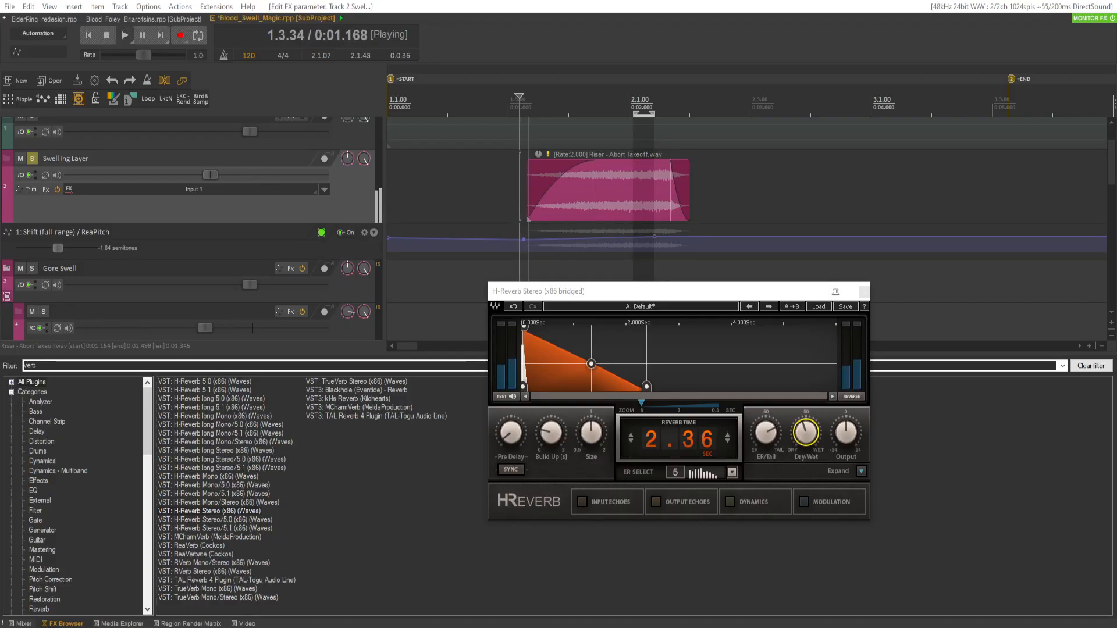
key("space")
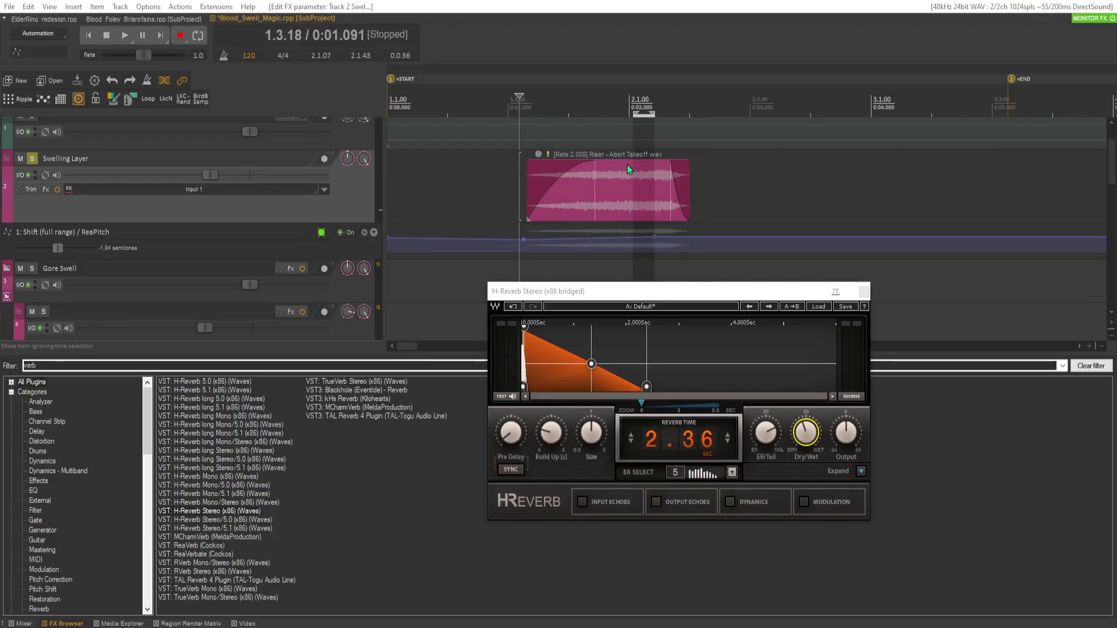
Show the mixer and audition the soloed Swelling Layer repeatedly through the master H-Comp, closing the master effects chain when done.
scroll(160, 220, "up", 1)
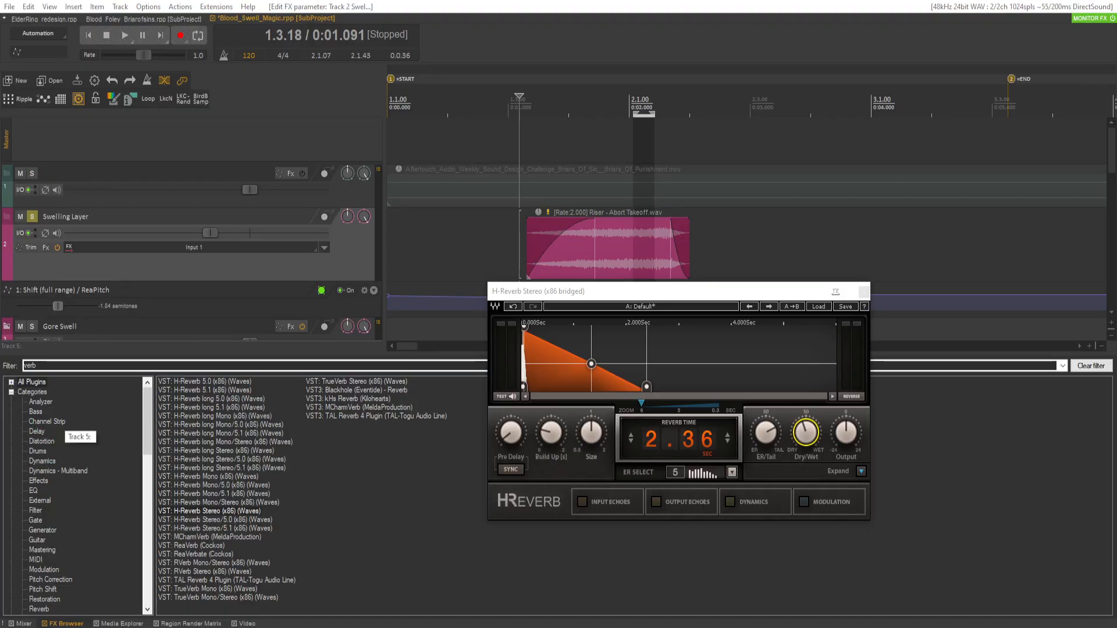
key("ctrl+m")
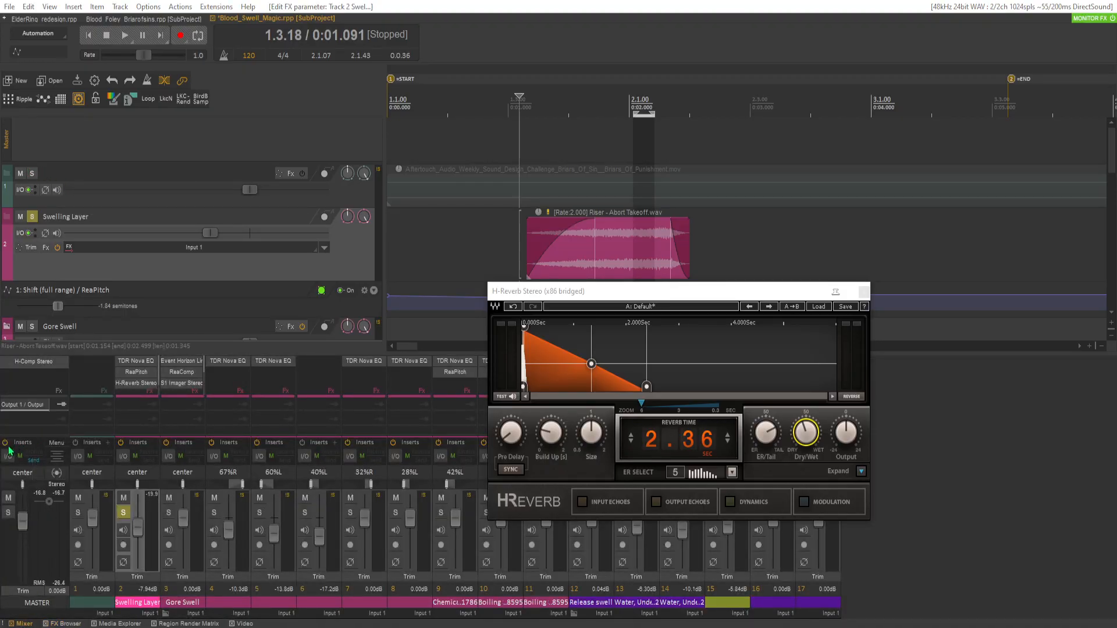
key("space")
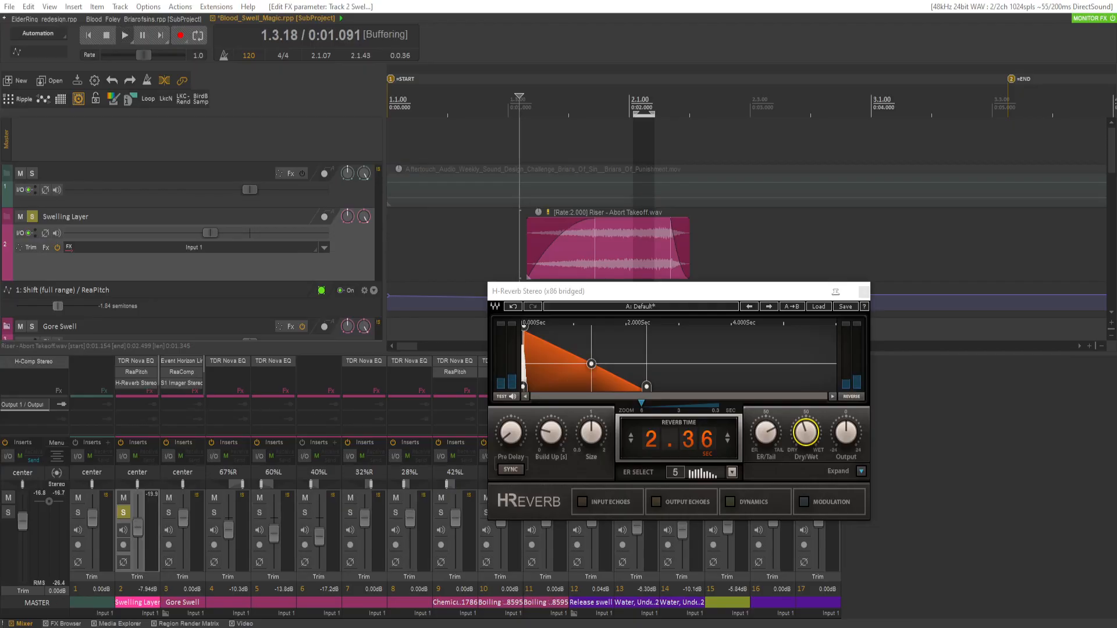
key("space")
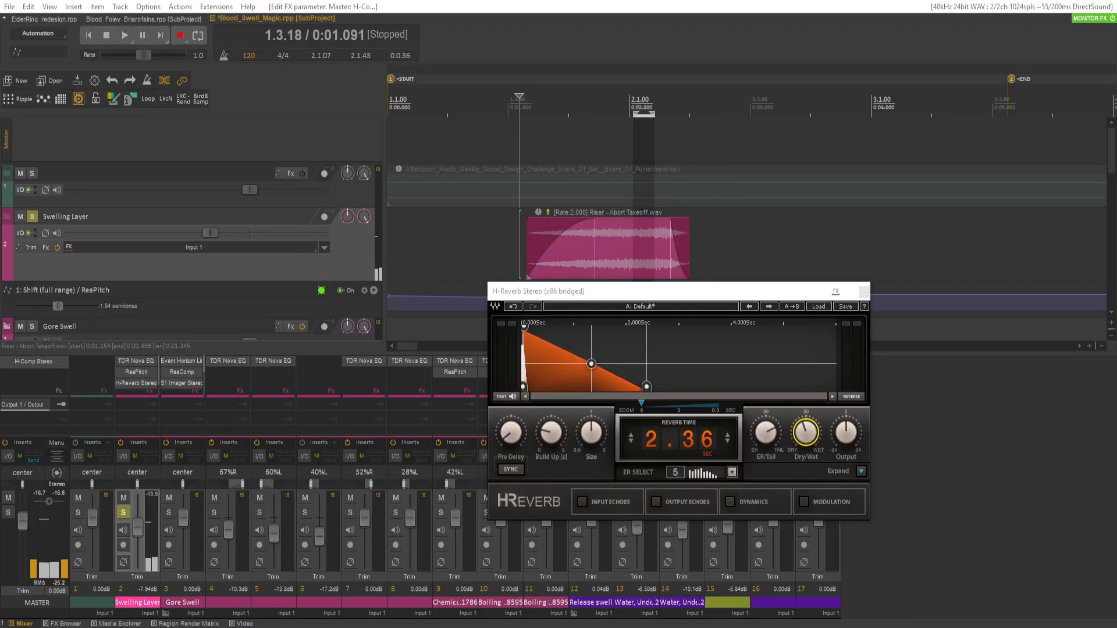
key("space")
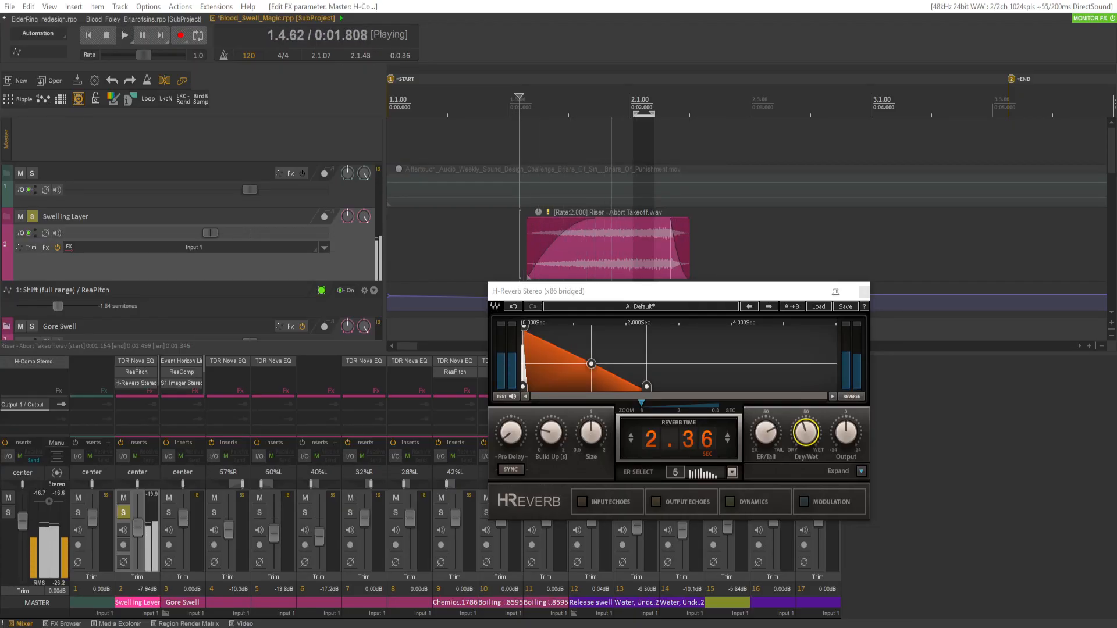
key("space")
key("space")
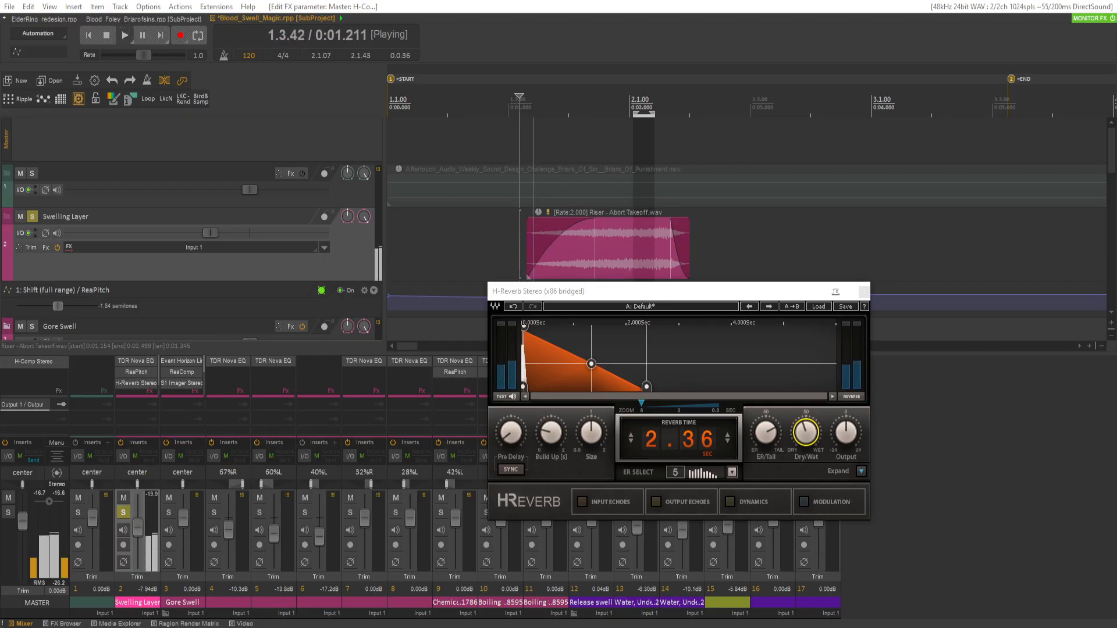
key("space")
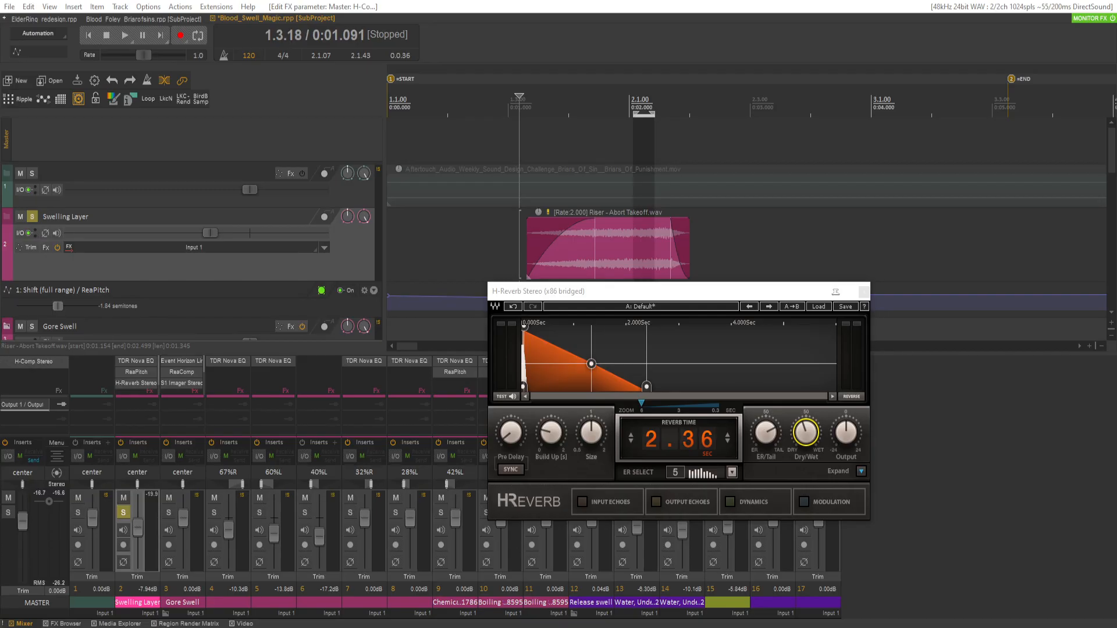
key("space")
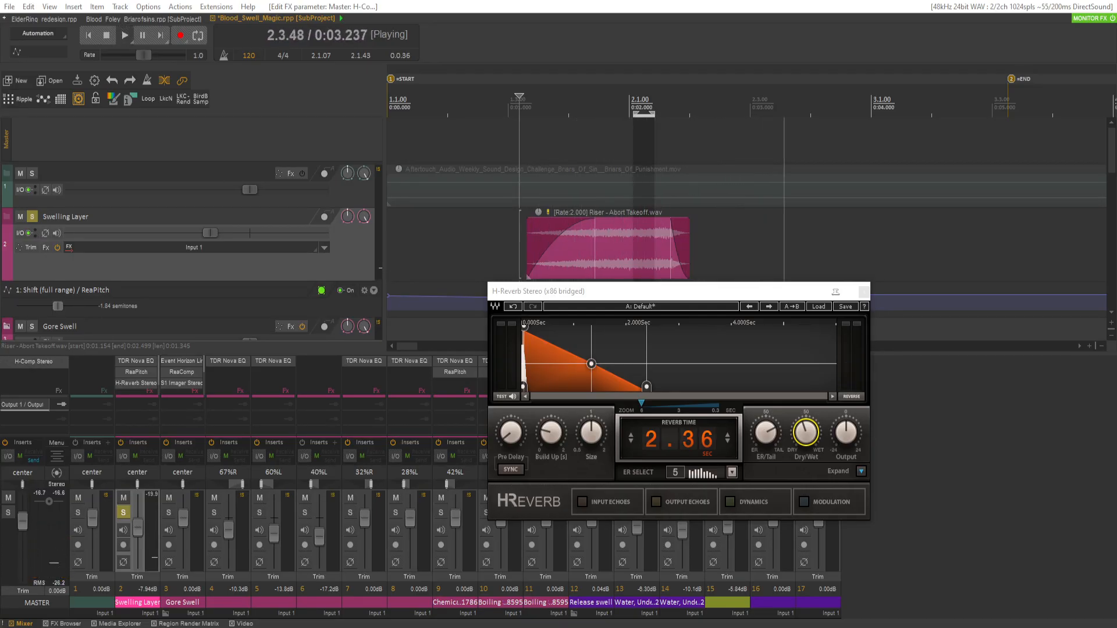
key("space")
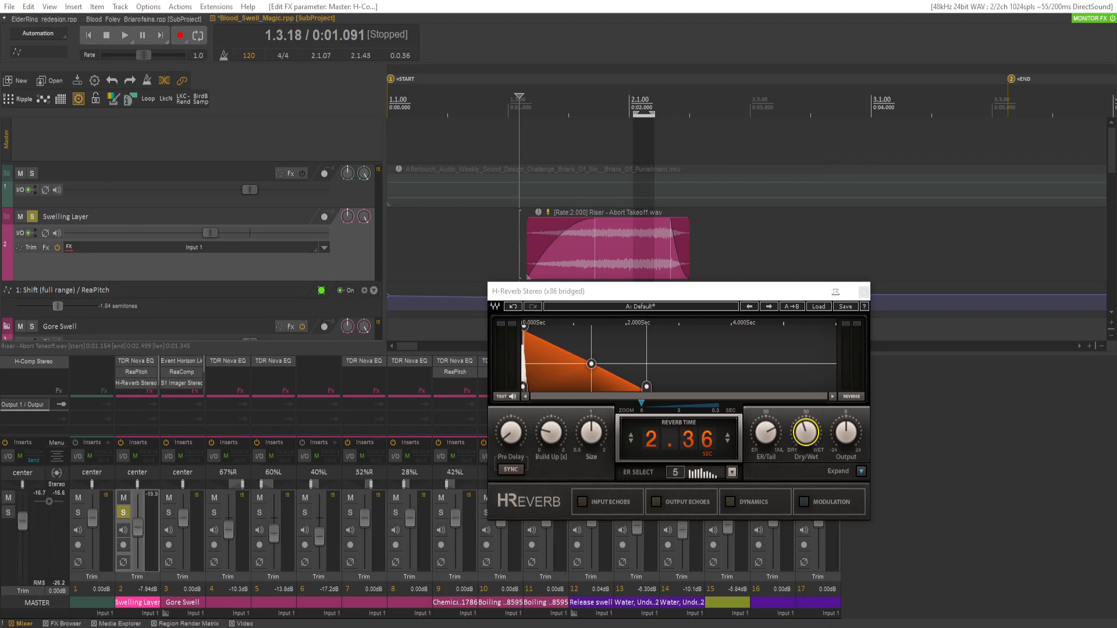
key("space")
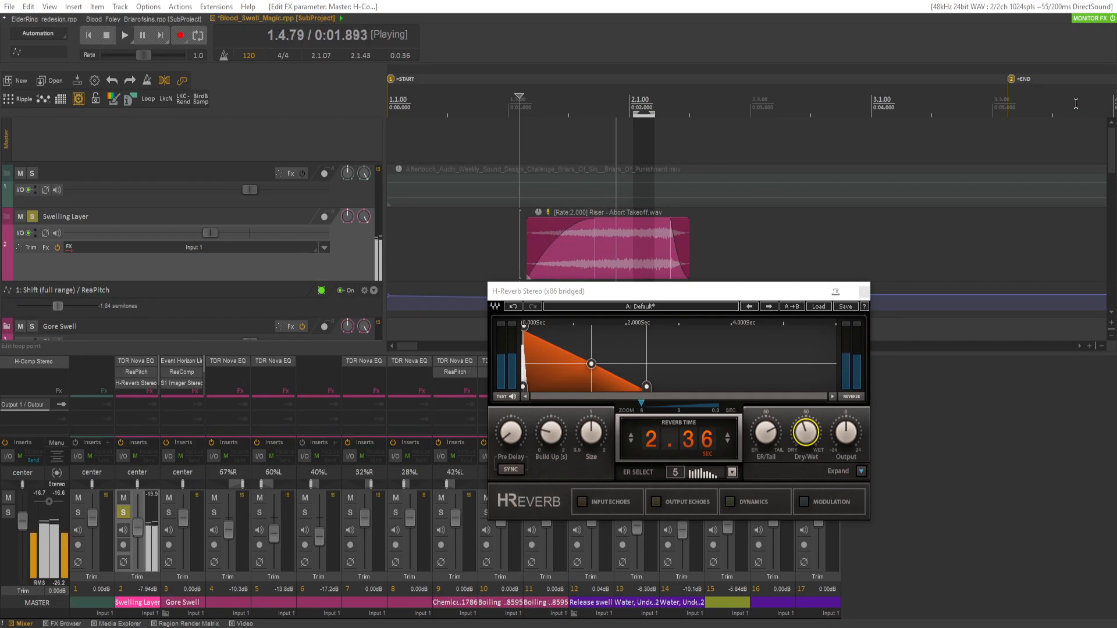
key("space")
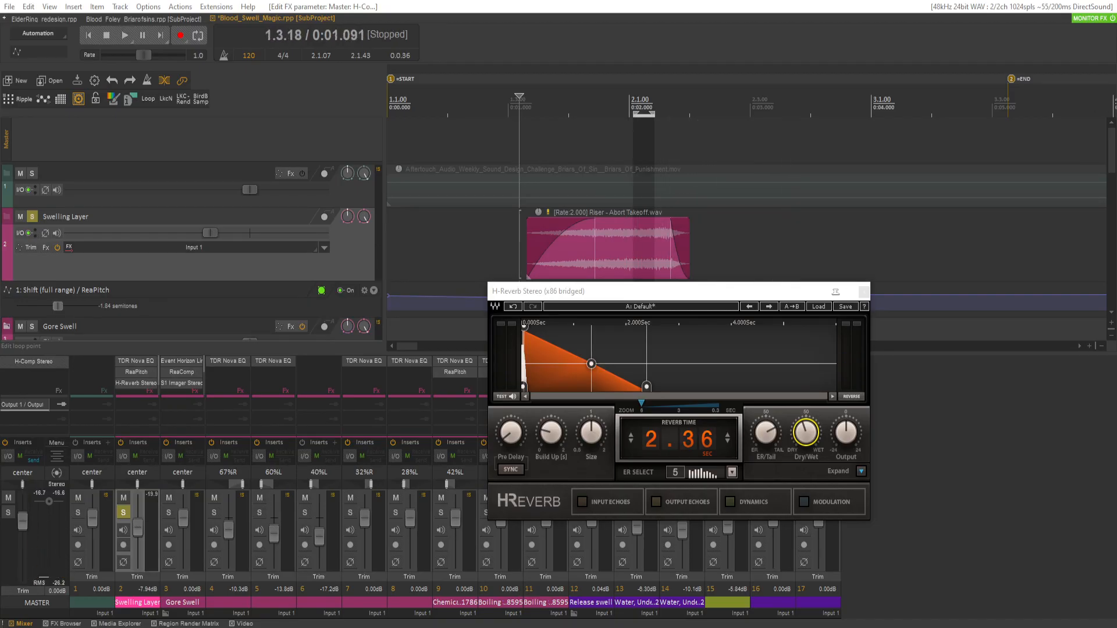
key("Escape")
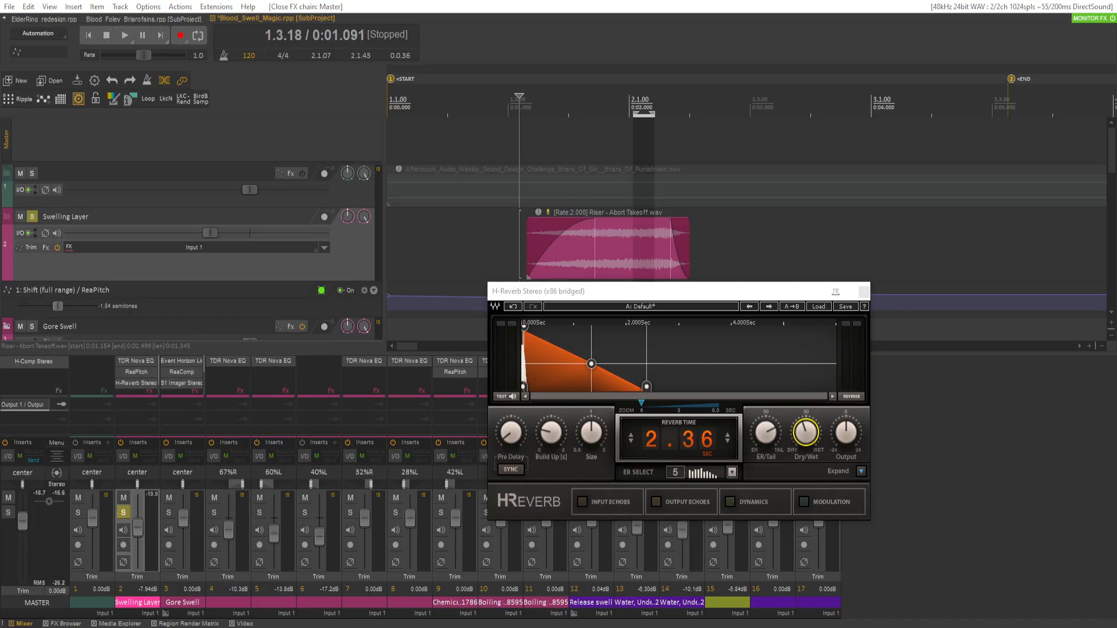
Replay the Swelling Layer riser to judge its reverb and decay, and close the H-Reverb window.
key("space")
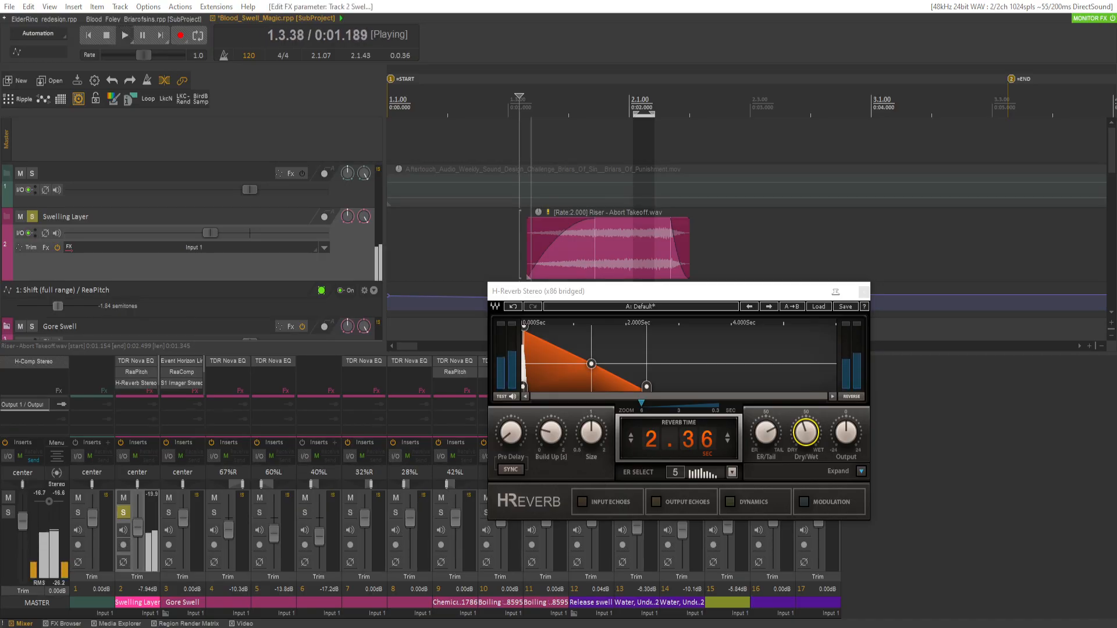
key("space")
key("space")
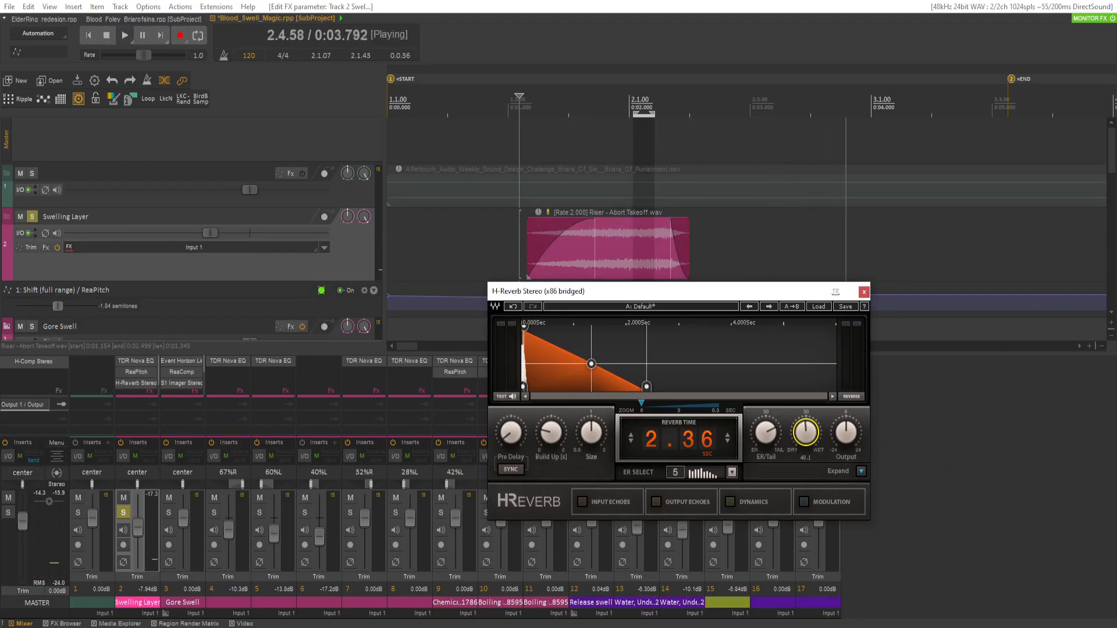
left_click(864, 292)
key("space")
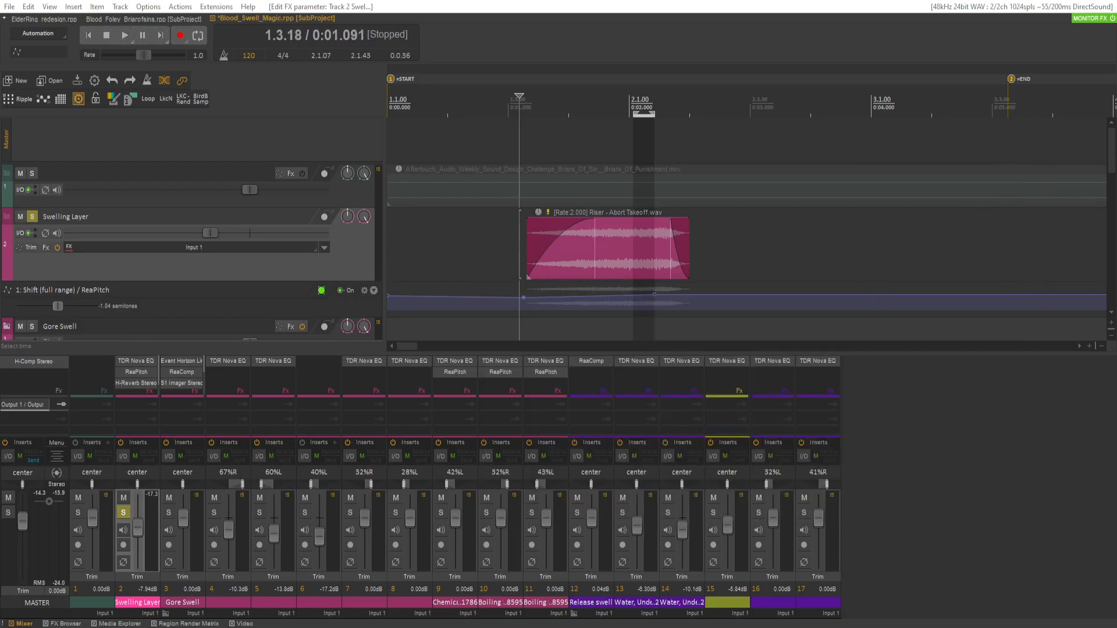
Lengthen the Swelling Layer's H-Reverb time to 3.72 seconds and play the swell from just before the riser clip.
key("alt+Tab")
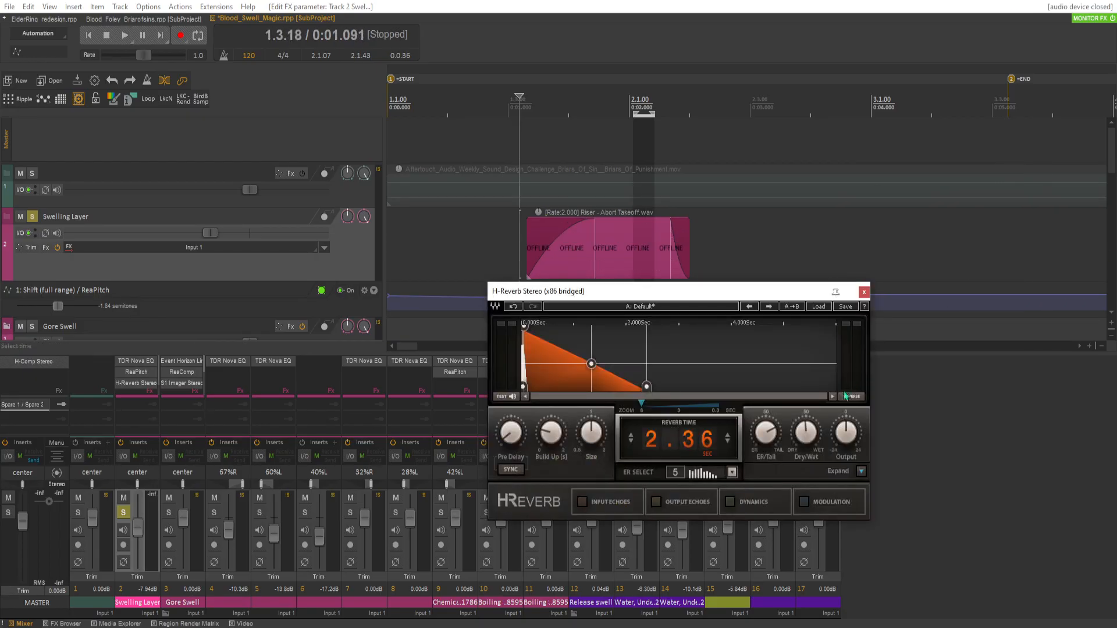
left_click_drag(645, 386, 799, 387)
key("space")
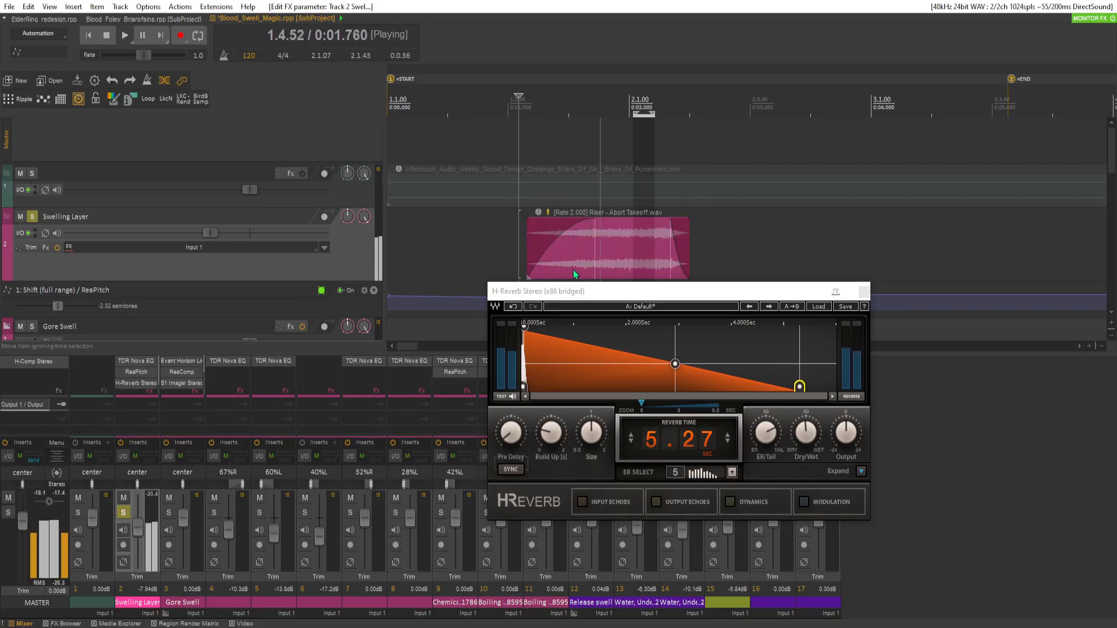
key("space")
left_click_drag(799, 386, 721, 391)
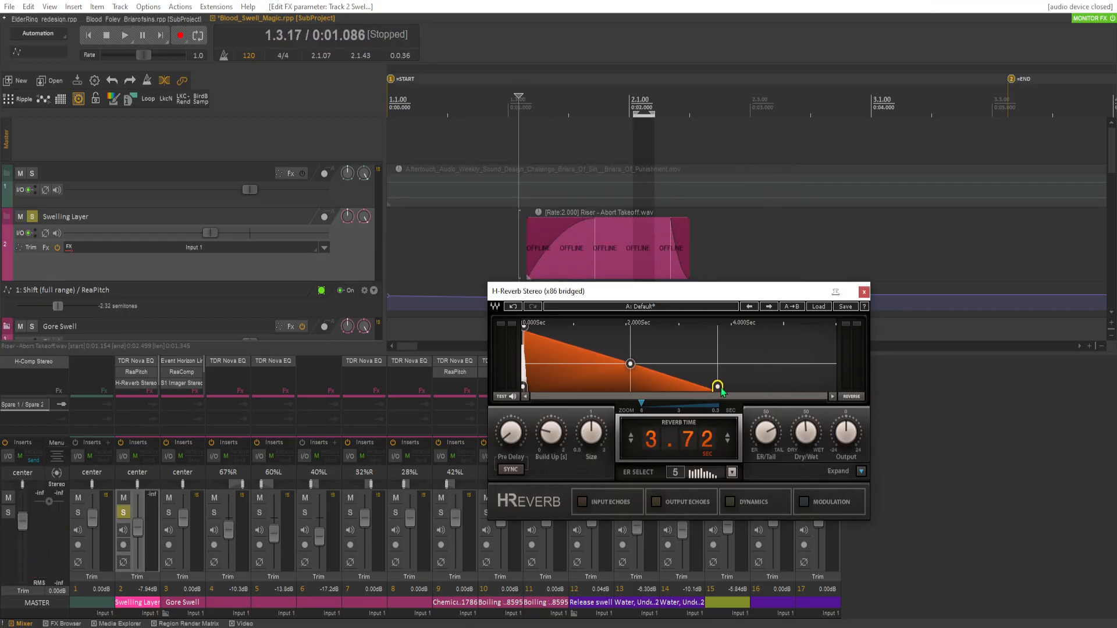
left_click(515, 227)
key("space")
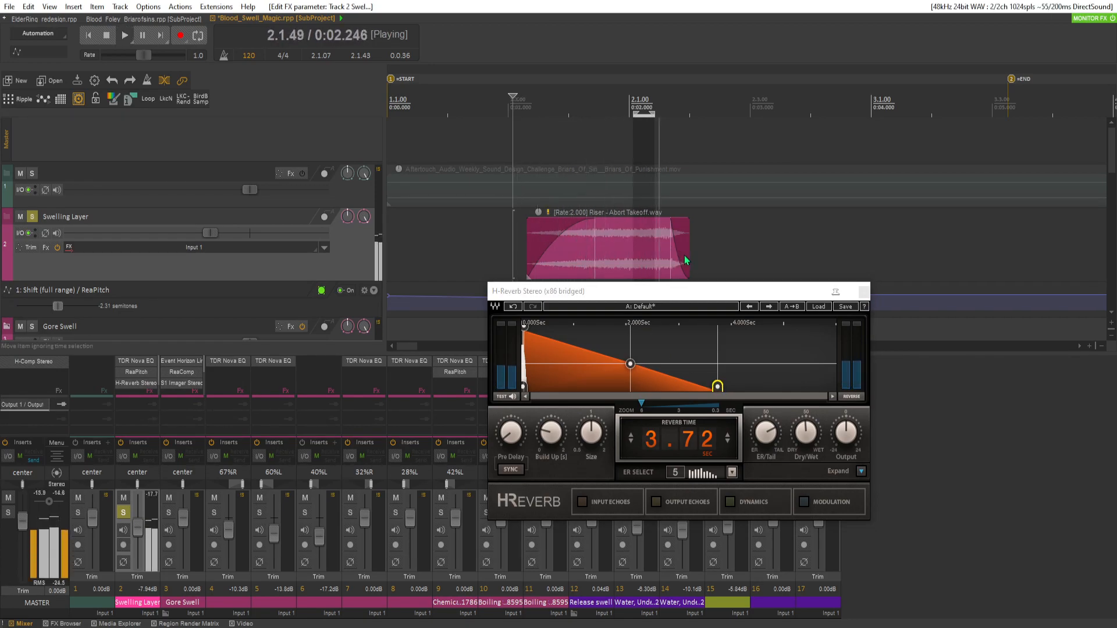
Trim the end of the Riser - Abort Takeoff clip to about 0:02.326 and audition the shortened swell.
left_click_drag(688, 261, 665, 264)
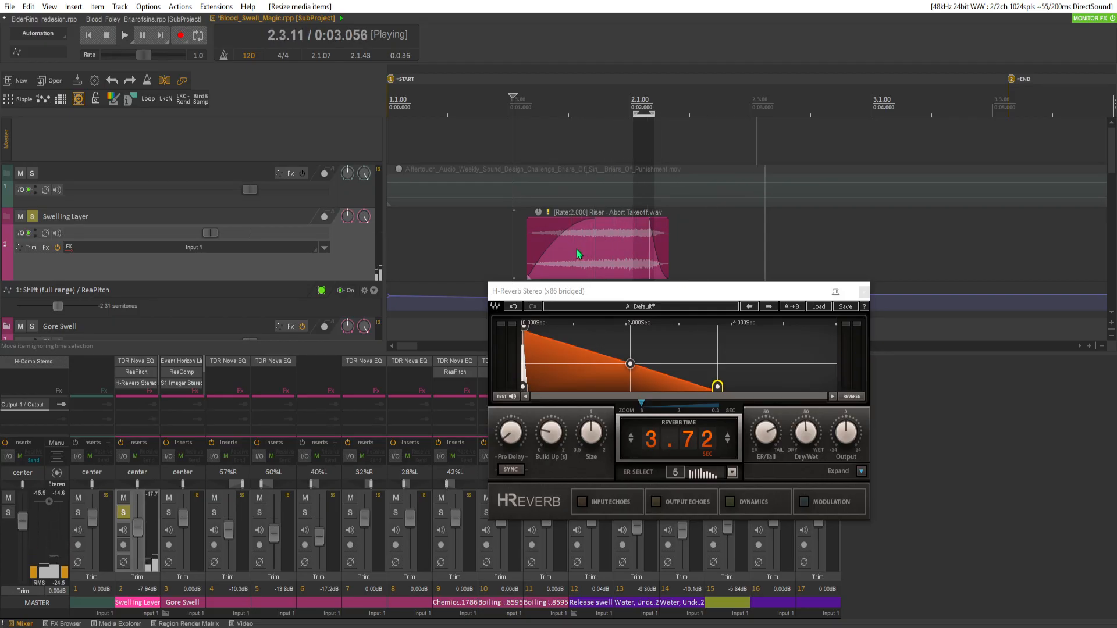
key("space")
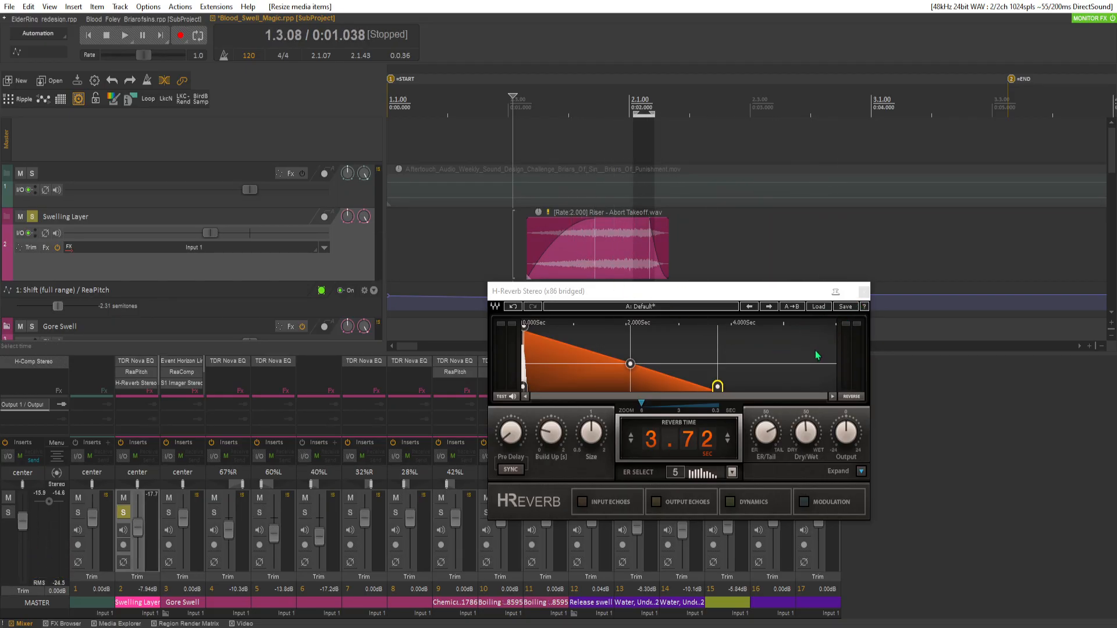
key("space")
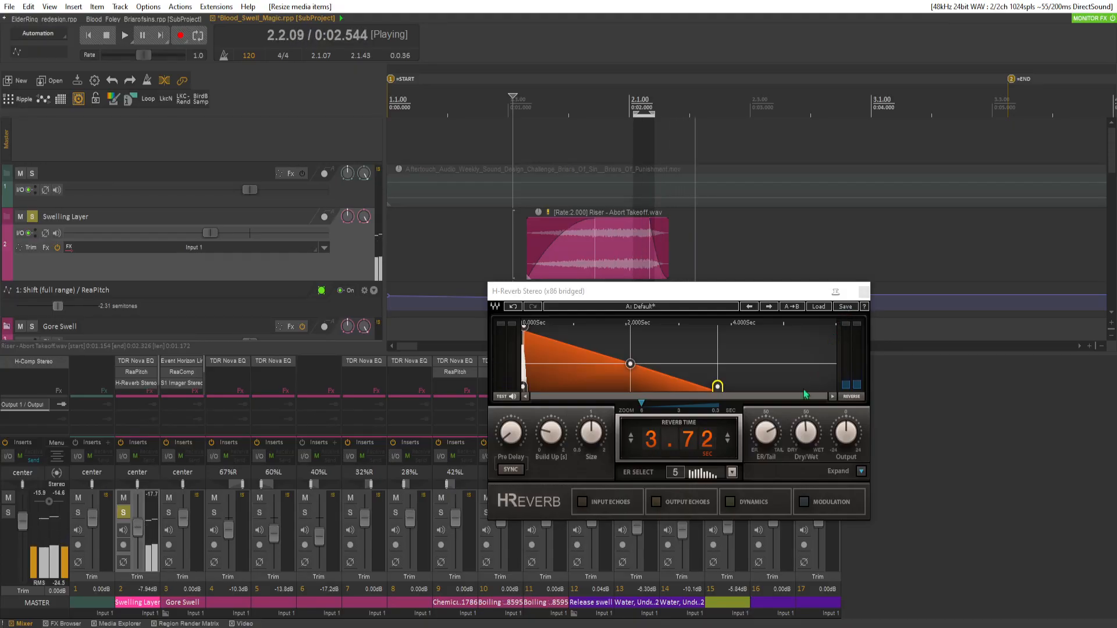
Shift the H-Reverb ER/Tail balance to about 44.7 and audition the swell from just before the clip.
left_click_drag(769, 435, 769, 439)
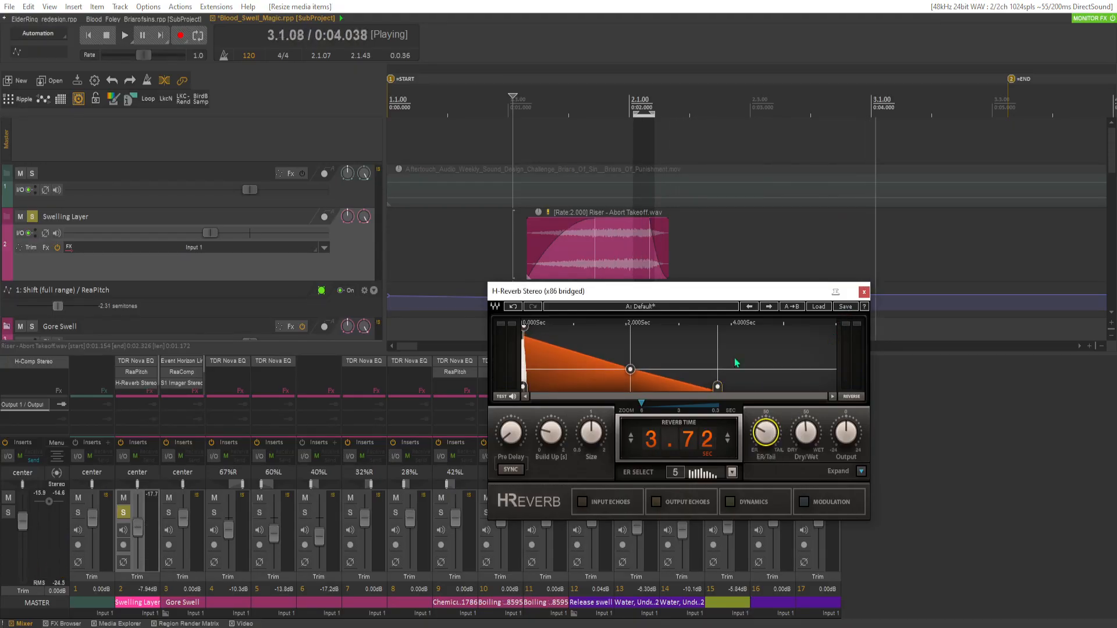
left_click(516, 221)
left_click(515, 221)
left_click(515, 221)
left_click(514, 222)
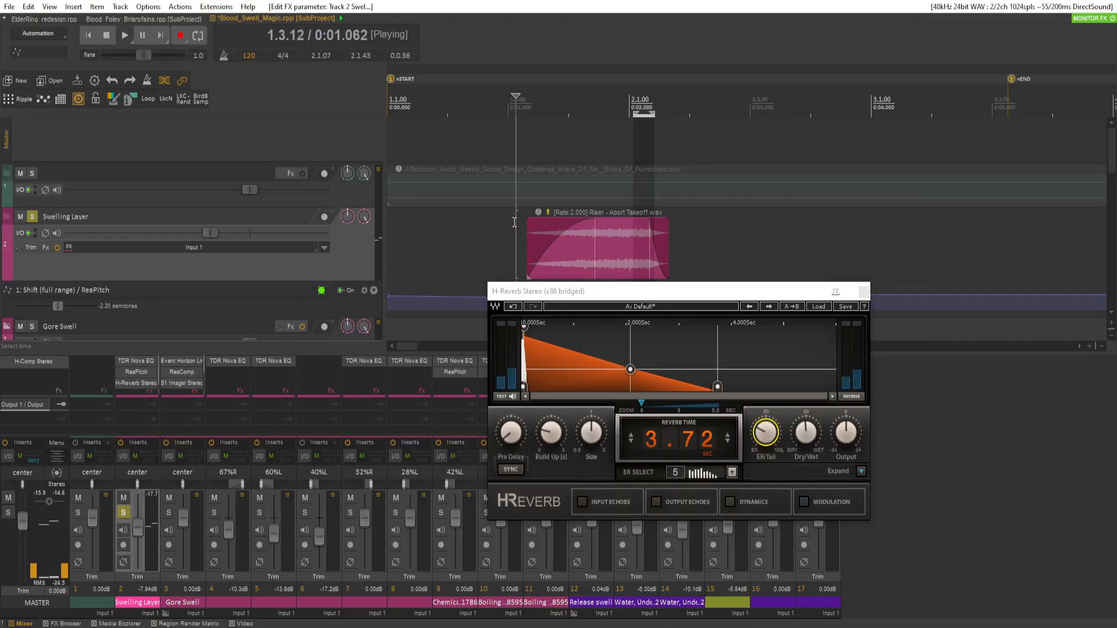
key("space")
left_click(765, 435)
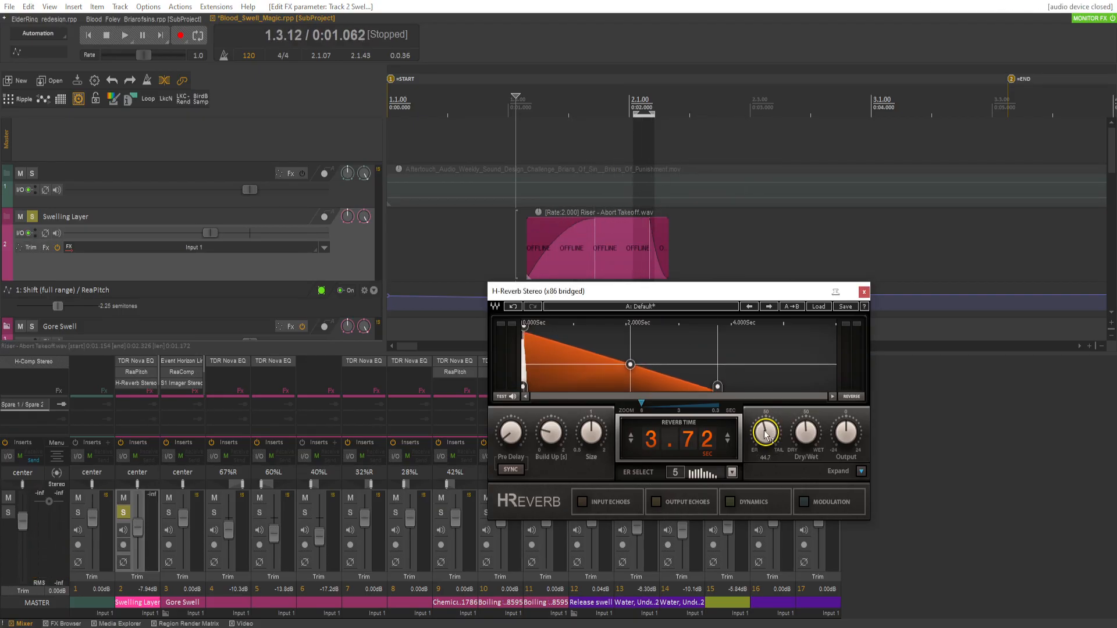
left_click(512, 233)
key("space")
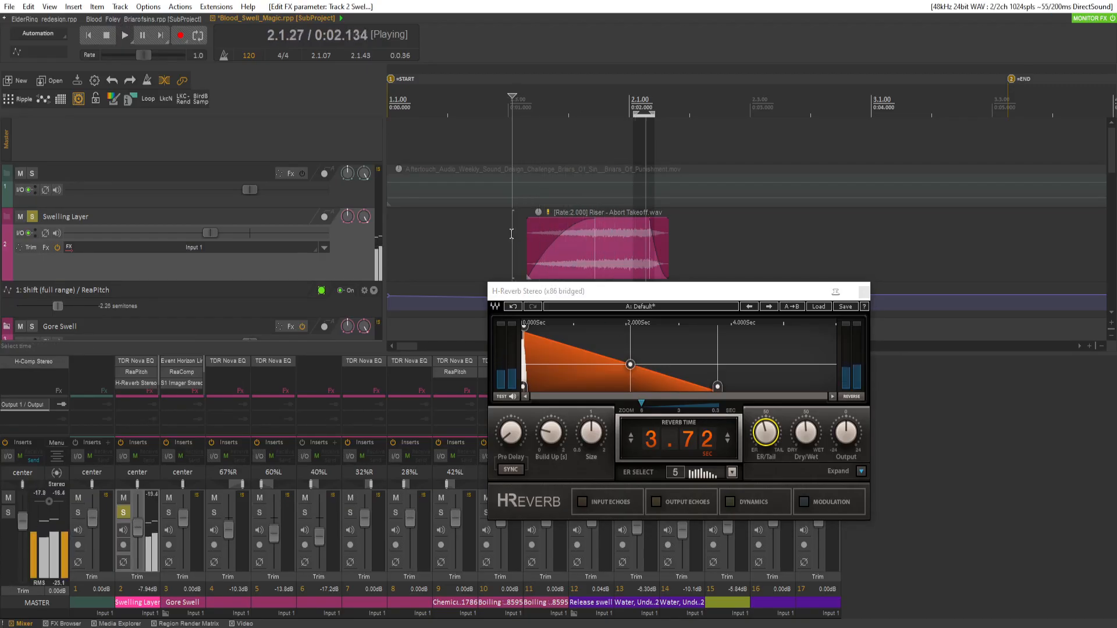
Fine-tune the H-Reverb time to 3.63 seconds and set the Swelling Layer's volume to -6.82 dB while auditioning it.
key("space")
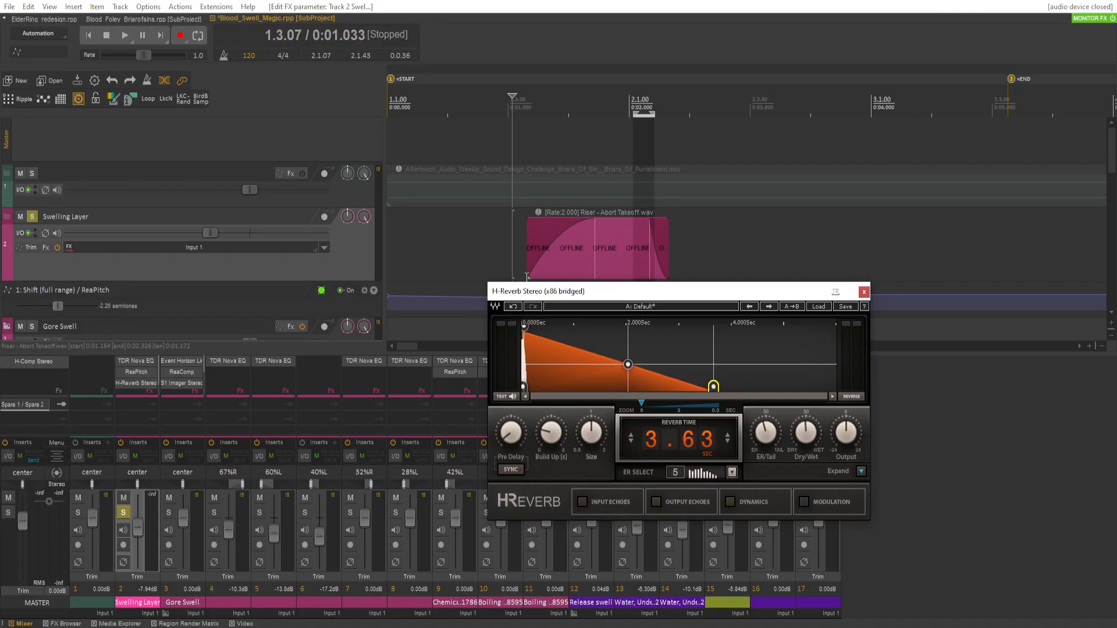
key("space")
left_click_drag(185, 235, 221, 235)
key("space")
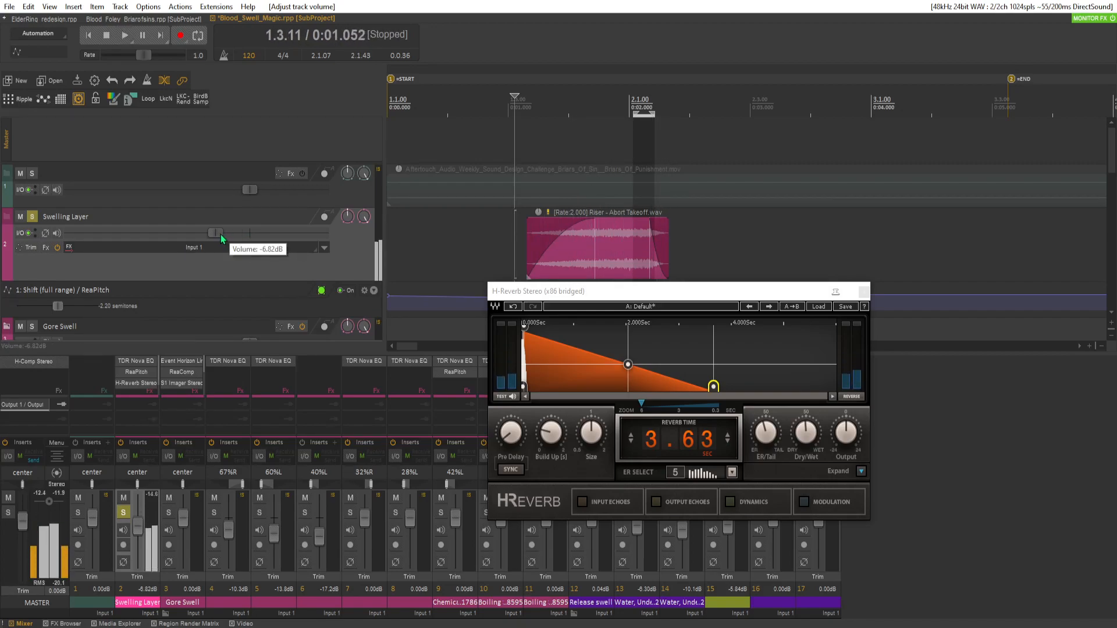
key("space")
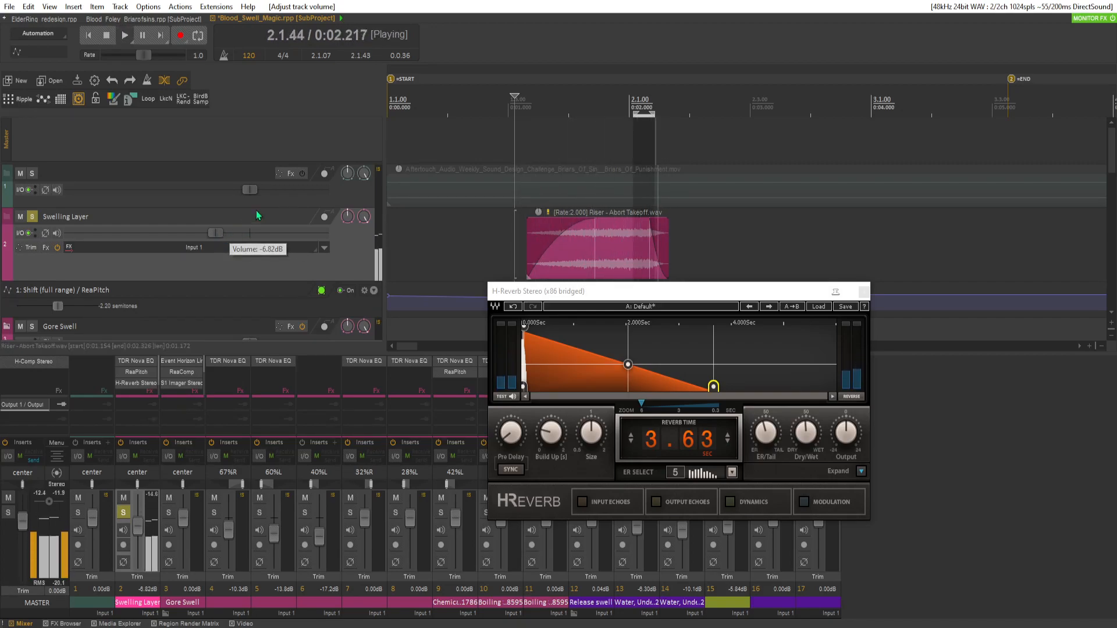
key("space")
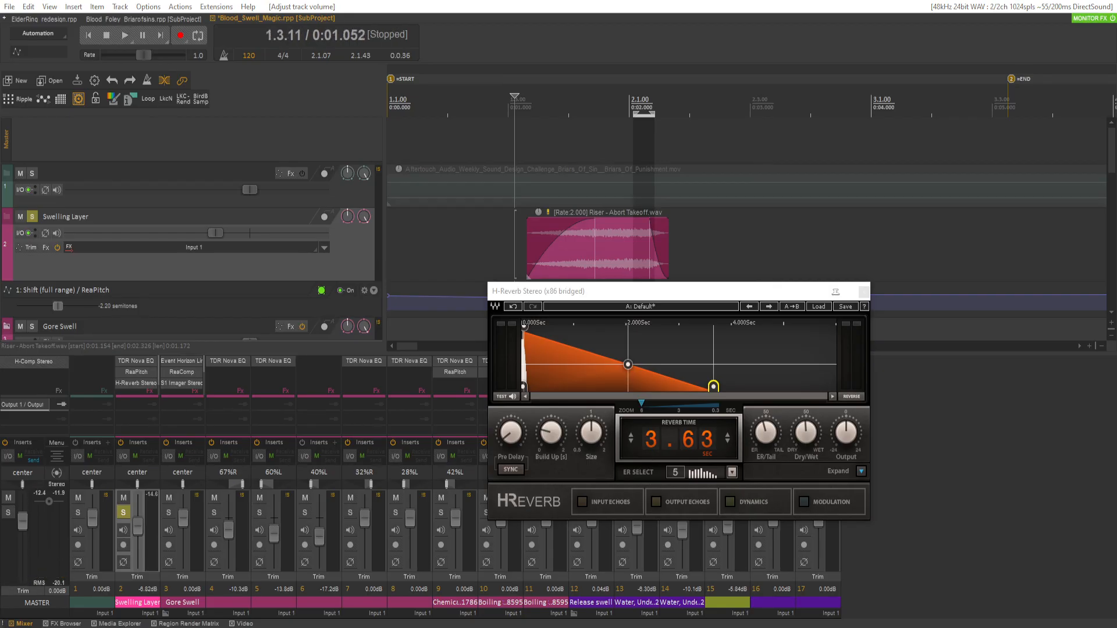
Find the 64-bit Proximity (TDR Labs) plug-in with the filter "prox", add it to the Swelling Layer and audition the track.
key("ctrl+alt+f")
type("pr")
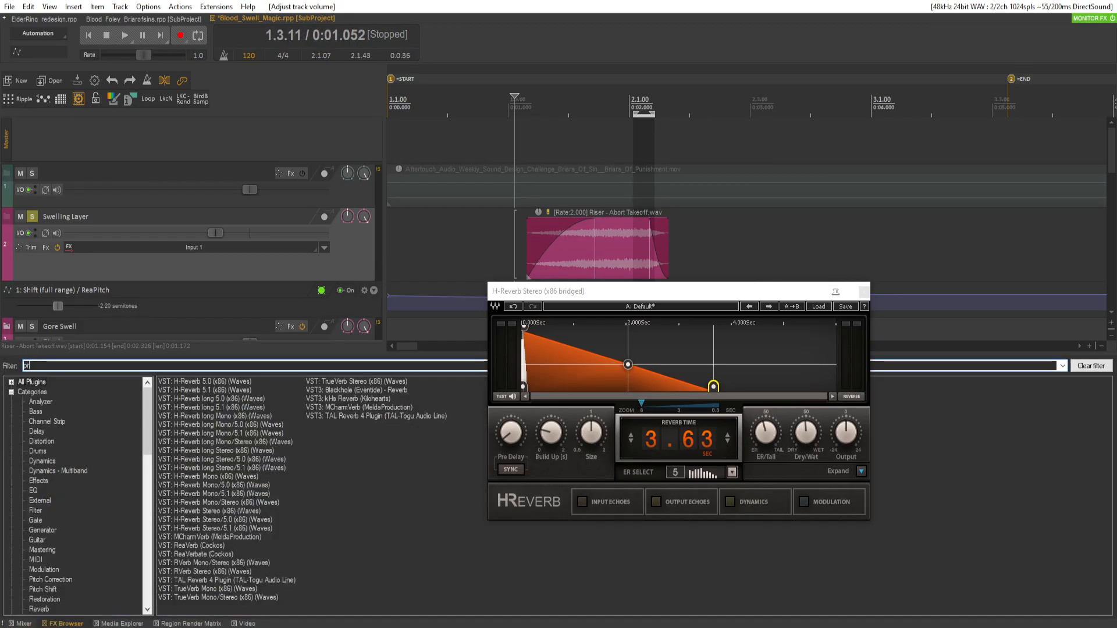
type("ox")
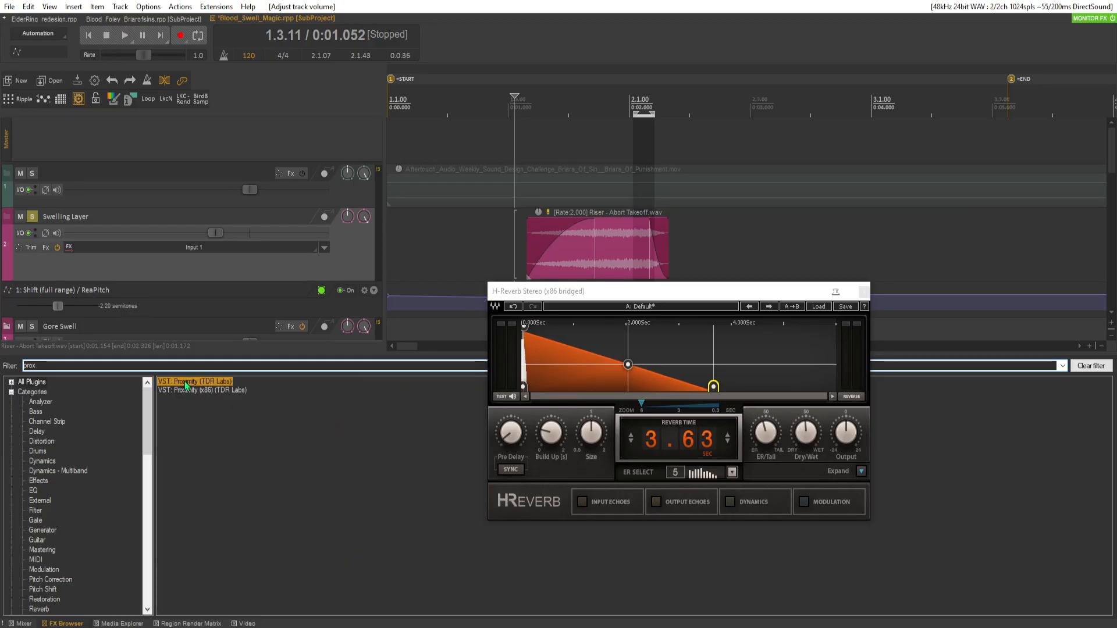
double_click(186, 384)
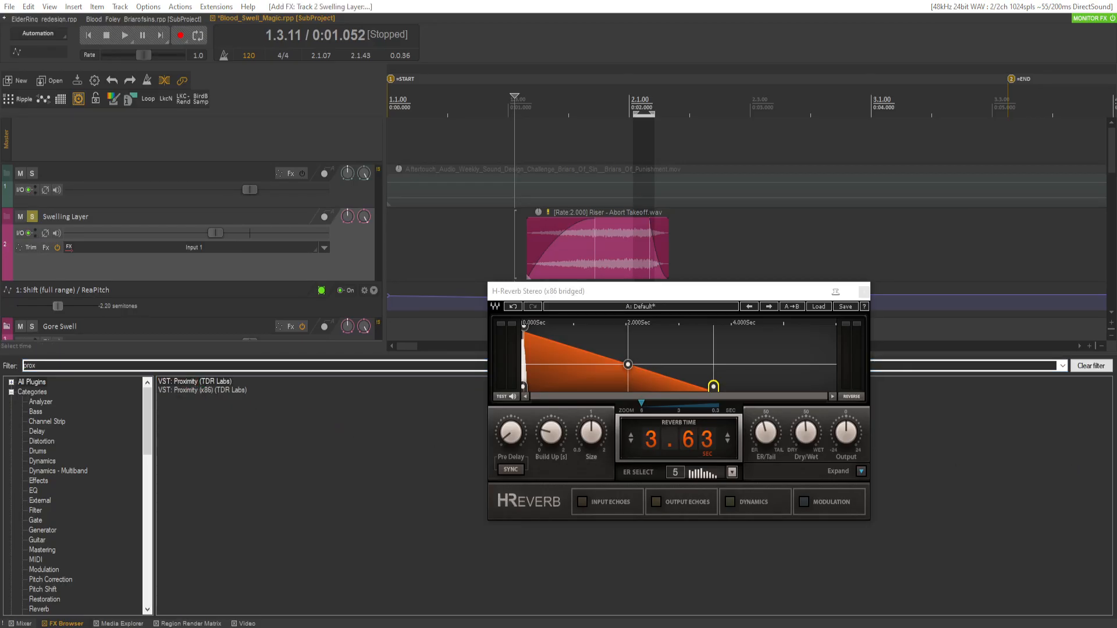
key("space")
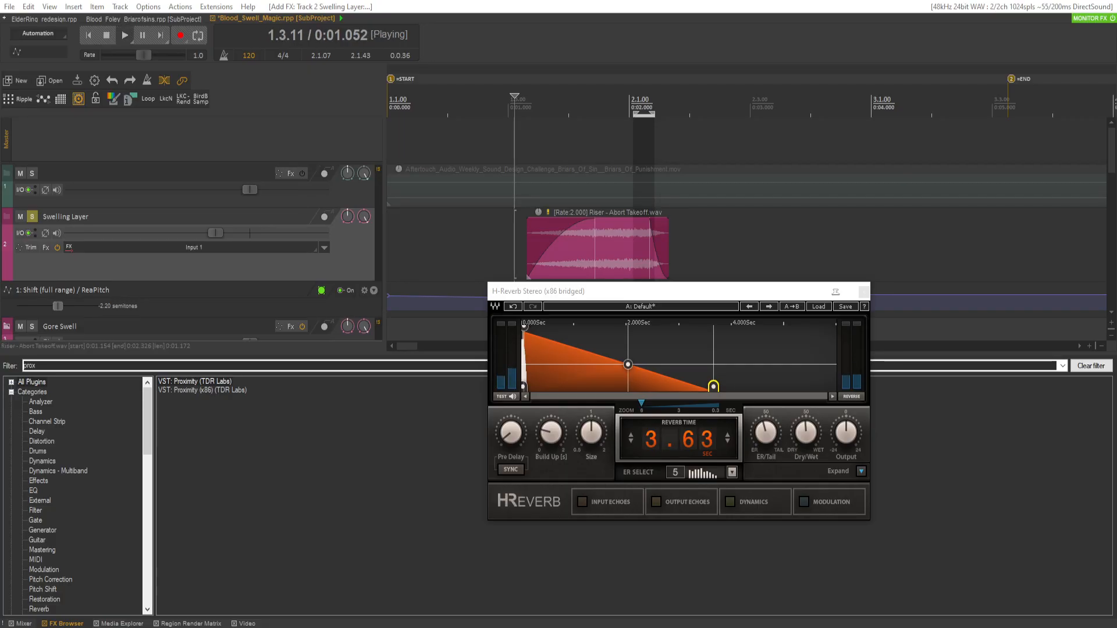
key("space")
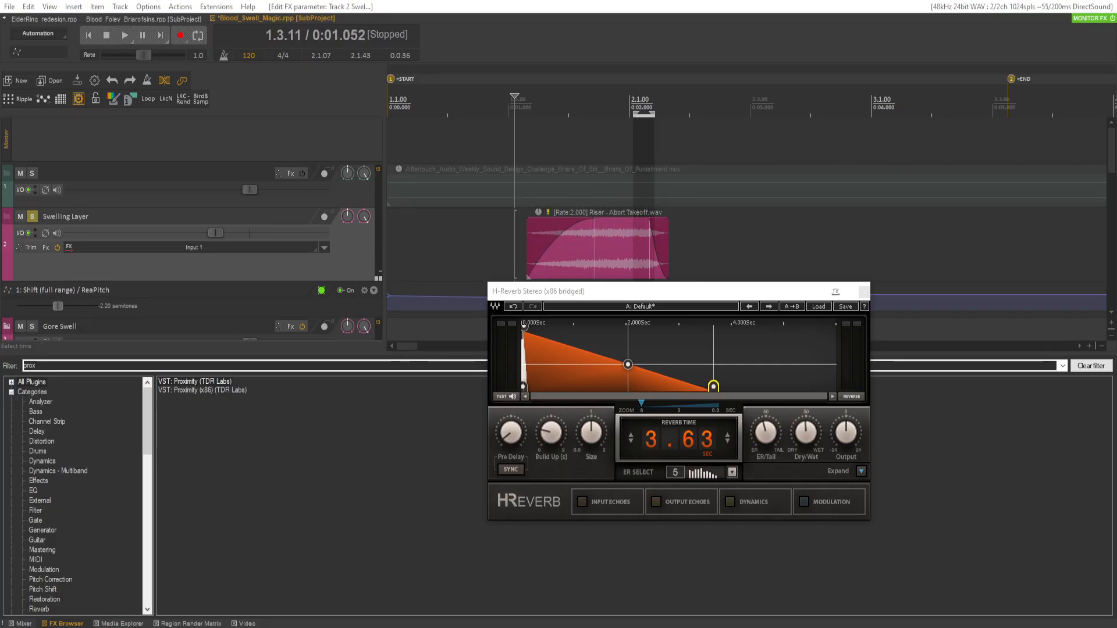
Audition the soloed Swelling Layer repeatedly from 0:01.052 to judge the riser with its reverb.
key("space")
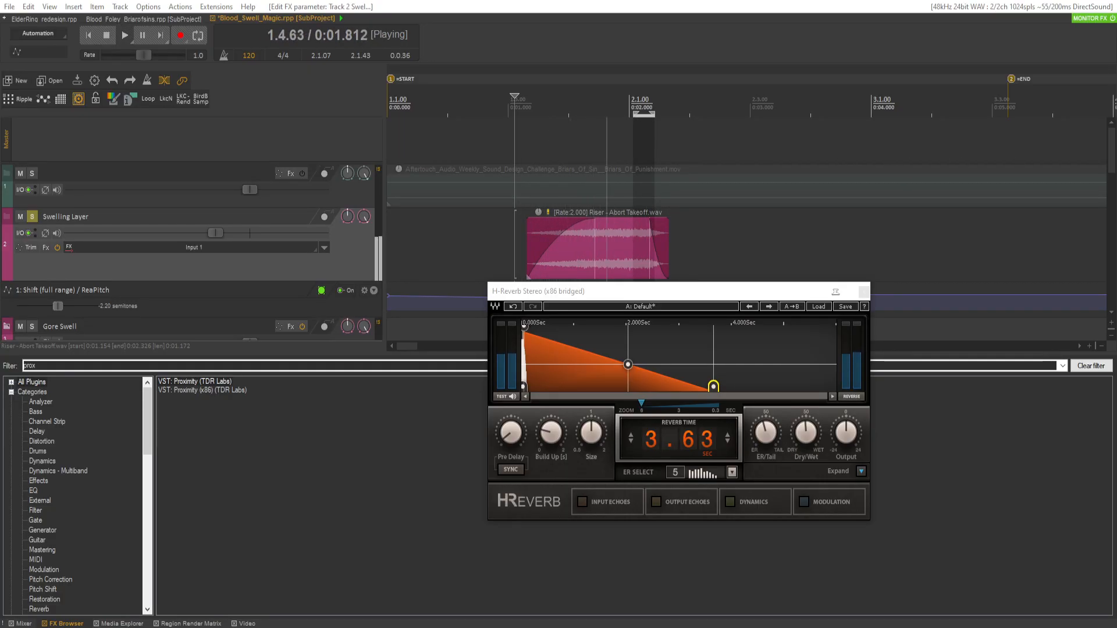
key("space")
key("space")
key("space")
key("space")
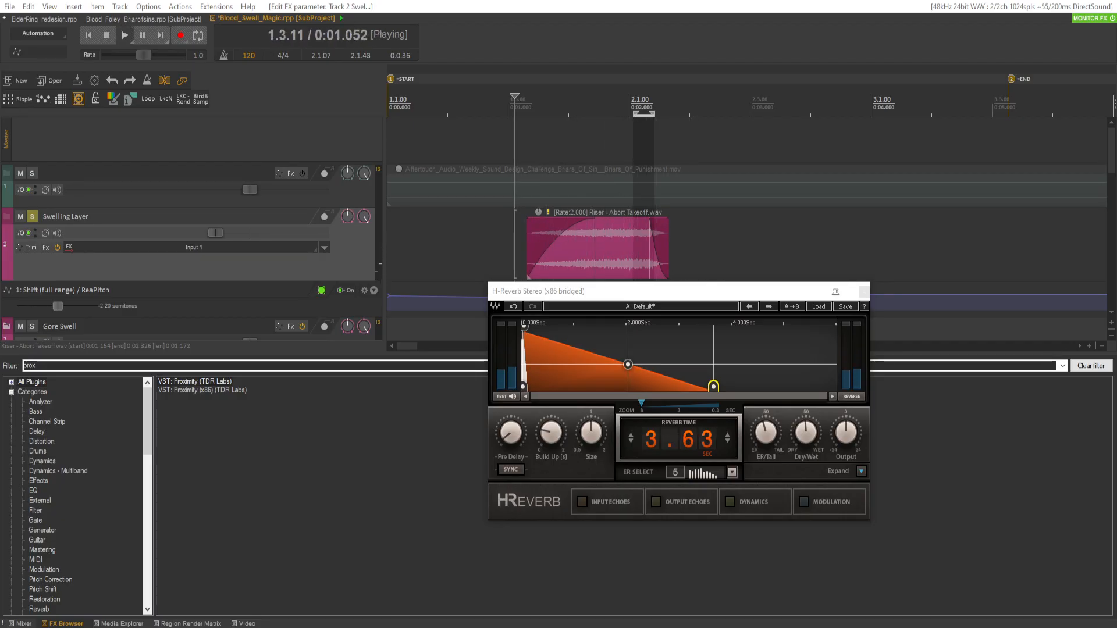
key("space")
Reset the Swelling Layer's volume to 0.00 dB and audition the riser at that level.
double_click(210, 232)
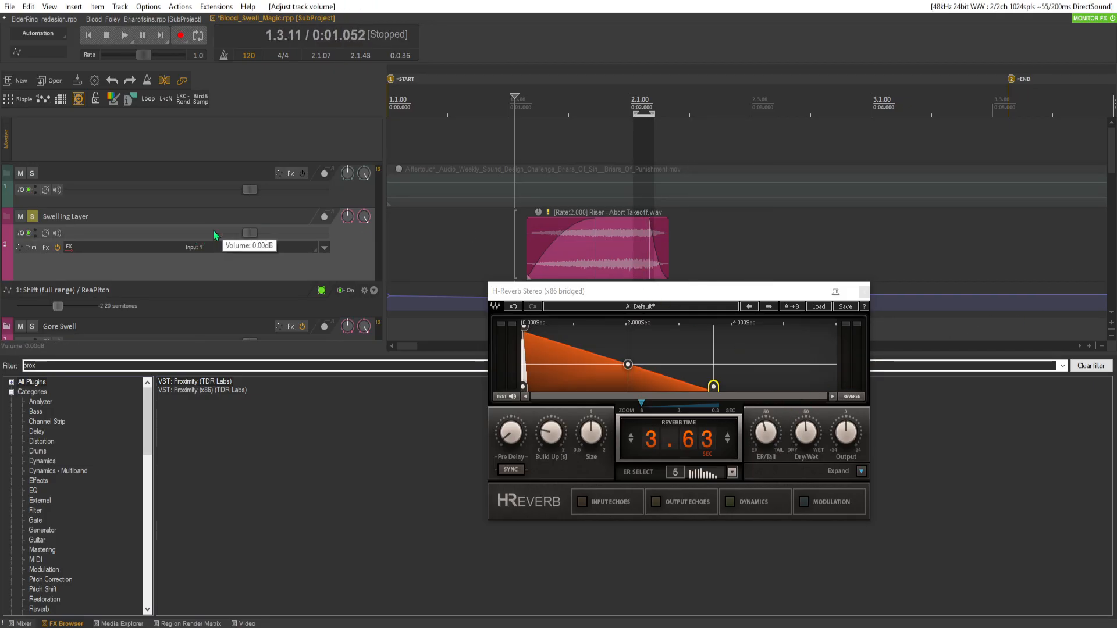
key("space")
key("space")
key("space")
key("space")
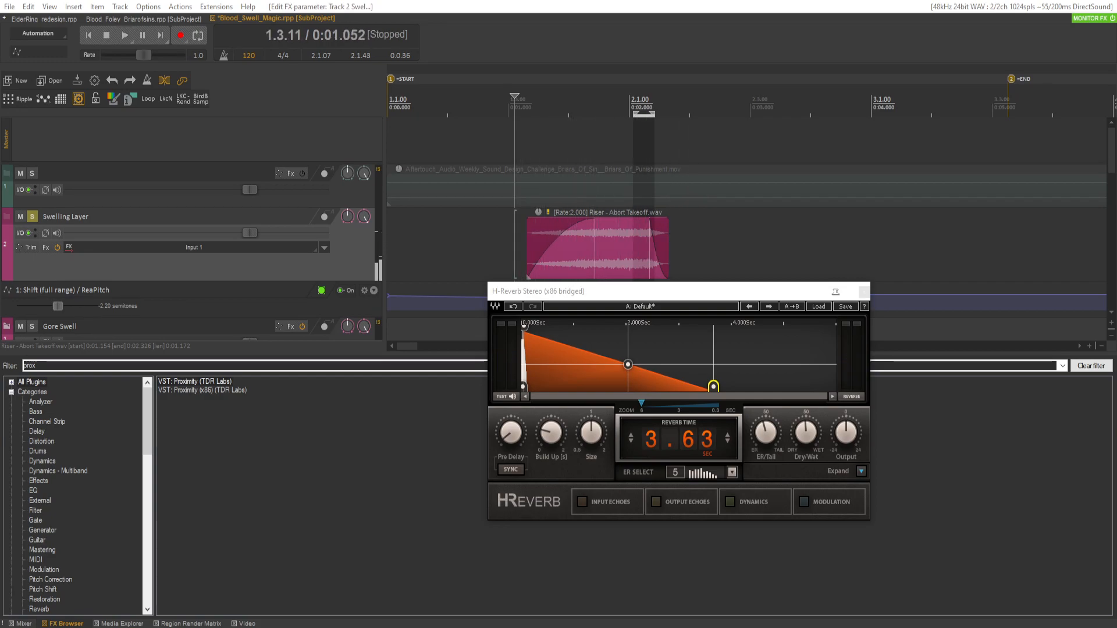
key("space")
key("space")
Lower the Swelling Layer's volume to about -3.63 dB and audition the riser again.
left_click_drag(243, 233, 236, 235)
key("space")
key("space")
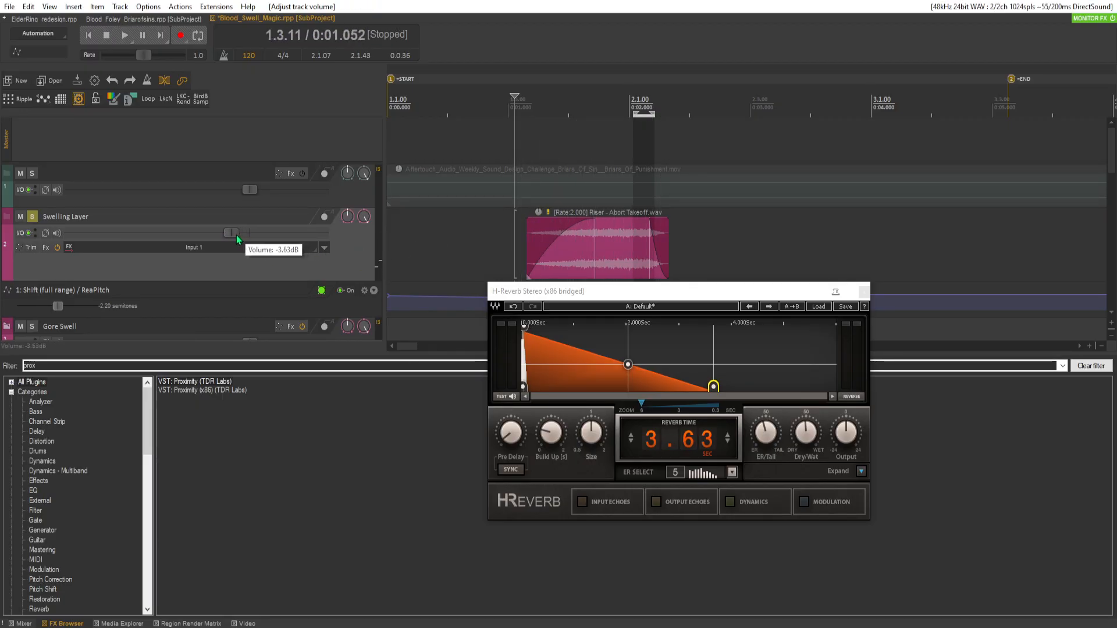
key("space")
key("space")
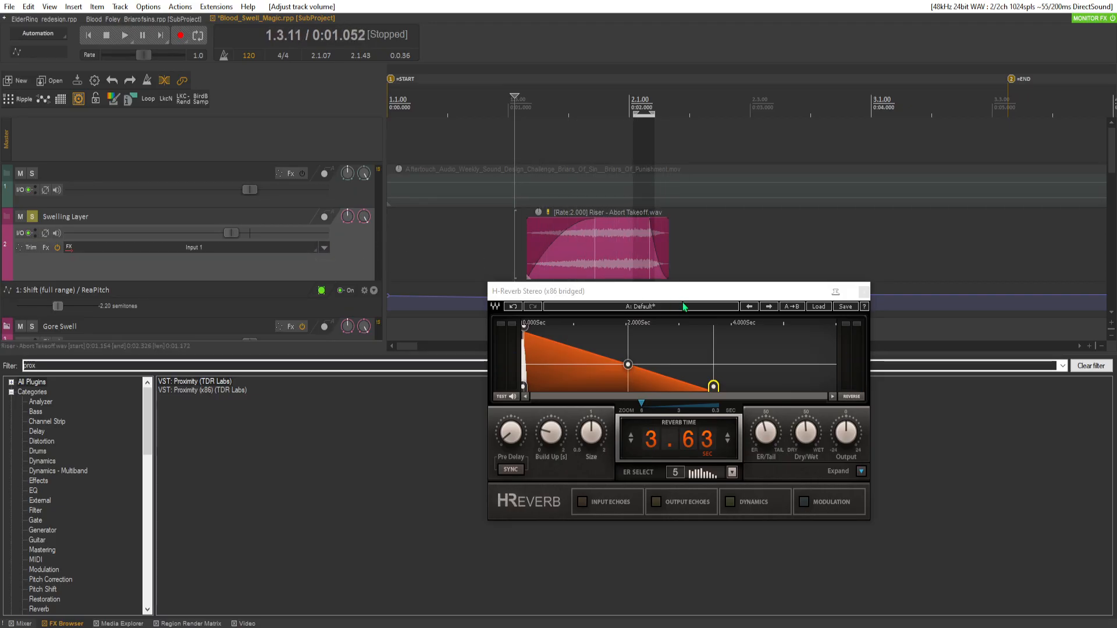
Save the Blood_Swell_Magic subproject, close the H-Reverb window and take the Swelling Layer out of solo, leaving it unmuted.
key("ctrl+s")
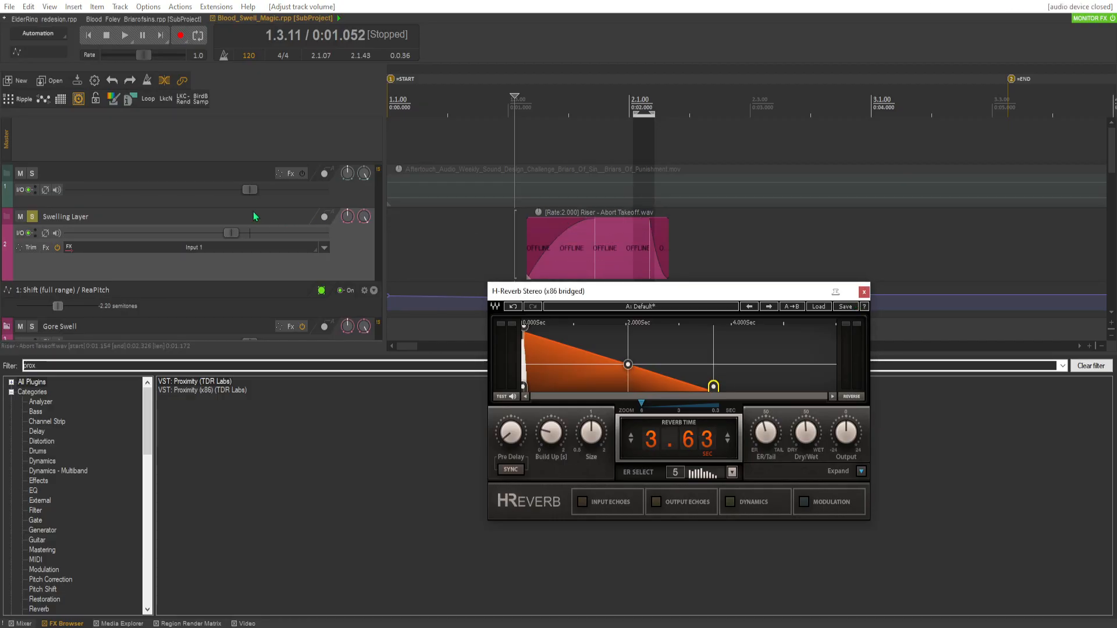
left_click(864, 291)
left_click(21, 217)
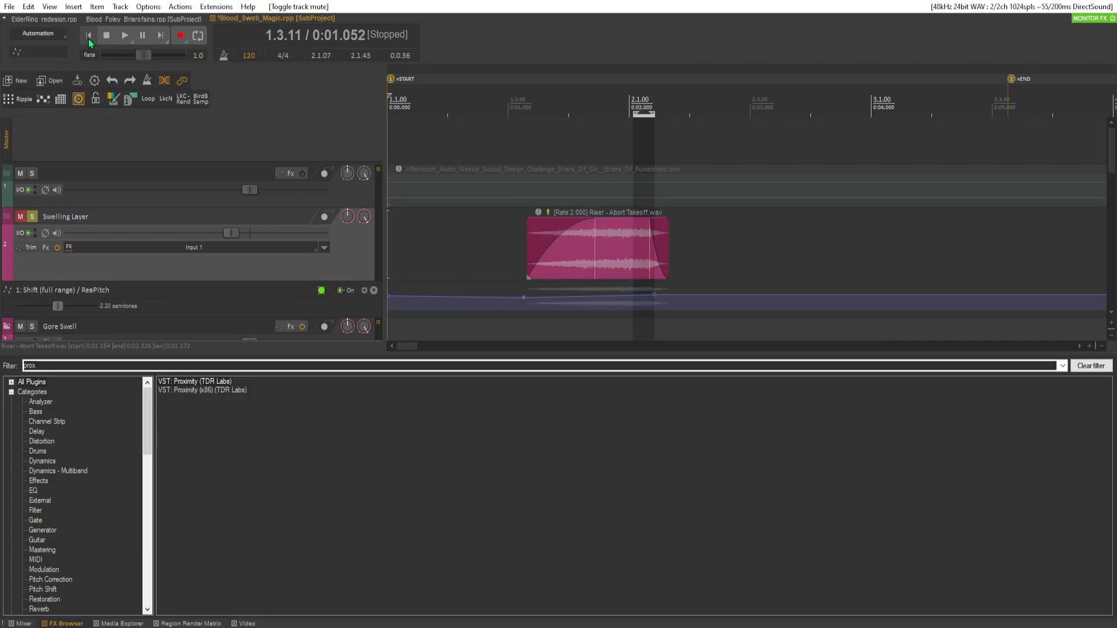
left_click(32, 217)
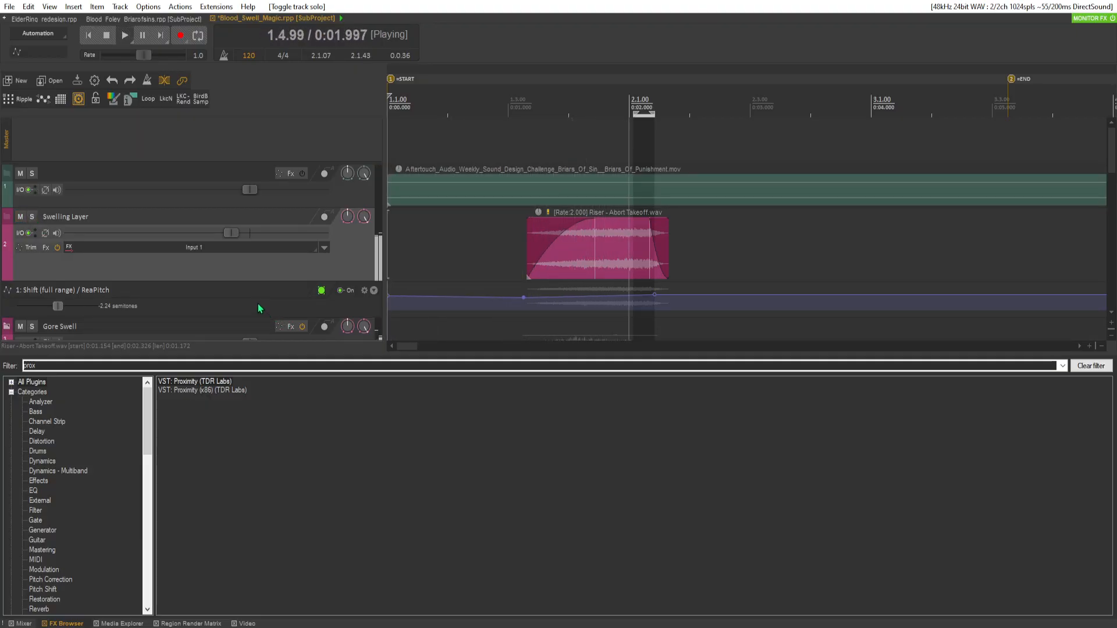
Set the Swelling Layer's volume back to 0 dB while auditioning it together with the other tracks.
left_click_drag(232, 233, 241, 235)
key("space")
double_click(241, 235)
key("space")
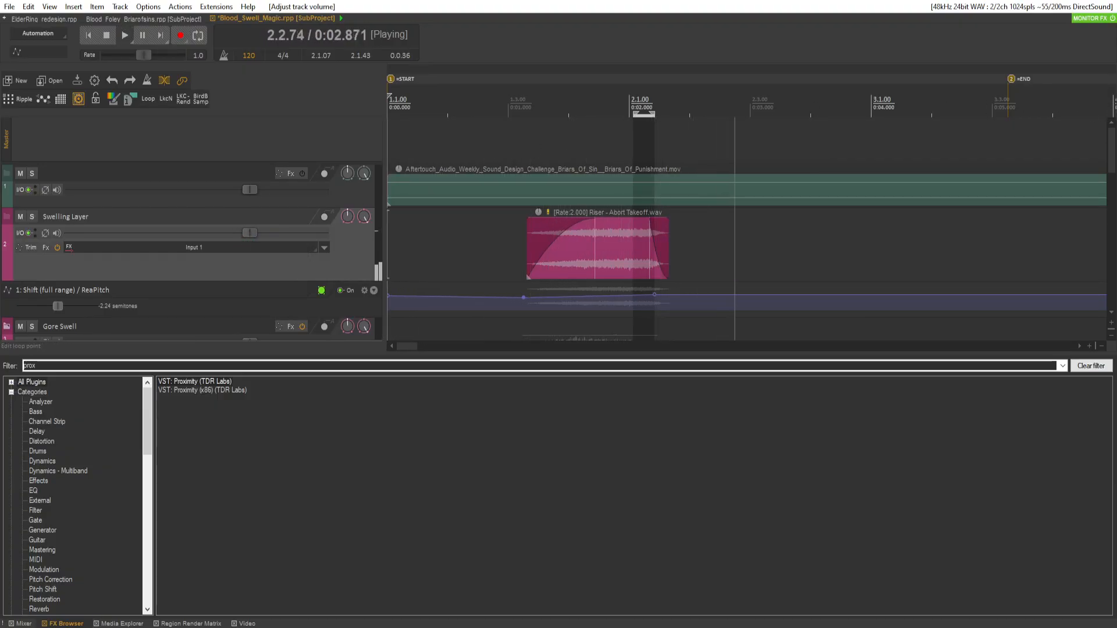
key("space")
Audition the full blood swell from the project start while reviewing the Gore Swell folder tracks.
scroll(306, 208, "down", 5)
scroll(305, 208, "up", 3)
key("space")
scroll(317, 207, "up", 2)
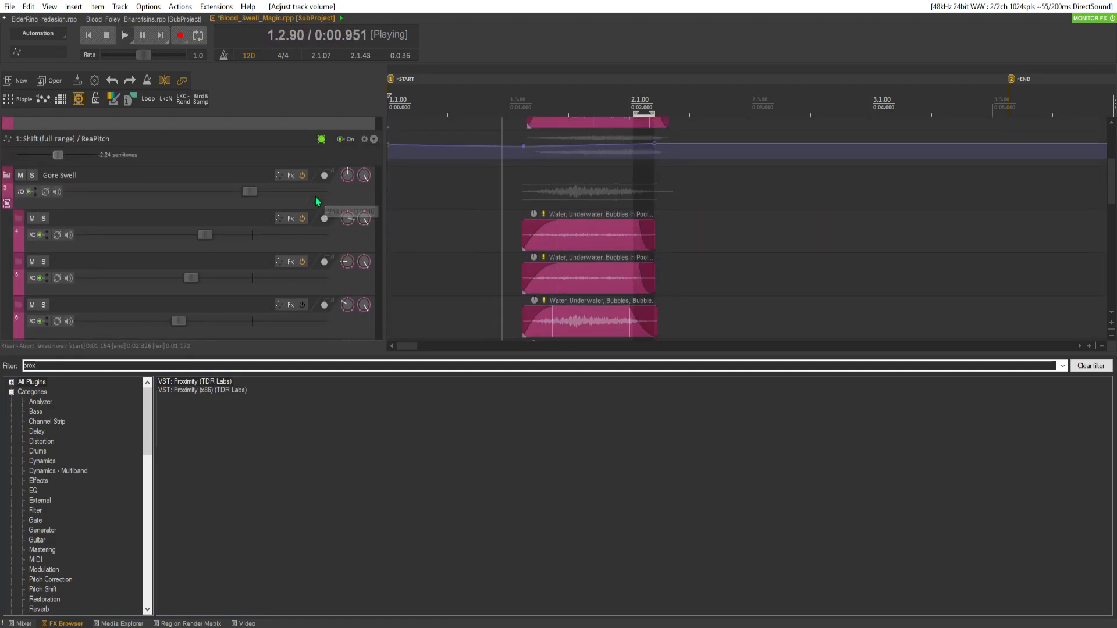
key("space")
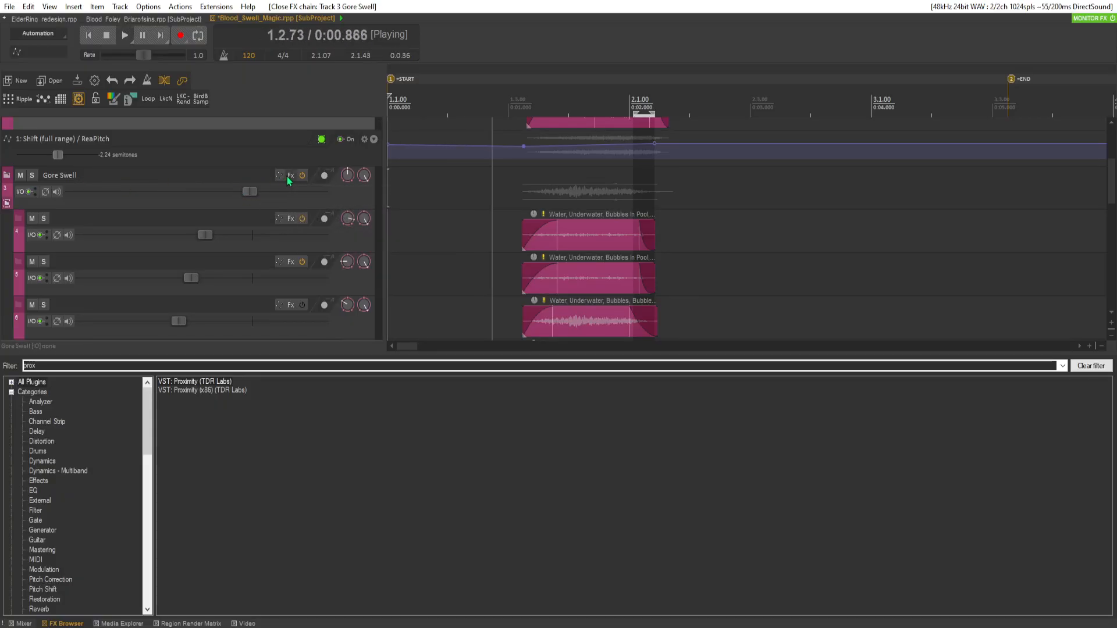
key("space")
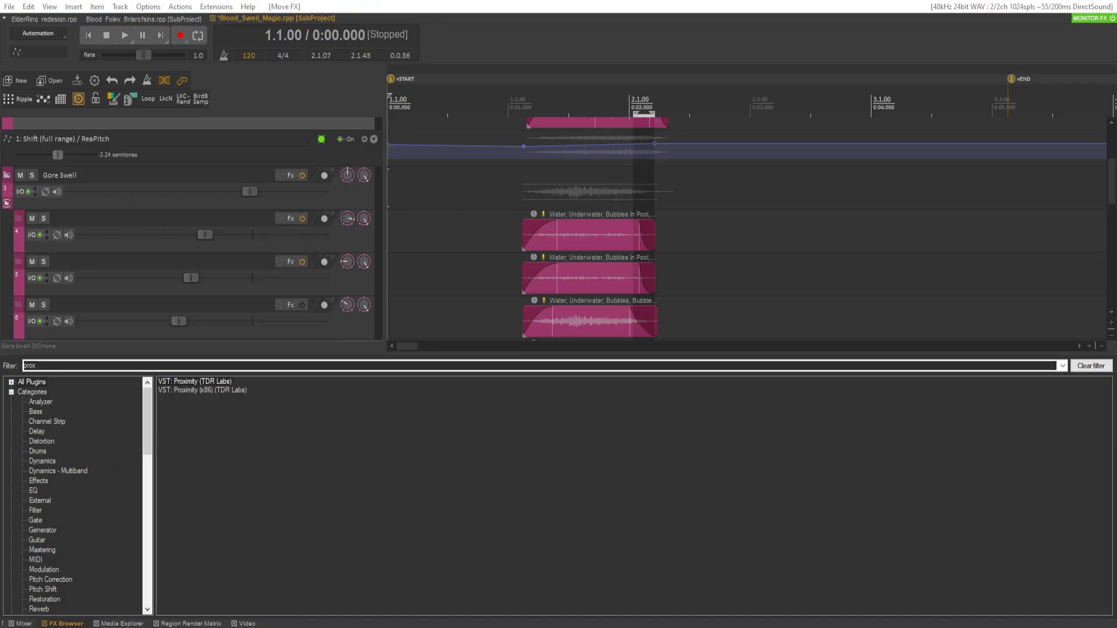
key("space")
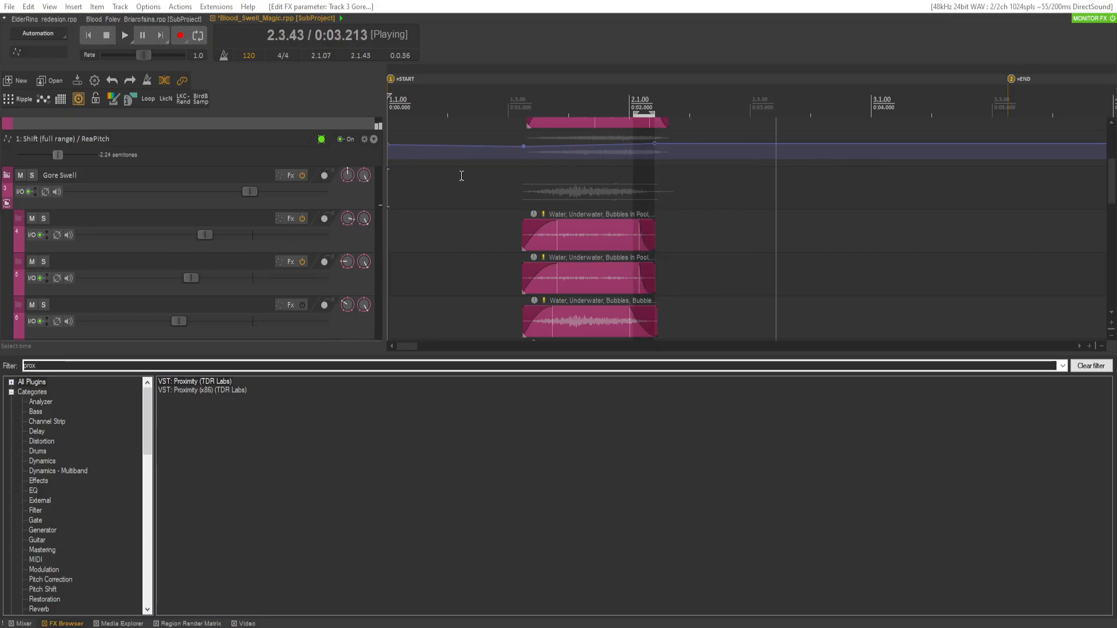
Reset the two Water, Underwater, Bubbles tracks under Release swell to default volume, audition them and save the subproject.
scroll(266, 230, "down", 3)
scroll(265, 230, "down", 6)
double_click(224, 256)
double_click(205, 299)
key("space")
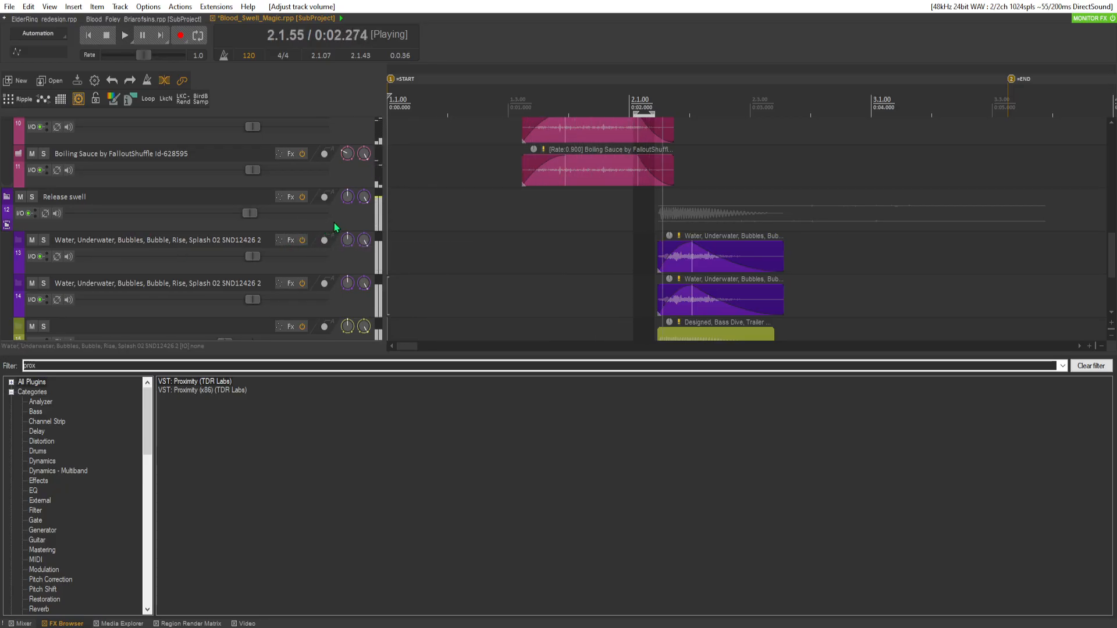
key("space")
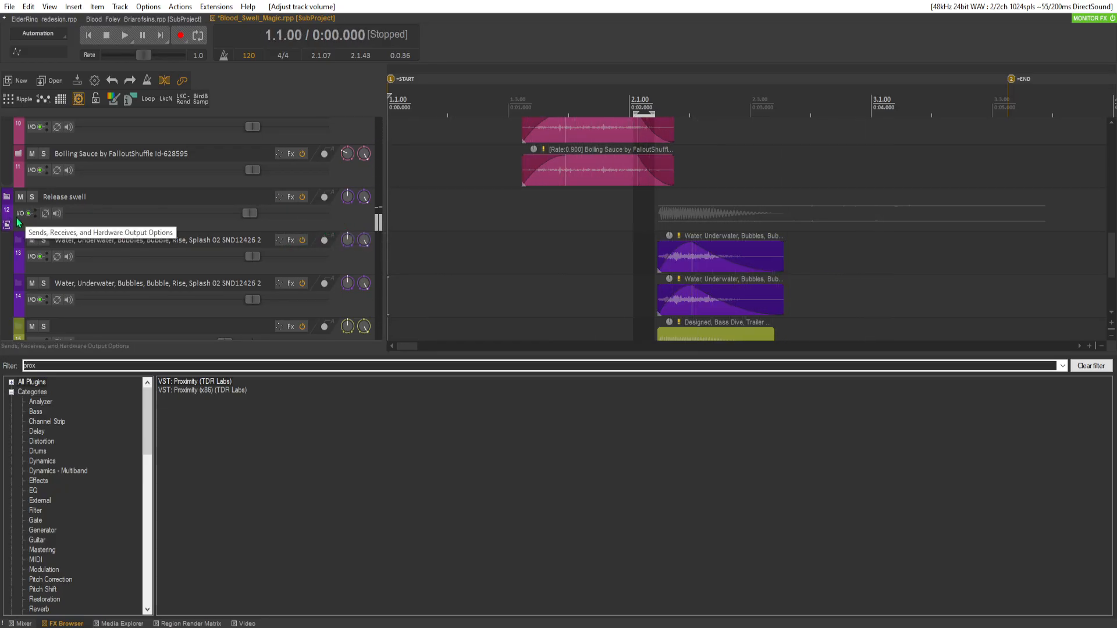
key("ctrl+s")
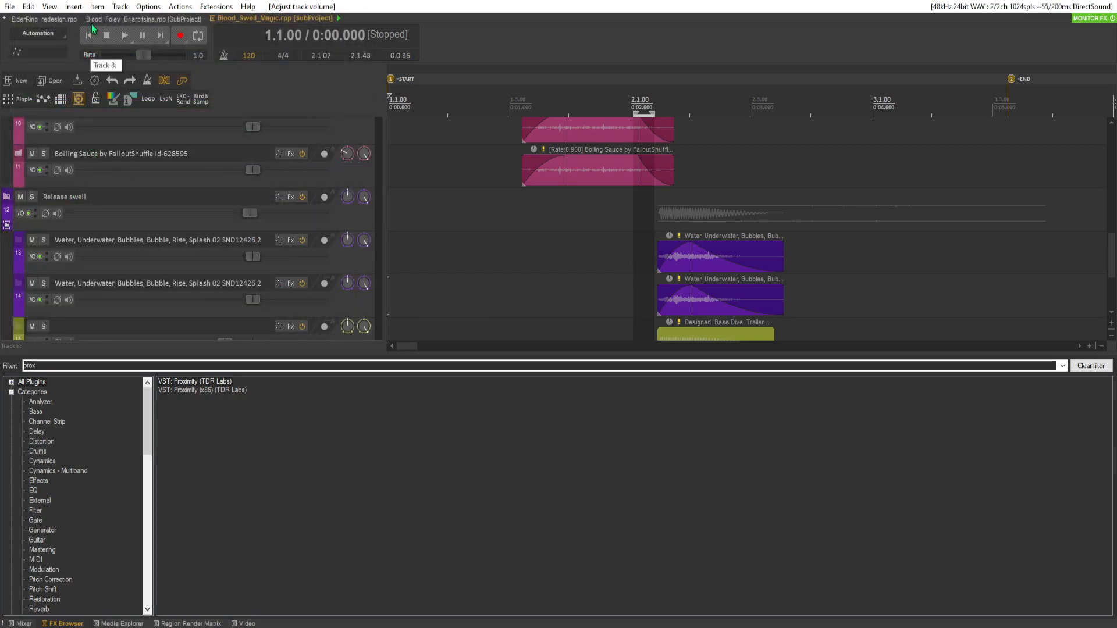
Switch to the ElderRing_redesign project and take the Blood Magic Swell folder out of solo.
left_click(124, 20)
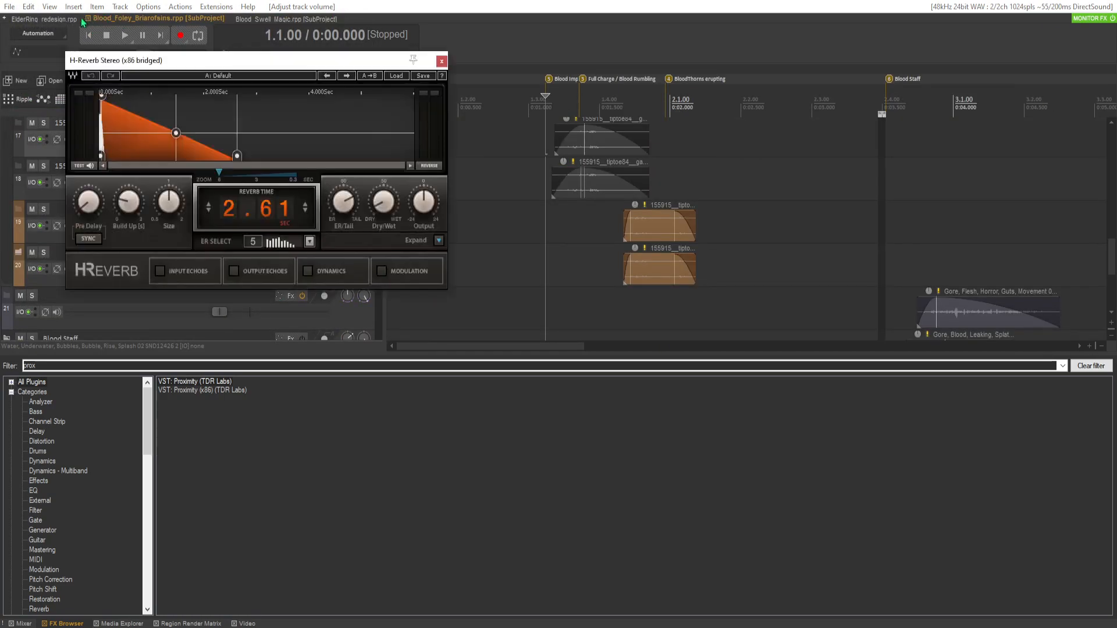
left_click(37, 18)
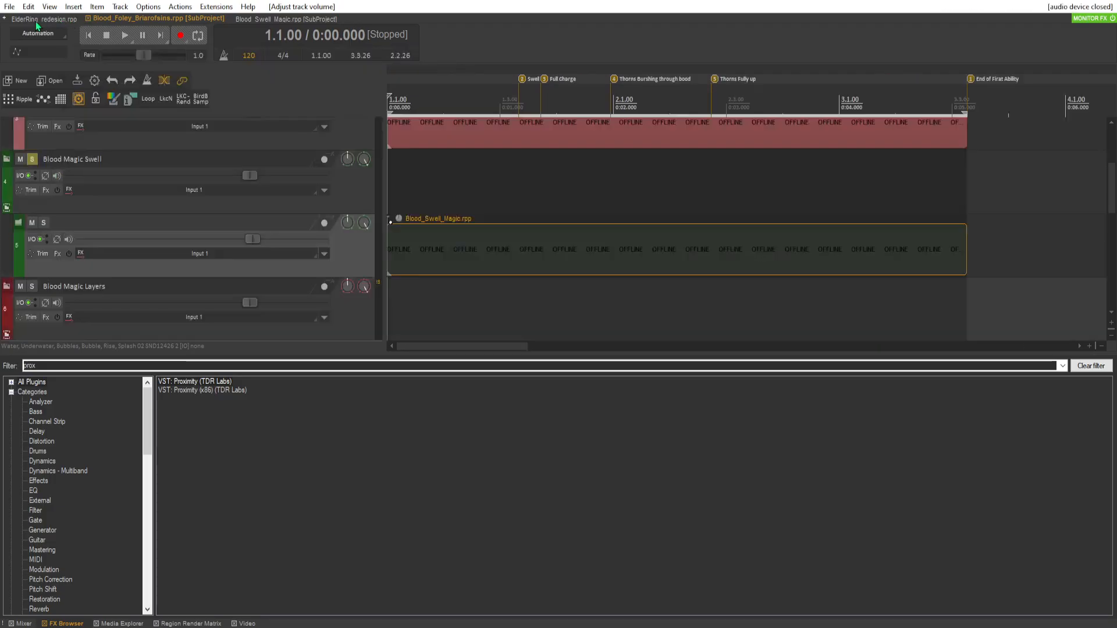
left_click(33, 160)
scroll(34, 162, "up", 1)
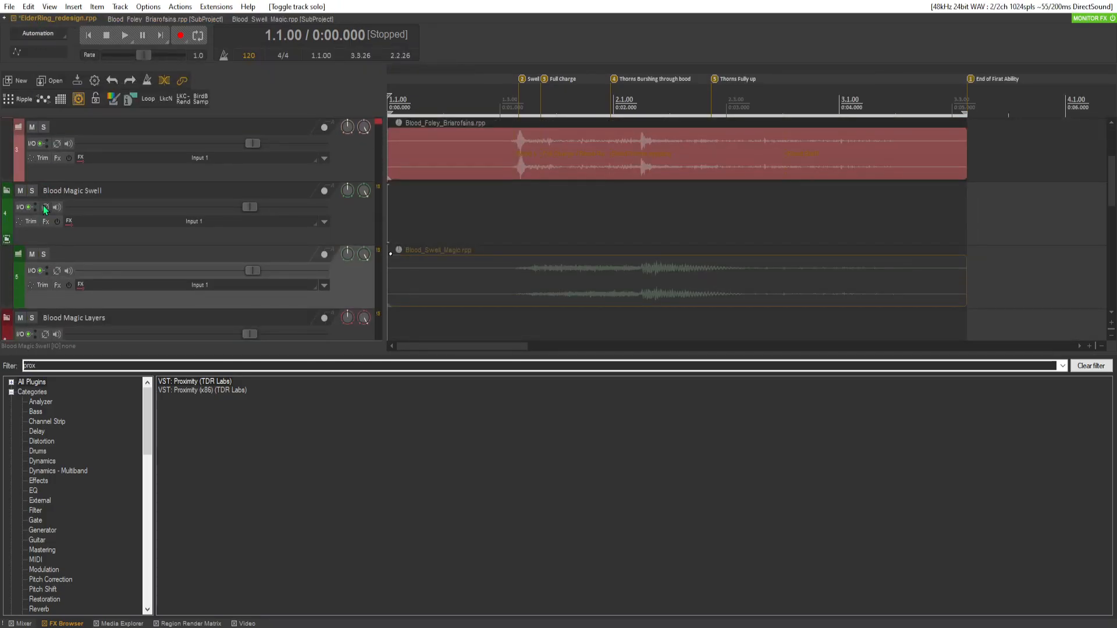
scroll(50, 204, "up", 4)
scroll(64, 195, "down", 8)
Show the video preview and look over the Blood Magic Swell tracks in the main project.
left_click(245, 623)
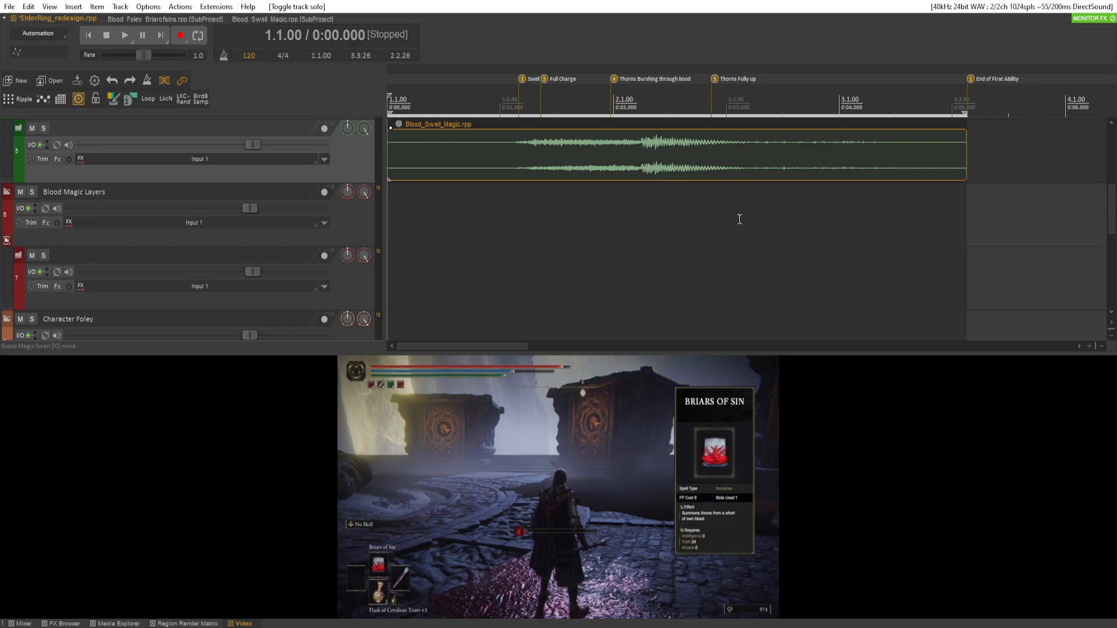
scroll(162, 260, "up", 5)
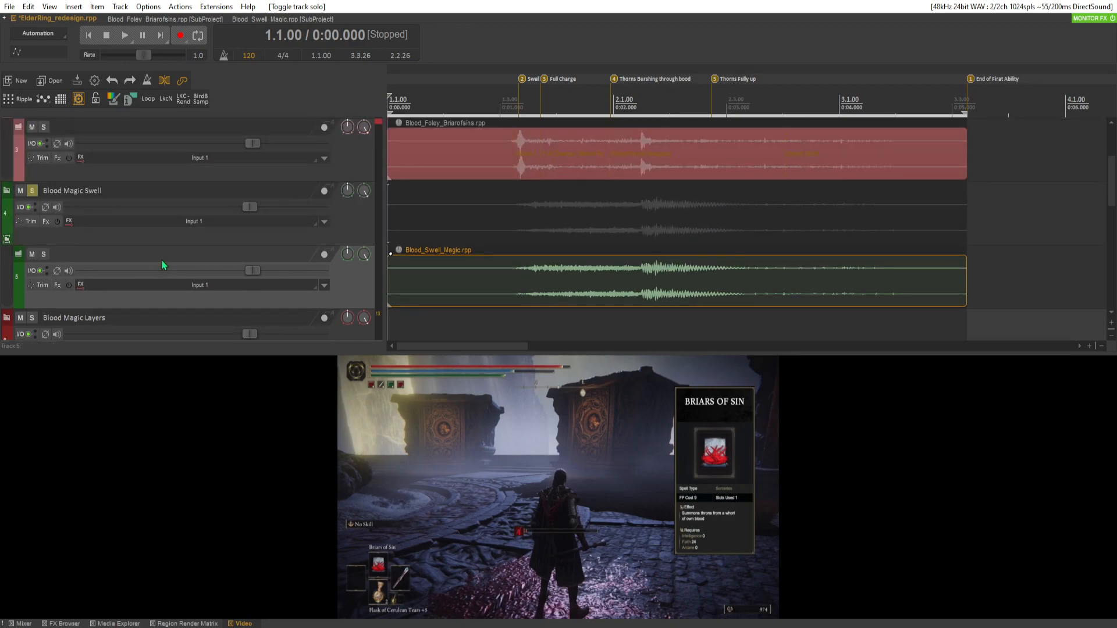
scroll(174, 256, "down", 3)
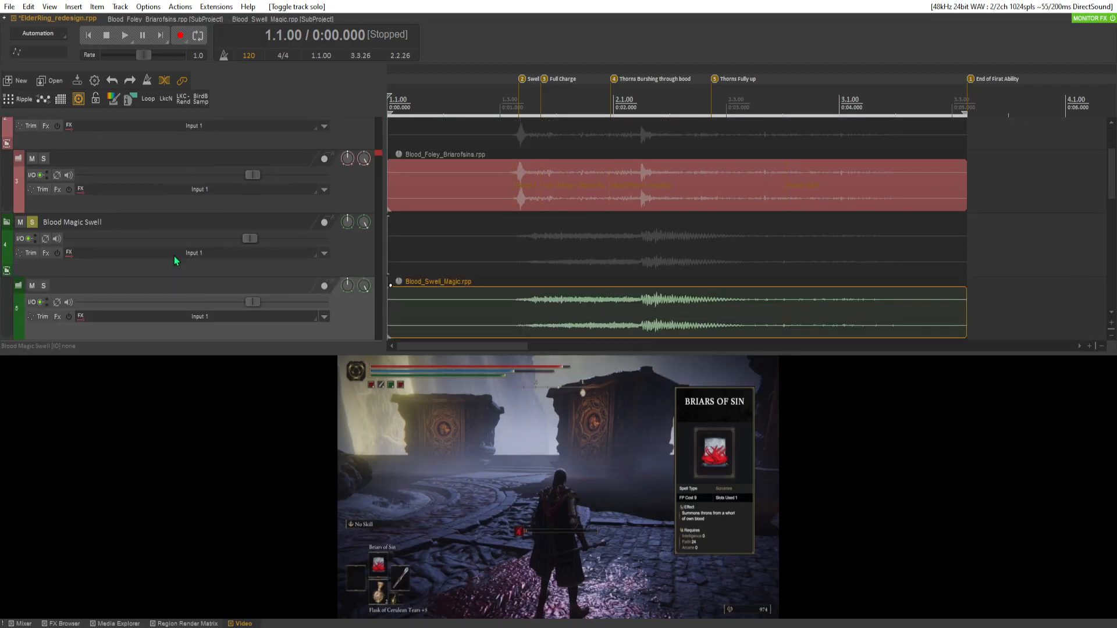
left_click(287, 7)
left_click(814, 165)
Return to the Blood_Swell_Magic subproject, close the H-Reverb window and audition against the video, placing the edit cursor at about 0:00.908.
left_click(306, 21)
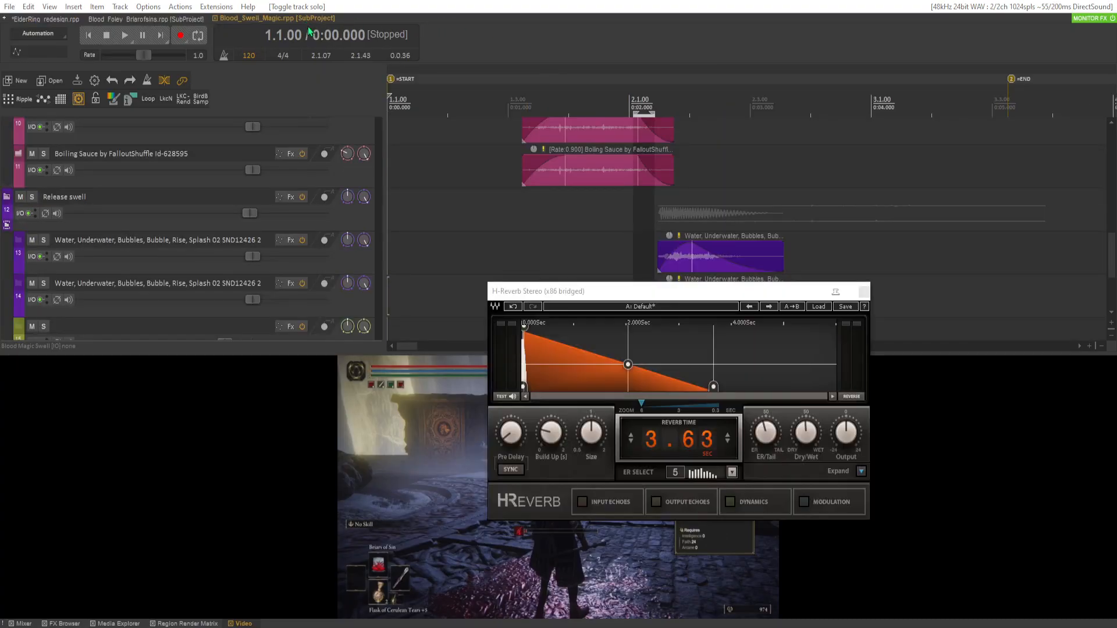
left_click(863, 292)
key("space")
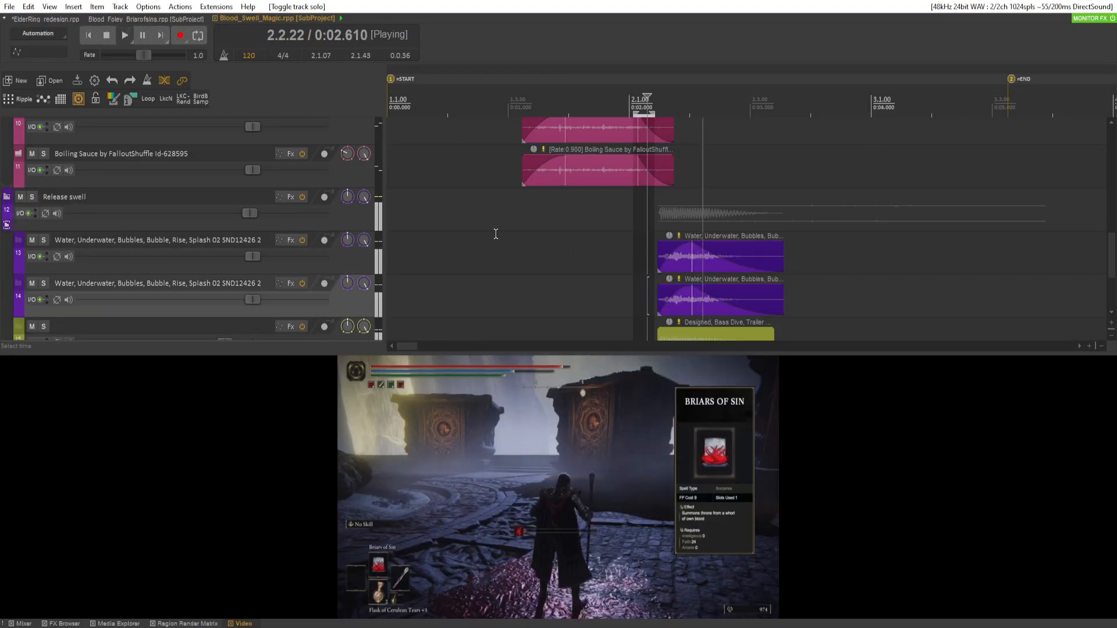
left_click(496, 240)
scroll(271, 269, "up", 8)
key("space")
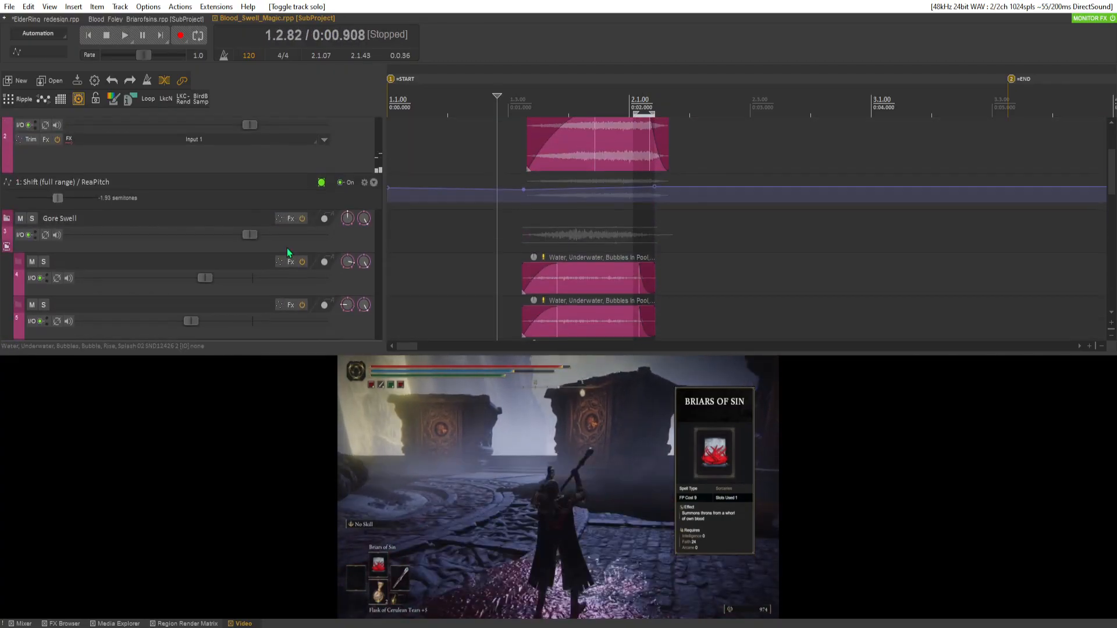
Show the Volume envelope for the Gore Swell folder track.
scroll(116, 233, "up", 1)
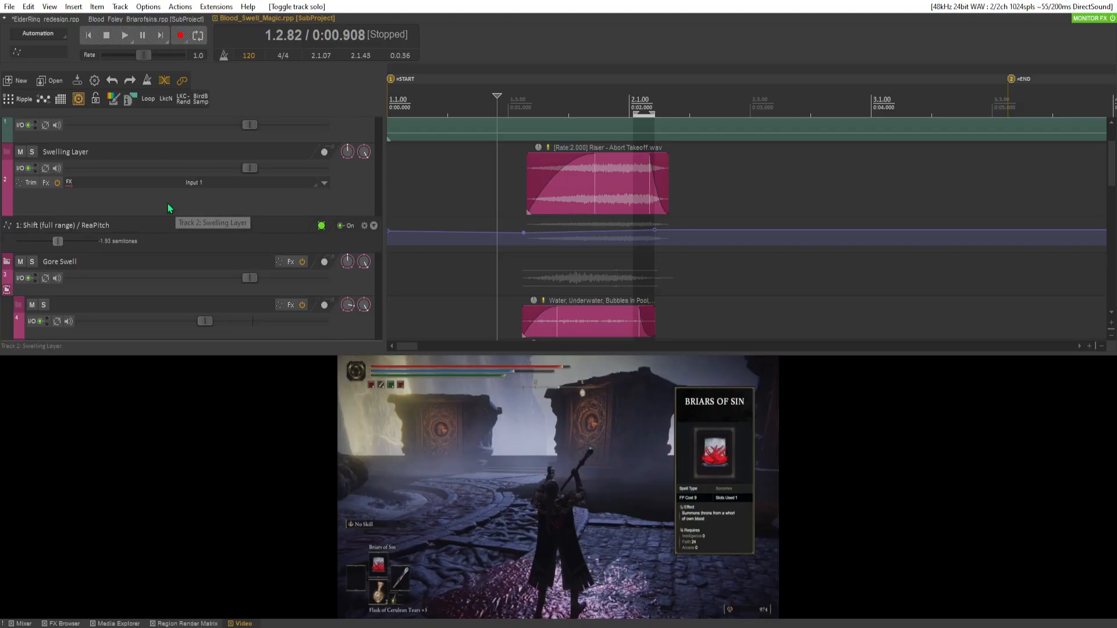
left_click(161, 299)
scroll(139, 262, "down", 2)
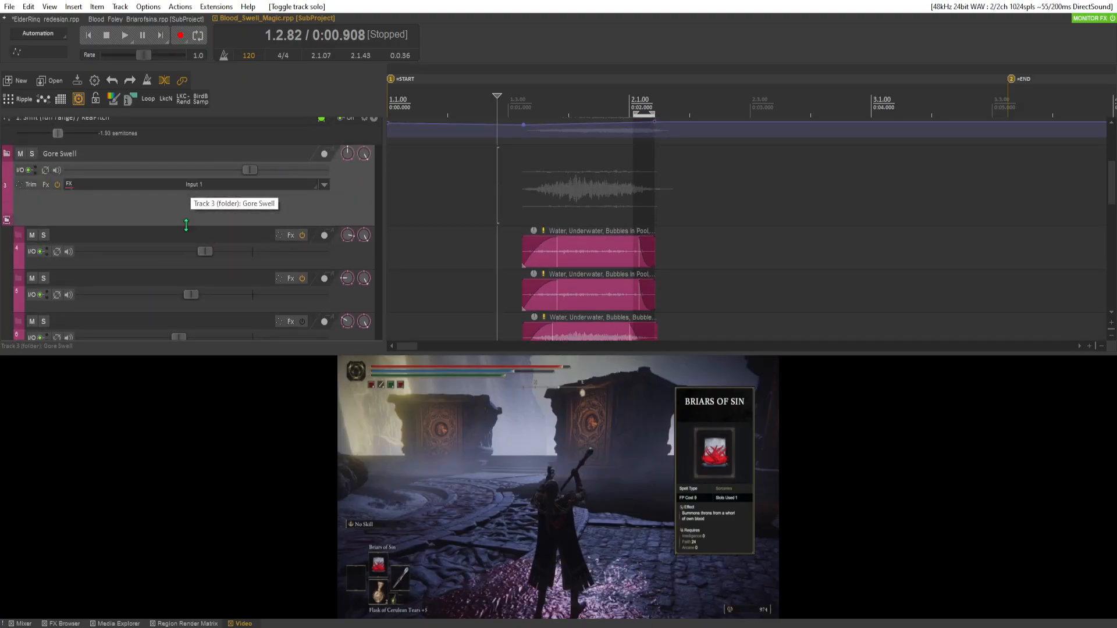
left_click(27, 186)
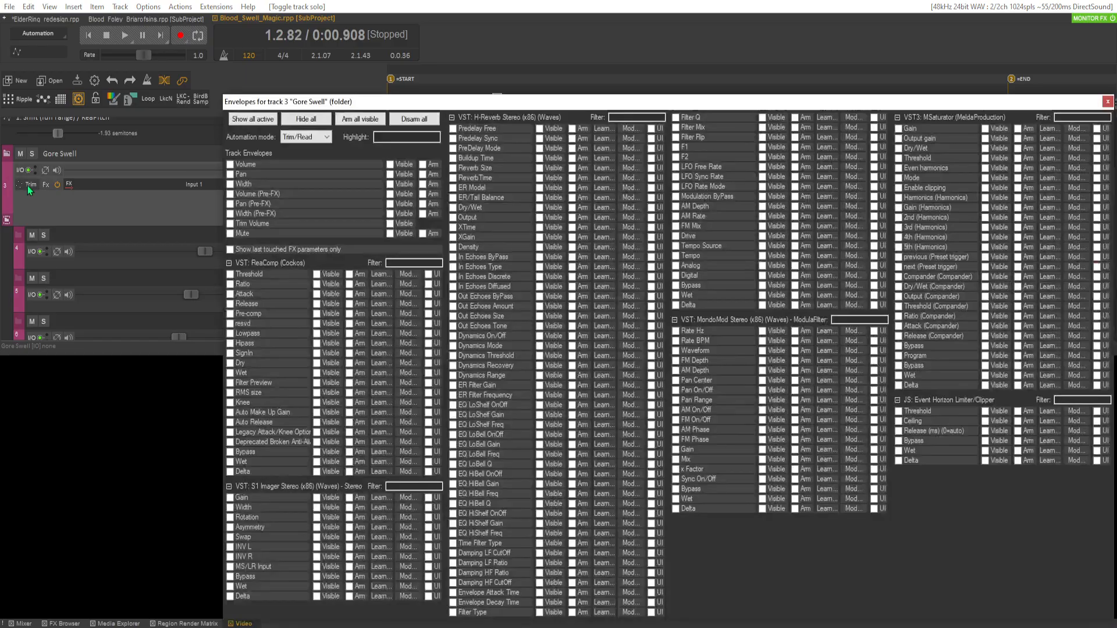
left_click(230, 164)
left_click(1106, 101)
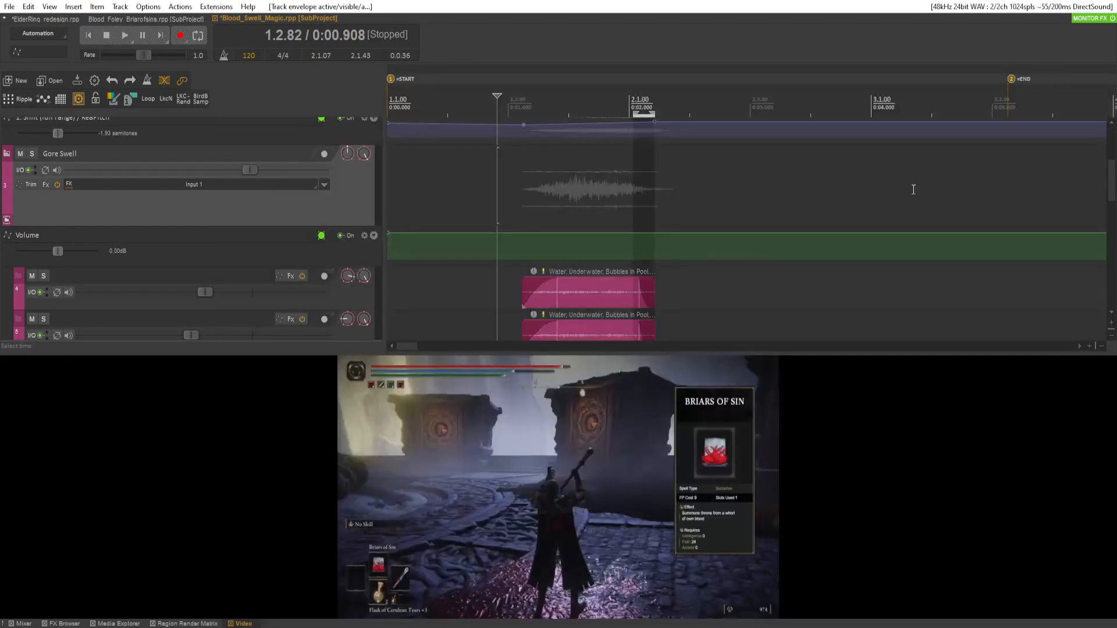
Add Gore Swell volume envelope points at the swell's start and just past its end, lower the first one and audition the ramp.
left_click(522, 233)
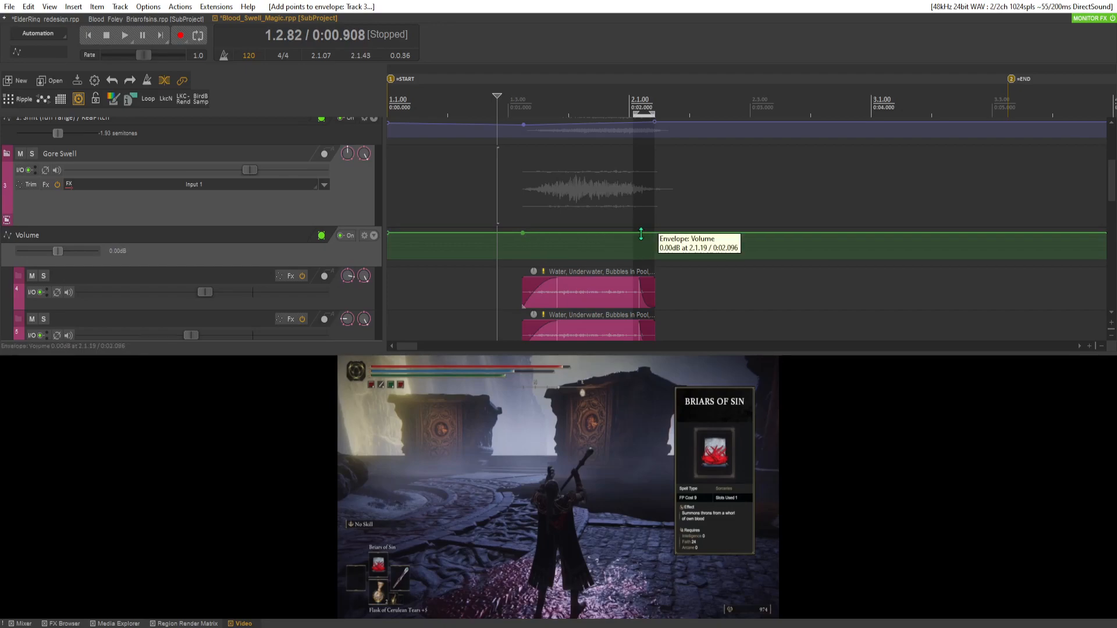
left_click(667, 233)
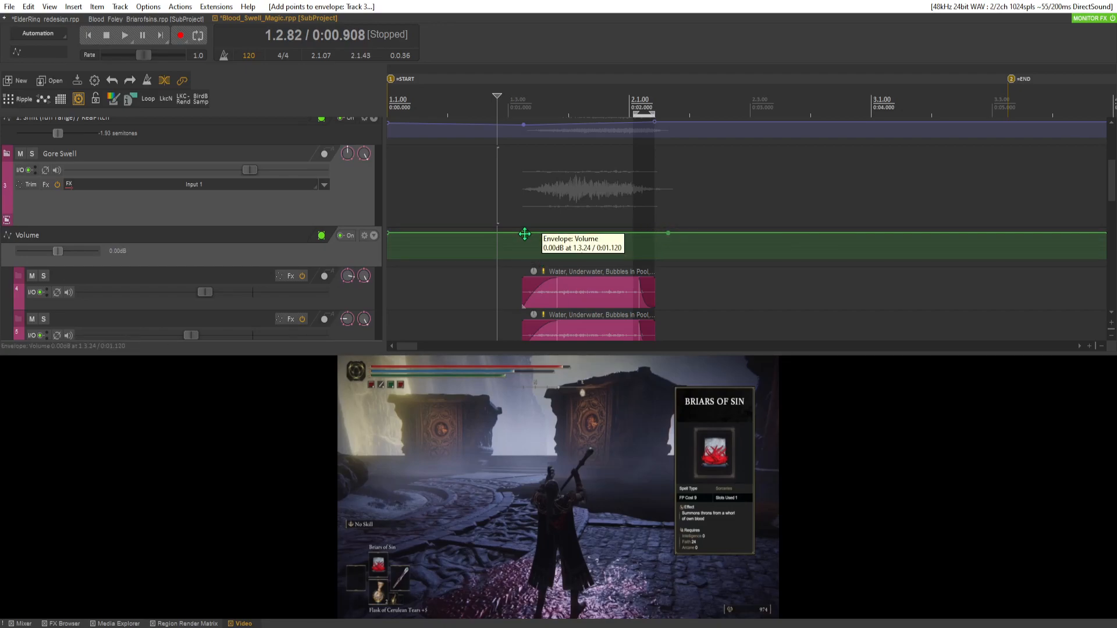
left_click_drag(522, 233, 526, 250)
key("space")
key("space")
Fine-tune the Gore Swell volume point at the swell's start to about -10.3 dB near 0:01.158, auditioning between adjustments.
left_click_drag(527, 240, 526, 259)
key("space")
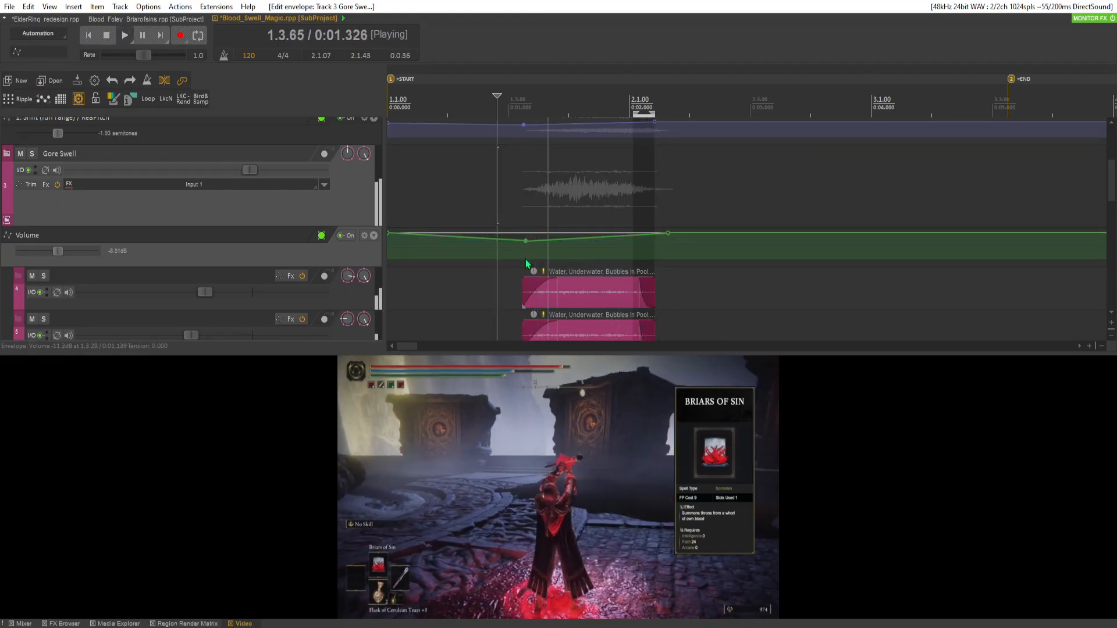
left_click_drag(525, 259, 522, 260)
key("space")
key("space")
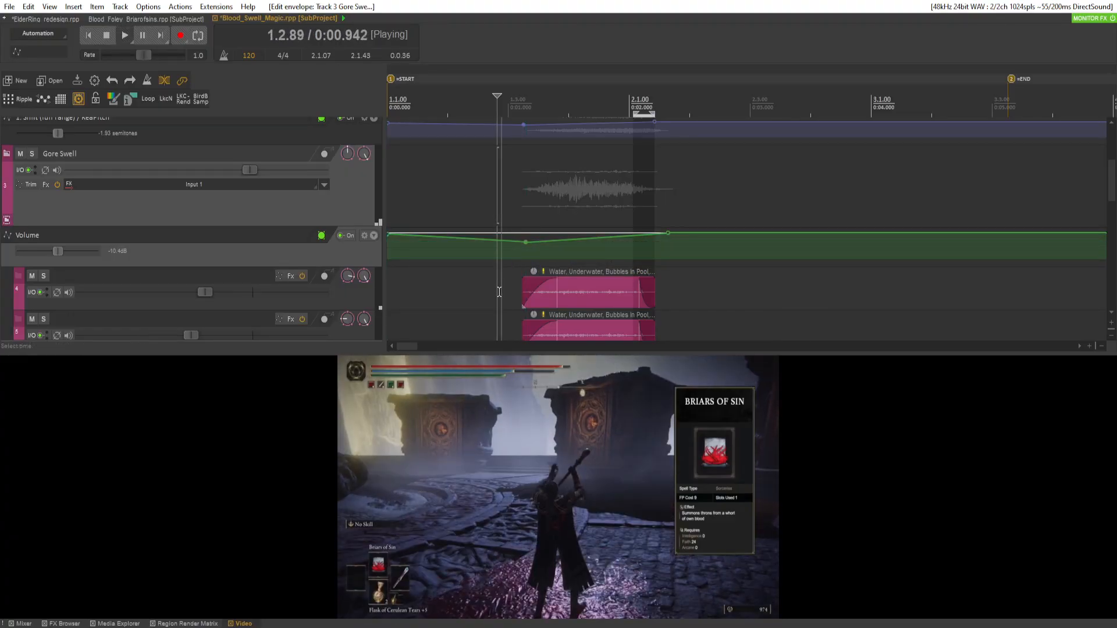
key("space")
left_click_drag(526, 242, 525, 234)
key("space")
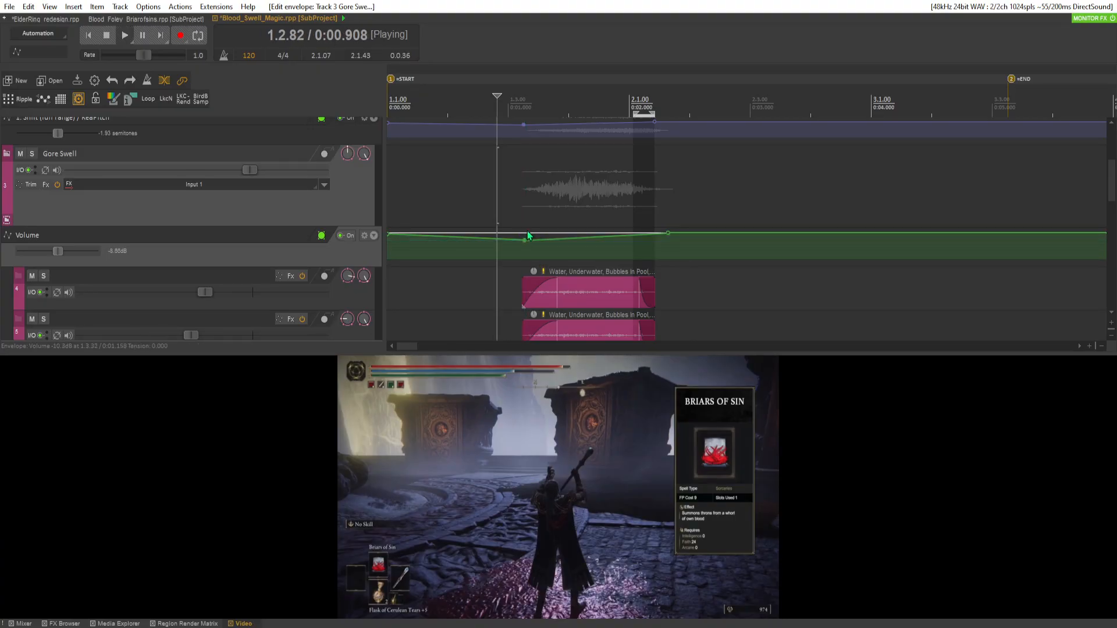
Stop playback, switch to the Blood_Foley_Briarofsins subproject, close both H-Reverb windows and solo the Blood Pulsing folder track.
key("space")
left_click(161, 21)
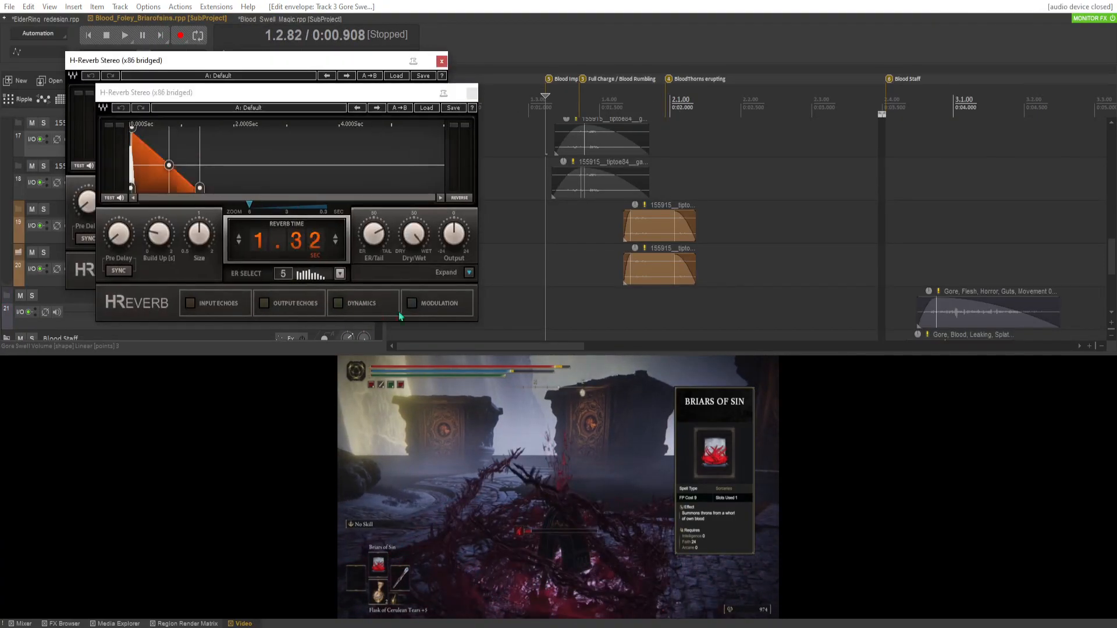
left_click(466, 93)
left_click(441, 61)
scroll(237, 240, "up", 3)
left_click(32, 188)
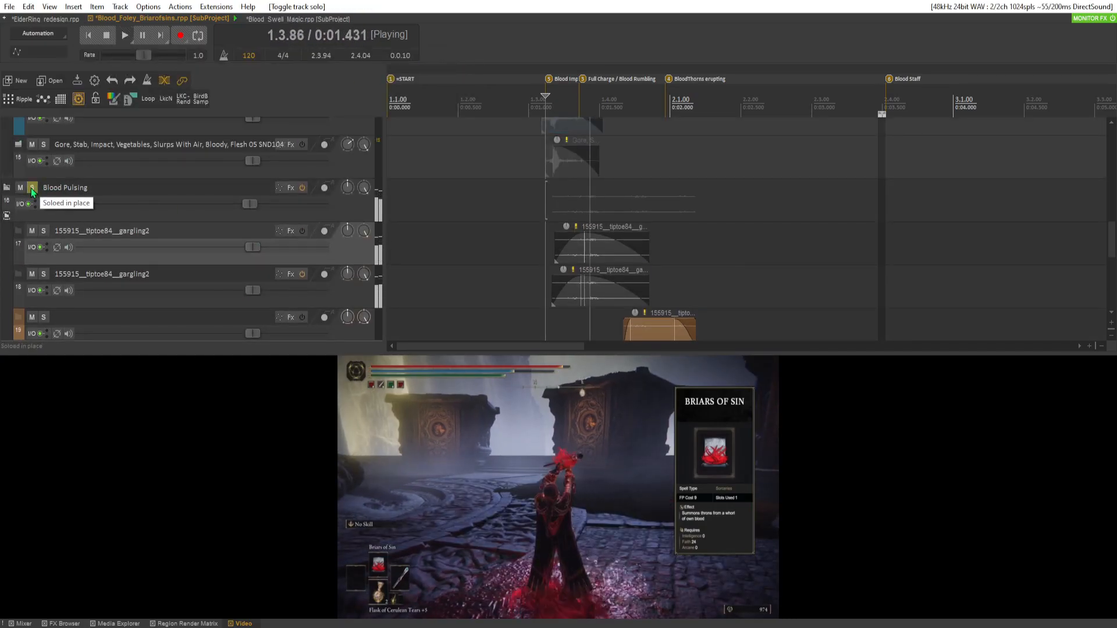
Adjust the effect parameters on the soloed Blood Pulsing track, auditioning from about 0:01.119 between changes.
key("space")
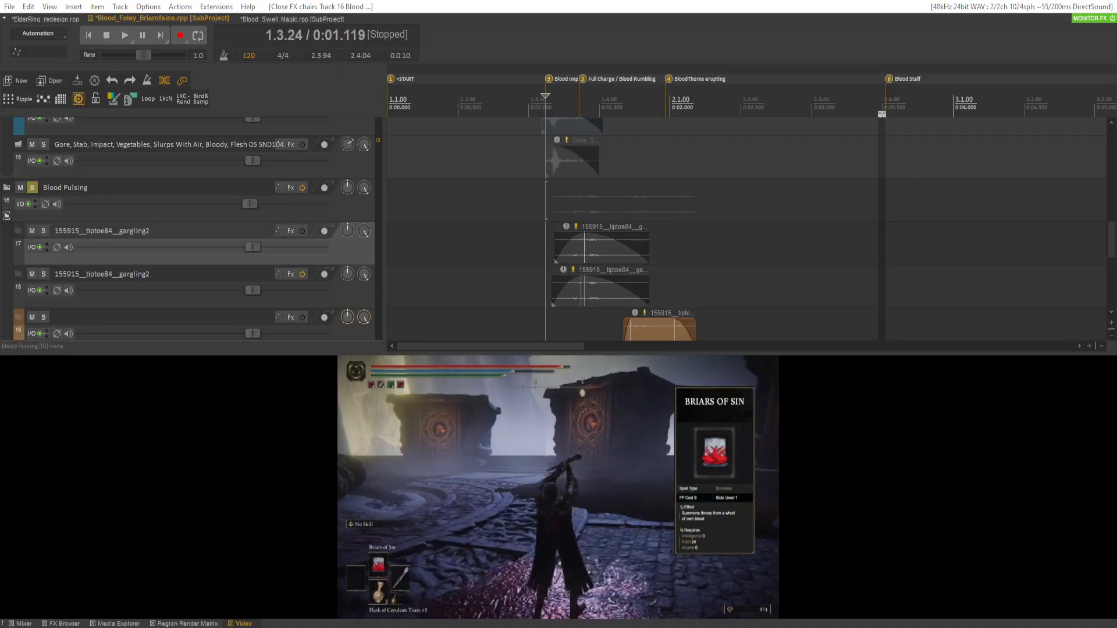
key("space")
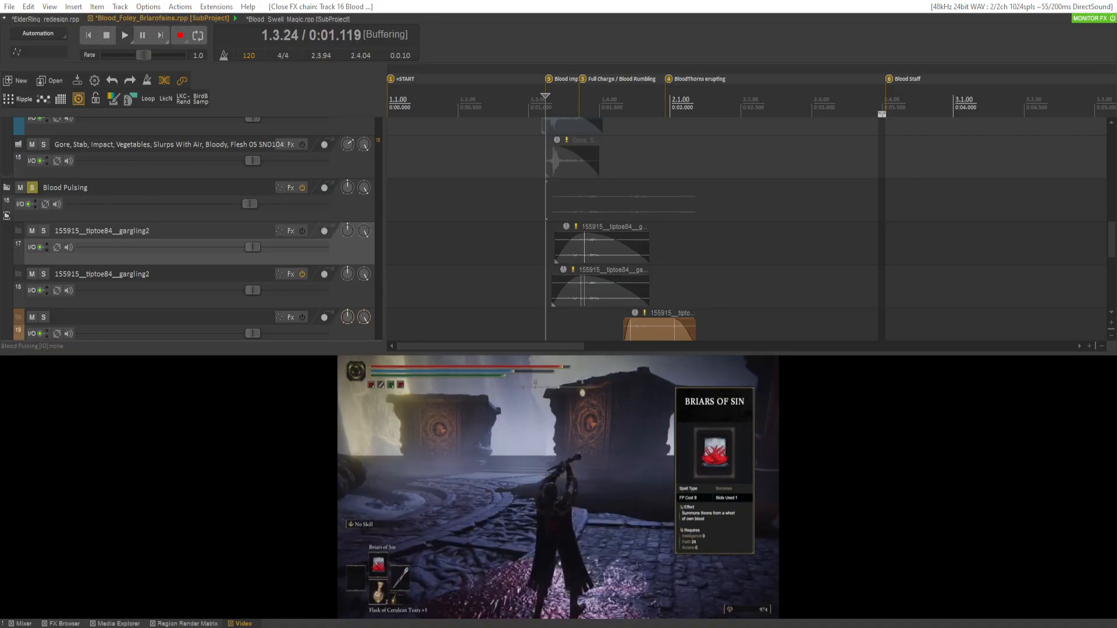
key("space")
key("space")
key("space")
key("space")
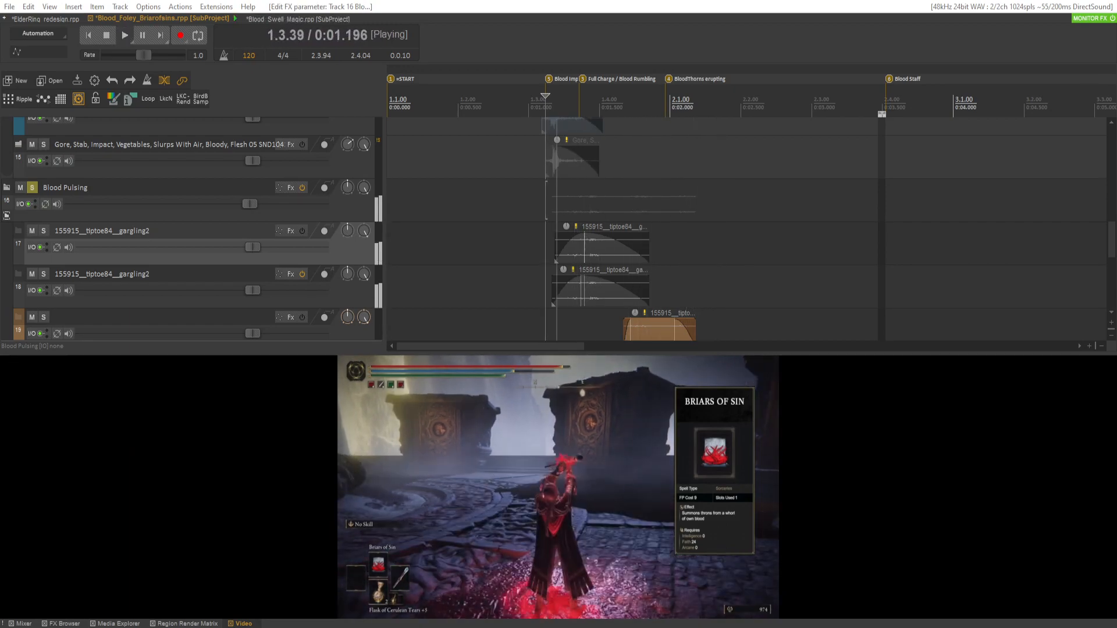
key("space")
key("space")
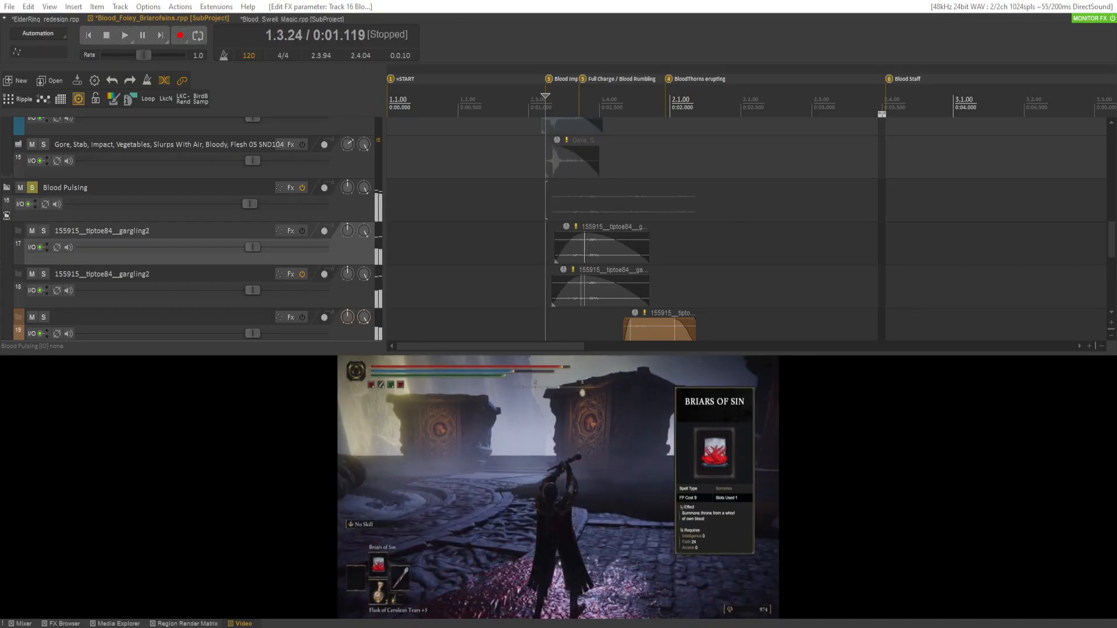
key("space")
key("space")
key("space")
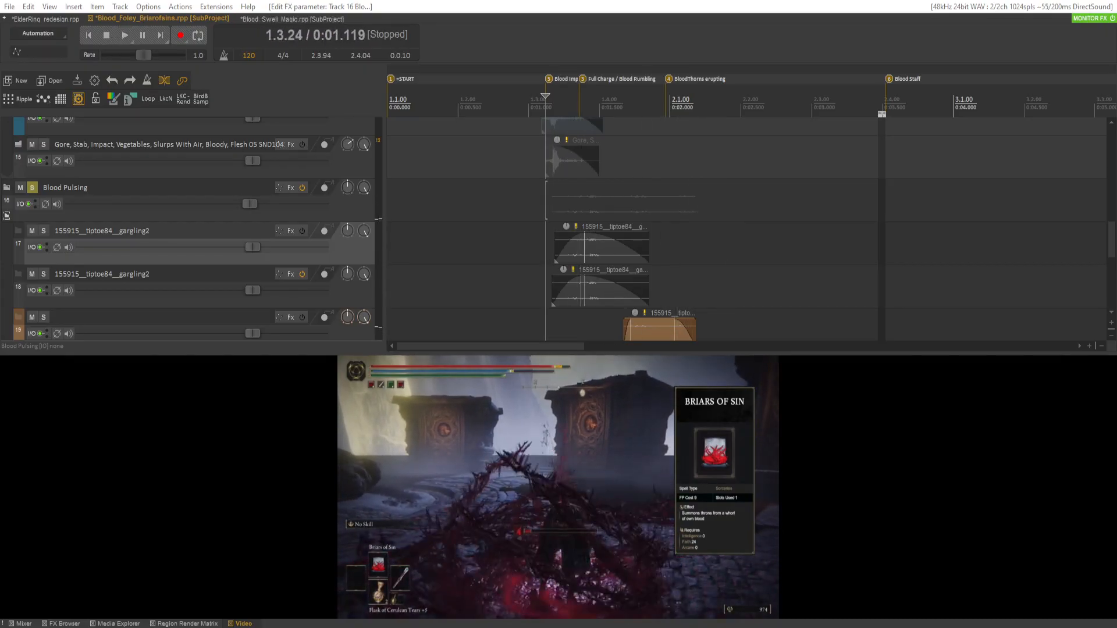
key("space")
key("space")
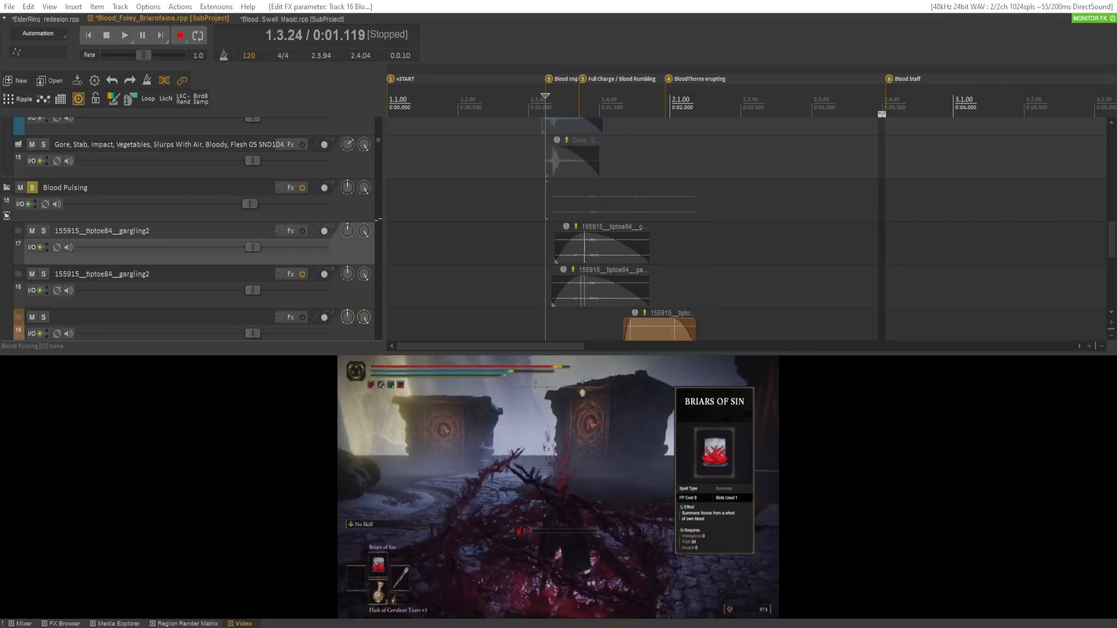
key("space")
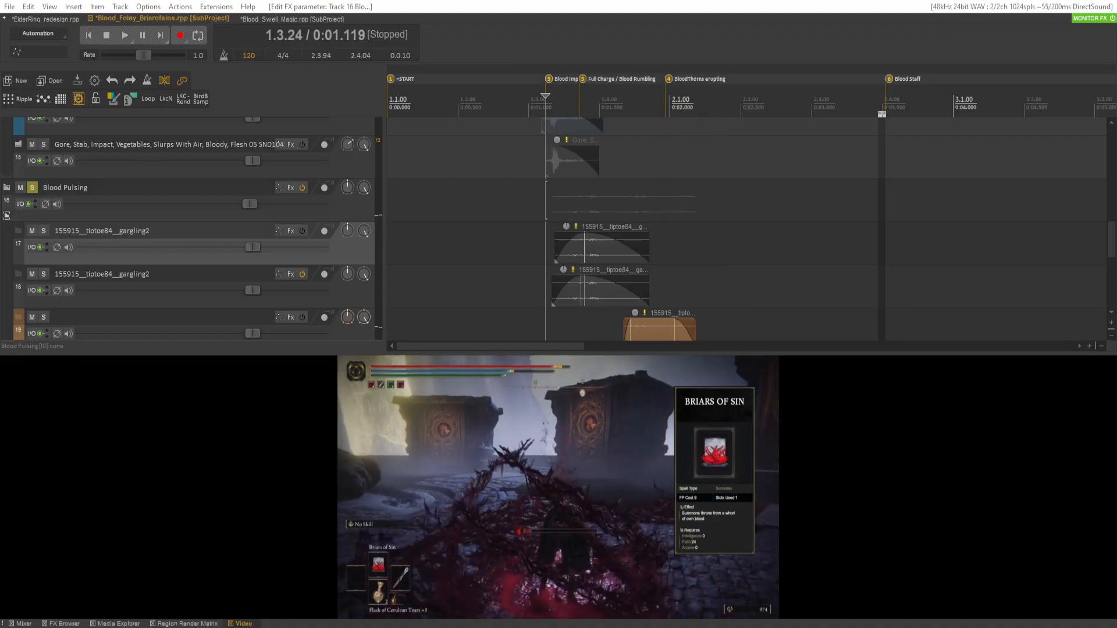
key("space")
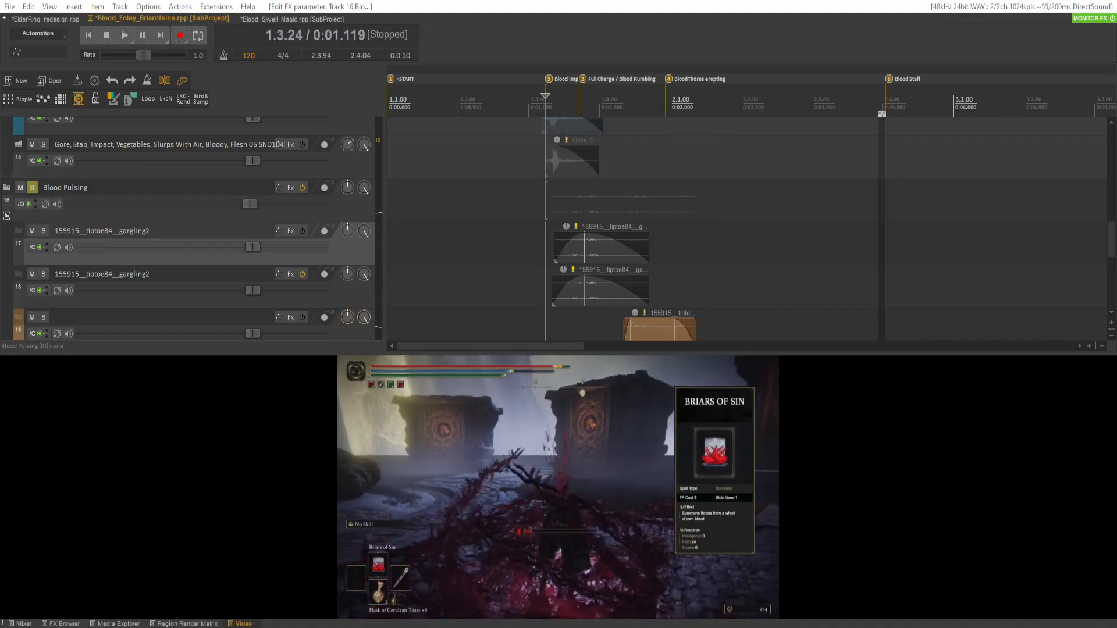
Reorder the effects in the Blood Pulsing chain, fine-tune their parameters while auditioning, and unsolo the track.
key("space")
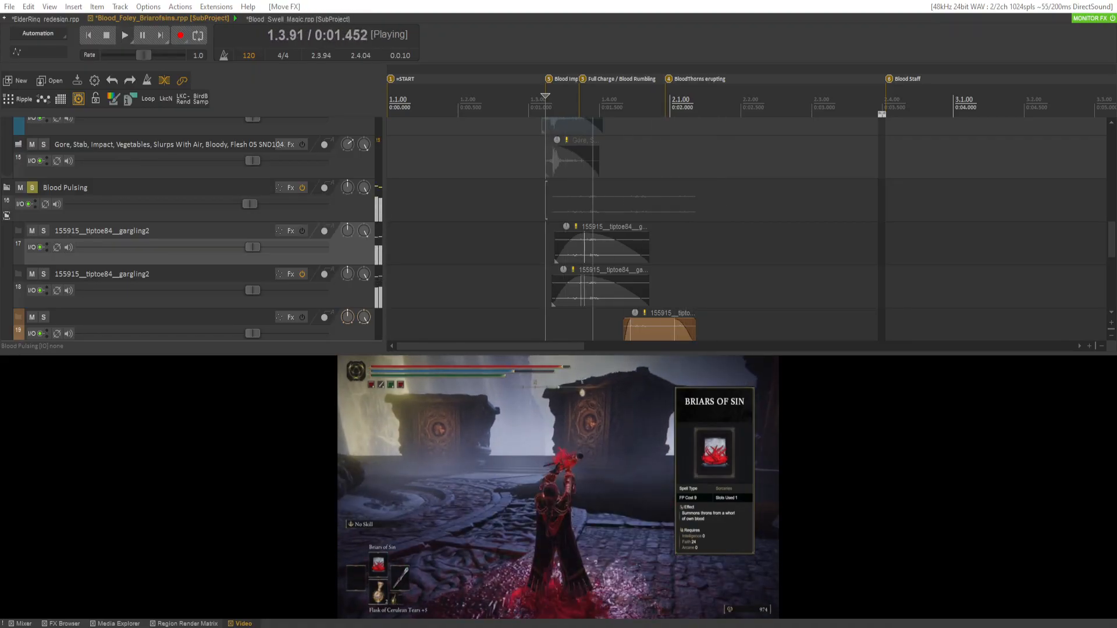
key("space")
key("space")
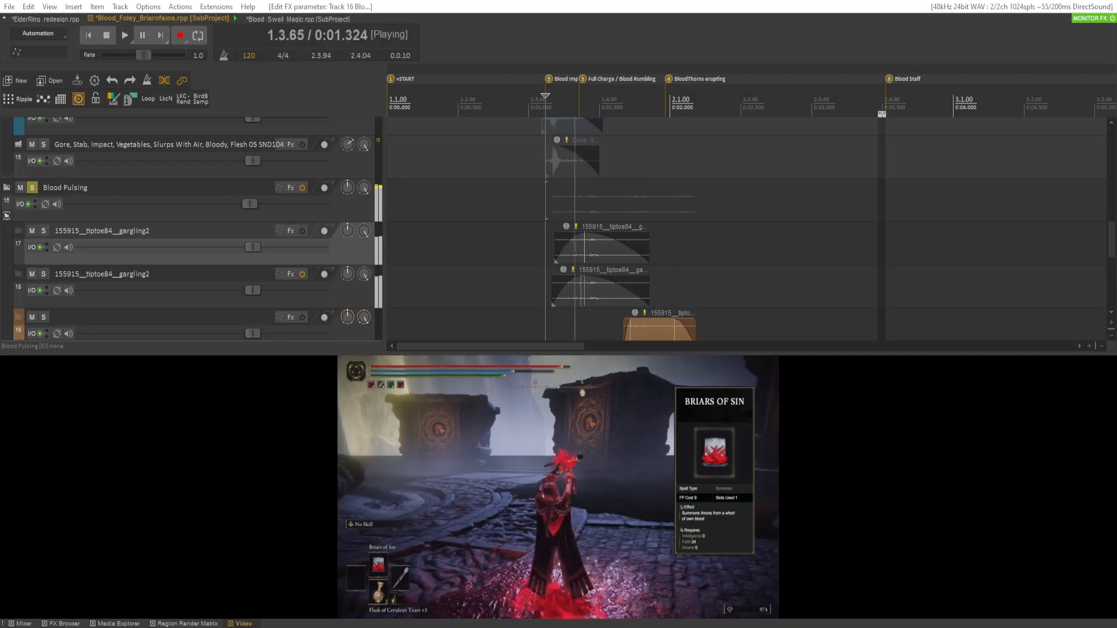
key("space")
key("space")
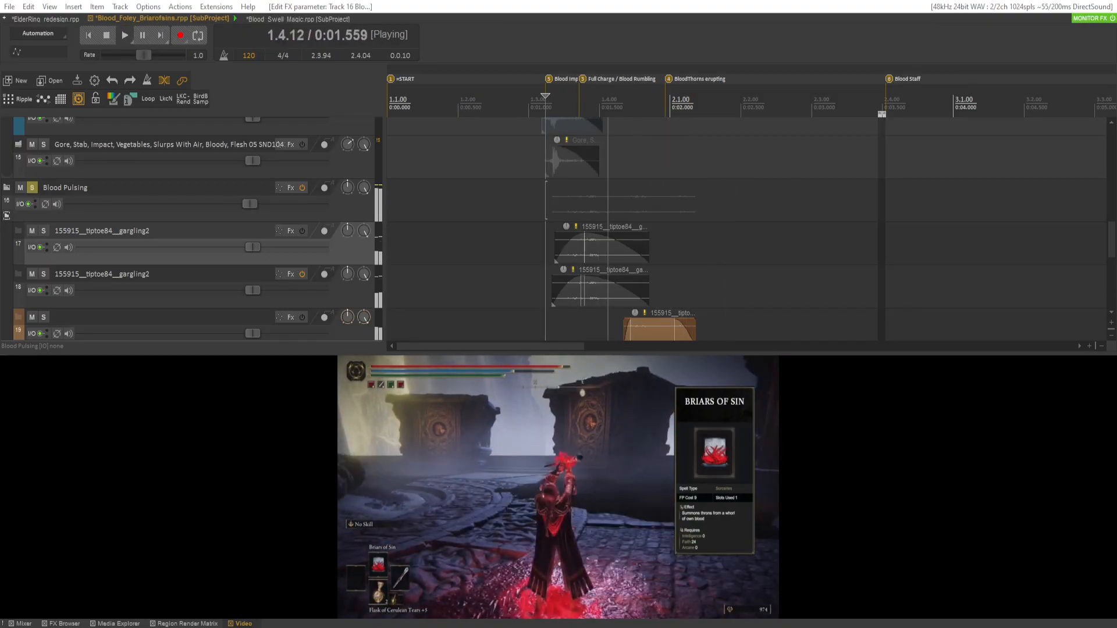
key("space")
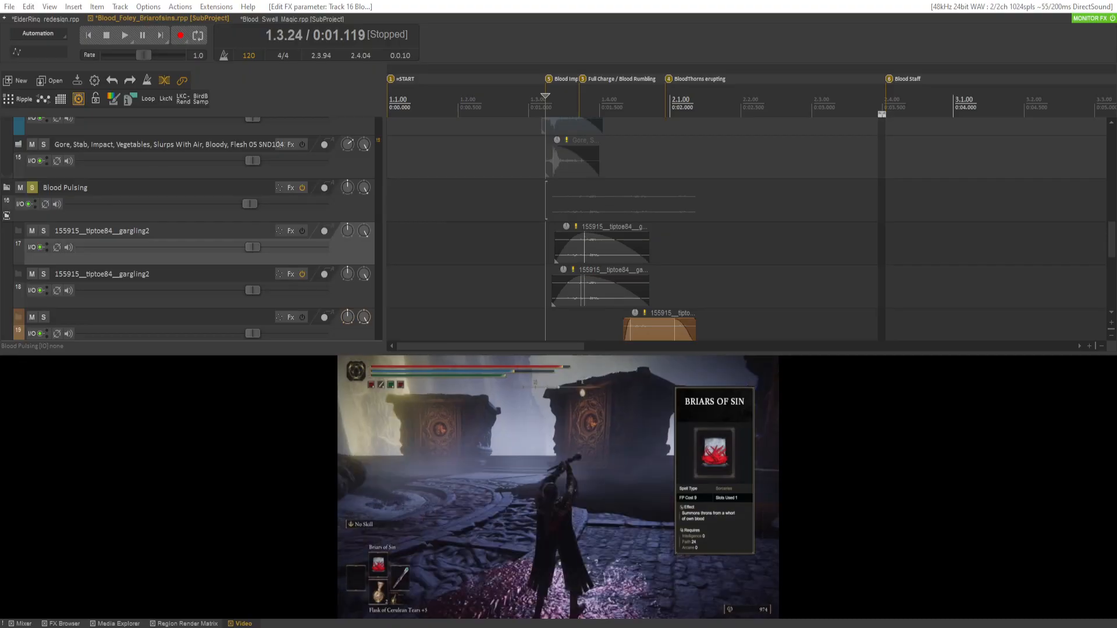
key("space")
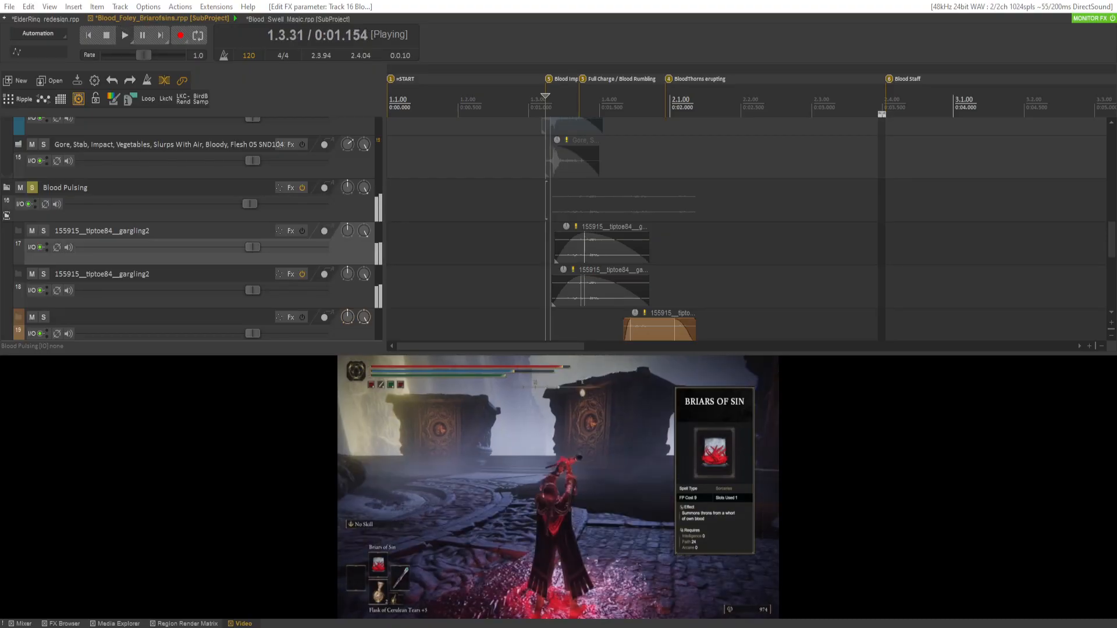
key("space")
key("space")
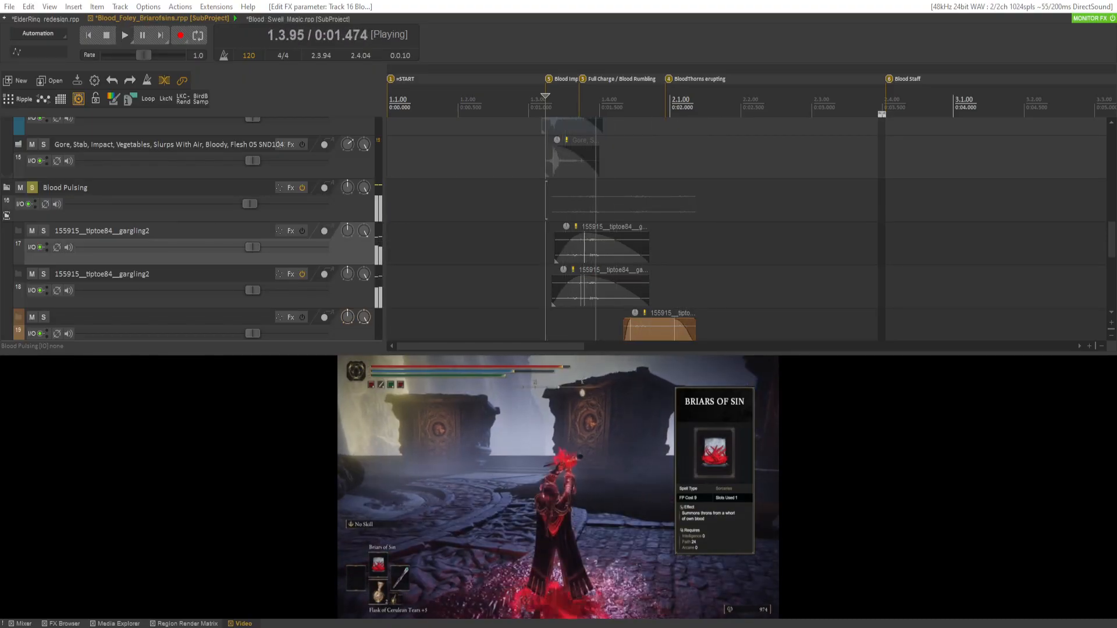
key("space")
left_click(33, 187)
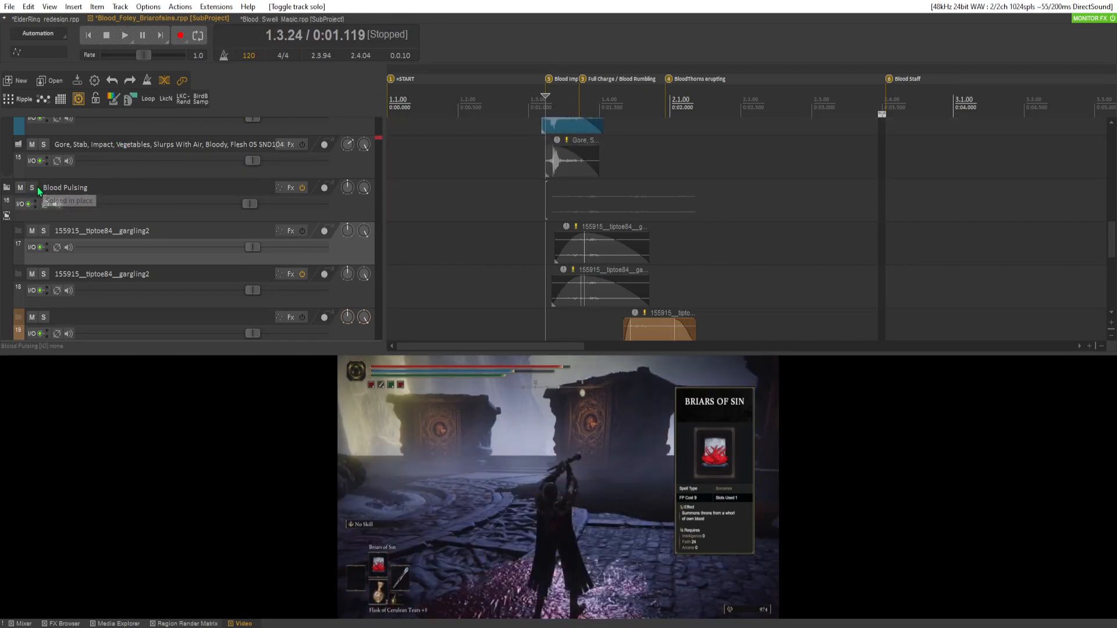
Return to the Blood_Swell_Magic subproject, close the H-Reverb window and save to re-render its proxy.
left_click(147, 98)
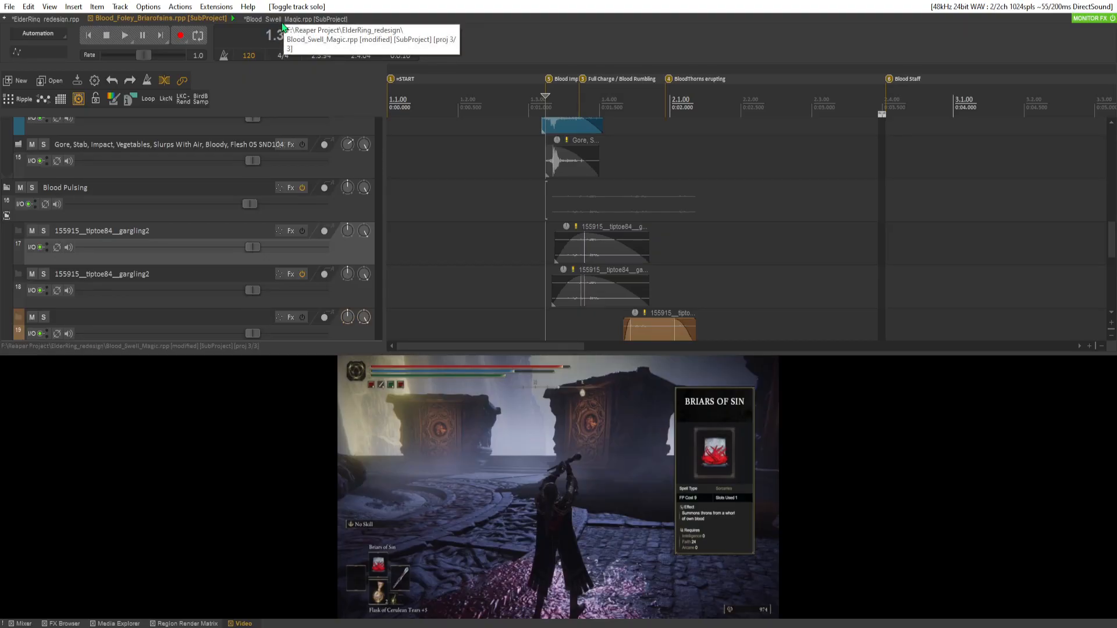
left_click(283, 25)
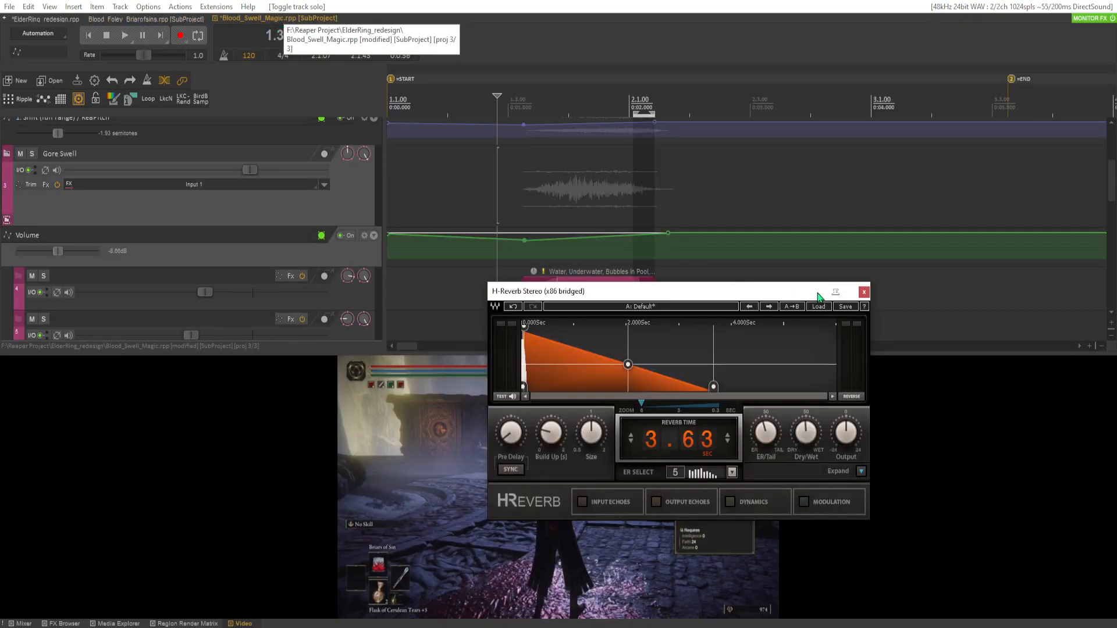
left_click(864, 292)
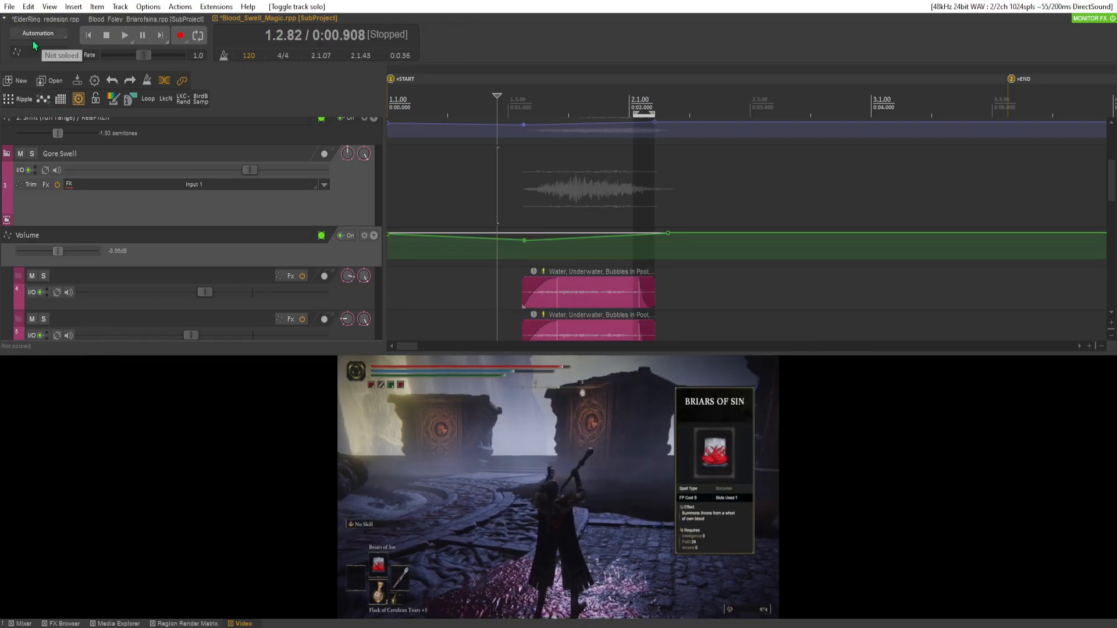
key("ctrl+s")
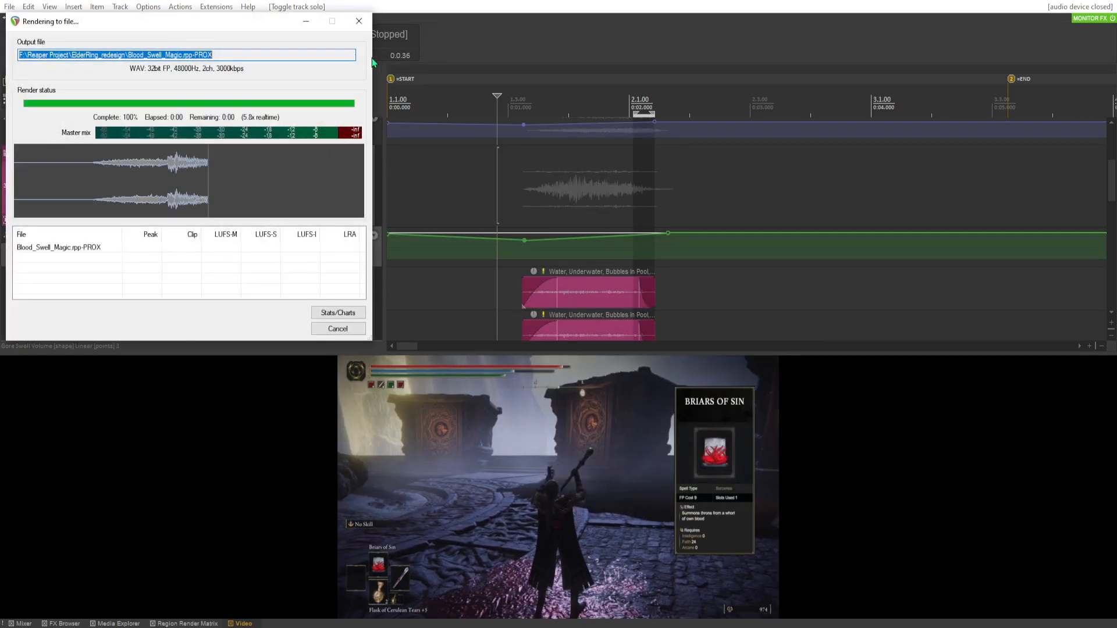
Switch to the ElderRing_redesign project and audition the updated mix from about 0:00.767.
left_click(47, 19)
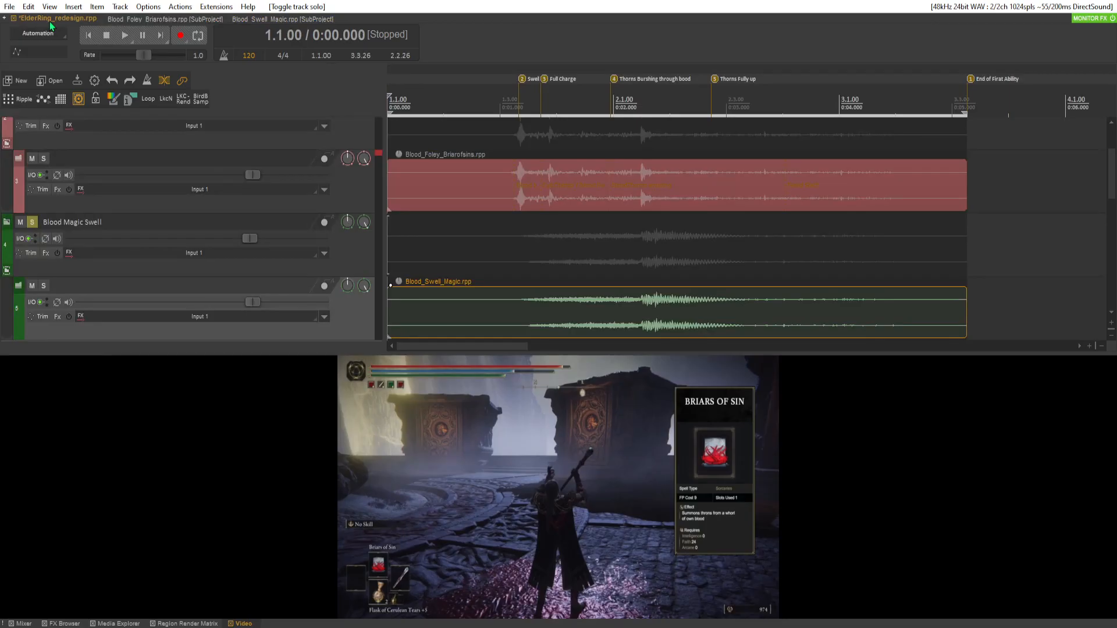
left_click(475, 228)
key("space")
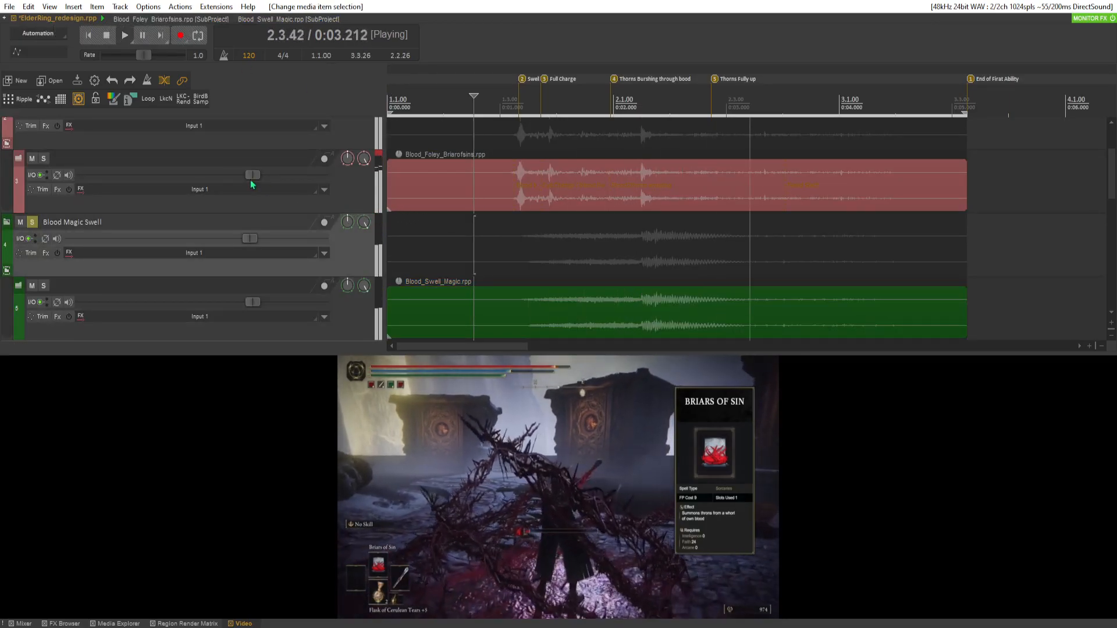
key("space")
Adjust the Blood Foley folder track's volume and audition it together with the Blood Magic Swell folder.
scroll(219, 235, "up", 3)
left_click(264, 227)
left_click(256, 208)
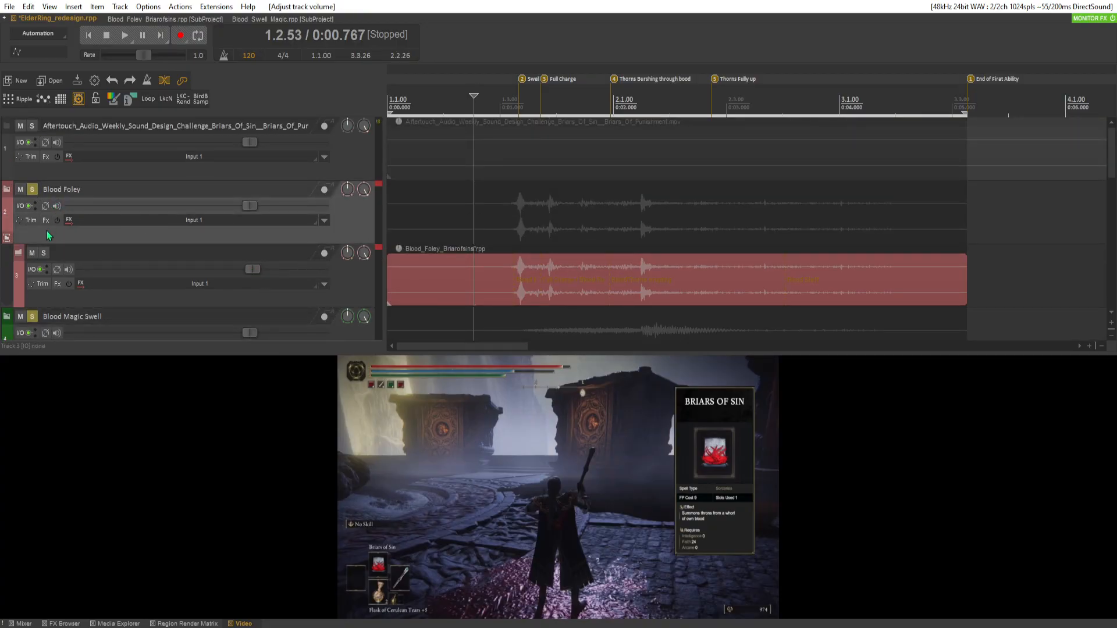
scroll(47, 231, "down", 2)
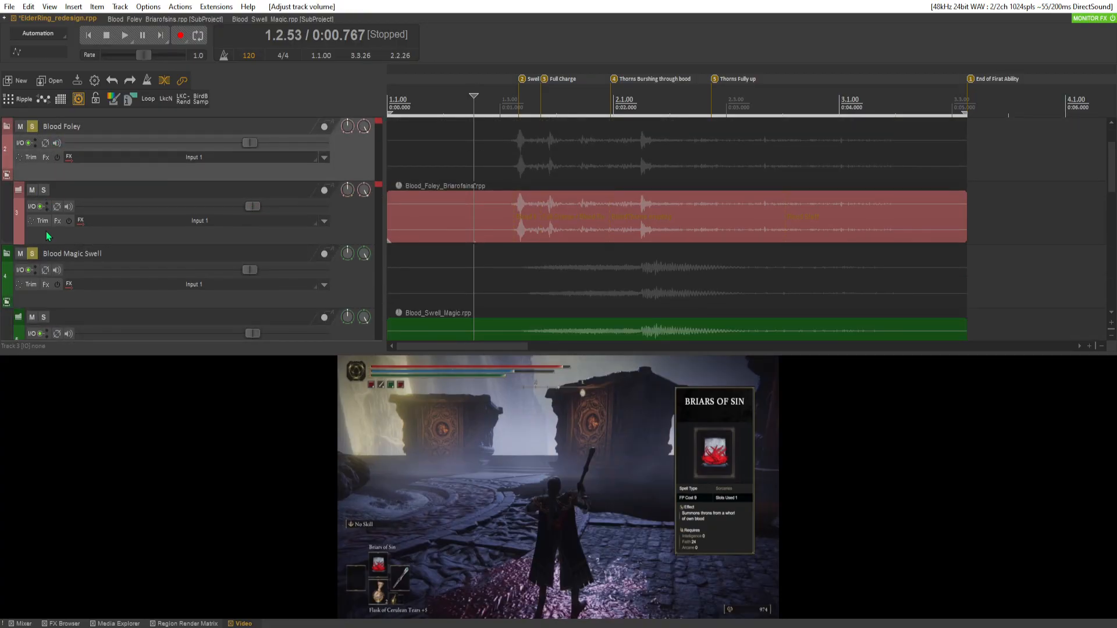
left_click(127, 30)
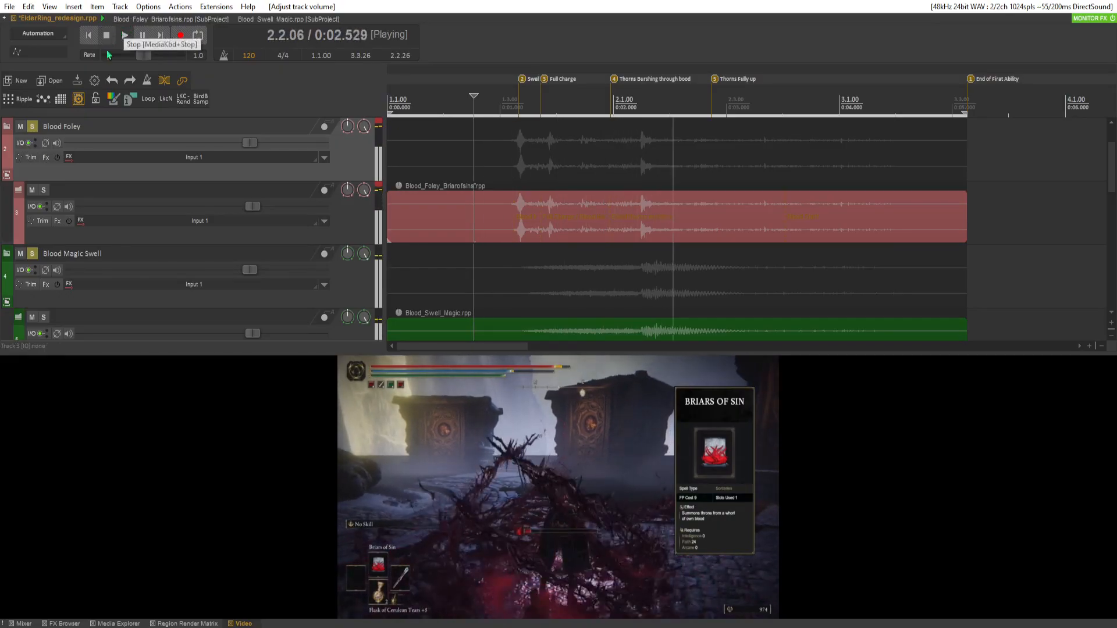
scroll(124, 249, "down", 2)
key("space")
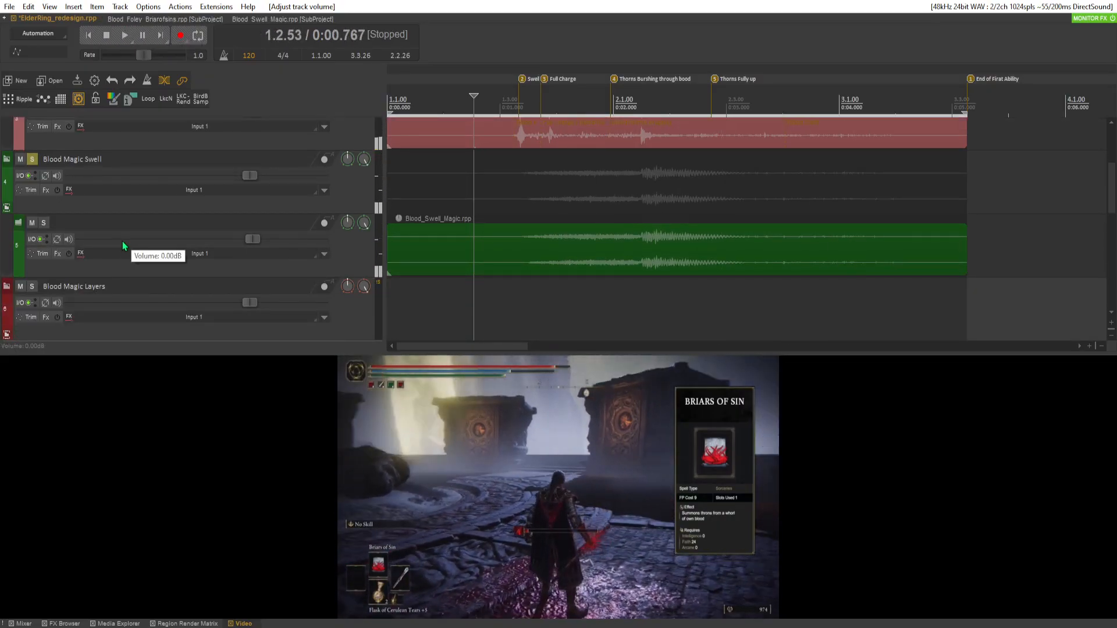
Lower the Blood Magic Swell folder track's volume to -3.48 dB and audition the mix.
left_click_drag(245, 179, 223, 179)
key("space")
mouse_move(217, 176)
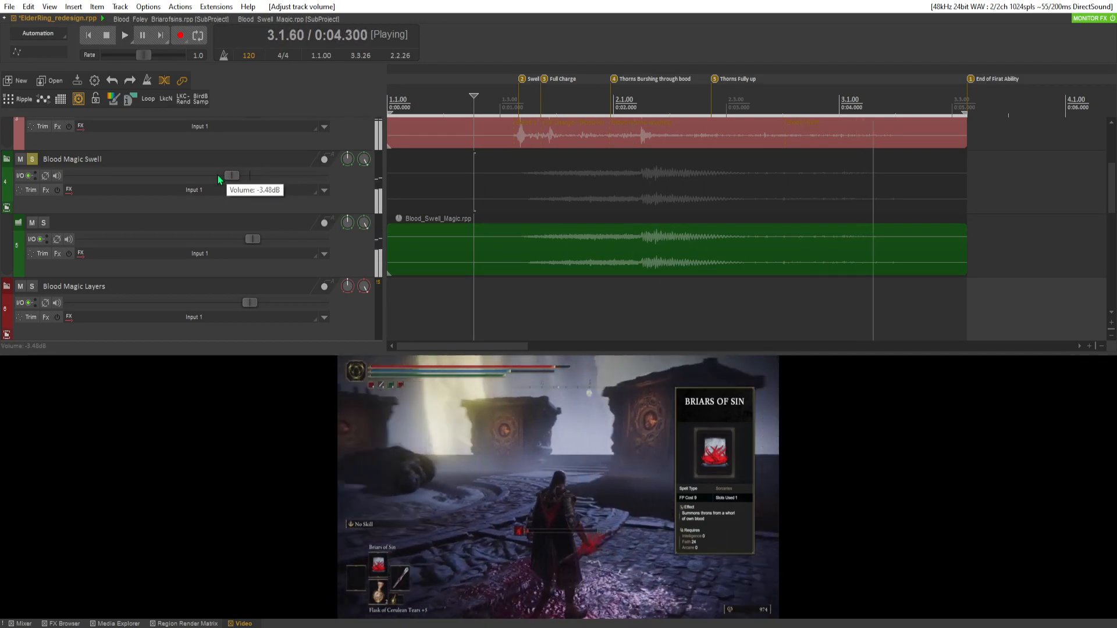
key("space")
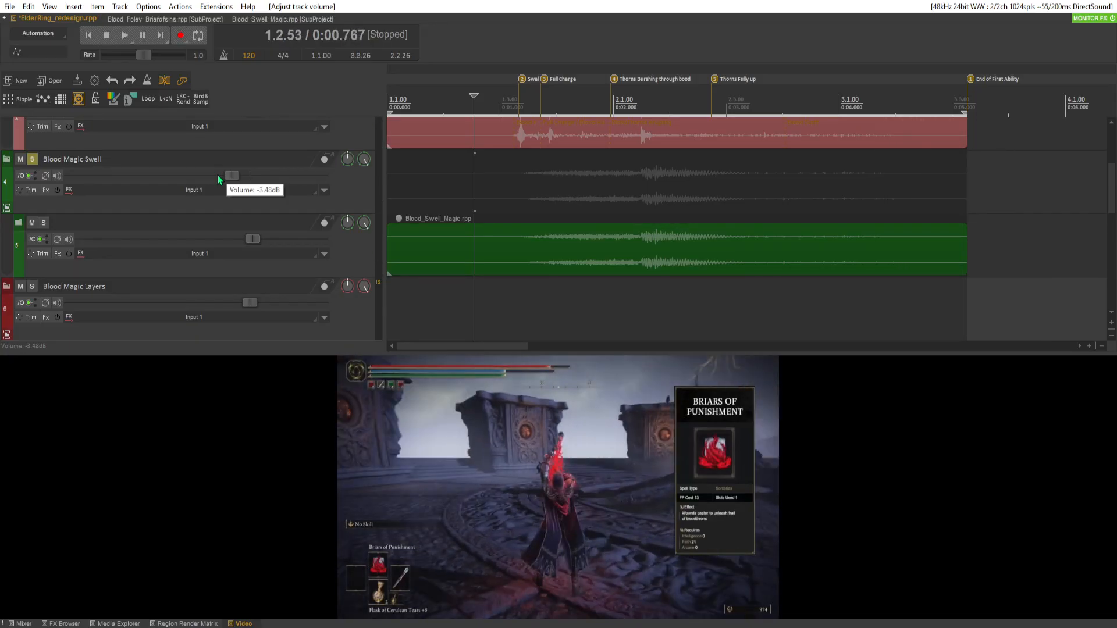
In the Blood_Swell_Magic subproject, close H-Reverb and shorten both ZOOM0081_LR.WAV items together so the longer one ends just before the END marker.
left_click(267, 20)
left_click(866, 293)
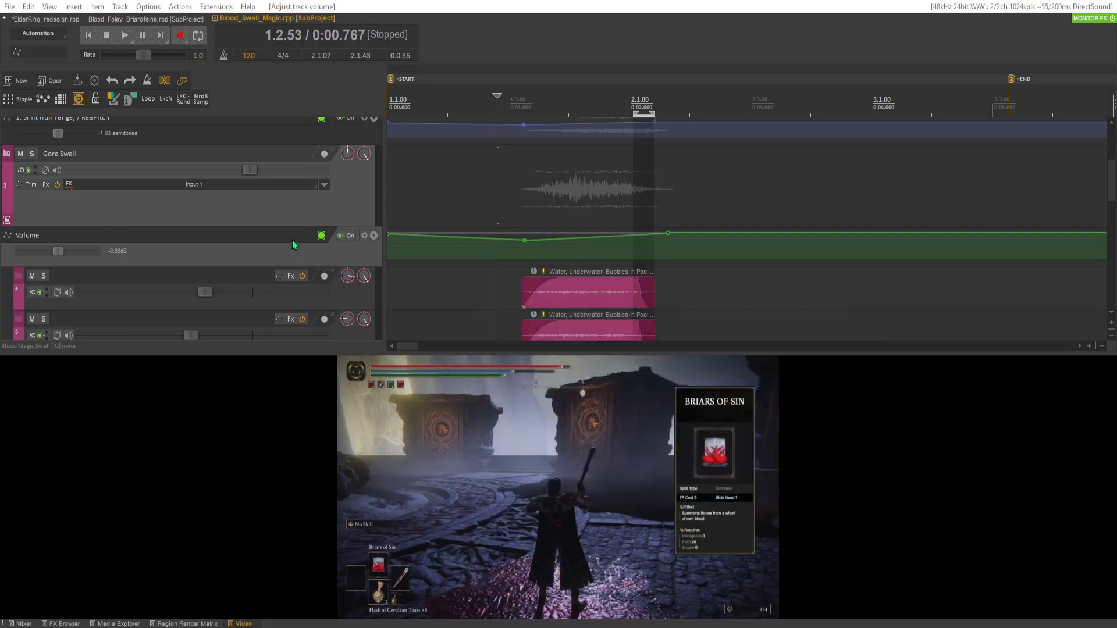
scroll(296, 243, "down", 10)
left_click(981, 263)
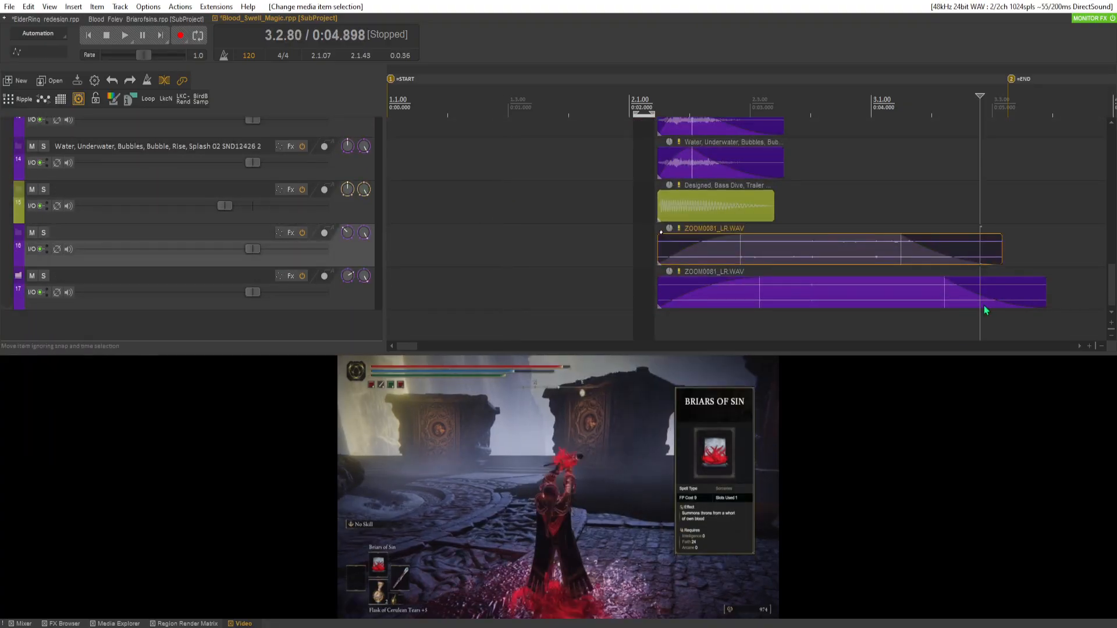
left_click(985, 296, "ctrl")
left_click_drag(1045, 302, 1001, 303)
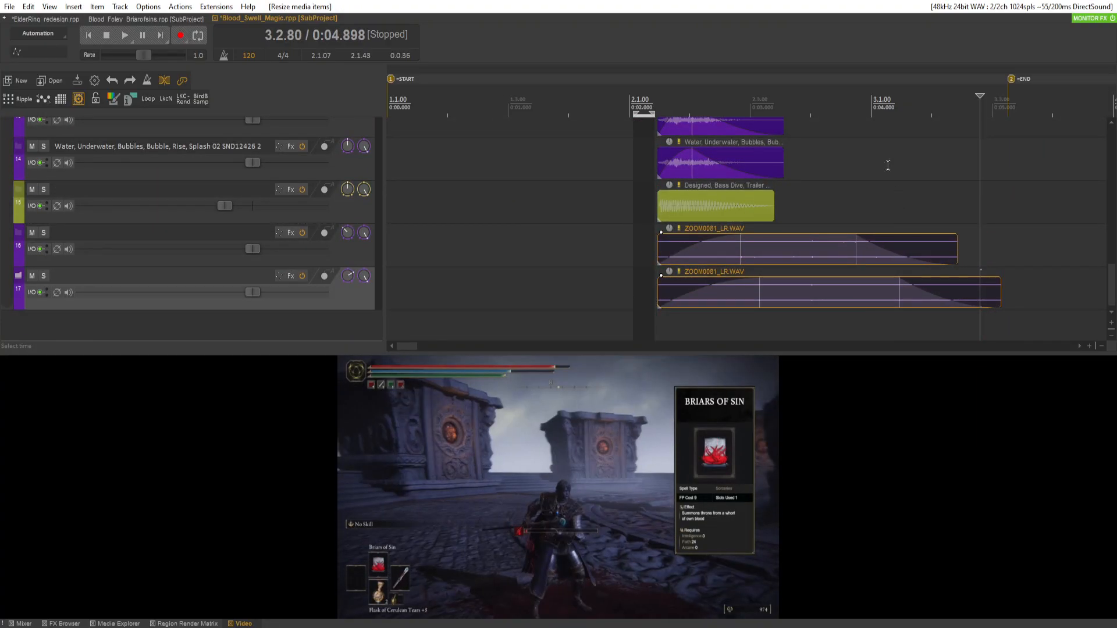
Audition the shortened ZOOM0081_LR tails from about 0:03.521 and save the subproject to re-render its proxy.
left_click(864, 118)
left_click_drag(891, 100, 1050, 100)
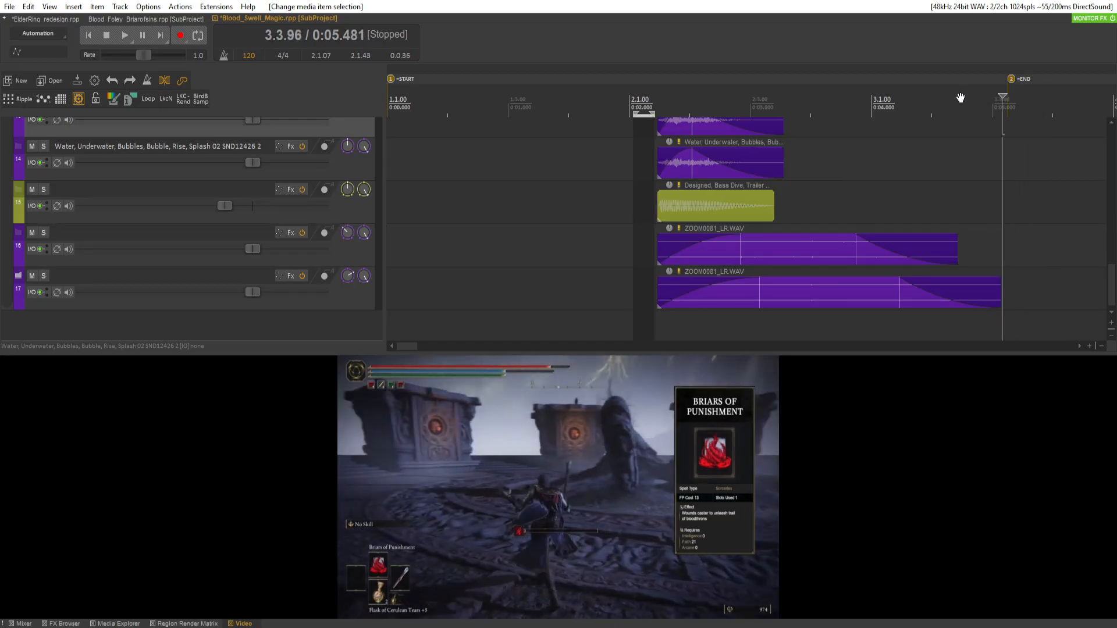
left_click(770, 98)
left_click_drag(782, 100, 865, 99)
left_click(812, 95)
key("space")
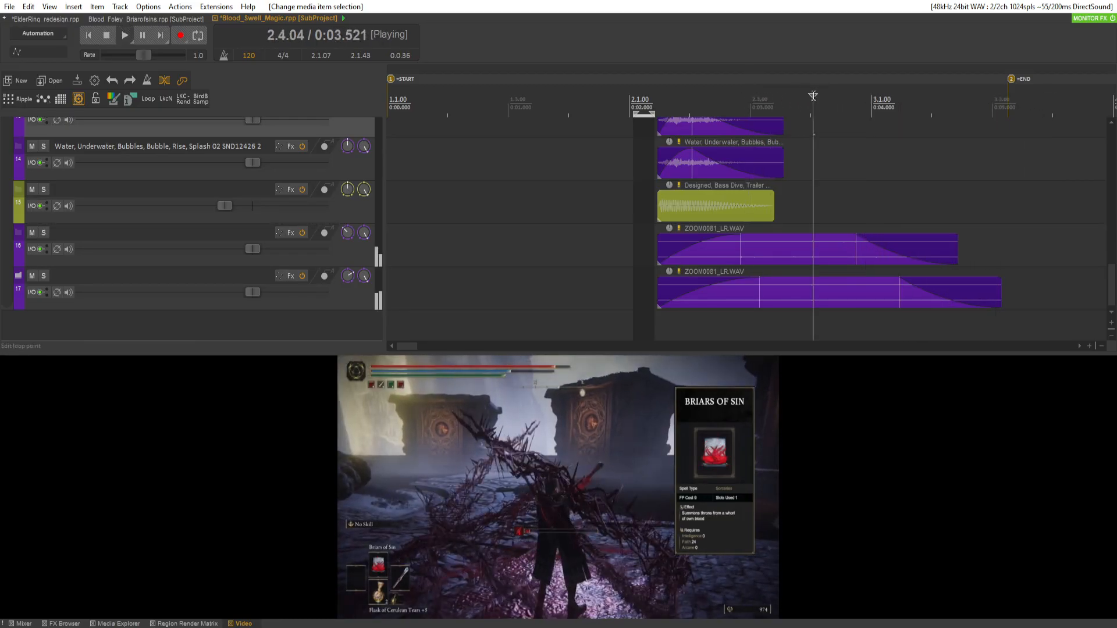
key("space")
key("ctrl+s")
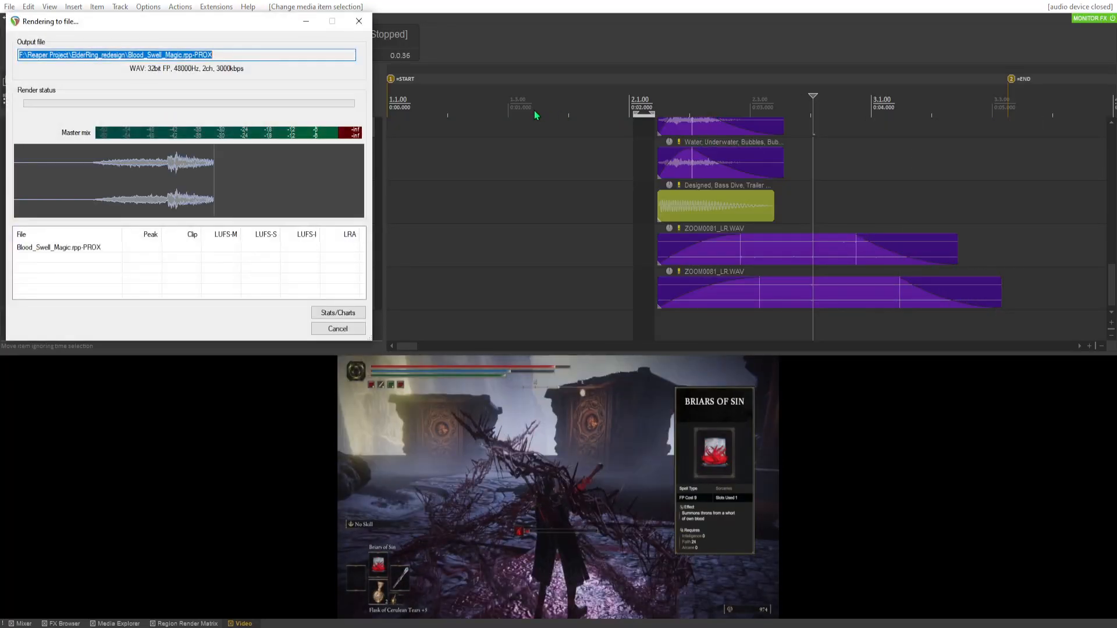
Return to the ElderRing_redesign project and audition the Blood Magic Swell mix with the re-rendered subproject from 0:00.767.
left_click(62, 21)
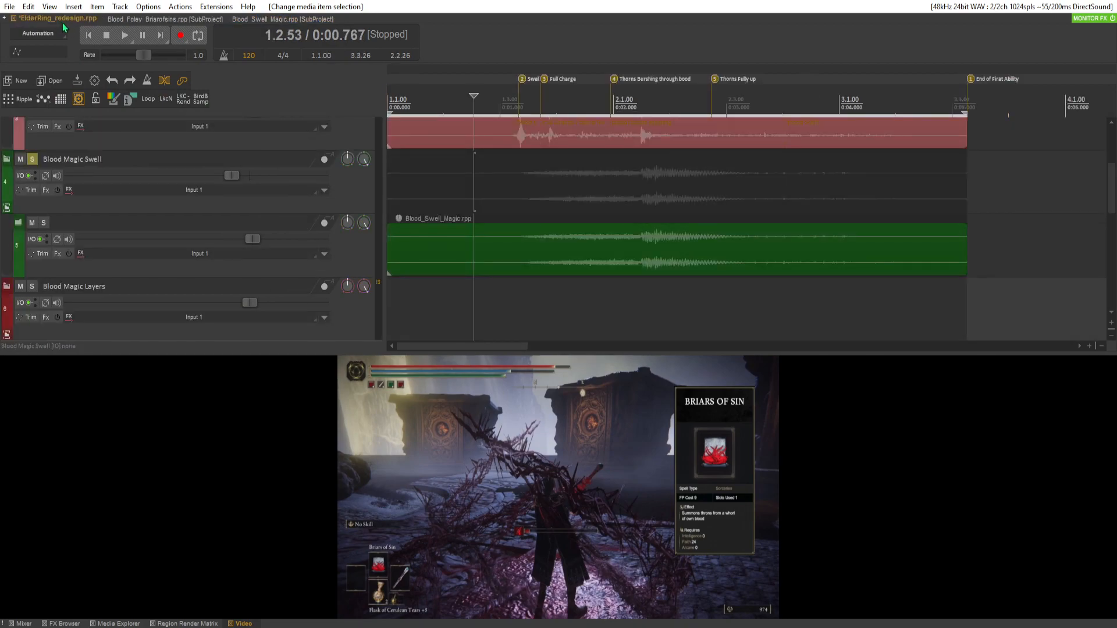
left_click(123, 36)
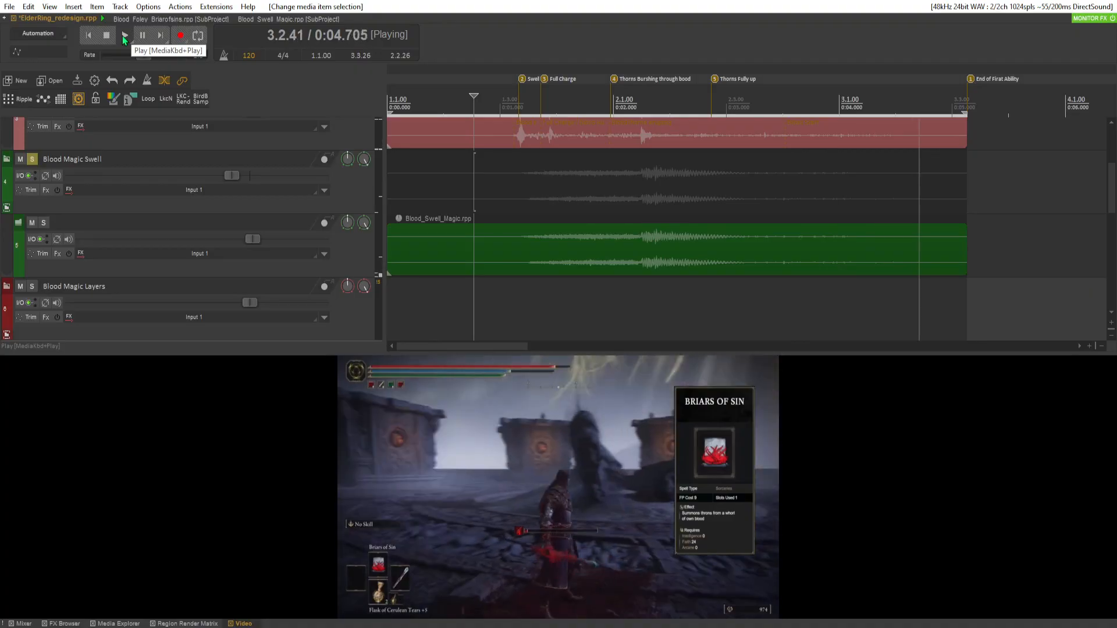
left_click(123, 37)
left_click(124, 37)
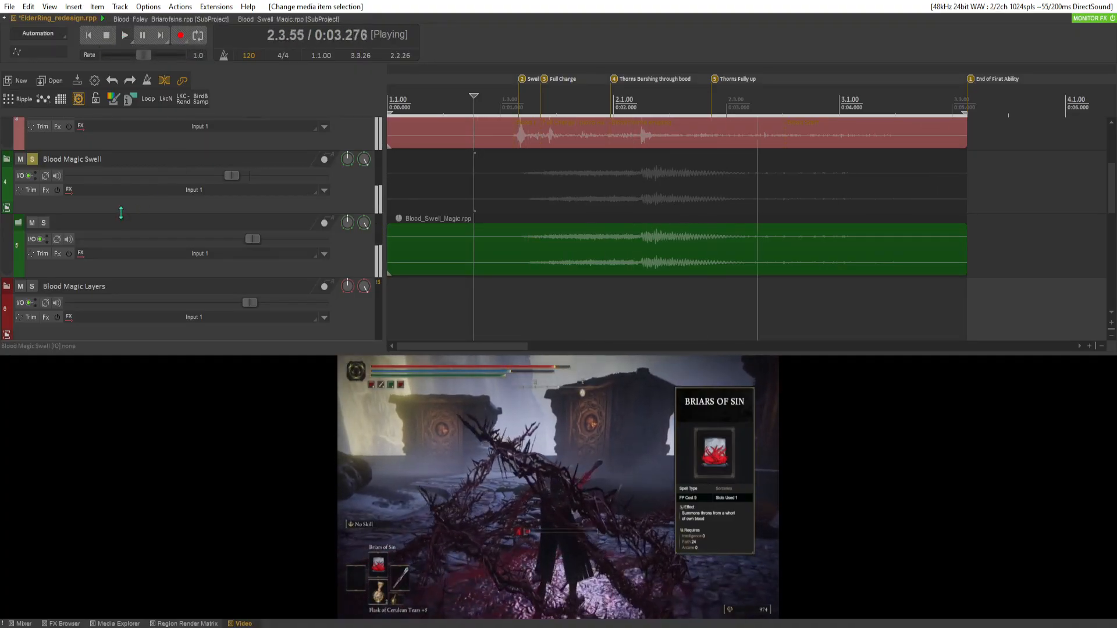
key("space")
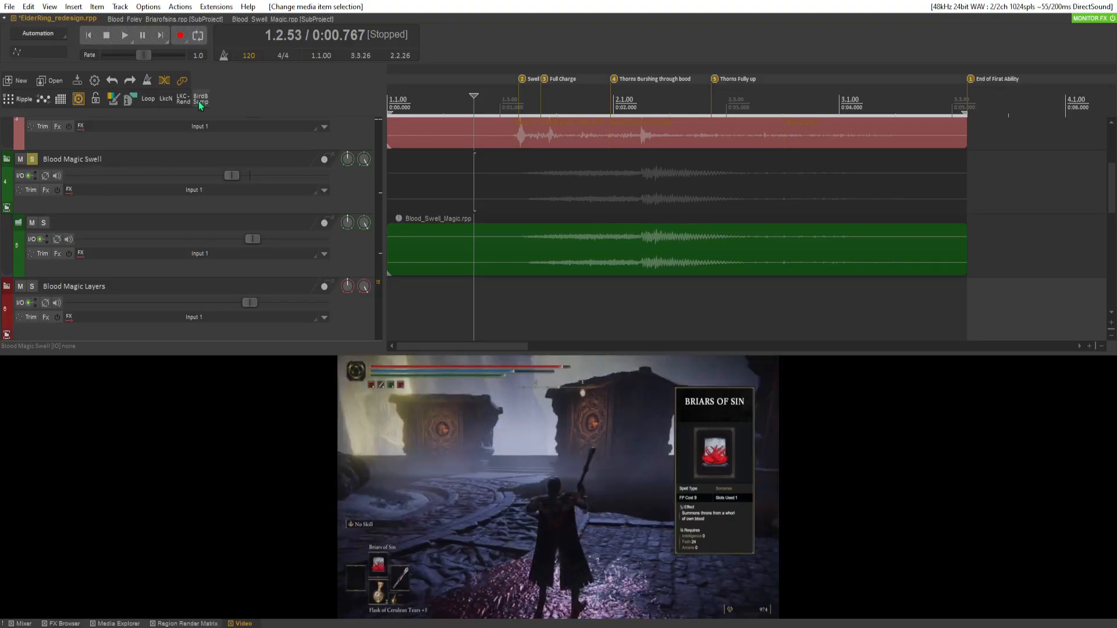
In the Blood_Swell_Magic subproject, close H-Reverb, insert a new track above Swelling Layer and turn it into a folder.
left_click(276, 20)
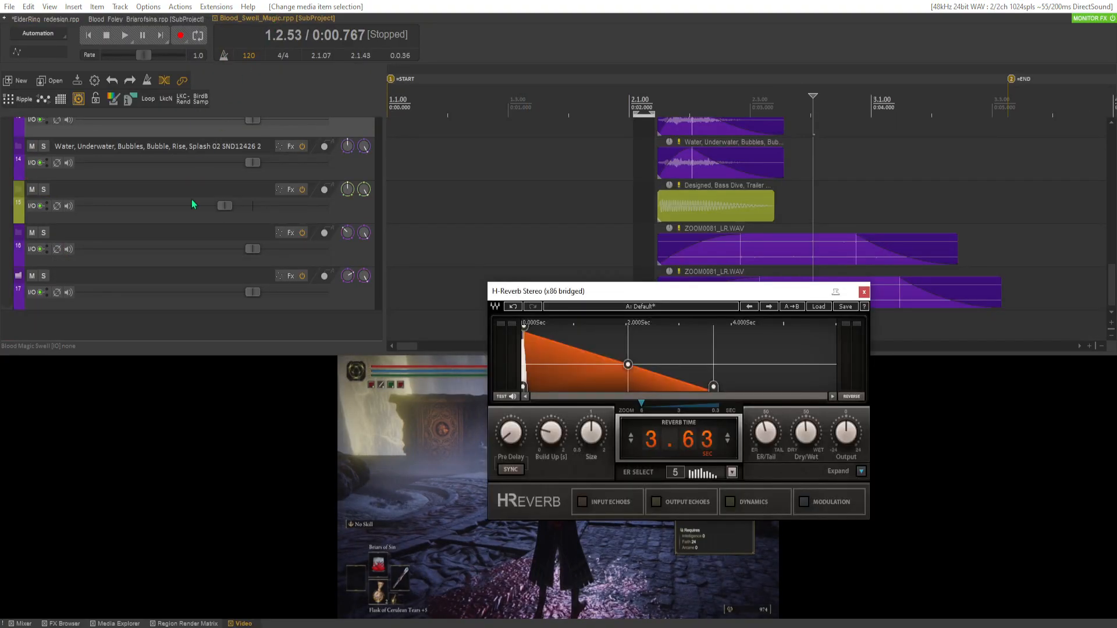
left_click(864, 292)
scroll(863, 296, "up", 3)
scroll(156, 223, "up", 1)
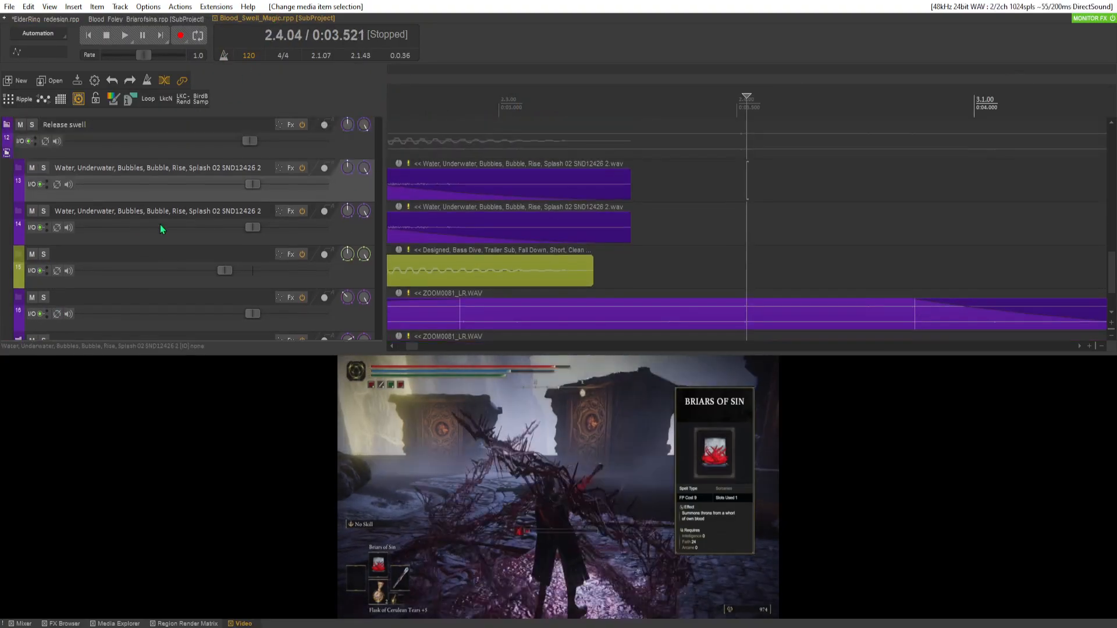
scroll(405, 228, "down", 5)
scroll(251, 209, "up", 10)
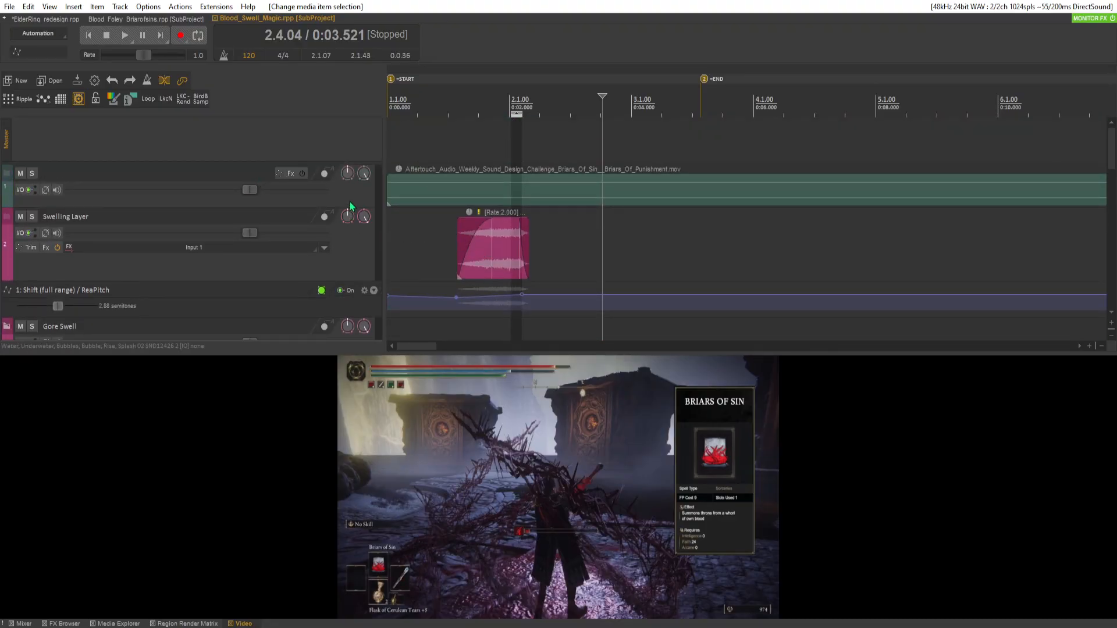
right_click(356, 201)
left_click(390, 236)
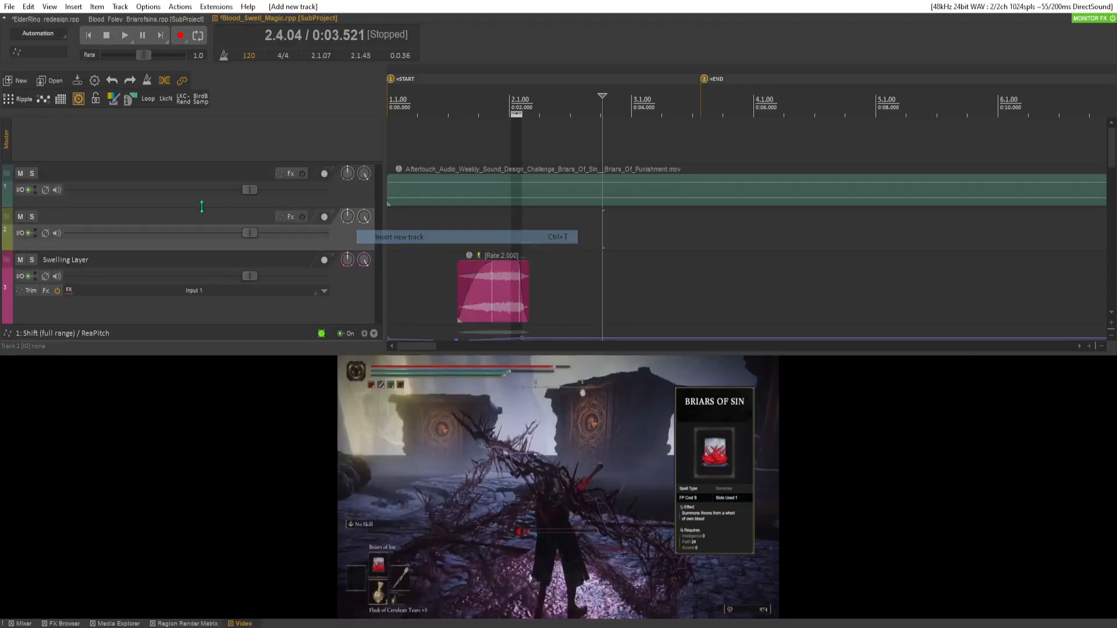
left_click(7, 233)
Make Swelling Layer the last track in the new folder so that Gore Swell stays outside it.
scroll(44, 281, "down", 2)
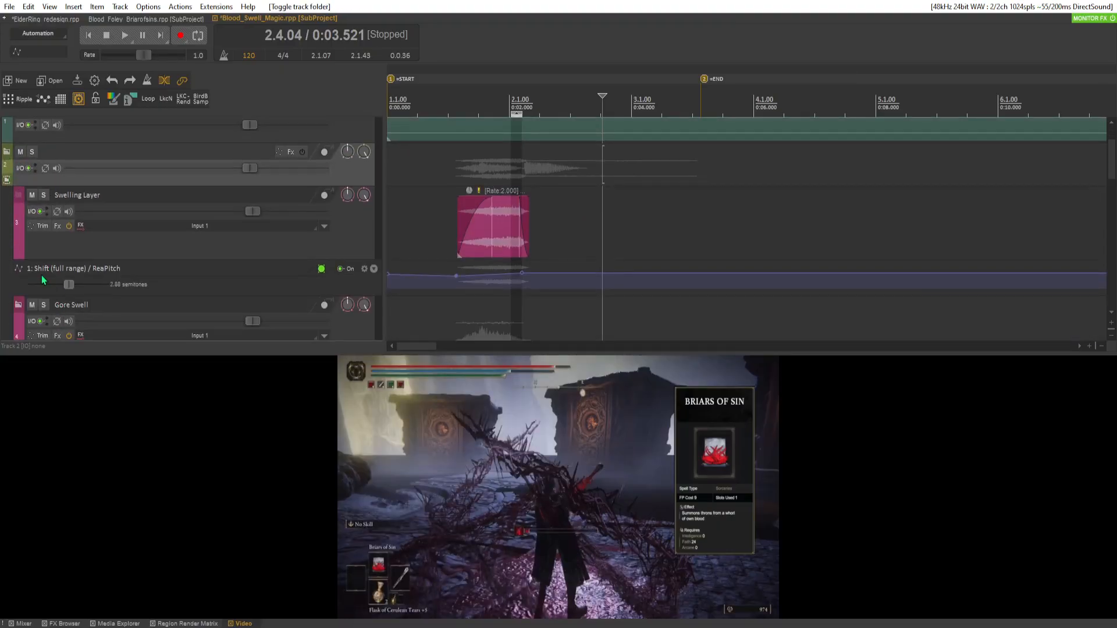
left_click(19, 198)
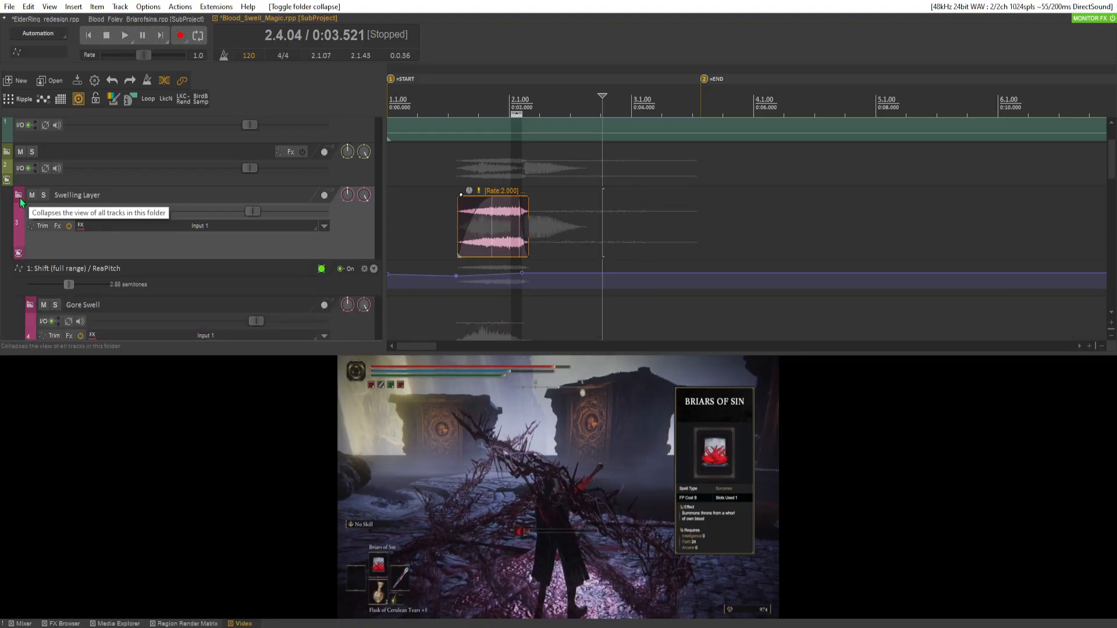
left_click(6, 180)
left_click(7, 180)
left_click(6, 180)
left_click(19, 196)
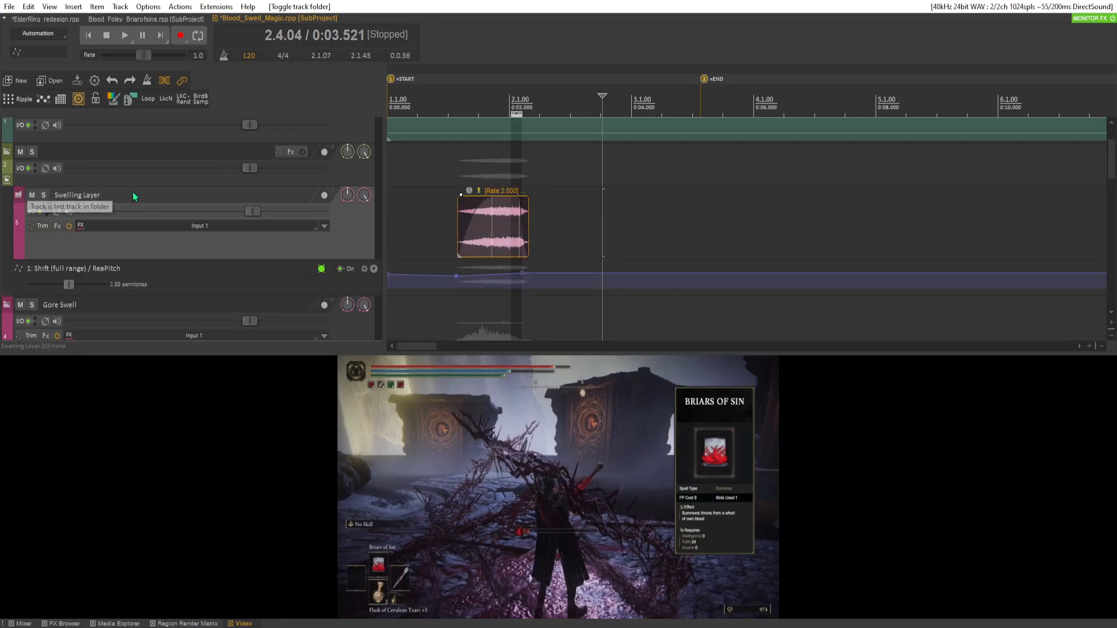
Name the new folder track Vox_Risen.
double_click(83, 154)
key("Return")
key("r")
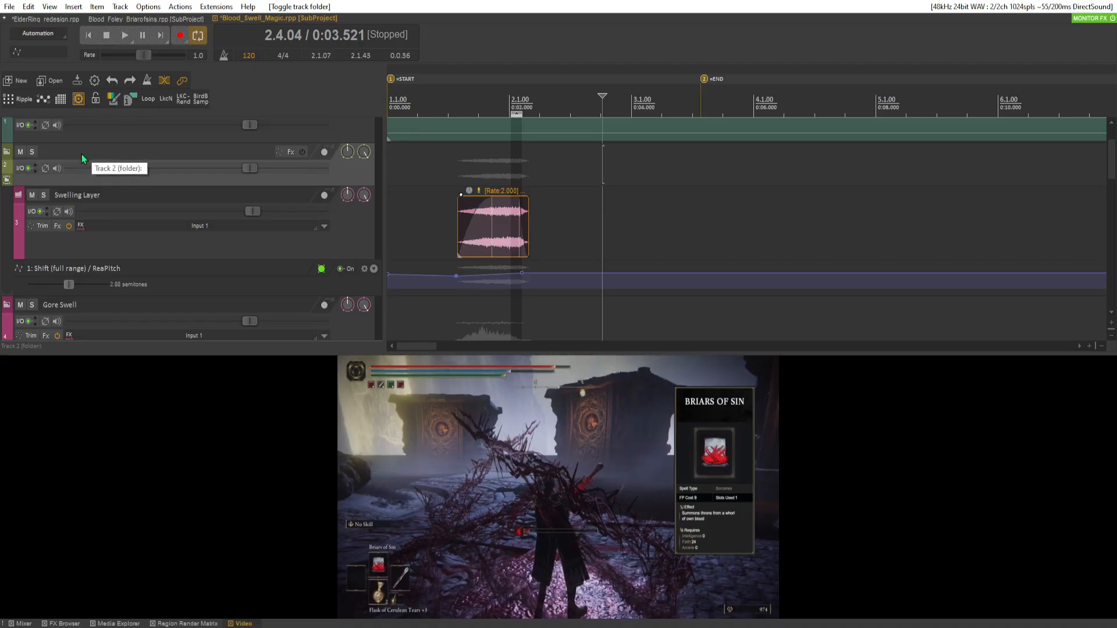
double_click(78, 147)
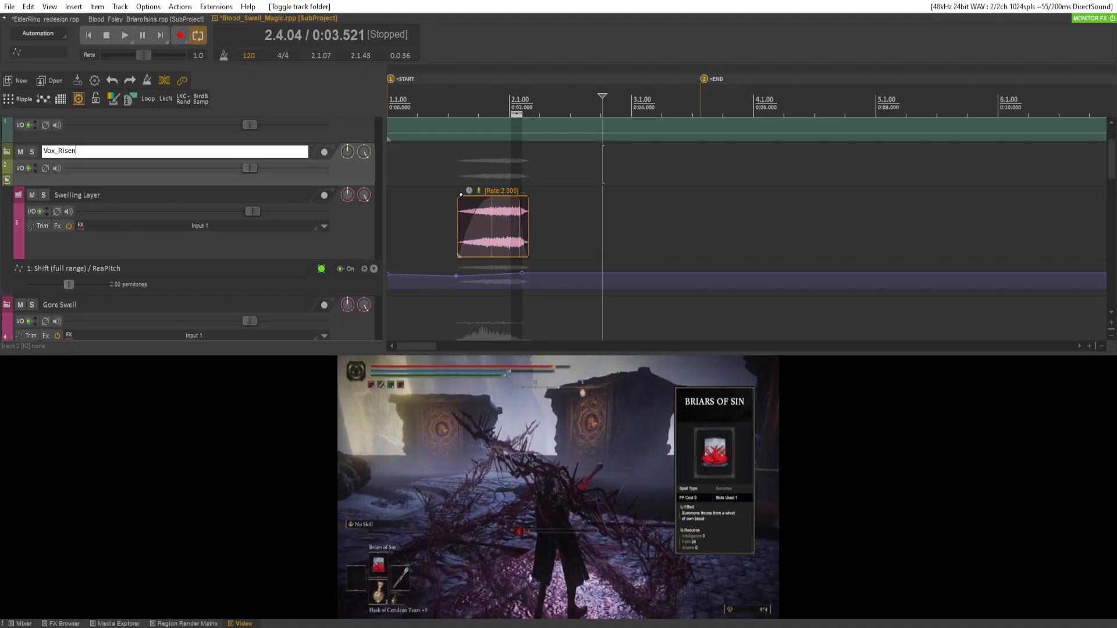
Set the Vox_Risen folder track to SWS custom color 9.
right_click(349, 221)
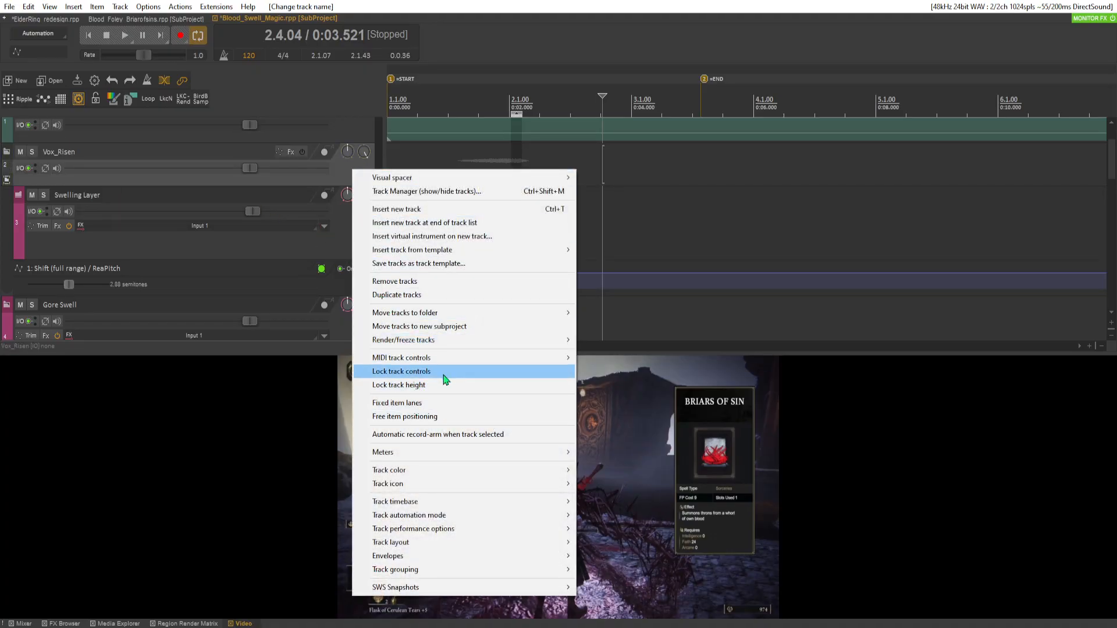
mouse_move(489, 470)
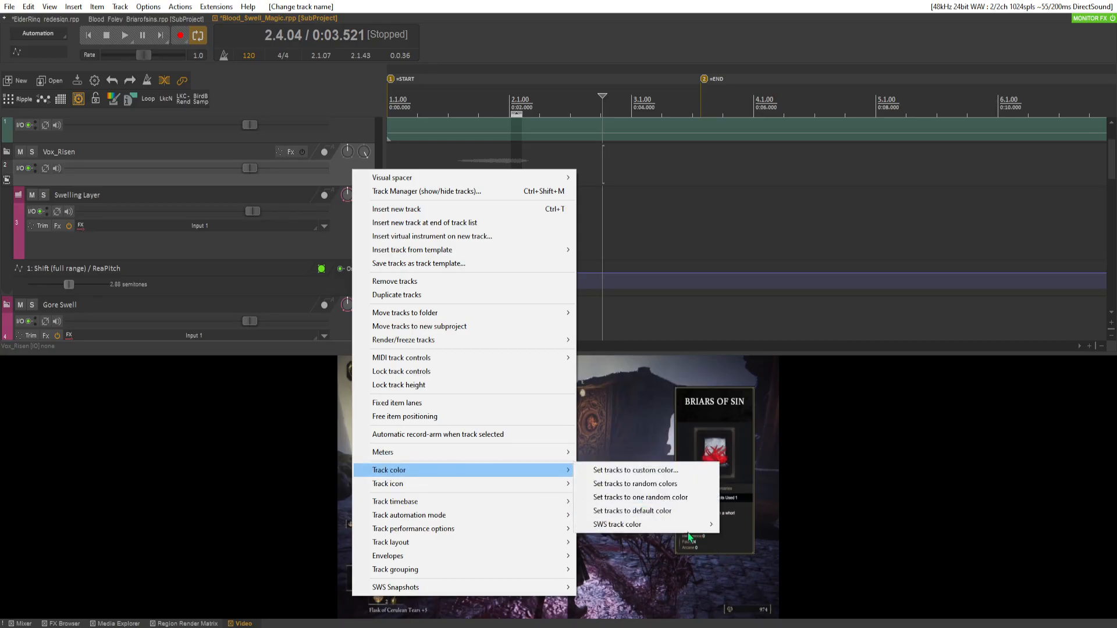
mouse_move(676, 524)
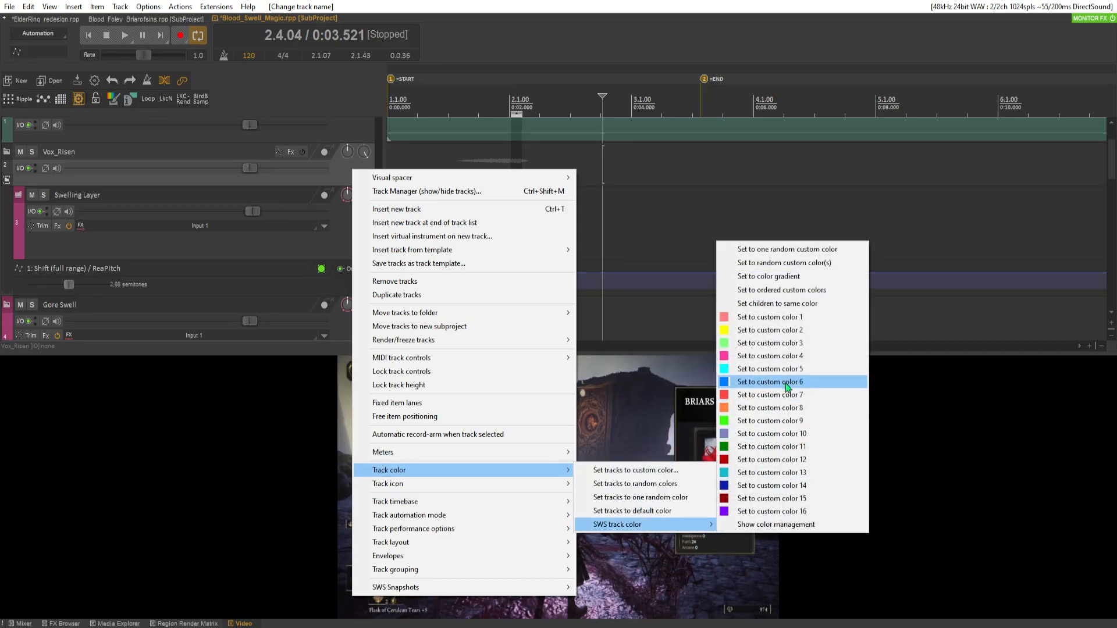
left_click(820, 420)
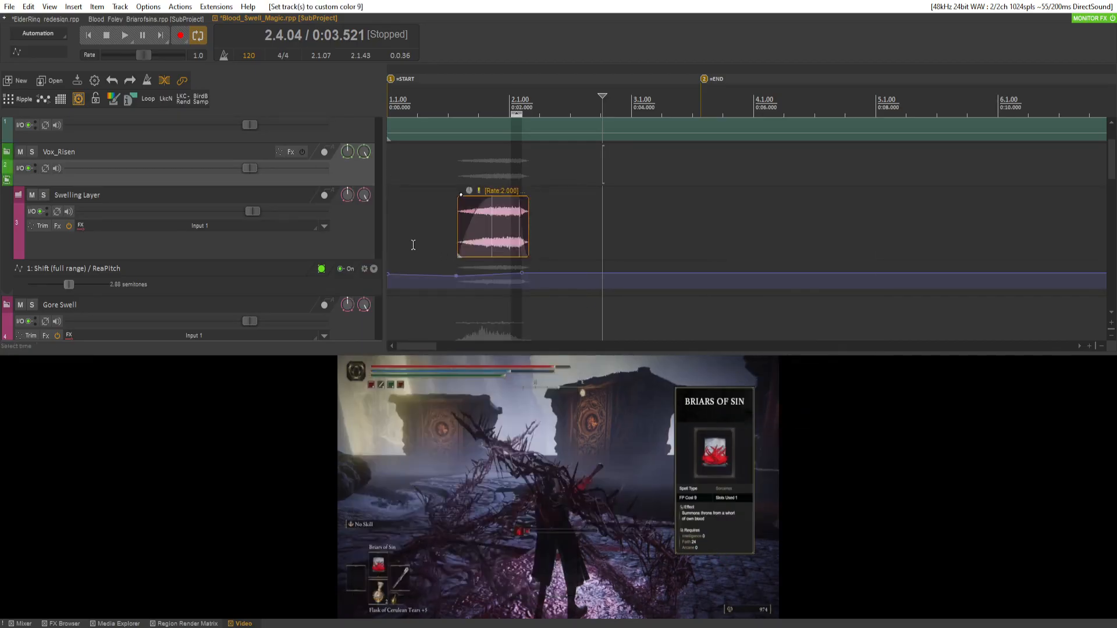
Set the Vox_Risen folder's child track to the folder's color and select the Swelling Layer track.
right_click(344, 184)
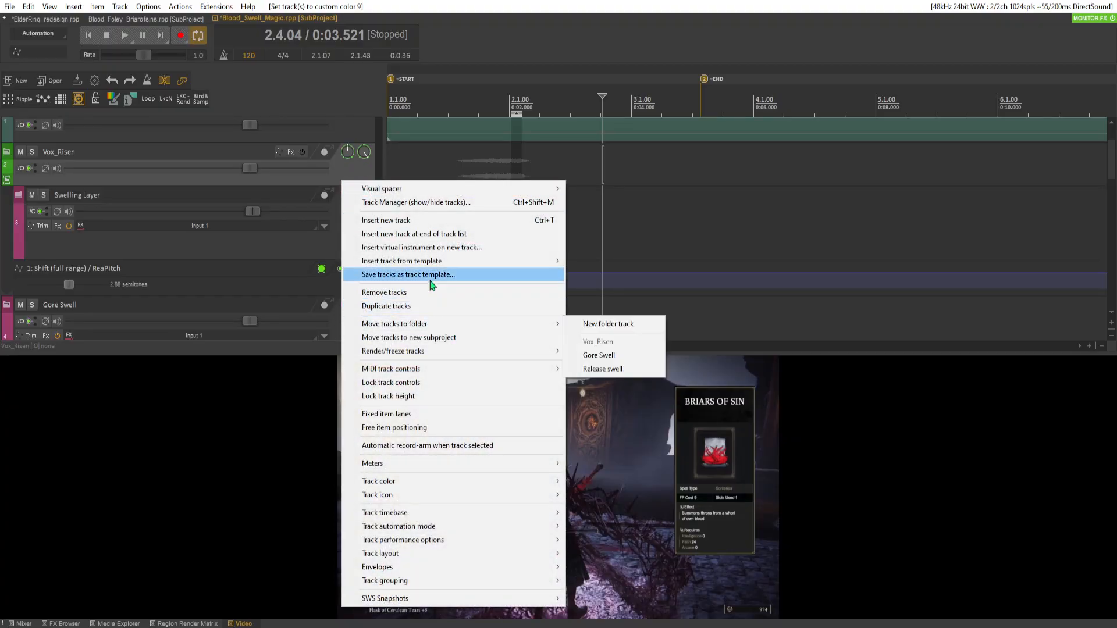
mouse_move(414, 481)
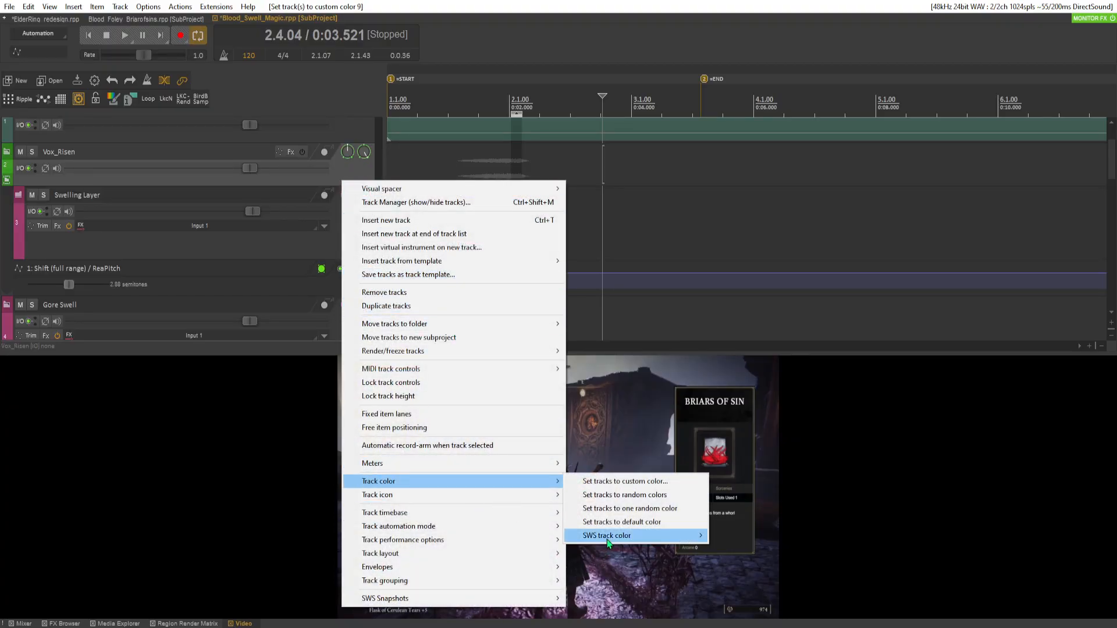
mouse_move(607, 537)
left_click(768, 314)
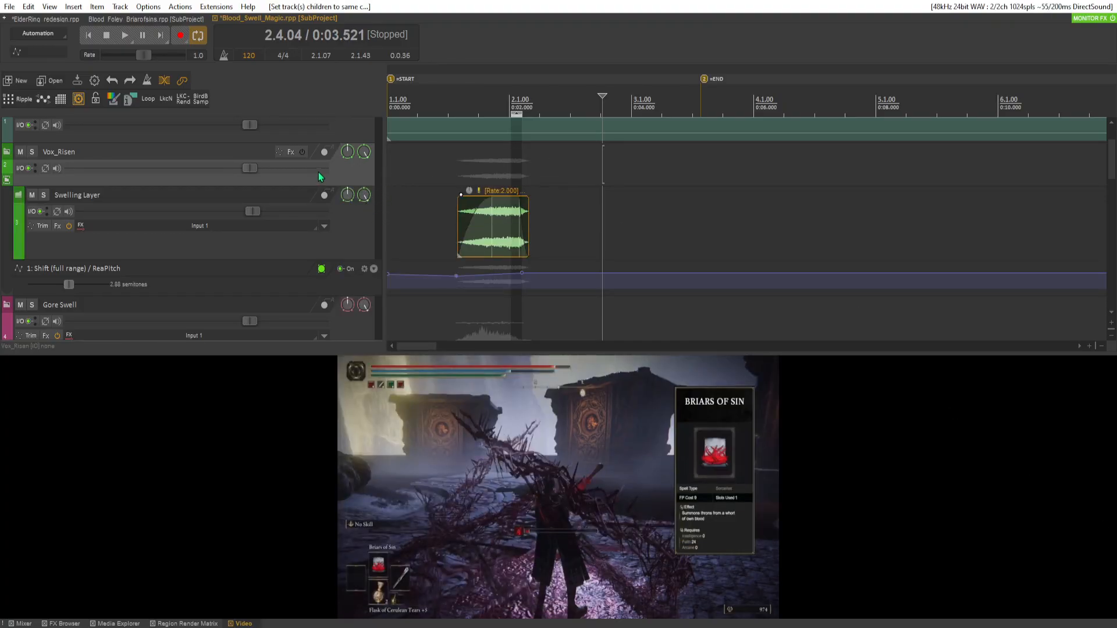
right_click(361, 176)
left_click(264, 244)
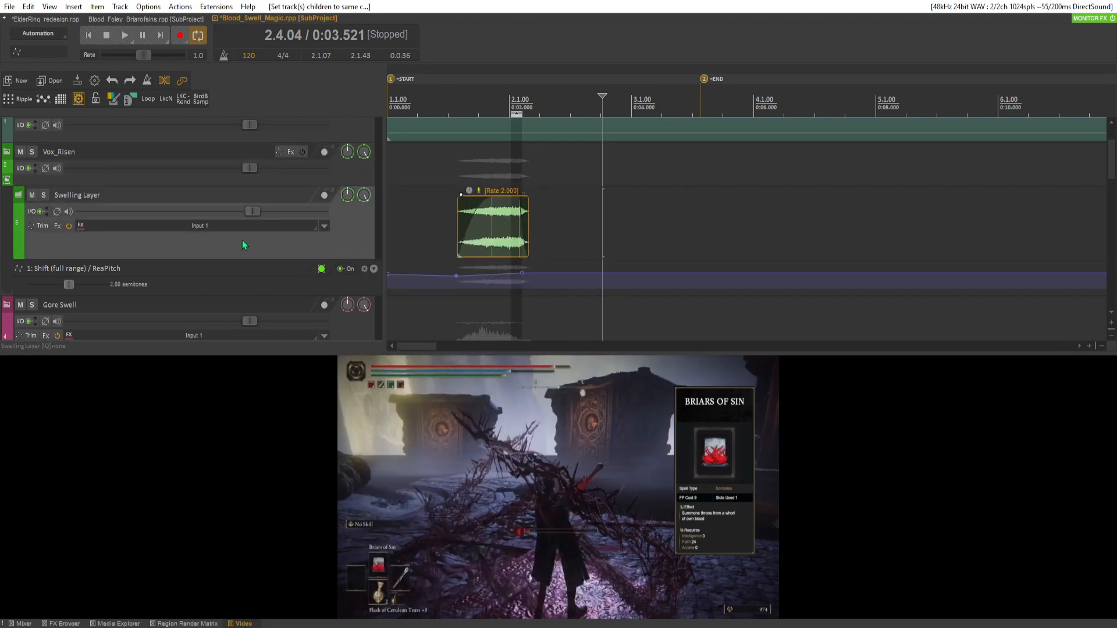
Remove an effect from the Swelling Layer track, search the plug-ins for "gran" and add VST3: MGranularMB (MeldaProduction).
left_click(58, 227)
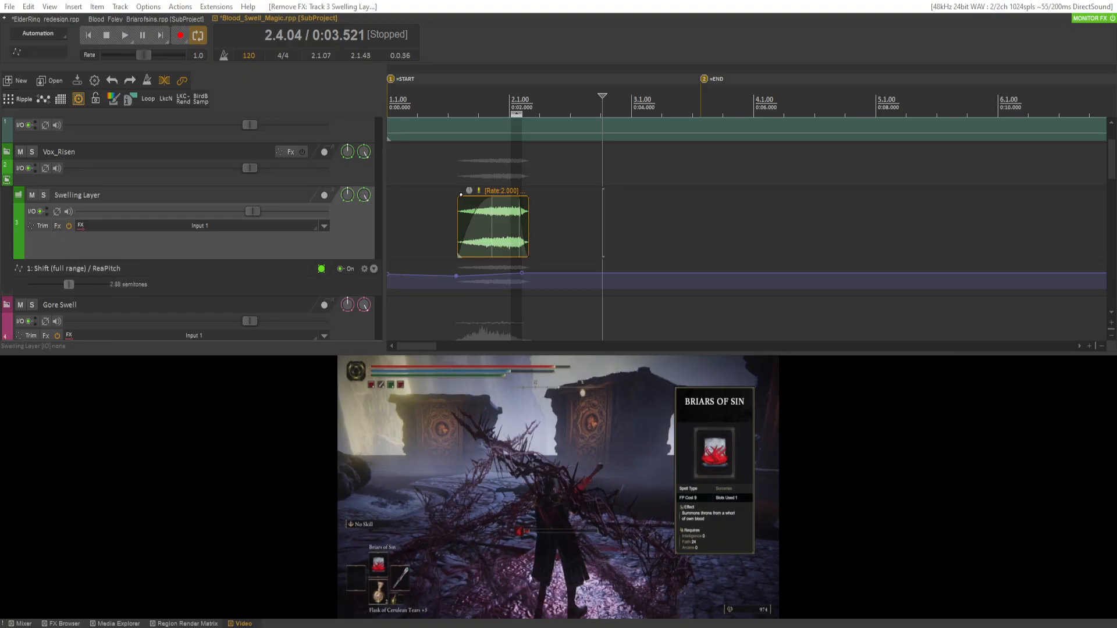
key("shift+f")
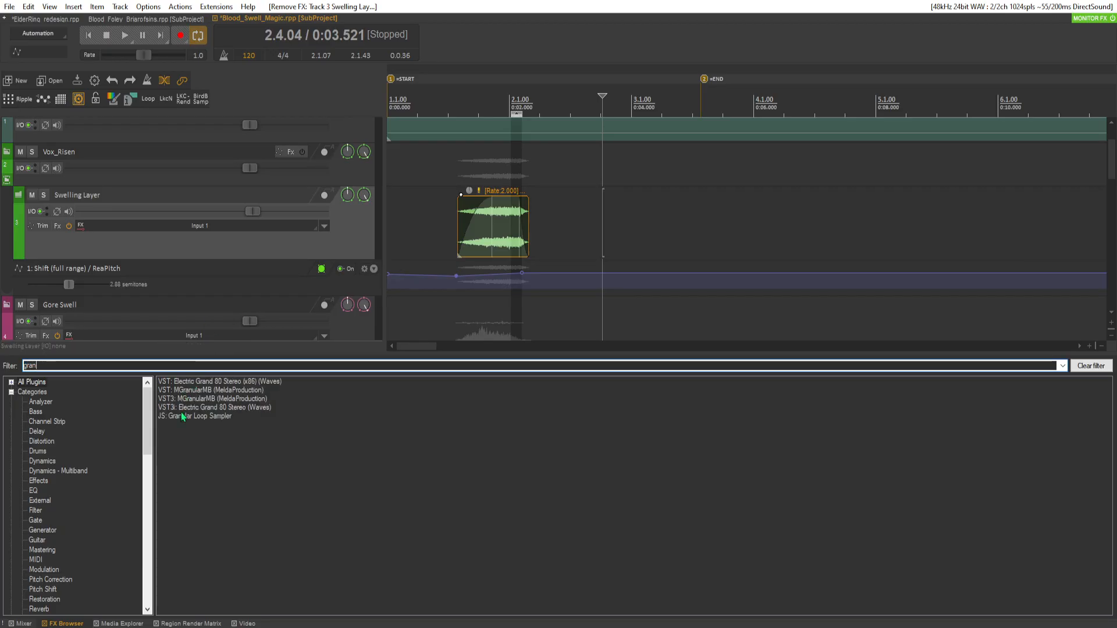
left_click(201, 400)
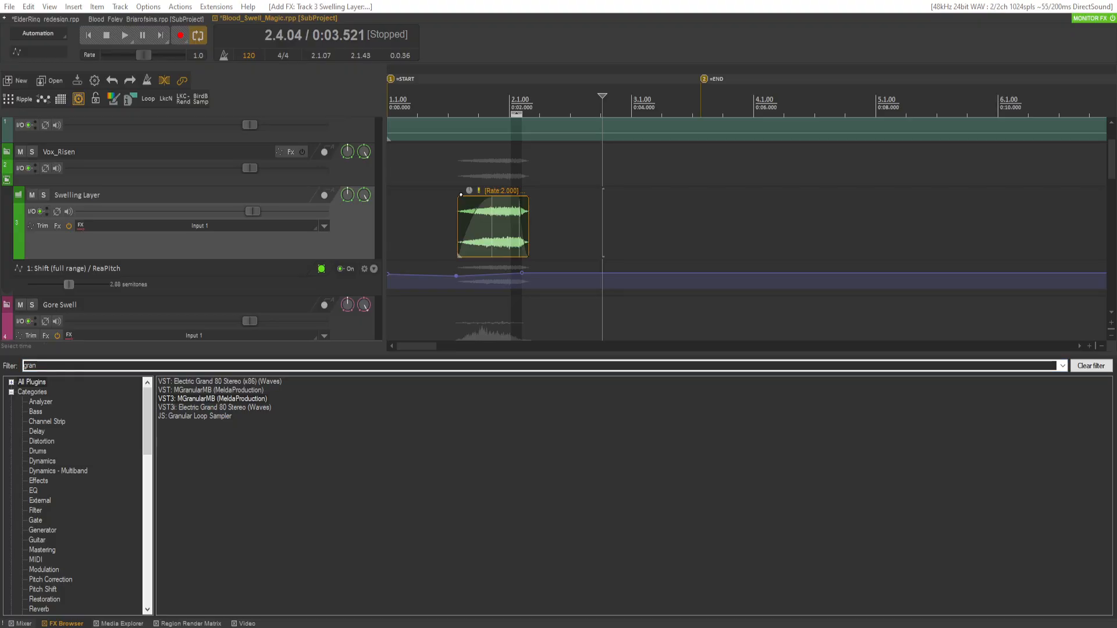
Solo the Vox_Risen folder and audition Swelling Layer from 0:01.066 while adjusting its effect parameters.
left_click(30, 151)
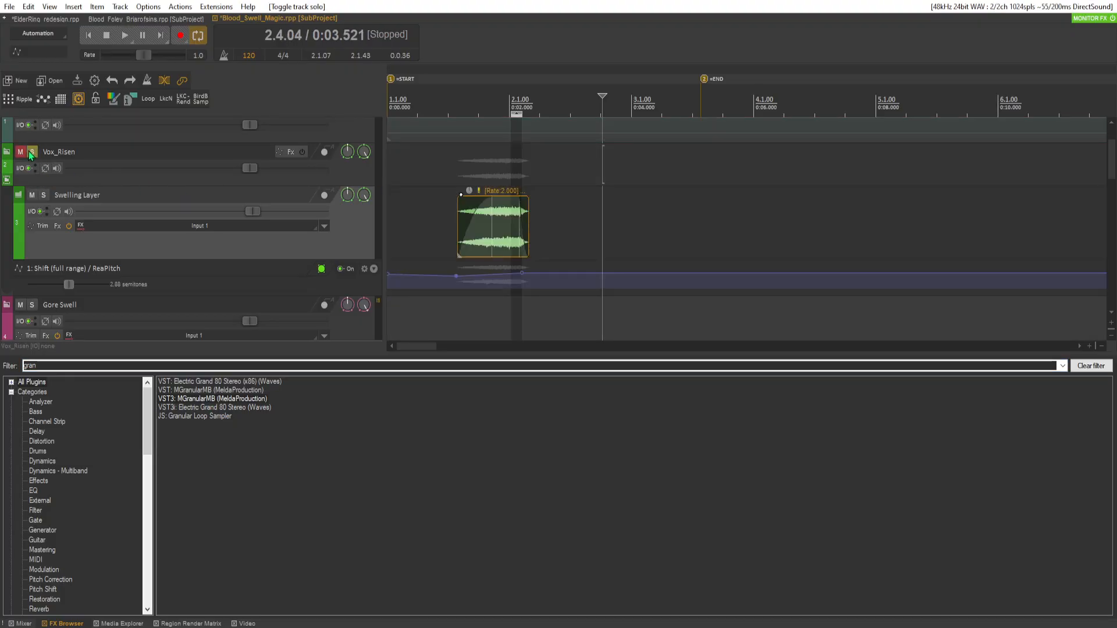
left_click(455, 189)
key("space")
key("space")
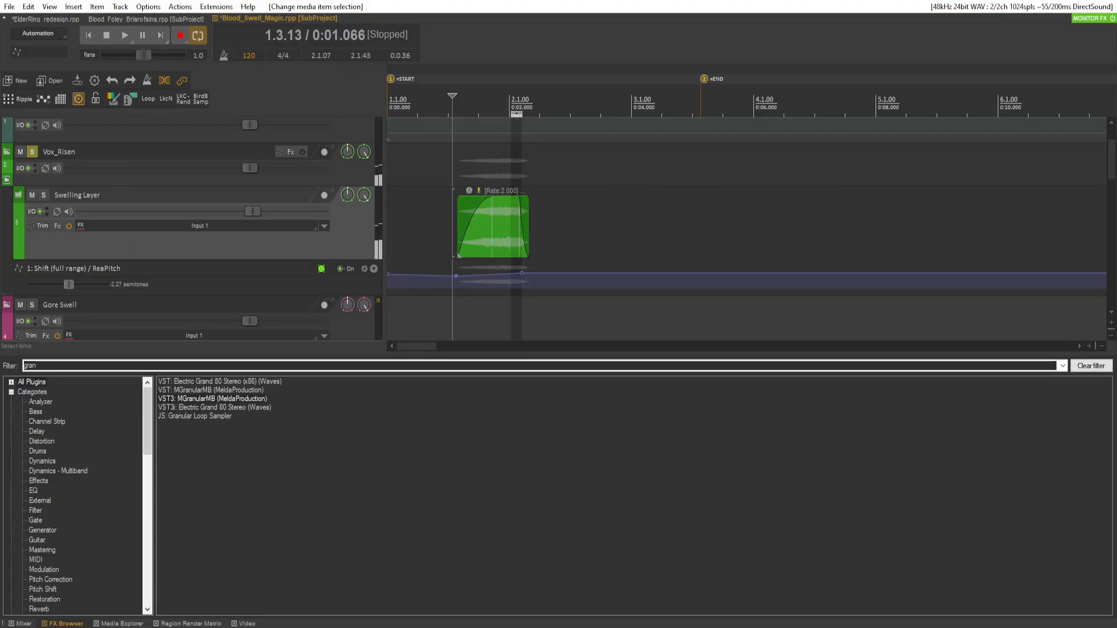
key("space")
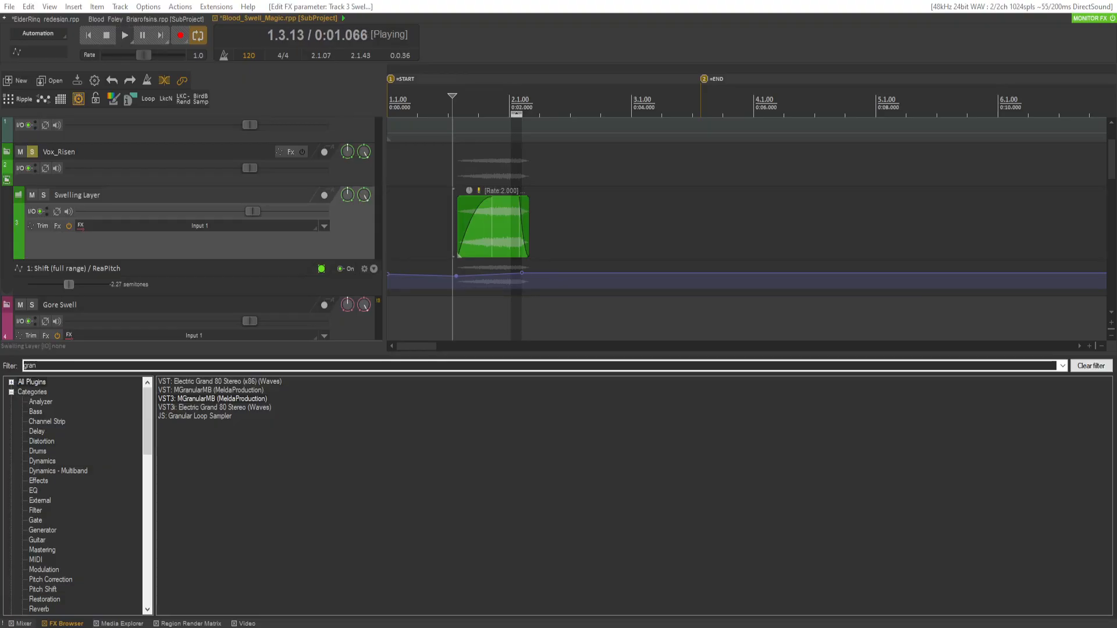
key("space")
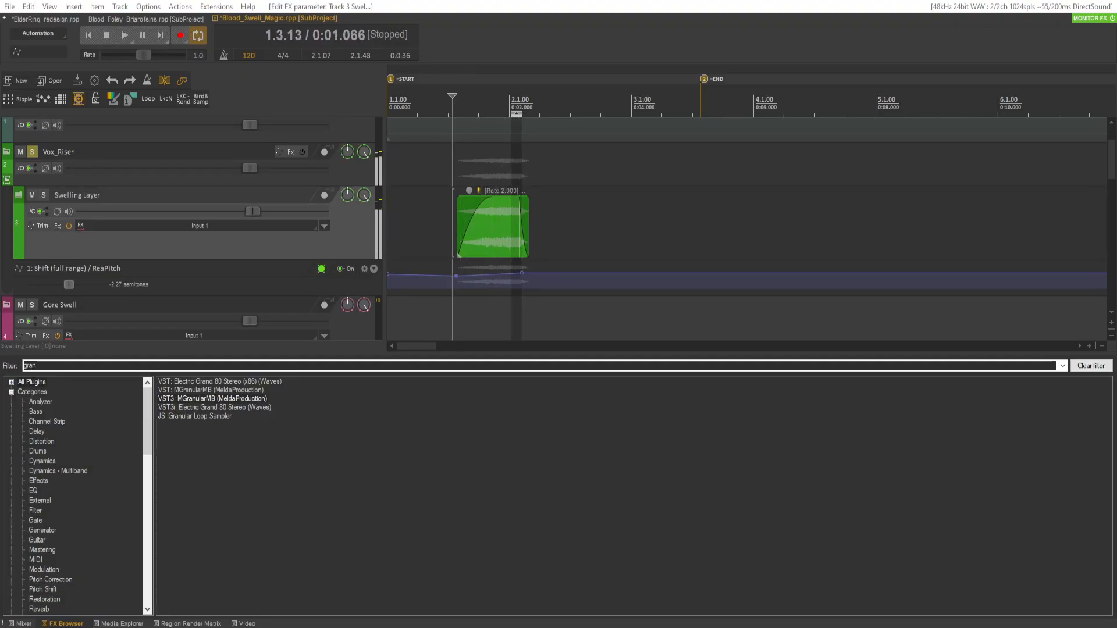
key("space")
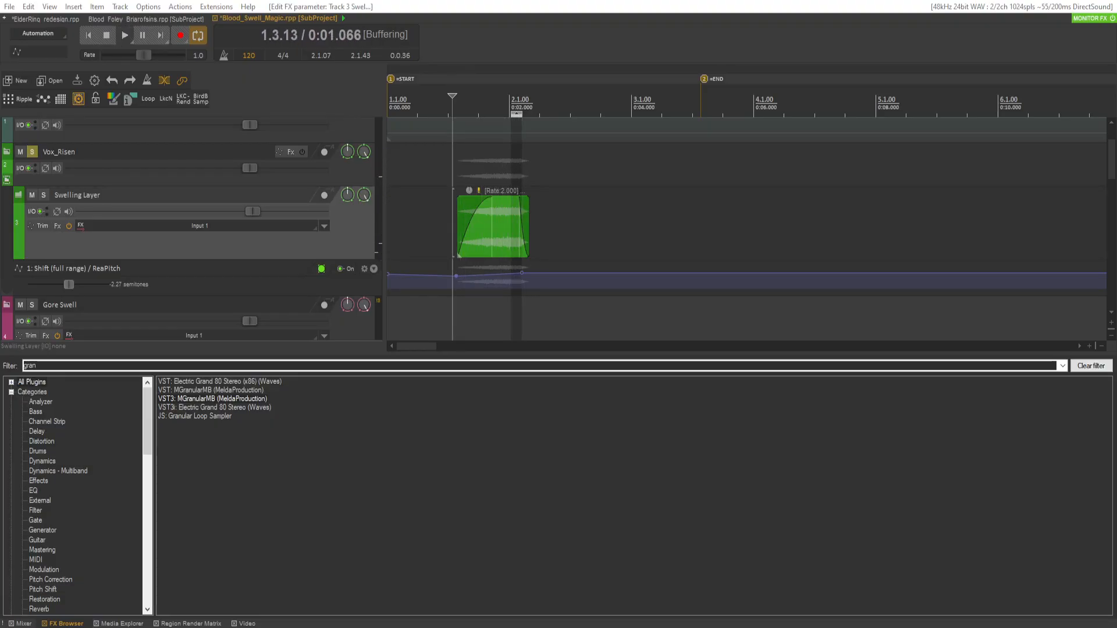
key("space")
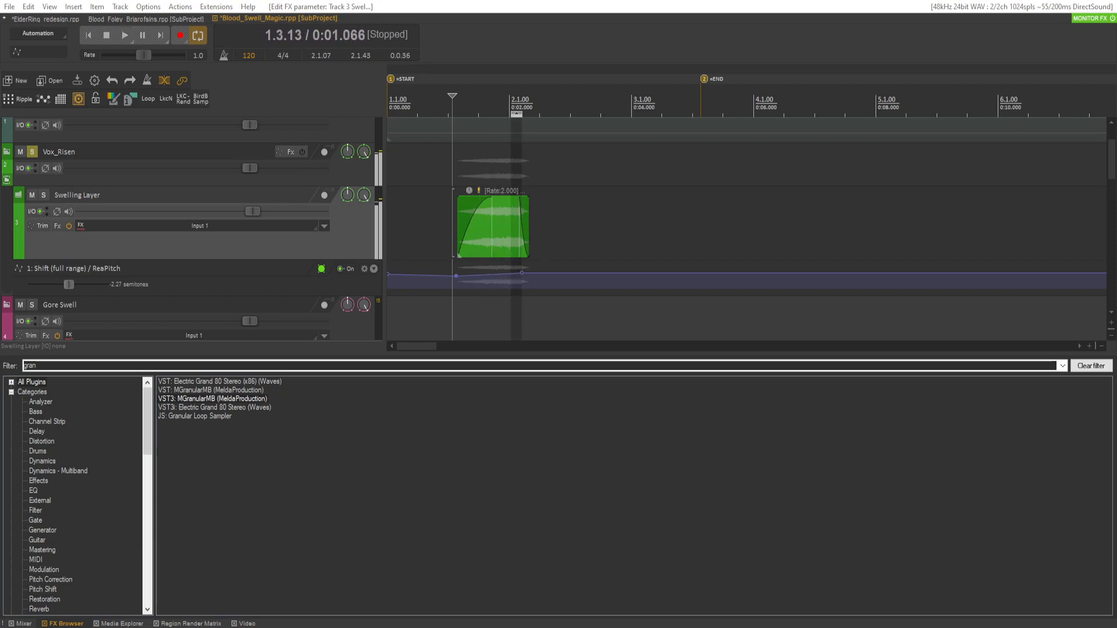
Set a time selection from the START marker to about 0:02.857 and audition Swelling Layer while adjusting its effect parameters.
left_click_drag(494, 200, 561, 221)
key("space")
key("space")
left_click(562, 124)
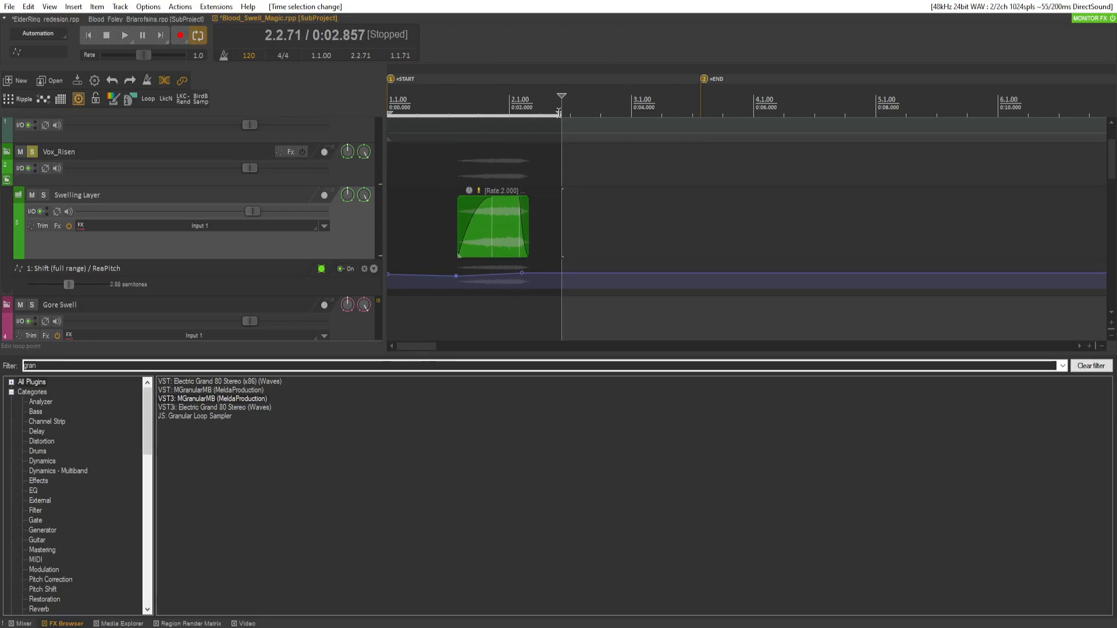
key("space")
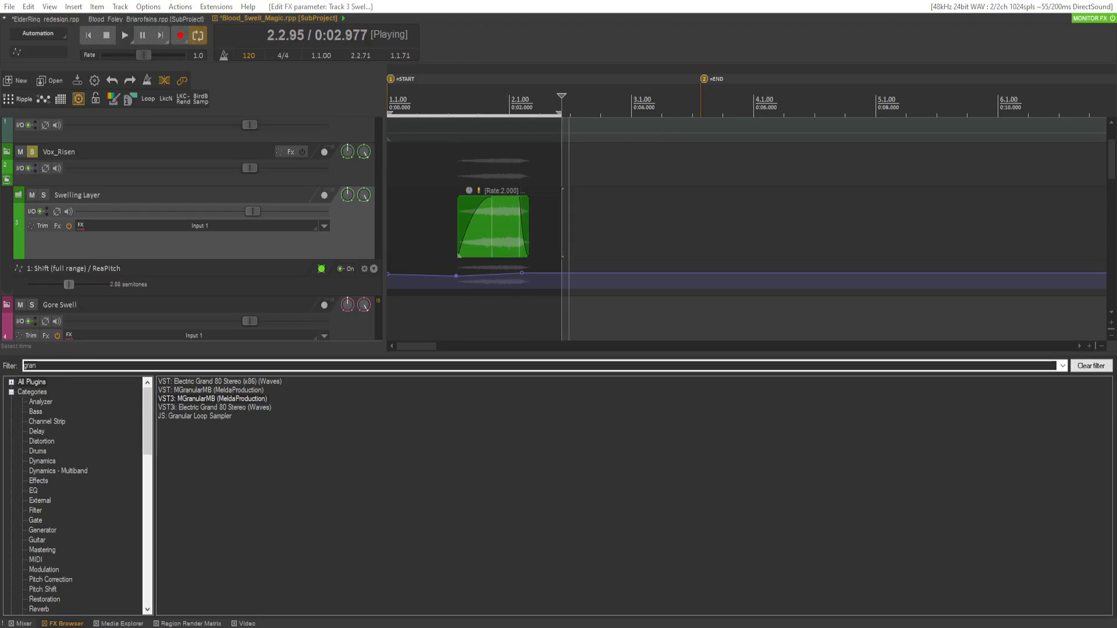
key("space")
Extend the time selection to the END marker and audition Swelling Layer repeatedly while adjusting its effect parameters.
mouse_move(562, 115)
left_mouse_down()
mouse_move(736, 115)
mouse_move(701, 115)
left_mouse_up()
key("space")
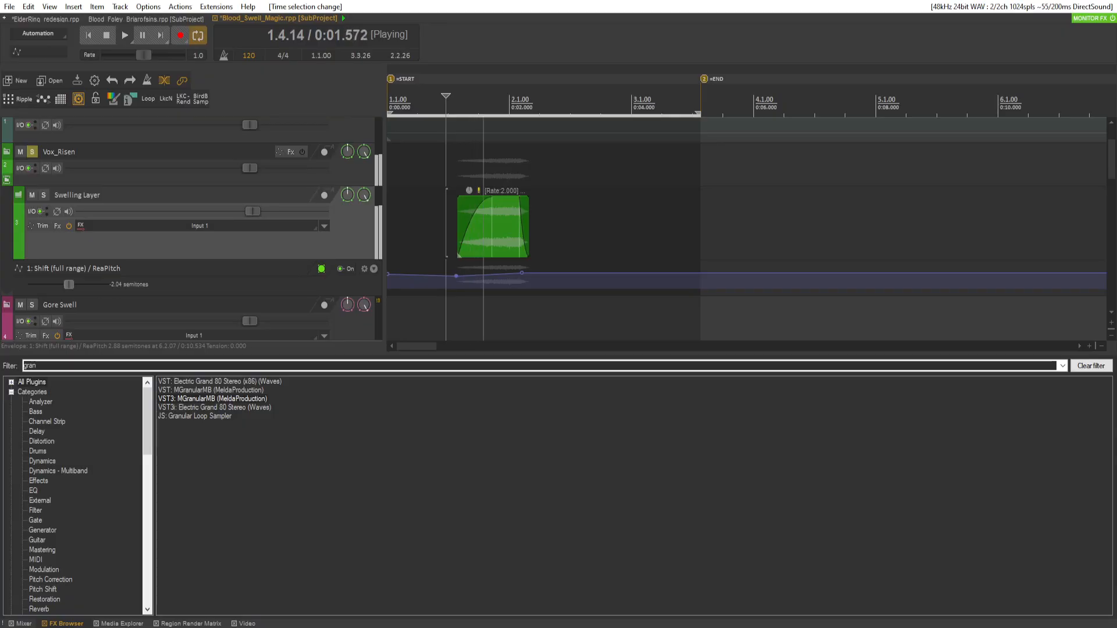
key("space")
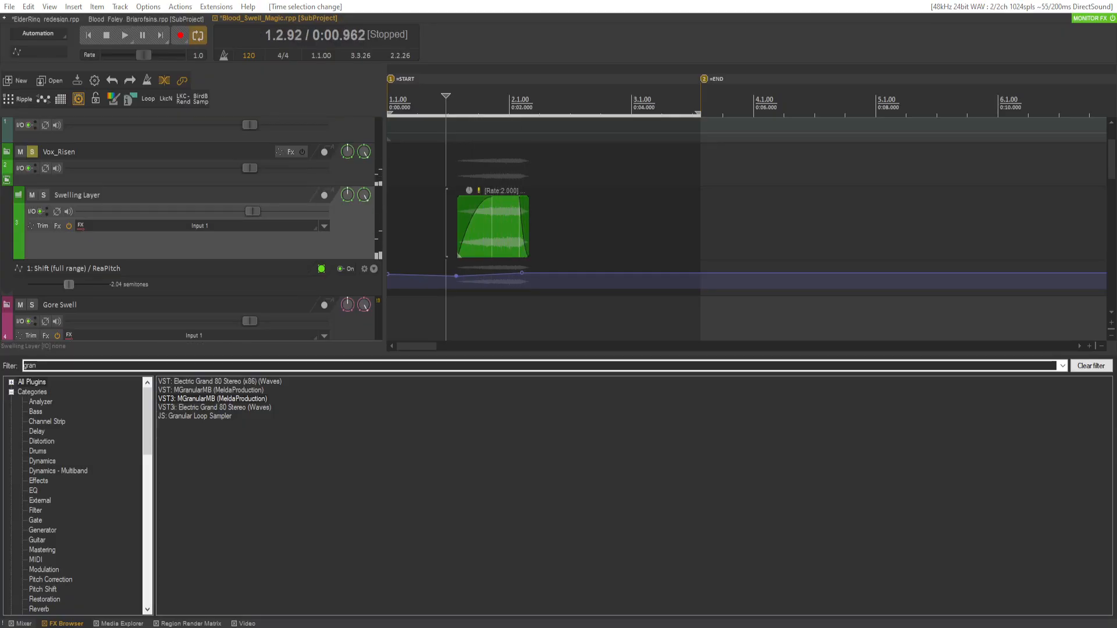
key("space")
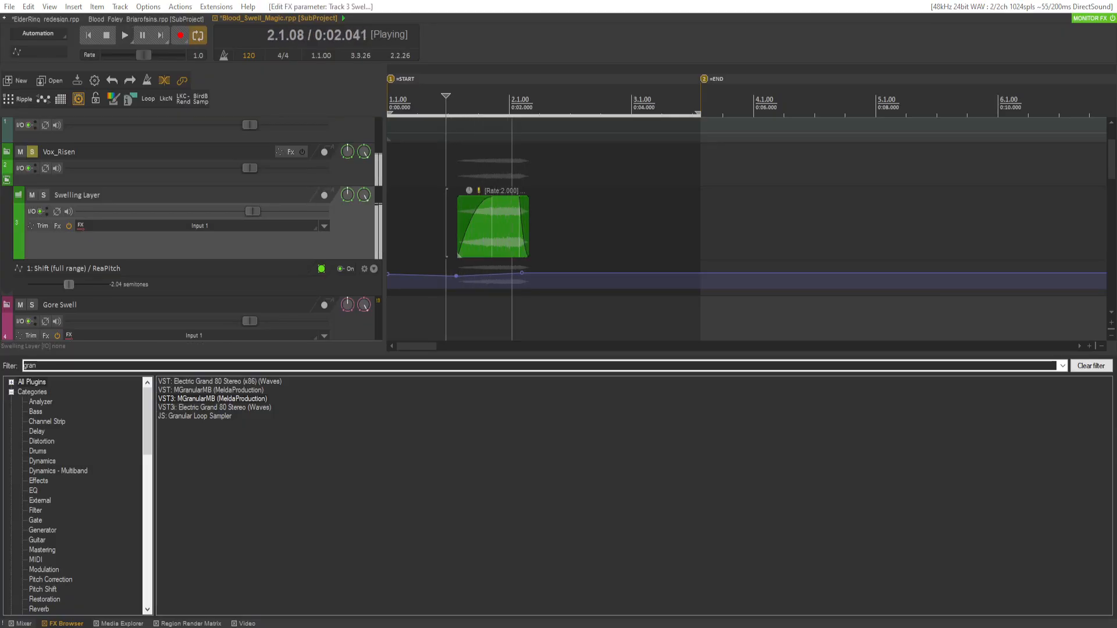
key("space")
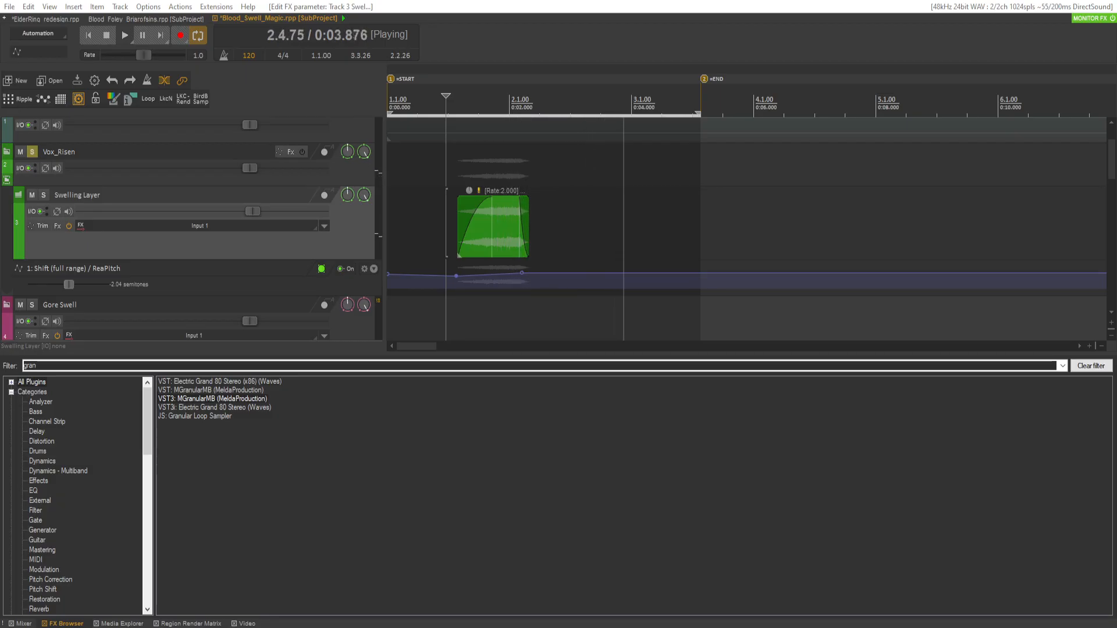
key("space")
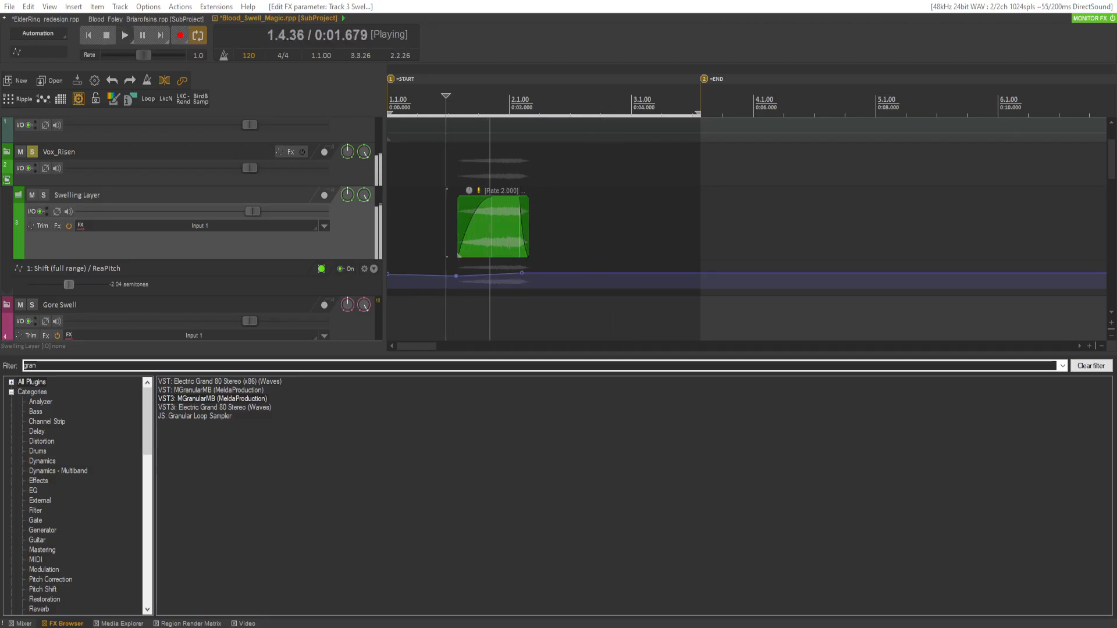
key("space")
key("space")
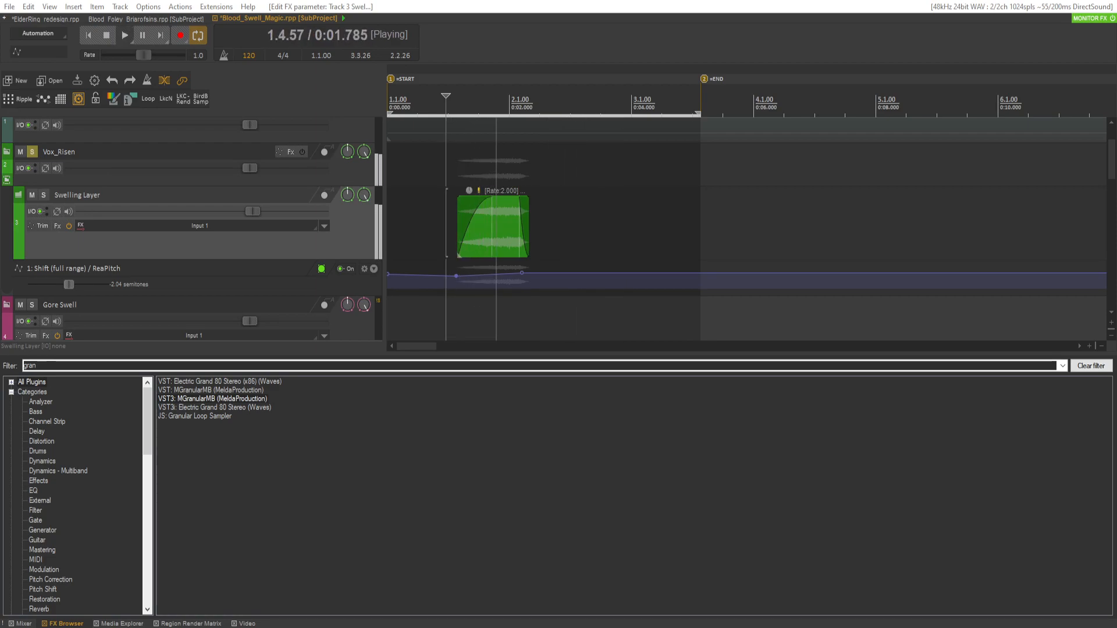
key("space")
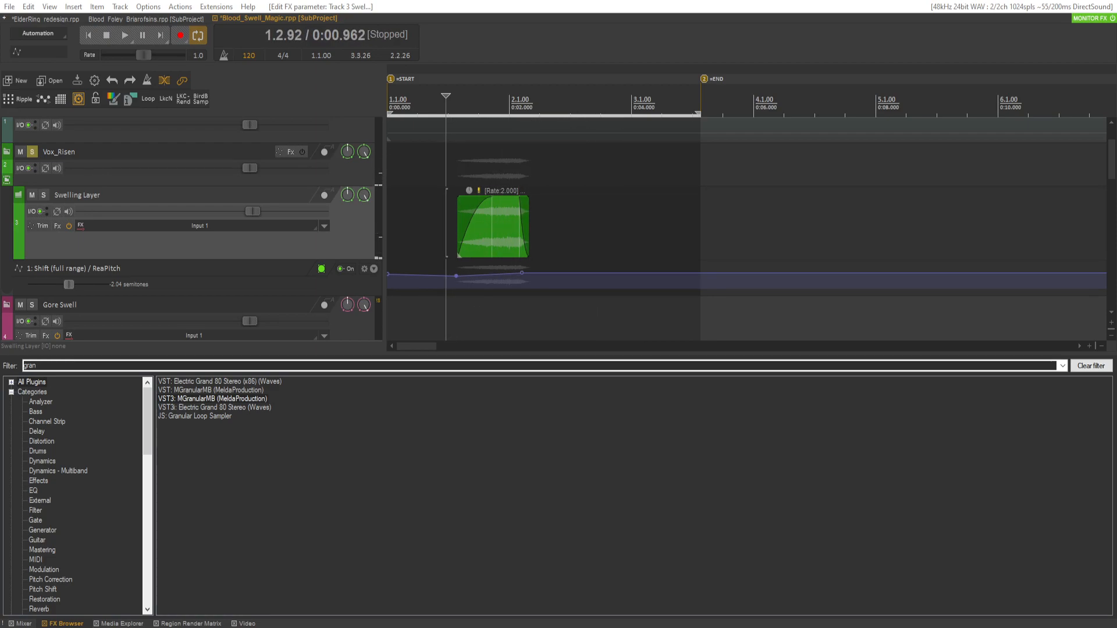
key("space")
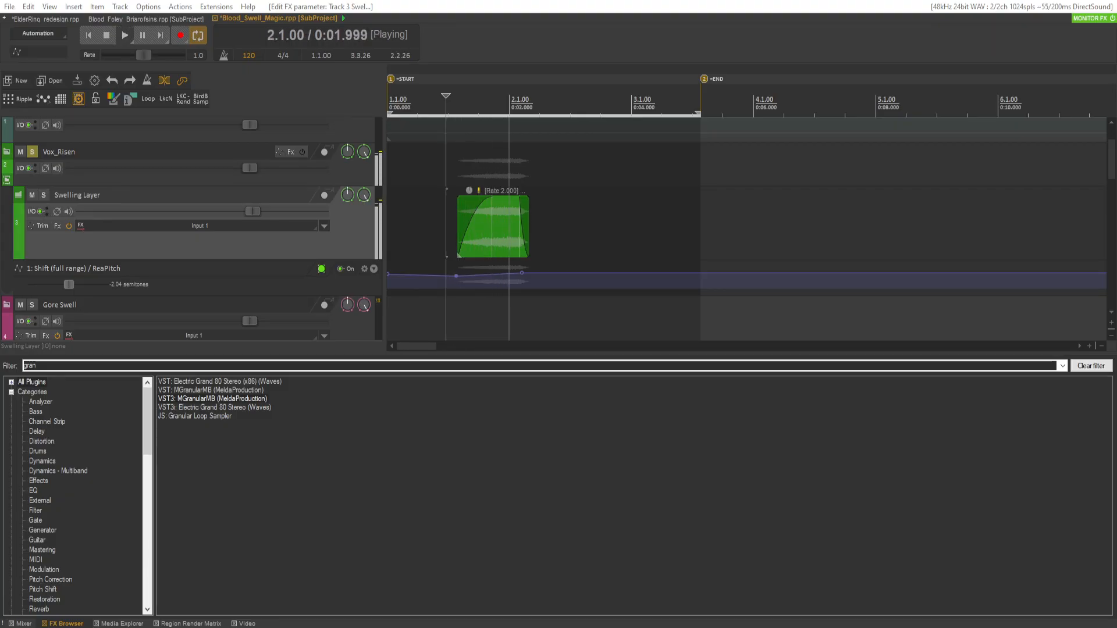
key("space")
key("space")
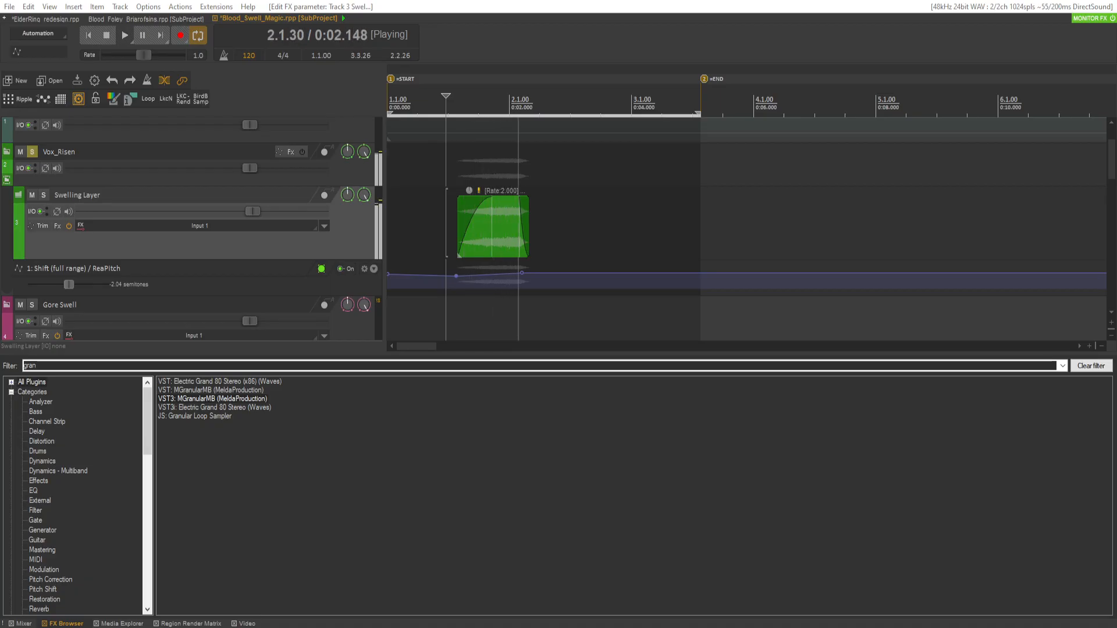
key("space")
key("space")
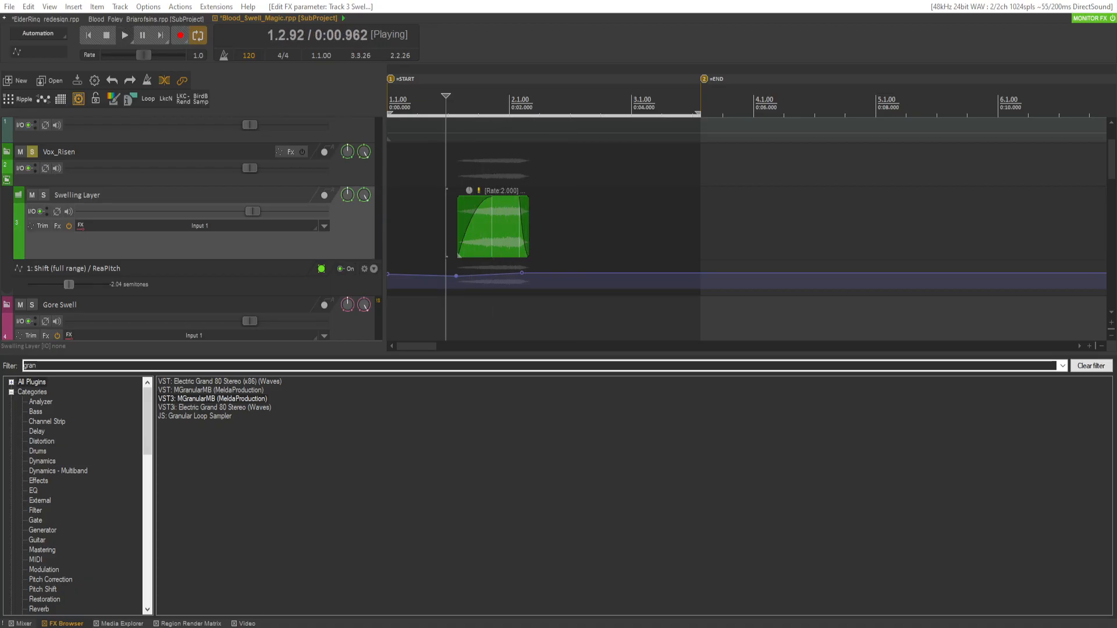
key("space")
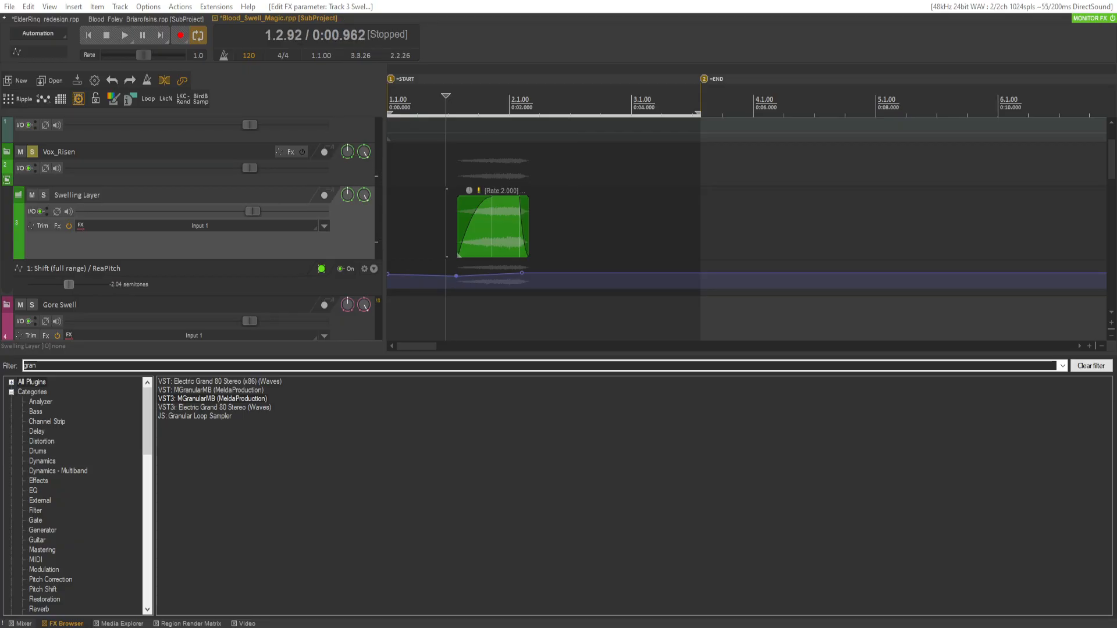
key("space")
key("space")
key("space")
Search the plug-ins for "sound" and add VST: EffectRack (Soundtoys) to the Swelling Layer effect chain.
key("ctrl+f")
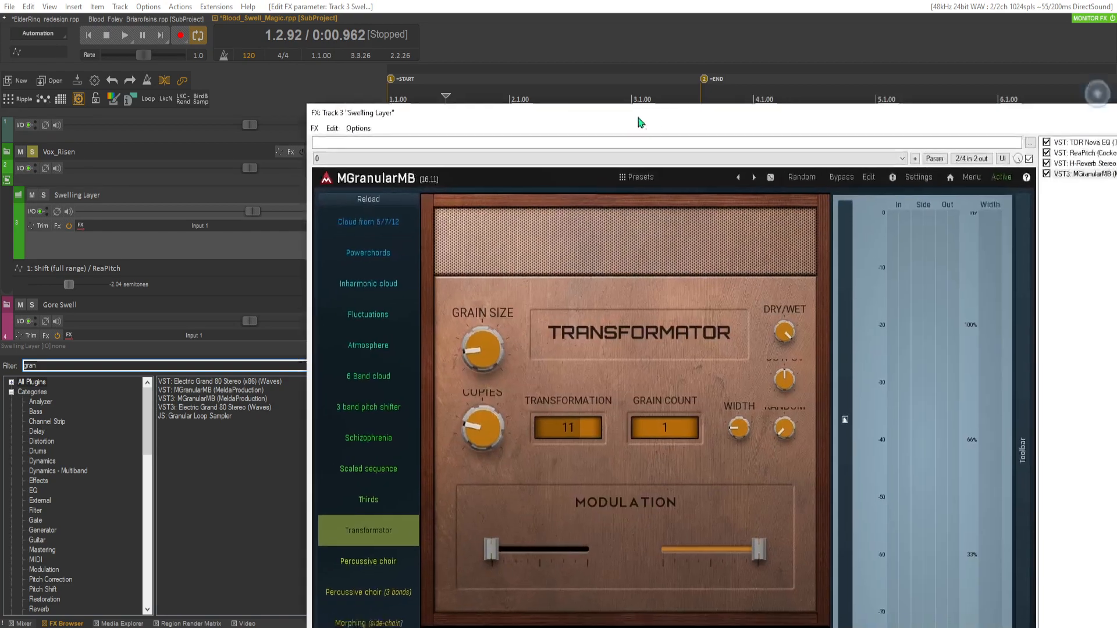
left_click_drag(637, 117, 510, 22)
left_click(920, 606)
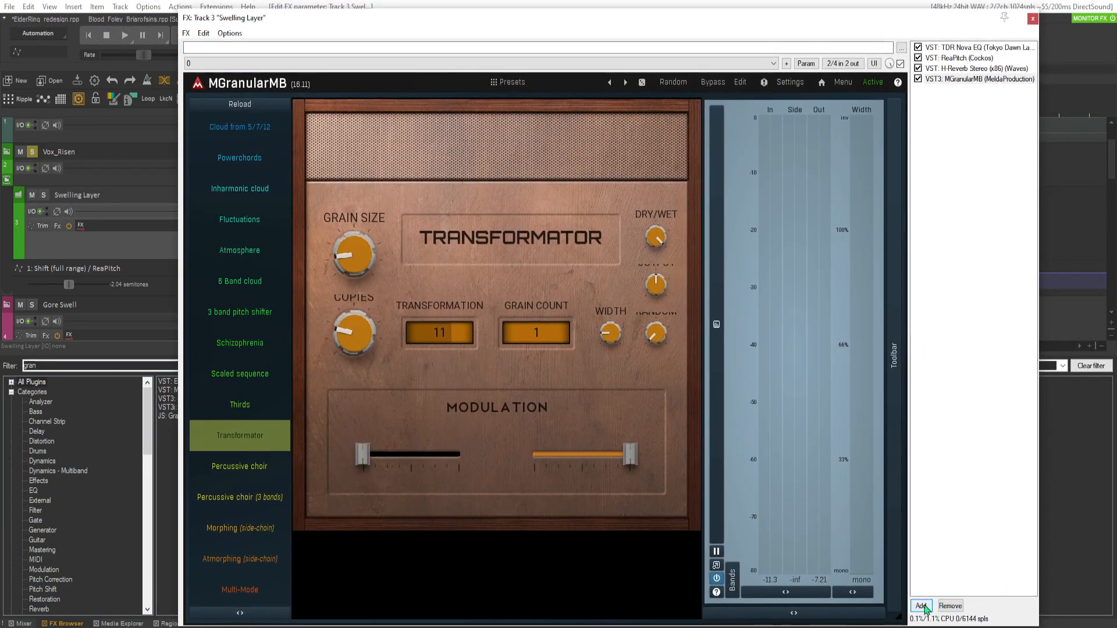
type("sound")
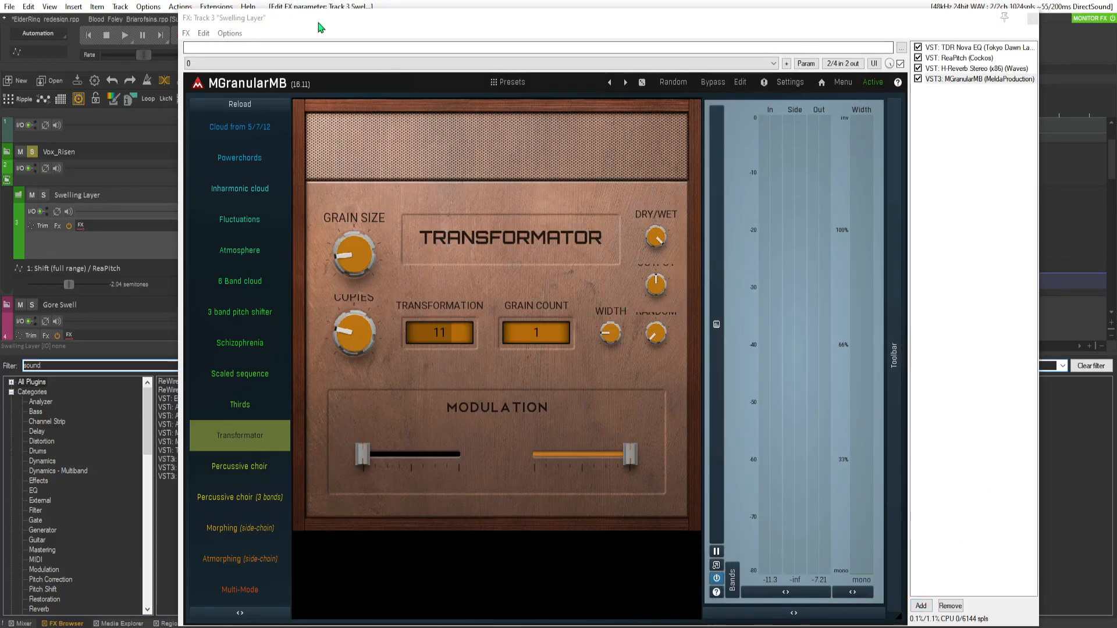
left_click_drag(465, 17, 832, 11)
left_click(232, 400)
double_click(232, 400)
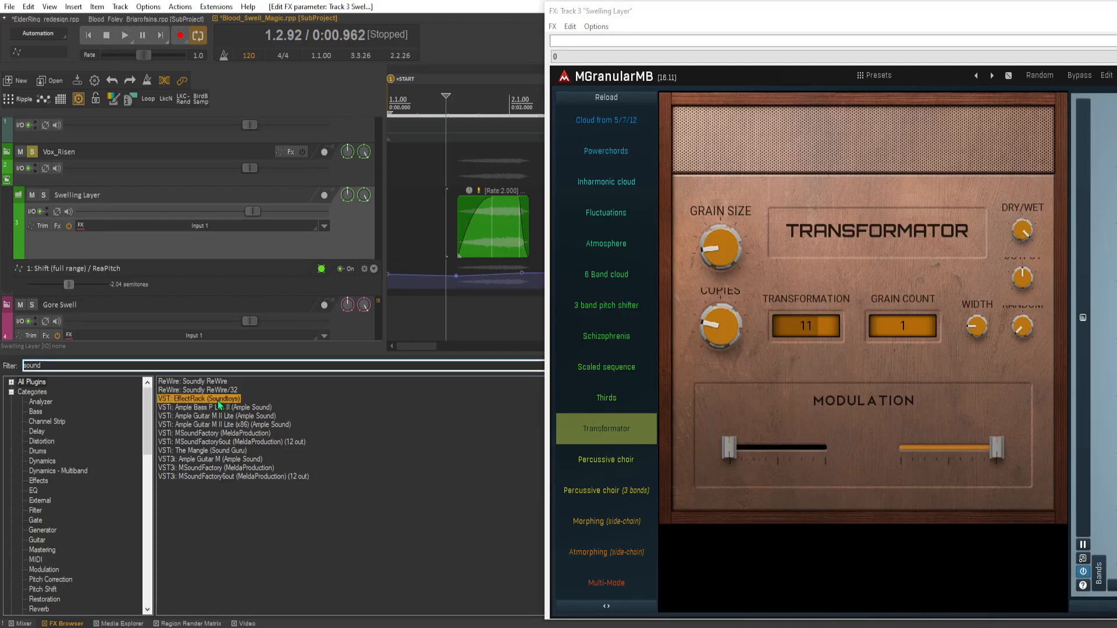
key("Escape")
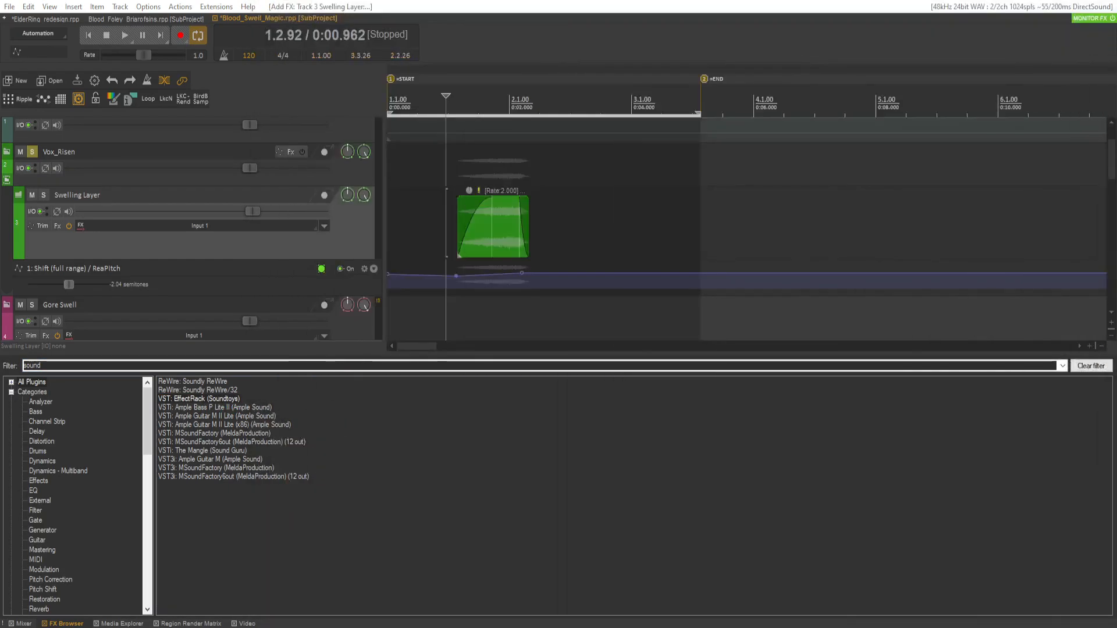
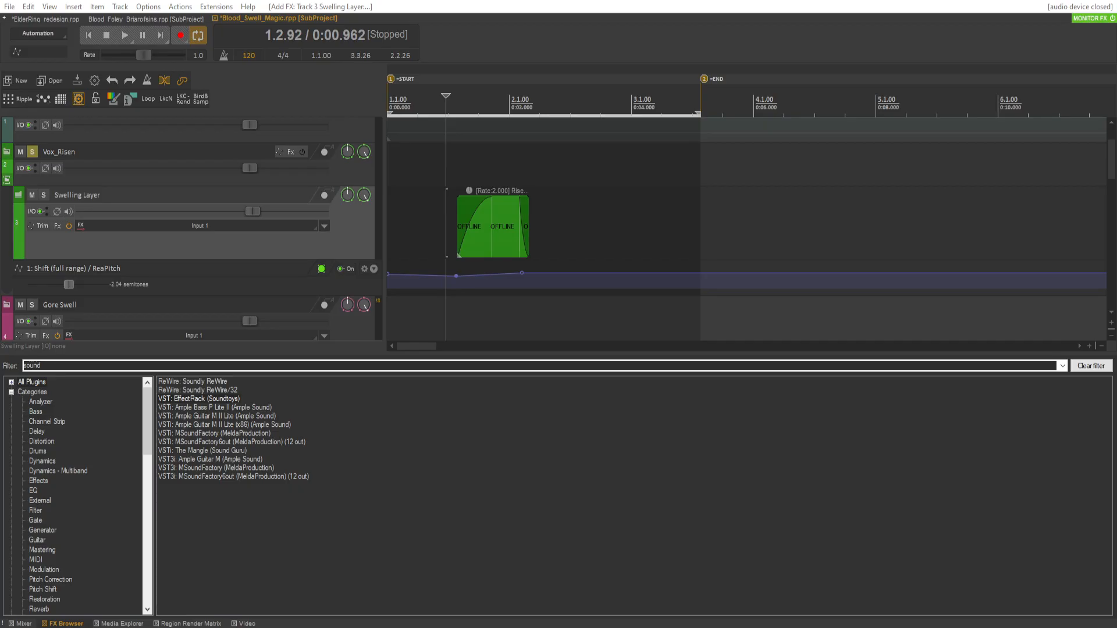
Insert the Swooshes, Whoosh sound and place it on a new track above Swelling Layer, aligned with the Swelling Layer item.
left_click_drag(646, 255, 640, 256)
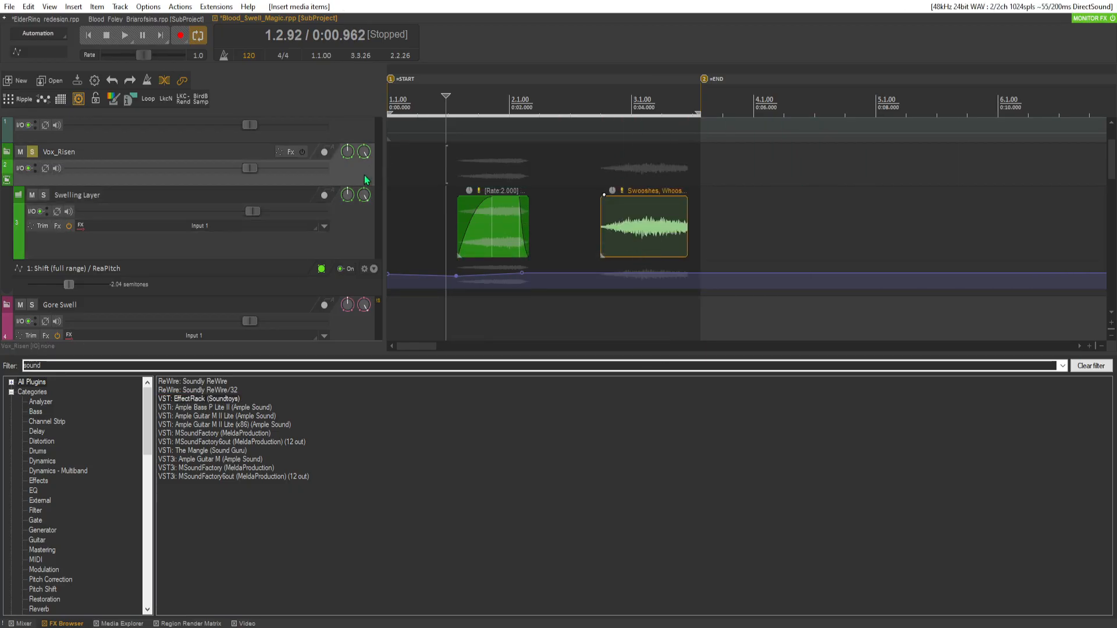
right_click(578, 174)
left_click(599, 215)
left_click_drag(631, 267, 500, 203)
Audition the swoosh layer, lower its track volume and mute the track.
key("space")
left_click_drag(257, 211, 200, 211)
key("space")
left_click(32, 195)
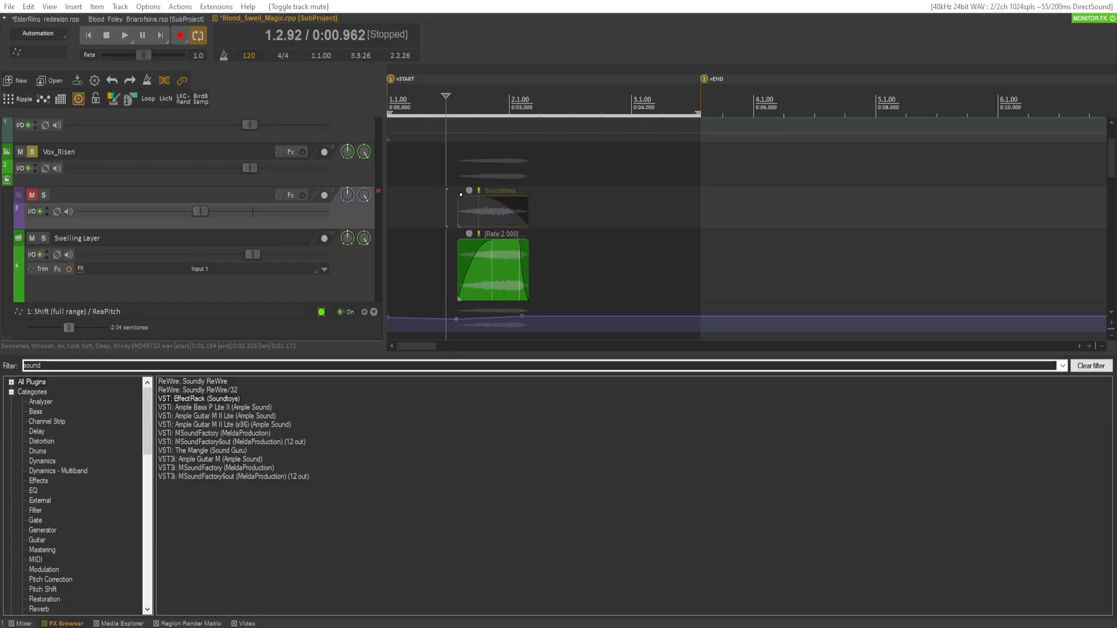
Audition Swelling Layer with the swoosh track muted while adjusting the Swelling Layer effect parameters.
key("space")
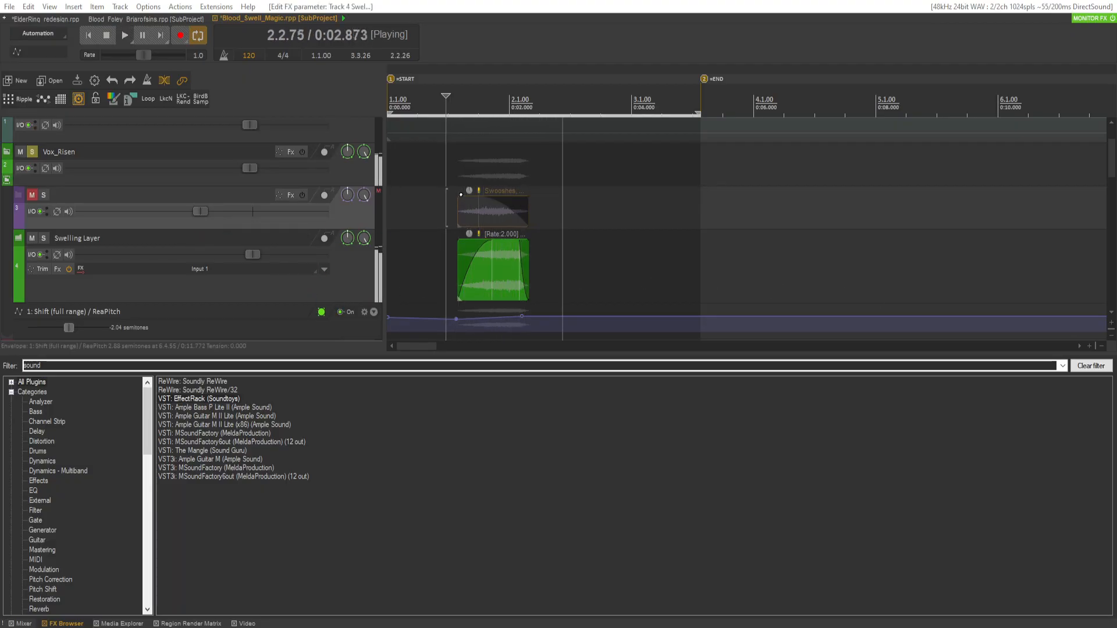
key("space")
key("space")
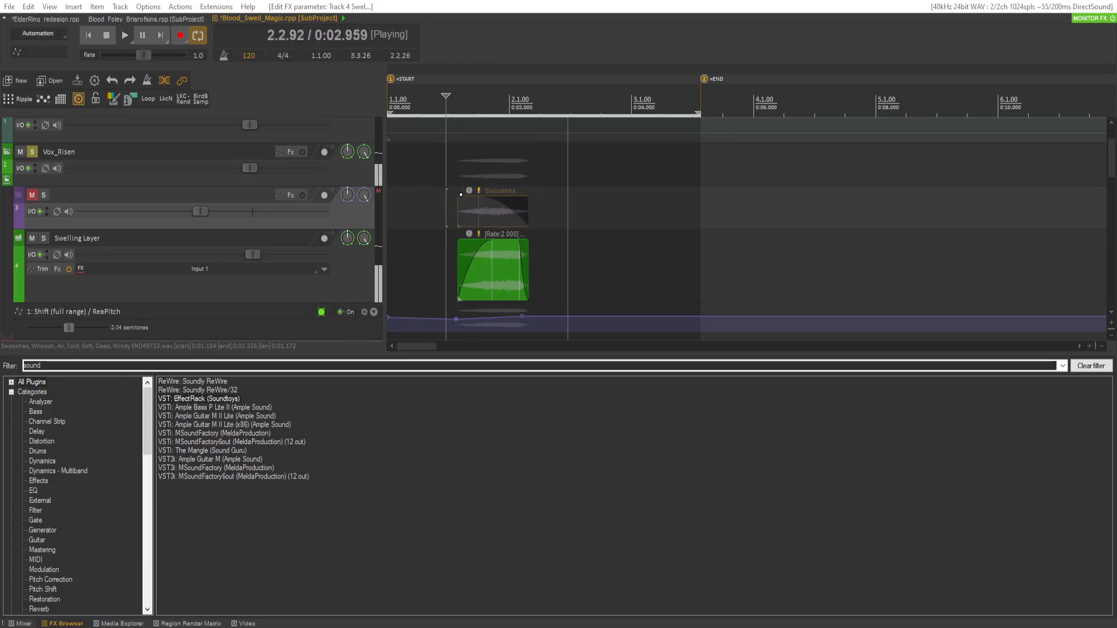
key("space")
key("space")
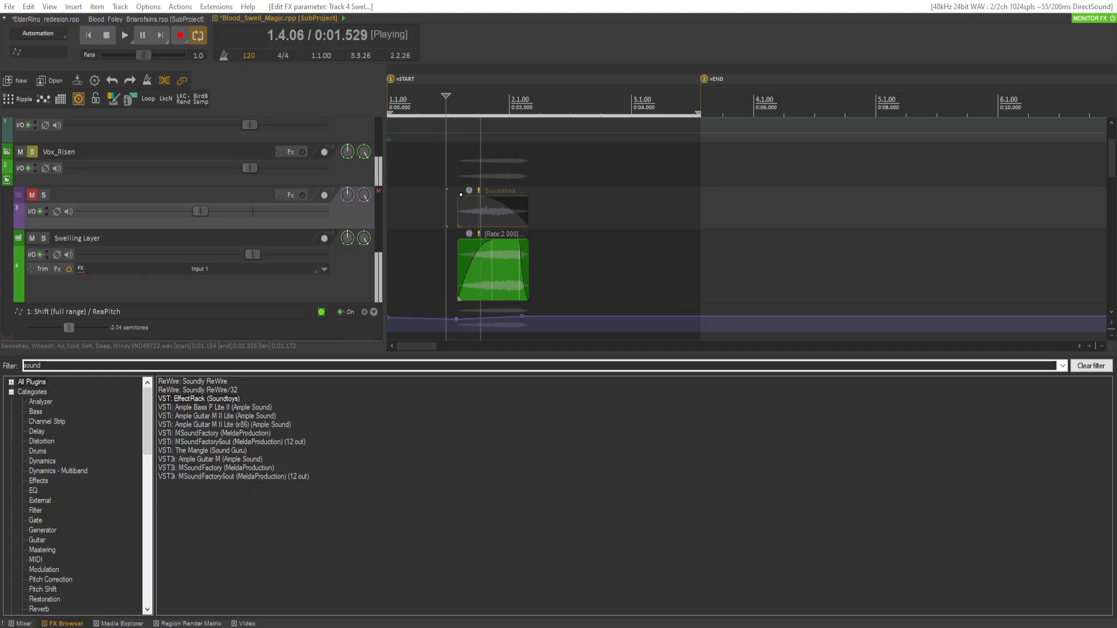
key("space")
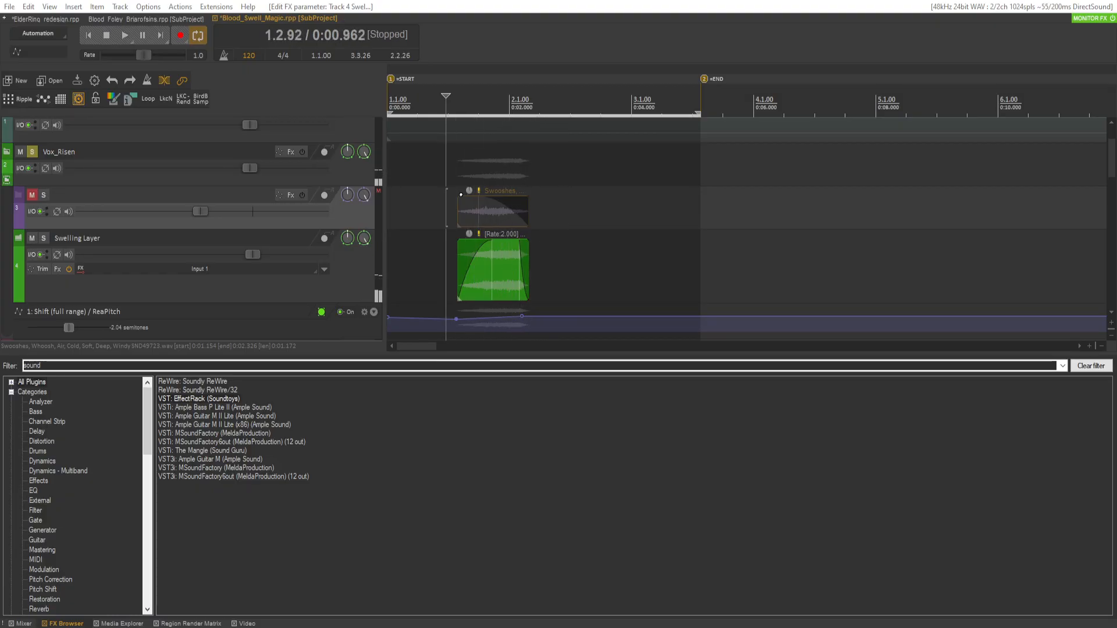
Place the edit cursor at 0:01.085 and audition Swelling Layer soloed, clearing its solo when done.
key("Delete")
left_click(453, 263)
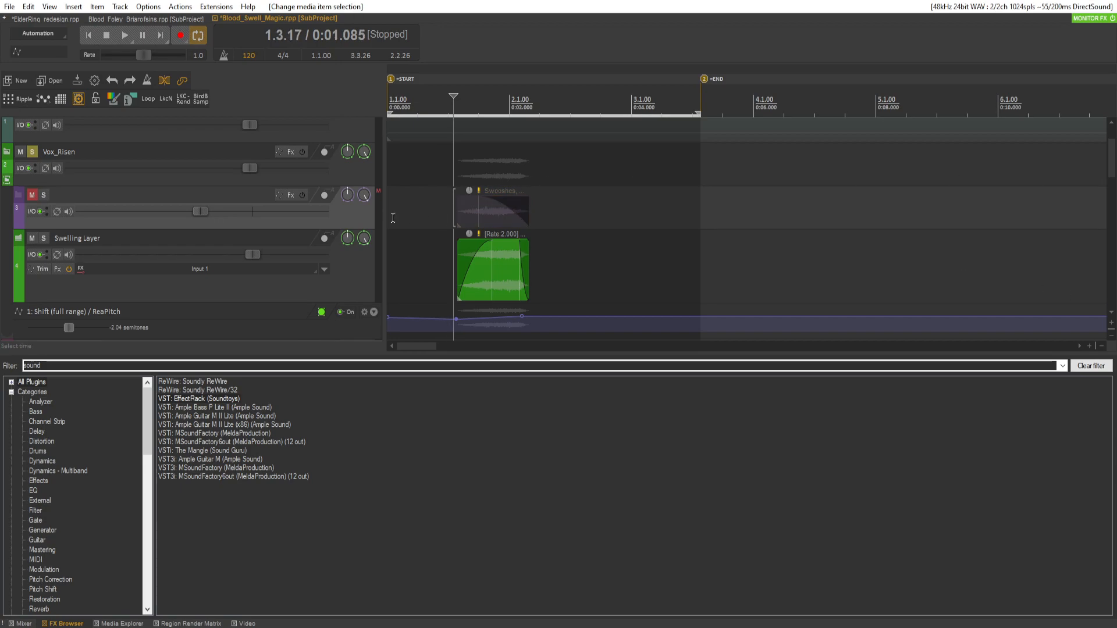
left_click(44, 238)
key("space")
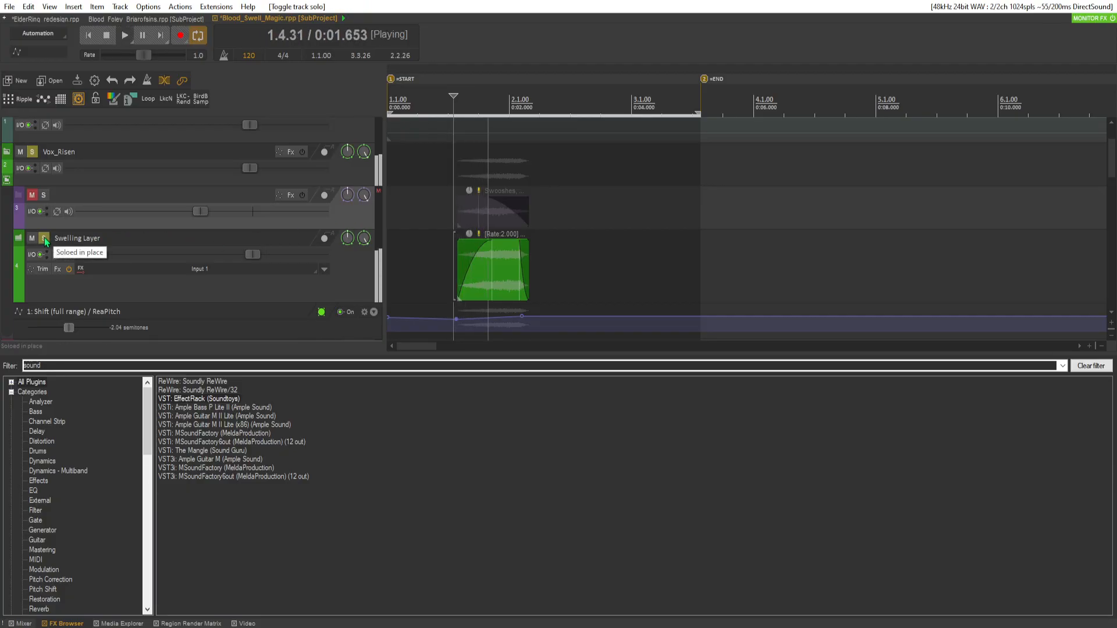
key("space")
left_click(44, 239)
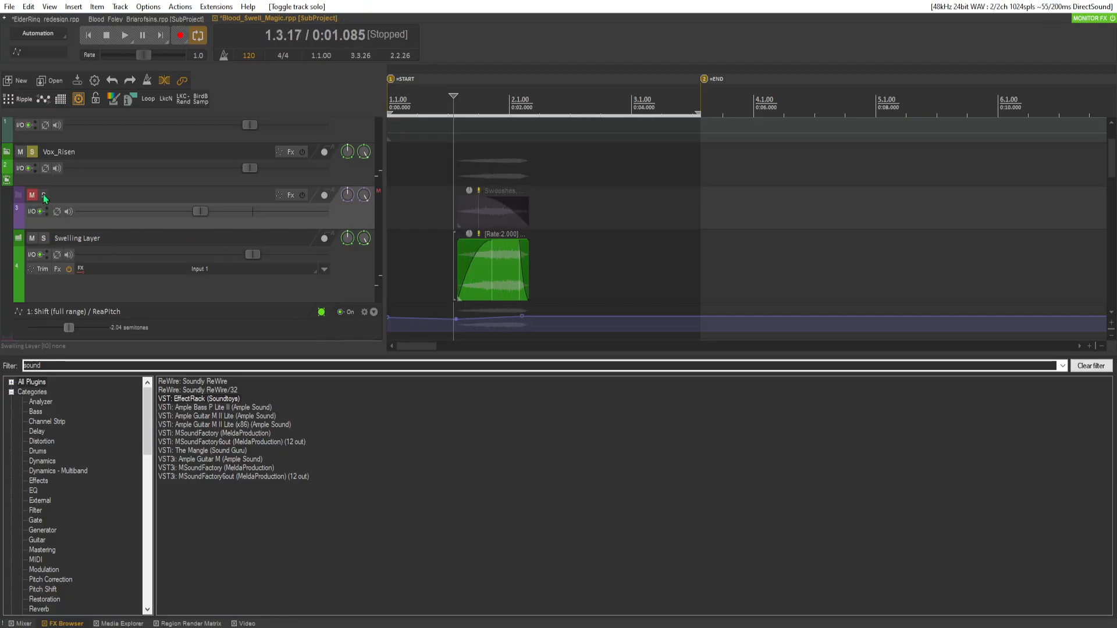
Unmute the swoosh track, audition it together with Swelling Layer, and solo it to hear it alone.
left_click(35, 196)
key("space")
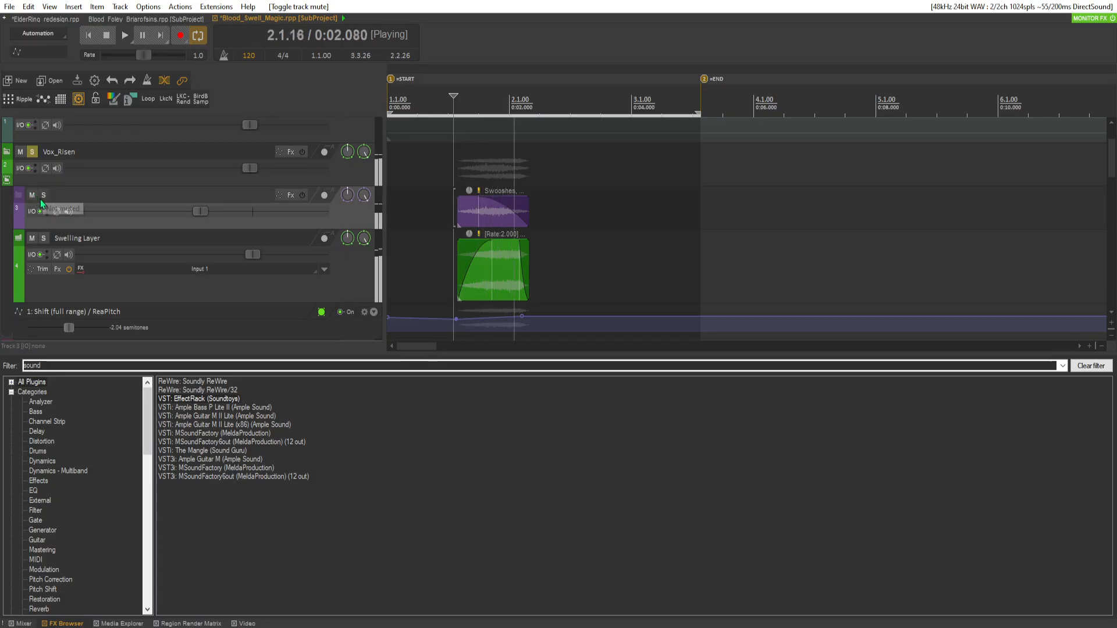
key("space")
left_click(43, 195)
key("space")
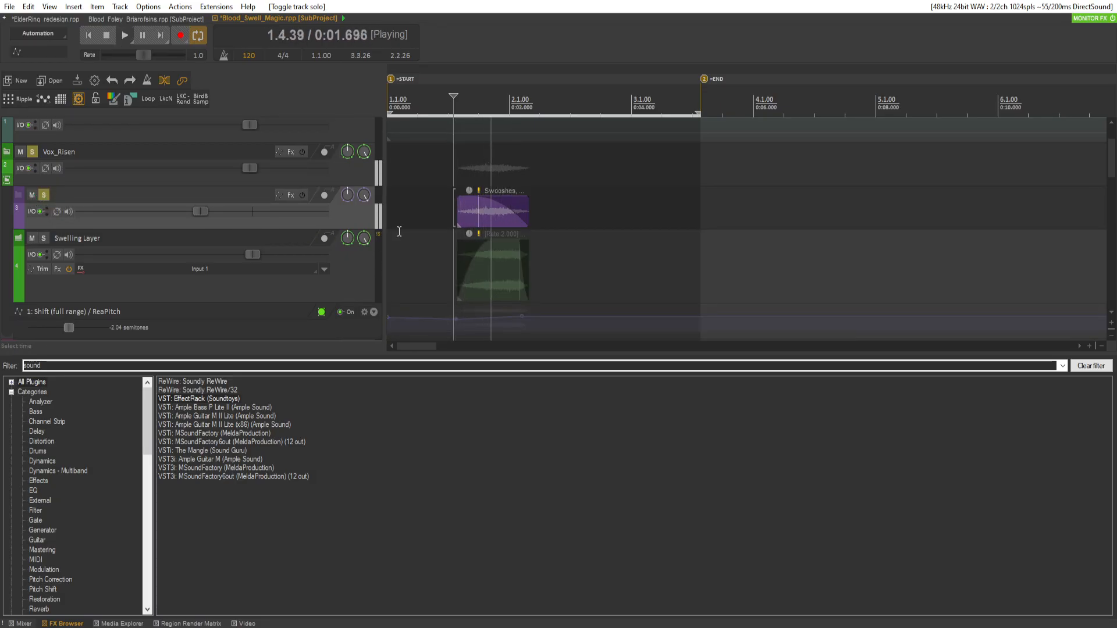
key("space")
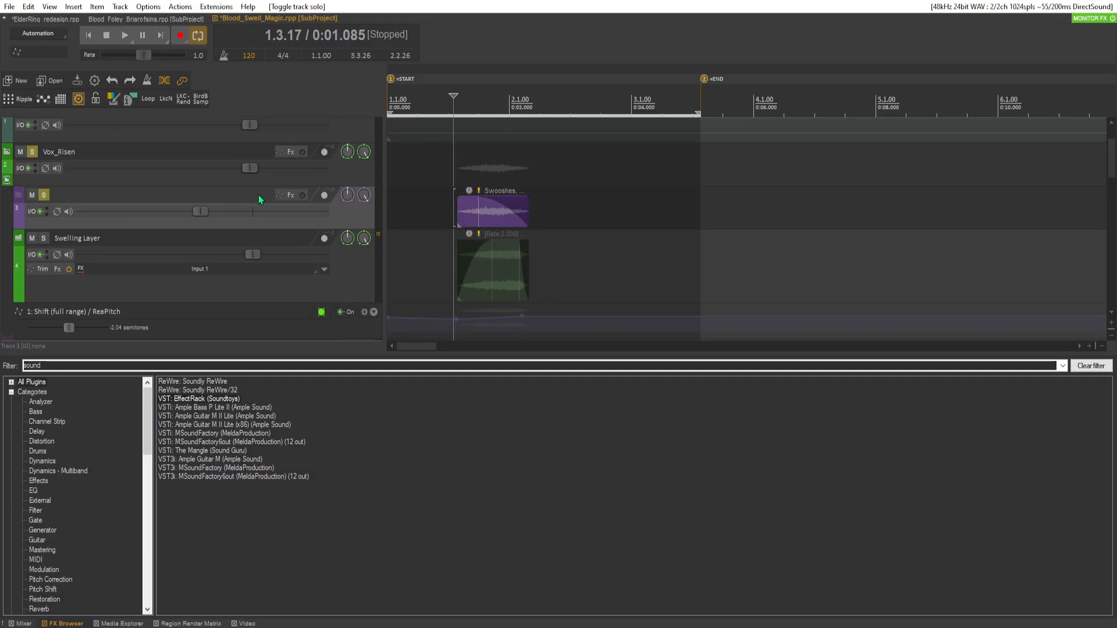
Enlarge the swoosh track, search the plug-ins for "tdr" and add VST: TDR Nova EQ (Tokyo Dawn Labs) to it.
left_click_drag(299, 232, 299, 262)
key("ctrl+a")
type("dr")
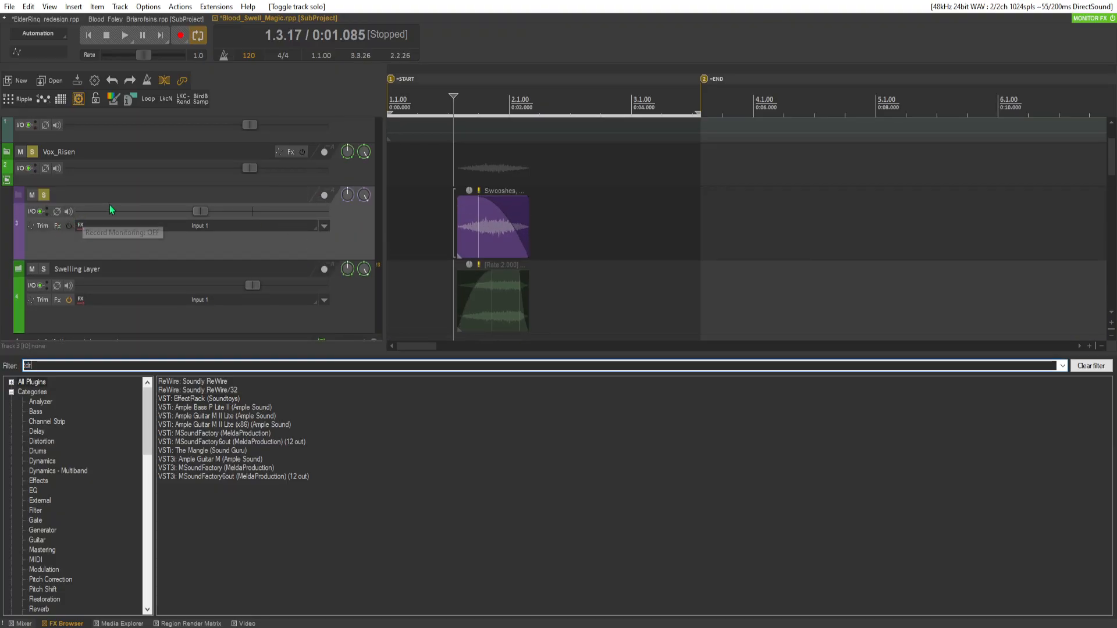
double_click(219, 399)
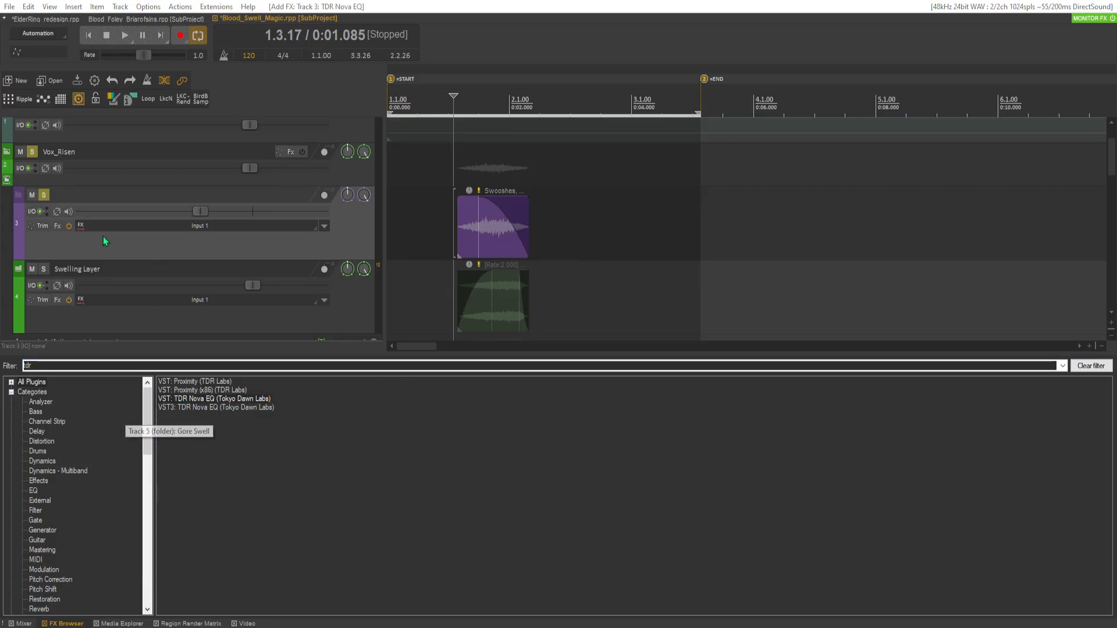
Turn on the high-pass and low-pass filters in the swoosh track's TDR Nova EQ.
left_click(33, 227)
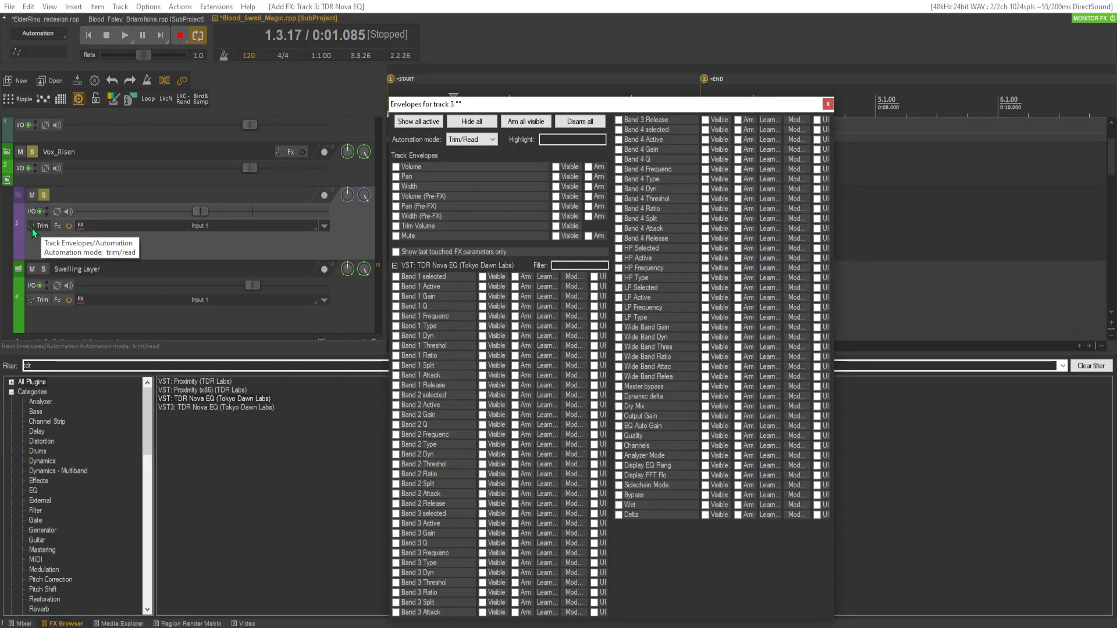
key("Escape")
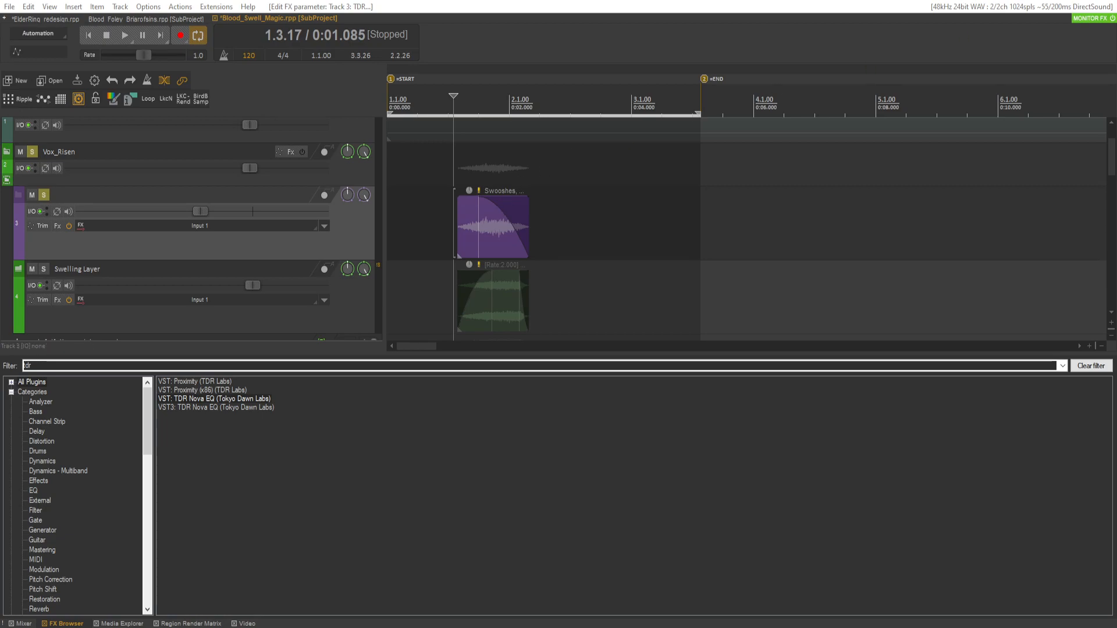
left_click_drag(989, 96, 544, 115)
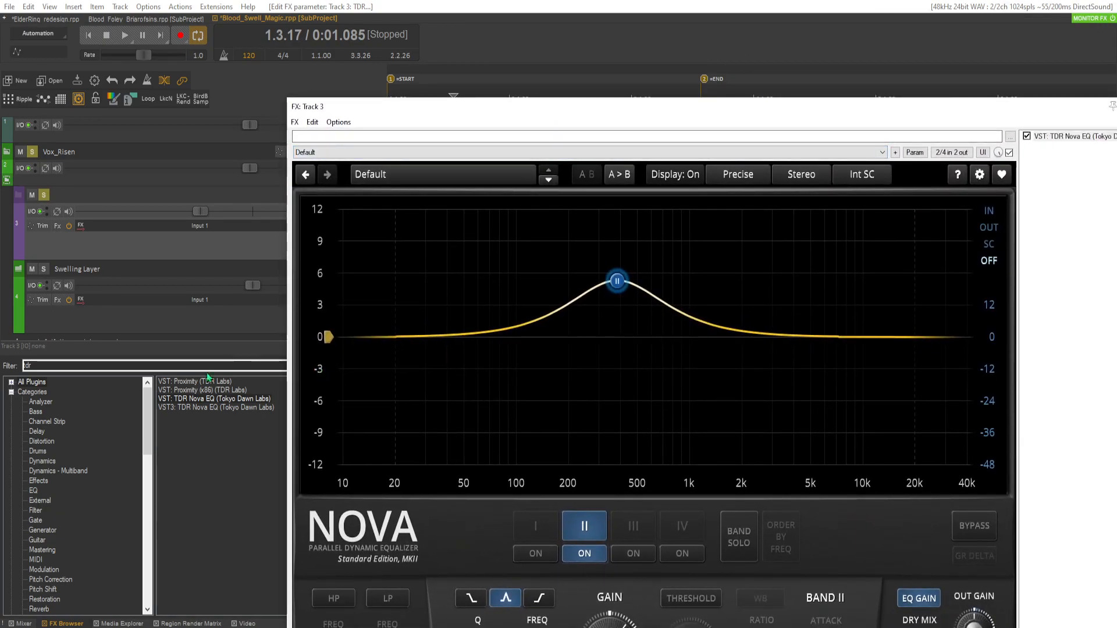
left_click_drag(884, 109, 866, 36)
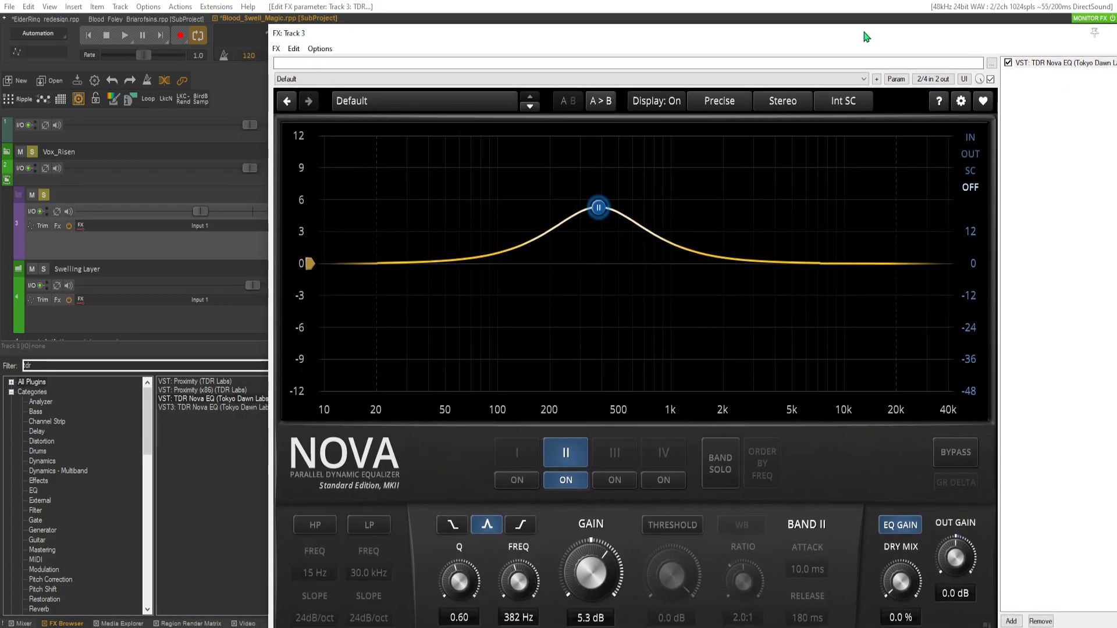
left_click(315, 525)
left_click(369, 524)
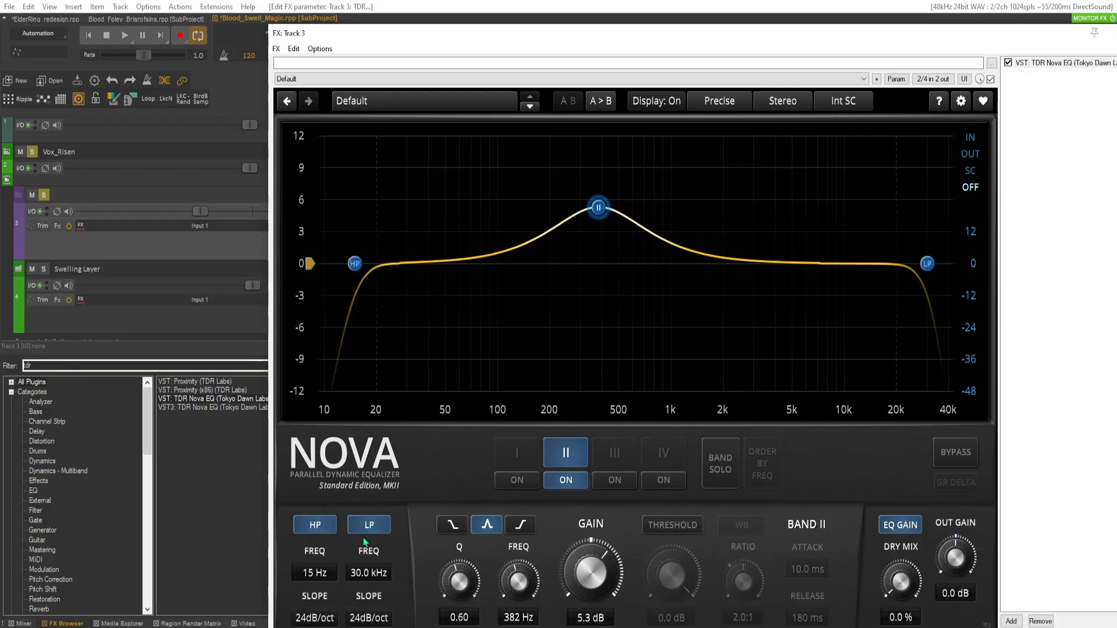
Set Nova's high-pass to 186 Hz, low-pass to 17.1 kHz, and band II to 771 Hz at 11.5 dB with Q 3.62.
left_click_drag(356, 264, 573, 252)
left_click_drag(928, 264, 621, 291)
left_click_drag(599, 207, 773, 195)
left_click_drag(619, 262, 884, 263)
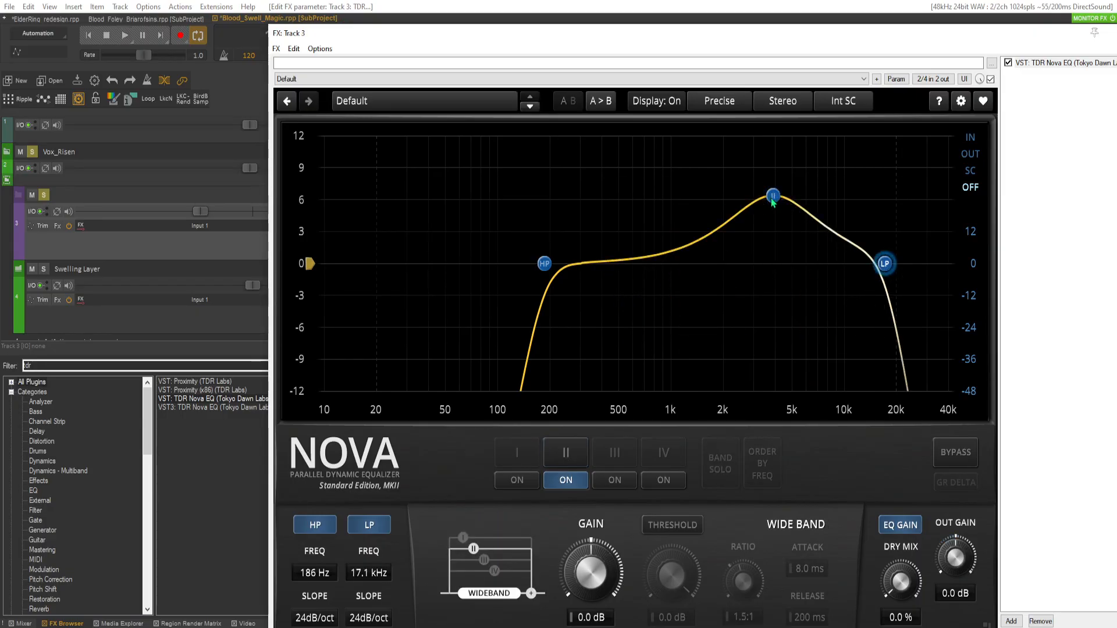
left_click_drag(773, 195, 652, 142)
scroll(657, 244, "up", 10)
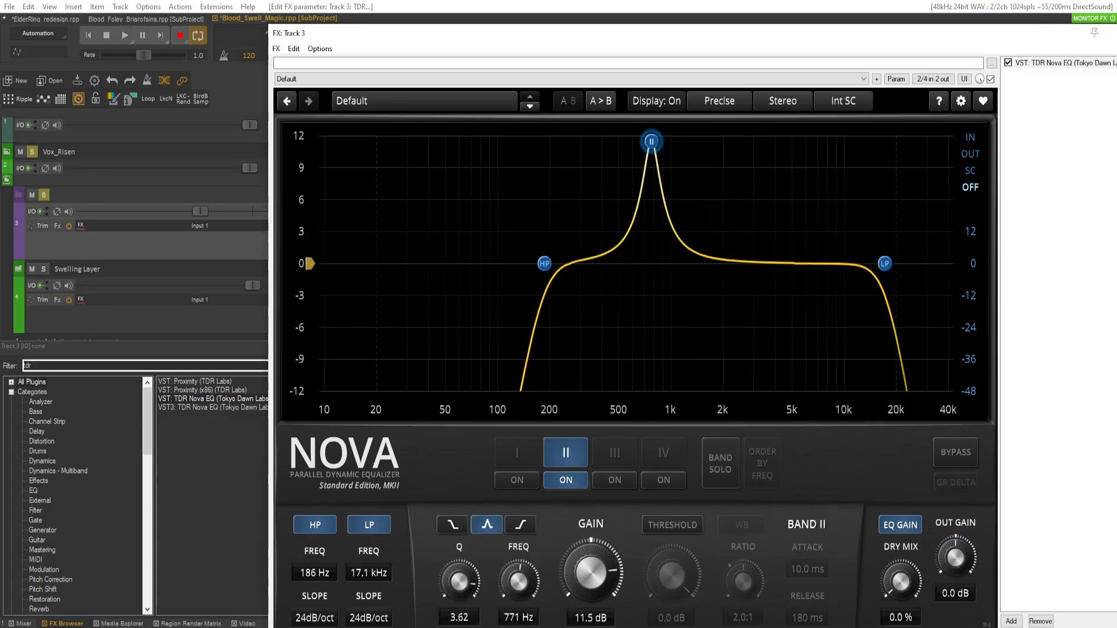
Reshape the EQ into a narrow band II peak at about 3.3 kHz, with the high-pass at 148 Hz and low-pass at 5.4 kHz.
left_click_drag(652, 143, 737, 185)
left_click(756, 211)
left_click(545, 263)
left_click_drag(550, 264, 662, 269)
mouse_move(736, 195)
left_mouse_down()
mouse_move(861, 198)
mouse_move(738, 197)
left_mouse_up()
left_click_drag(655, 264, 527, 263)
left_click(739, 198)
left_click_drag(740, 198, 766, 150)
left_click_drag(865, 264, 801, 264)
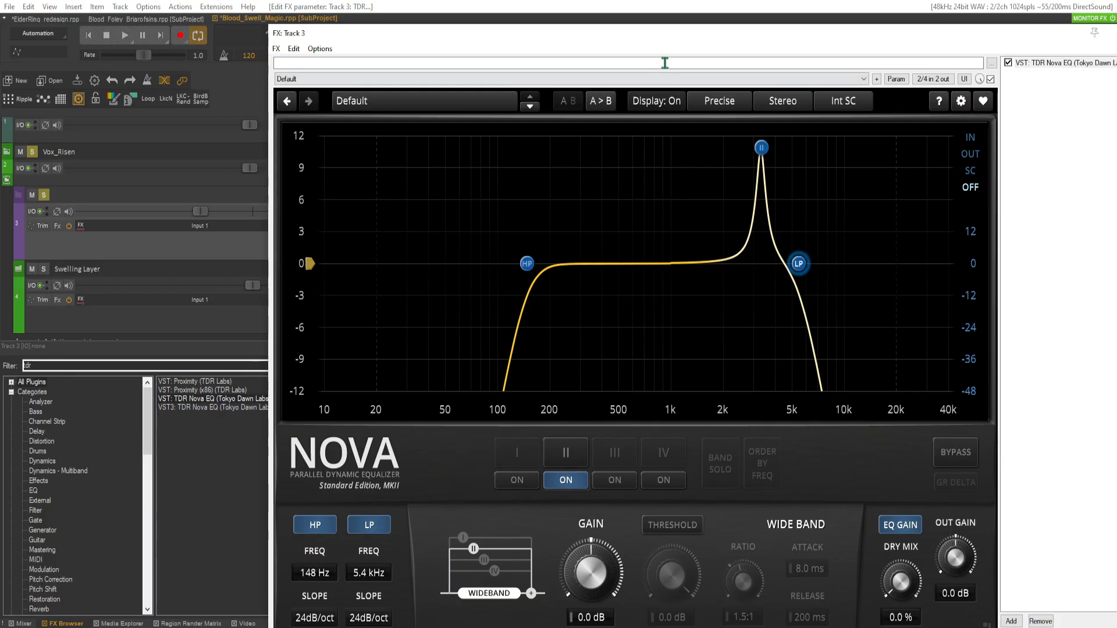
key("Escape")
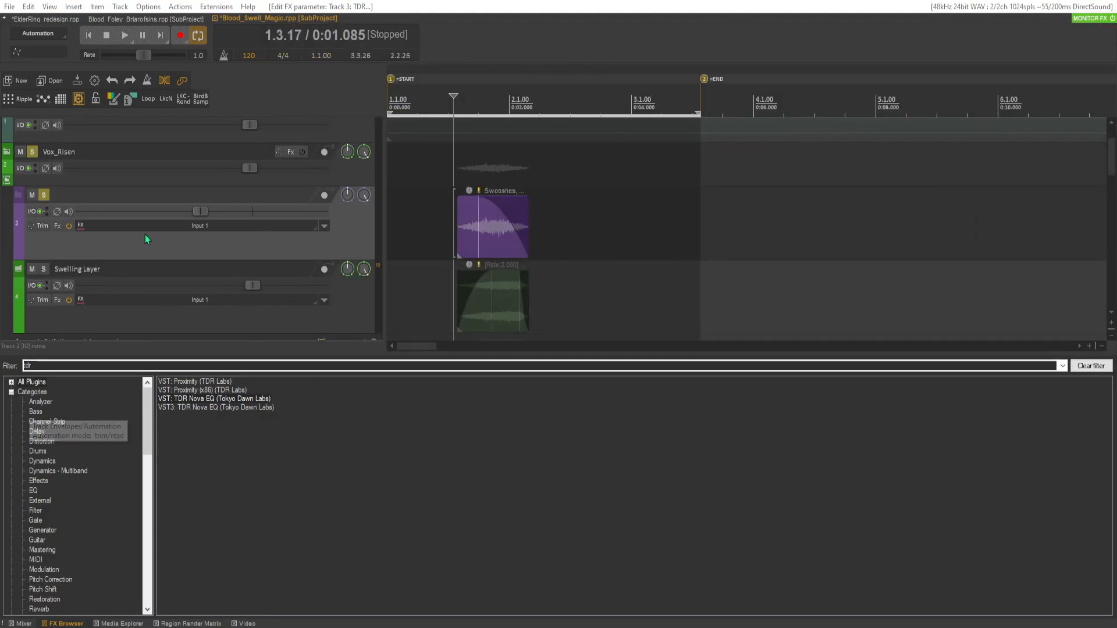
Show the LP Frequency, HP Frequency and Band 2 Frequency automation envelopes of TDR Nova EQ on the swoosh track.
left_click(33, 230)
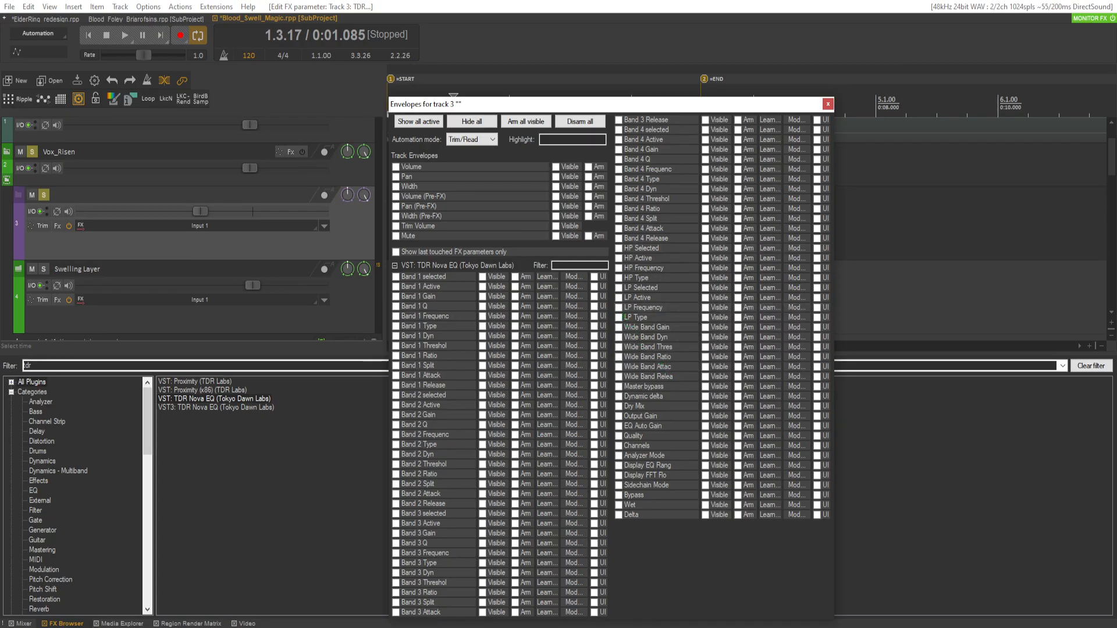
key("Escape")
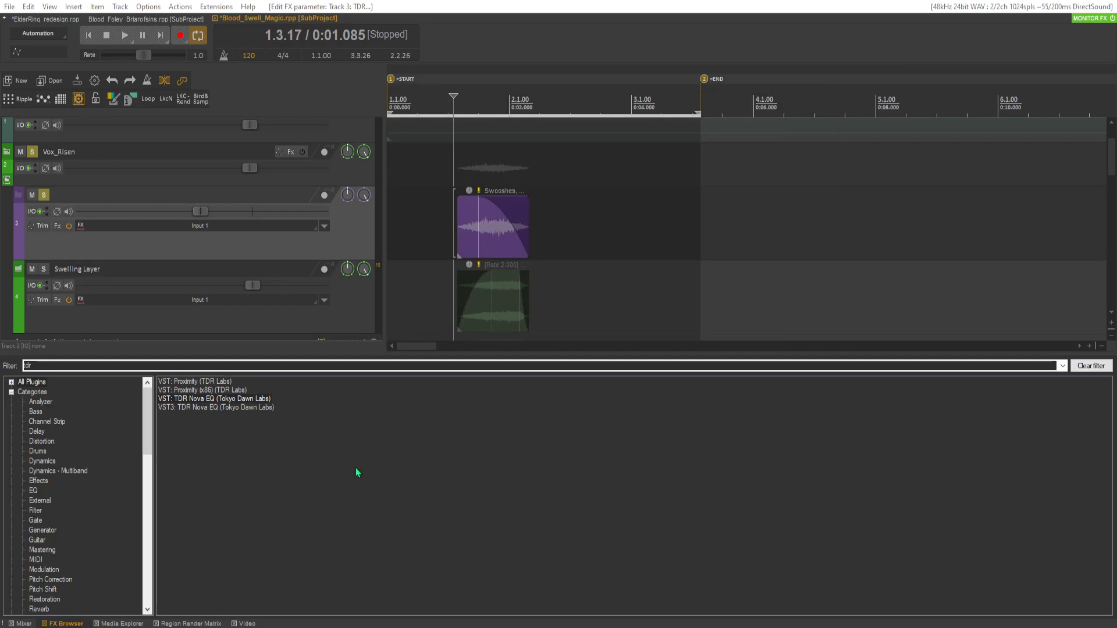
left_click(43, 226)
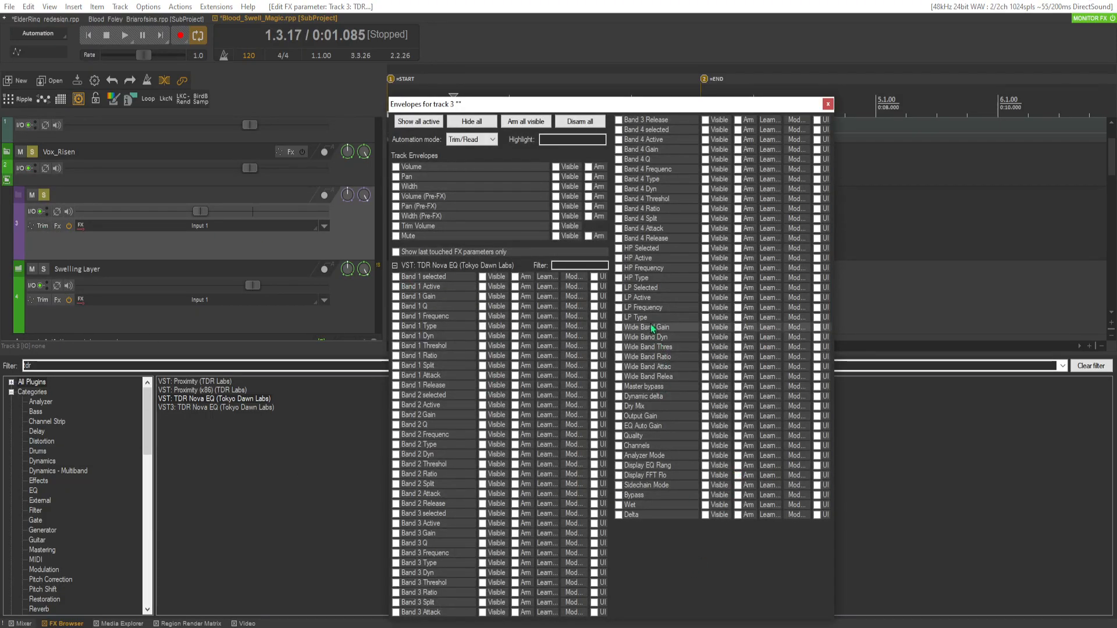
left_click(624, 309)
left_click(625, 269)
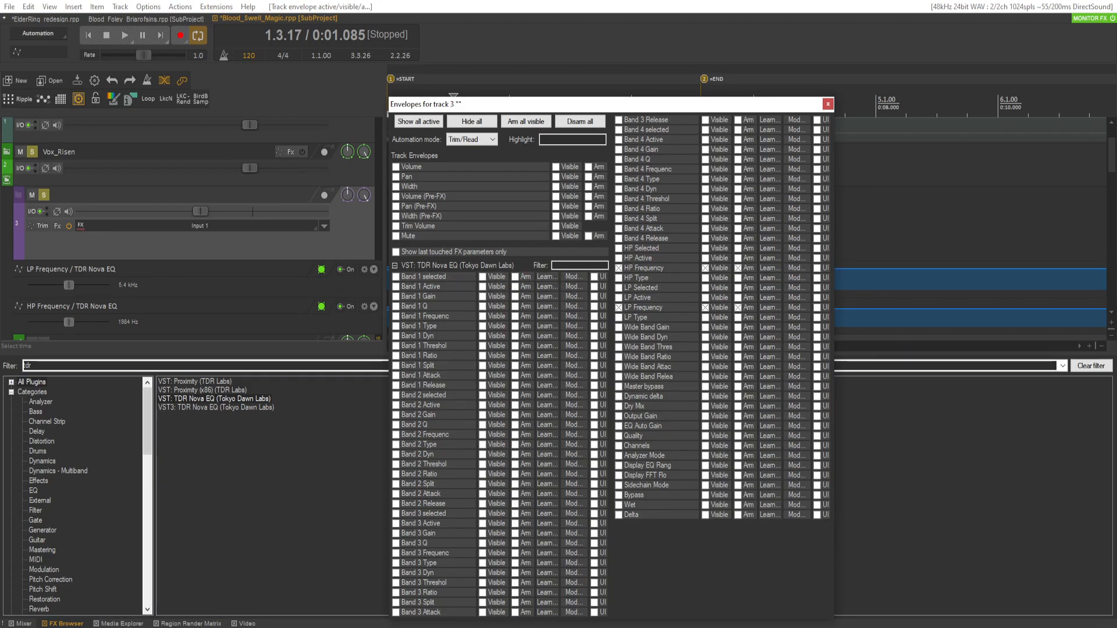
key("Escape")
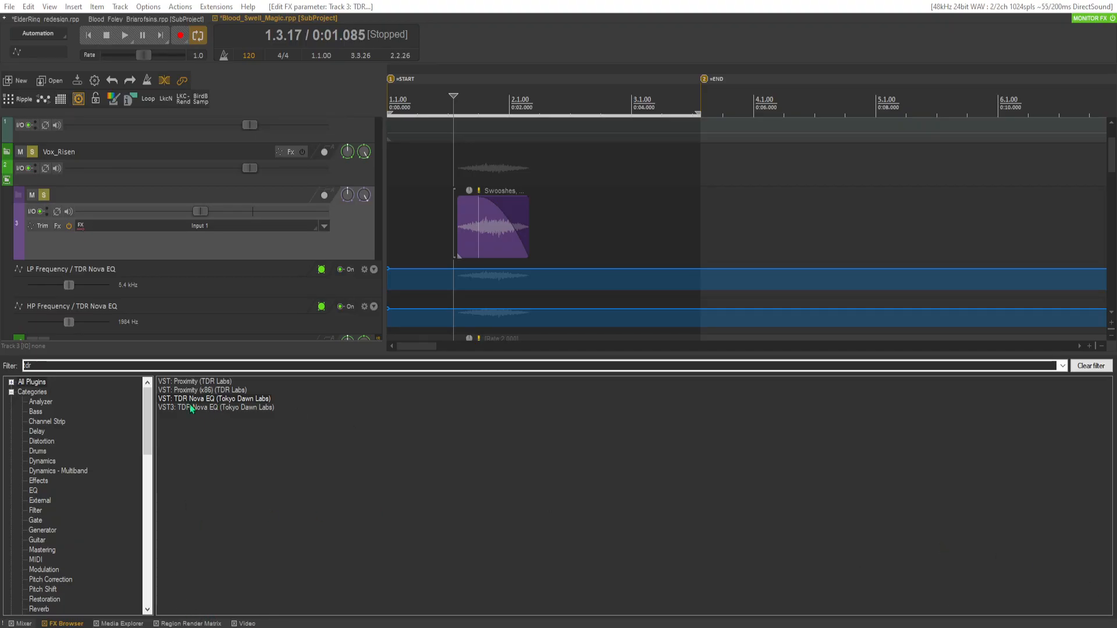
left_click(40, 228)
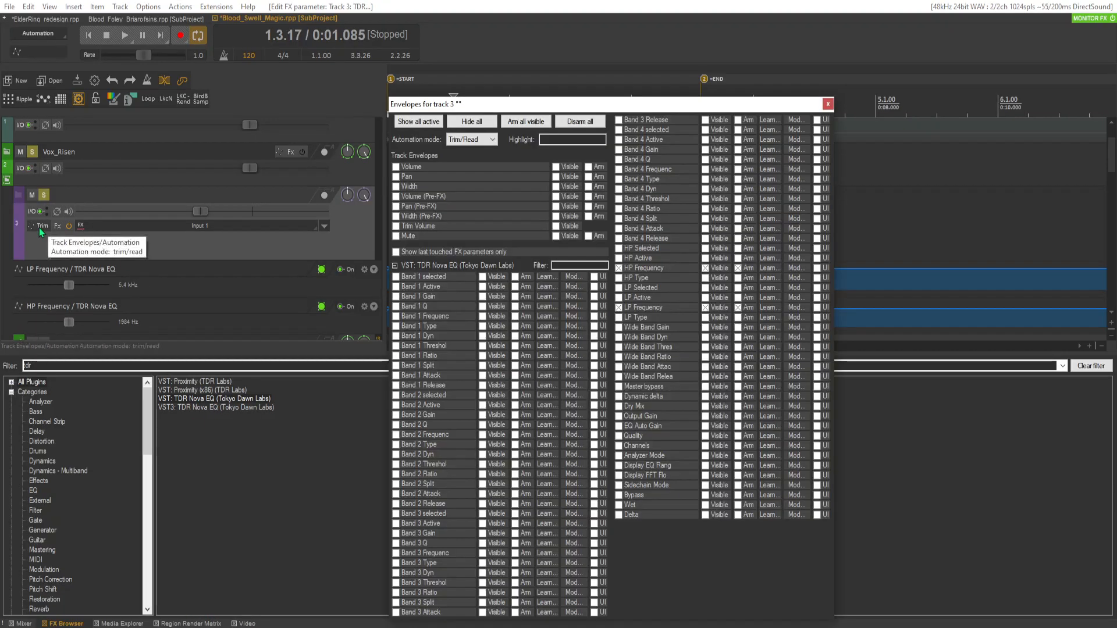
left_click(397, 435)
left_click(828, 104)
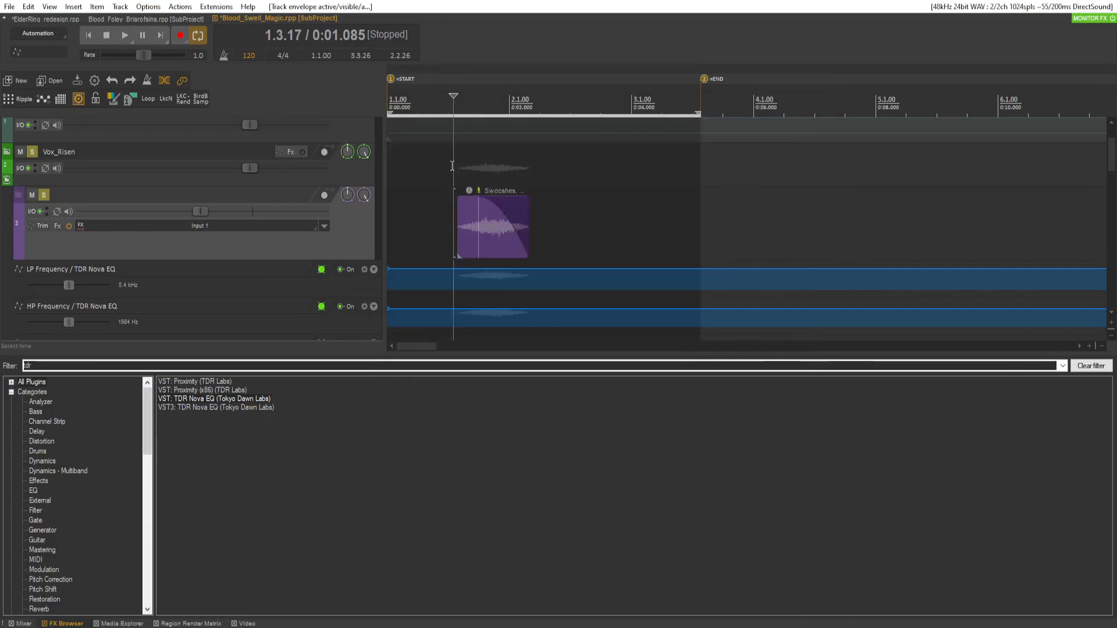
Create rising ramps across the swoosh item in the LP, HP and Band 2 frequency envelopes, ending LP Frequency at about 13 kHz.
left_click_drag(456, 280, 532, 278)
key("ctrl+z")
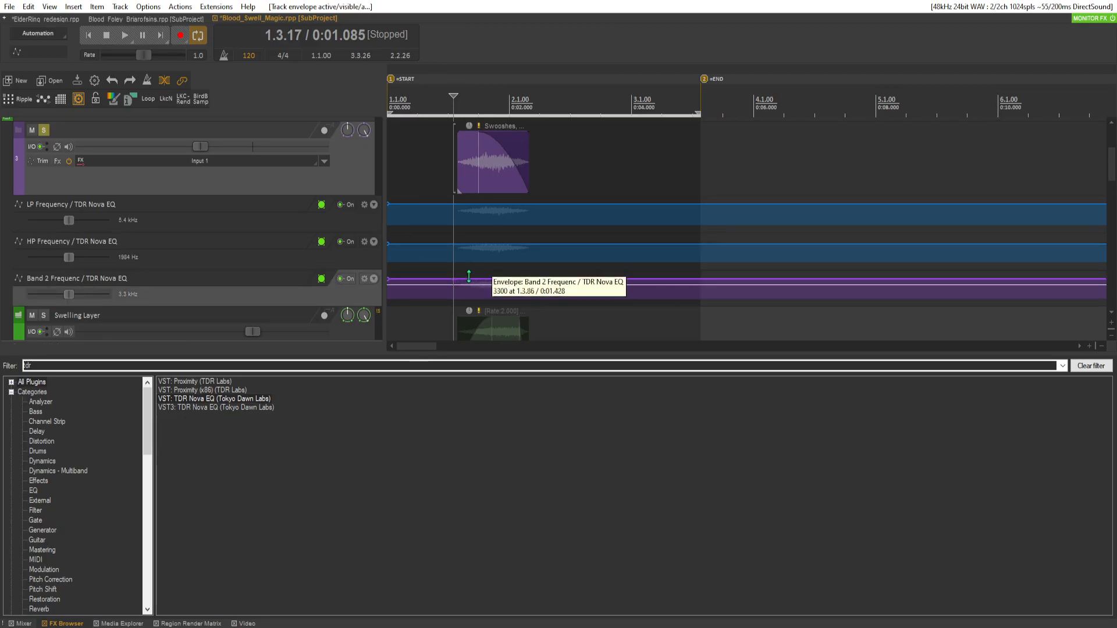
mouse_move(459, 278)
left_mouse_down()
mouse_move(519, 282)
mouse_move(514, 243)
mouse_move(464, 243)
mouse_move(527, 243)
mouse_move(523, 223)
left_mouse_up()
left_click_drag(457, 204, 524, 202)
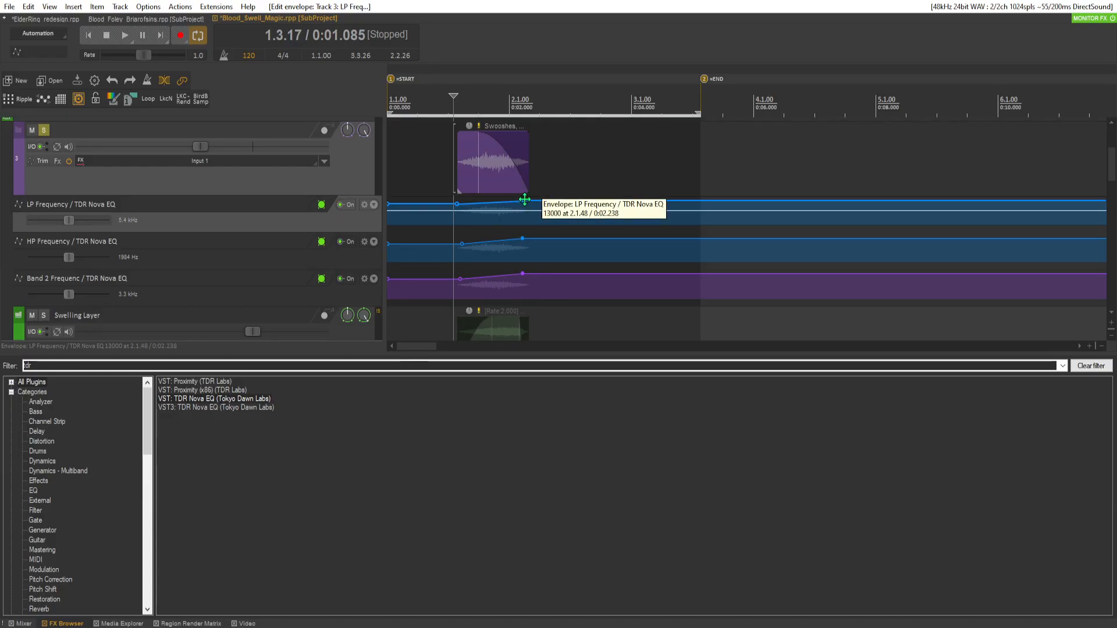
left_click_drag(523, 273, 521, 278)
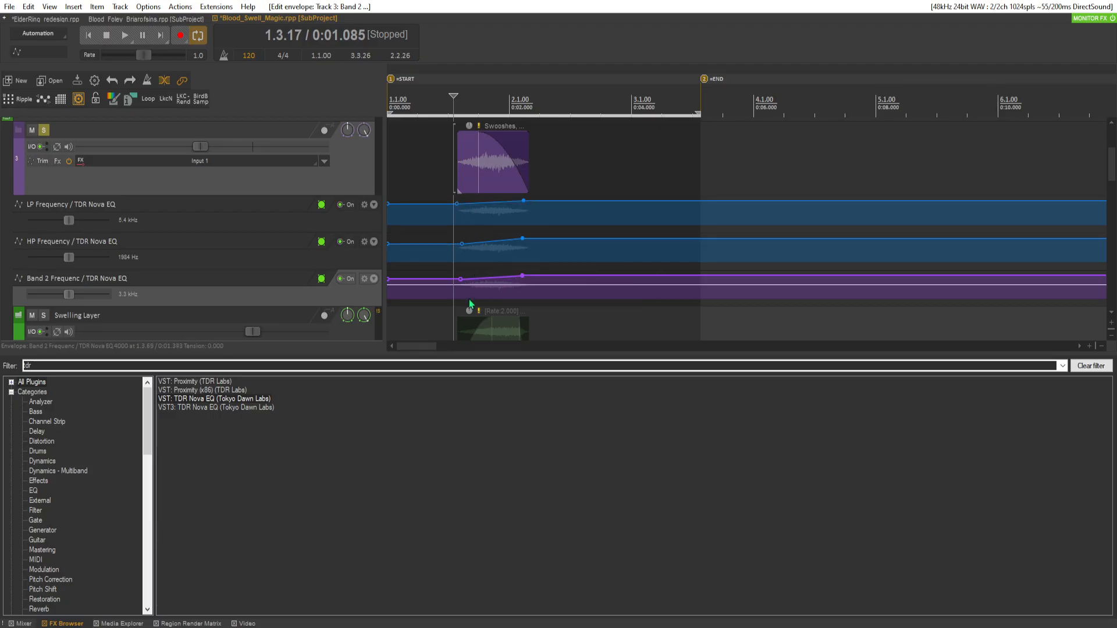
Audition the automated swoosh, set its track volume to -0.89 dB, and clear the track's solo.
key("space")
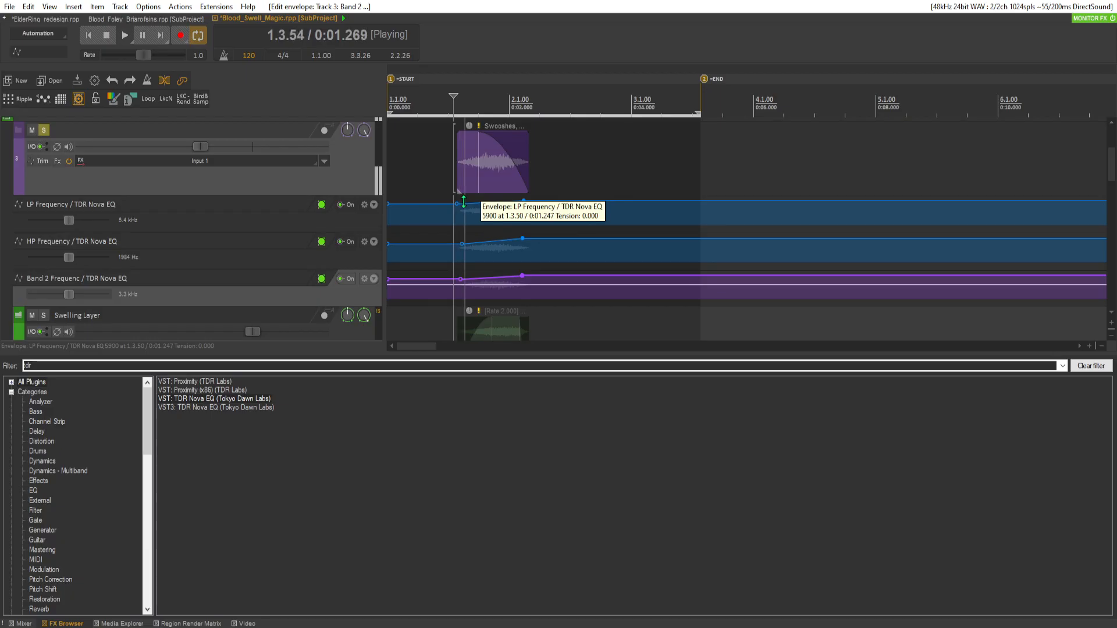
left_click_drag(200, 147, 248, 146)
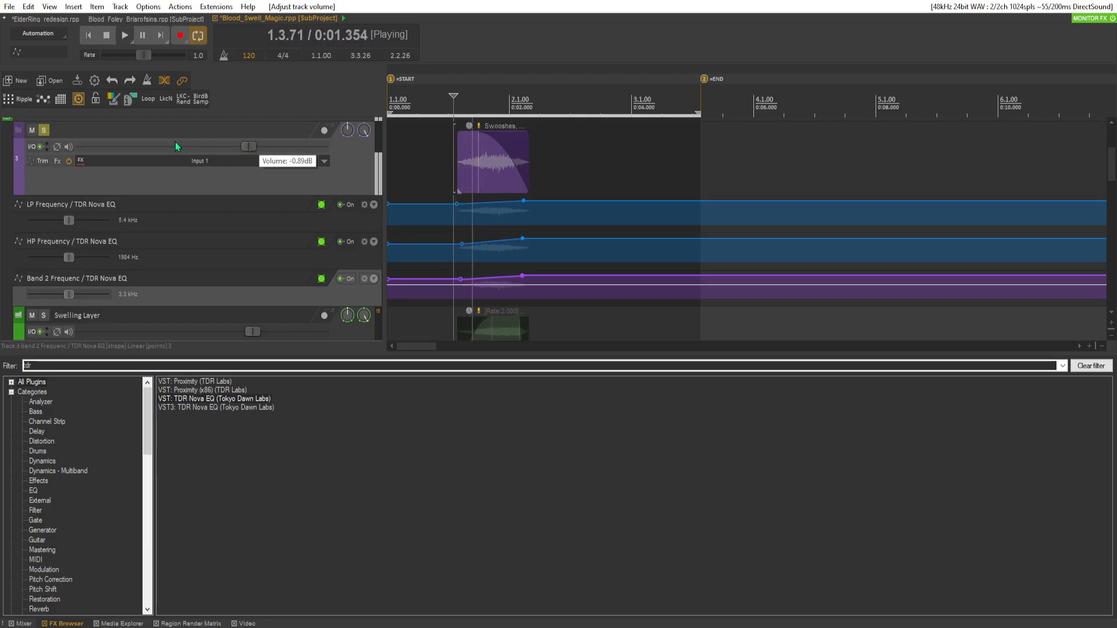
left_click(45, 131)
key("space")
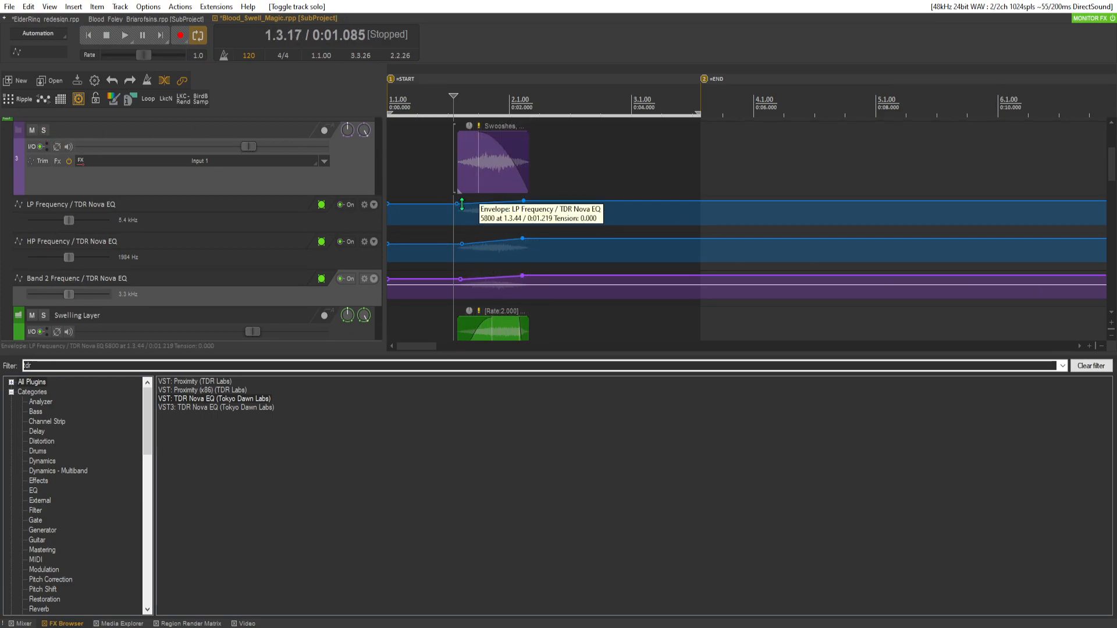
Select the ramp points in each of the LP, HP and Band 2 frequency envelopes.
left_click(481, 227)
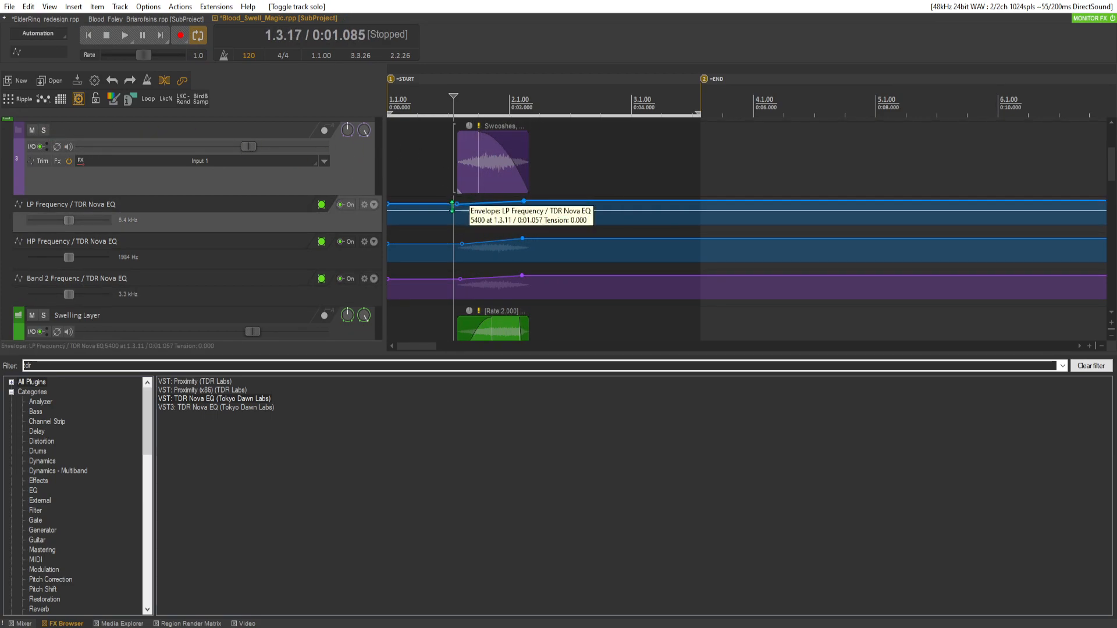
left_click(462, 243)
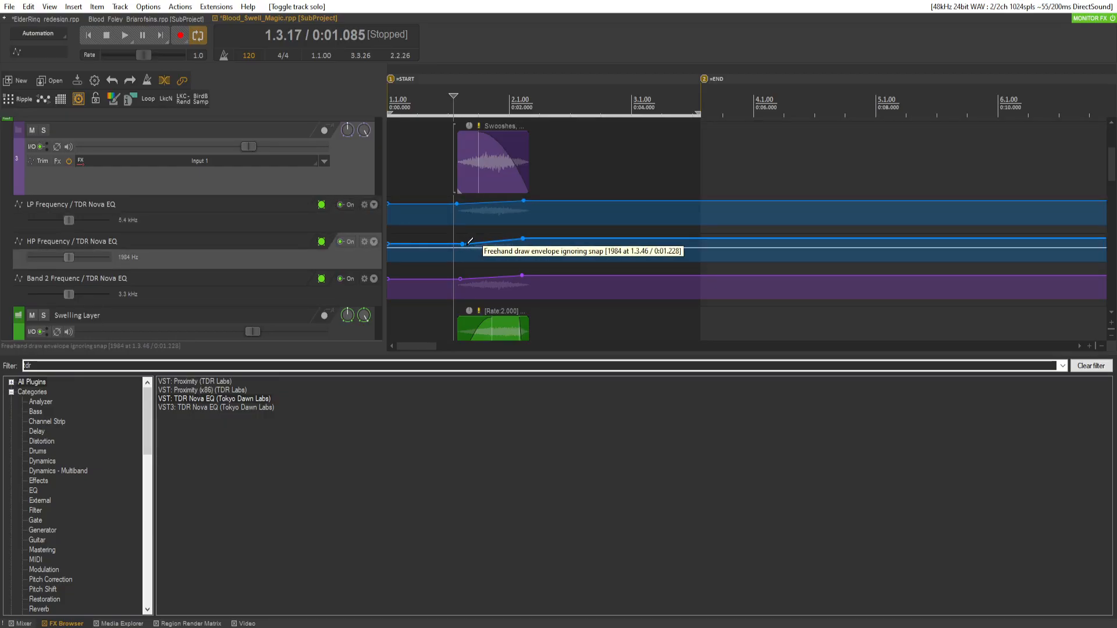
left_click(472, 277)
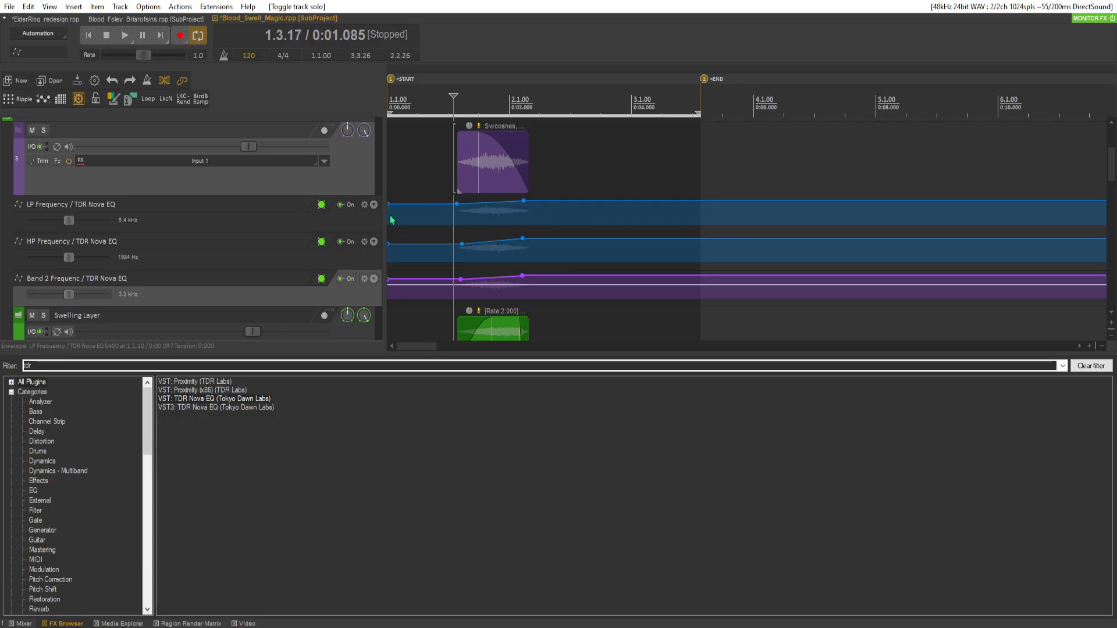
Try to select the three frequency envelope lanes together.
left_click(374, 229)
left_click(377, 295)
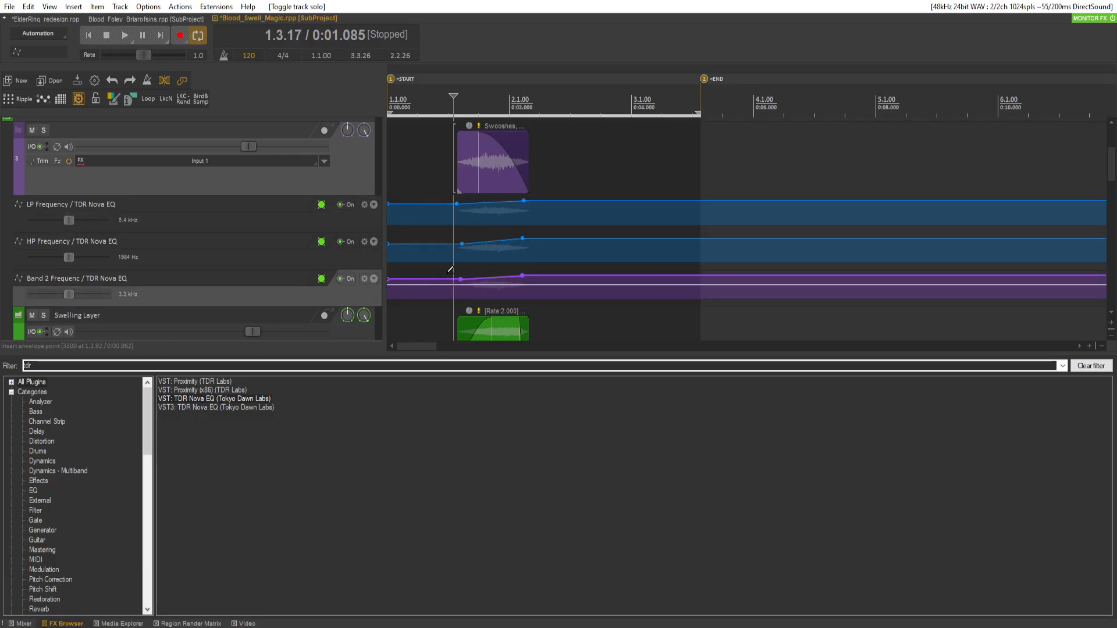
left_click(370, 250)
left_click(364, 227)
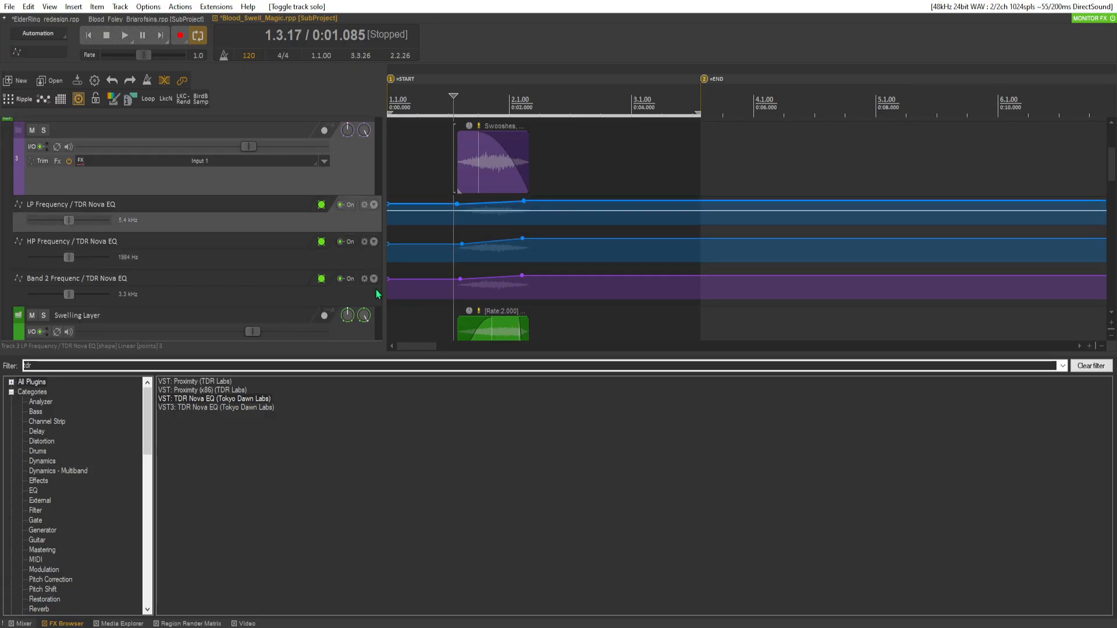
left_click(376, 294)
left_click(368, 256)
left_click(371, 226)
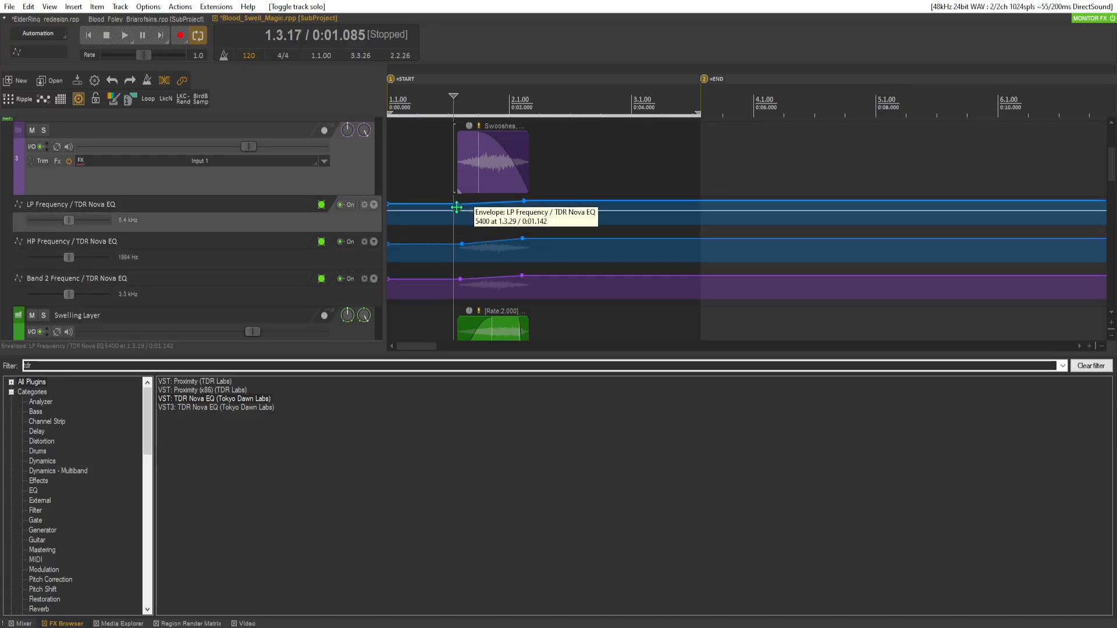
Lower the three ramps so they start at about 3.2 kHz for LP, 1.1 kHz for HP and 1.9 kHz for Band 2.
left_click_drag(456, 207, 456, 215)
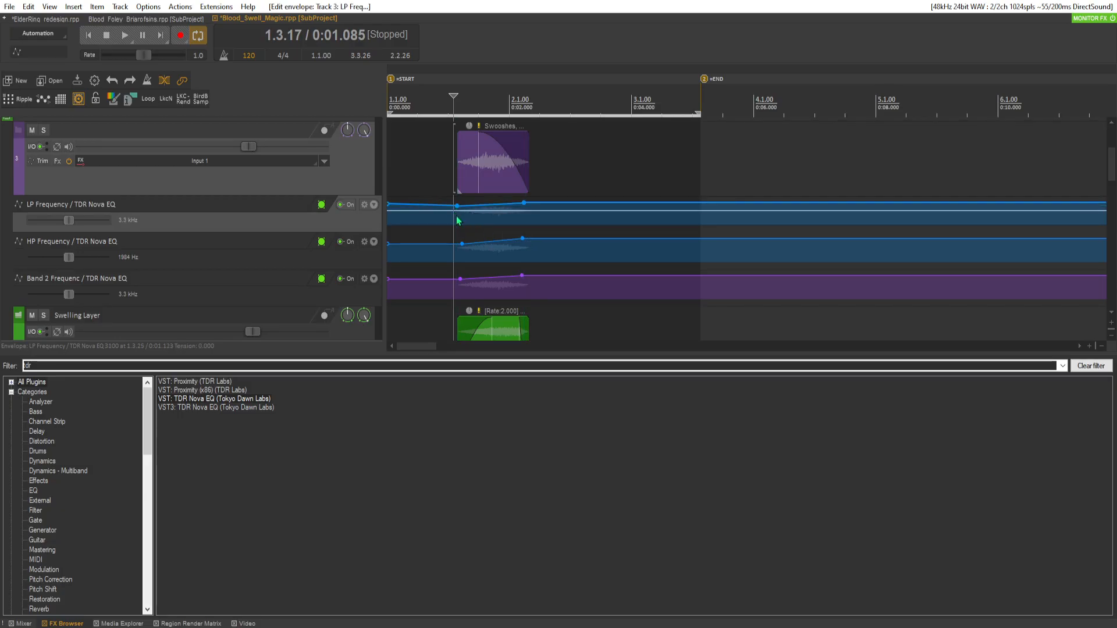
left_click(462, 243)
left_click_drag(463, 244, 460, 254)
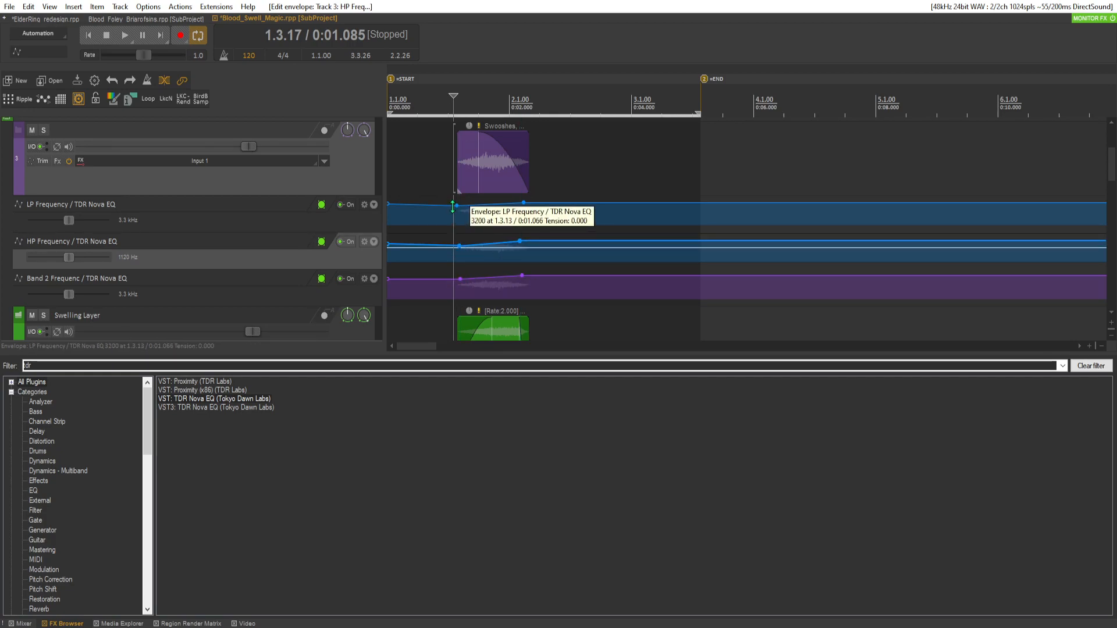
left_click_drag(458, 281, 458, 291)
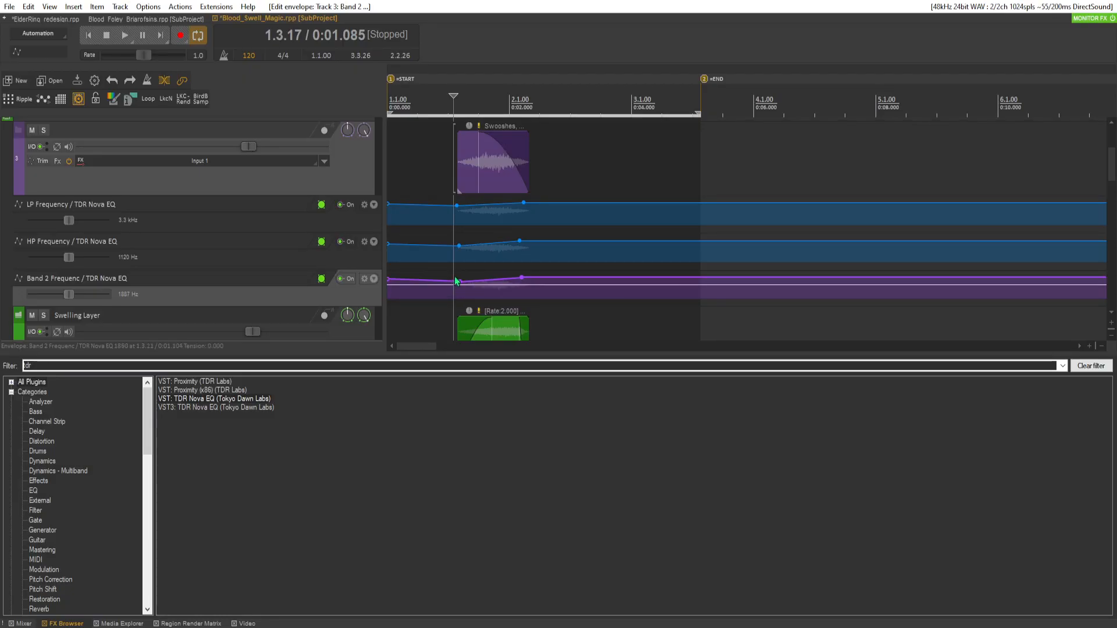
Reduce band II's gain in the swoosh track's Nova EQ to about 10 dB.
left_click_drag(1116, 57, 484, 81)
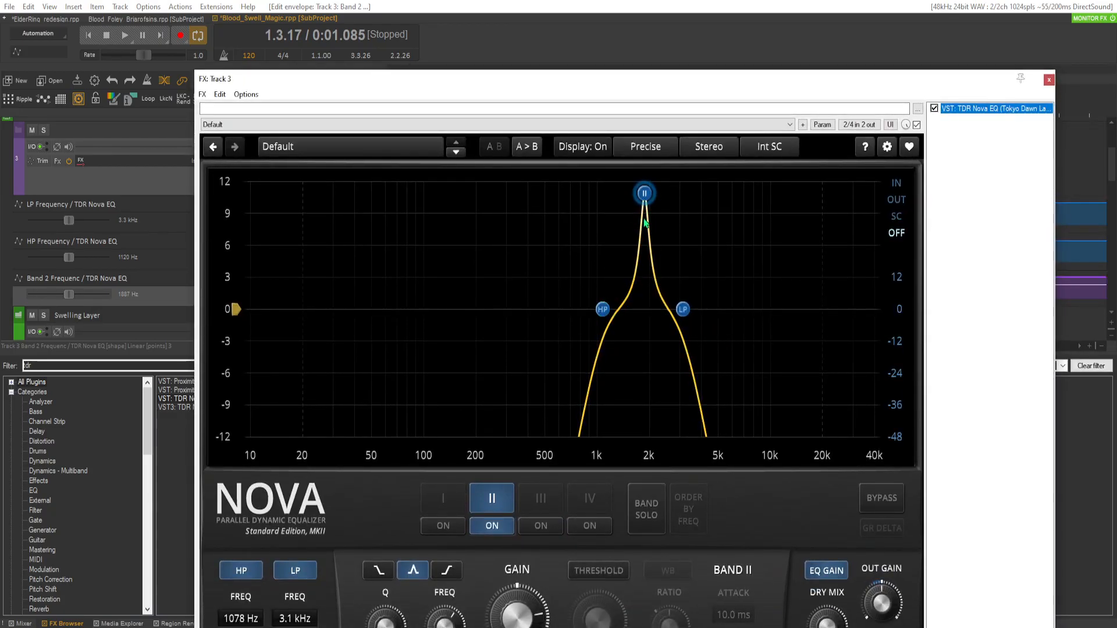
left_click_drag(645, 219, 645, 238)
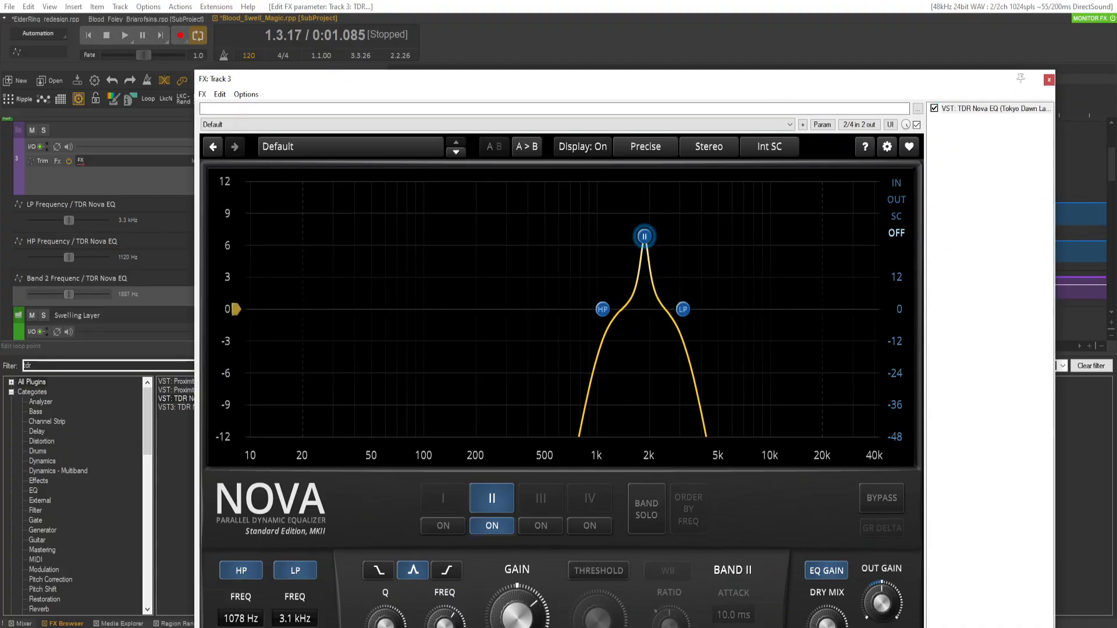
left_click_drag(651, 234, 645, 203)
key("Escape")
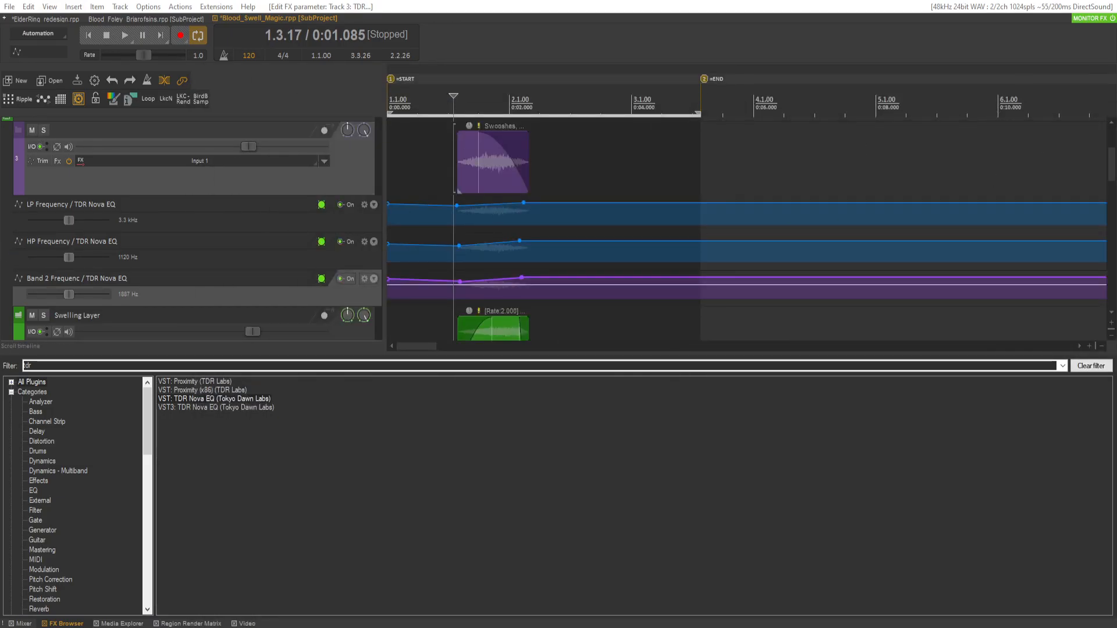
Reopen the swoosh track's Nova EQ and play from near the project start to check the automated filter sweep.
key("f")
left_click(396, 162)
key("space")
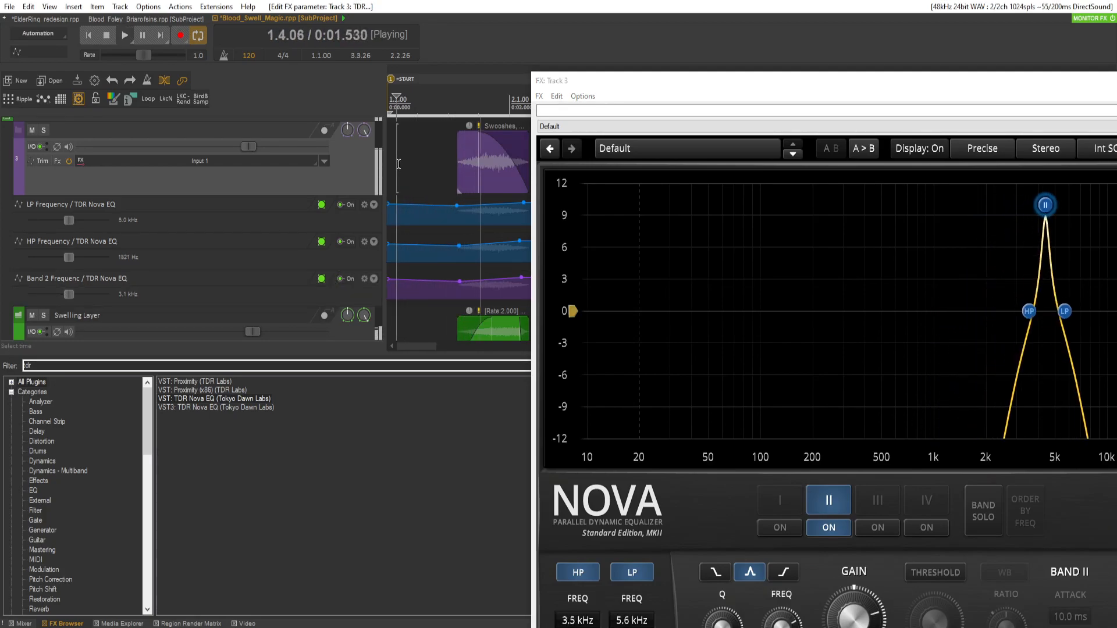
Close the swoosh track's Nova EQ and replay the section from near the project start.
key("space")
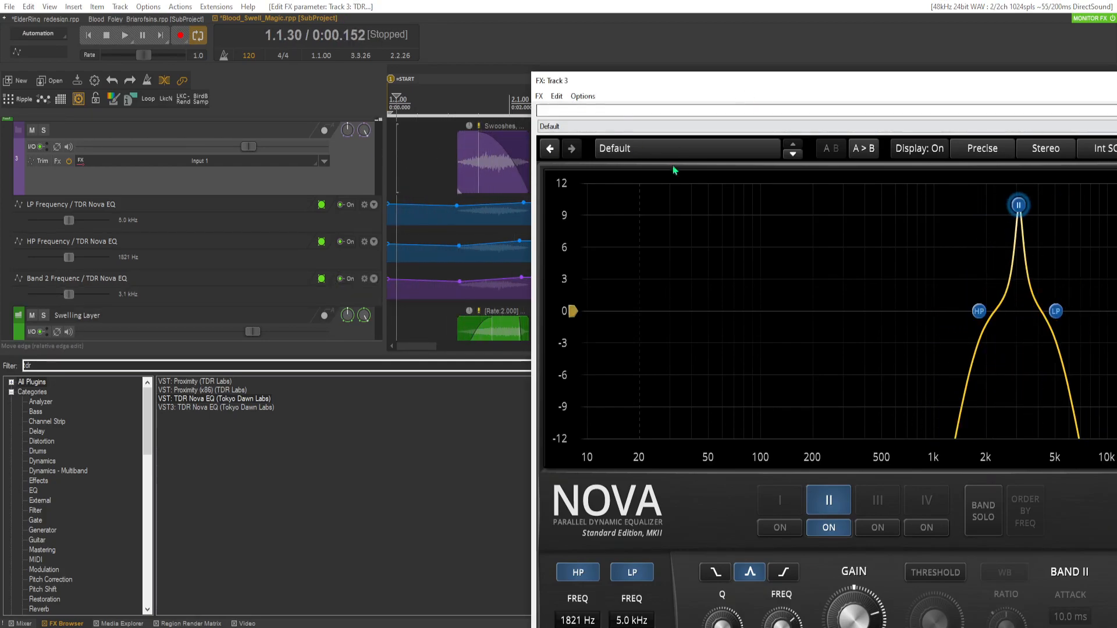
key("f")
key("space")
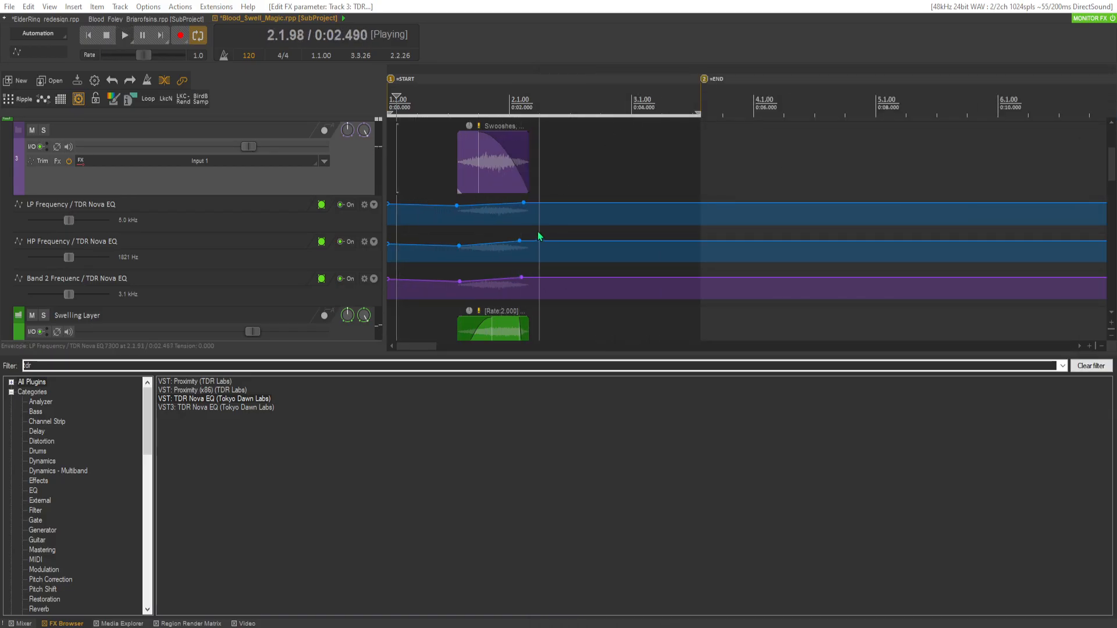
Change the swoosh clip's fade-out to the third curve shape, add a fade-in of about 0.32 s, and audition it.
right_click(515, 164)
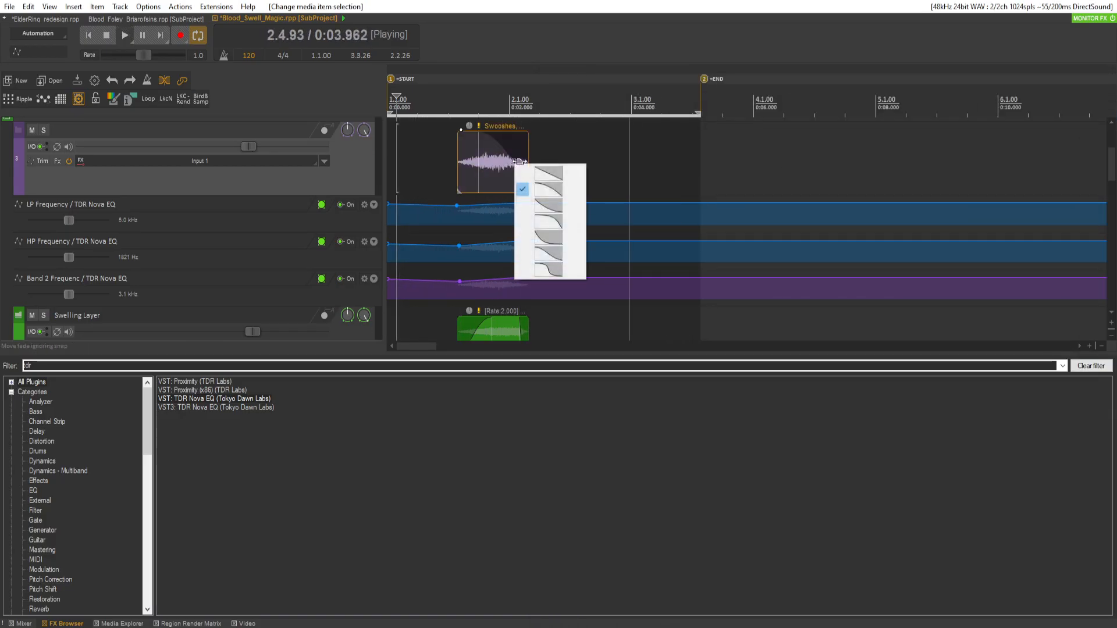
left_click(560, 204)
mouse_move(458, 130)
left_mouse_down()
mouse_move(521, 144)
mouse_move(459, 132)
mouse_move(476, 133)
left_mouse_up()
key("space")
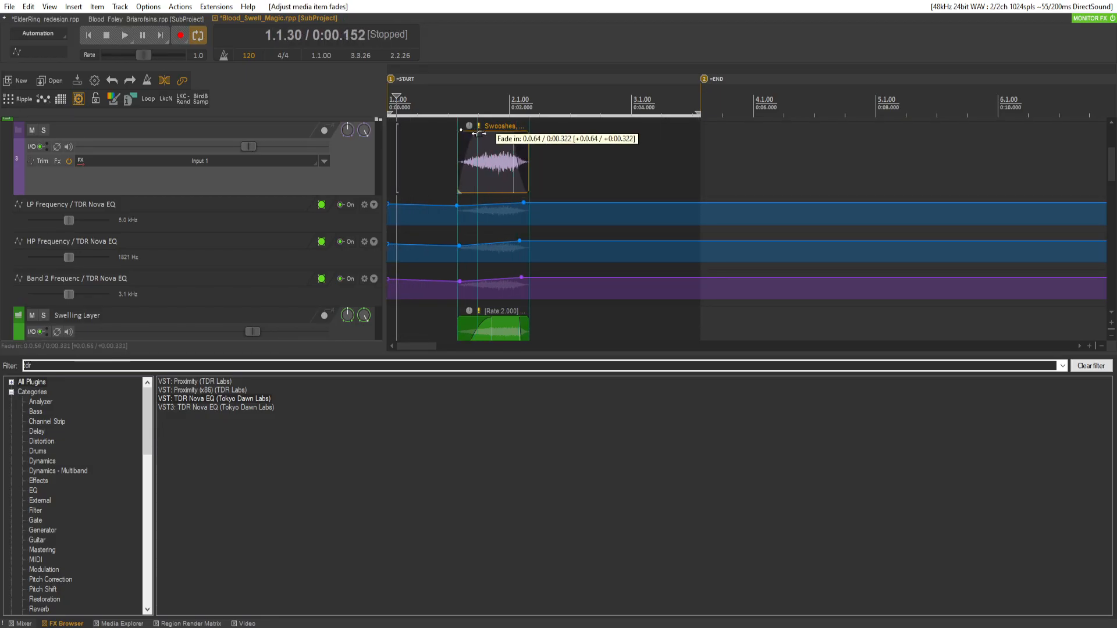
left_click(426, 145)
key("space")
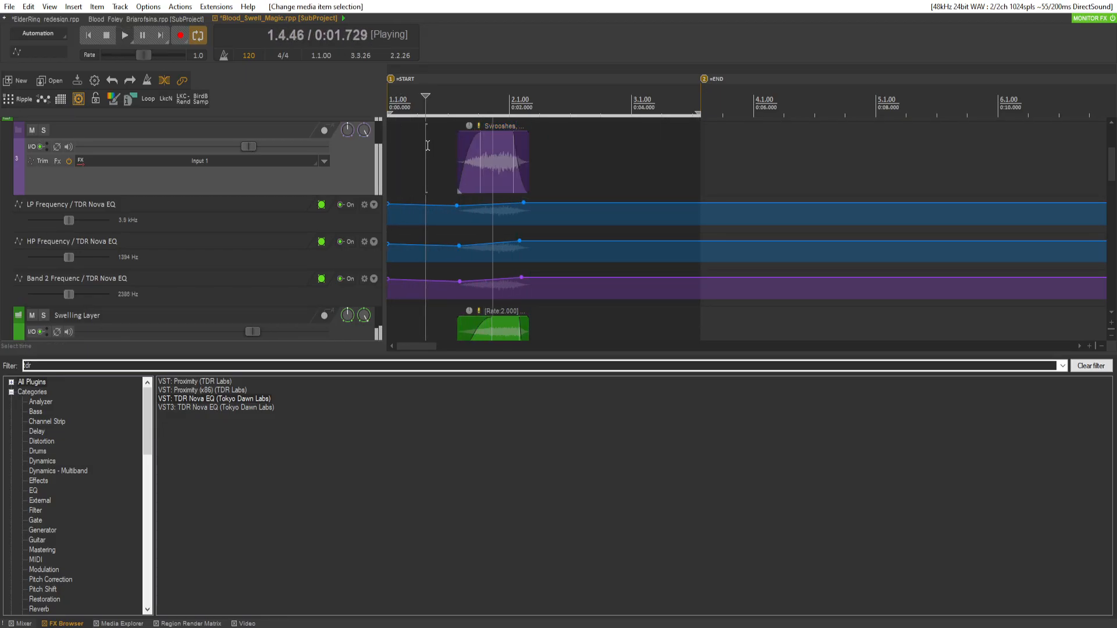
key("space")
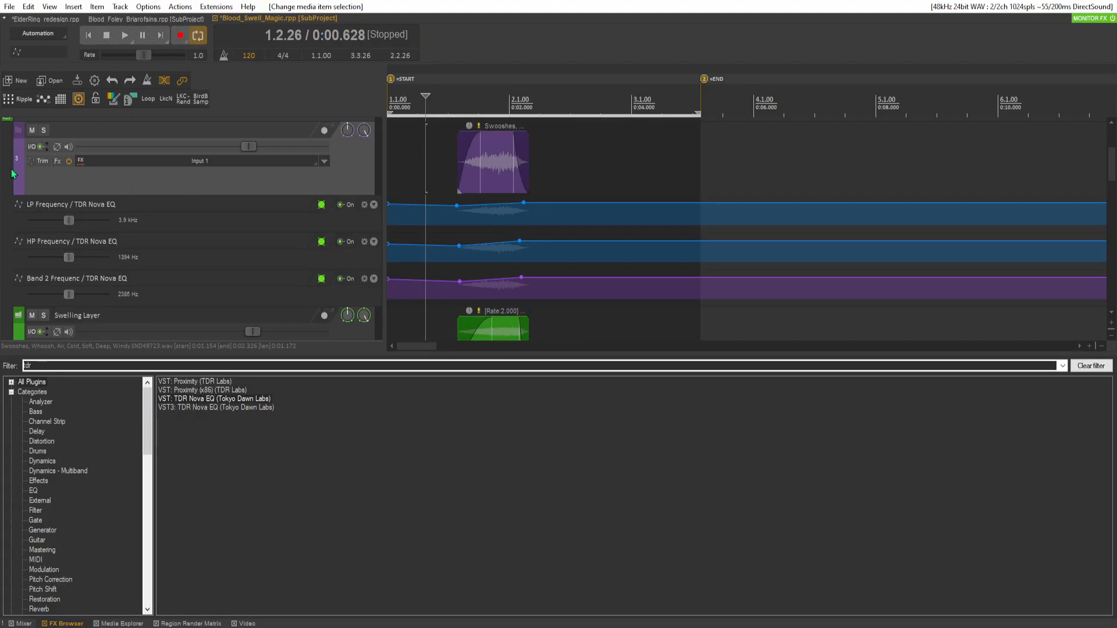
Find plug-ins matching "VERB" and add H-Reverb Stereo (x86) to the swoosh track.
left_click(59, 162)
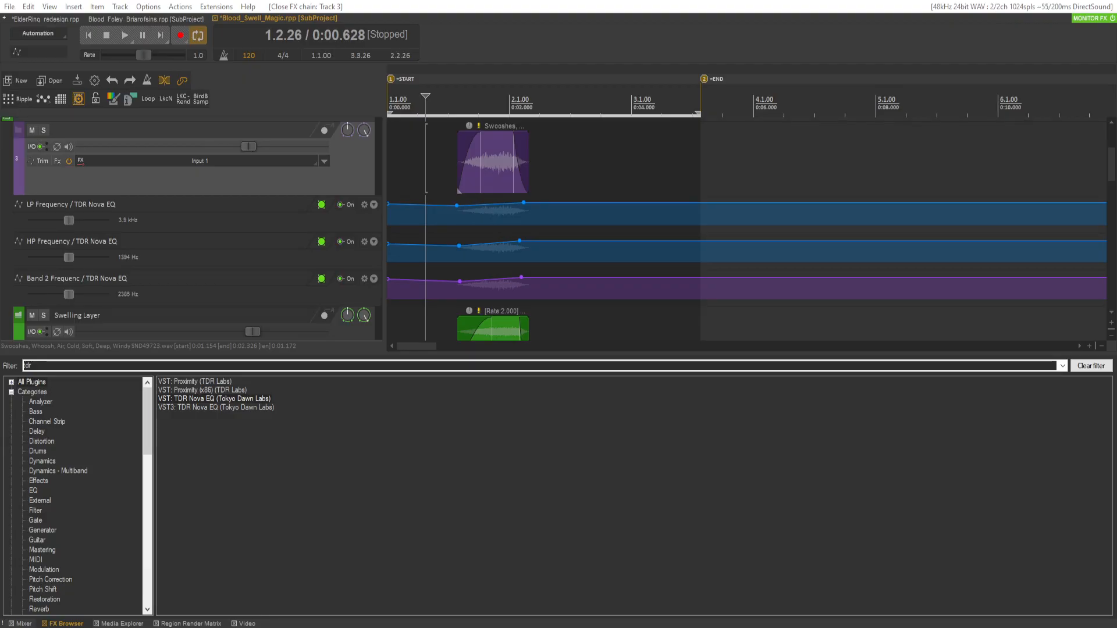
key("ctrl+a")
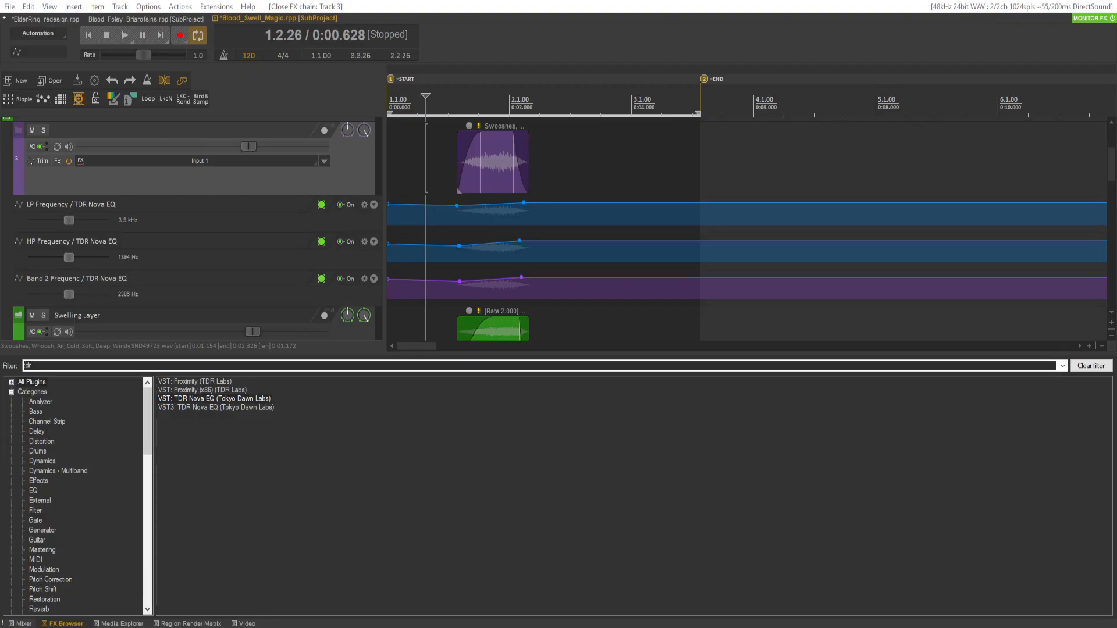
type("V")
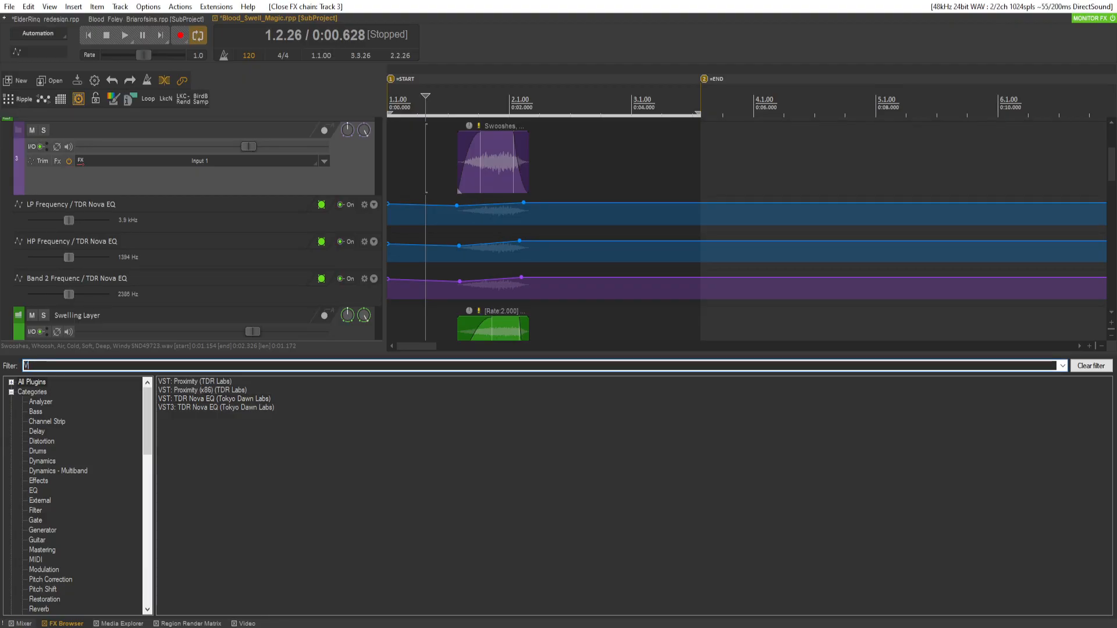
type("ERB")
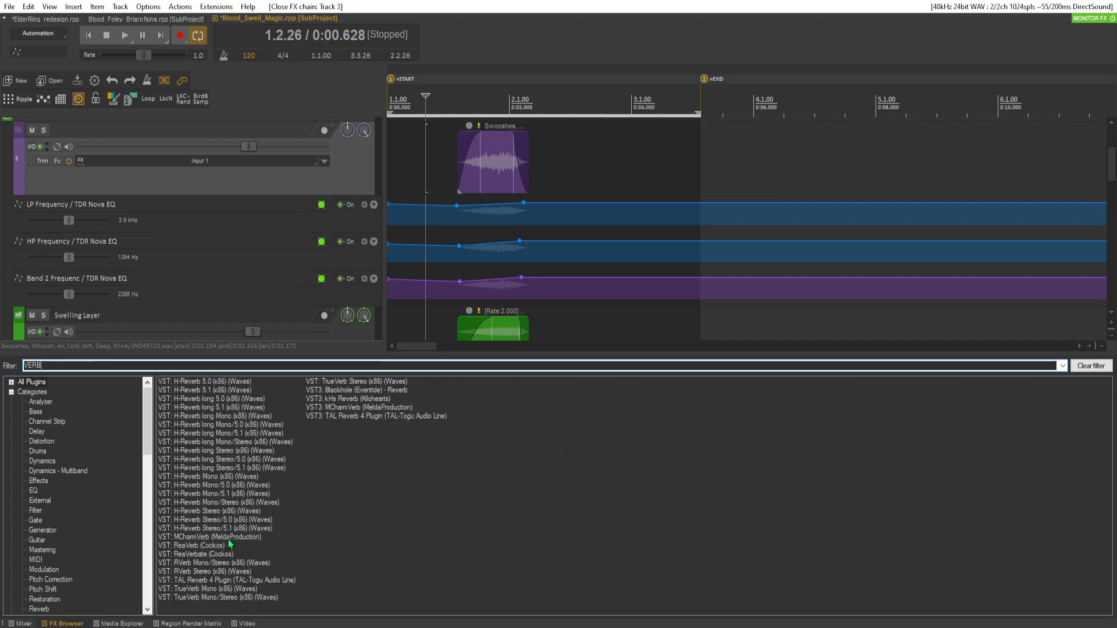
double_click(252, 512)
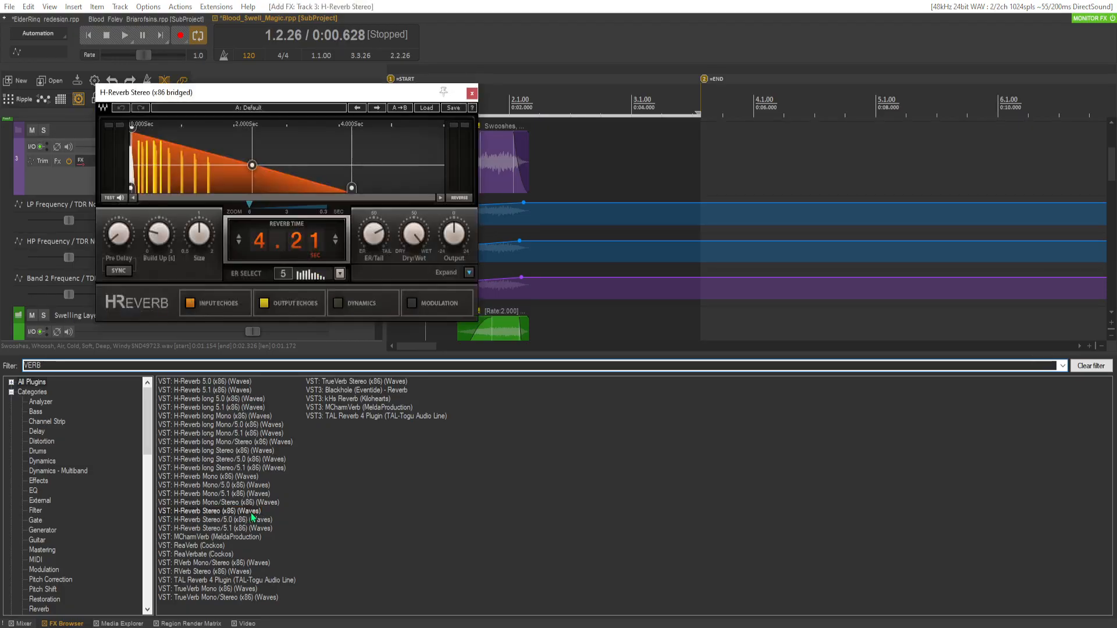
In H-Reverb, lower the dry/wet mix, set the reverb time to 2.56 s and switch off input and output echoes.
left_click_drag(414, 233, 414, 224)
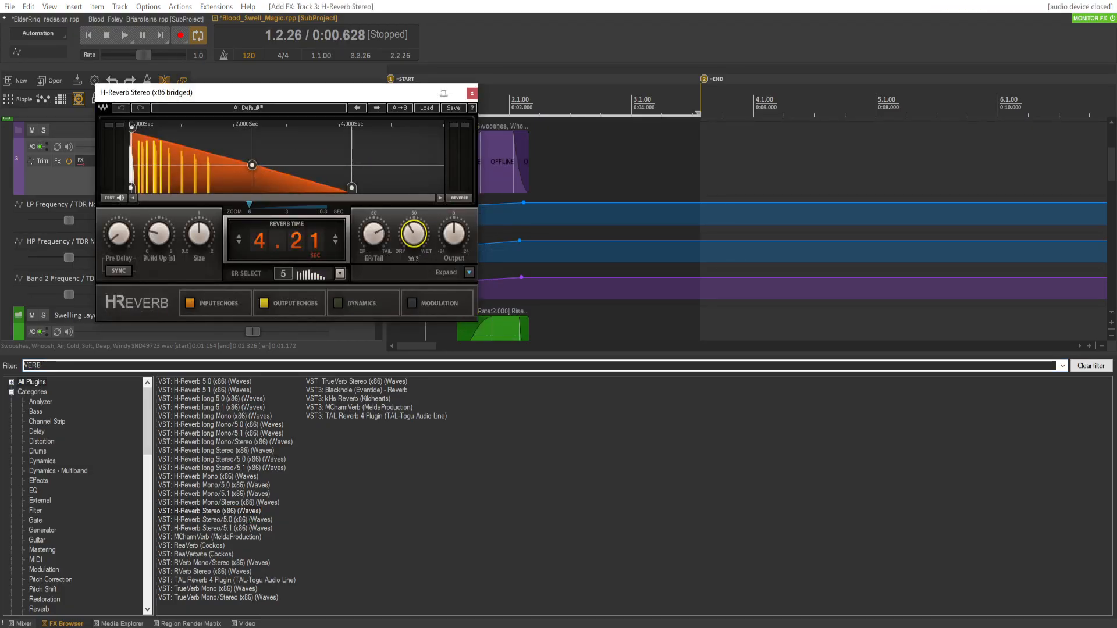
left_click_drag(351, 187, 265, 187)
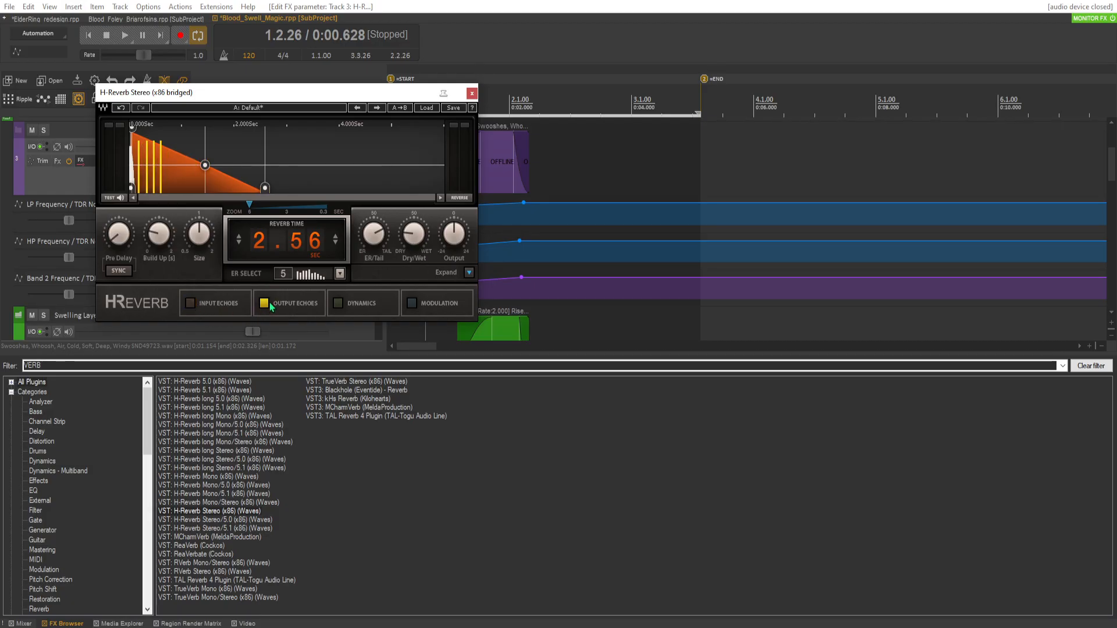
left_click(472, 93)
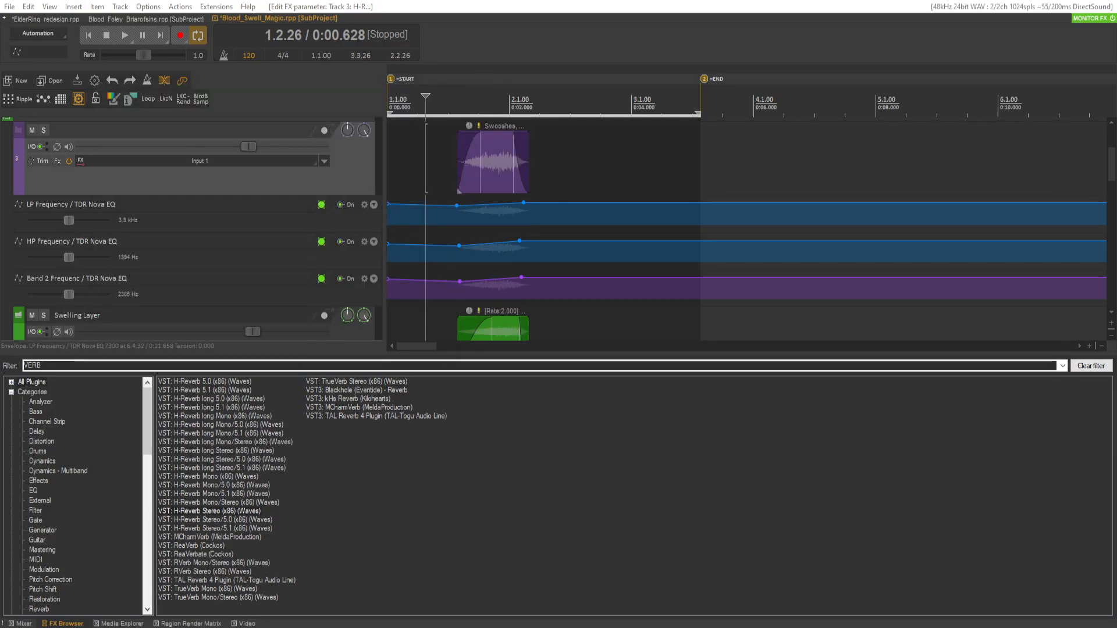
key("space")
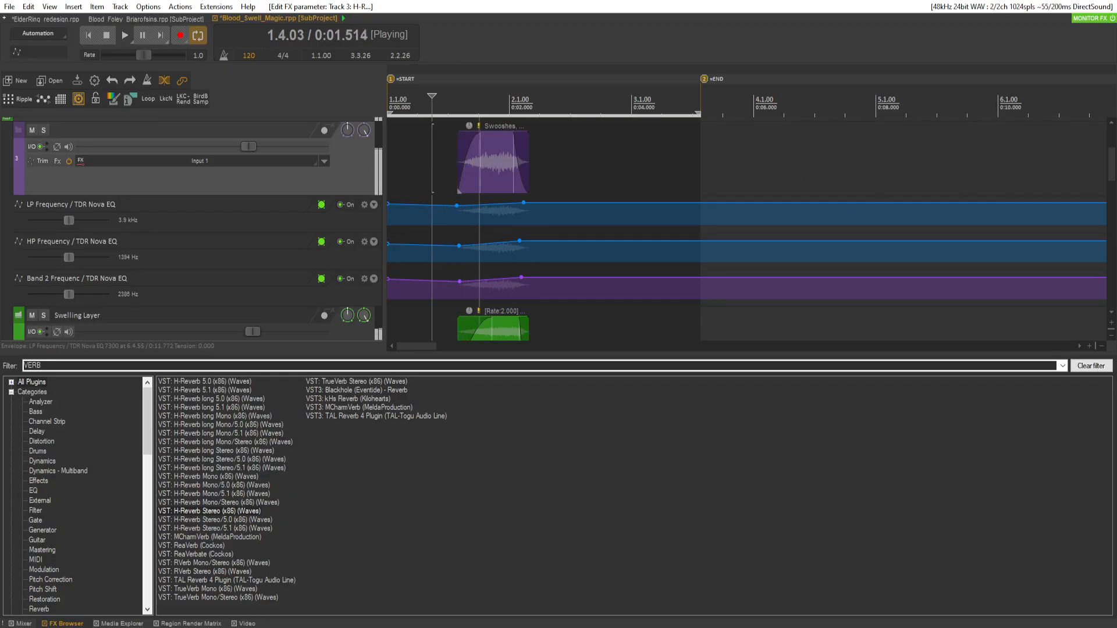
key("space")
Lower the swoosh track's volume to about -5.1 dB and audition it.
left_click_drag(273, 148, 246, 148)
key("space")
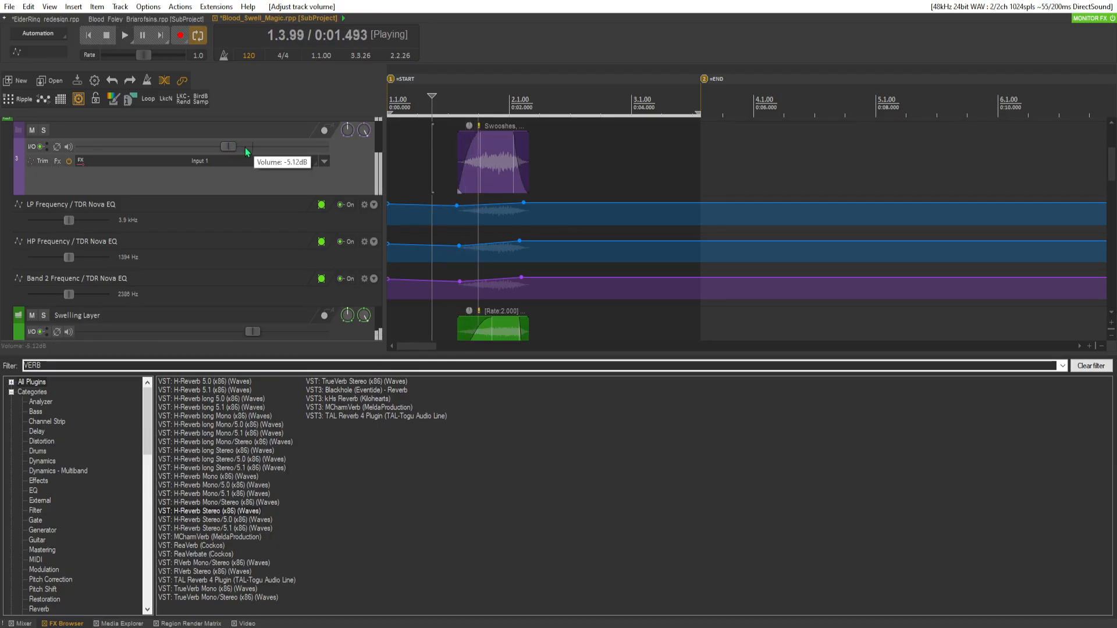
key("space")
Trim the end of the swoosh clip to about 0:02.285 and check the result in playback.
left_click_drag(528, 164, 516, 168)
key("space")
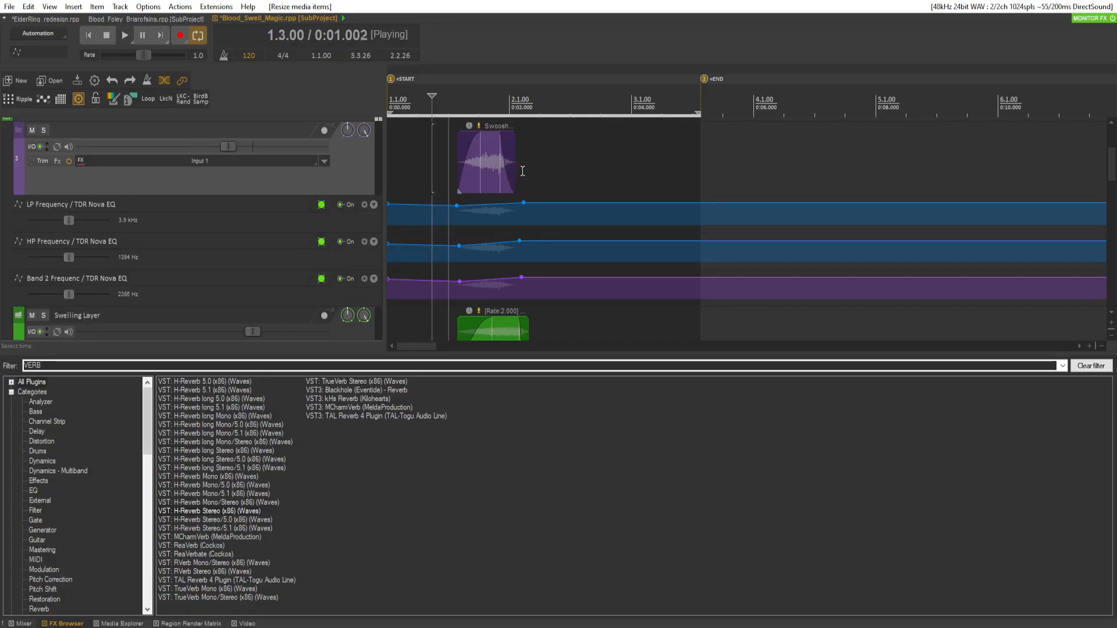
key("space")
left_click_drag(509, 174, 522, 177)
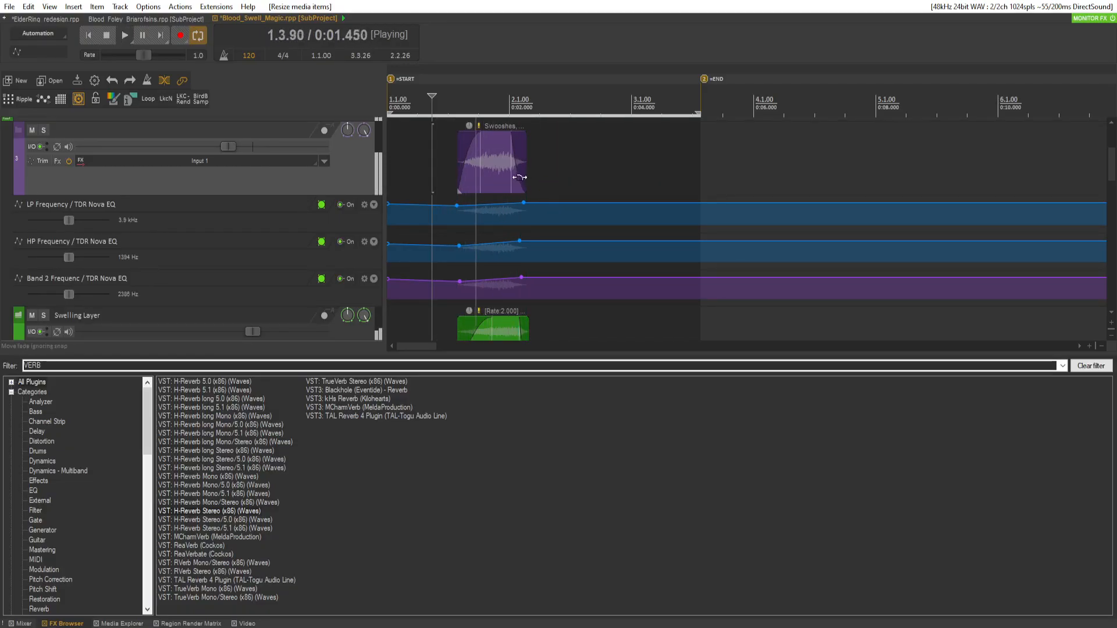
scroll(175, 202, "up", 1)
key("space")
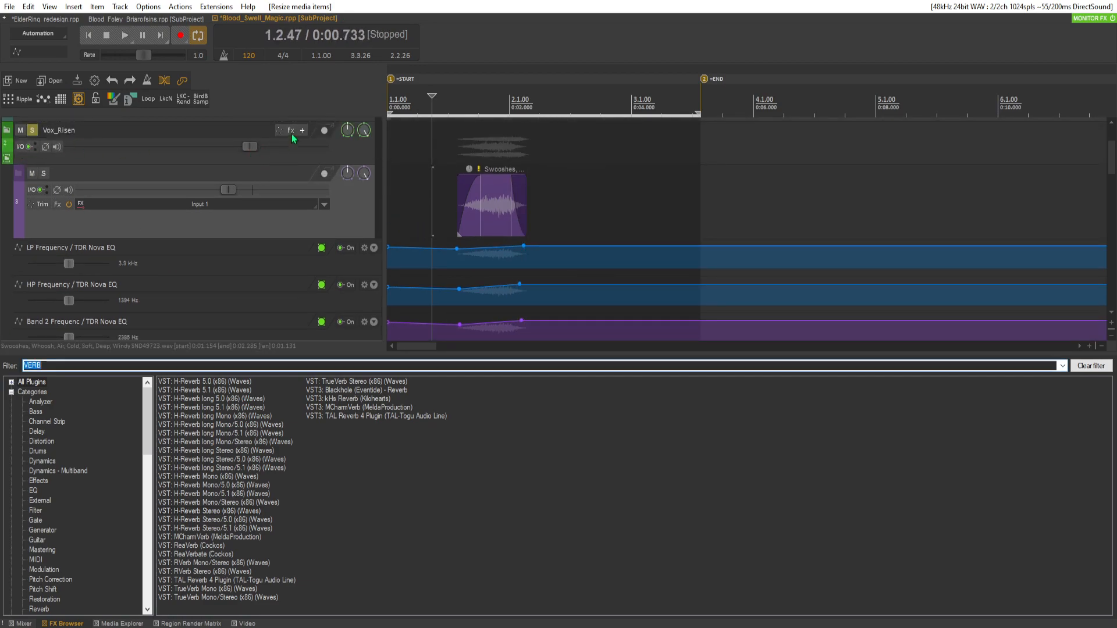
Find plug-ins matching "COMP", add ReaComp to the Vox_Risen folder track and audition the compressed mix.
type("COMP")
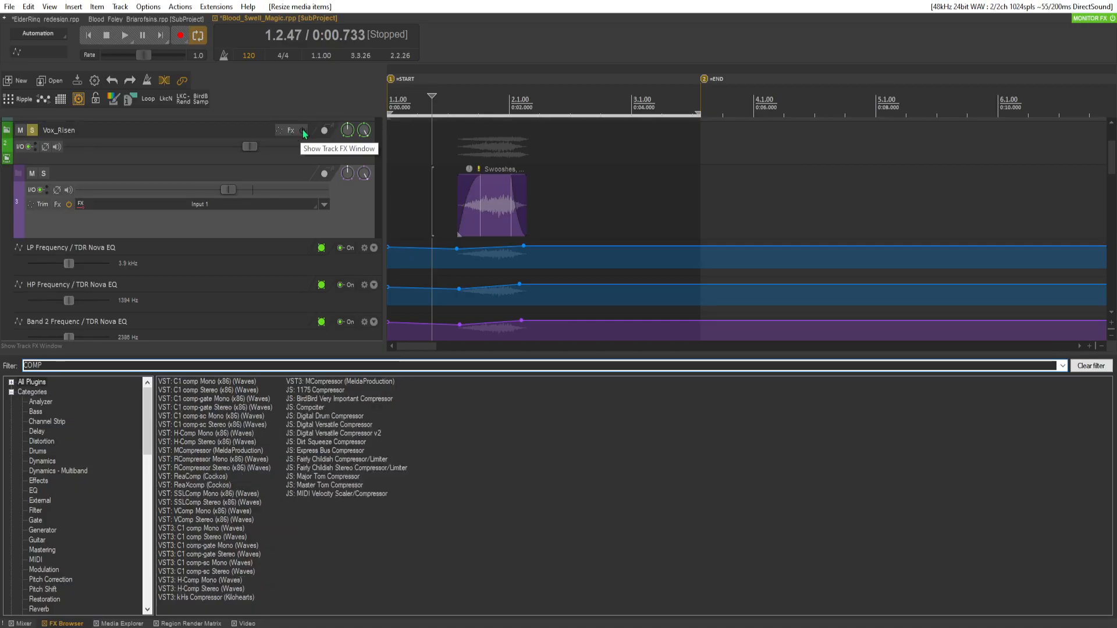
double_click(209, 480)
key("space")
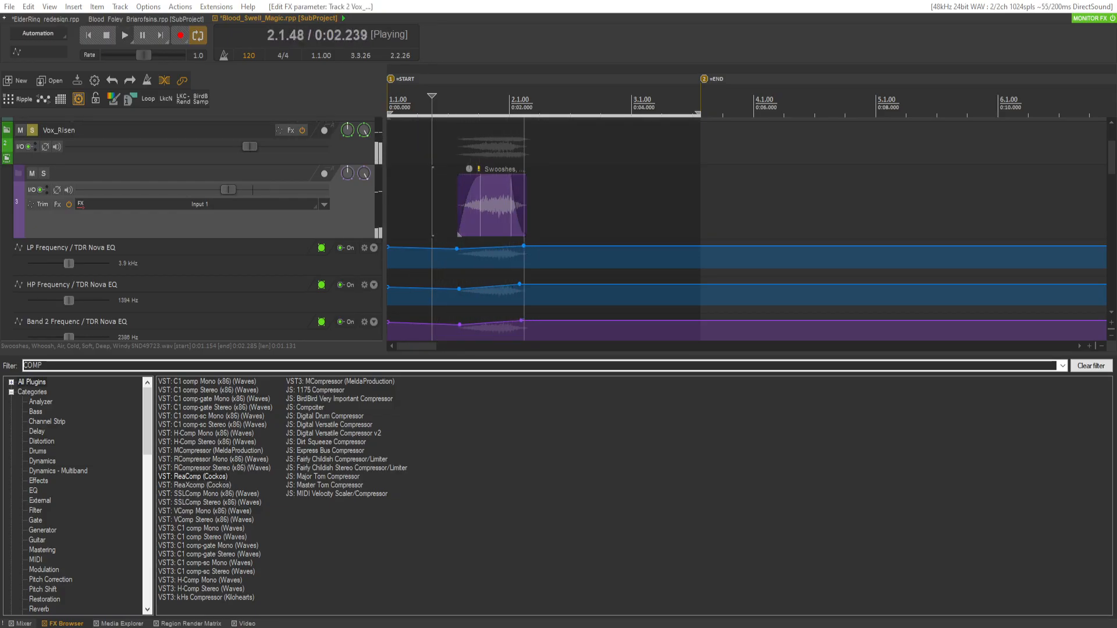
key("space")
Lower the swoosh track's volume slightly further to balance it within Vox_Risen.
scroll(260, 254, "up", 3)
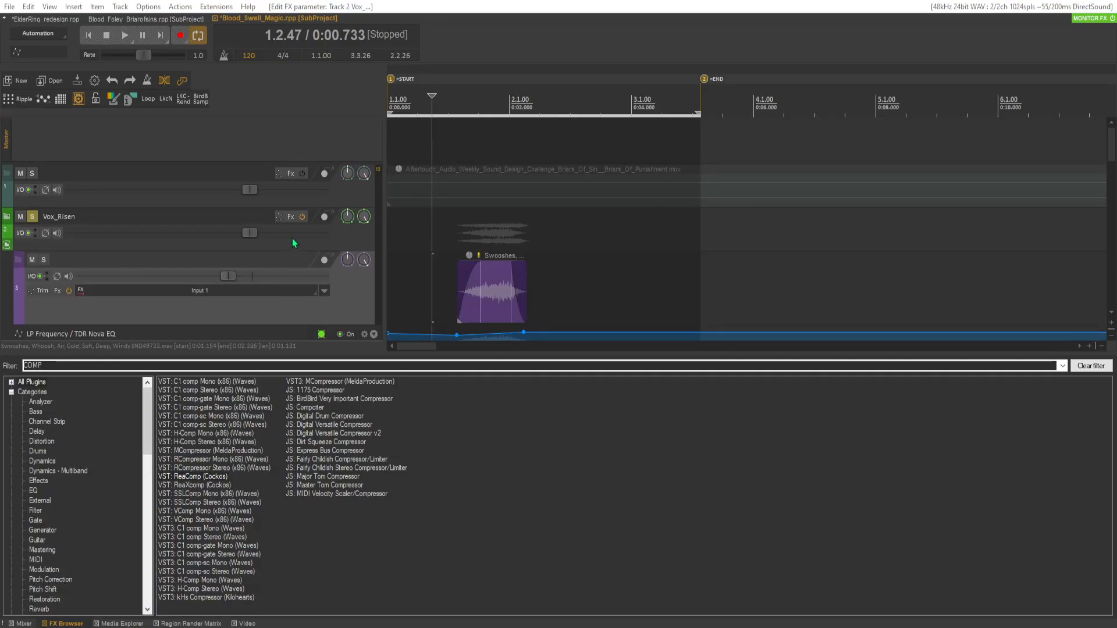
scroll(229, 261, "down", 1)
scroll(229, 260, "down", 1)
scroll(219, 214, "down", 3)
key("space")
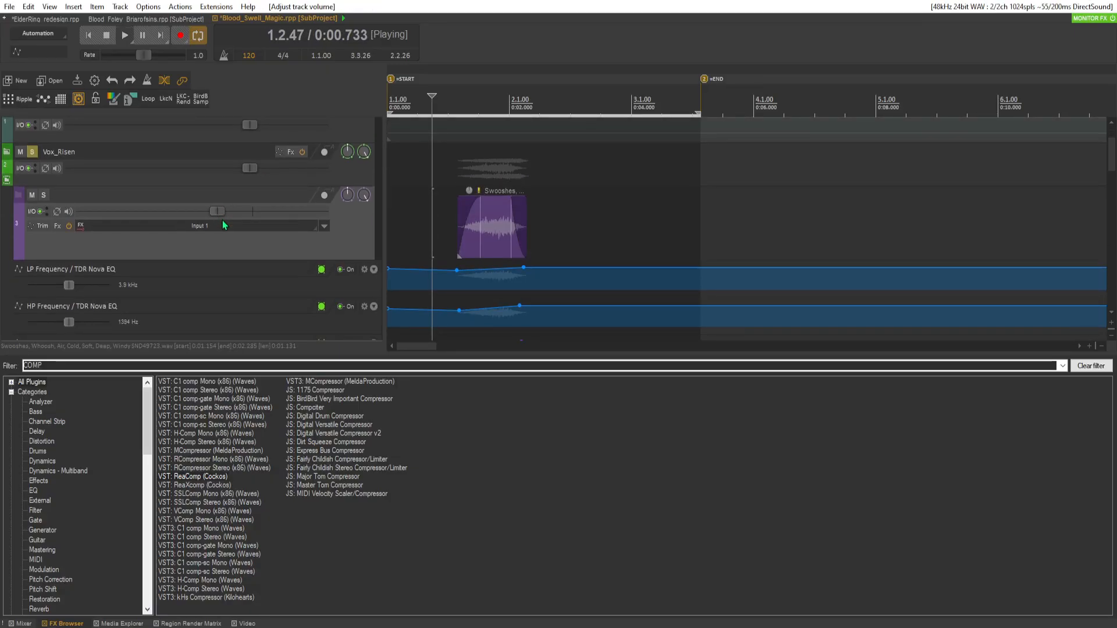
scroll(223, 226, "down", 2)
key("space")
Duplicate the swoosh track together with its clip, effects and envelopes.
right_click(353, 170)
left_click(372, 282)
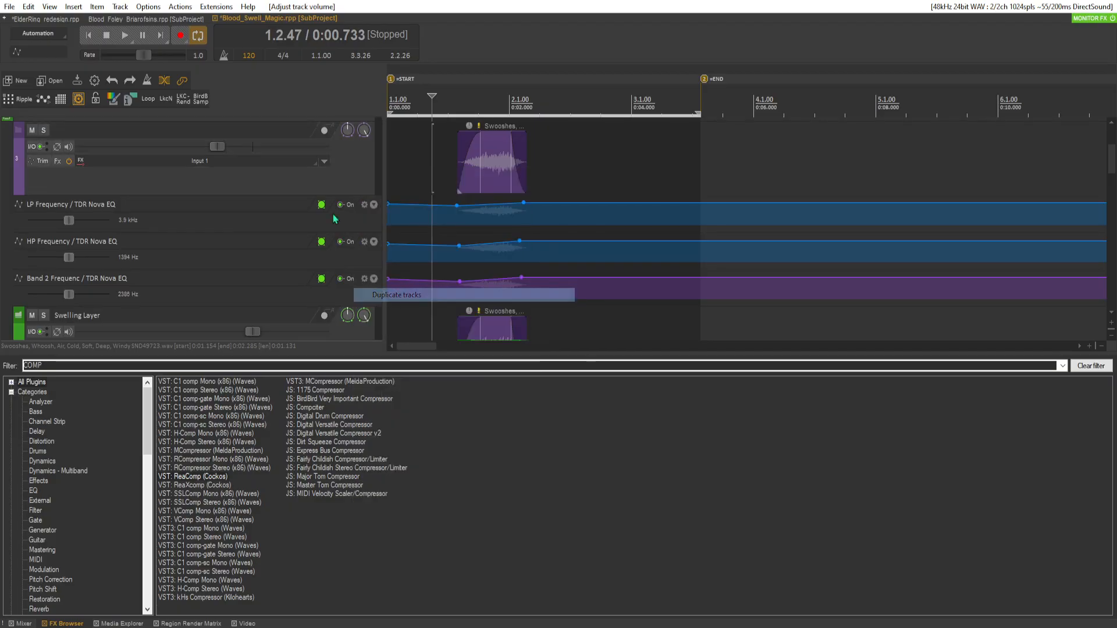
left_click(487, 110)
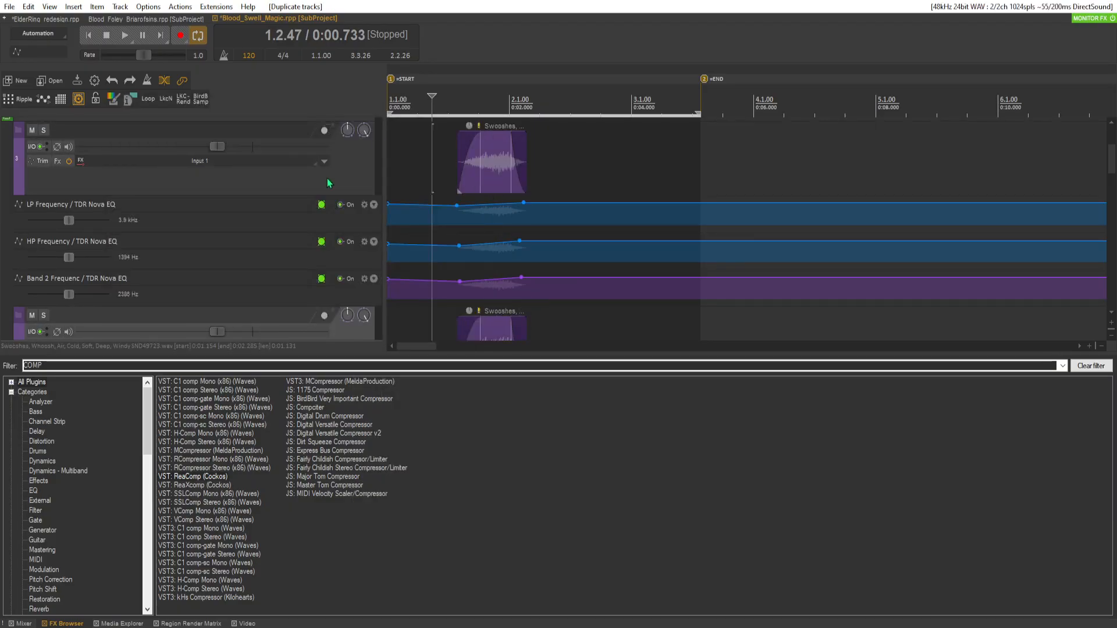
Pan the original swoosh track left and its duplicate right, and audition the wider sound.
left_click_drag(349, 133, 350, 136)
scroll(352, 169, "down", 3)
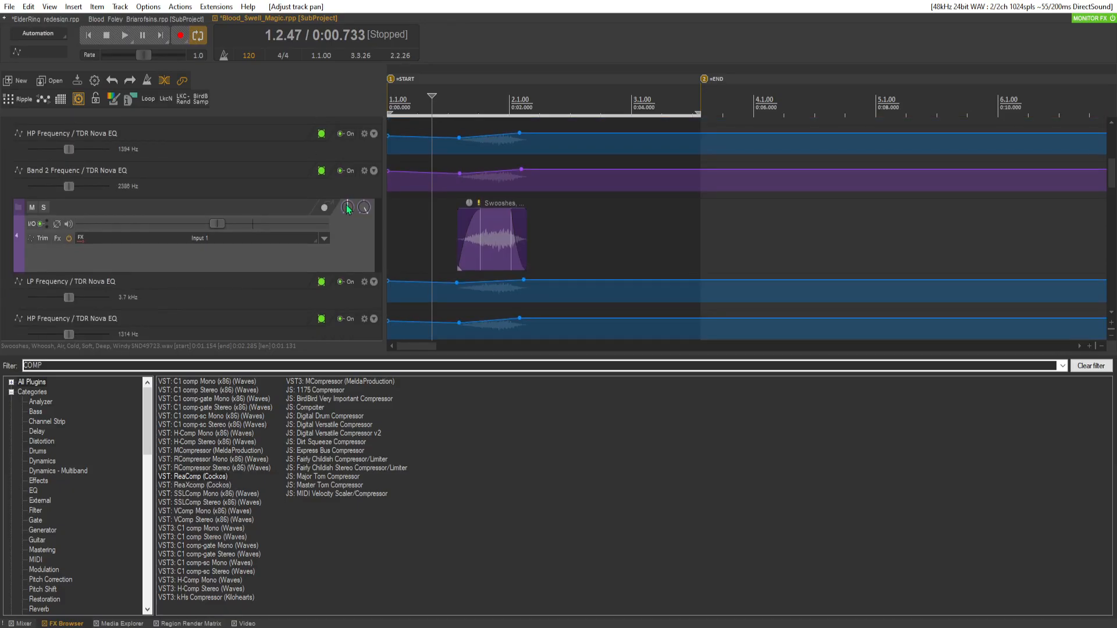
scroll(336, 235, "down", 3)
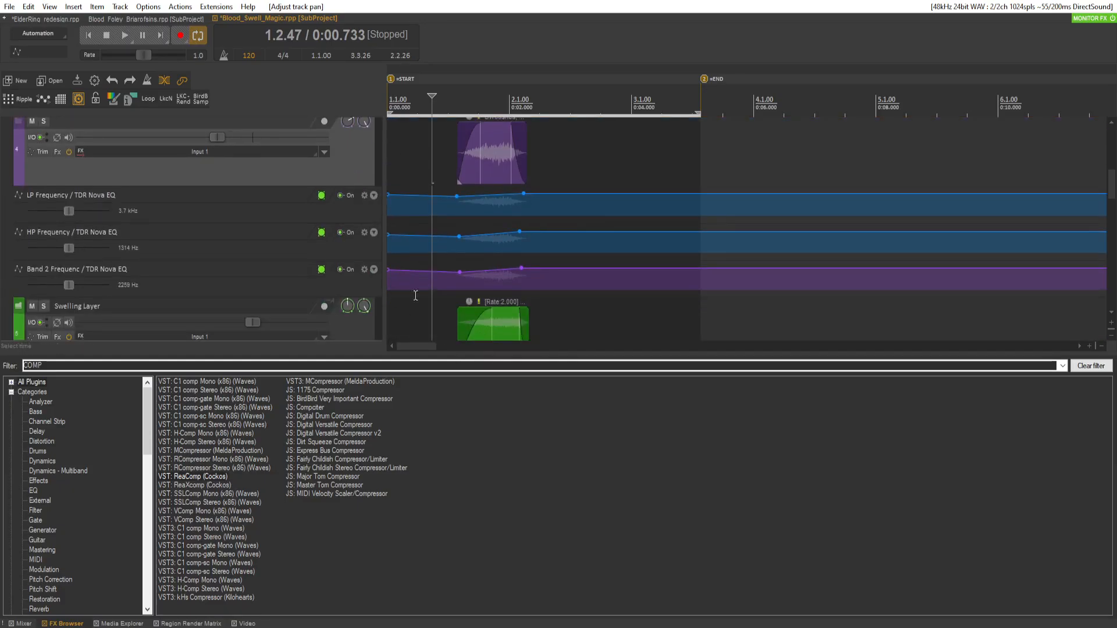
scroll(241, 239, "up", 4)
scroll(240, 239, "down", 7)
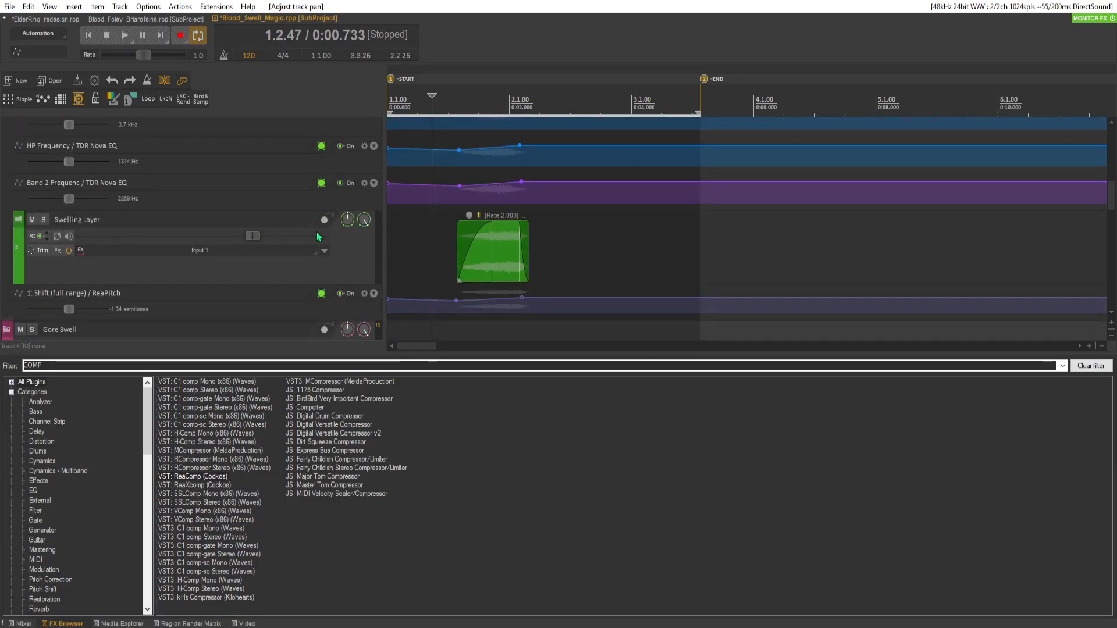
scroll(319, 237, "up", 2)
key("space")
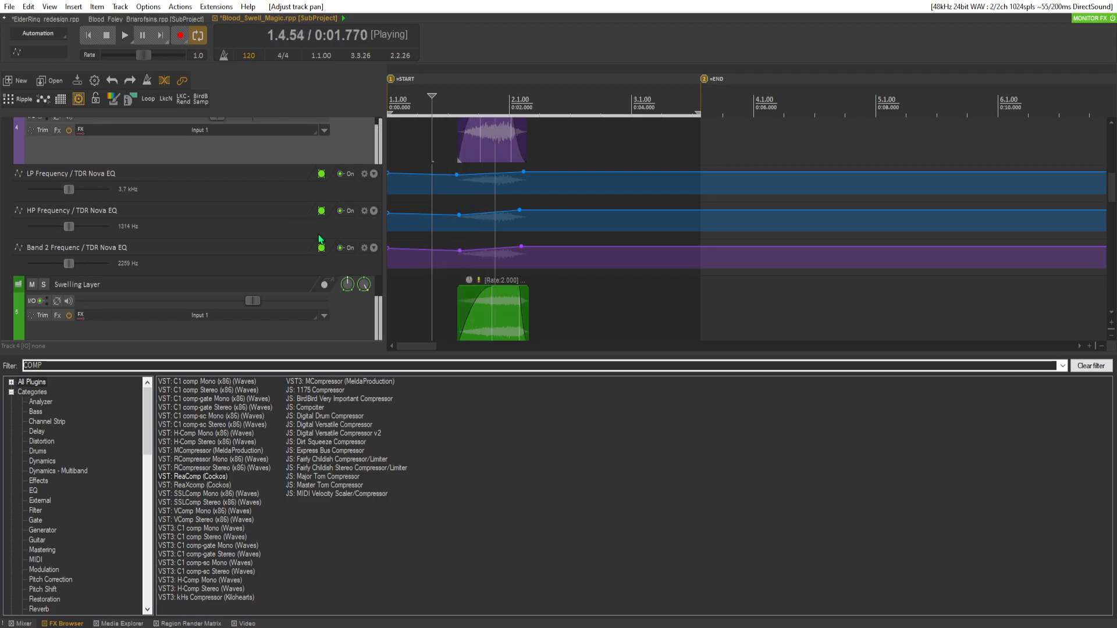
scroll(272, 242, "down", 3)
key("space")
Lower the volume of both swoosh tracks, checking the balance in playback, and save the subproject.
scroll(225, 240, "up", 2)
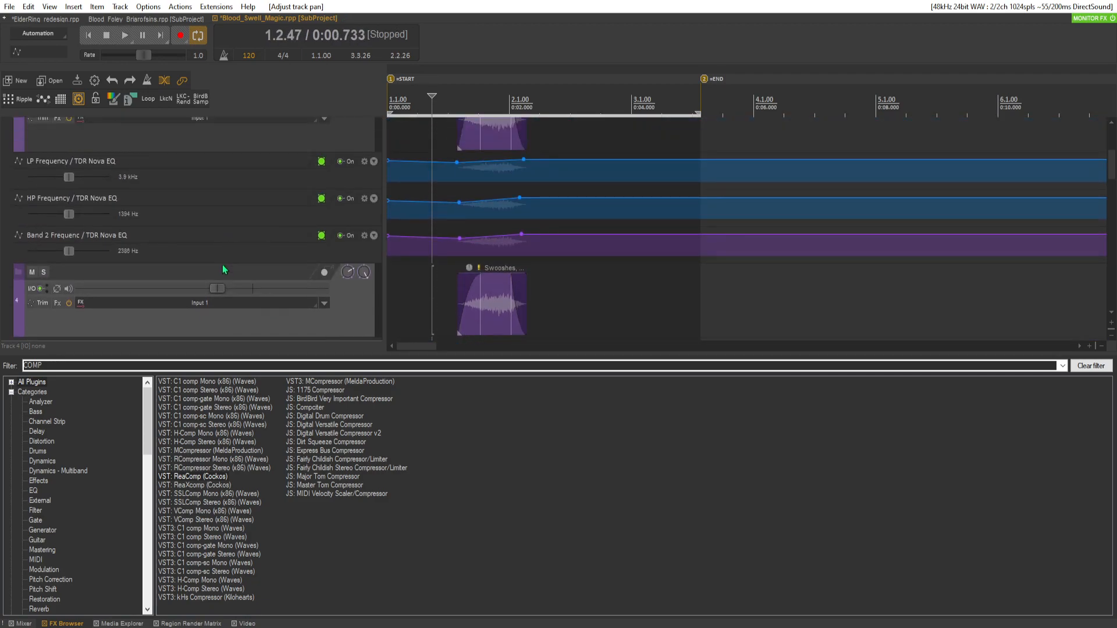
left_click_drag(219, 287, 211, 287)
scroll(208, 271, "up", 2)
scroll(209, 271, "up", 1)
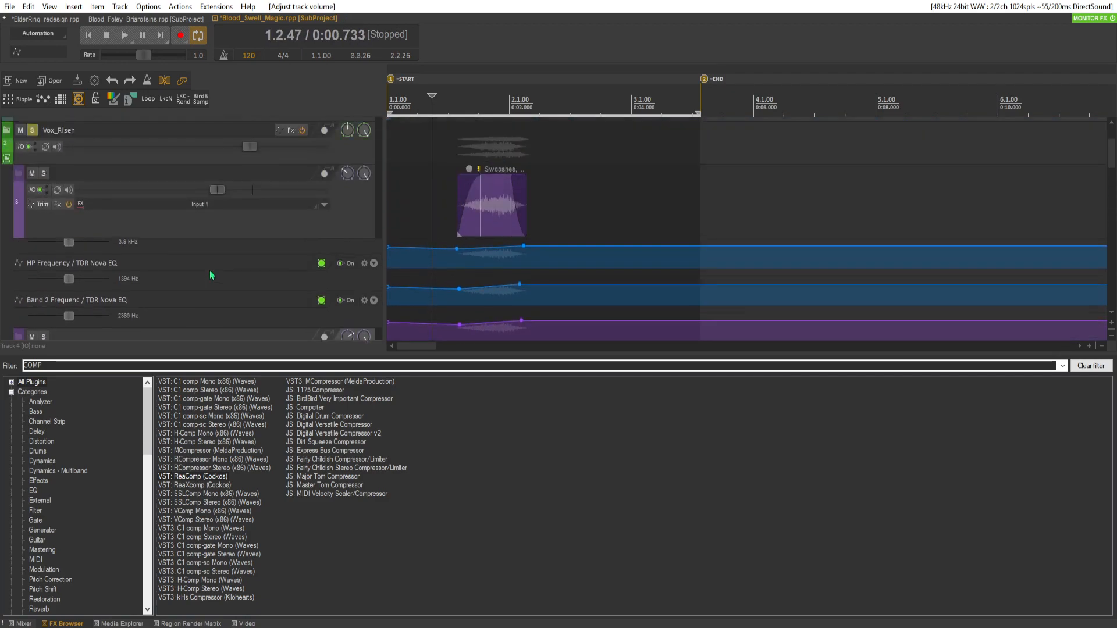
left_click_drag(213, 191, 204, 191)
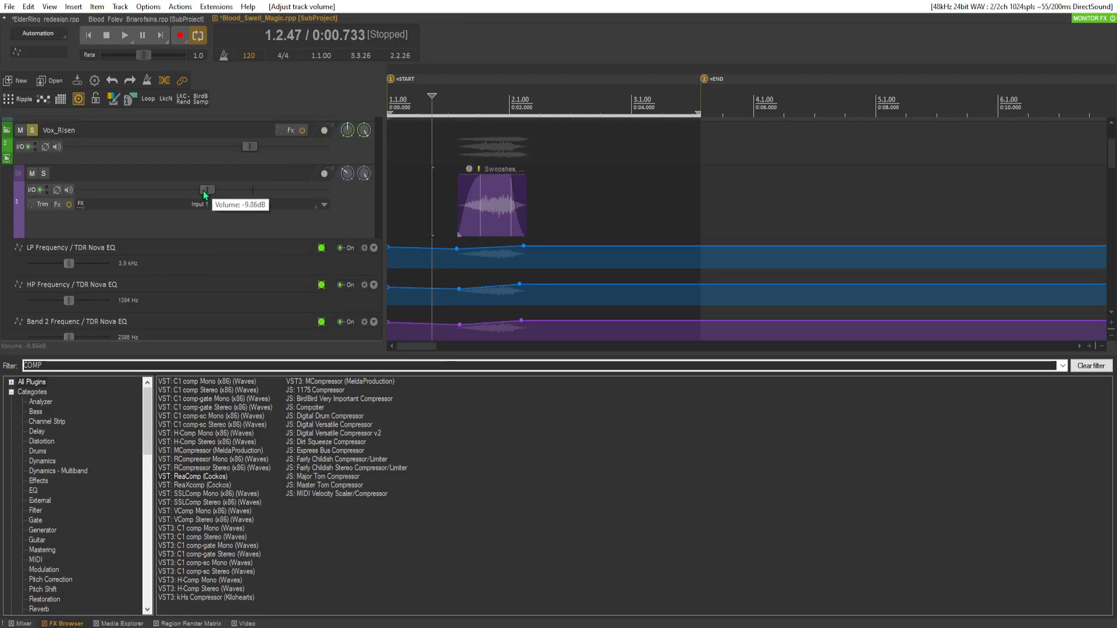
key("space")
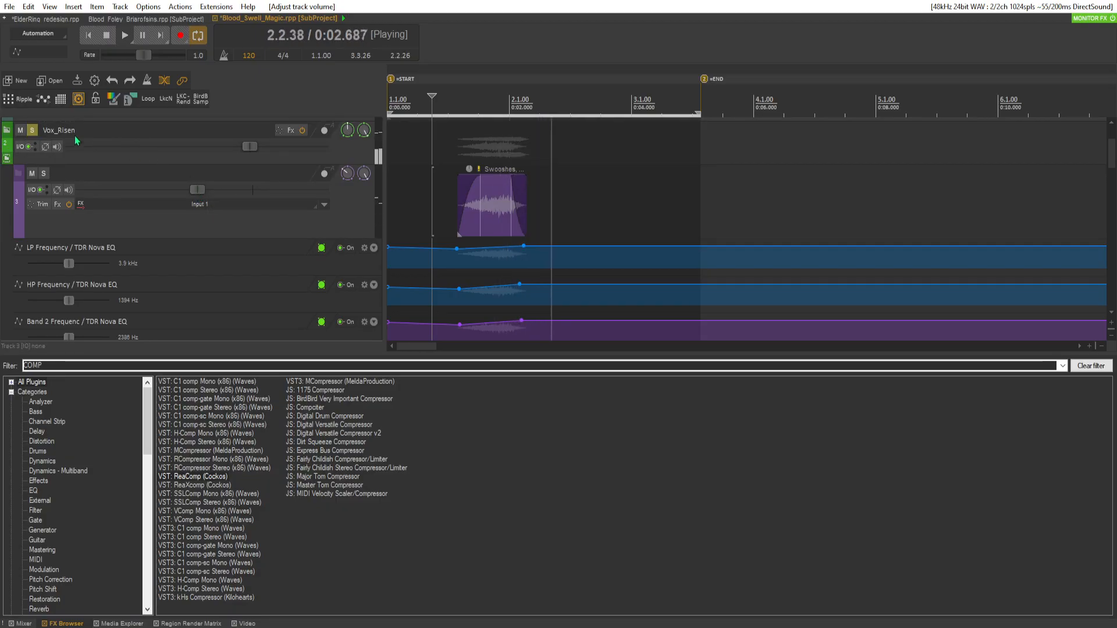
key("space")
scroll(156, 214, "up", 4)
key("ctrl+s")
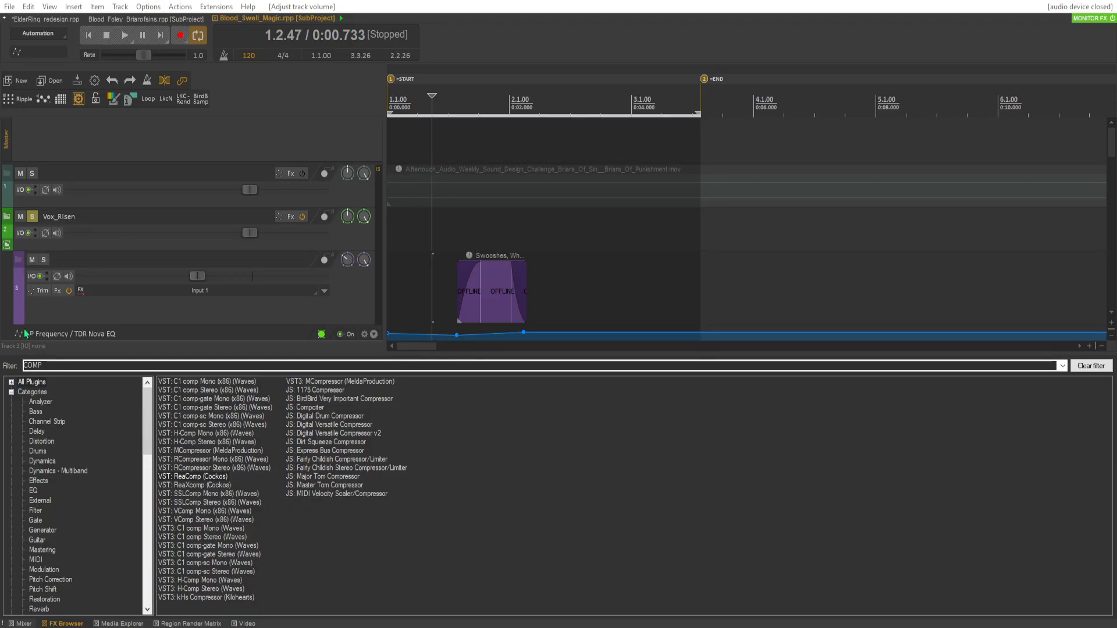
Search the effects for RING, add the VST3 MRingModulator (MeldaProduction) to Vox_Risen, and close the reverb window.
left_click(63, 292)
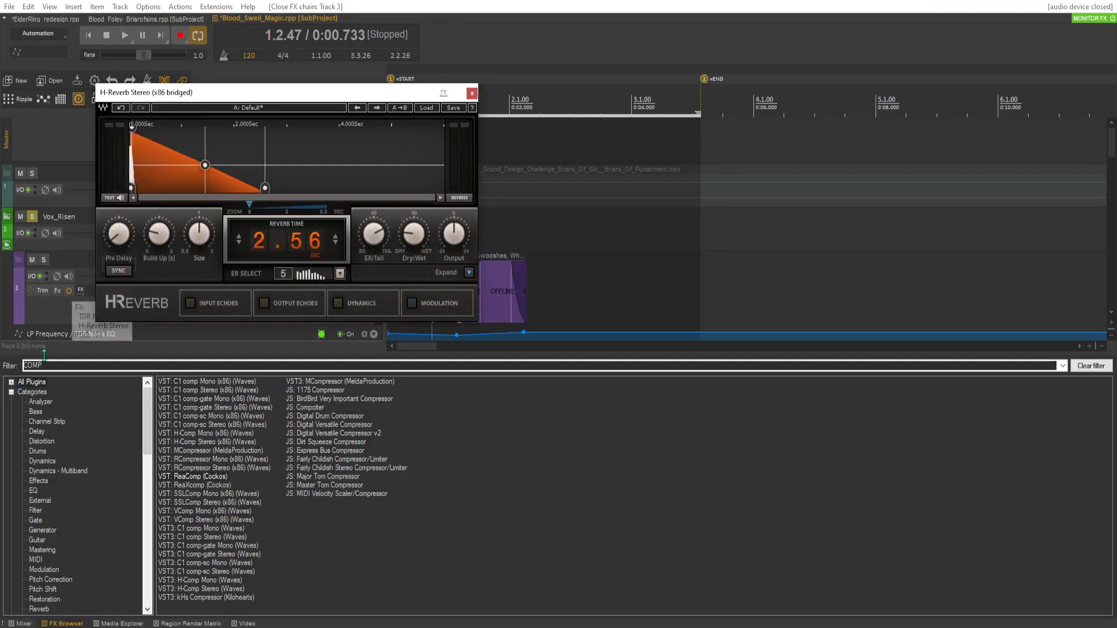
left_click(57, 367)
key("ctrl+a")
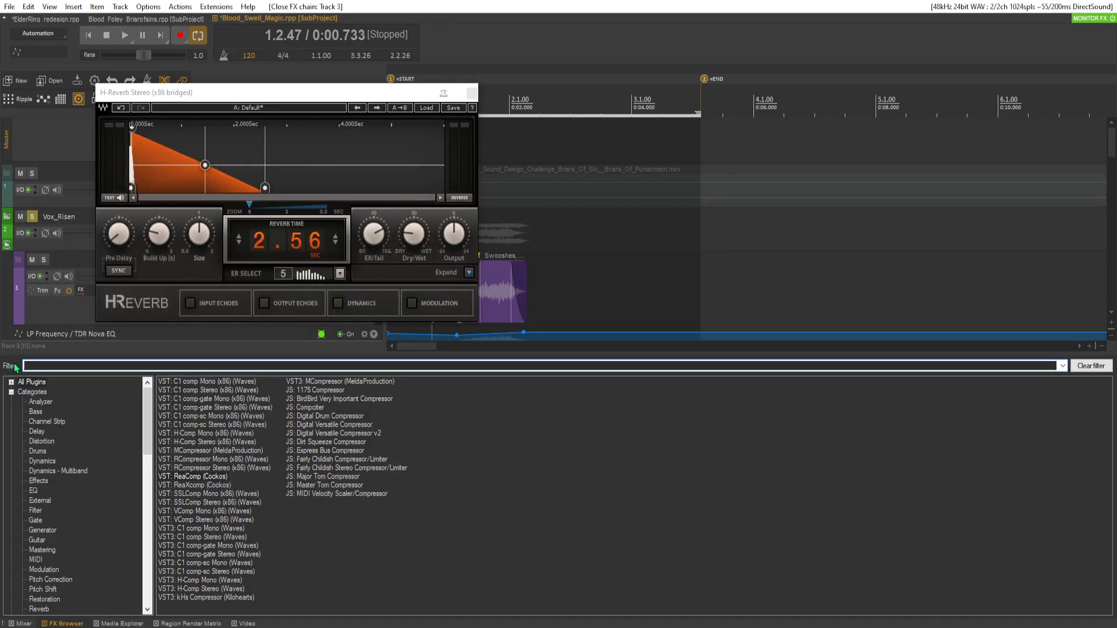
key("BackSpace")
type("RING")
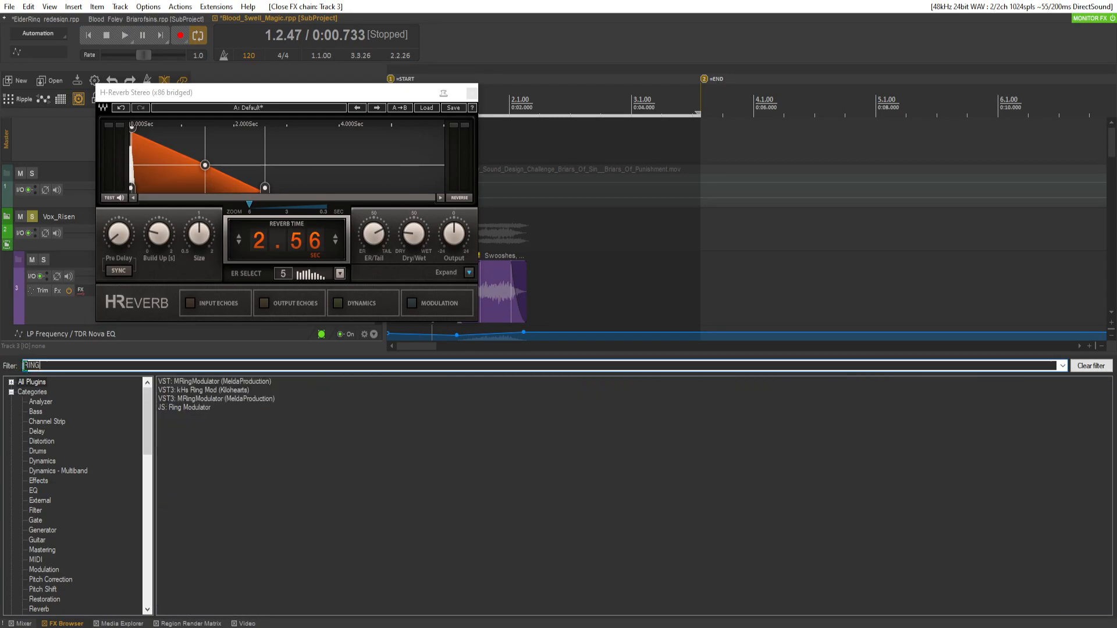
double_click(217, 402)
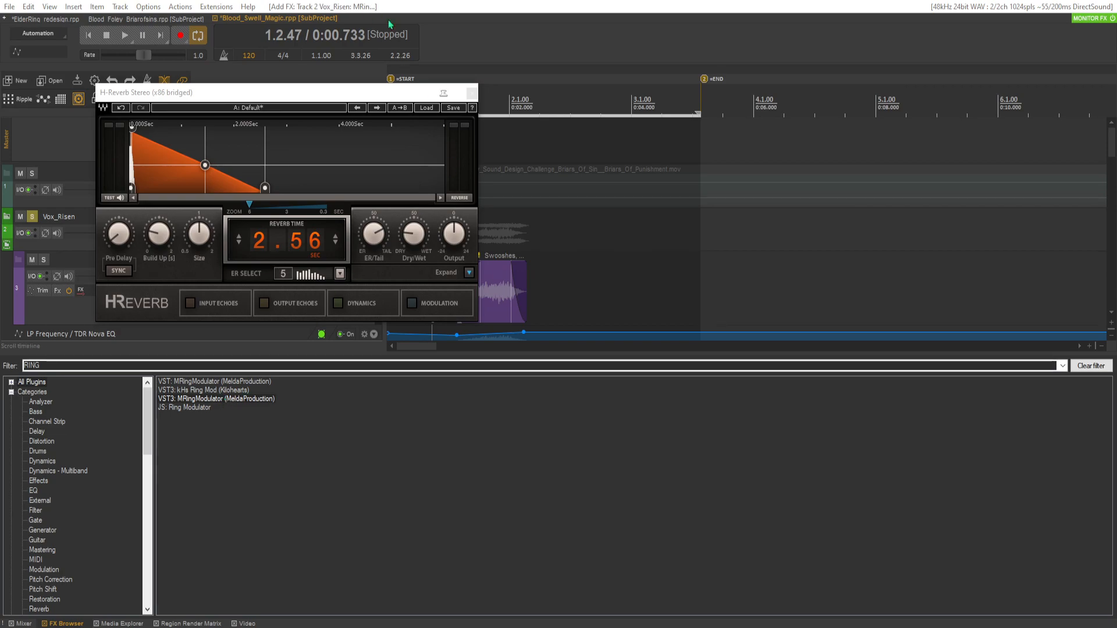
left_click(471, 93)
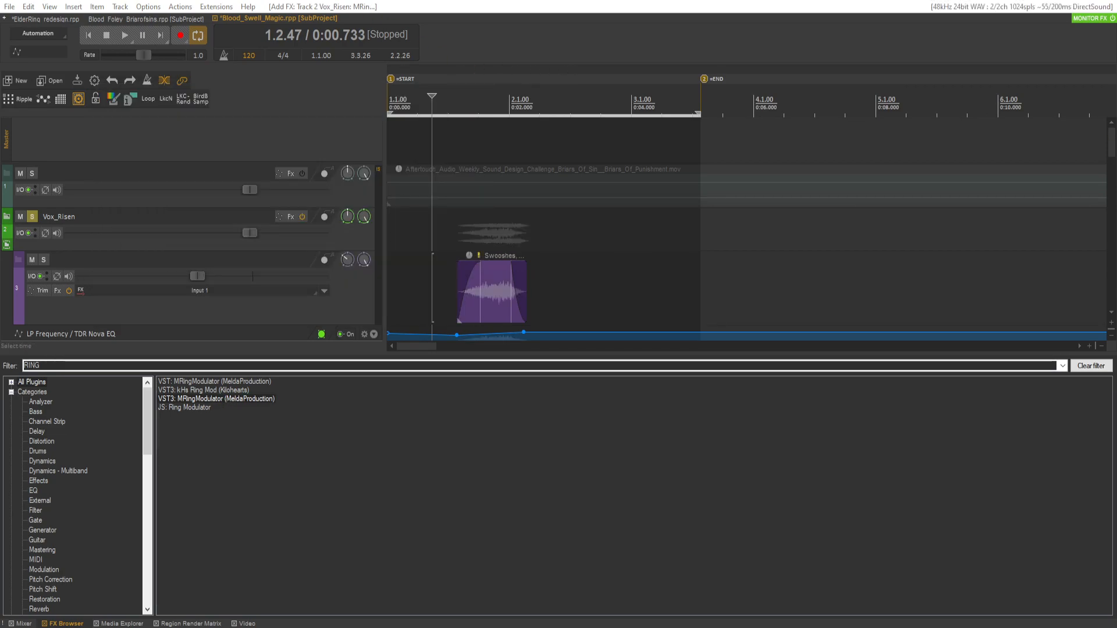
Adjust the MRingModulator settings on Vox_Risen while auditioning the swoosh repeatedly.
key("space")
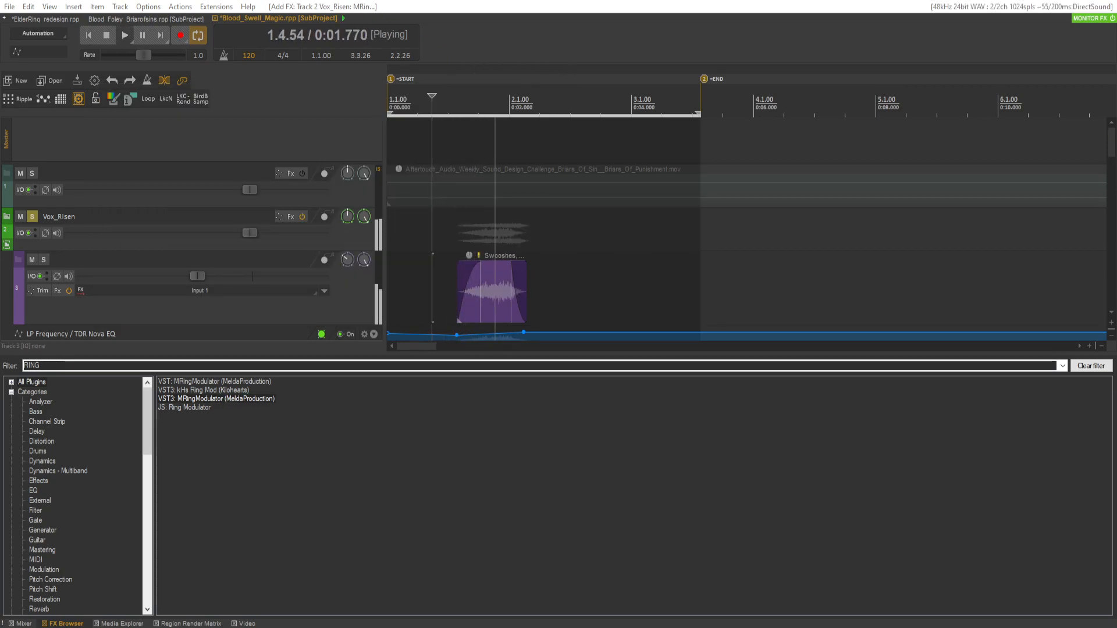
key("space")
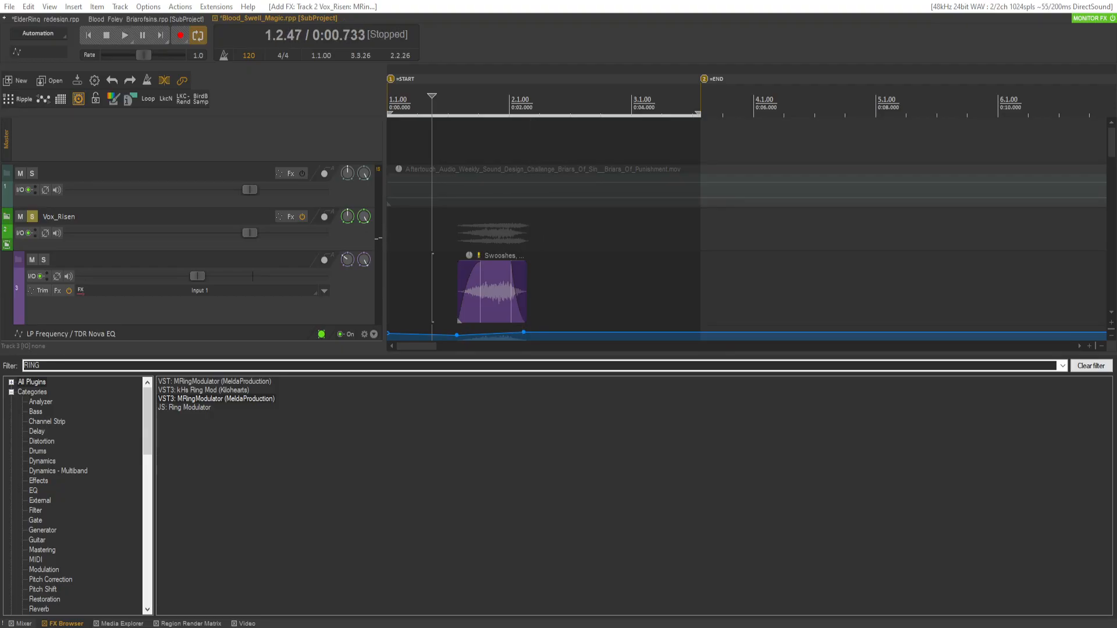
key("space")
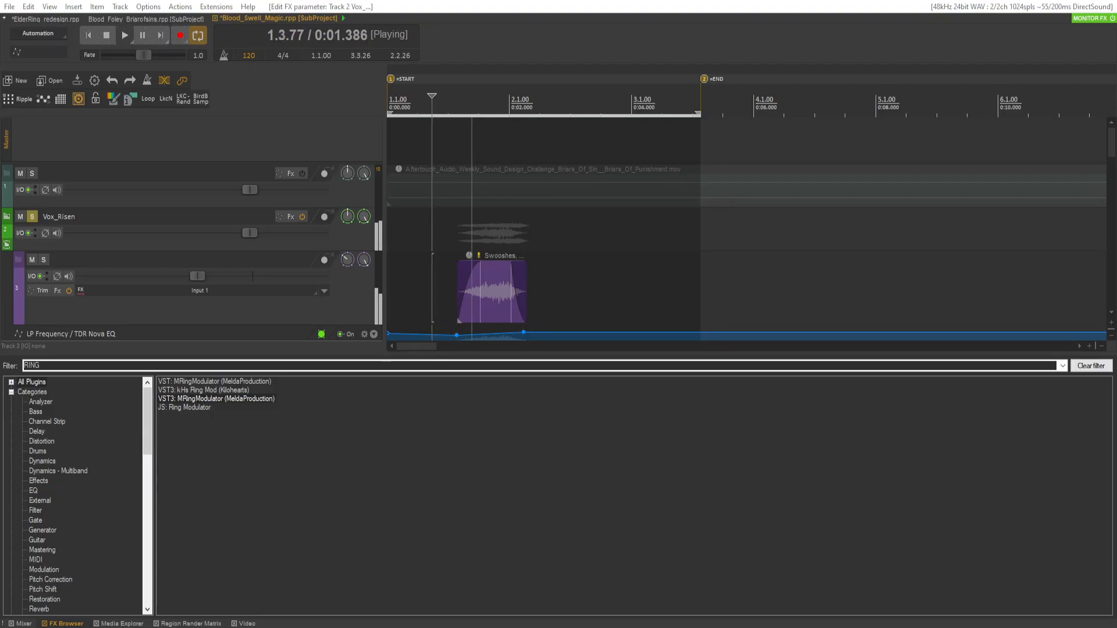
key("space")
key("space")
key("space")
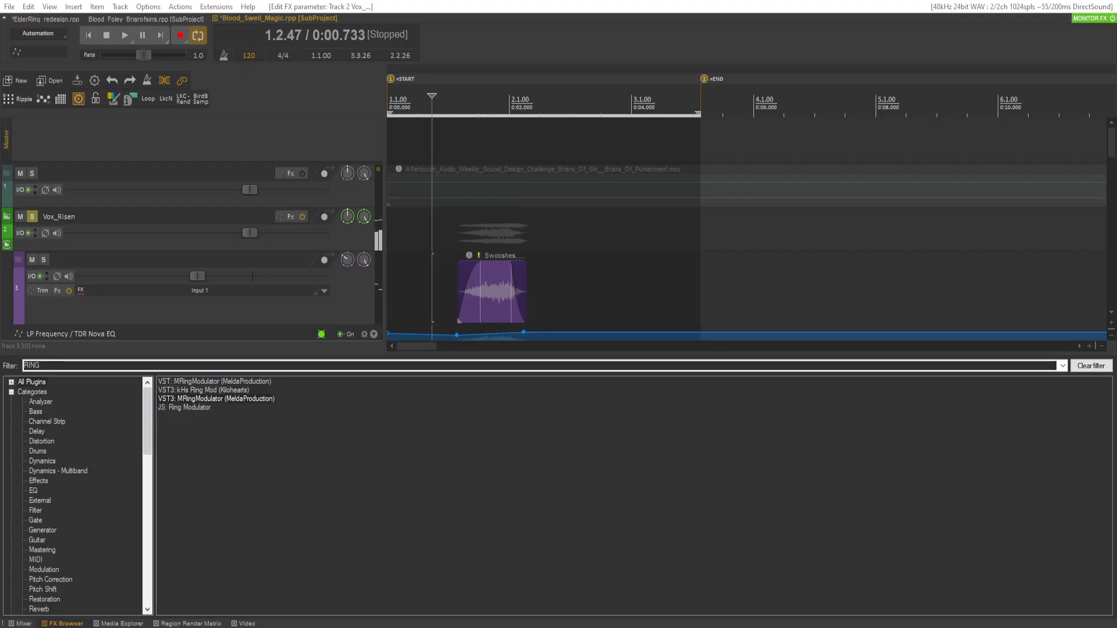
key("space")
key("space")
key("space")
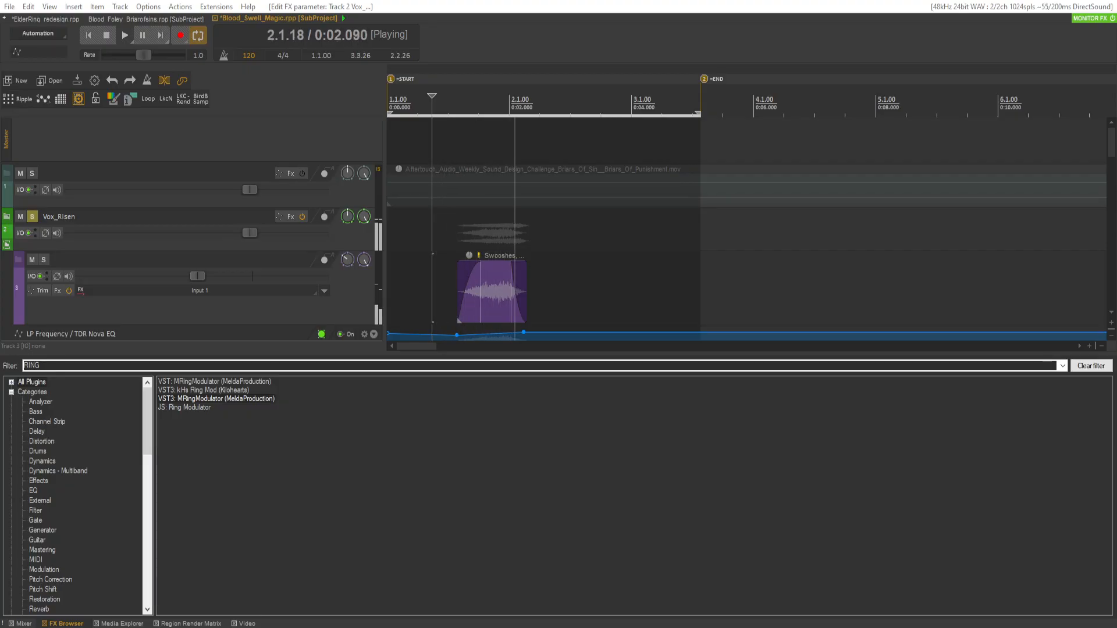
key("space")
Paste the MRingModulator effect onto the first swoosh track.
scroll(278, 250, "down", 1)
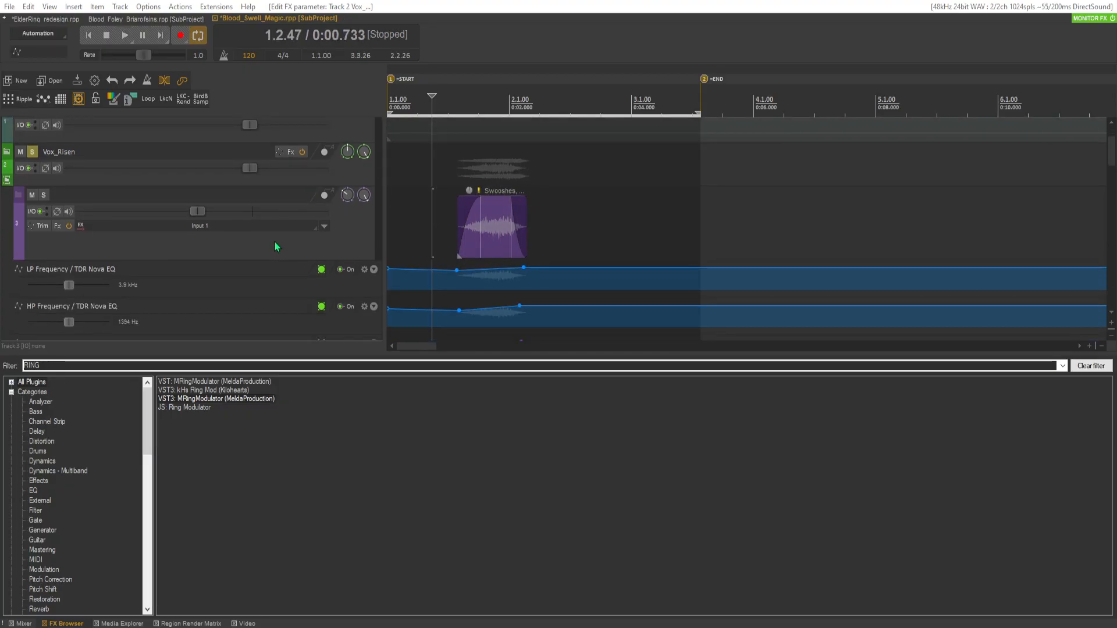
scroll(274, 242, "down", 3)
scroll(257, 241, "down", 1)
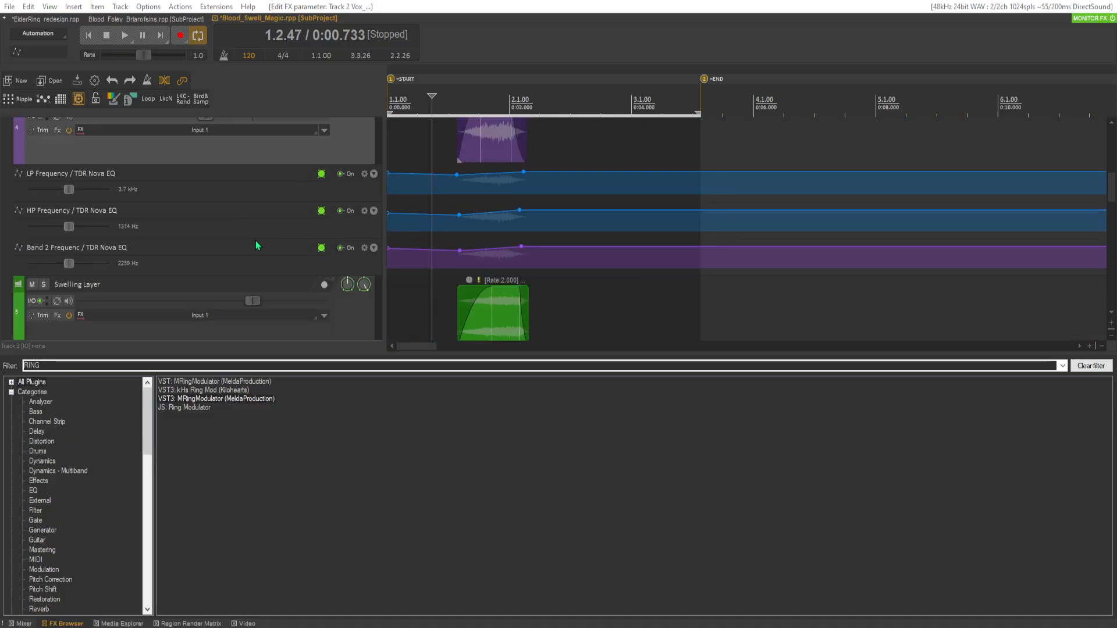
scroll(236, 227, "up", 3)
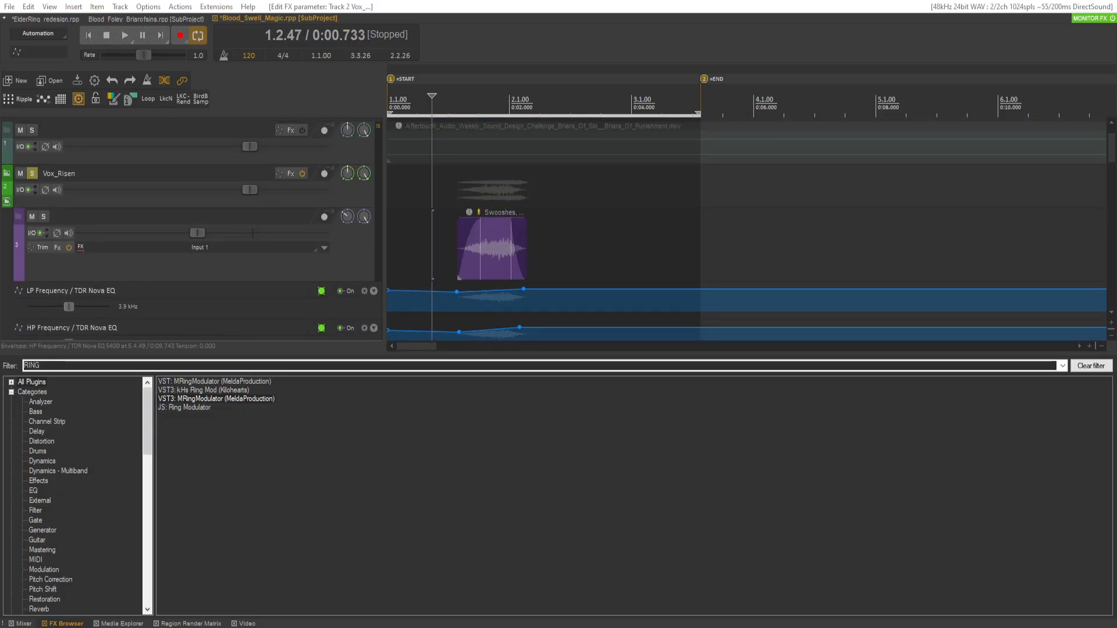
key("ctrl+z")
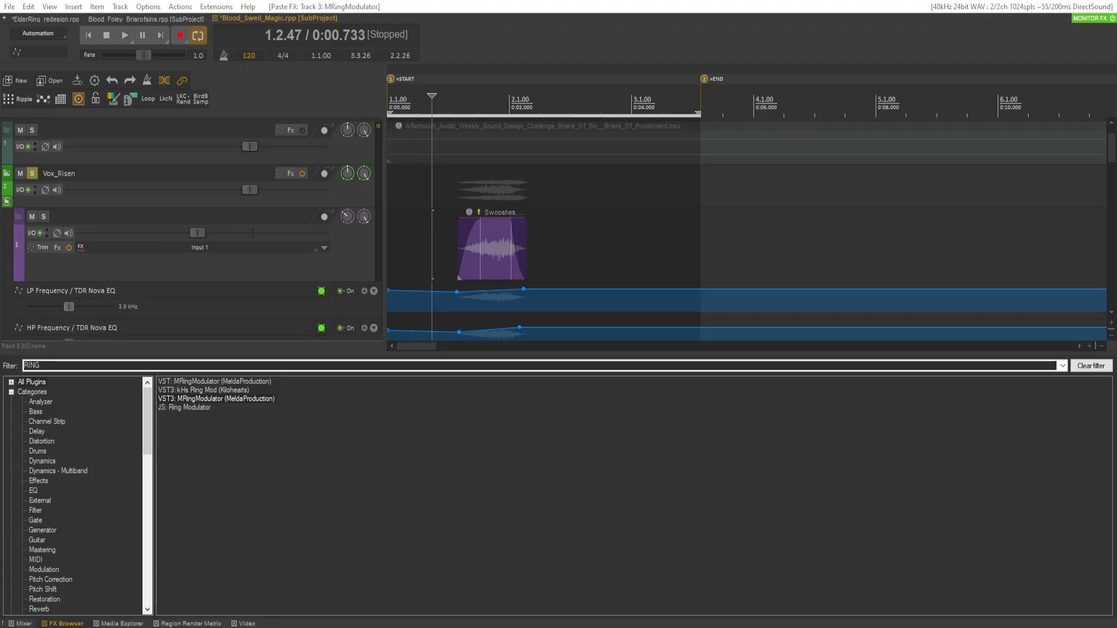
Fine-tune MRingModulator on the first swoosh track, checking the modulated sound in playback.
key("space")
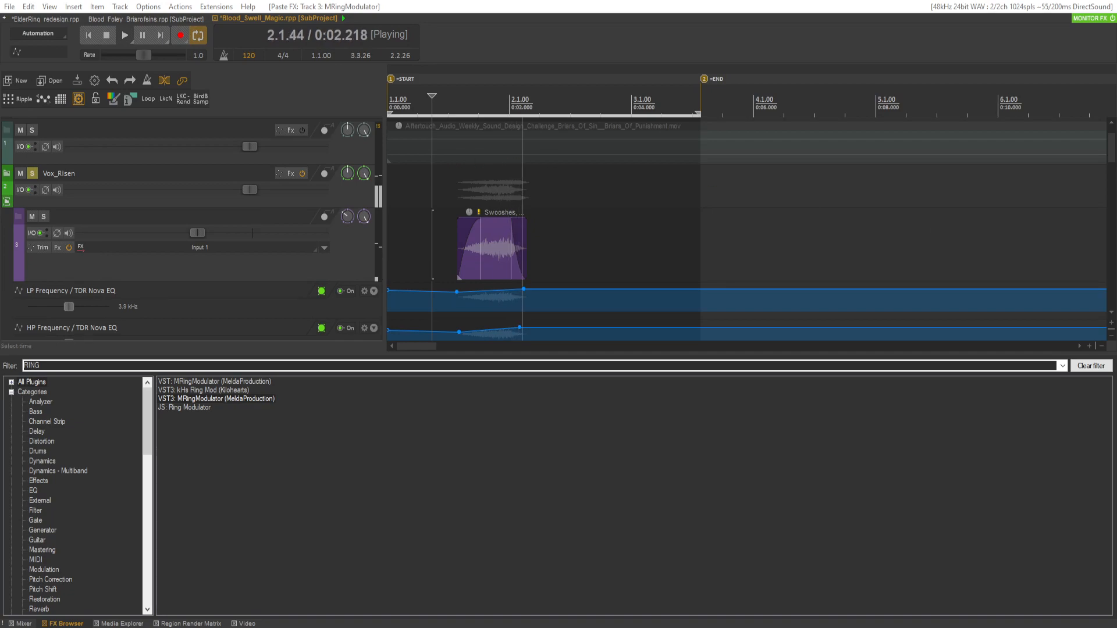
key("space")
key("space")
key("space")
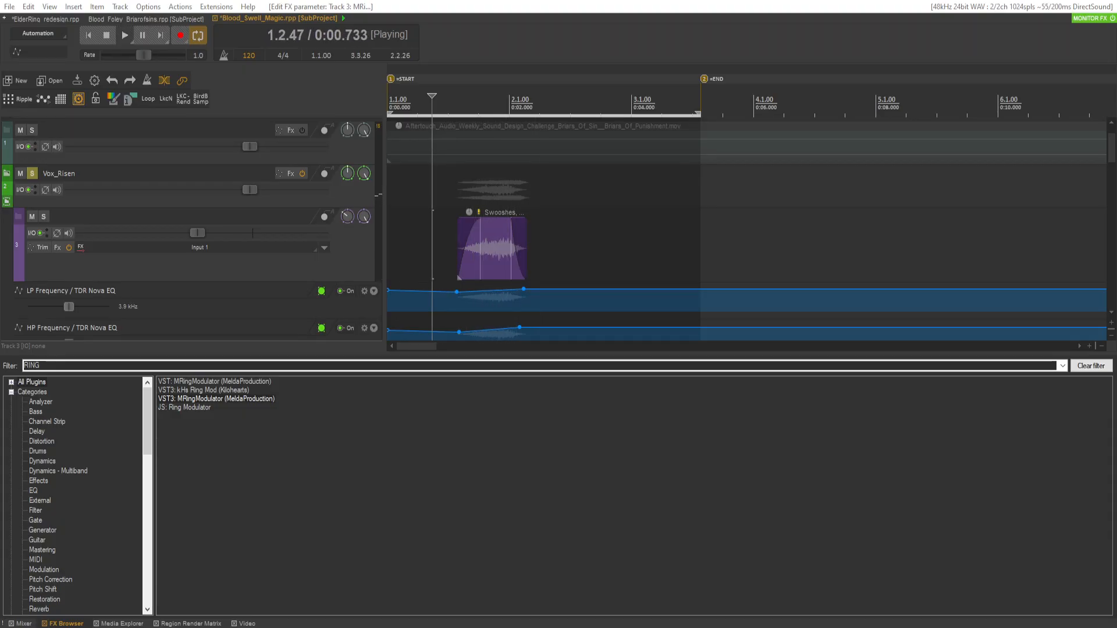
key("space")
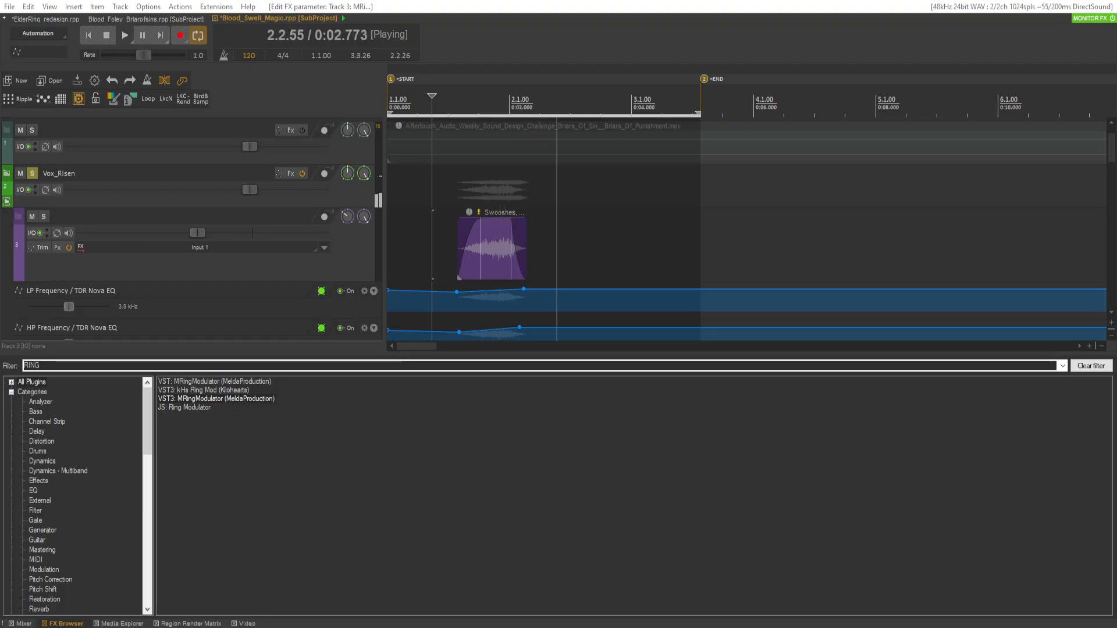
key("space")
Raise the volume of both swoosh tracks, the first to -8.26 dB, and audition the balance.
left_click_drag(203, 234, 220, 236)
scroll(212, 238, "down", 3)
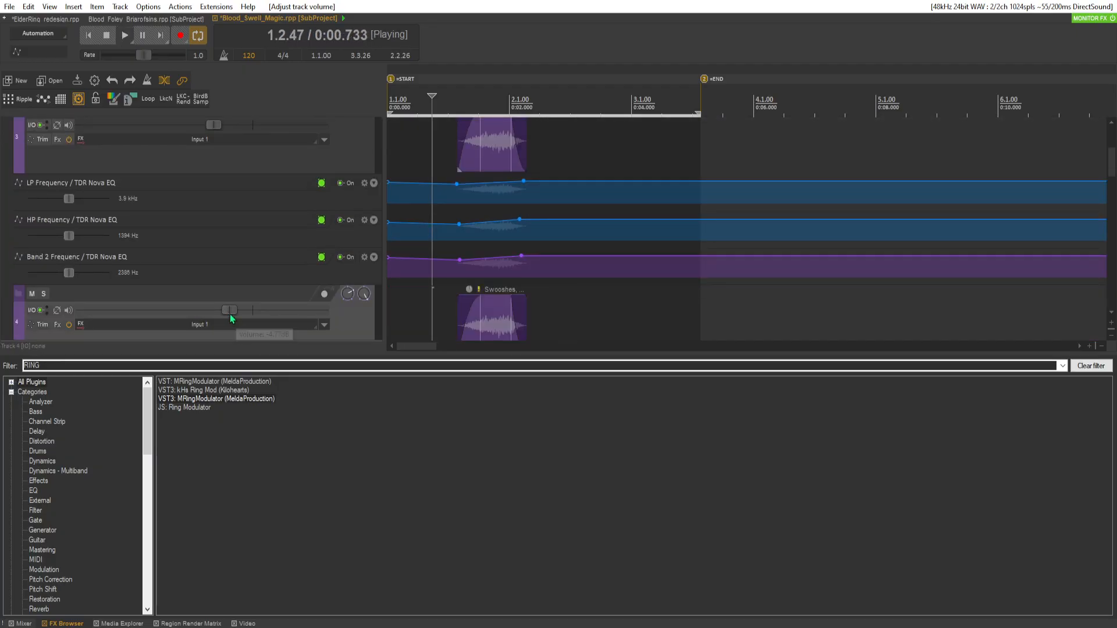
scroll(190, 235, "up", 1)
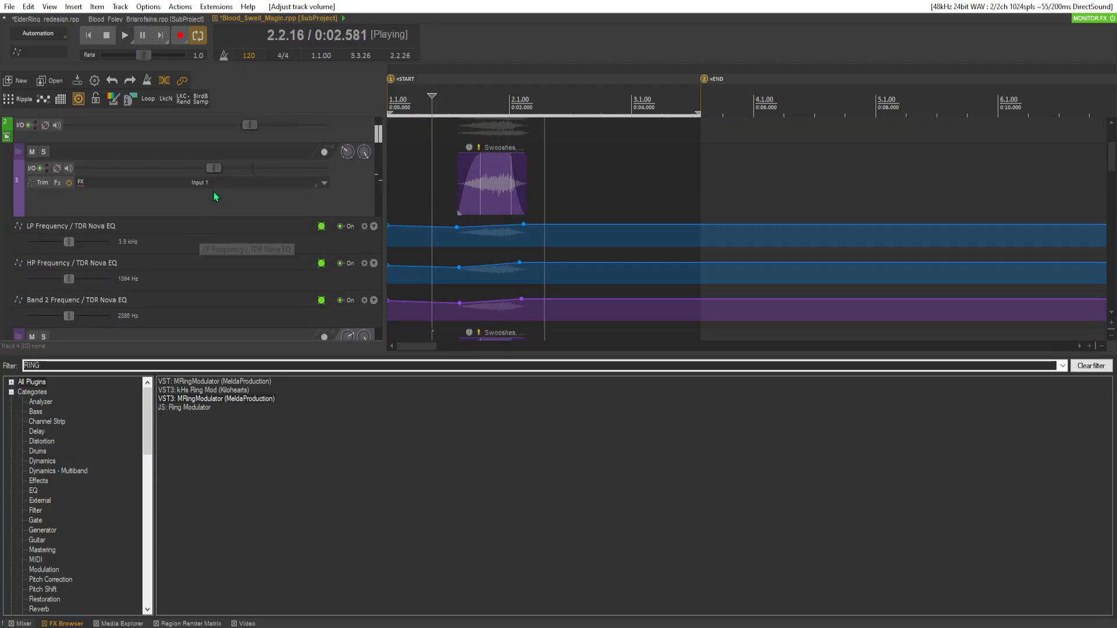
key("space")
scroll(181, 174, "up", 1)
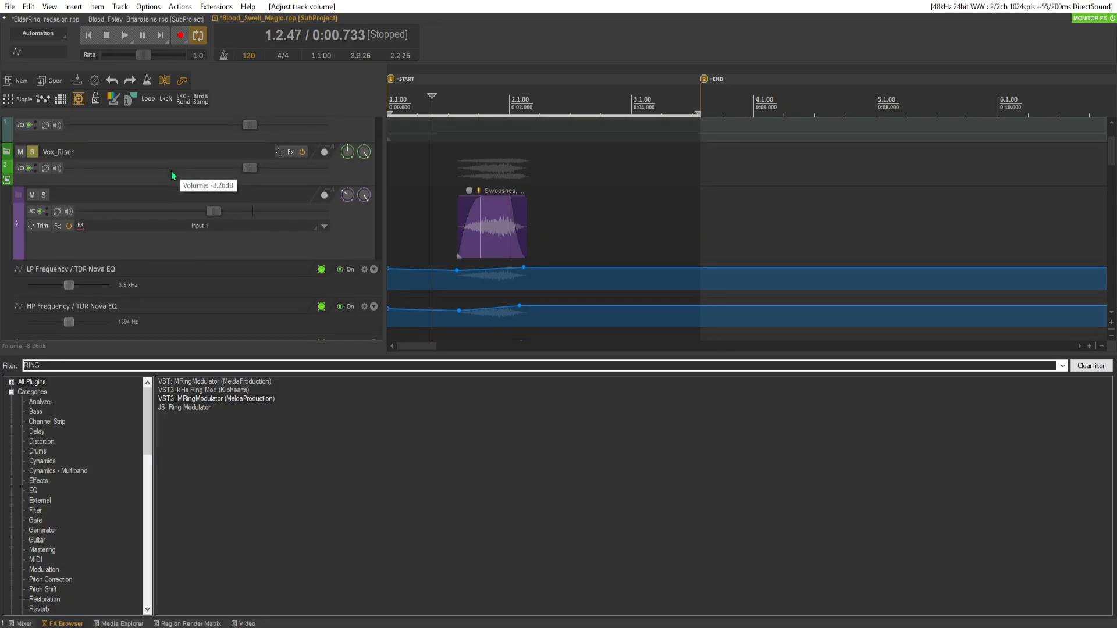
Lower the sweep start points in the first swoosh track's LP, HP and Band 2 frequency envelopes.
left_click(57, 226)
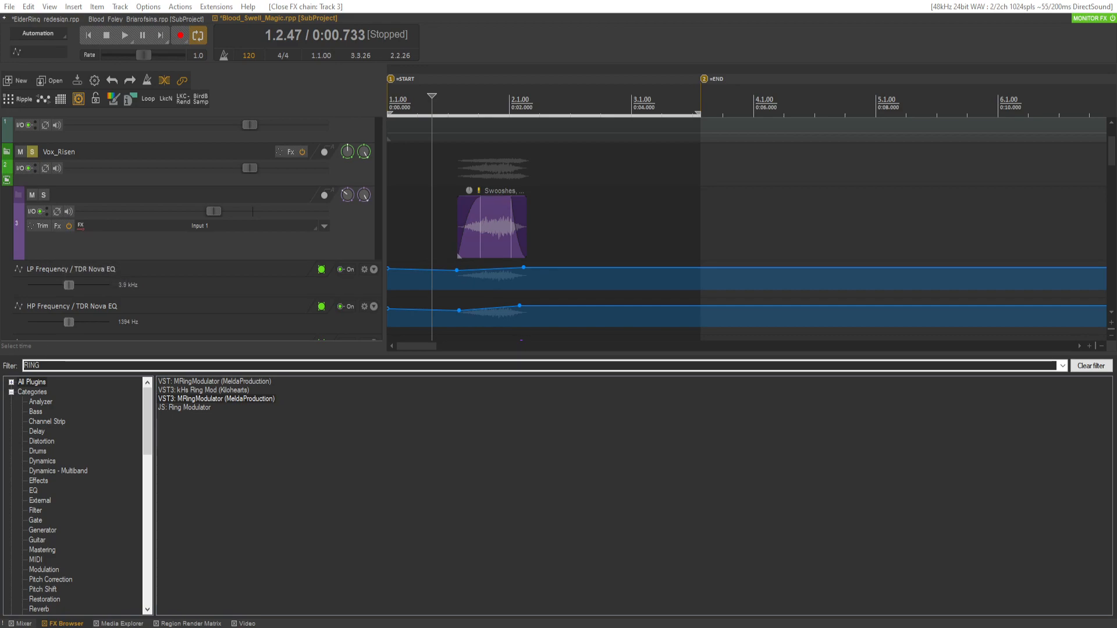
scroll(320, 205, "down", 2)
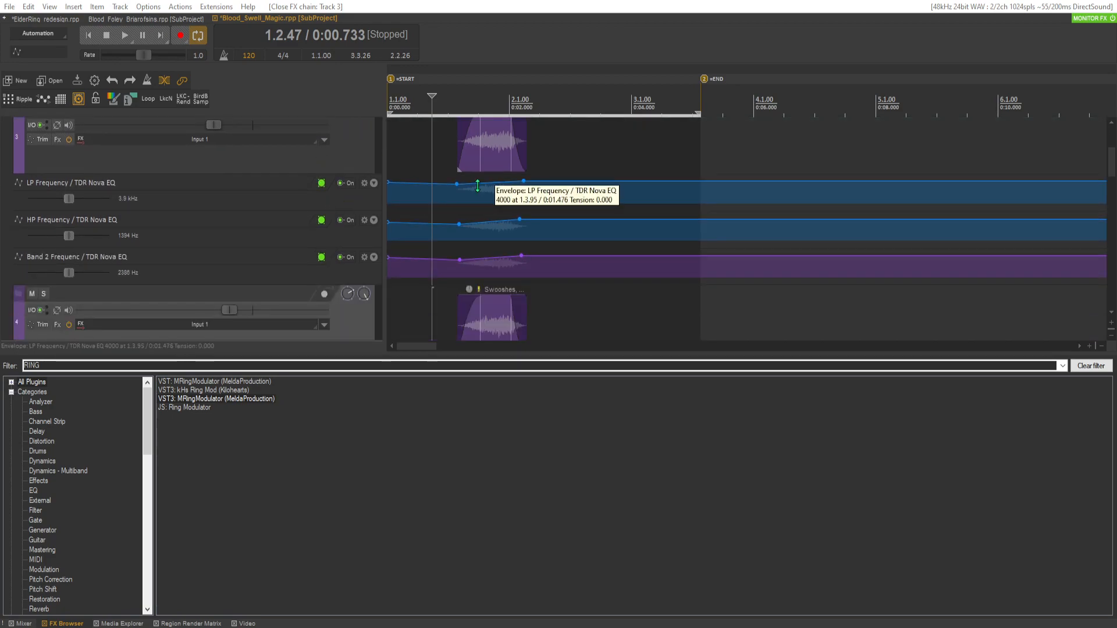
left_click(457, 185)
left_click_drag(457, 184, 456, 185)
mouse_move(460, 224)
left_click_drag(459, 224, 464, 267)
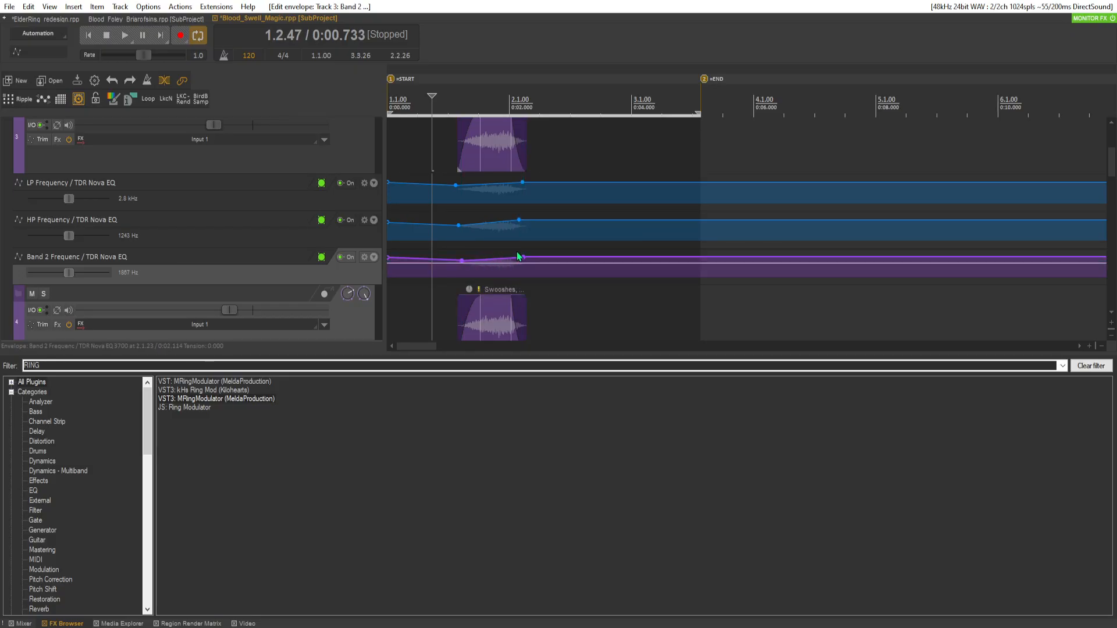
Try lowering the HP Frequency sweep's end point to 2500 and both LP Frequency sweep points on the first swoosh track.
mouse_move(522, 255)
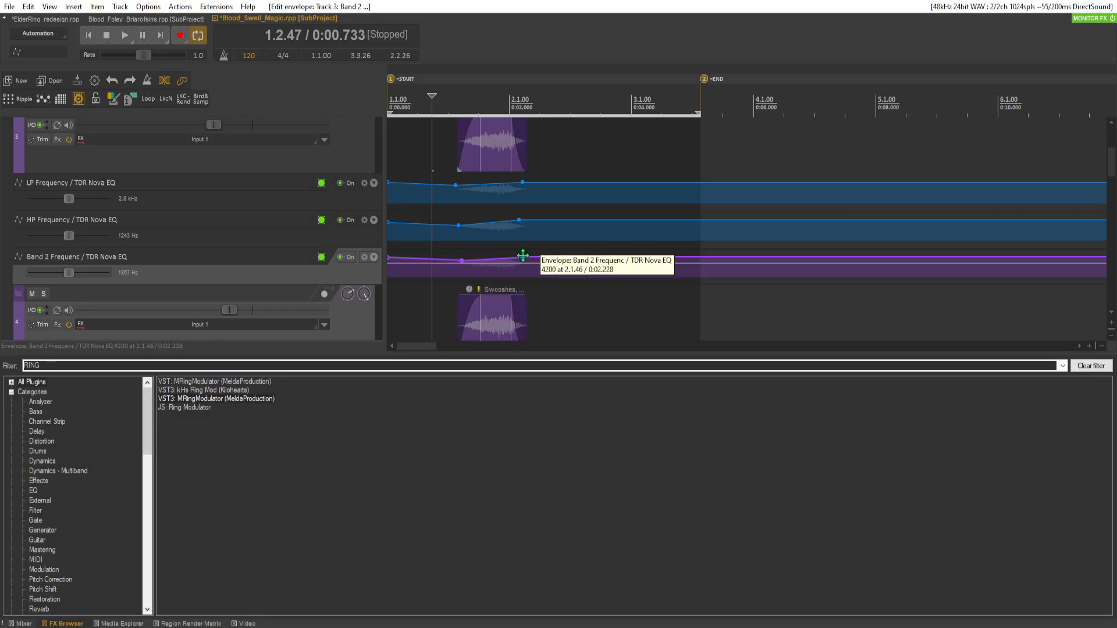
mouse_move(519, 219)
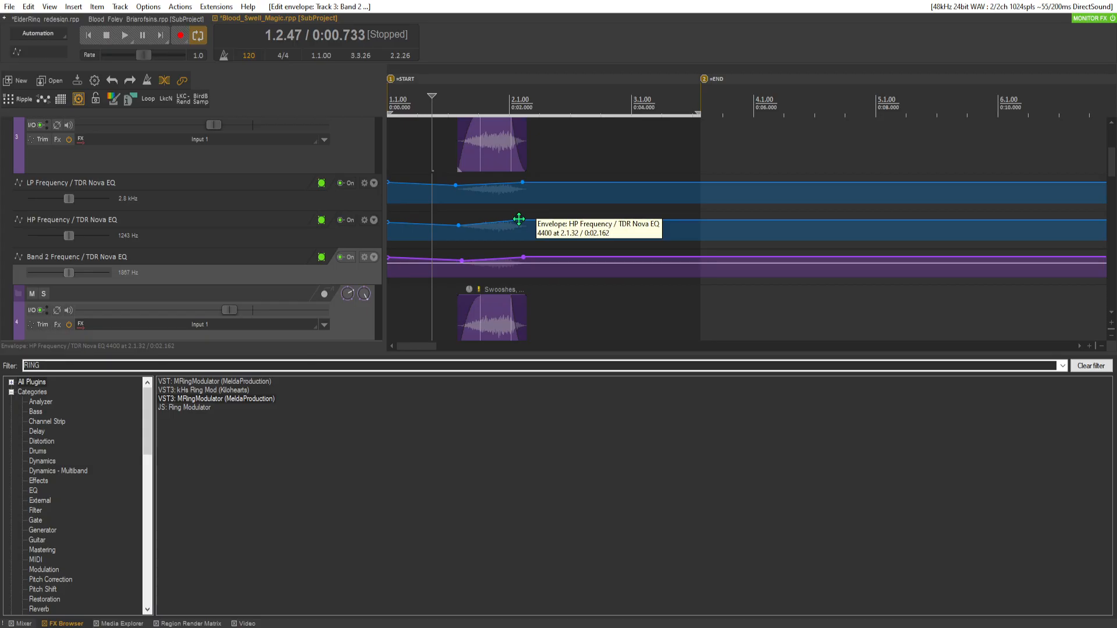
left_click_drag(526, 221, 521, 227)
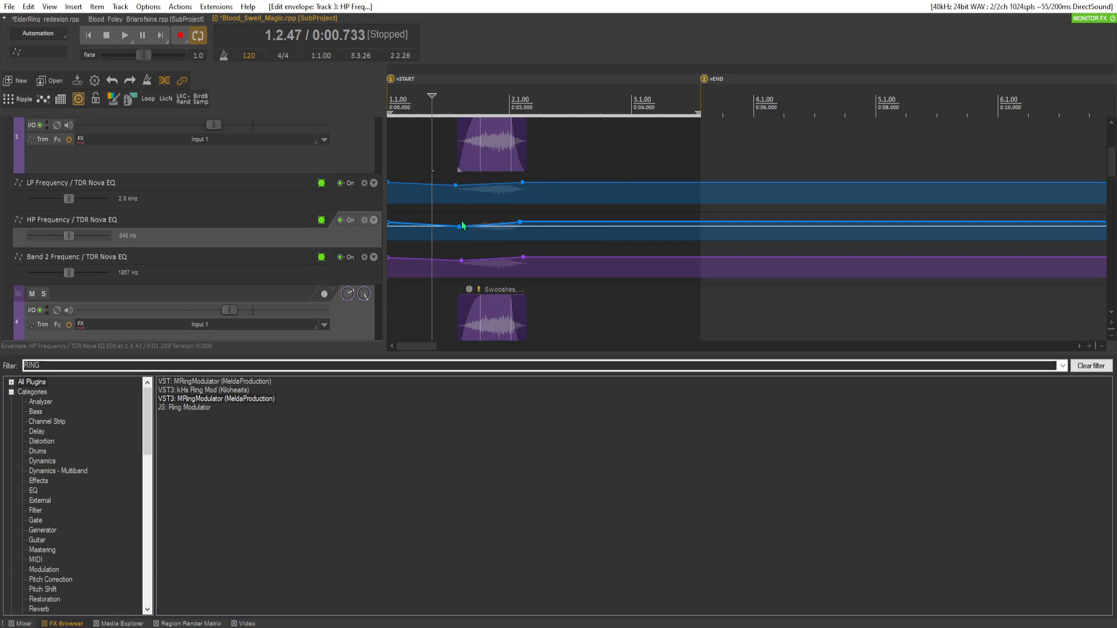
left_click_drag(456, 187, 457, 202)
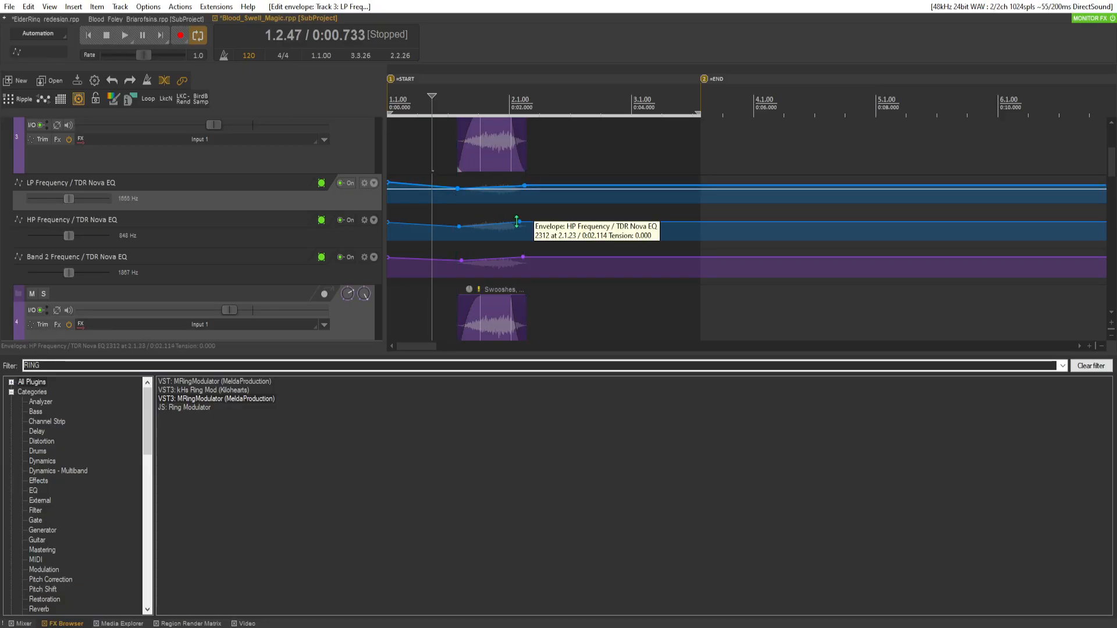
left_click_drag(522, 187, 522, 186)
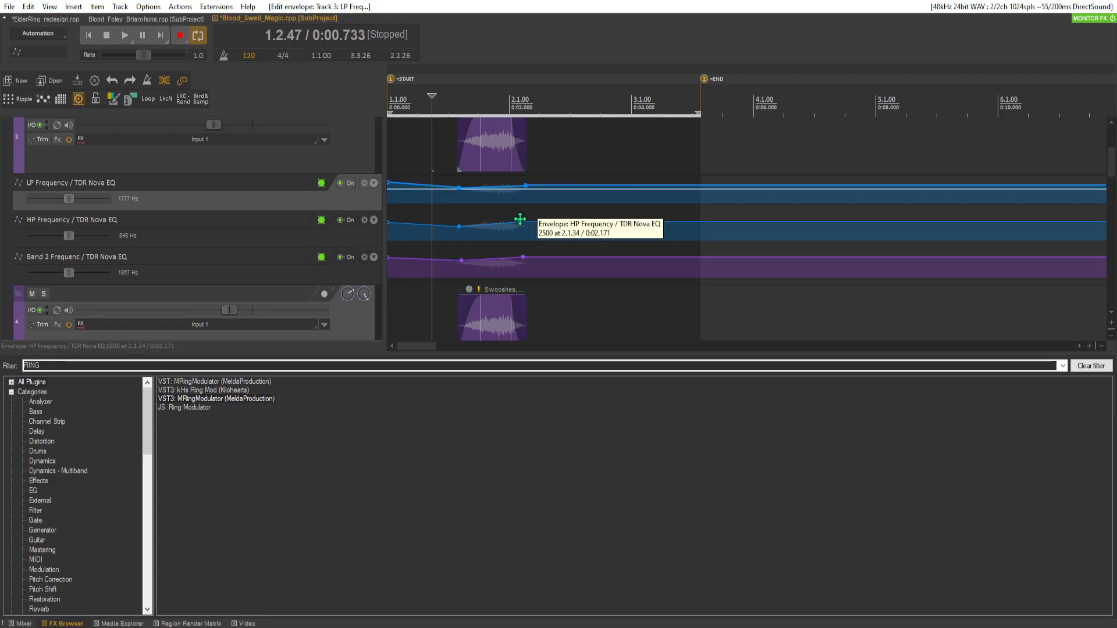
left_click_drag(519, 222, 521, 223)
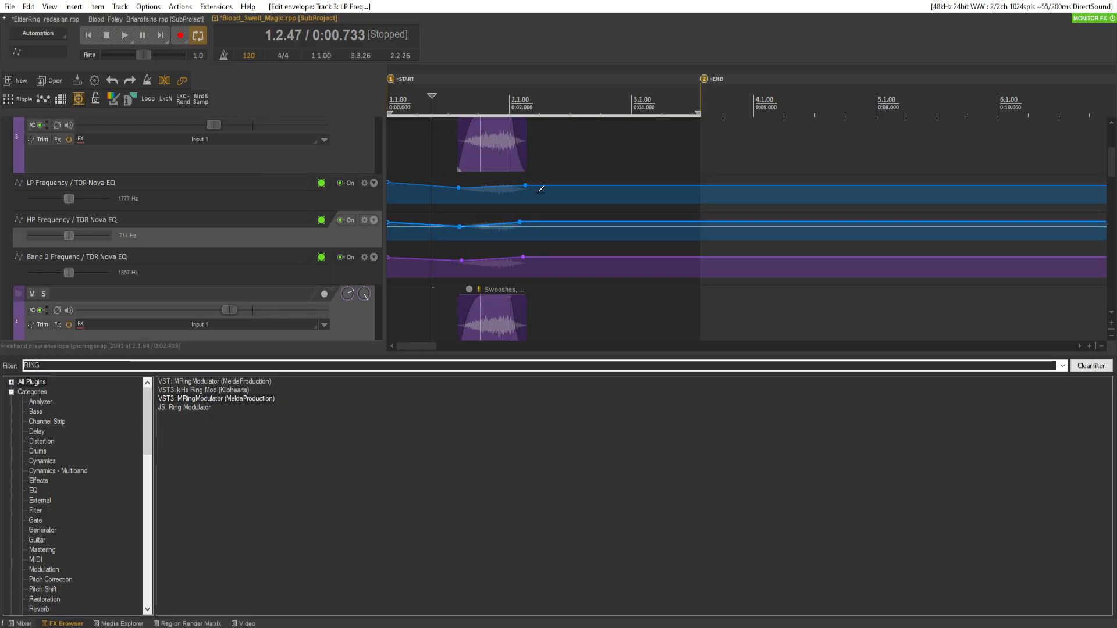
left_click_drag(546, 187, 552, 187)
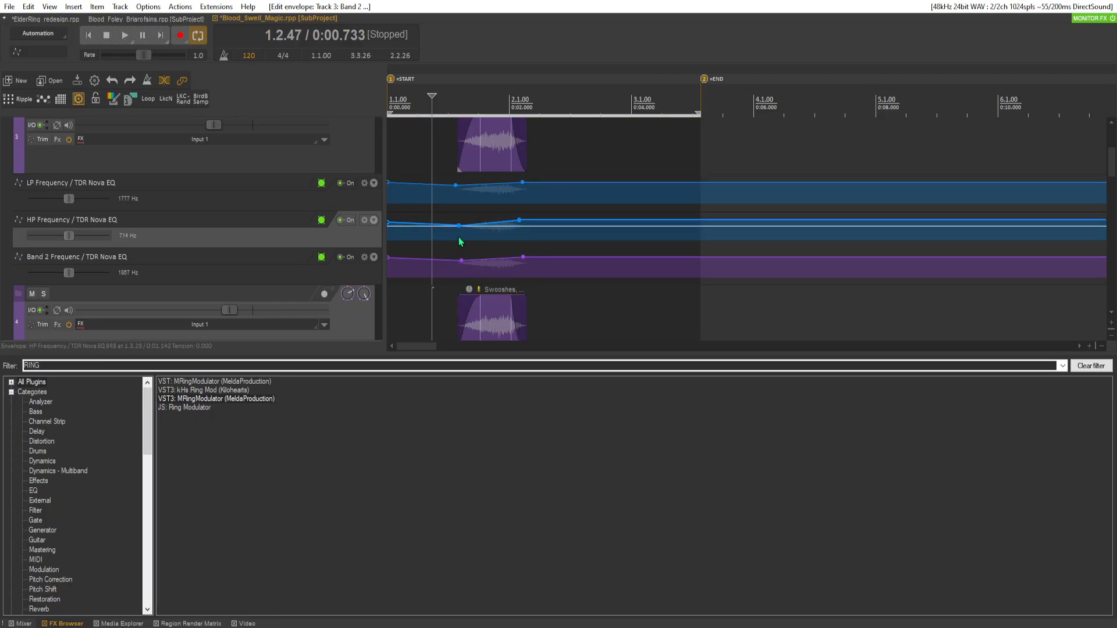
Lower the start and end points of the LP Frequency sweep on the first swoosh track.
left_click(455, 185)
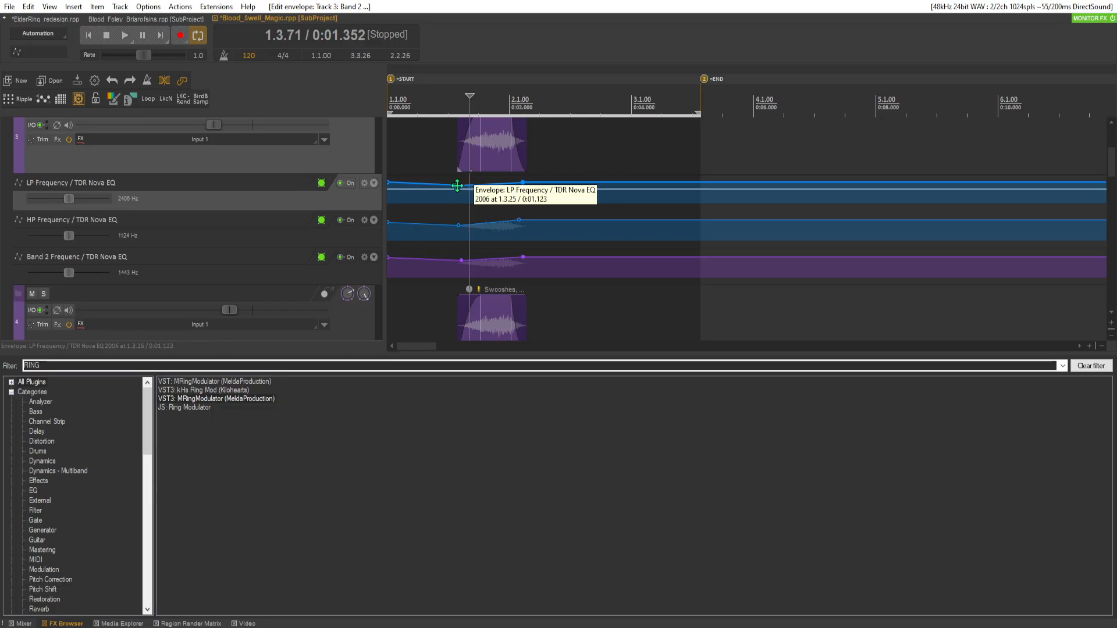
left_click_drag(503, 181, 521, 182)
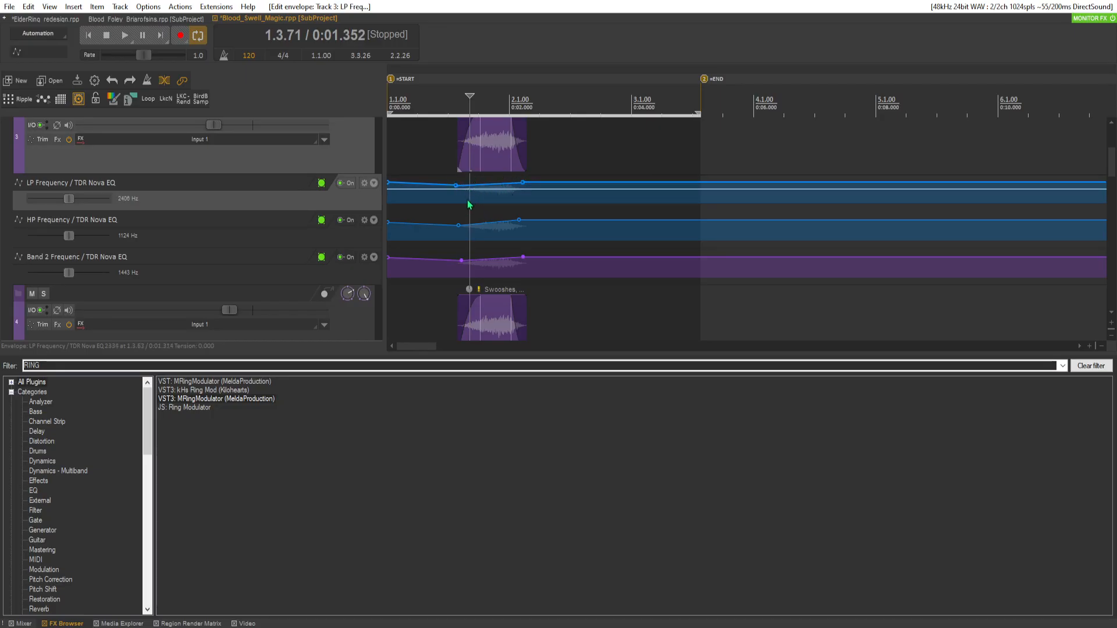
left_click(502, 257)
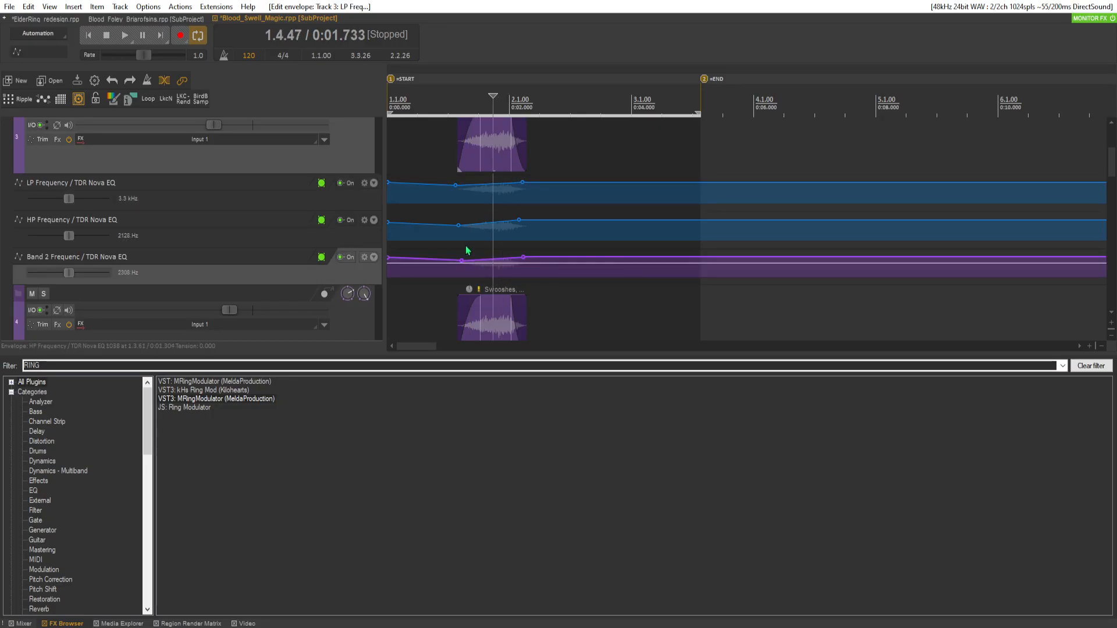
left_click(455, 185)
left_click_drag(455, 185, 454, 191)
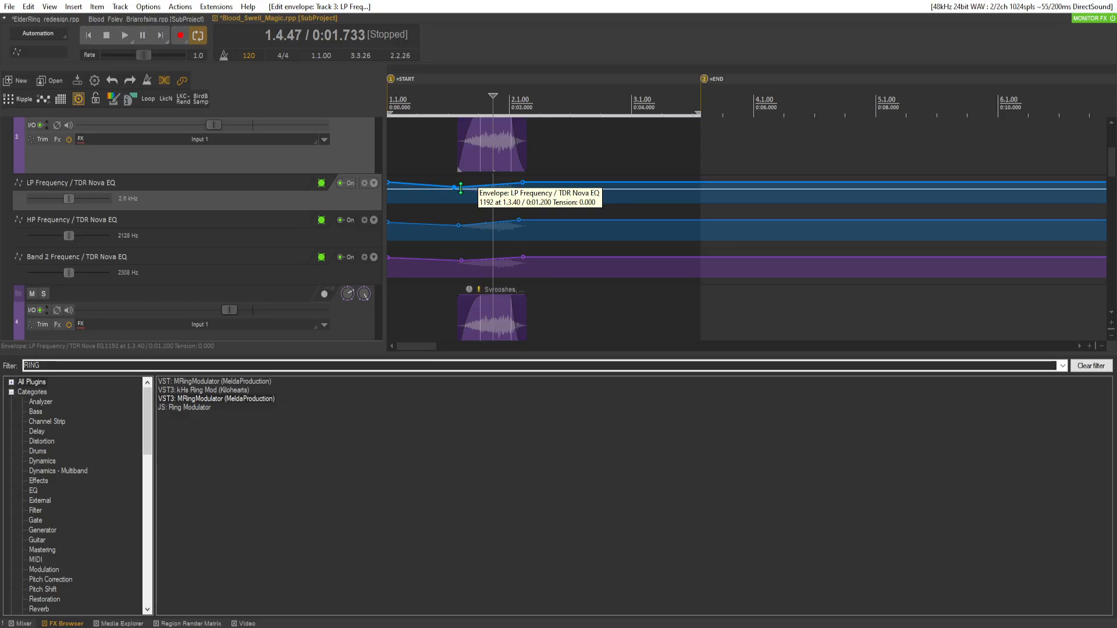
left_click_drag(519, 181, 521, 191)
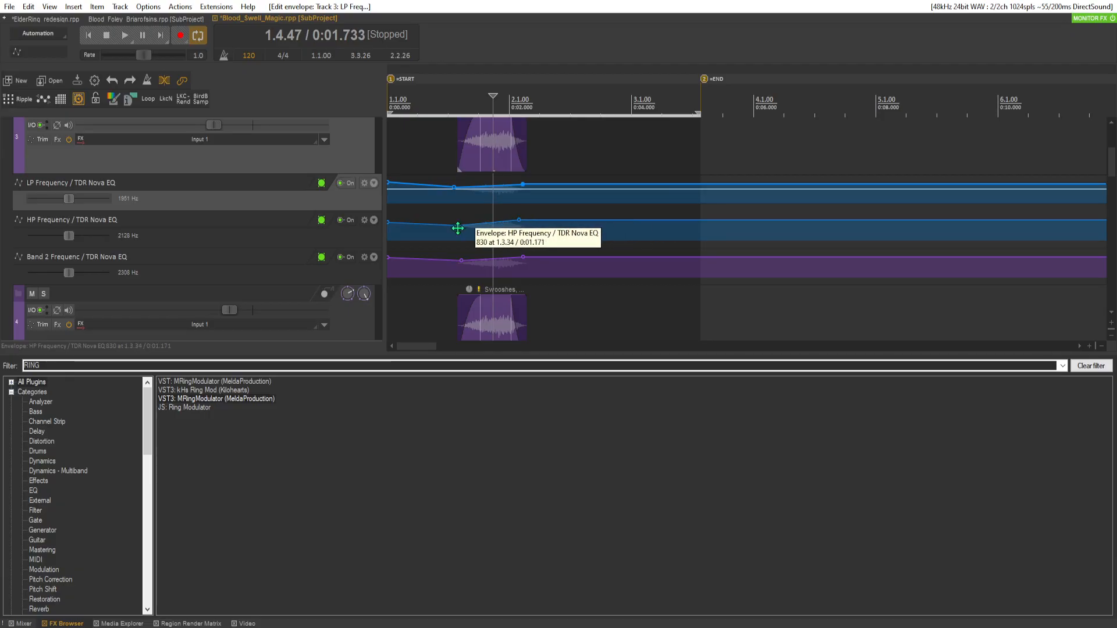
Lower the end point of the first swoosh track's HP Frequency sweep to 1681 and nudge its LP Frequency end point down.
left_click_drag(519, 220, 521, 230)
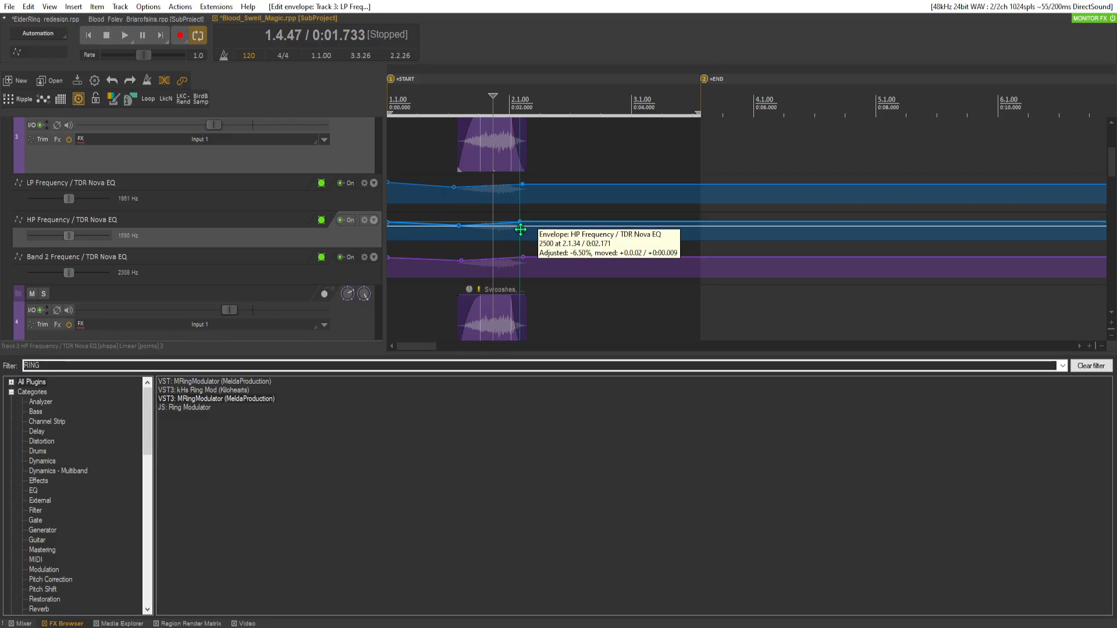
left_click_drag(521, 229, 520, 224)
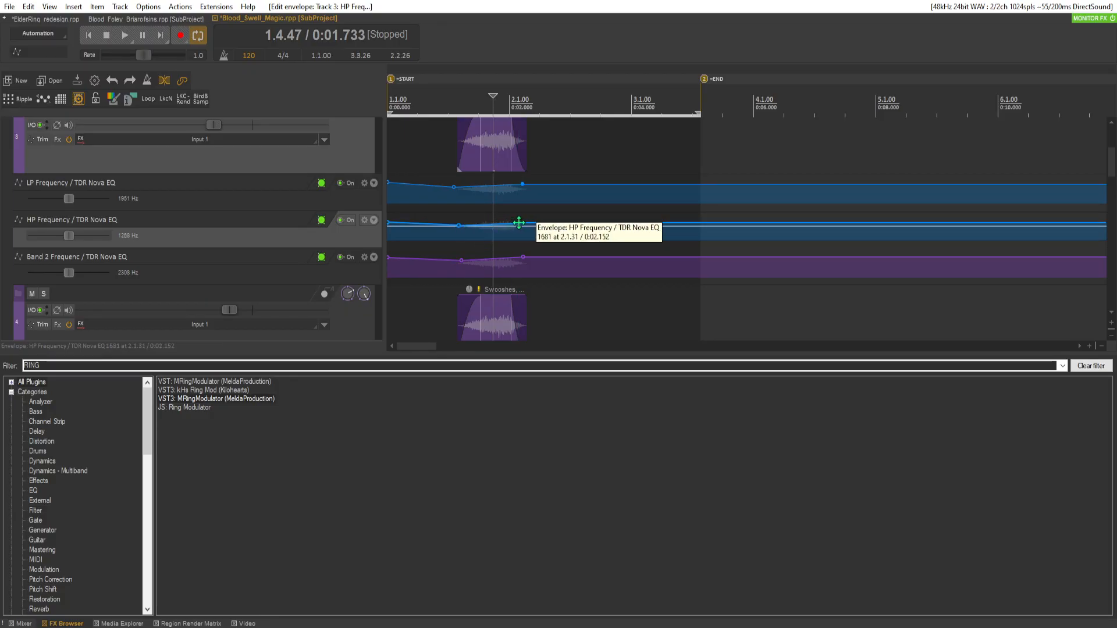
left_click(521, 184)
left_click_drag(521, 184, 521, 184)
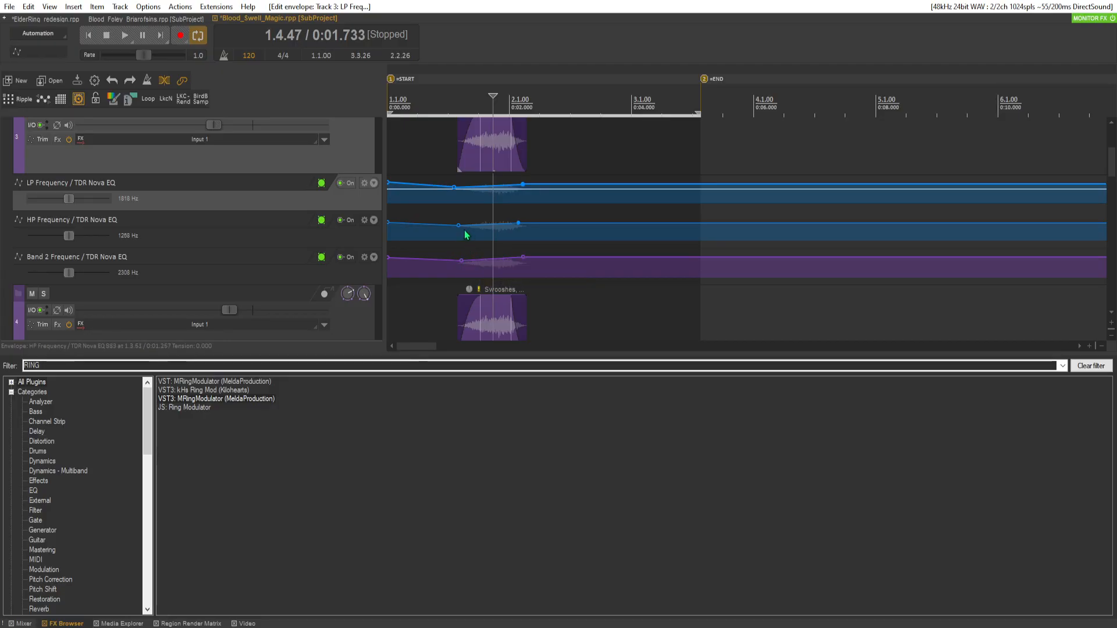
mouse_move(459, 186)
Try a lower Band 2 Frequency sweep on the first swoosh track with its end point at 3500, and audition it.
left_click_drag(463, 260, 463, 269)
mouse_move(521, 257)
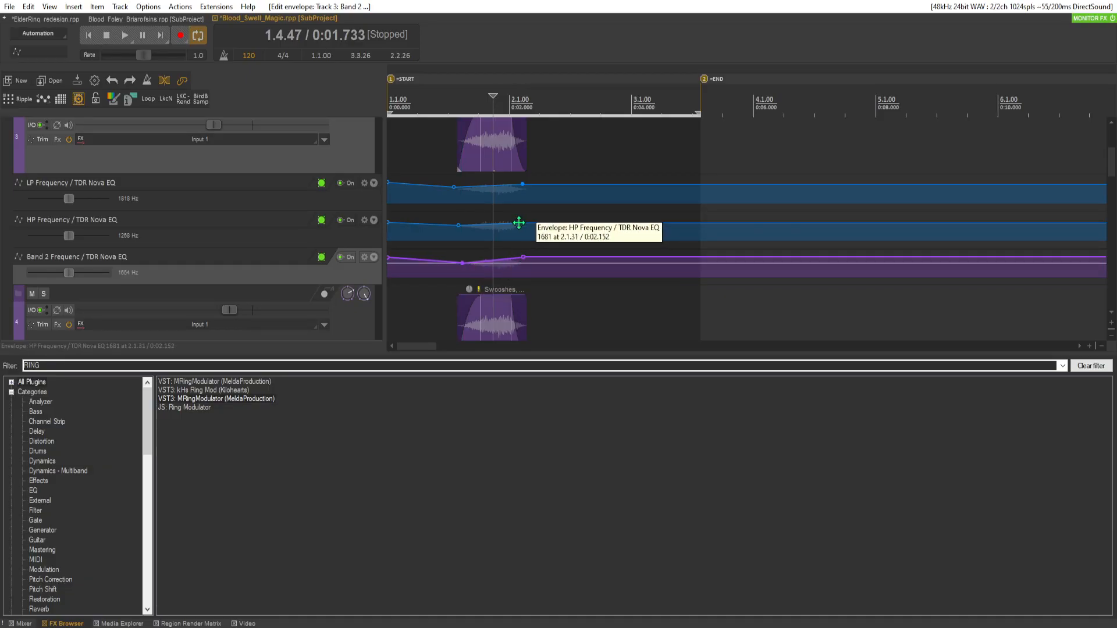
mouse_move(523, 183)
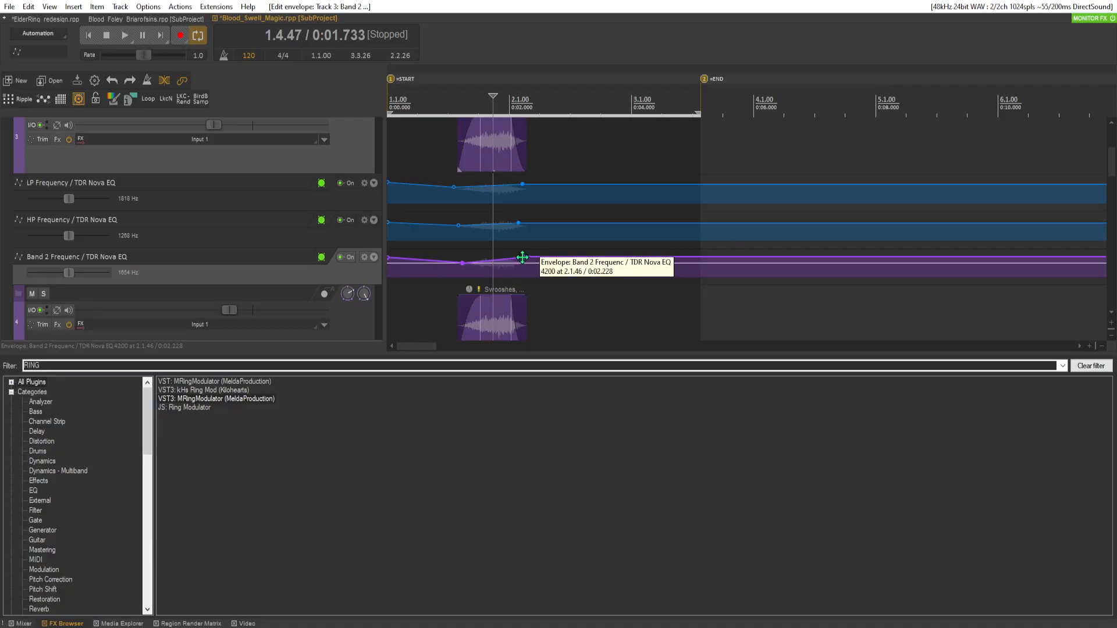
mouse_move(522, 257)
left_mouse_down()
mouse_move(522, 267)
mouse_move(523, 258)
left_mouse_up()
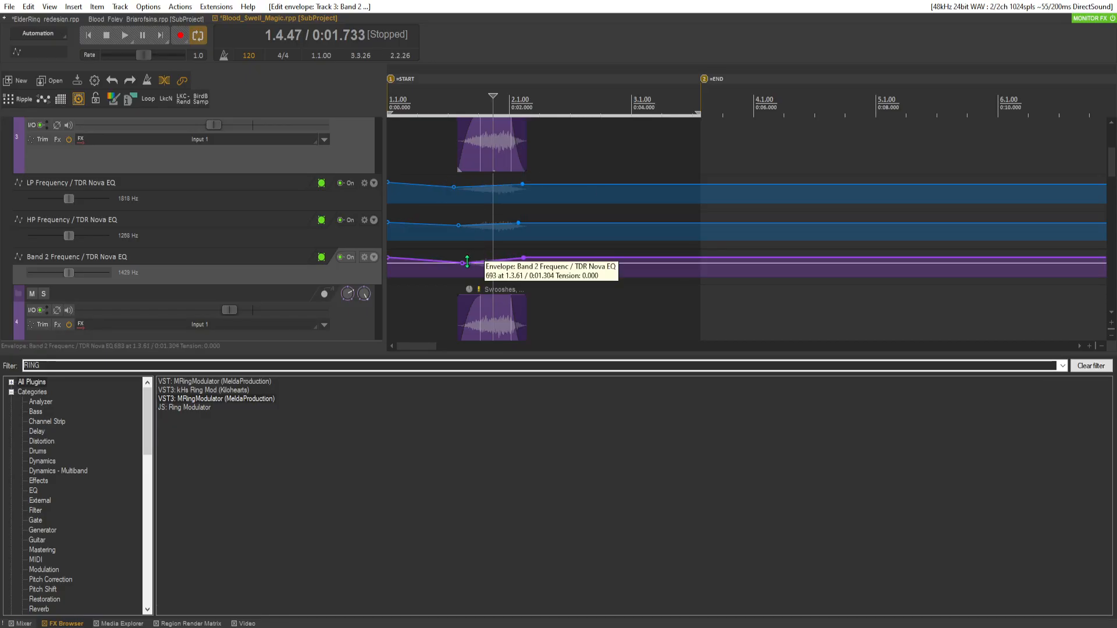
left_click(448, 165)
key("space")
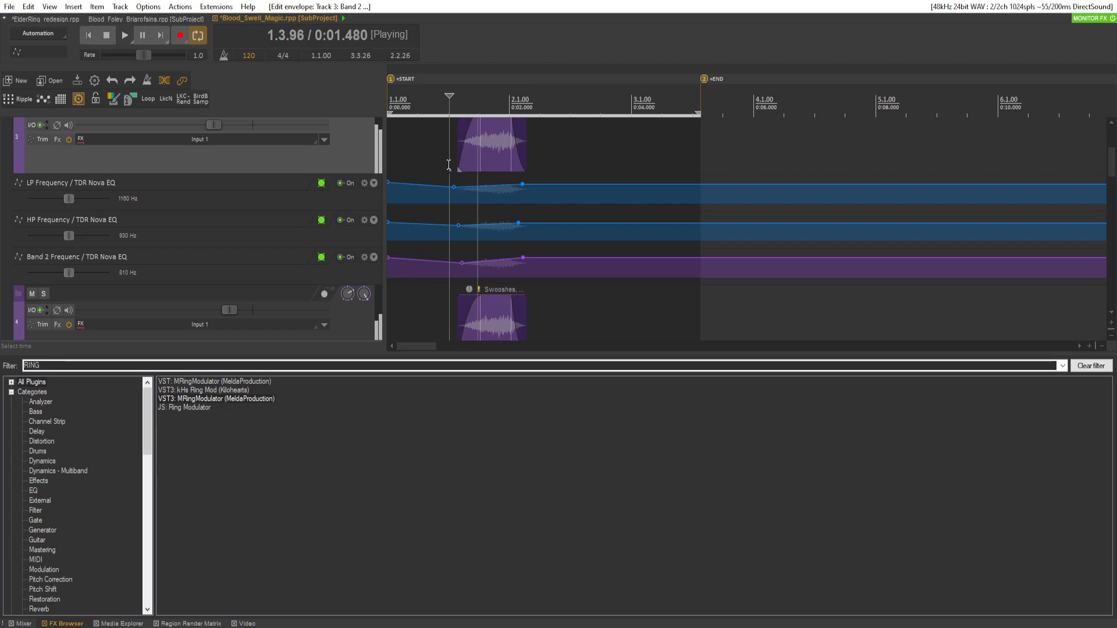
key("space")
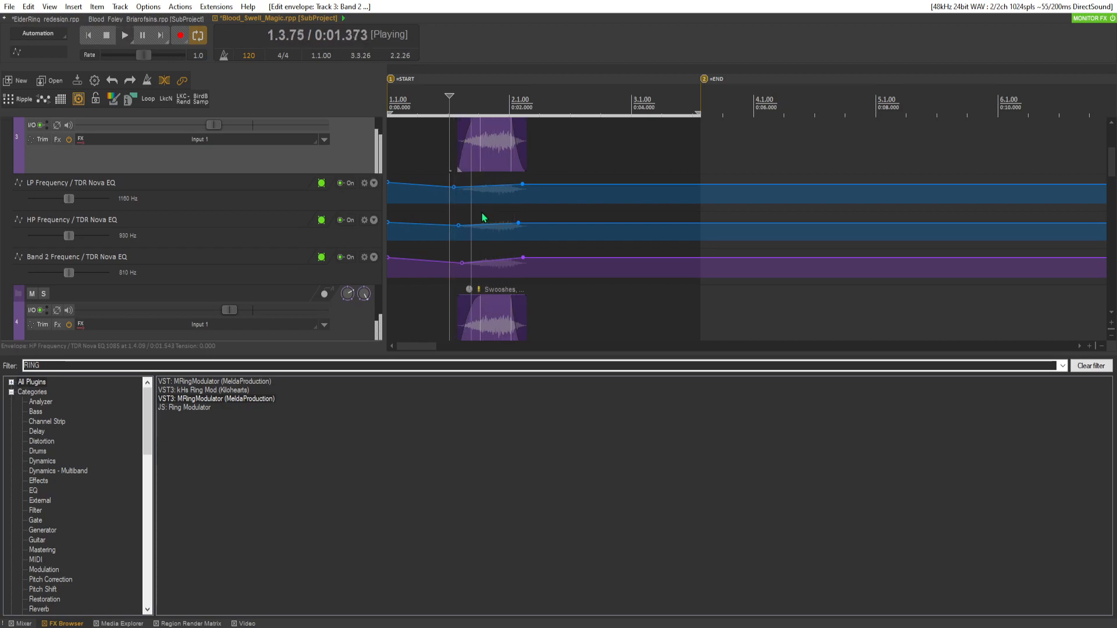
key("space")
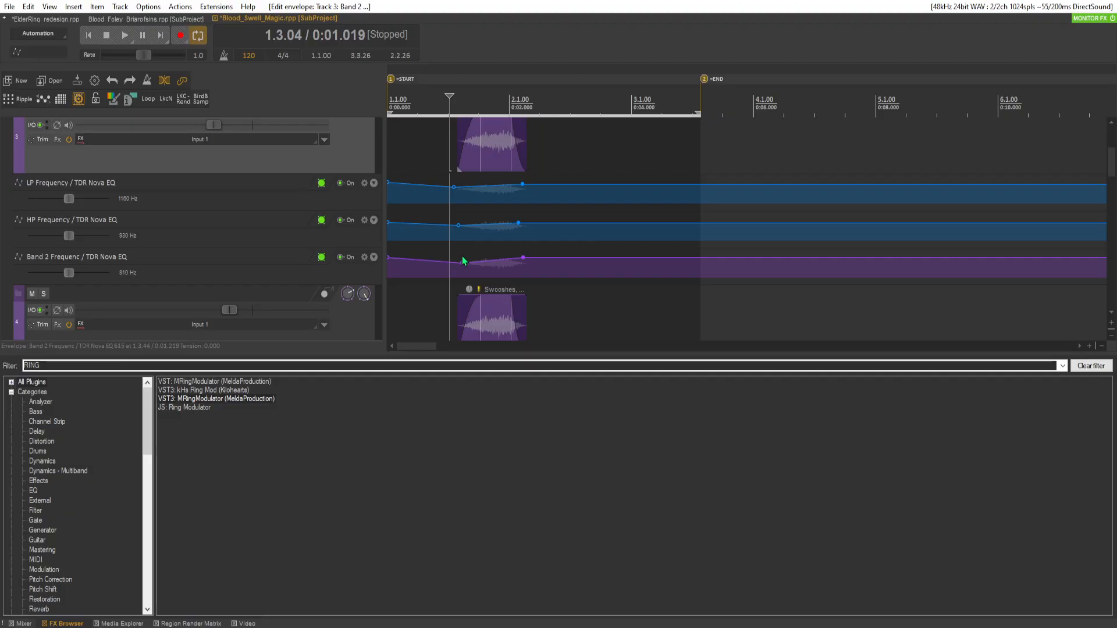
Raise the Band 2 and LP Frequency start points on the first swoosh track and set the LP Frequency end point to 4400.
left_click_drag(462, 262, 461, 259)
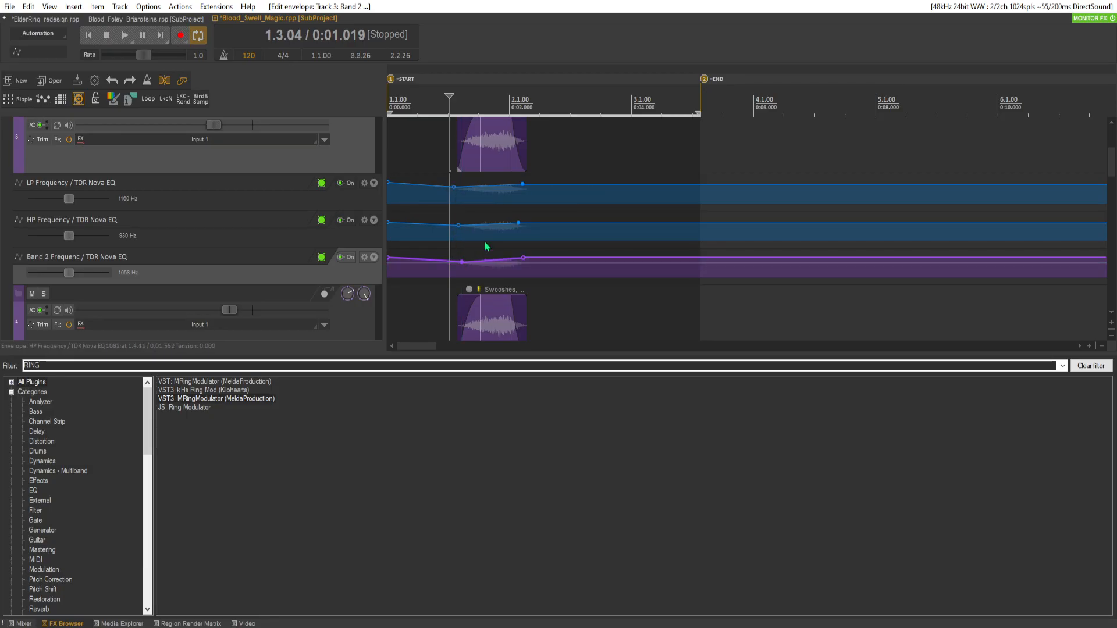
left_click_drag(461, 260, 460, 260)
left_click(454, 187)
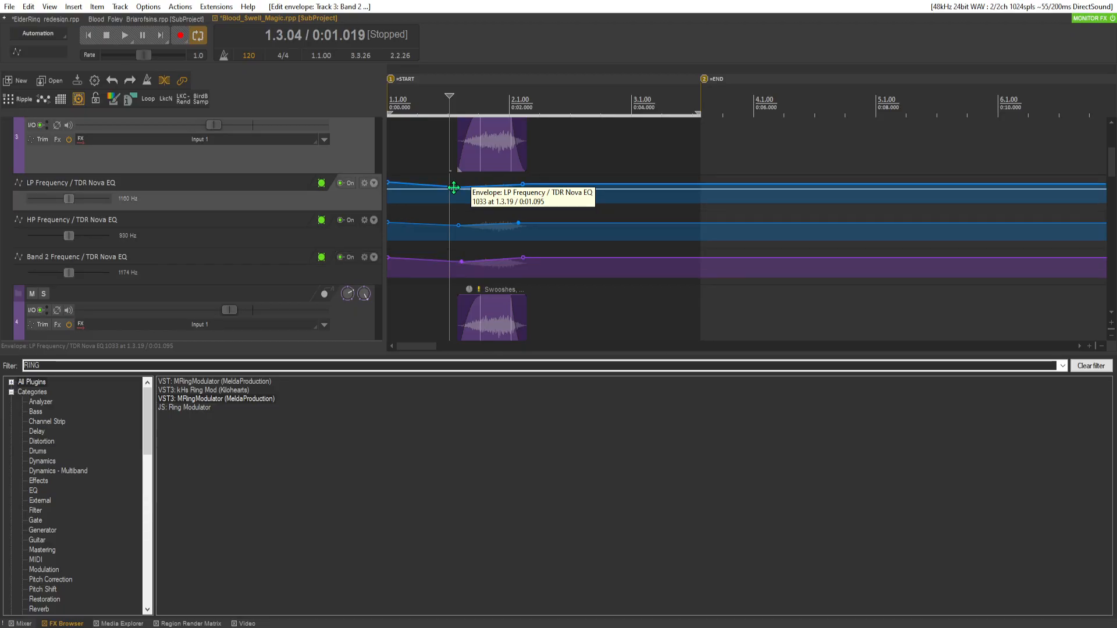
left_click_drag(454, 187, 456, 185)
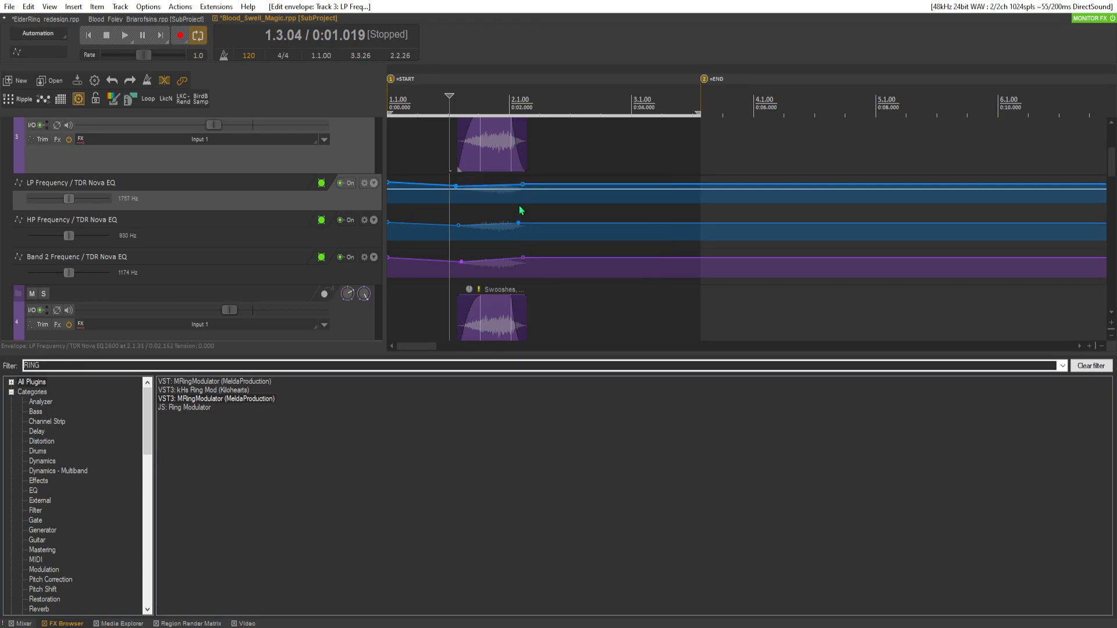
left_click_drag(519, 187, 523, 183)
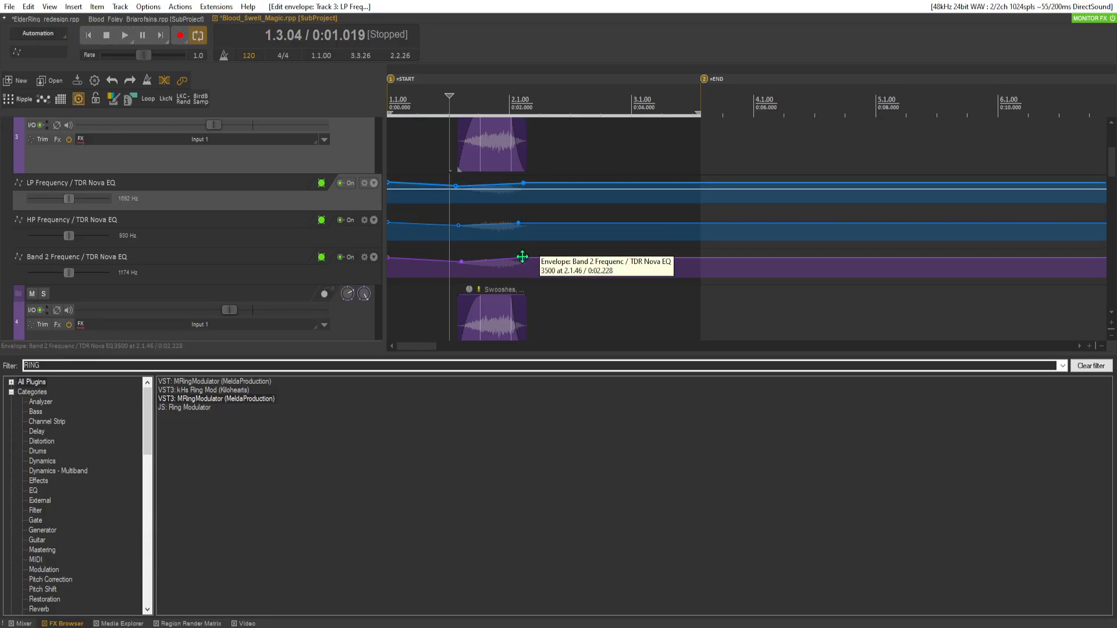
left_click(519, 222)
Audition the swooshes and try a slightly lower Band 2 Frequency end point on the first swoosh track.
key("space")
key("space")
key("space")
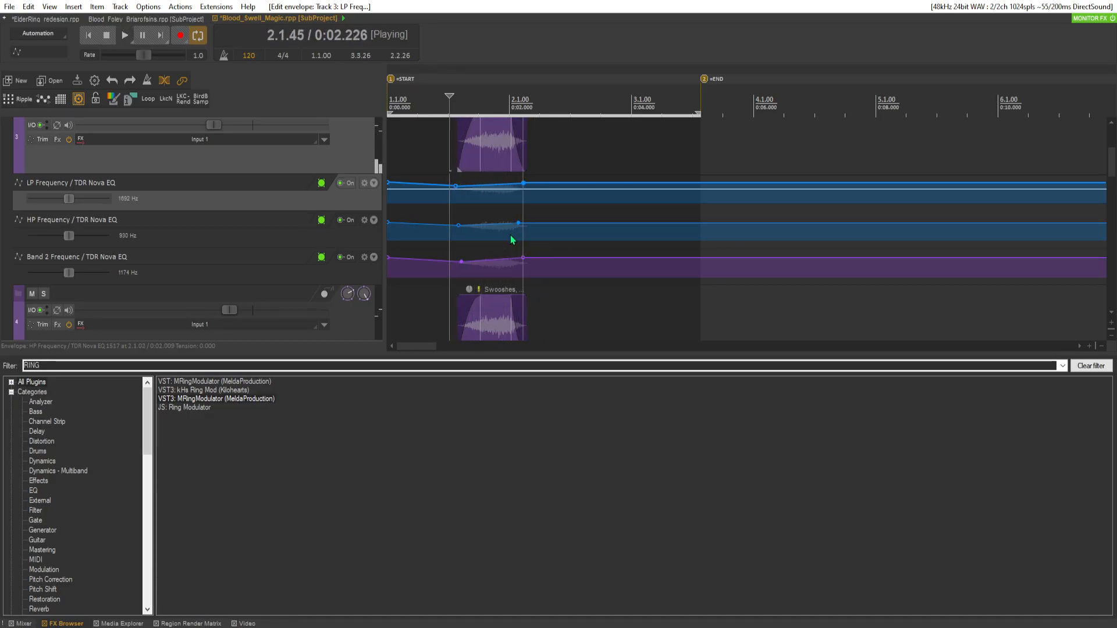
key("space")
left_click_drag(524, 259, 523, 259)
key("space")
key("space")
key("space")
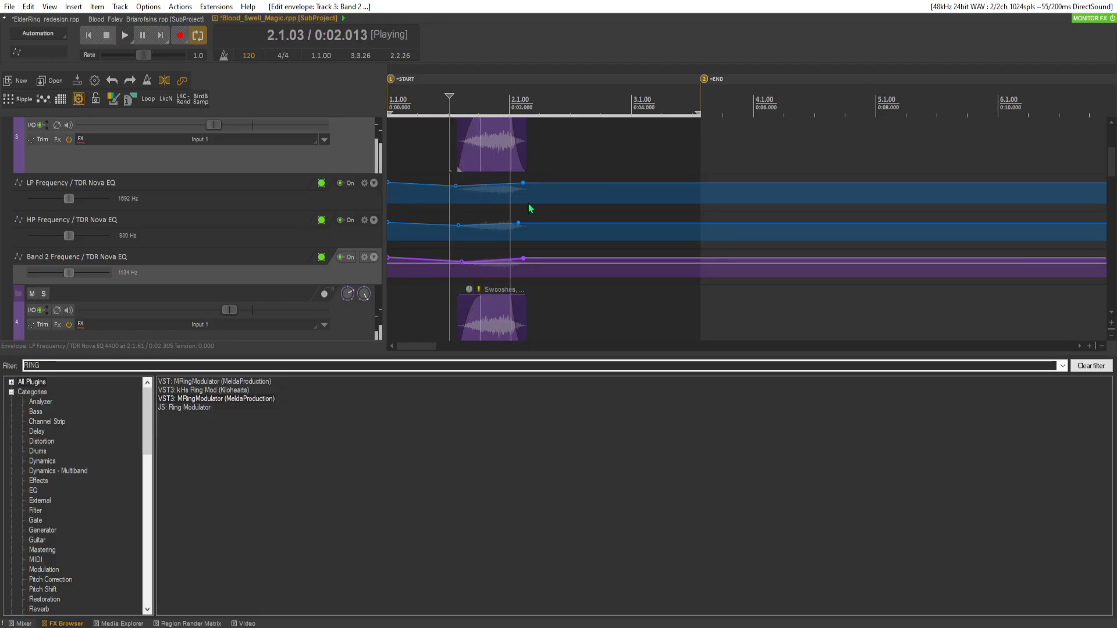
key("space")
Shorten the first swoosh item's fade-in and extend the item's end while auditioning it.
mouse_move(457, 156)
left_mouse_down()
mouse_move(442, 156)
mouse_move(456, 157)
mouse_move(450, 139)
left_mouse_up()
key("space")
key("space")
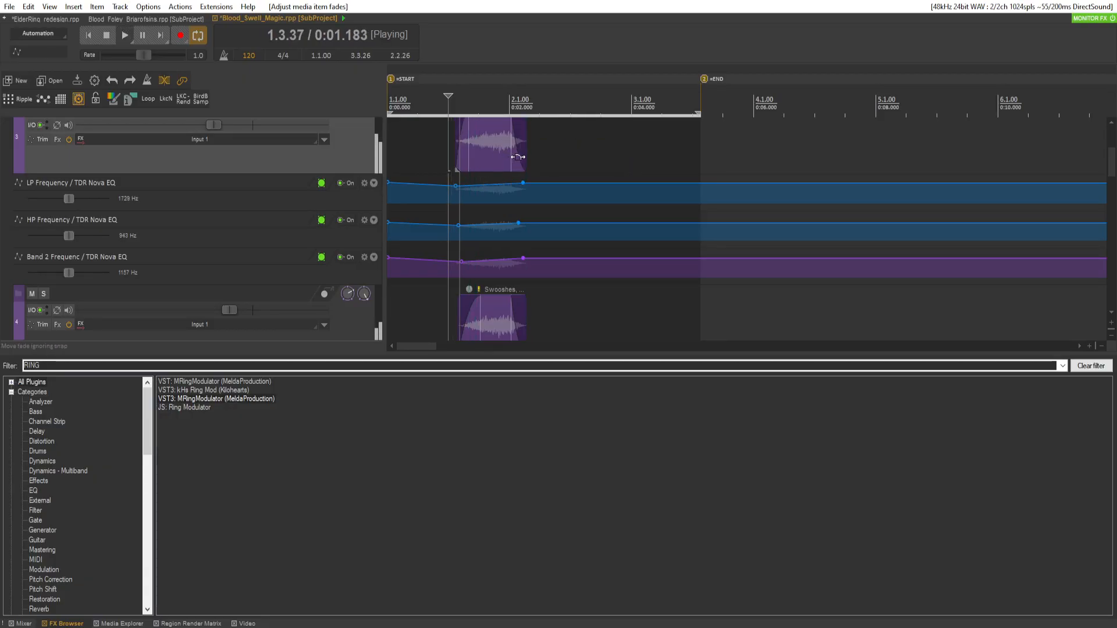
left_click_drag(526, 157, 536, 162)
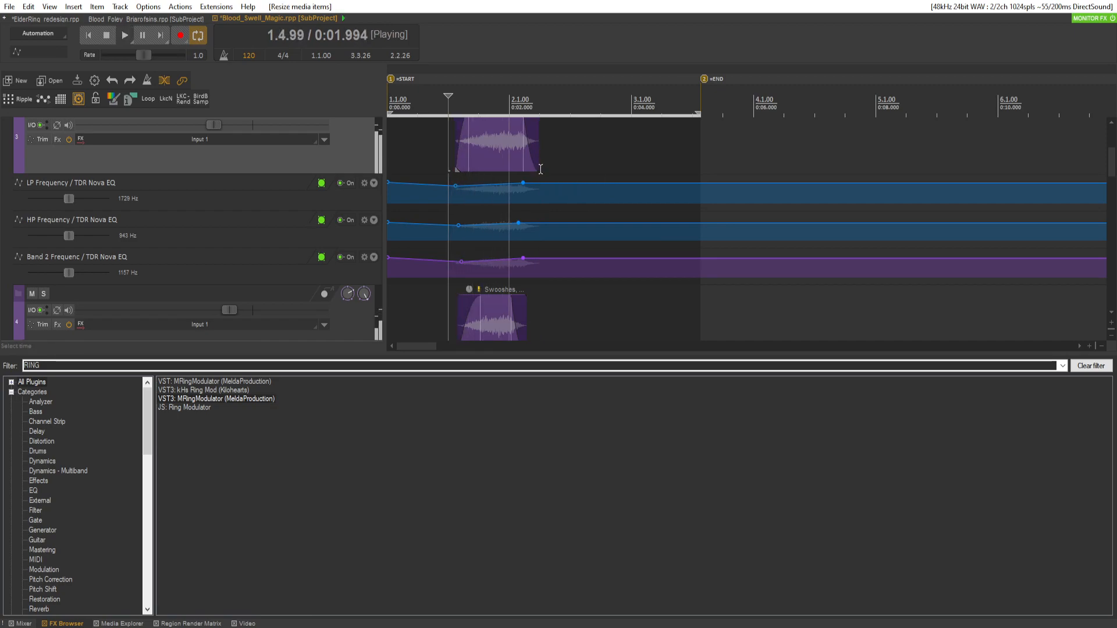
Move the first swoosh track's Band 2 Frequency end point to 1637 at 1.4.92 and audition the sweep.
key("space")
left_click_drag(524, 261, 525, 259)
key("space")
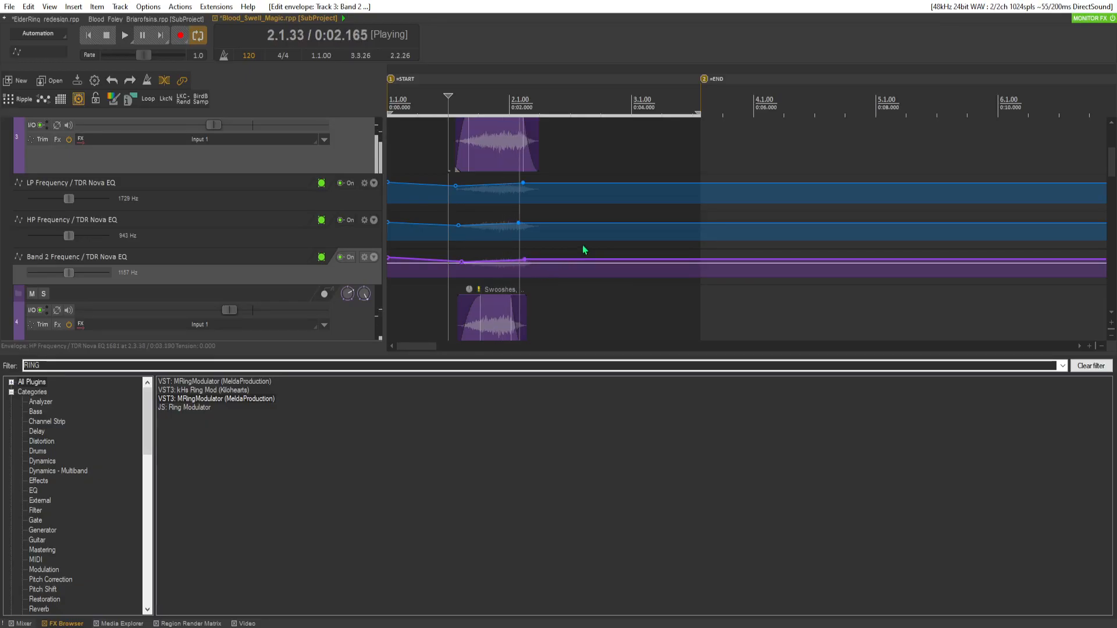
key("space")
left_click_drag(525, 260, 509, 260)
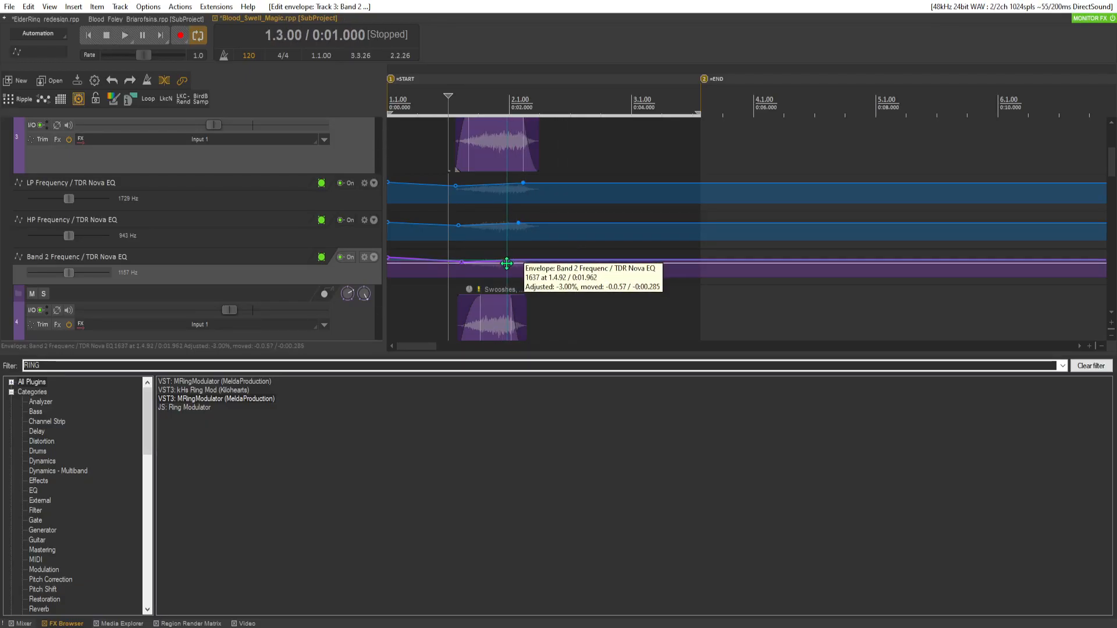
key("space")
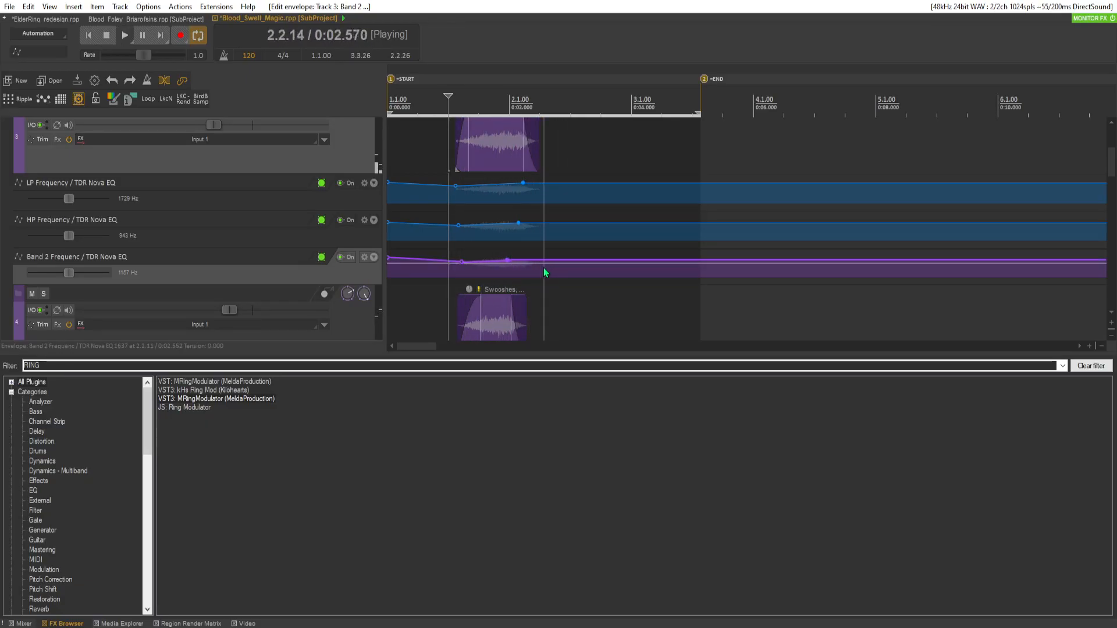
key("space")
Trim the start of the first swoosh item to 0:01.200 and audition the result.
key("space")
key("space")
left_click_drag(456, 161, 460, 161)
key("space")
key("space")
Trim the second swoosh item's start to 0:01.200 and extend its end to match the first swoosh item.
scroll(349, 181, "down", 2)
scroll(519, 145, "up", 2)
left_click(460, 299)
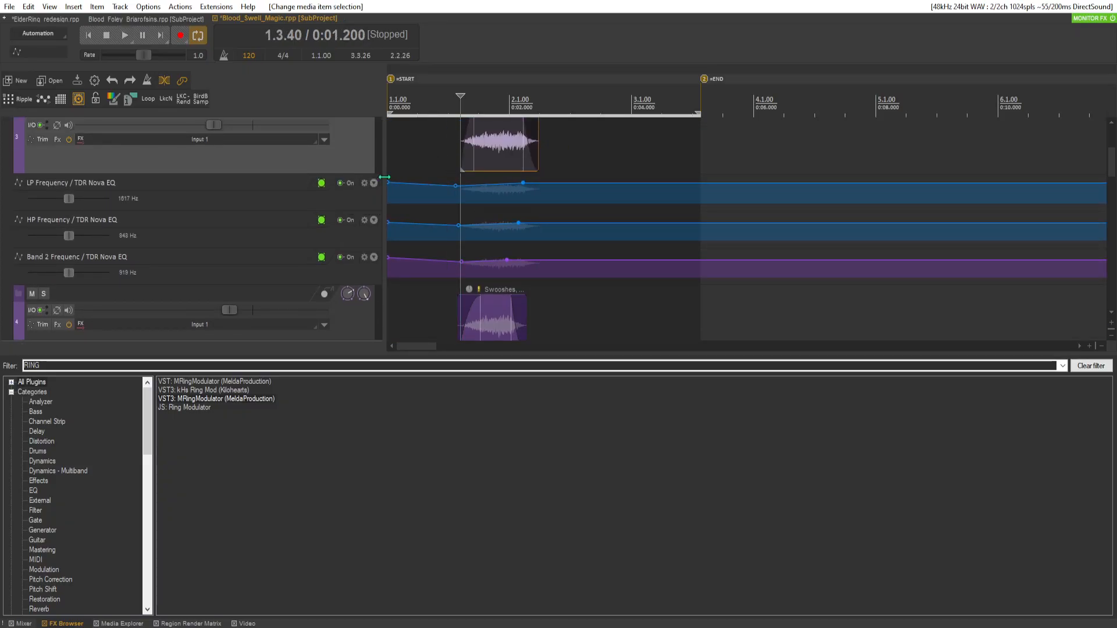
scroll(460, 299, "up", 5)
left_click_drag(732, 310, 748, 310)
scroll(584, 252, "down", 5)
scroll(584, 251, "down", 3)
key("space")
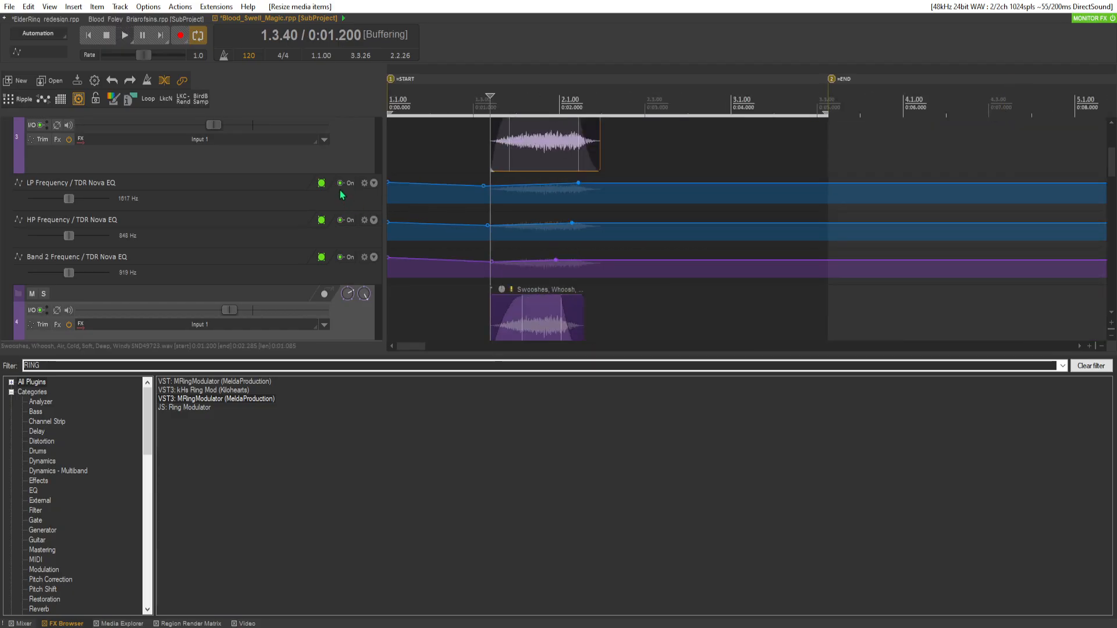
key("space")
left_click_drag(582, 328, 601, 329)
key("space")
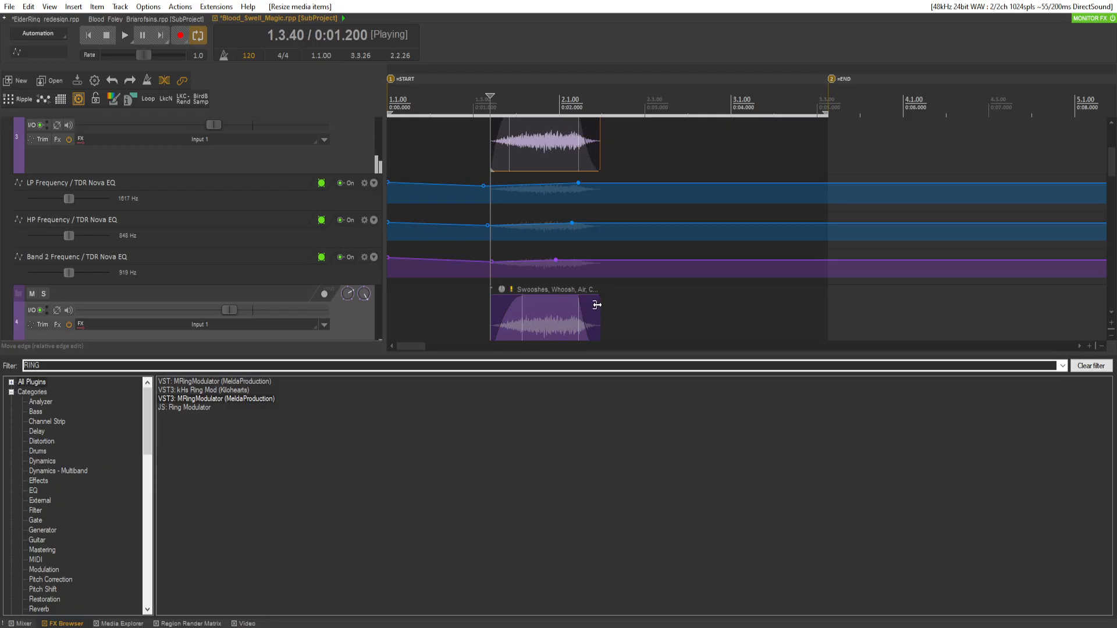
Audition the second swoosh track and delete it from the Vox_Risen folder.
scroll(194, 186, "down", 2)
left_click(194, 186)
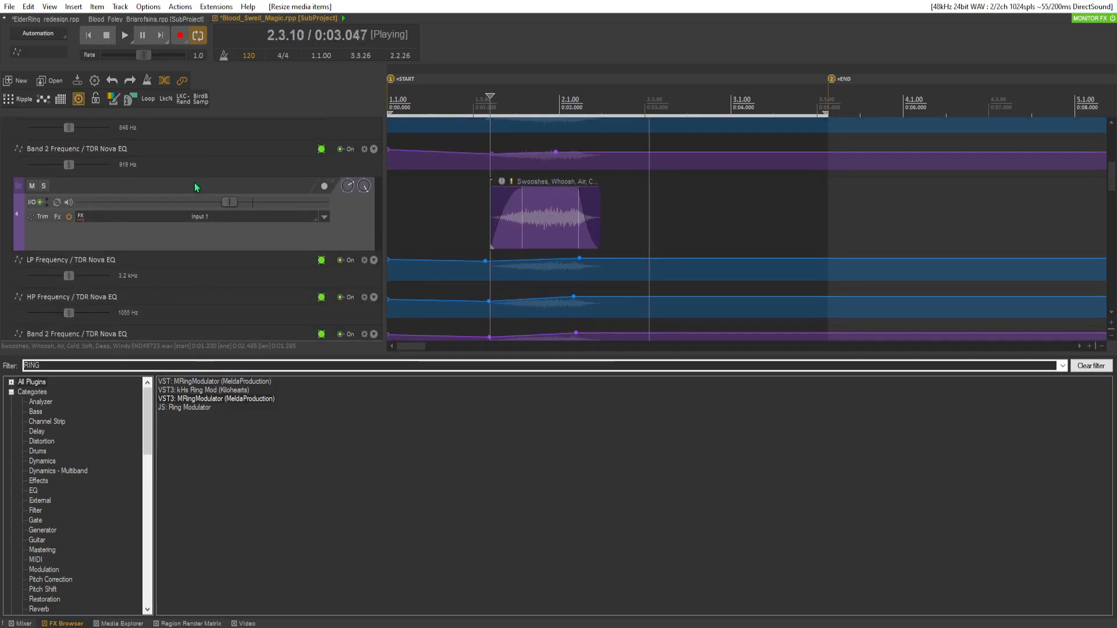
key("space")
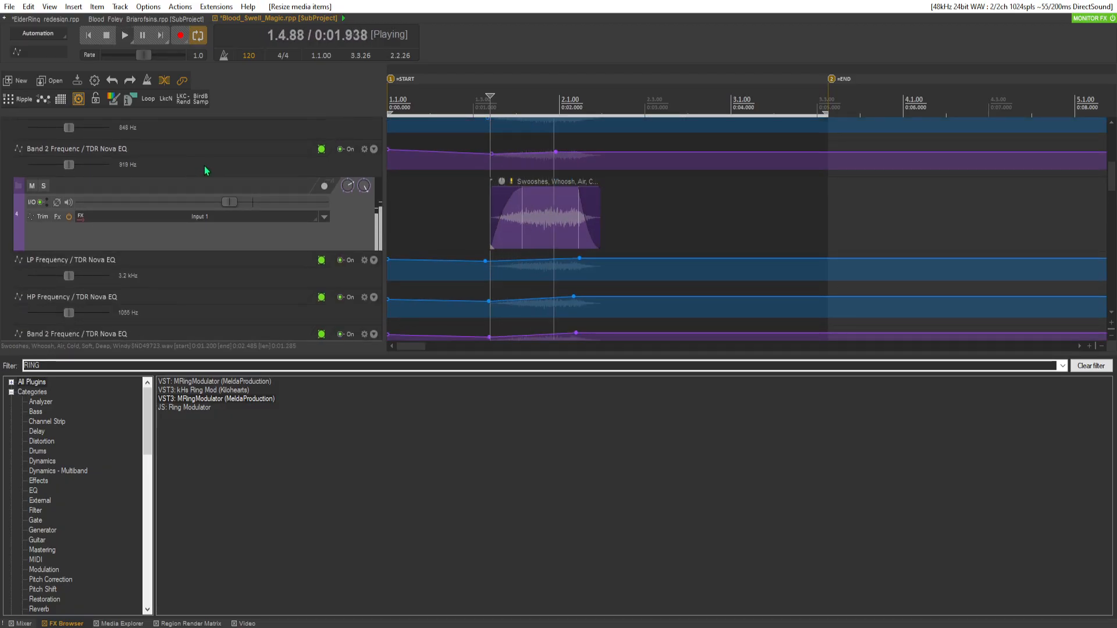
key("space")
scroll(351, 276, "up", 1)
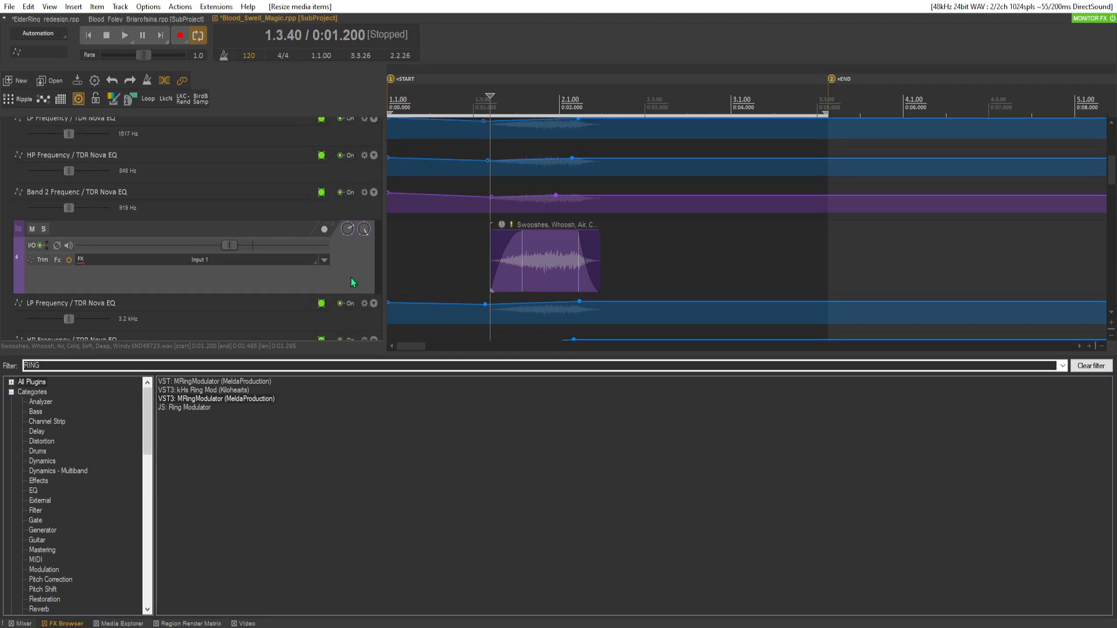
scroll(347, 261, "up", 1)
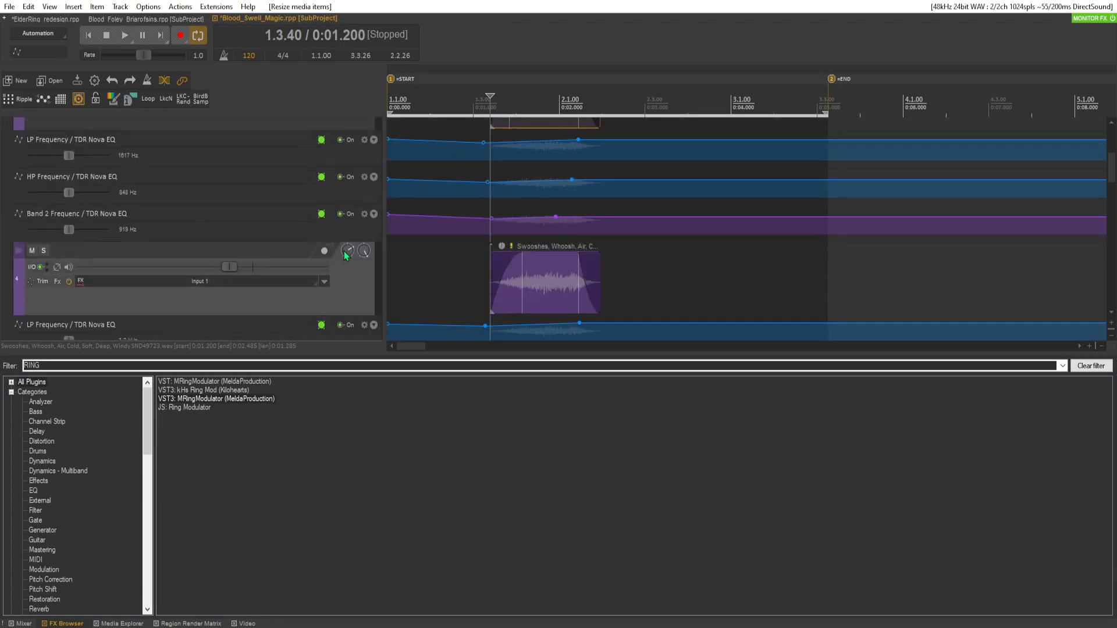
key("Delete")
left_click(540, 349)
Duplicate the remaining swoosh track with its effects and frequency envelopes.
scroll(378, 281, "up", 1)
right_click(362, 197)
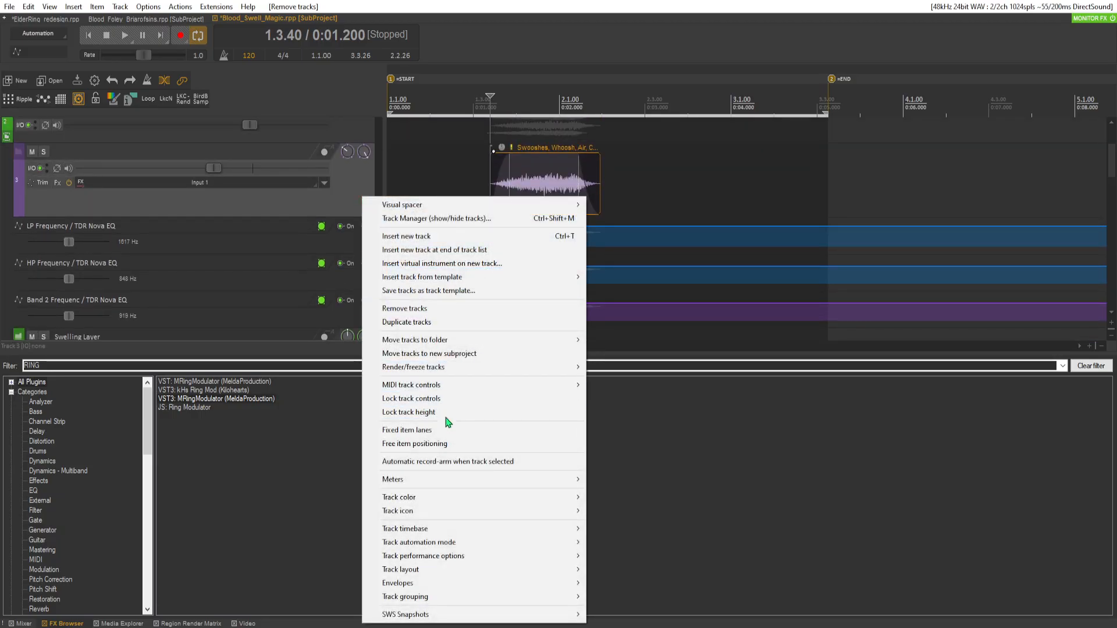
left_click(407, 322)
scroll(313, 251, "down", 4)
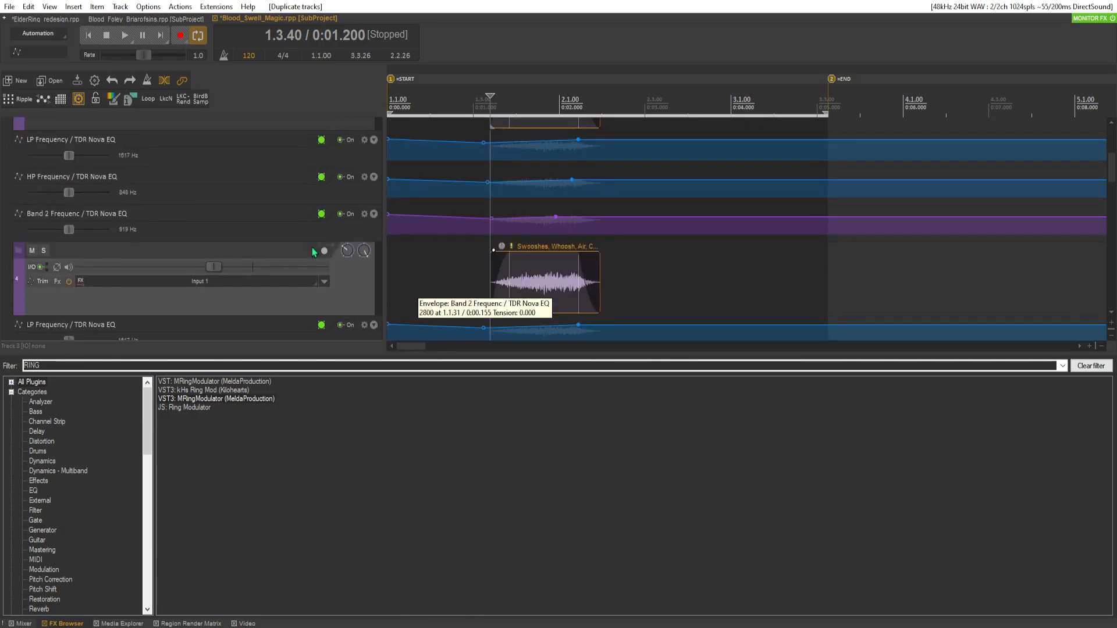
Pan the duplicated swoosh track to 44%R, audition the pair and save the subproject.
left_click_drag(364, 250, 360, 246)
key("space")
key("space")
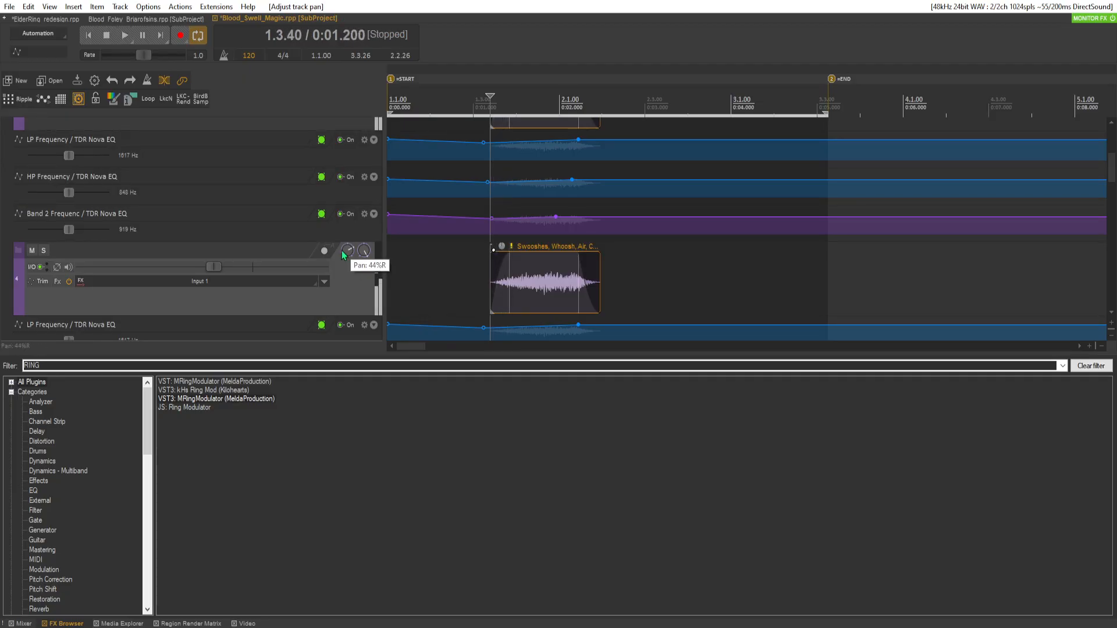
key("ctrl+s")
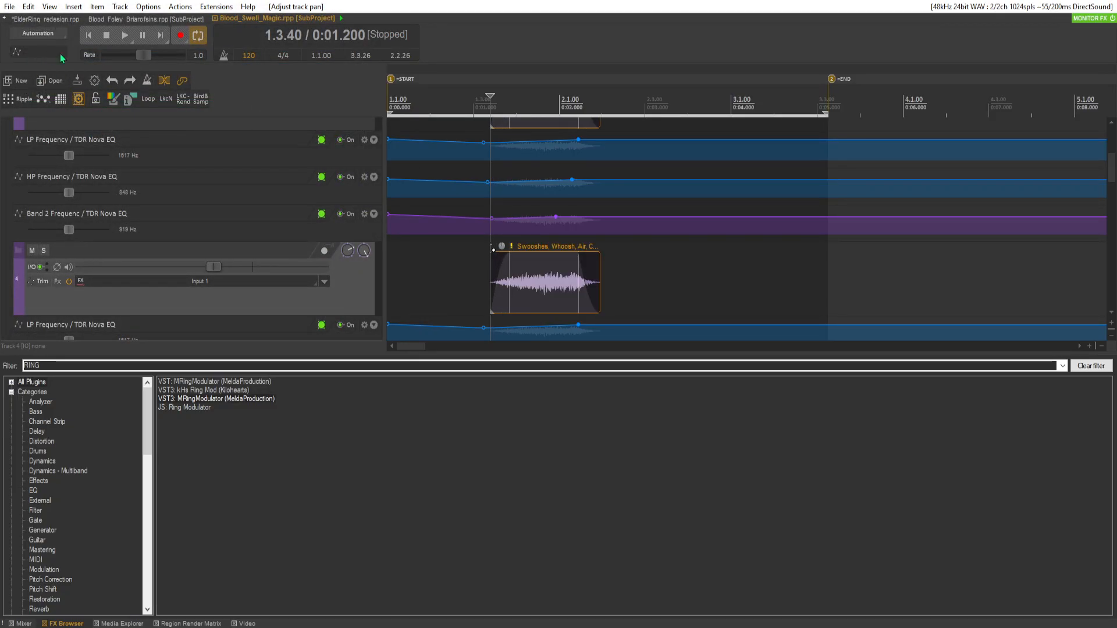
Unsolo the Vox_Risen folder, show the mixer and audition the full mix from just before the swooshes.
scroll(54, 176, "up", 5)
left_click(31, 218)
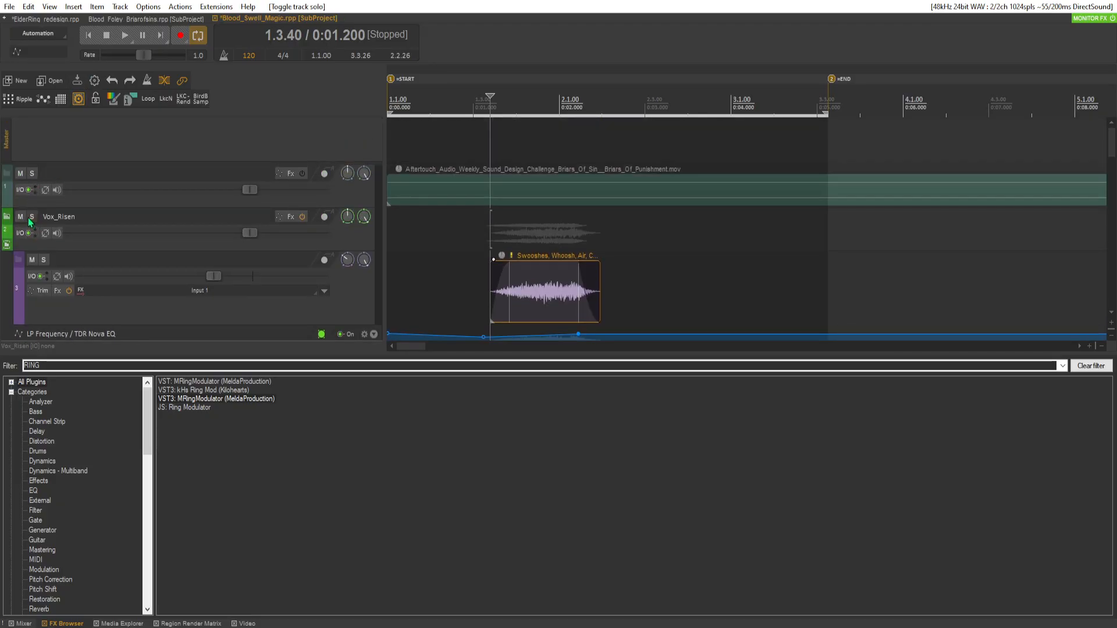
left_click(24, 624)
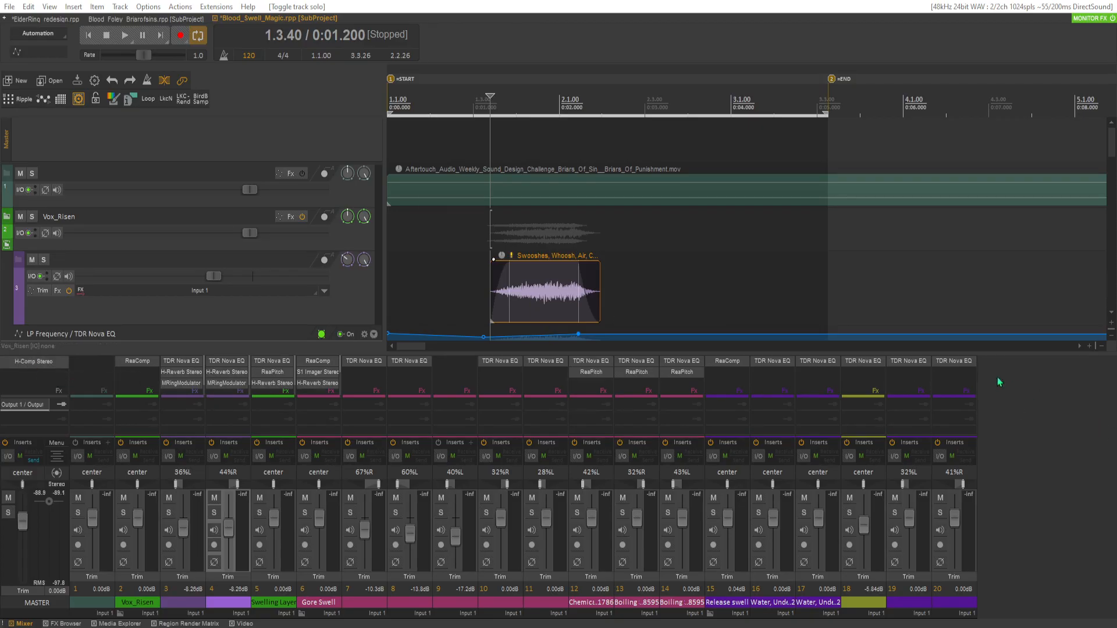
left_click(465, 261)
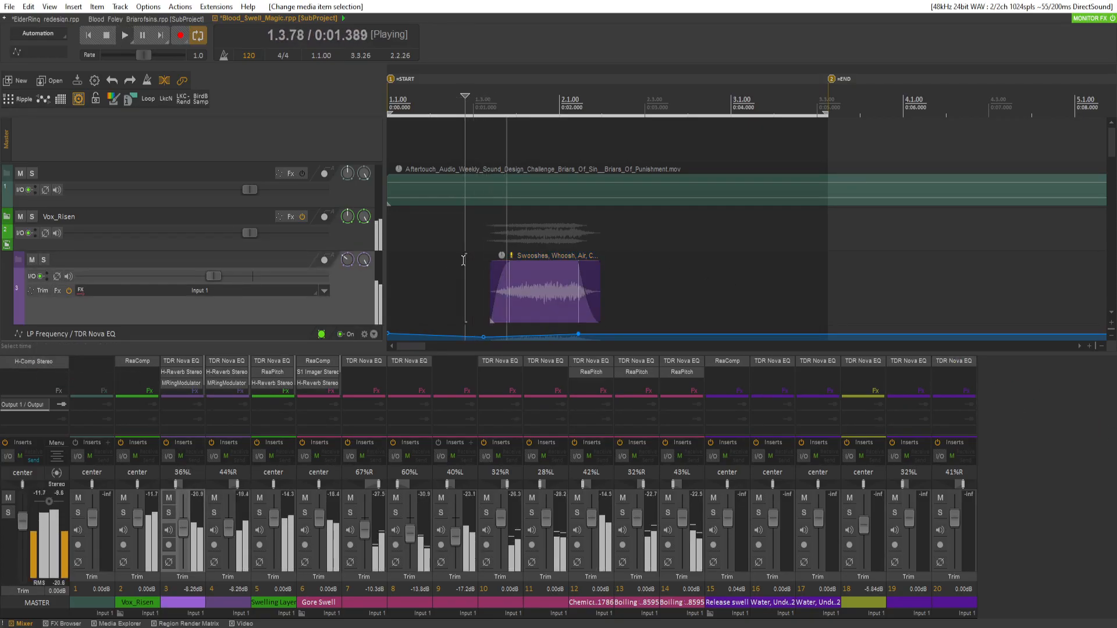
key("space")
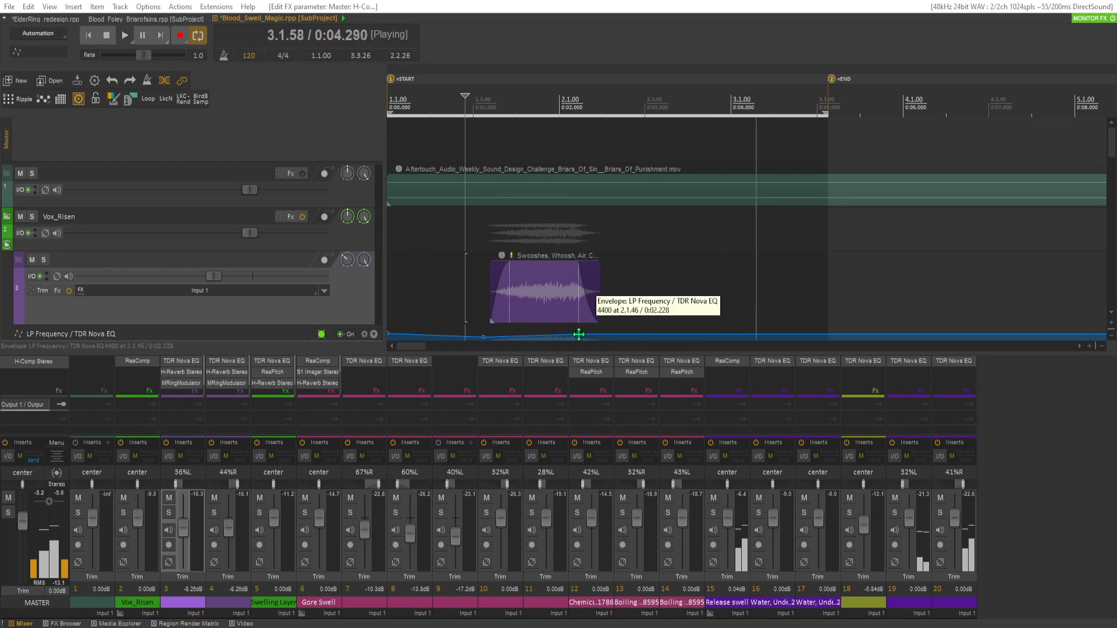
Audition the full mix from just before the release layers, including the two ZOOM0081_LR.WAV items.
scroll(259, 278, "down", 10)
key("space")
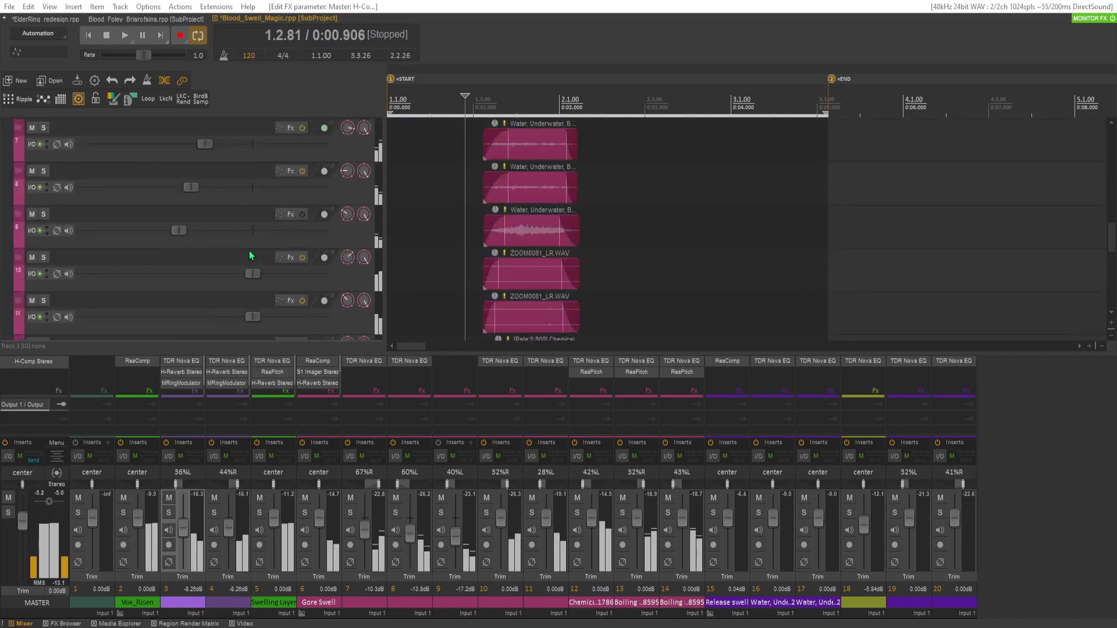
scroll(247, 246, "down", 3)
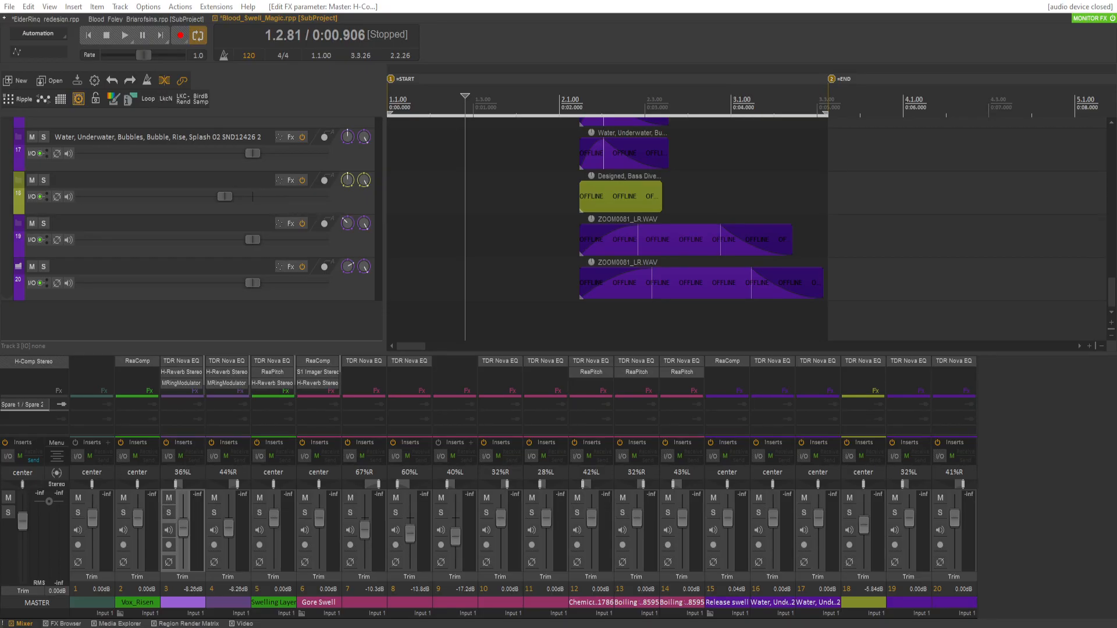
left_click(574, 265)
key("space")
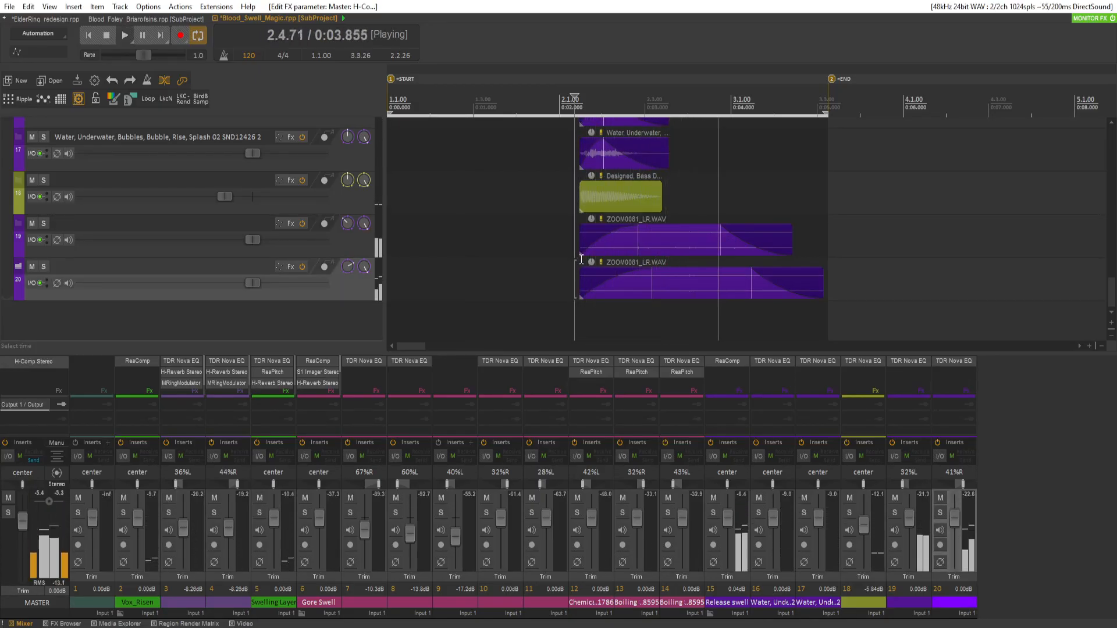
key("space")
left_click(354, 251)
left_click(359, 284)
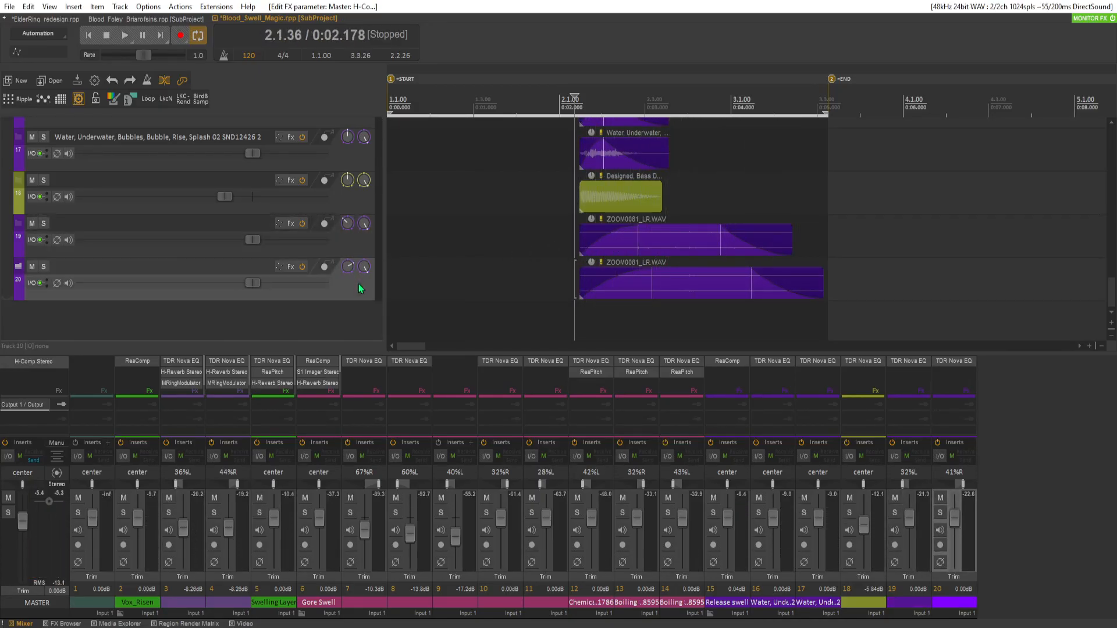
right_click(358, 284)
left_click(406, 324)
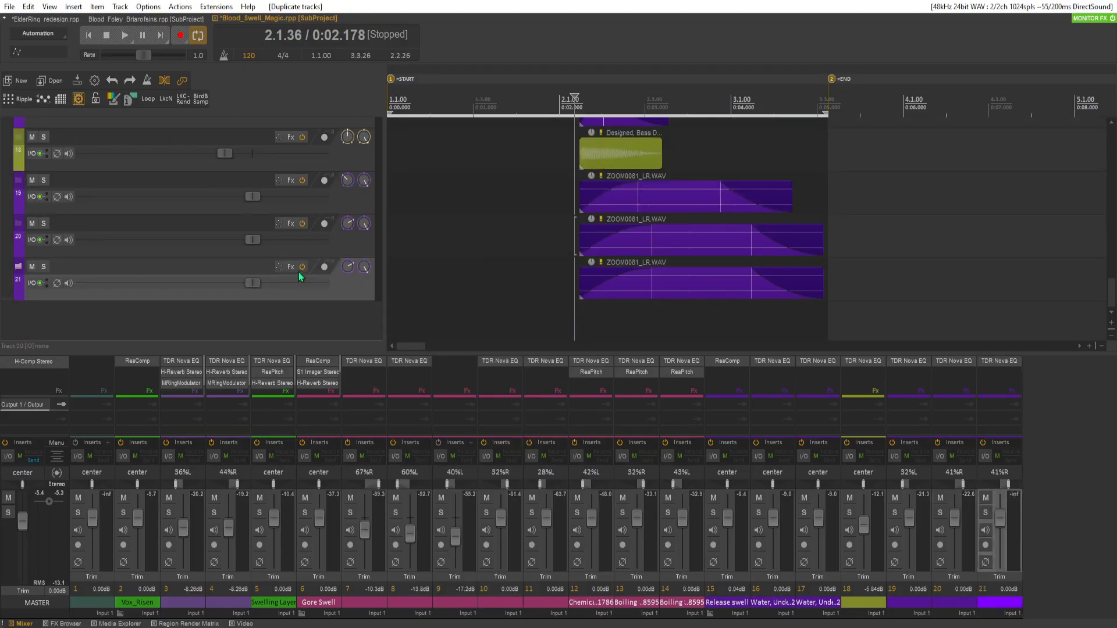
scroll(152, 274, "down", 1)
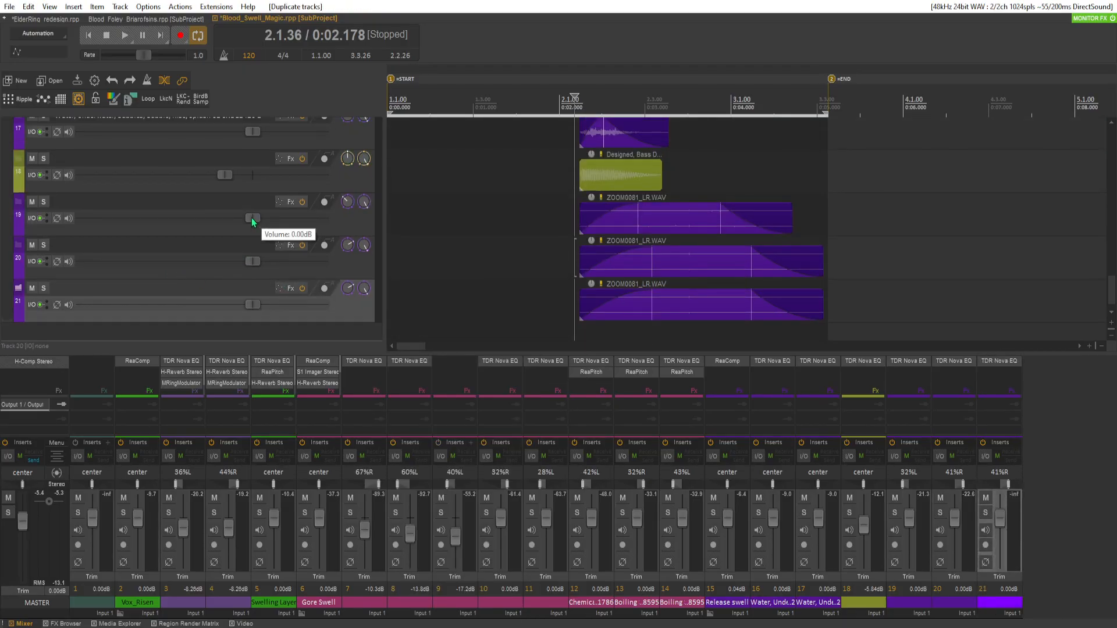
scroll(197, 250, "up", 1)
scroll(196, 250, "down", 2)
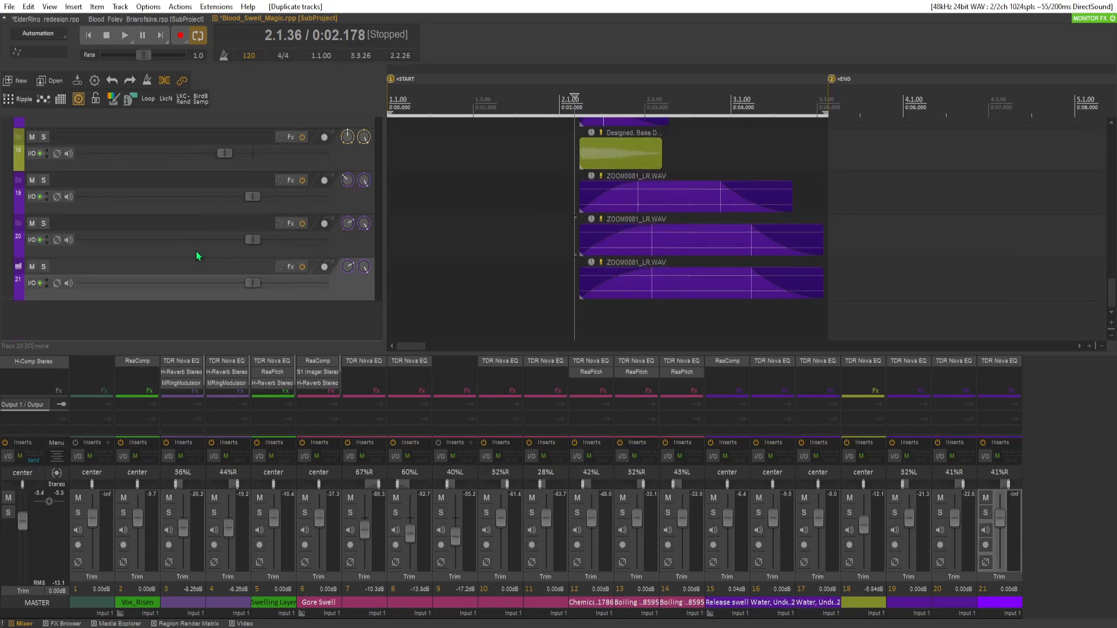
key("ctrl+z")
Duplicate the 41%R-panned ZOOM0081_LR.WAV track at the end of the track list.
left_click(335, 253)
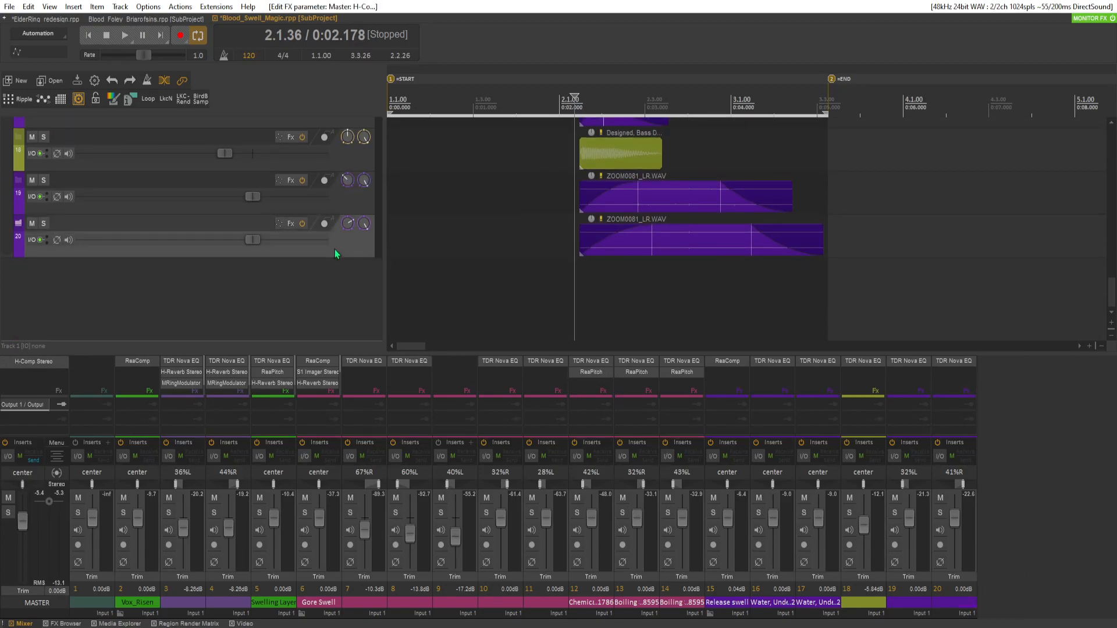
left_click(354, 197, "ctrl")
right_click(354, 210)
left_click(427, 327)
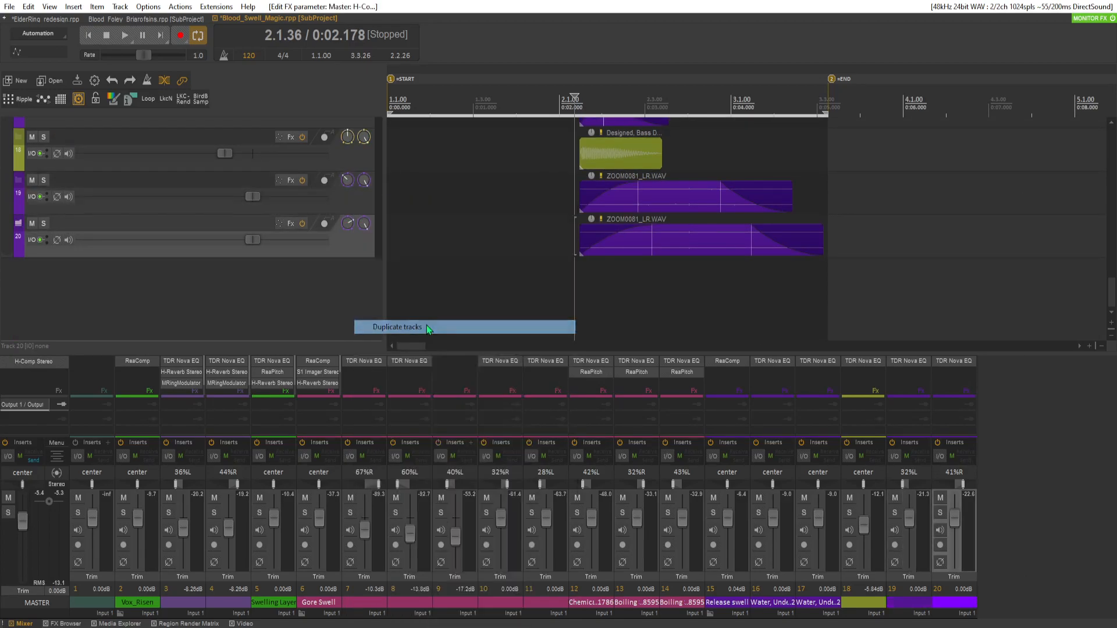
Lower the four purple ZOOM0081_LR tracks, 19 to 22, to about -3 dB each and audition the mix.
scroll(310, 266, "down", 1)
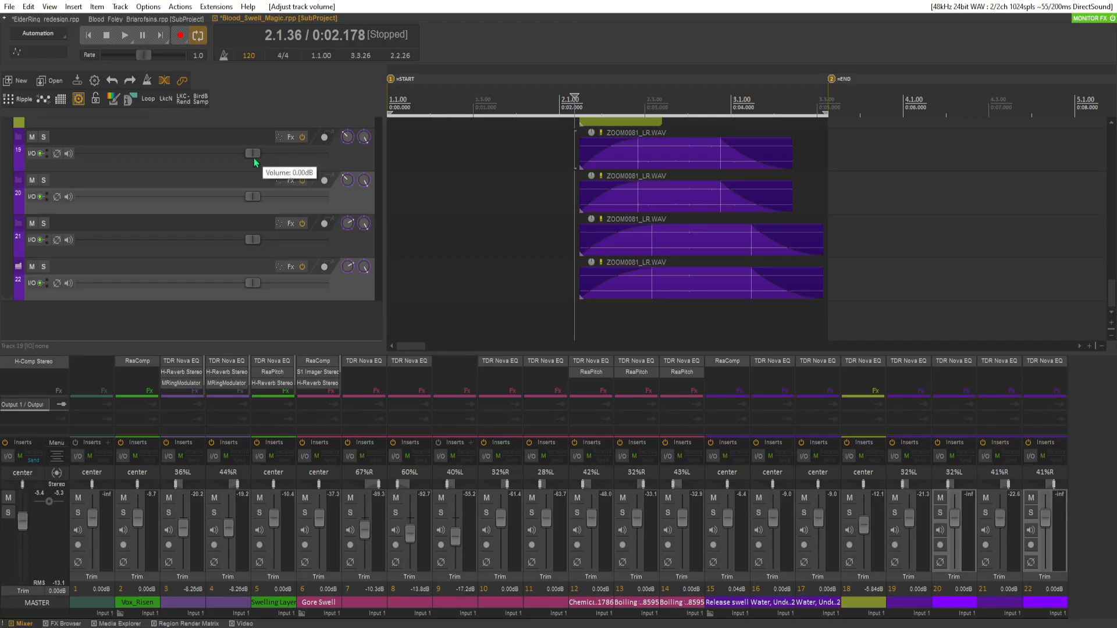
left_click_drag(252, 154, 240, 155)
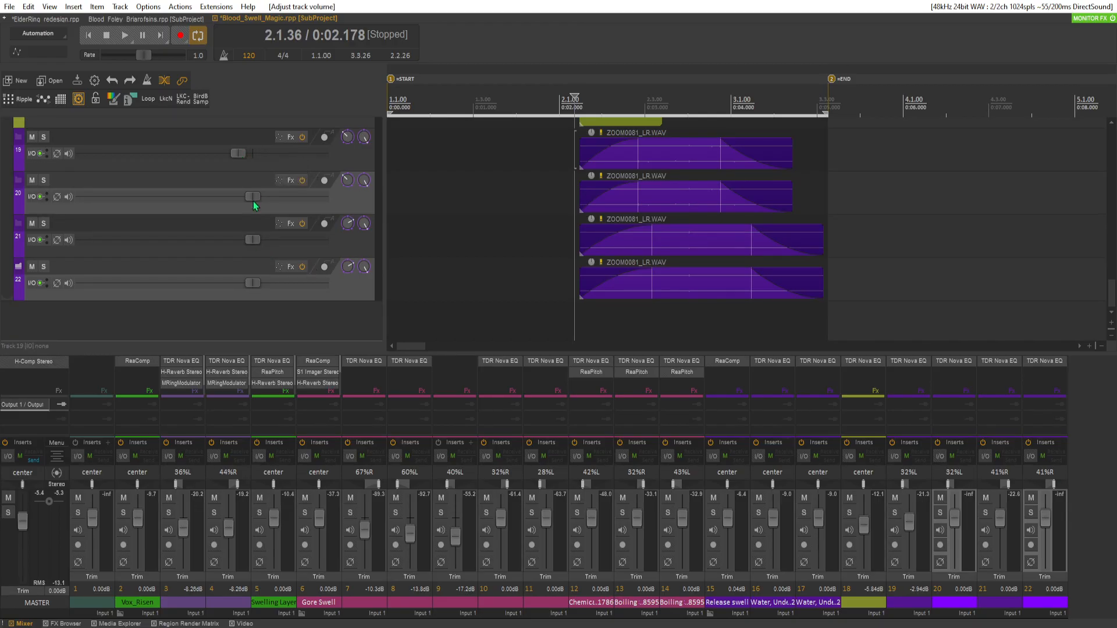
left_click_drag(250, 199, 238, 200)
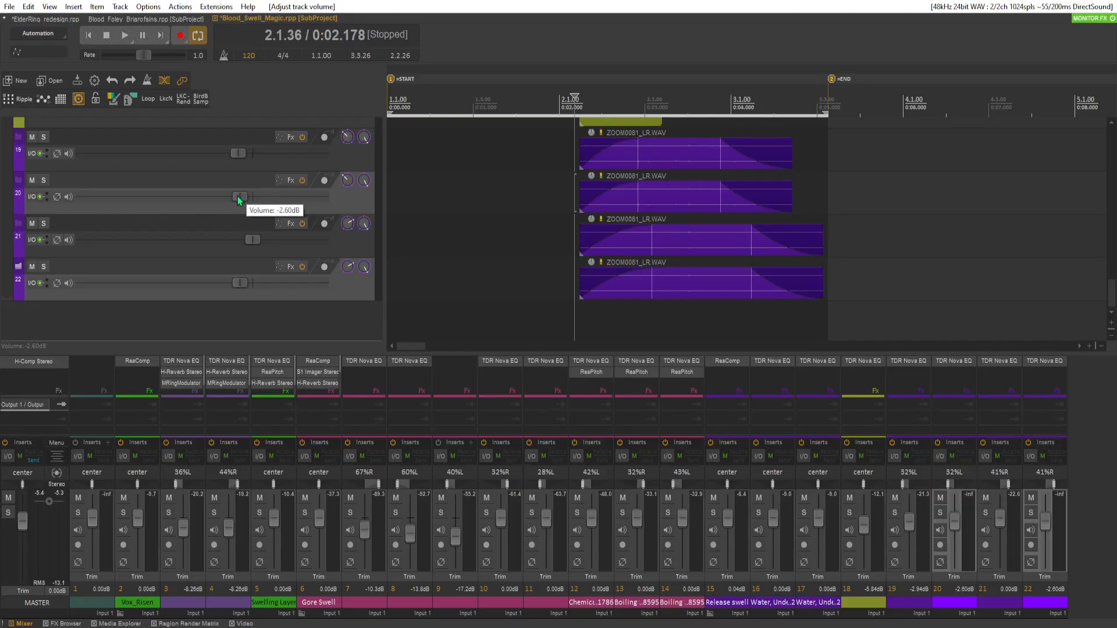
mouse_move(253, 240)
left_mouse_down()
mouse_move(314, 242)
mouse_move(238, 241)
left_mouse_up()
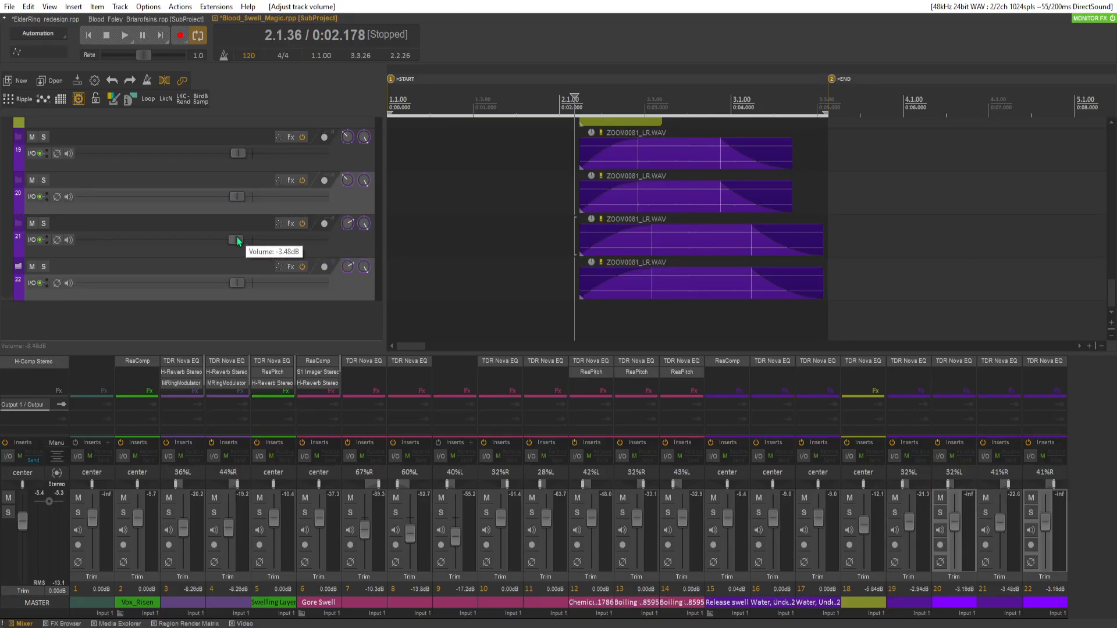
key("space")
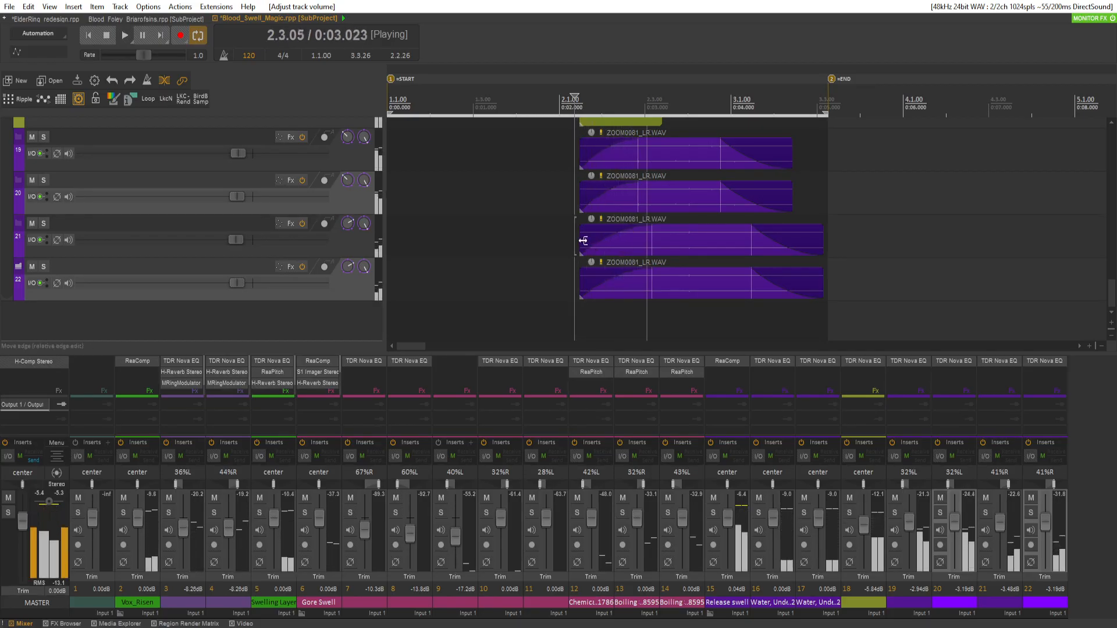
key("space")
Shorten the ZOOM0081_LR clips on tracks 19 to 21 to staggered end points, audition them and save the subproject.
left_click_drag(790, 150, 742, 150)
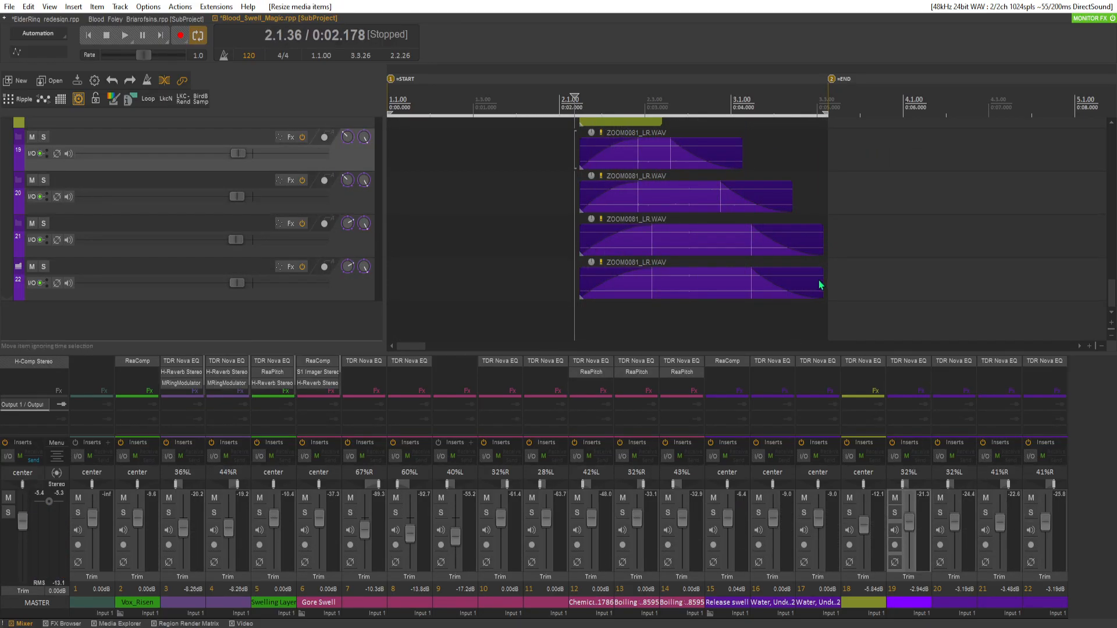
left_click_drag(822, 243, 765, 204)
left_click(567, 182)
key("space")
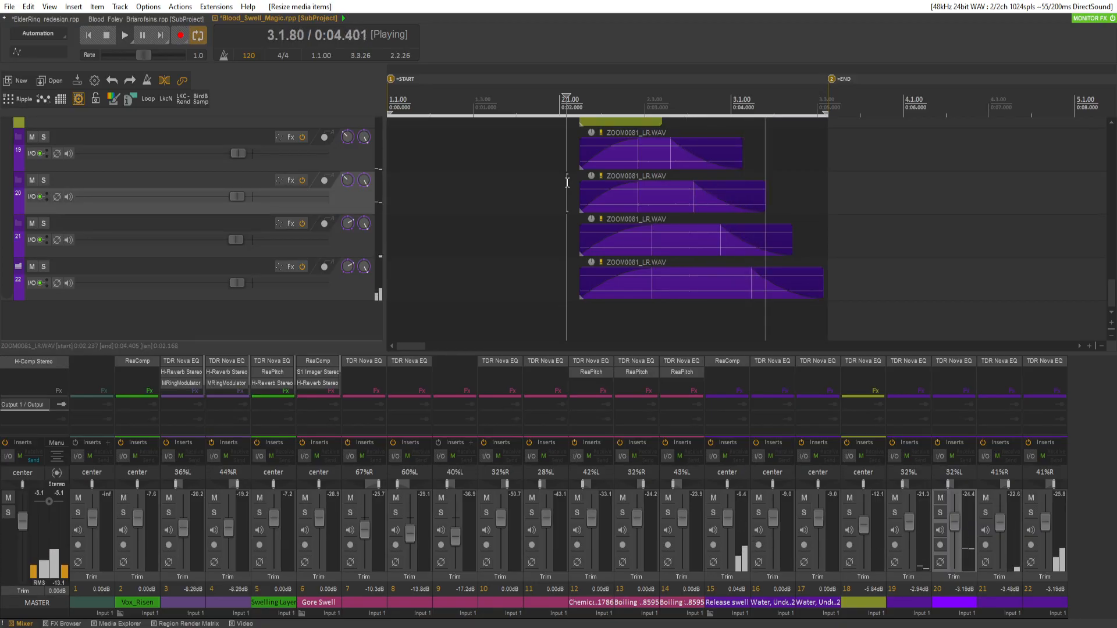
key("space")
key("ctrl+s")
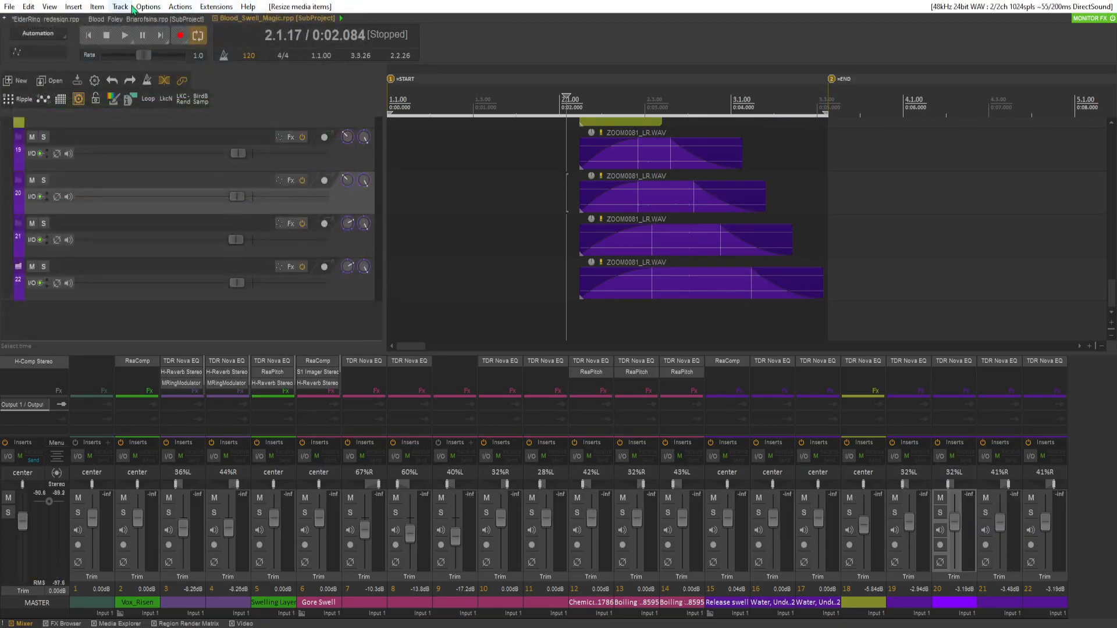
Return to the ElderRing_redesign project and unsolo the Blood Foley and Blood Magic Swell tracks.
left_click(130, 20)
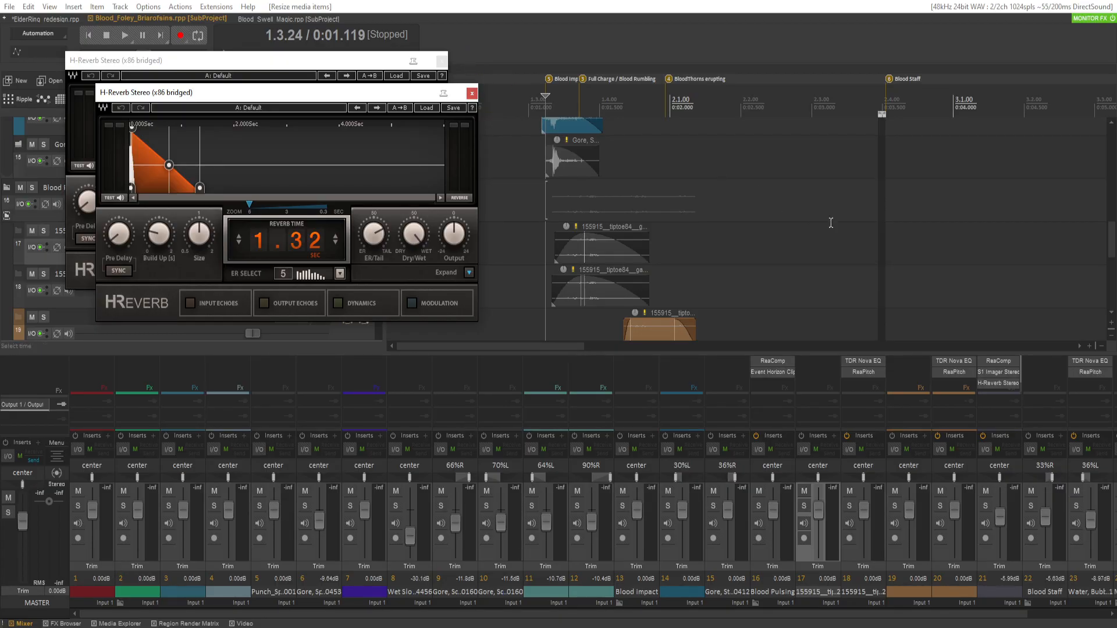
left_click(29, 20)
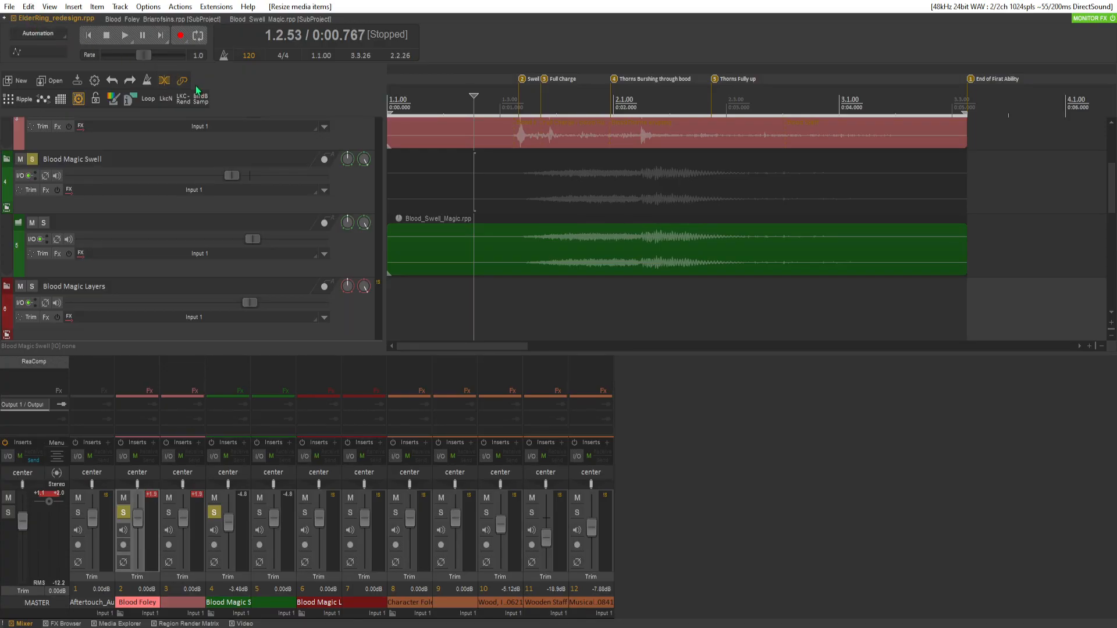
scroll(46, 239, "up", 5)
left_click(32, 189)
left_click(32, 316)
scroll(35, 320, "down", 5)
scroll(41, 317, "up", 2)
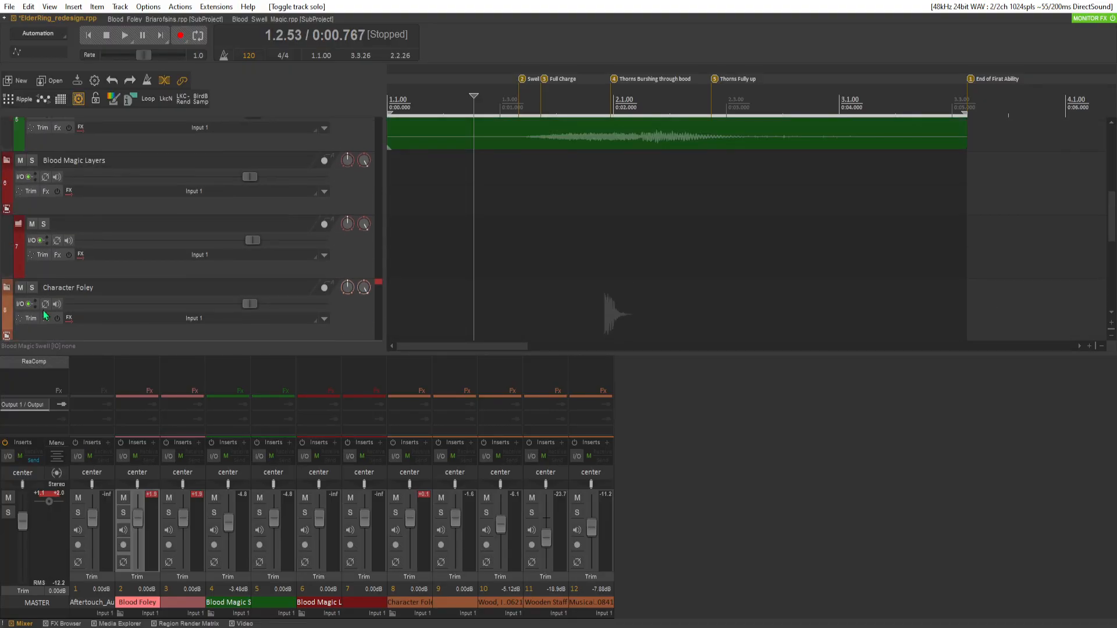
Find the ReaComp compressor and add it to the Character Foley folder track.
scroll(44, 221, "down", 5)
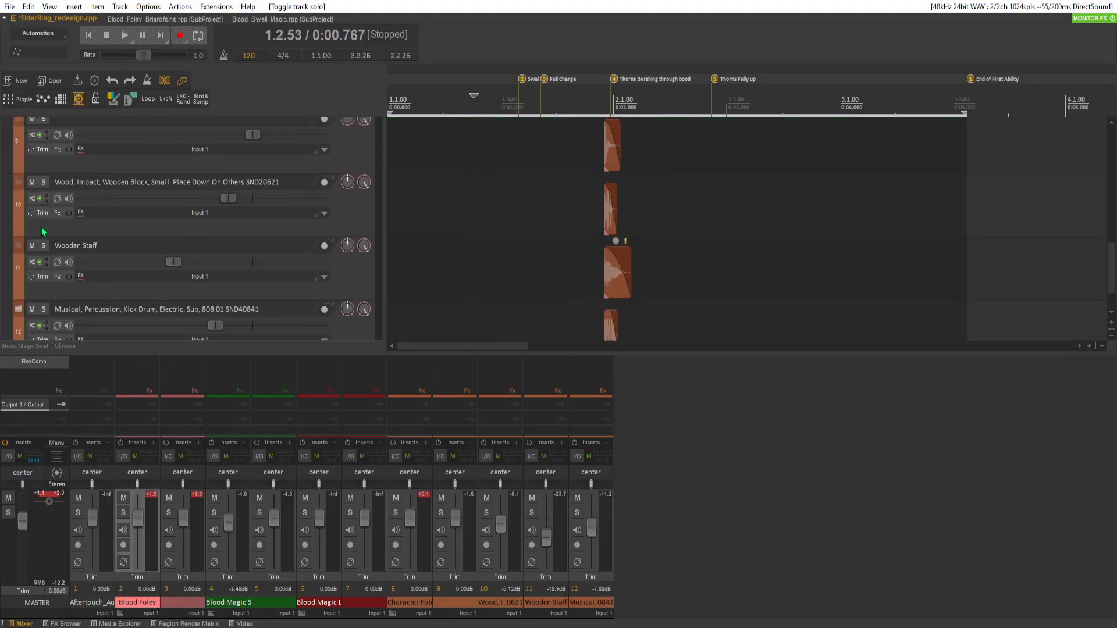
scroll(42, 226, "up", 3)
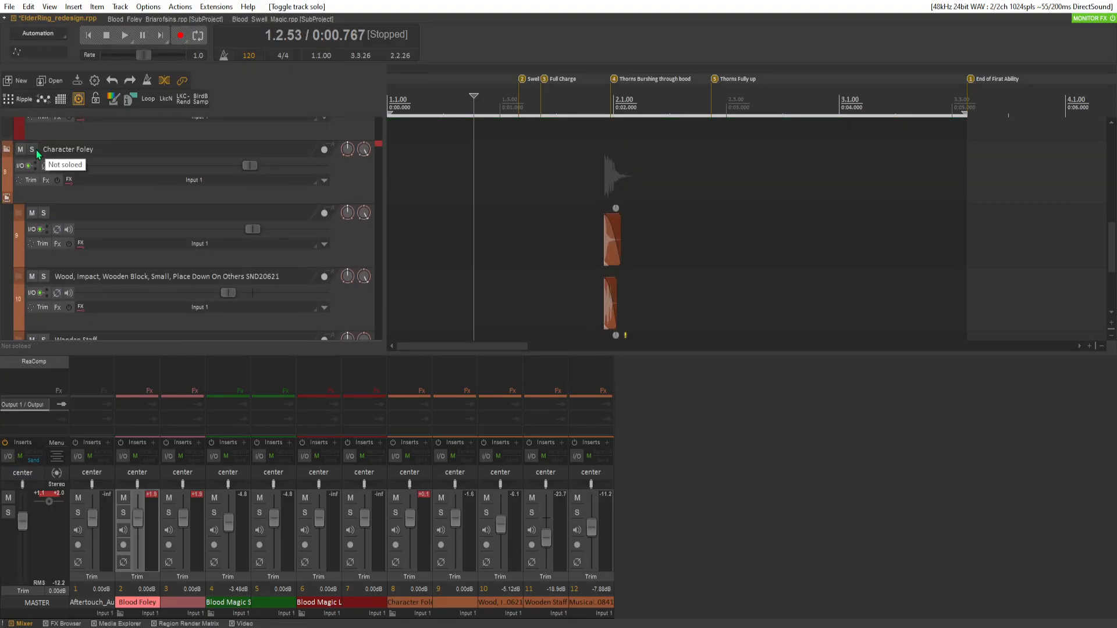
left_click(256, 165)
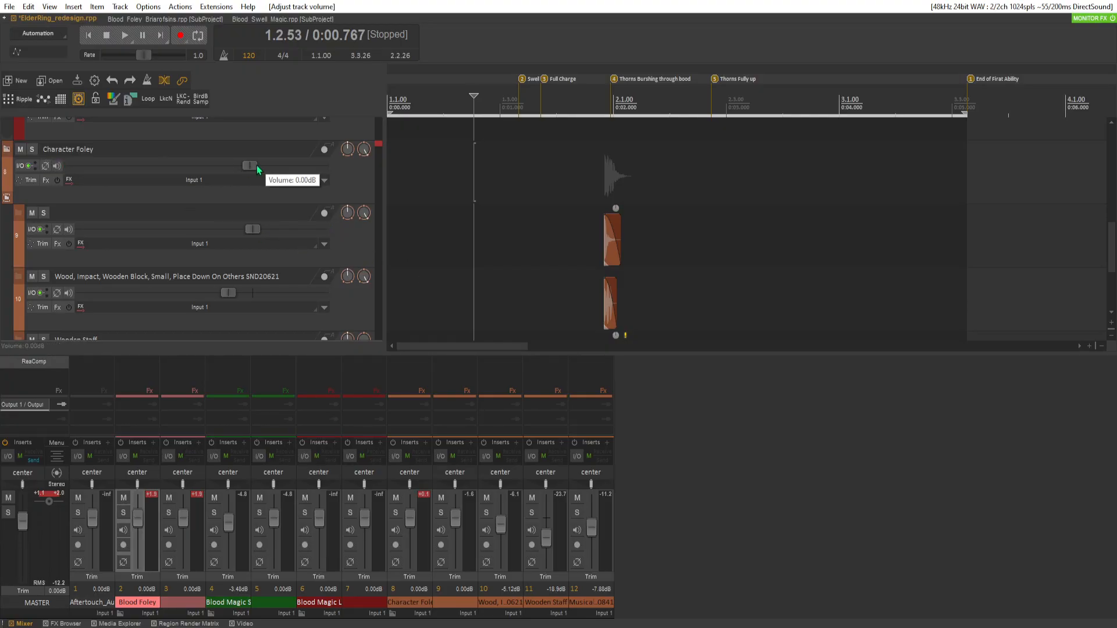
scroll(43, 181, "down", 1)
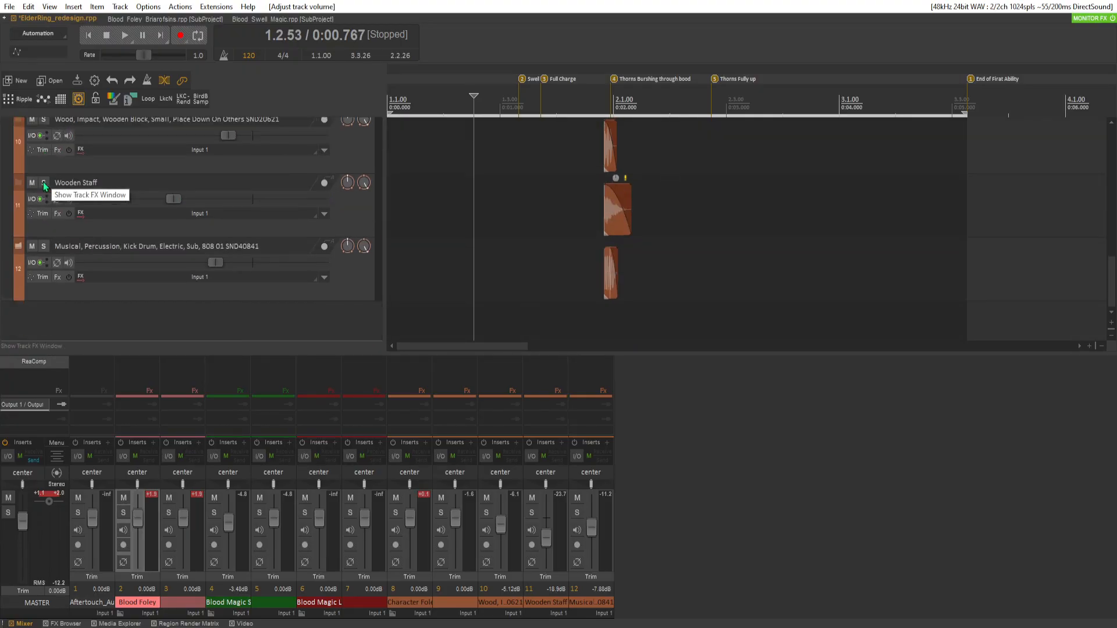
scroll(61, 184, "up", 1)
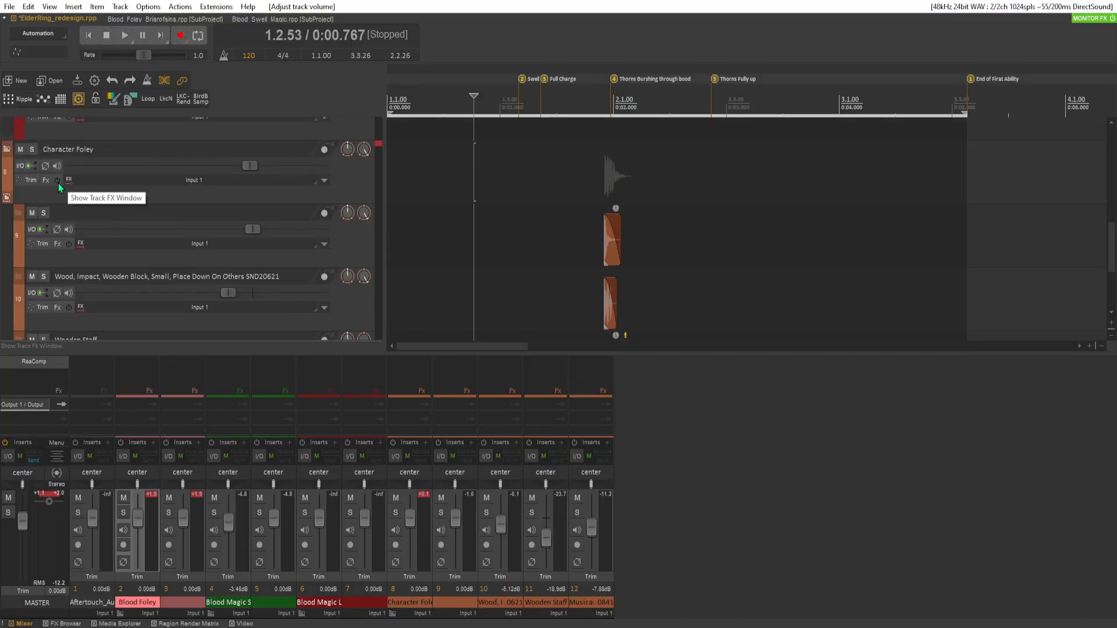
left_click(46, 182)
type("comp")
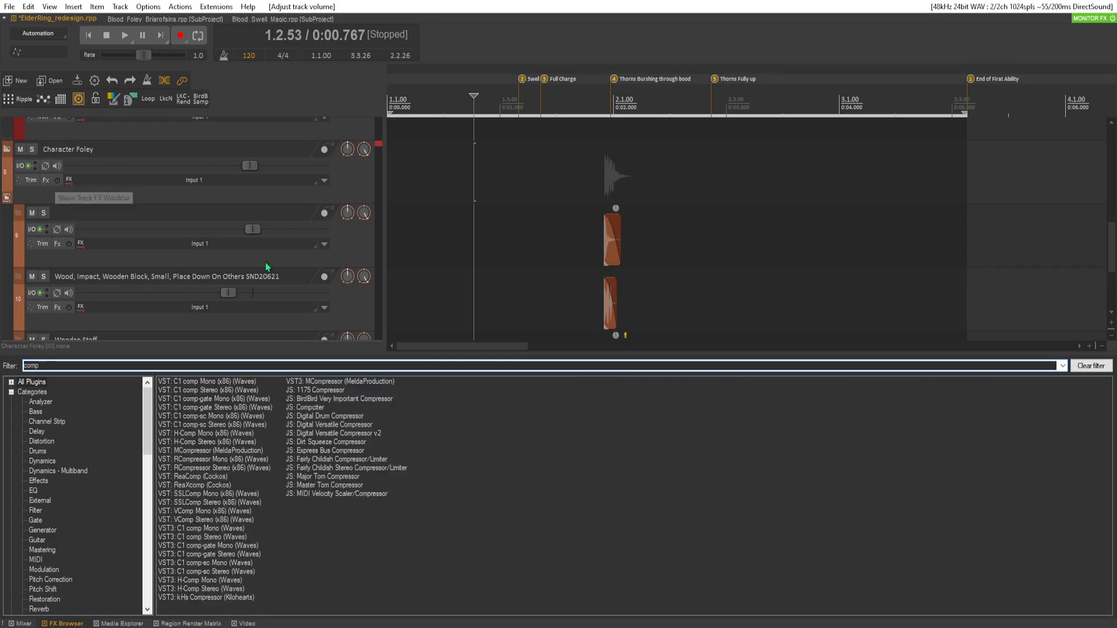
double_click(213, 476)
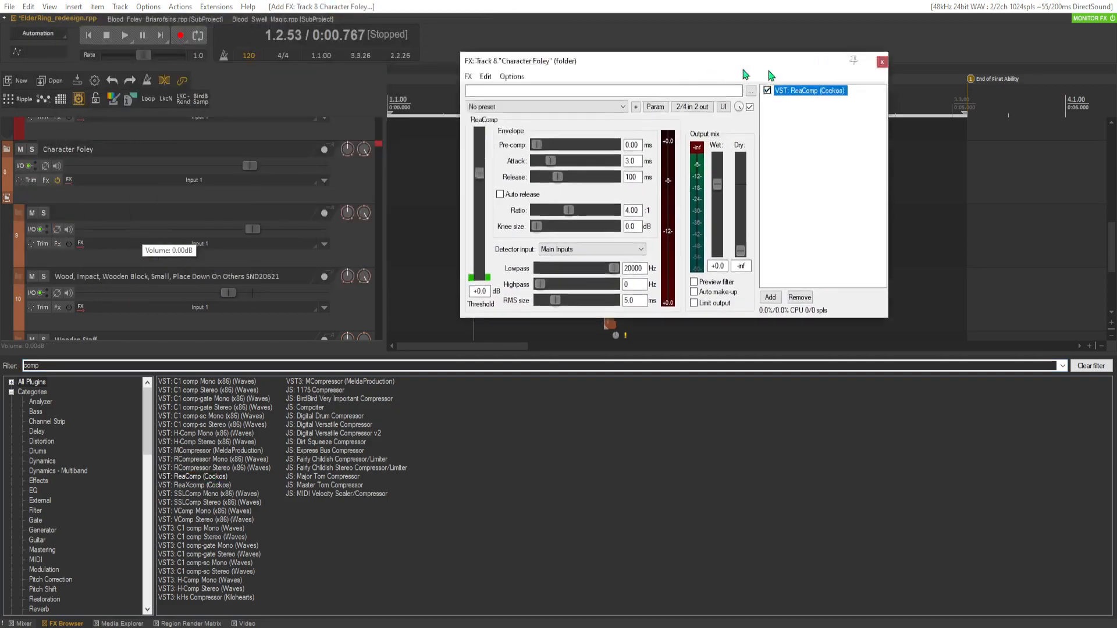
Solo Character Foley and pan its four layers alternately slightly left and right, with the kick drum at 12%R.
left_click(33, 149)
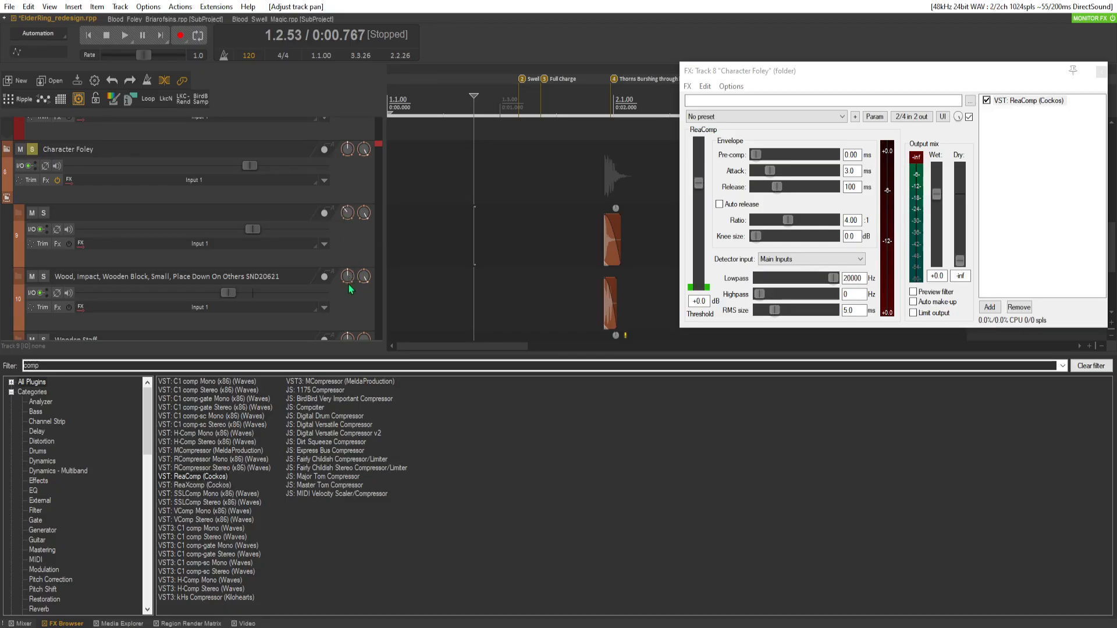
scroll(363, 278, "down", 1)
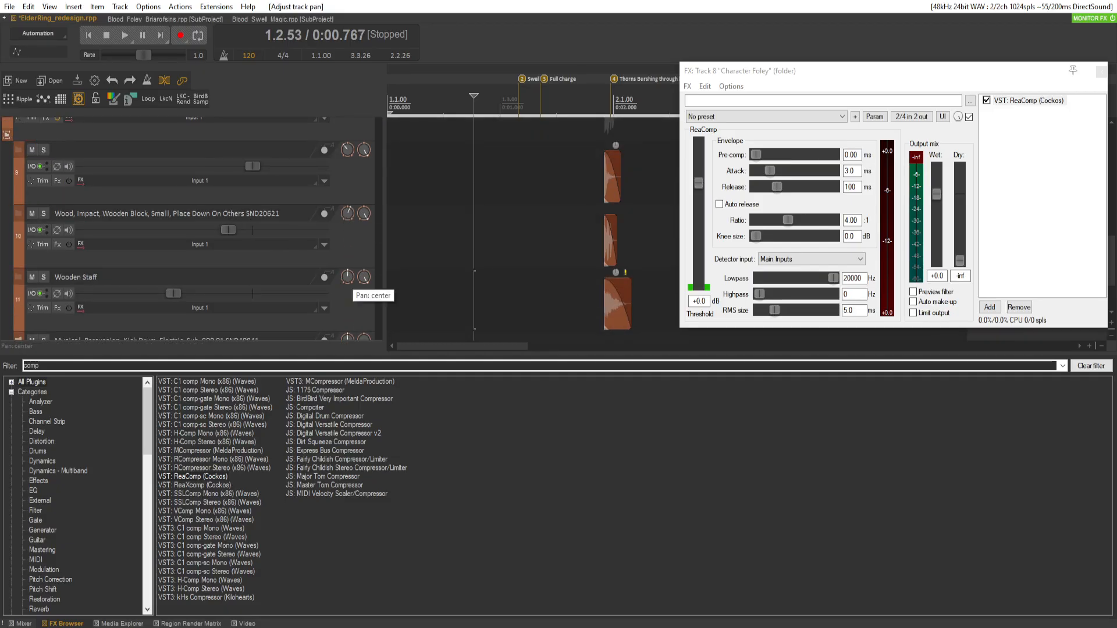
scroll(346, 288, "down", 1)
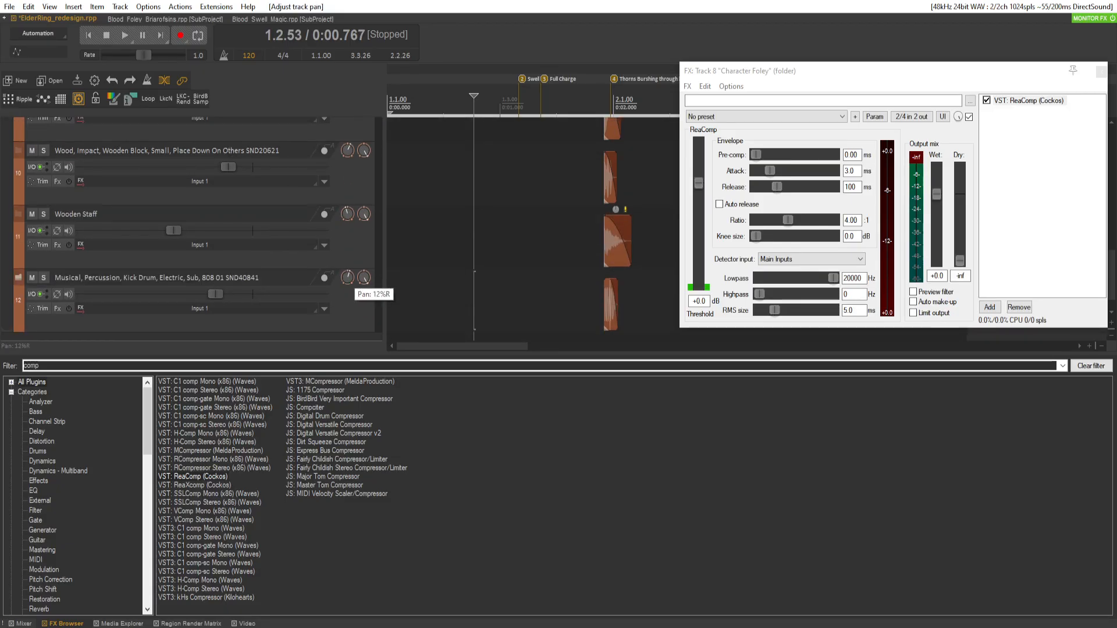
Set Character Foley's ReaComp ratio to about 1.21:1 and threshold to -9.0 dB while auditioning the staff impact.
left_click(590, 228)
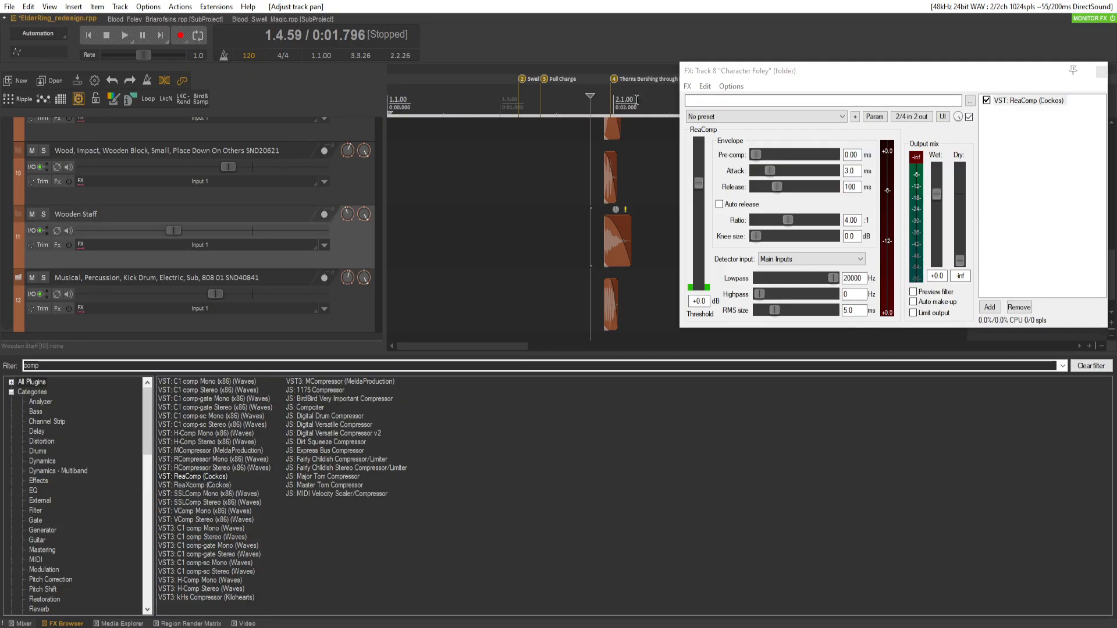
scroll(139, 256, "up", 2)
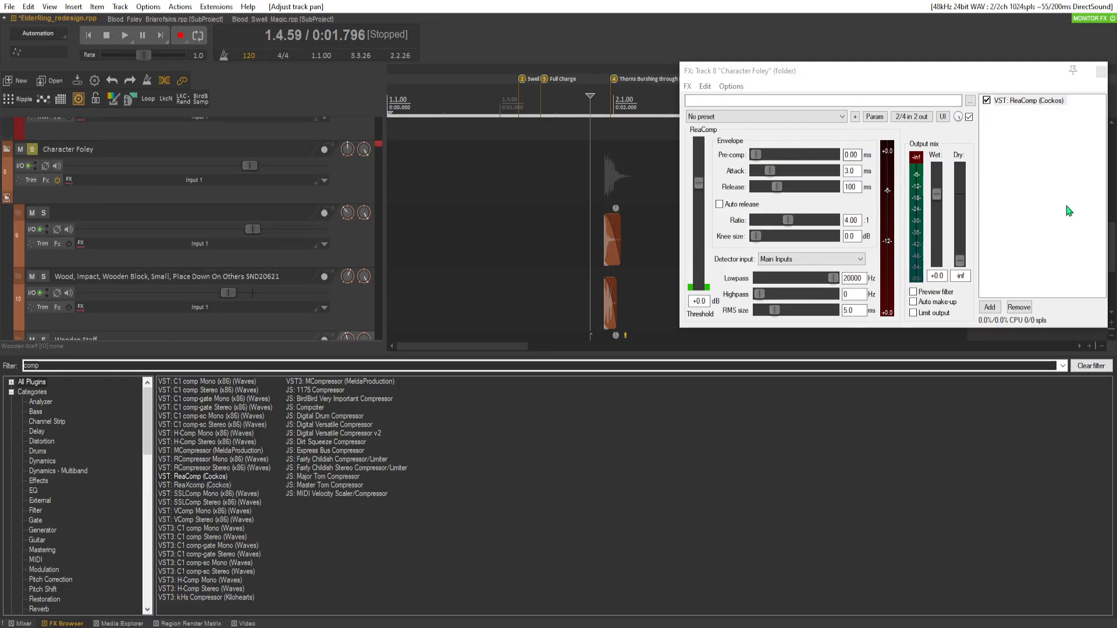
left_click_drag(786, 225, 775, 219)
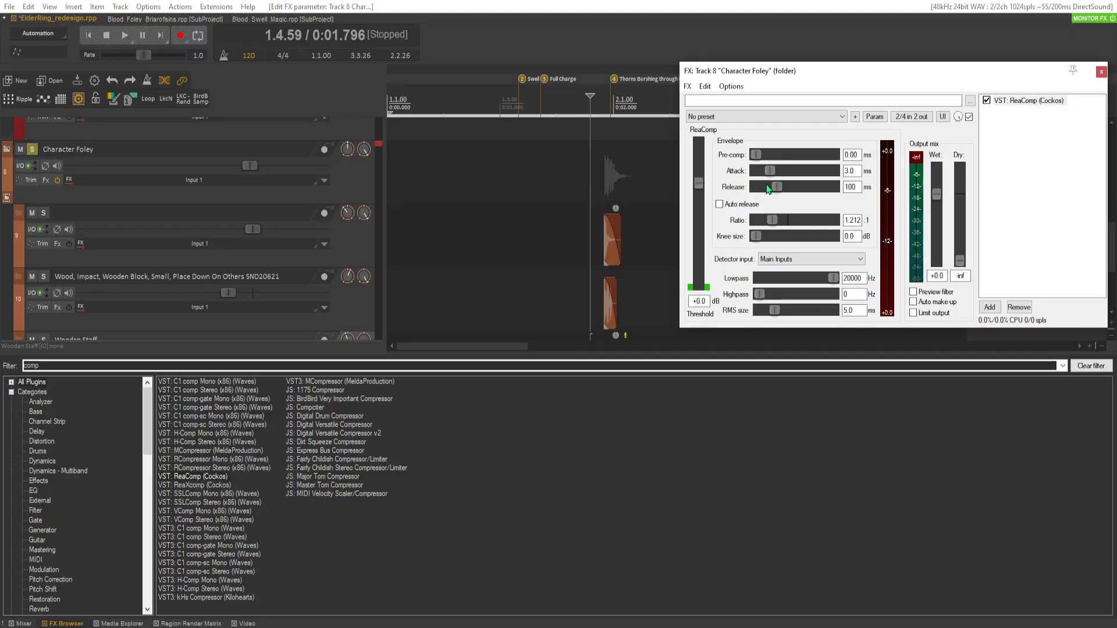
left_click(572, 233)
key("space")
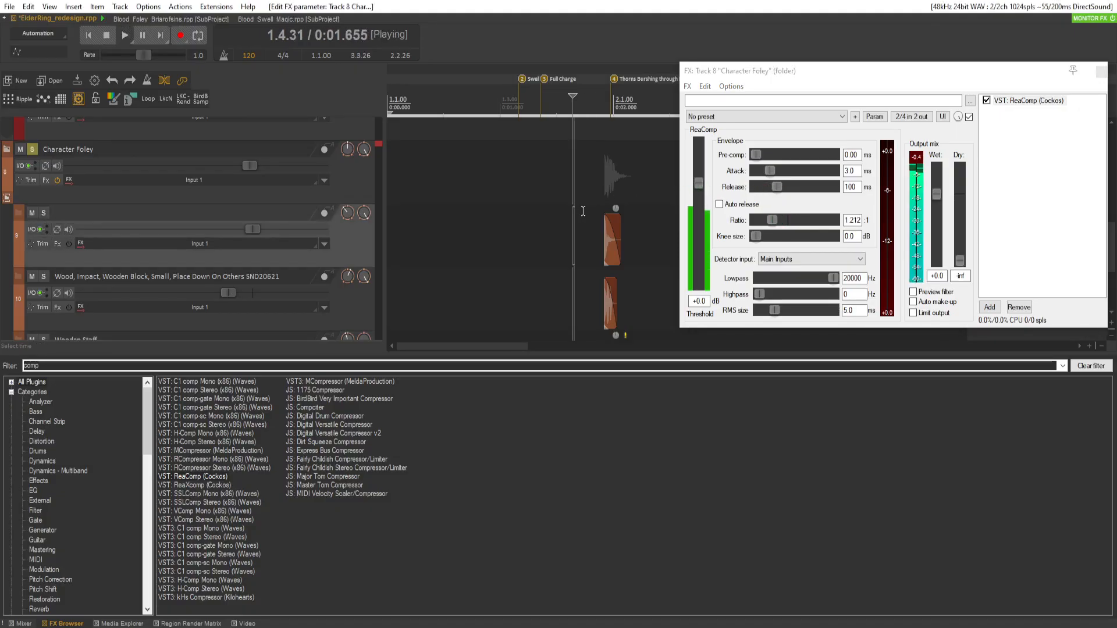
key("space")
key("space")
key("space")
key("space")
key("space")
key("space")
left_click_drag(698, 183, 707, 213)
key("space")
key("space")
key("space")
key("space")
key("space")
Try a lower volume on the Character Foley track, then reset its fader to 0.00 dB and audition again.
mouse_move(258, 170)
left_mouse_down()
mouse_move(236, 167)
mouse_move(247, 173)
left_mouse_up()
key("space")
key("space")
double_click(240, 168)
key("space")
key("space")
Unsolo Character Foley, clear the plug-in filter and close the track's effects window.
left_click(32, 150)
left_click(25, 365)
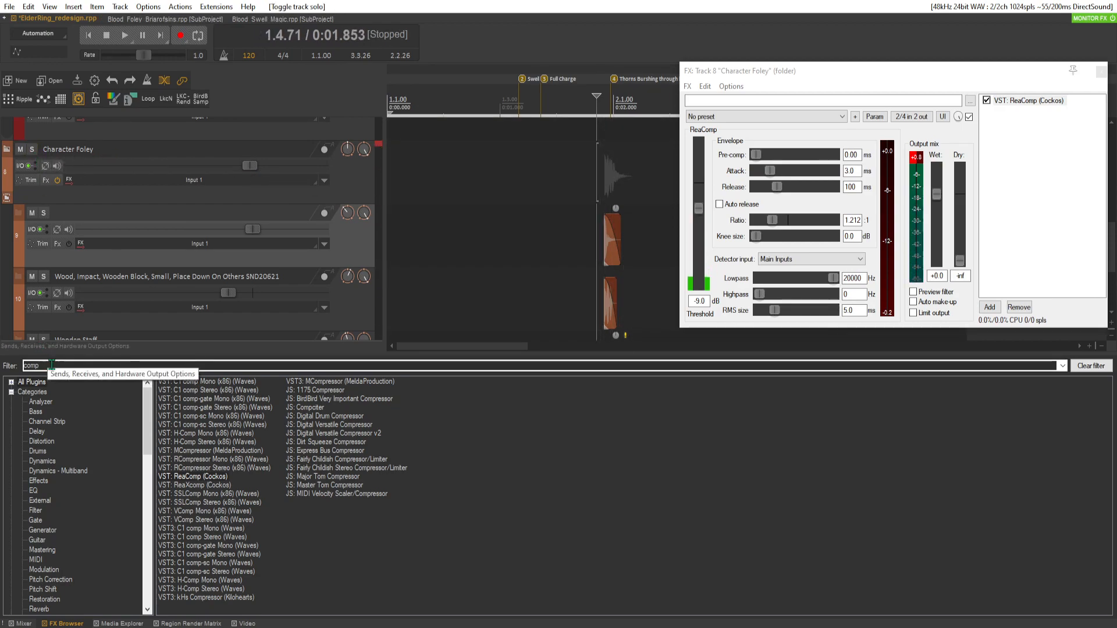
key("BackSpace")
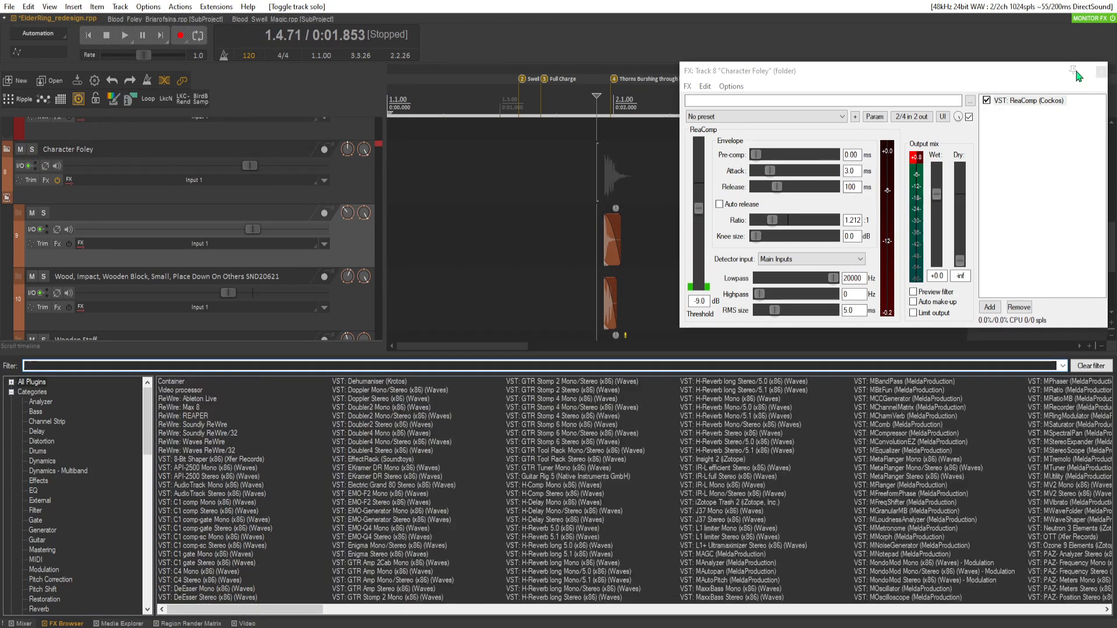
left_click(1100, 71)
scroll(724, 195, "up", 4)
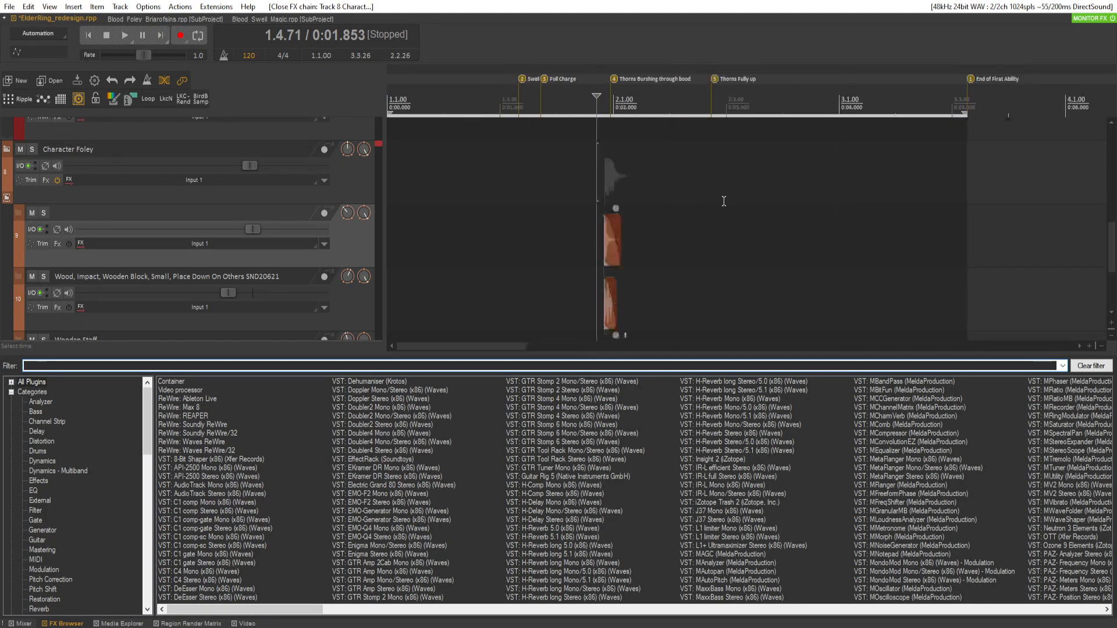
scroll(785, 273, "up", 3)
scroll(36, 197, "down", 5)
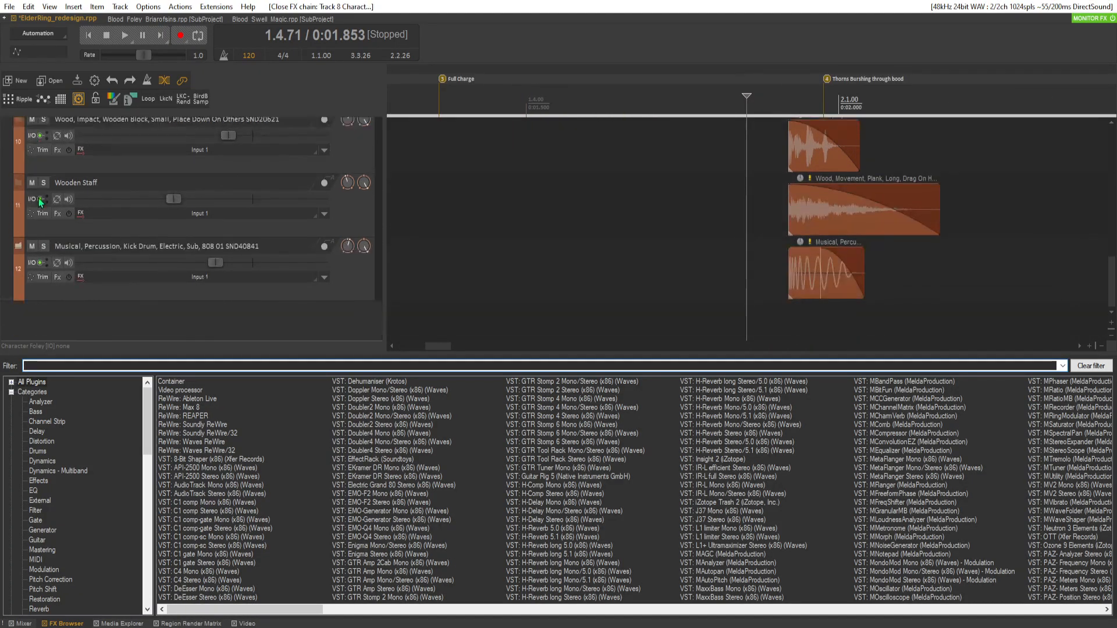
scroll(40, 199, "up", 5)
scroll(580, 298, "down", 6)
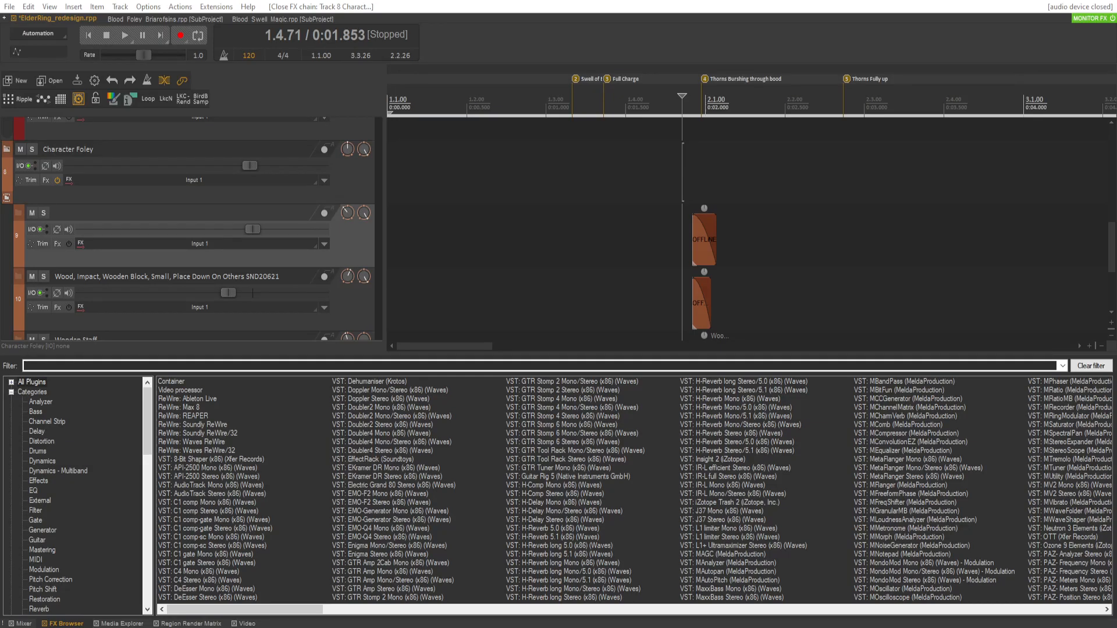
In the Blood_Swell_Magic subproject, close the H-Reverb window and slightly lower the volume of whoosh track 4.
left_click(258, 19)
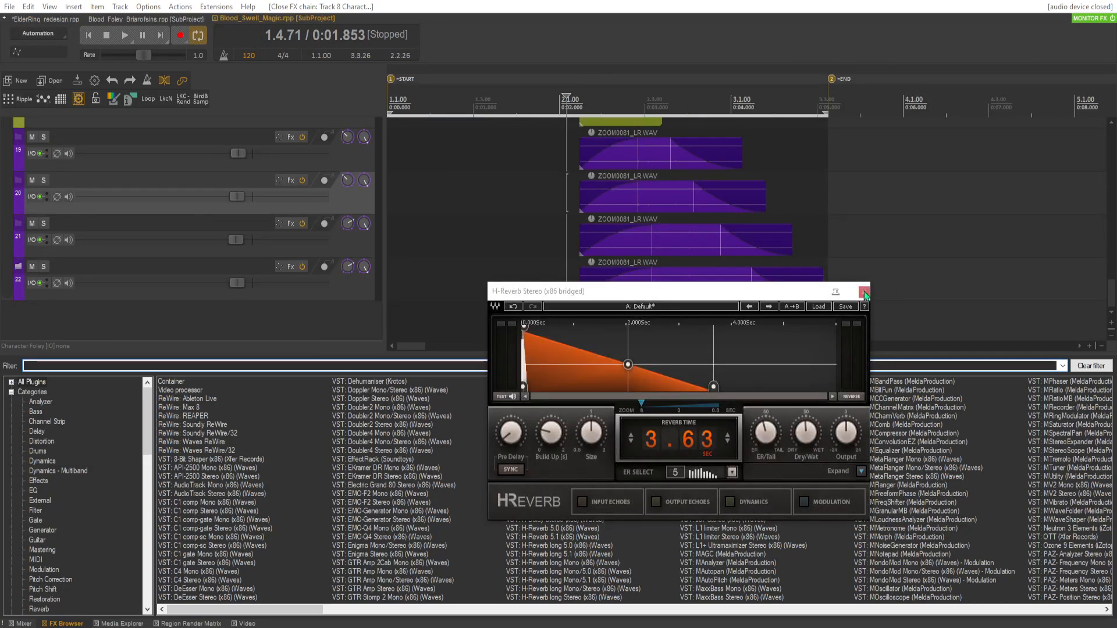
left_click(864, 292)
scroll(190, 239, "up", 10)
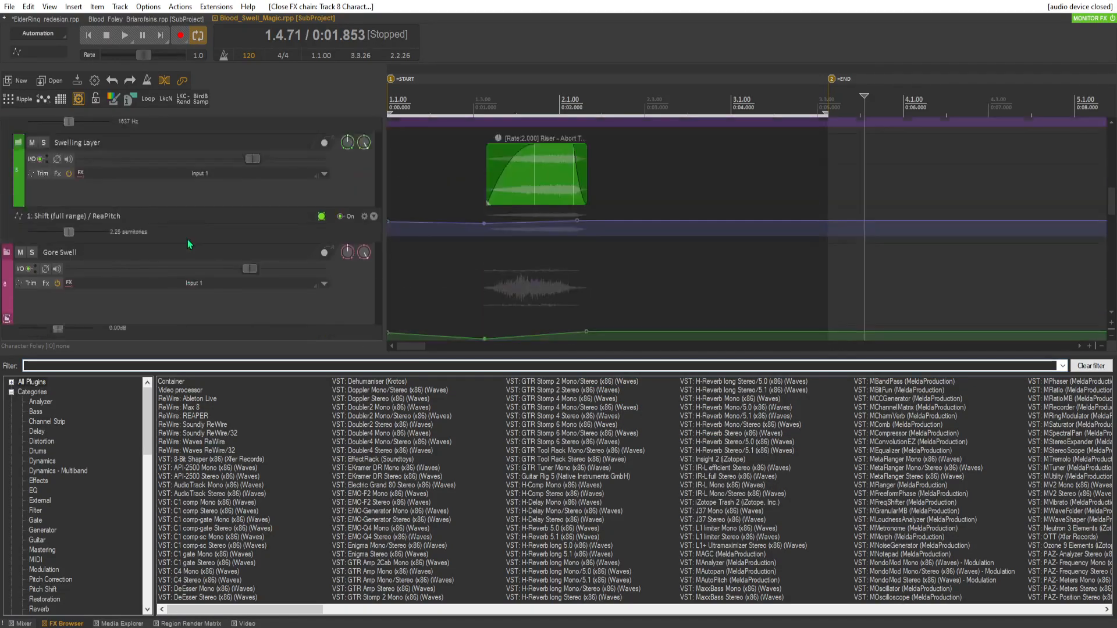
scroll(192, 239, "up", 4)
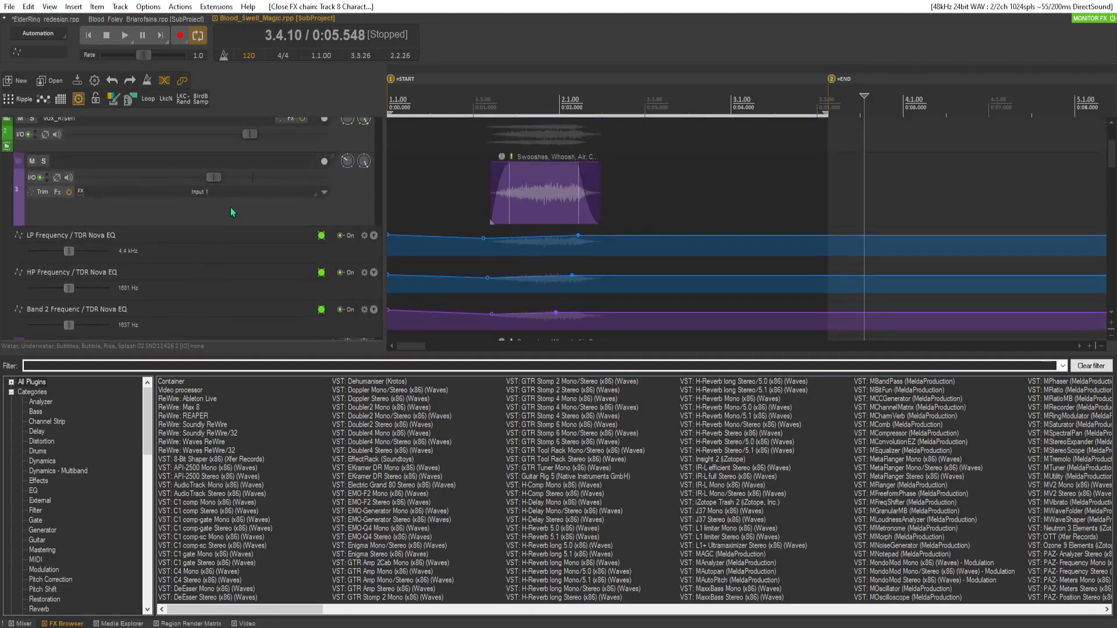
scroll(217, 179, "down", 4)
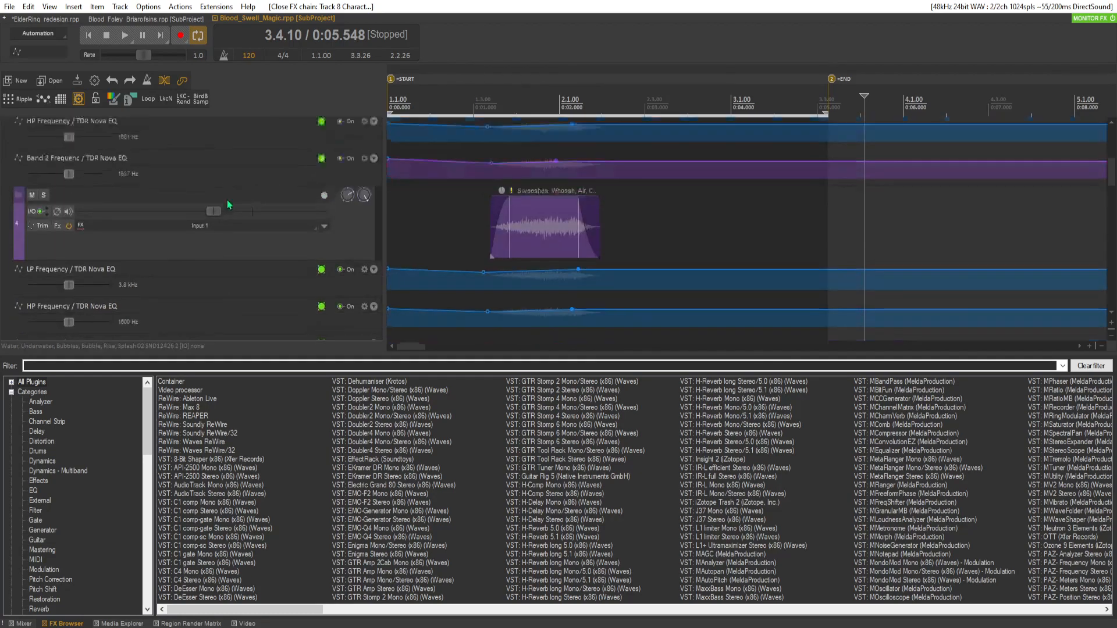
left_click_drag(215, 173, 208, 173)
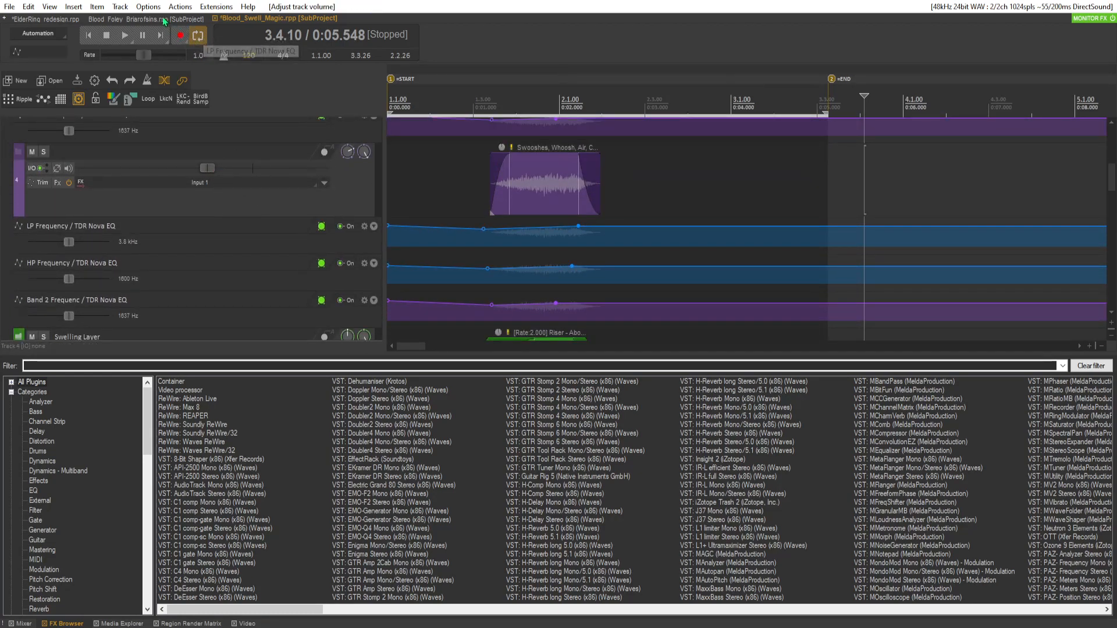
Switch to the Blood_Foley_Briarofsins subproject, close the H-Reverb window and bring the Blood impact folder into view.
left_click(96, 21)
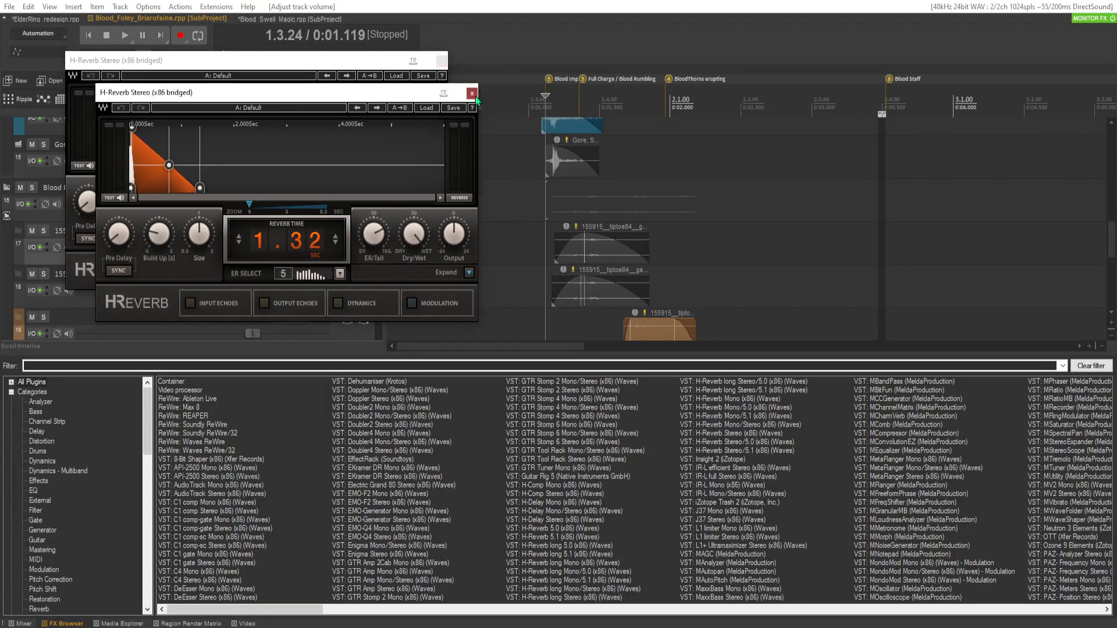
left_click(442, 62)
scroll(331, 209, "down", 2)
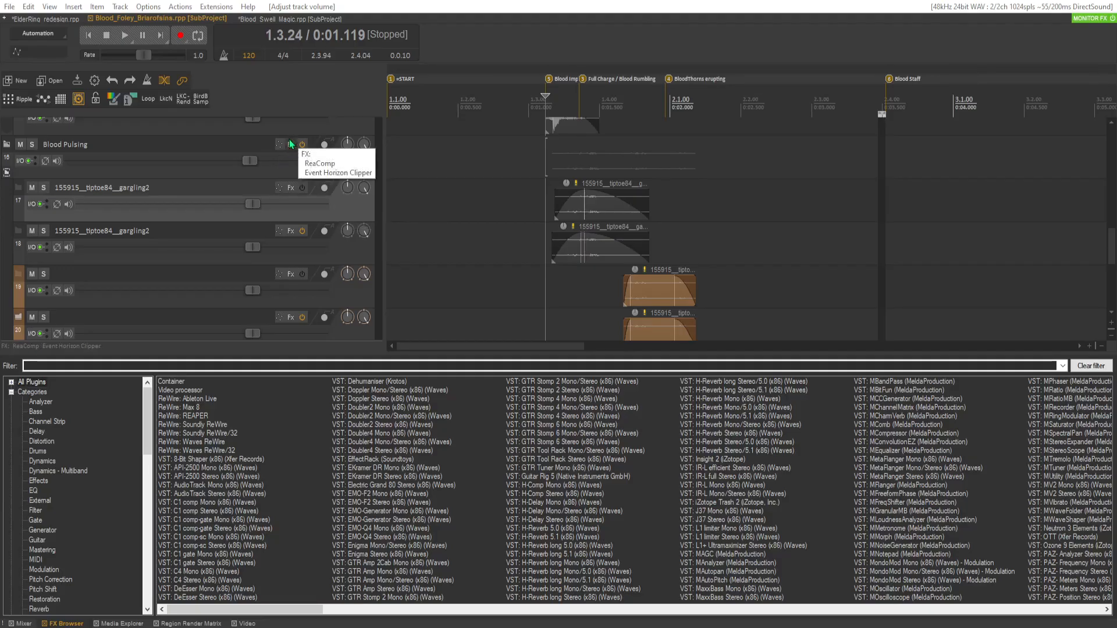
scroll(280, 183, "up", 5)
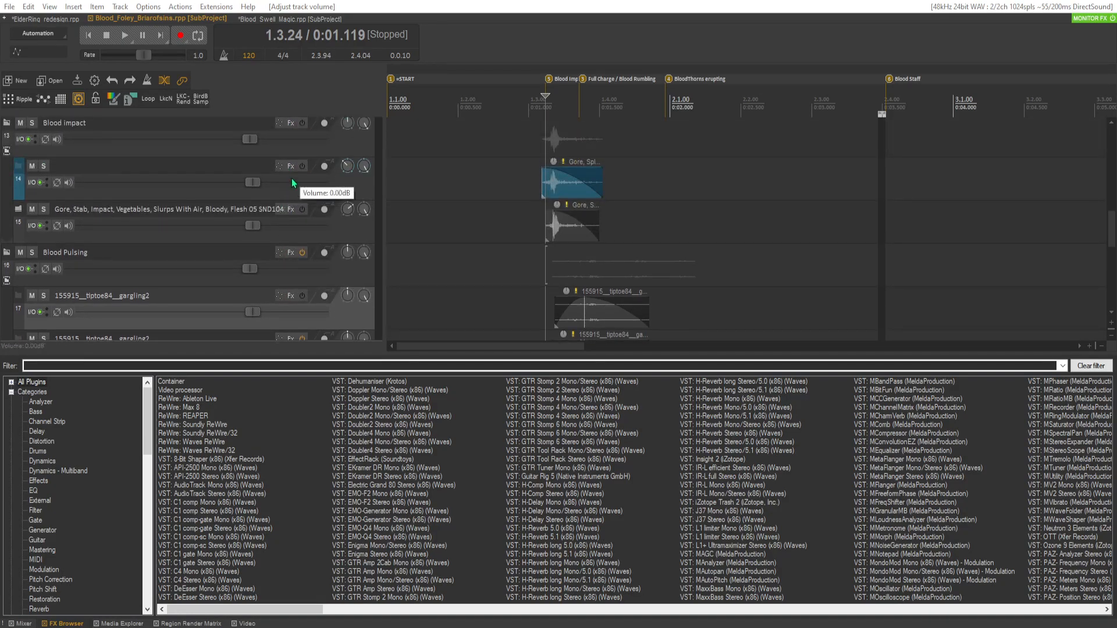
scroll(246, 214, "up", 4)
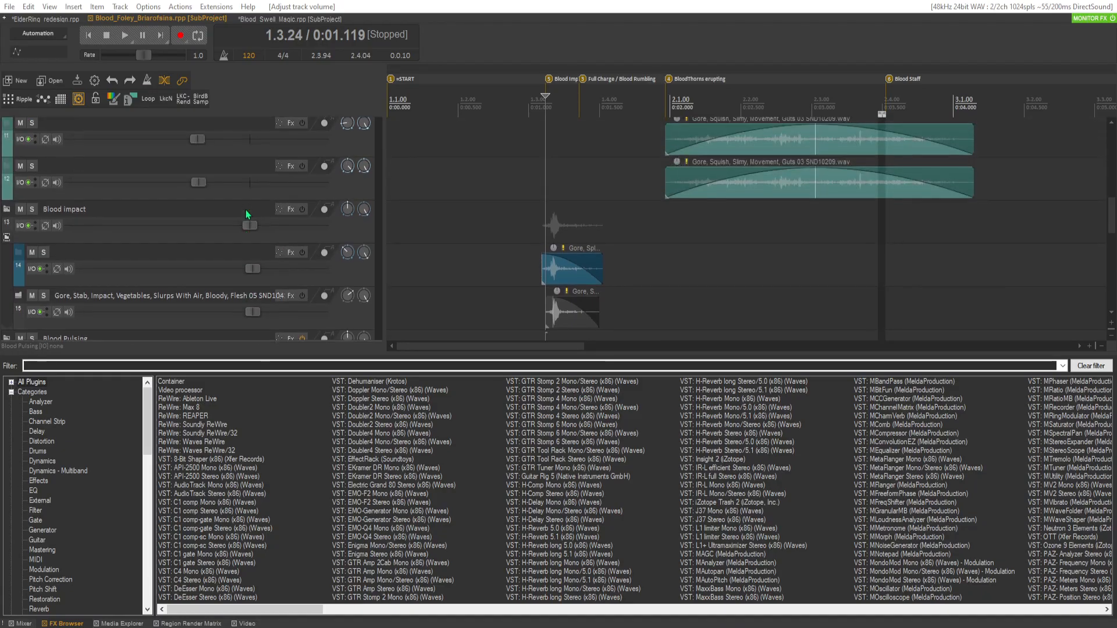
Solo the Blood impact folder and audition it on its own.
left_click(31, 208)
scroll(32, 209, "down", 2)
key("space")
key("space")
scroll(46, 151, "down", 3)
scroll(47, 150, "up", 1)
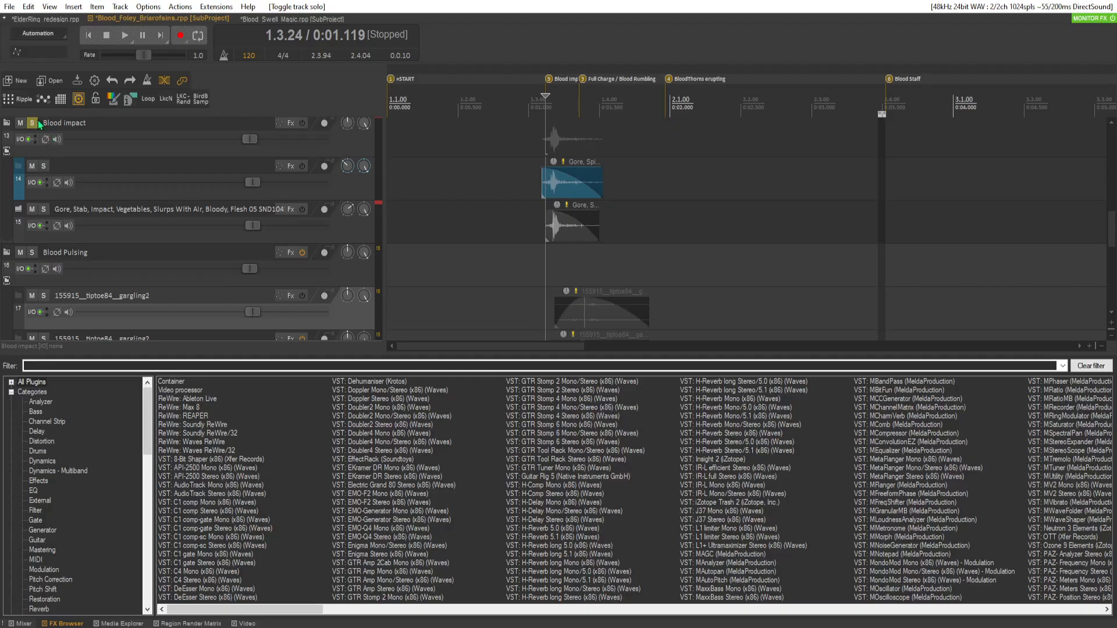
Solo Blood Pulsing alongside Blood impact, audition the two folders together, and unsolo them.
left_click(30, 250)
key("space")
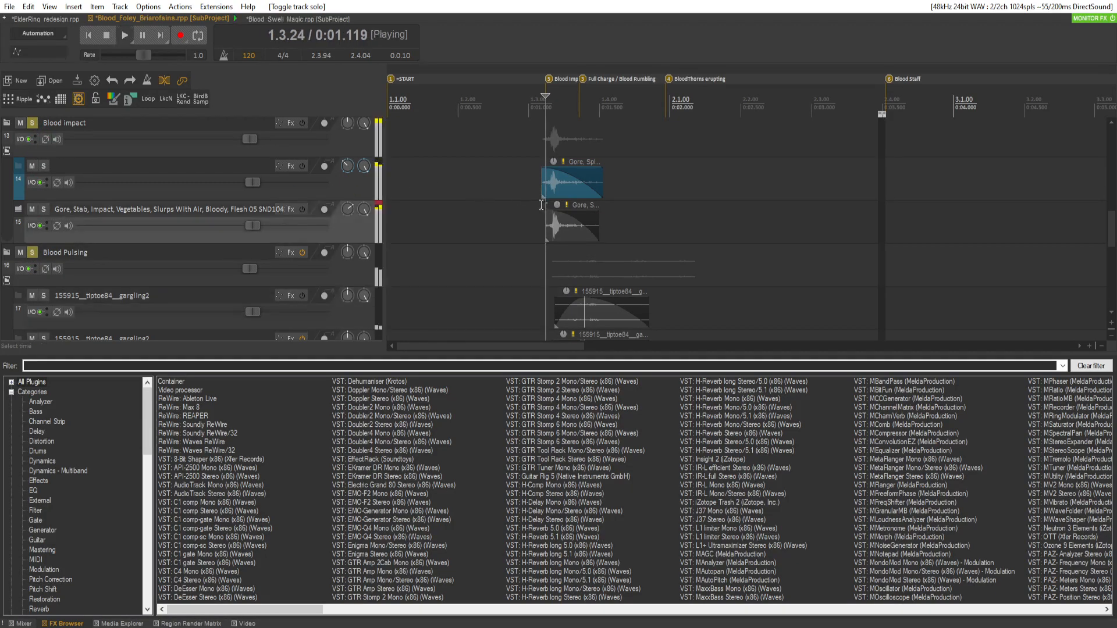
key("space")
key("space")
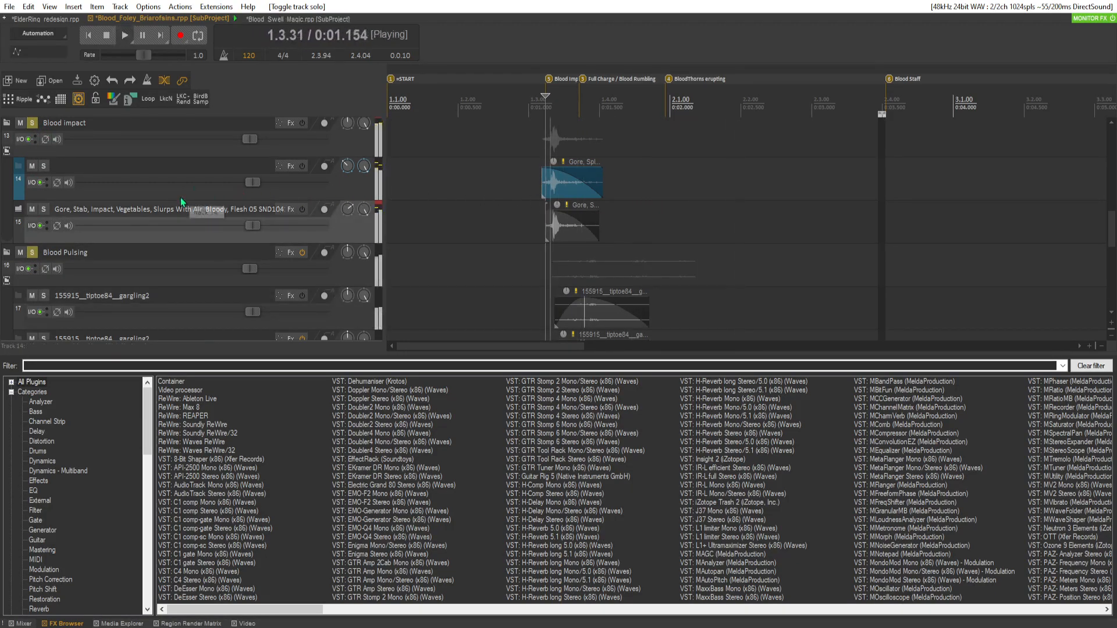
left_click(34, 125)
key("space")
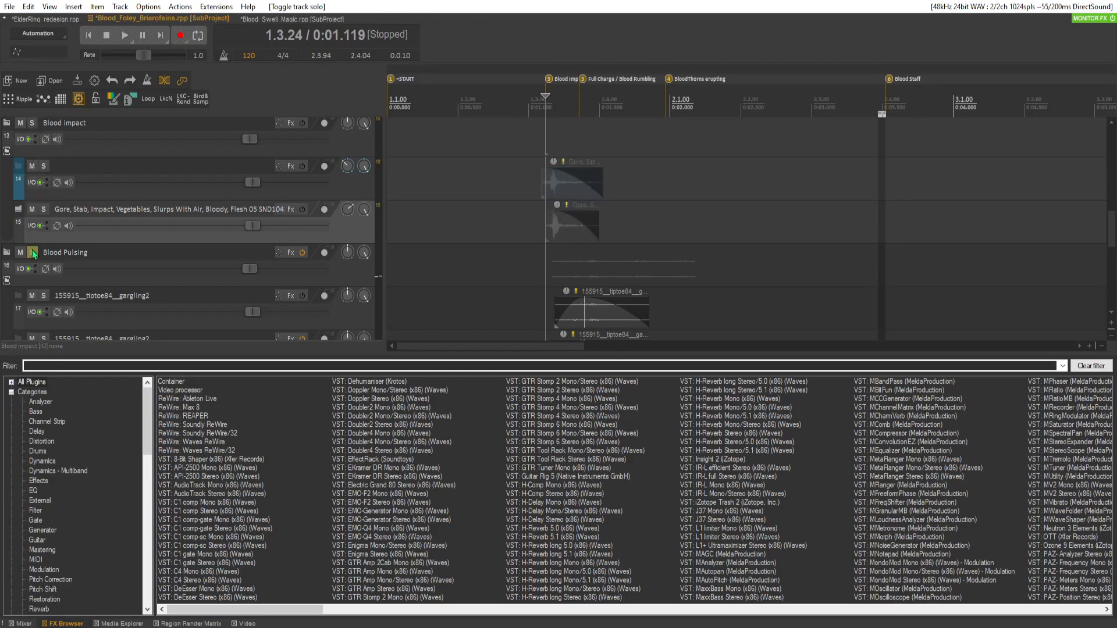
scroll(38, 232, "down", 6)
Save the main ElderRing_redesign project and play it from the start with the video view shown.
left_click(55, 20)
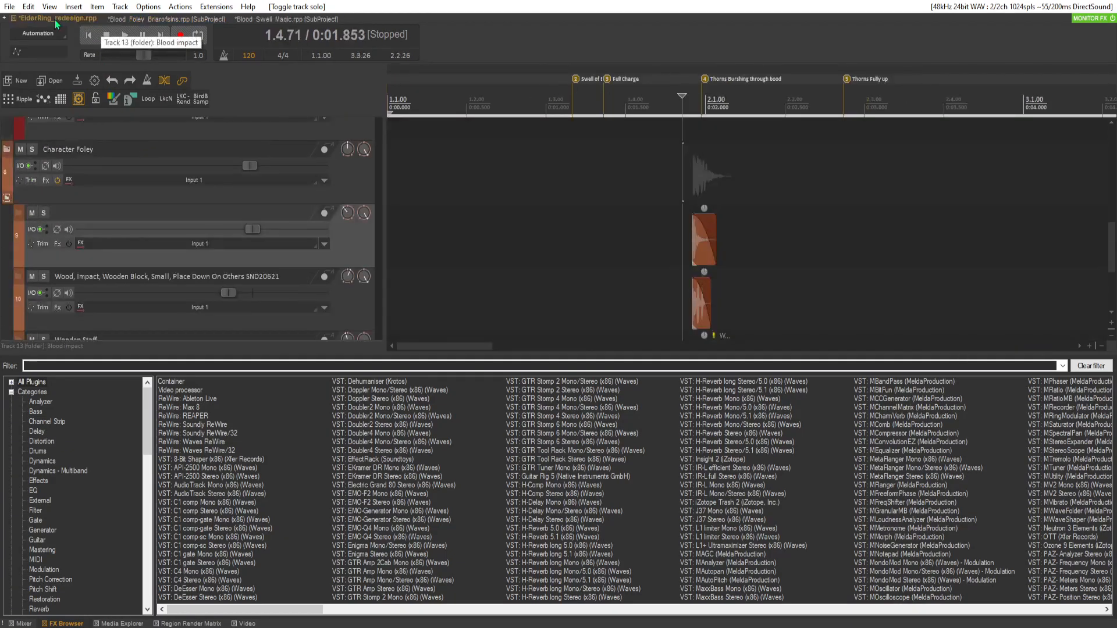
key("ctrl+s")
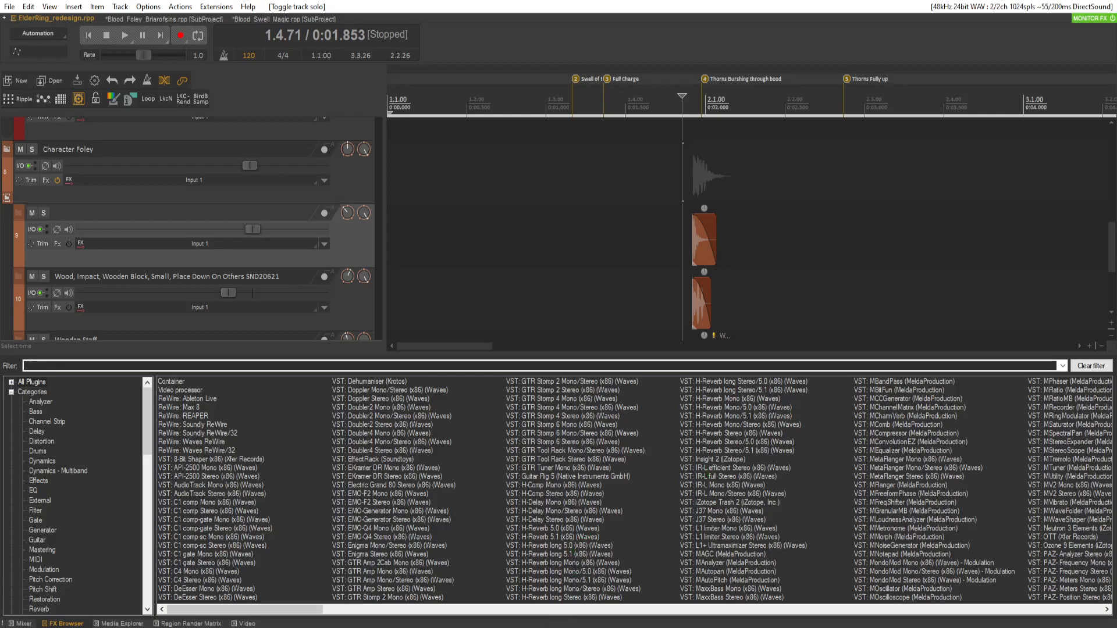
left_click(245, 623)
left_click(433, 221)
left_click(88, 41)
key("space")
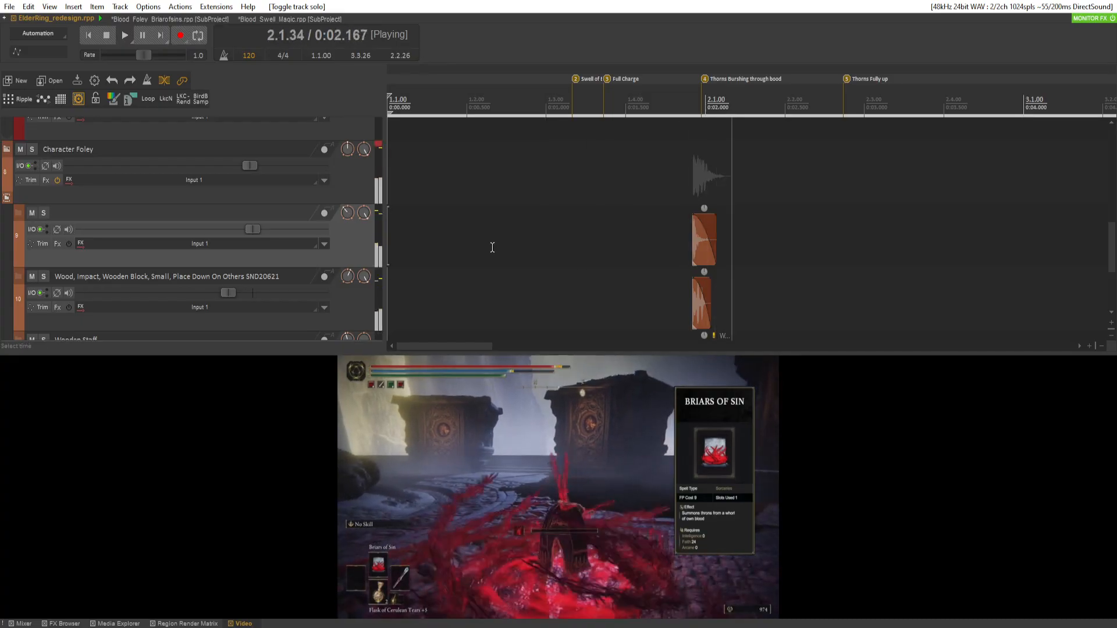
key("space")
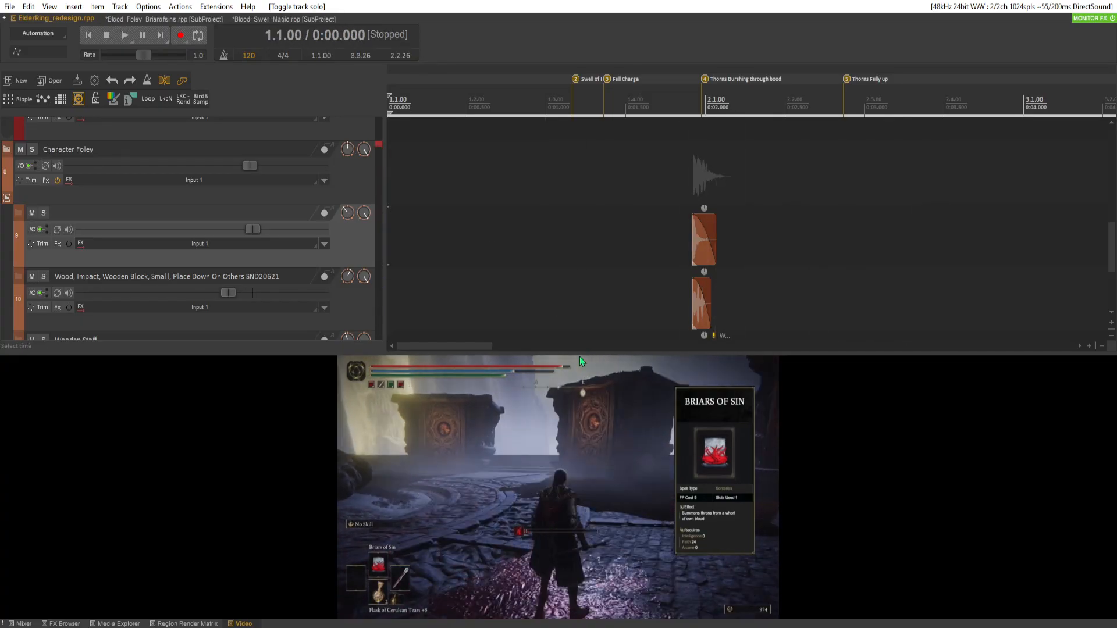
Enlarge the video view, play the mix against the Briars of Sin clip twice, and shrink the view again.
left_click_drag(570, 353, 558, 155)
key("space")
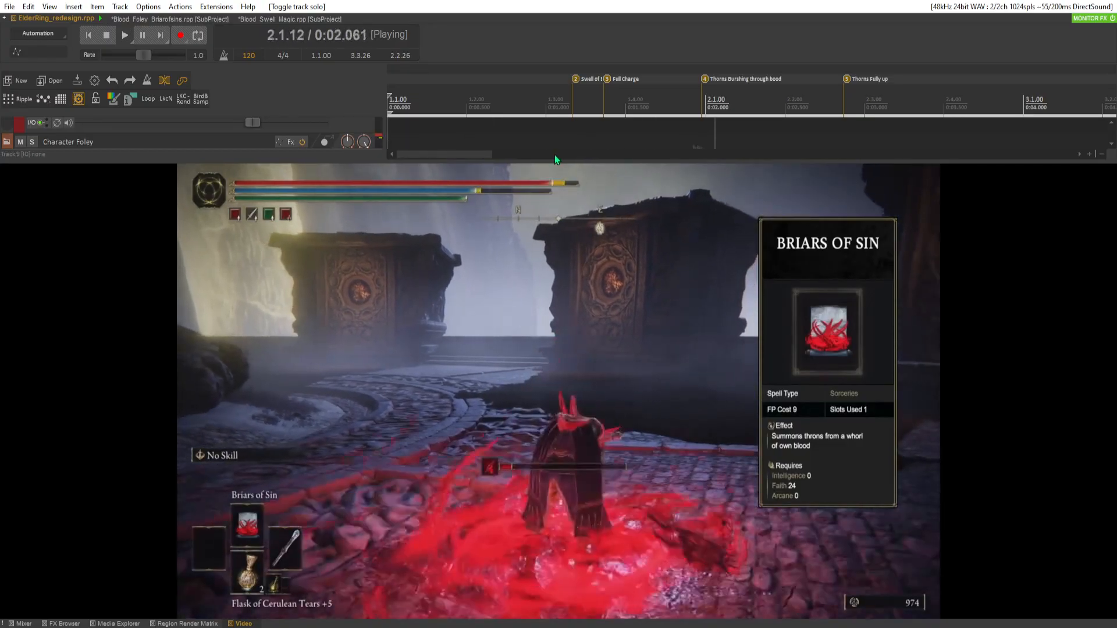
key("space")
key("space")
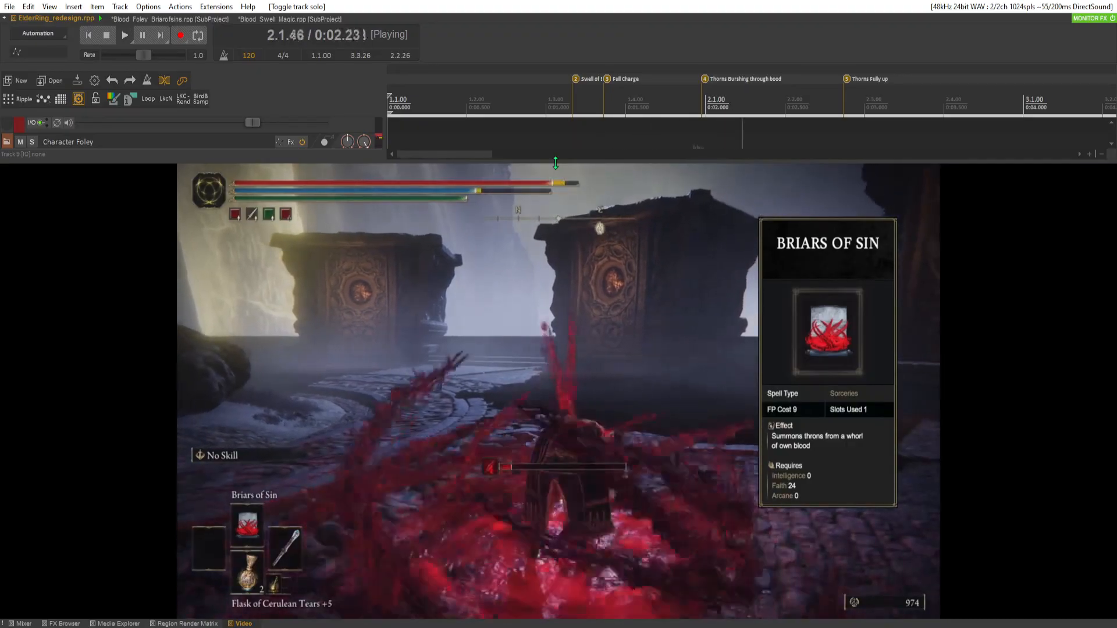
key("space")
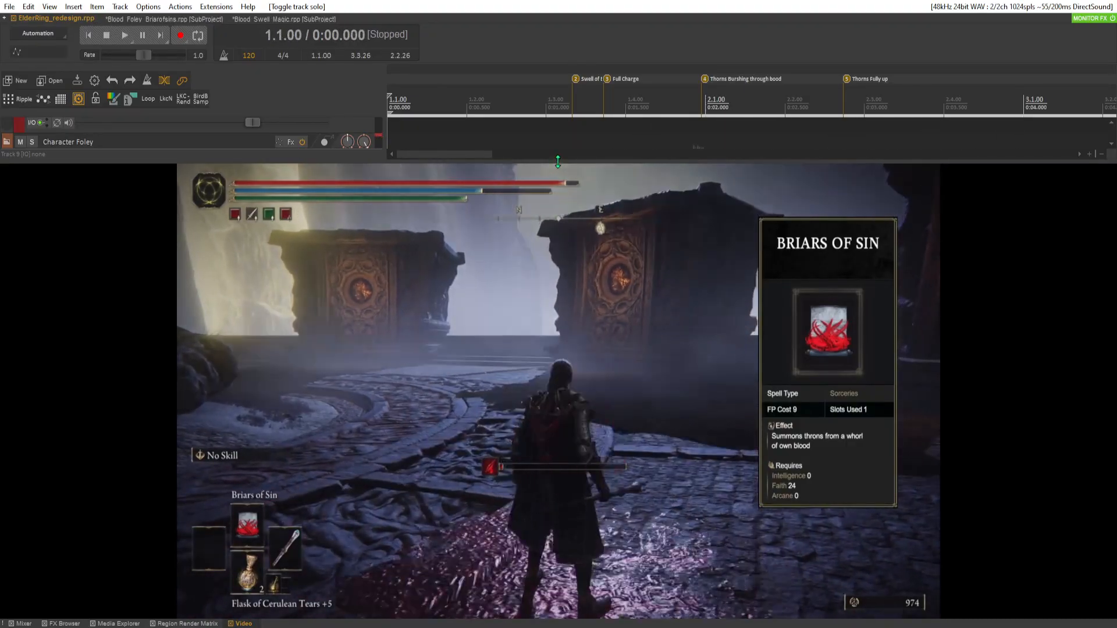
left_click_drag(555, 164, 584, 441)
In the Blood_Swell_Magic subproject, close H-Reverb and set the upper Water, Underwater, Bubbles track's volume to +0.08 dB.
left_click(190, 20)
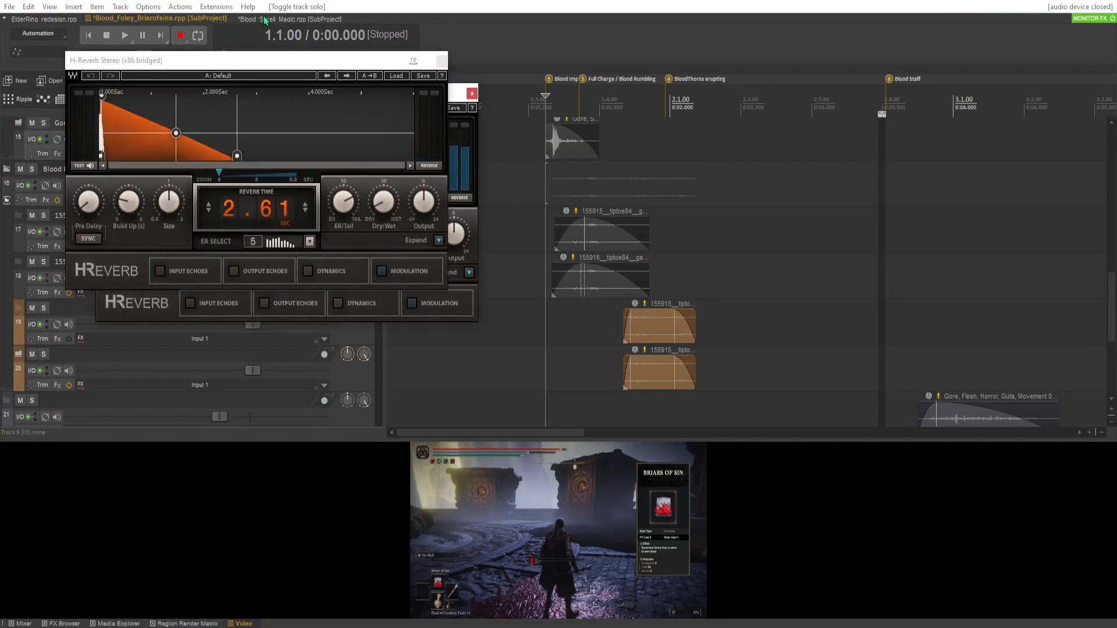
left_click(265, 19)
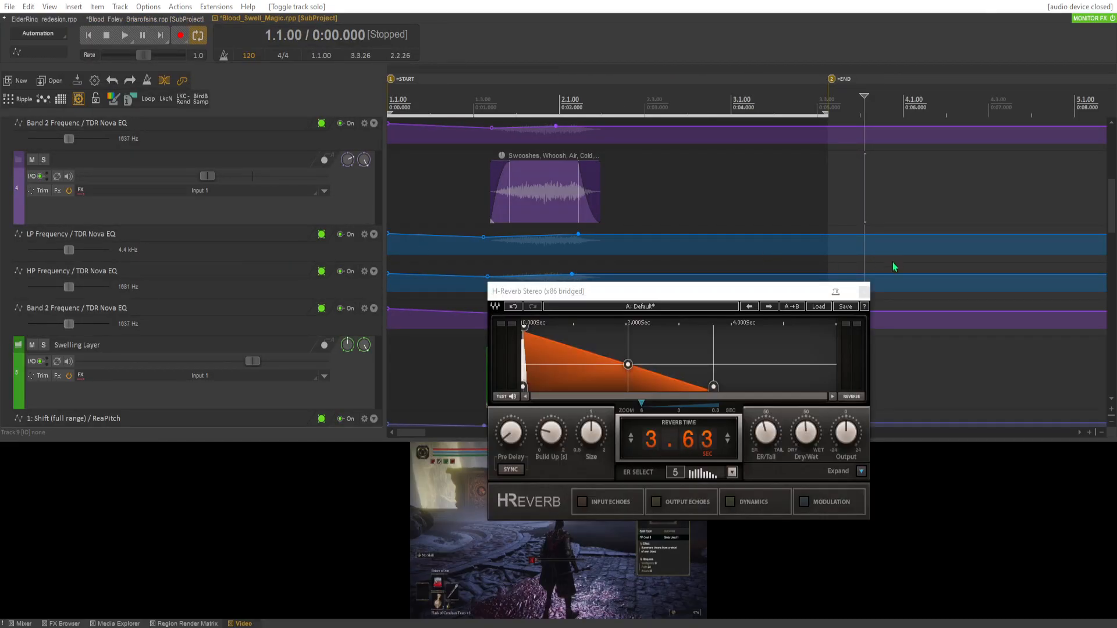
left_click(863, 294)
scroll(262, 291, "down", 10)
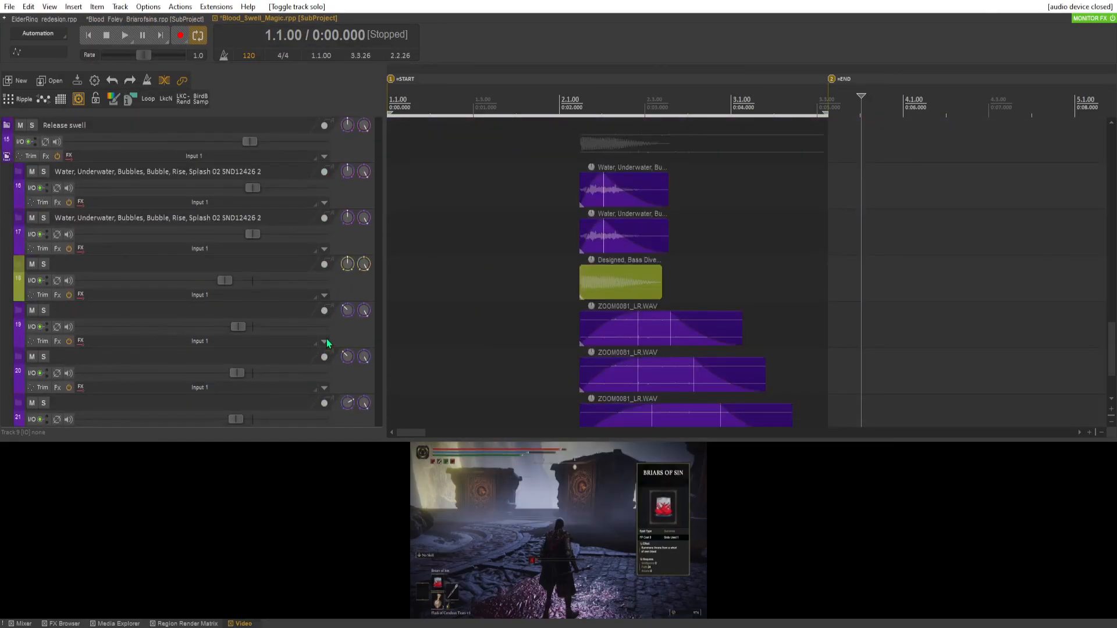
left_click(251, 191)
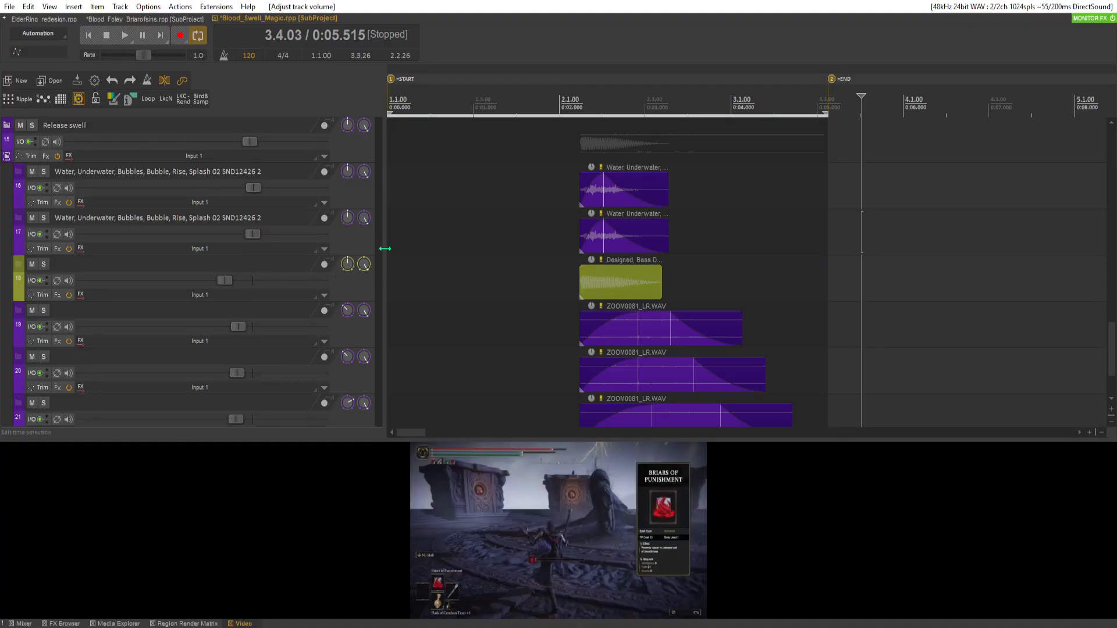
mouse_move(329, 187)
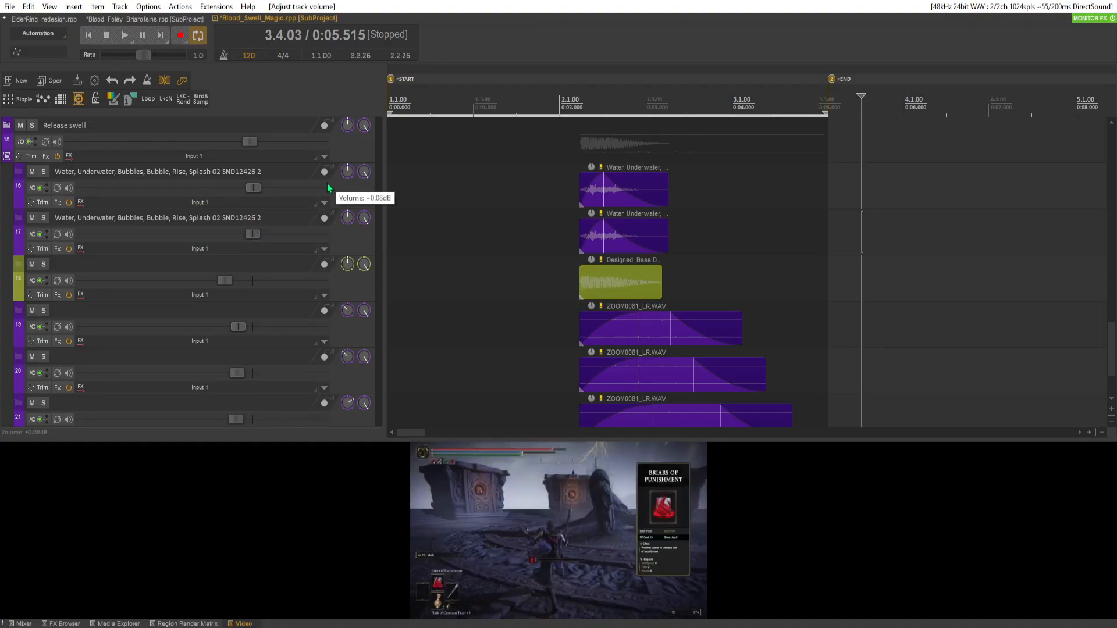
scroll(355, 273, "up", 1)
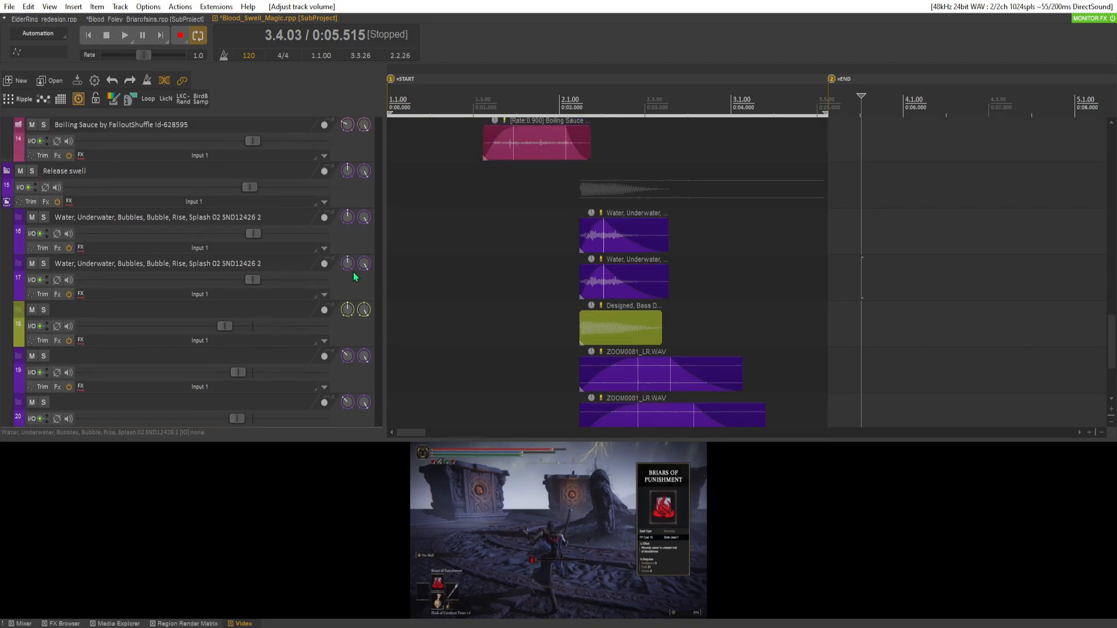
Move both Water, Underwater, Bubbles tracks out of the Release swell folder to directly above it.
left_click(346, 245)
left_click(359, 285, "shift")
left_click_drag(358, 284, 356, 176)
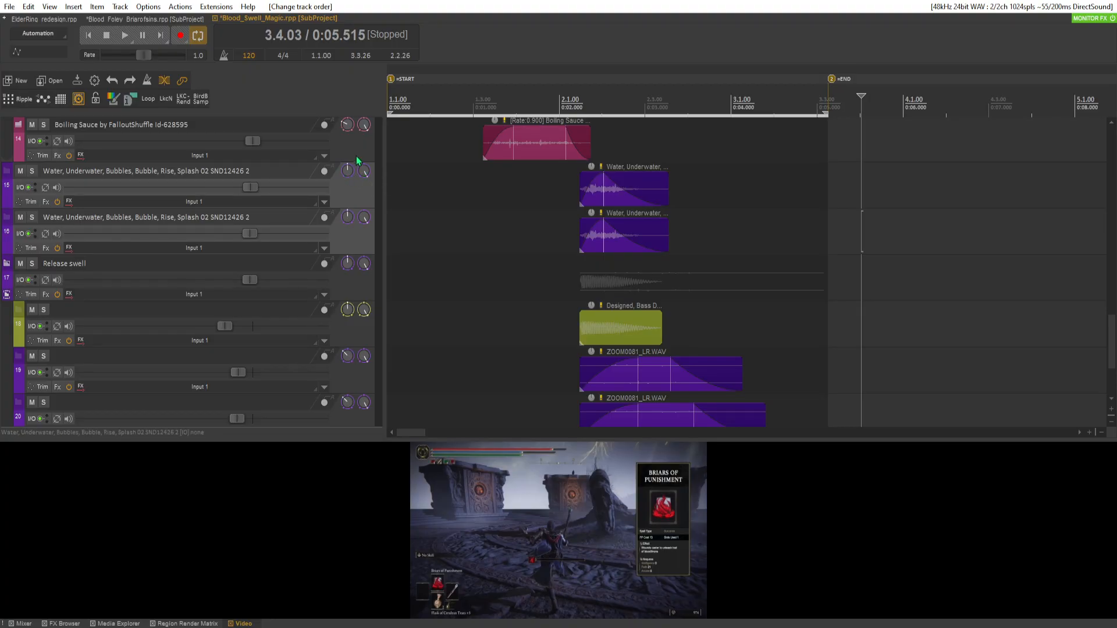
Insert a new track above the two water bubble tracks and make it a folder containing only those two.
right_click(356, 158)
left_click(402, 191)
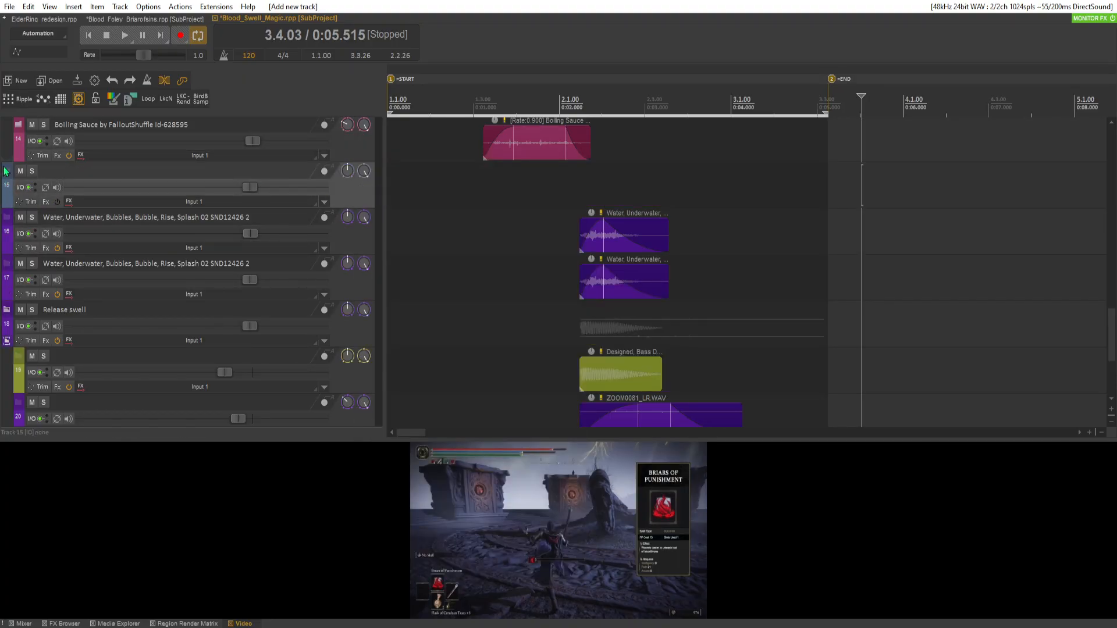
left_click(7, 173)
left_click(18, 218)
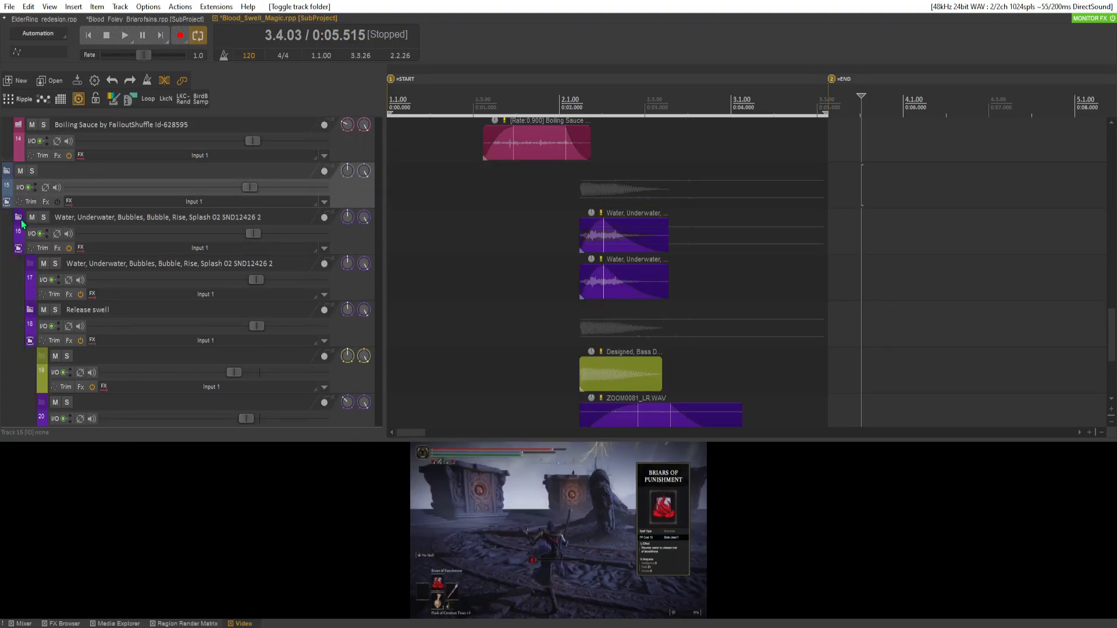
left_click(19, 218)
left_click(18, 218)
left_click(18, 264)
left_click(18, 265)
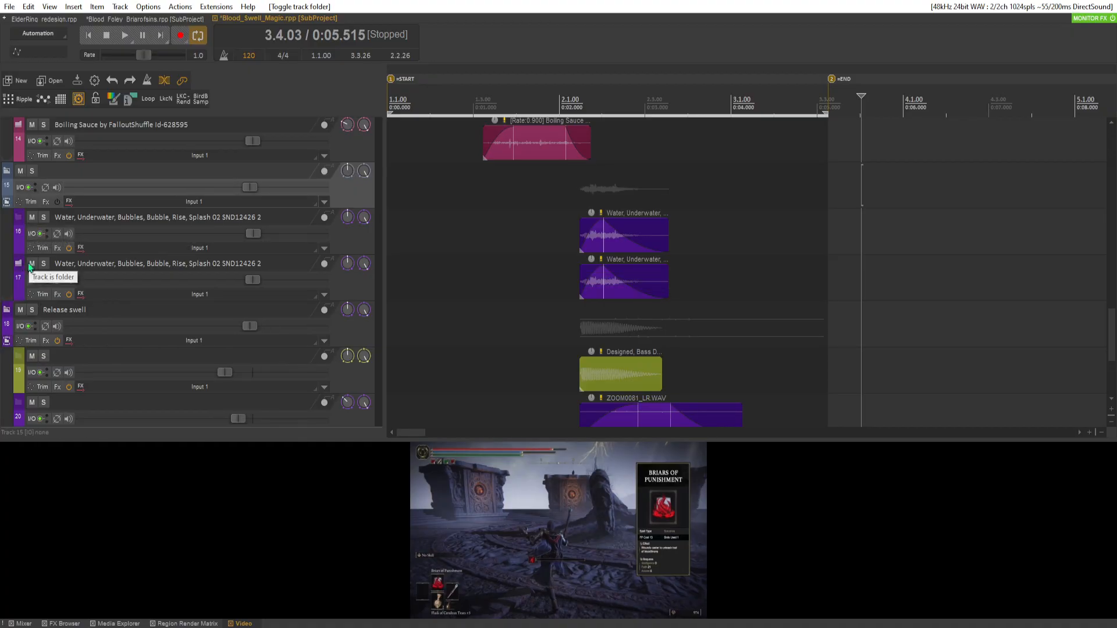
Audition the blood swell from shortly before the water bubble clips begin.
left_click(523, 262)
key("space")
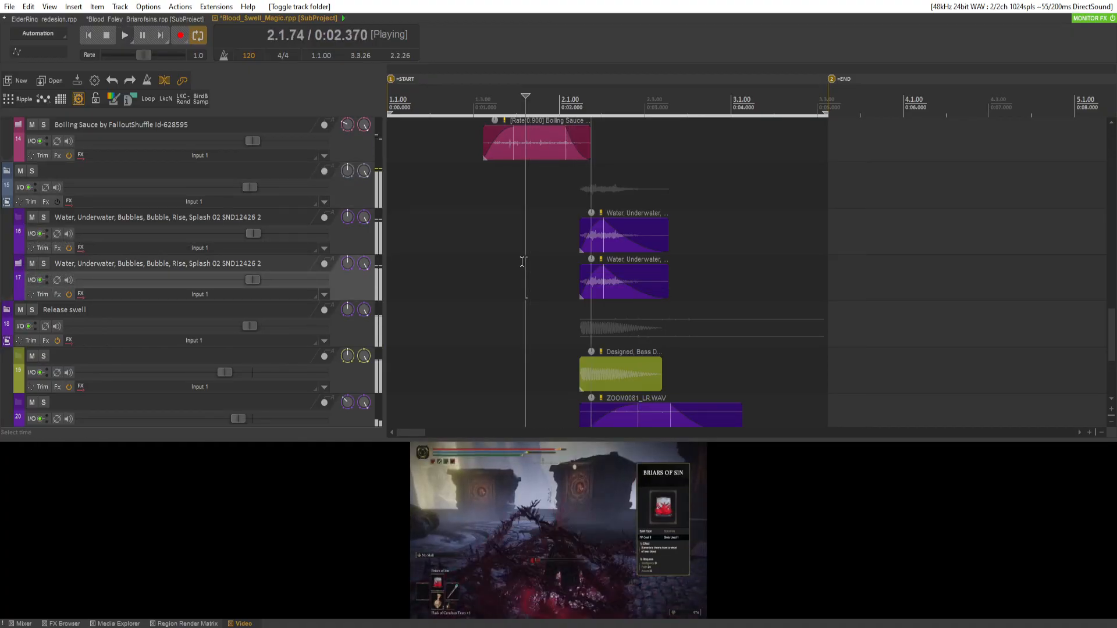
key("space")
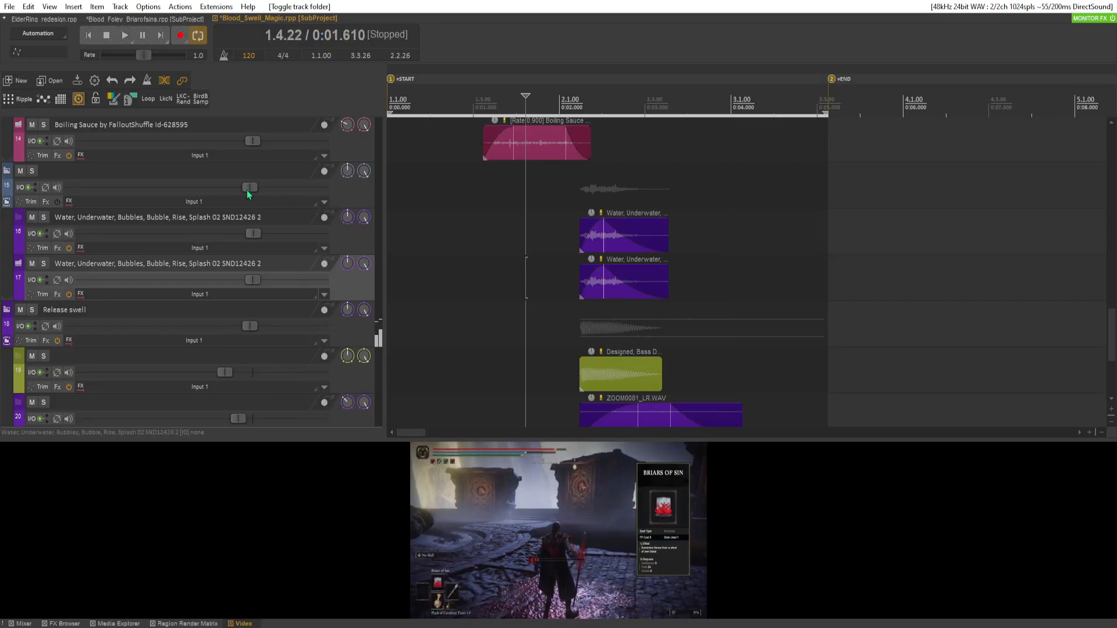
Return to the main ElderRing_redesign project and play the full mix while reviewing the Blood Foley and Blood Magic Swell tracks.
left_click(114, 24)
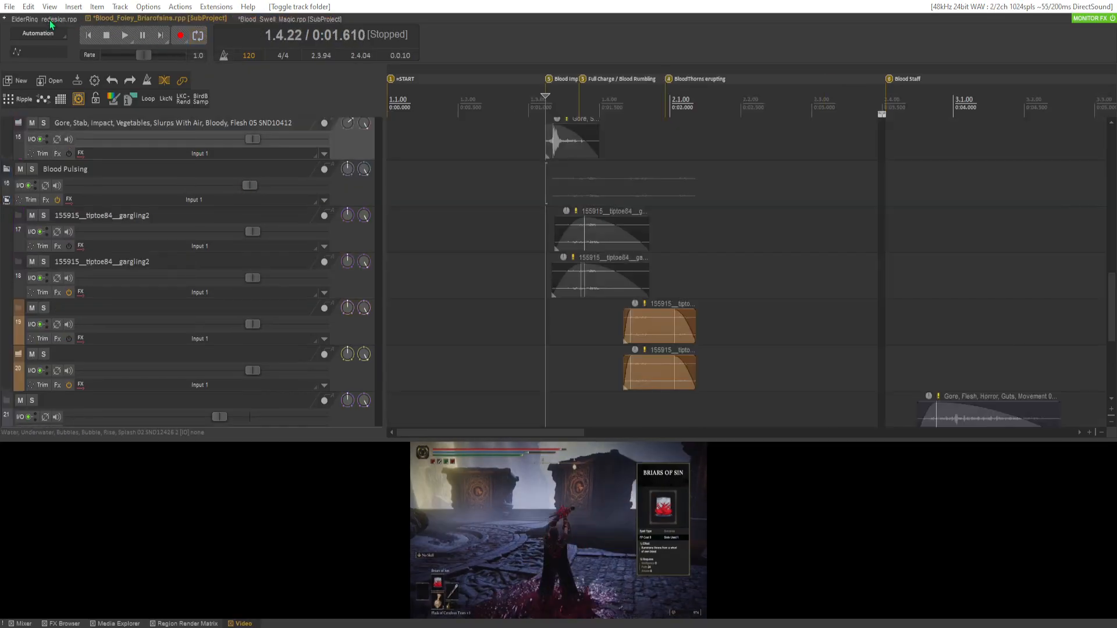
left_click(50, 23)
key("space")
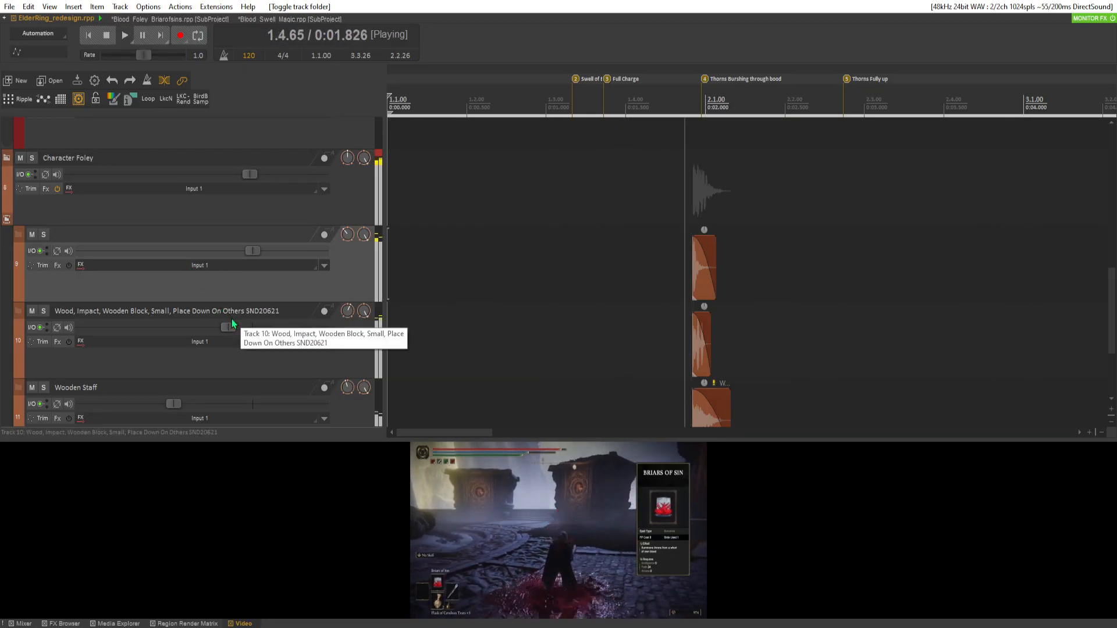
scroll(196, 358, "up", 8)
key("space")
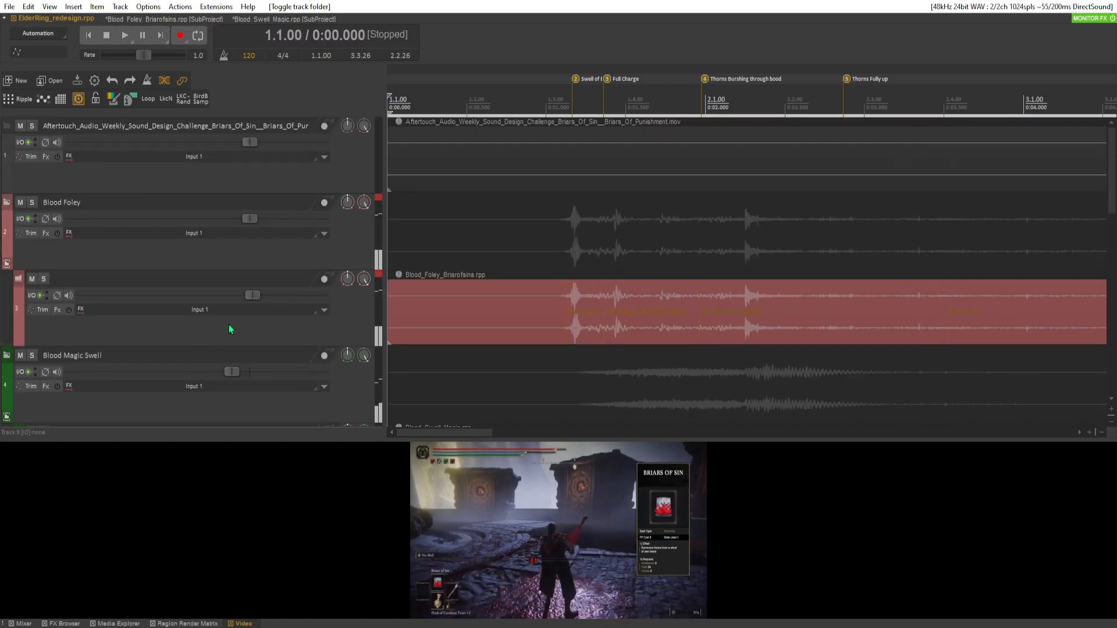
Audition the Blood_Foley_Briarofsins subproject from the blood impact onward, reviewing its layers from Blood Staff up to the thorn-eruption gore tracks.
left_click(141, 22)
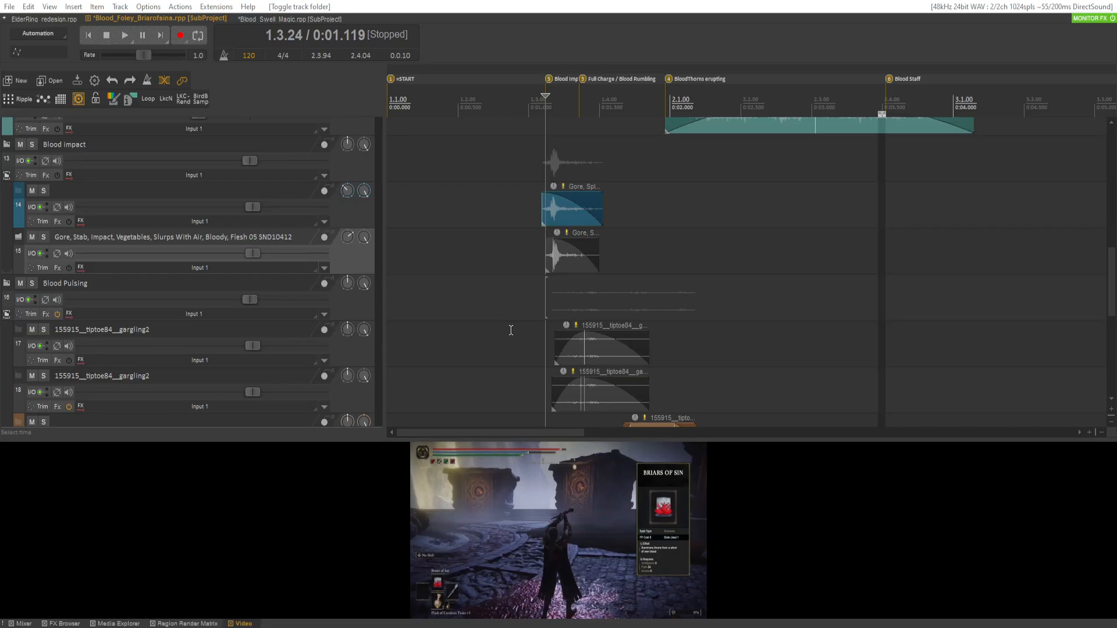
key("space")
scroll(230, 364, "down", 3)
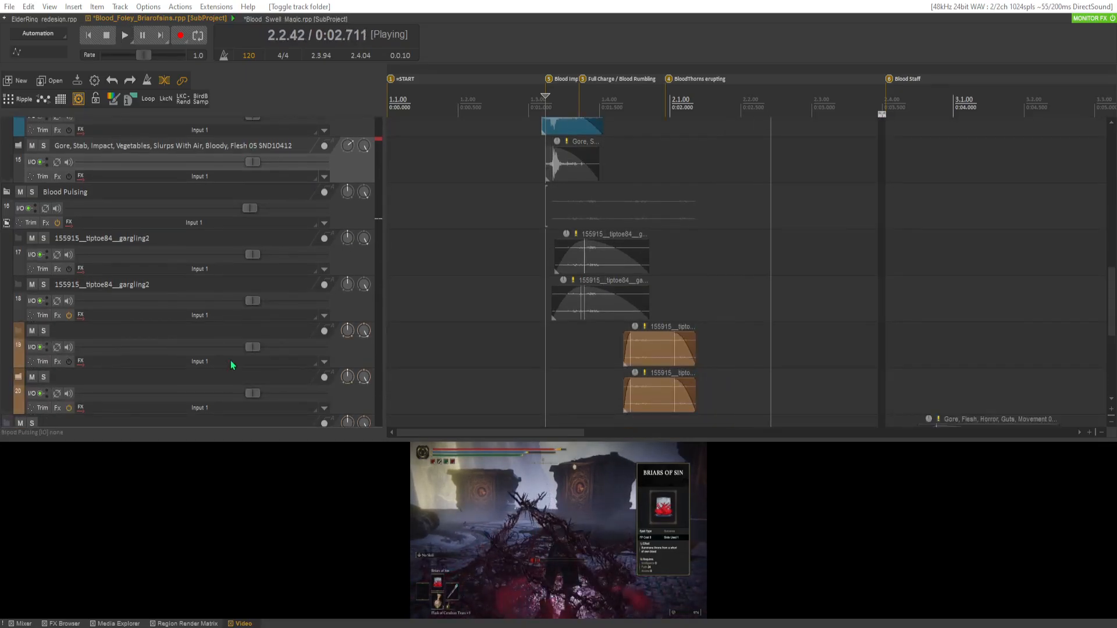
scroll(227, 361, "down", 3)
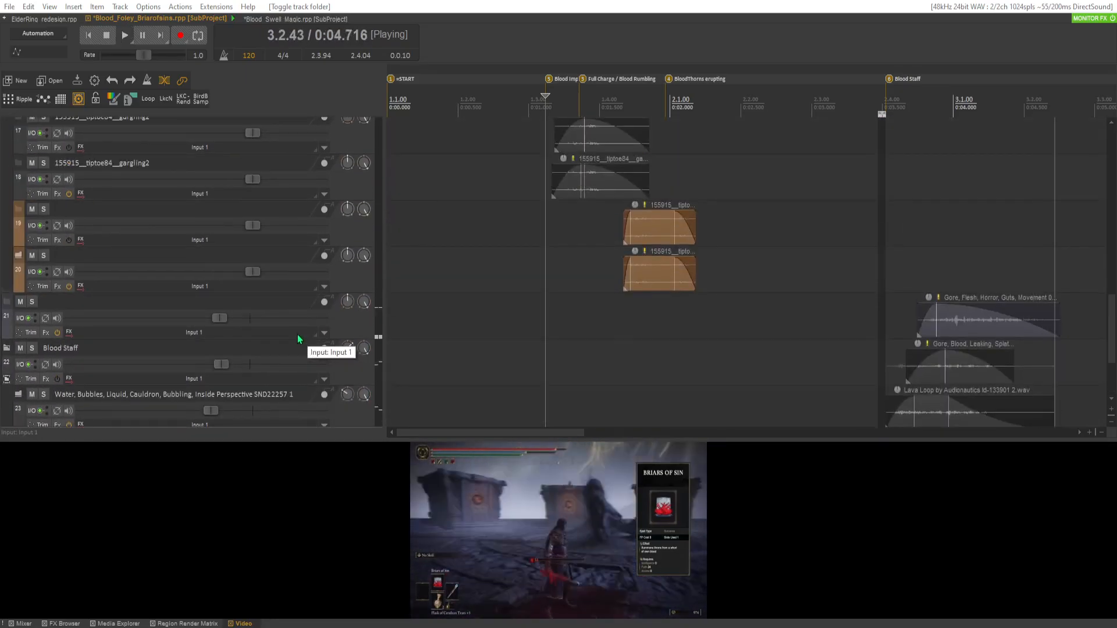
key("space")
scroll(298, 332, "up", 10)
scroll(298, 336, "up", 6)
key("space")
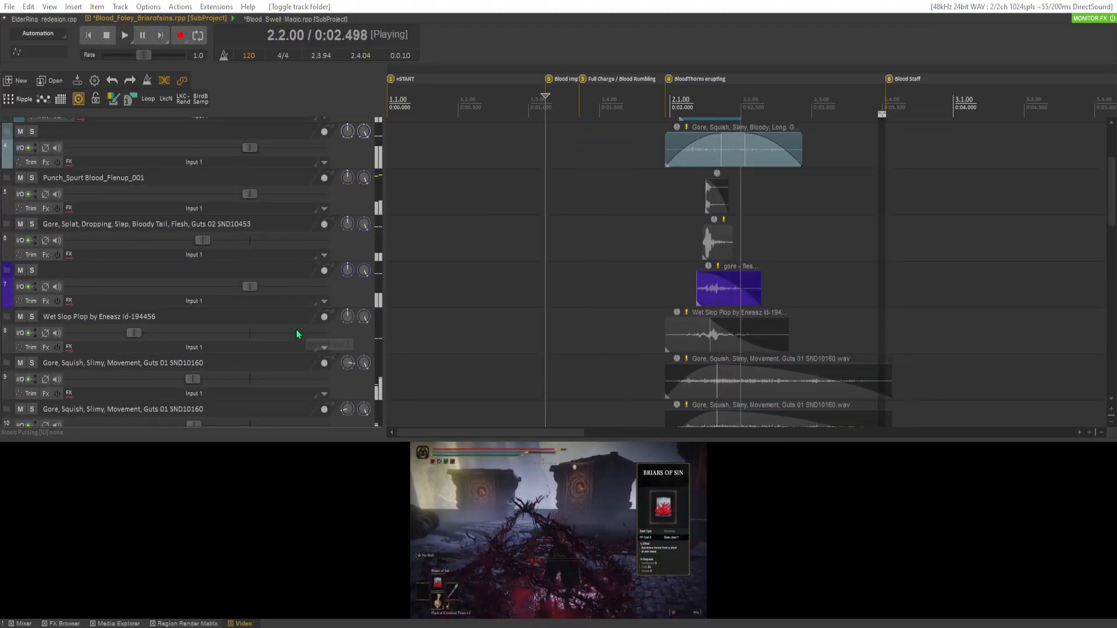
scroll(297, 334, "up", 4)
key("space")
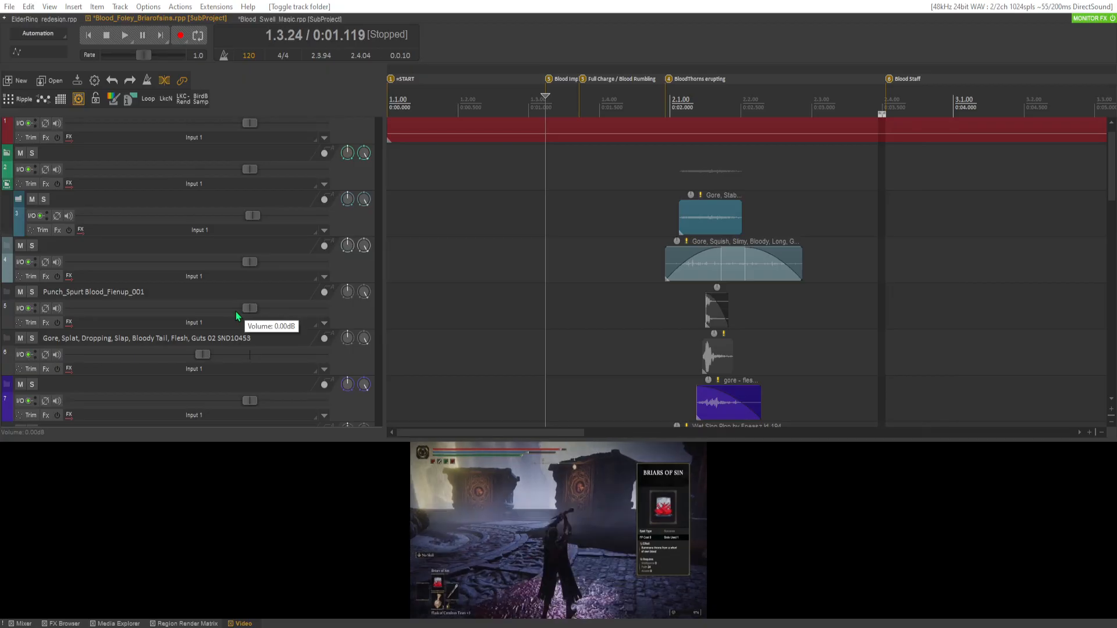
Audition the blood foley from the blood impact onward while reviewing the tracks between the thorn-eruption gore and Blood Pulsing.
key("space")
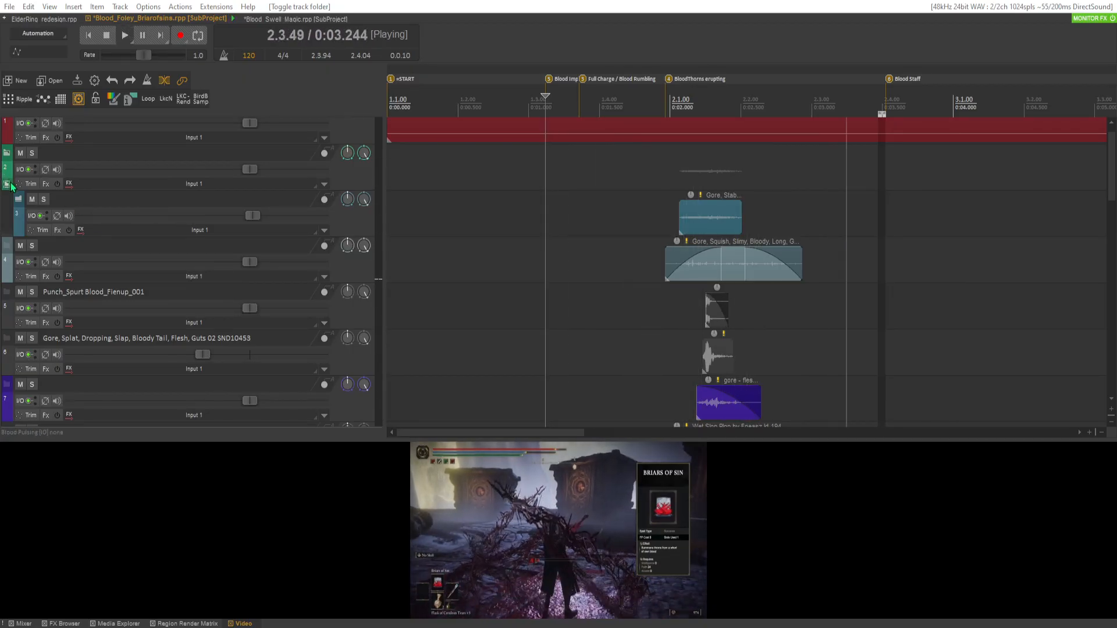
scroll(129, 245, "up", 1)
key("space")
scroll(150, 246, "down", 8)
key("space")
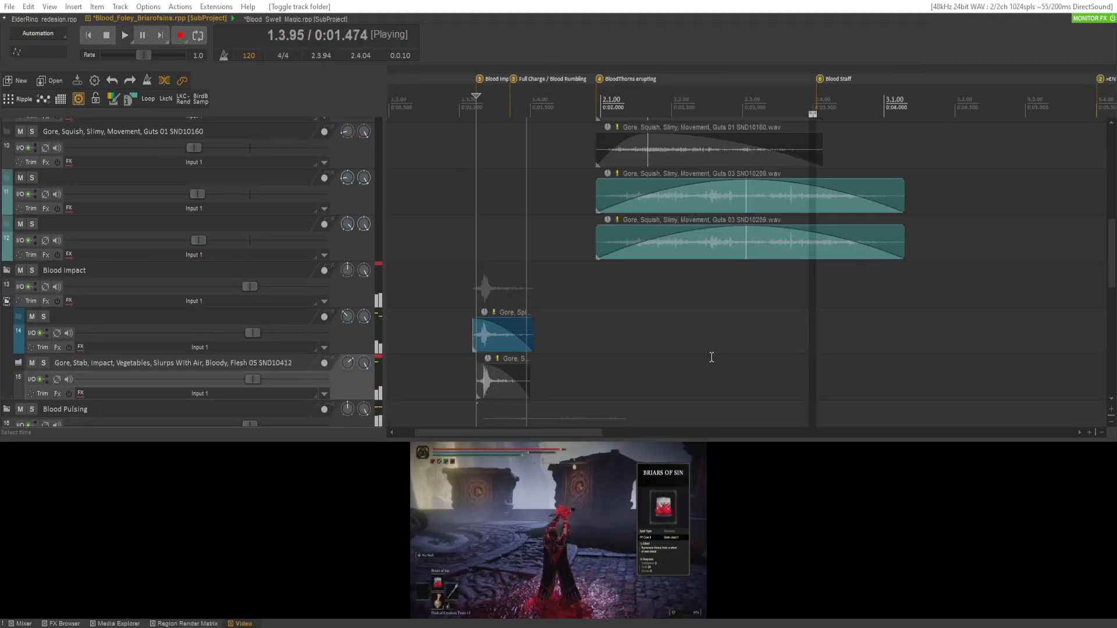
scroll(57, 225, "up", 6)
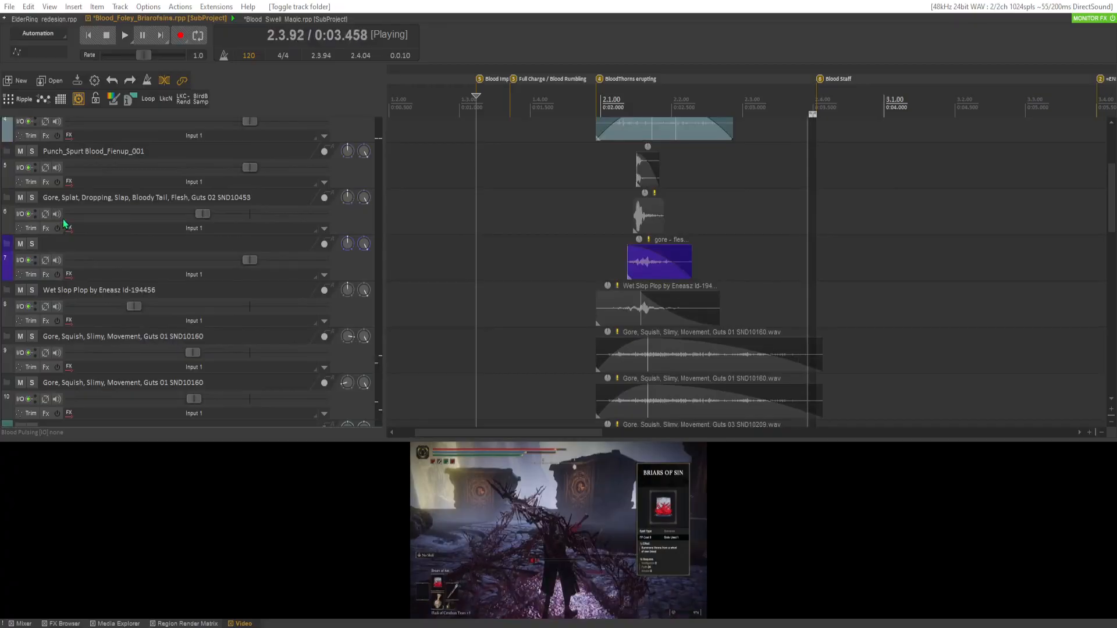
scroll(63, 225, "up", 3)
Extend the folder on track 2 to contain all the thorn-eruption gore tracks, from track 3 through track 12.
key("space")
left_click(31, 226)
scroll(33, 254, "down", 3)
scroll(35, 259, "down", 6)
left_click(25, 202)
Audition the subproject from the blood impact while reviewing the layers down to Magic Impact and back up to the thorn-eruption folder.
key("space")
scroll(31, 205, "down", 4)
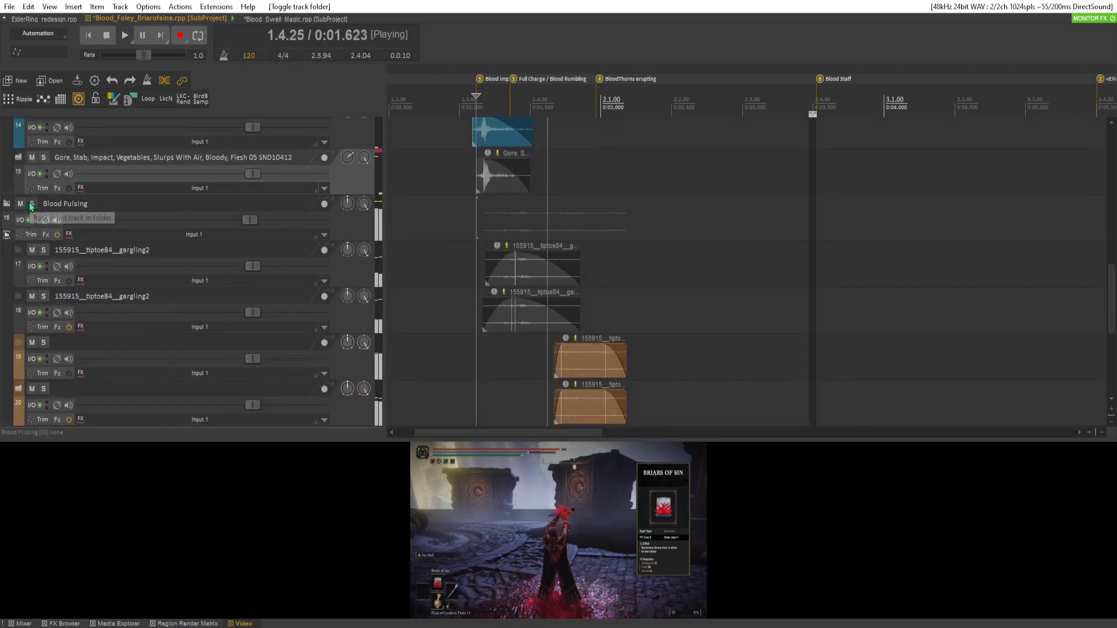
scroll(32, 205, "down", 6)
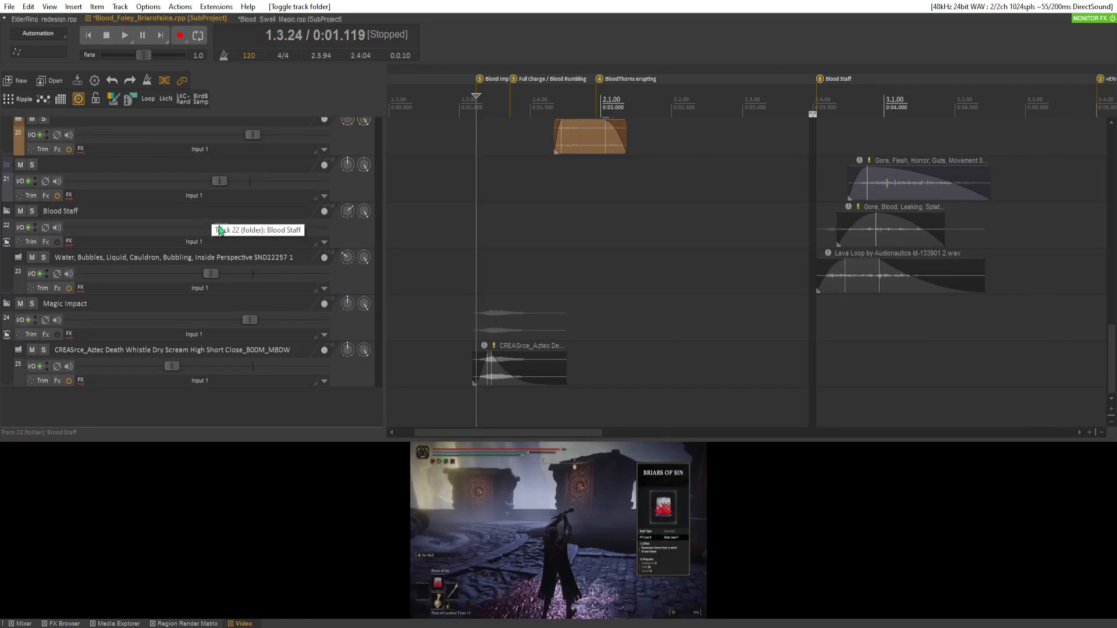
key("space")
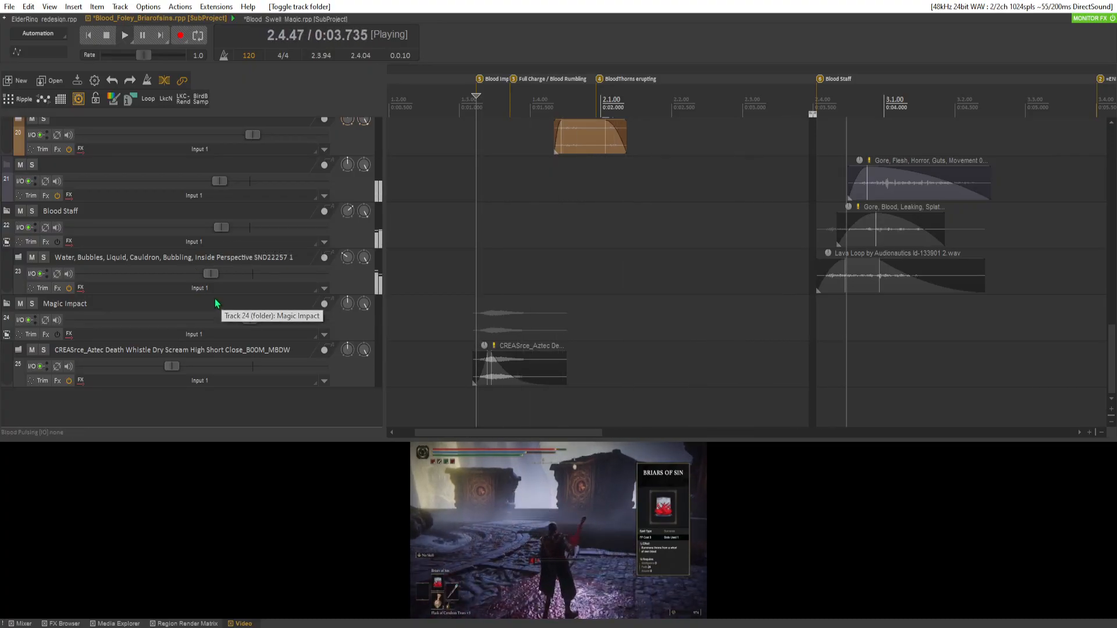
key("space")
scroll(221, 295, "up", 1)
scroll(223, 291, "up", 8)
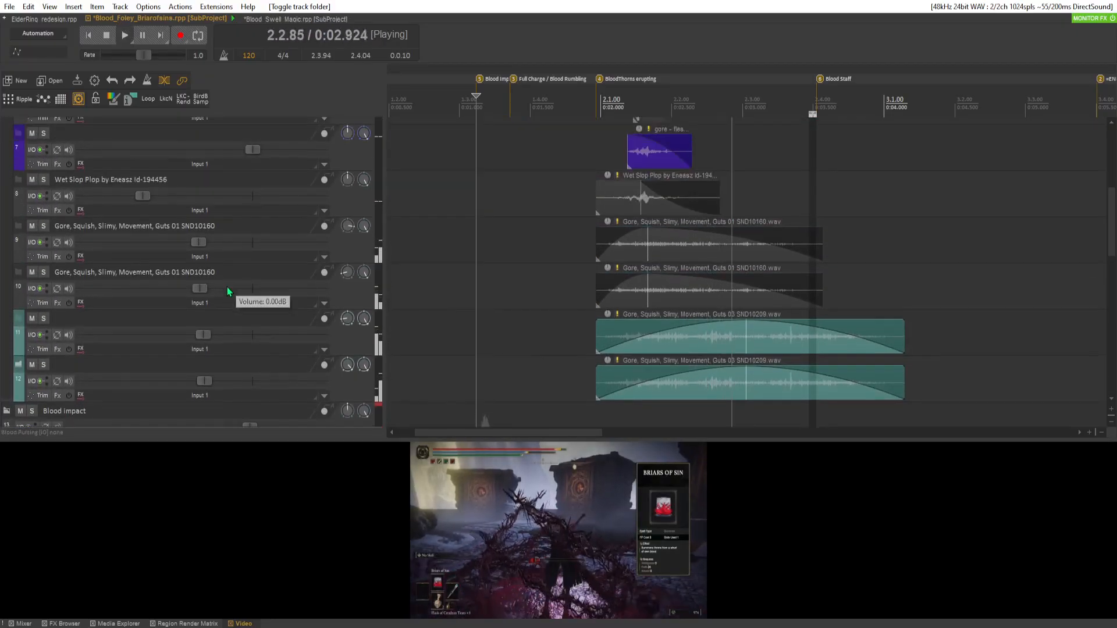
scroll(227, 288, "up", 4)
key("space")
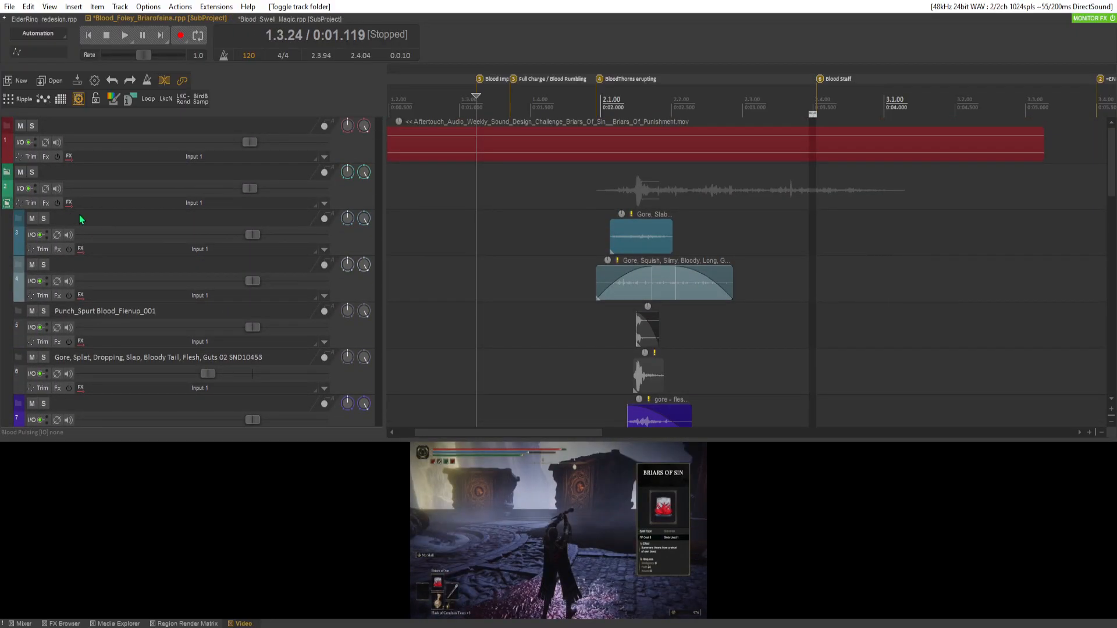
Add kHs Transient Shaper to the thorn-eruption folder on track 2 and adjust its settings while auditioning.
left_click(47, 206)
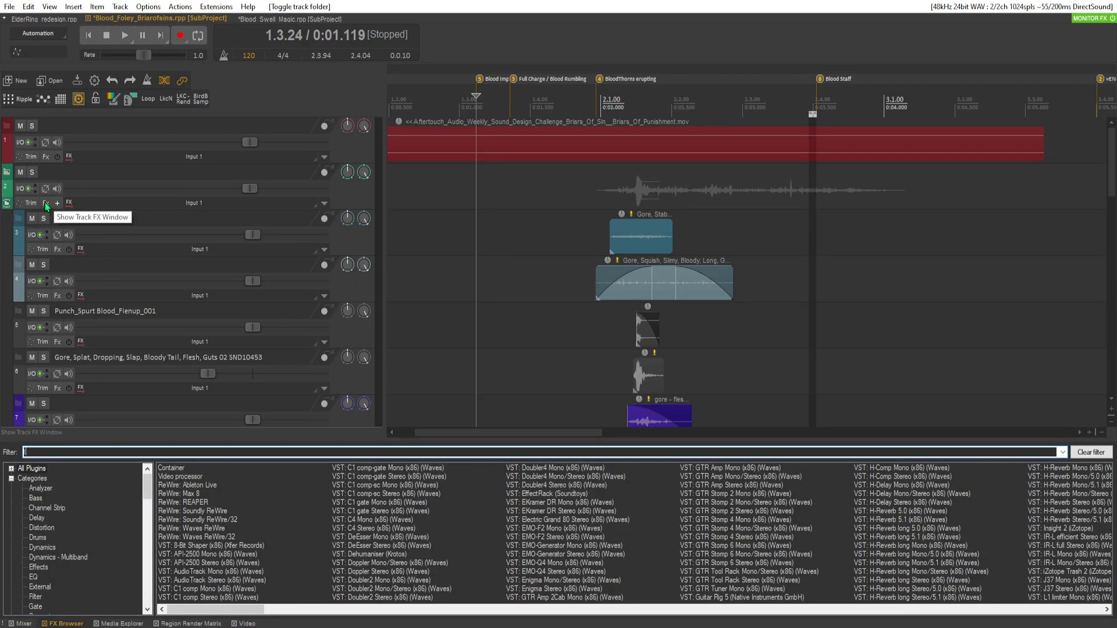
type("trans")
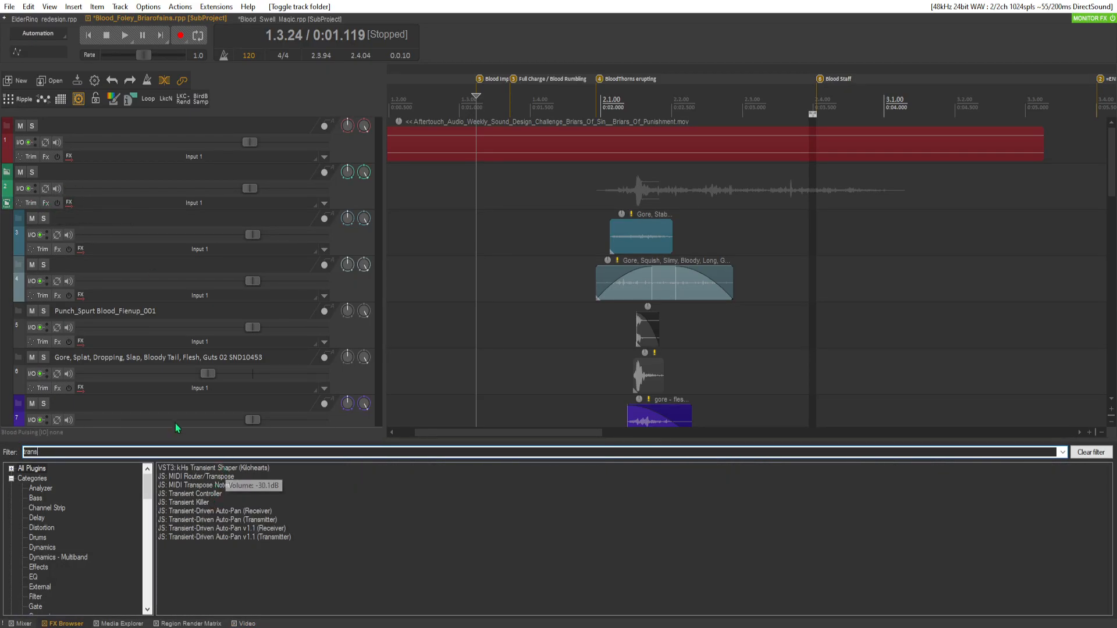
double_click(227, 468)
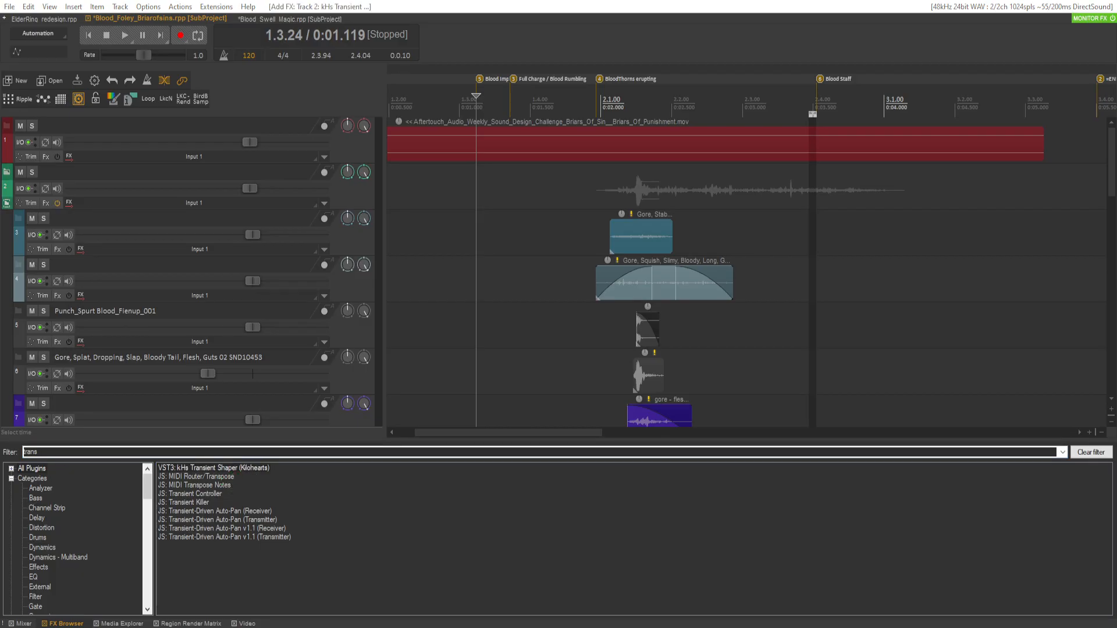
key("space")
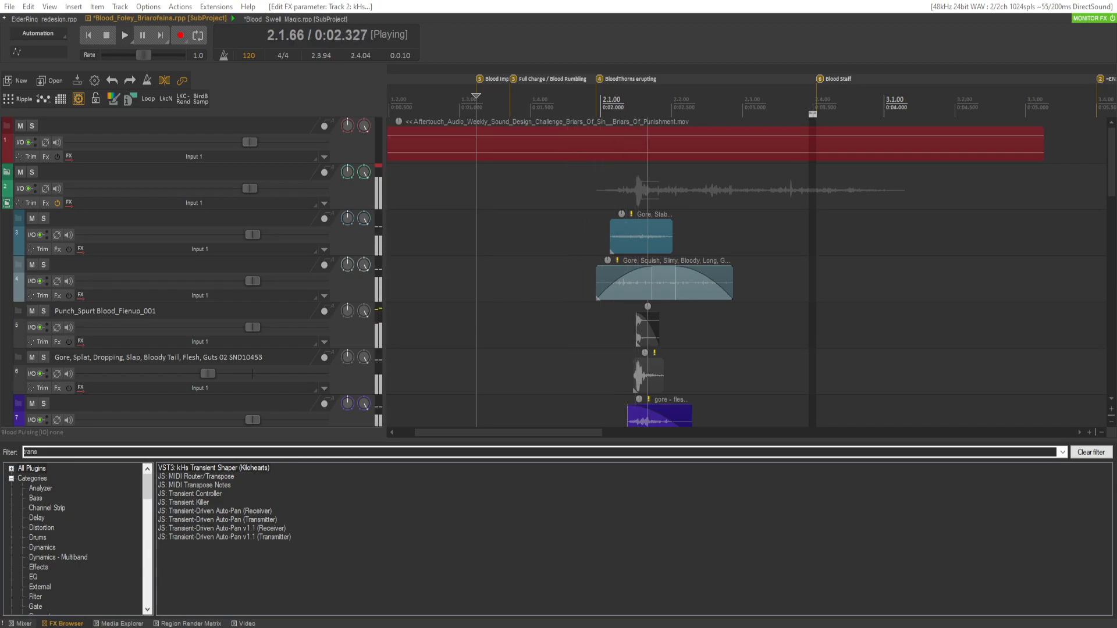
key("space")
key("space")
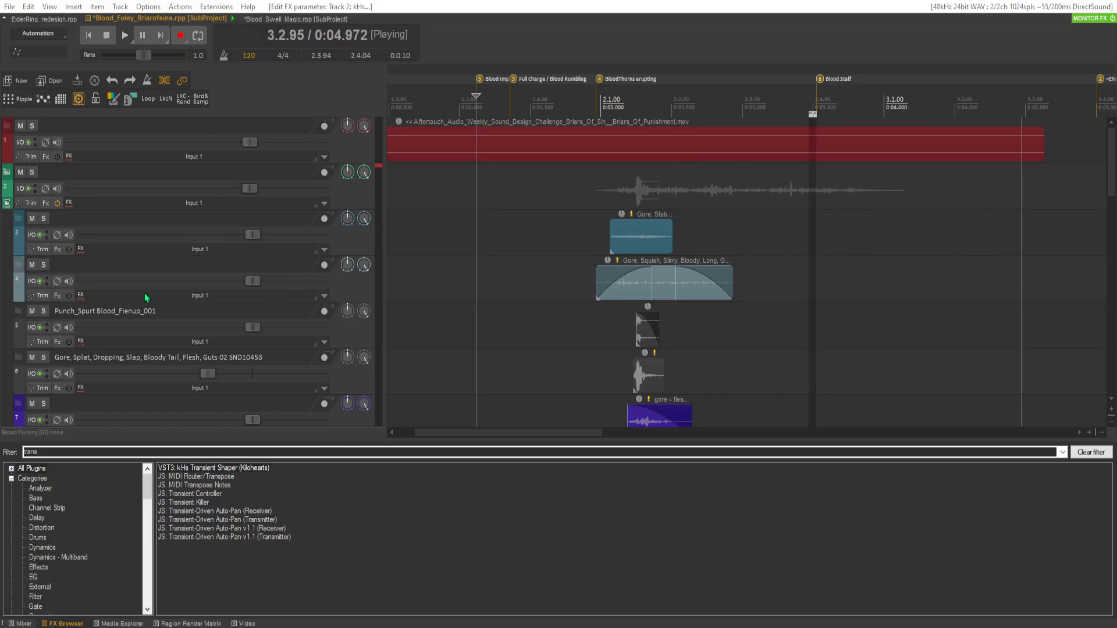
key("space")
Place the edit cursor at the start of the thorn-eruption clips and save the Blood_Foley_Briarofsins subproject.
scroll(103, 304, "down", 1)
scroll(107, 302, "down", 5)
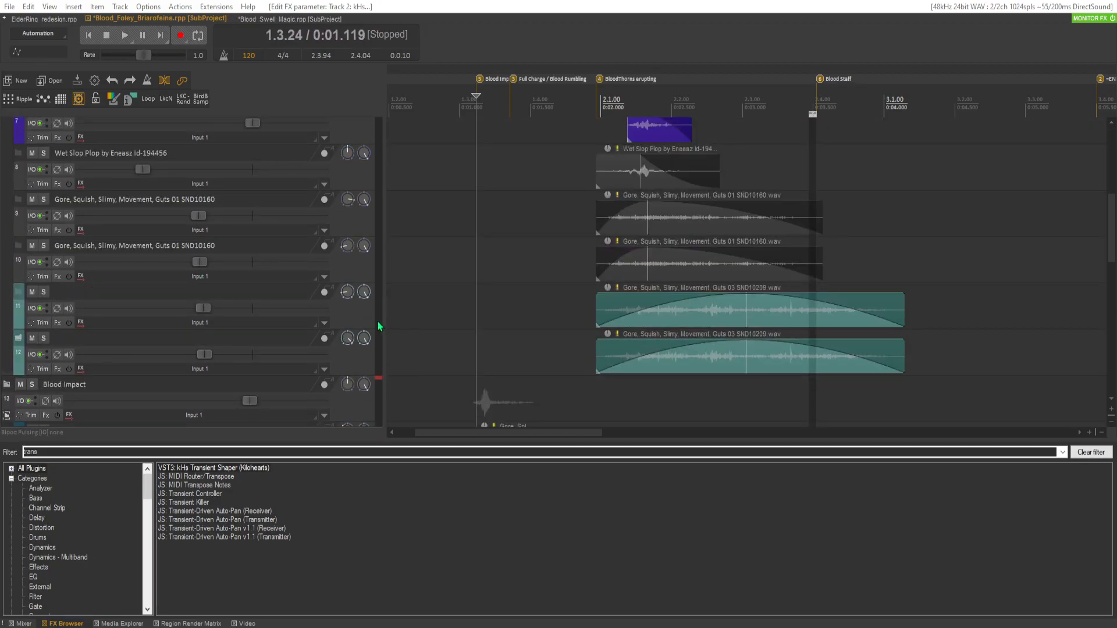
scroll(200, 297, "up", 6)
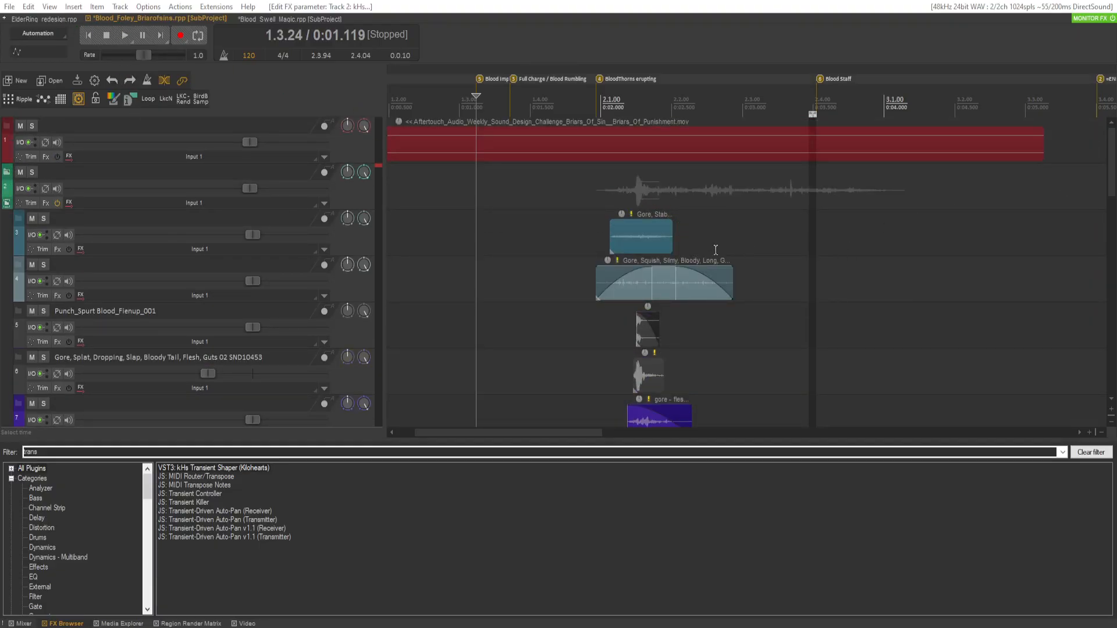
left_click(596, 235)
key("ctrl+s")
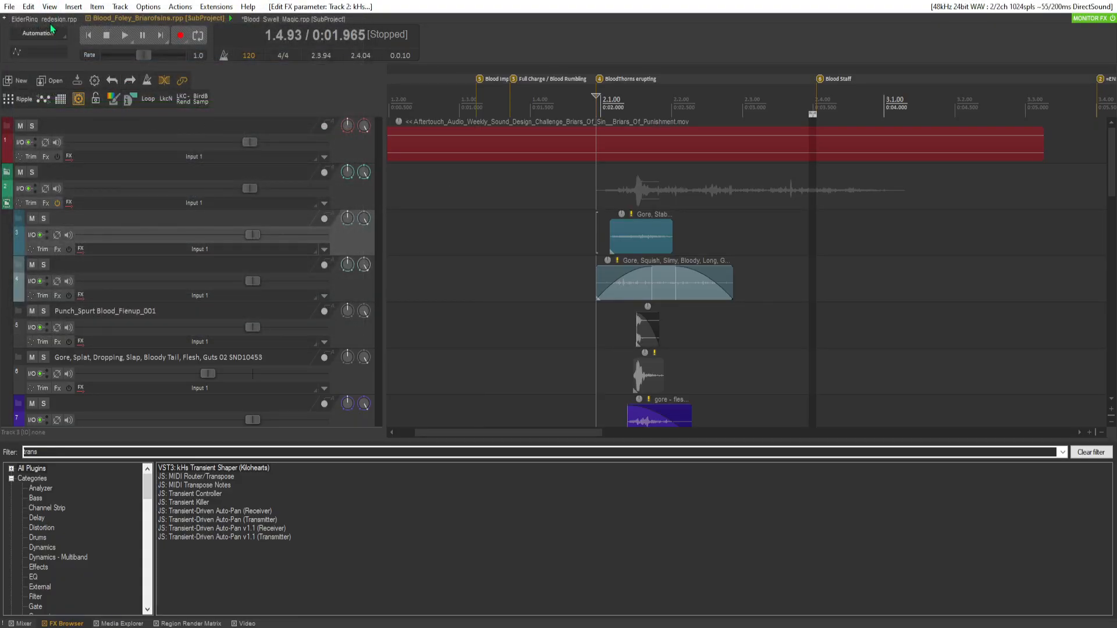
Return to the main ElderRing_redesign project and play the mix while reviewing the tracks down to Character Foley.
left_click(49, 18)
key("space")
scroll(19, 216, "down", 5)
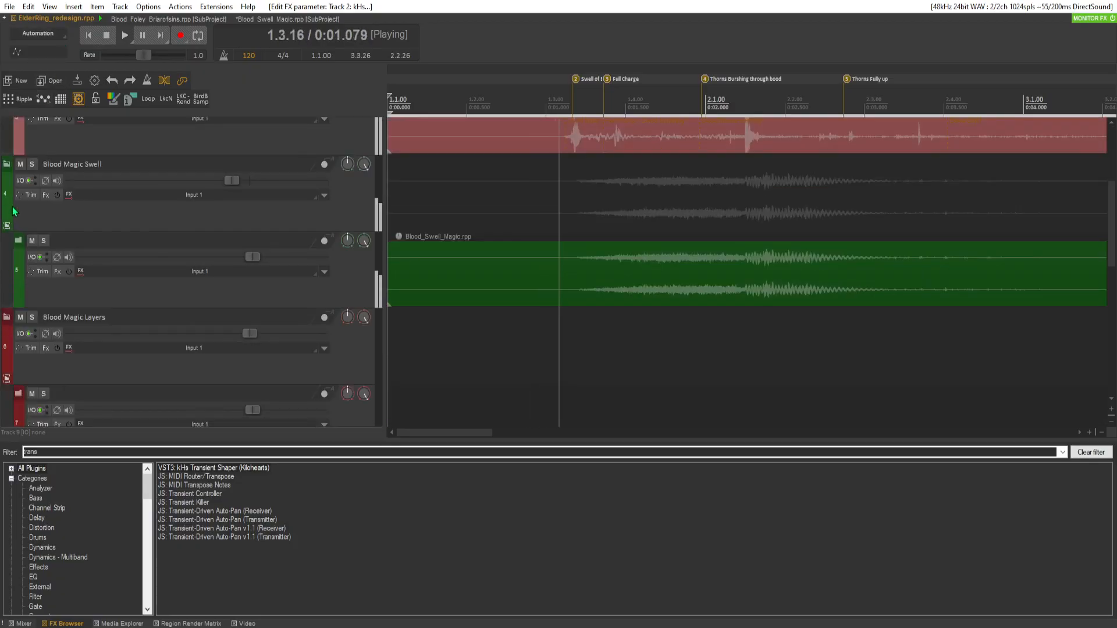
scroll(19, 216, "down", 1)
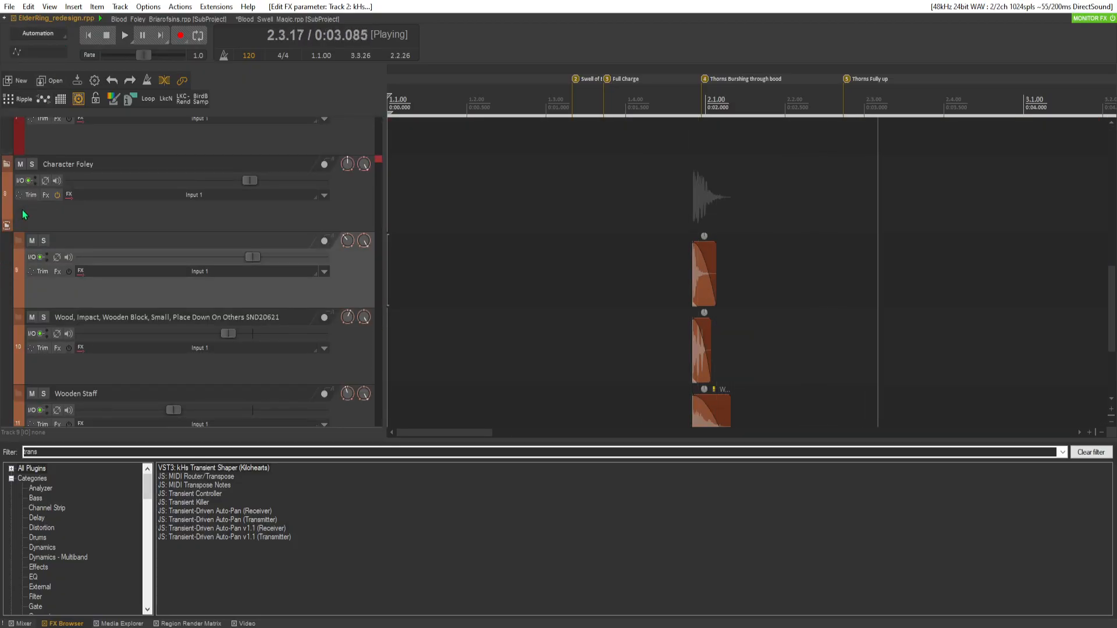
Switch to the Blood_Swell_Magic subproject, close the H-Reverb window and audition from shortly before the water bubble clips.
left_click(286, 19)
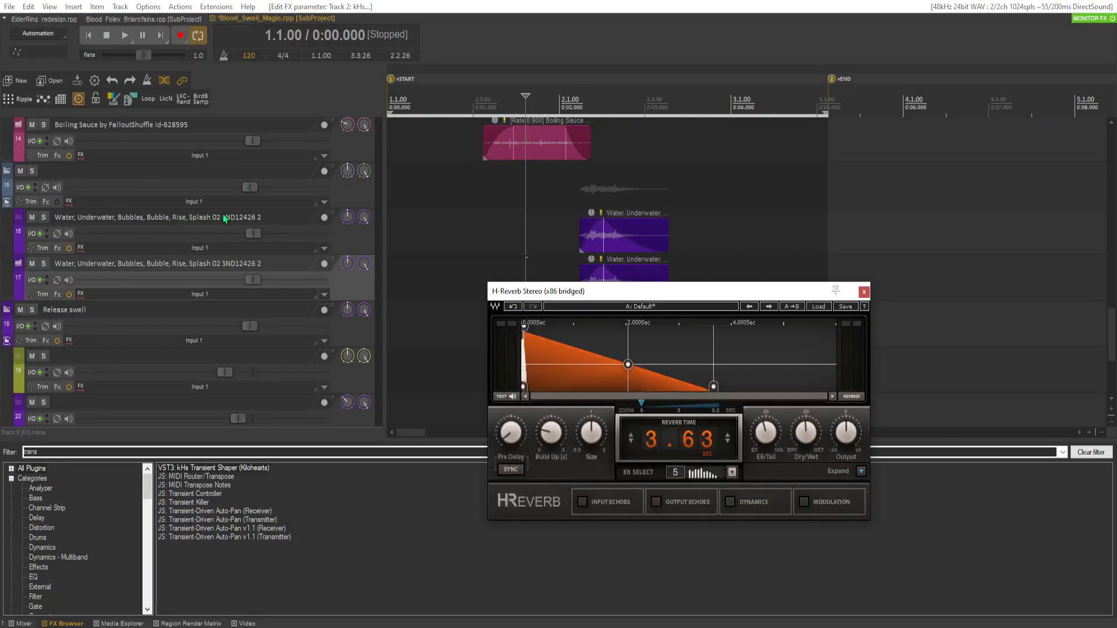
left_click(863, 291)
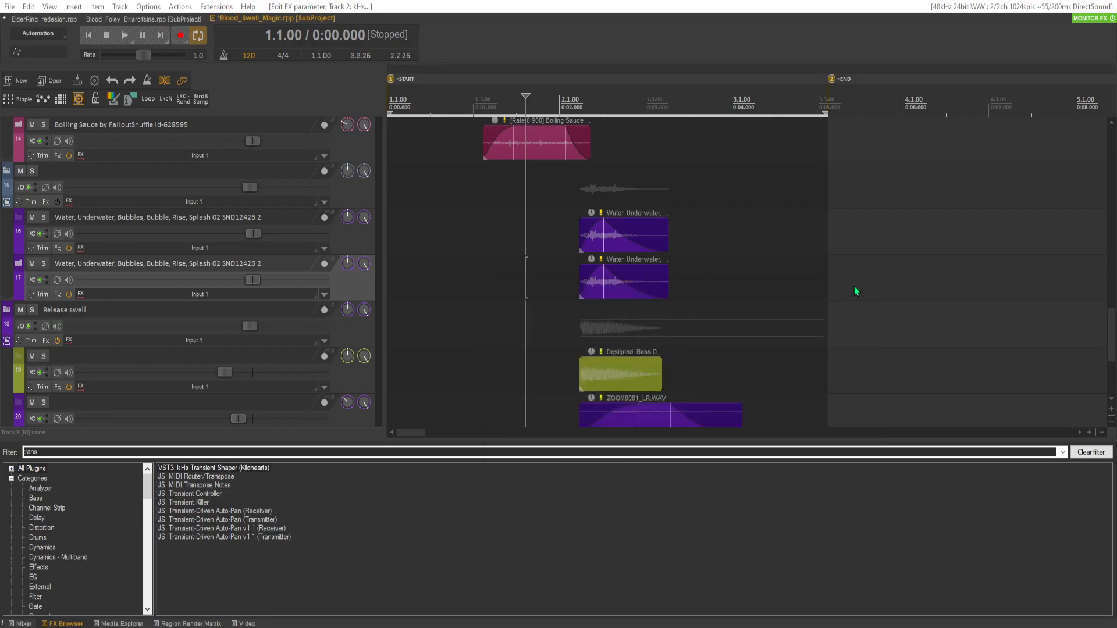
scroll(643, 244, "down", 2)
left_click(639, 225)
scroll(522, 248, "up", 4)
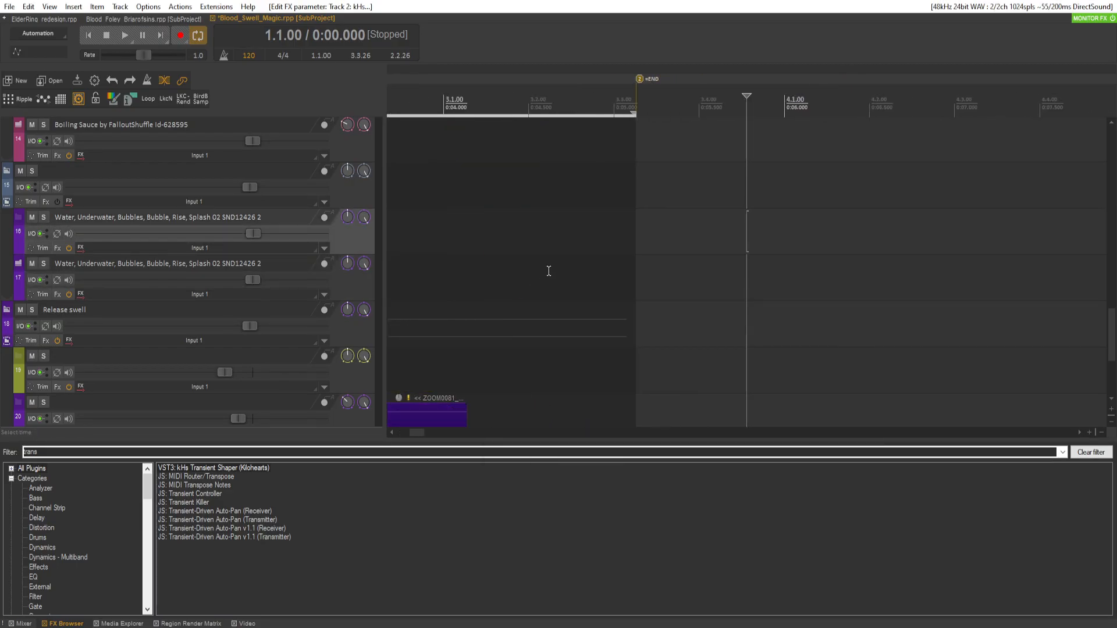
scroll(548, 268, "down", 3)
left_click(511, 239)
key("space")
scroll(698, 303, "up", 5)
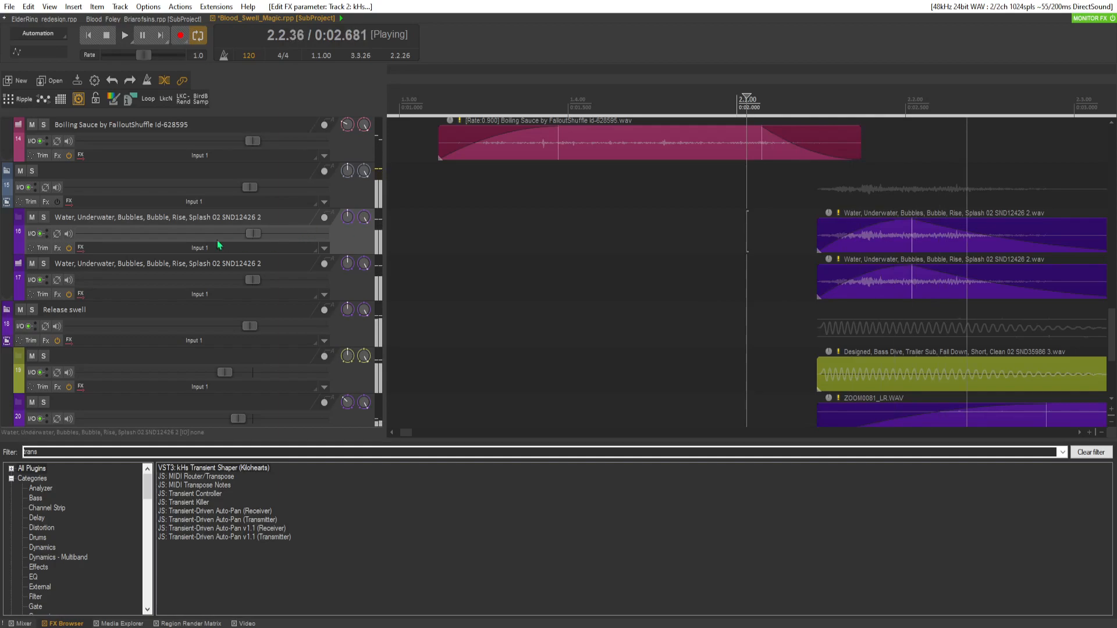
Solo the water bubble folder and adjust the TDR Nova EQ on its first bubble track while auditioning.
left_click(35, 172)
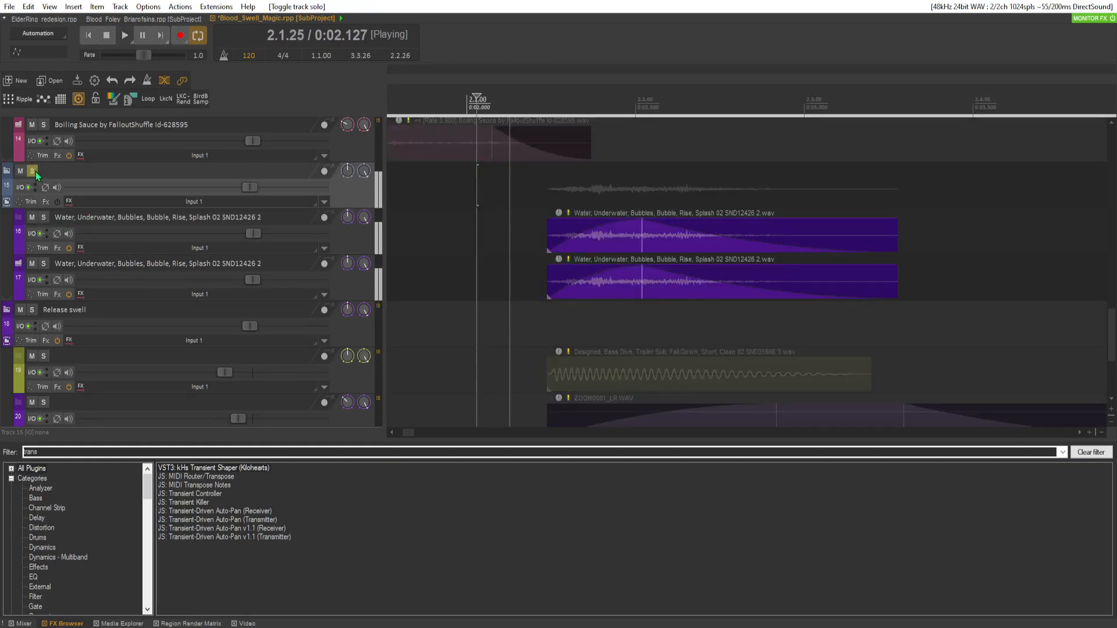
key("space")
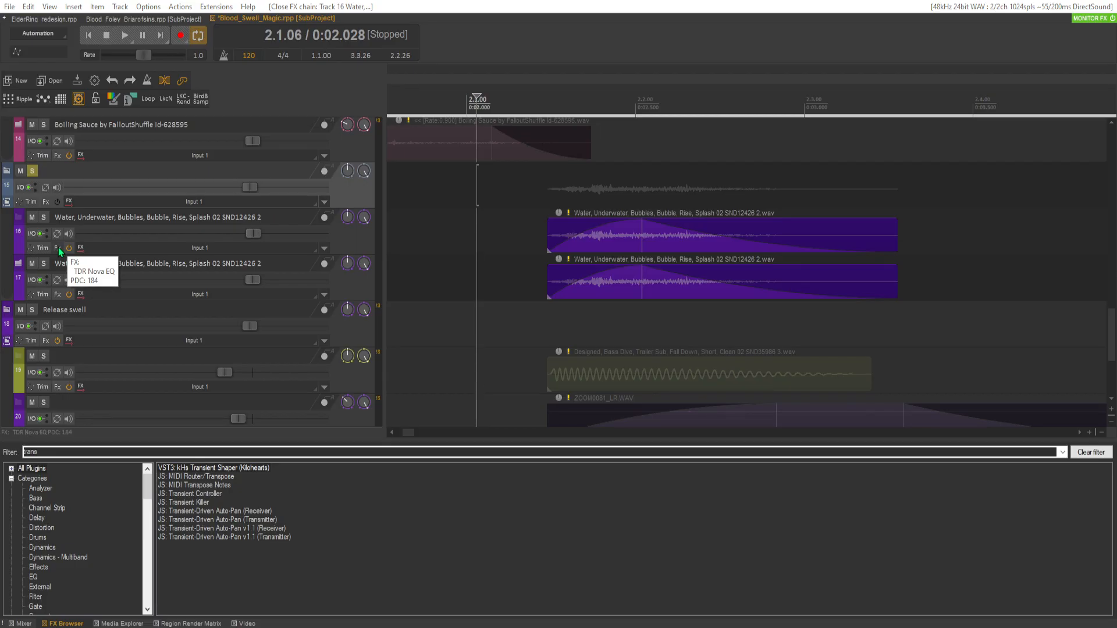
key("space")
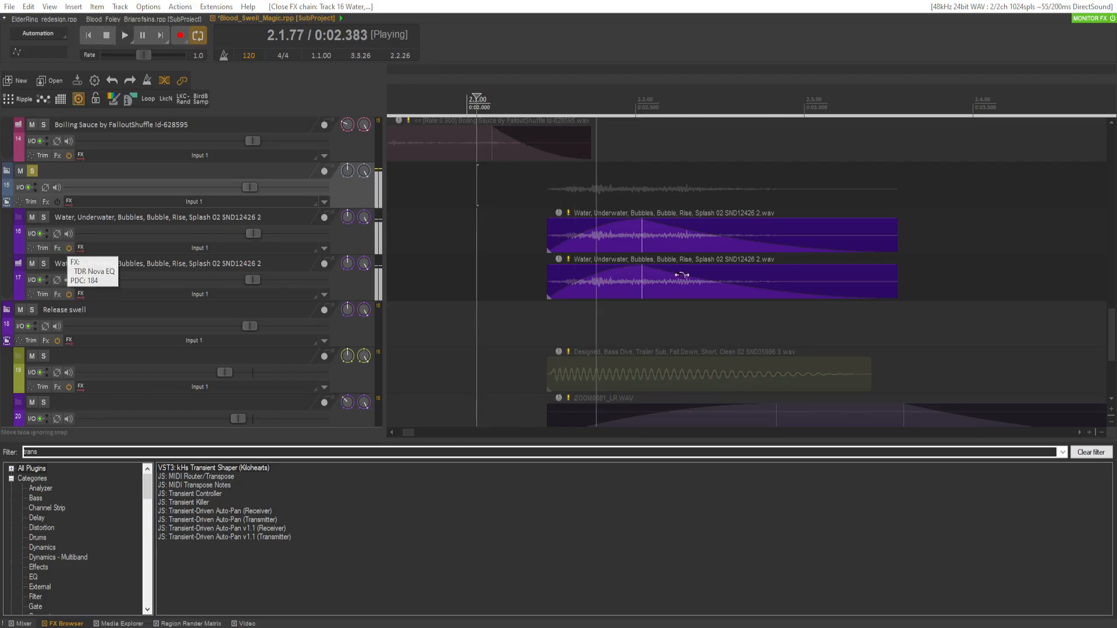
key("space")
key("space")
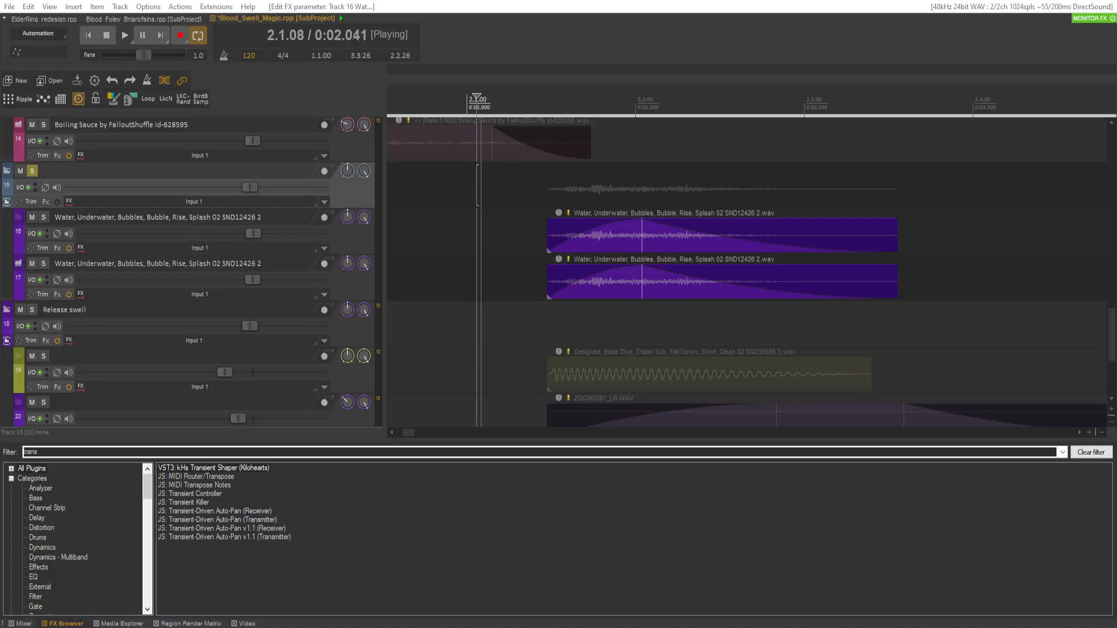
key("space")
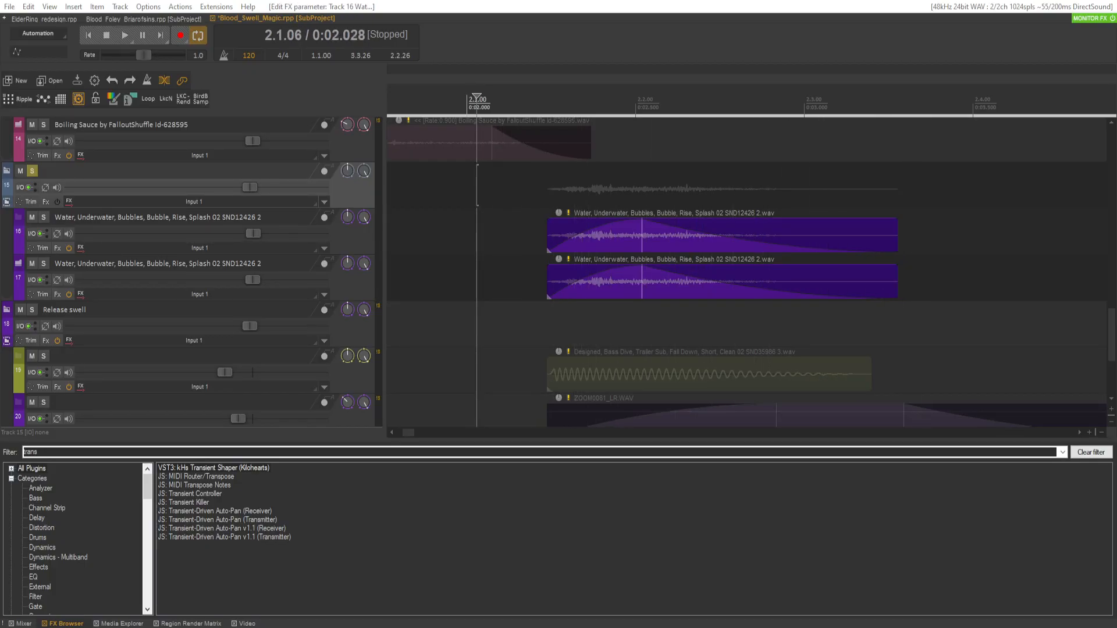
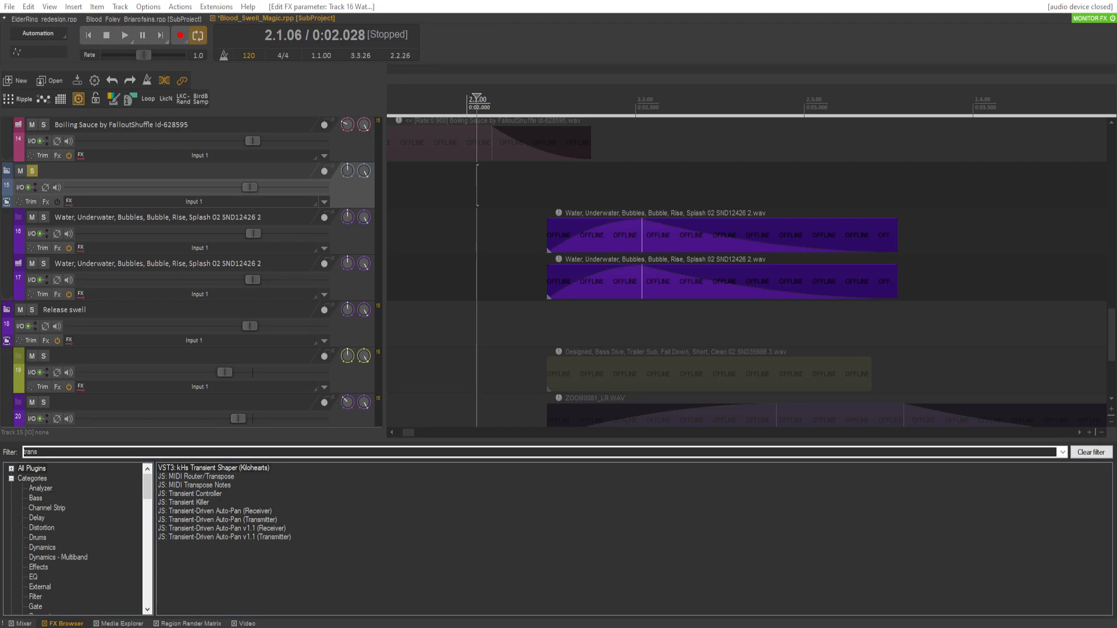
Place the "Water, Movement, Submerge, Bucket, Air Pockets Release, Splash" clip on the bubble folder track at the bubble clips' start and audition it.
left_click_drag(524, 177, 555, 186)
scroll(592, 192, "down", 5)
left_click_drag(713, 192, 711, 193)
left_click(541, 186)
key("space")
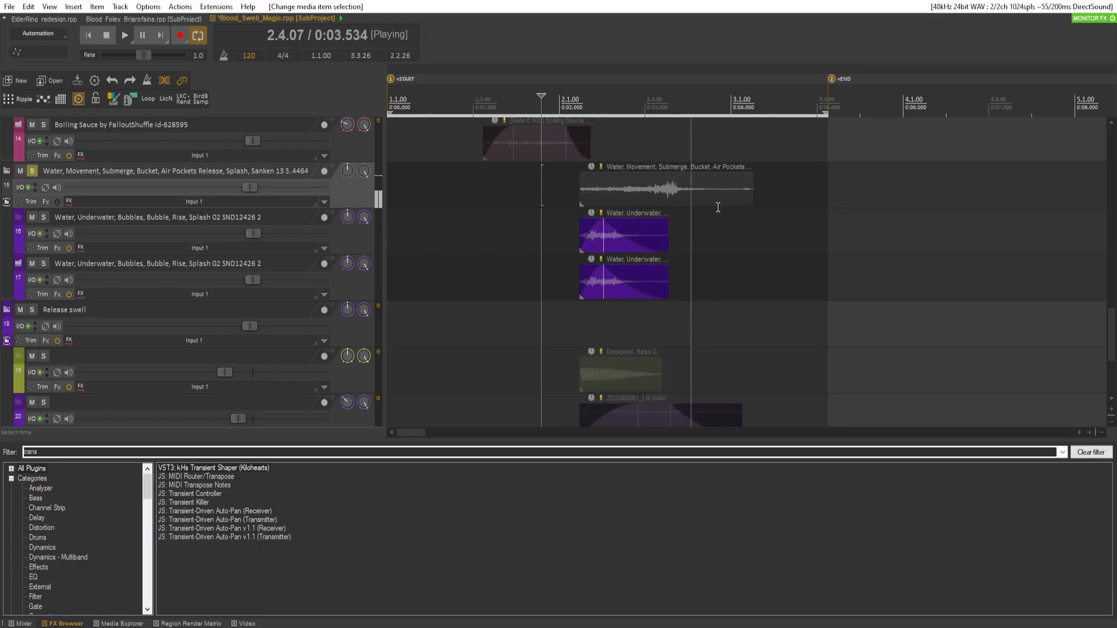
Move the submerge splash clip earlier and trim its beginning to the bubble clips' start, auditioning the new timing.
key("space")
left_click_drag(718, 194, 655, 188)
left_click_drag(520, 194, 580, 200)
left_click(575, 200)
key("space")
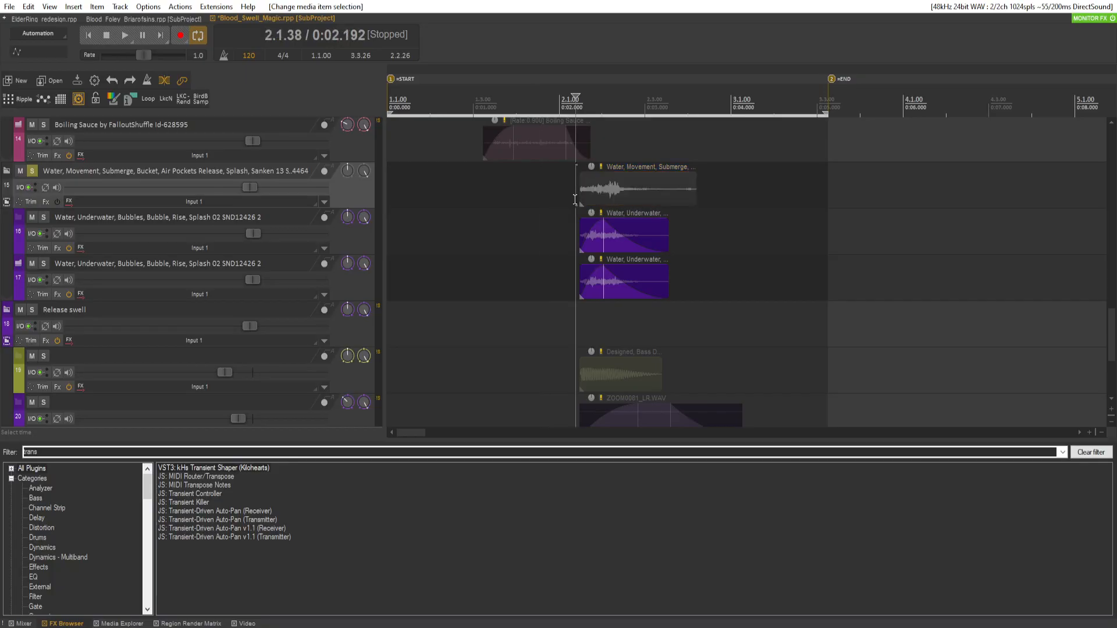
Shorten the submerge splash clip to the bubble clips' end, adding a fade-in and a curved fade-out.
left_click_drag(620, 180, 619, 203)
key("space")
left_click_drag(695, 185, 621, 180)
right_click(641, 182)
left_click(677, 225)
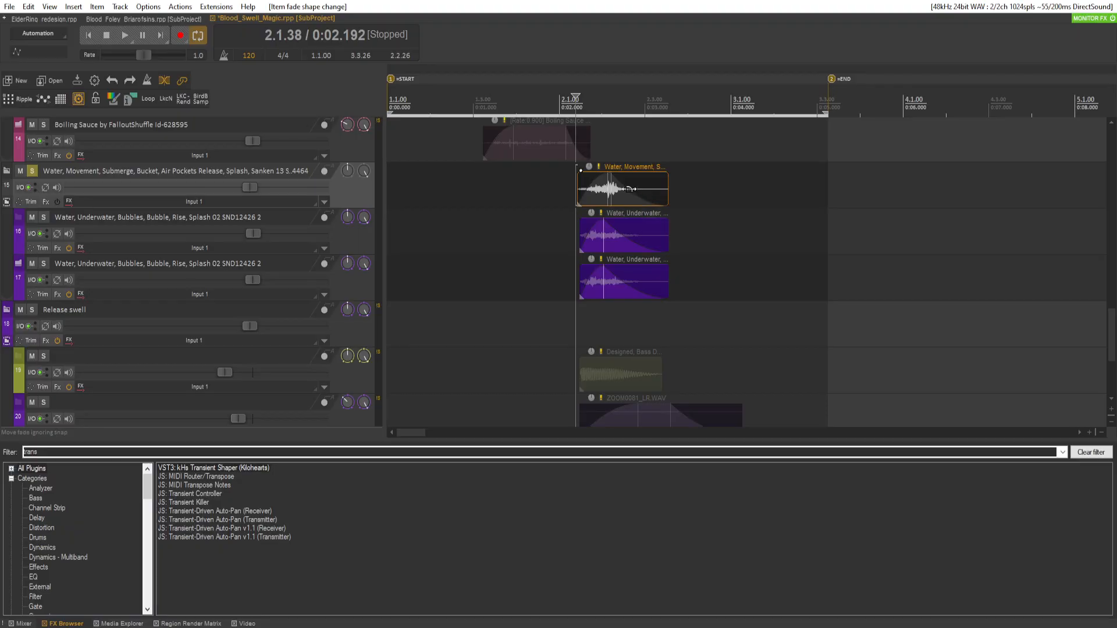
Audition the layered water sounds and extend the submerge splash clip's end to about 0:03.518.
left_click(559, 188)
key("space")
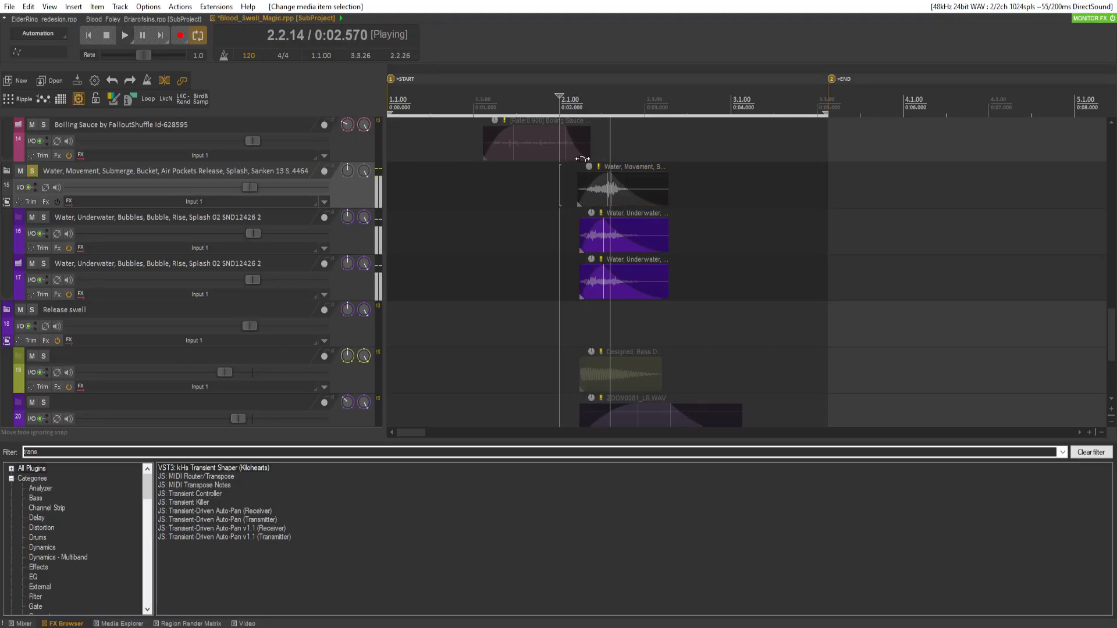
left_click_drag(667, 199, 690, 199)
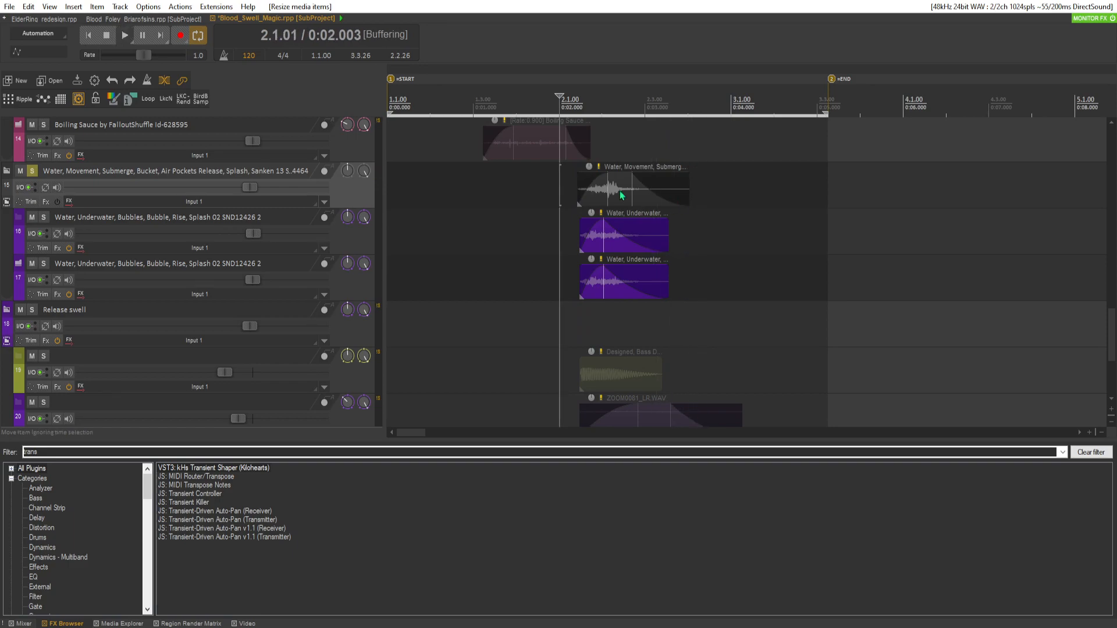
key("space")
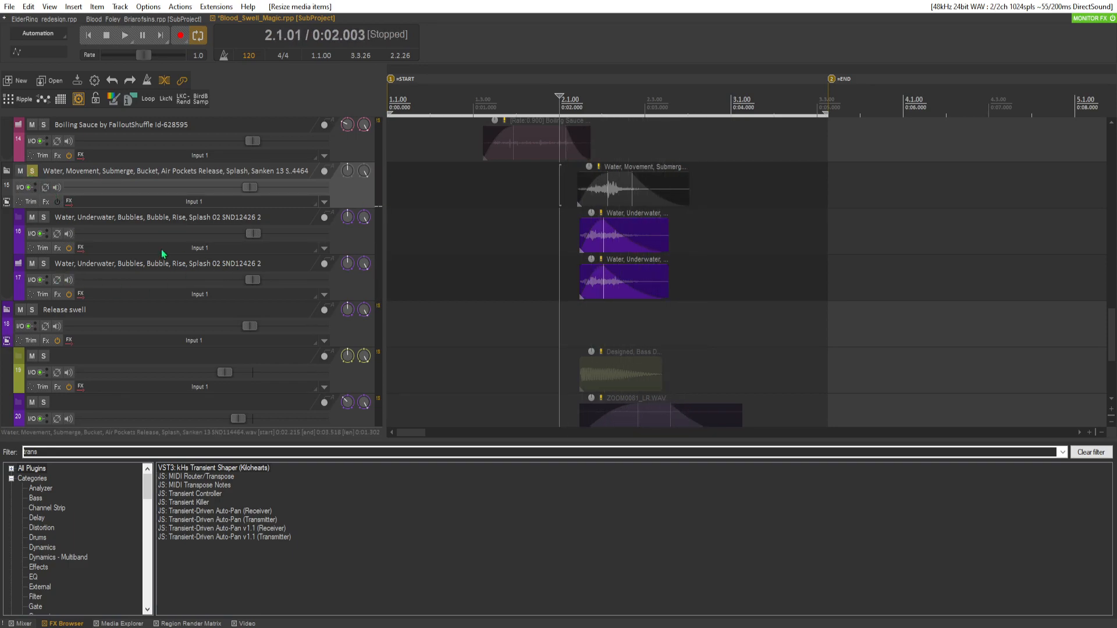
Lower the volume of both water bubble tracks and pan the first one 46% left.
left_click_drag(252, 281, 242, 281)
left_click_drag(259, 234, 239, 233)
left_click_drag(347, 218, 352, 226)
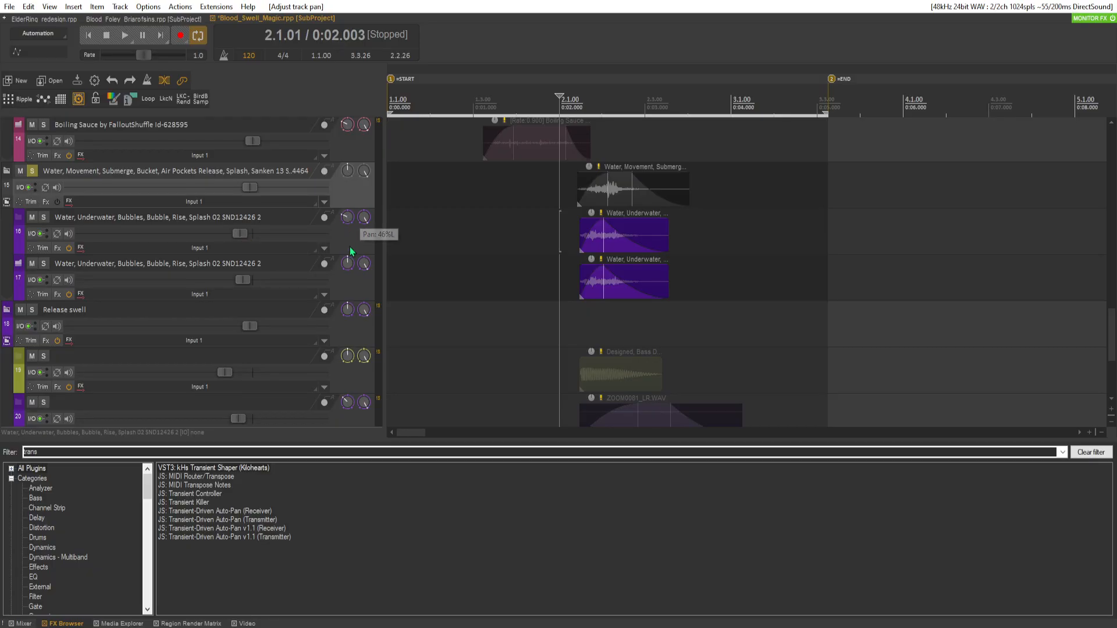
Pan the second water bubble track 46% right and audition the layered water sounds.
key("space")
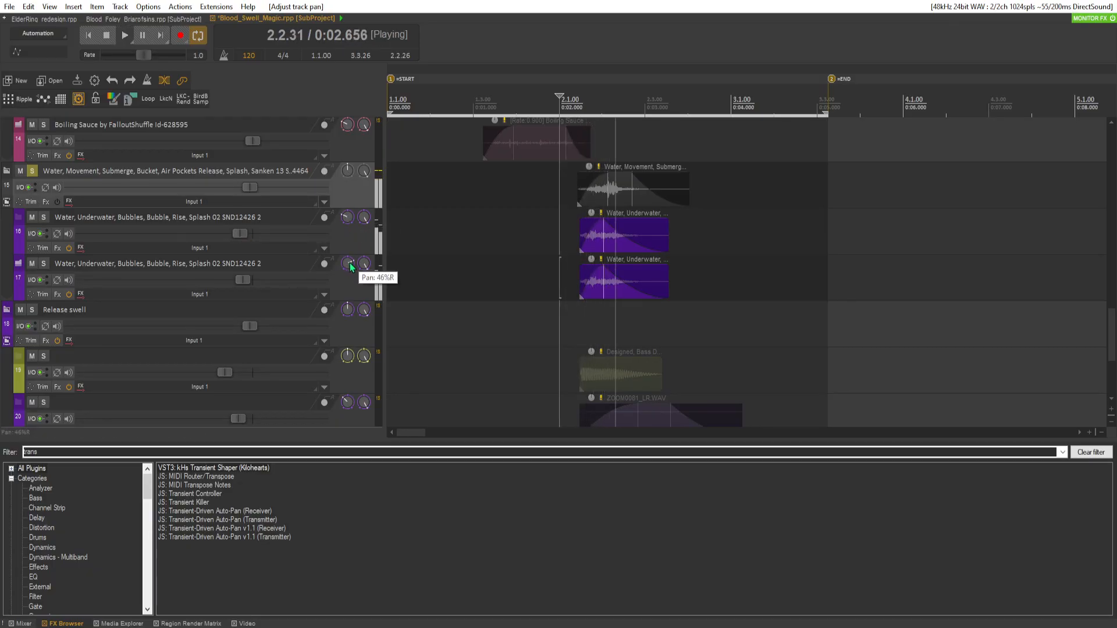
key("space")
key("space")
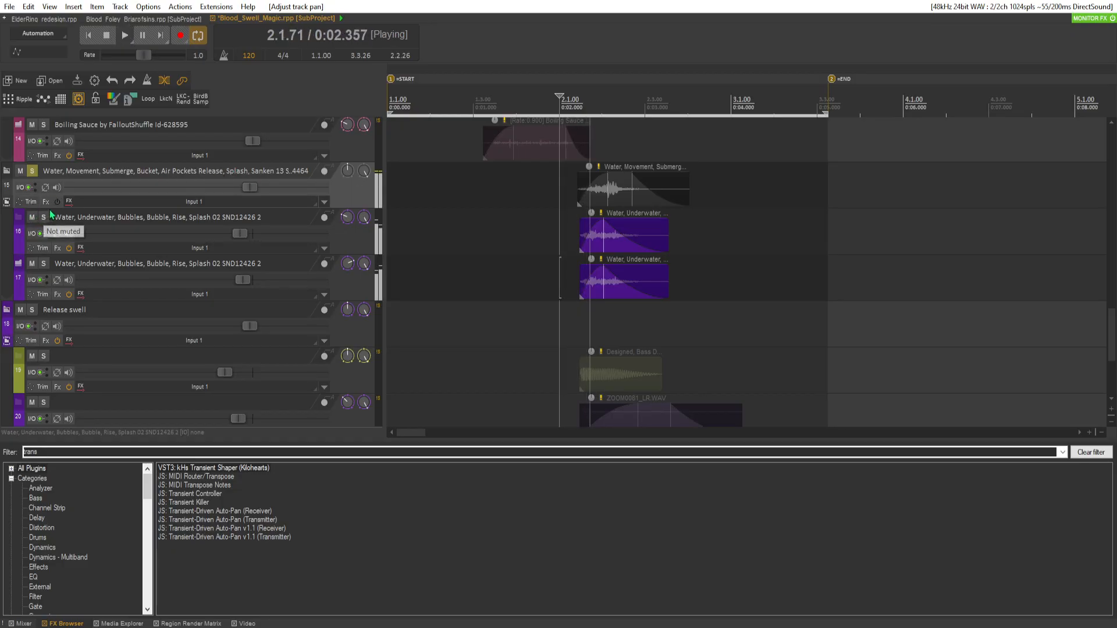
key("space")
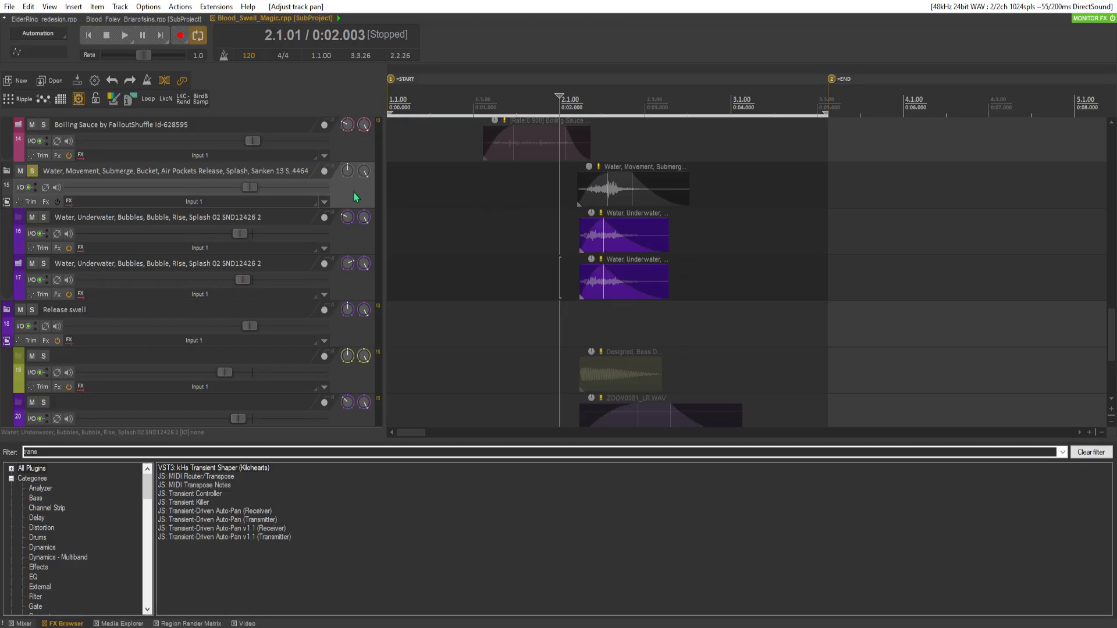
Insert a new track inside the submerge folder, move the submerge splash clip onto it, and pan it about 18% left.
right_click(373, 204)
left_click(387, 209)
left_click_drag(597, 208, 597, 254)
key("space")
key("space")
scroll(347, 217, "down", 2)
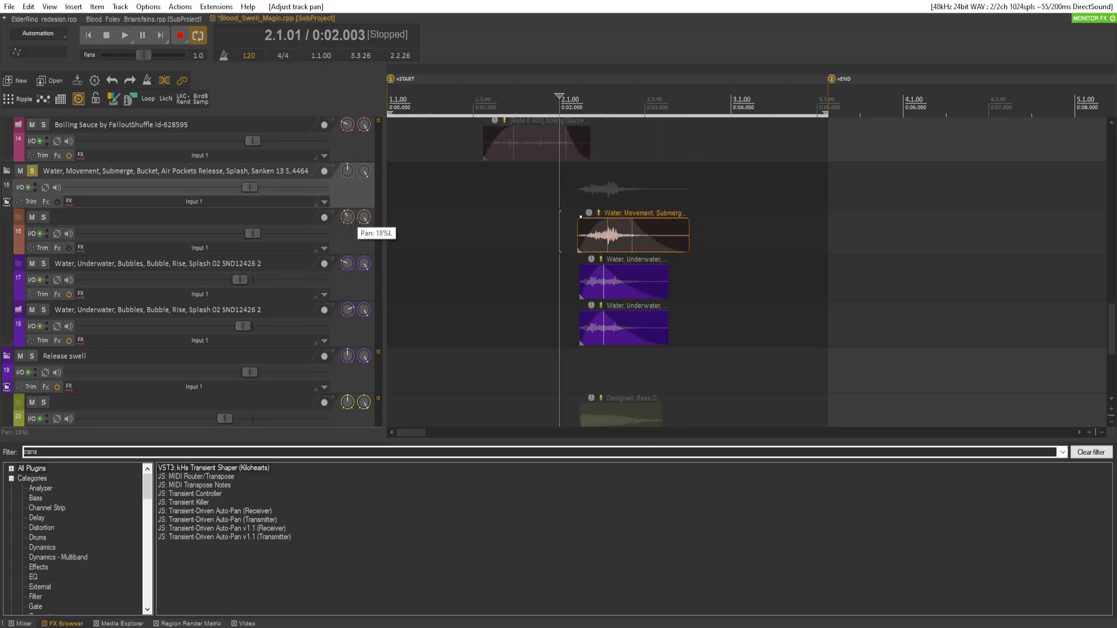
Duplicate the new submerge splash track and pan the duplicate to the right.
right_click(367, 201)
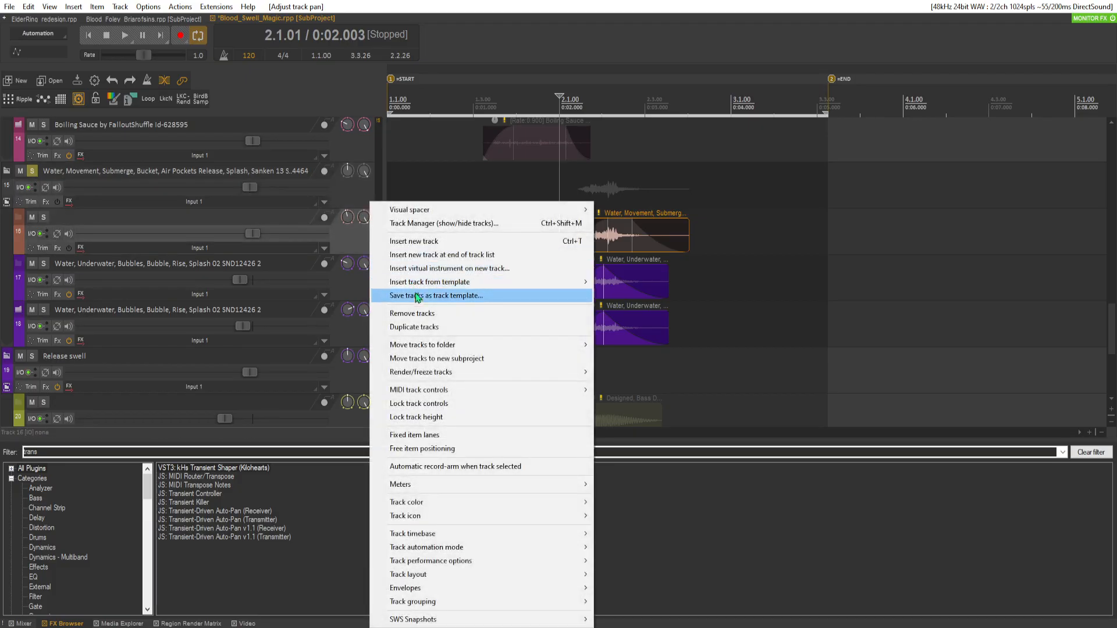
left_click(422, 329)
scroll(347, 264, "up", 2)
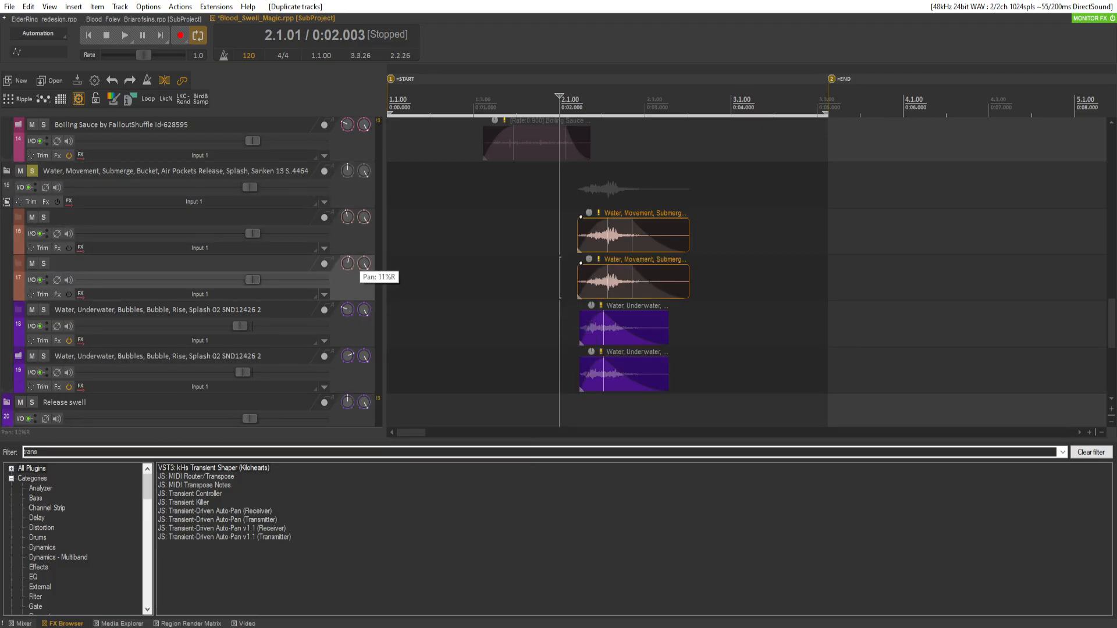
Find TDR Nova EQ among the effects and add it to the duplicated submerge splash track.
left_click(58, 294)
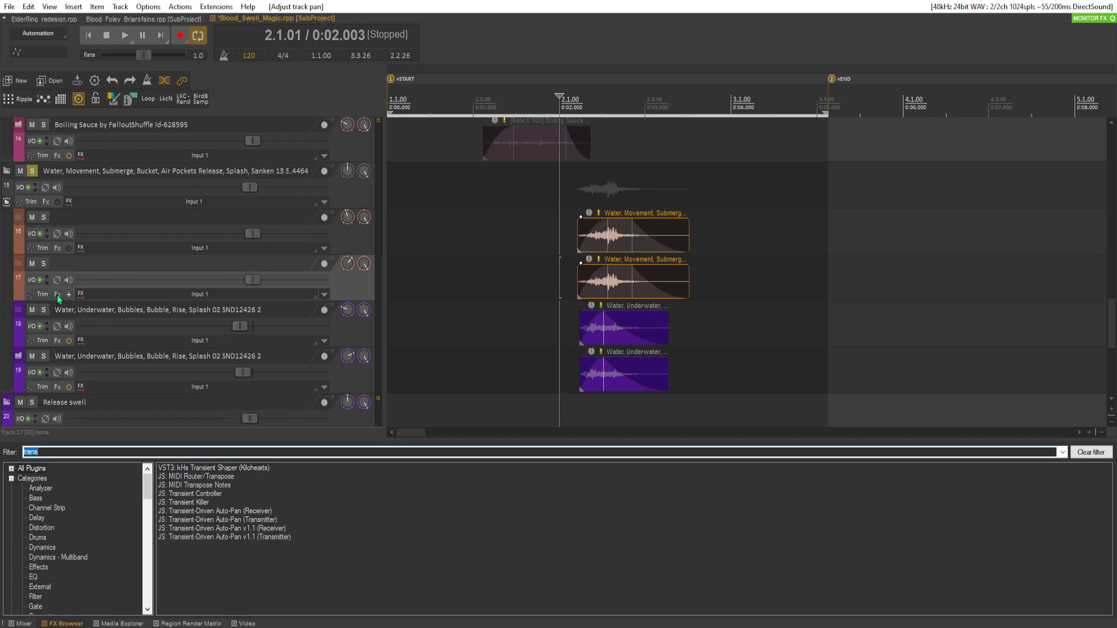
left_click(58, 295)
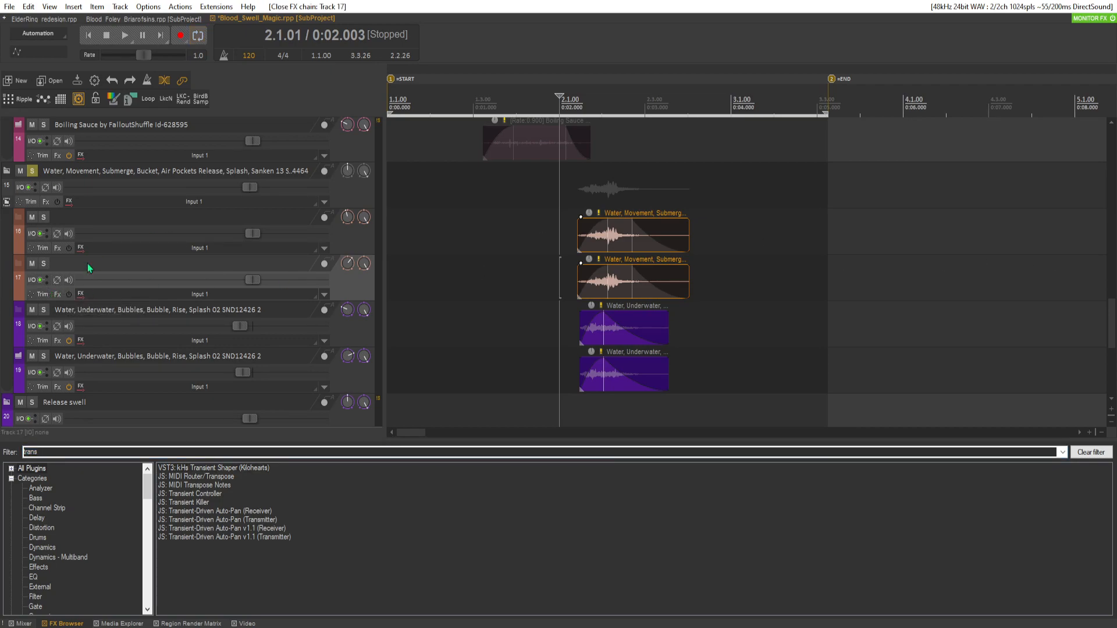
left_click(56, 297)
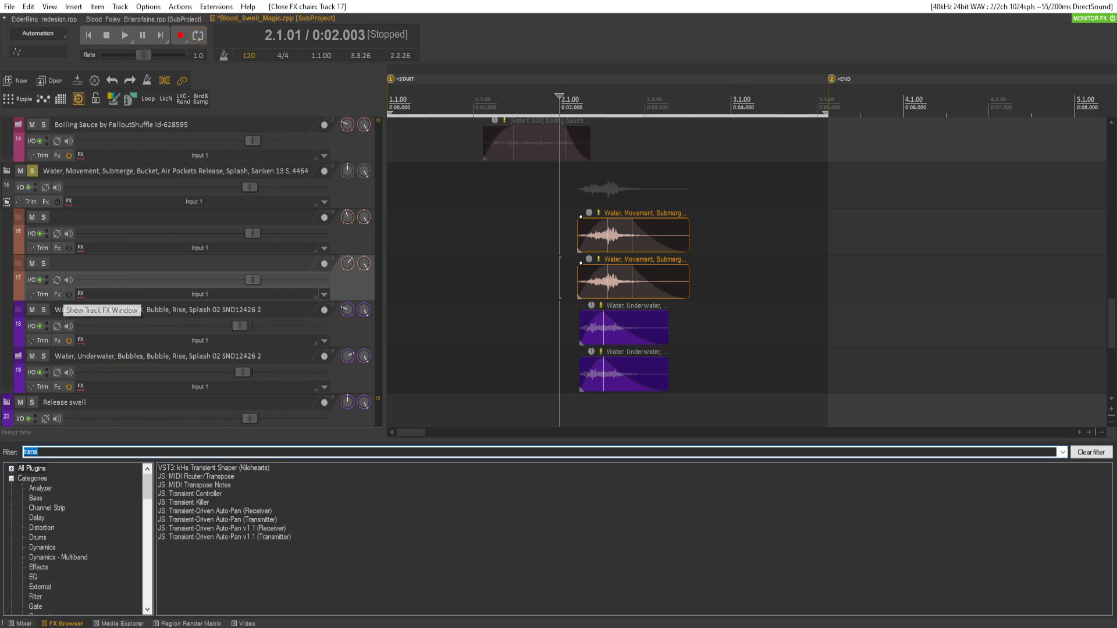
type("trd")
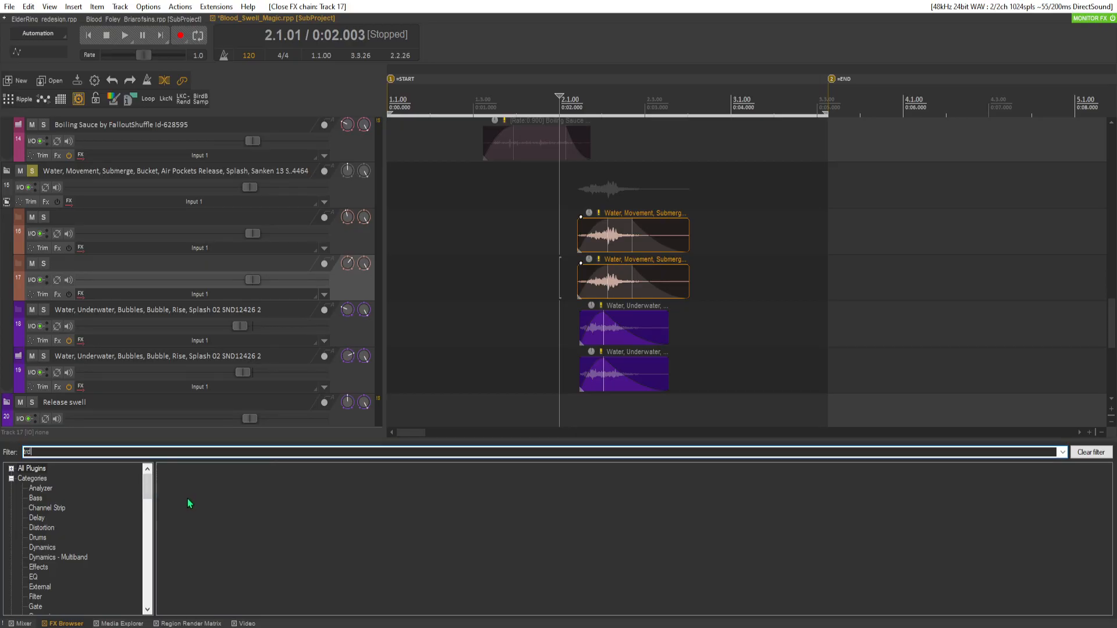
key("BackSpace")
key("BackSpace")
type("dr")
double_click(219, 490)
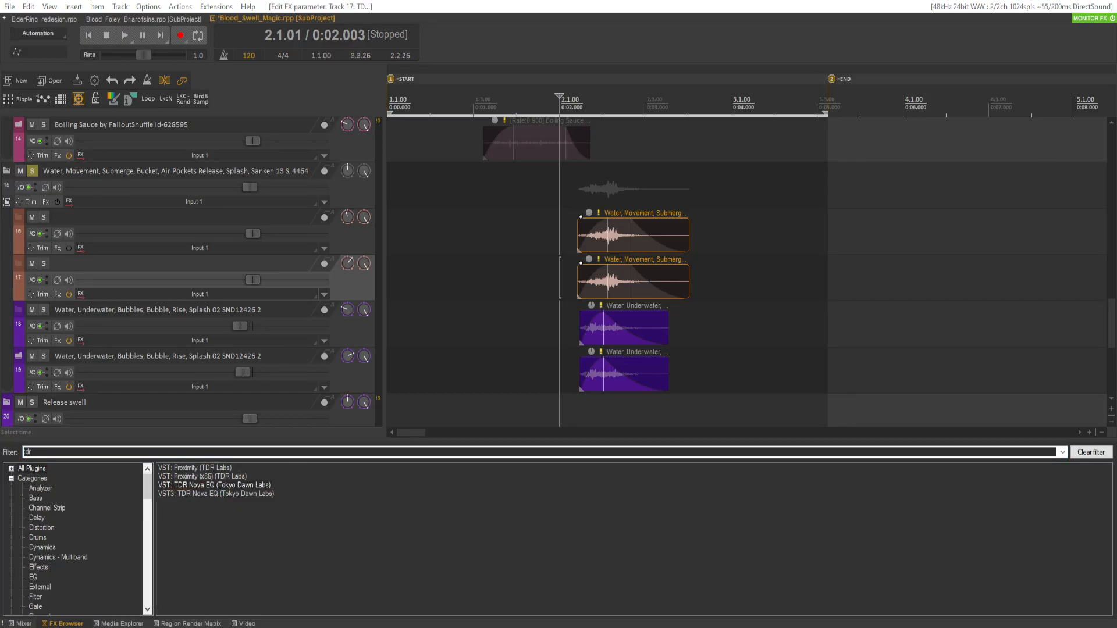
Adjust the duplicate's TDR Nova EQ while auditioning, and copy it to the first submerge splash track.
key("space")
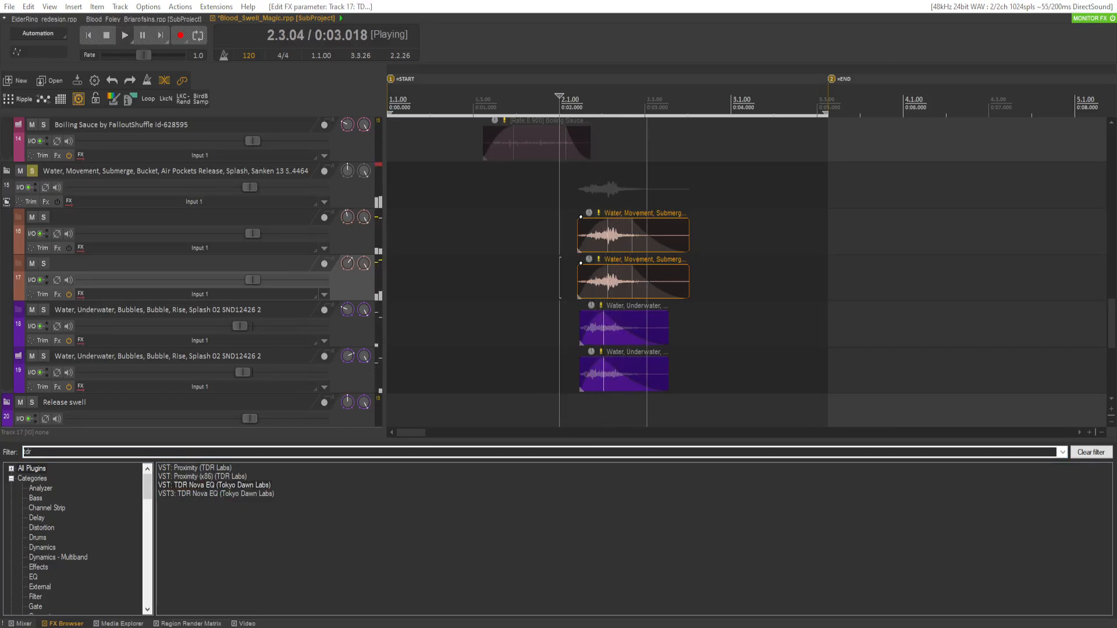
key("space")
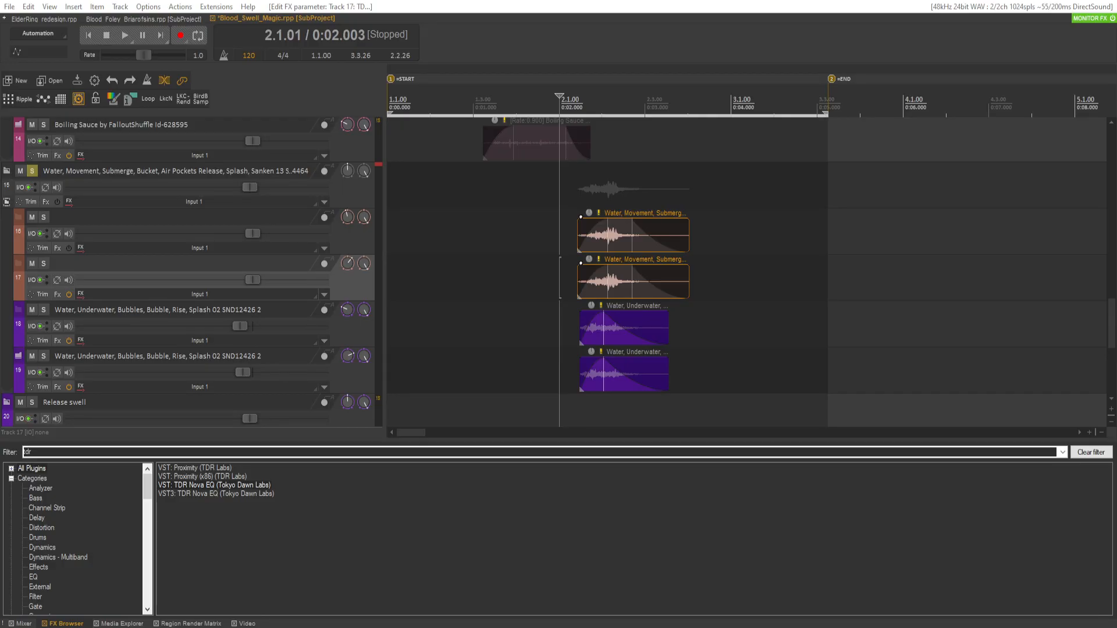
key("space")
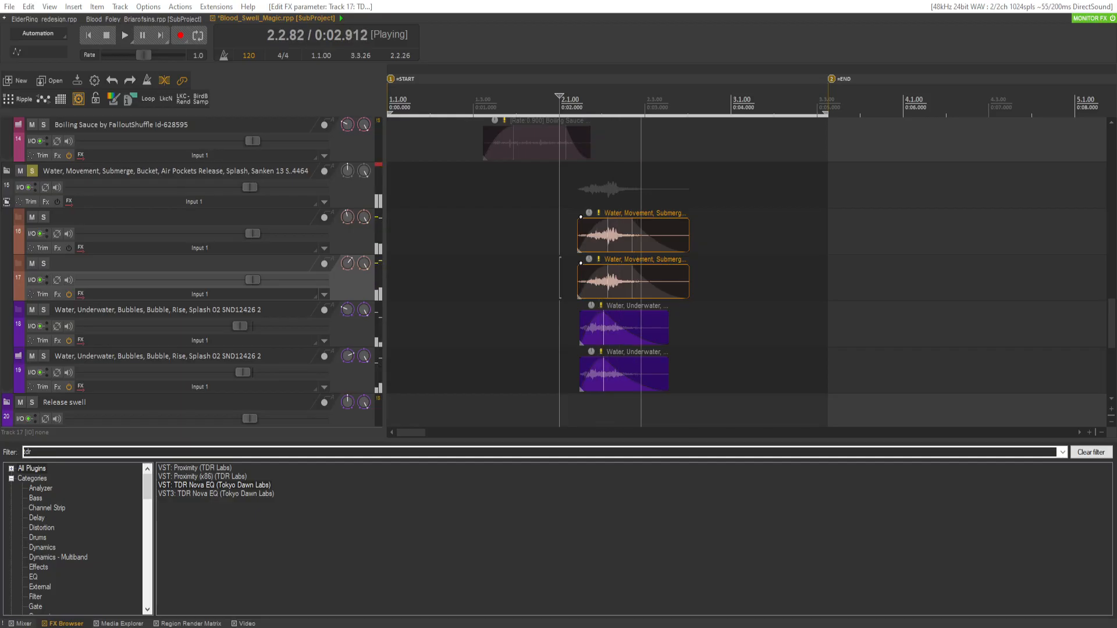
key("space")
key("space")
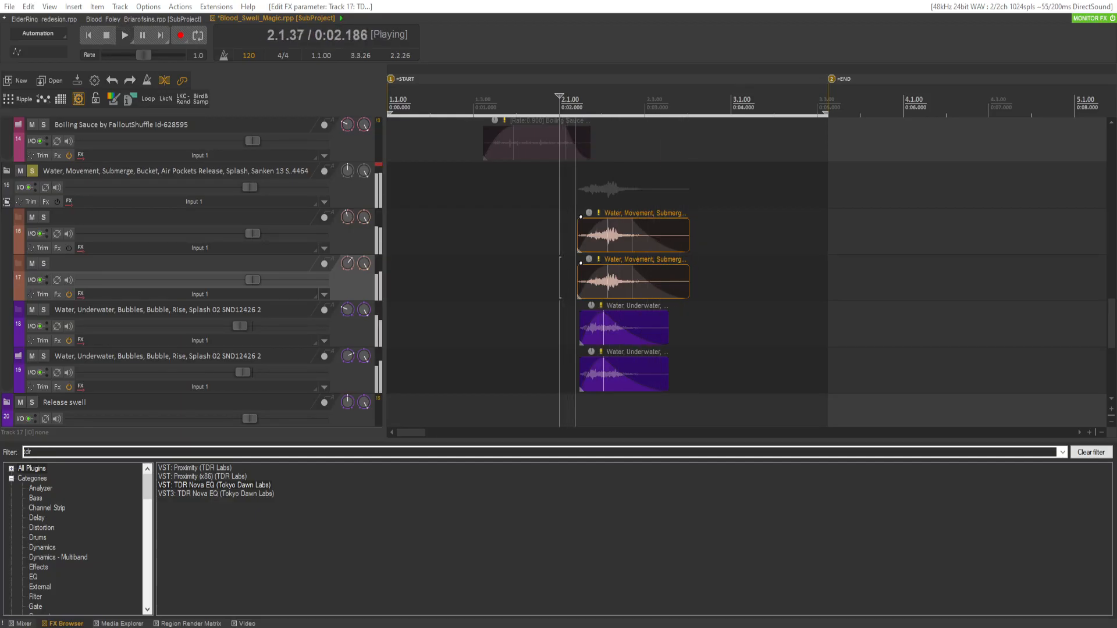
key("space")
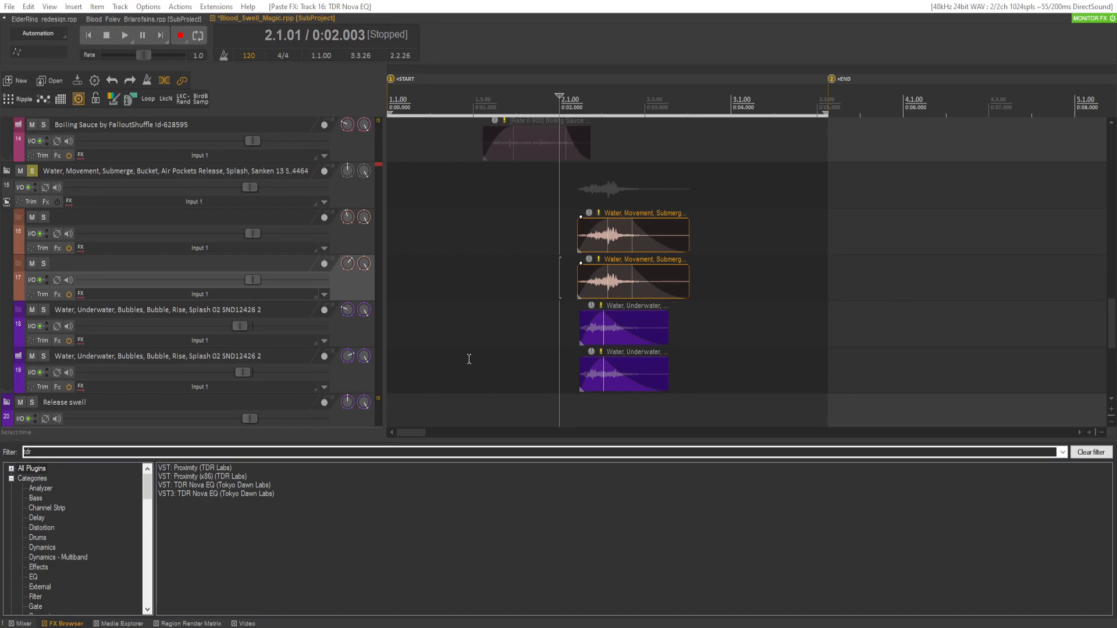
Lower both submerge splash tracks' volumes, setting the first to -3.82 dB, and audition the balance.
left_click_drag(257, 234, 235, 237)
left_click_drag(252, 280, 225, 282)
key("space")
key("space")
key("space")
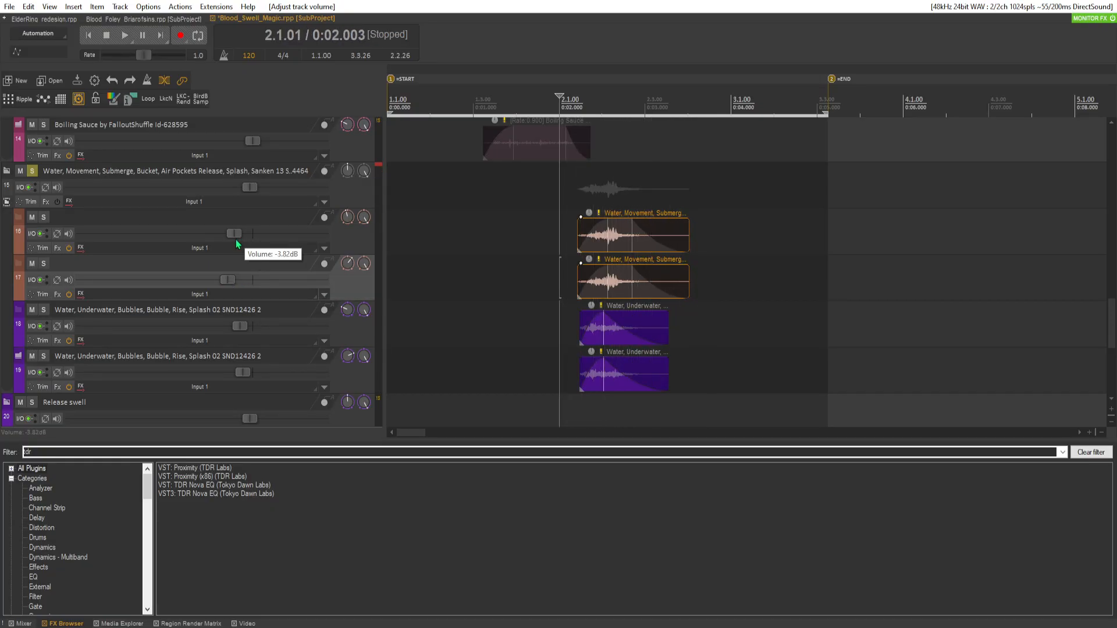
key("space")
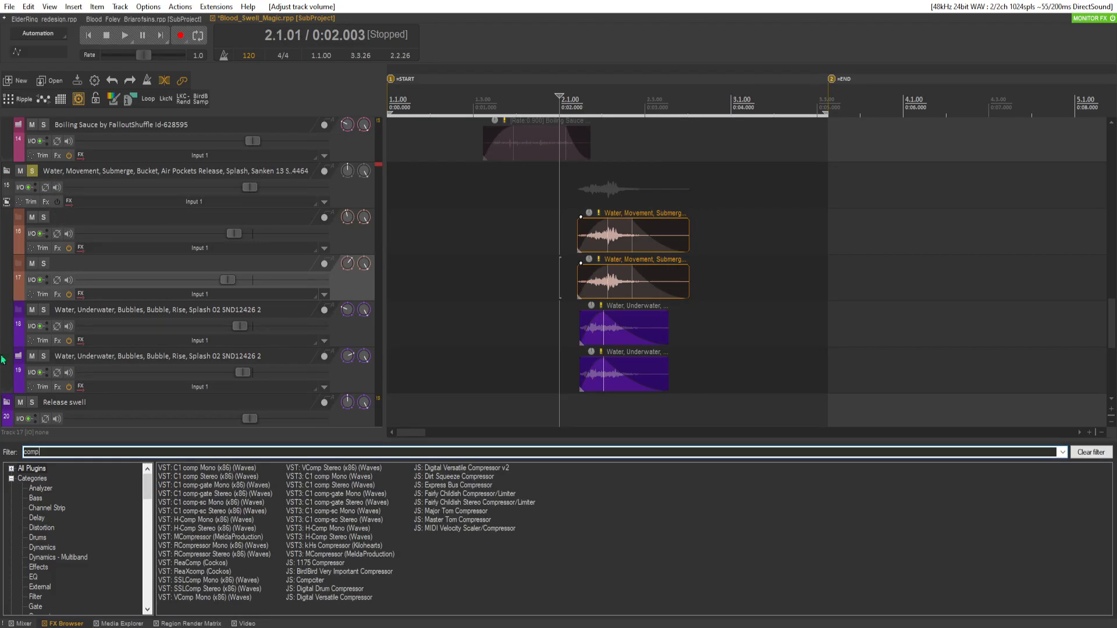
Add the ReaComp compressor to the submerge folder track and adjust its settings while auditioning.
double_click(201, 563)
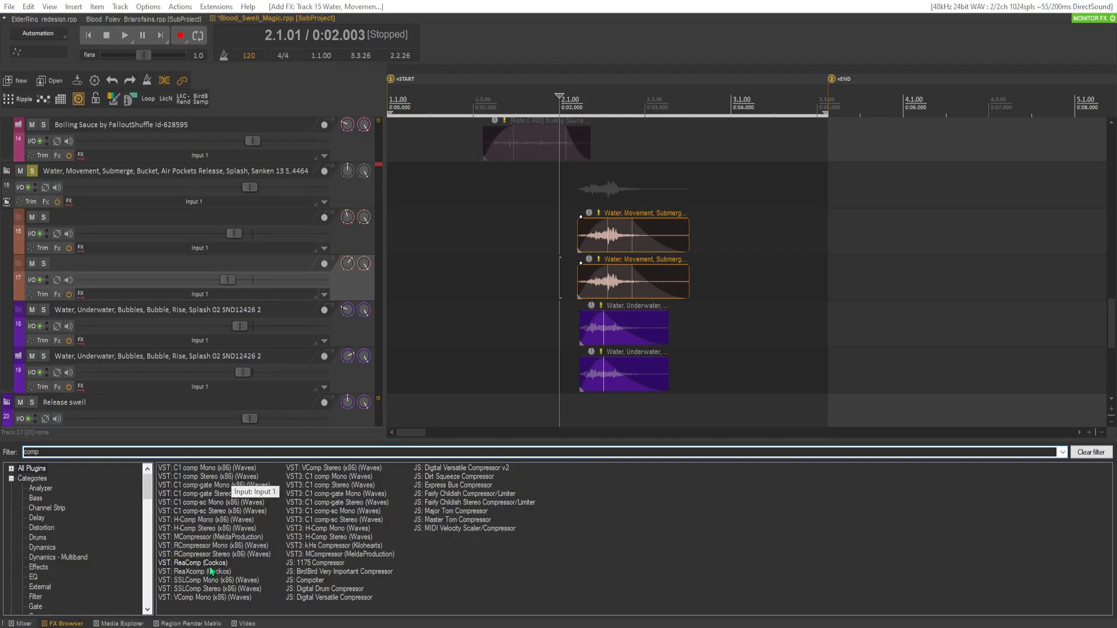
key("space")
key("space")
key("space")
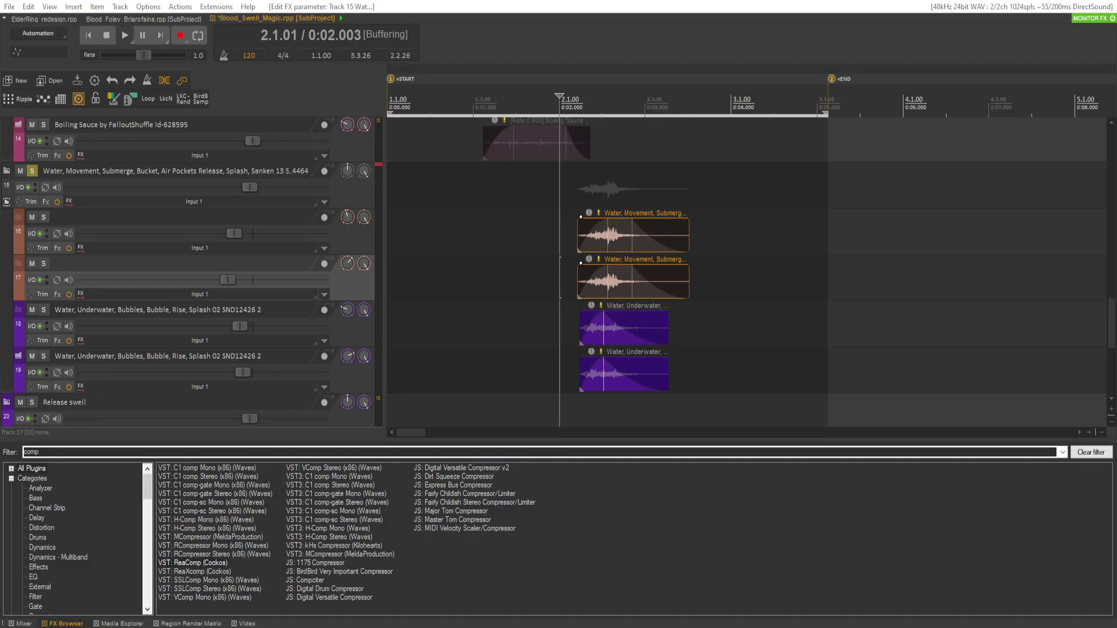
key("space")
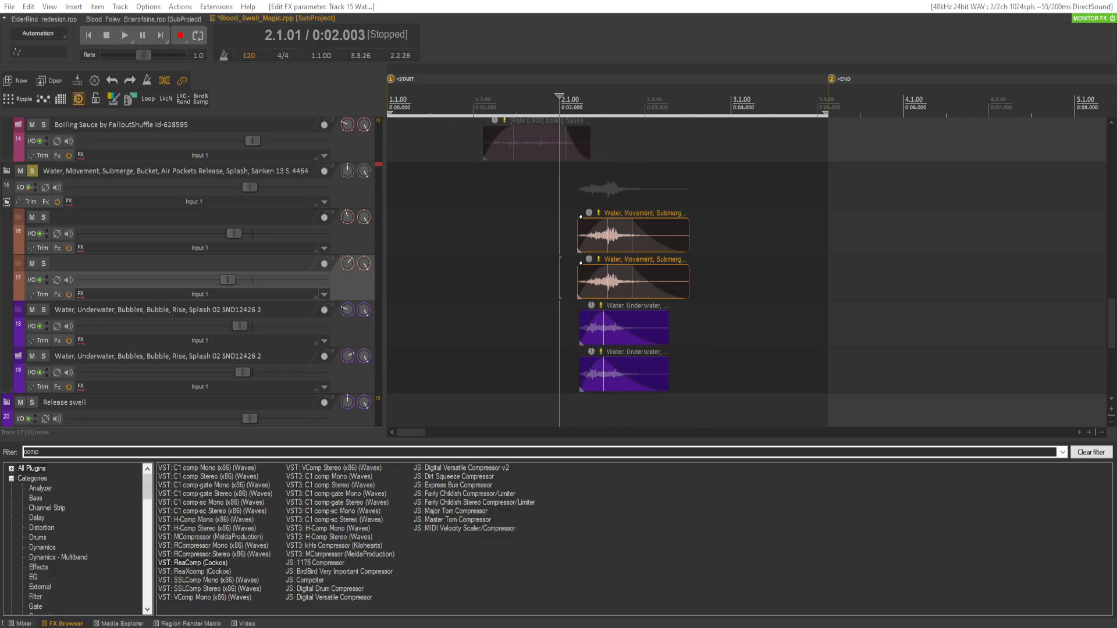
key("space")
key("space")
Unsolo the submerge folder and lower both submerge splash tracks' volumes, setting the second to -5.68 dB.
left_click(32, 171)
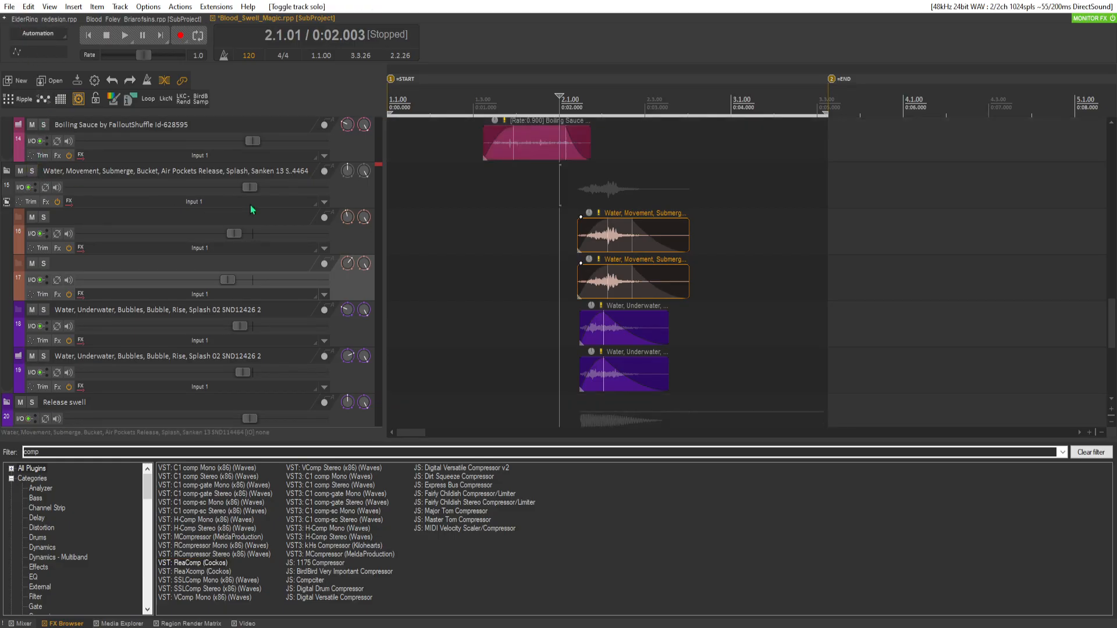
left_click_drag(233, 233, 229, 234)
scroll(232, 280, "down", 1)
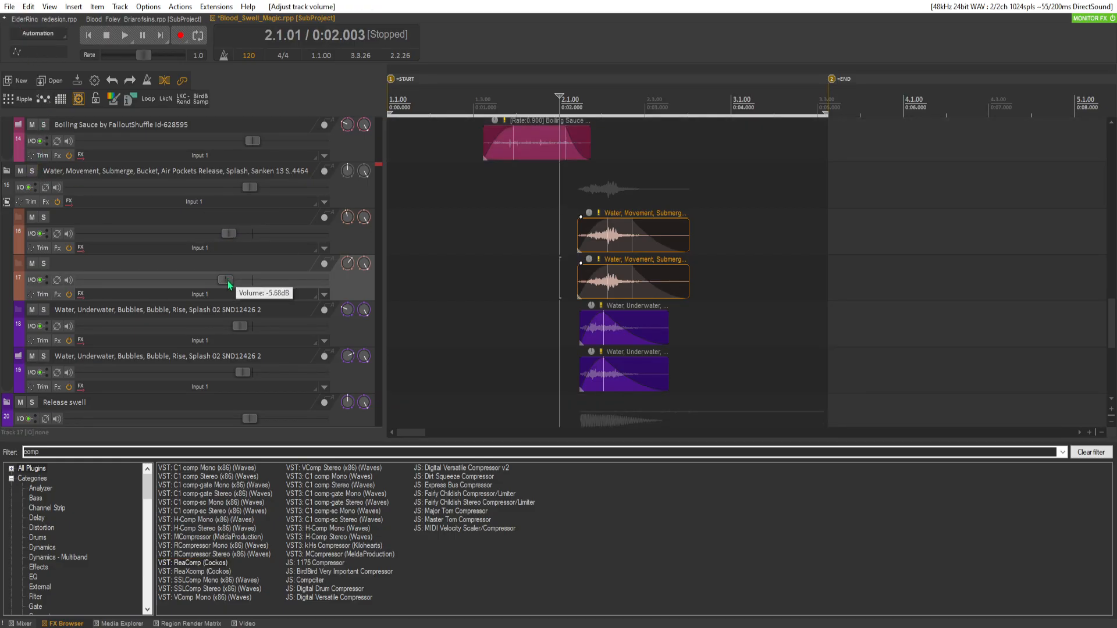
Reset both water bubble tracks' volumes to 0.00 dB and audition them in the mix.
double_click(246, 324)
double_click(247, 368)
key("space")
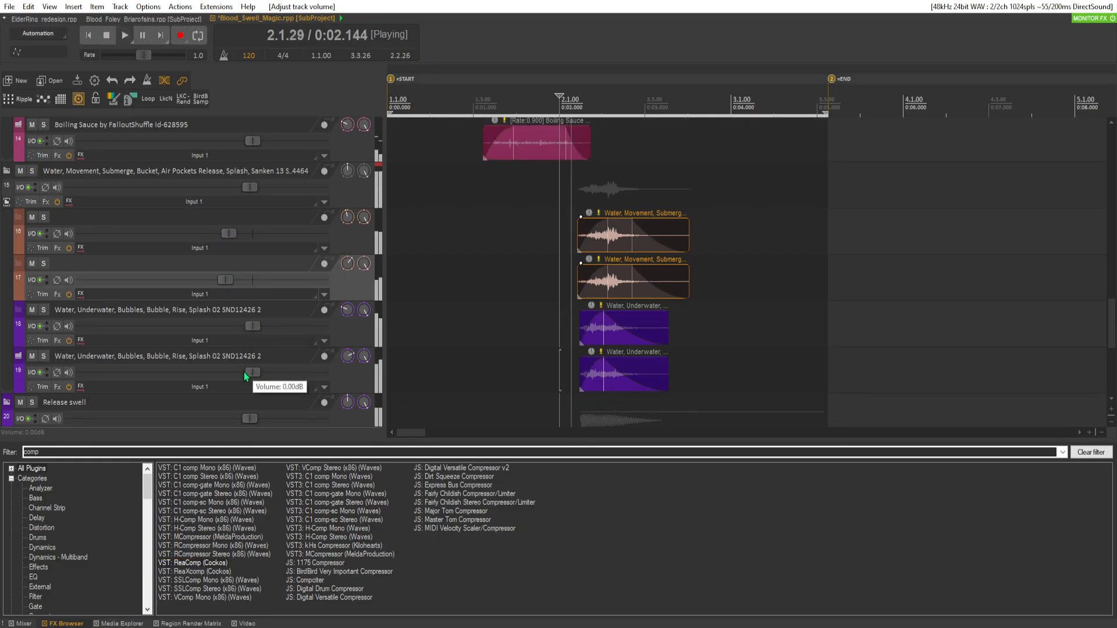
key("space")
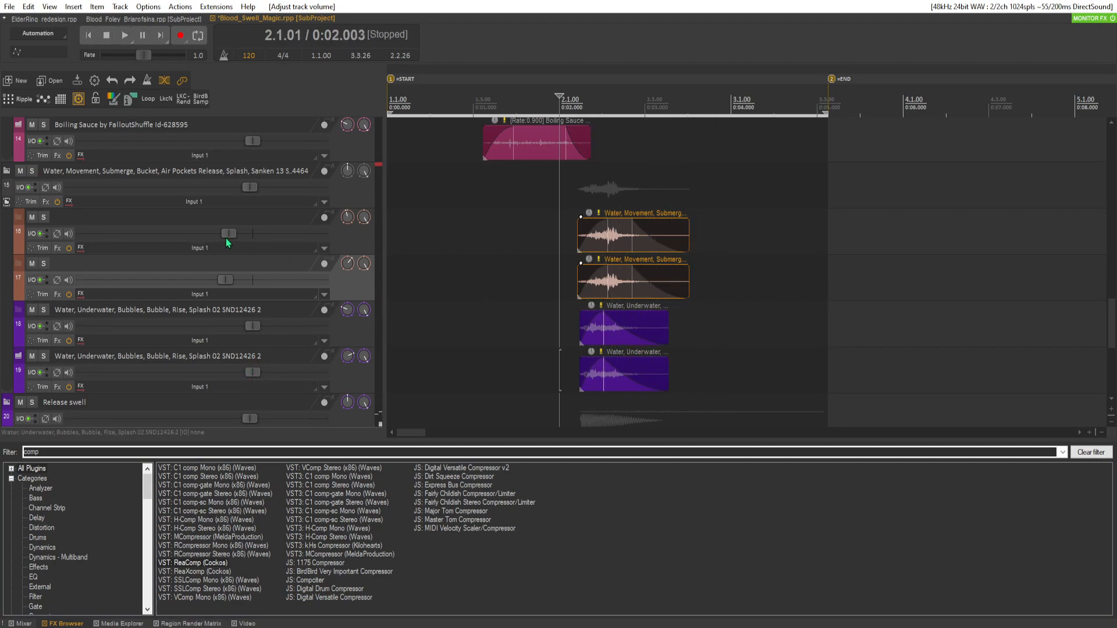
Raise both submerge splash tracks' volumes slightly, setting the second to -5.33 dB, and audition the mix.
scroll(224, 284, "up", 1)
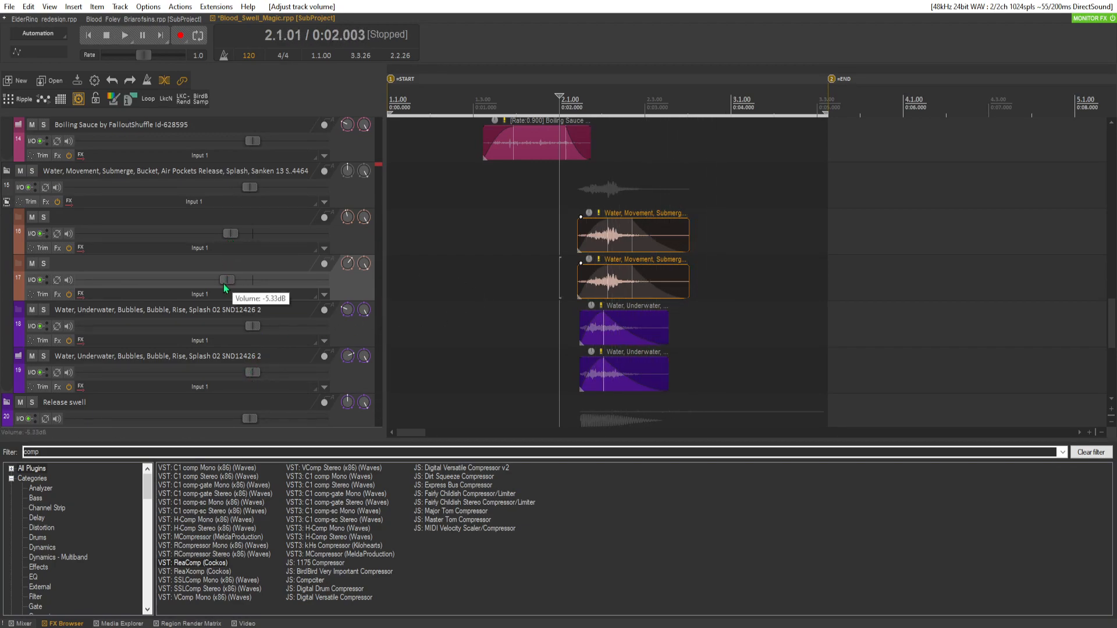
key("space")
key("space")
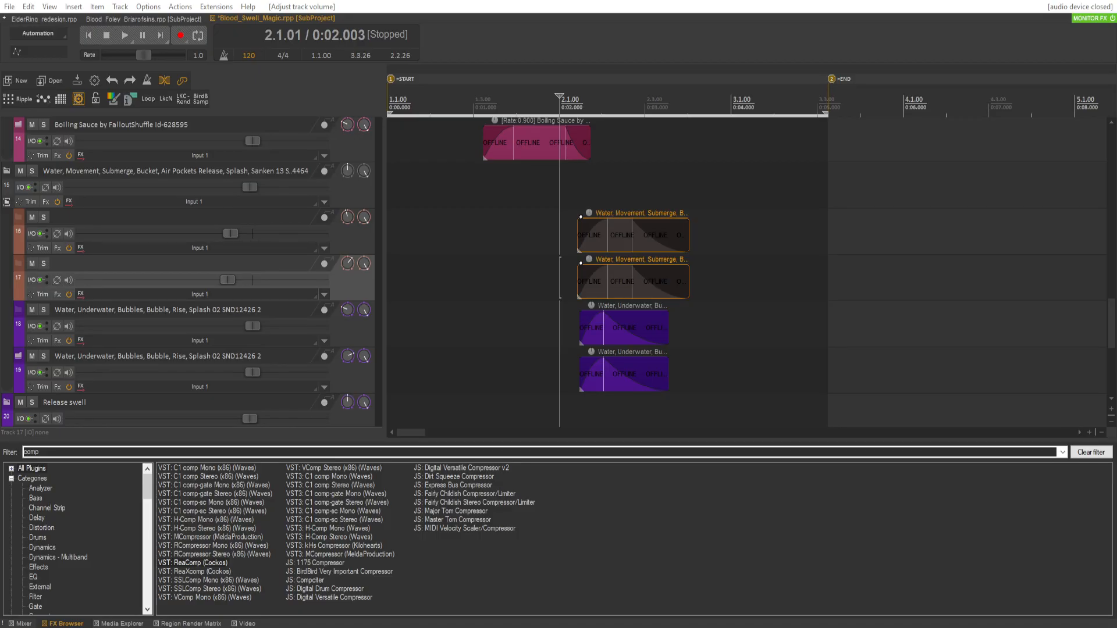
Import the gore splat recording with the bloody tail onto the submerge folder track and audition it.
left_click_drag(838, 309, 582, 198)
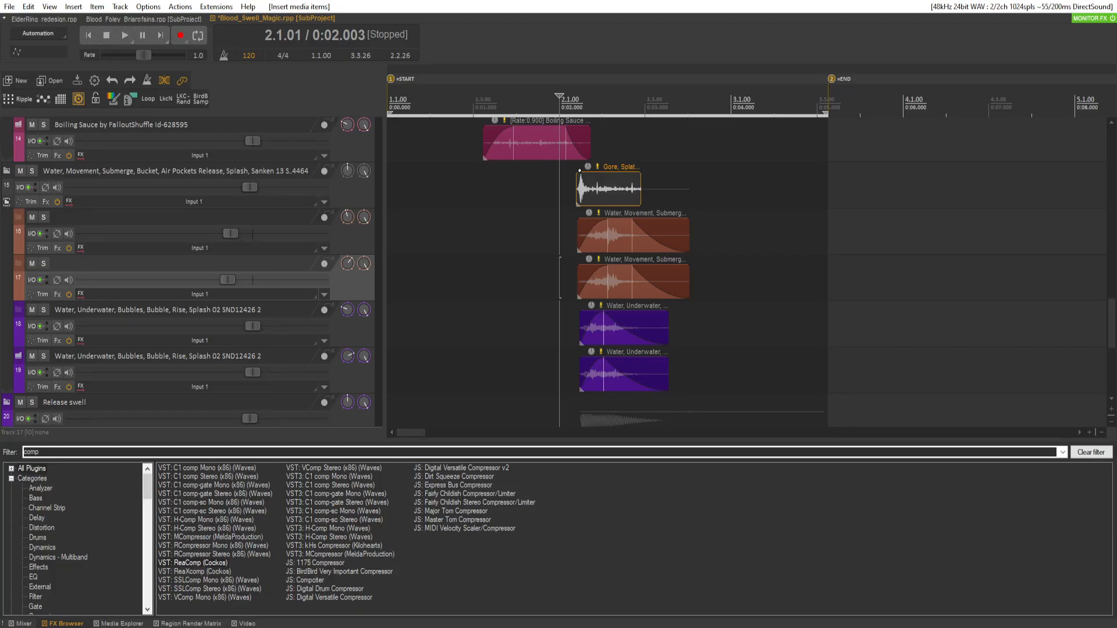
left_click_drag(1099, 191, 654, 185)
left_click(624, 190)
left_click(570, 194)
key("space")
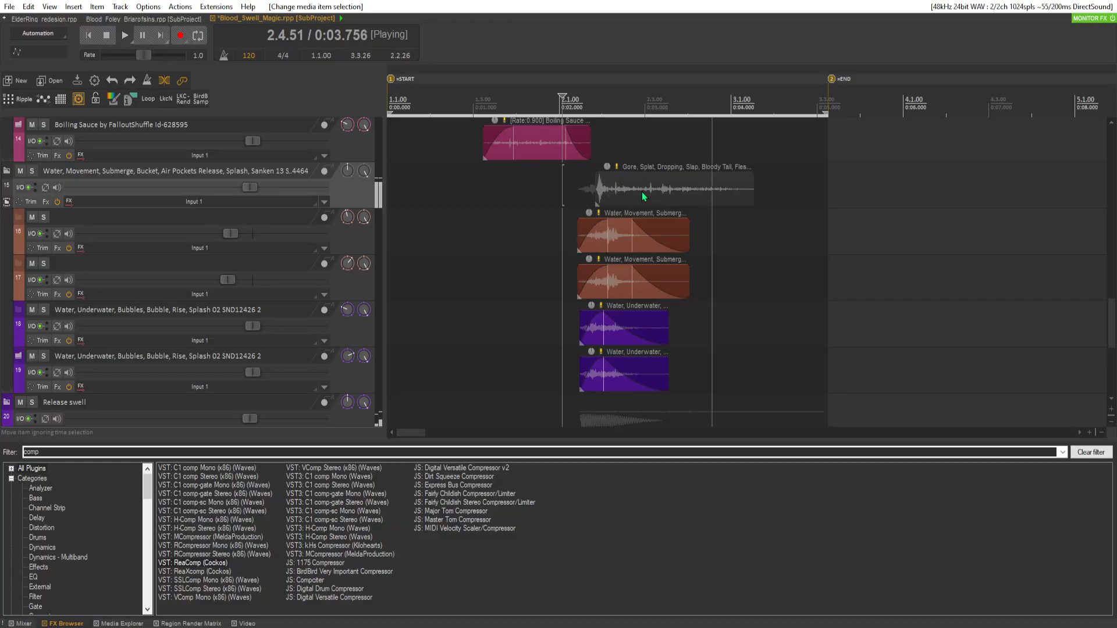
Move the gore splat clip earlier to start with the bubble clips at 0:02.237, auditioning its timing.
left_click_drag(728, 191, 710, 194)
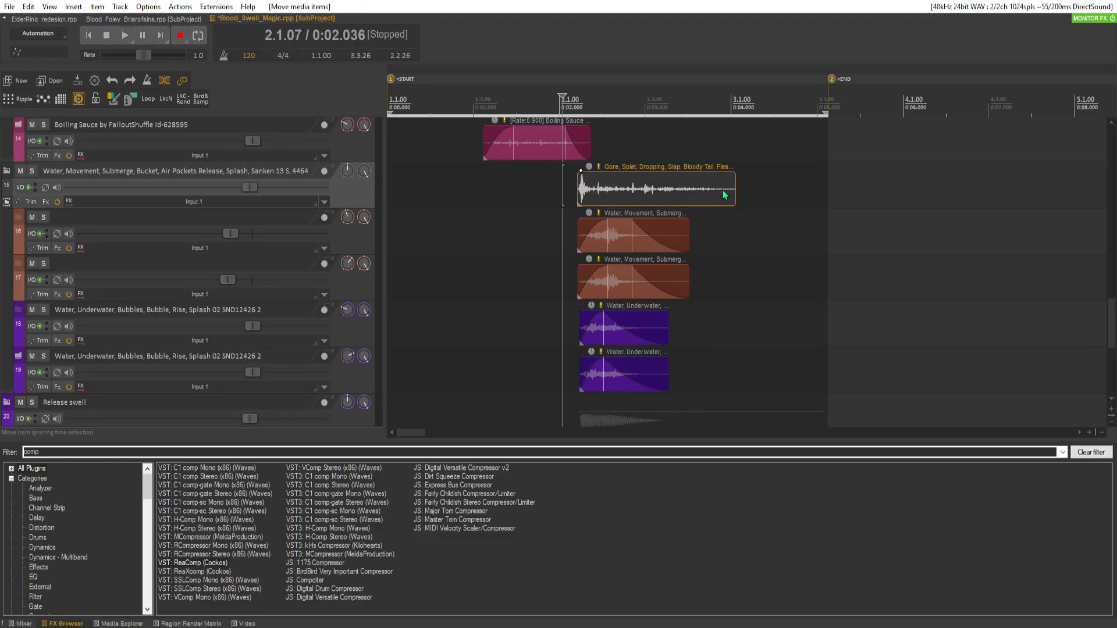
key("space")
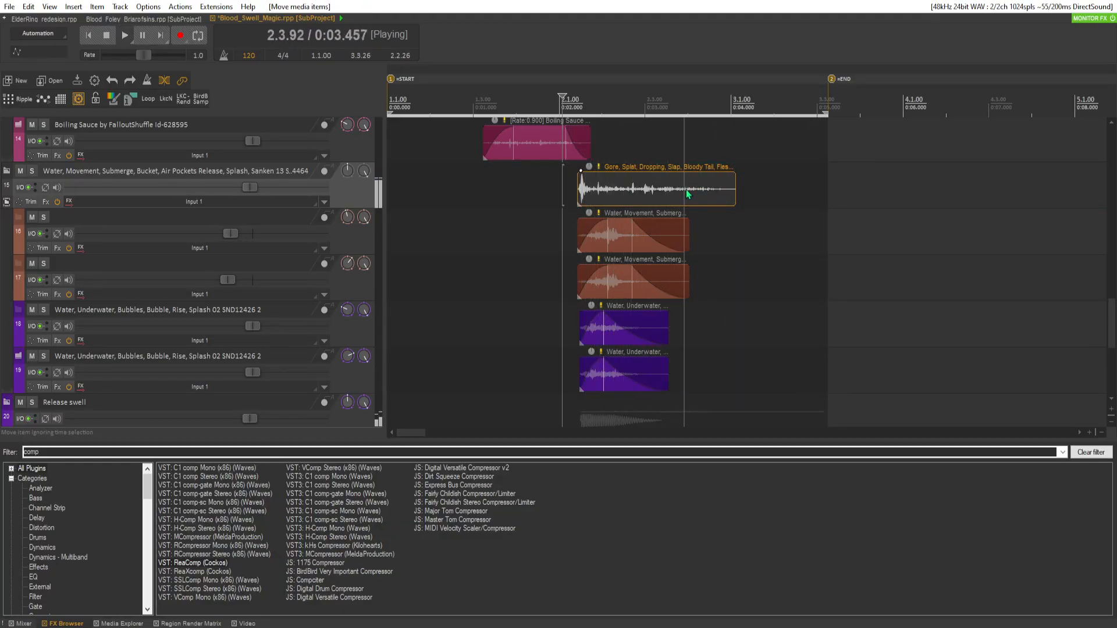
key("space")
left_click_drag(681, 187, 691, 197)
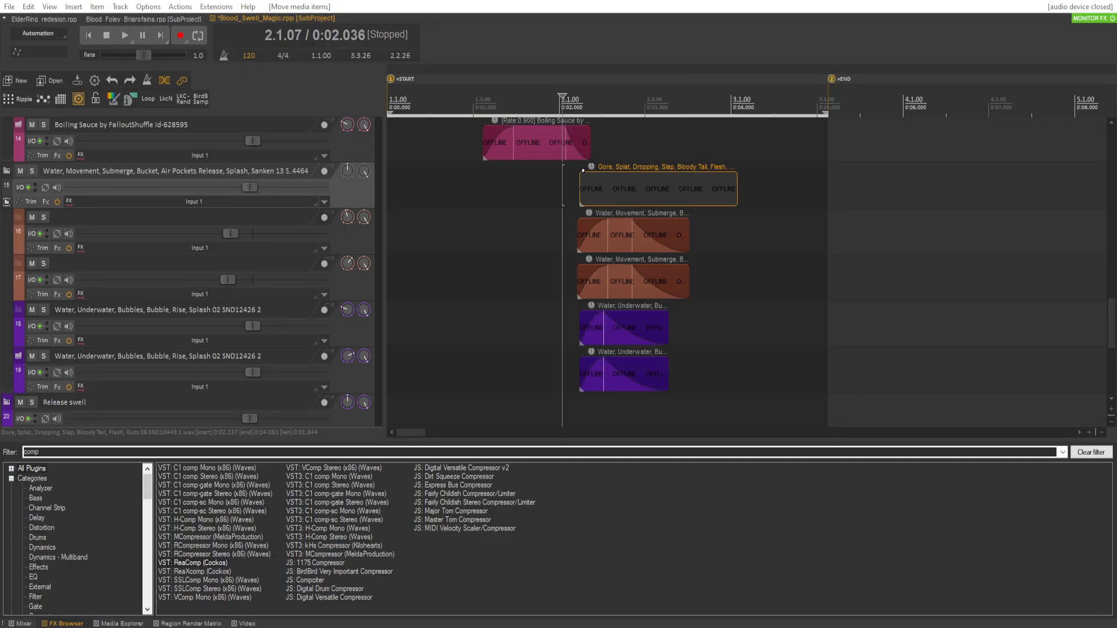
Add a fade-in to the gore splat clip and audition it from its start.
left_click(580, 182)
left_click_drag(581, 180, 638, 203)
key("space")
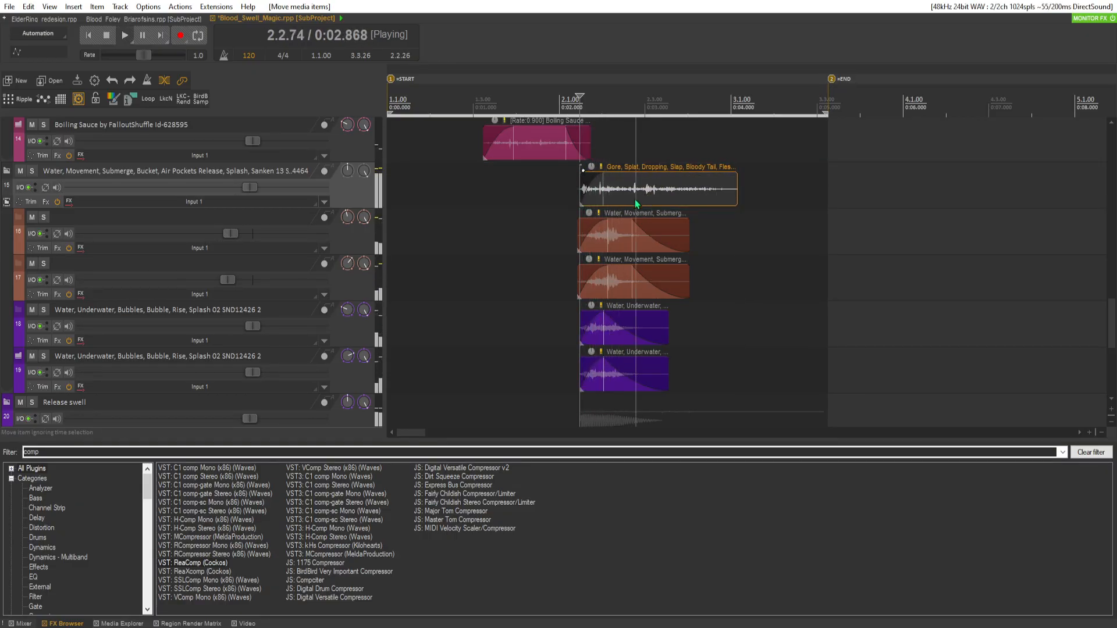
key("space")
Insert a new track inside the submerge folder and move the gore splat clip onto it.
right_click(347, 198)
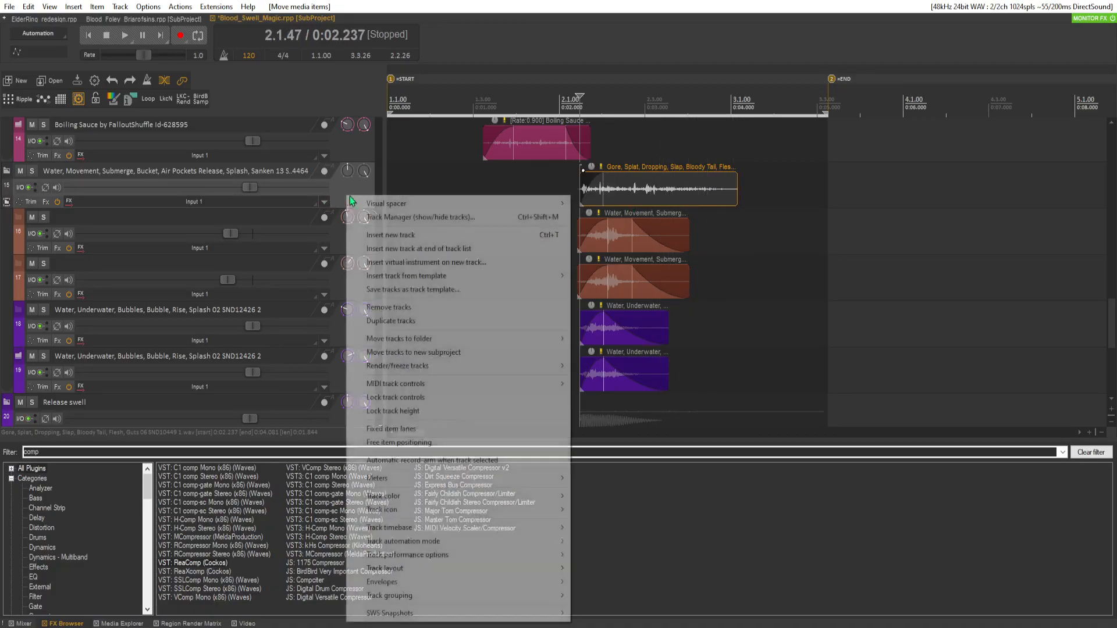
left_click(390, 235)
key("space")
left_click(644, 207)
left_click_drag(643, 205, 645, 246)
Lower the gore splat track's volume and audition it with the water layers.
key("space")
left_click_drag(252, 233, 232, 236)
key("space")
key("space")
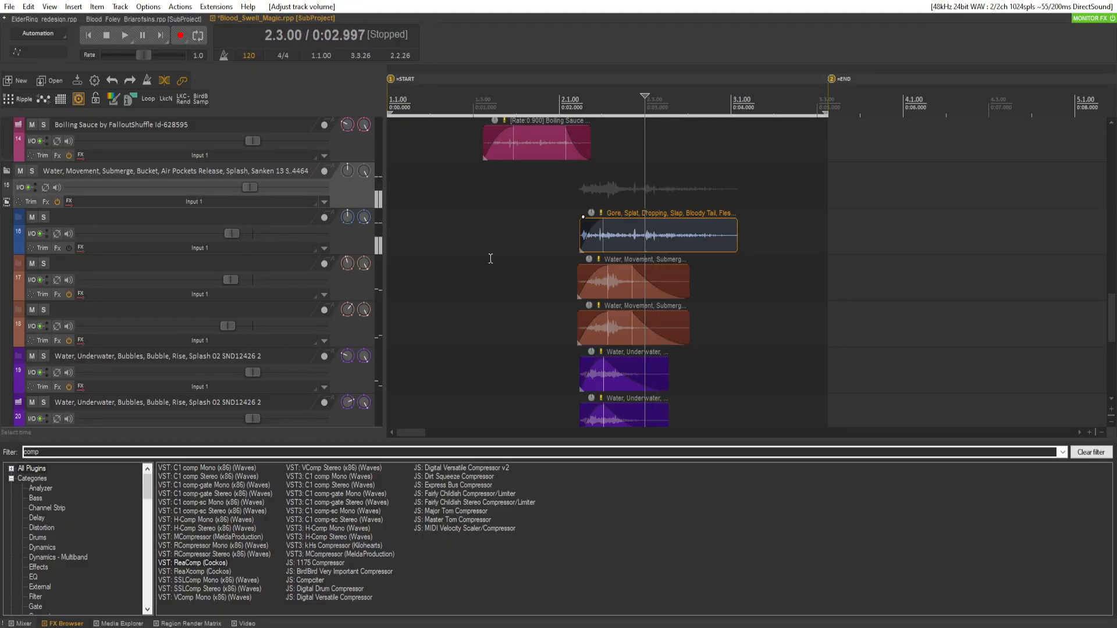
Shorten the gore splat clip to end with the submerge clips at 0:03.518, give it a long fade-out, and audition it.
left_click(560, 247)
key("space")
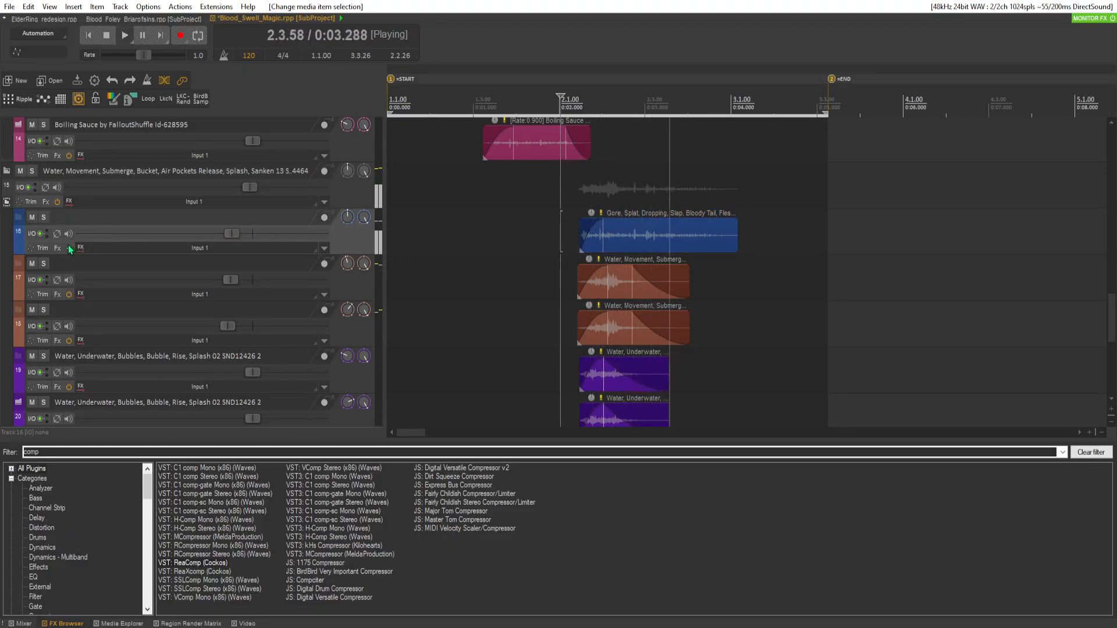
key("space")
left_click_drag(738, 252, 668, 238)
key("space")
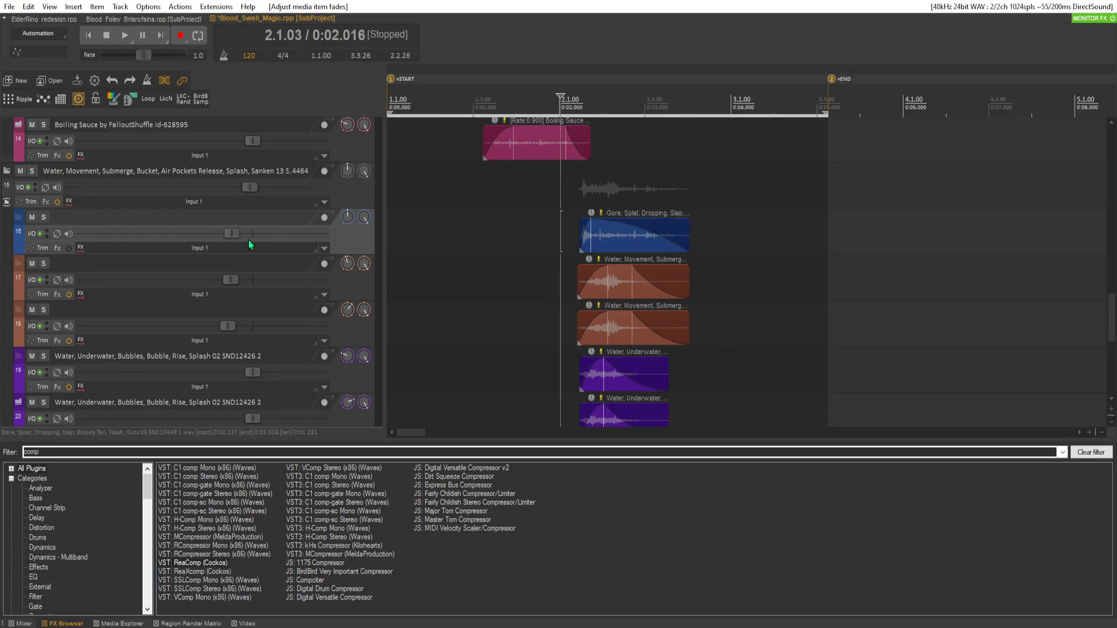
Add a TDR Nova EQ to the gore splat track, adjust its EQ settings and audition the result.
left_click(61, 247)
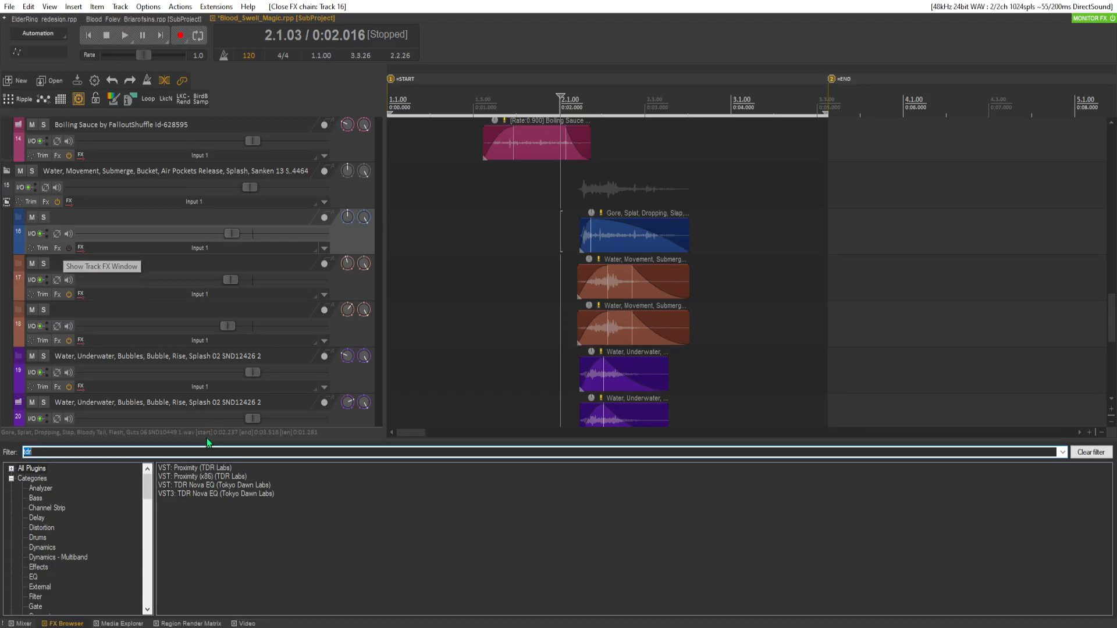
double_click(204, 486)
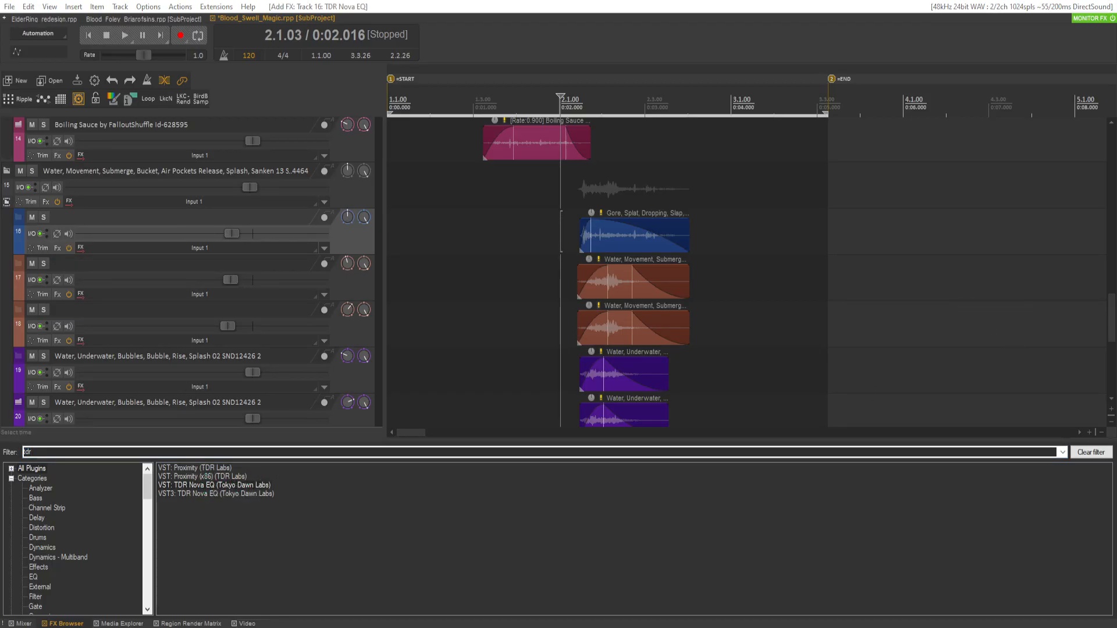
key("space")
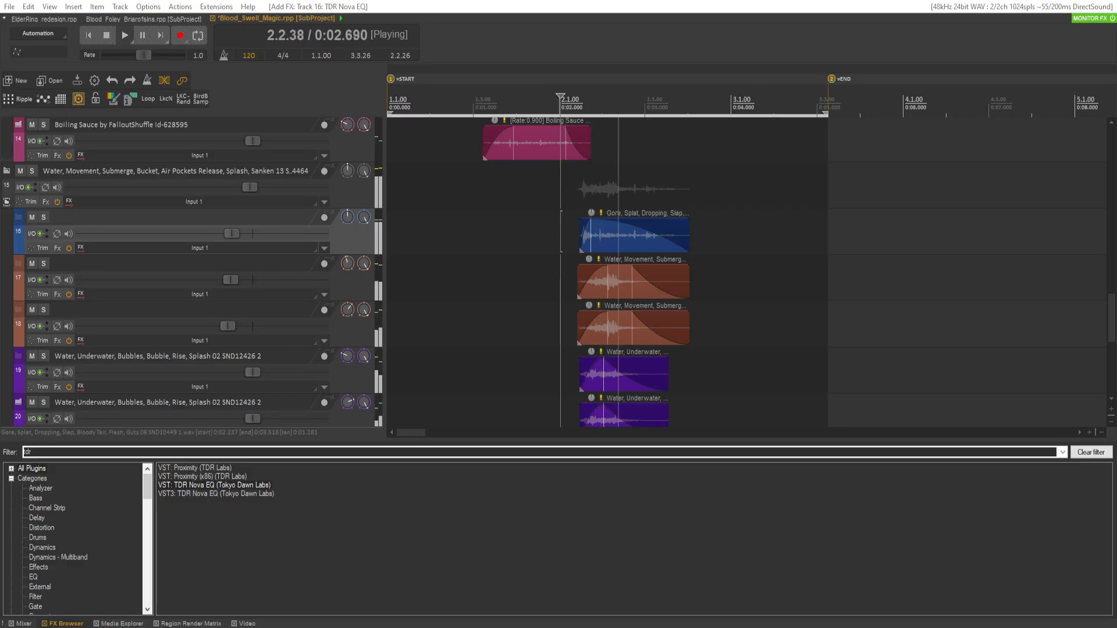
key("space")
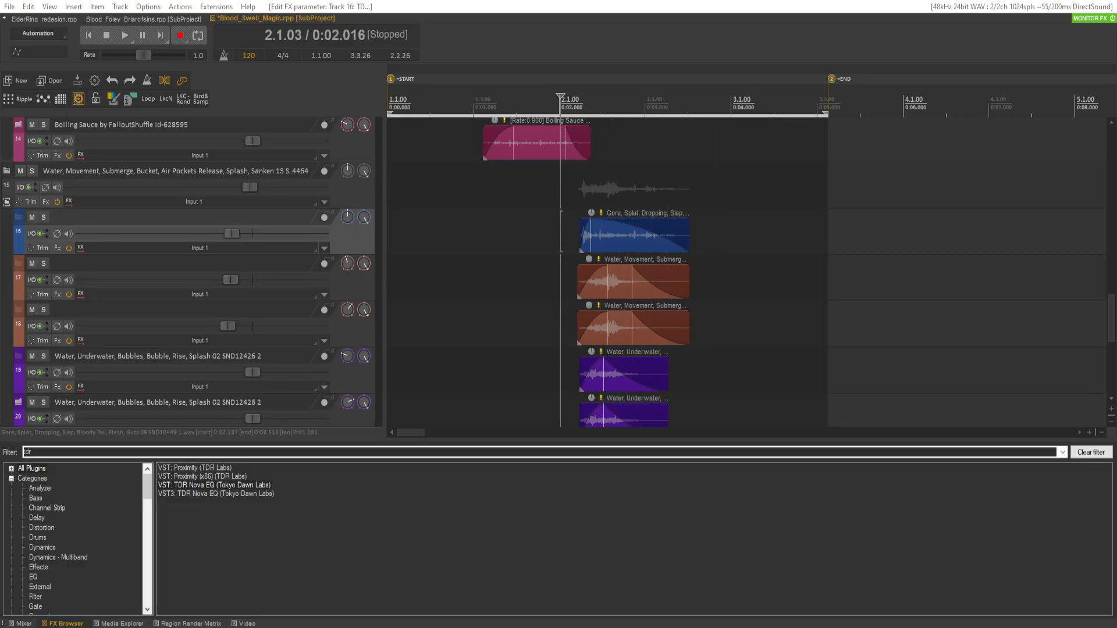
key("space")
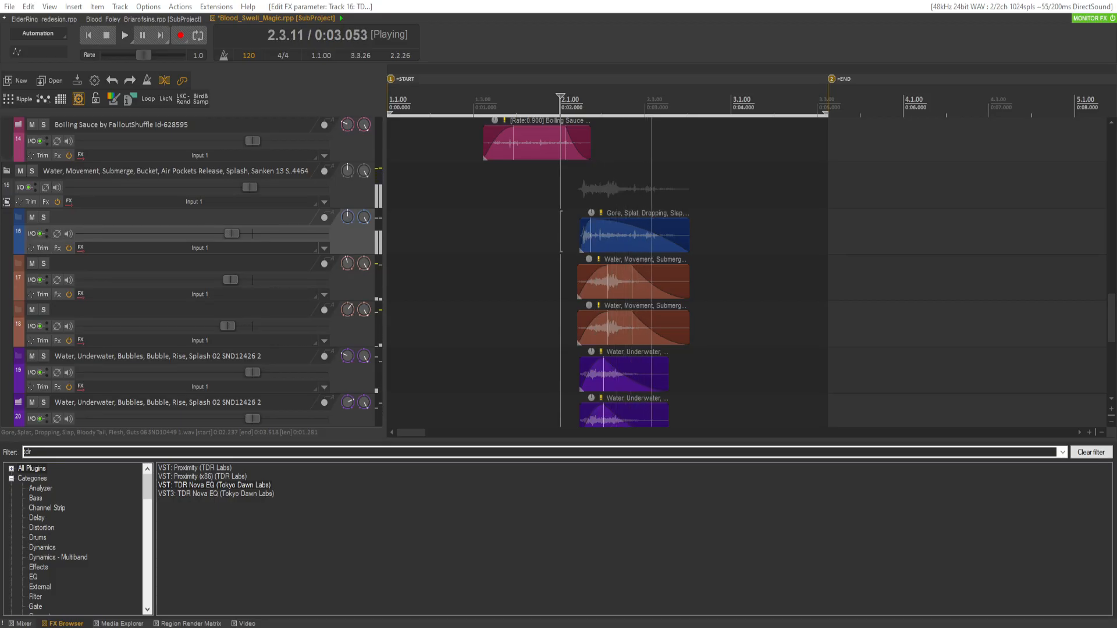
Rebalance the layers by lowering both submerge water tracks and resetting the gore splat track's volume to its default, auditioning the mix.
left_click_drag(235, 233, 212, 246)
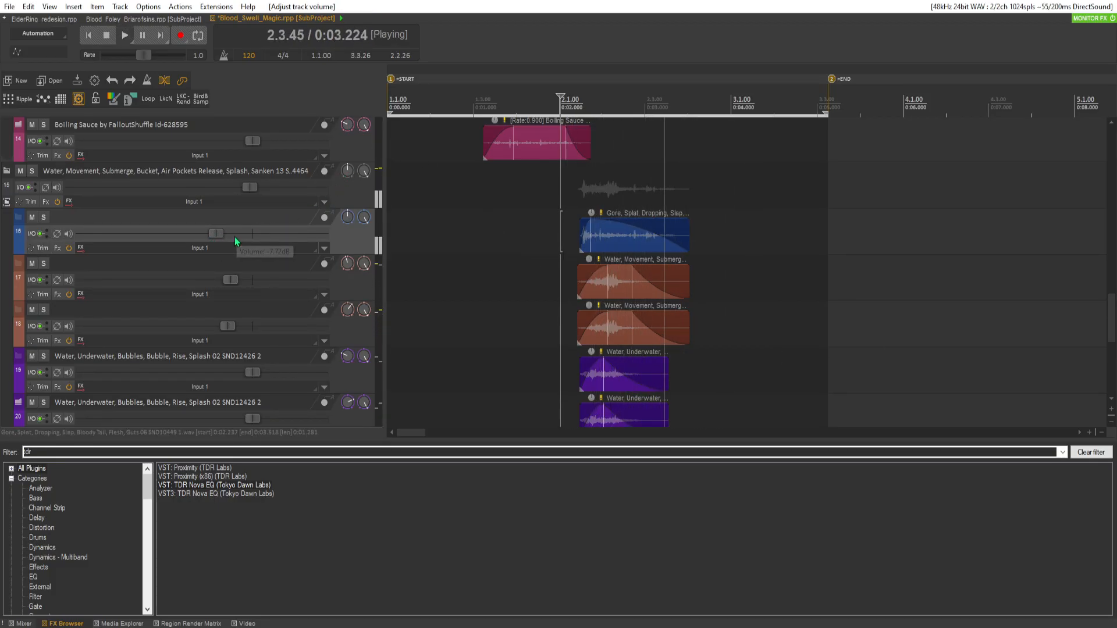
left_click_drag(215, 234, 249, 240)
left_click_drag(231, 280, 213, 281)
left_click_drag(227, 325, 203, 327)
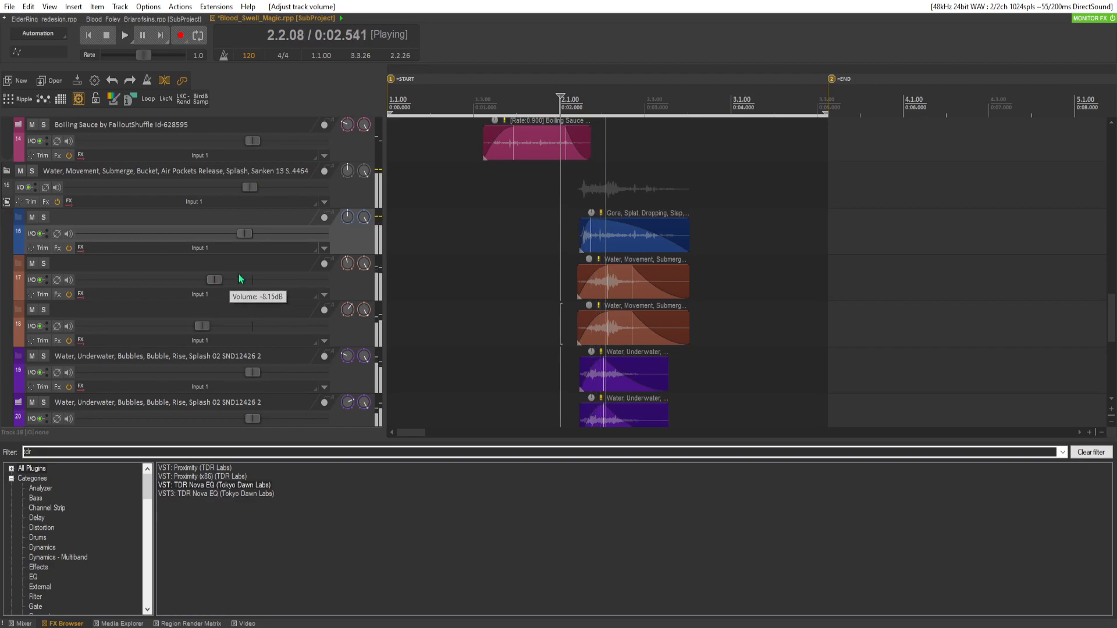
key("space")
double_click(251, 234)
key("space")
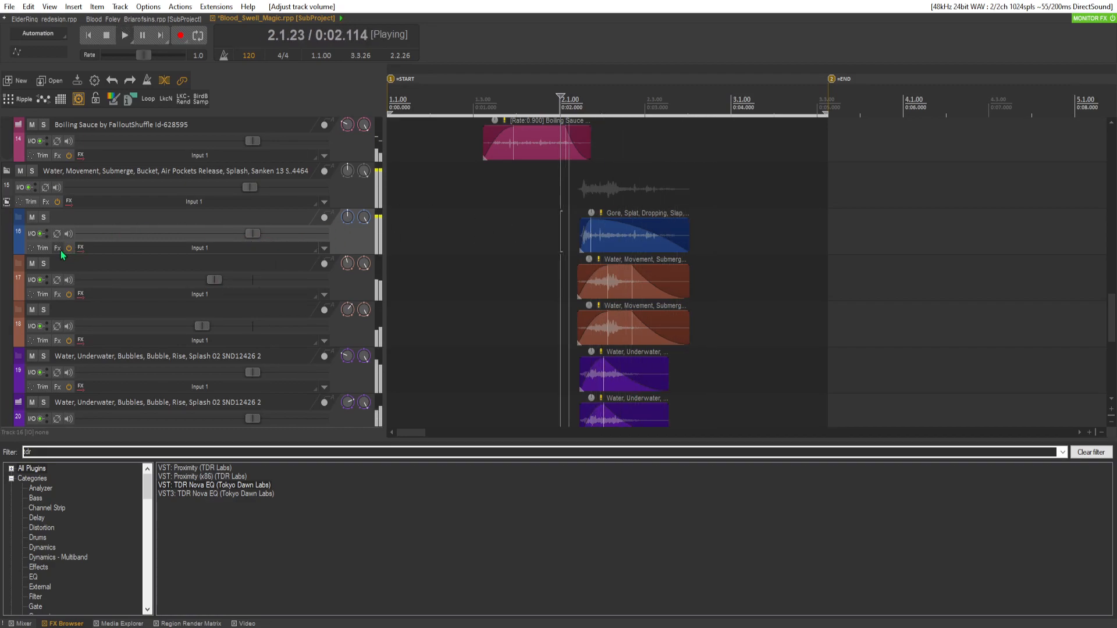
key("space")
Duplicate the gore splat track and pan the two copies to opposite sides.
right_click(347, 240)
left_click(420, 326)
left_click_drag(347, 224, 347, 259)
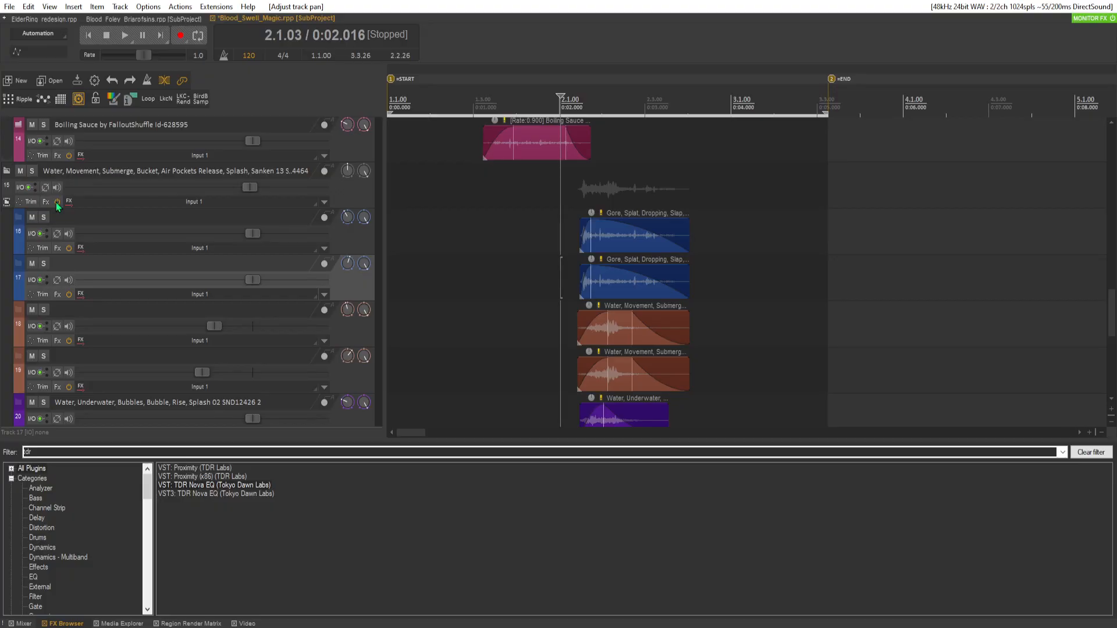
Add S1 Imager Stereo to the submerge folder track with a width of 1.36, and restore the time selection between START and END.
key("ctrl+a")
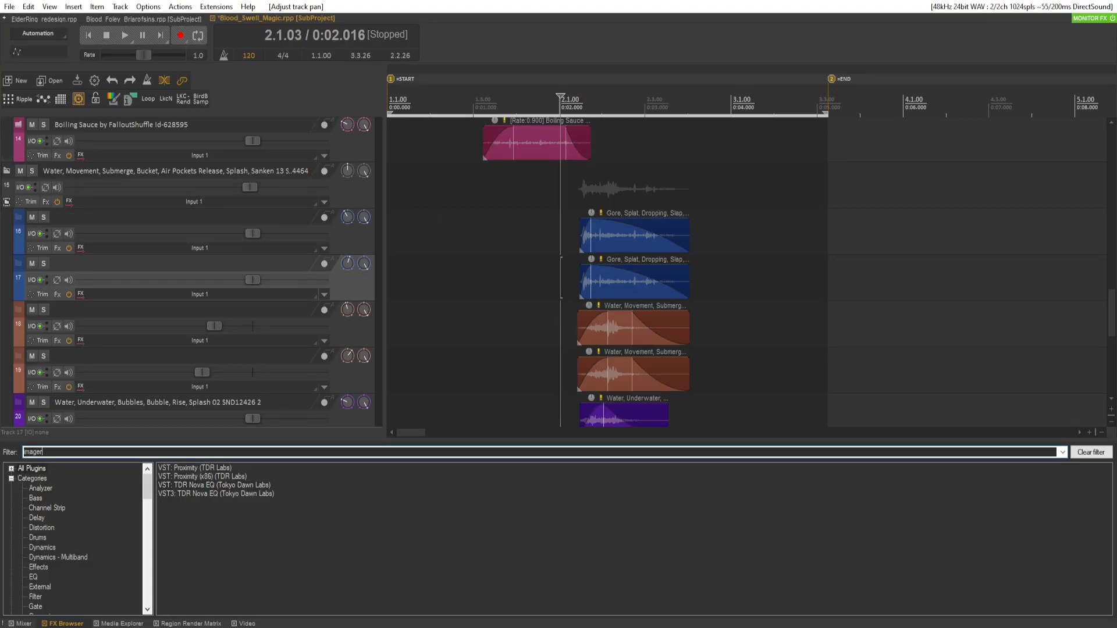
double_click(230, 468)
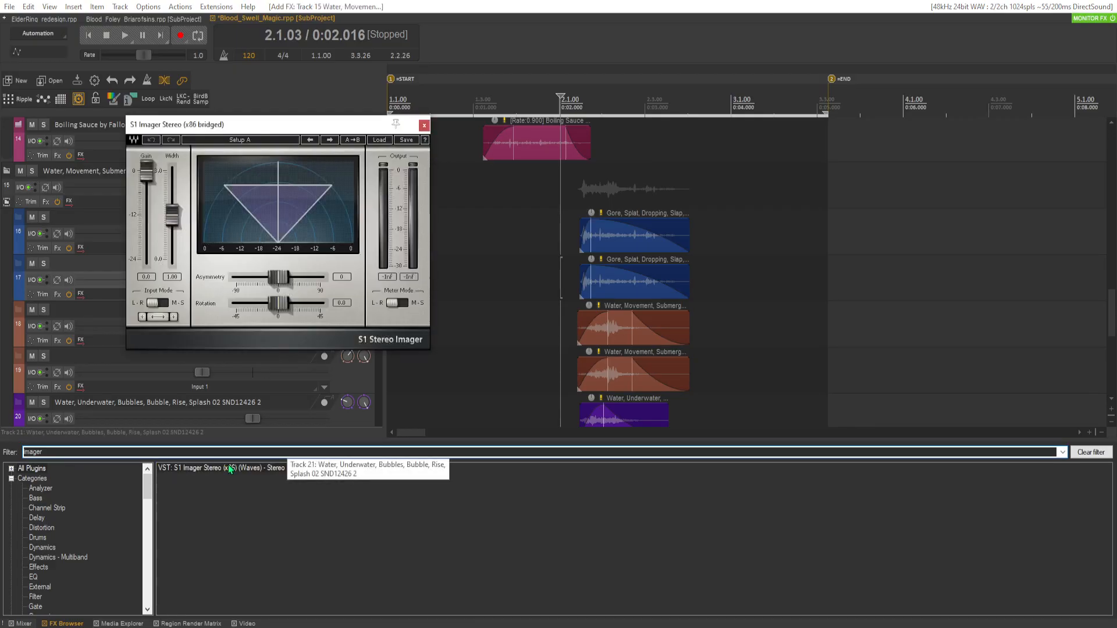
left_click_drag(172, 214, 172, 213)
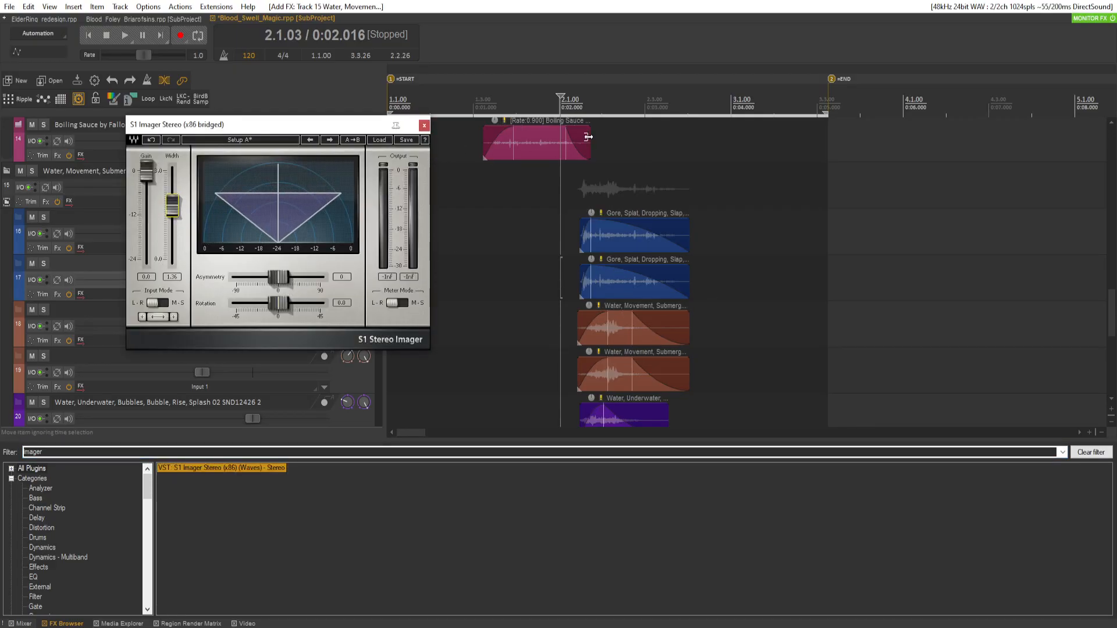
left_click(426, 126)
left_click(550, 294)
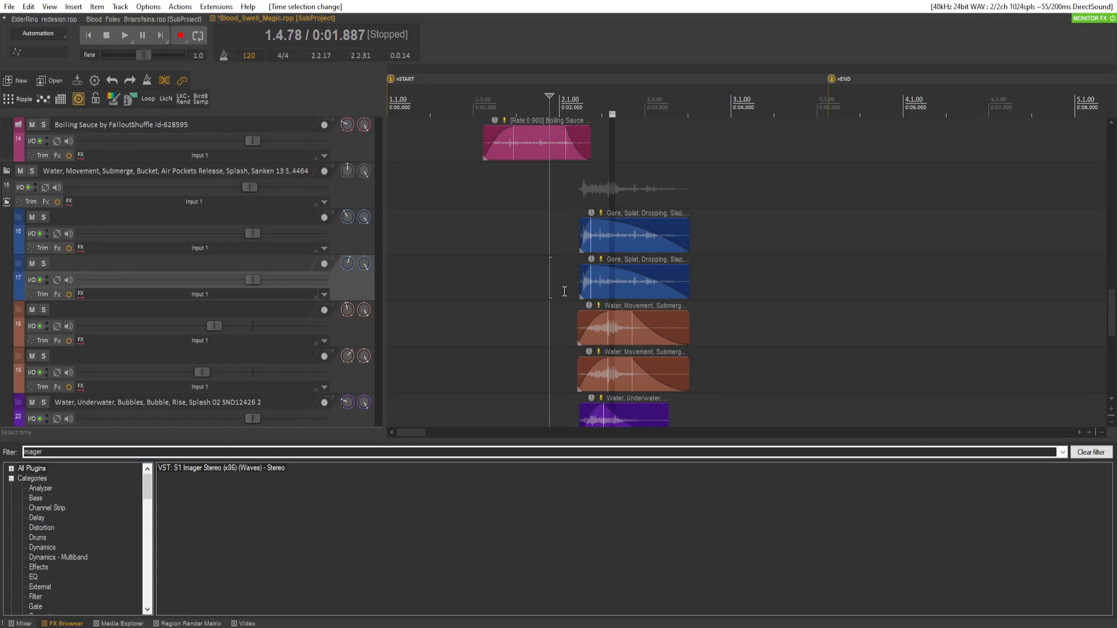
left_click_drag(832, 186, 390, 219)
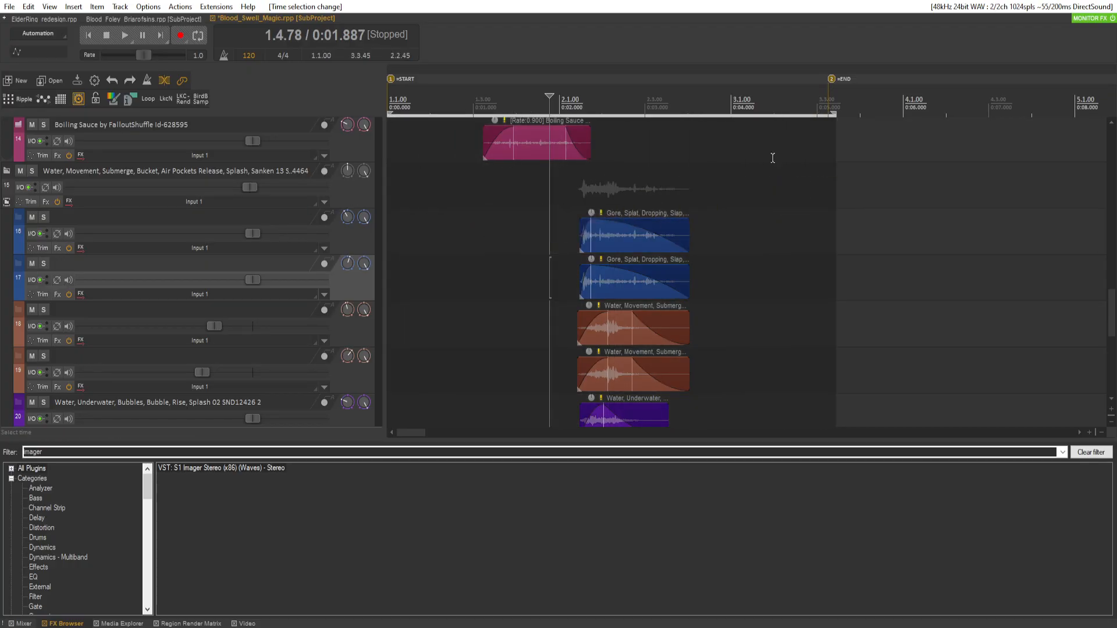
Add MondoMod Mono/Stereo to the submerge folder track, remove the MondoMod Mono instance, and audition the effect.
left_click(33, 452)
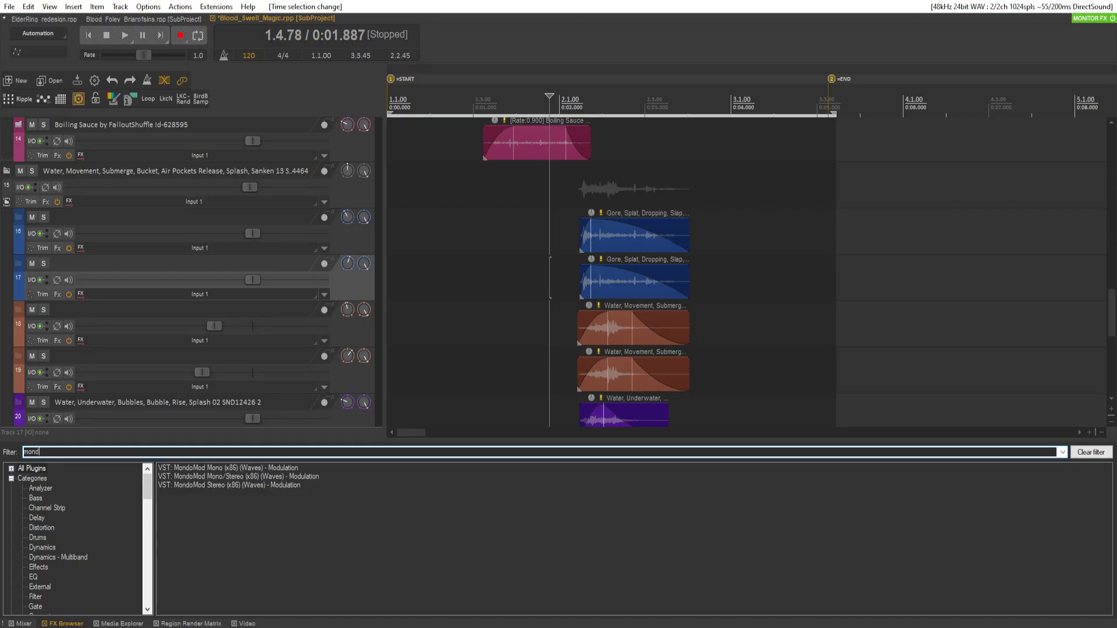
double_click(228, 469)
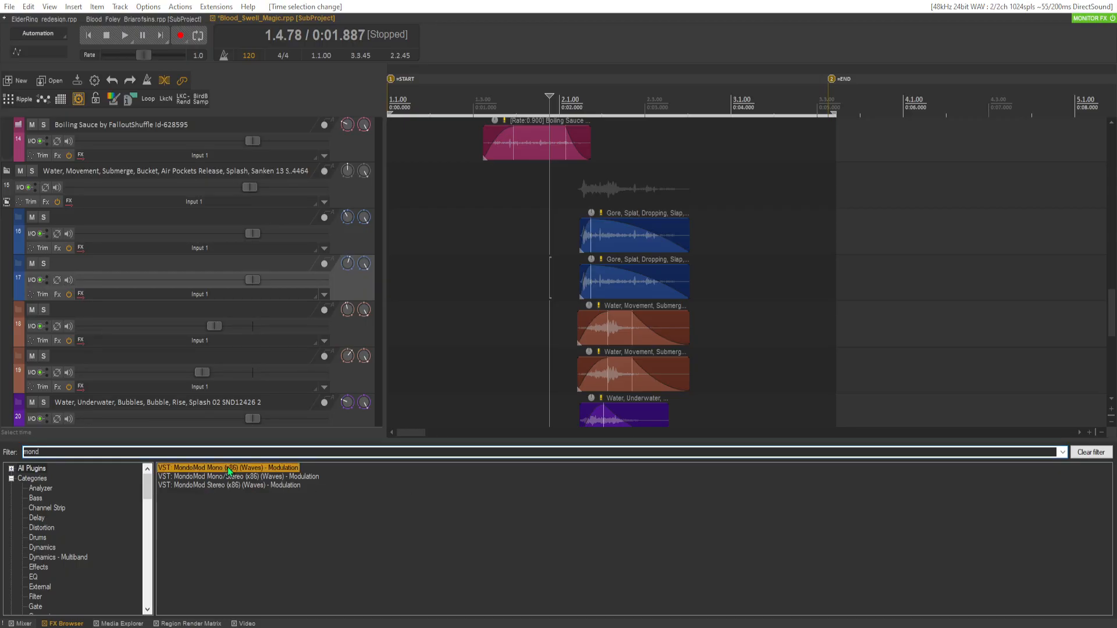
left_click(318, 142)
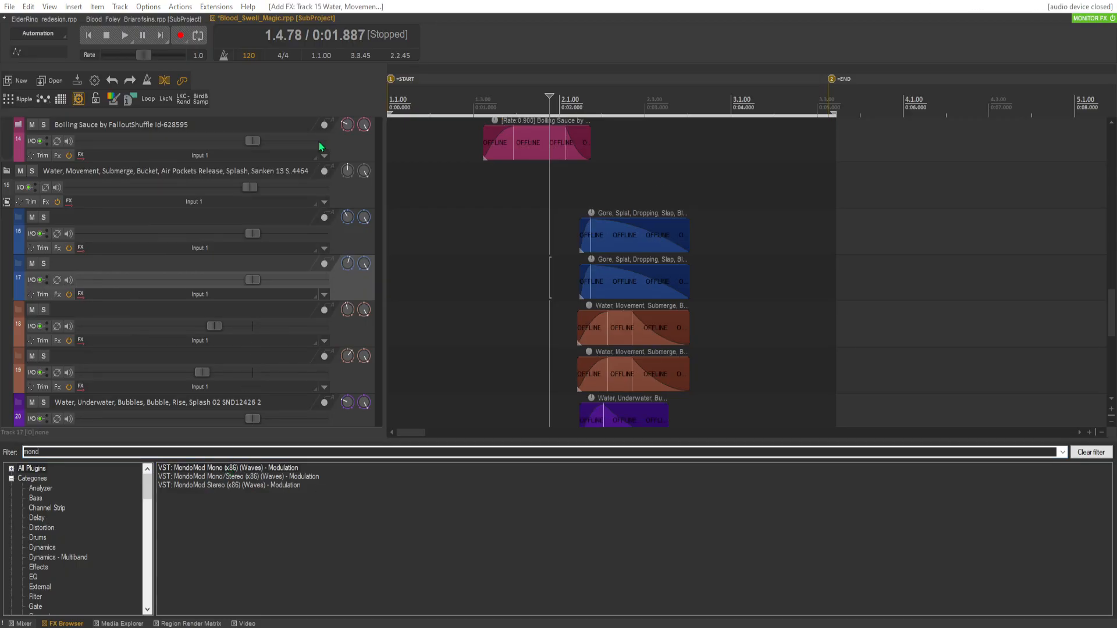
double_click(269, 478)
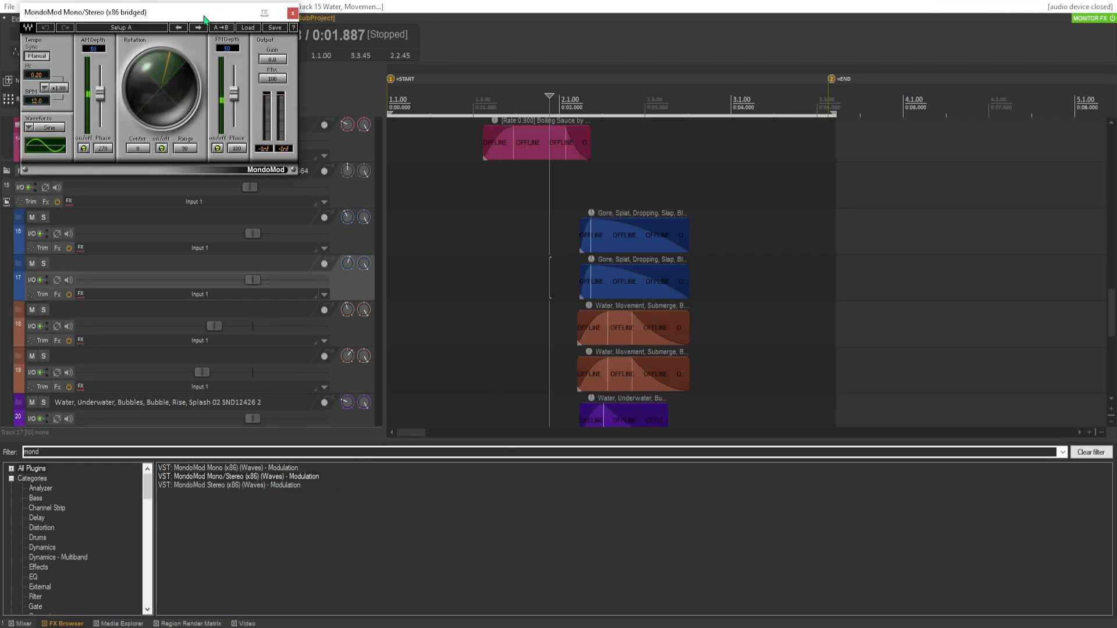
left_click_drag(202, 16, 714, 238)
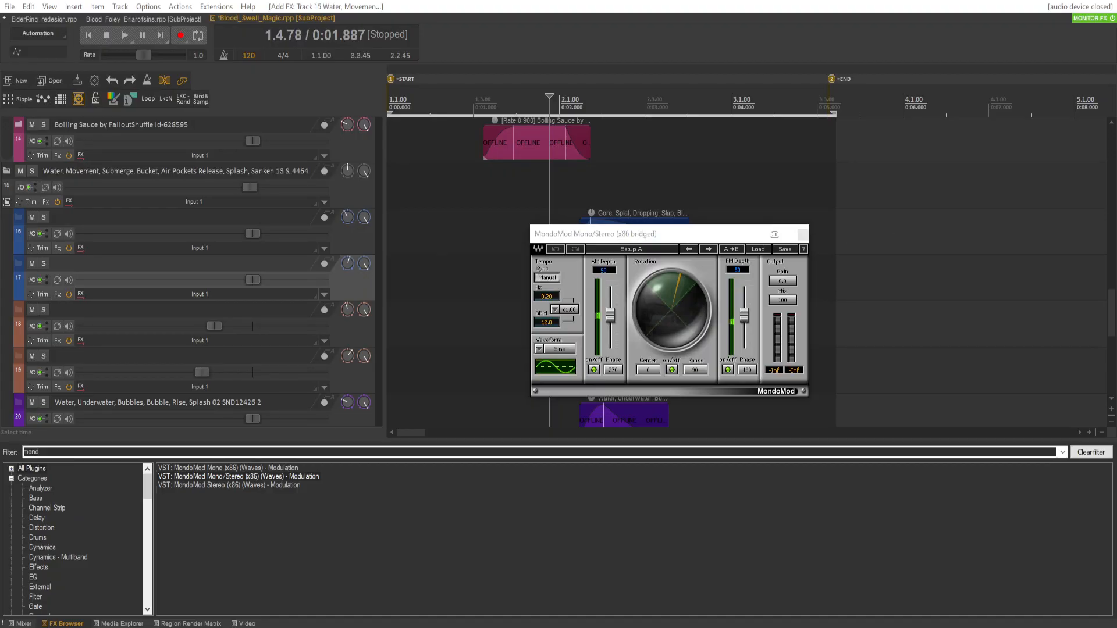
key("Delete")
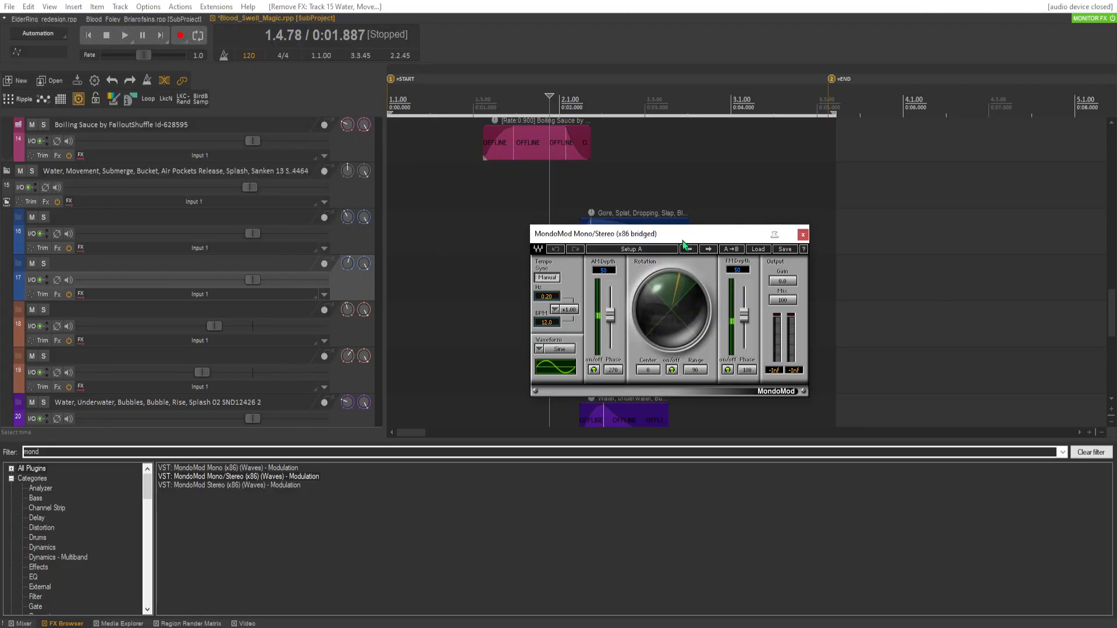
left_click_drag(683, 241, 721, 410)
left_click(537, 274)
key("space")
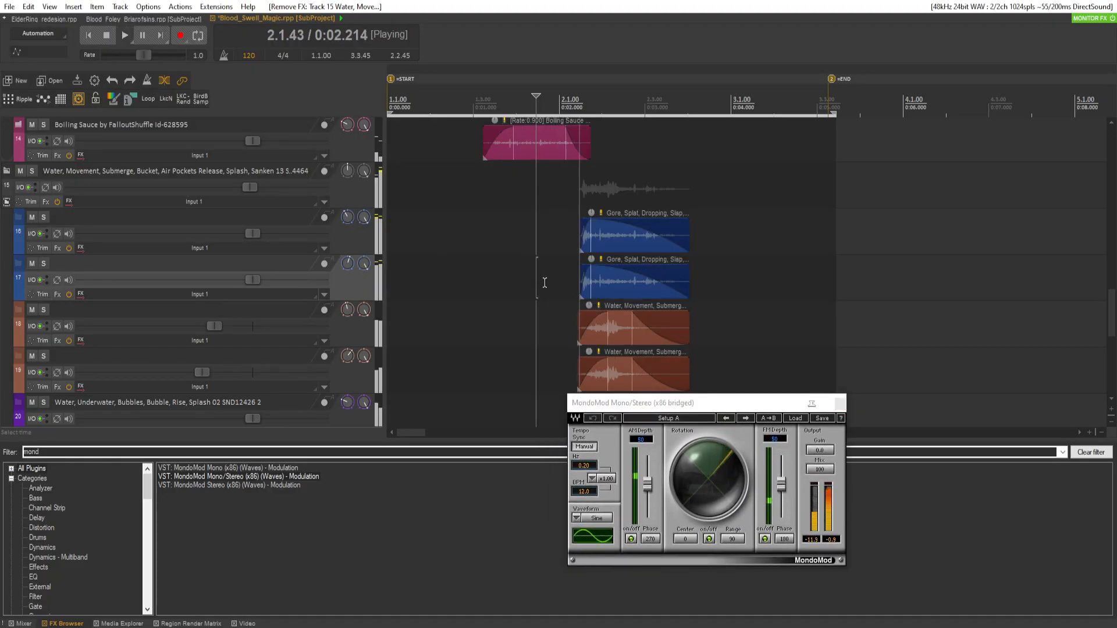
Set MondoMod's rotation range to 42 and its tempo multiplier to x4.00, and audition the modulated layers.
mouse_move(733, 540)
left_mouse_down()
mouse_move(732, 527)
mouse_move(733, 541)
left_mouse_up()
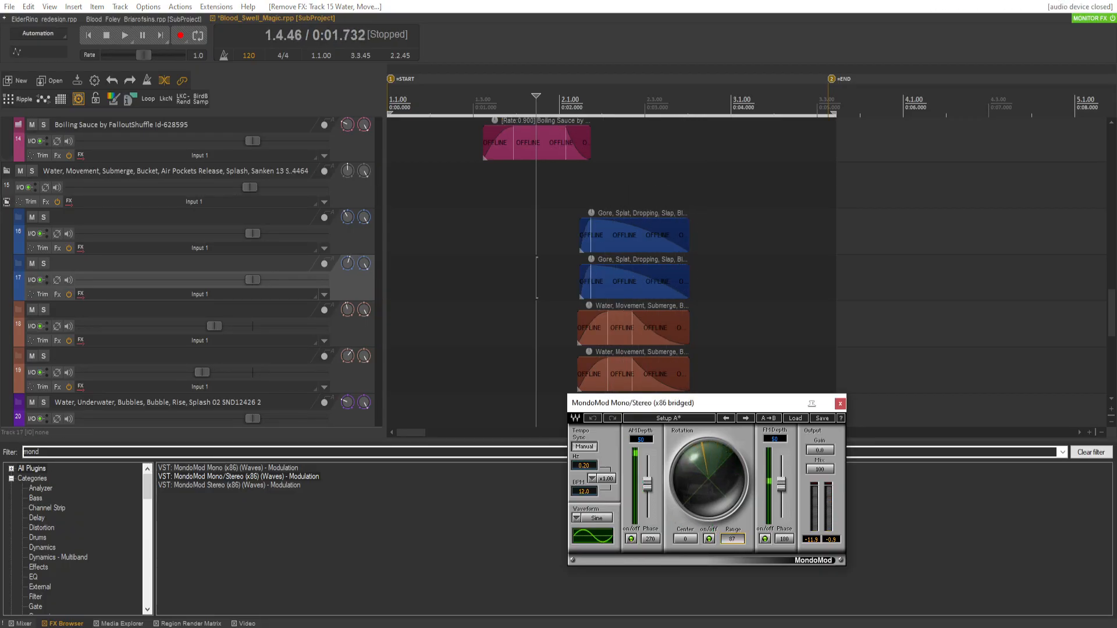
left_click(593, 478)
left_click(610, 405)
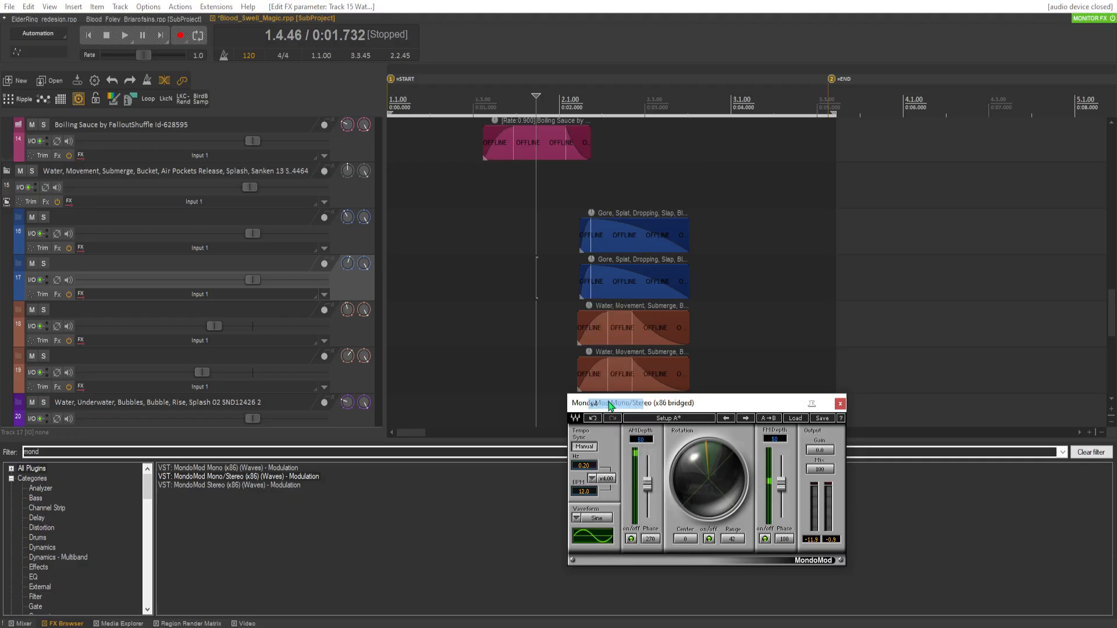
left_click(544, 333)
key("space")
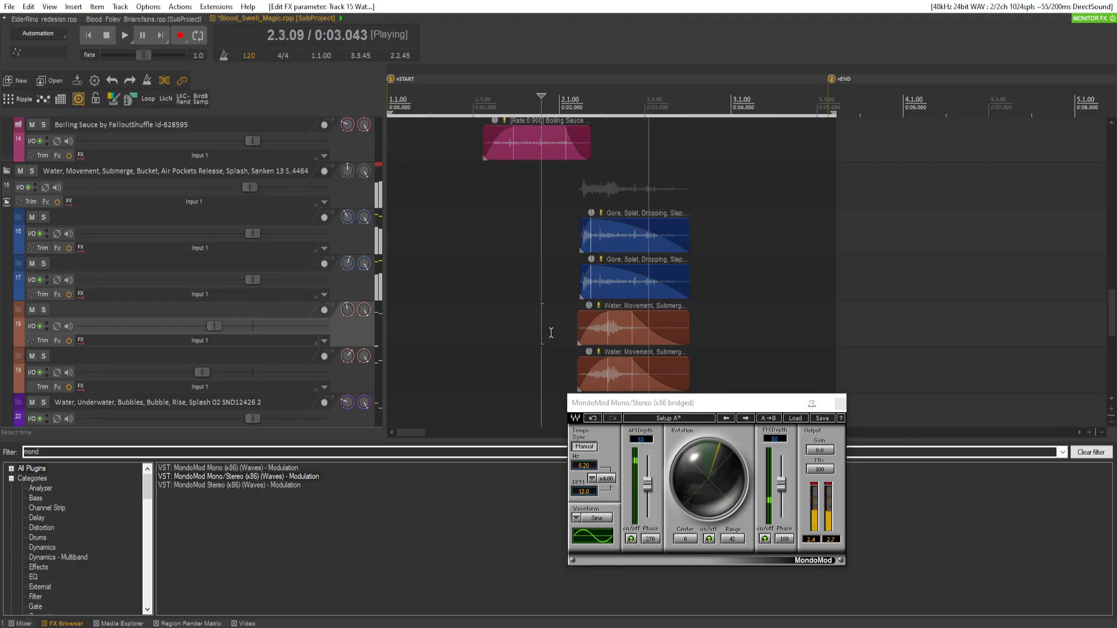
key("space")
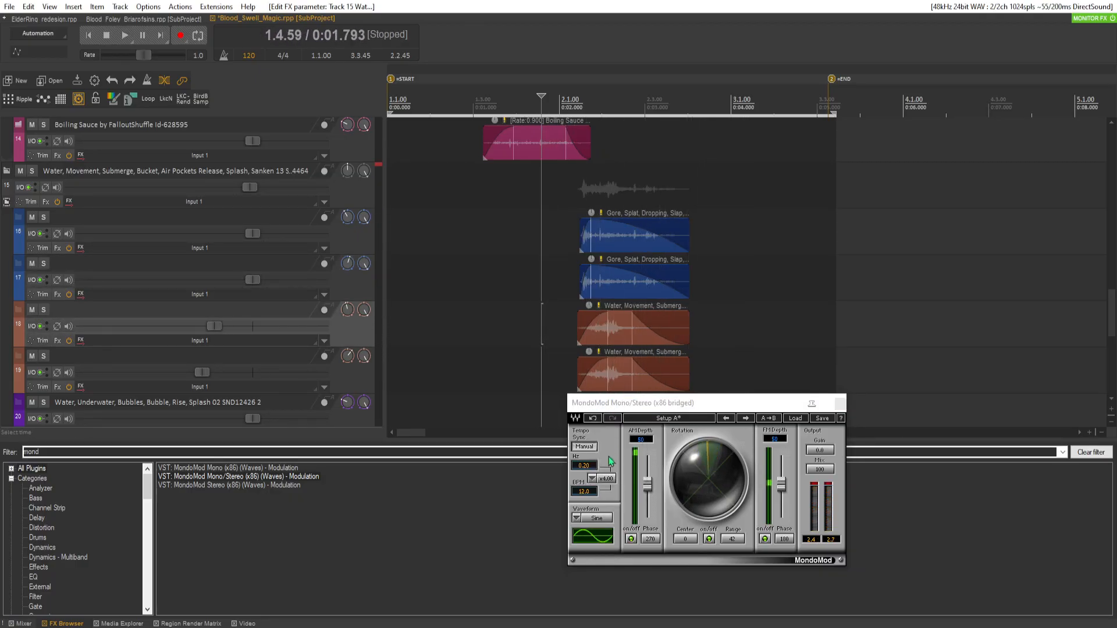
Reduce MondoMod's rotation range to 21 and further to 12, auditioning each setting, and close the effect window.
left_click(686, 536)
left_click_drag(734, 547, 733, 538)
left_click(573, 318)
key("space")
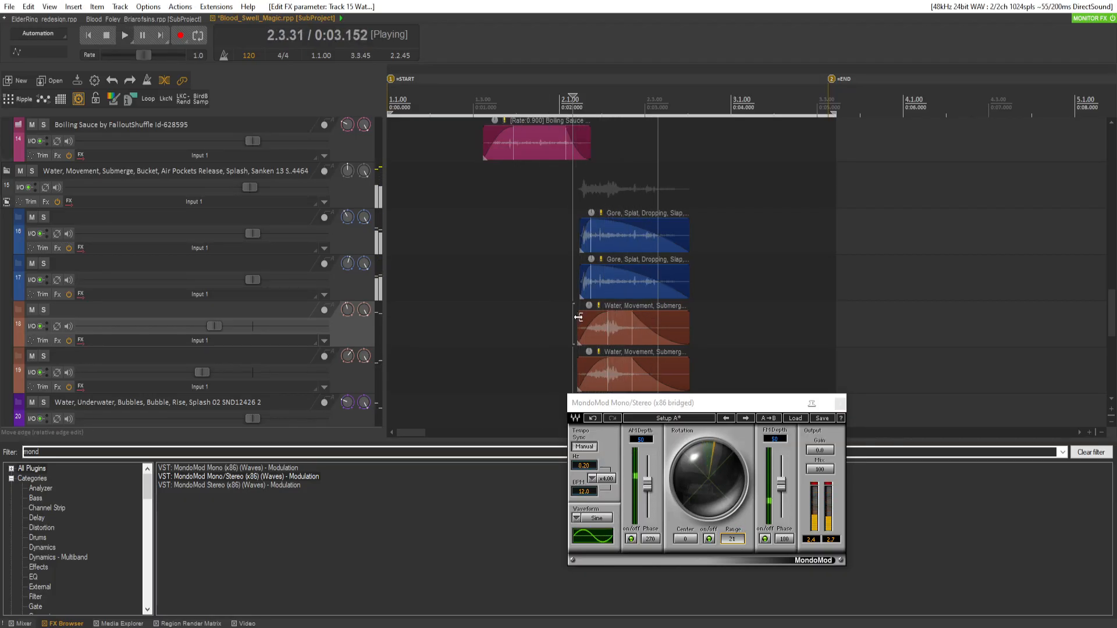
left_click_drag(732, 540, 732, 536)
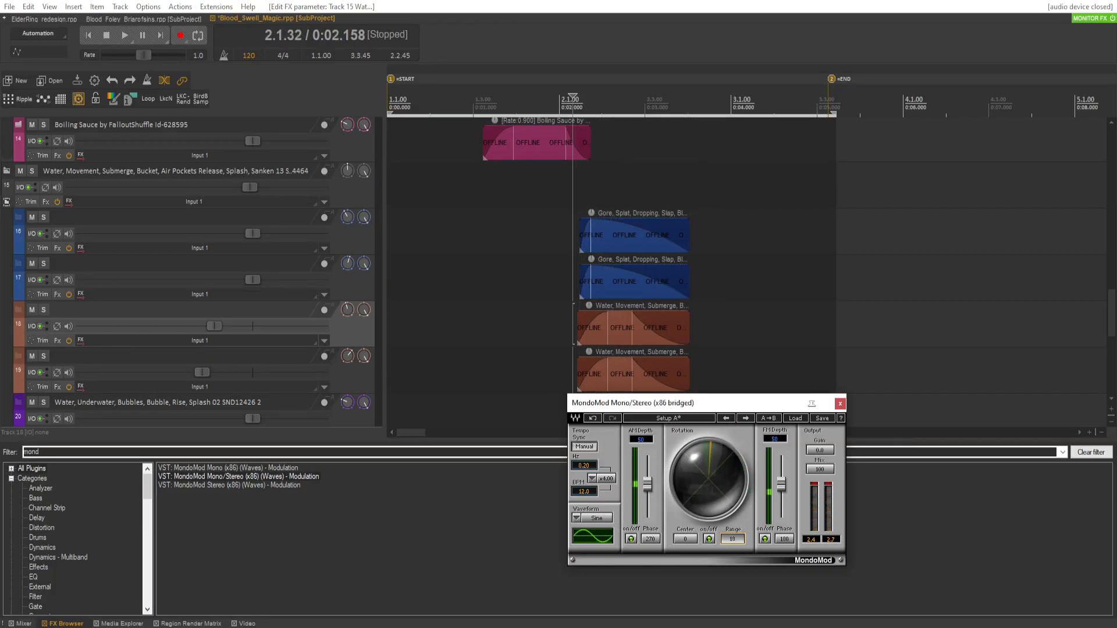
left_click(566, 337)
key("space")
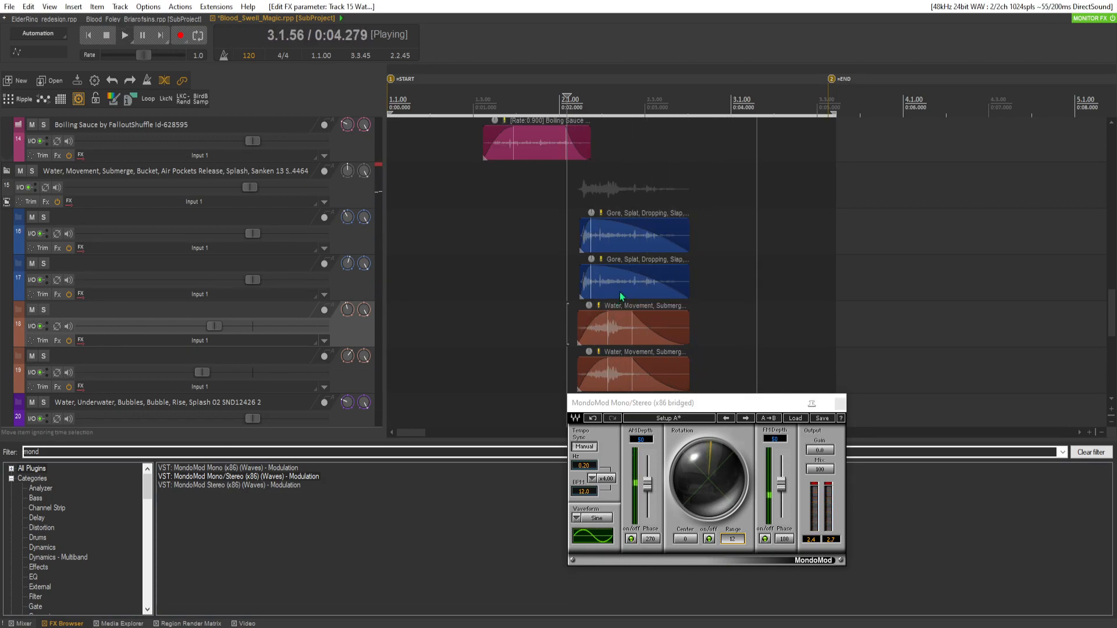
left_click(846, 413)
left_click(840, 403)
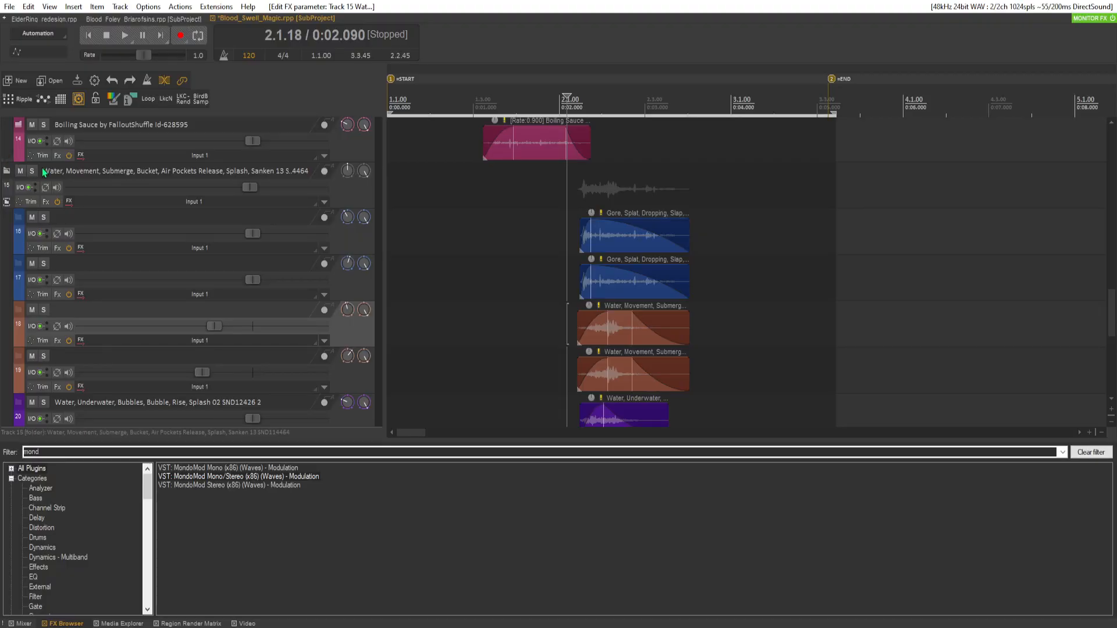
Save the Blood_Swell_Magic subproject and audition the submerge and gore layers again.
key("ctrl+s")
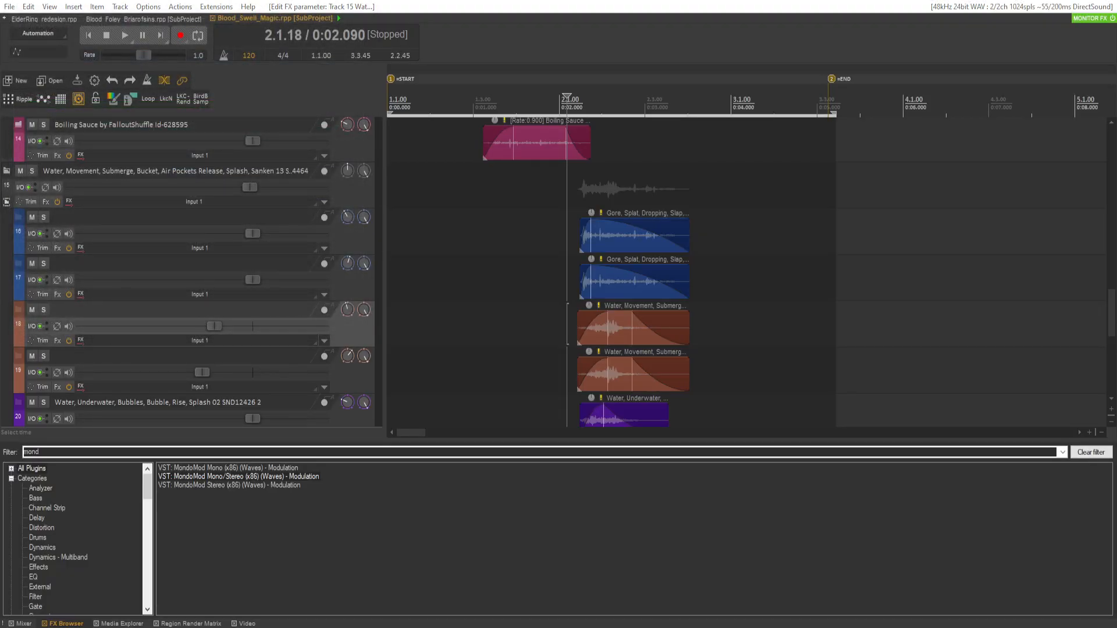
key("space")
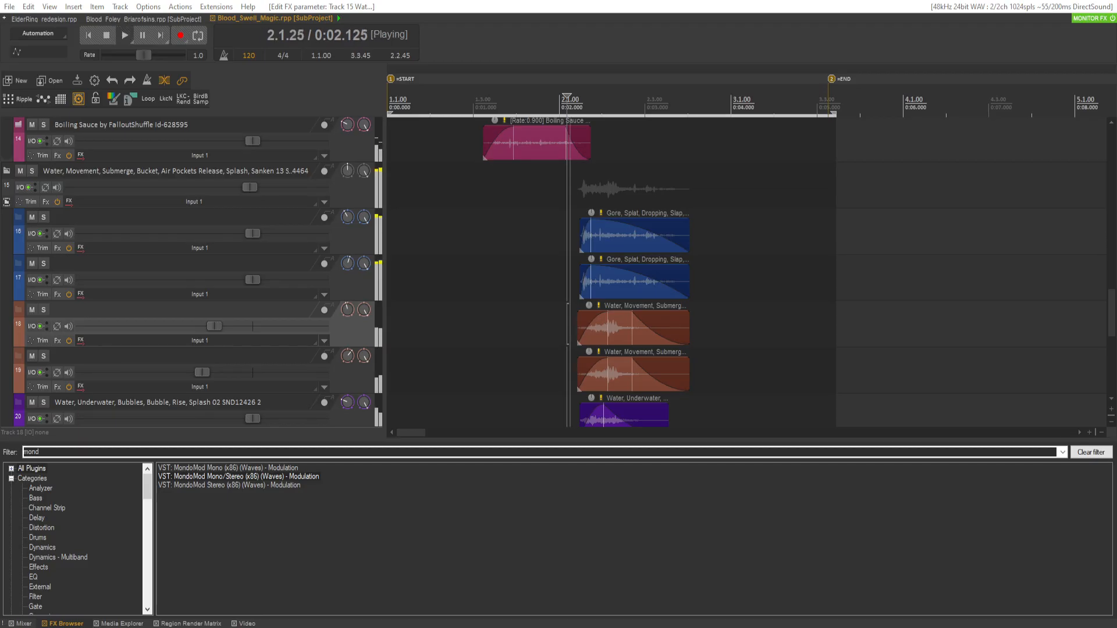
key("space")
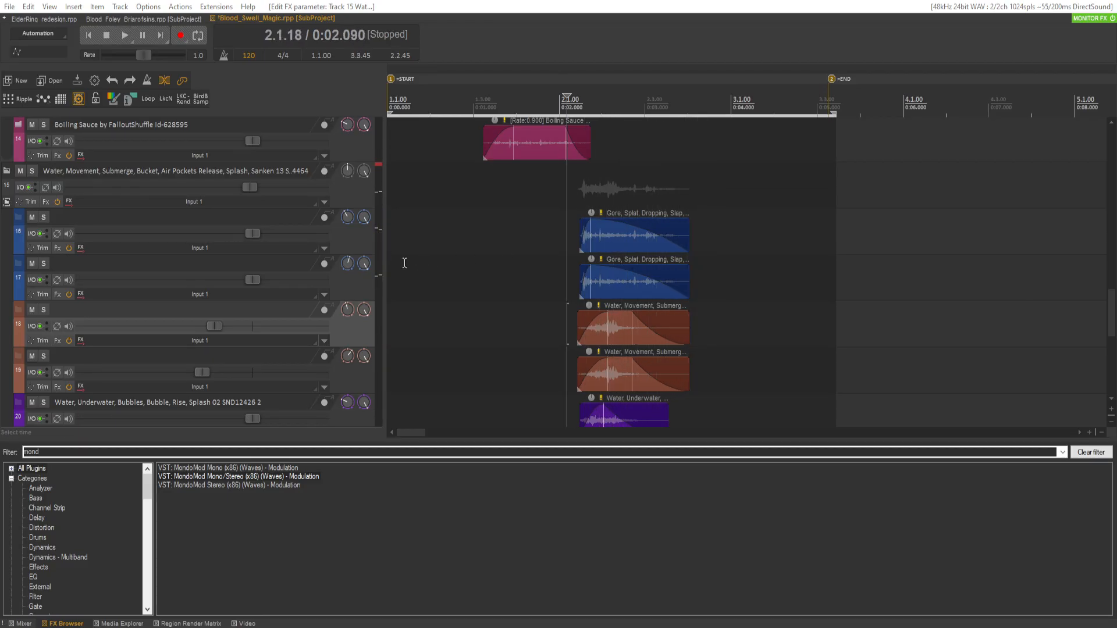
key("space")
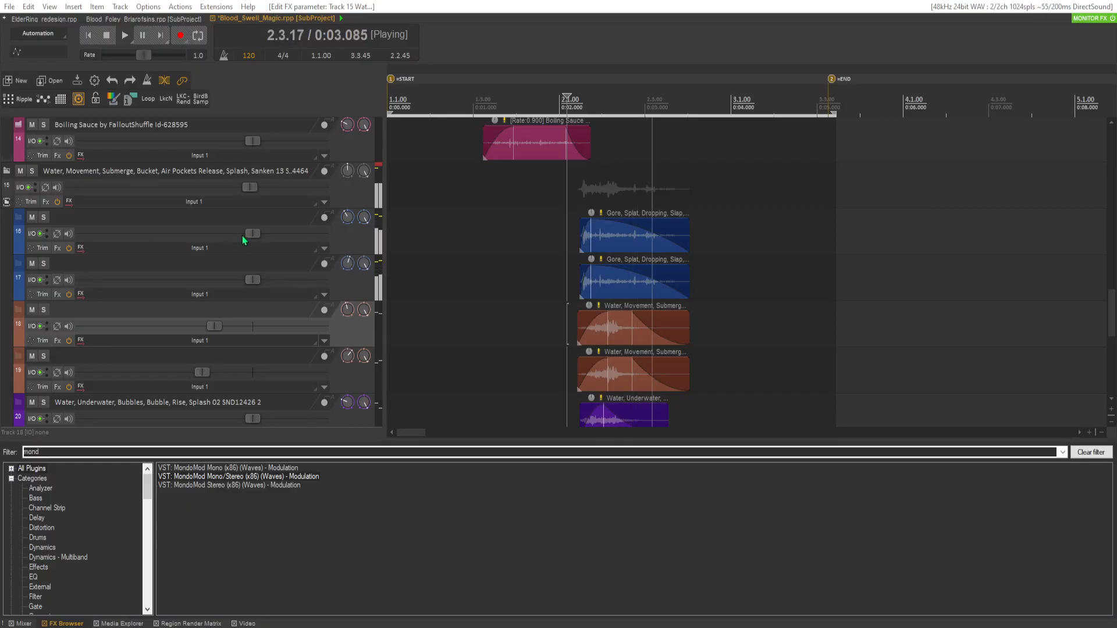
Lower the two Gore Splat tracks together to about -3.4 dB and audition the submerge group.
key("space")
left_click(362, 248)
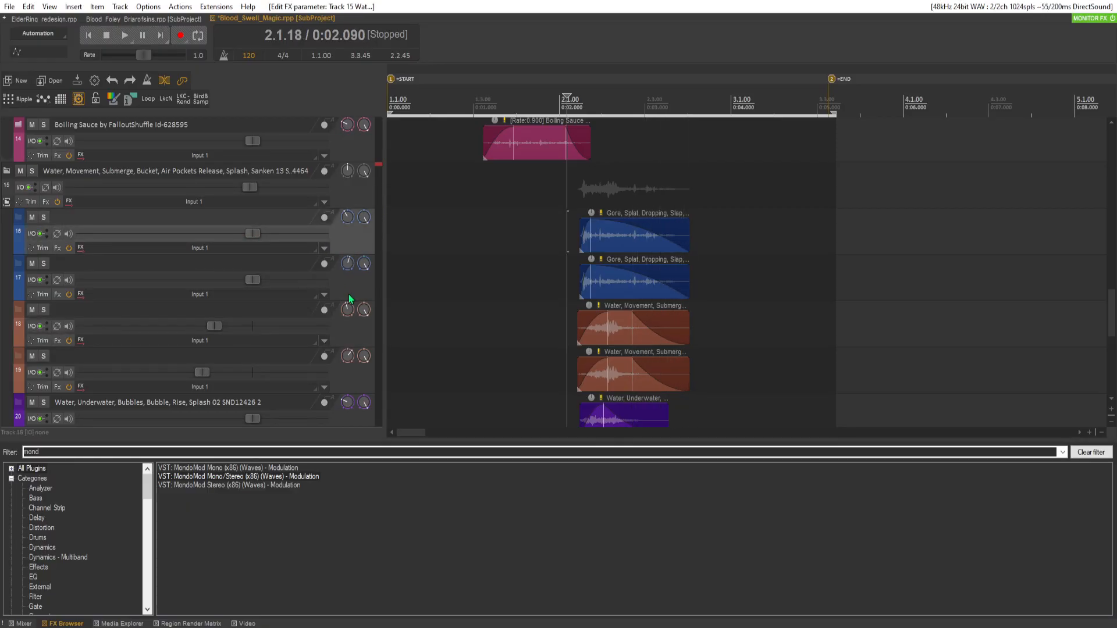
left_click(348, 295, "ctrl")
left_click_drag(260, 280, 239, 282)
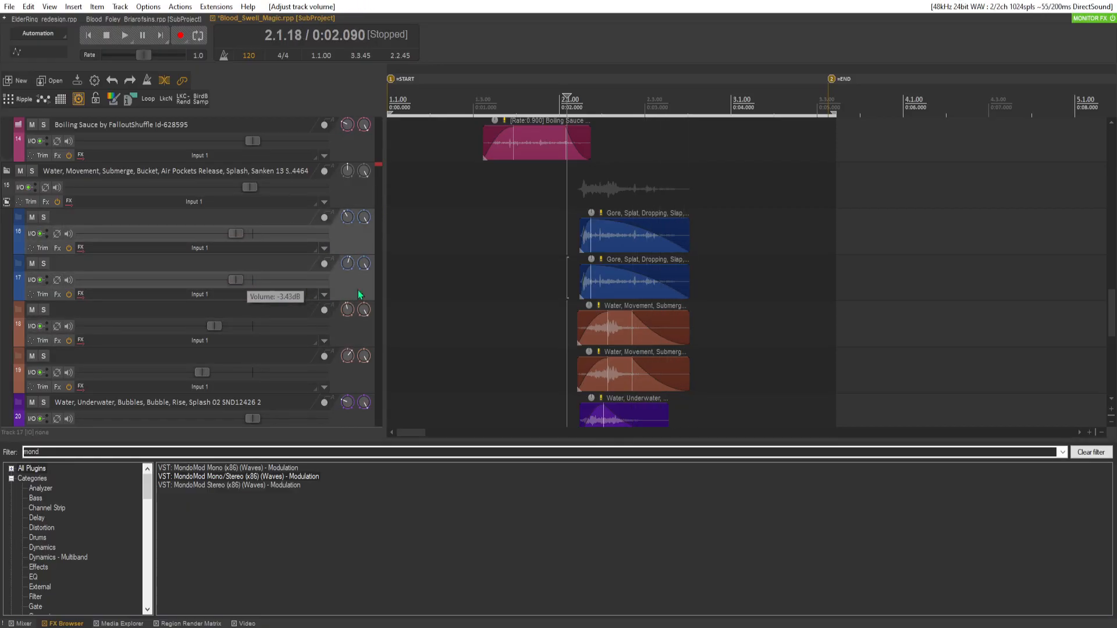
left_click(560, 286)
key("space")
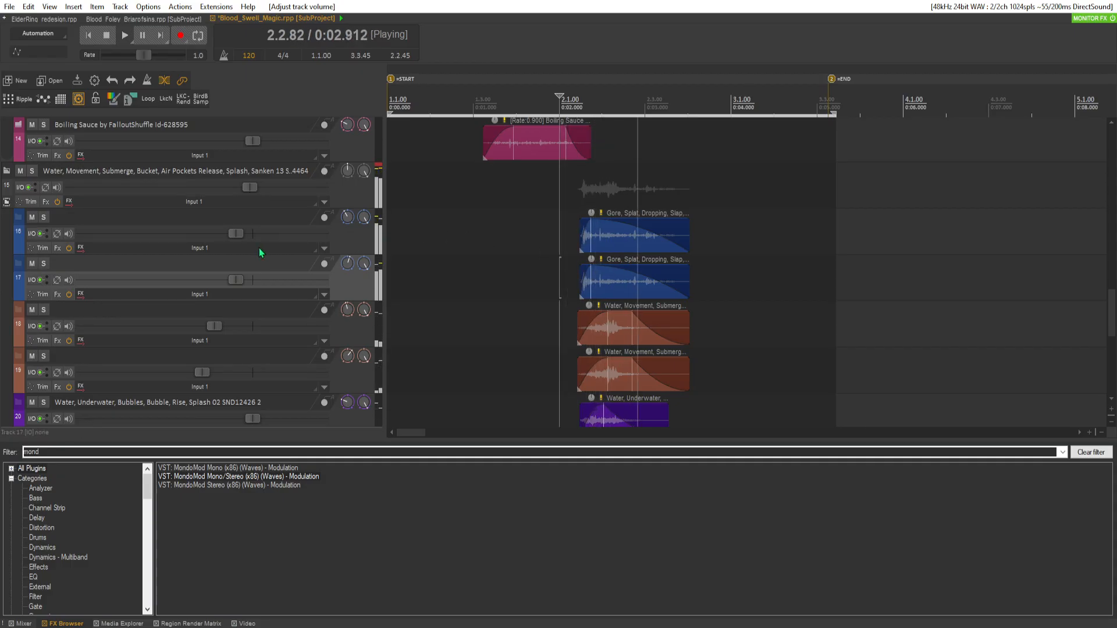
key("space")
Raise the volume of both orange Water Movement Submerge tracks, lower the second Gore Splat track slightly, and audition the mix.
scroll(210, 355, "down", 2)
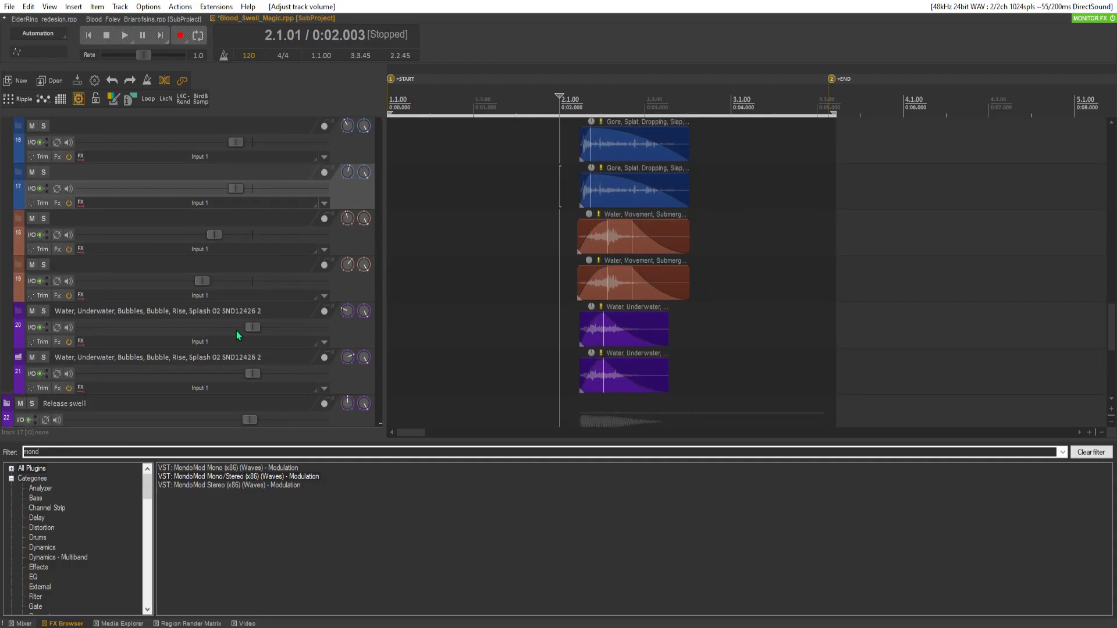
left_click_drag(218, 238, 219, 237)
left_click(360, 247)
left_click(358, 297, "ctrl")
left_click_drag(202, 281, 250, 278)
left_click(366, 196)
left_click_drag(273, 190, 228, 193)
key("space")
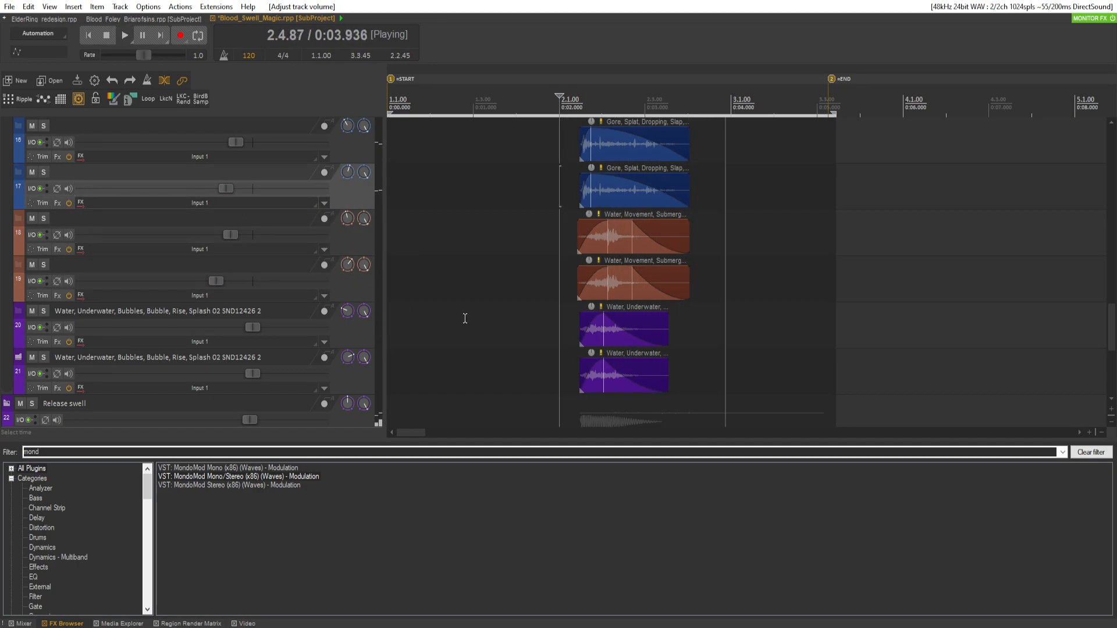
key("space")
Save the Blood_Swell_Magic subproject and return to the ElderRing_redesign project to review its blood foley and magic tracks.
scroll(285, 282, "down", 4)
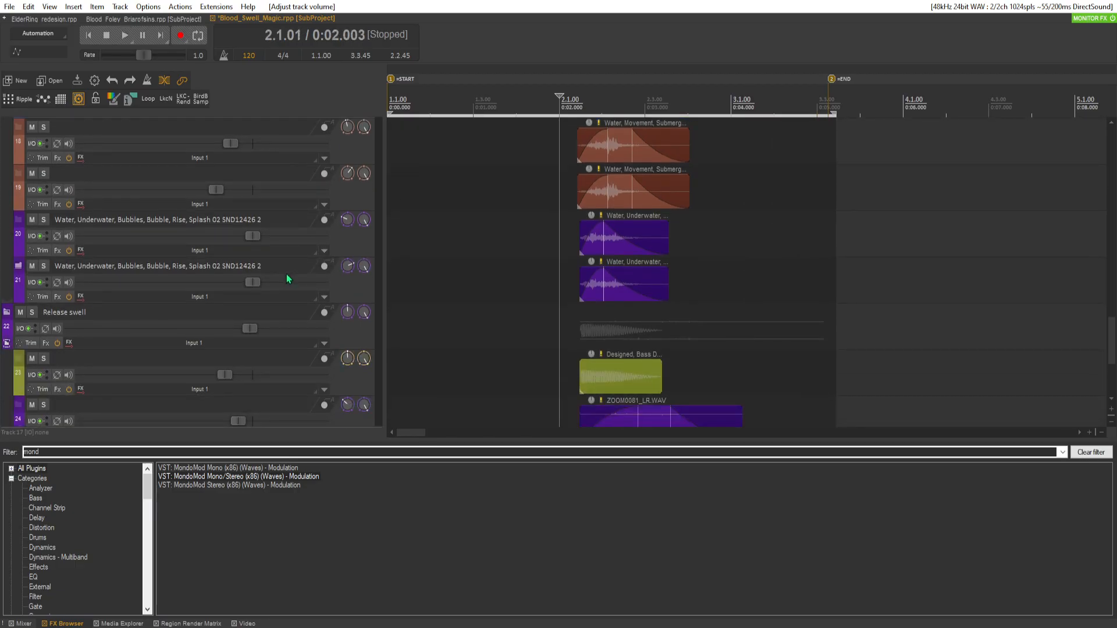
key("ctrl+s")
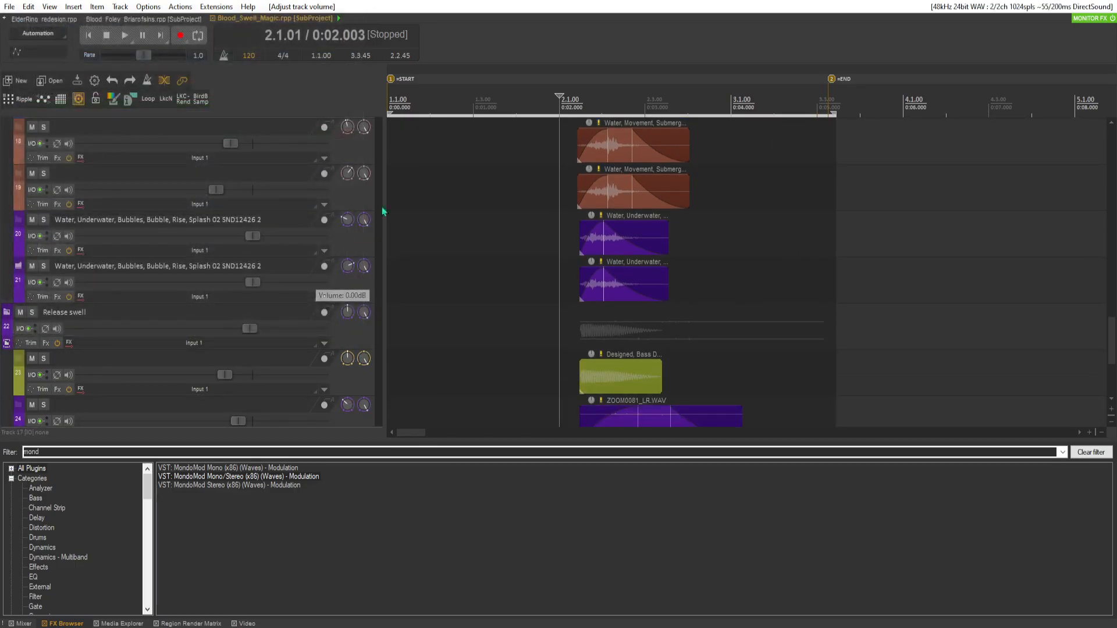
left_click(41, 21)
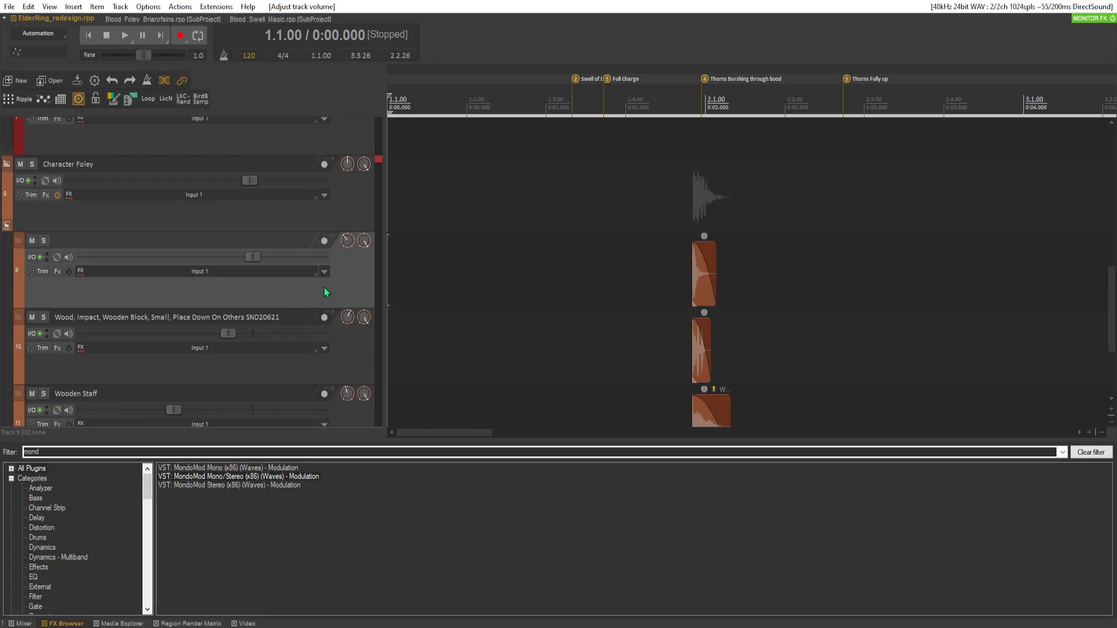
scroll(323, 287, "down", 2)
scroll(40, 187, "up", 10)
left_click(497, 321)
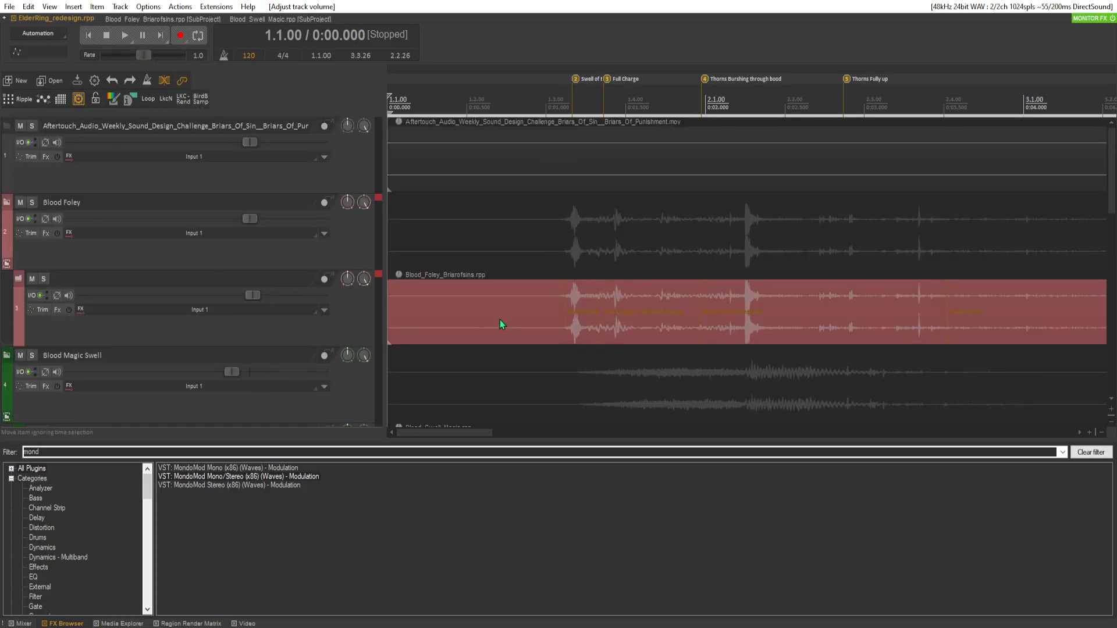
scroll(499, 319, "down", 5)
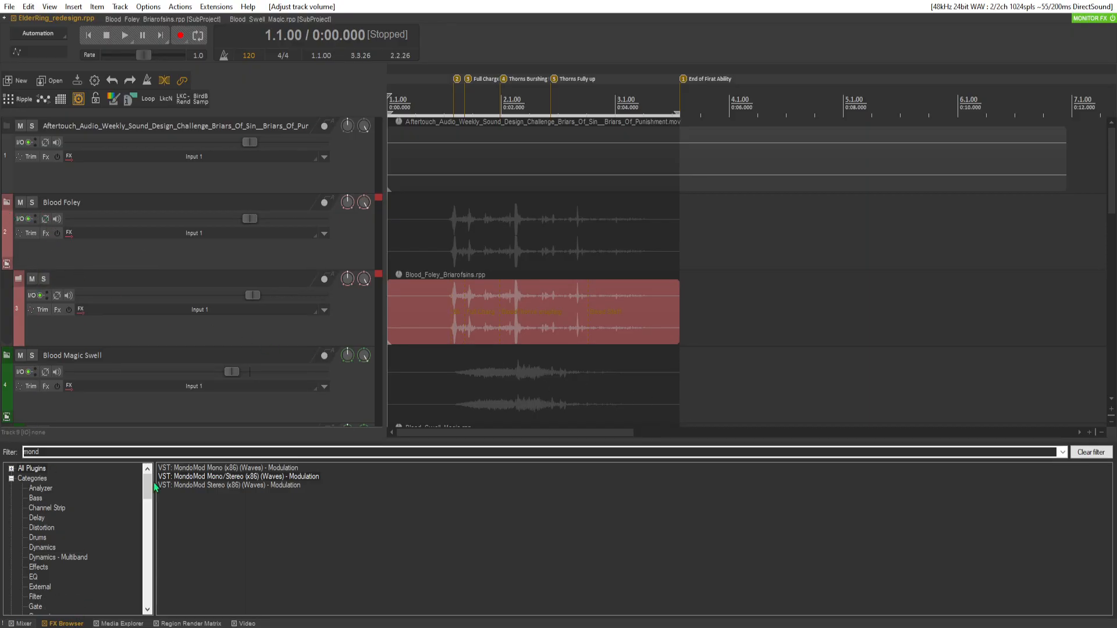
scroll(107, 347, "down", 5)
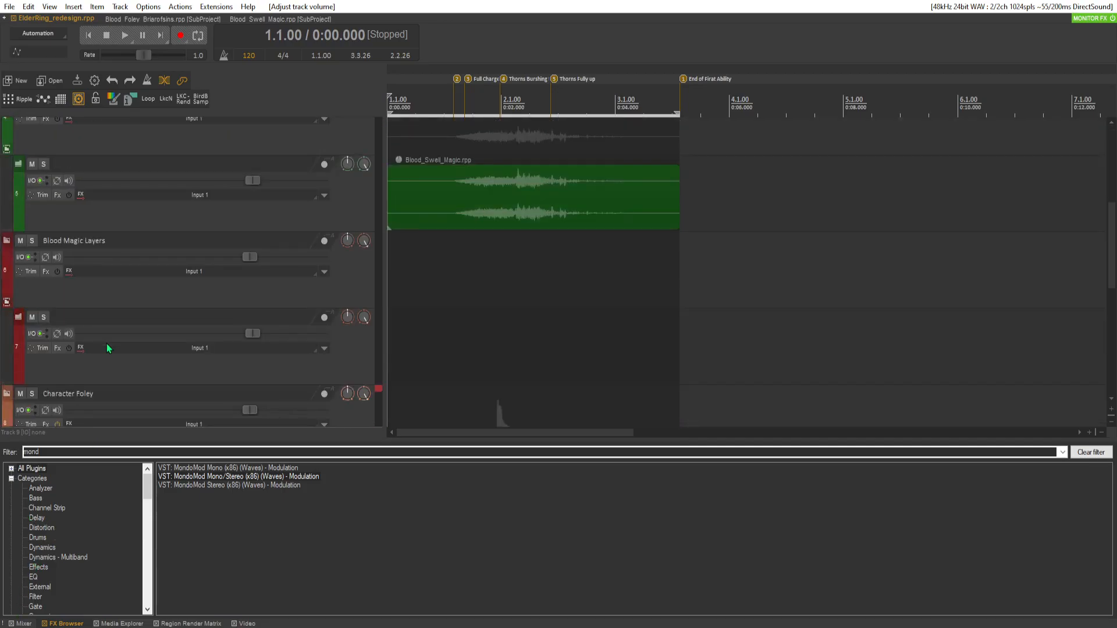
scroll(106, 348, "down", 2)
scroll(106, 344, "up", 10)
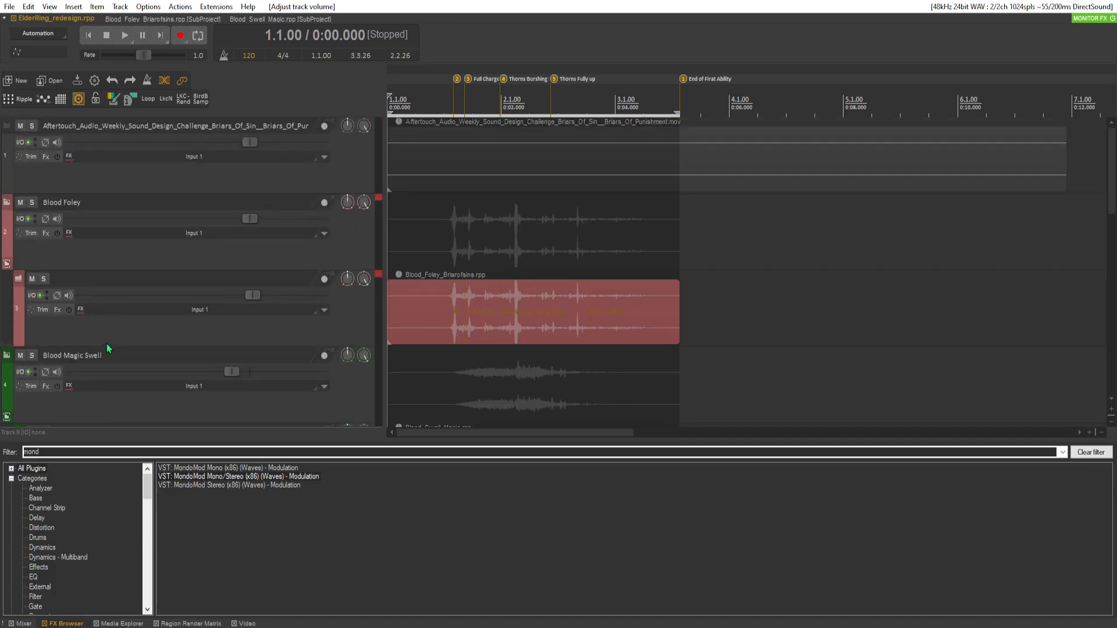
Show the gameplay video in the docked area and enlarge its preview.
left_click(21, 623)
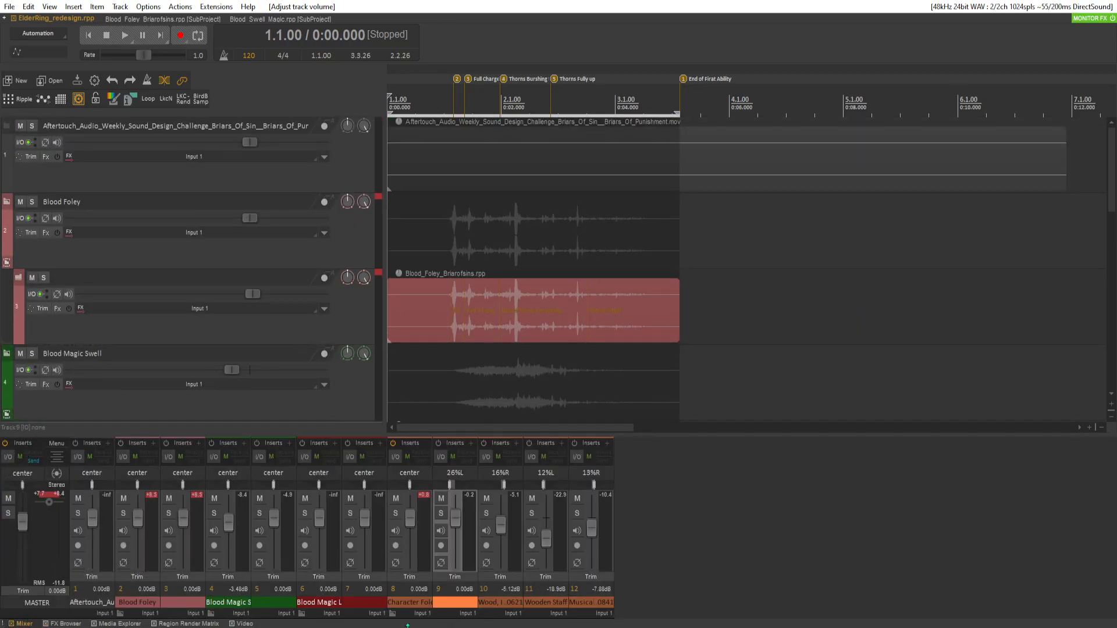
left_click(242, 623)
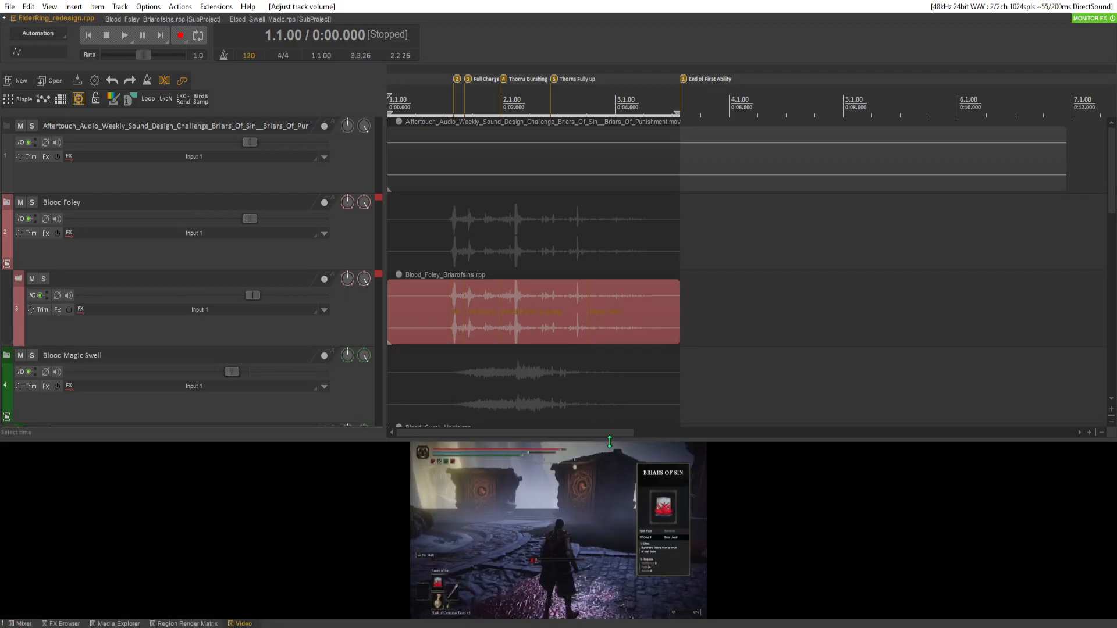
left_click_drag(608, 442, 601, 306)
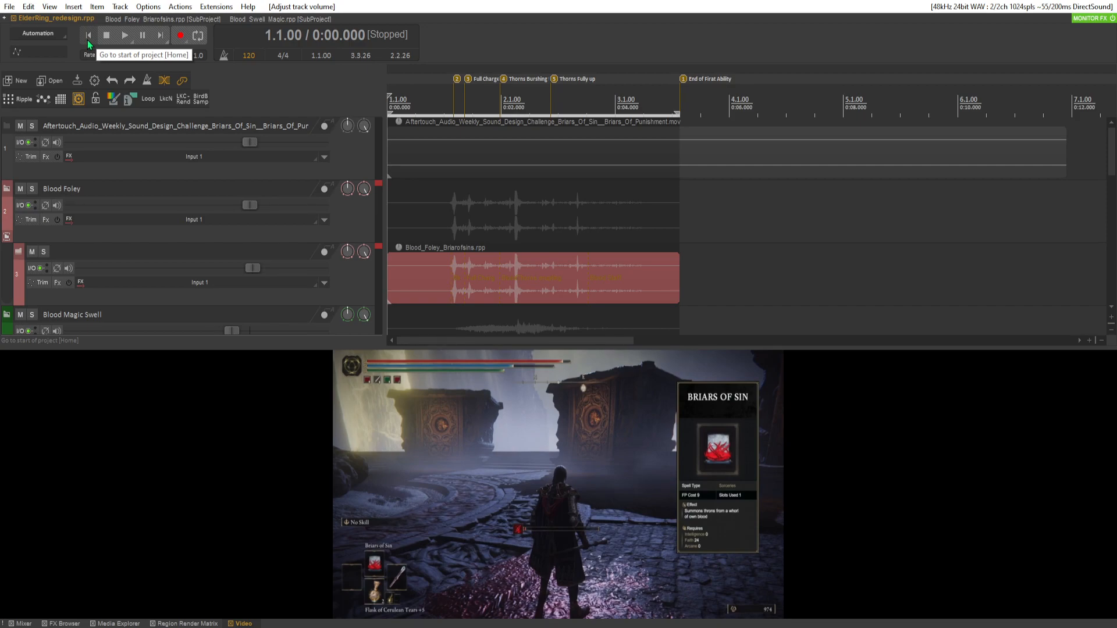
Play the first ability from the project start to check the full mix against the video.
key("space")
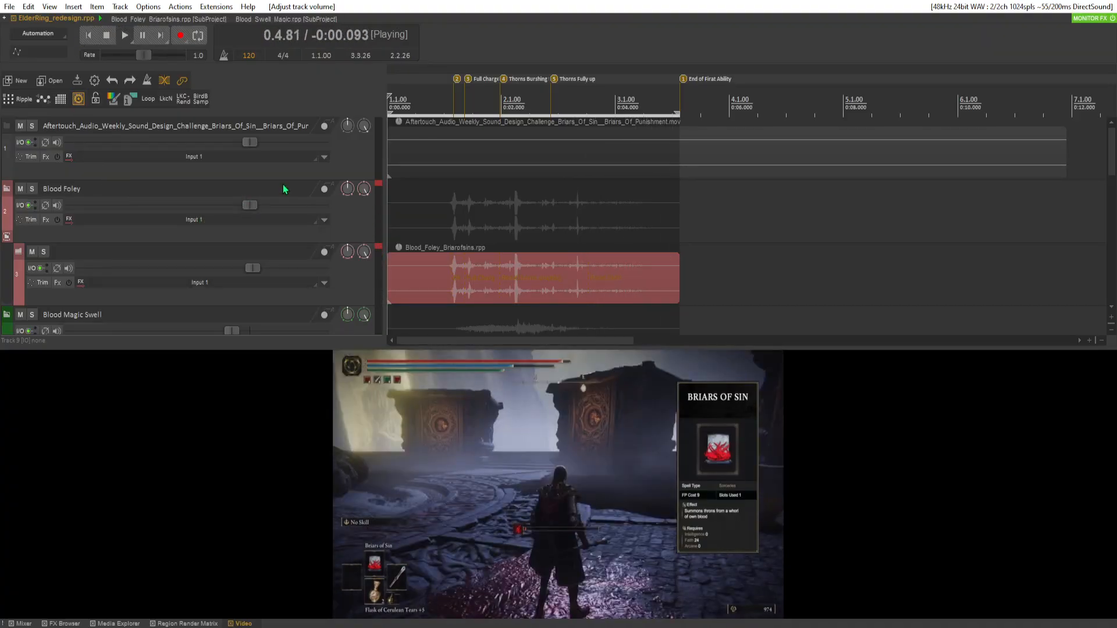
scroll(284, 188, "down", 3)
scroll(250, 180, "up", 3)
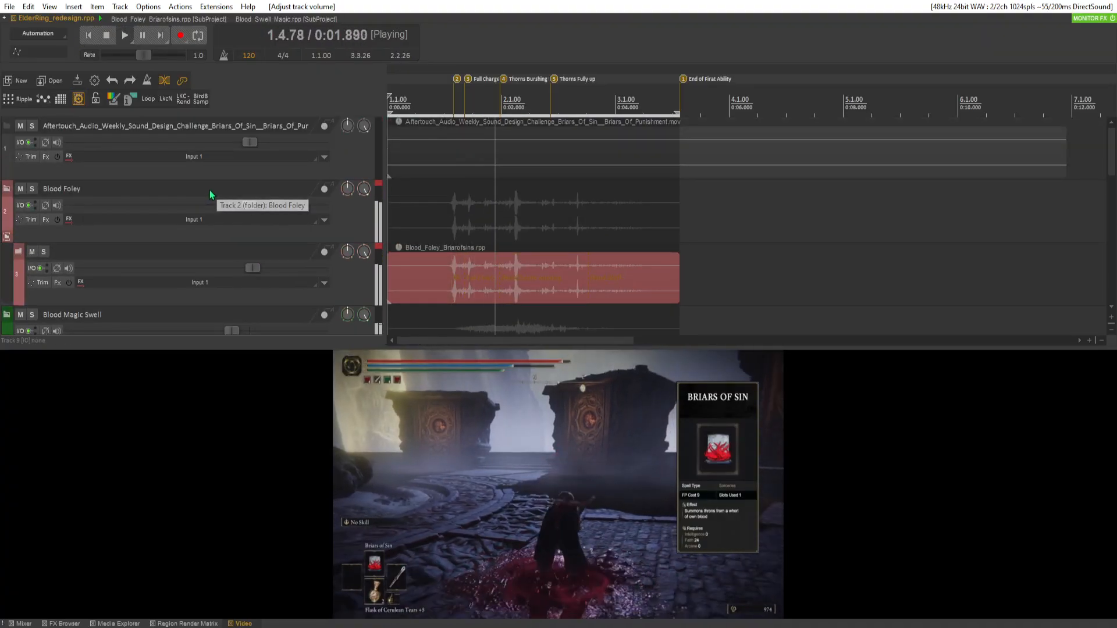
scroll(224, 183, "down", 3)
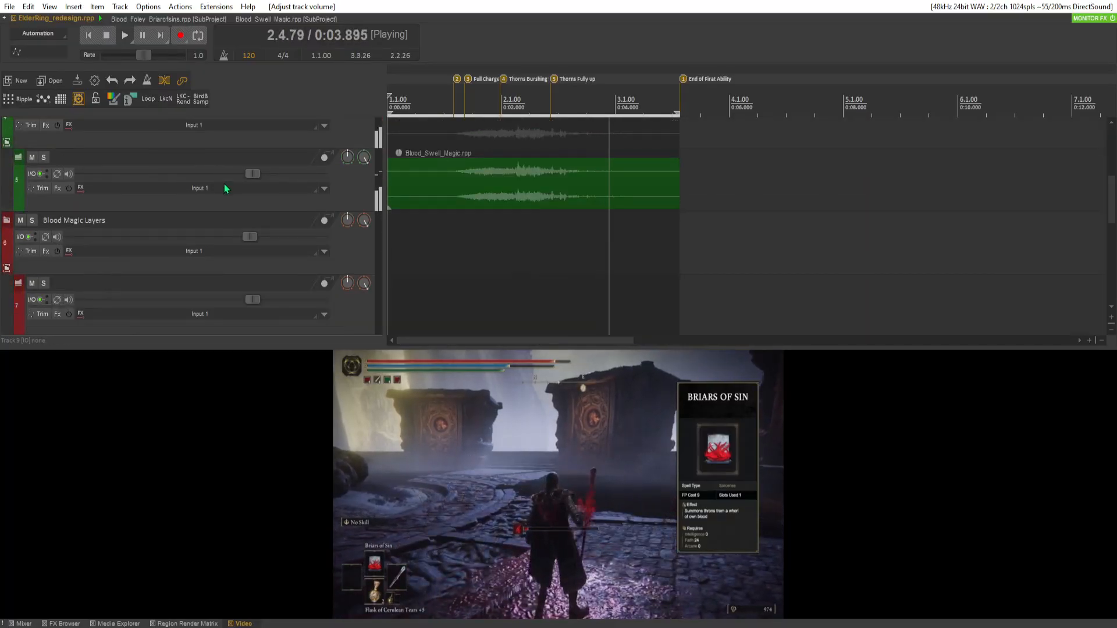
key("space")
Reopen the Blood_Swell_Magic subproject from its item, close the H-Reverb window, and go to the submerge and gore tracks.
scroll(224, 184, "up", 2)
left_click(537, 281)
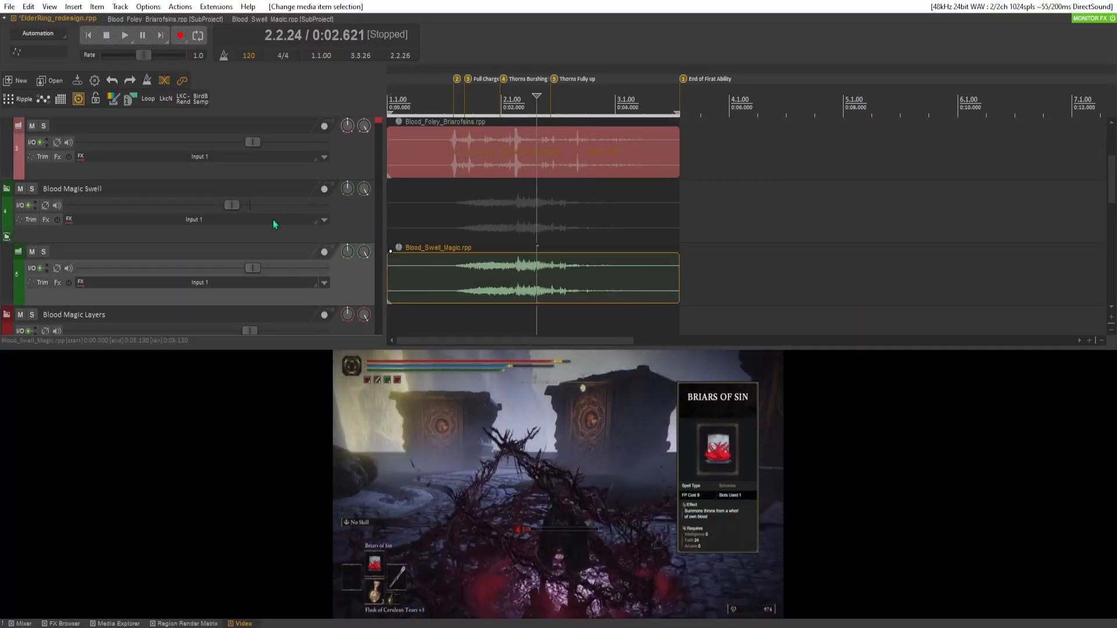
double_click(497, 288)
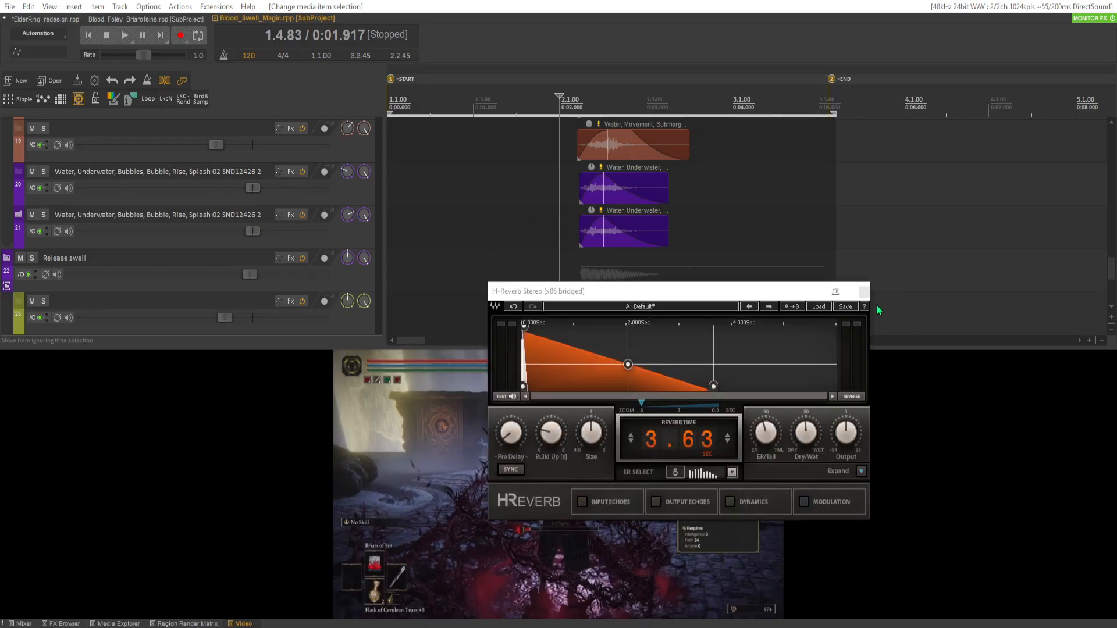
left_click(863, 291)
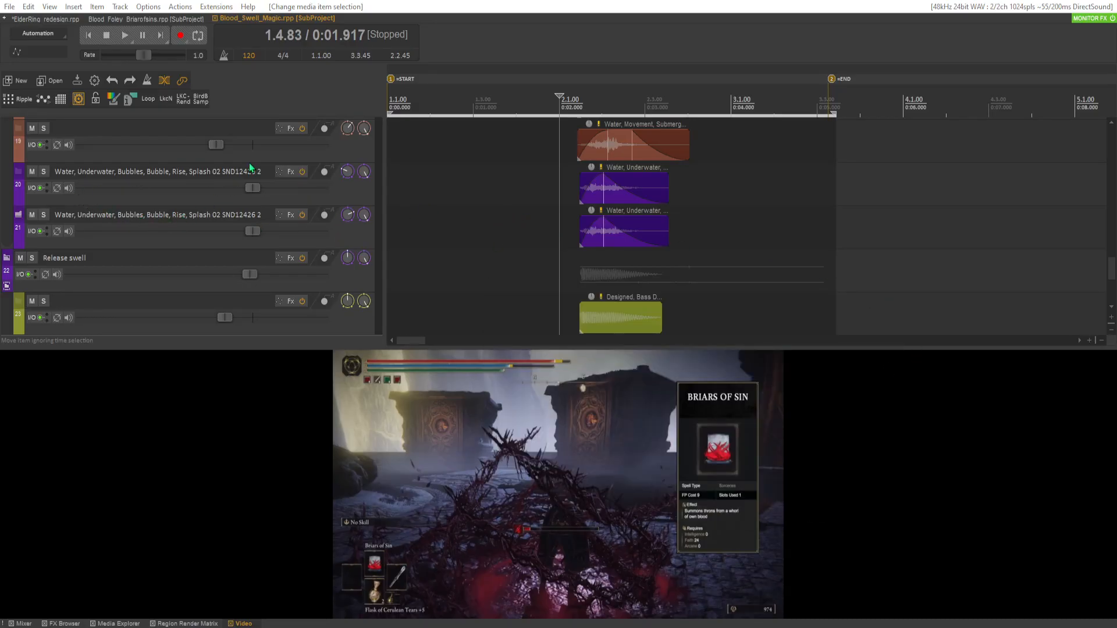
scroll(250, 167, "up", 5)
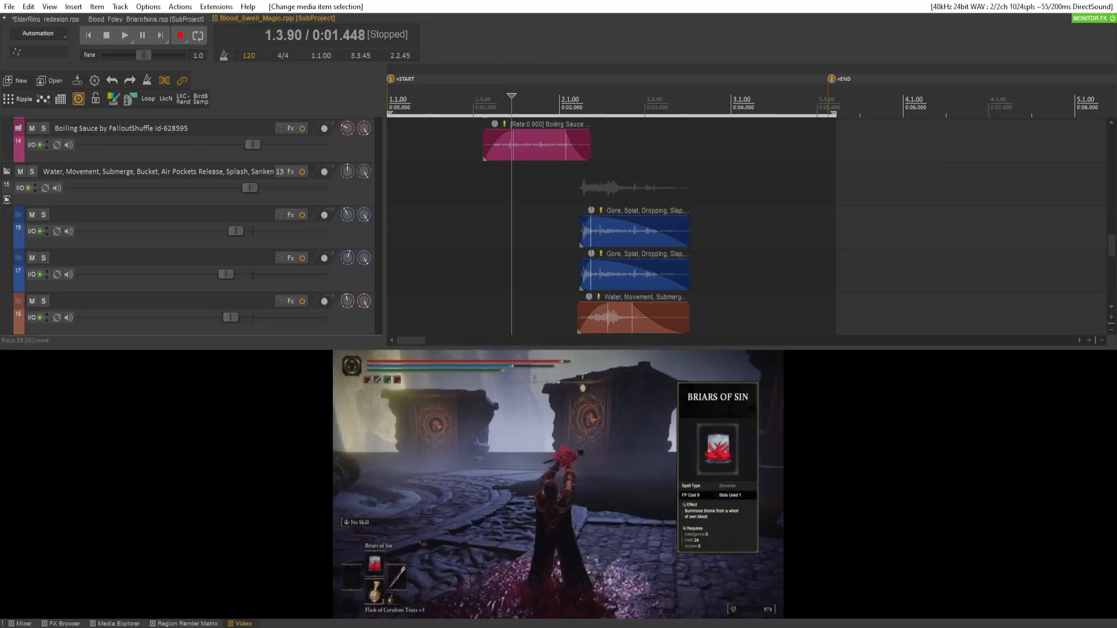
key("ctrl+z")
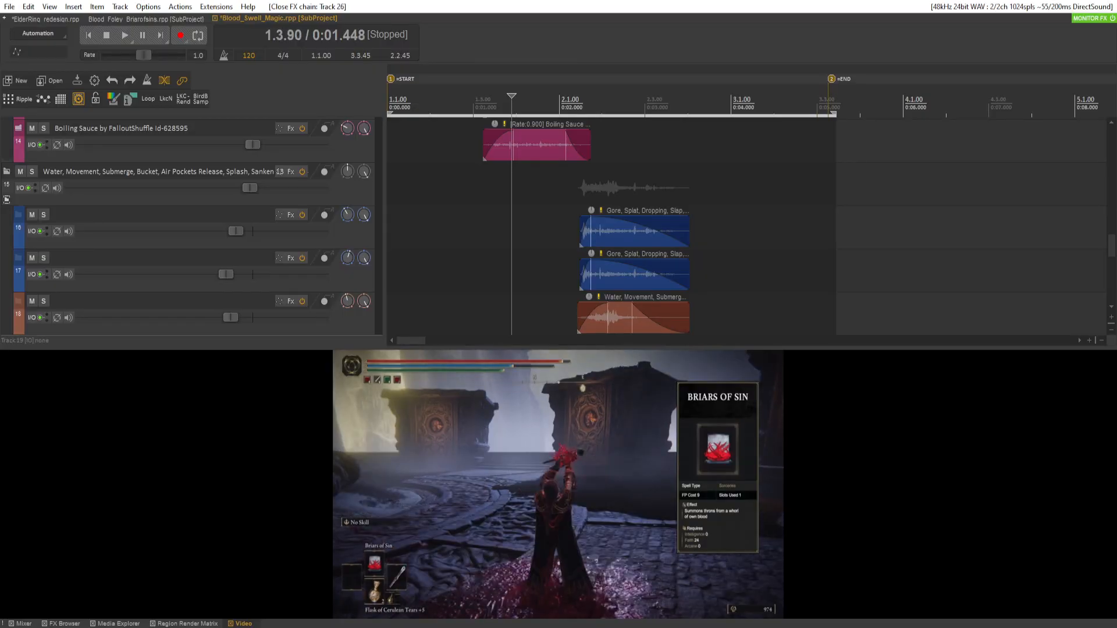
key("ctrl+z")
key("ctrl+shift+z")
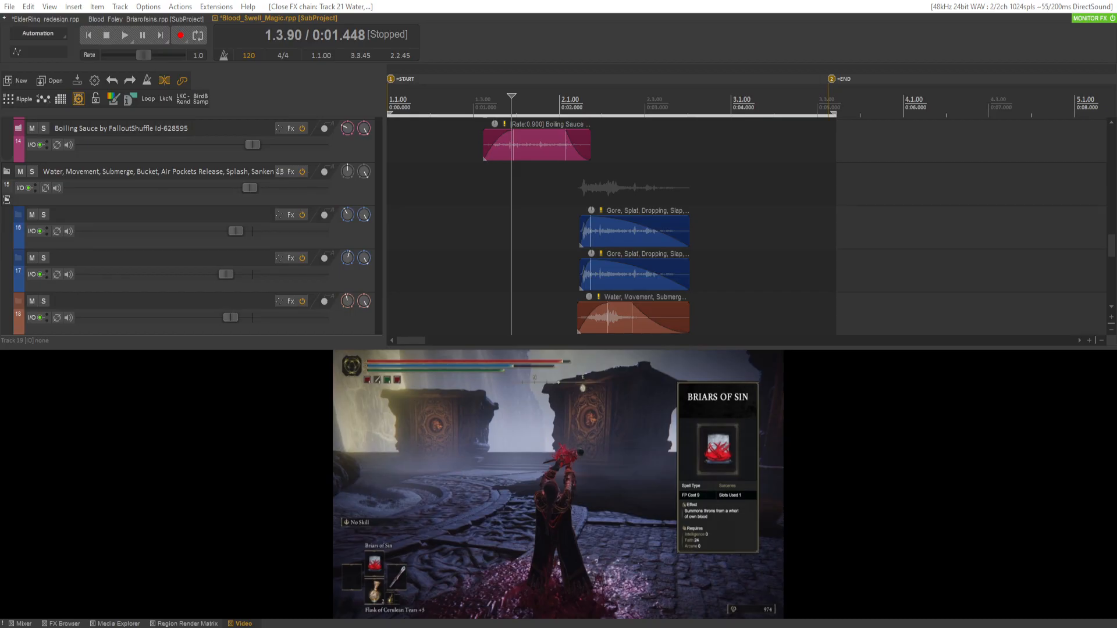
key("ctrl+z")
key("ctrl+z")
key("ctrl+z")
key("ctrl+z")
key("ctrl+z")
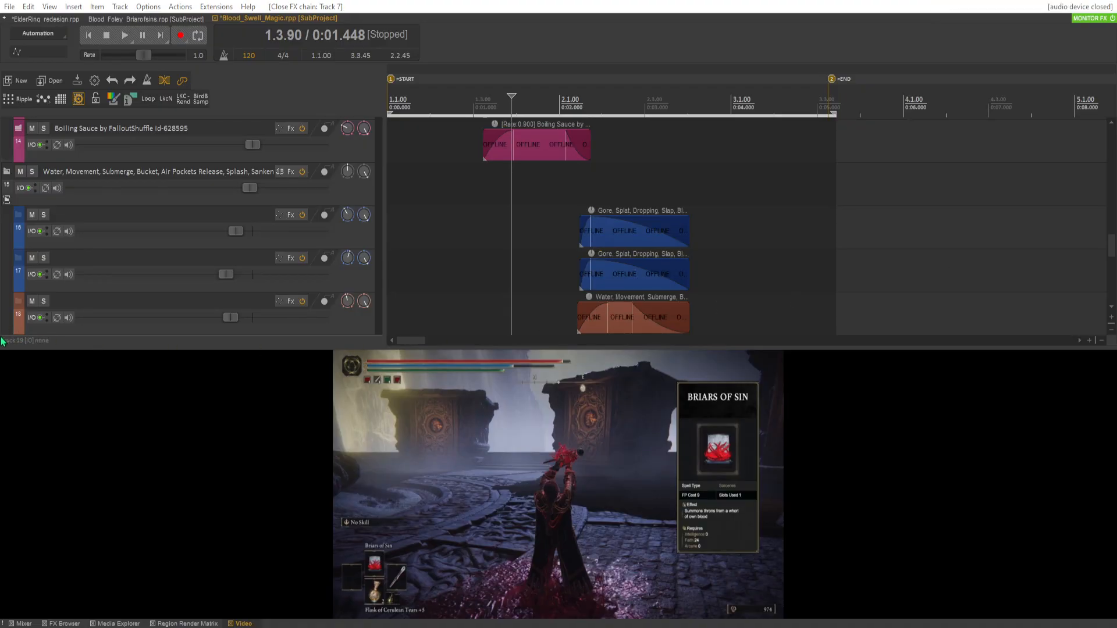
scroll(148, 236, "up", 1)
scroll(145, 246, "down", 1)
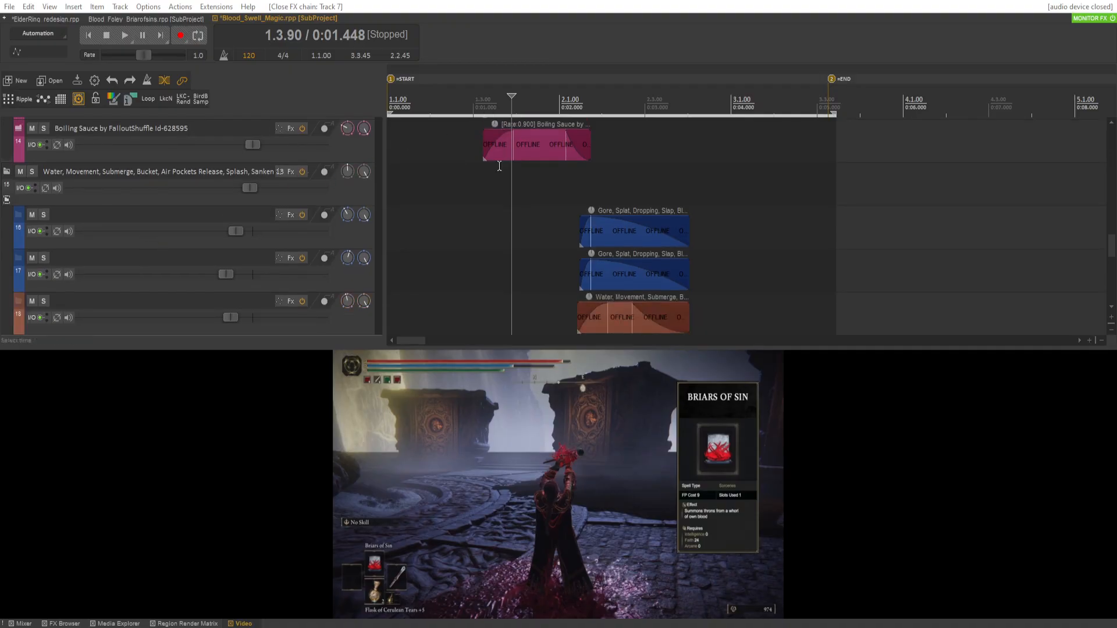
Lower the Water Movement Submerge folder track to about -3.9 dB while auditioning it against the video.
left_click(467, 246)
key("space")
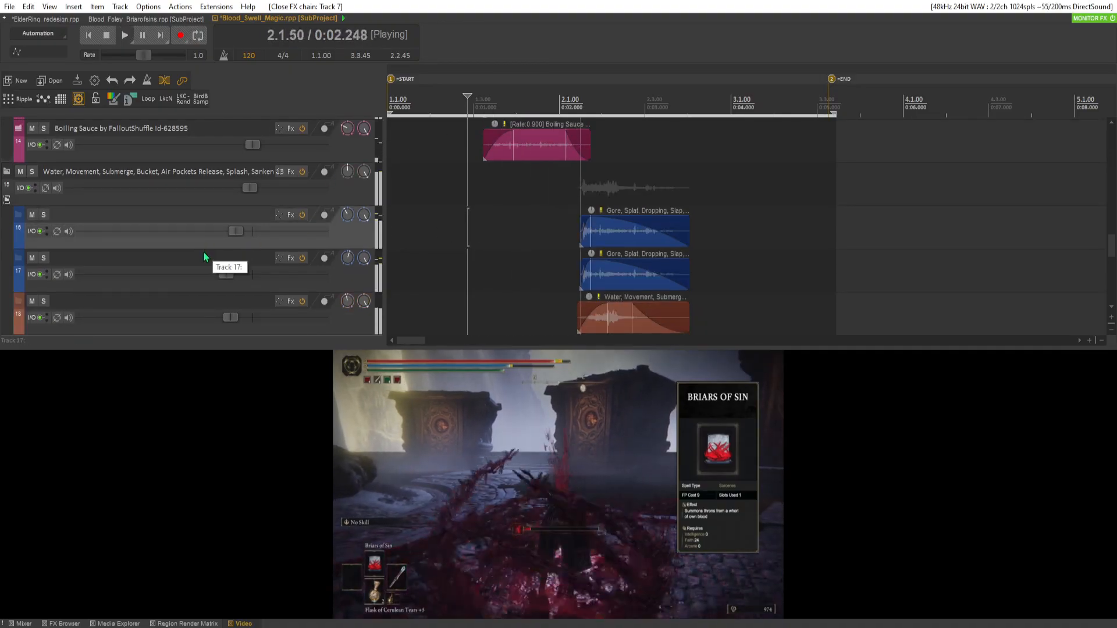
left_click_drag(250, 190, 227, 194)
key("space")
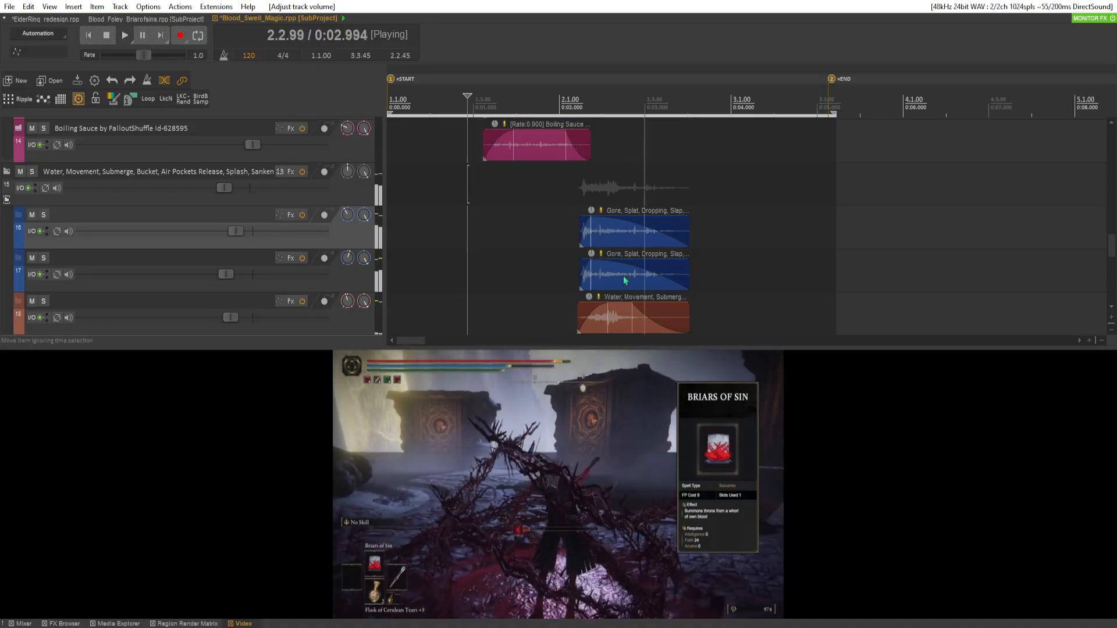
left_click_drag(224, 187, 232, 209)
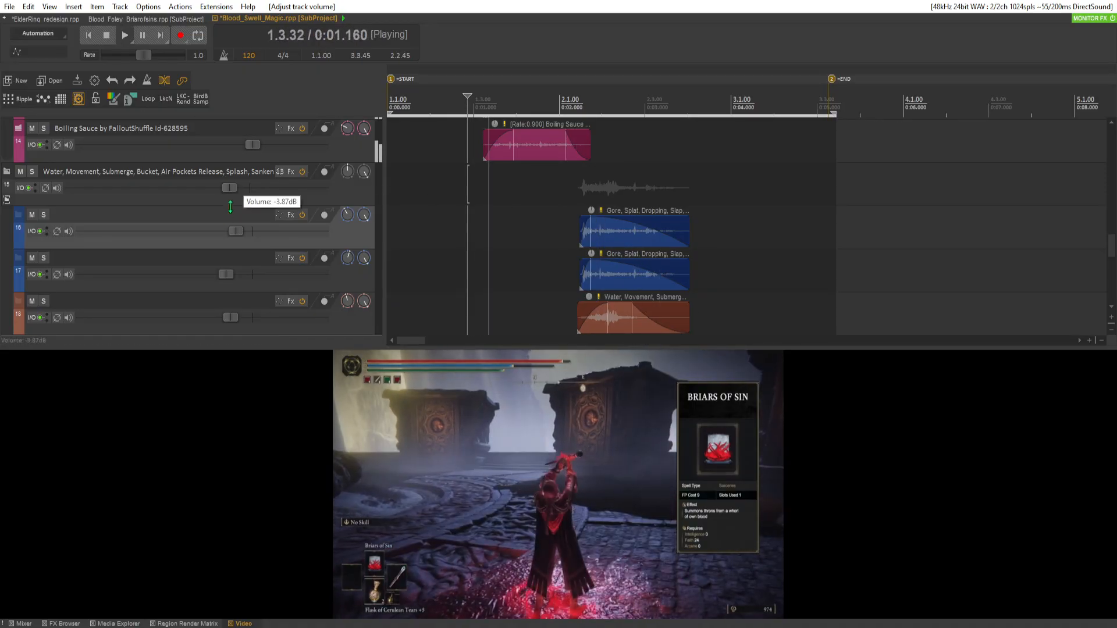
Raise the volume of the yellow Designed Bass track in the Release swell folder and audition the release.
scroll(190, 257, "down", 5)
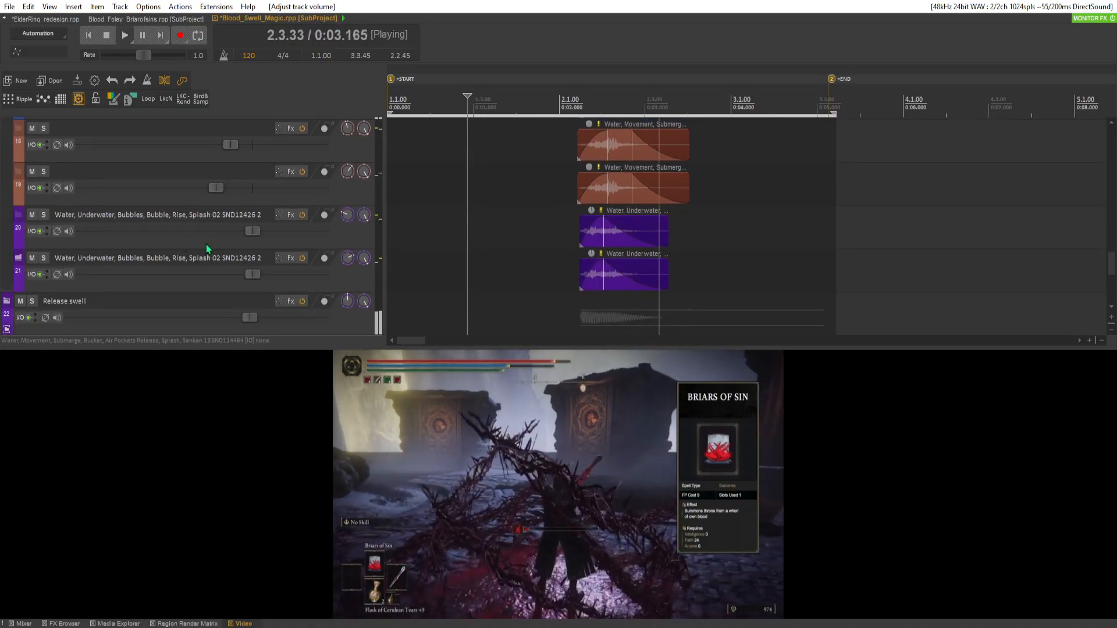
scroll(212, 237, "down", 5)
key("space")
scroll(215, 236, "up", 1)
left_click_drag(225, 209, 237, 210)
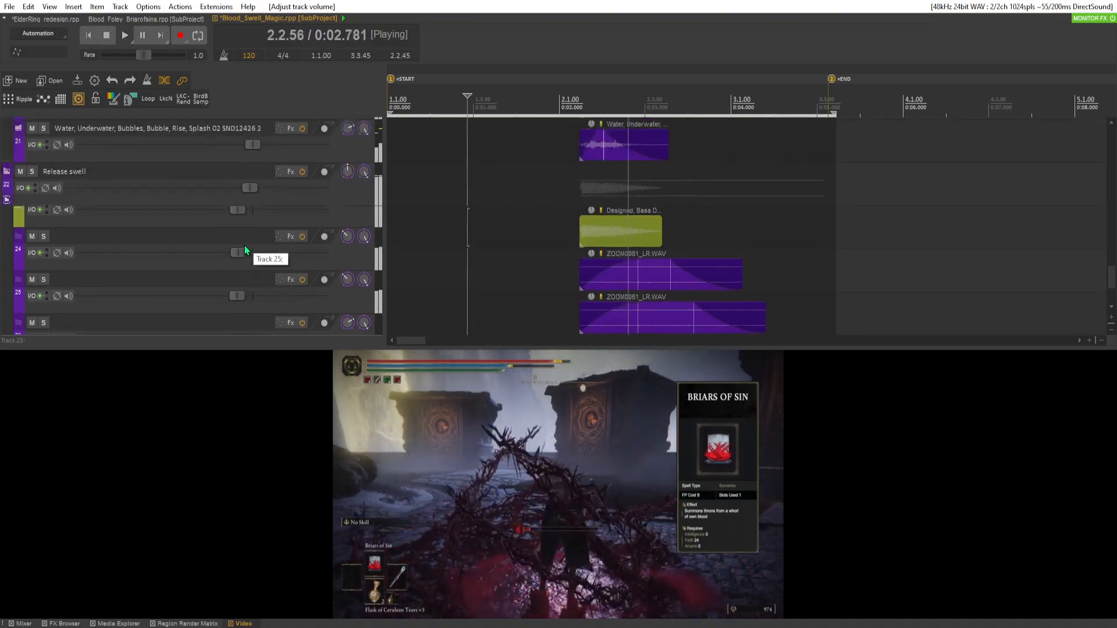
scroll(244, 247, "up", 1)
key("space")
Move the Designed Bass track from Release swell to the end of the submerge folder, un-nest it from the underwater bubbles track, and audition.
left_click_drag(344, 259, 357, 165)
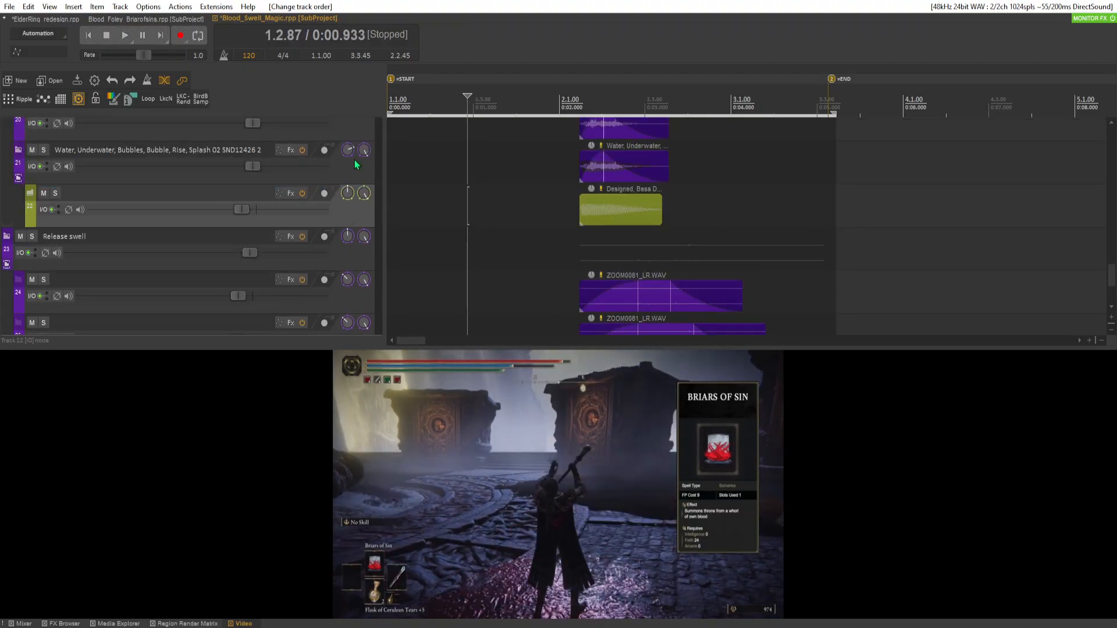
left_click_drag(373, 224, 335, 172)
left_click(23, 151)
key("space")
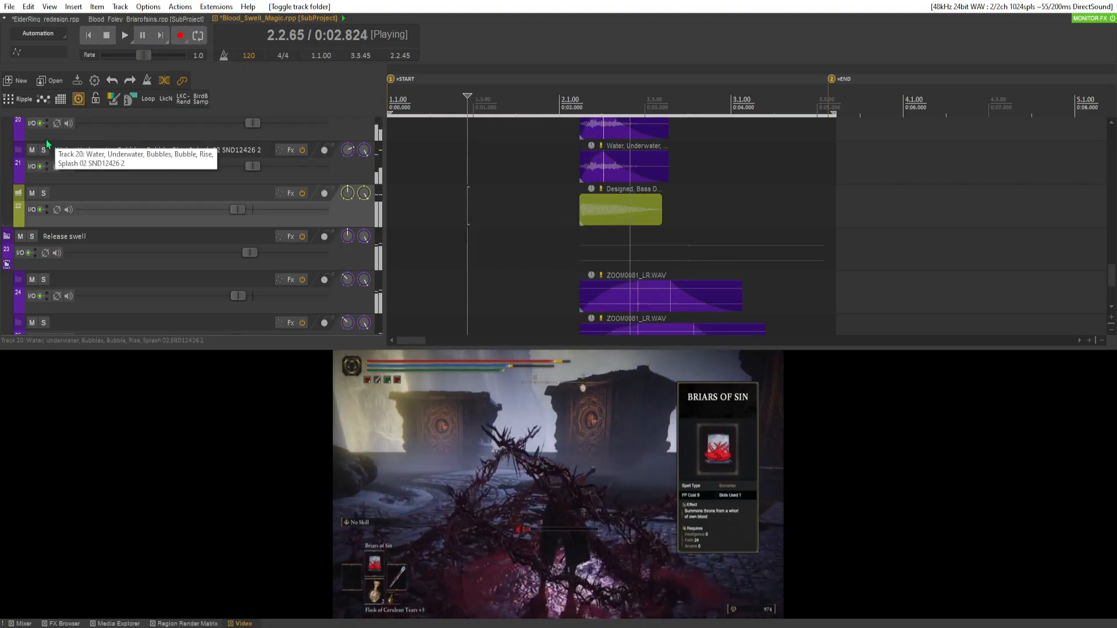
key("space")
Raise the Water Movement Submerge folder track to 0 dB and audition the release against the video.
scroll(158, 220, "up", 6)
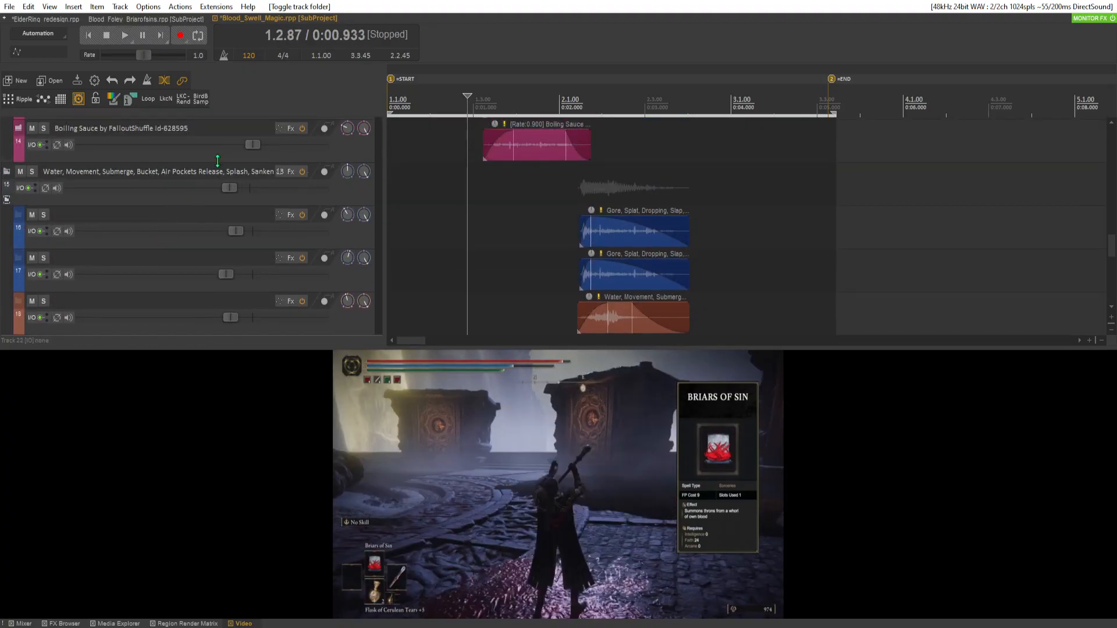
scroll(226, 193, "up", 1)
key("space")
scroll(212, 197, "down", 4)
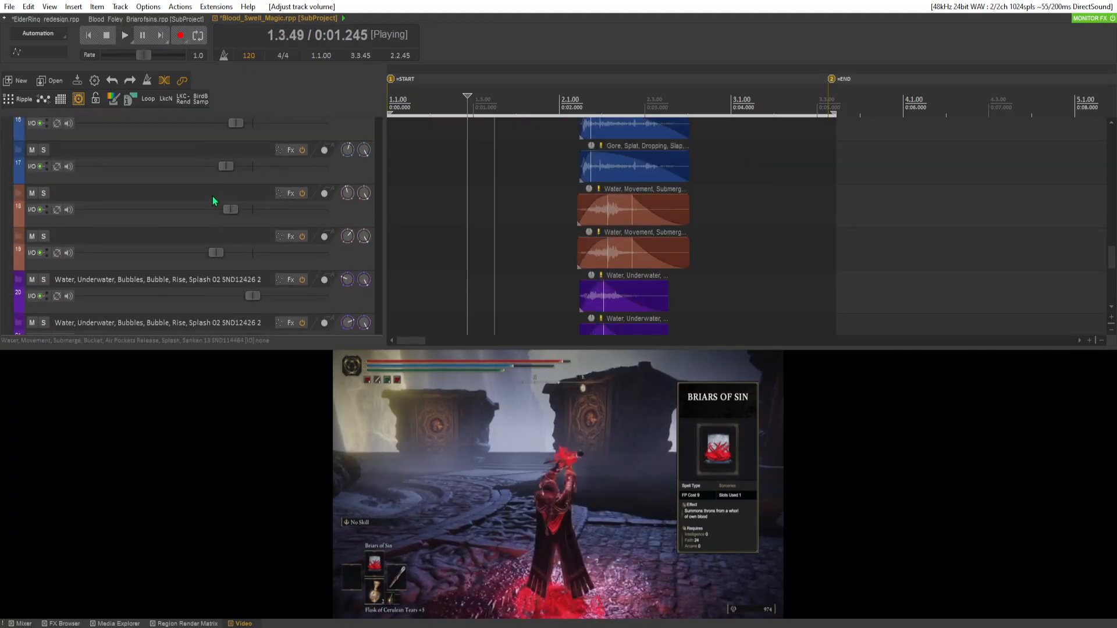
scroll(206, 197, "down", 2)
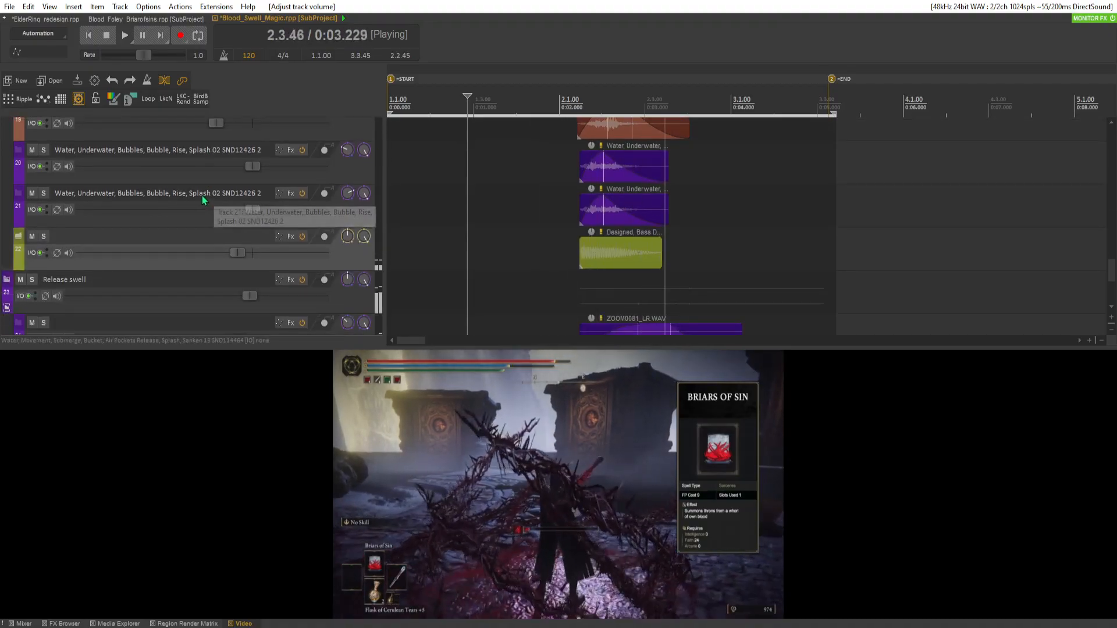
scroll(199, 193, "down", 4)
key("space")
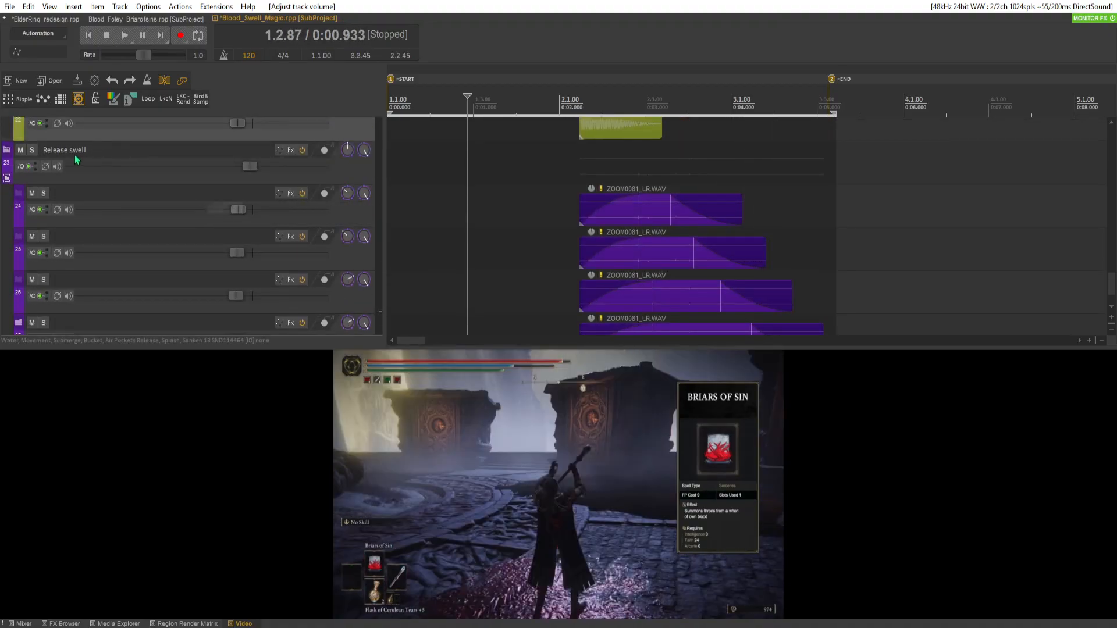
scroll(61, 155, "up", 2)
scroll(61, 155, "up", 1)
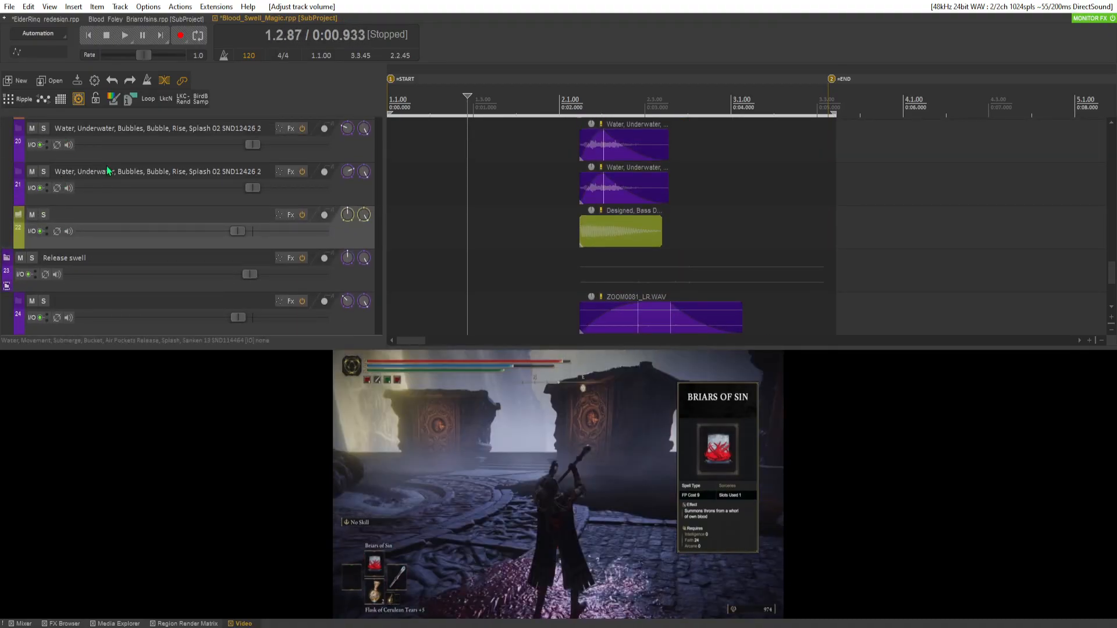
Save and render the Blood_Swell_Magic subproject, switch to the Blood_Foley_Briarofsins subproject and close its H-Reverb window.
left_click(61, 53)
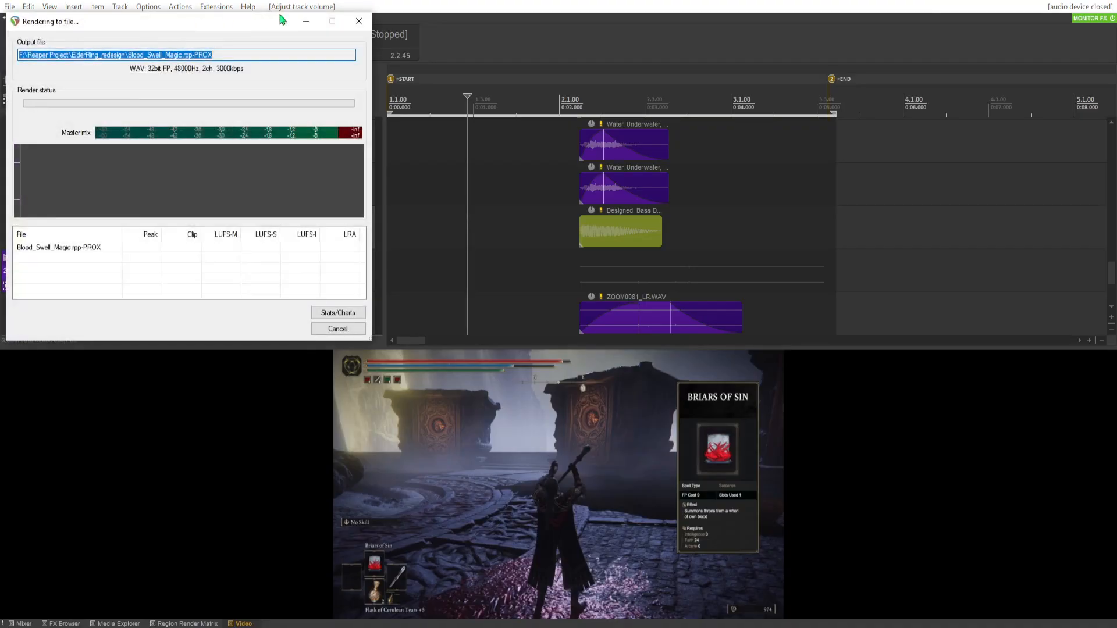
left_click(132, 21)
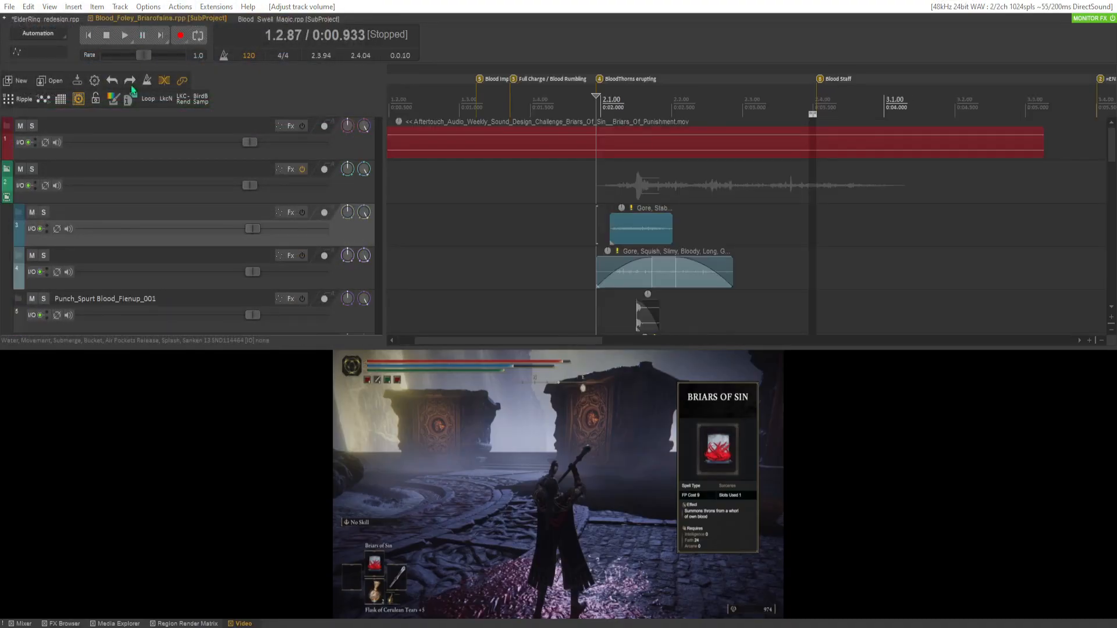
left_click(471, 94)
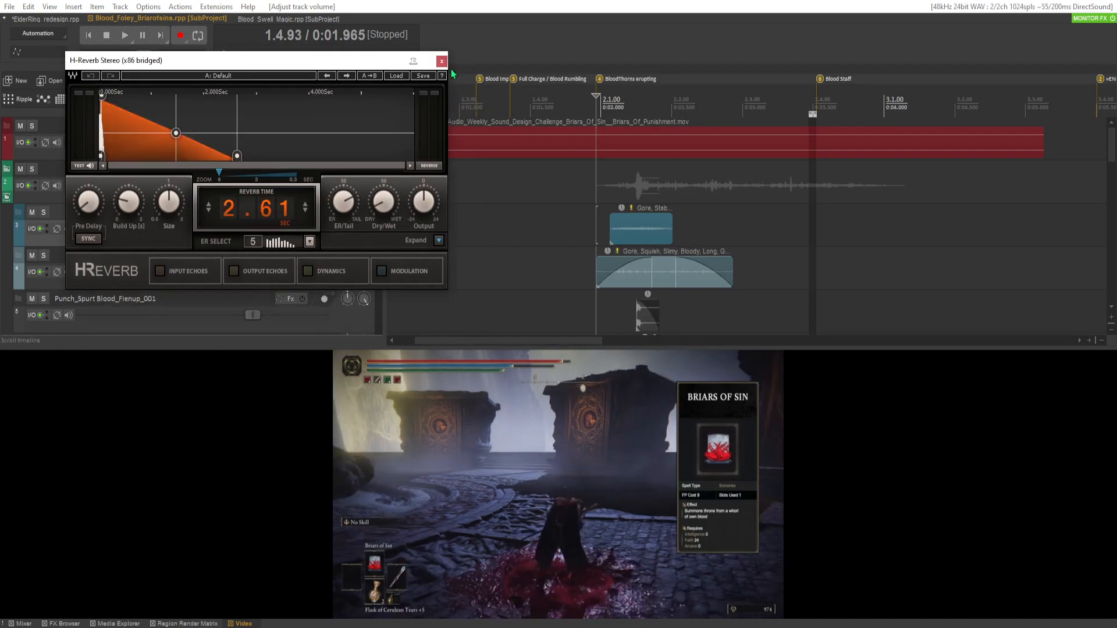
left_click(441, 61)
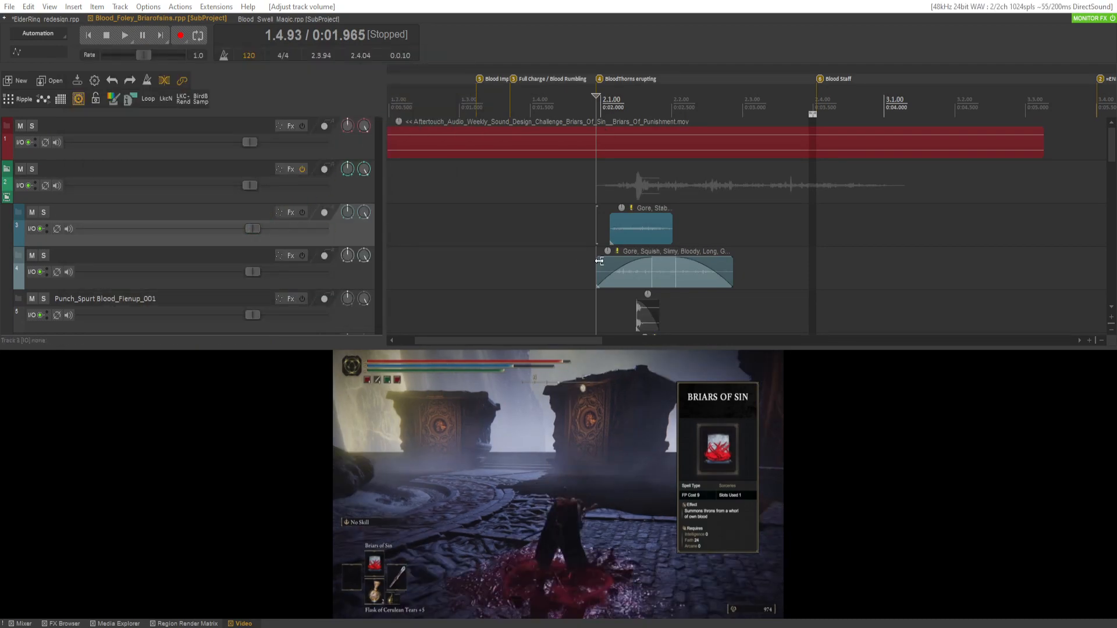
Audition the gore and blood foley layers around the BloodThorns erupting marker against the video.
scroll(599, 262, "down", 3)
scroll(593, 259, "up", 5)
scroll(107, 169, "down", 3)
key("space")
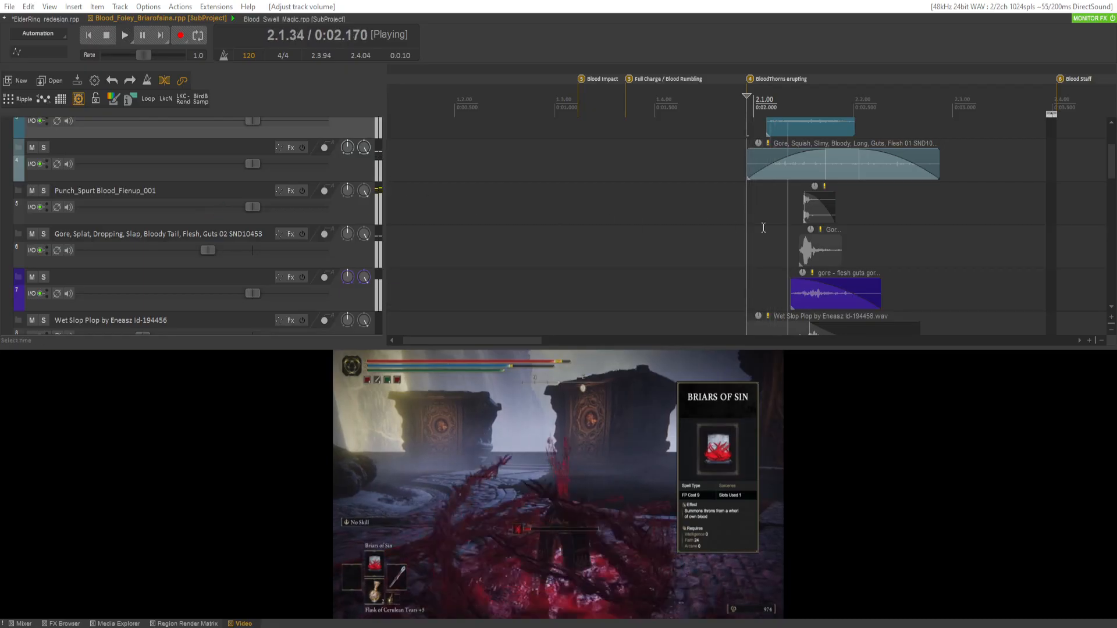
key("space")
scroll(287, 257, "up", 3)
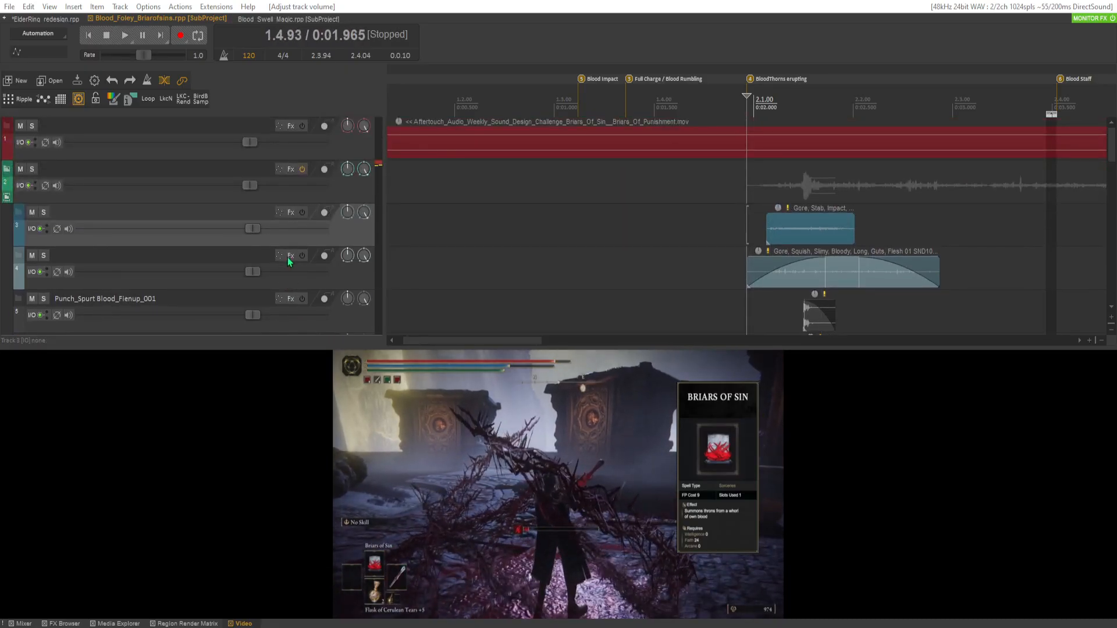
key("space")
key("space")
Check the green folder track's effects chain, filter the plug-ins for "event" and add JS: Event Horizon Clipper to that track.
left_click(291, 171)
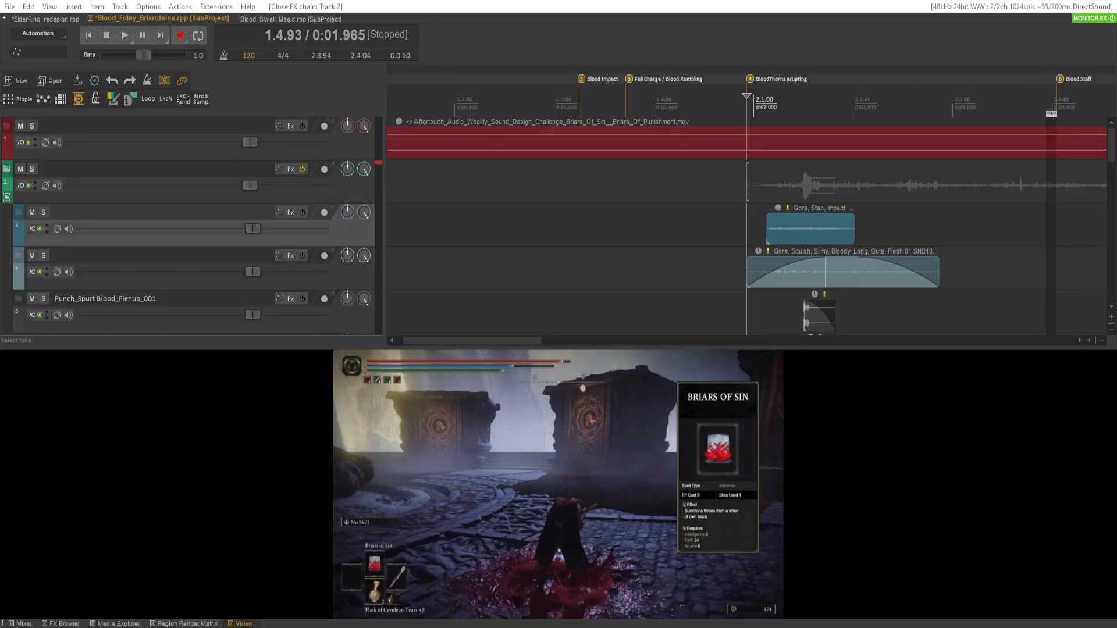
key("shift+f")
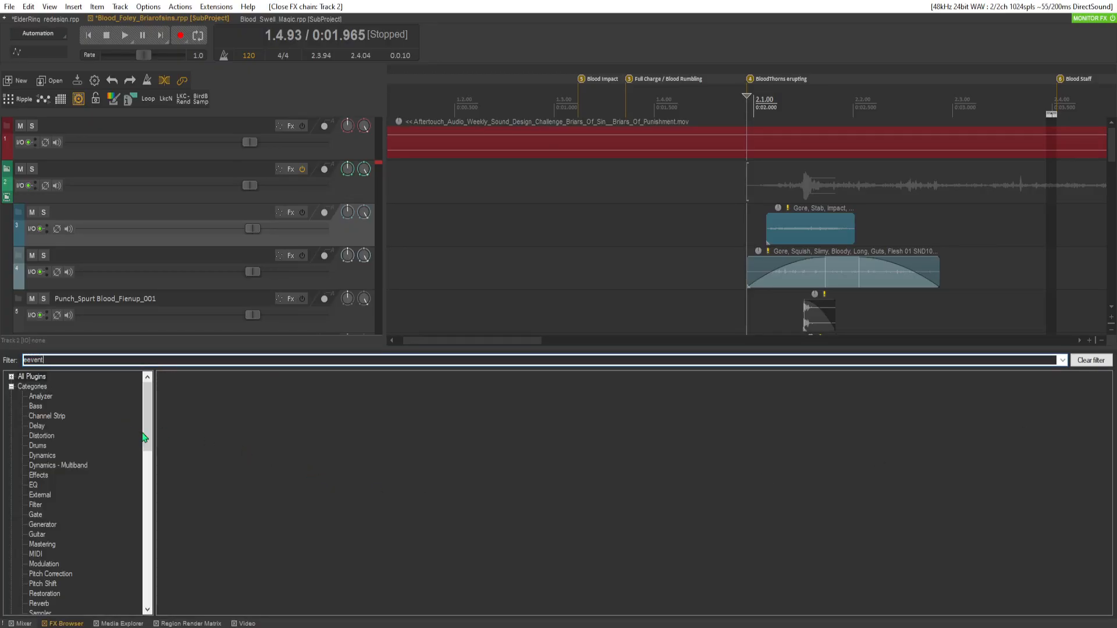
key("BackSpace")
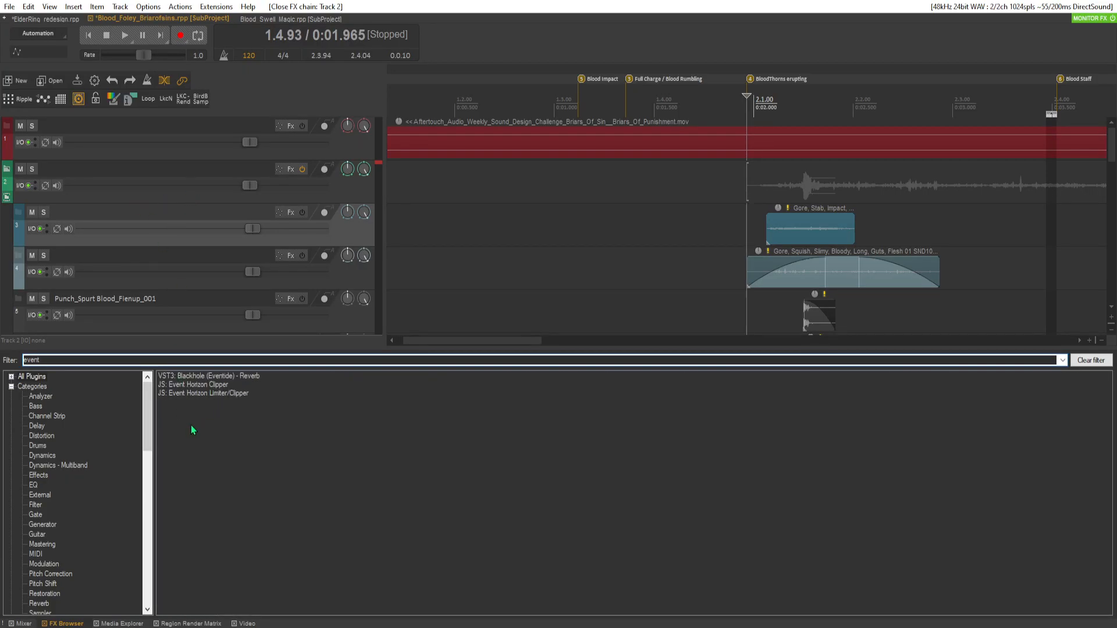
double_click(204, 386)
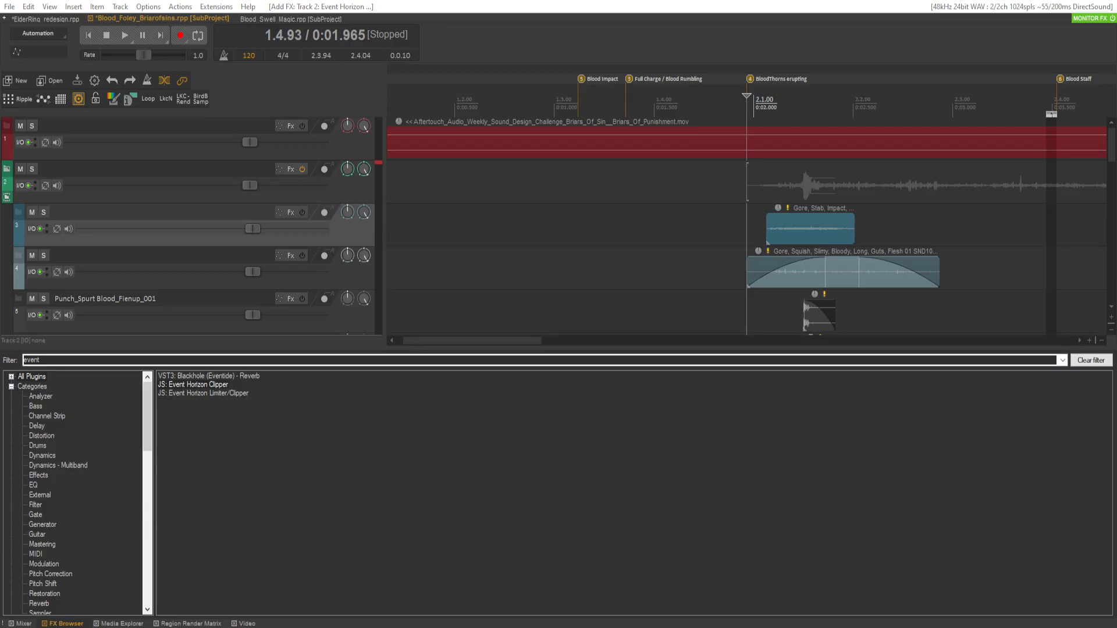
Adjust the Event Horizon Clipper and kHs effect parameters on the green folder track while auditioning the thorn eruption, and save the subproject.
key("space")
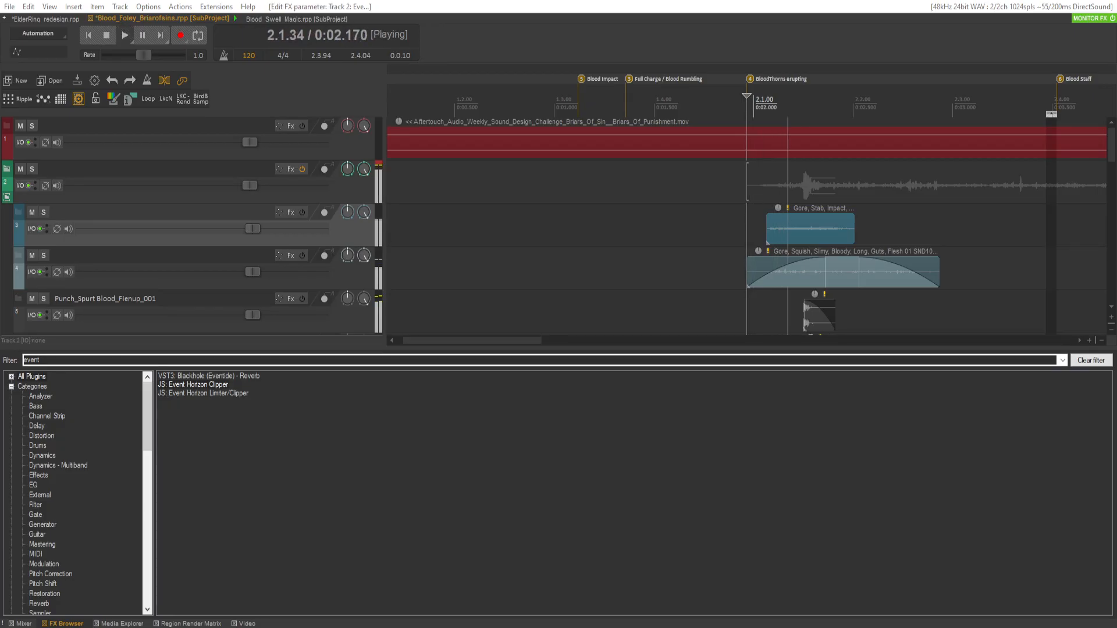
key("space")
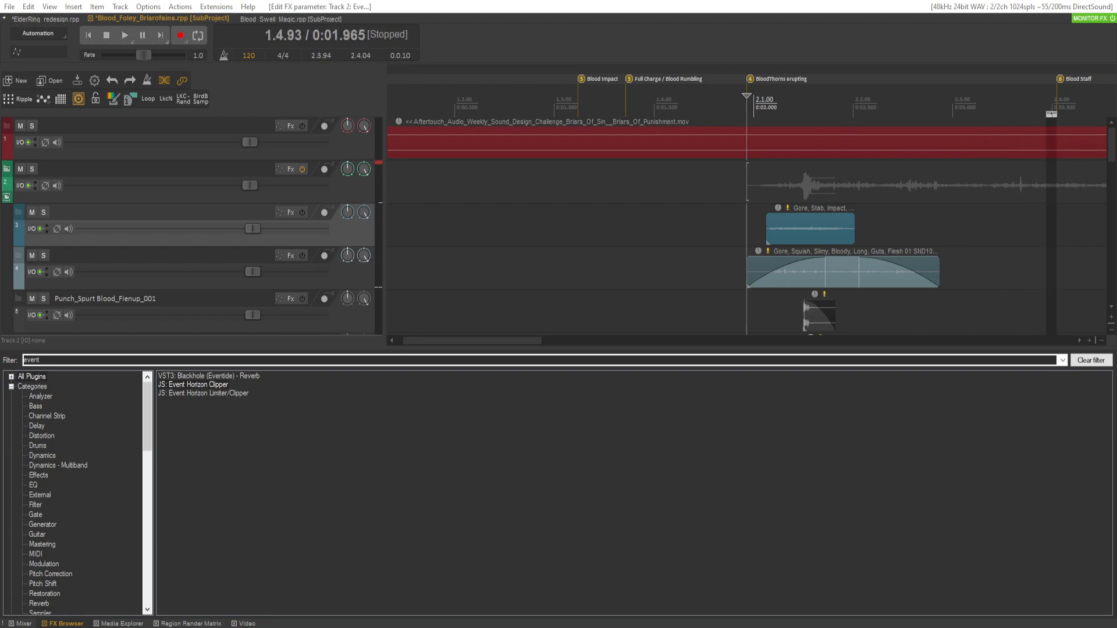
key("space")
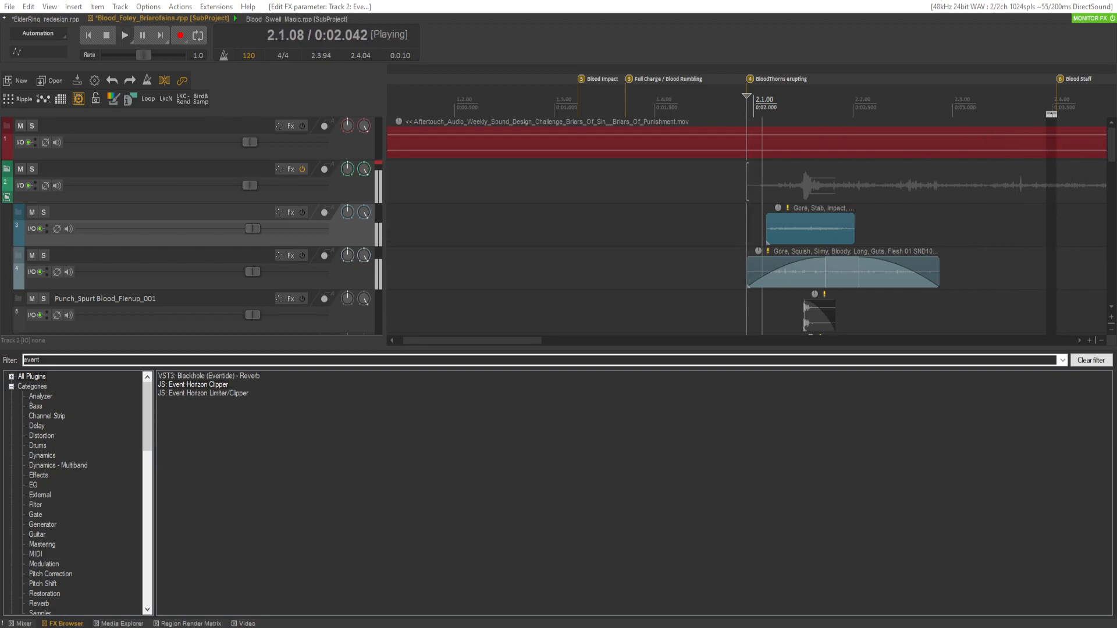
key("space")
key("space")
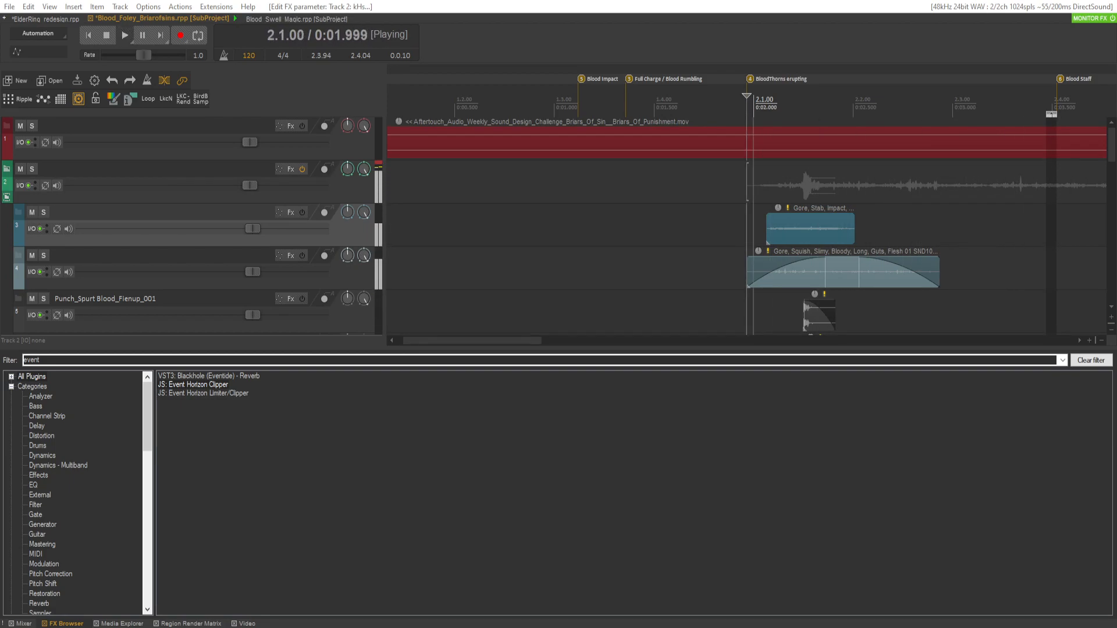
key("space")
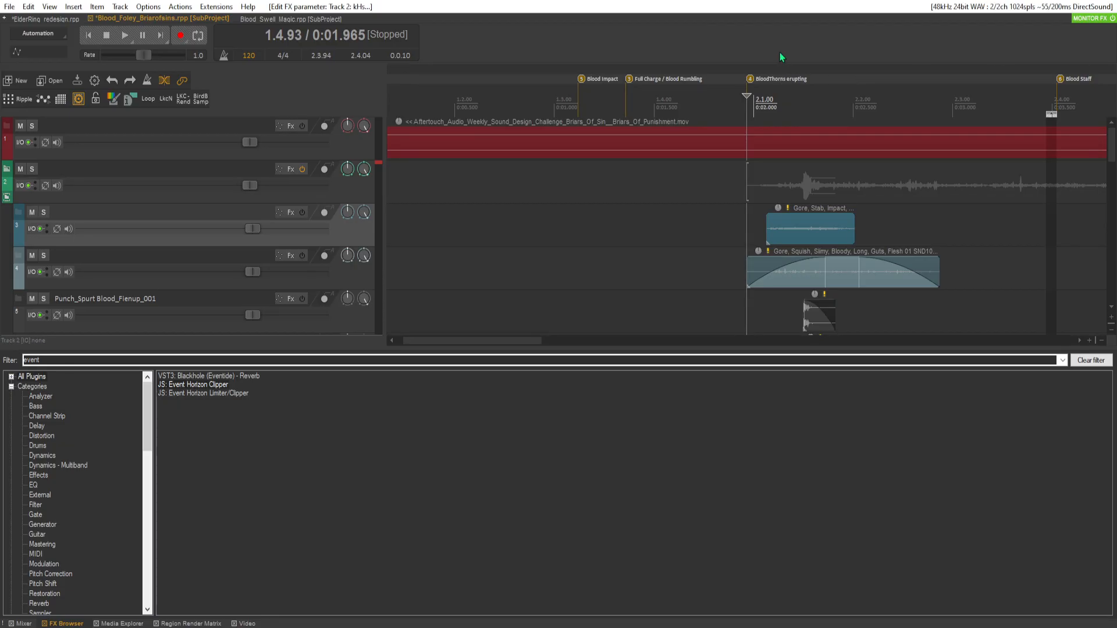
key("ctrl+alt+r")
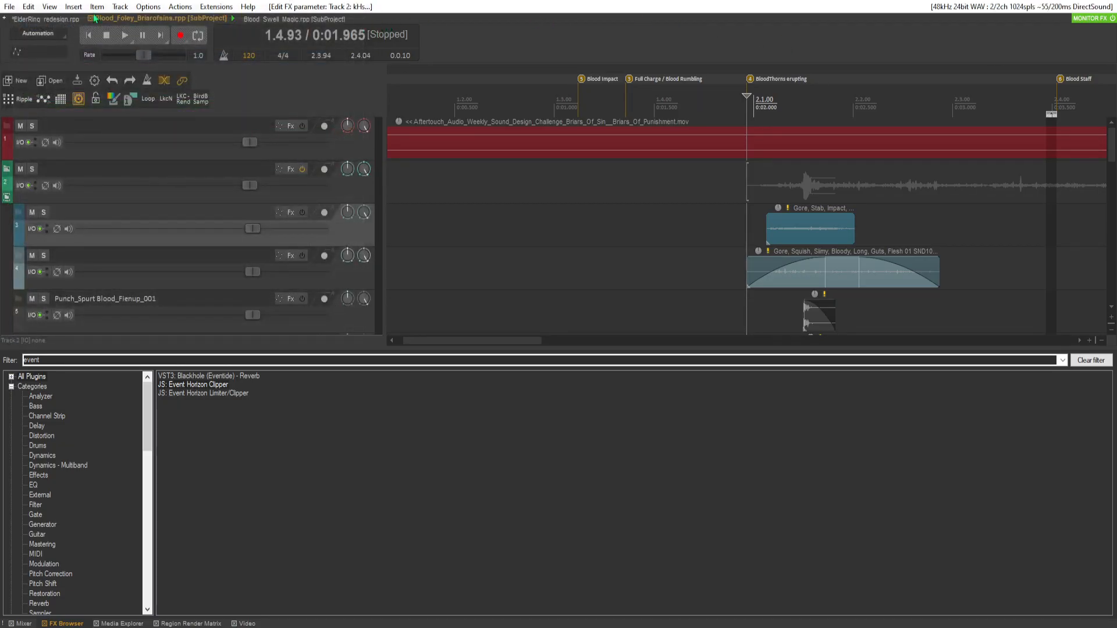
Switch to the ElderRing_redesign project, bring back the gameplay video and play the ability from near the start.
left_click(58, 19)
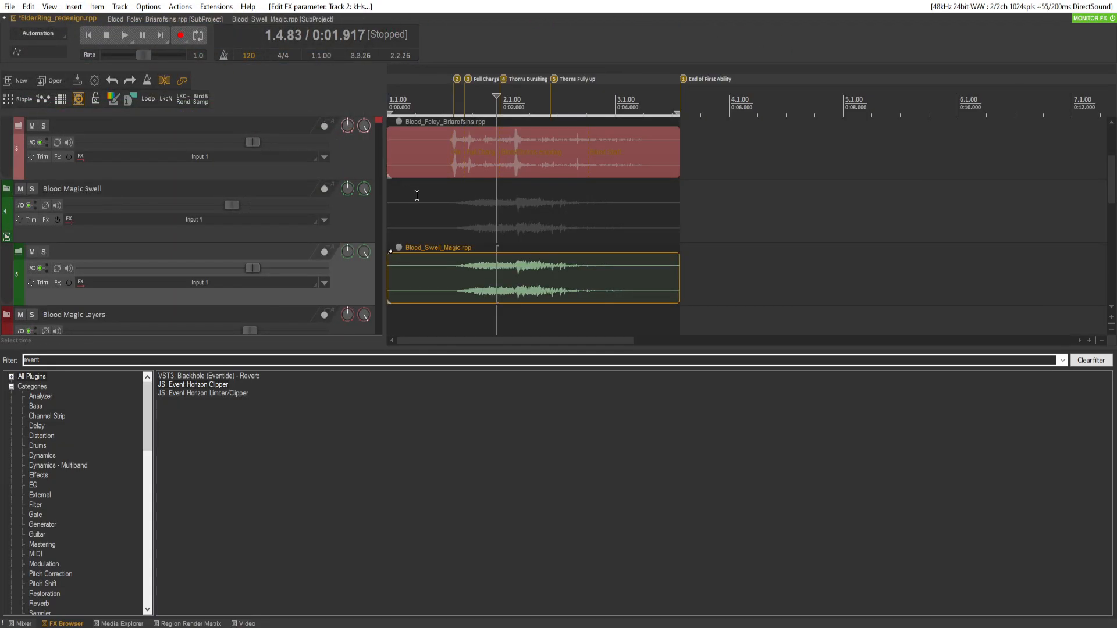
left_click(400, 224)
left_click(254, 624)
key("space")
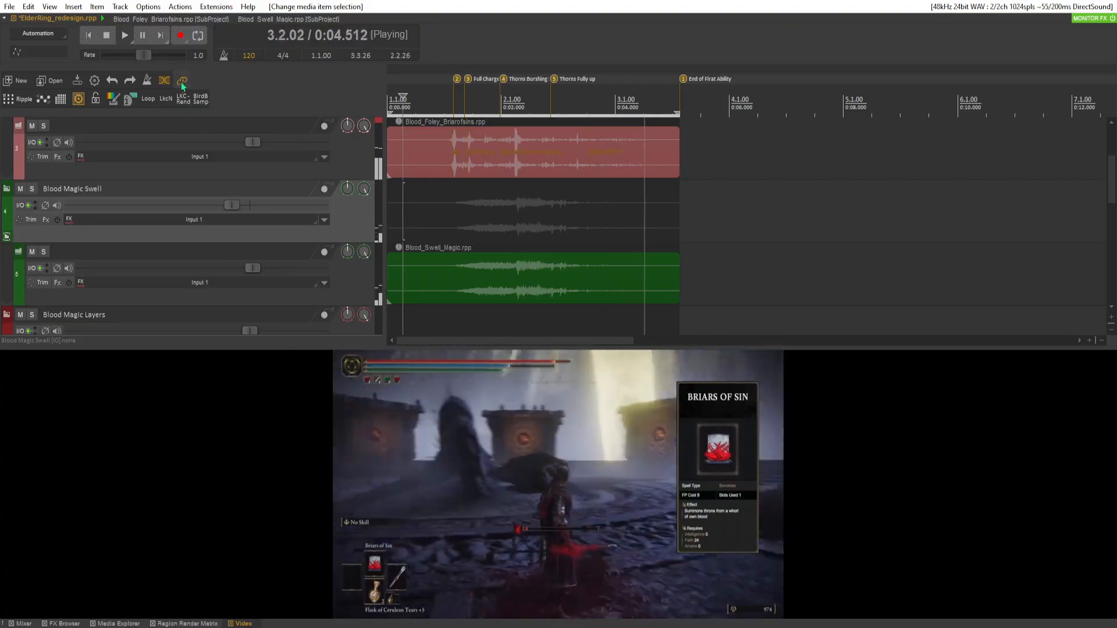
Return to the Blood_Swell_Magic subproject, close the H-Reverb window and audition the Water Movement Submerge folder against the video.
left_click(260, 18)
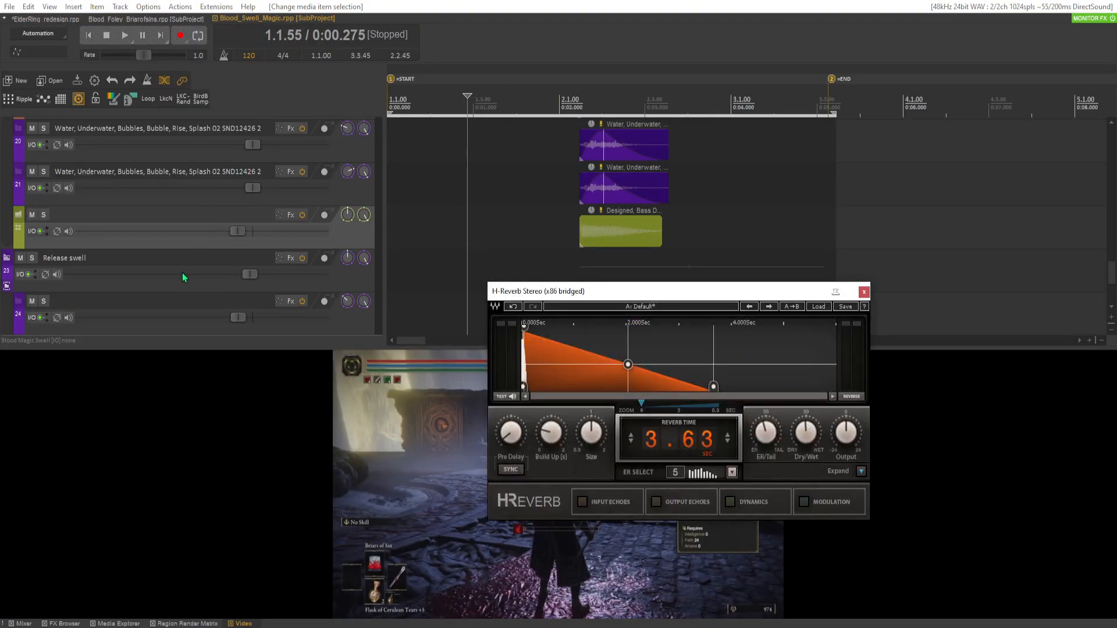
scroll(449, 223, "up", 5)
left_click(864, 292)
scroll(187, 247, "up", 3)
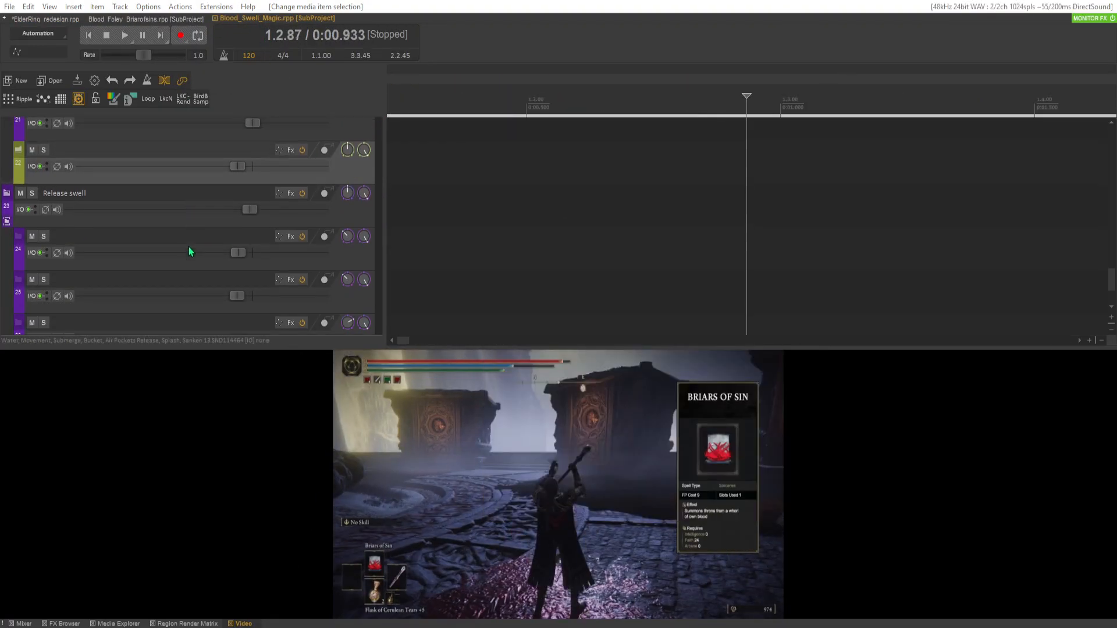
scroll(501, 256, "down", 2)
scroll(267, 247, "up", 4)
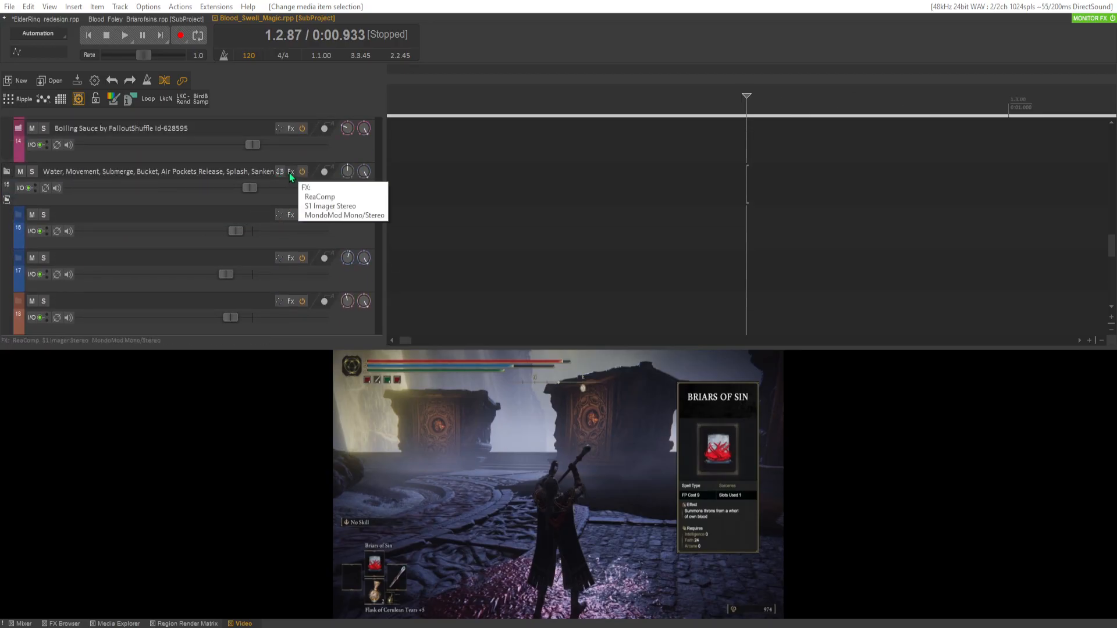
key("space")
scroll(578, 272, "down", 3)
scroll(578, 272, "down", 8)
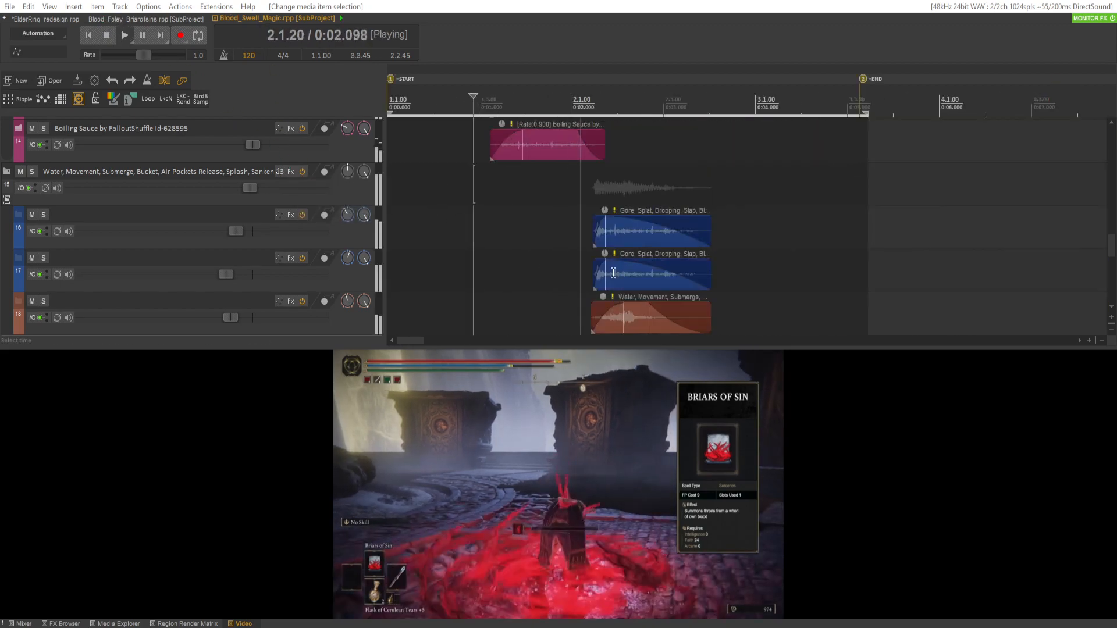
key("space")
Toggle an effect bypass on the Water Movement Submerge folder track and audition the release from just before the gore splats.
left_click(291, 172)
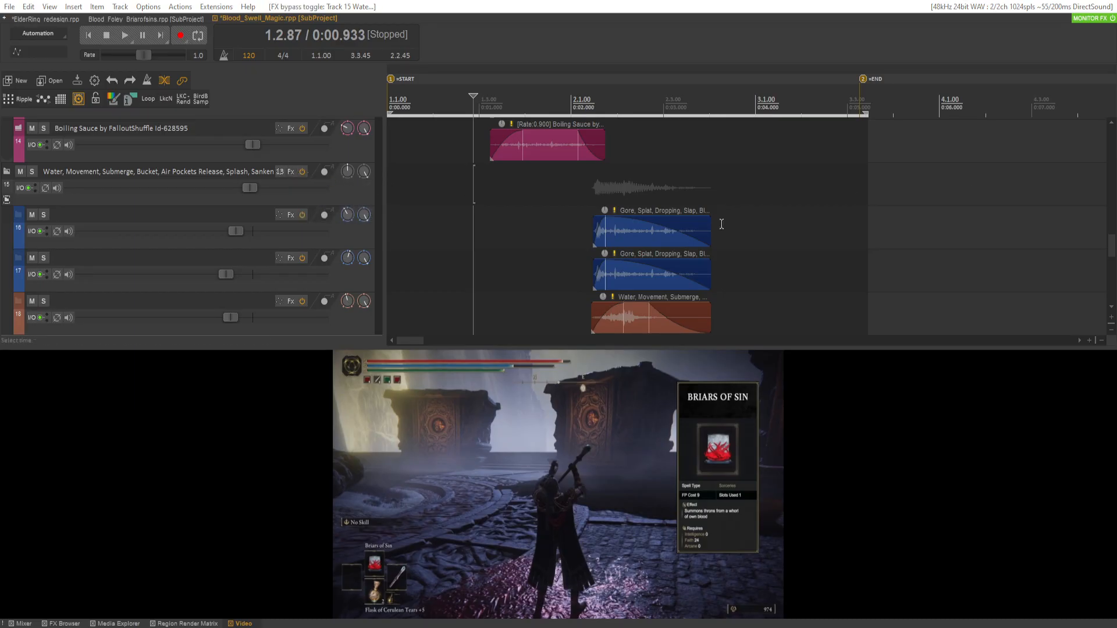
left_click(565, 277)
key("space")
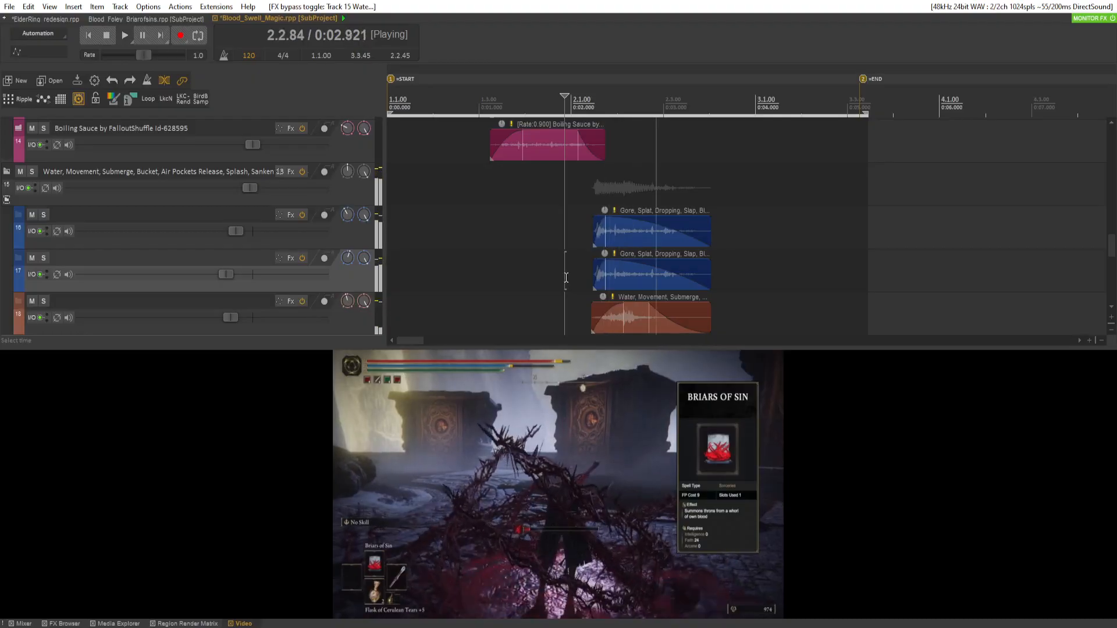
key("space")
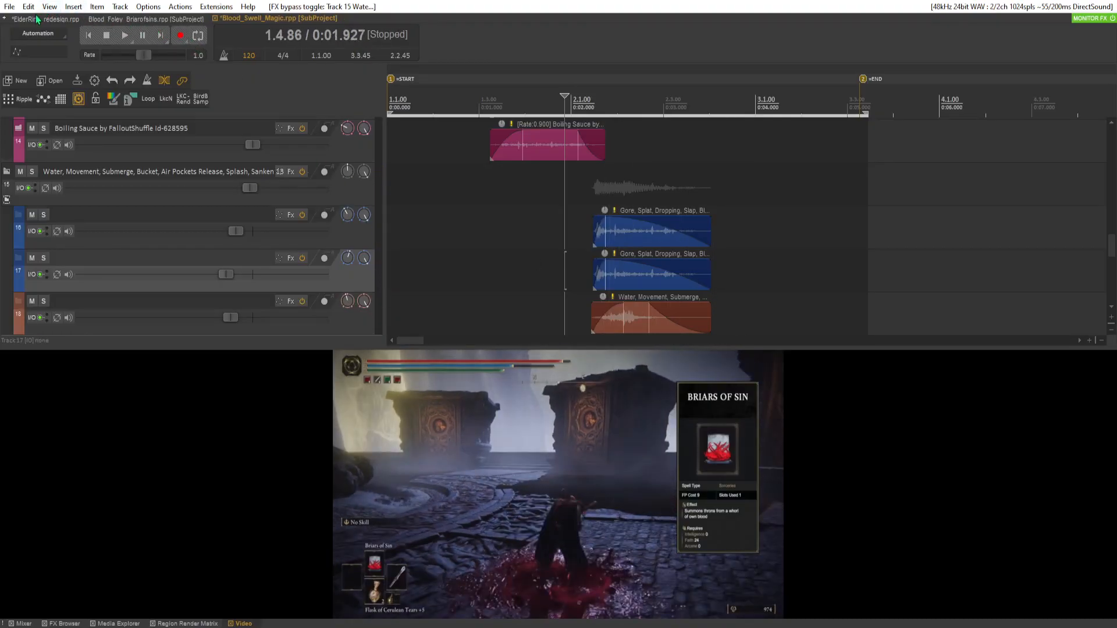
Switch to the ElderRing_redesign project, open the mixer and check the track levels while playing the ability.
left_click(37, 16)
scroll(248, 252, "down", 1)
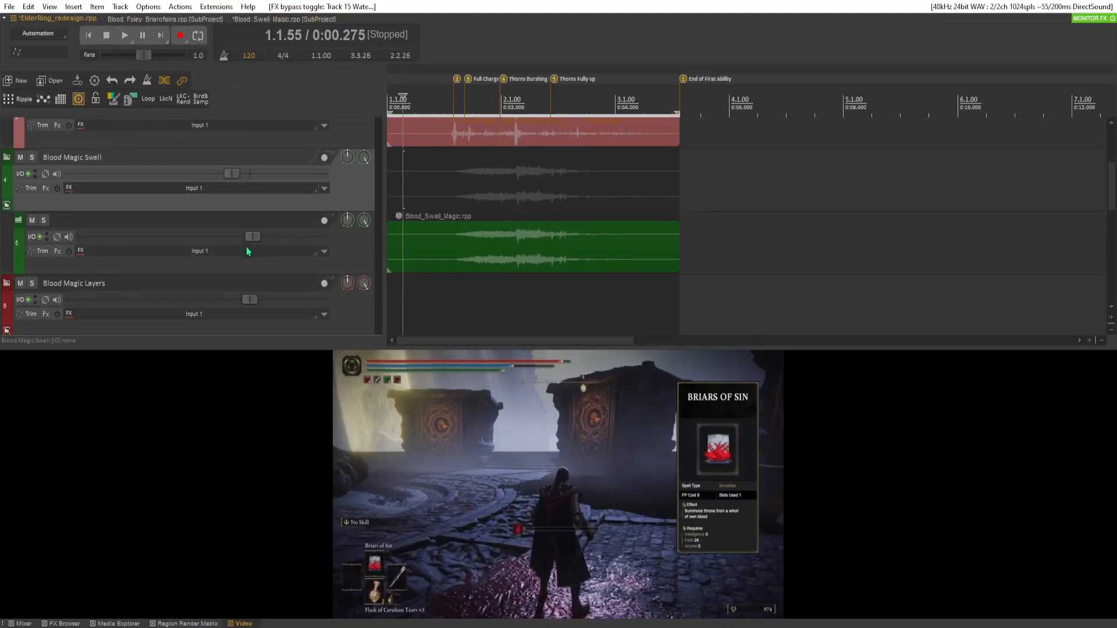
scroll(123, 247, "up", 5)
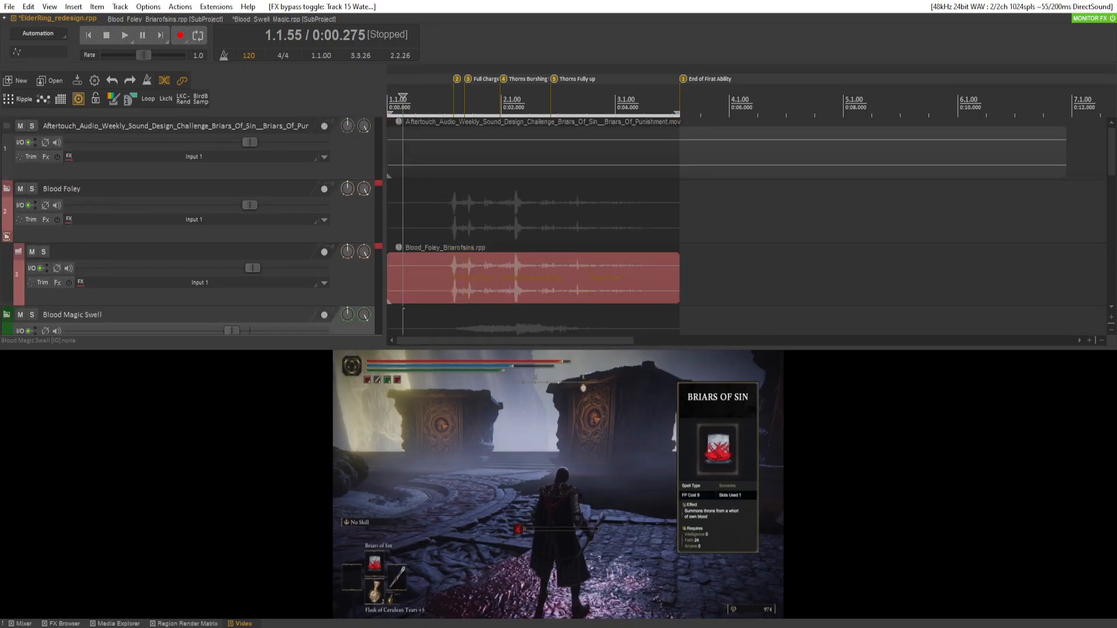
left_click(20, 623)
key("space")
scroll(268, 224, "down", 8)
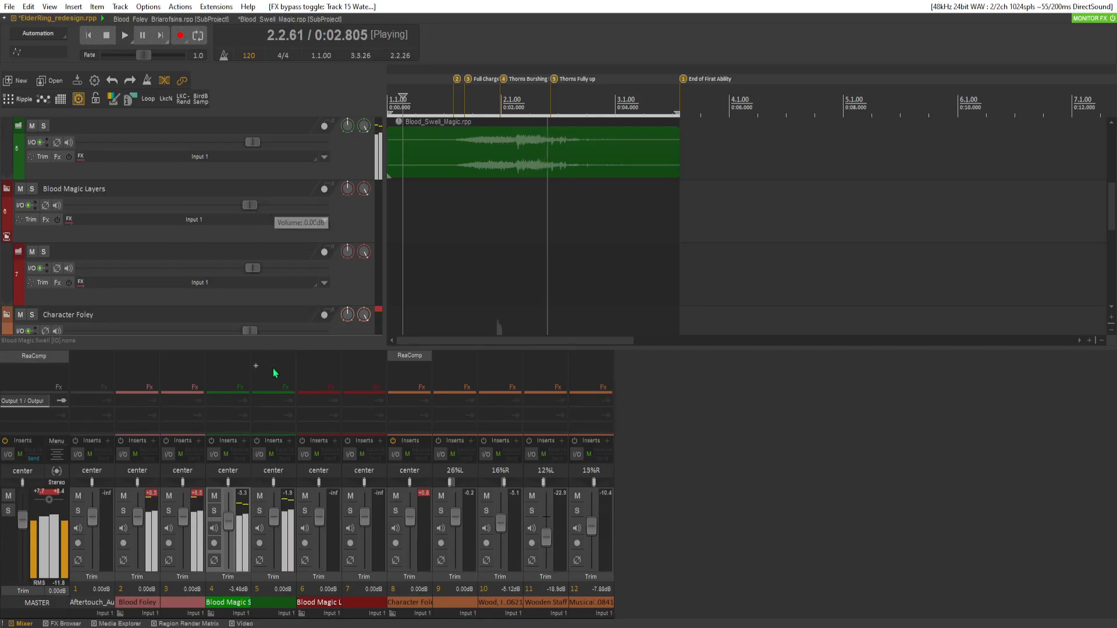
Return to the Blood_Swell_Magic subproject, trim the start of the first blue gore splat item slightly and audition it.
left_click(260, 18)
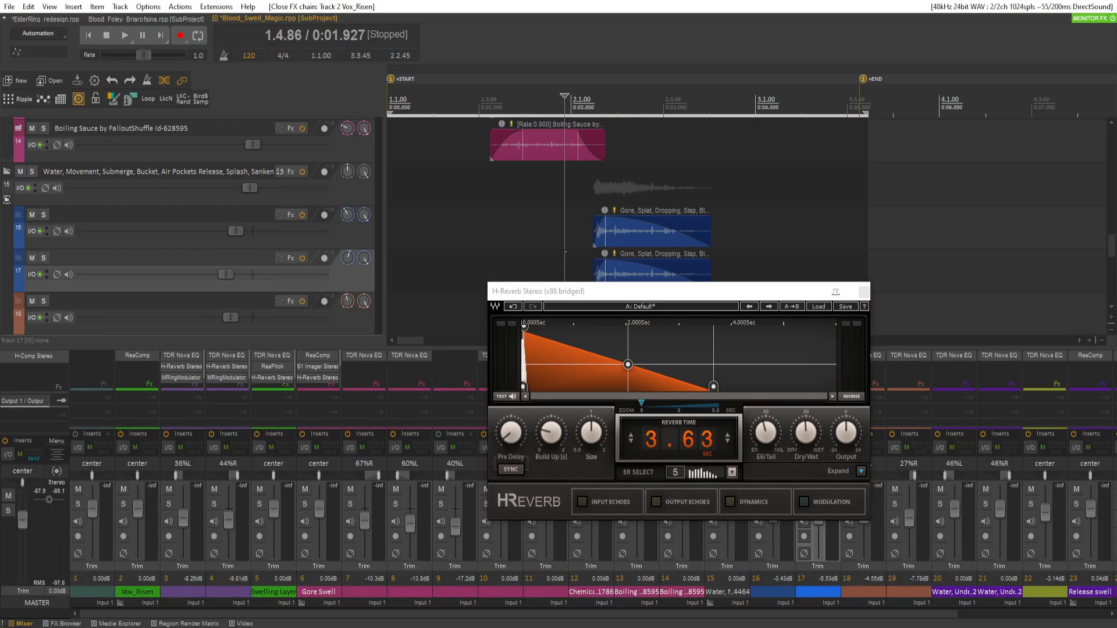
left_click_drag(592, 216, 595, 216)
key("space")
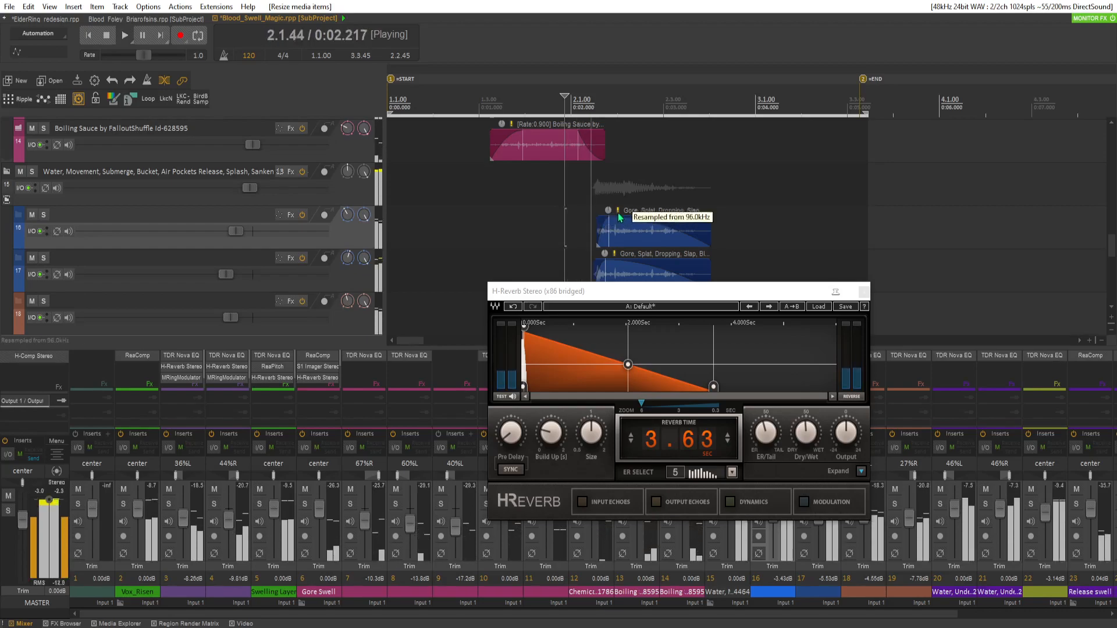
Stop playback, close the H-Reverb window and return to the ElderRing_redesign project.
key("space")
left_click(864, 291)
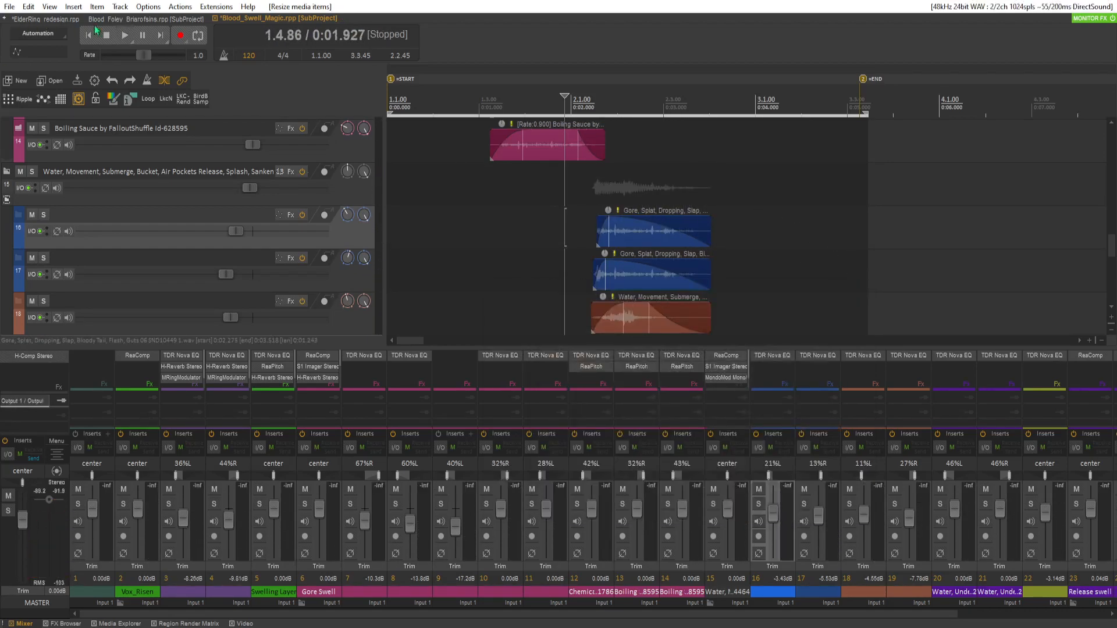
left_click(30, 21)
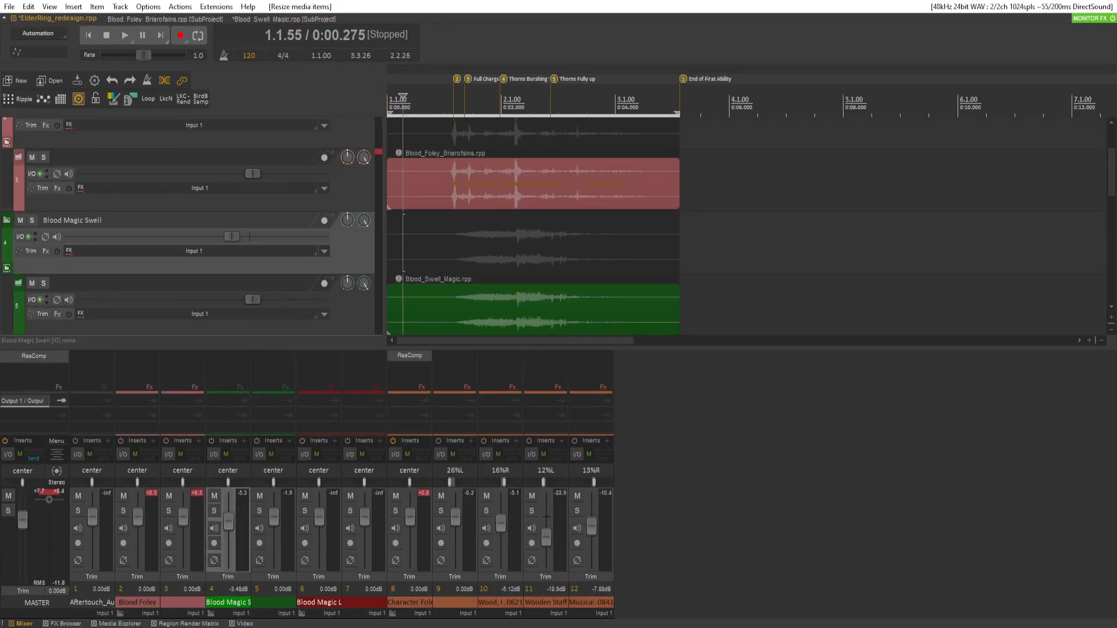
Raise the threshold of the master track's ReaComp to +0.1 dB while playing the ability.
left_click(35, 358)
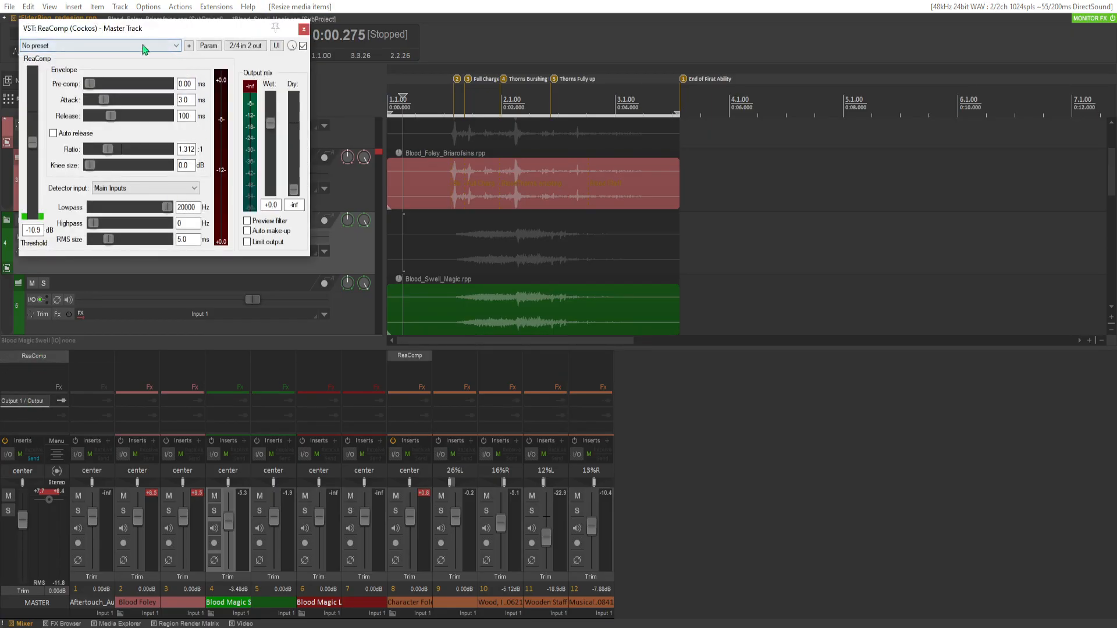
left_click(21, 446)
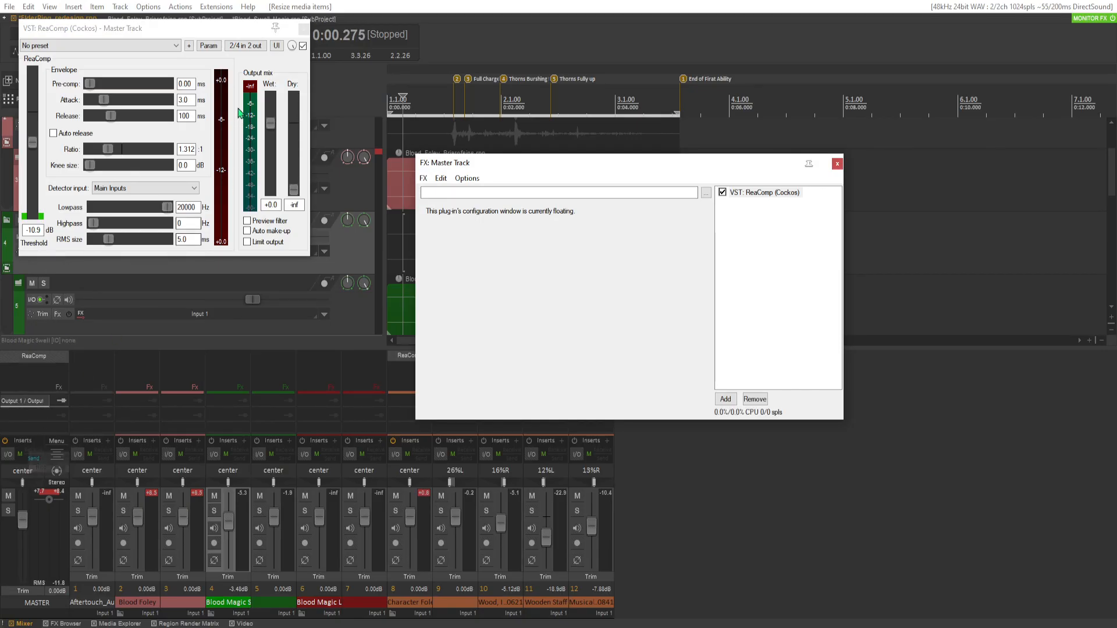
left_click_drag(184, 31, 942, 203)
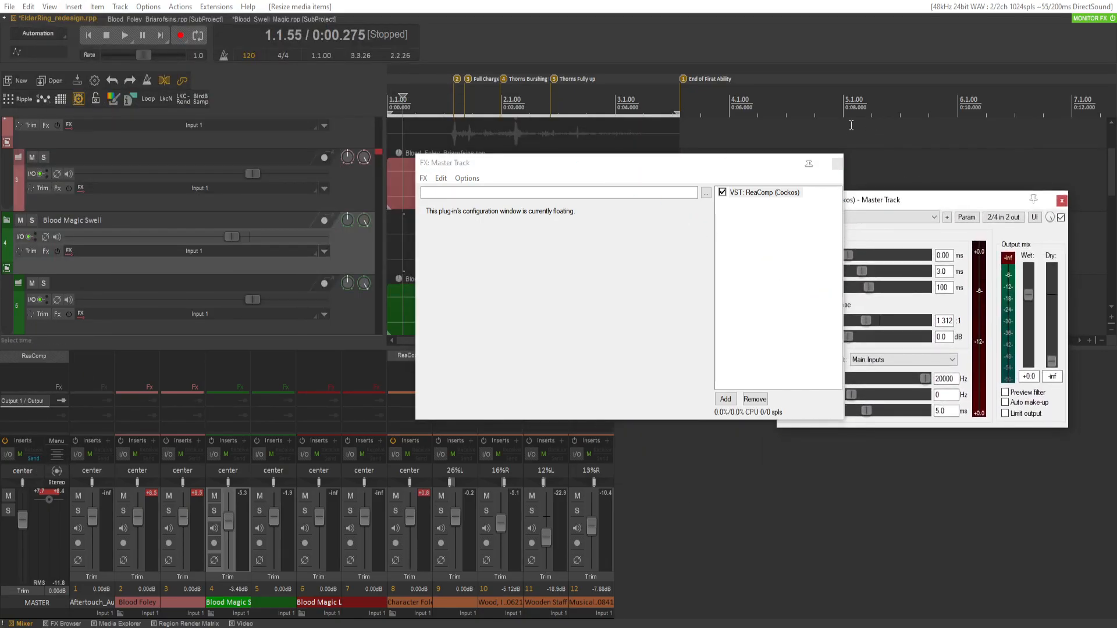
left_click(837, 164)
key("space")
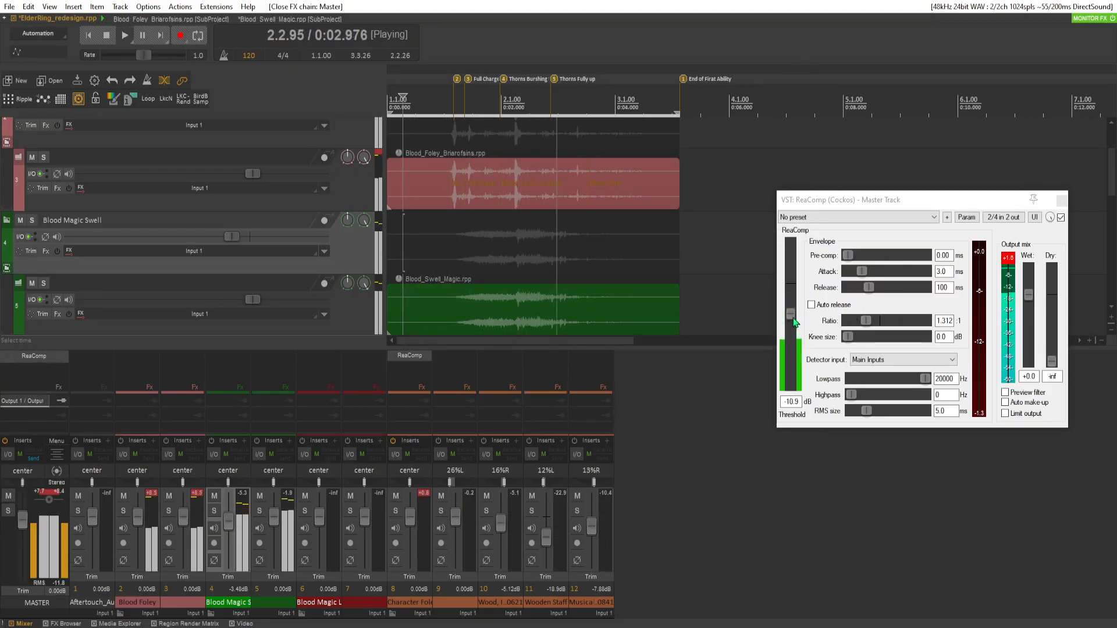
left_click_drag(790, 315, 792, 273)
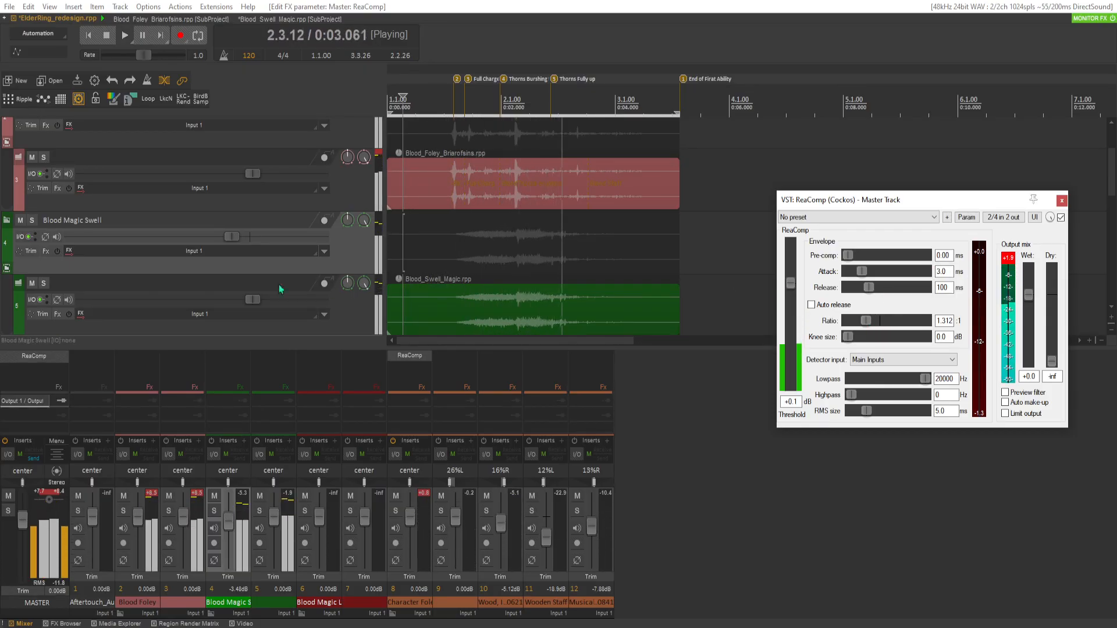
key("space")
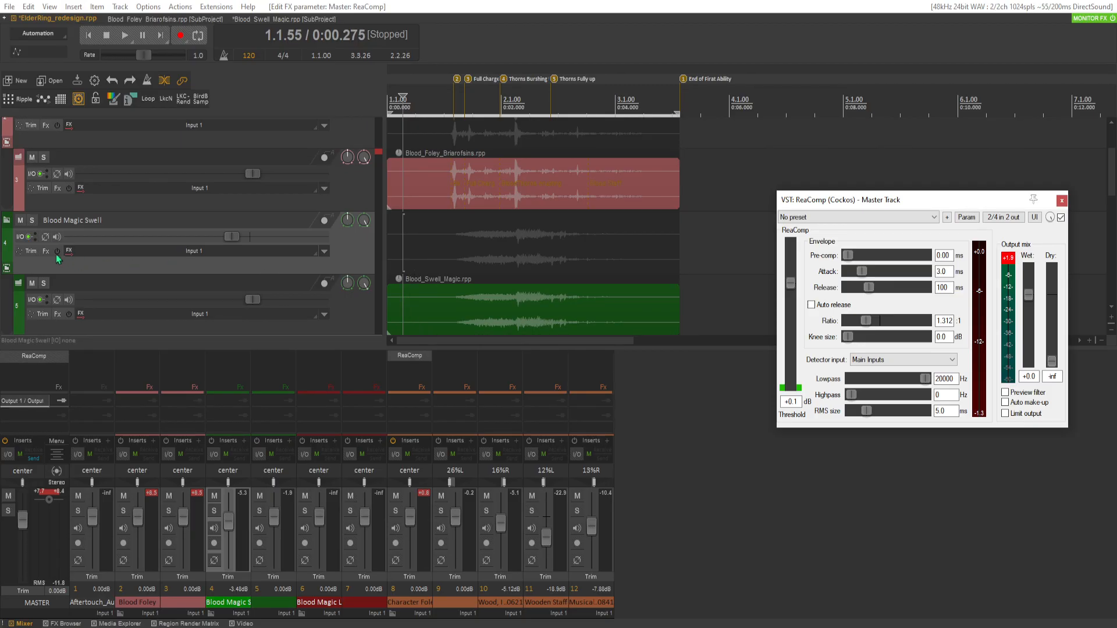
Solo the Blood Magic Swell folder track, reset its volume to 0.00 dB and audition it.
left_click(32, 220)
key("space")
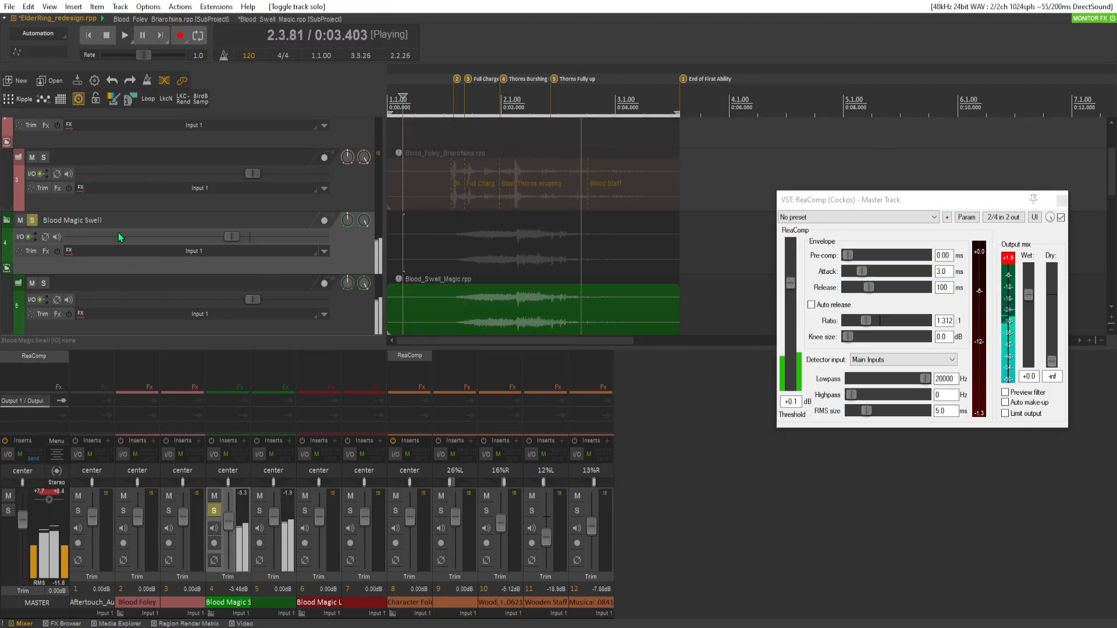
double_click(235, 237)
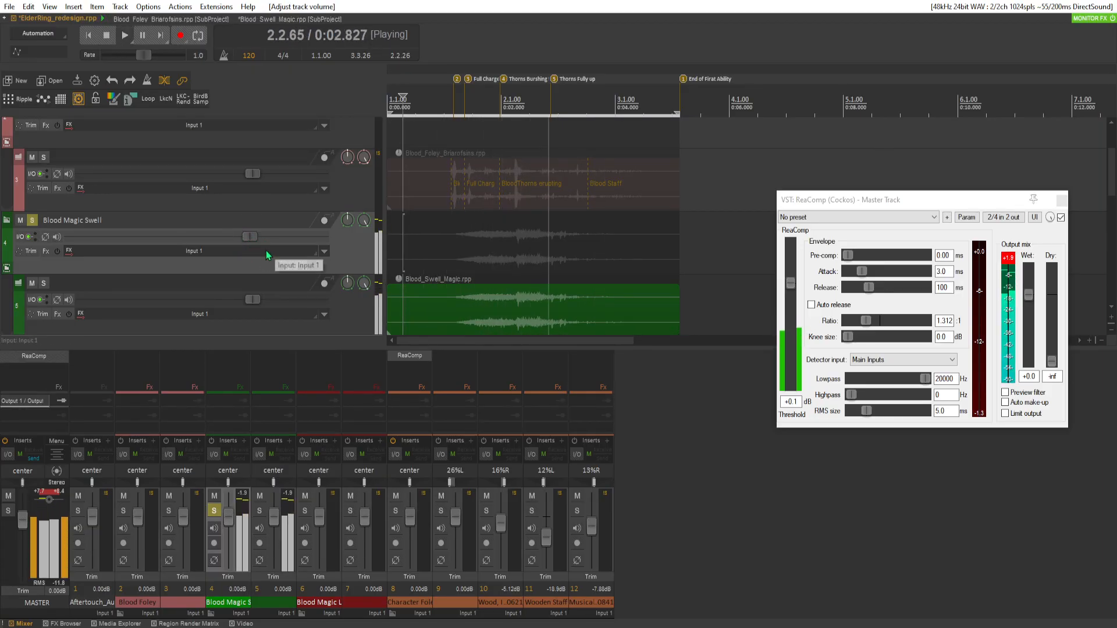
key("space")
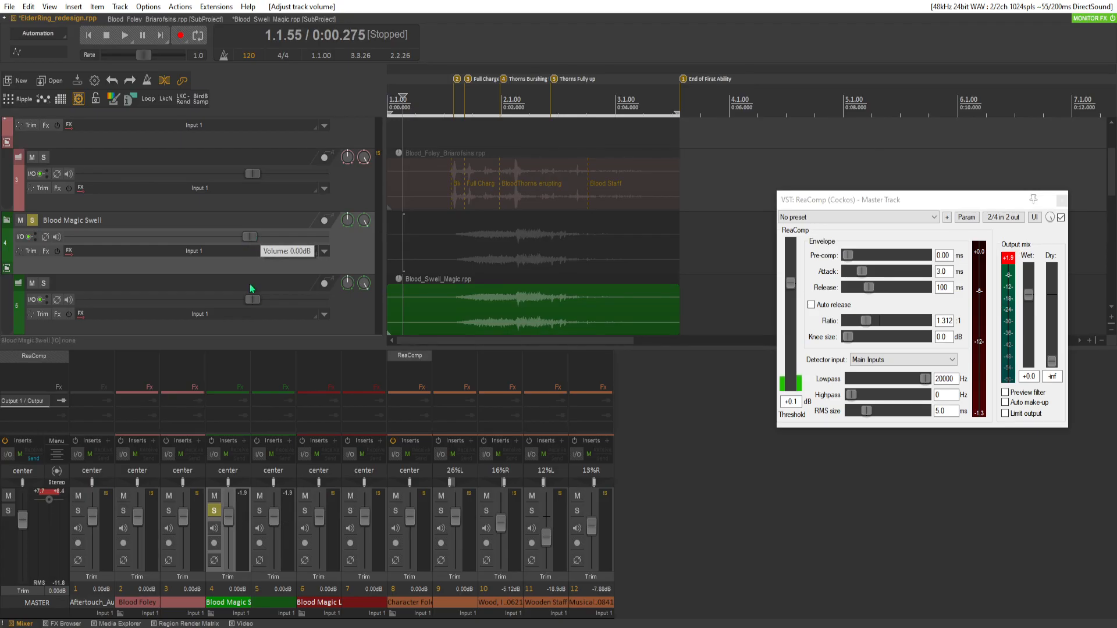
scroll(233, 285, "down", 3)
key("space")
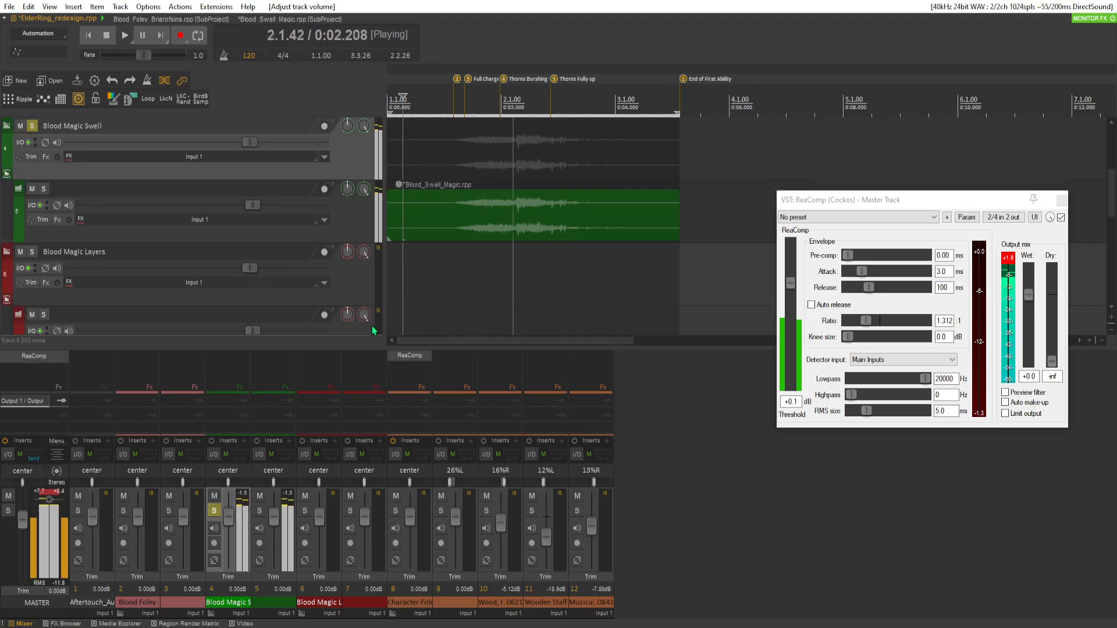
key("space")
Bypass H-Comp on the Blood_Swell_Magic subproject's master track, save the subproject and audition it from the start.
left_click(275, 21)
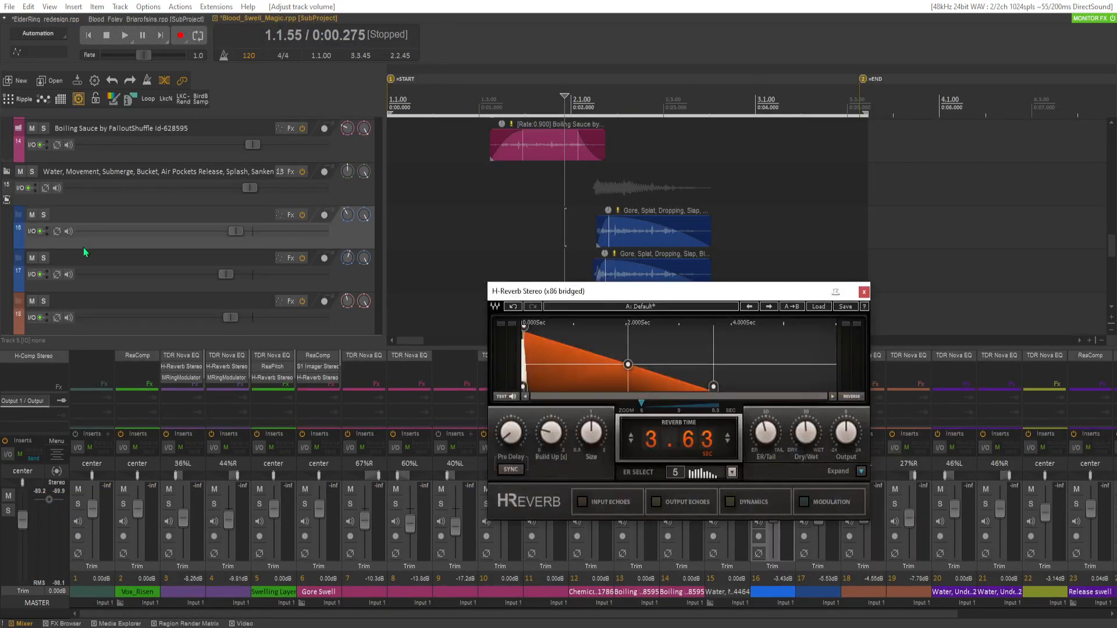
scroll(83, 240, "up", 3)
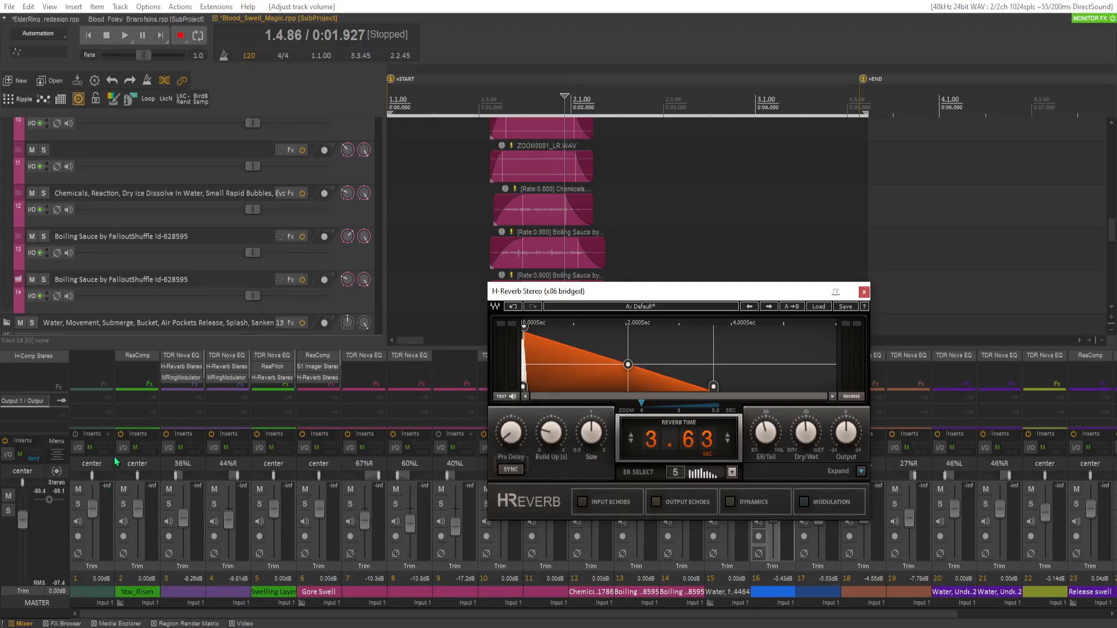
left_click(37, 356)
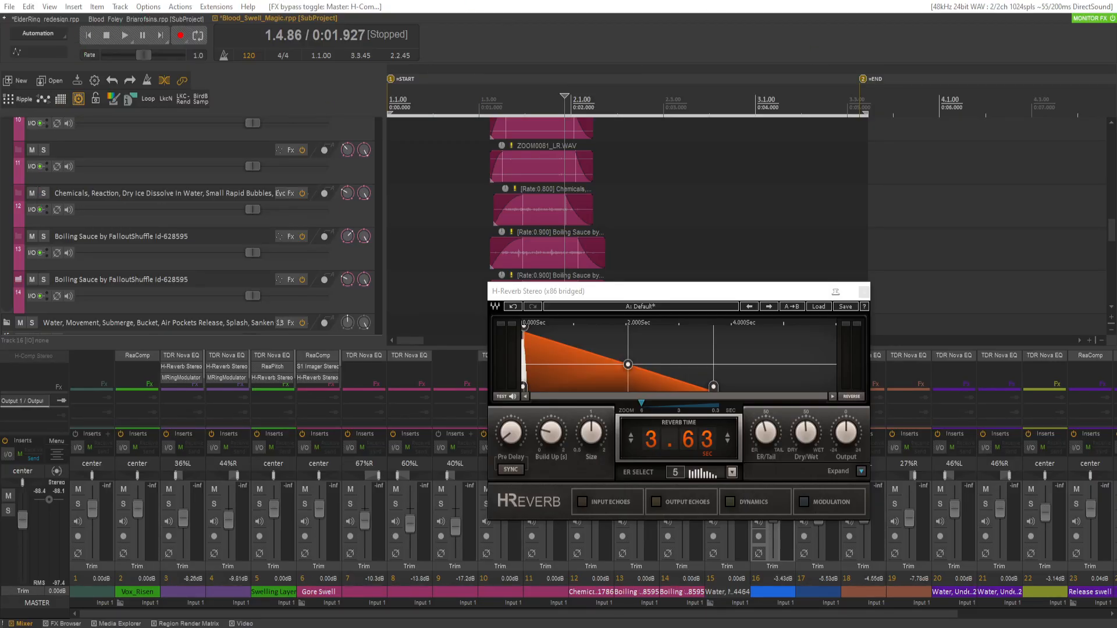
key("ctrl+alt+r")
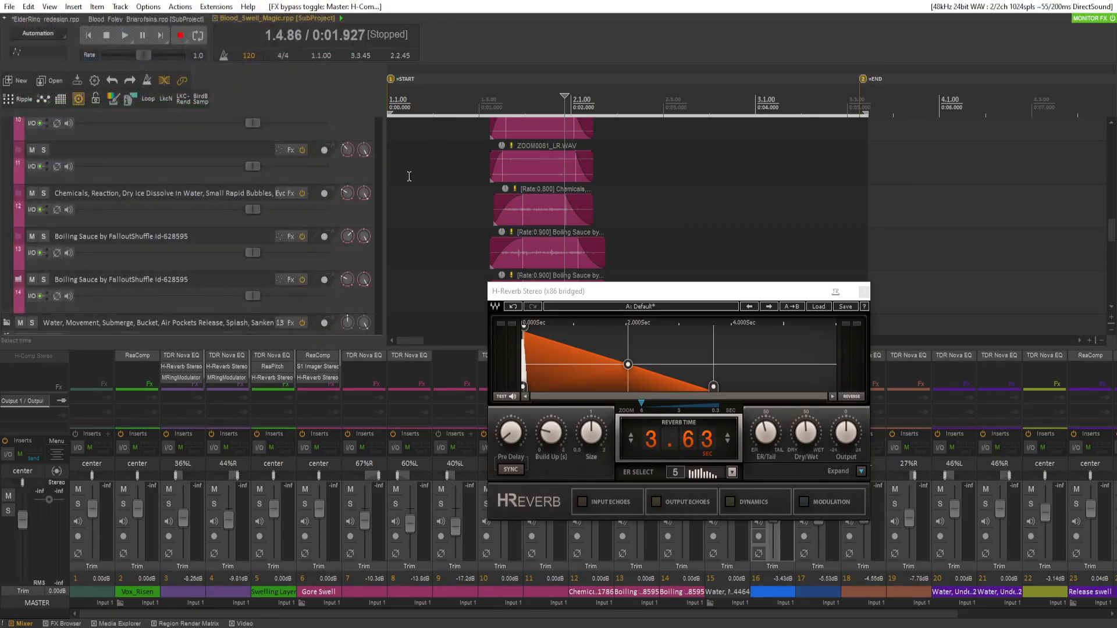
left_click(88, 34)
key("space")
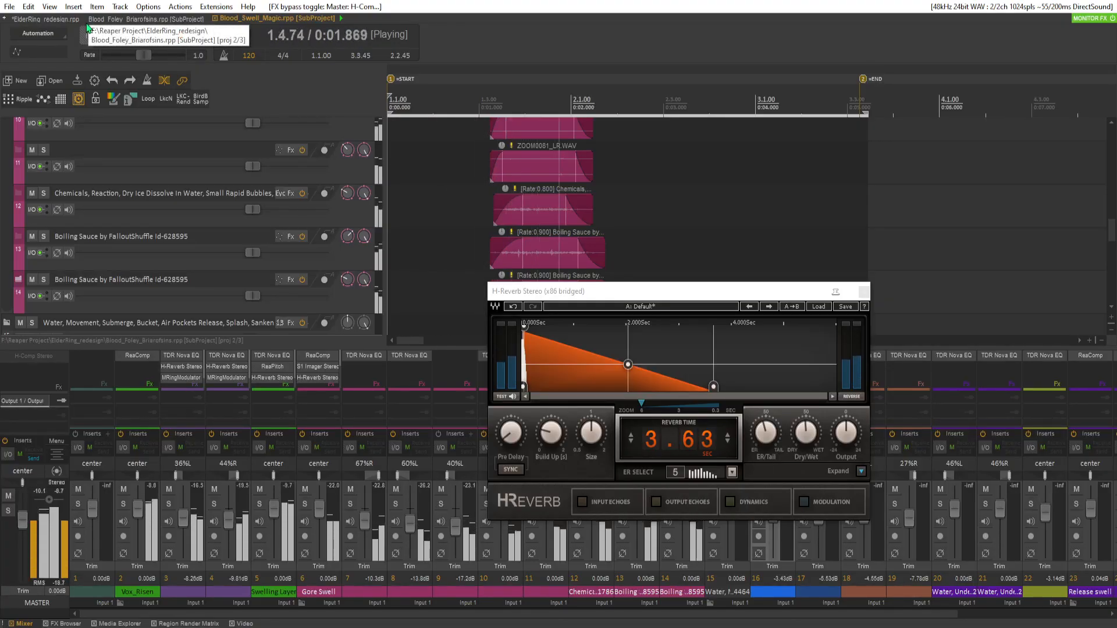
key("space")
Find the JS: Event Horizon Limiter/Clipper by filtering for "event", add it to the master track and audition the swell from the start.
scroll(128, 260, "up", 1)
double_click(23, 521)
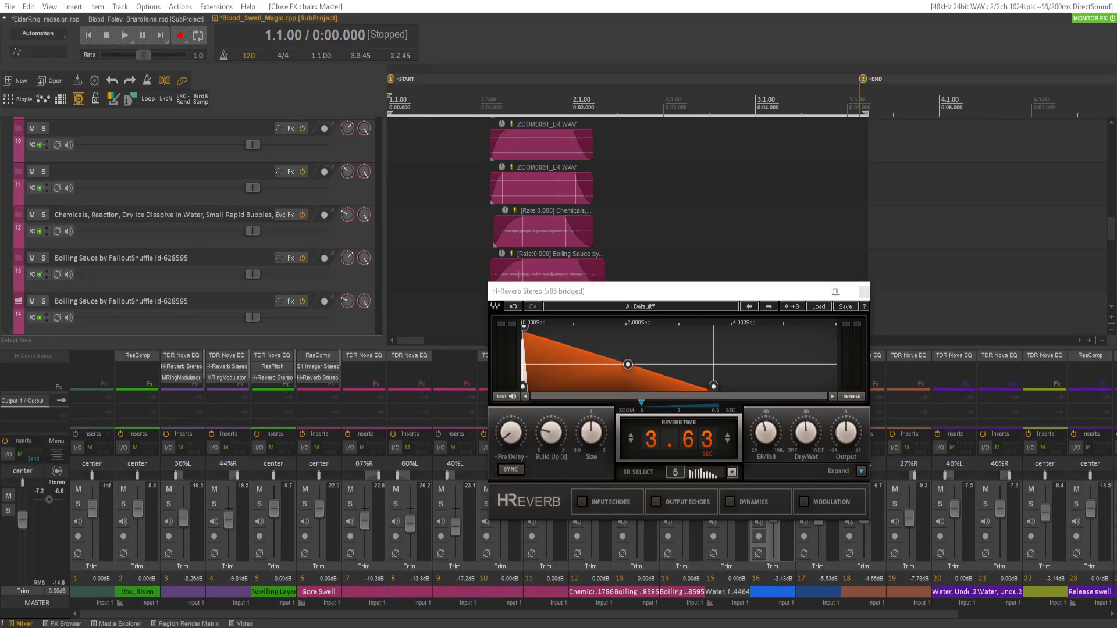
key("ctrl+alt+f")
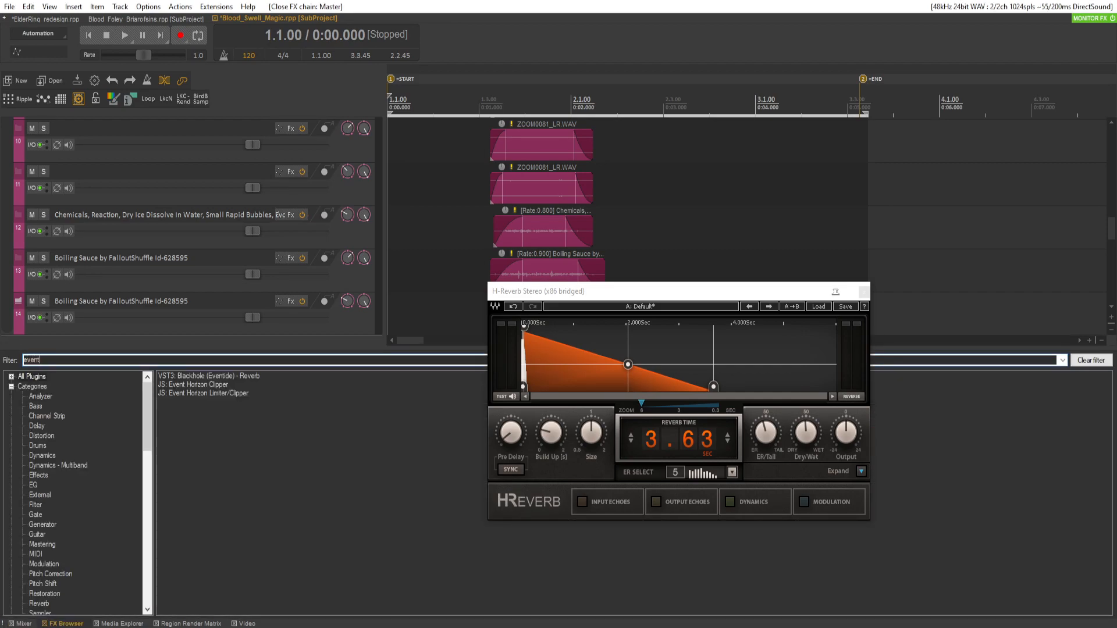
double_click(213, 393)
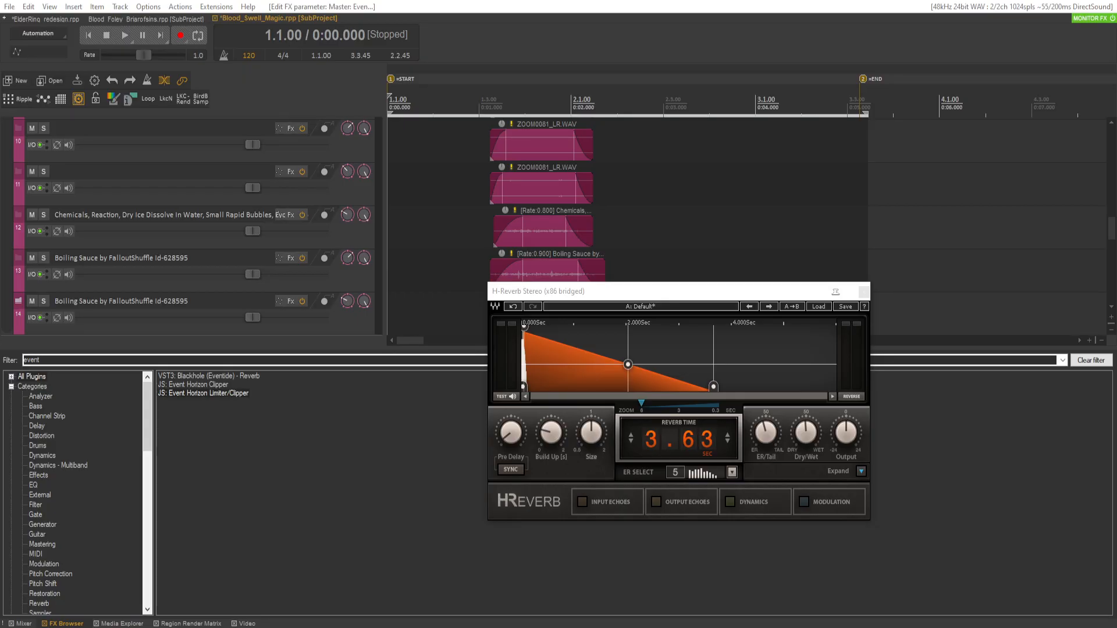
key("space")
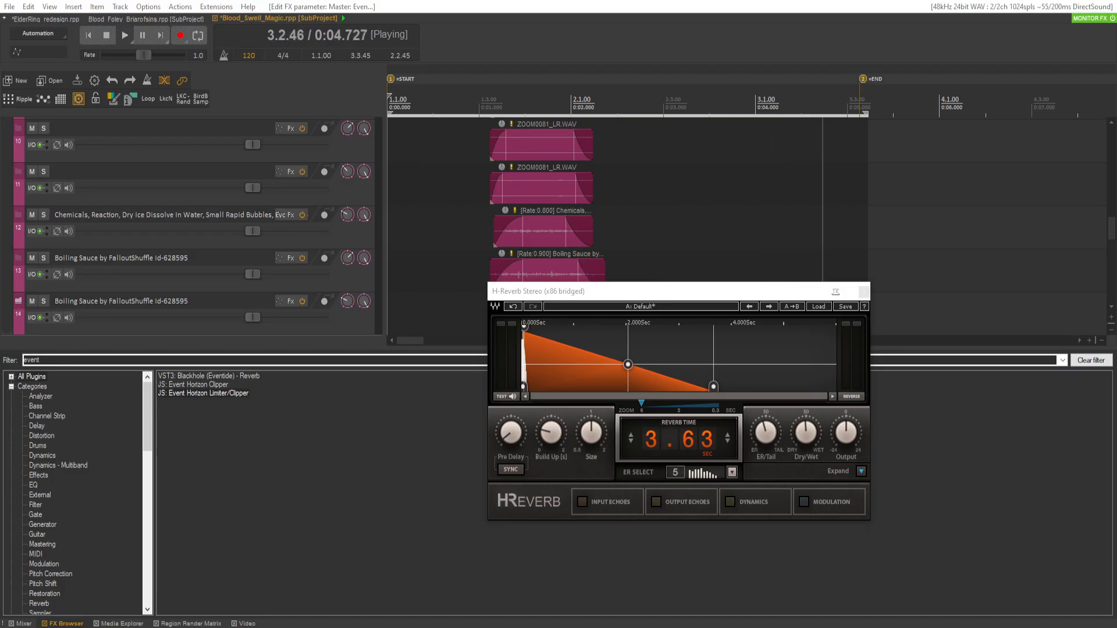
key("space")
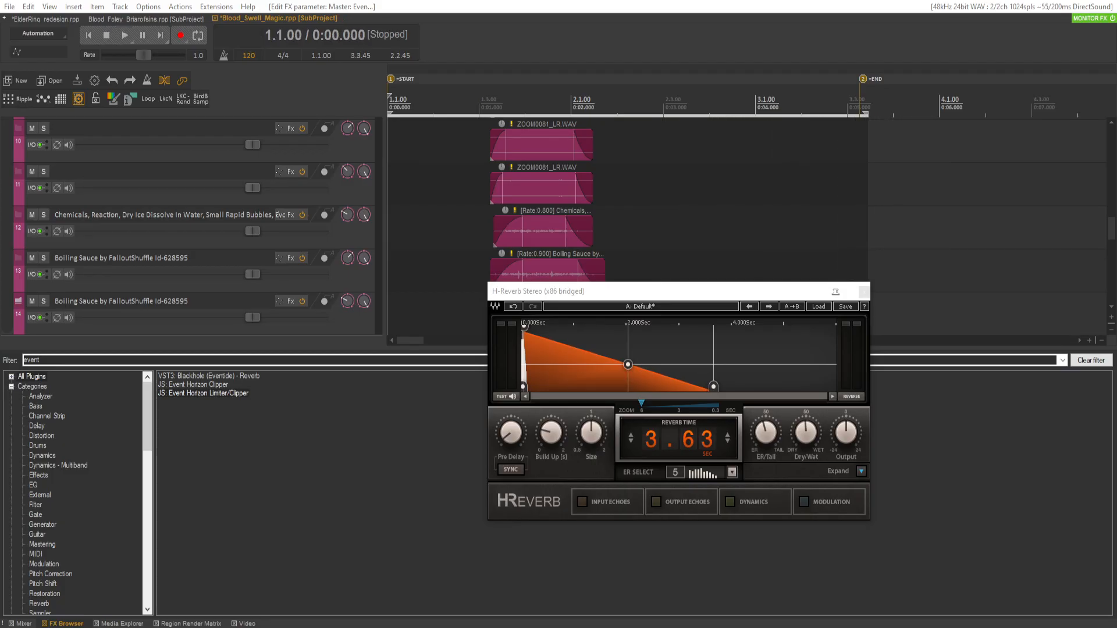
key("space")
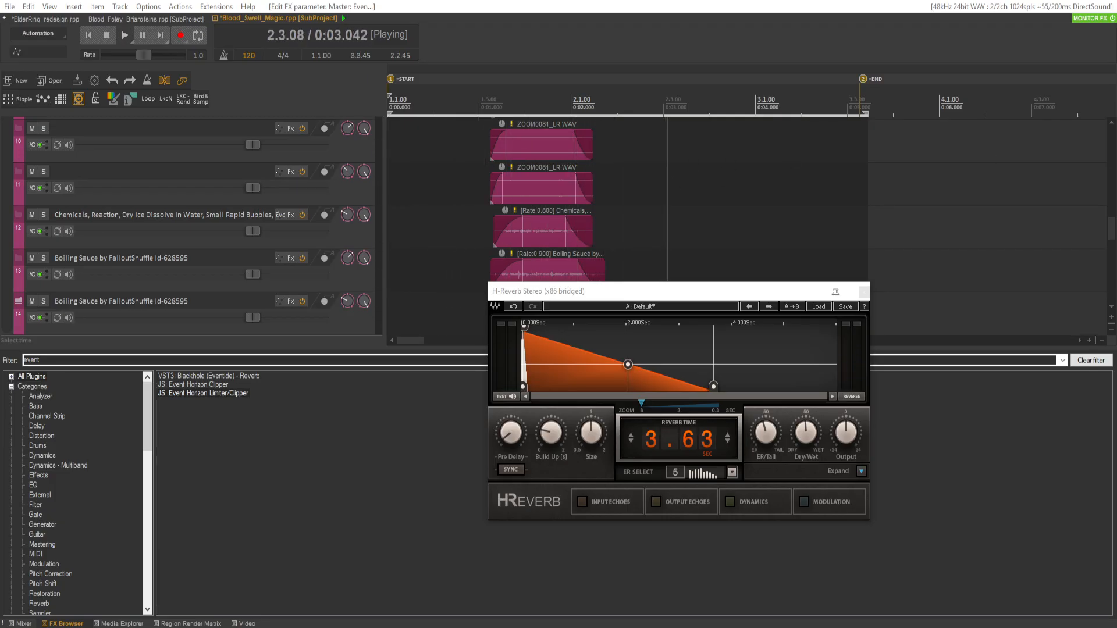
key("space")
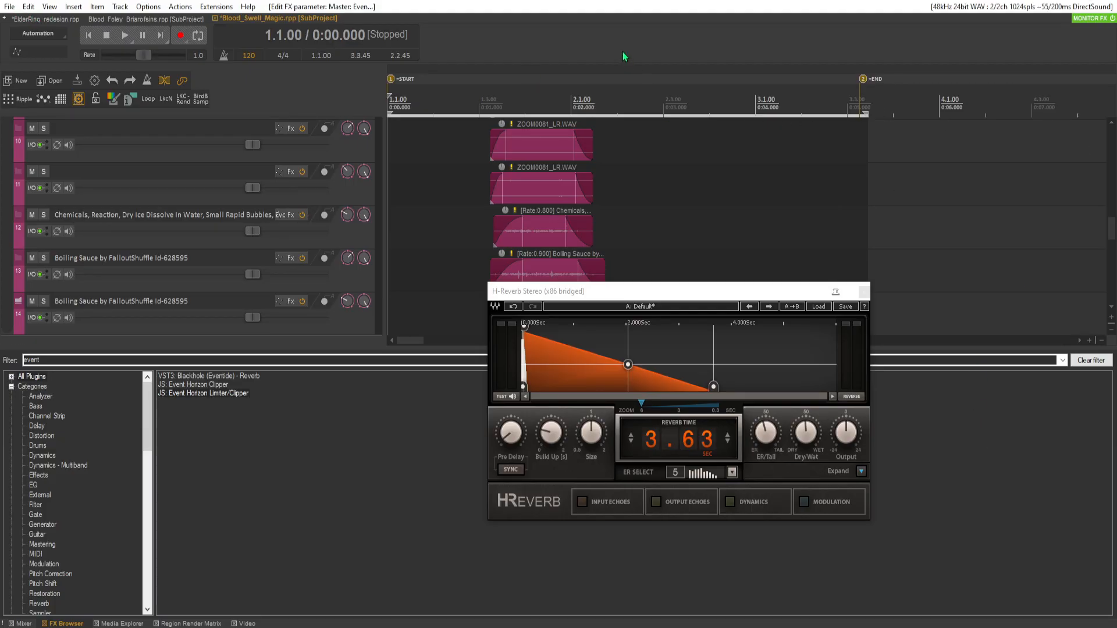
Save the Blood_Swell_Magic subproject and close both H-Reverb windows in the Blood_Foley_Briarofsins subproject.
key("ctrl+s")
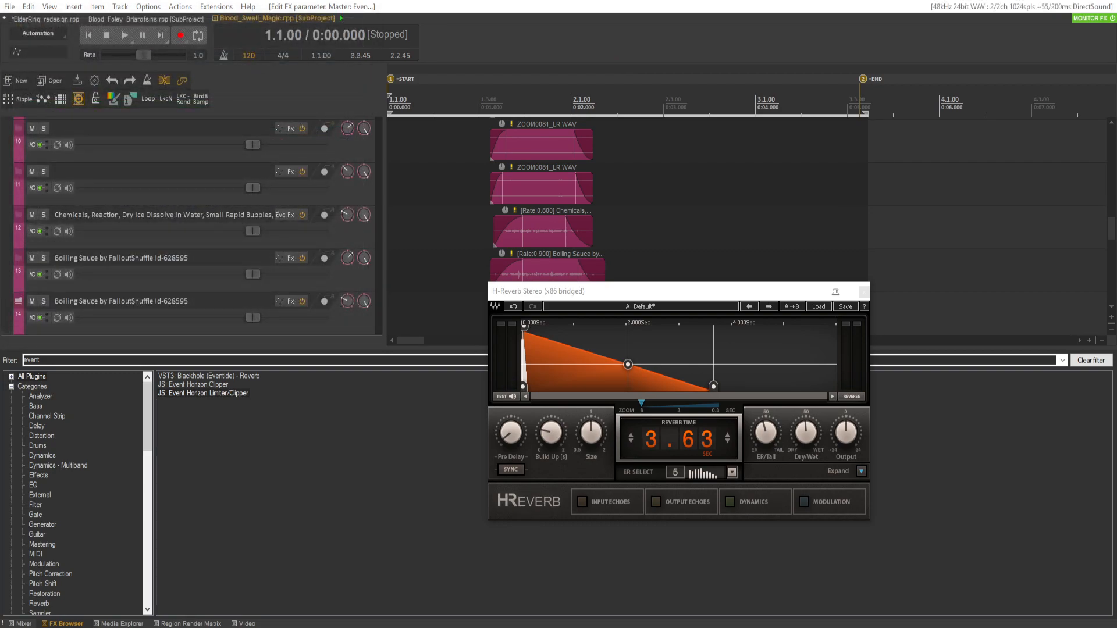
left_click(121, 20)
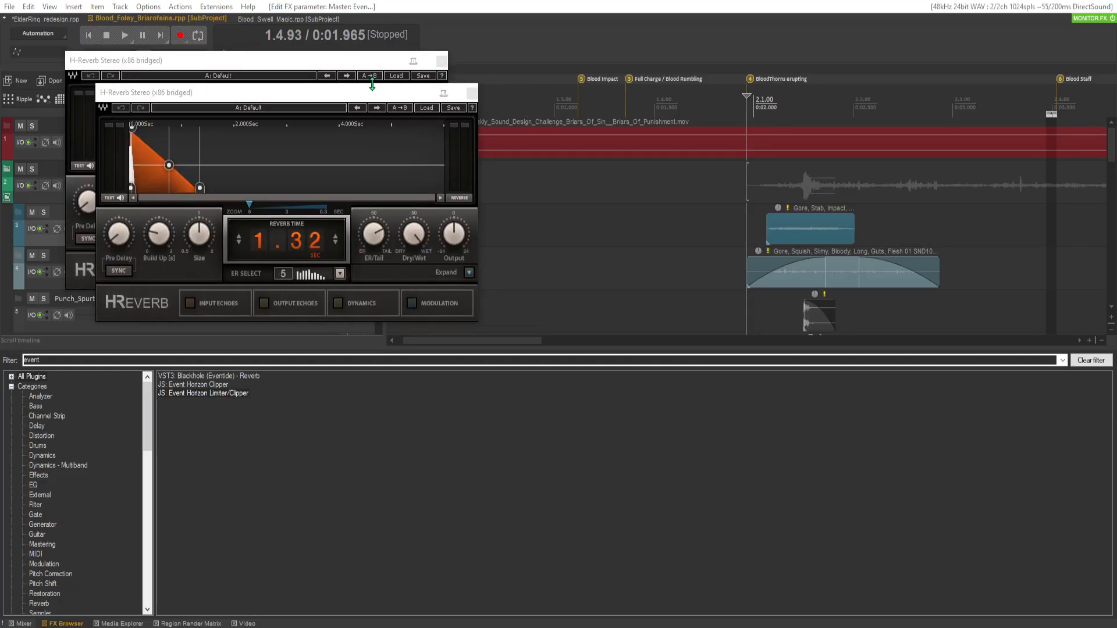
left_click(471, 92)
left_click(441, 61)
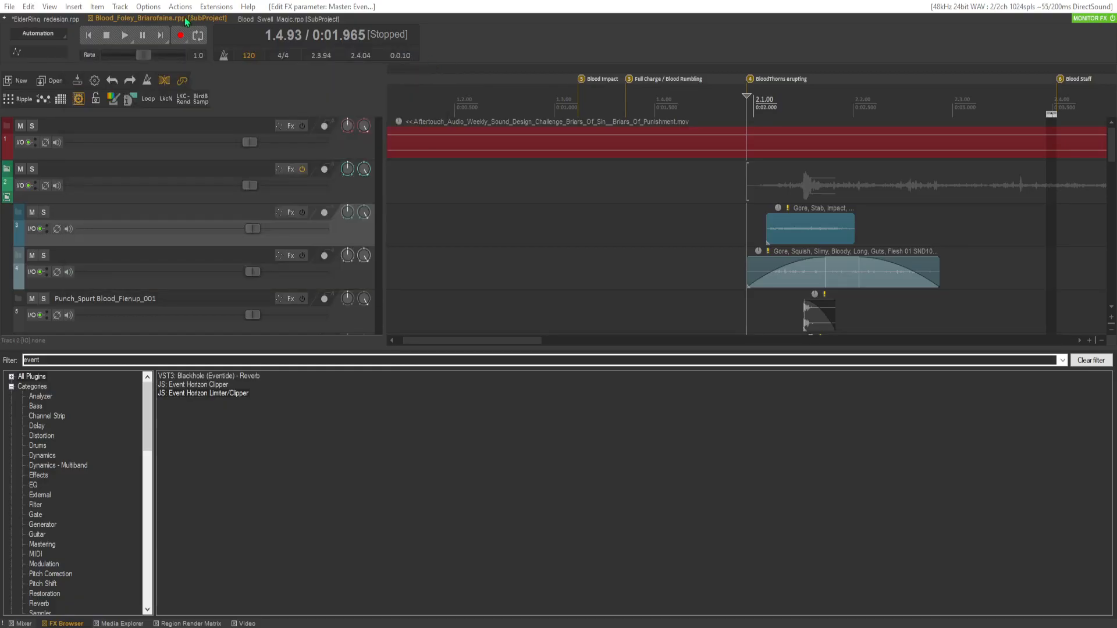
Return to the ElderRing_redesign project, save it and close the master ReaComp window.
left_click(52, 20)
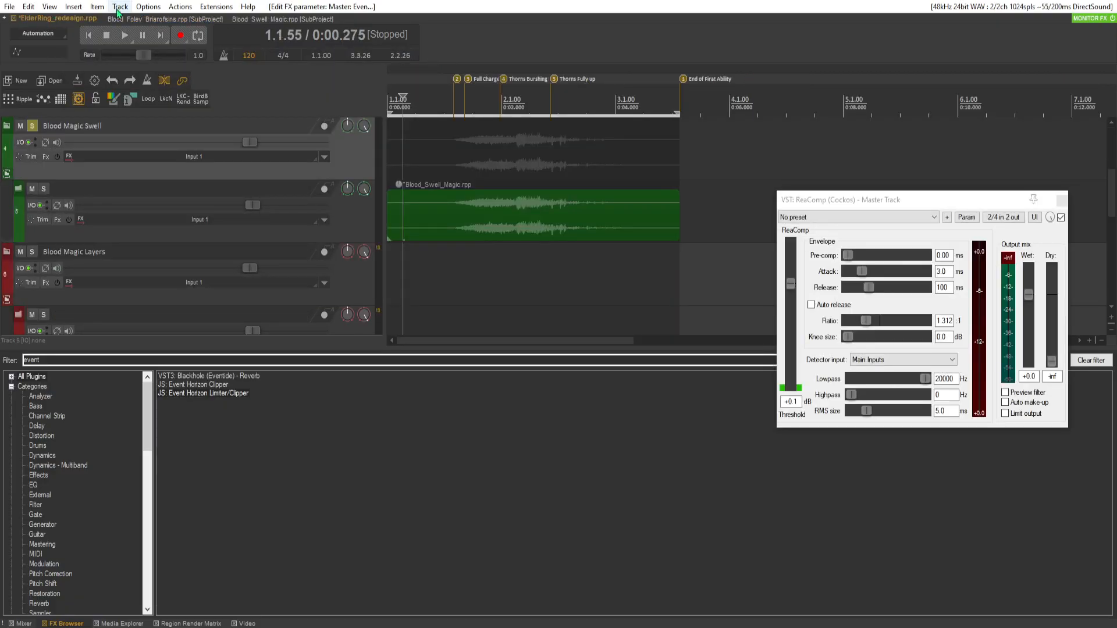
key("ctrl+s")
left_click(1061, 202)
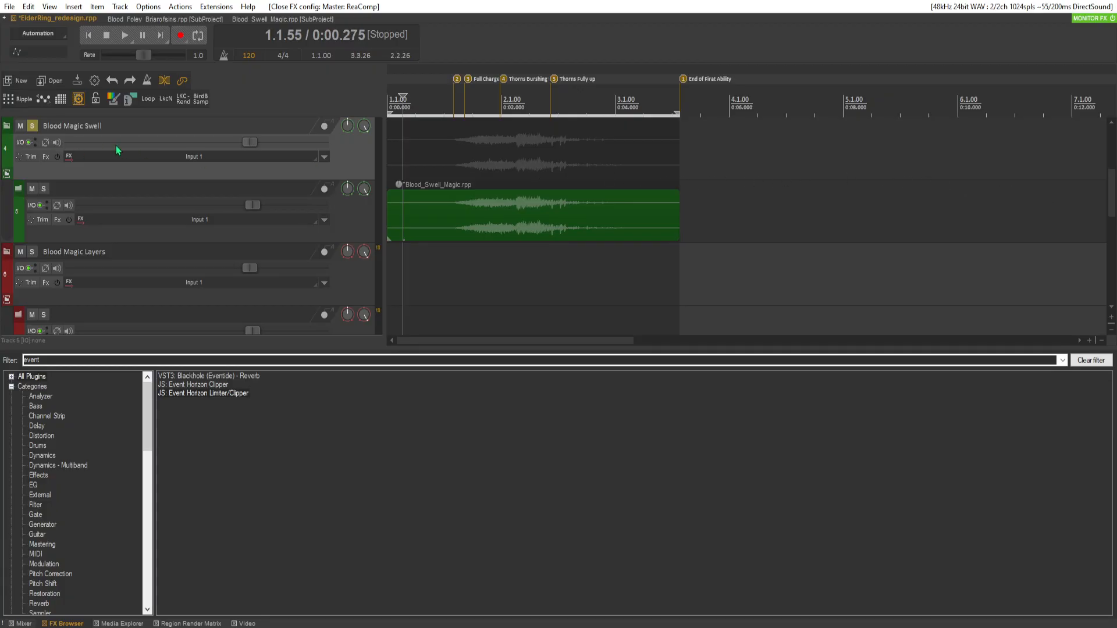
Audition the soloed Blood Magic Swell folder, unsolo it and lower its volume slightly.
key("space")
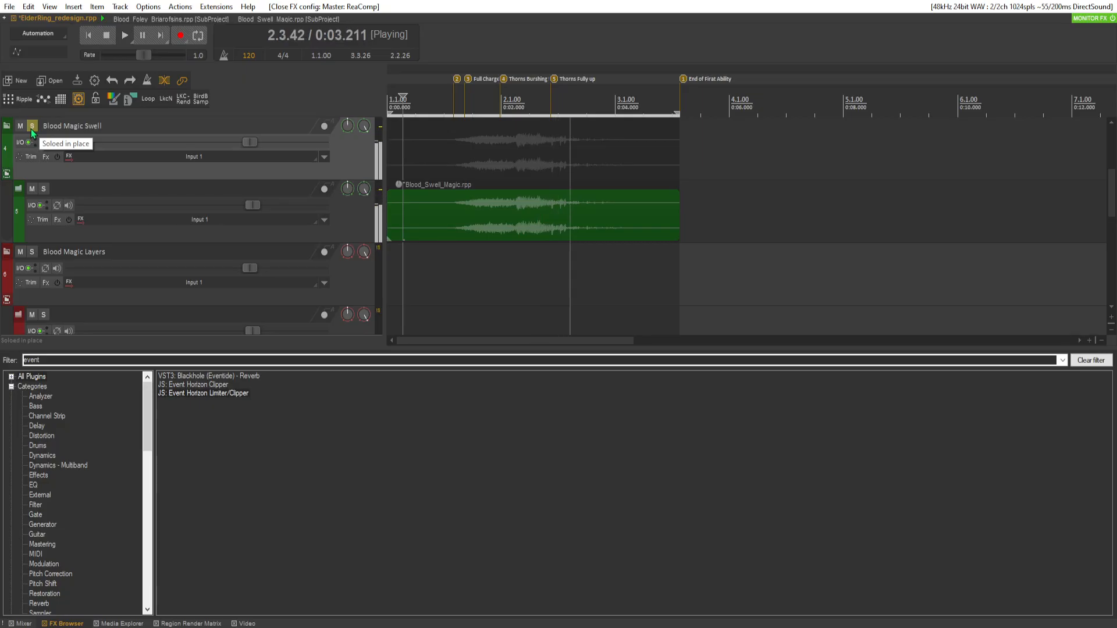
key("space")
left_click(32, 125)
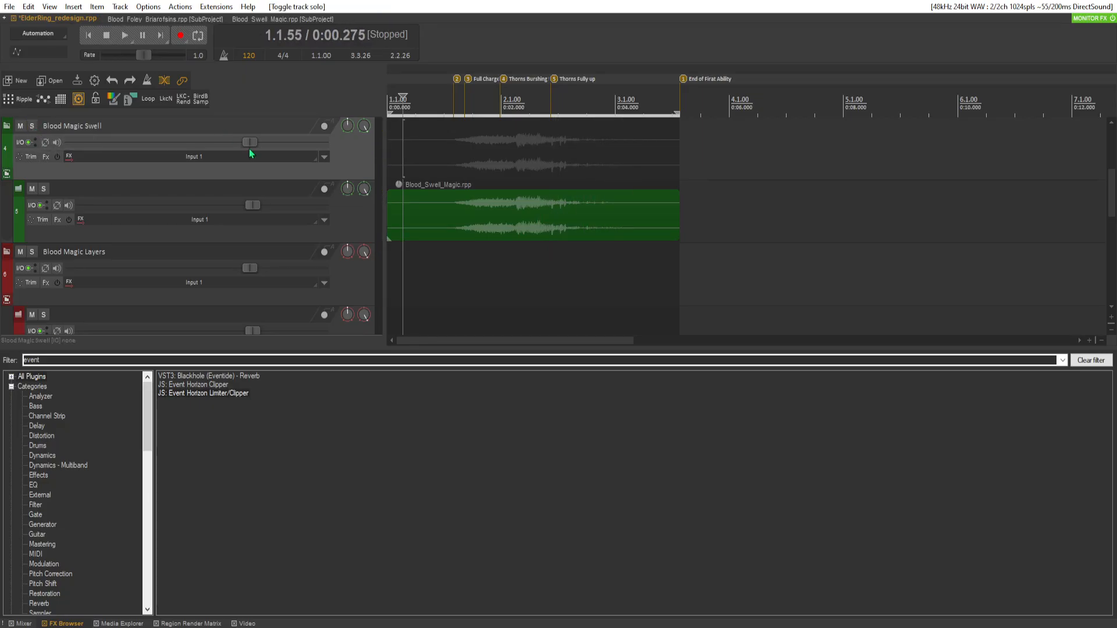
left_click_drag(249, 143, 238, 142)
Play the full ability mix from the project start and check the Blood Magic Swell track levels.
scroll(150, 231, "up", 3)
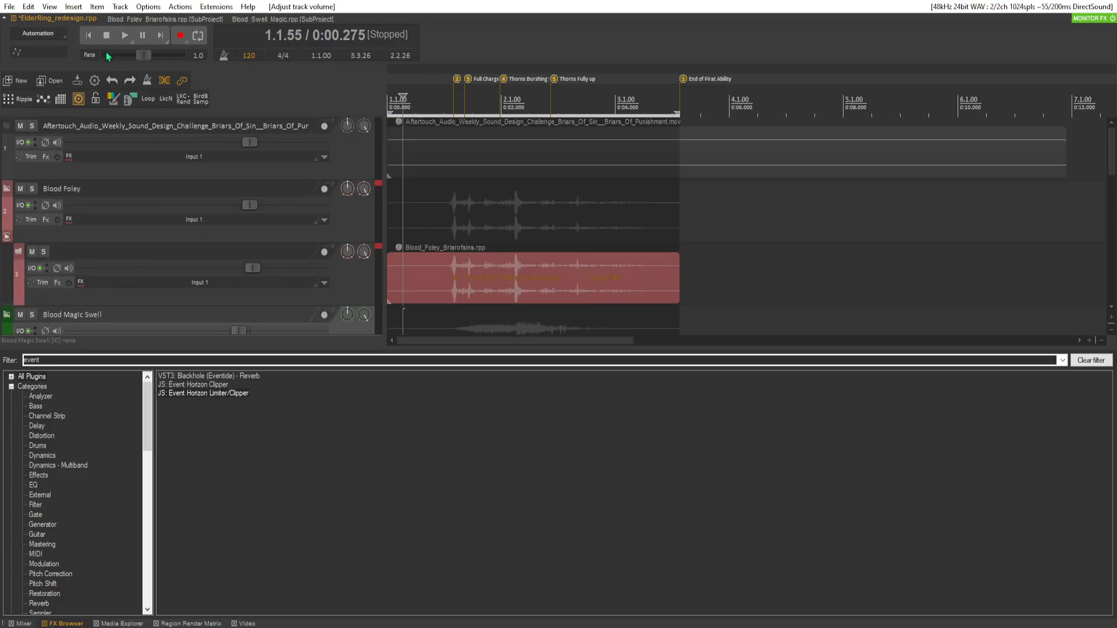
left_click(88, 37)
key("space")
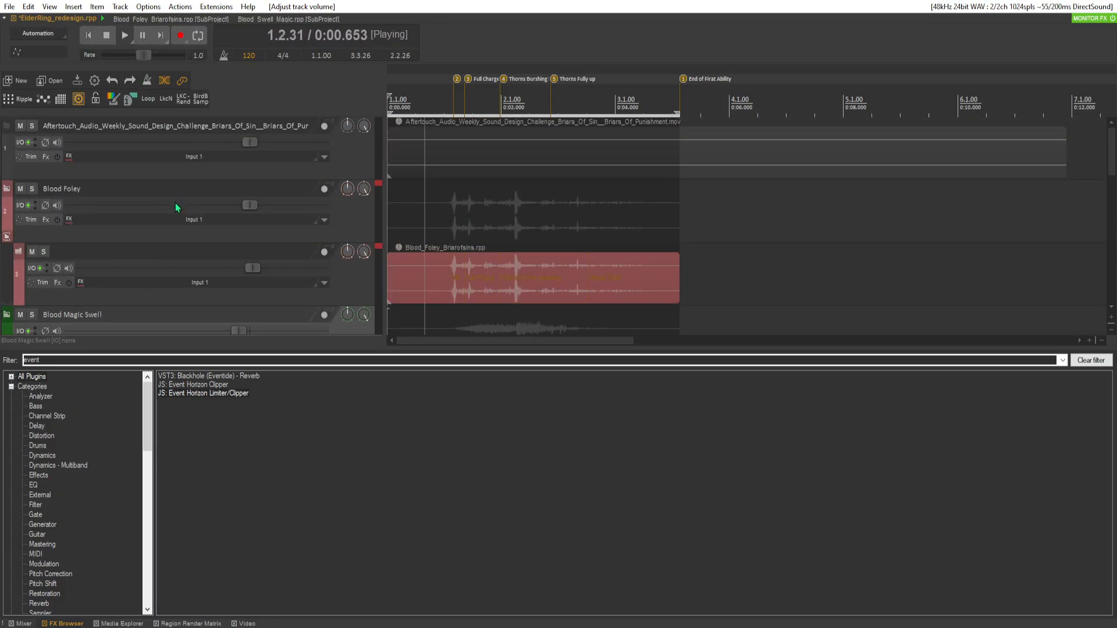
scroll(175, 207, "down", 3)
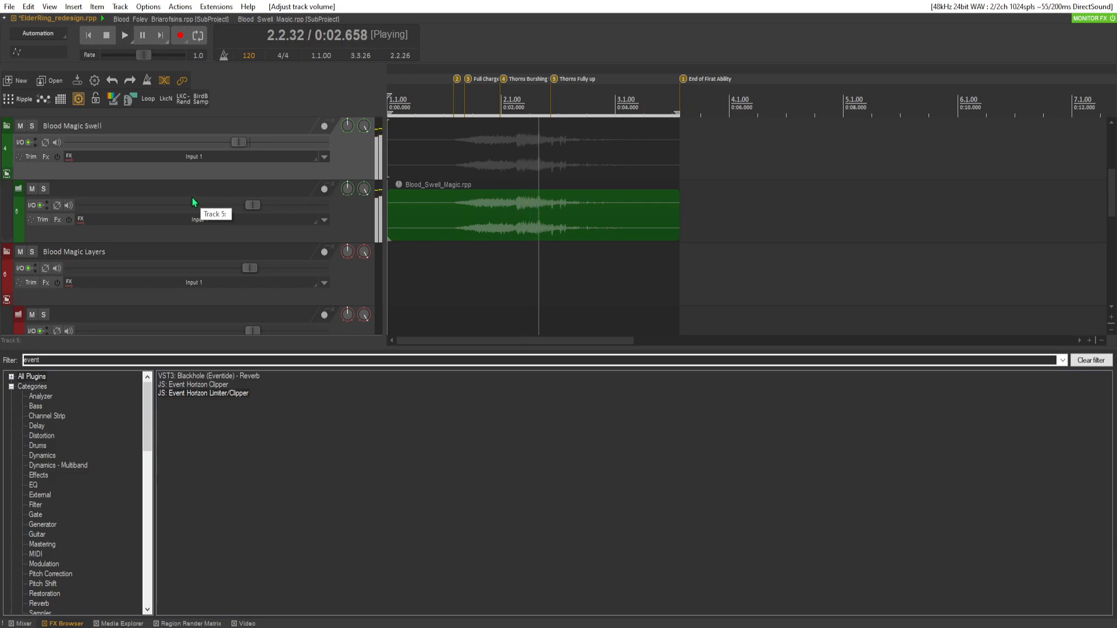
key("space")
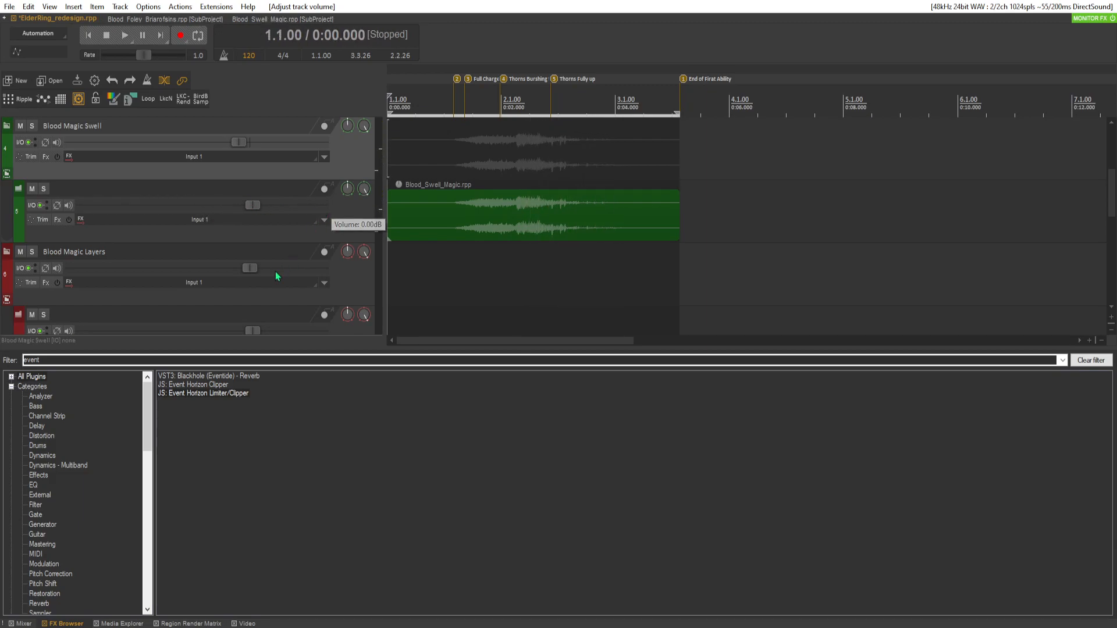
Lower the Blood Magic Swell folder's volume slightly and play the full mix from the project start.
scroll(280, 272, "up", 2)
left_click_drag(243, 238, 234, 238)
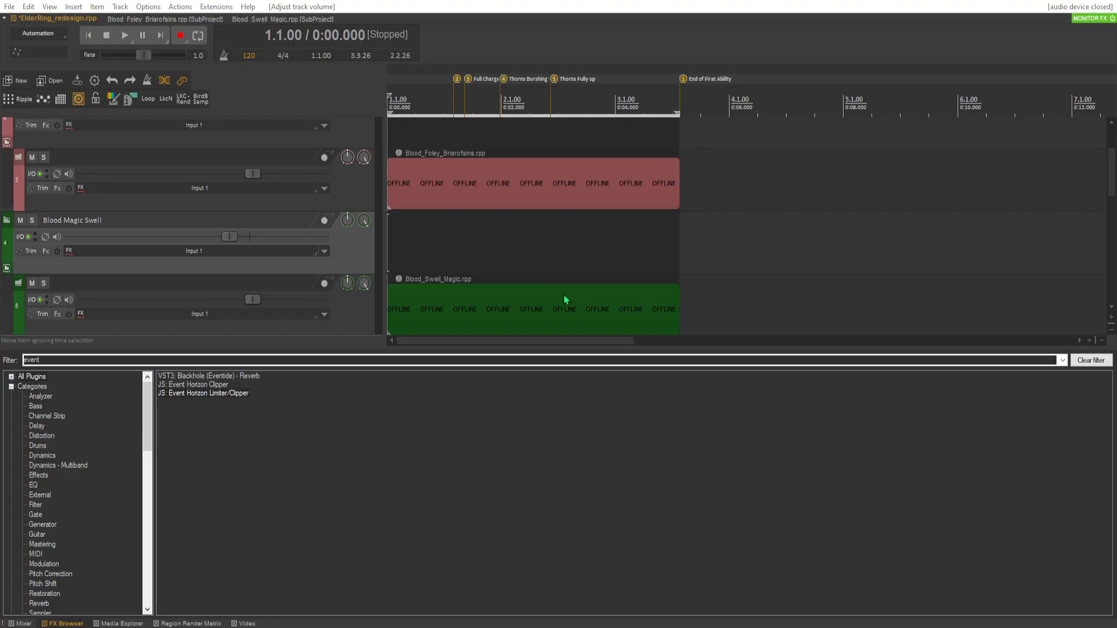
key("space")
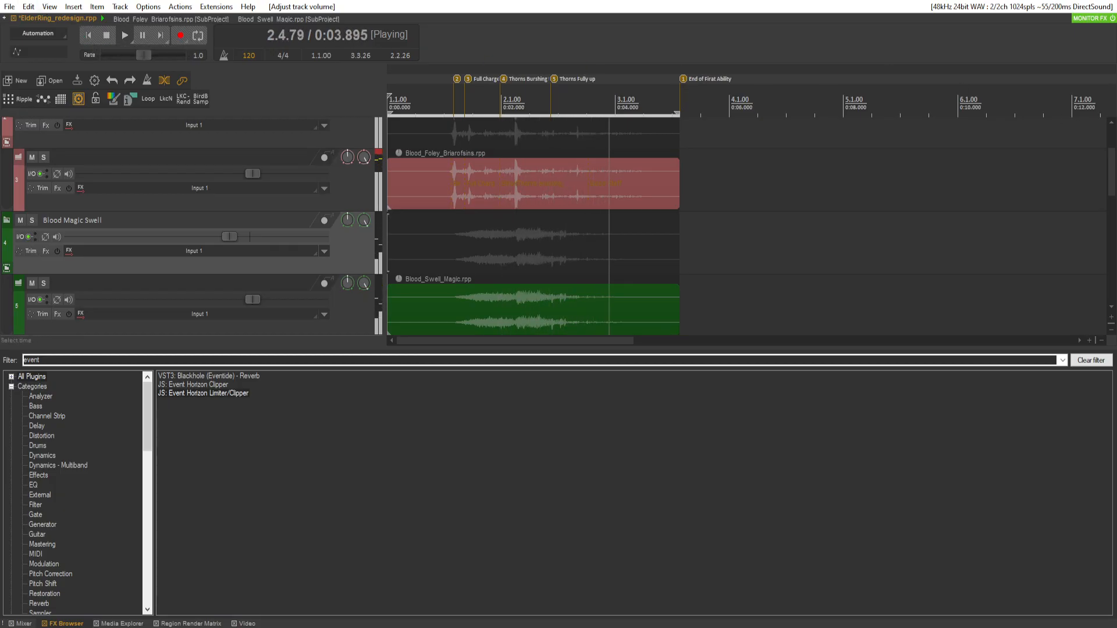
key("space")
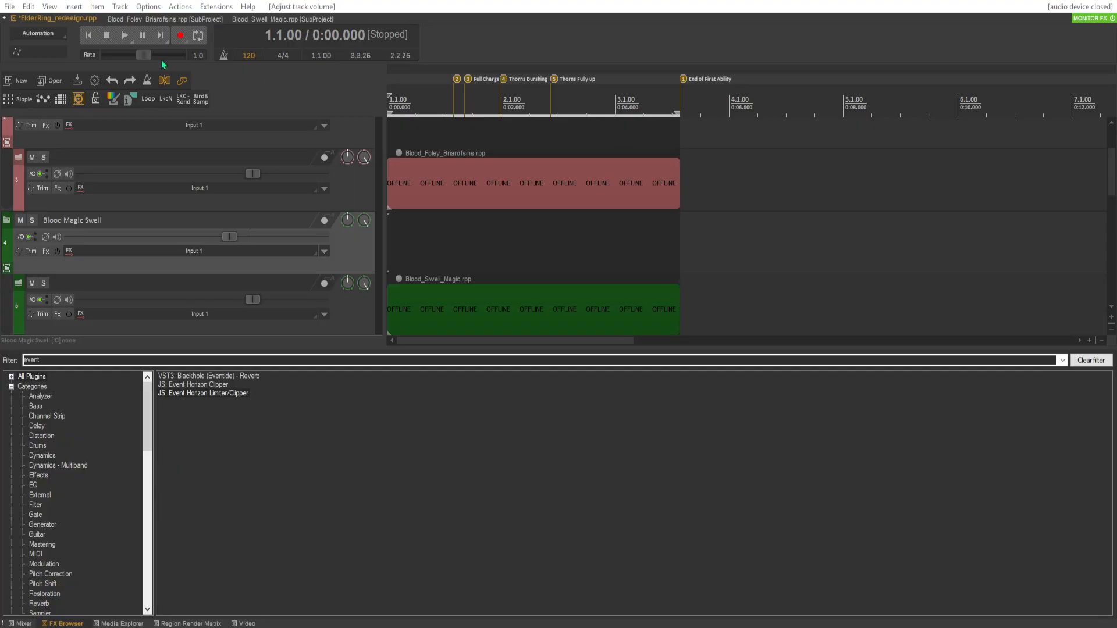
key("space")
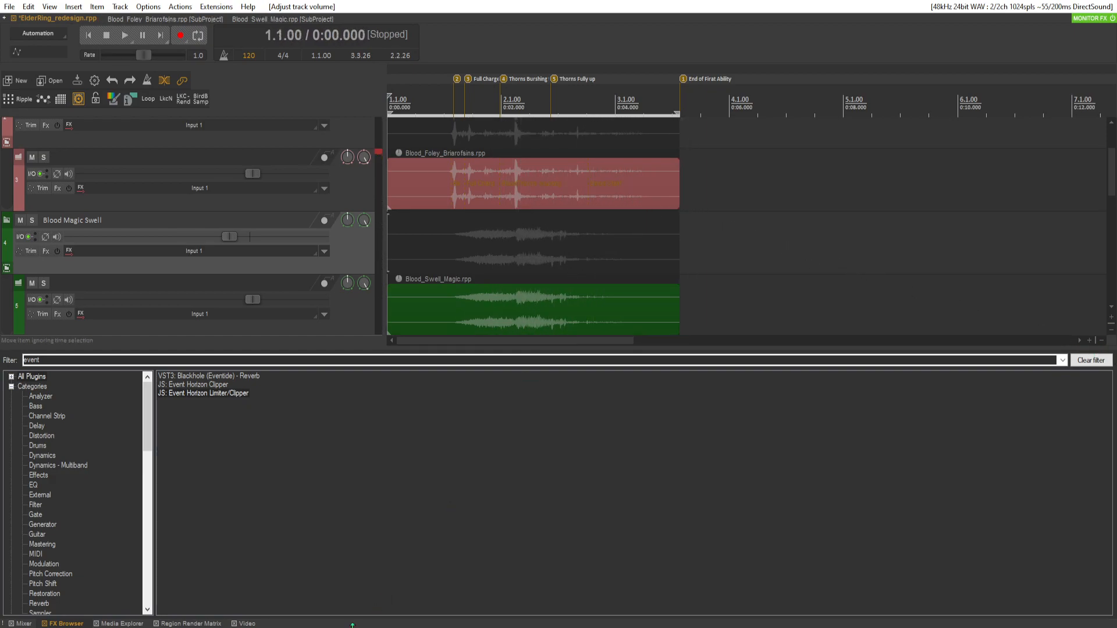
Show the video preview, then open the Blood_Foley_Briarofsins subproject and close its front H-Reverb window.
left_click(244, 623)
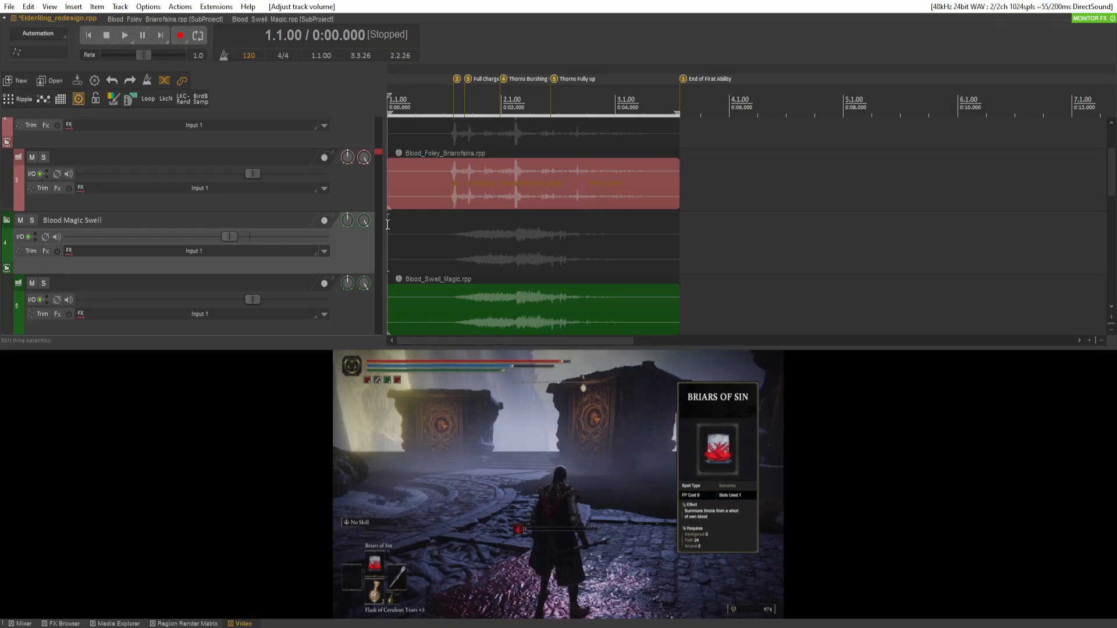
double_click(449, 188)
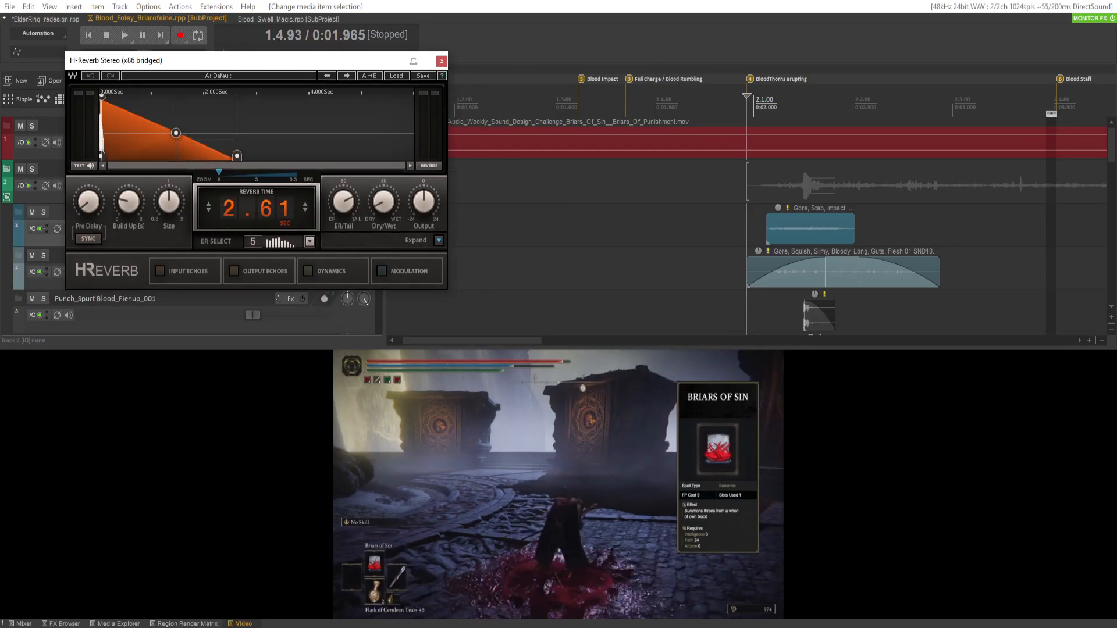
left_click(442, 61)
scroll(591, 175, "down", 3)
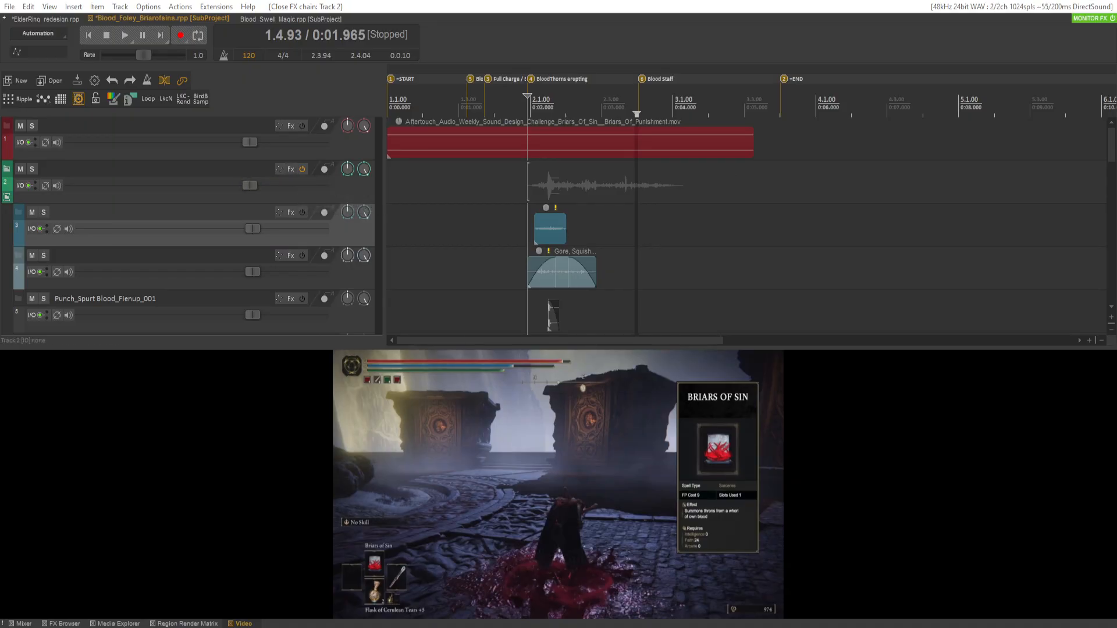
Open the Track 2 folder's effects chain with kHs Transient Shaper and audition the blood foley from just before the eruption.
left_click(290, 169)
left_click_drag(668, 189, 727, 210)
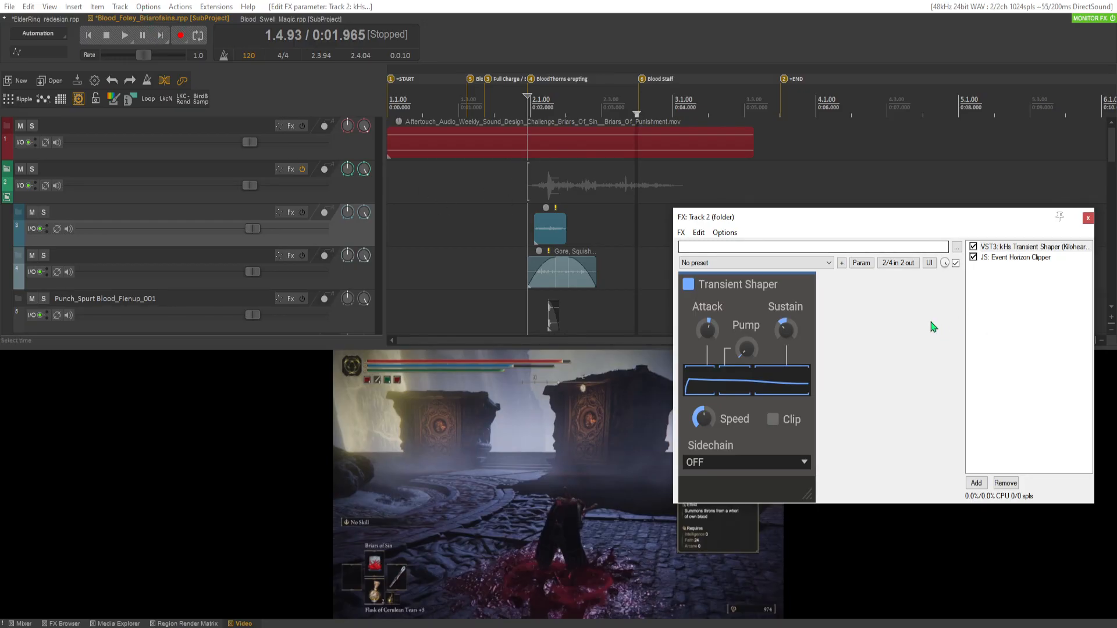
key("space")
key("space")
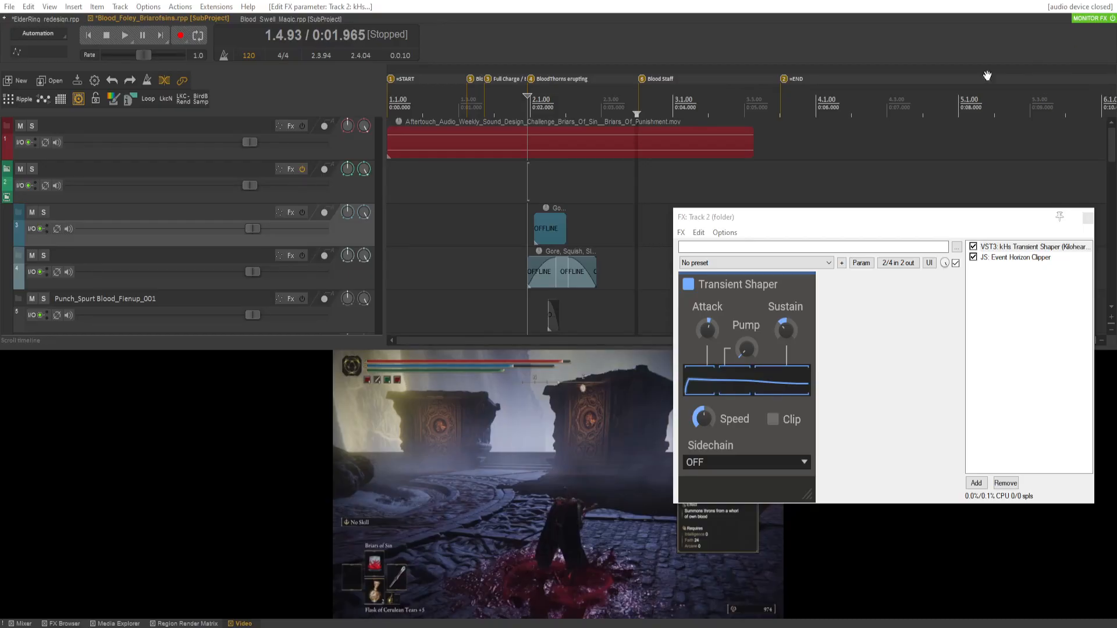
key("Down")
key("space")
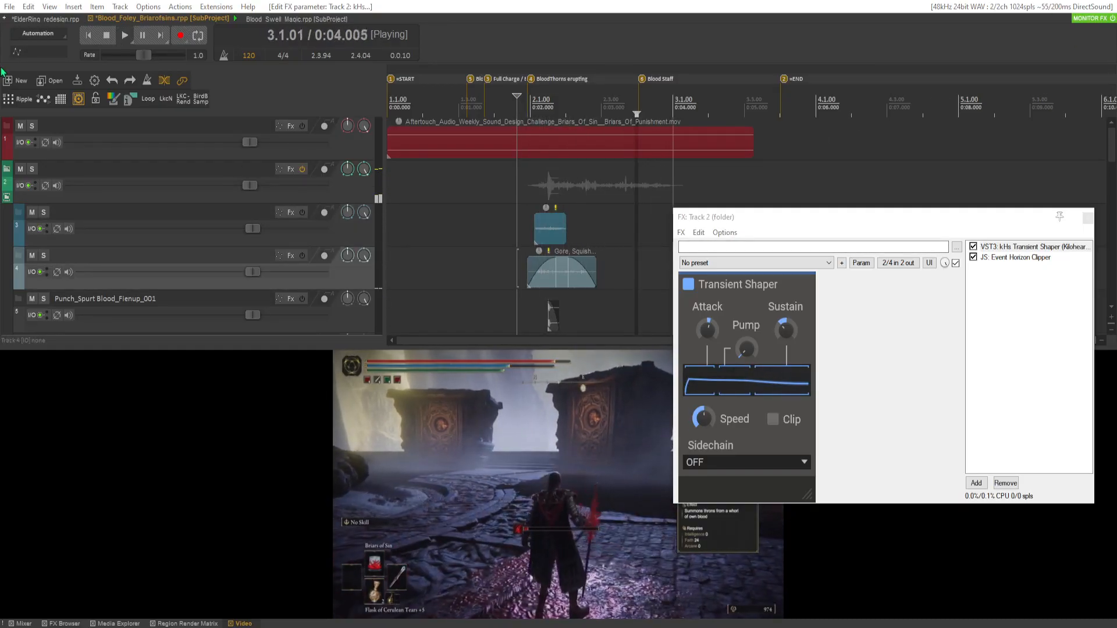
Compare playback of the Blood_Swell_Magic and Blood_Foley_Briarofsins subprojects.
key("ctrl+Tab")
left_click(455, 175)
key("space")
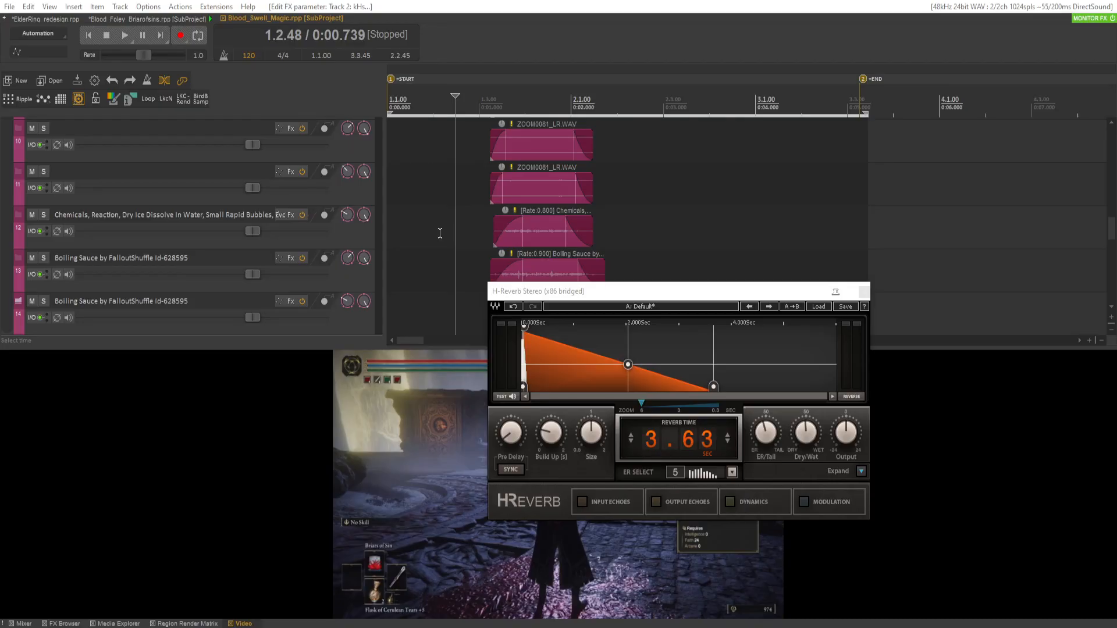
key("ctrl+shift+Tab")
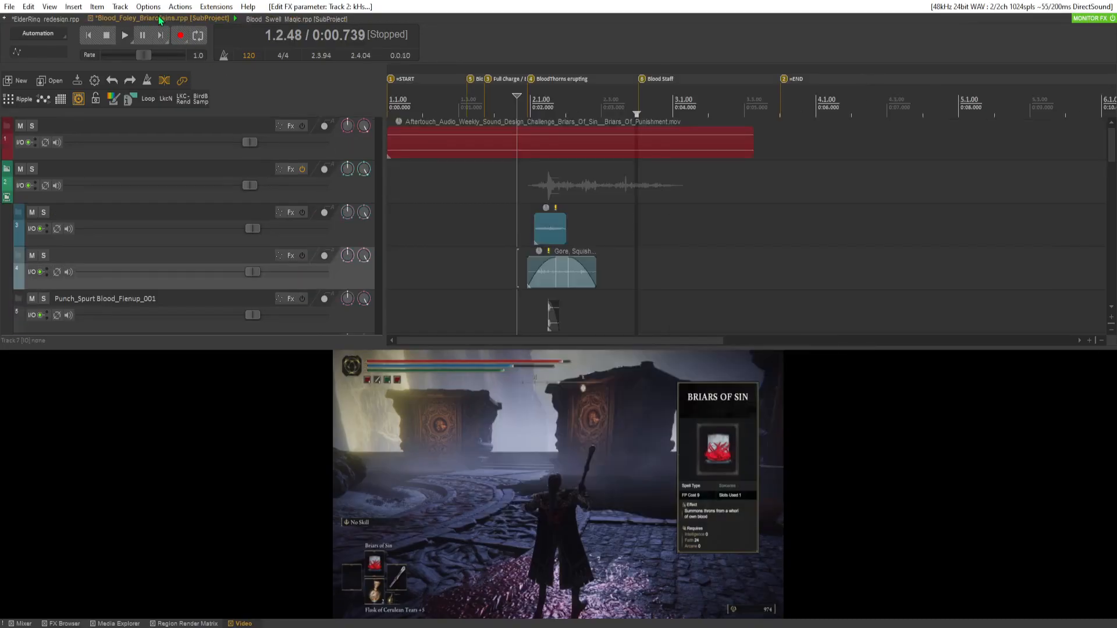
key("space")
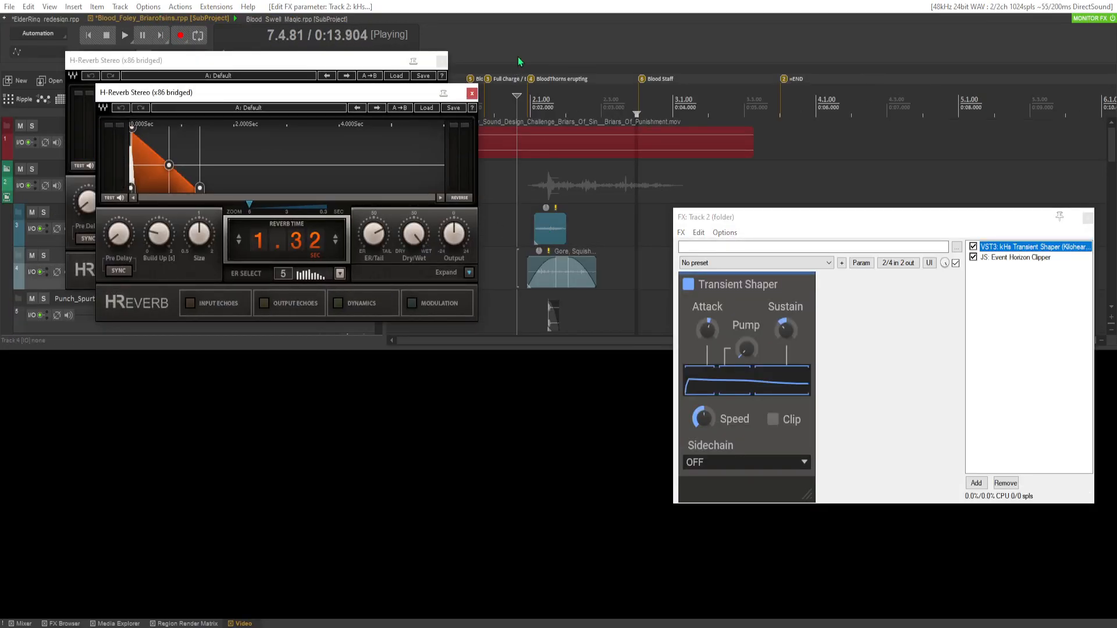
key("space")
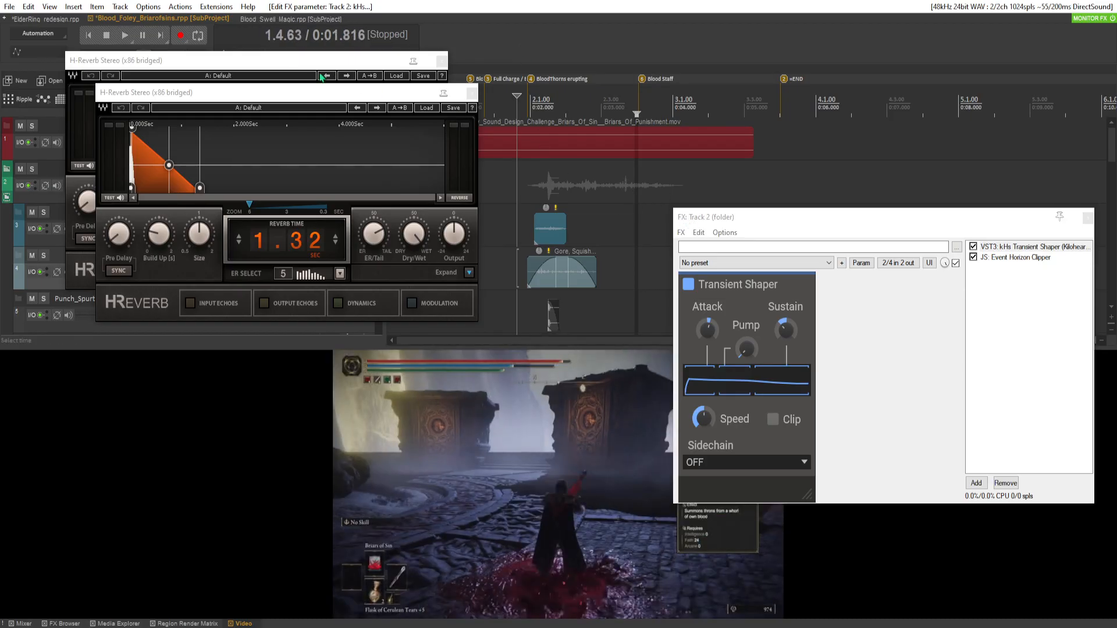
Replay the Blood_Swell_Magic subproject from before the boiling layers against the video, closing its H-Reverb window.
left_click(291, 20)
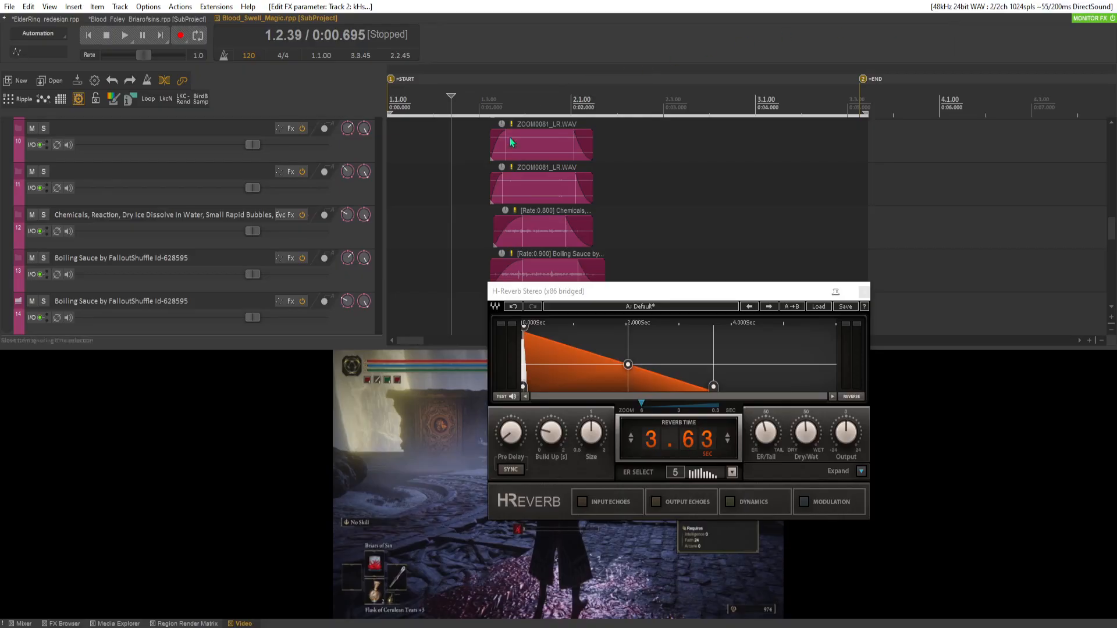
left_click(437, 210)
key("space")
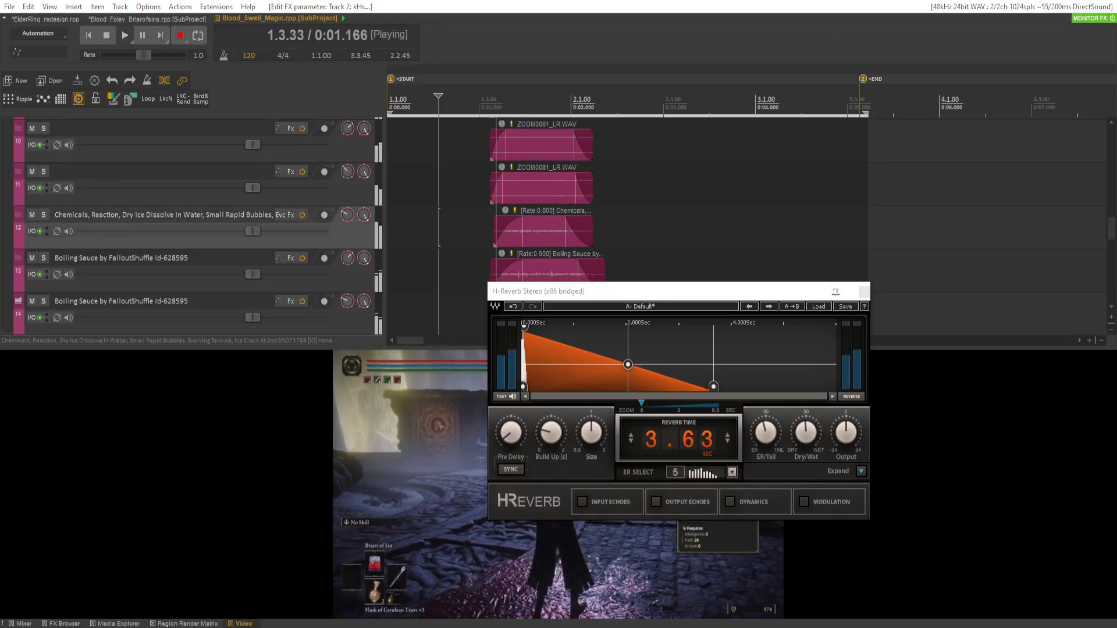
key("ctrl+q")
key("Escape")
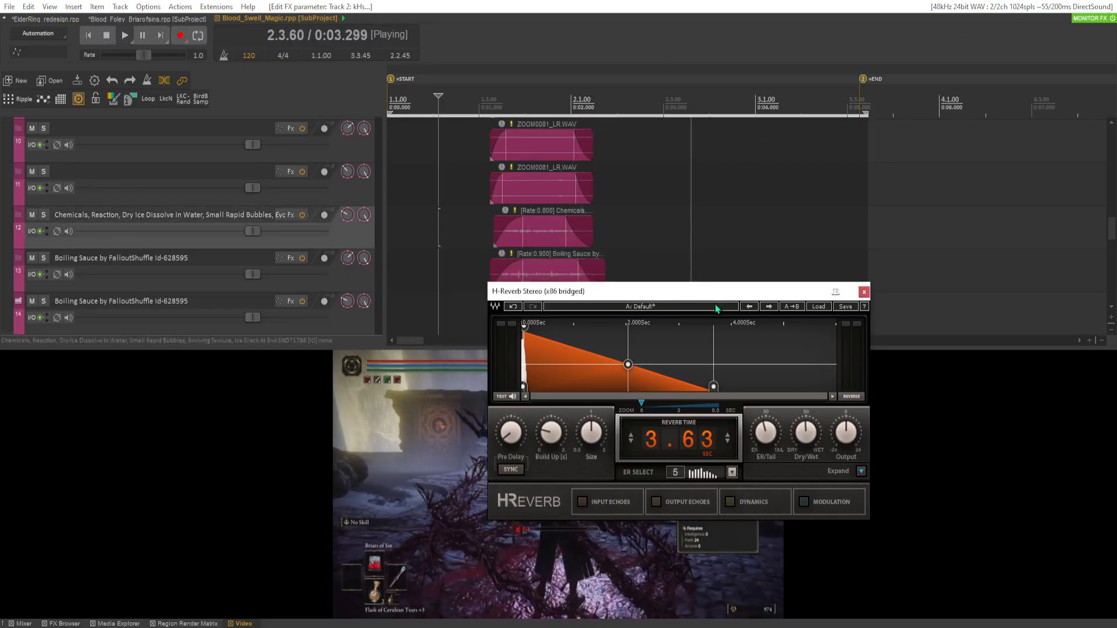
left_click_drag(714, 294, 736, 469)
left_click(453, 270)
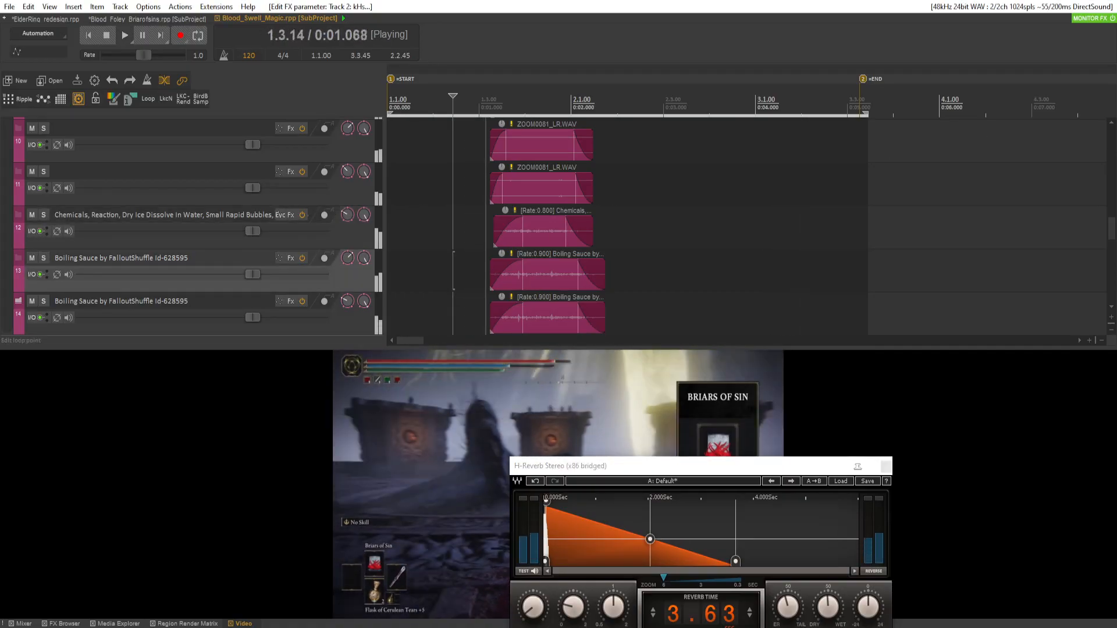
left_click(458, 267)
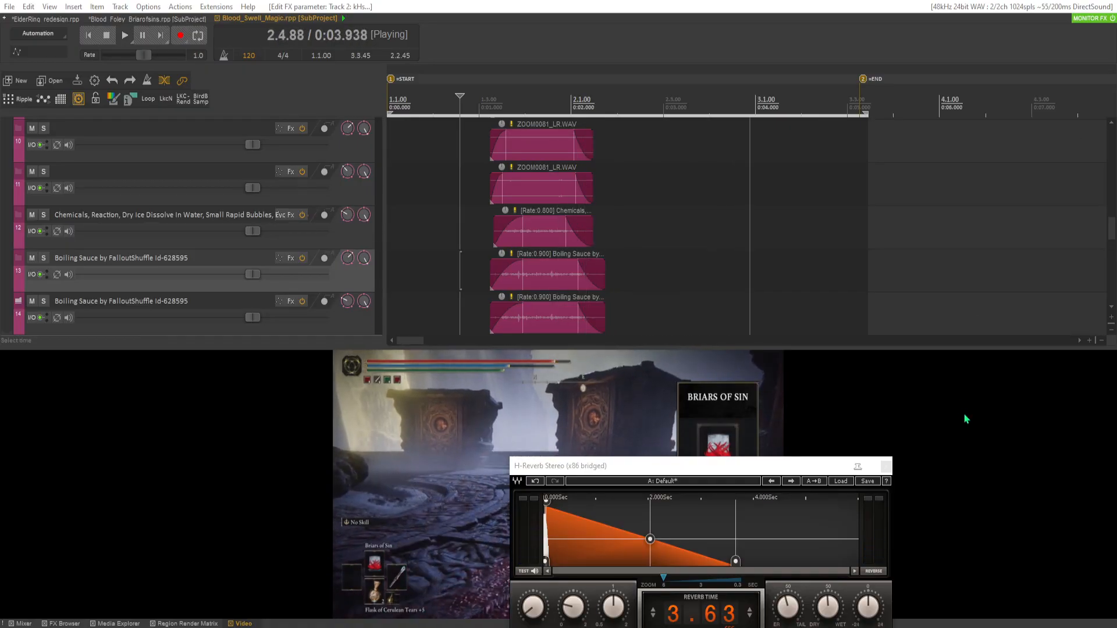
left_click(885, 466)
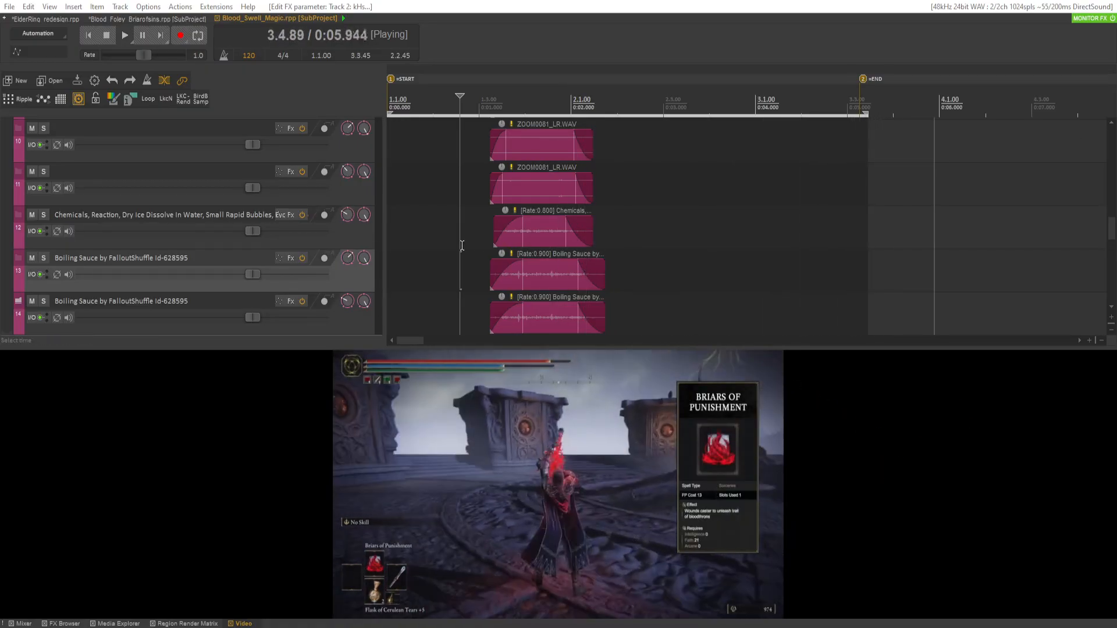
left_click(462, 245)
key("space")
Save and render the Blood_Foley_Briarofsins subproject and return to the ElderRing_redesign project.
left_click(146, 19)
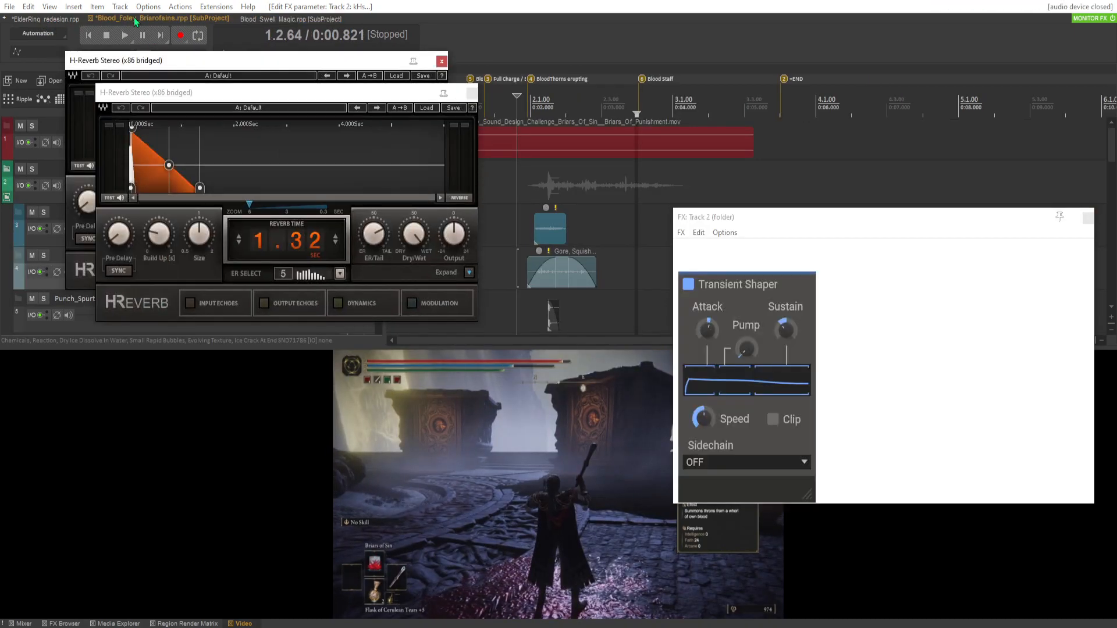
key("ctrl+s")
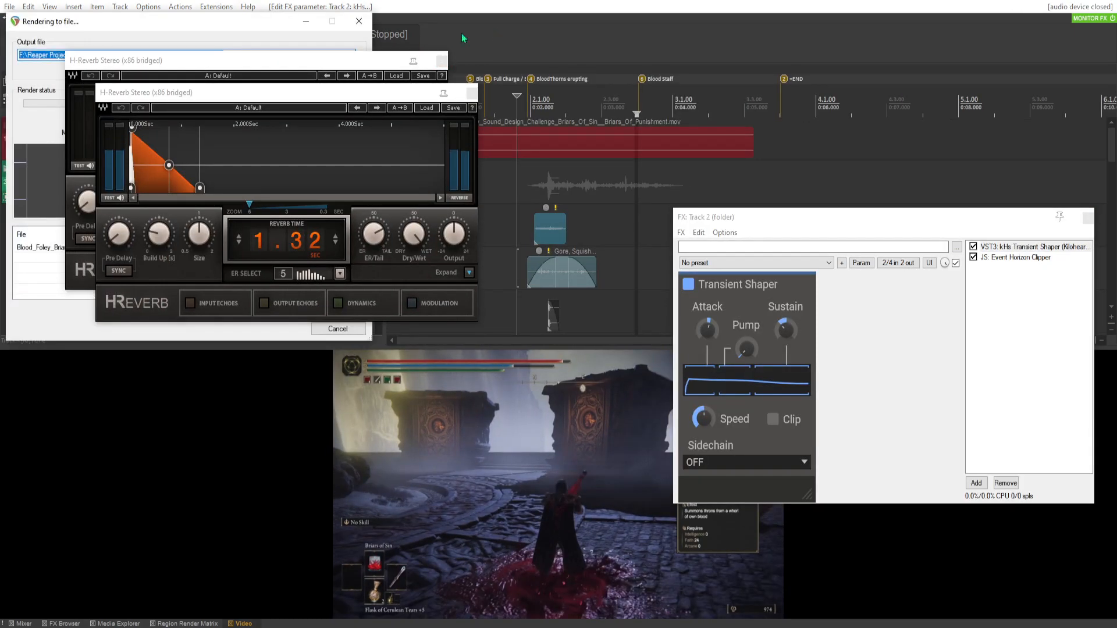
left_click(38, 23)
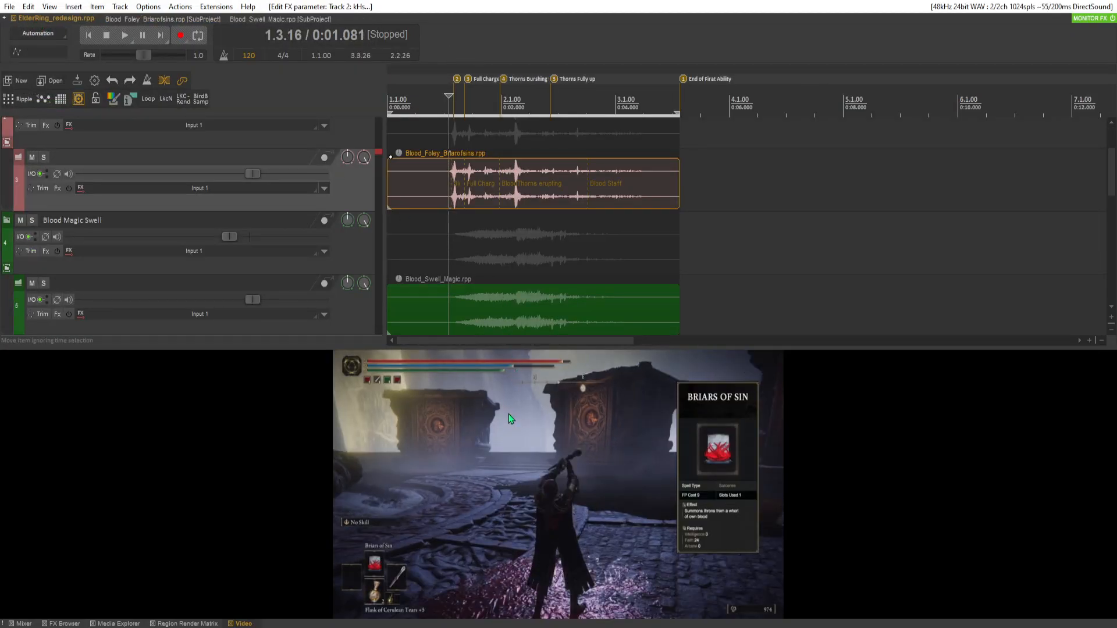
Review the ability mix against the video in full screen, then restore the normal project view.
double_click(509, 440)
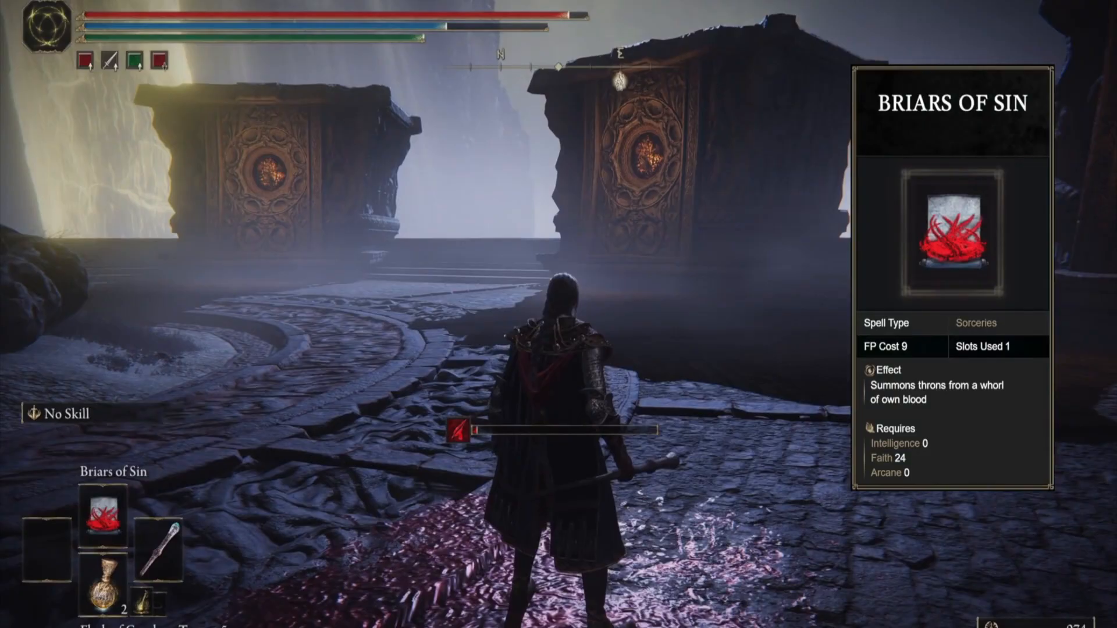
left_click(769, 146)
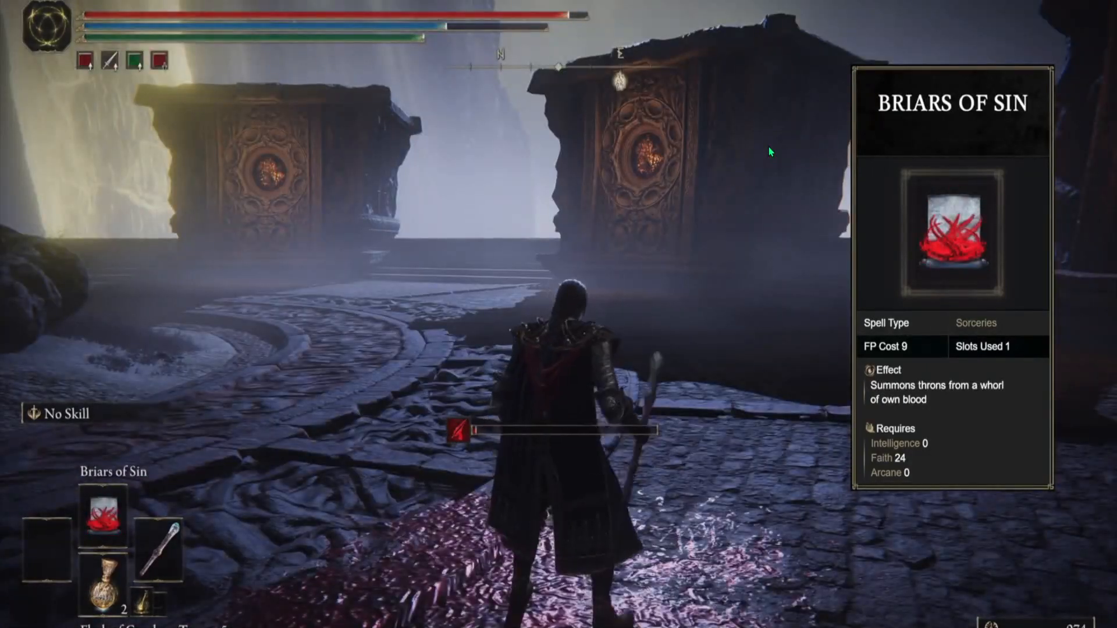
left_click(769, 146)
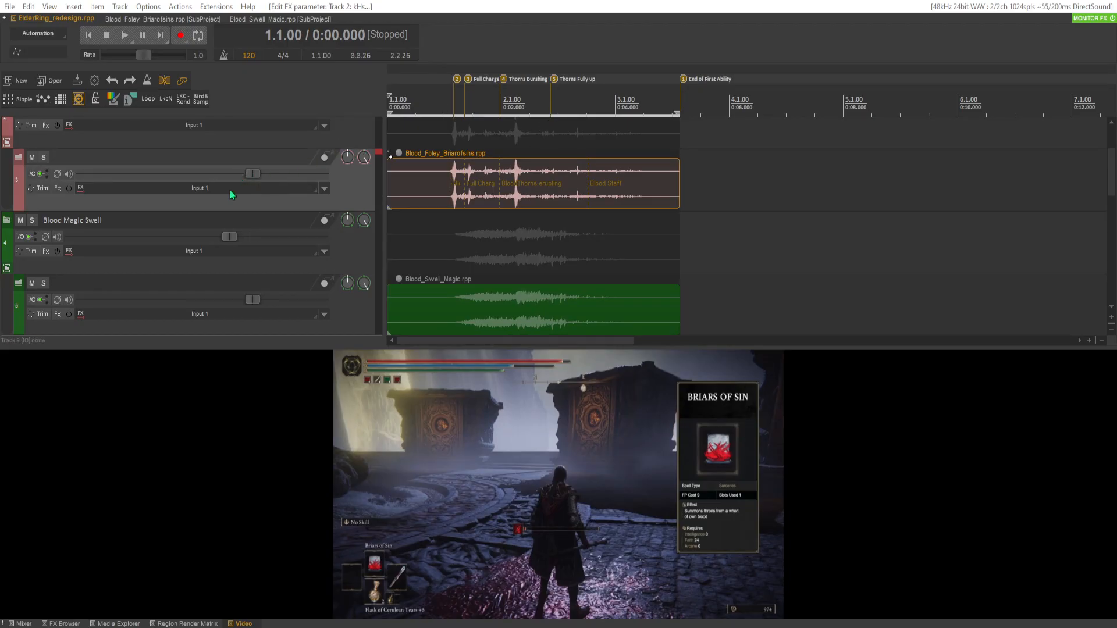
Solo the Character Foley folder and audition it from just before the staff impact.
left_click(449, 262)
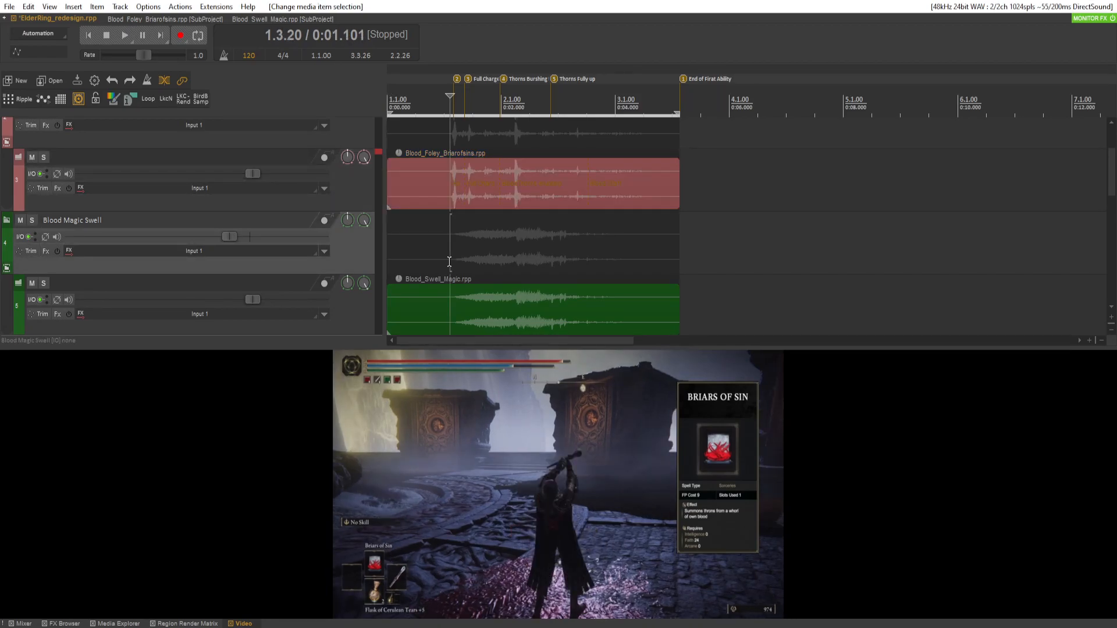
scroll(271, 213, "down", 5)
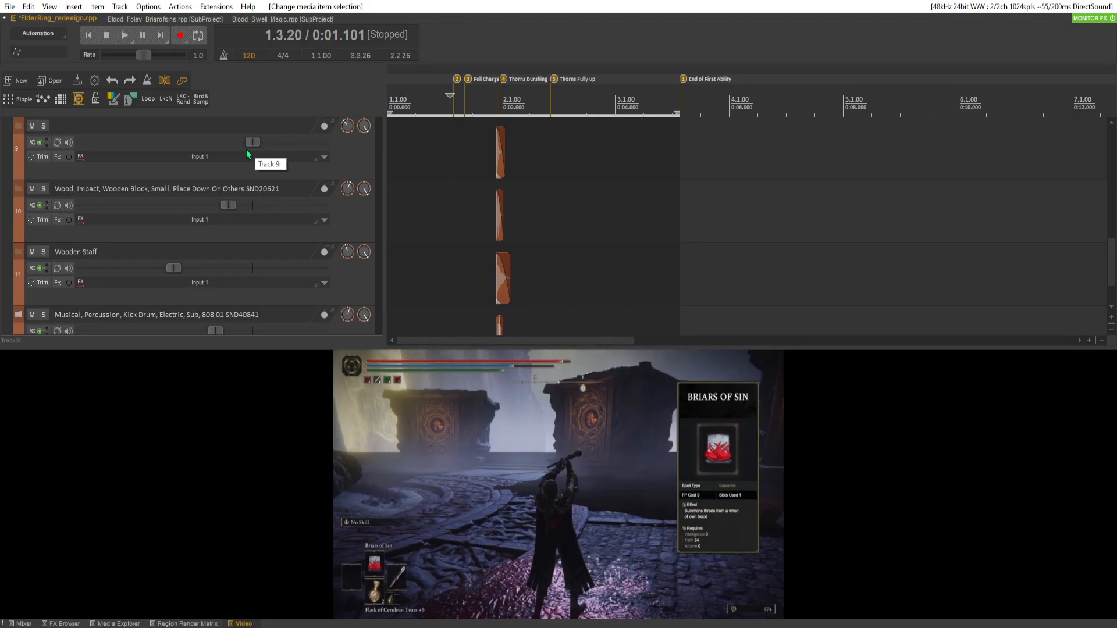
scroll(246, 149, "up", 2)
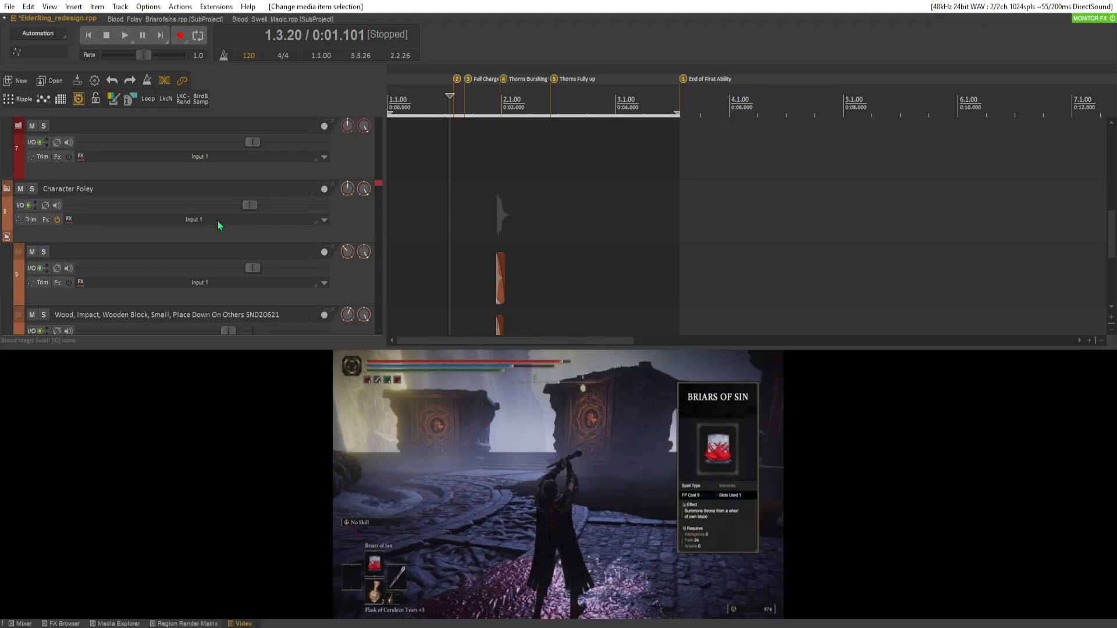
left_click(35, 193)
left_click(473, 254)
key("space")
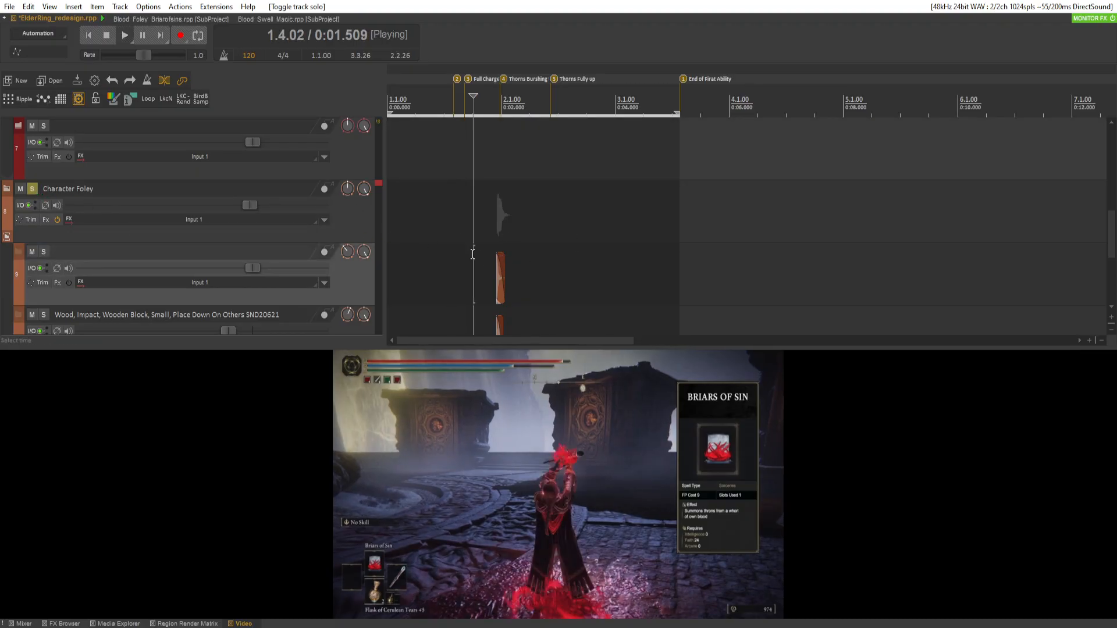
key("space")
key("space")
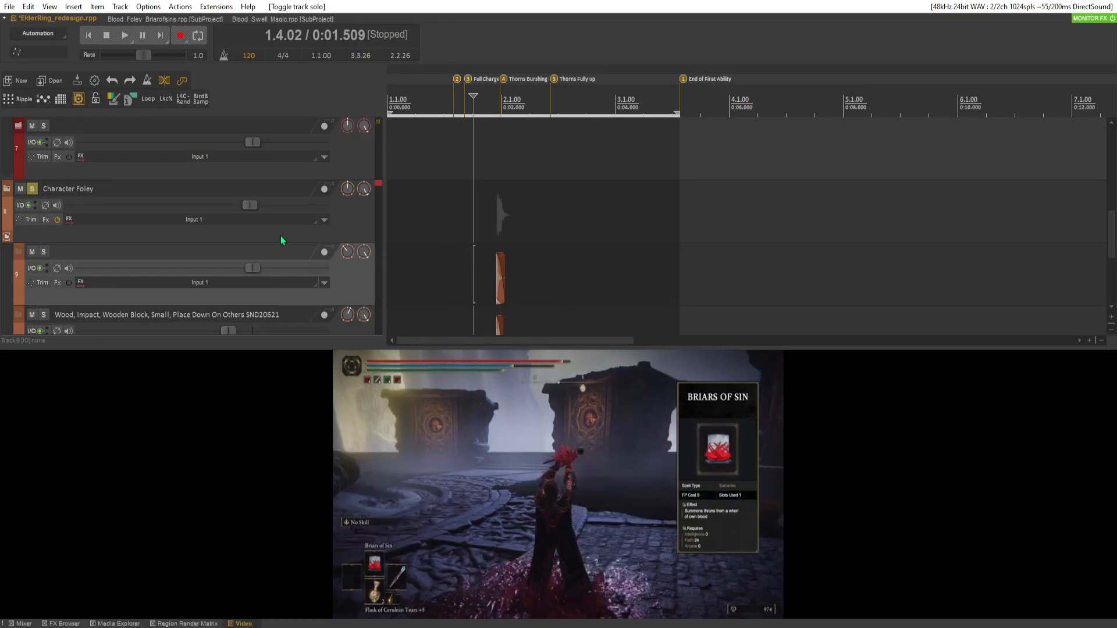
Unsolo the Character Foley folder and play the staff impact within the full mix.
left_click(254, 208)
key("space")
left_click(31, 191)
key("space")
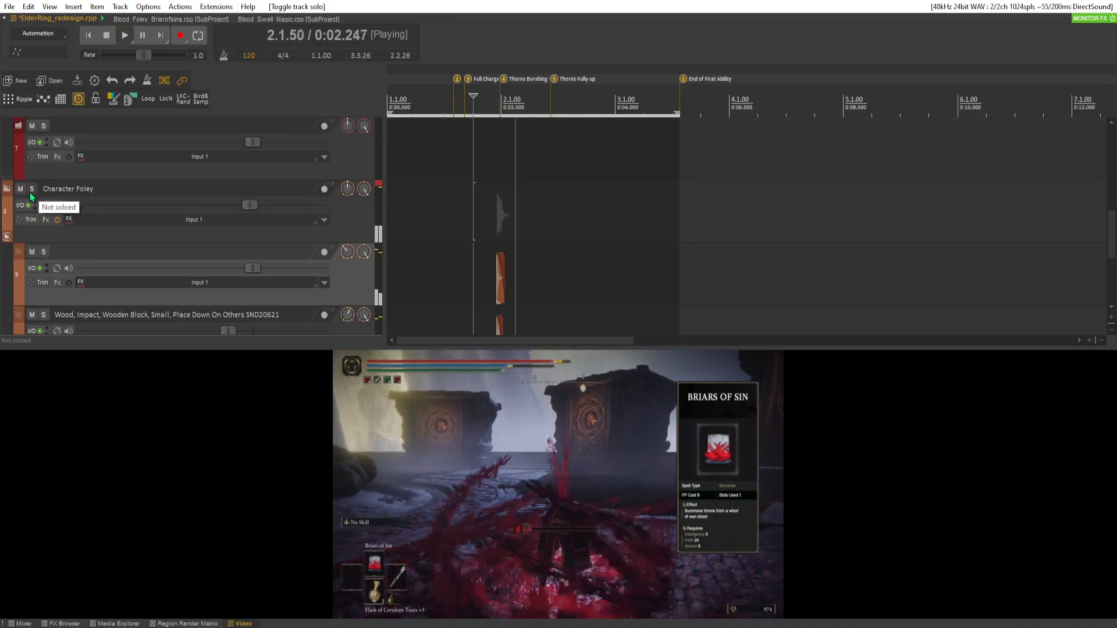
key("space")
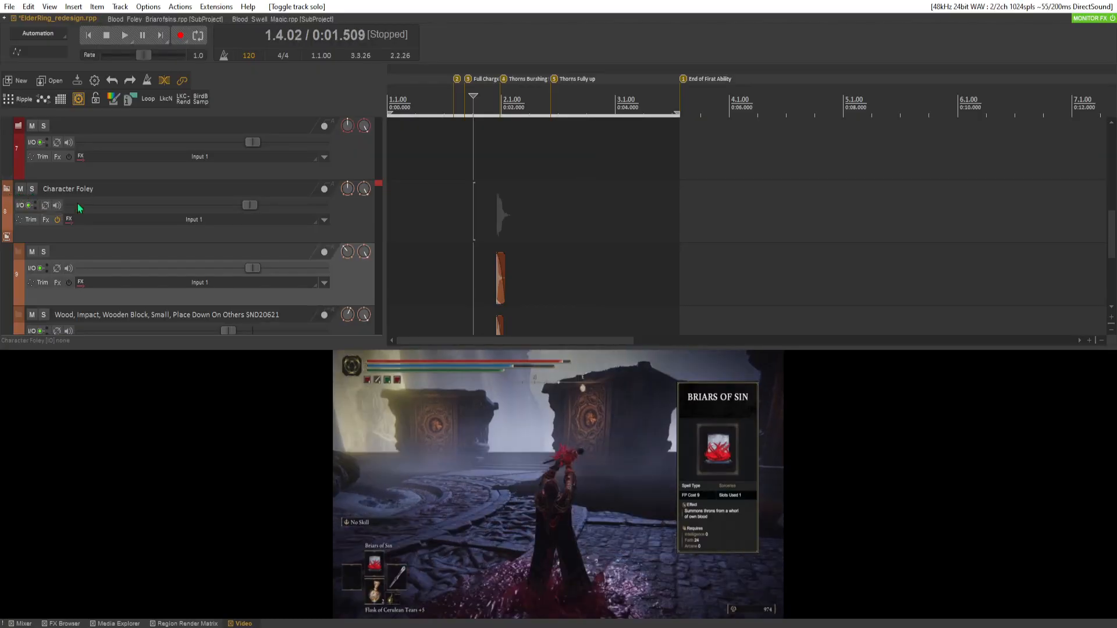
Lower the Character Foley folder's volume to -5.79 dB, auditioning the impact within the full mix.
left_click_drag(242, 208, 225, 207)
key("space")
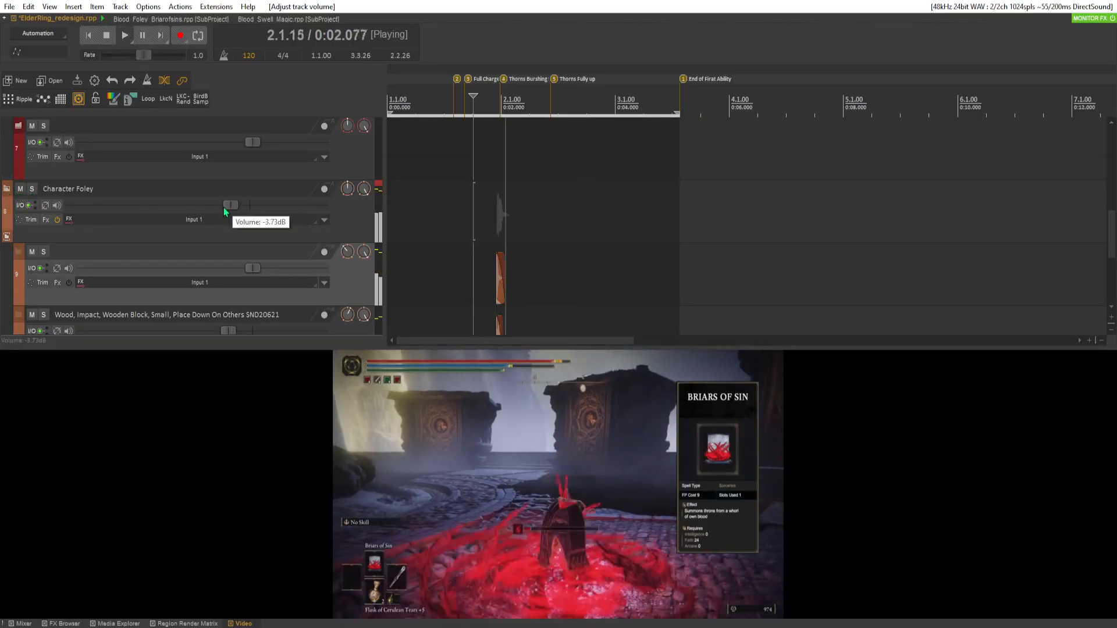
key("space")
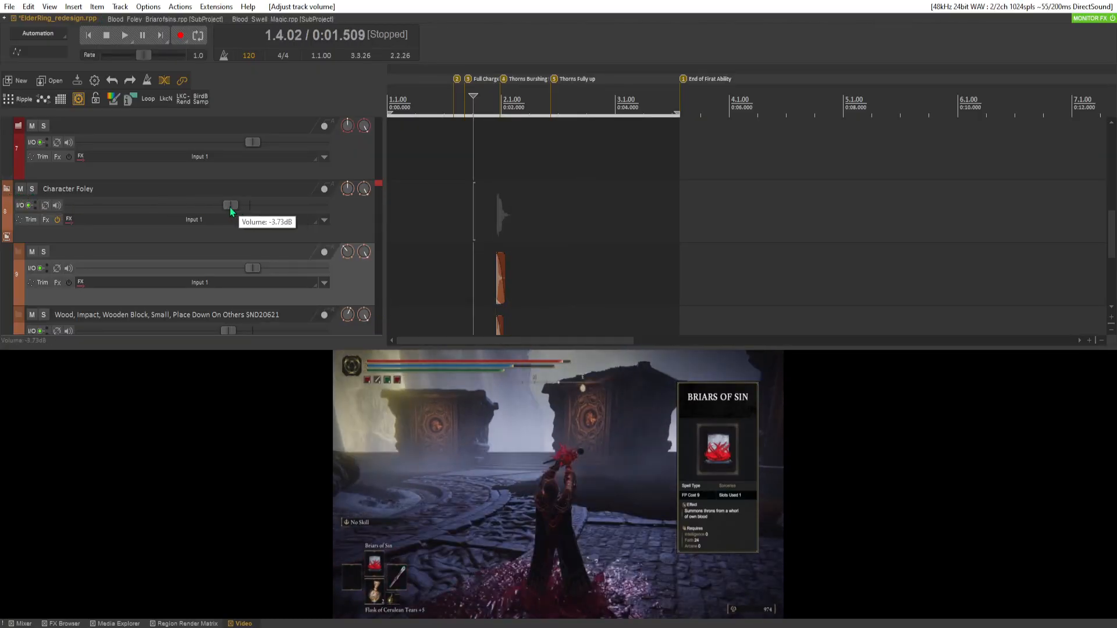
left_click_drag(230, 207, 221, 207)
key("space")
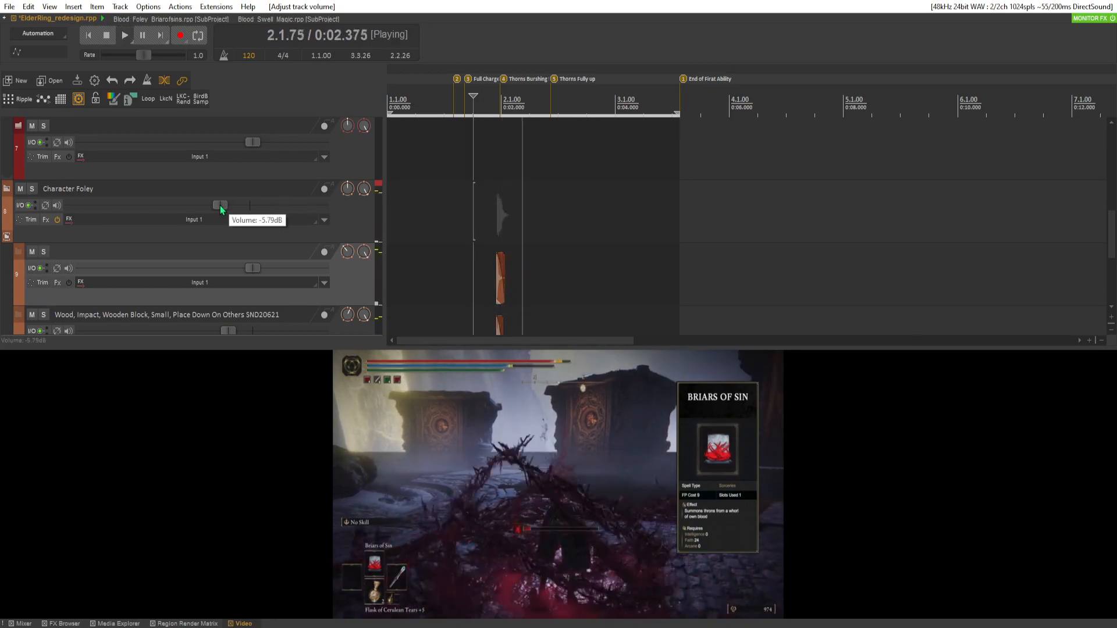
key("space")
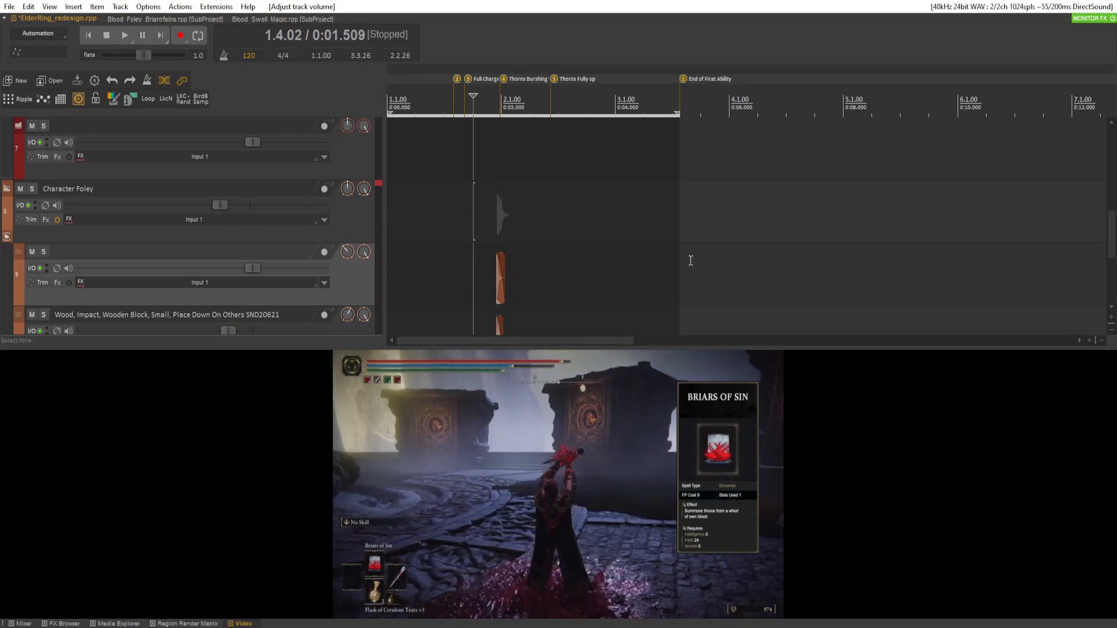